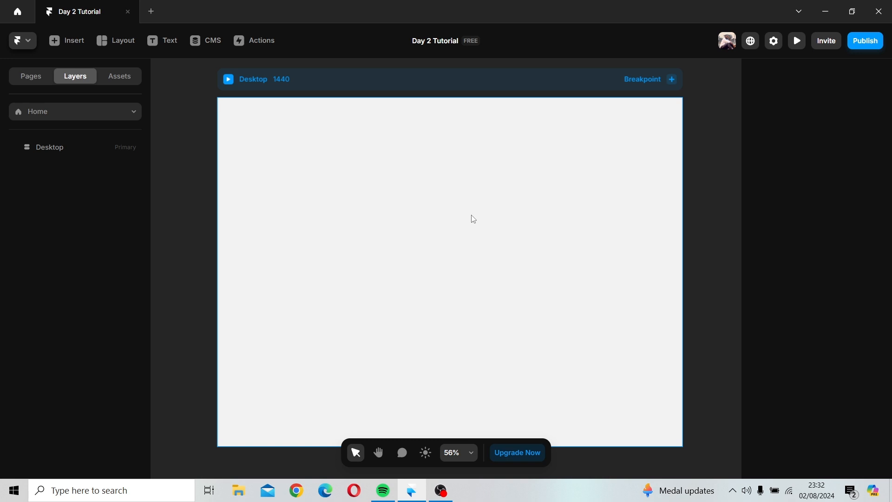
# Step: Draw a frame about 848 by 527 on the canvas beside the Desktop breakpoint and nudge it slightly lower
pyautogui.scroll(-5, 474, 219)
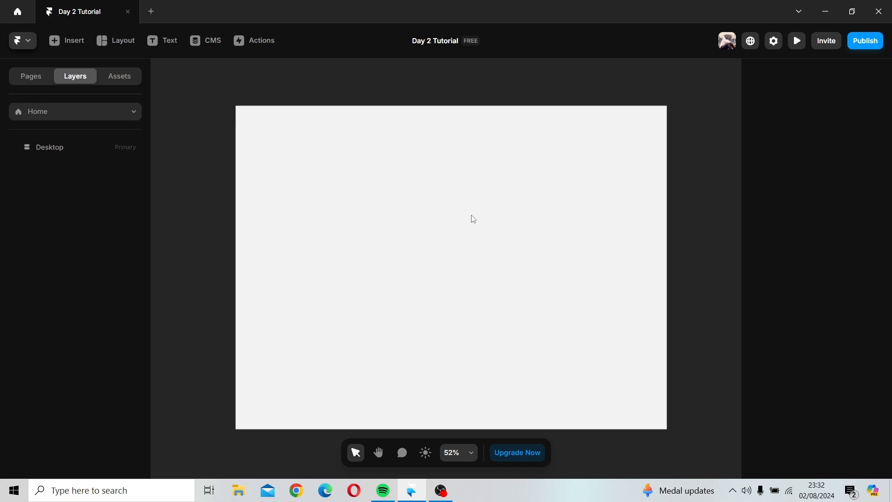
pyautogui.press('space')
pyautogui.moveTo(492, 274); pyautogui.dragTo(705, 289)
pyautogui.moveTo(437, 253); pyautogui.dragTo(489, 205)
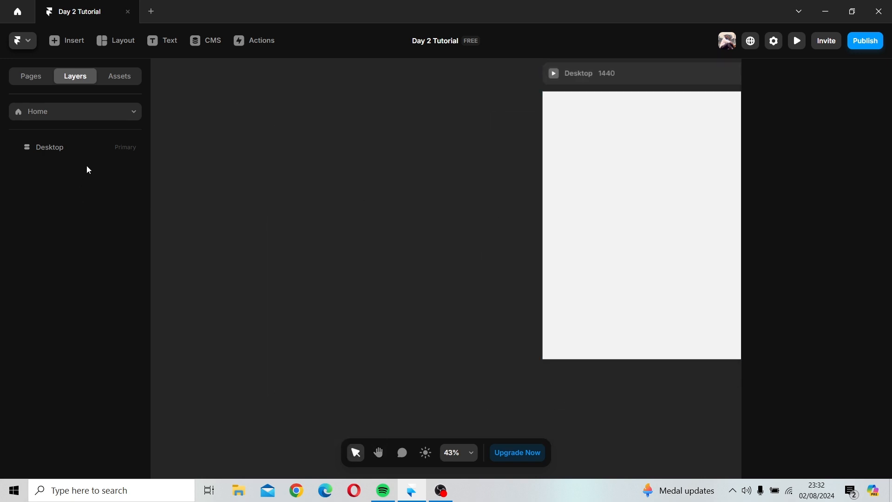
pyautogui.click(106, 41)
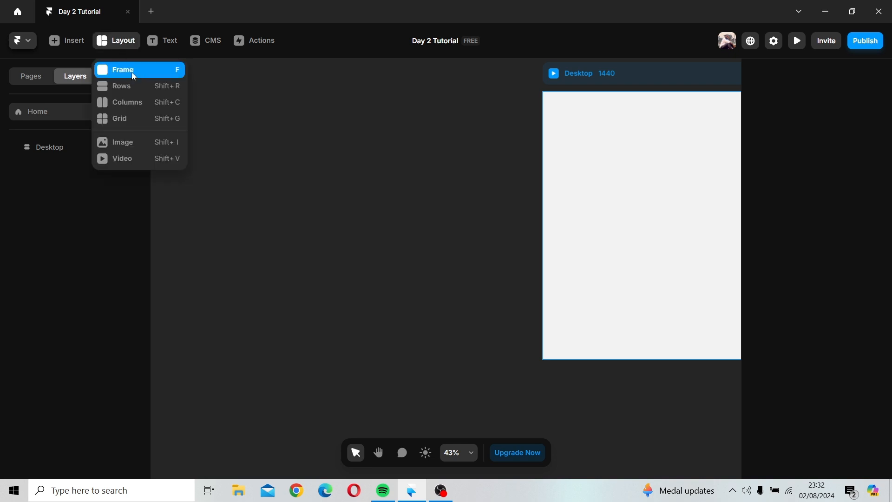
pyautogui.click(132, 72)
pyautogui.moveTo(319, 145); pyautogui.dragTo(528, 276)
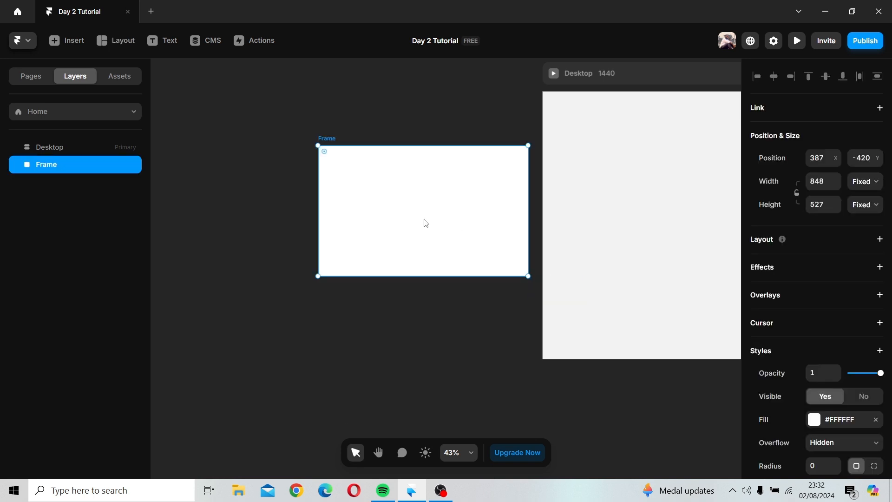
pyautogui.moveTo(426, 223); pyautogui.dragTo(420, 233)
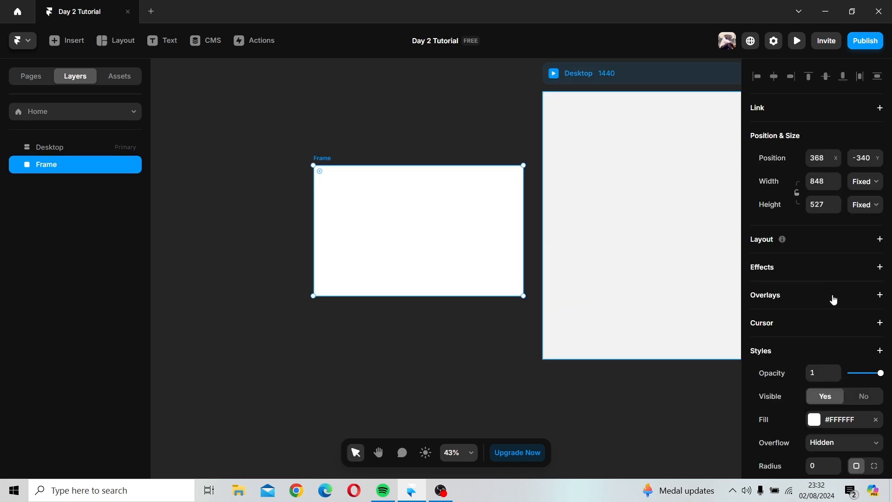
# Step: Set the frame's fill colour to grey #787878
pyautogui.scroll(-4, 832, 316)
pyautogui.click(814, 249)
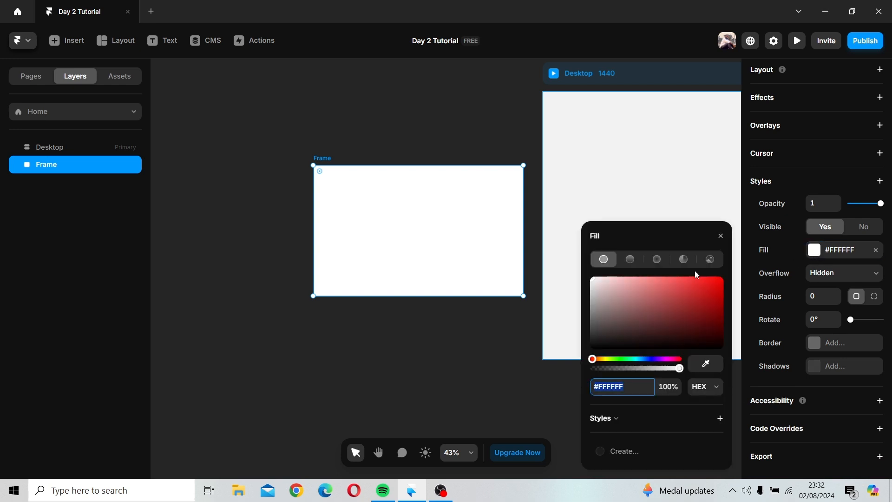
pyautogui.click(596, 314)
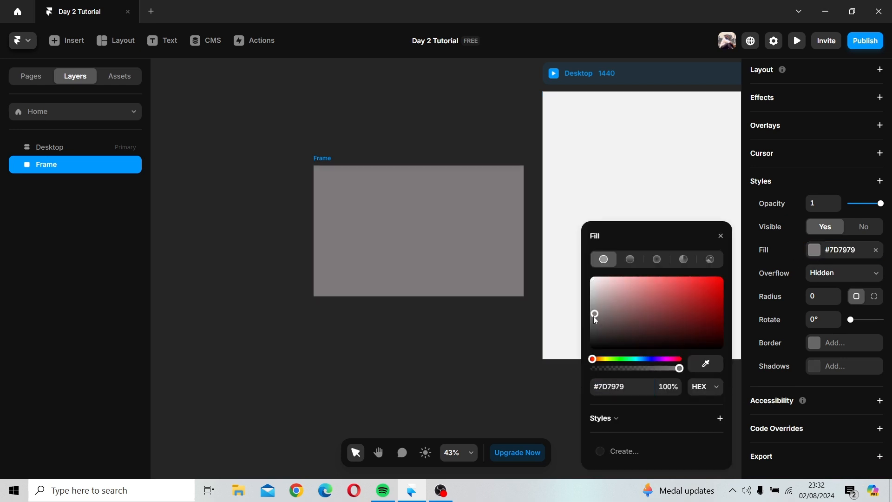
pyautogui.moveTo(594, 317); pyautogui.dragTo(590, 316)
pyautogui.click(720, 236)
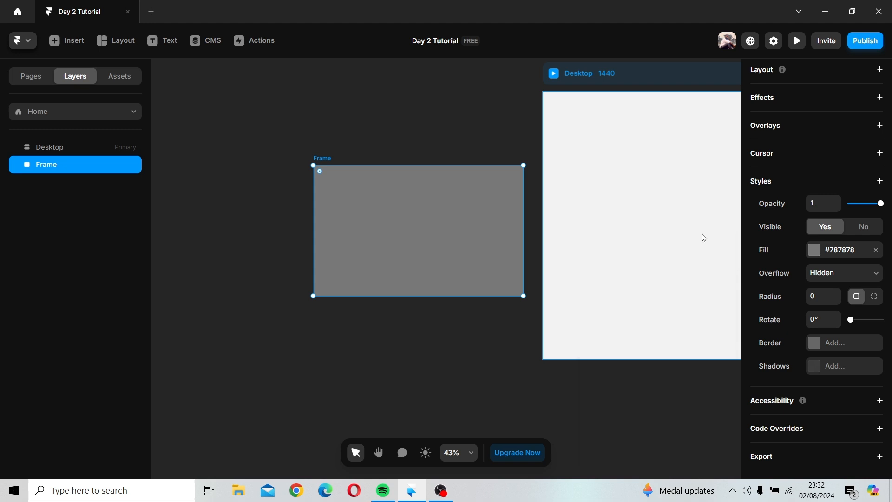
# Step: Draw a smaller nested frame inside the upper part of the grey frame
pyautogui.click(101, 40)
pyautogui.click(122, 74)
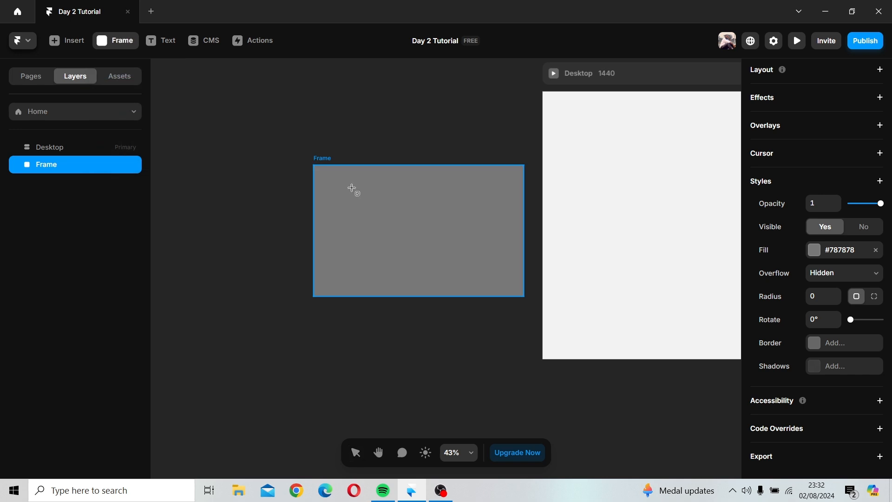
pyautogui.moveTo(349, 181)
pyautogui.mouseDown()
pyautogui.moveTo(526, 202)
pyautogui.moveTo(509, 241)
pyautogui.moveTo(497, 241)
pyautogui.moveTo(508, 247)
pyautogui.mouseUp()
pyautogui.moveTo(446, 227)
pyautogui.mouseDown()
pyautogui.moveTo(431, 251)
pyautogui.moveTo(425, 221)
pyautogui.mouseUp()
# Step: Lengthen the outer grey frame downward and rename its layer Card
pyautogui.click(327, 158)
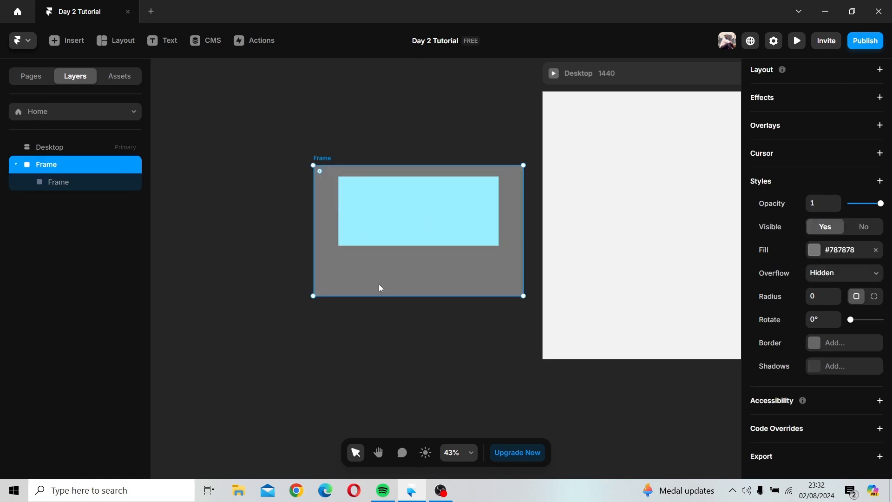
pyautogui.moveTo(384, 295); pyautogui.dragTo(385, 320)
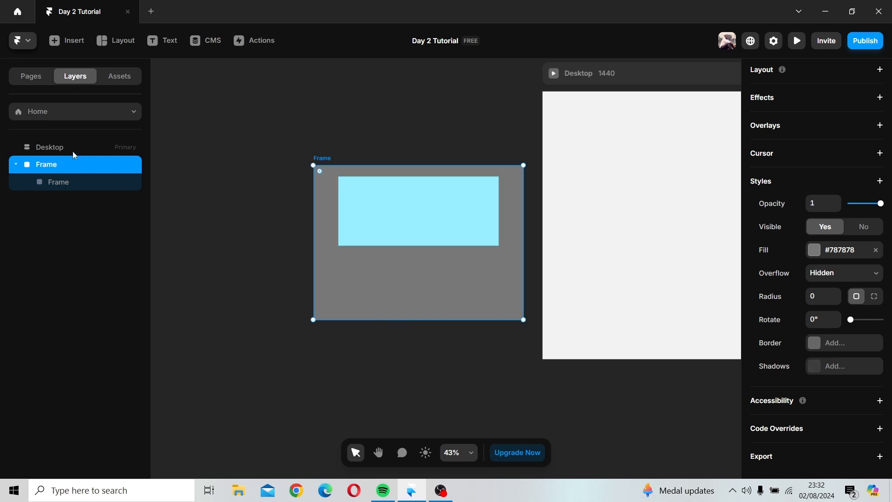
pyautogui.doubleClick(42, 165)
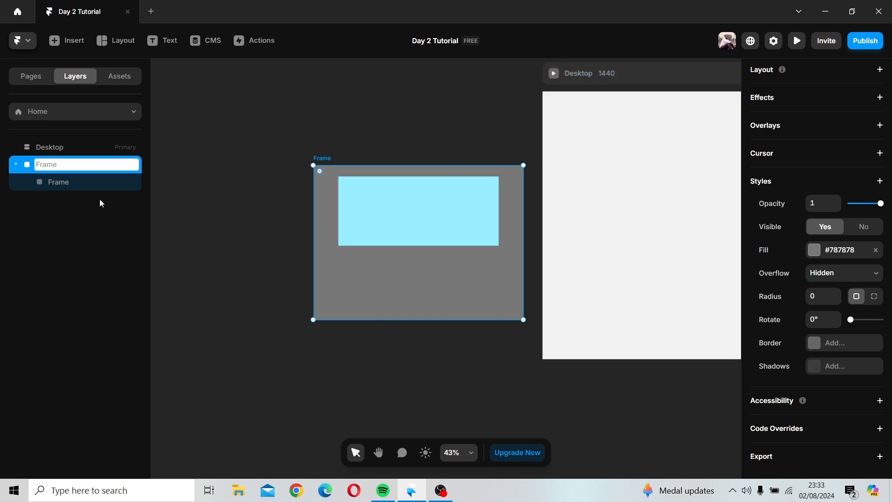
pyautogui.write('Card')
pyautogui.press('Return')
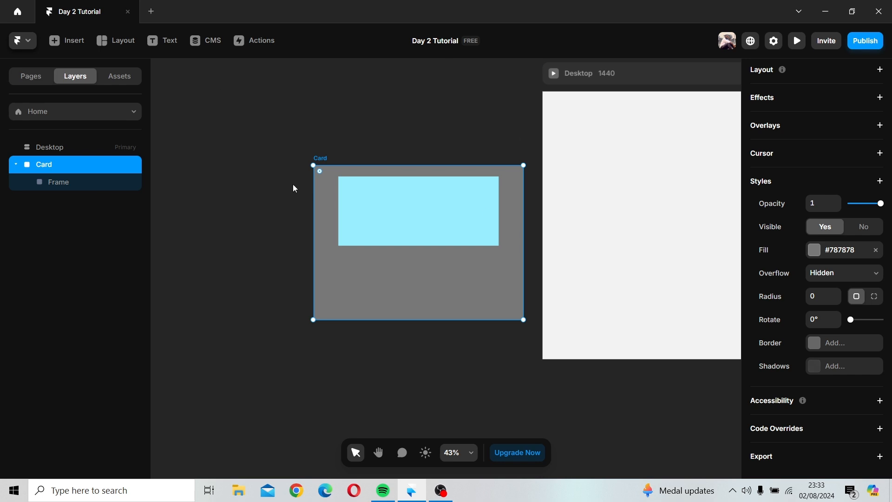
# Step: Add a text layer below the light-blue frame reading 'Get your best movies on our platform'
pyautogui.click(268, 217)
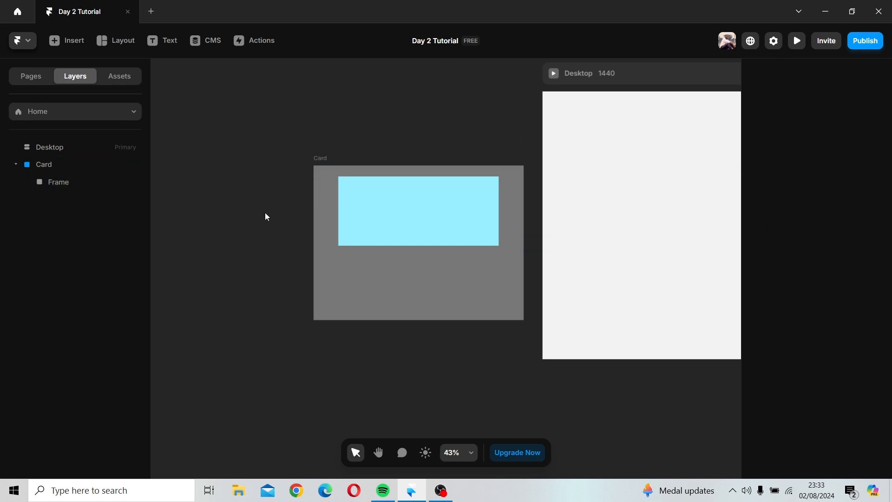
pyautogui.click(152, 42)
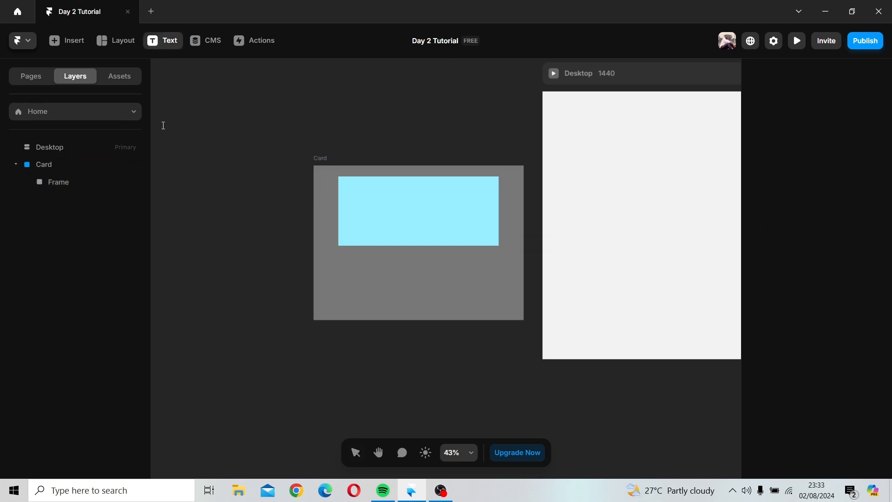
pyautogui.click(338, 269)
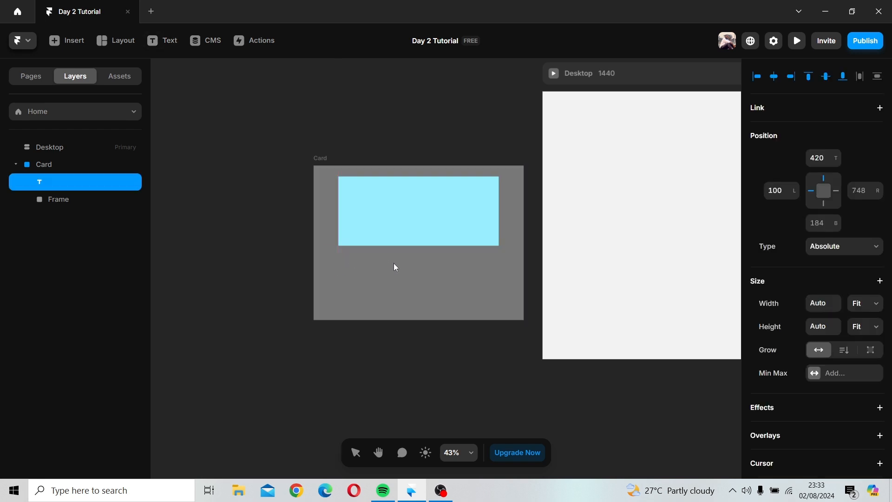
pyautogui.scroll(-5, 871, 398)
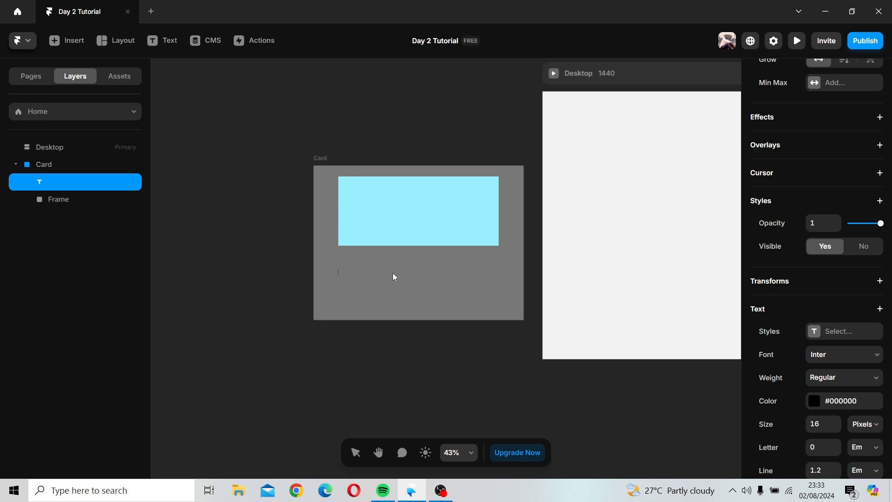
pyautogui.write('Get your best movies')
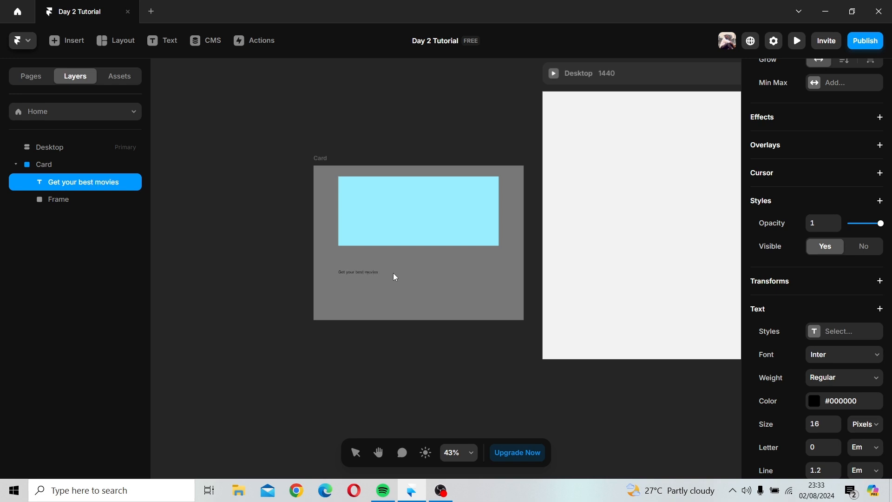
pyautogui.write(' on our platform')
pyautogui.press('Escape')
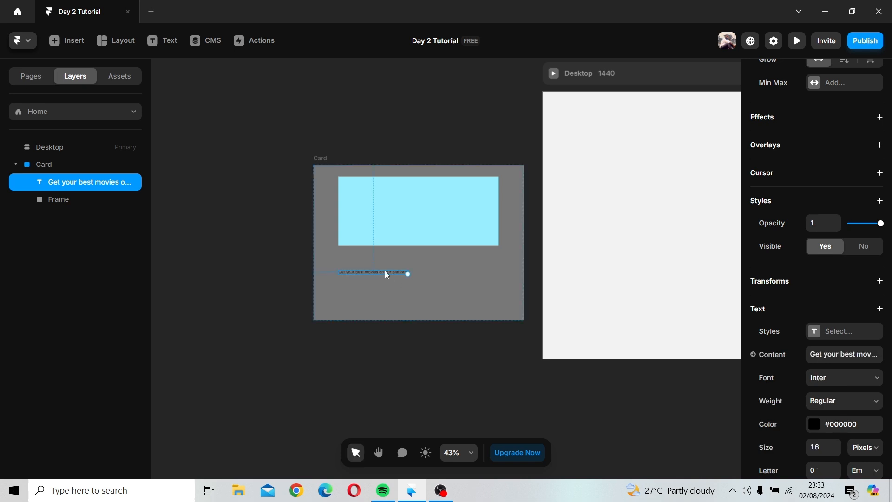
# Step: Nudge the heading text up slightly and style it with Bold weight at size 25
pyautogui.moveTo(385, 271); pyautogui.dragTo(386, 258)
pyautogui.scroll(-4, 868, 366)
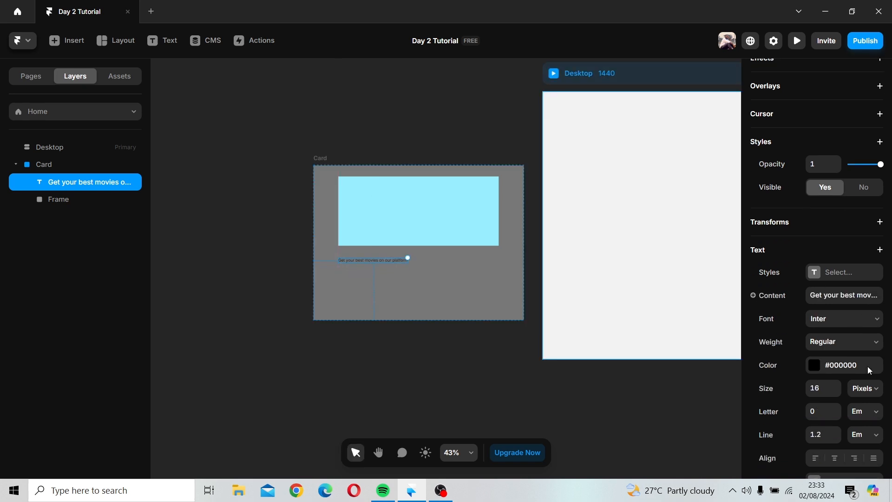
pyautogui.click(837, 205)
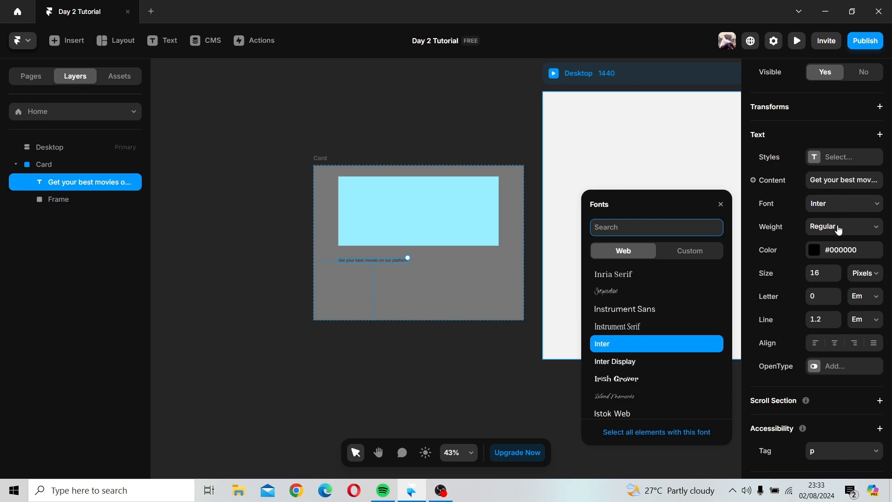
pyautogui.click(839, 227)
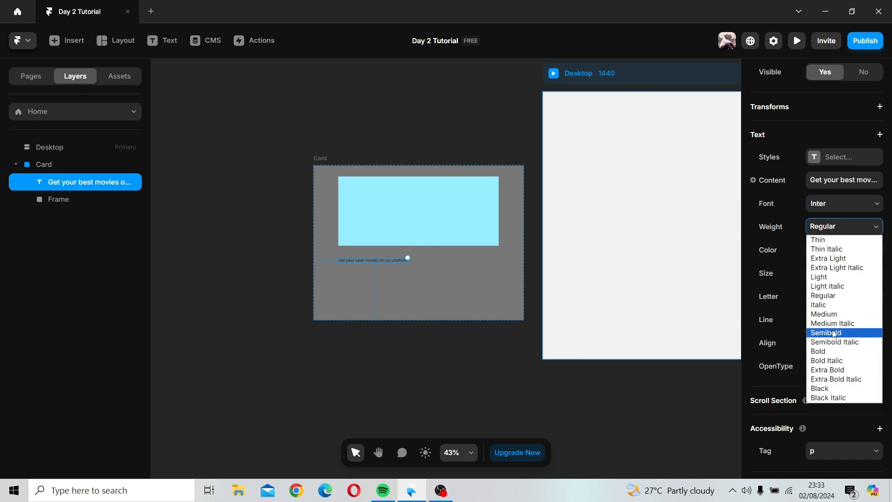
pyautogui.click(831, 352)
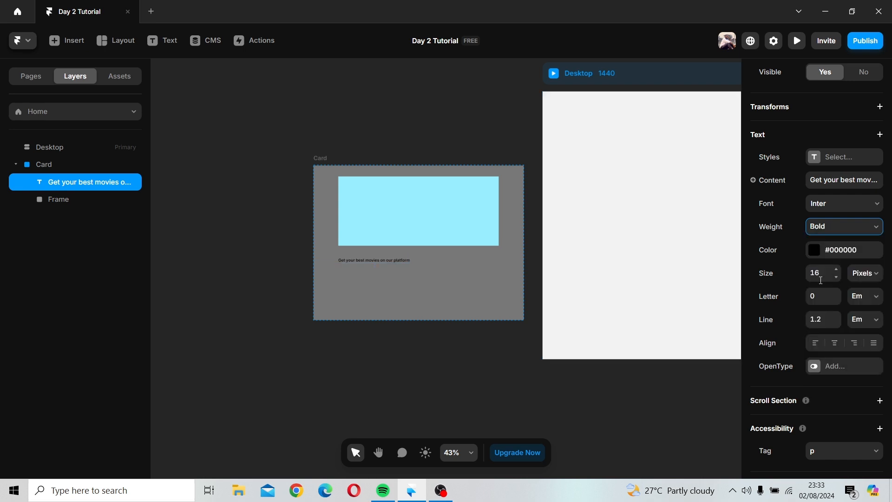
pyautogui.click(828, 271)
pyautogui.write('25')
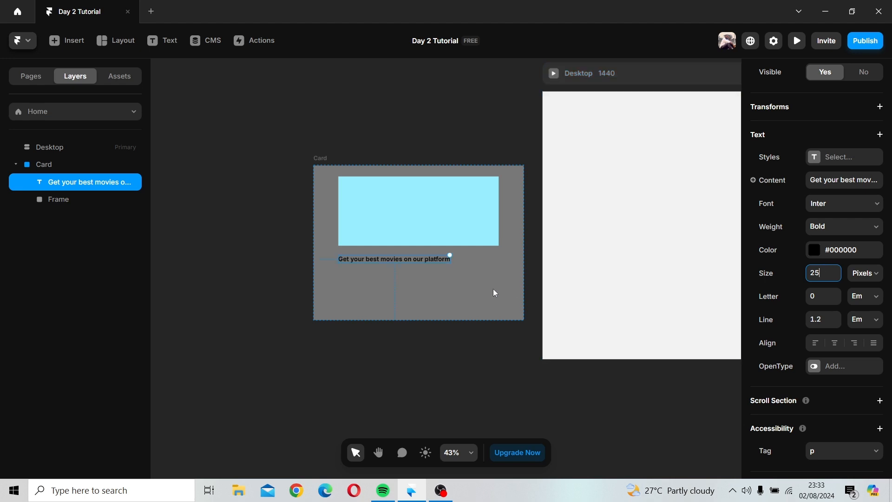
pyautogui.press('Escape')
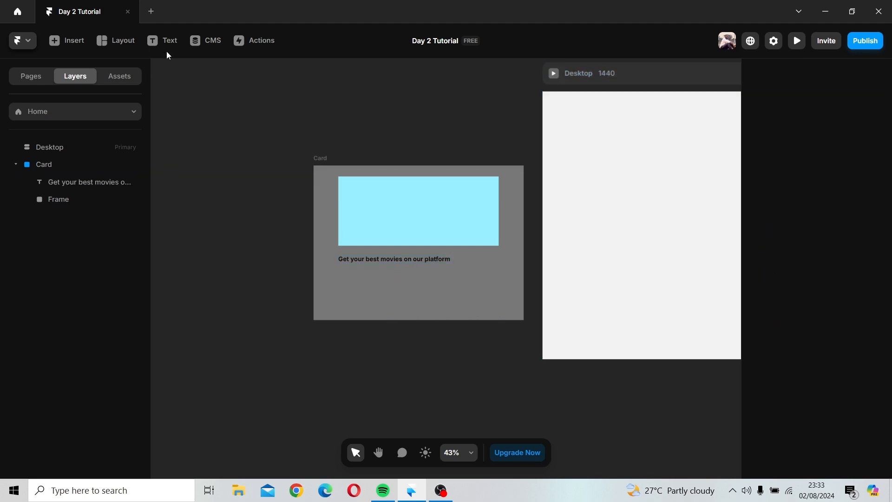
pyautogui.click(163, 40)
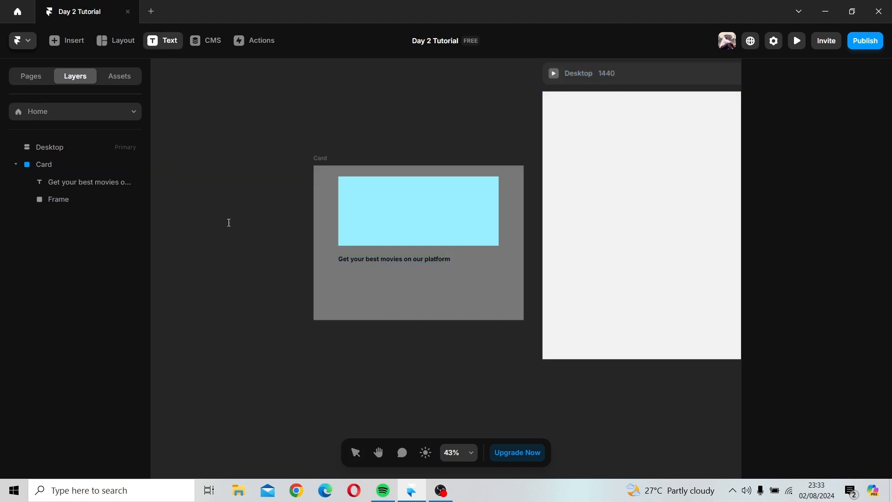
pyautogui.click(343, 274)
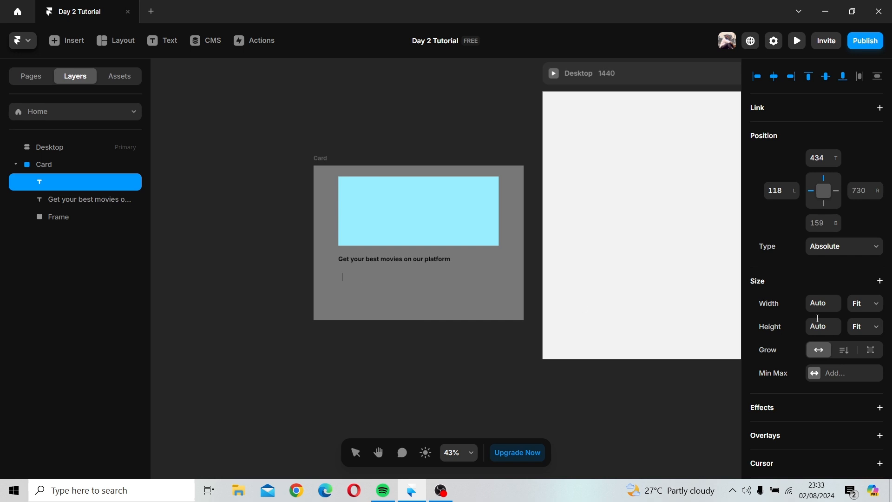
pyautogui.scroll(-8, 818, 319)
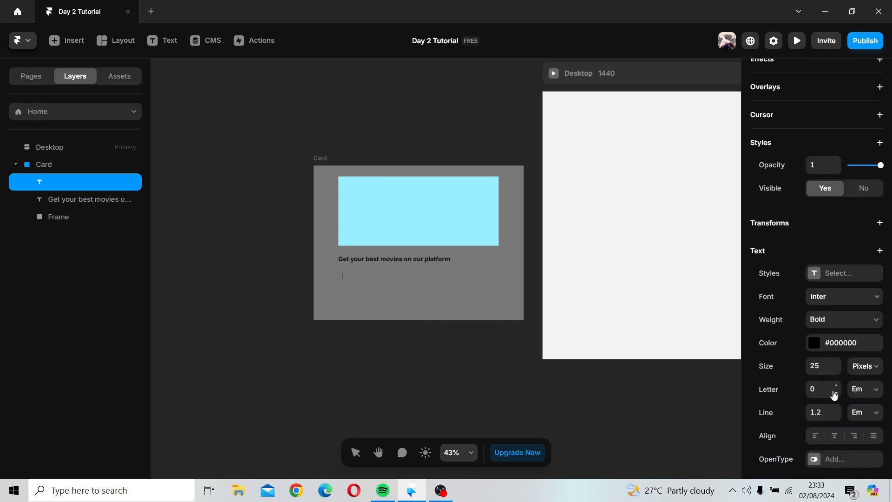
pyautogui.click(819, 366)
pyautogui.write('16')
pyautogui.click(347, 273)
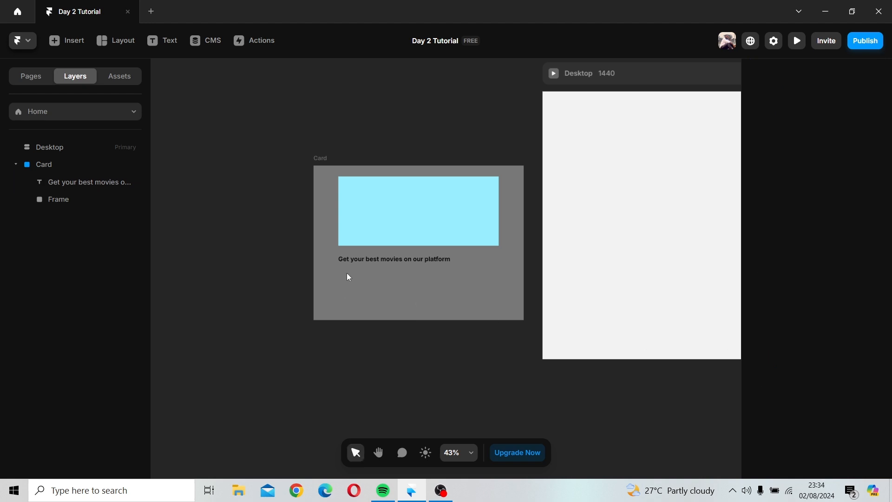
# Step: Add a description text layer below the heading starting 'On our platform we have alot of movies install for our viewers...'
pyautogui.click(145, 40)
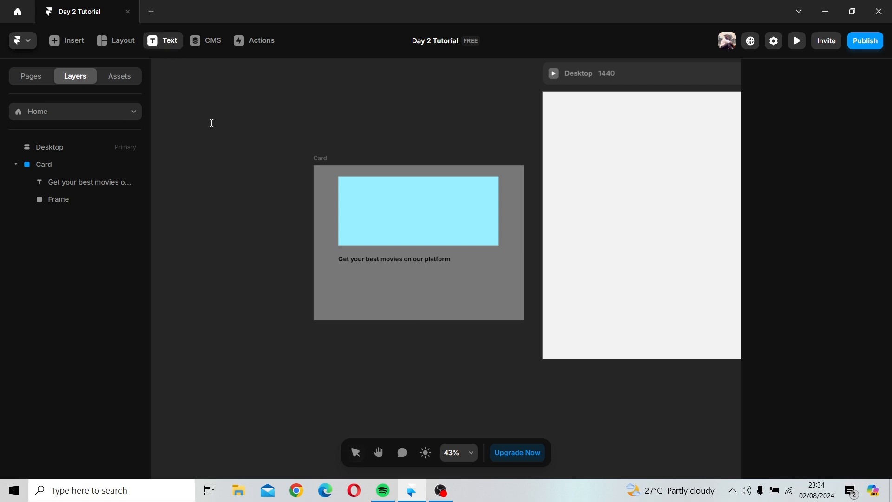
pyautogui.click(340, 271)
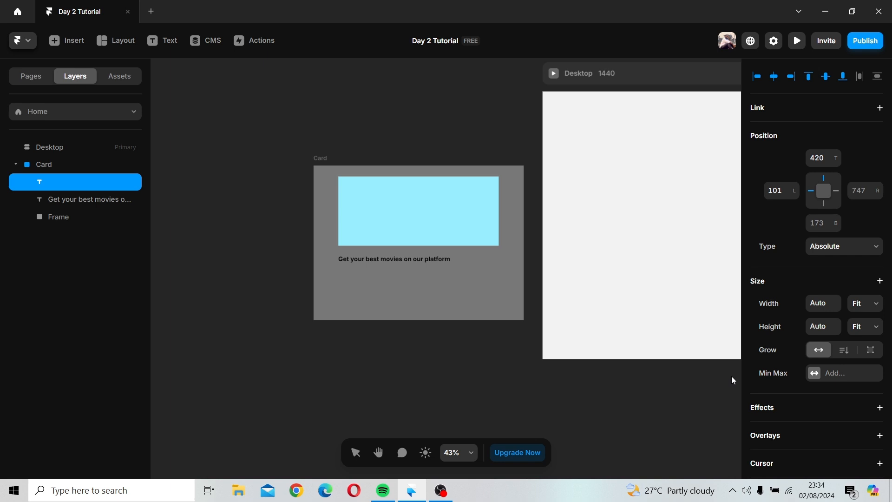
pyautogui.write('On o')
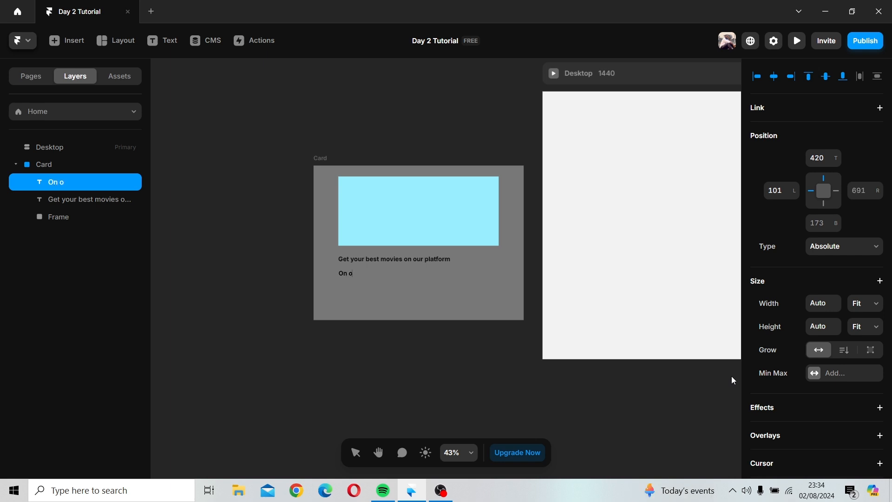
pyautogui.write('ur platform we have')
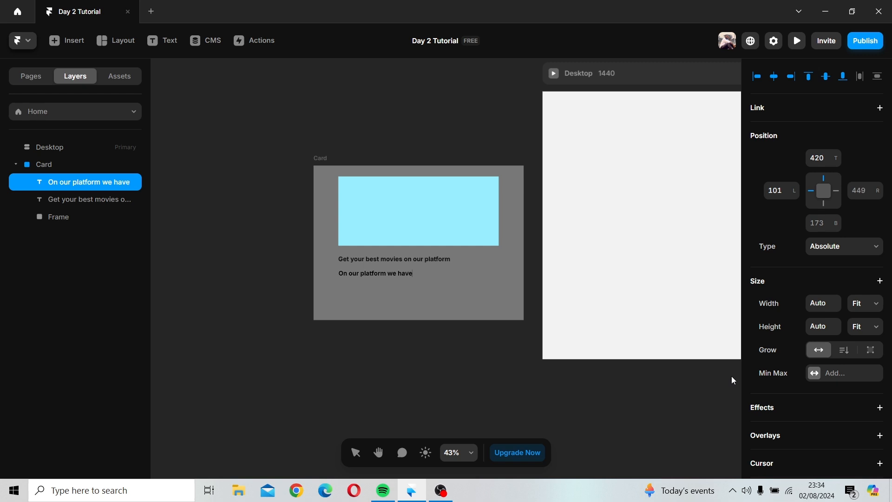
pyautogui.write(' alot of movies in st')
pyautogui.write('all for our vi')
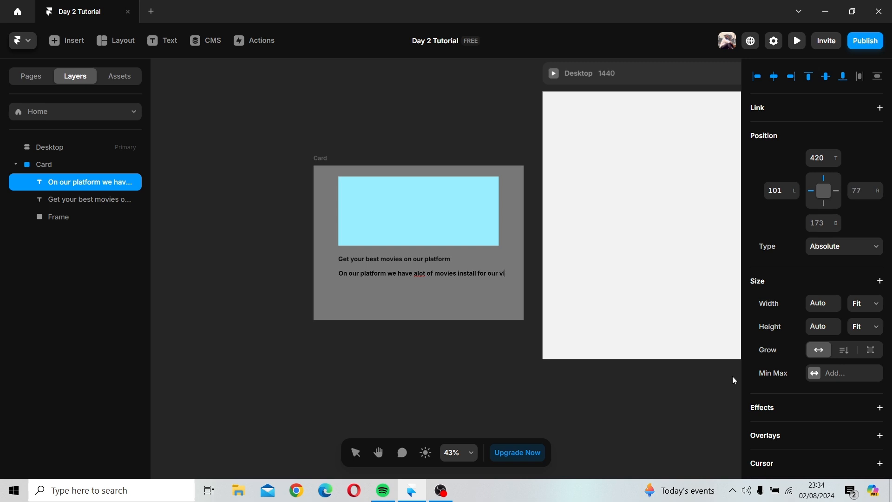
pyautogui.write('ew')
pyautogui.write('ers')
pyautogui.write(' and we')
pyautogui.write(' will')
pyautogui.write(' like you')
pyautogui.write('u to visit ou')
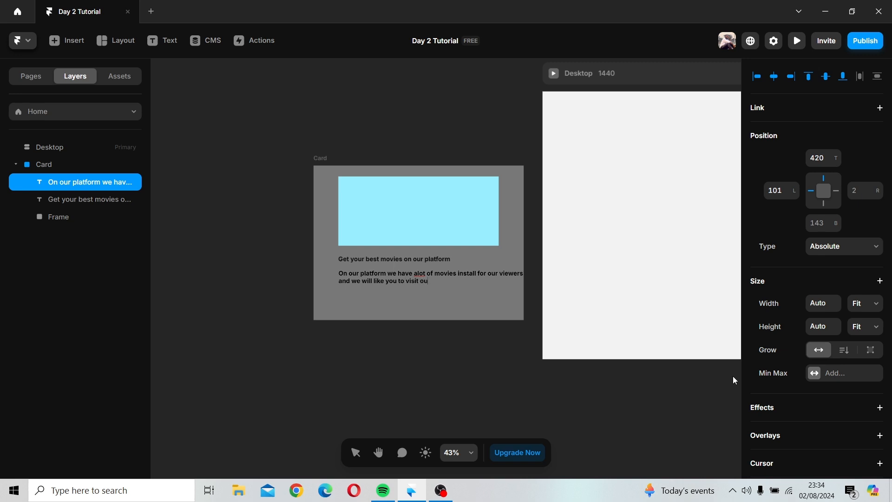
pyautogui.write('r platform')
pyautogui.write(' to v')
pyautogui.write('see most of our movies.')
# Step: Align the description text under the heading and style it at size 16 with Regular weight
pyautogui.click(389, 291)
pyautogui.moveTo(423, 277); pyautogui.dragTo(415, 276)
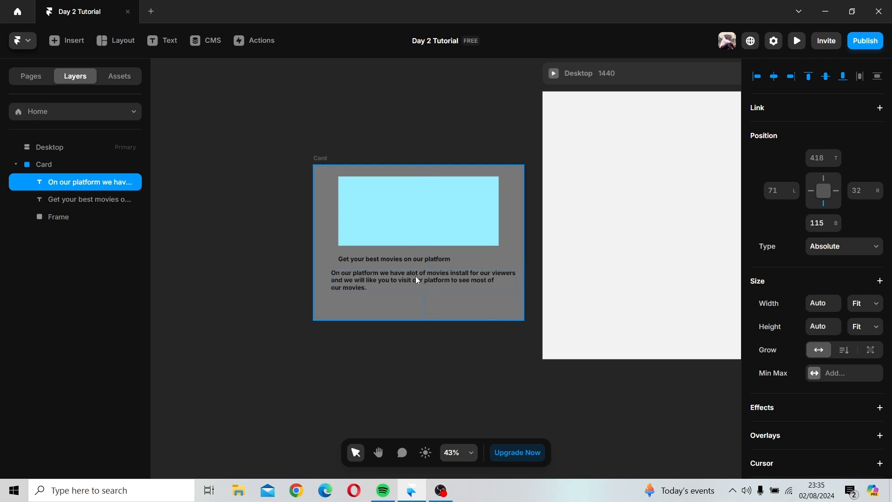
pyautogui.scroll(-10, 840, 344)
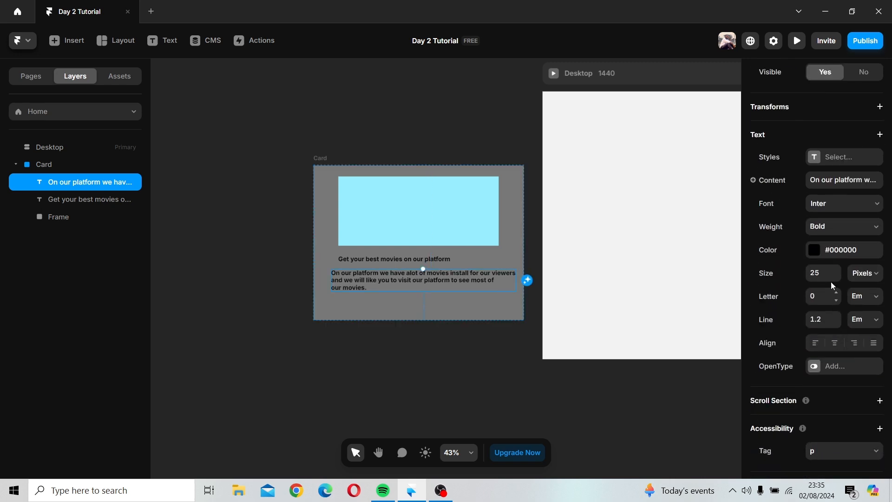
pyautogui.click(827, 271)
pyautogui.write('16')
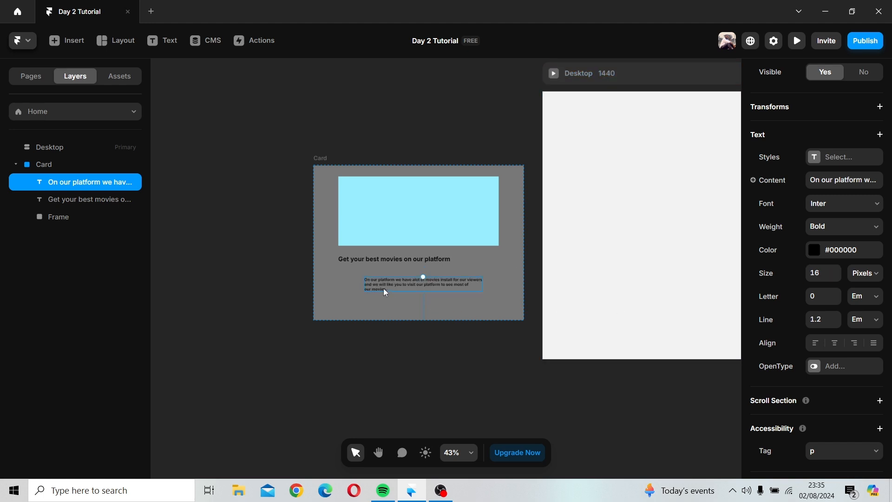
pyautogui.moveTo(383, 288); pyautogui.dragTo(361, 280)
pyautogui.click(824, 226)
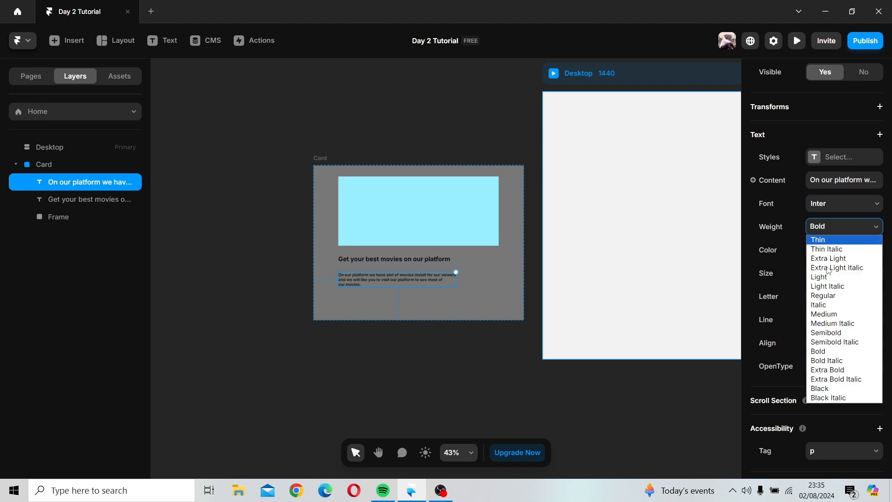
pyautogui.click(832, 297)
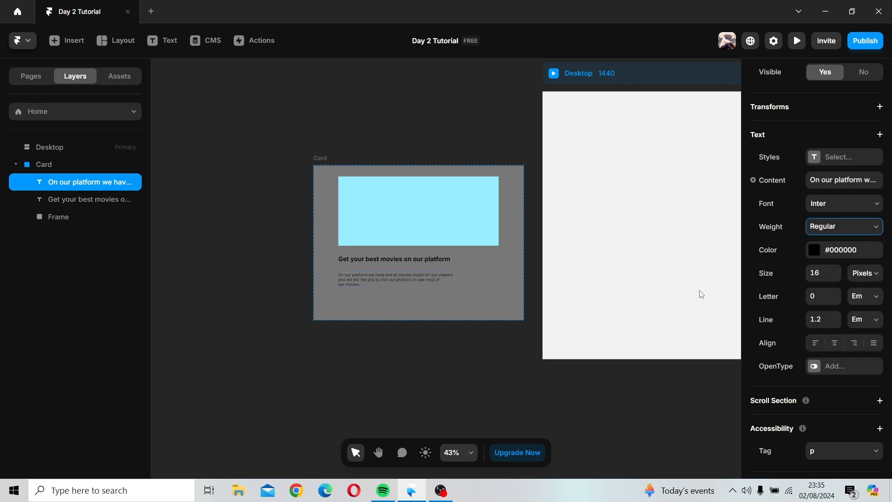
# Step: Remove the line breaks in the description so it wraps as one continuous paragraph
pyautogui.scroll(8, 407, 281)
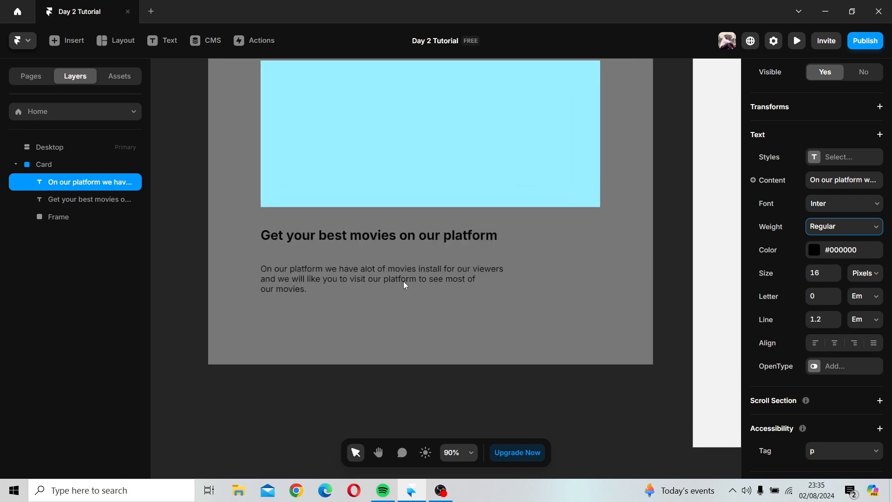
pyautogui.doubleClick(299, 269)
pyautogui.click(270, 278)
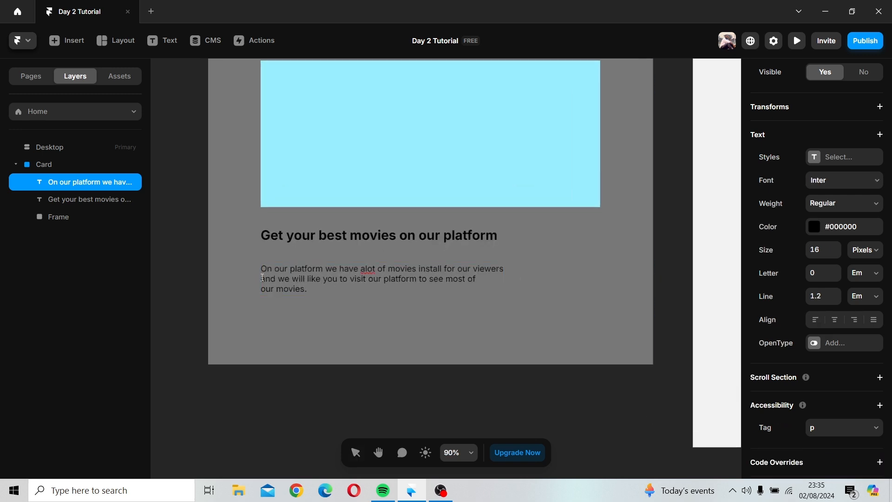
pyautogui.click(263, 278)
pyautogui.press('BackSpace')
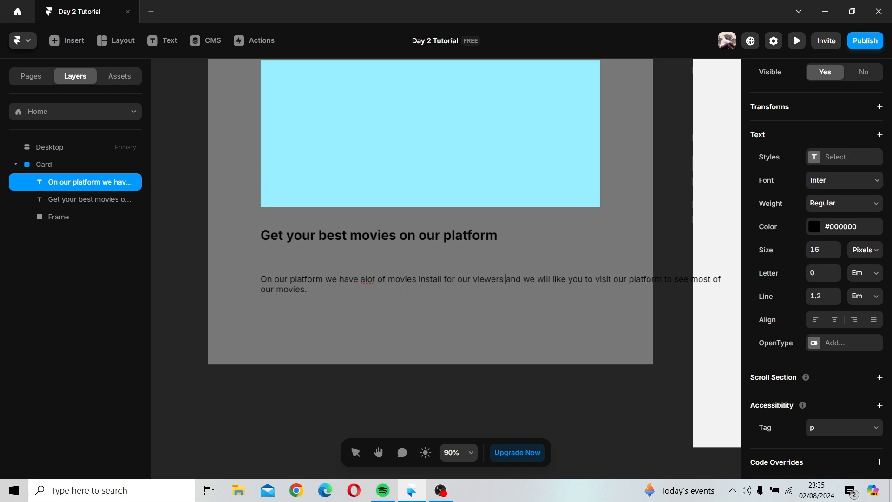
pyautogui.moveTo(612, 279); pyautogui.dragTo(608, 278)
pyautogui.click(612, 280)
pyautogui.press('Return')
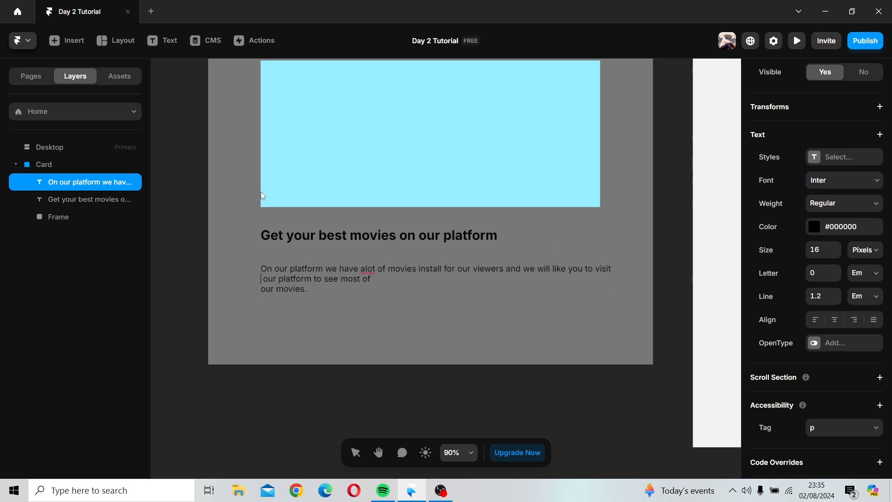
pyautogui.press('Delete')
pyautogui.press('Down')
pyautogui.press('BackSpace')
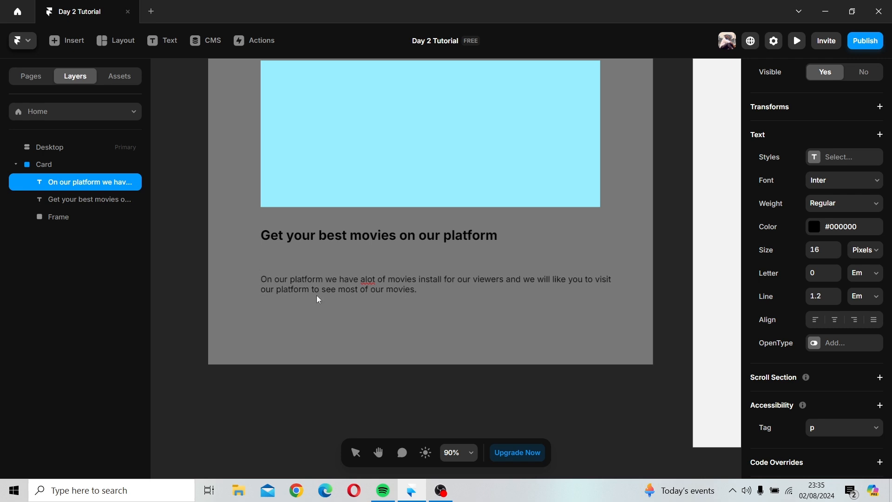
pyautogui.press('Escape')
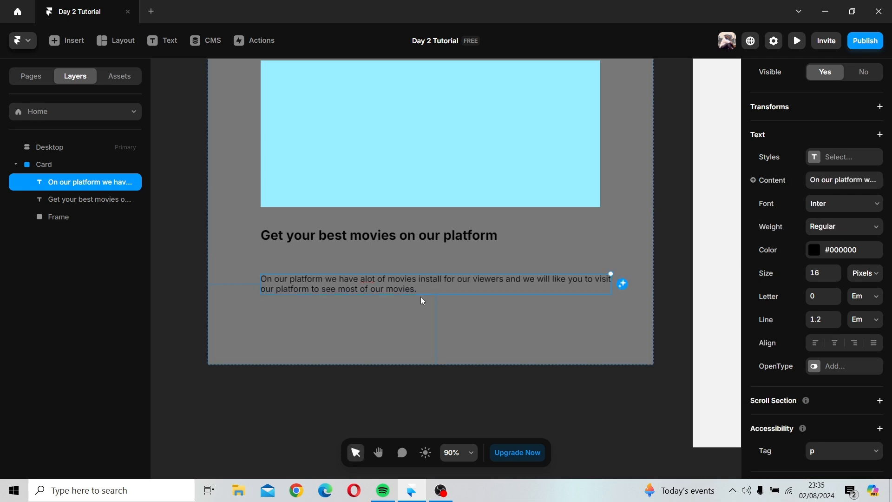
# Step: Move the description text up slightly, closer to the heading
pyautogui.moveTo(417, 286); pyautogui.dragTo(418, 275)
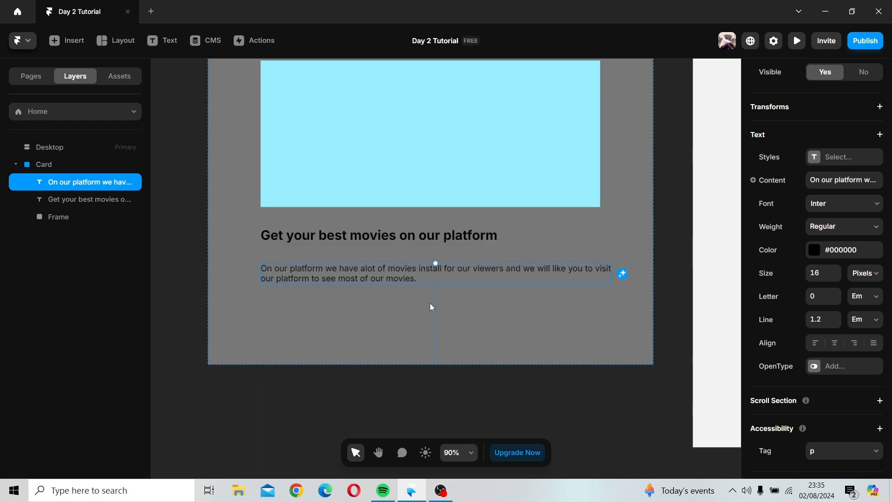
pyautogui.click(434, 316)
pyautogui.scroll(-3, 436, 320)
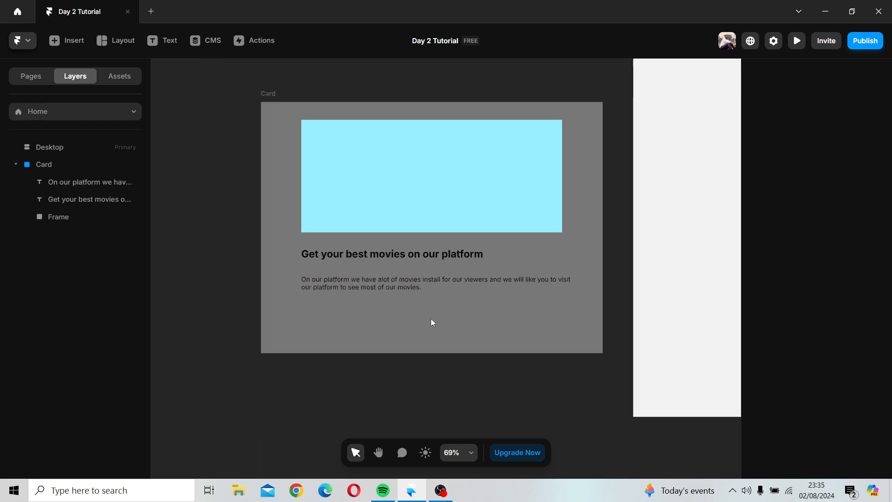
# Step: Move the Card frame into the Desktop breakpoint frame
pyautogui.moveTo(266, 96); pyautogui.dragTo(249, 96)
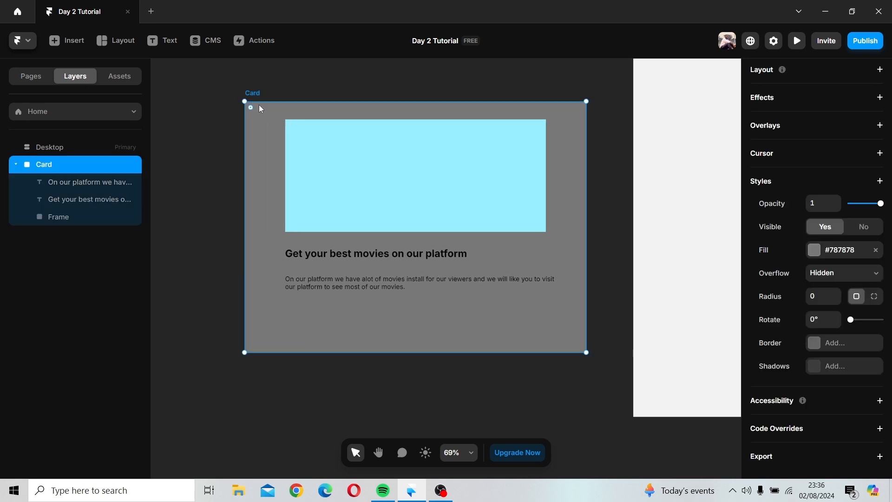
pyautogui.scroll(-3, 202, 268)
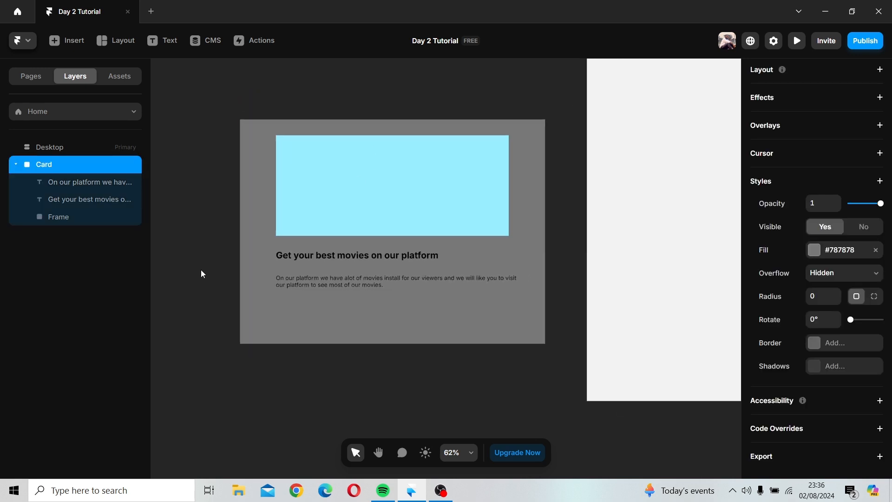
pyautogui.scroll(-1, 201, 267)
pyautogui.press('space')
pyautogui.moveTo(343, 152); pyautogui.dragTo(322, 202)
pyautogui.moveTo(218, 208); pyautogui.dragTo(537, 170)
pyautogui.press('space')
pyautogui.moveTo(405, 193); pyautogui.dragTo(197, 164)
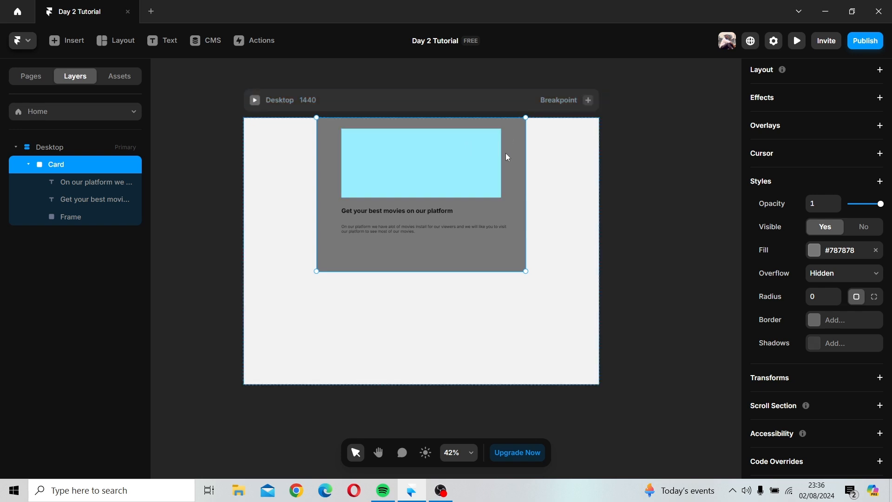
# Step: Narrow the Card's width to about 825 inside the Desktop frame
pyautogui.click(395, 100)
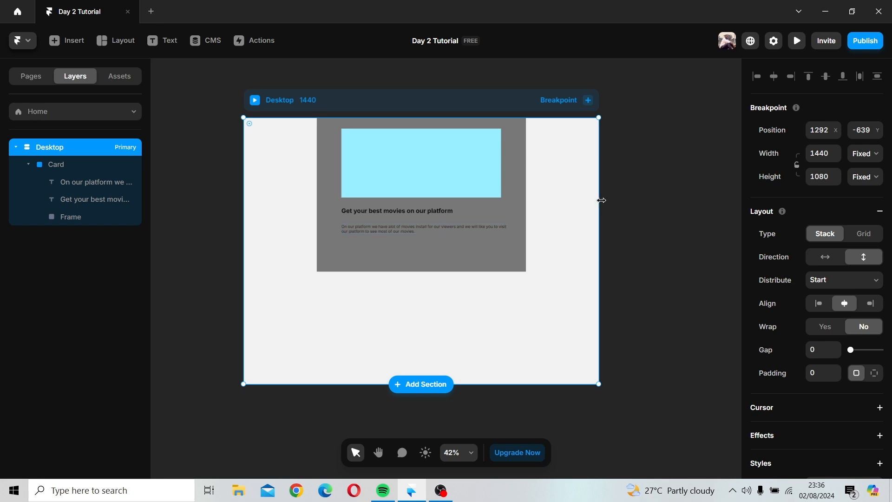
pyautogui.click(450, 267)
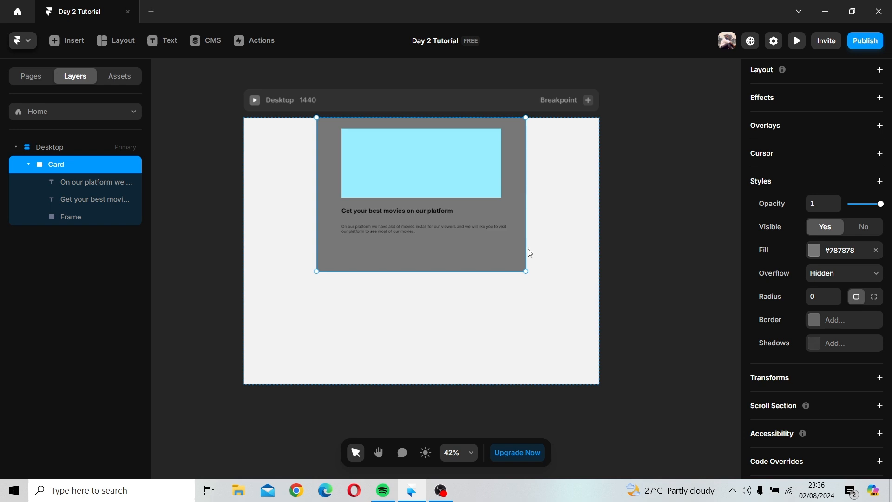
pyautogui.scroll(5, 861, 247)
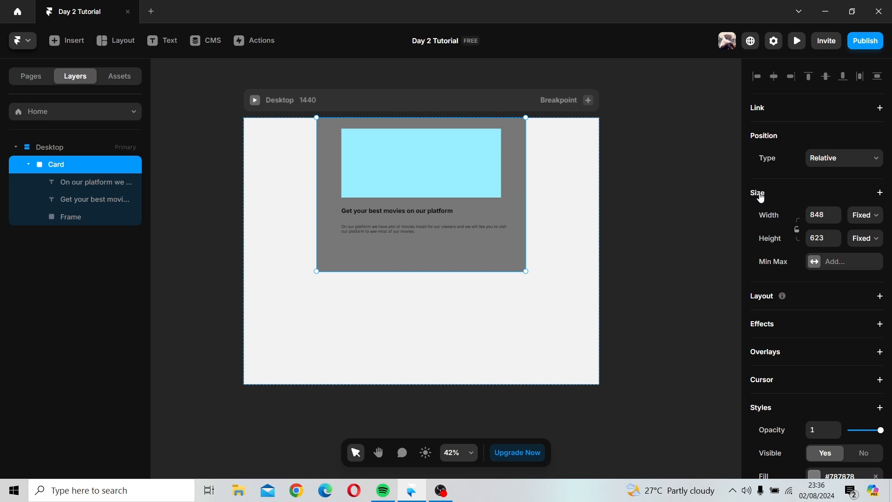
pyautogui.click(864, 216)
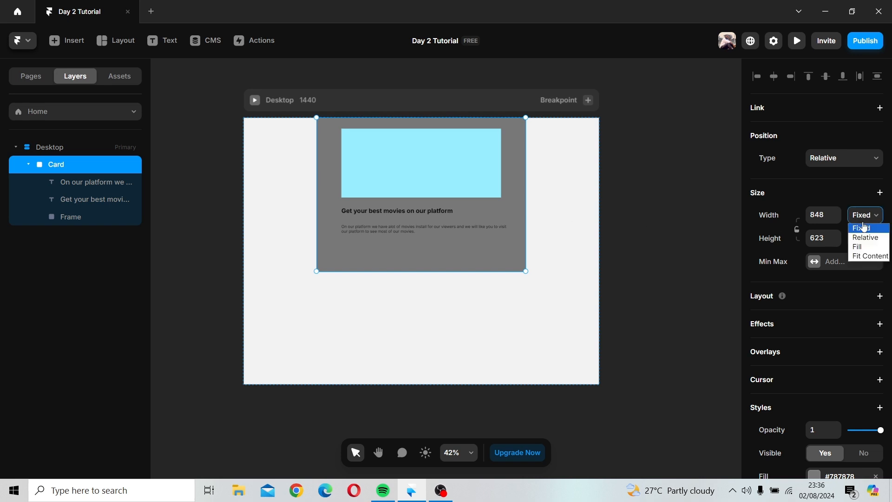
pyautogui.click(867, 228)
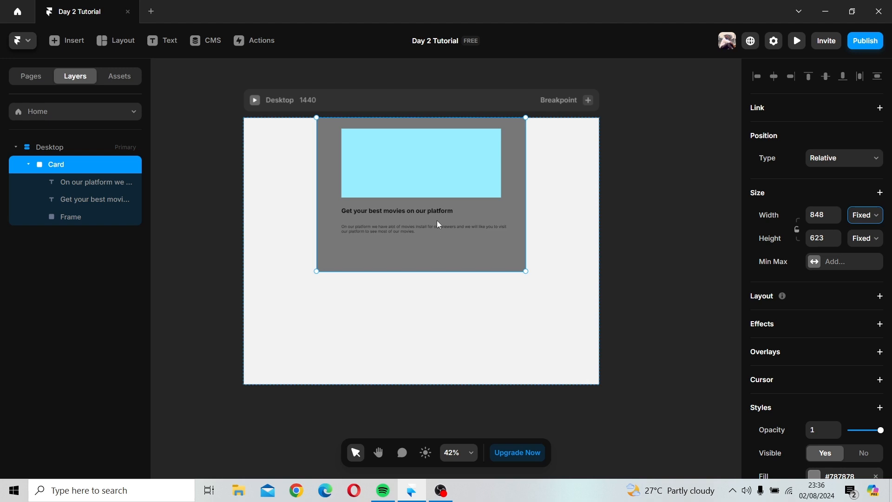
pyautogui.click(438, 257)
pyautogui.moveTo(526, 205)
pyautogui.mouseDown()
pyautogui.moveTo(631, 209)
pyautogui.moveTo(507, 210)
pyautogui.moveTo(532, 210)
pyautogui.moveTo(511, 211)
pyautogui.moveTo(521, 210)
pyautogui.mouseUp()
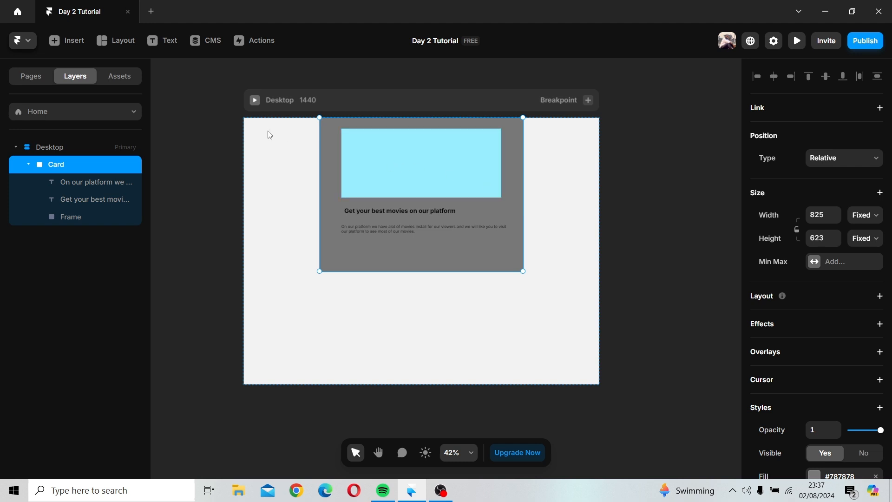
# Step: Switch the Card's width type to Relative
pyautogui.click(298, 161)
pyautogui.click(489, 188)
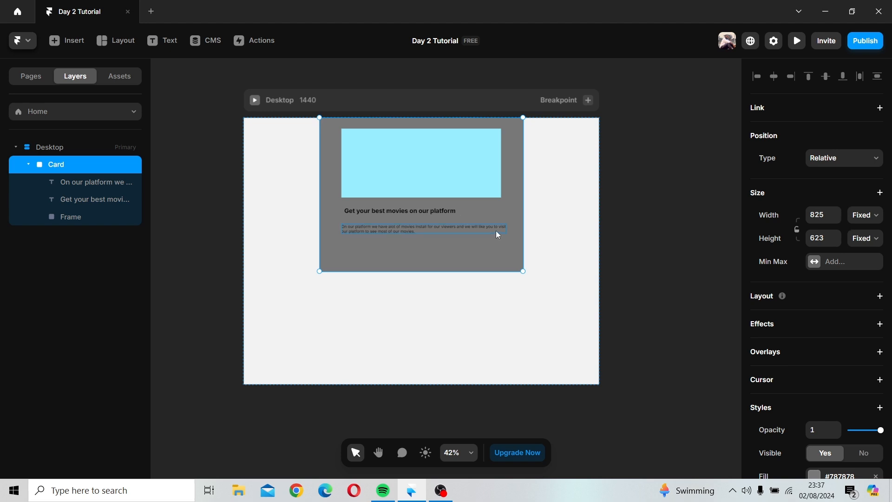
pyautogui.click(864, 216)
pyautogui.click(864, 229)
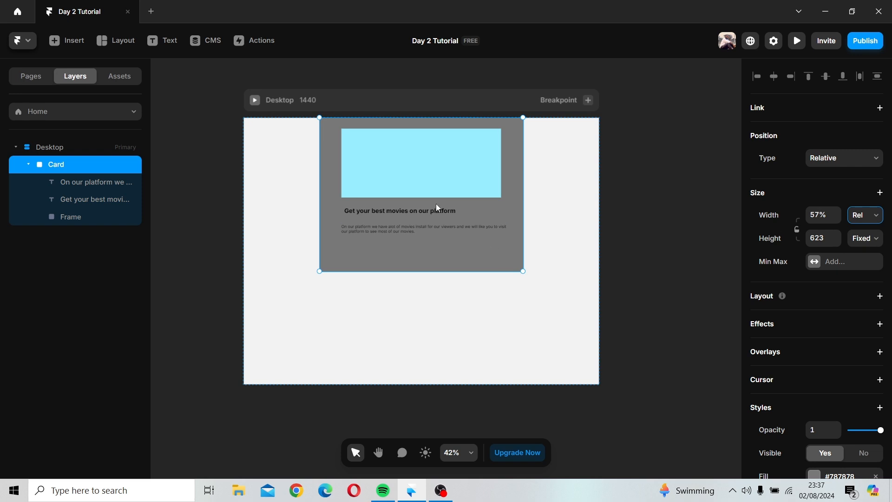
# Step: Set the Card's width to Fill so it spans the Desktop frame
pyautogui.click(323, 97)
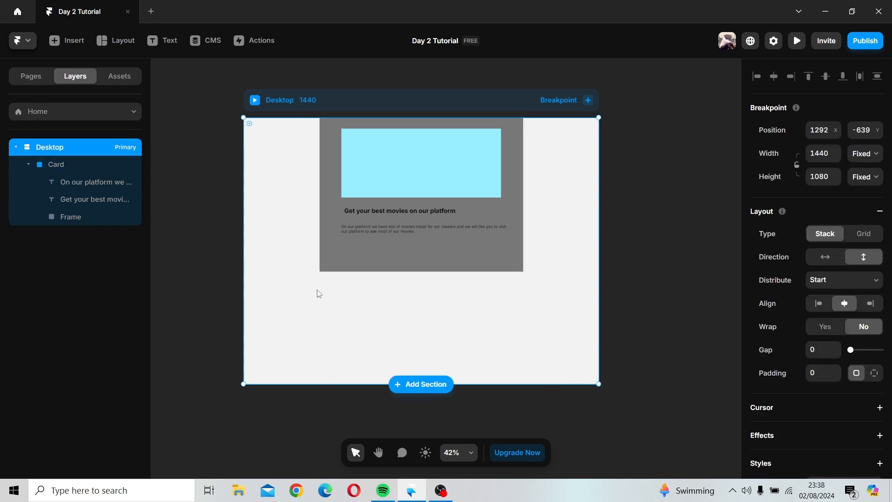
pyautogui.click(370, 265)
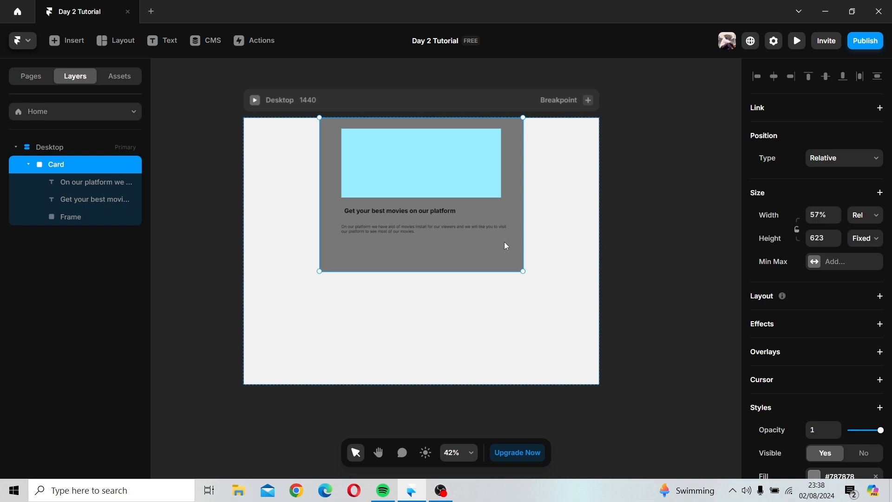
pyautogui.click(291, 99)
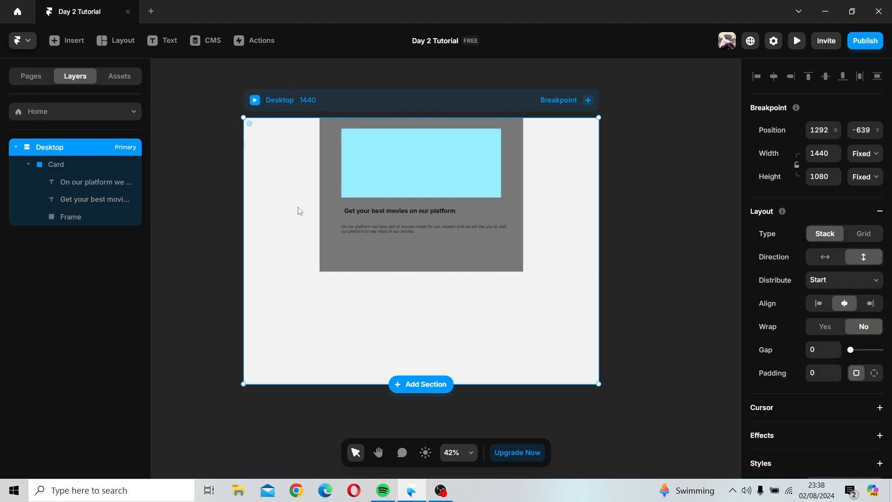
pyautogui.click(341, 263)
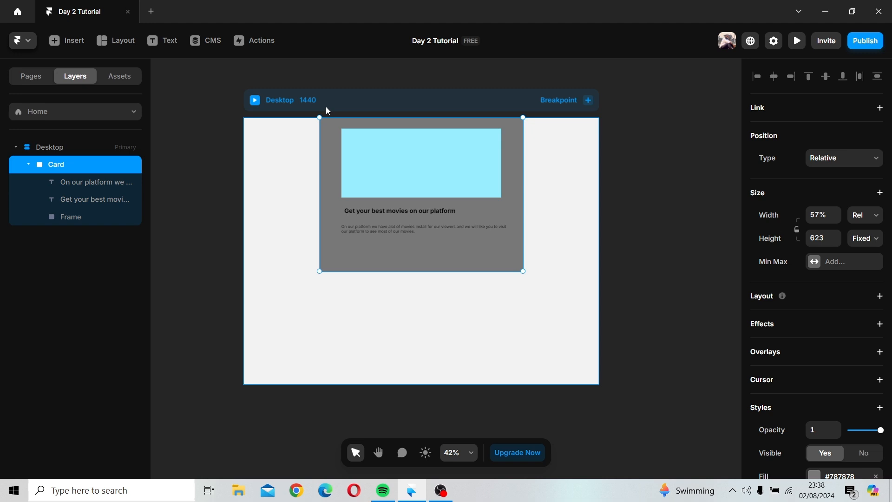
pyautogui.moveTo(319, 152); pyautogui.dragTo(303, 184)
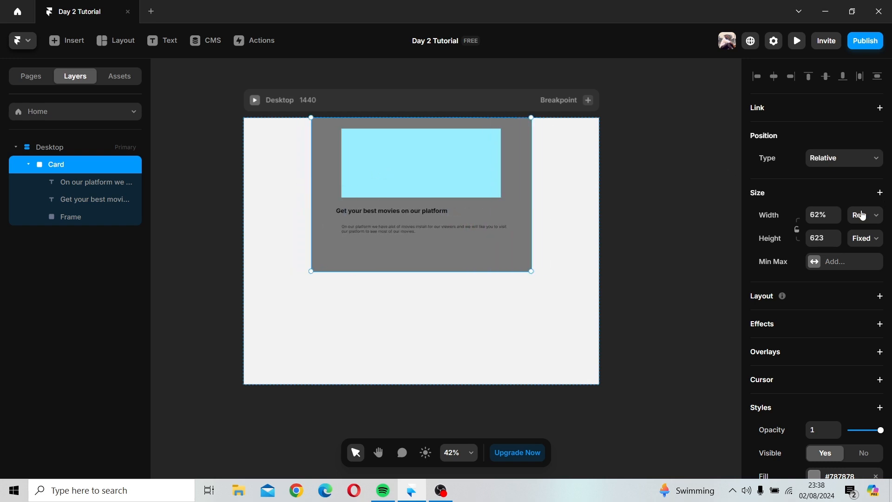
pyautogui.click(858, 216)
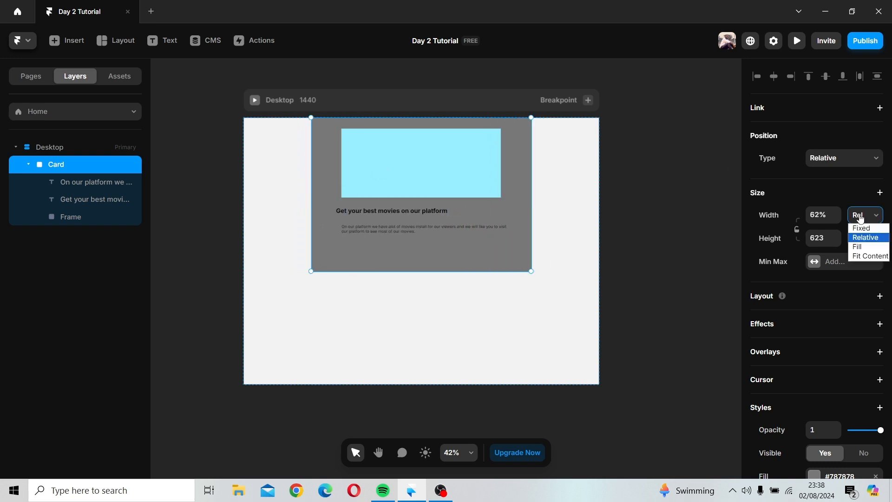
pyautogui.click(859, 250)
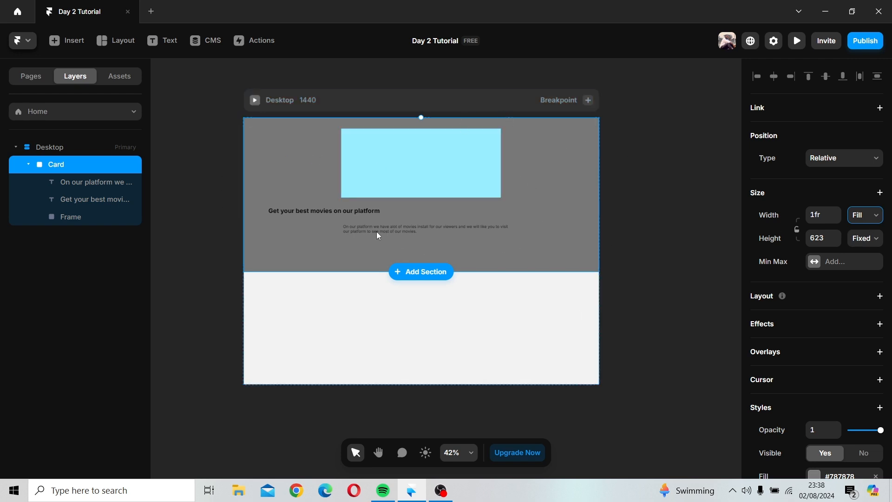
pyautogui.click(287, 103)
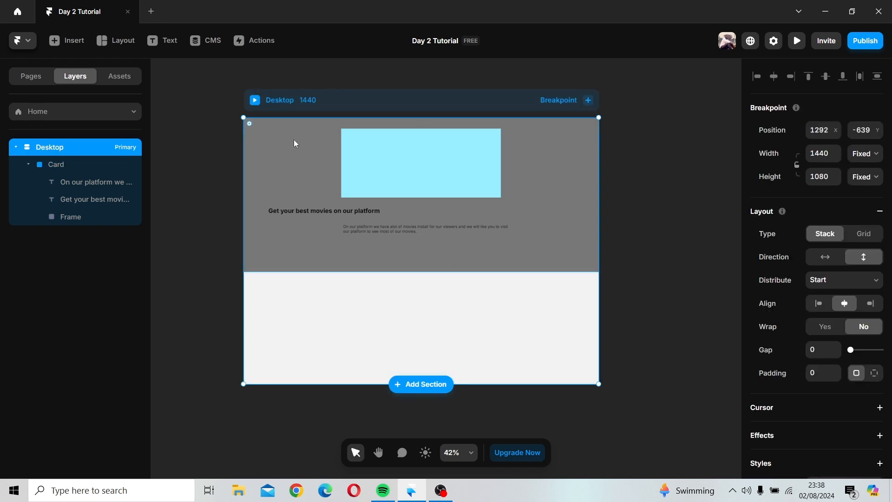
pyautogui.click(308, 162)
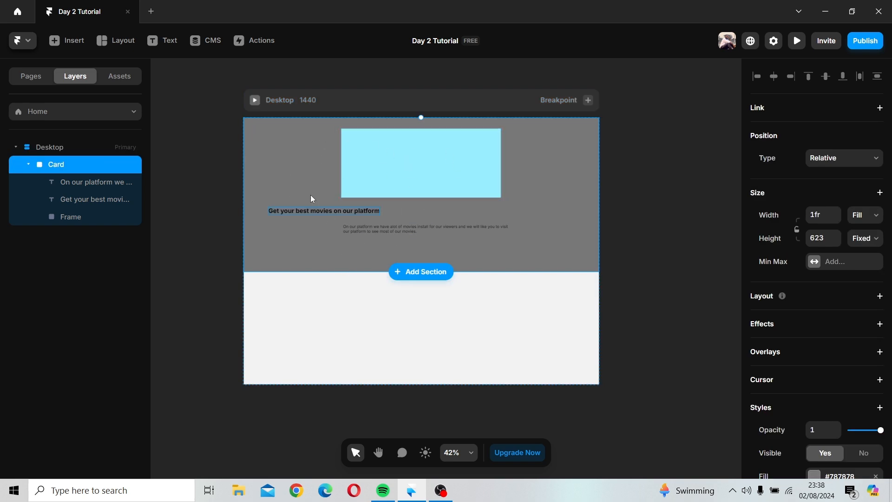
pyautogui.click(295, 102)
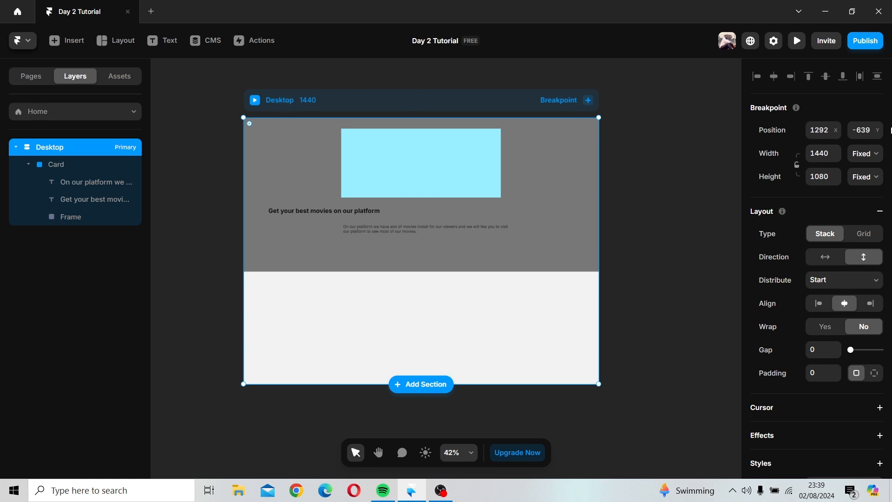
pyautogui.click(578, 210)
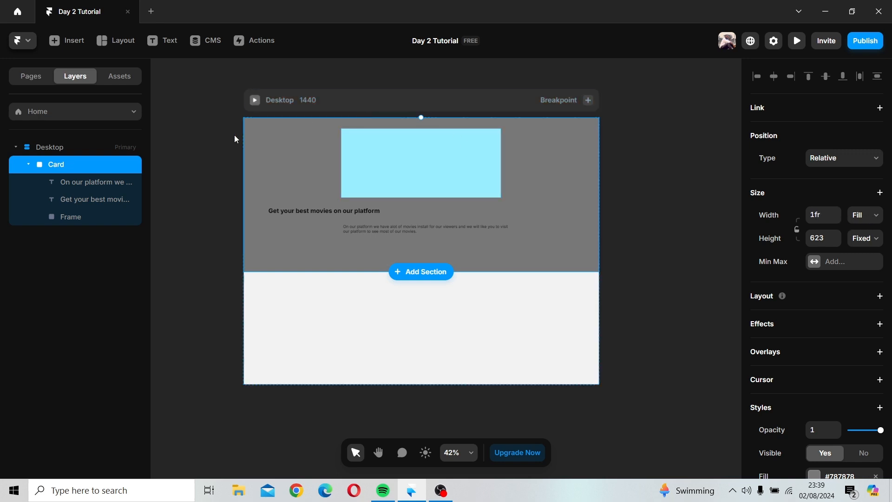
pyautogui.click(327, 99)
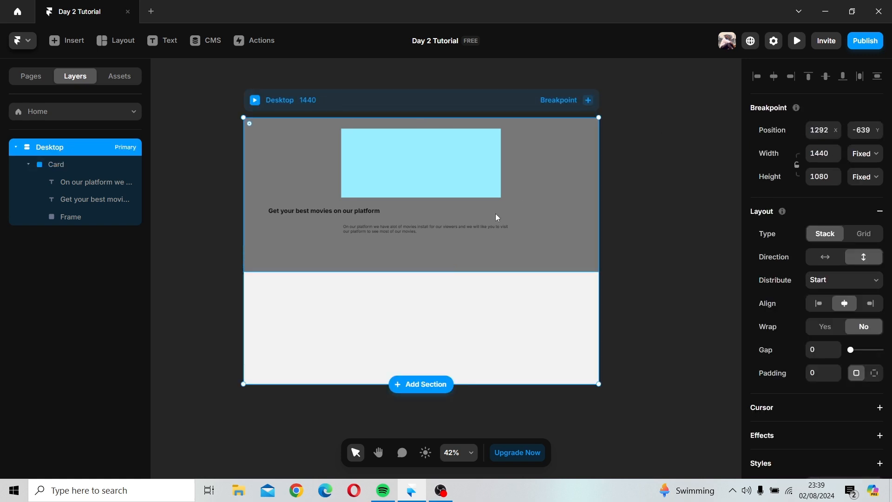
pyautogui.click(472, 224)
pyautogui.click(870, 224)
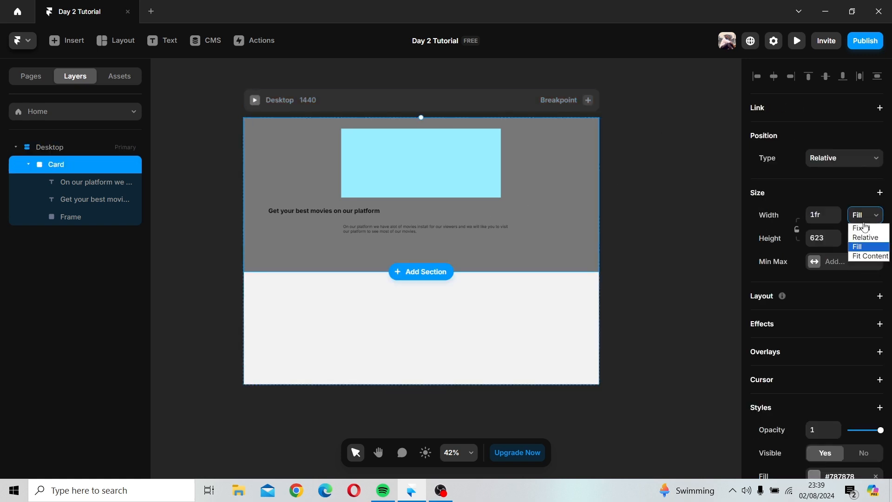
pyautogui.click(864, 254)
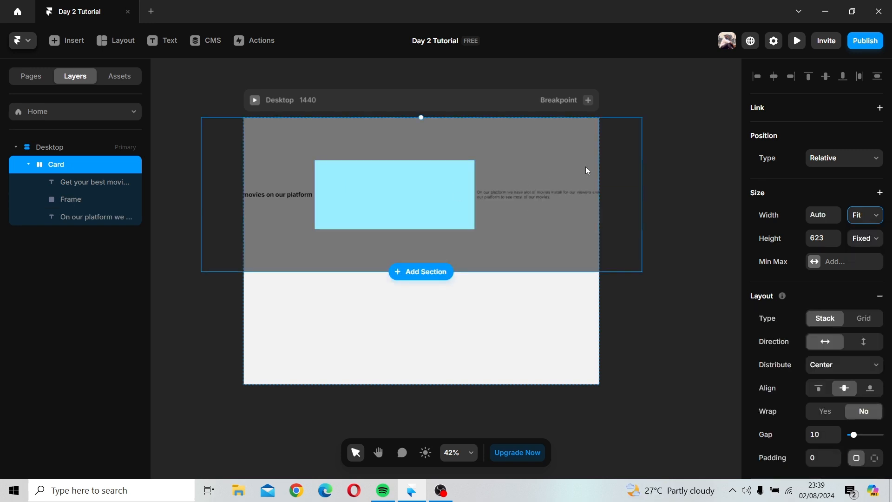
pyautogui.hotkey('ctrl', 'z')
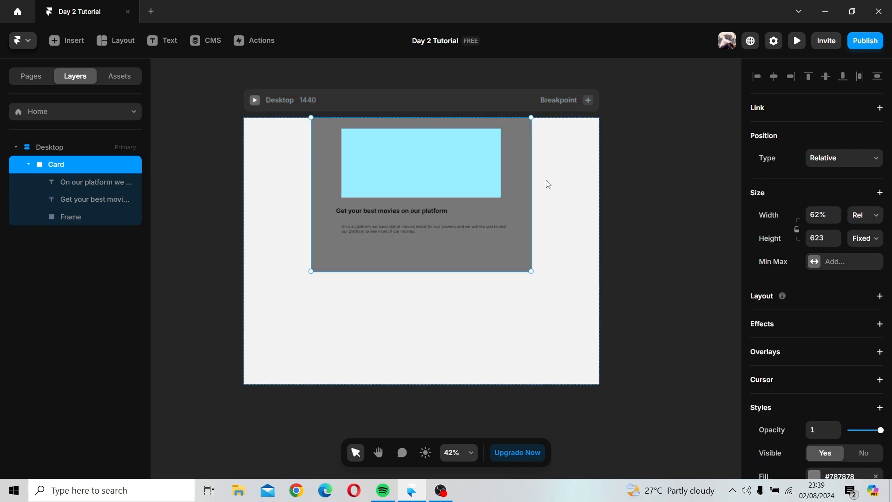
# Step: Set the Card's width to Fit Content and increase its stack gap to 14
pyautogui.click(865, 216)
pyautogui.click(855, 257)
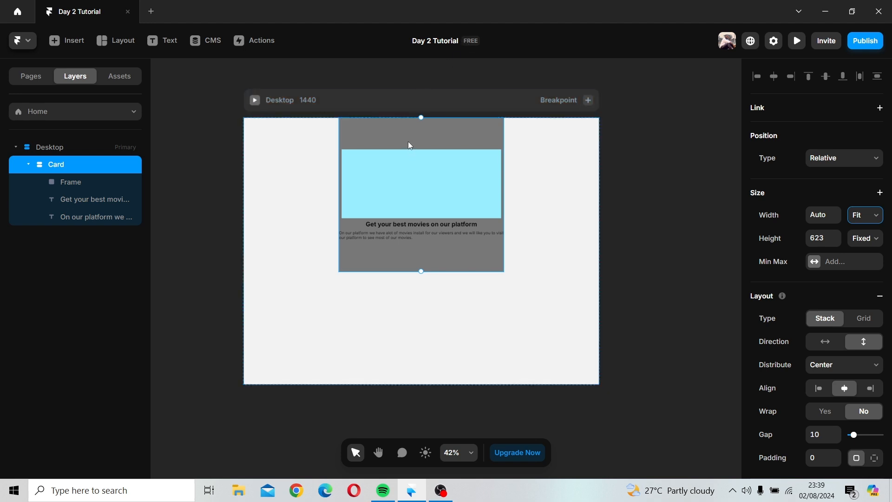
pyautogui.click(286, 103)
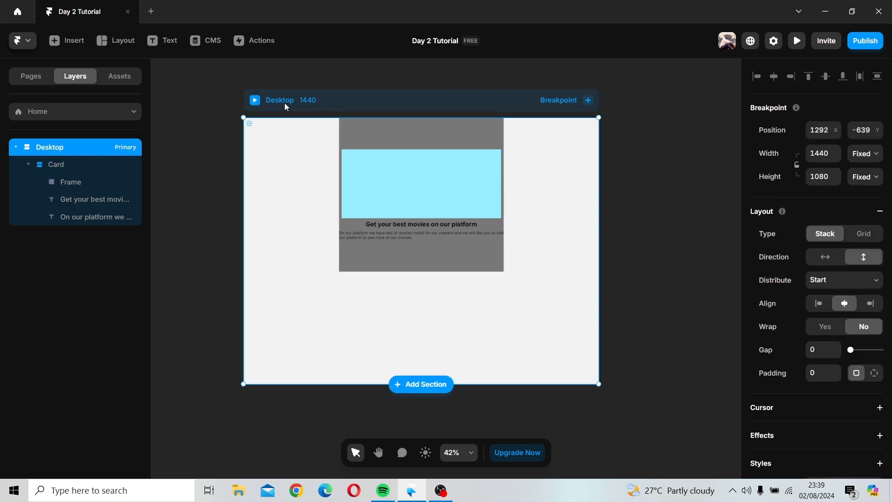
pyautogui.click(475, 141)
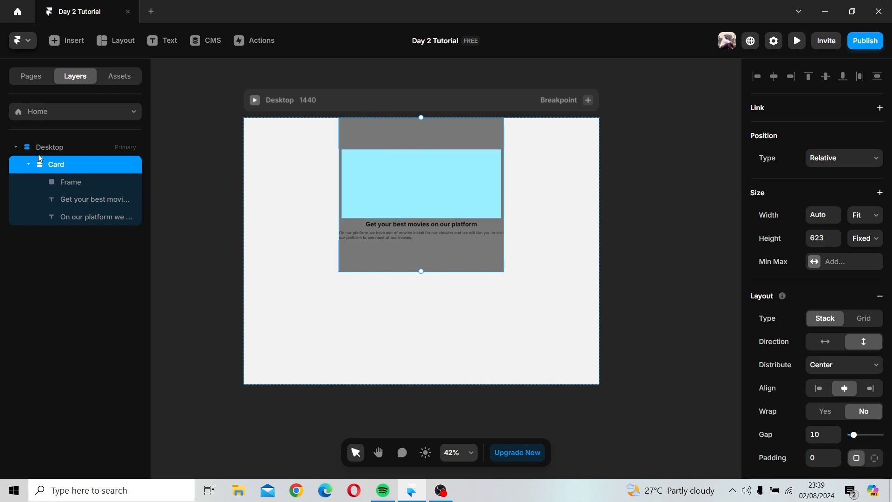
pyautogui.moveTo(855, 436)
pyautogui.mouseDown()
pyautogui.moveTo(873, 438)
pyautogui.moveTo(856, 437)
pyautogui.mouseUp()
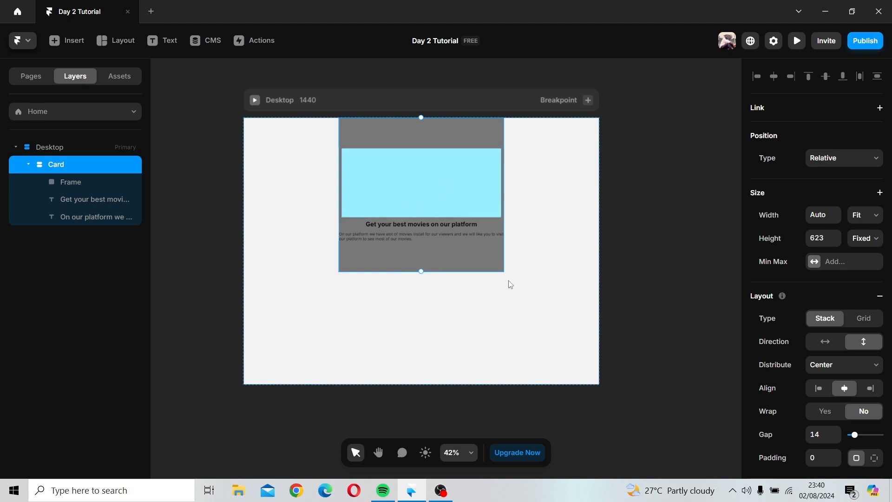
# Step: Delete the Card frame with its image placeholder and texts from the Desktop frame
pyautogui.press('Delete')
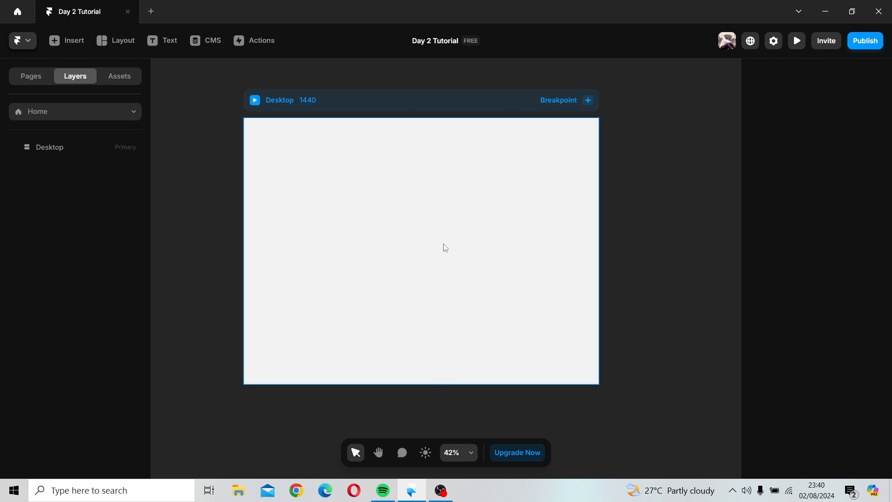
pyautogui.click(394, 249)
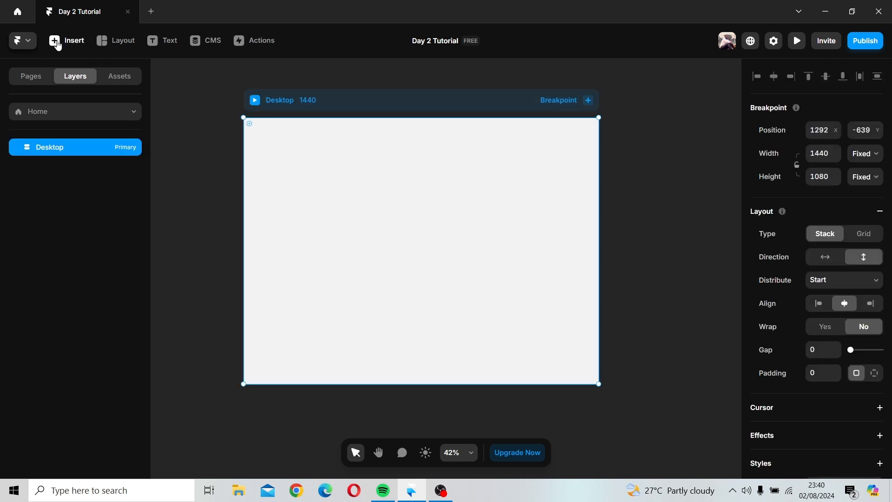
# Step: Insert a light Navigation component with Features, Gallery and Blog links at the top of the Desktop frame
pyautogui.click(58, 43)
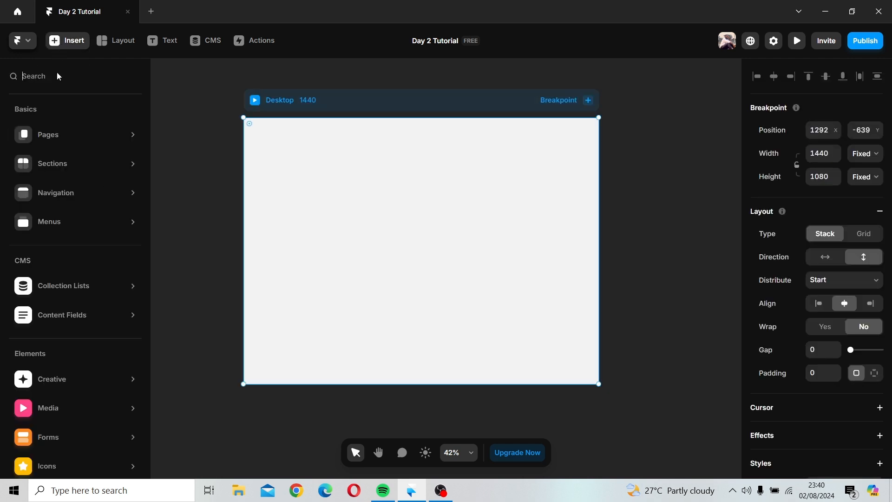
pyautogui.moveTo(63, 140)
pyautogui.moveTo(71, 197)
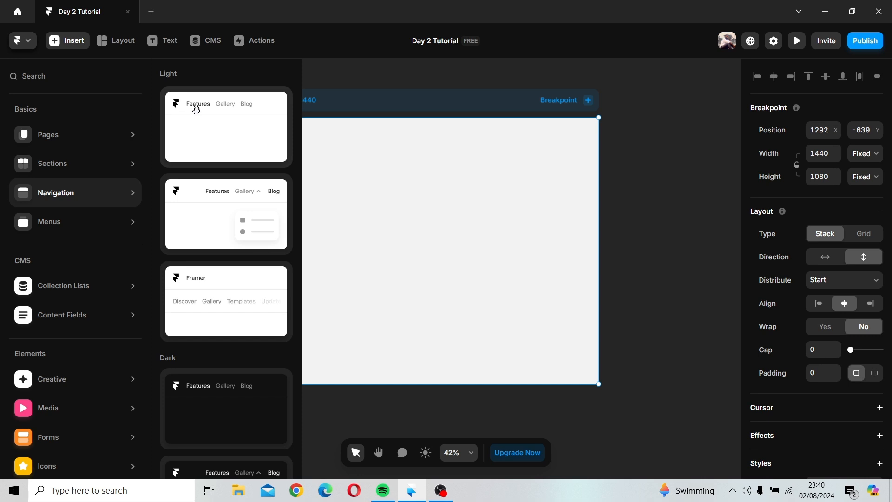
pyautogui.click(196, 109)
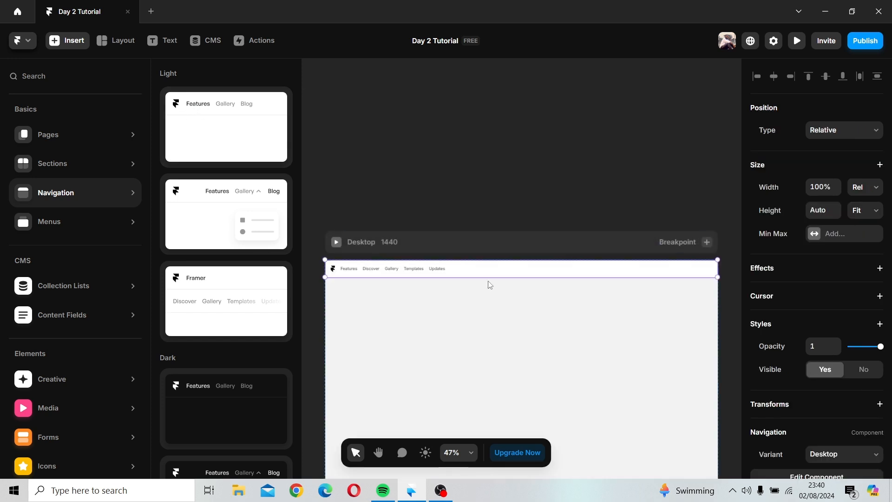
pyautogui.moveTo(483, 253); pyautogui.dragTo(453, 132)
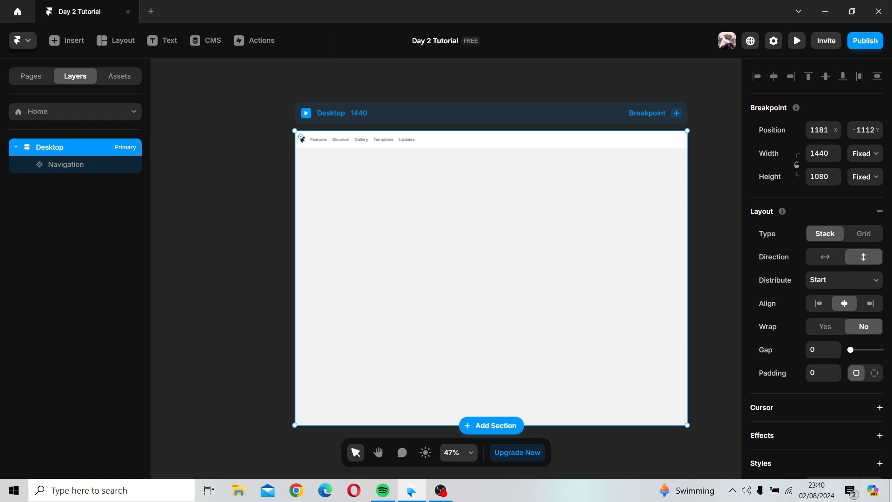
# Step: Open the Navigation component for editing and set its Desktop variant's width to 1440
pyautogui.doubleClick(497, 142)
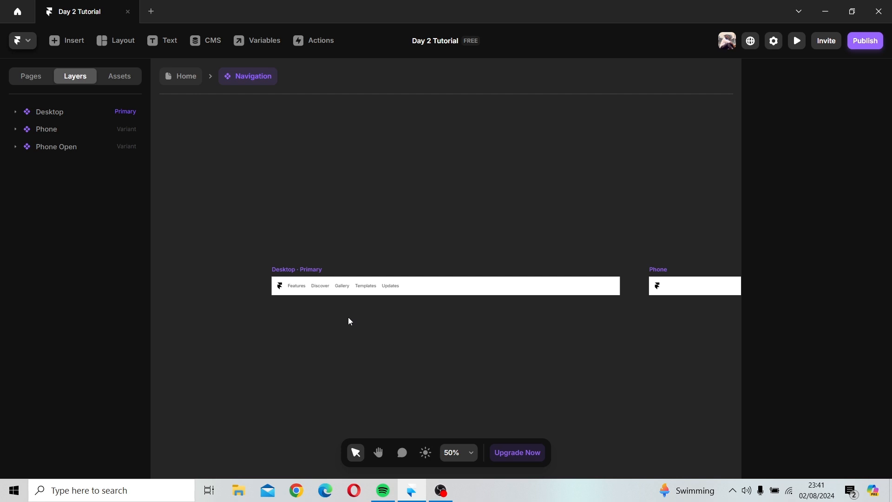
pyautogui.scroll(5, 349, 321)
pyautogui.press('space')
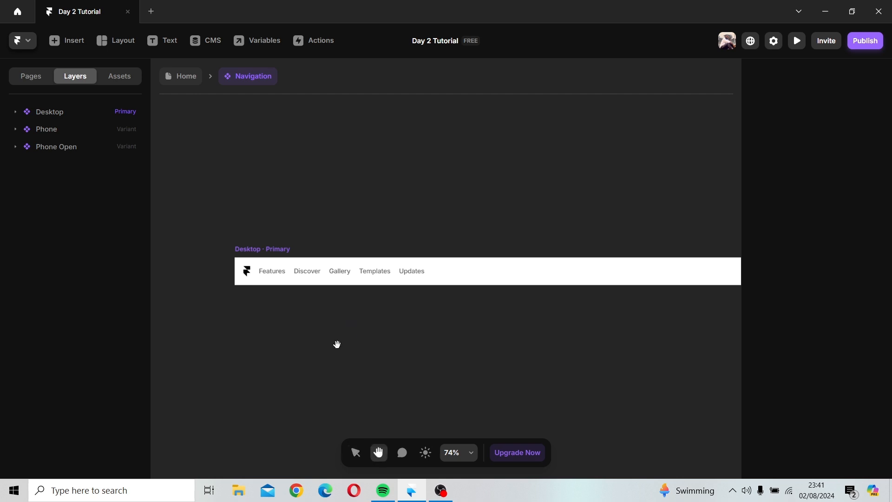
pyautogui.moveTo(336, 345); pyautogui.dragTo(375, 333)
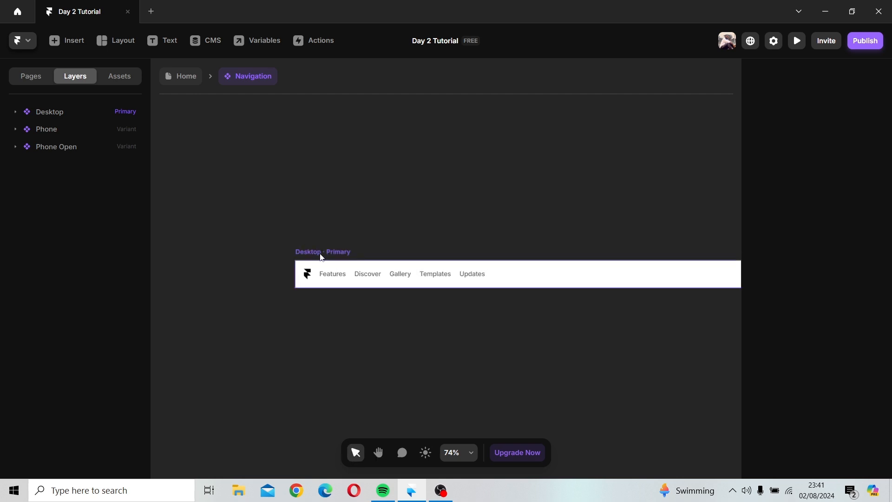
pyautogui.click(321, 253)
pyautogui.moveTo(321, 252); pyautogui.dragTo(172, 255)
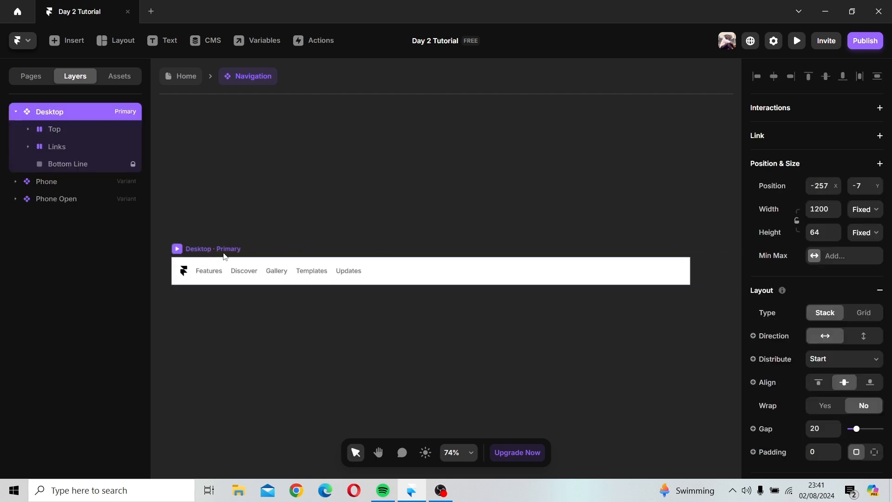
pyautogui.click(826, 204)
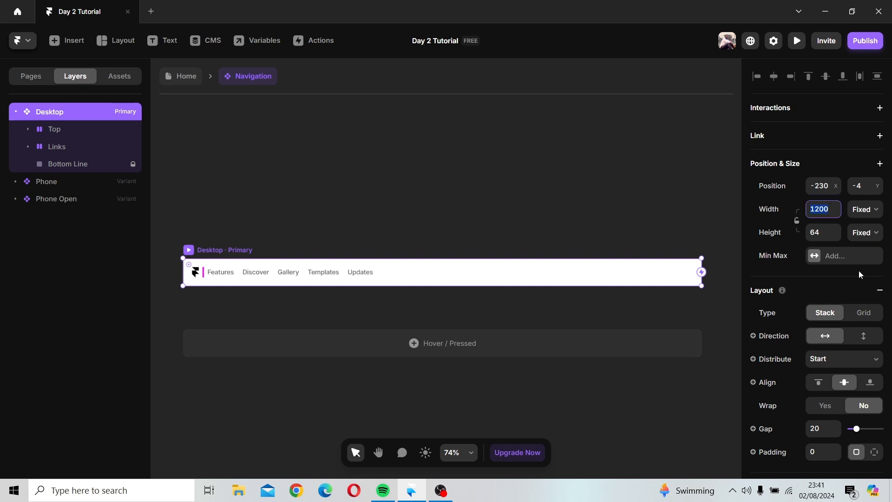
pyautogui.write('1440')
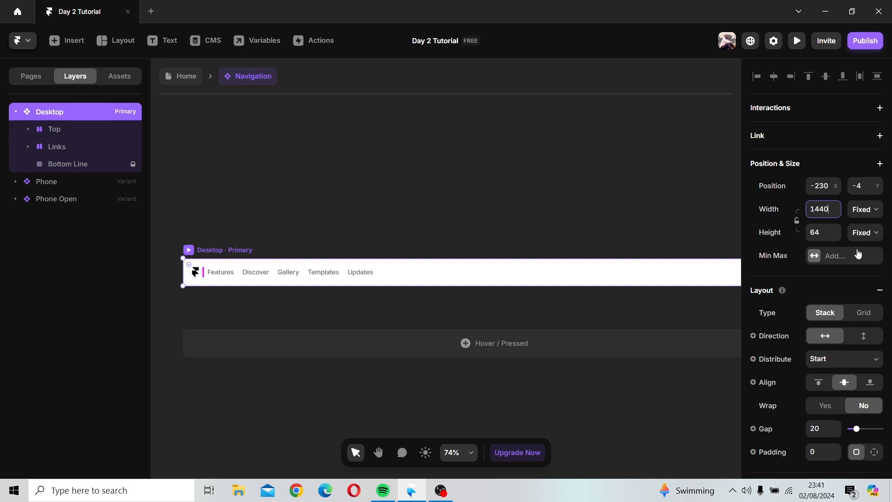
# Step: Return to the Home page and inspect the navigation inside the Desktop breakpoint
pyautogui.scroll(-3, 534, 270)
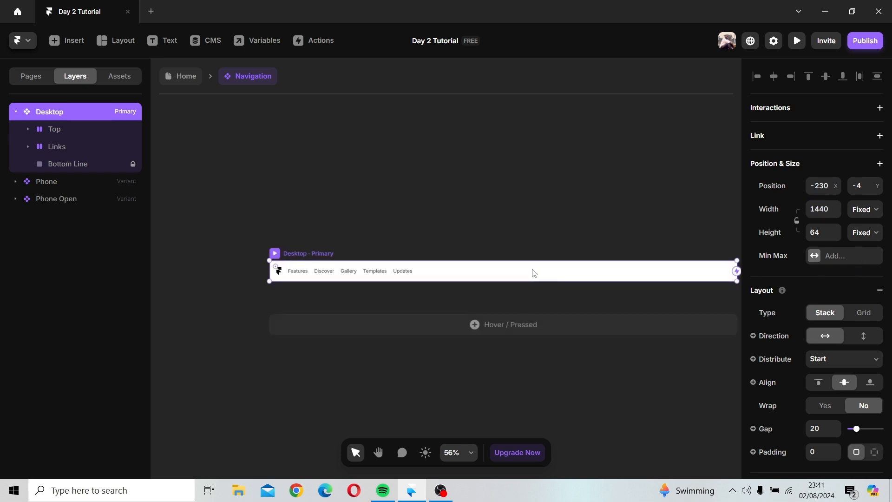
pyautogui.moveTo(534, 274); pyautogui.dragTo(484, 276)
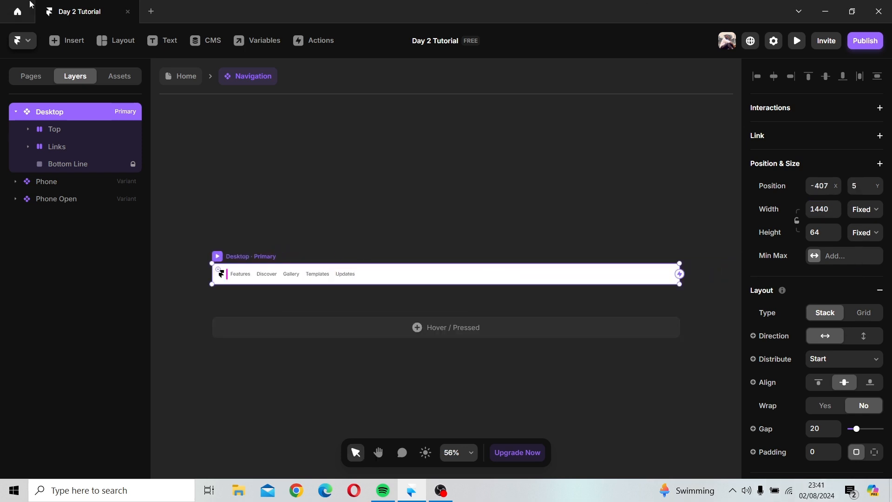
pyautogui.click(185, 76)
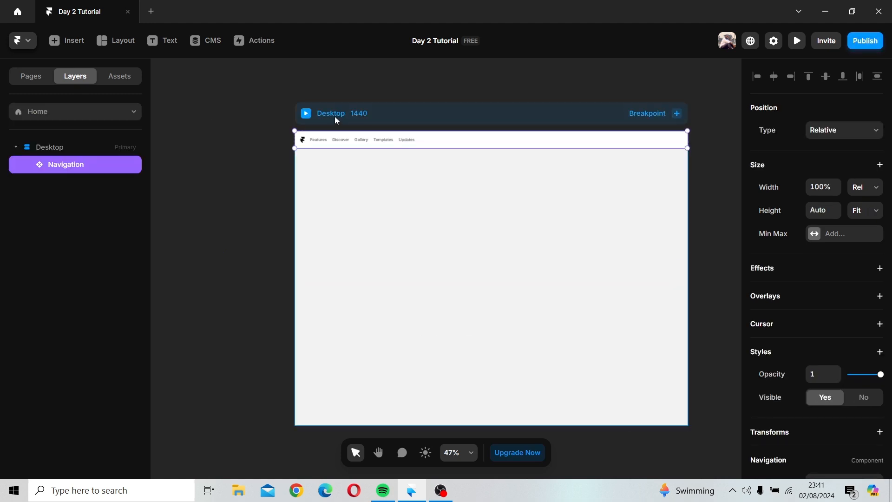
pyautogui.click(334, 117)
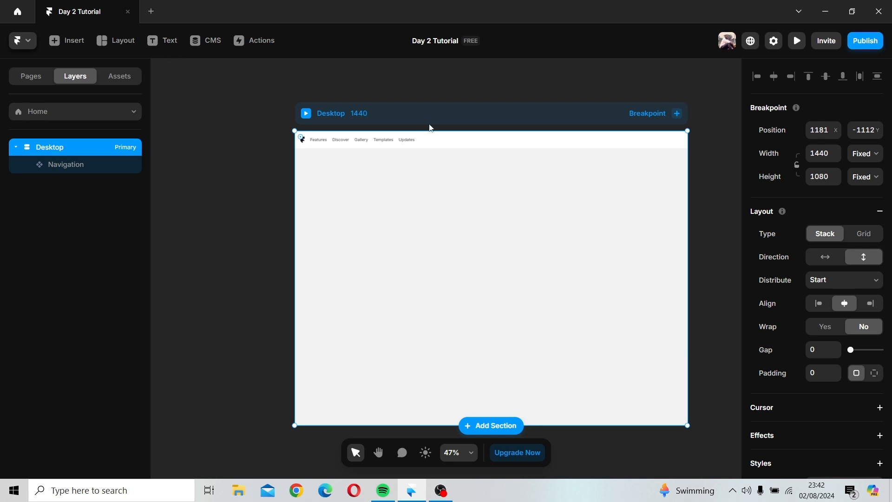
# Step: Reopen the Navigation component and add a "Sign Up" text item after Updates in its Desktop variant
pyautogui.doubleClick(391, 146)
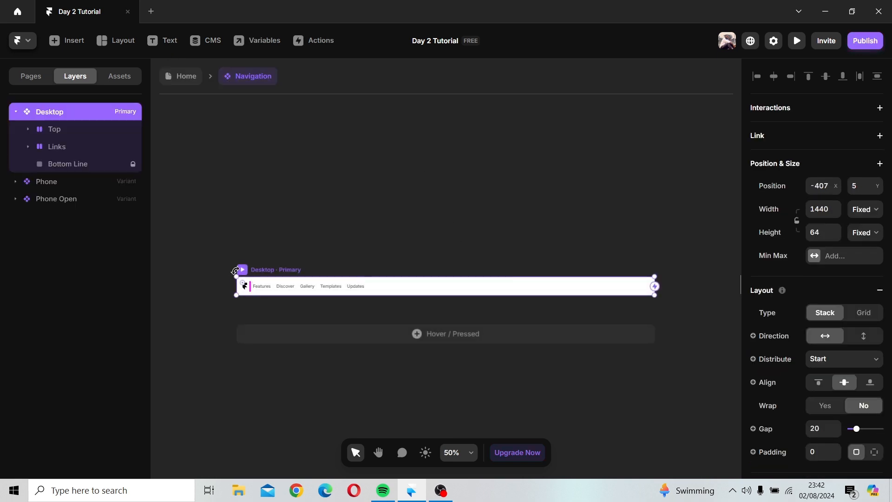
pyautogui.scroll(3, 259, 277)
pyautogui.scroll(1, 260, 276)
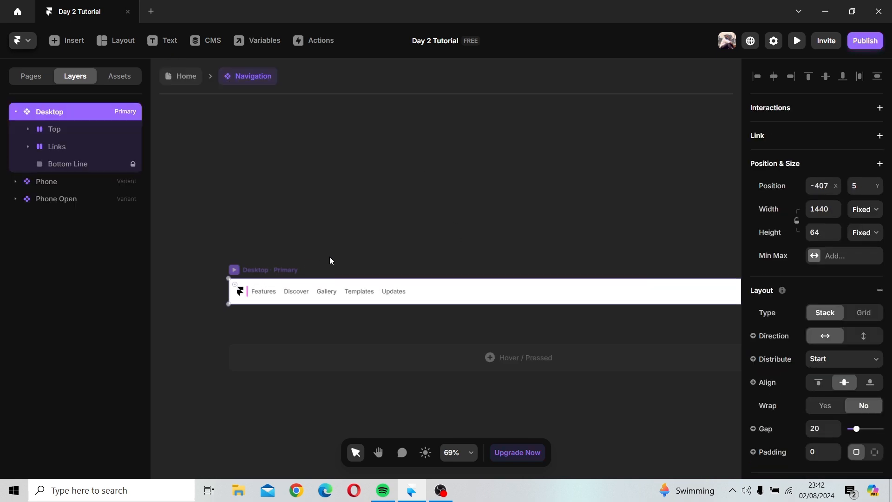
pyautogui.press('space')
pyautogui.moveTo(330, 257); pyautogui.dragTo(321, 253)
pyautogui.moveTo(391, 244); pyautogui.dragTo(361, 243)
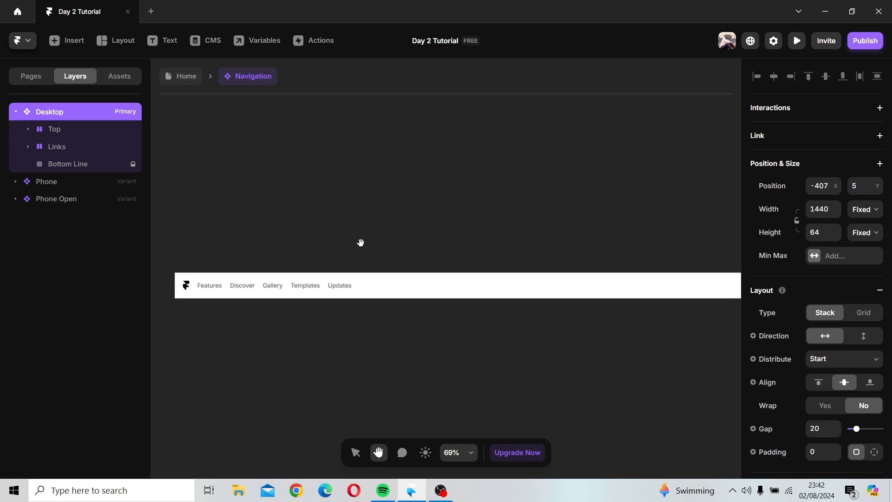
pyautogui.click(152, 43)
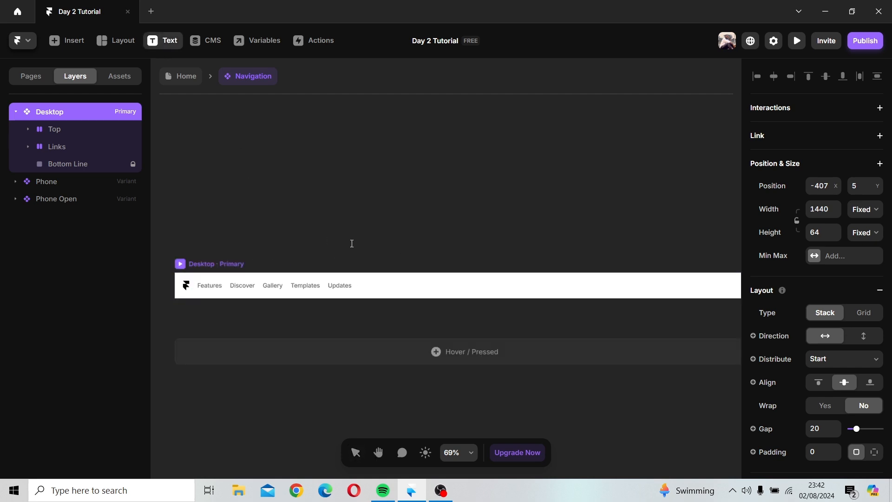
pyautogui.click(368, 286)
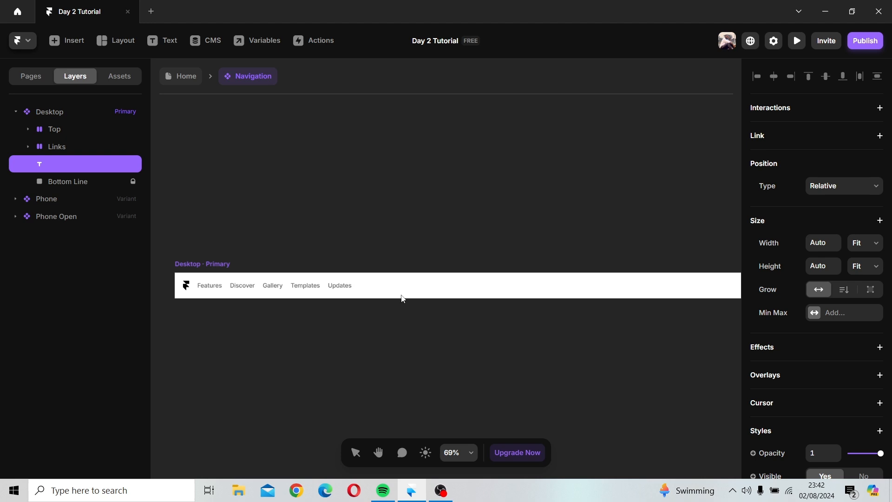
pyautogui.write('Sign Up')
pyautogui.press('Escape')
# Step: Add a "Sign In" text item after Sign Up in the Navigation's Desktop variant
pyautogui.click(163, 40)
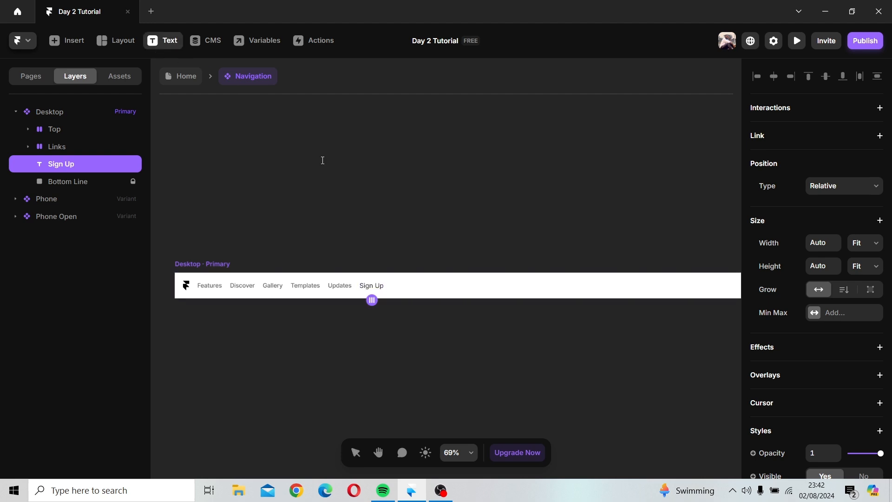
pyautogui.click(395, 286)
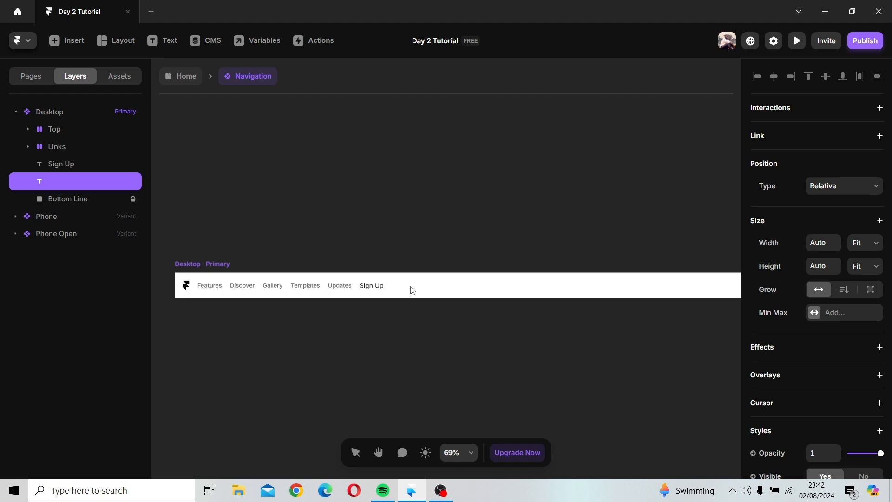
pyautogui.write('S')
pyautogui.write('ign In')
pyautogui.press('Escape')
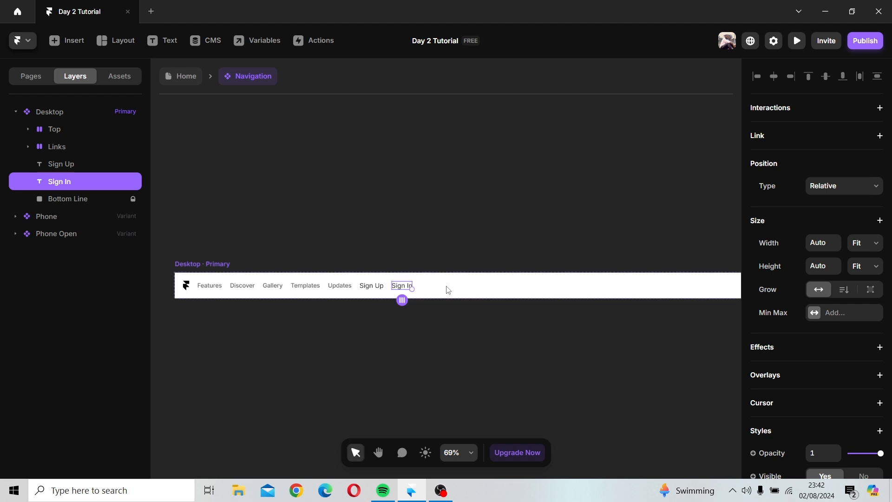
# Step: Wrap the Sign In text in a stack
pyautogui.rightClick(404, 286)
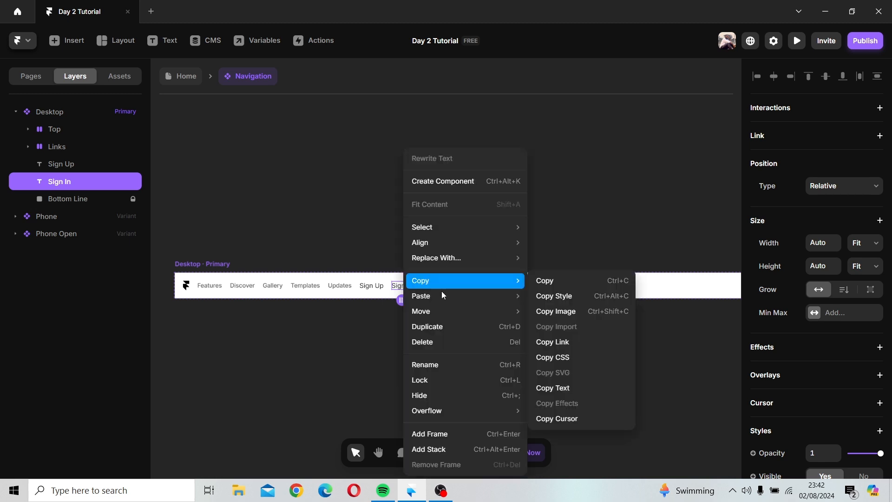
pyautogui.click(453, 449)
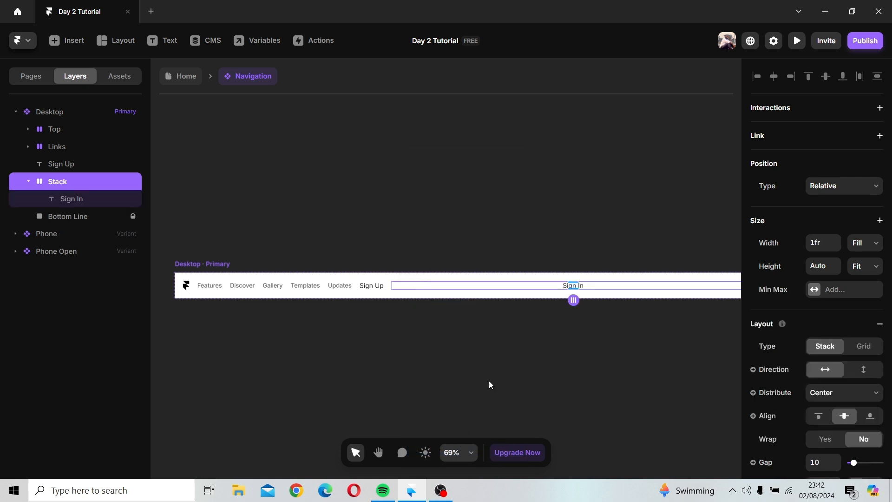
pyautogui.press('h')
pyautogui.moveTo(531, 326); pyautogui.dragTo(487, 310)
pyautogui.press('v')
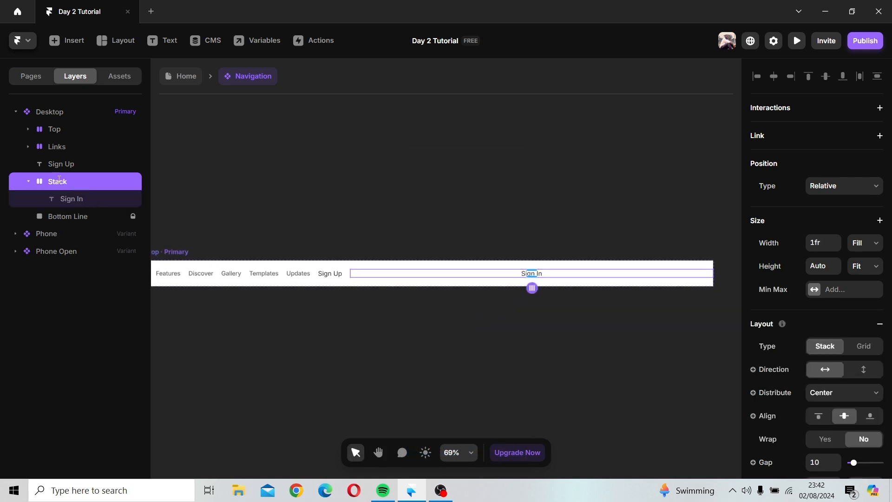
# Step: Rename the new stack layer to "Sign in st#"
pyautogui.doubleClick(70, 182)
pyautogui.write('St')
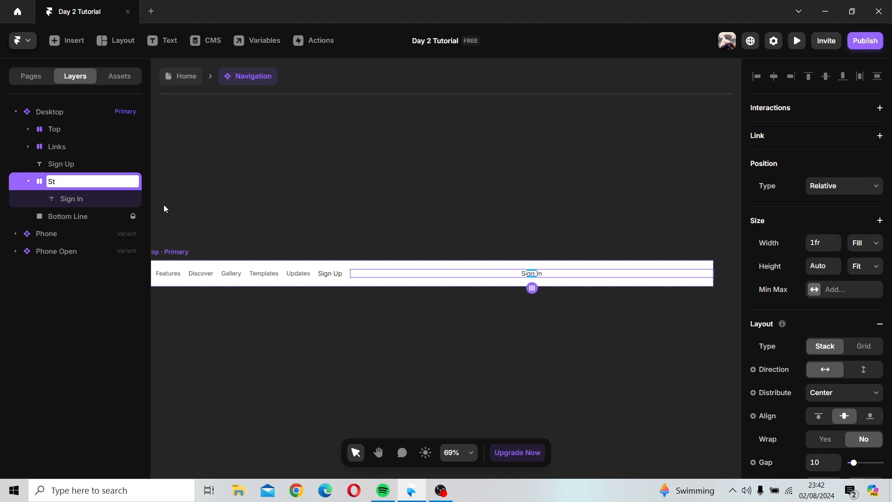
pyautogui.press('BackSpace')
pyautogui.write('i')
pyautogui.write('gn')
pyautogui.write(' in st')
pyautogui.write('a')
pyautogui.press('BackSpace')
pyautogui.write('#')
pyautogui.press('Return')
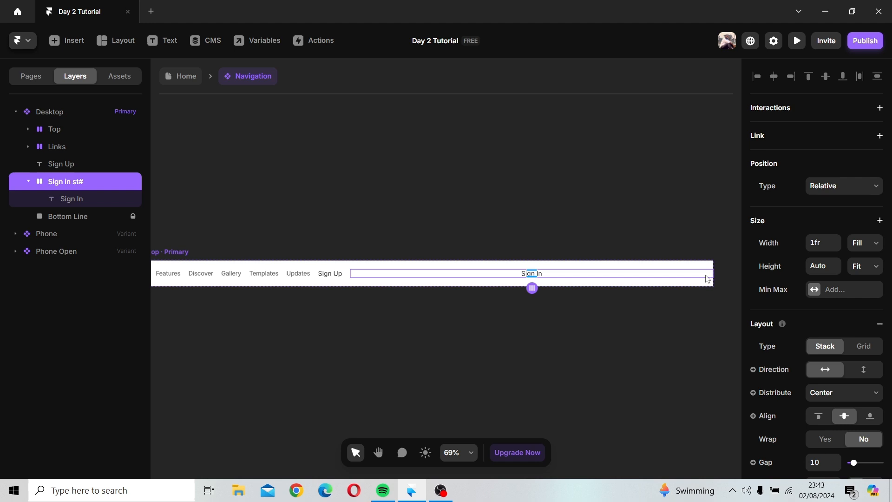
# Step: Set the Sign In stack's width type to Fixed and its padding to 10
pyautogui.click(859, 246)
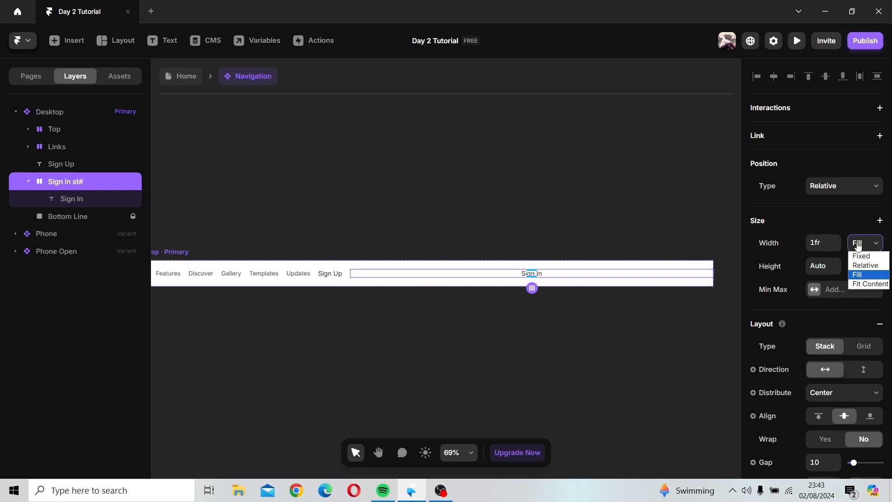
pyautogui.click(860, 256)
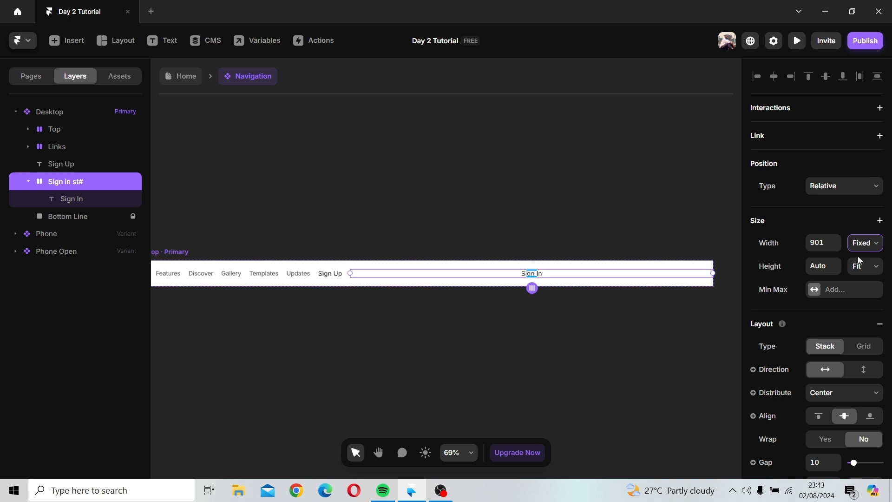
pyautogui.scroll(-5, 799, 407)
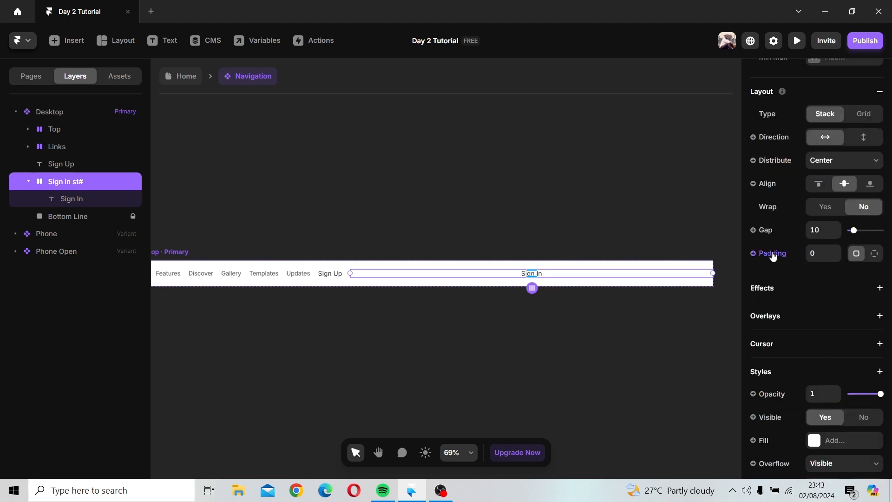
pyautogui.click(817, 255)
pyautogui.write('10')
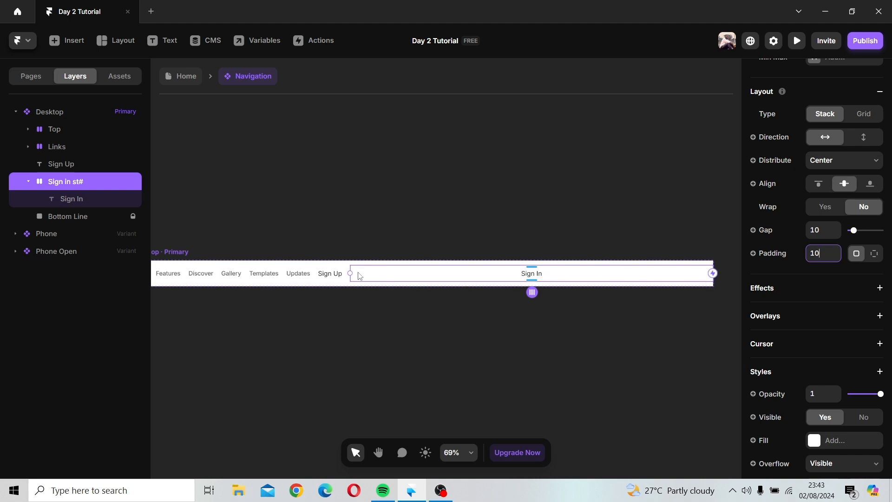
# Step: Resize the Sign In stack to about 150 wide and set its padding to 0
pyautogui.moveTo(350, 273); pyautogui.dragTo(674, 287)
pyautogui.scroll(5, 864, 193)
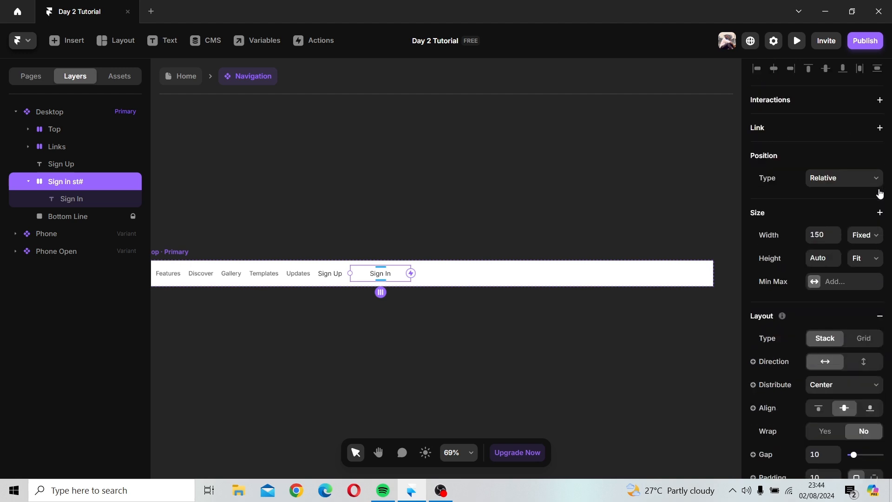
pyautogui.scroll(-3, 841, 262)
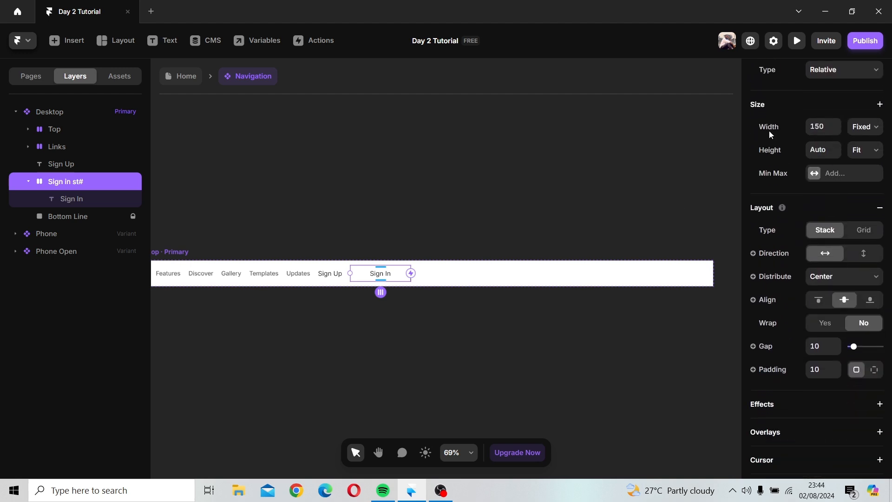
pyautogui.scroll(1, 805, 125)
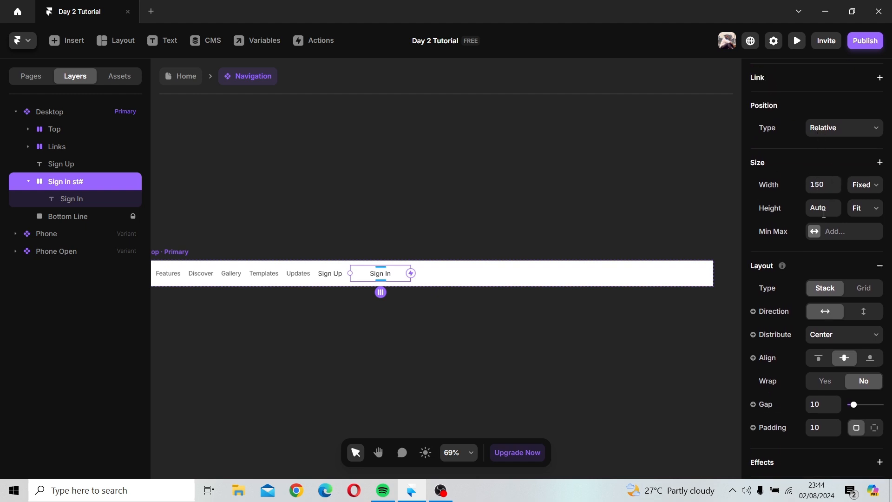
pyautogui.scroll(-6, 824, 217)
pyautogui.click(826, 191)
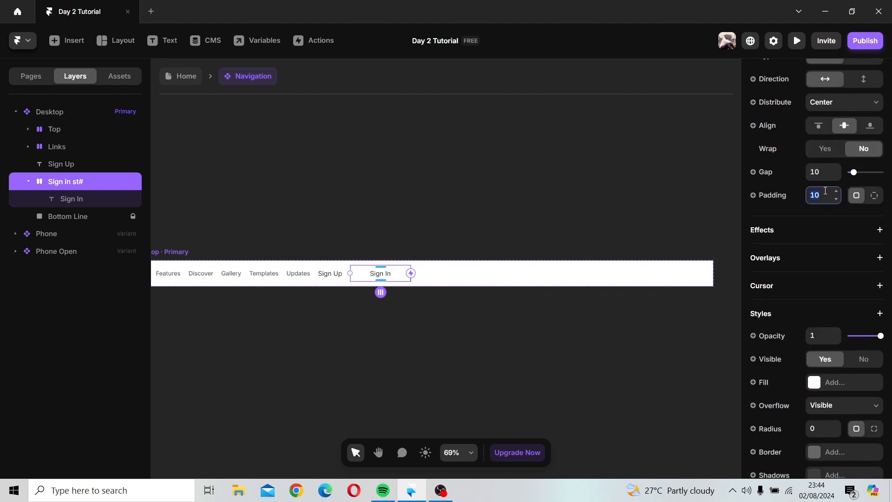
pyautogui.write('0')
# Step: Set the Sign In stack's width to 100
pyautogui.scroll(5, 826, 190)
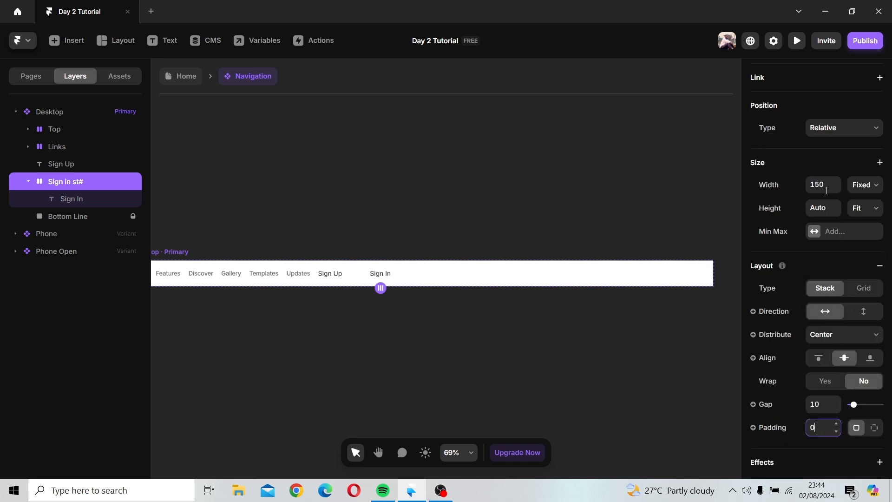
pyautogui.click(827, 191)
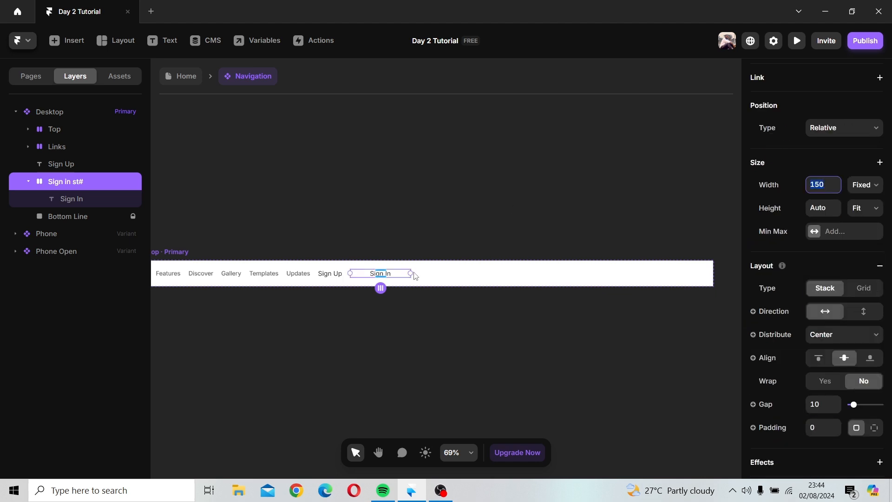
pyautogui.moveTo(410, 273); pyautogui.dragTo(392, 271)
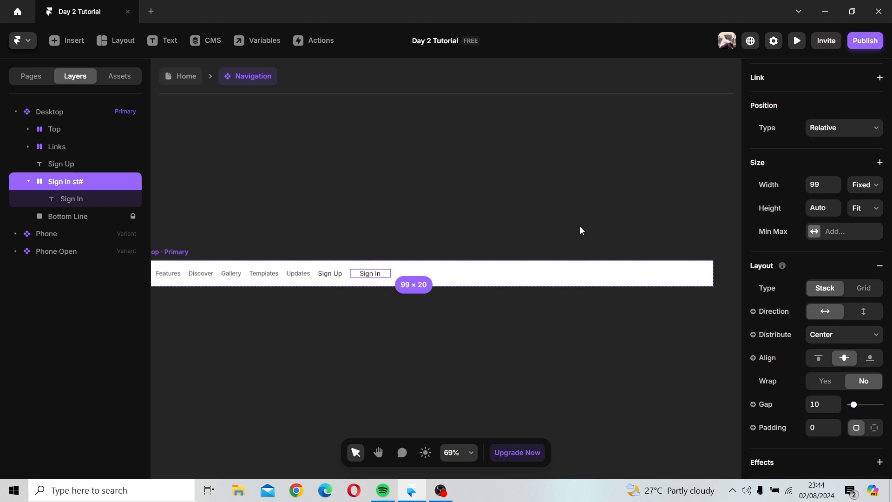
pyautogui.click(814, 188)
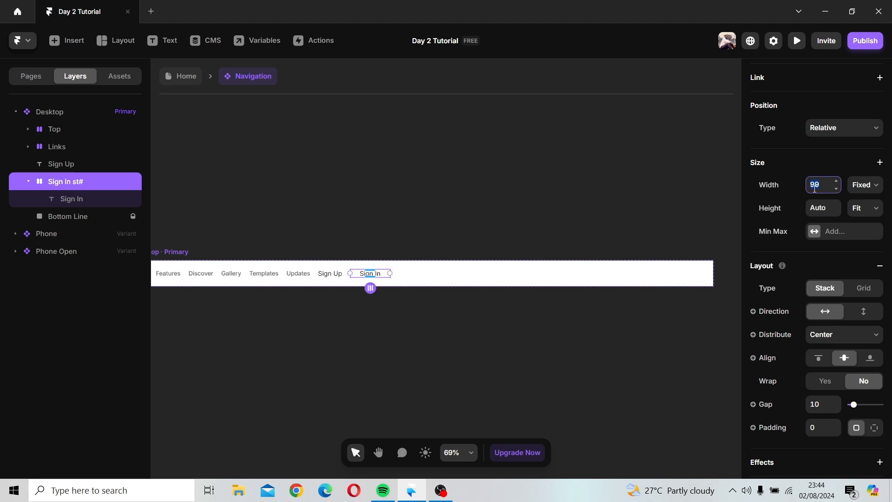
pyautogui.write('100')
# Step: Set the Sign In stack's padding to 10
pyautogui.click(487, 239)
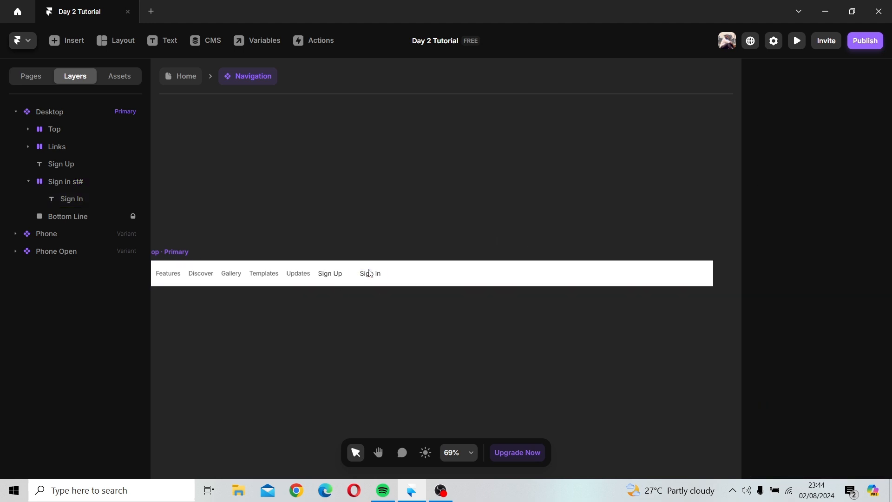
pyautogui.click(56, 181)
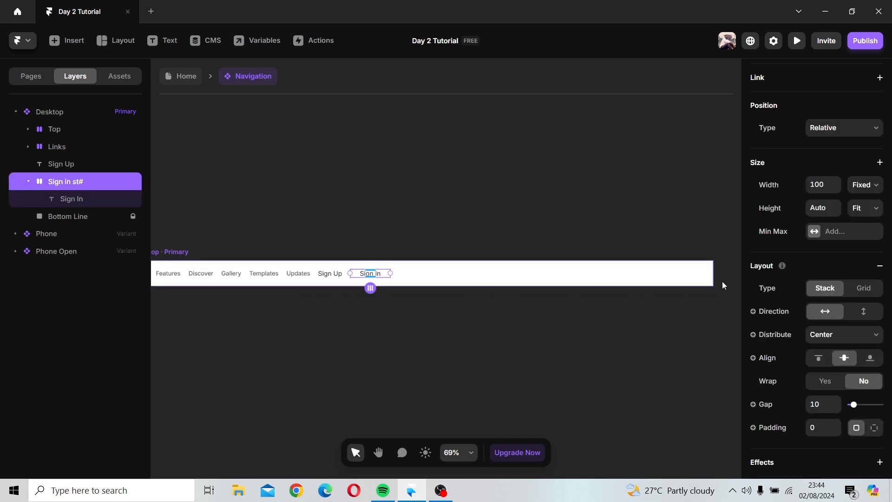
pyautogui.scroll(-6, 844, 311)
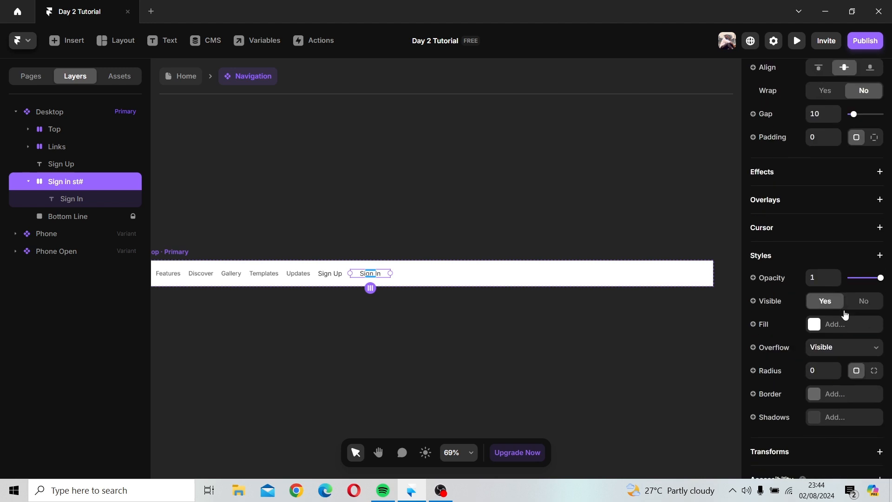
pyautogui.scroll(1, 845, 315)
pyautogui.click(821, 203)
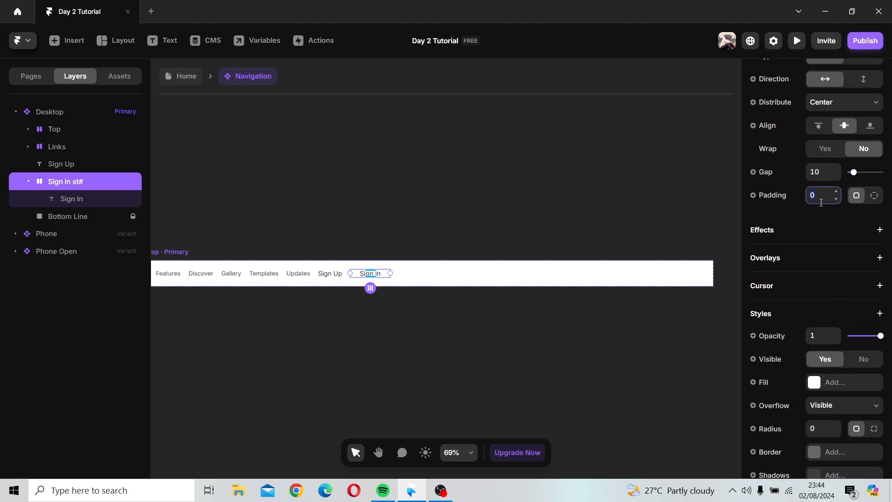
pyautogui.write('10')
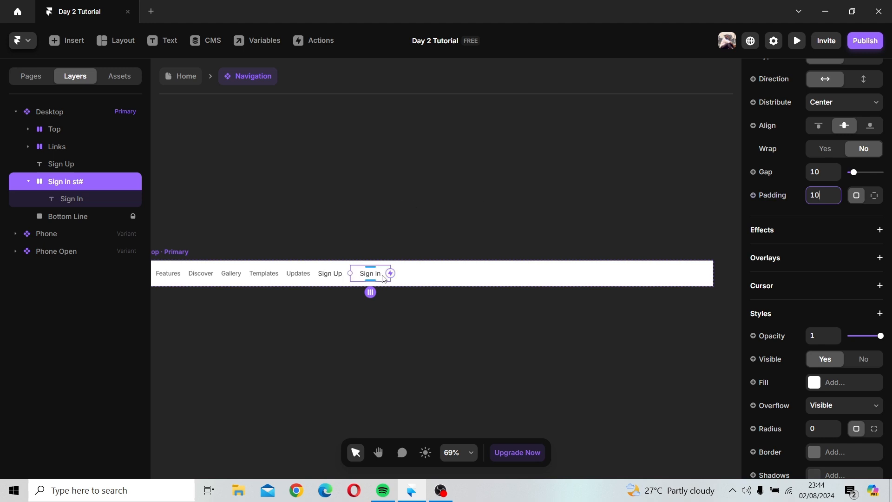
# Step: Bind the Sign In stack's fill to a new color variable
pyautogui.scroll(5, 814, 211)
pyautogui.click(827, 186)
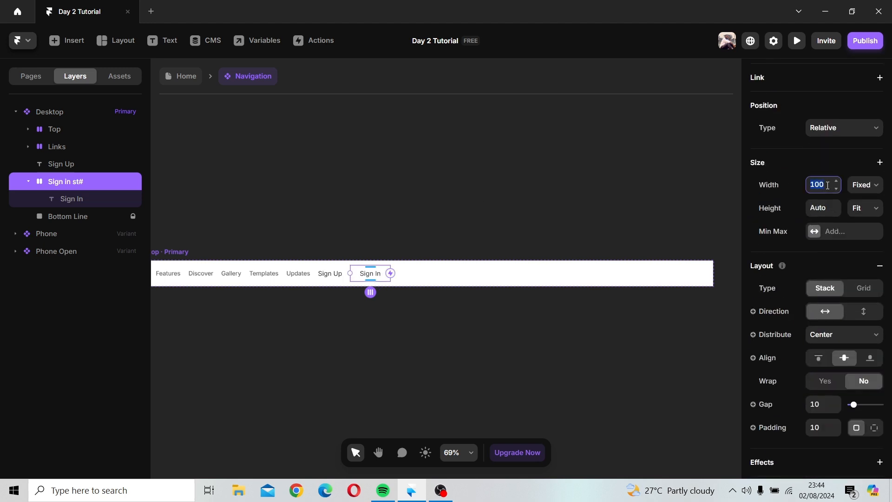
pyautogui.click(465, 321)
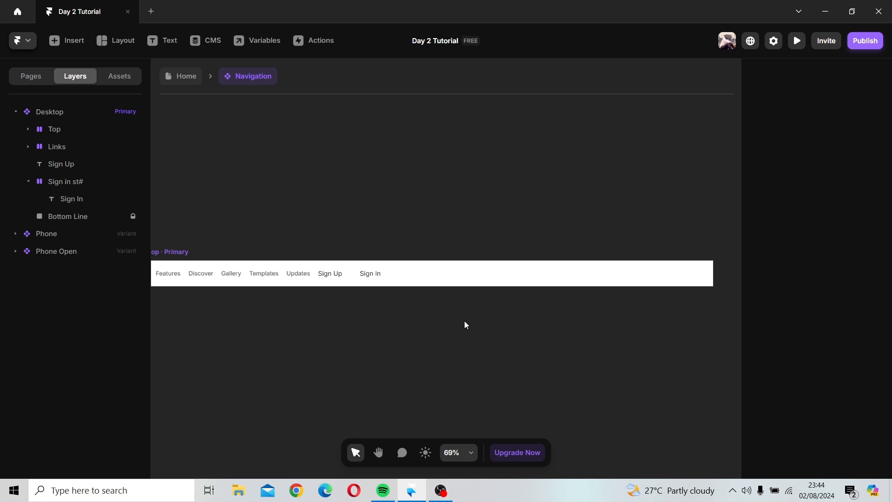
pyautogui.click(357, 279)
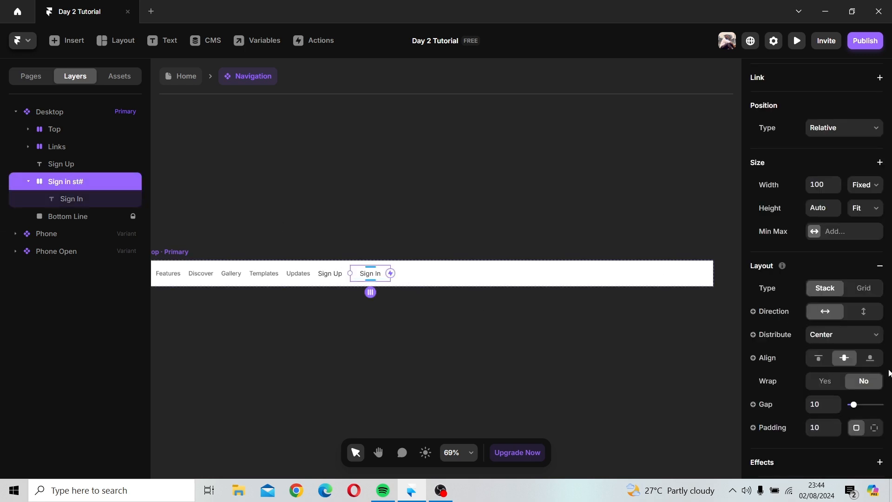
pyautogui.scroll(-5, 858, 361)
pyautogui.scroll(-3, 857, 361)
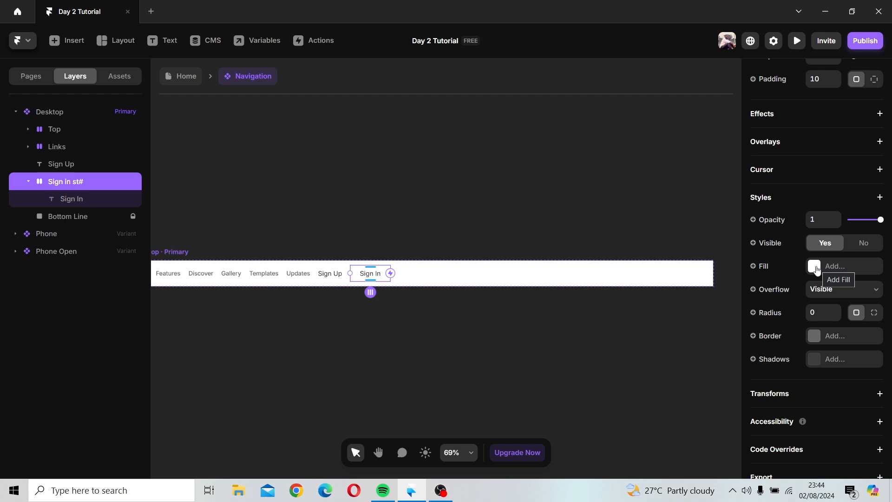
pyautogui.click(753, 267)
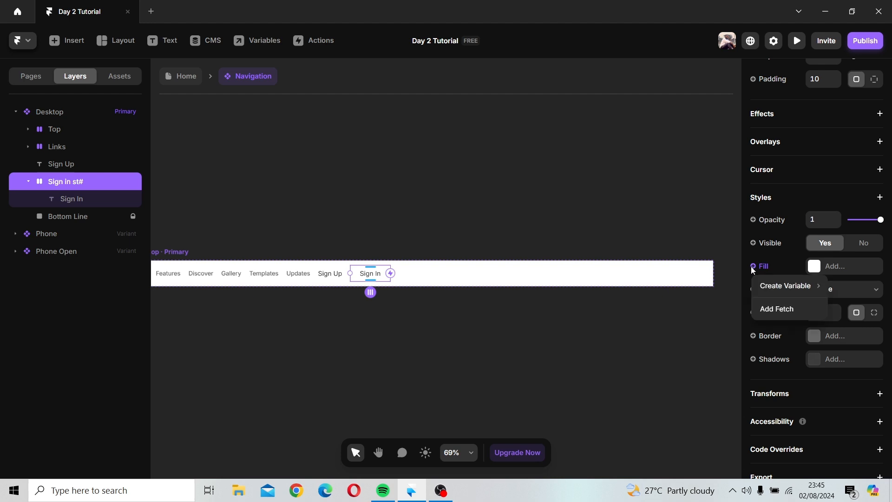
pyautogui.moveTo(781, 291)
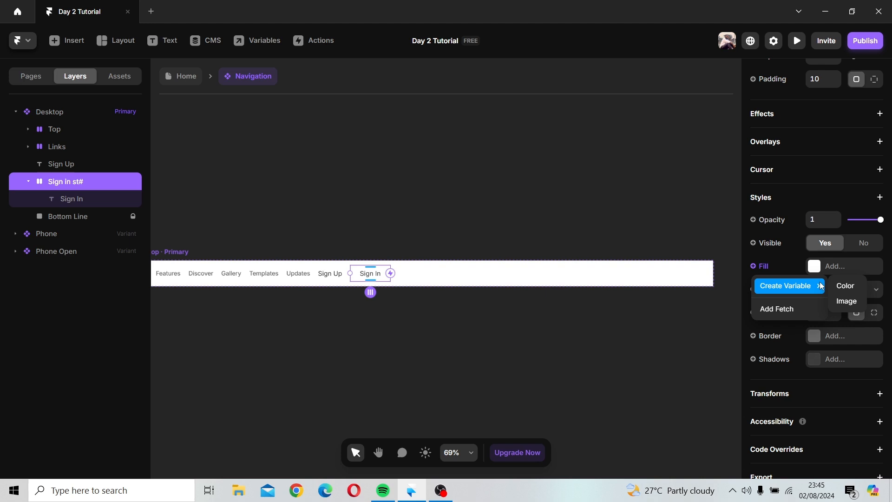
pyautogui.click(844, 283)
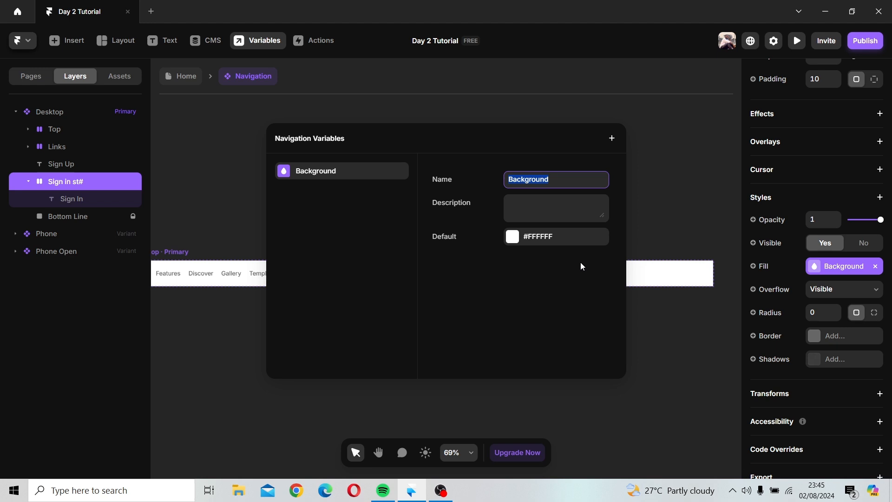
# Step: Name the color variable "Button color" and set its default to dark blue #040F57
pyautogui.write('Button color')
pyautogui.press('Return')
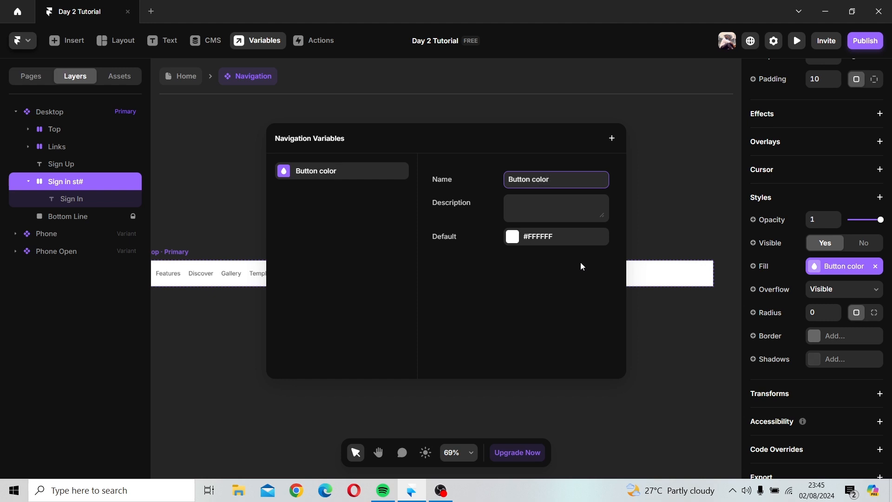
pyautogui.click(526, 239)
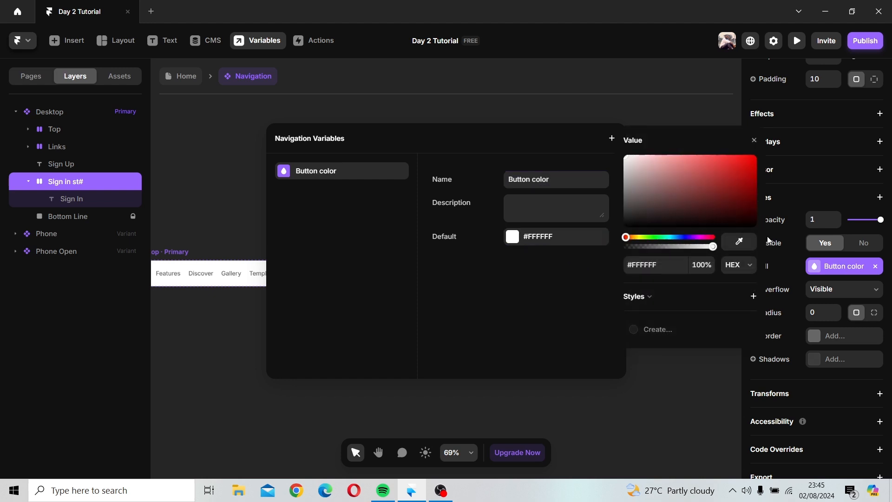
pyautogui.click(682, 237)
pyautogui.moveTo(743, 198); pyautogui.dragTo(750, 202)
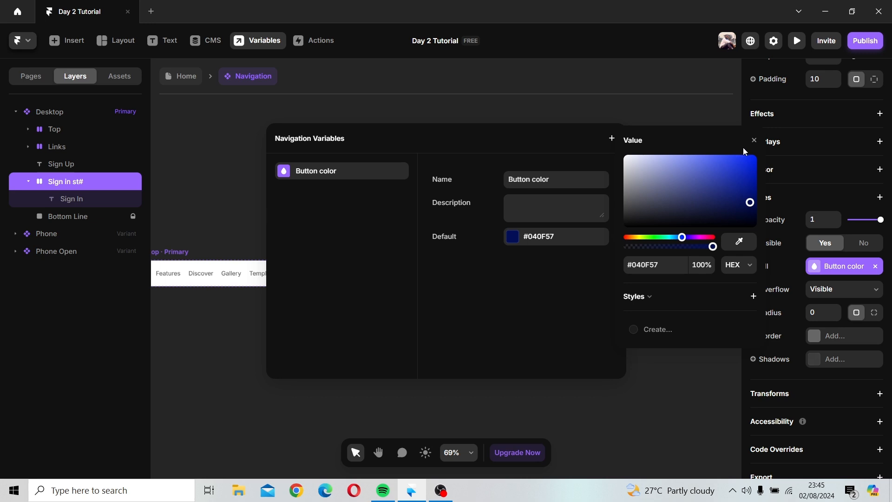
# Step: Save the variable's dark blue as a new color style named "Button color" and close the variables dialog
pyautogui.click(753, 297)
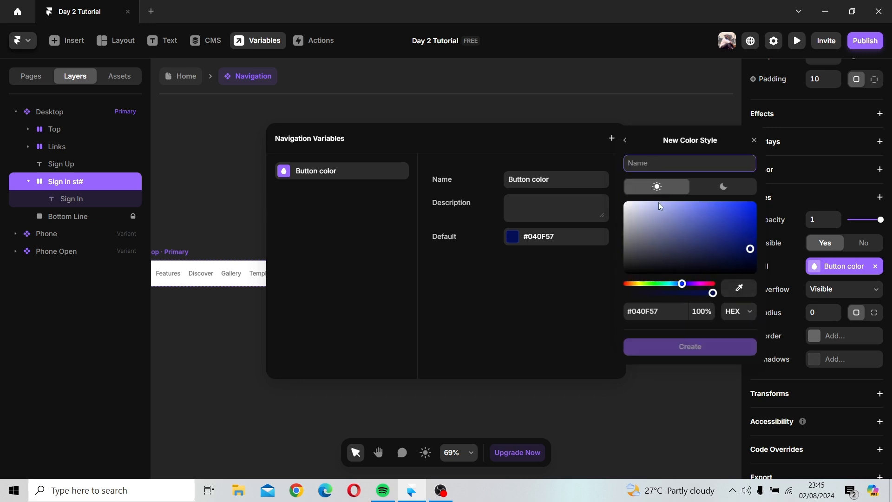
pyautogui.write('B')
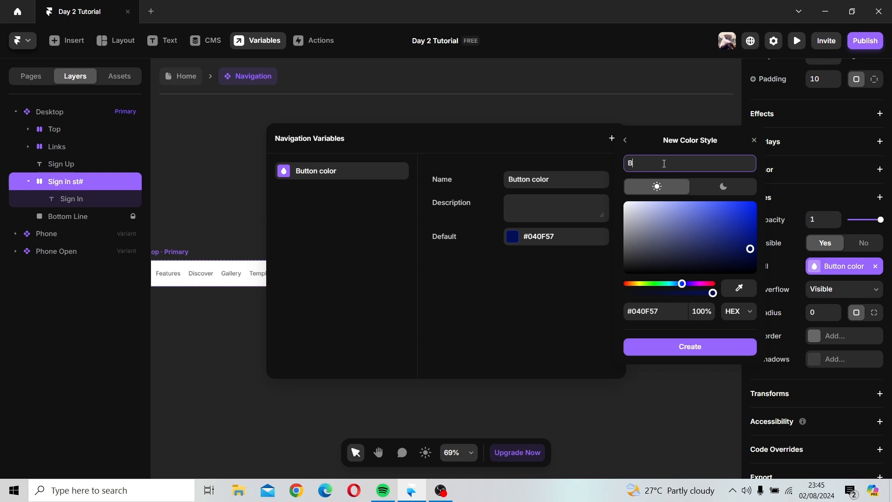
pyautogui.write('utton color')
pyautogui.click(693, 354)
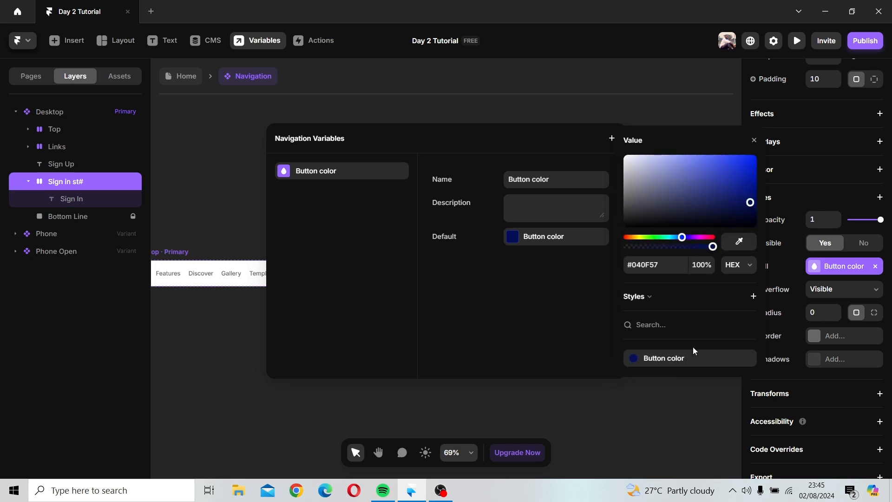
pyautogui.click(553, 315)
pyautogui.click(645, 186)
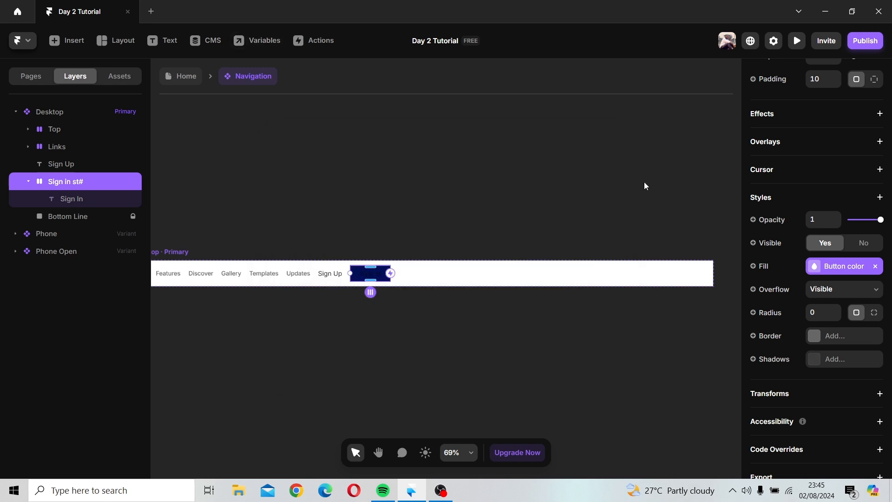
# Step: Set the Sign In text color to white #FFFFFF
pyautogui.click(374, 274)
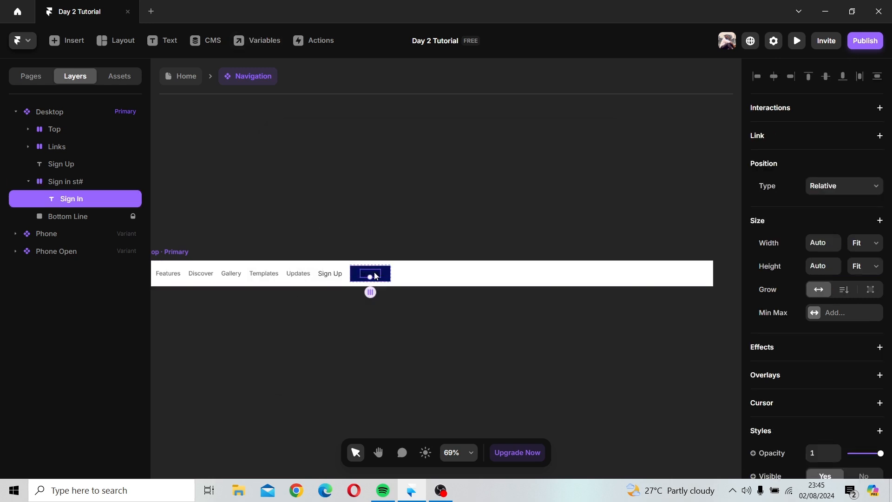
pyautogui.scroll(-6, 790, 344)
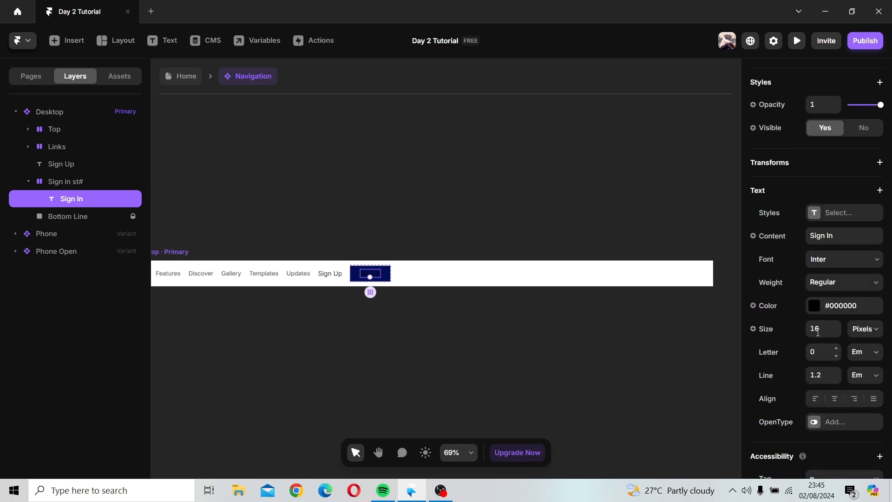
pyautogui.click(814, 306)
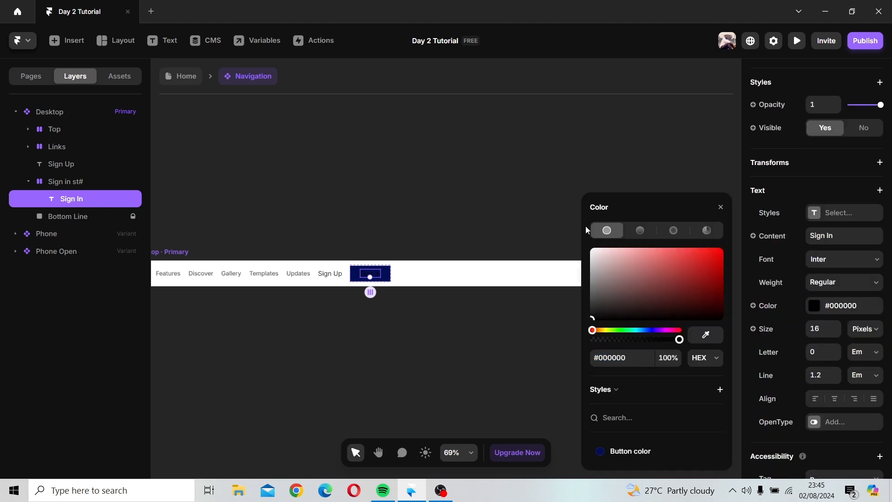
pyautogui.click(592, 250)
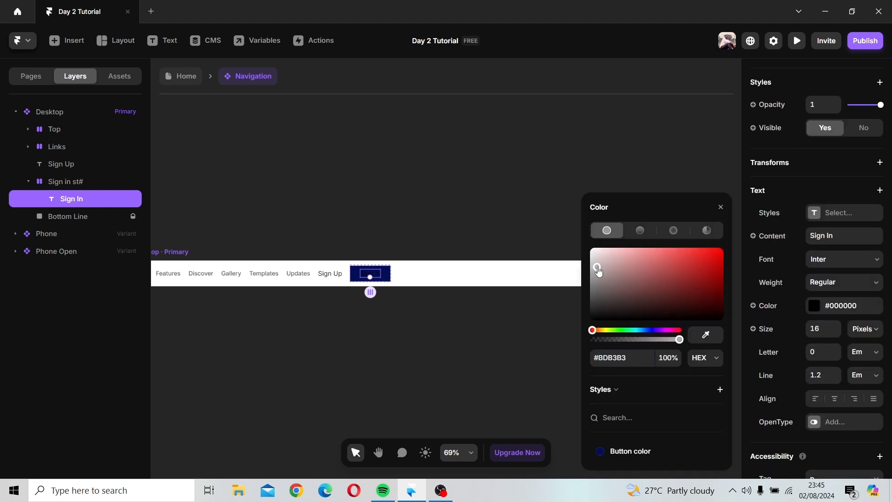
pyautogui.click(721, 207)
pyautogui.click(416, 265)
# Step: Bind the Sign In stack's border to a new border variable
pyautogui.scroll(5, 415, 275)
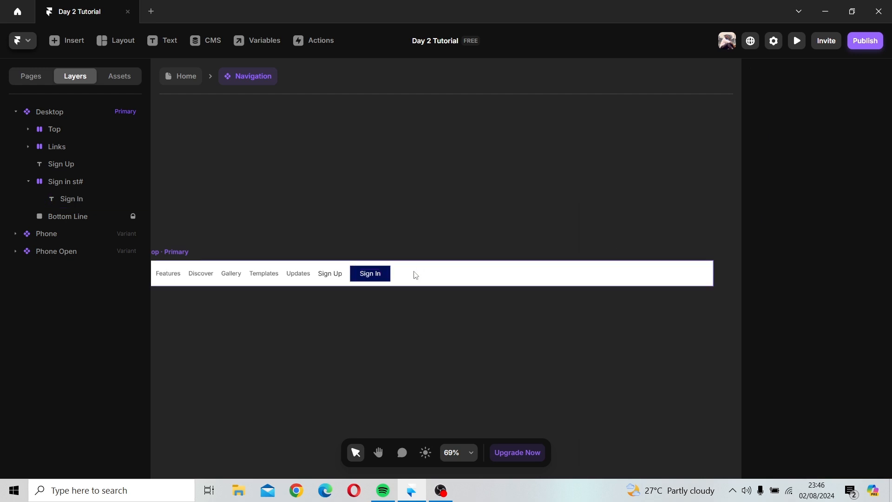
pyautogui.scroll(6, 415, 274)
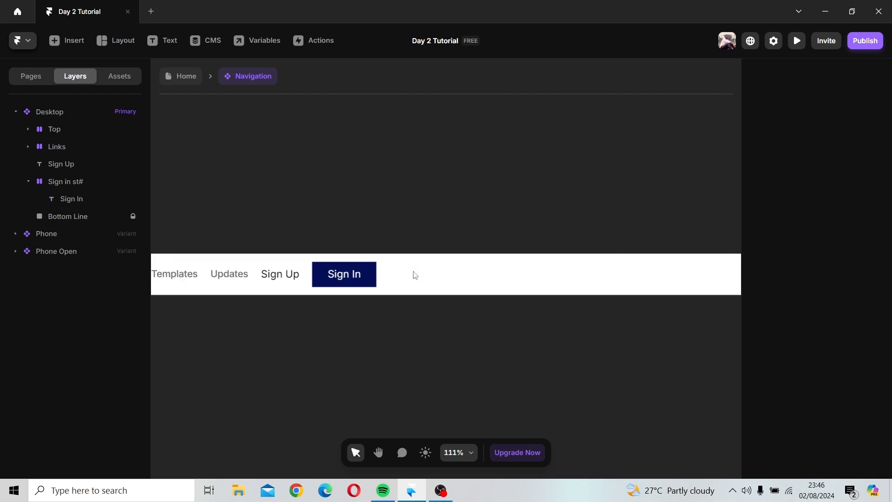
pyautogui.press('space')
pyautogui.moveTo(415, 274); pyautogui.dragTo(558, 276)
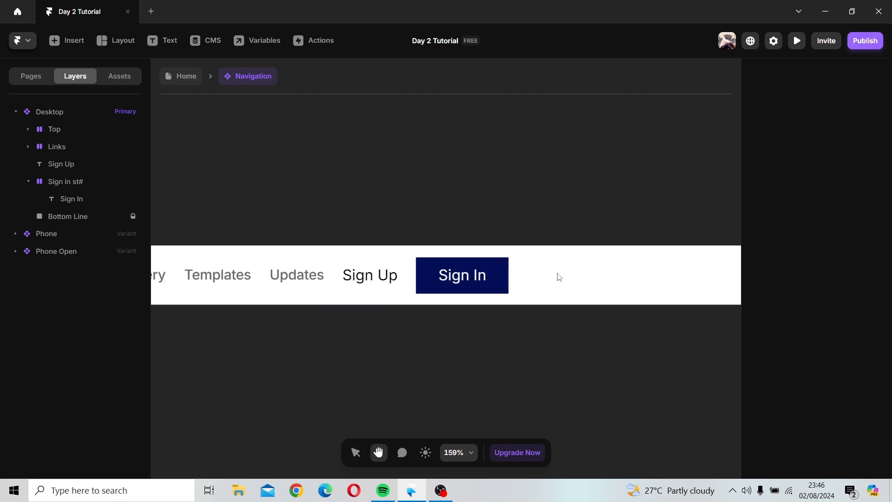
pyautogui.click(501, 281)
pyautogui.scroll(-1, 869, 345)
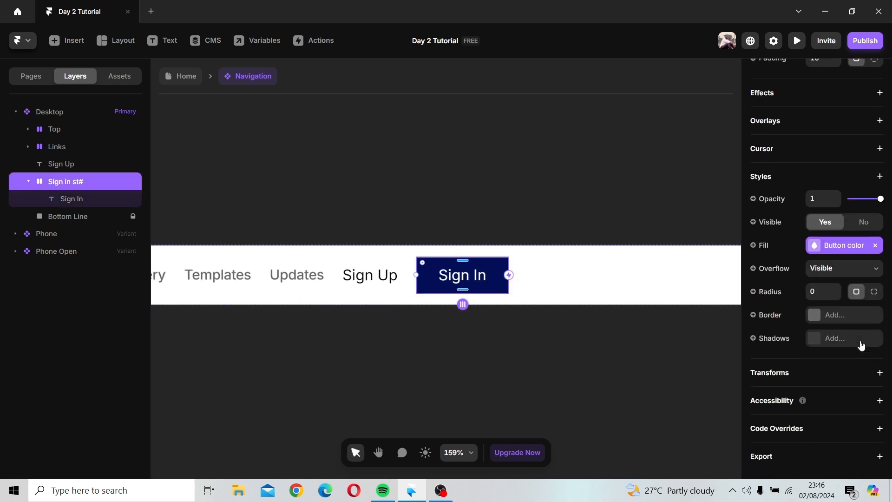
pyautogui.click(753, 315)
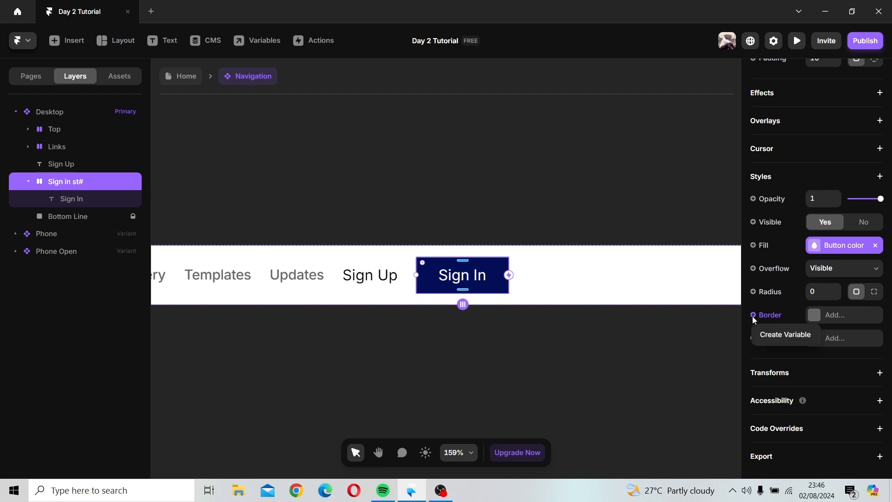
pyautogui.click(774, 340)
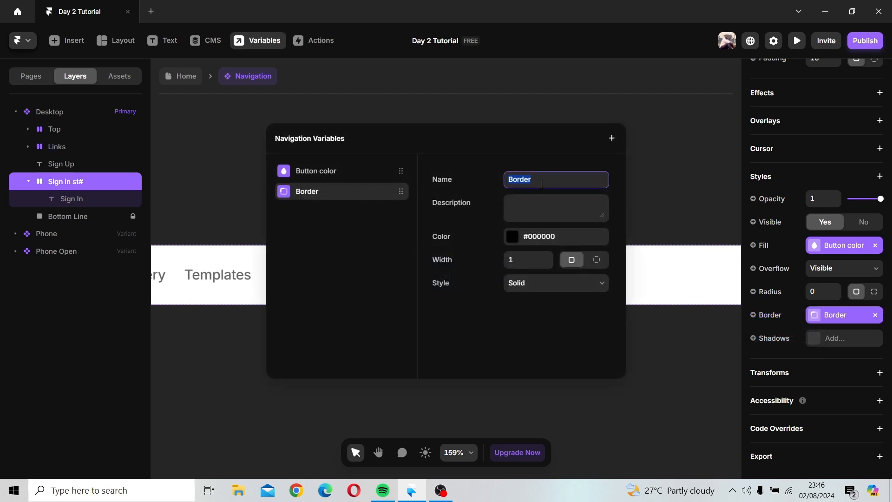
# Step: Rename the border variable to "BuBorder" and detach it from the Sign In stack's border
pyautogui.press('Left')
pyautogui.write('Bu')
pyautogui.click(635, 167)
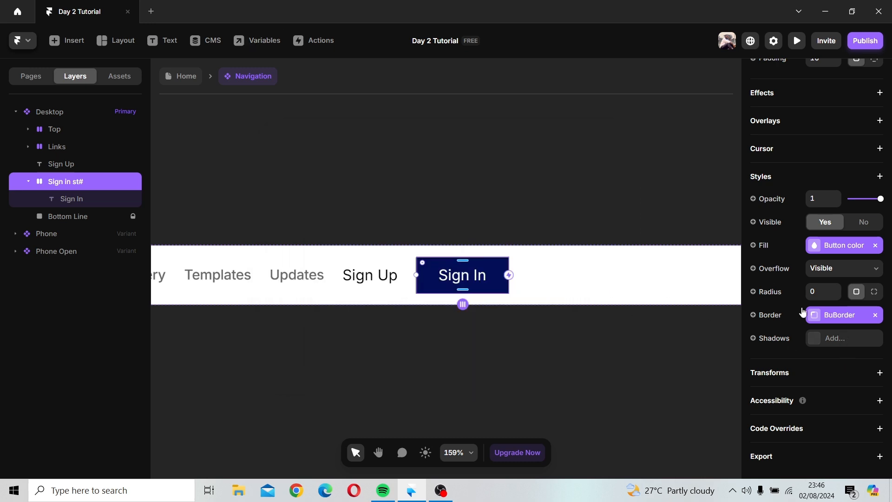
pyautogui.click(876, 315)
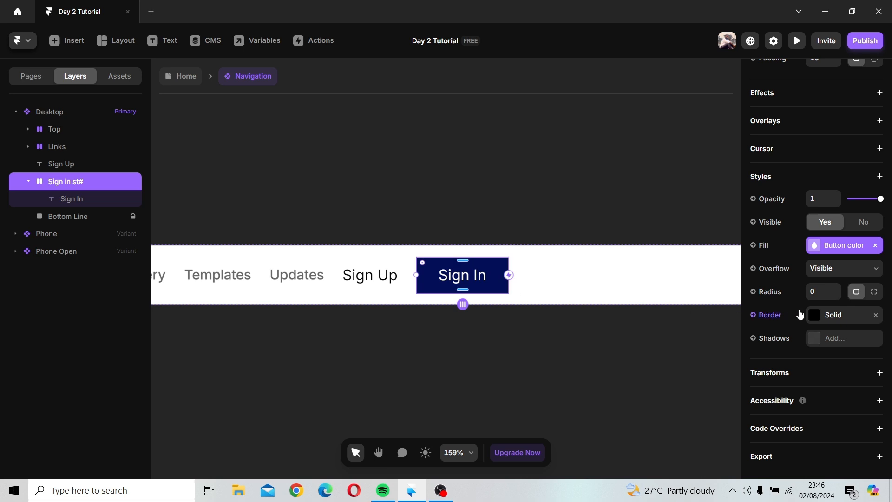
# Step: Set the Sign In stack's corner radius to 10
pyautogui.click(832, 289)
pyautogui.write('10')
pyautogui.press('Return')
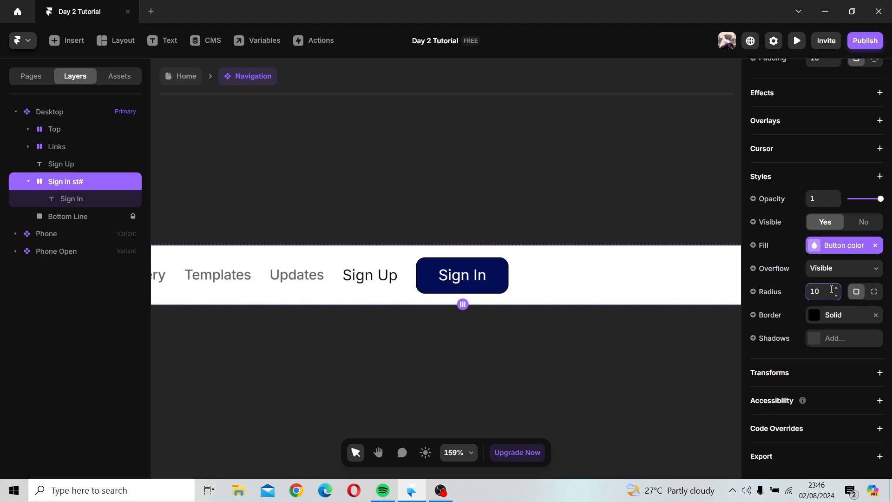
pyautogui.press('Escape')
pyautogui.click(482, 295)
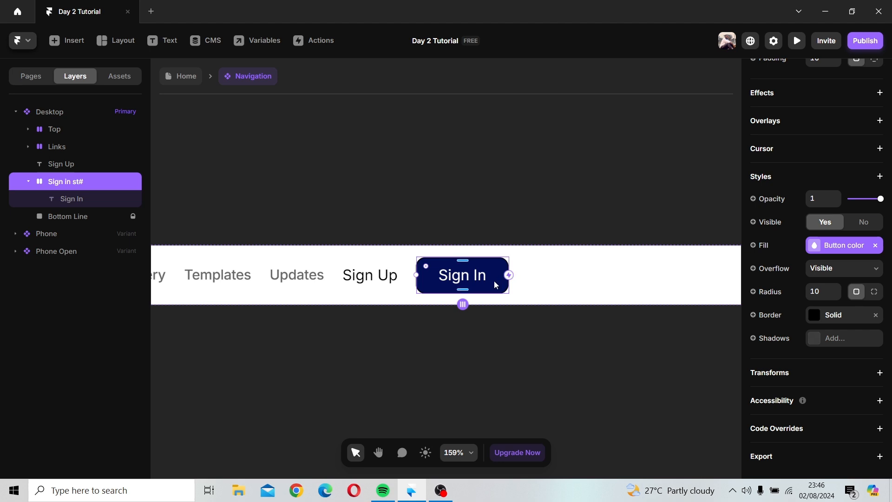
# Step: Wrap the Sign Up text in a new stack
pyautogui.click(363, 283)
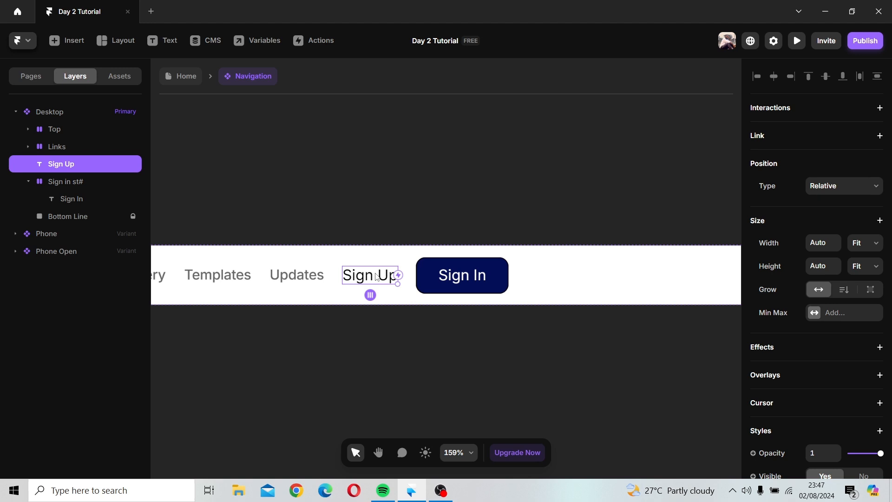
pyautogui.rightClick(377, 276)
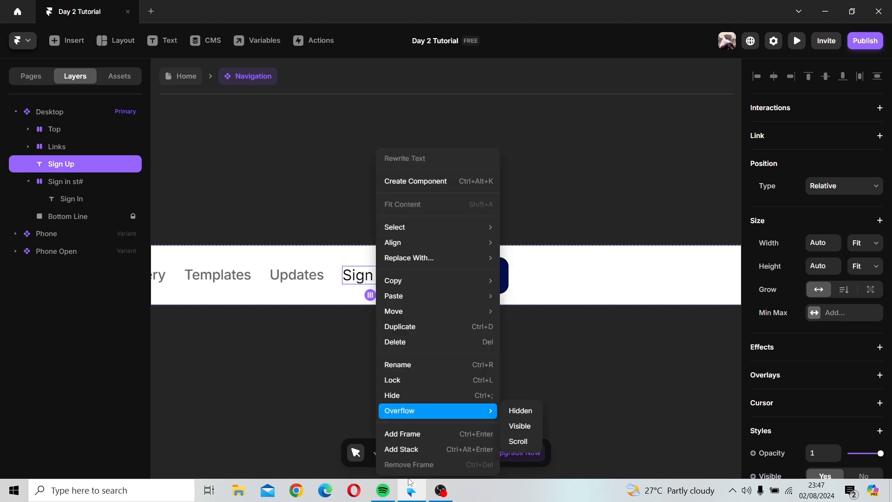
pyautogui.click(408, 449)
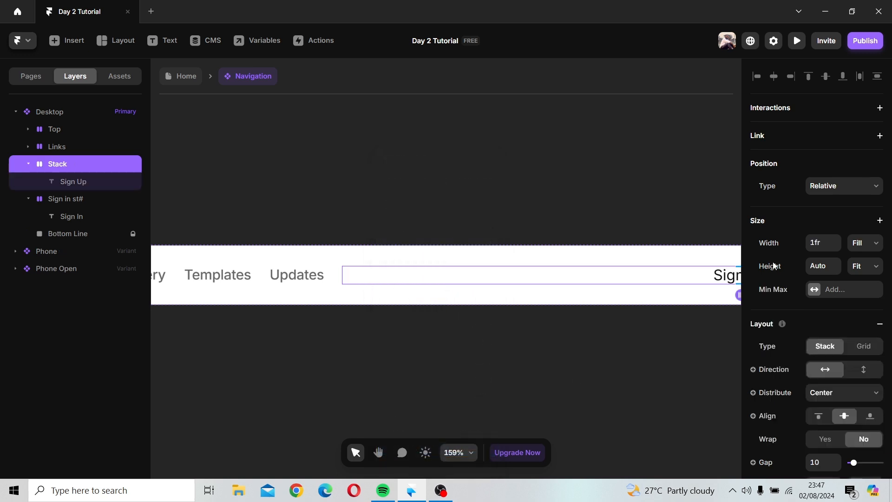
# Step: Set the Sign Up stack's width to Fixed 100
pyautogui.scroll(-3, 634, 234)
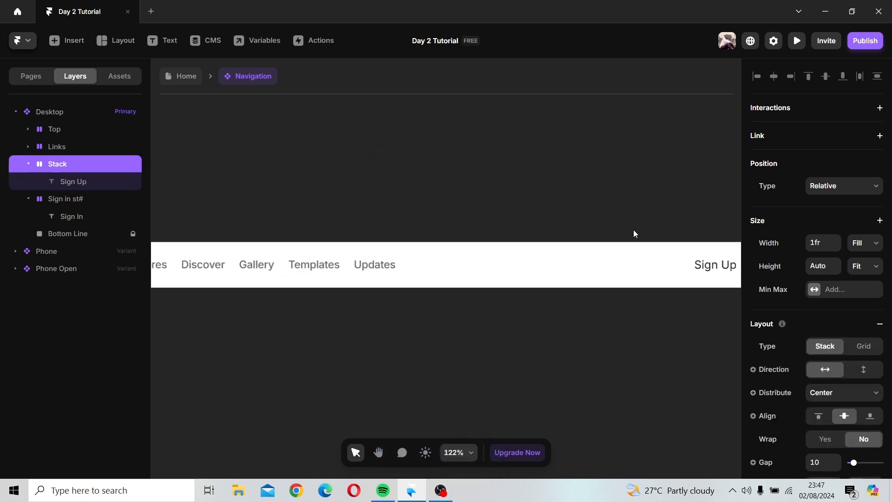
pyautogui.click(863, 245)
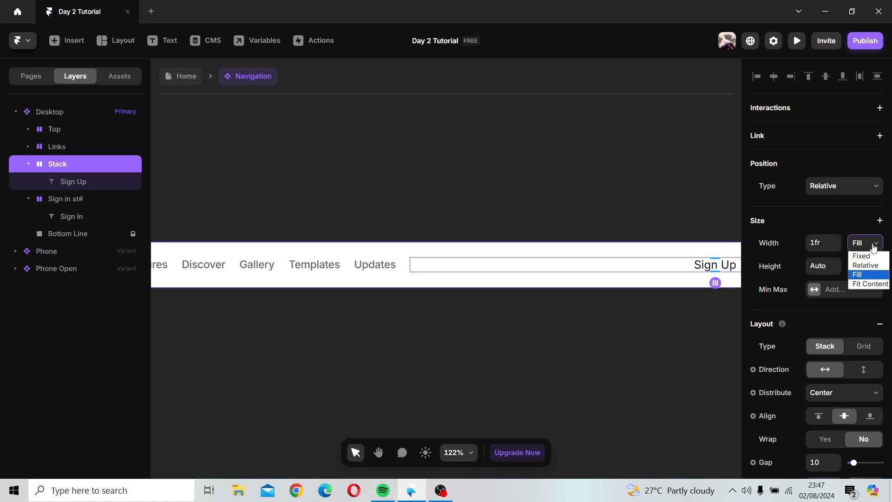
pyautogui.click(864, 255)
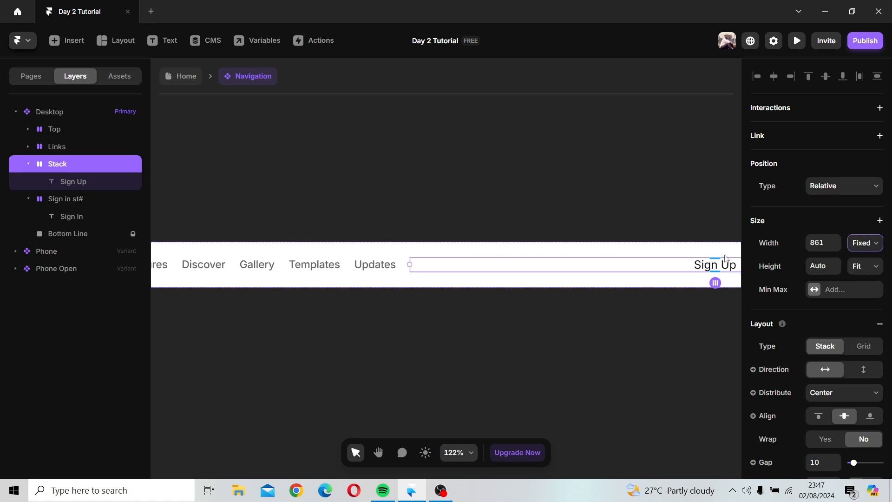
pyautogui.click(823, 249)
pyautogui.write('100')
pyautogui.press('Return')
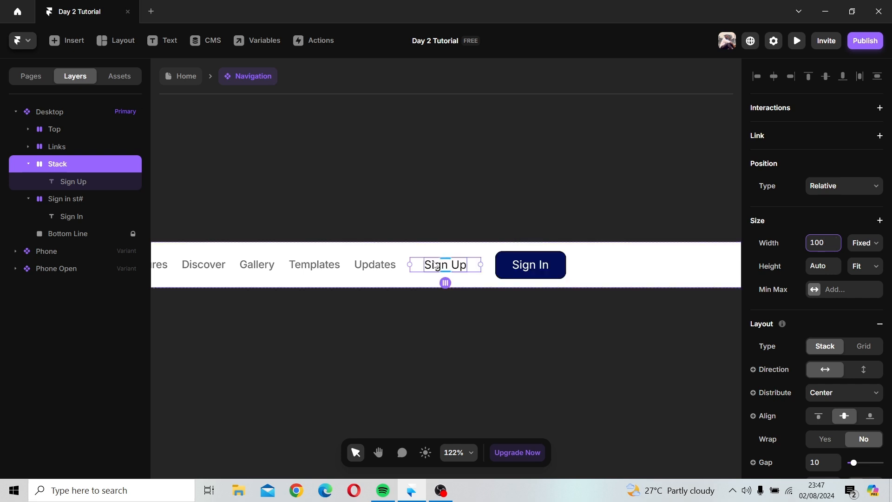
# Step: Set the Sign Up stack's padding to 10
pyautogui.scroll(-6, 803, 328)
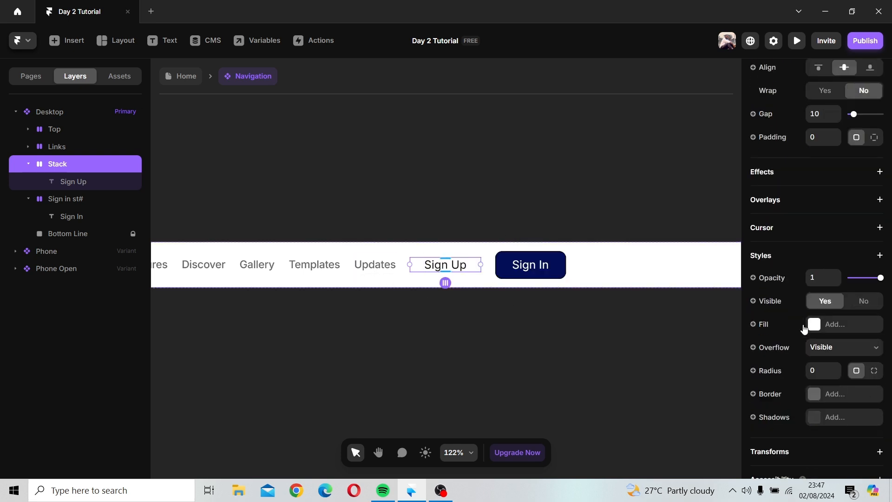
pyautogui.click(821, 133)
pyautogui.write('10')
pyautogui.press('Return')
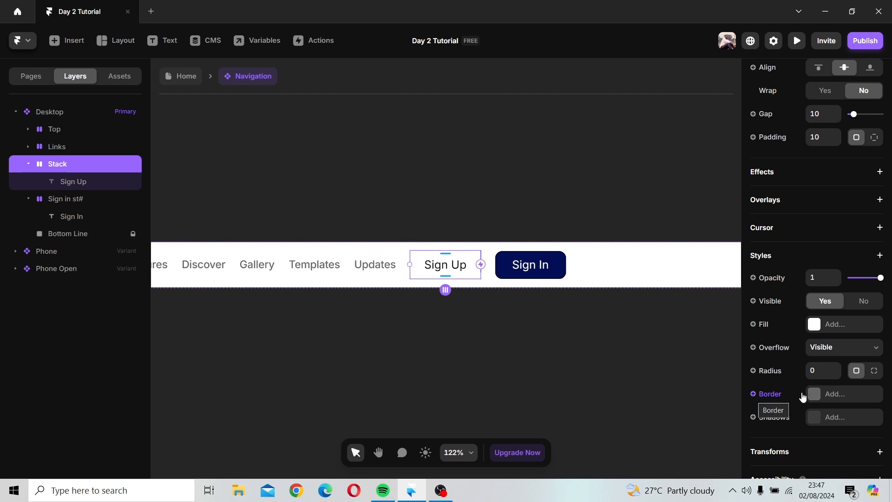
# Step: Bind the Sign Up stack's border to the BuBorder variable
pyautogui.click(753, 396)
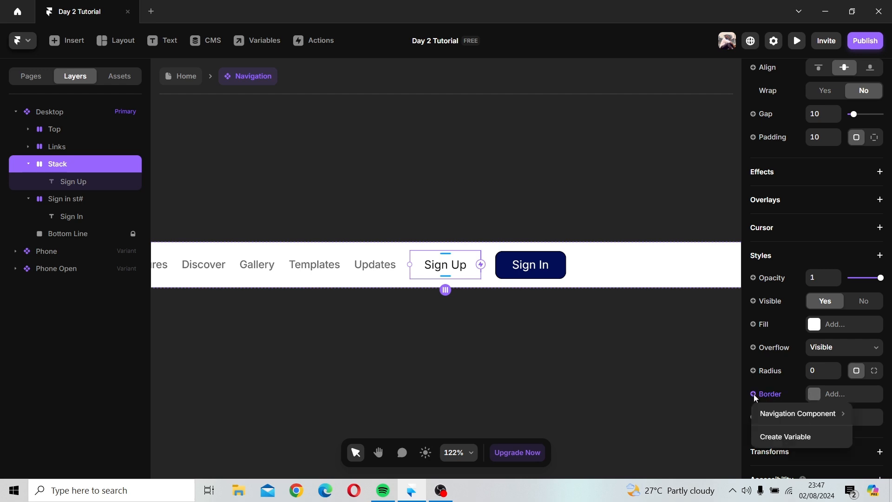
pyautogui.moveTo(773, 420)
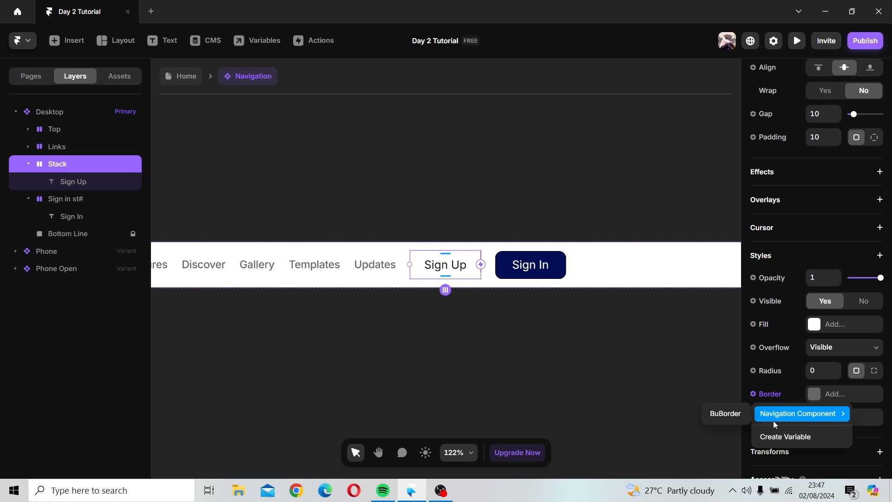
pyautogui.click(726, 417)
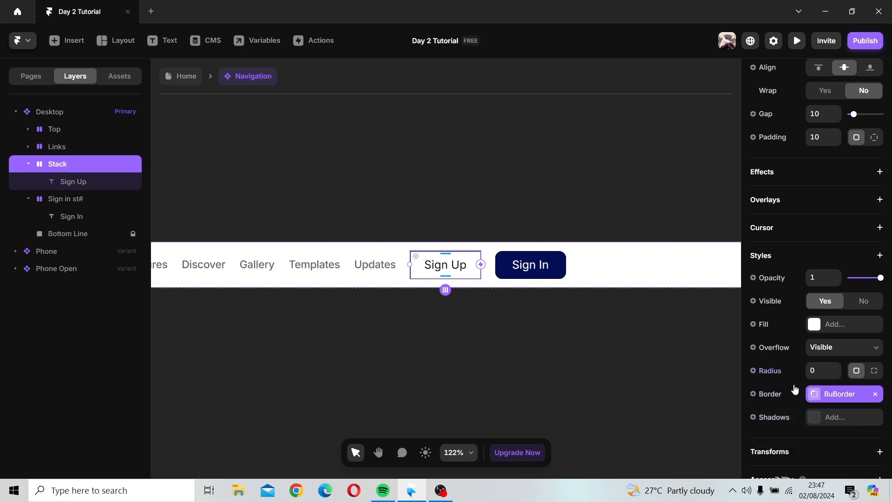
# Step: Rename the border variable to "Button Border"
pyautogui.click(842, 399)
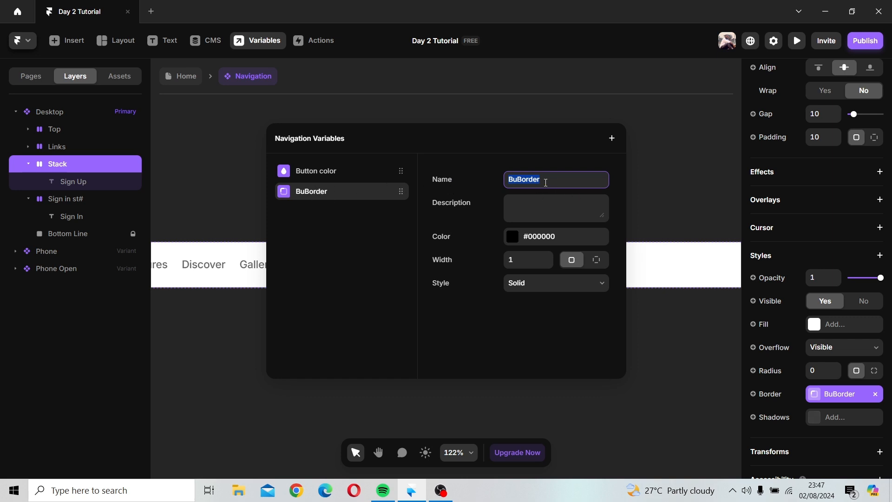
pyautogui.write('Button Border')
# Step: Set the Button Border variable's color to the Button color style
pyautogui.click(512, 238)
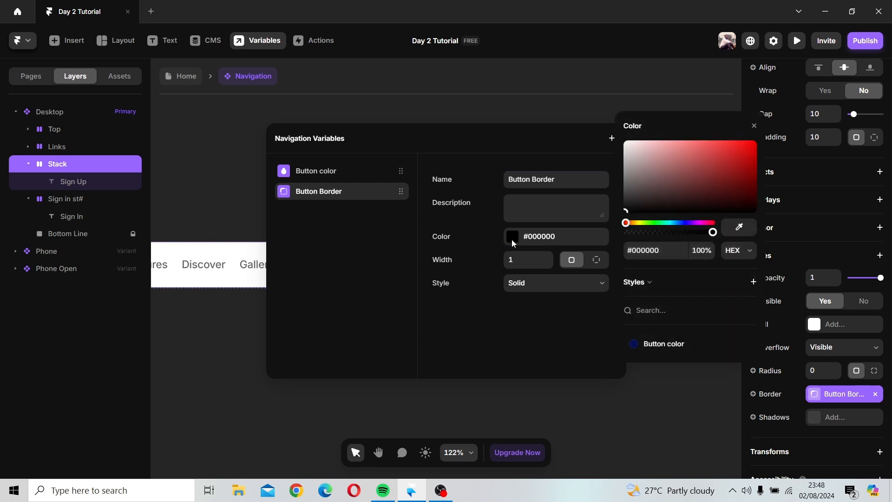
pyautogui.click(672, 347)
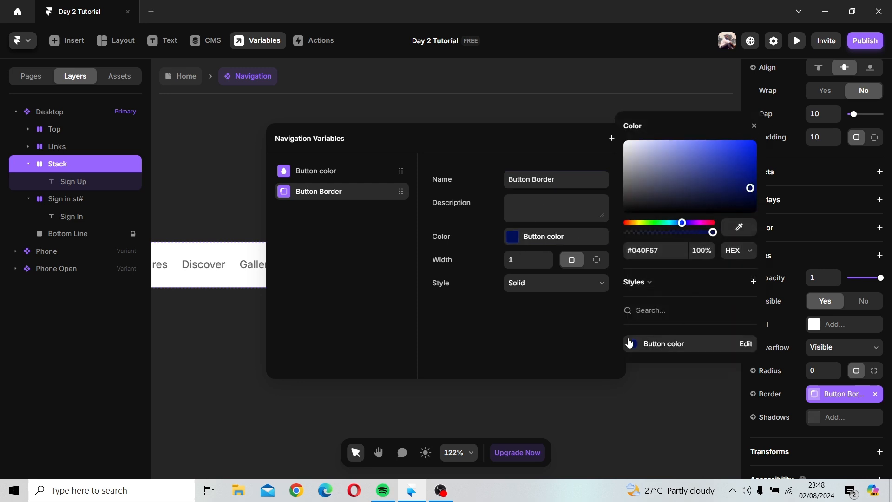
pyautogui.click(754, 126)
pyautogui.click(657, 188)
pyautogui.click(434, 310)
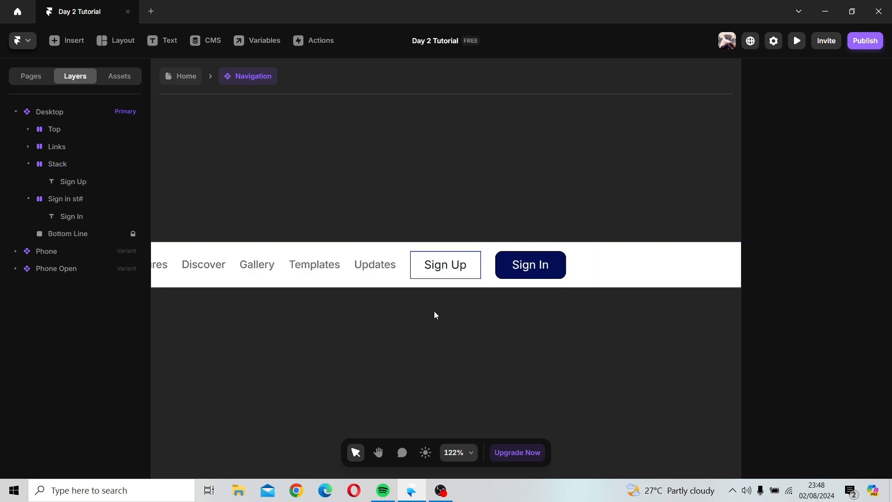
# Step: Set the Sign Up stack's corner radius to 10
pyautogui.click(436, 271)
pyautogui.click(421, 270)
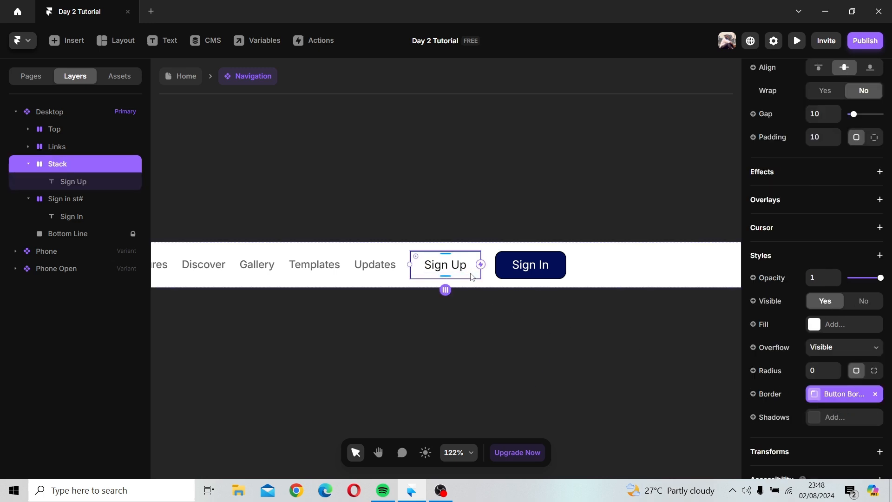
pyautogui.click(483, 335)
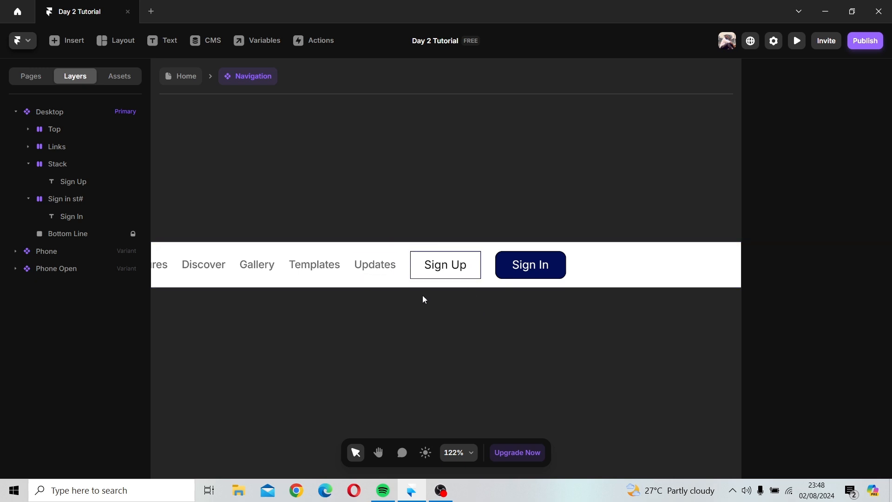
pyautogui.click(472, 267)
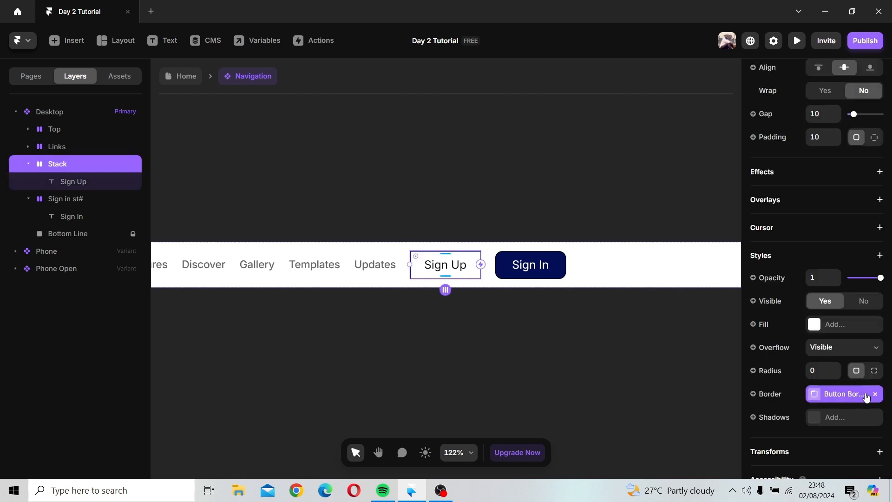
pyautogui.scroll(-2, 854, 387)
pyautogui.scroll(2, 854, 387)
pyautogui.click(822, 349)
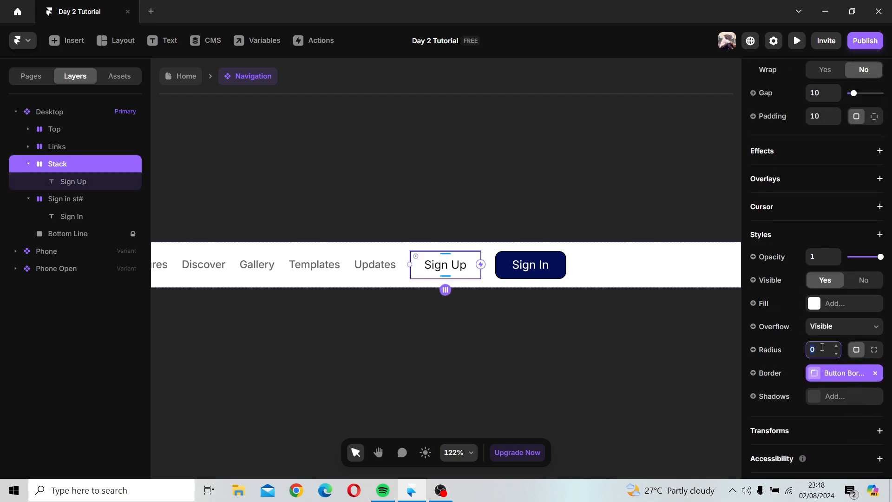
pyautogui.write('10')
pyautogui.click(525, 347)
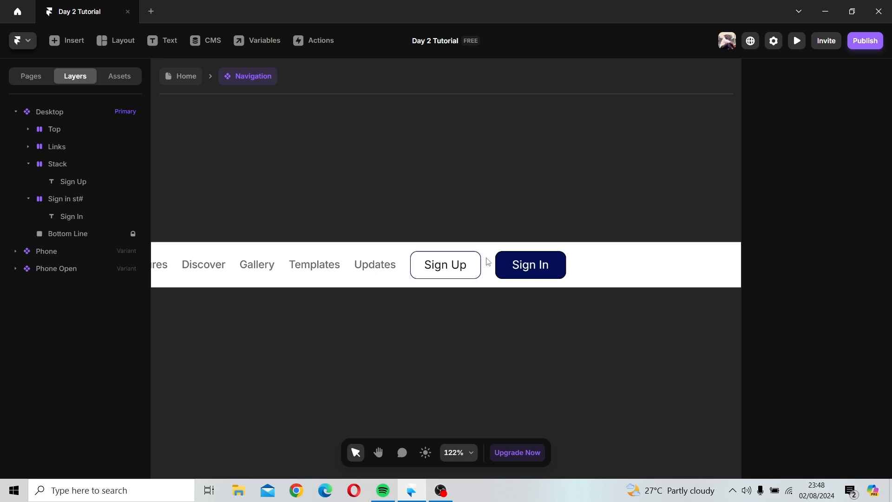
# Step: Rename the stack containing the Sign Up text to "Signup #"
pyautogui.click(449, 267)
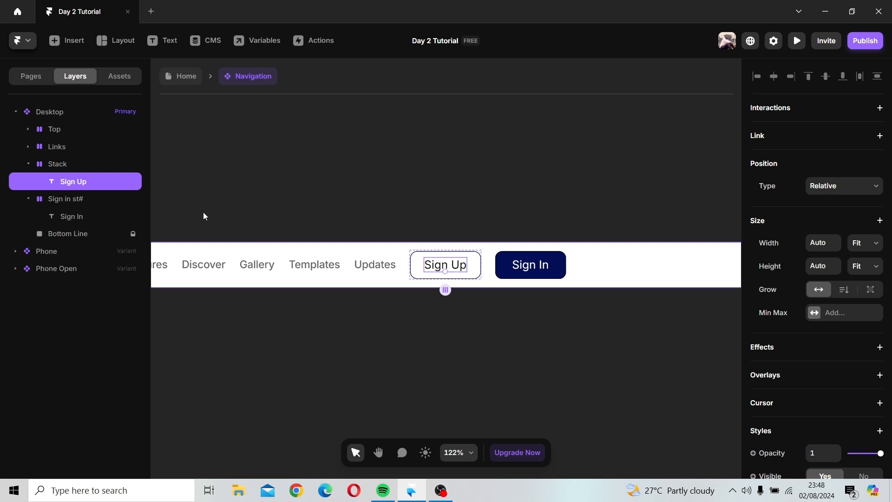
pyautogui.click(63, 170)
pyautogui.doubleClick(63, 171)
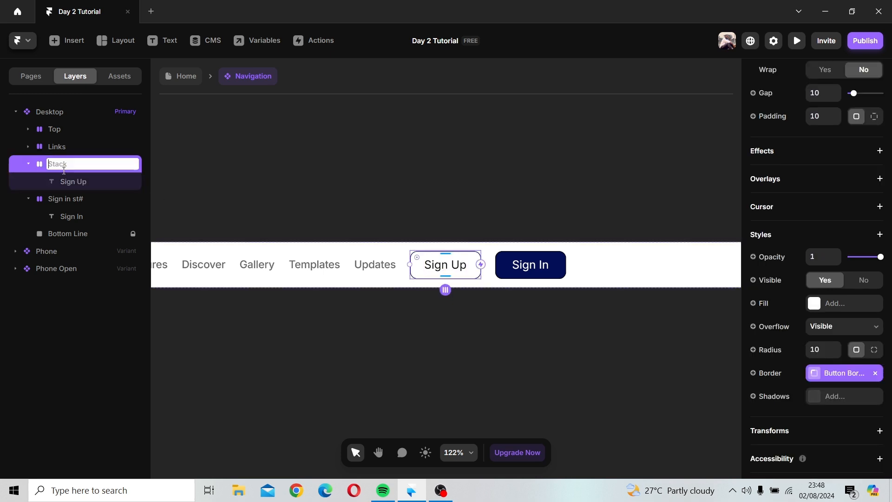
pyautogui.write('Signup #')
pyautogui.press('Return')
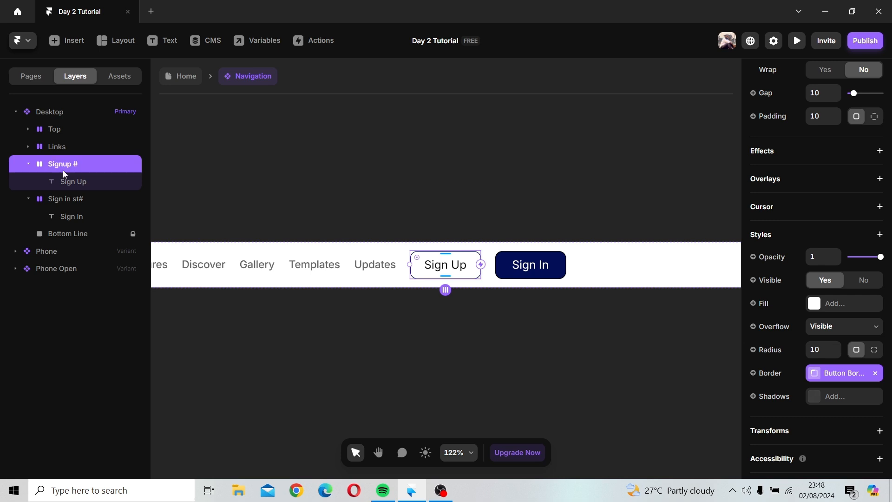
# Step: Convert the Signup # stack into a component and open it for editing
pyautogui.rightClick(463, 266)
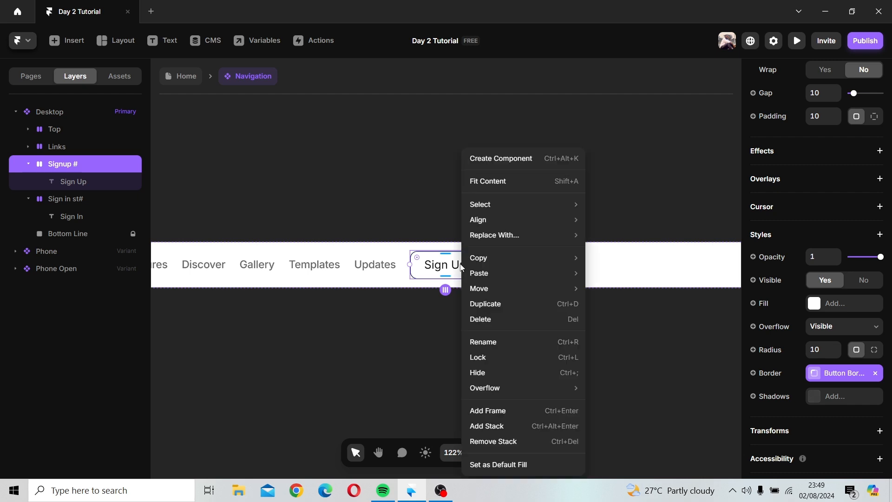
pyautogui.click(501, 160)
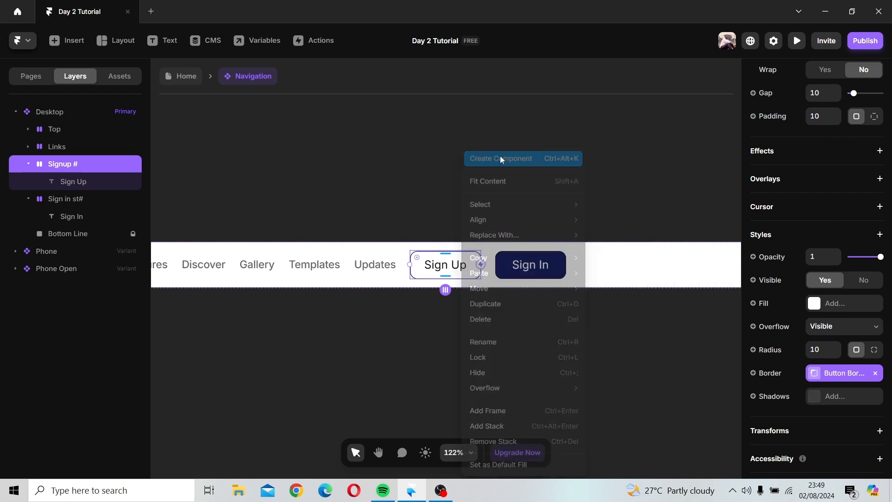
pyautogui.click(481, 294)
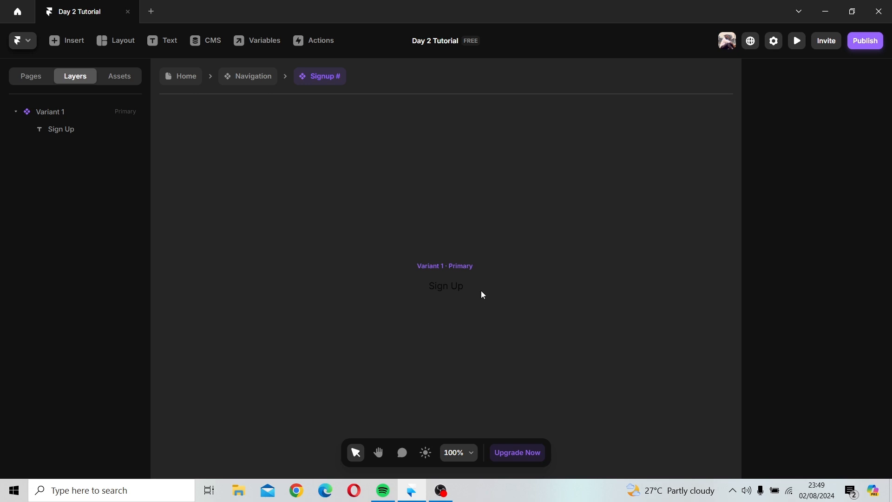
# Step: Replace the primary variant's missing border with a new solid border
pyautogui.click(464, 262)
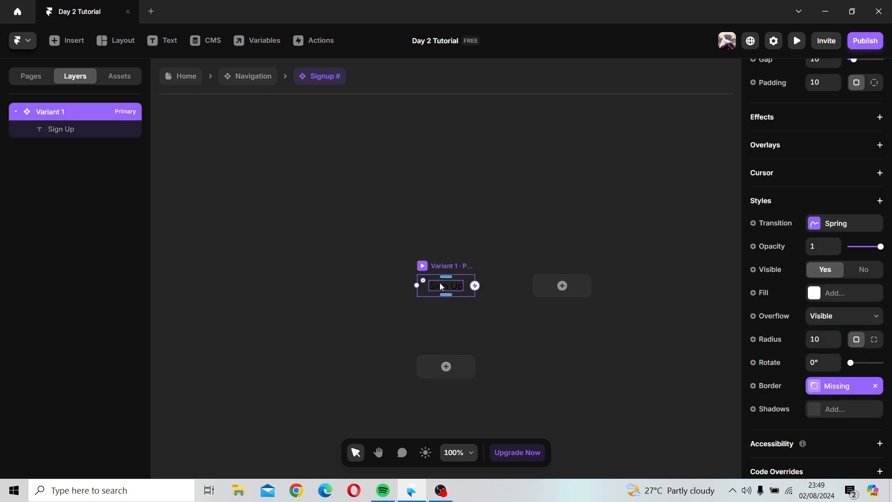
pyautogui.click(501, 309)
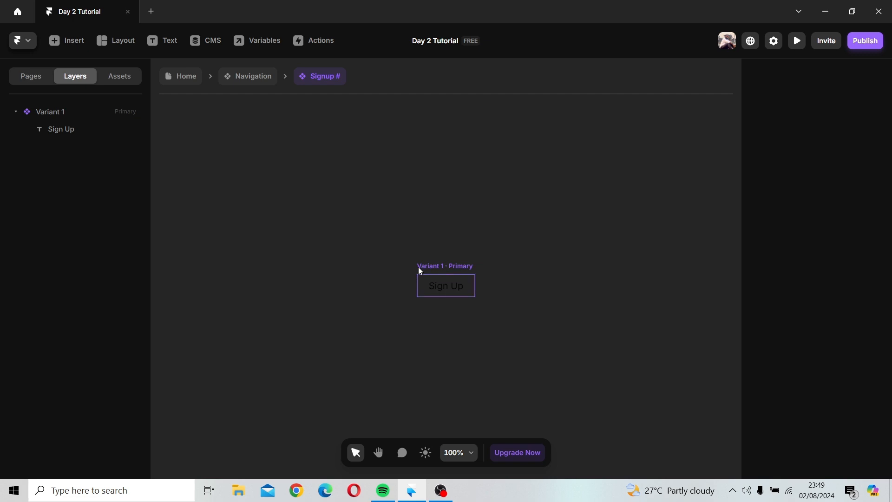
pyautogui.click(457, 264)
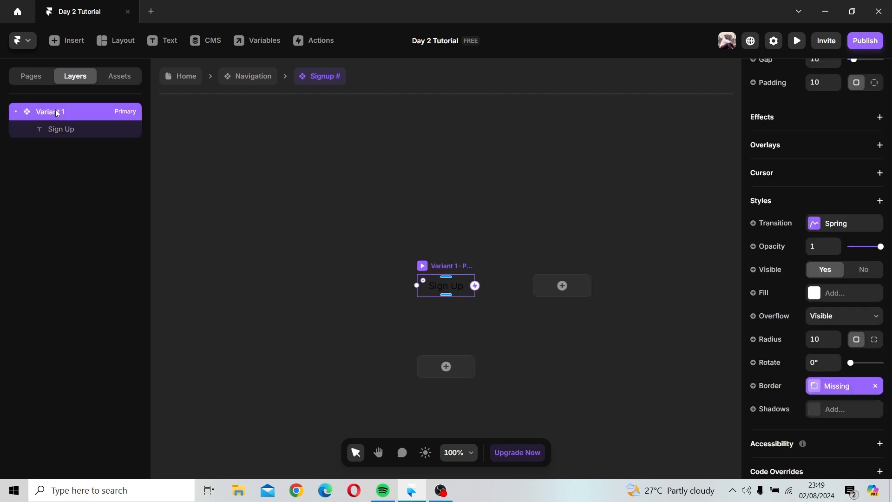
pyautogui.click(876, 386)
pyautogui.click(838, 390)
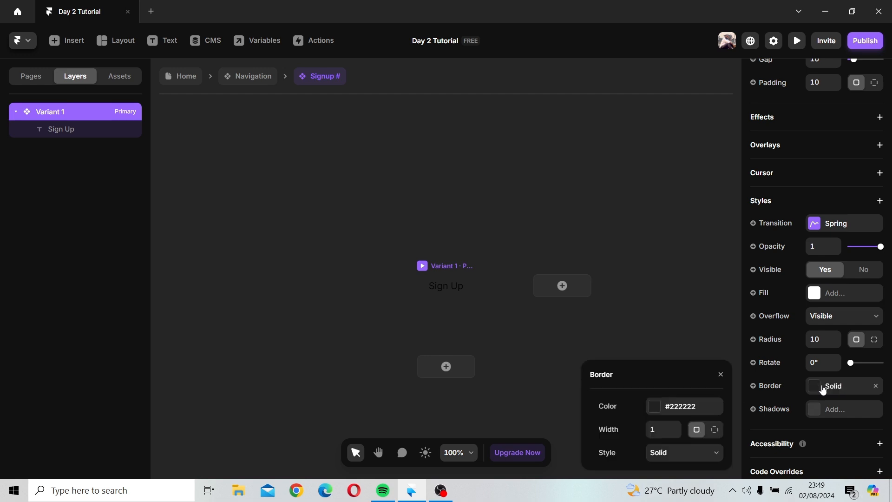
pyautogui.click(689, 360)
pyautogui.click(433, 263)
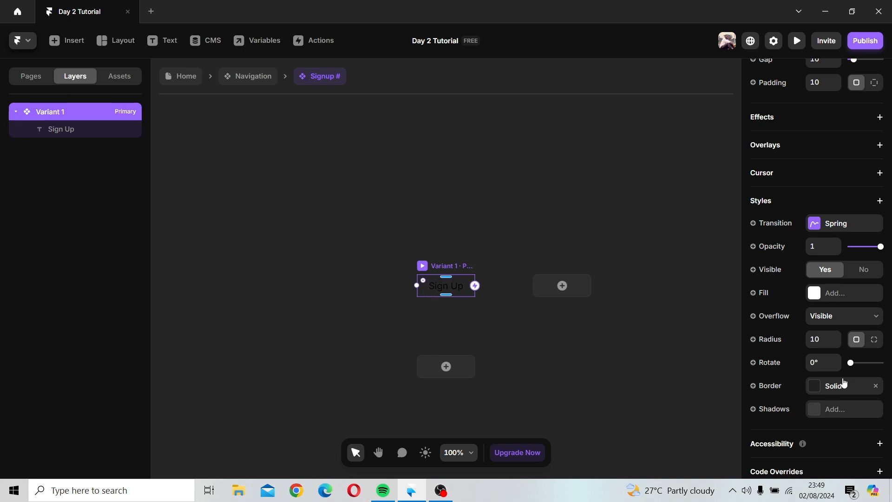
# Step: Create a variable from the variant's border and name it "Button border"
pyautogui.click(816, 390)
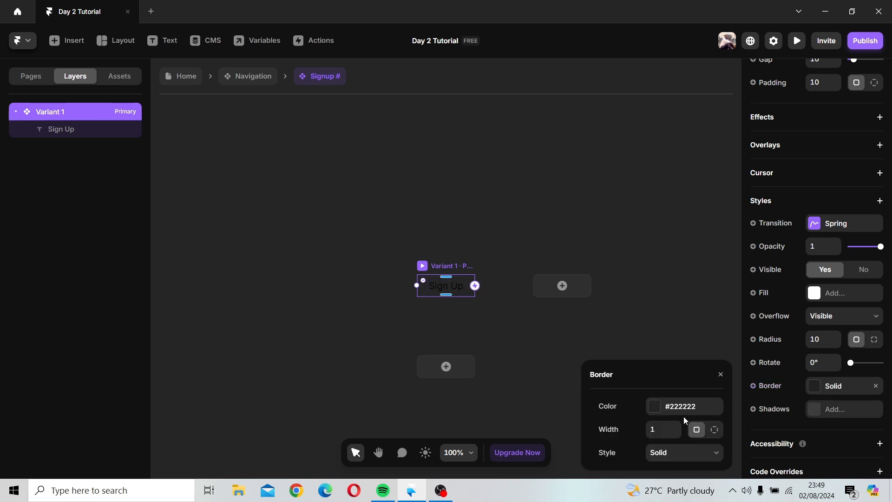
pyautogui.click(754, 387)
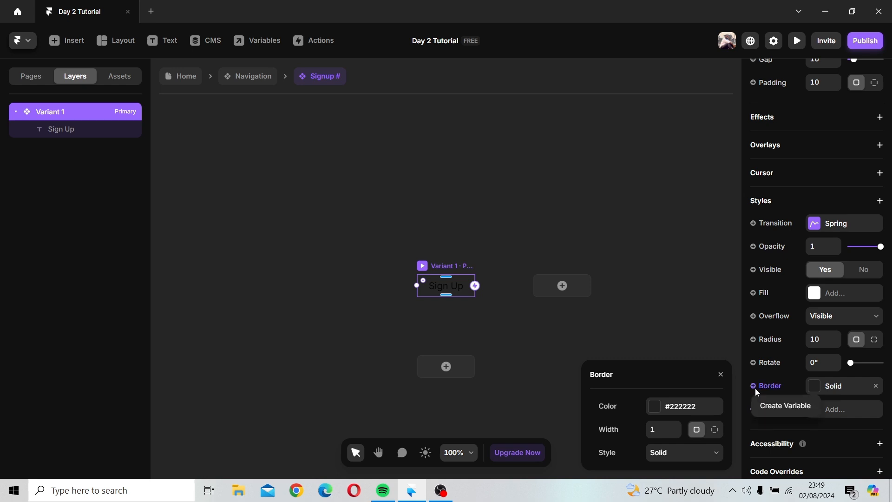
pyautogui.click(780, 406)
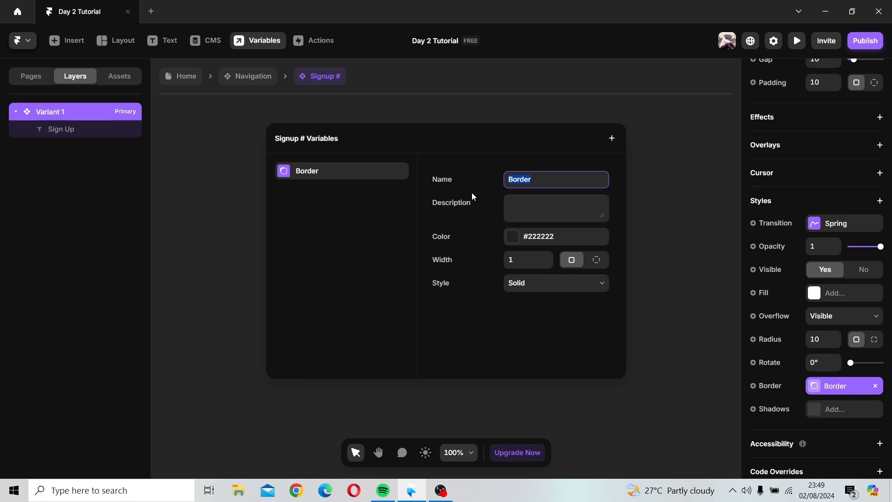
pyautogui.write('Button border')
# Step: Set the Button border variable's color to the Button color style
pyautogui.click(515, 236)
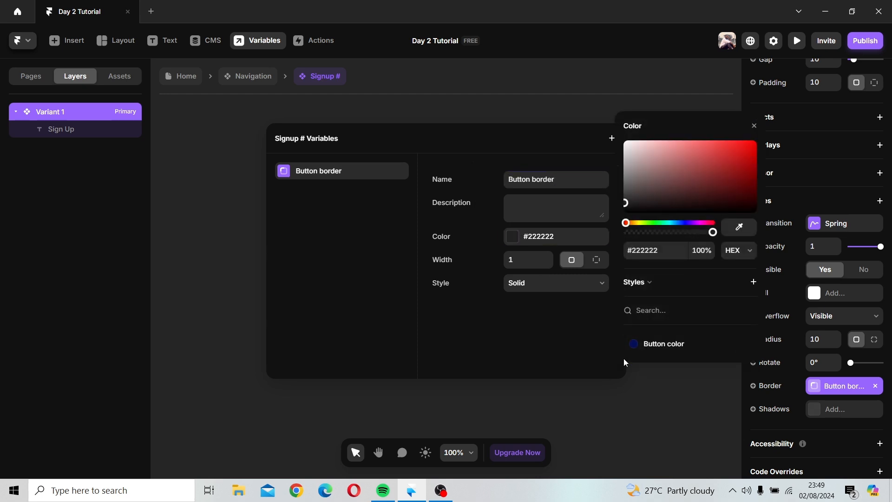
pyautogui.click(643, 347)
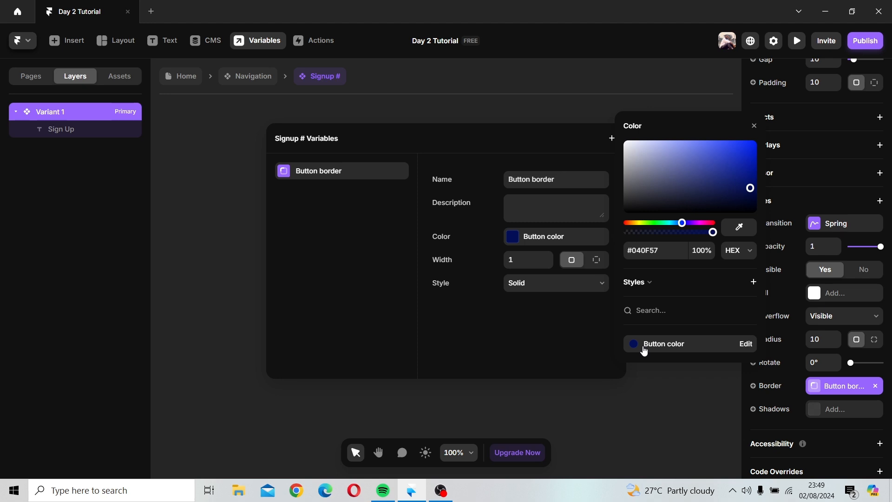
pyautogui.click(558, 302)
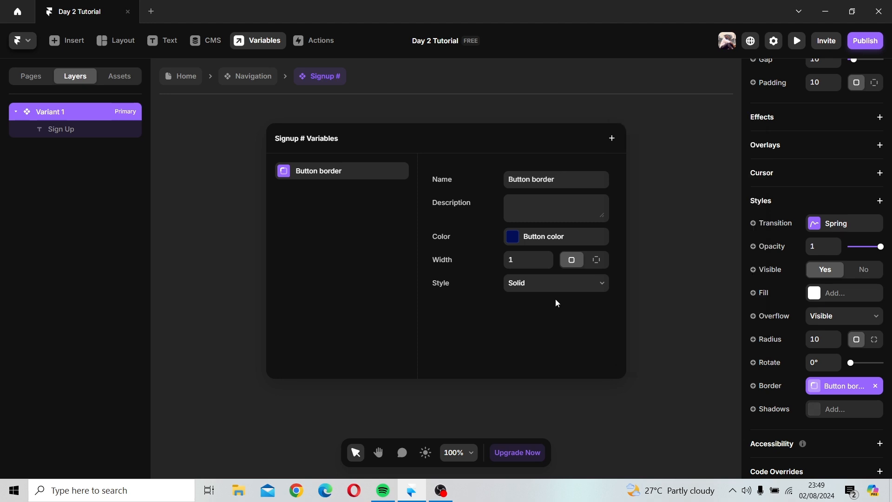
pyautogui.click(674, 206)
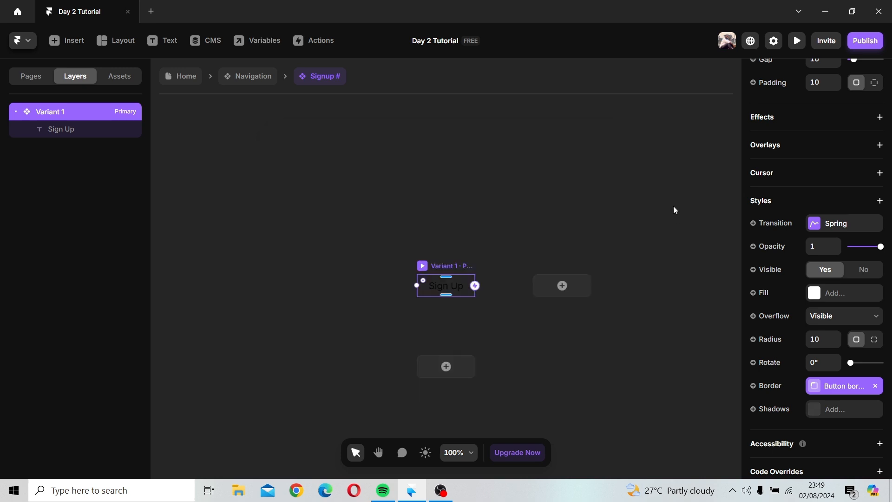
pyautogui.click(547, 356)
pyautogui.click(448, 285)
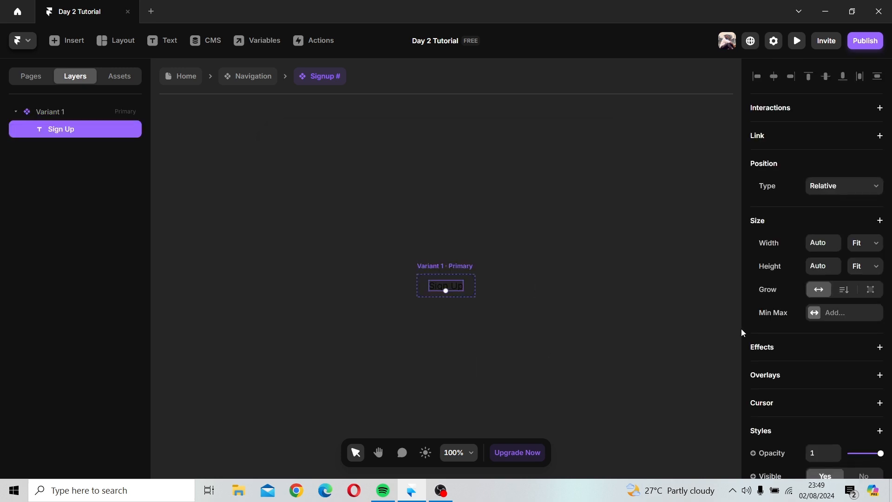
pyautogui.scroll(-8, 762, 335)
pyautogui.click(632, 296)
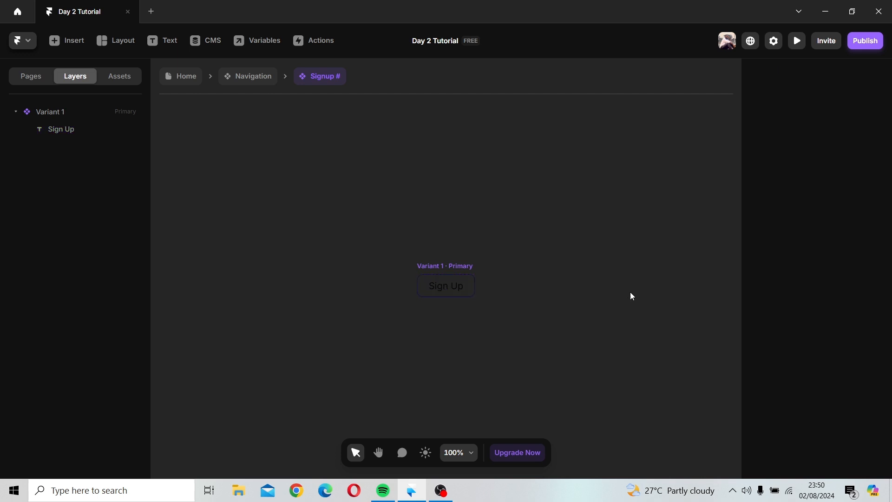
pyautogui.click(445, 288)
pyautogui.click(520, 295)
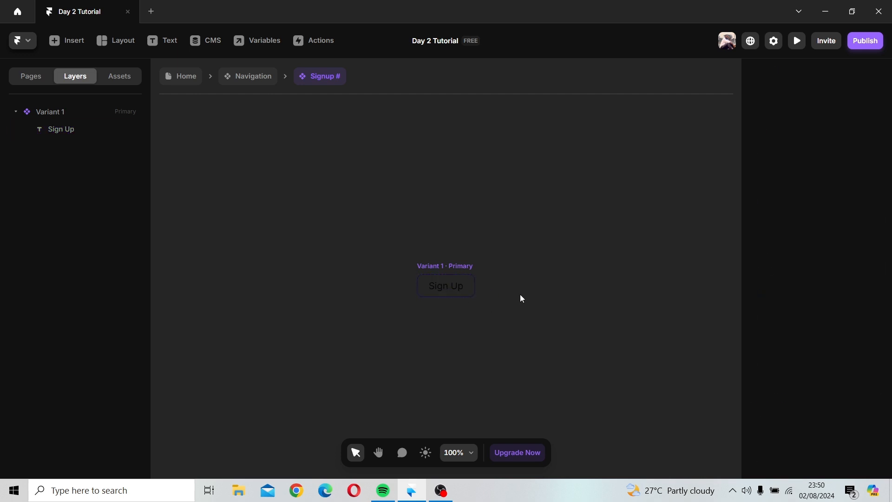
pyautogui.click(443, 274)
pyautogui.scroll(-3, 516, 302)
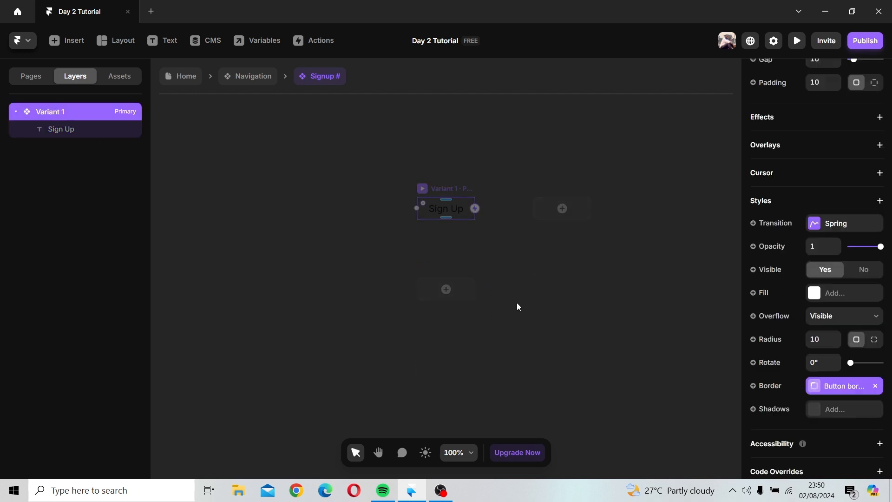
pyautogui.click(528, 257)
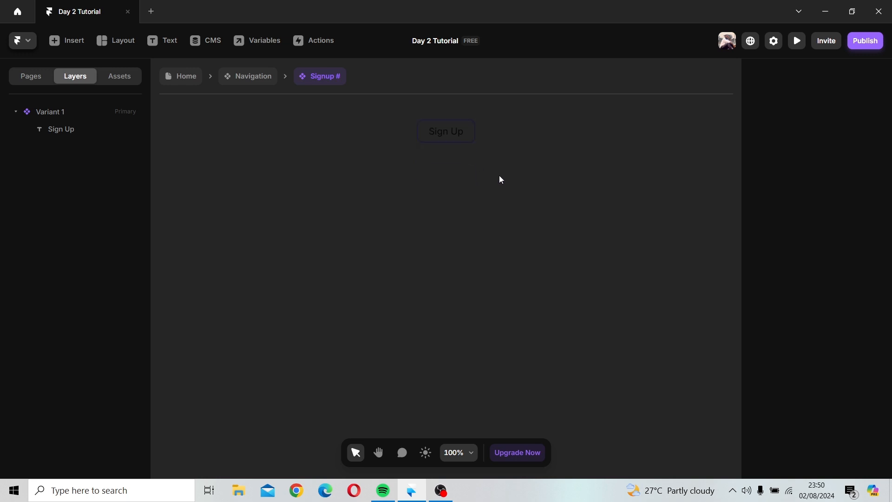
# Step: Add a hover variant below the primary variant of the Signup # component
pyautogui.click(432, 150)
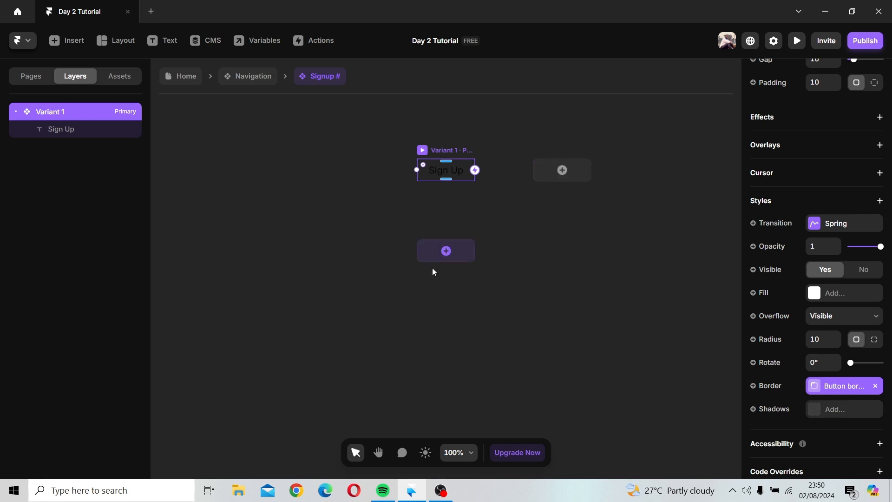
pyautogui.click(447, 251)
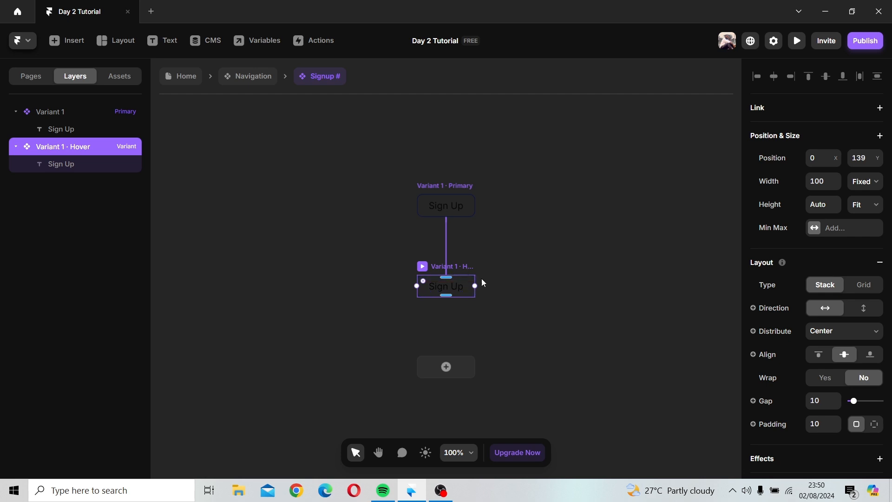
# Step: Set the hover variant's fill to a brighter blue, #0018B5
pyautogui.scroll(-5, 826, 330)
pyautogui.scroll(-3, 826, 328)
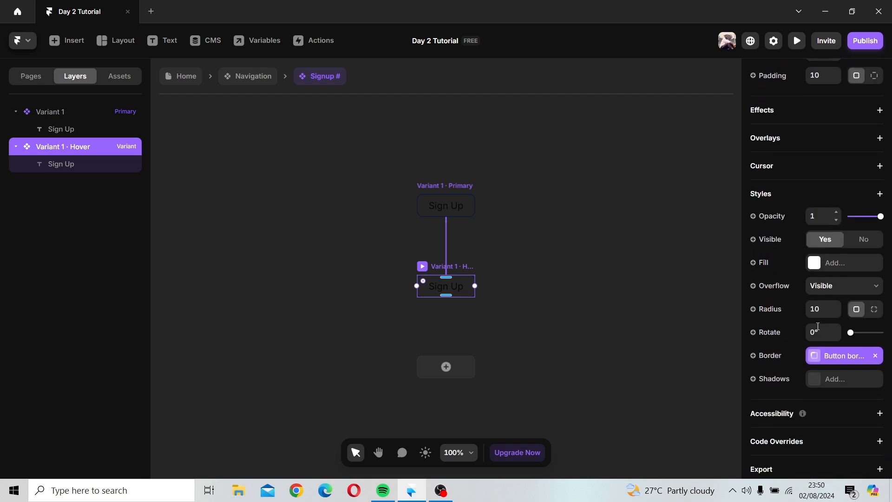
pyautogui.click(814, 264)
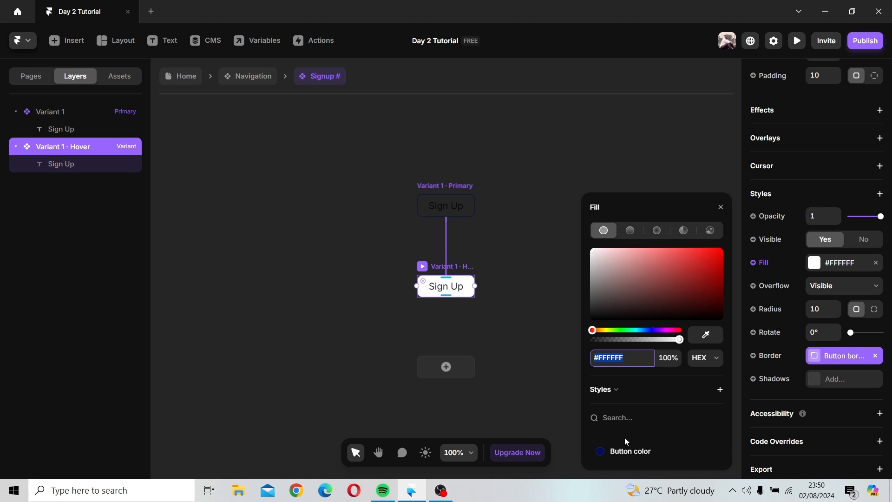
pyautogui.click(623, 451)
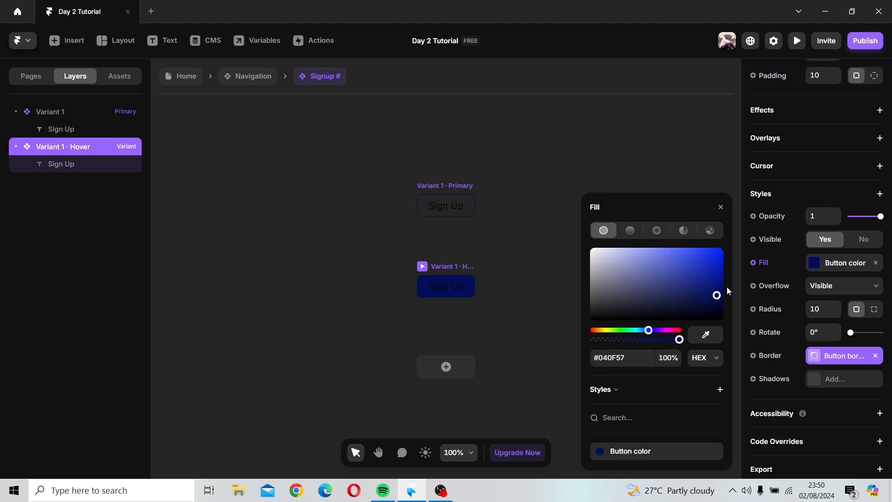
pyautogui.moveTo(726, 291); pyautogui.dragTo(724, 273)
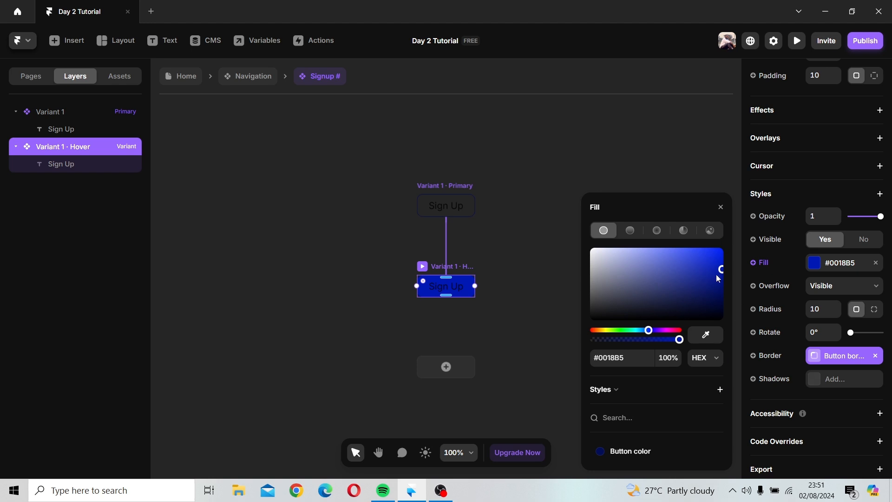
pyautogui.click(722, 207)
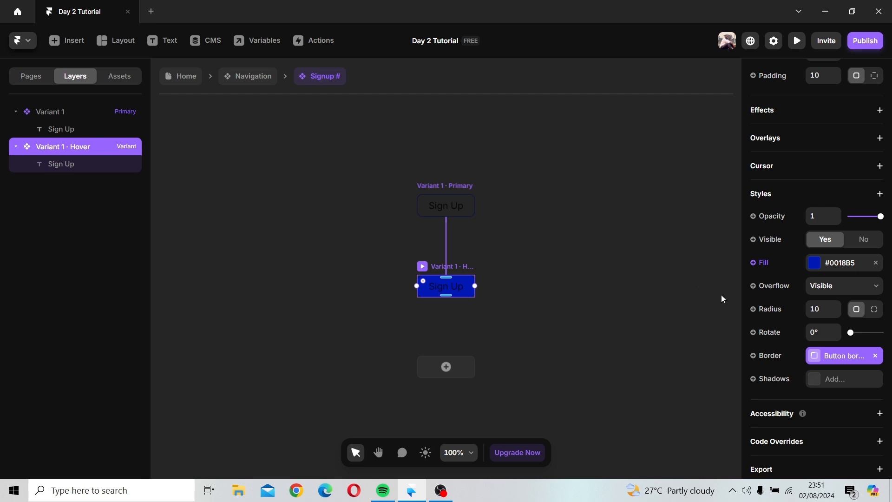
# Step: Set the hover variant's Sign Up text color to white, #FFFFFF
pyautogui.click(434, 289)
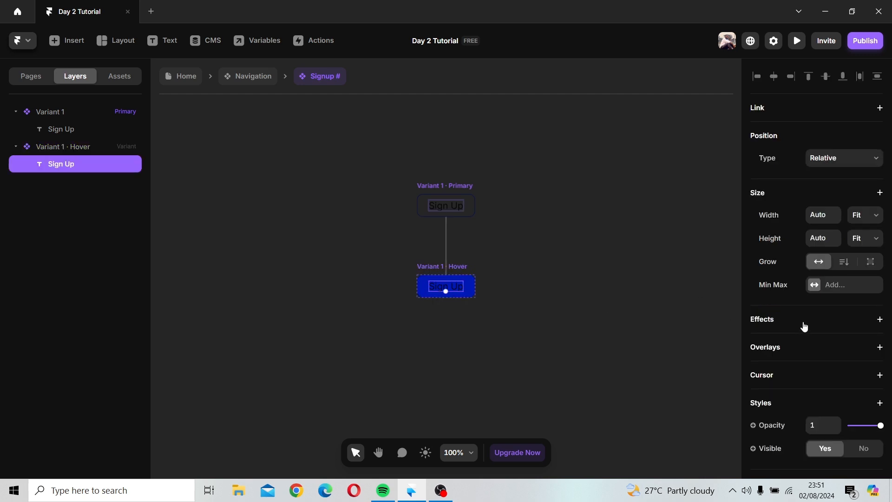
pyautogui.click(812, 337)
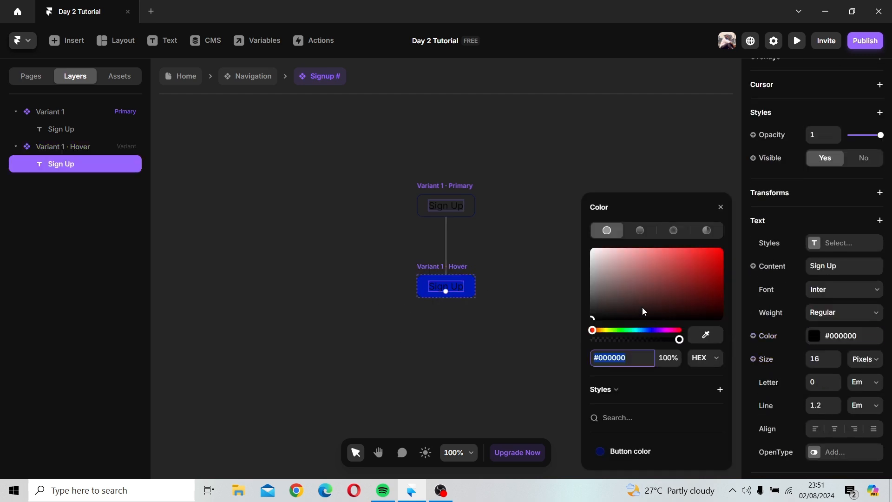
pyautogui.moveTo(612, 293); pyautogui.dragTo(568, 236)
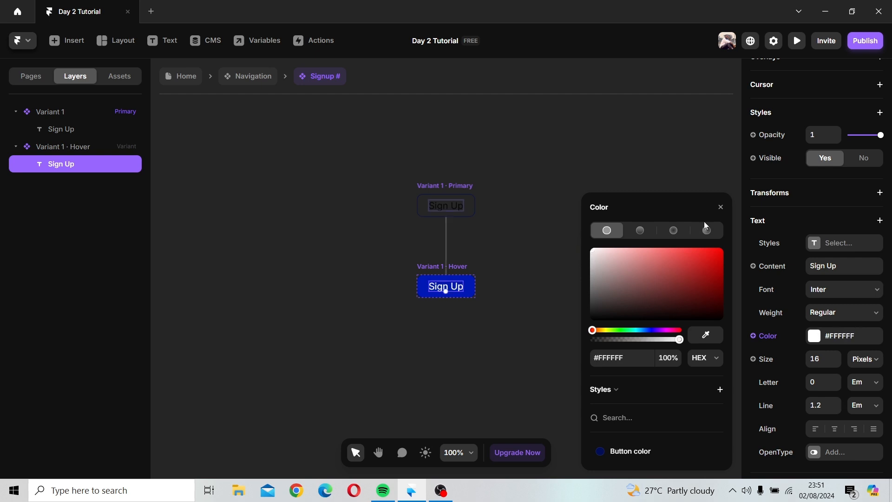
# Step: Save the hover text color as a new near-white color style named Primary color and move it above Button color
pyautogui.click(720, 391)
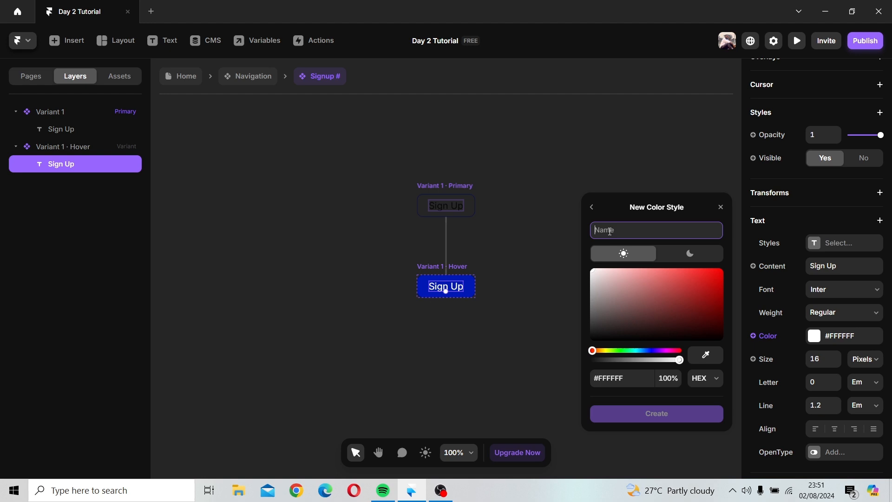
pyautogui.write('P')
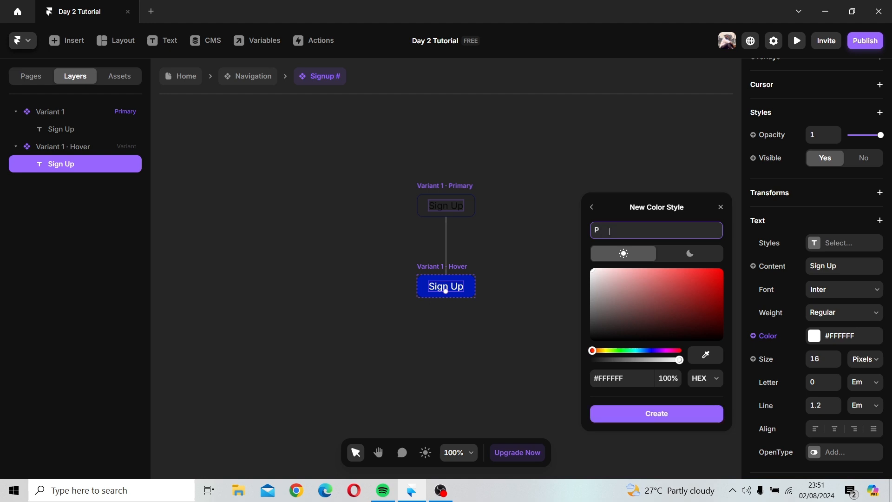
pyautogui.write('rimary color')
pyautogui.click(593, 274)
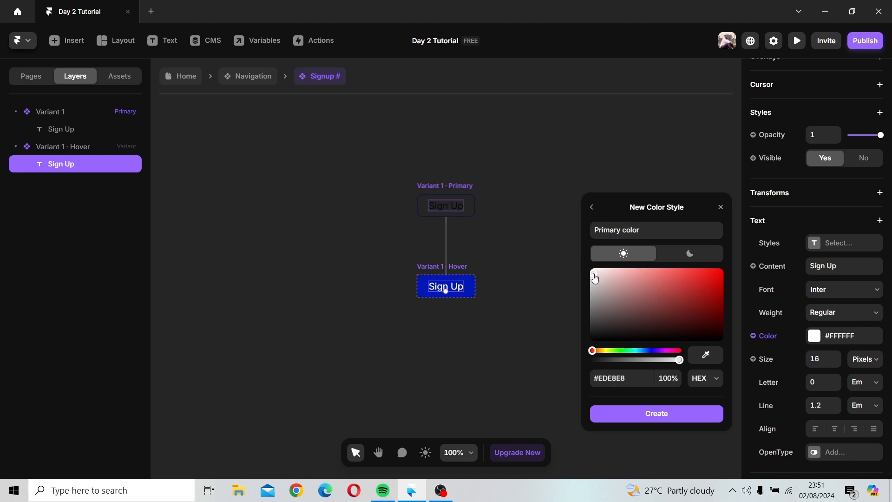
pyautogui.moveTo(591, 276); pyautogui.dragTo(590, 275)
pyautogui.click(624, 414)
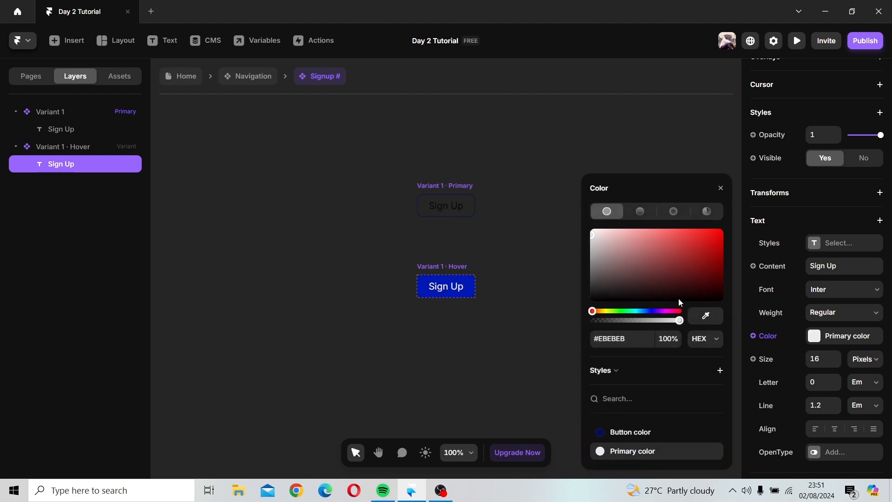
pyautogui.moveTo(620, 450); pyautogui.dragTo(633, 436)
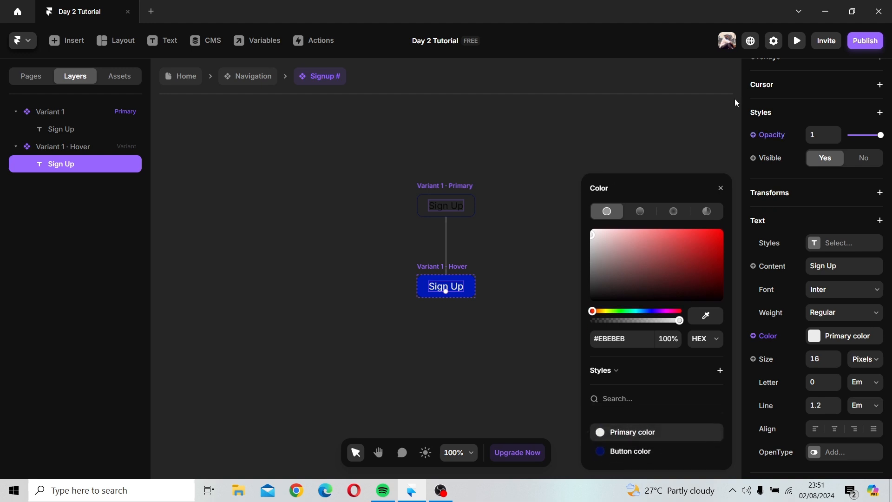
pyautogui.click(636, 243)
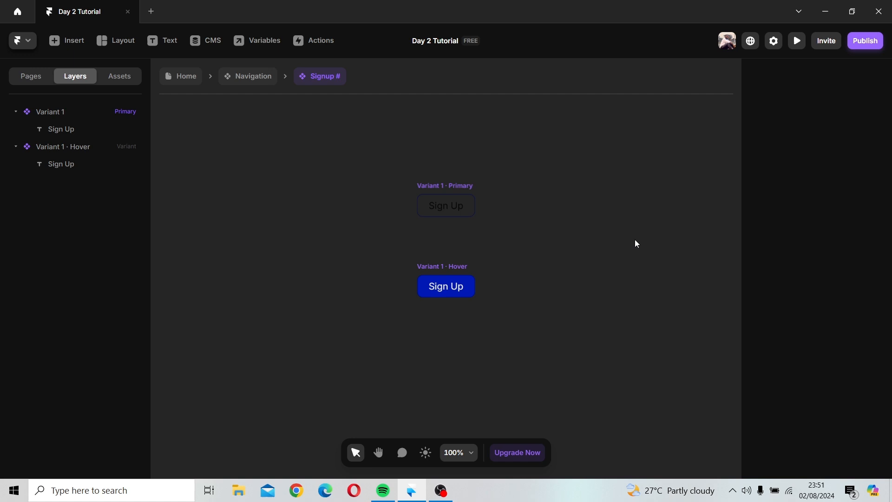
# Step: Add a Pressed variant below the hover variant of the Signup # component
pyautogui.click(449, 266)
pyautogui.click(449, 188)
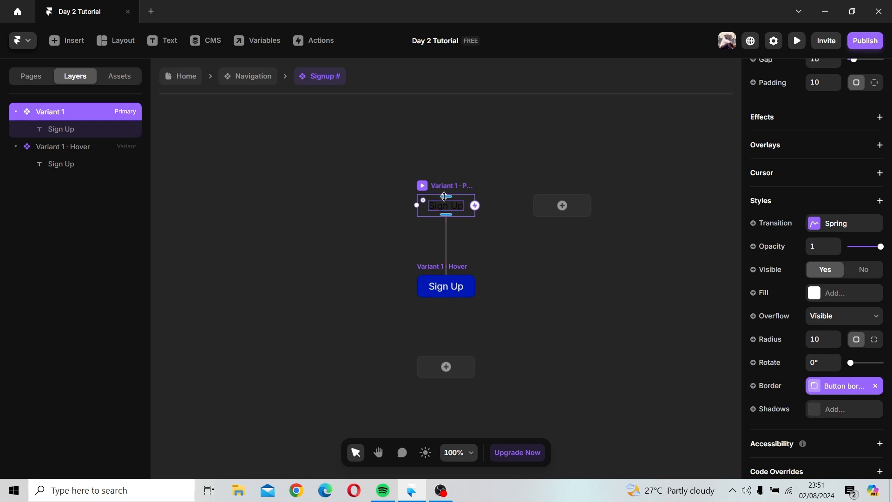
pyautogui.click(457, 269)
pyautogui.click(467, 367)
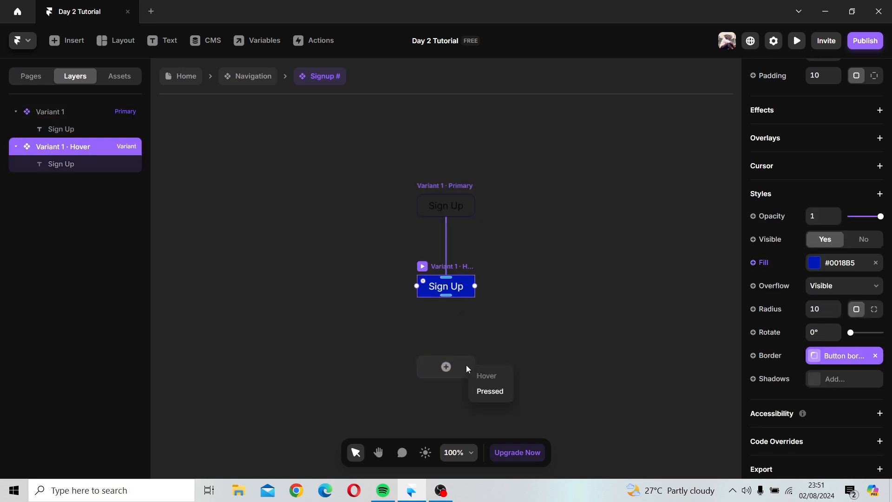
pyautogui.click(484, 393)
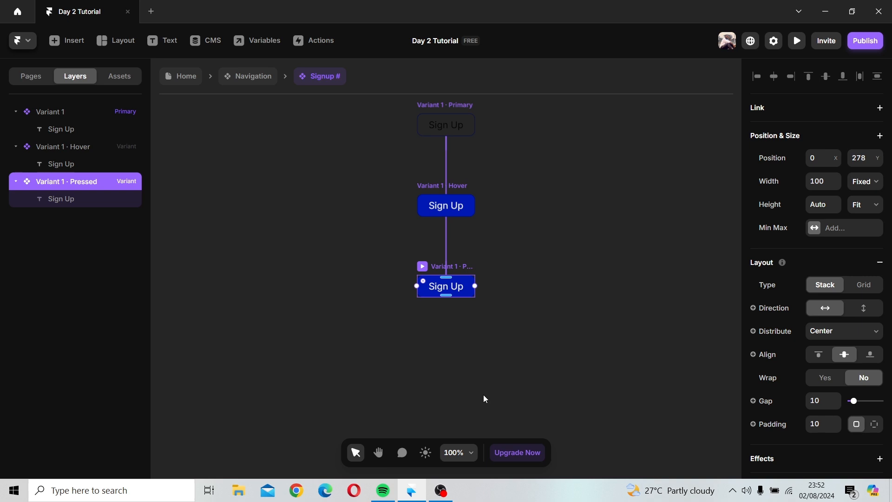
# Step: Add a realistic inside shadow to the Pressed variant
pyautogui.scroll(-1, 490, 272)
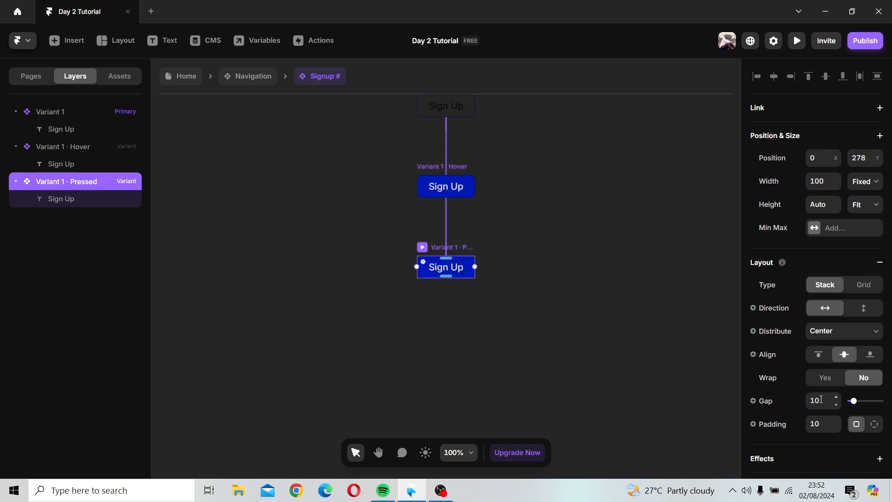
pyautogui.scroll(-8, 829, 275)
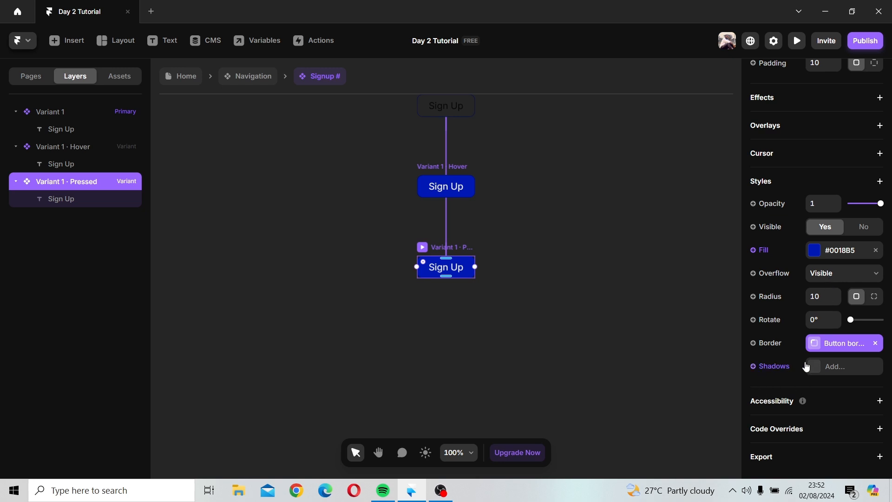
pyautogui.click(818, 367)
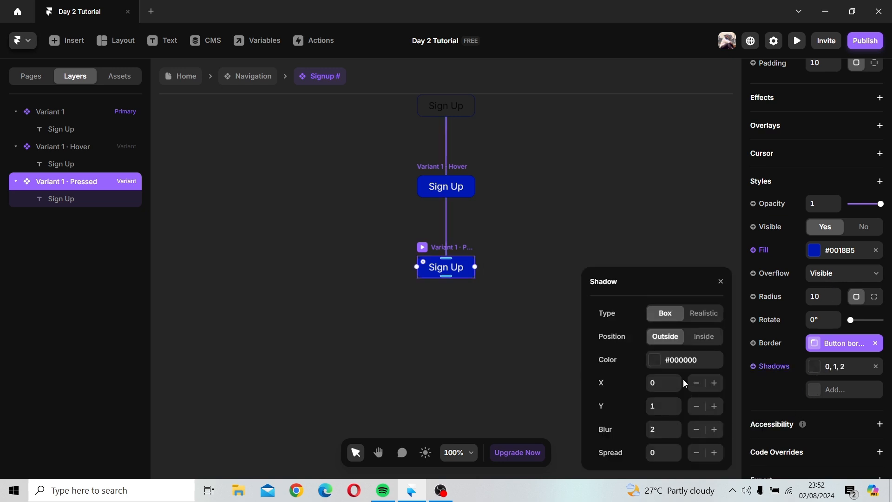
pyautogui.click(709, 338)
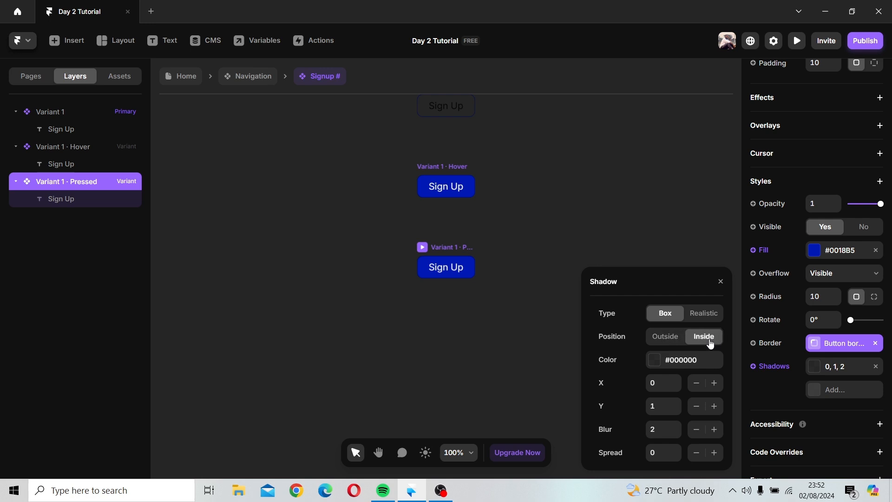
pyautogui.click(704, 313)
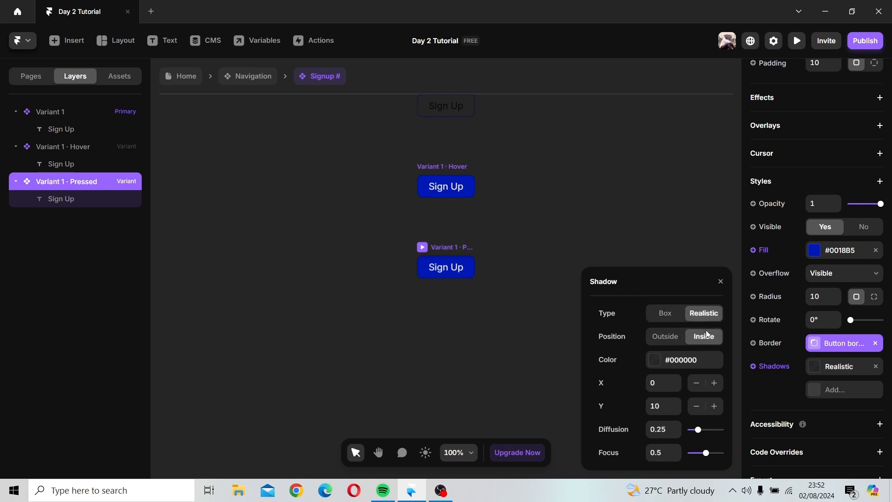
# Step: Adjust the shadow's X and Y offsets with the stepper arrows
pyautogui.click(676, 380)
pyautogui.click(677, 383)
pyautogui.click(677, 384)
pyautogui.click(677, 384)
pyautogui.click(677, 380)
pyautogui.click(678, 380)
pyautogui.click(677, 381)
pyautogui.click(677, 402)
pyautogui.click(677, 403)
pyautogui.click(676, 379)
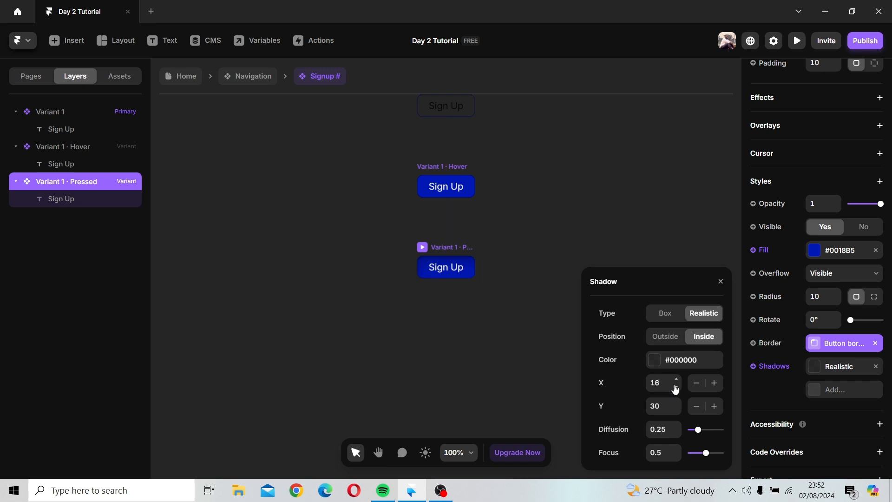
# Step: Set the shadow color to a light lavender-blue at 25% opacity
pyautogui.click(655, 360)
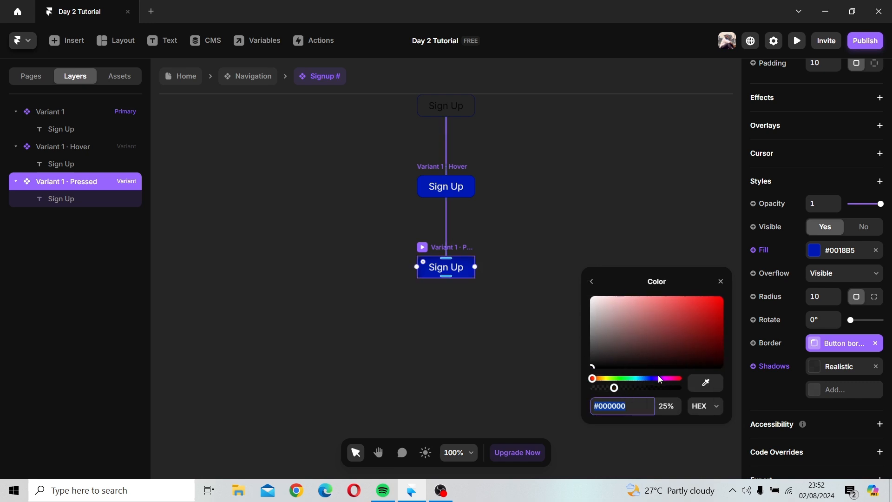
pyautogui.click(653, 379)
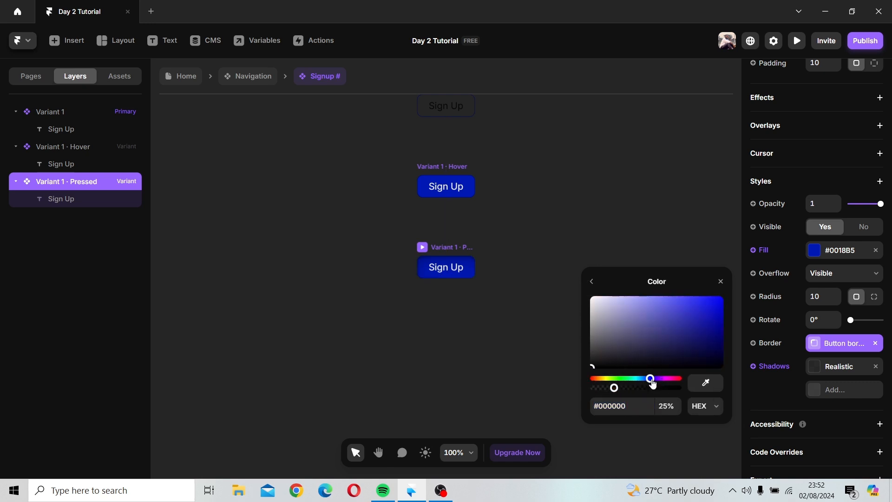
pyautogui.moveTo(691, 346); pyautogui.dragTo(643, 297)
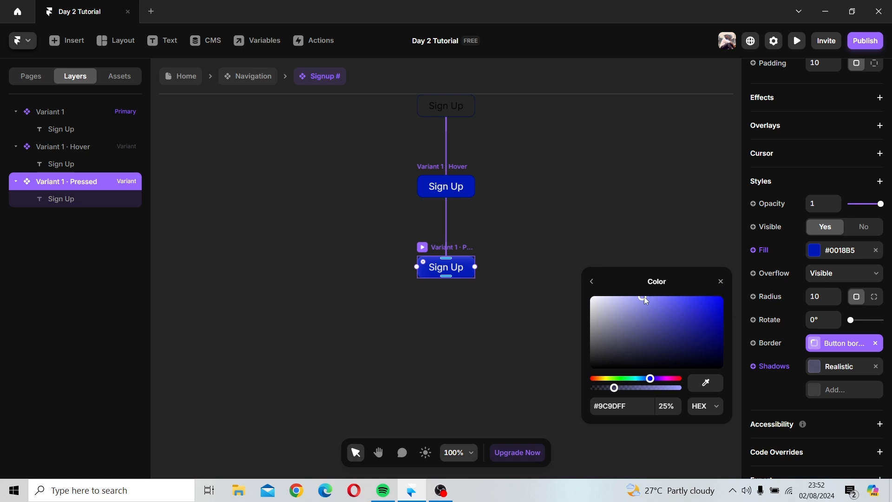
pyautogui.click(630, 297)
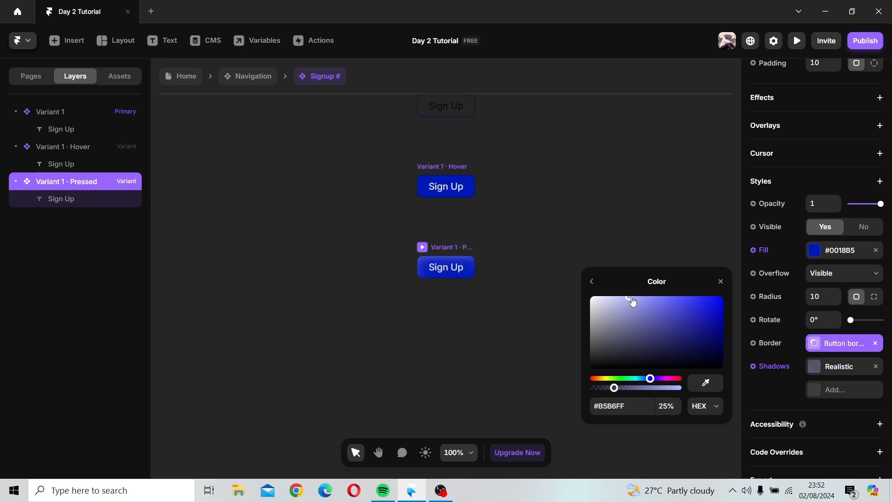
pyautogui.moveTo(633, 299); pyautogui.dragTo(635, 298)
pyautogui.click(722, 282)
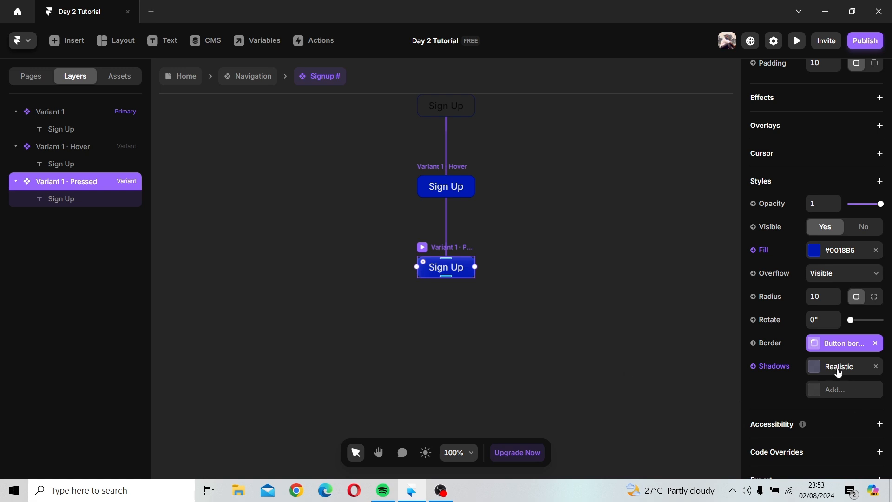
# Step: Convert the Pressed variant's shadow into a component variable
pyautogui.click(551, 354)
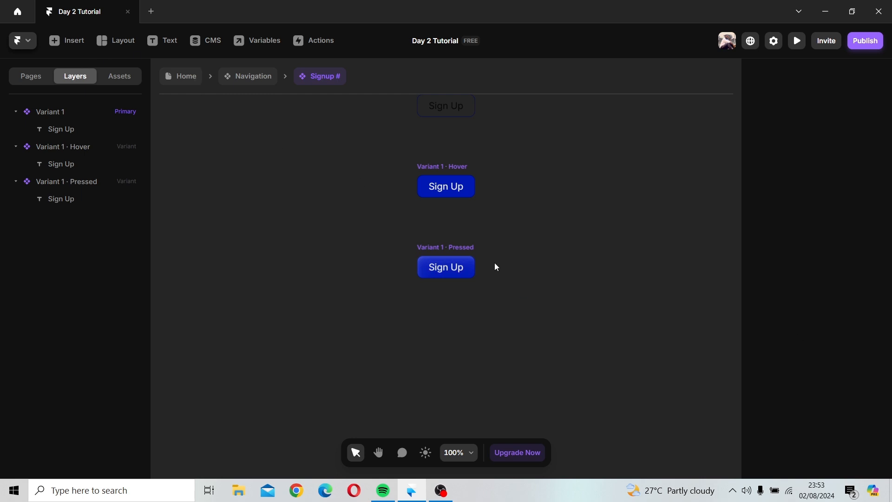
pyautogui.click(439, 247)
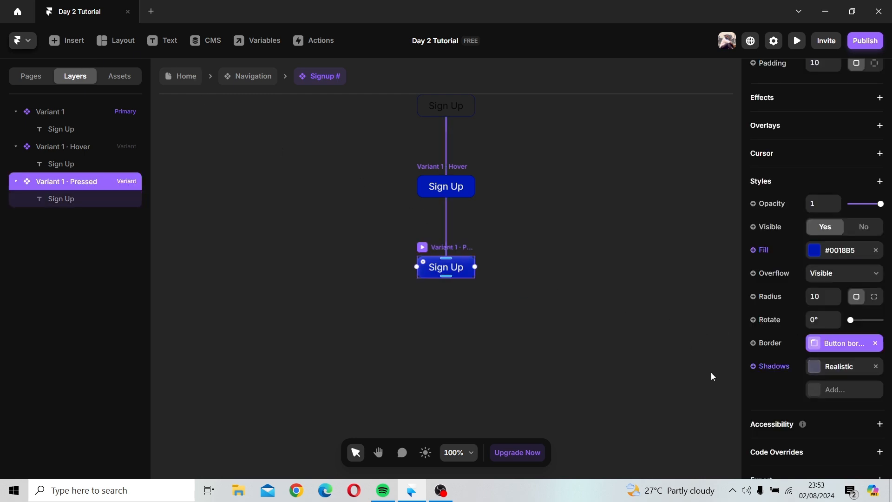
pyautogui.click(754, 372)
pyautogui.click(771, 389)
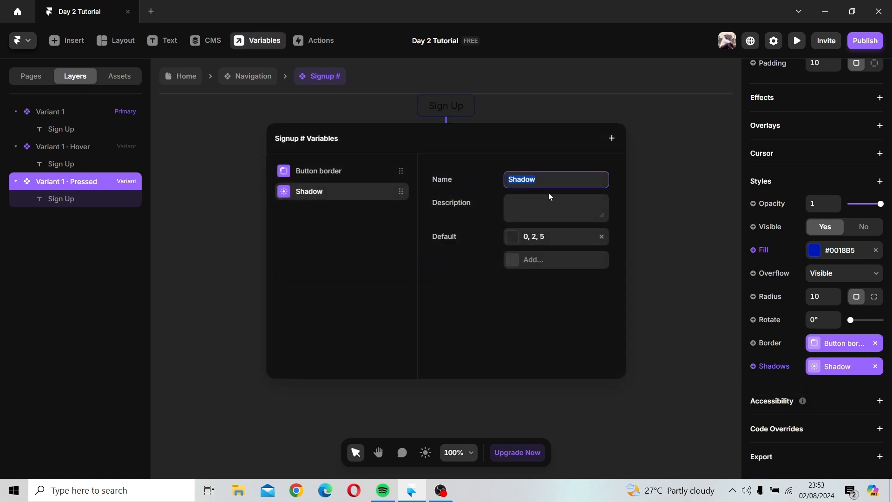
pyautogui.click(638, 160)
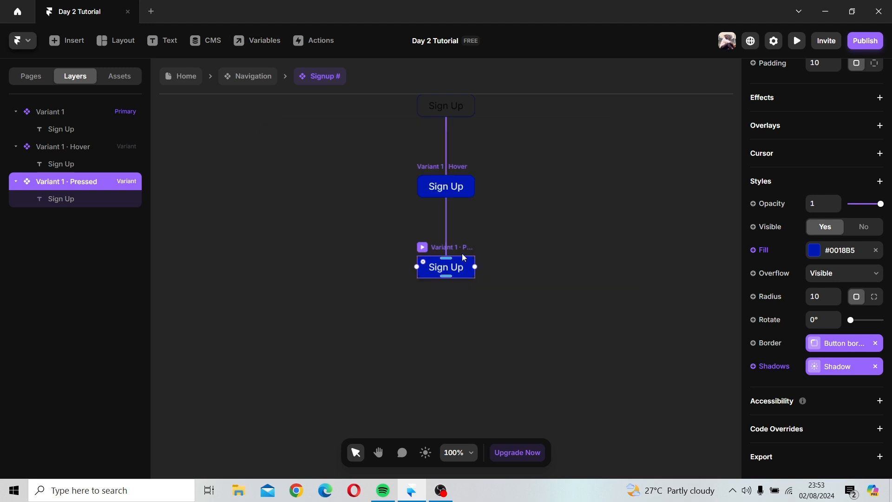
# Step: Return to the Navigation component and preview the Desktop navigation bar to test the Sign Up button
pyautogui.scroll(2, 432, 165)
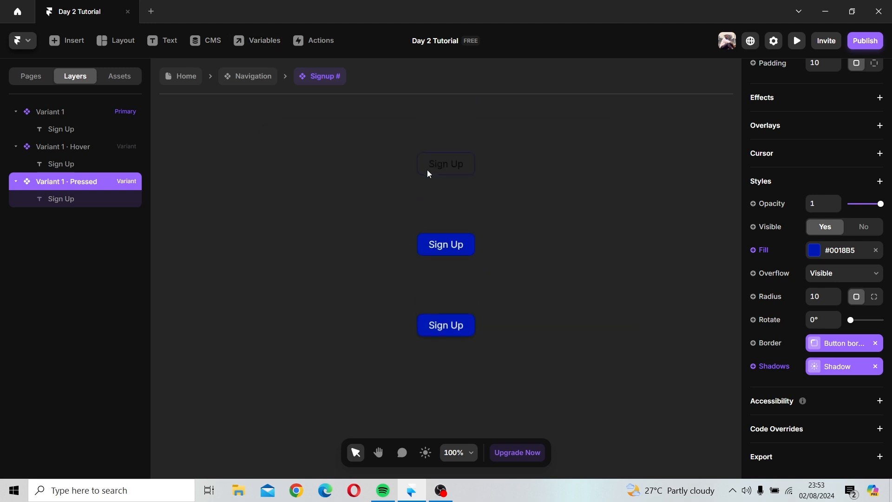
pyautogui.click(235, 80)
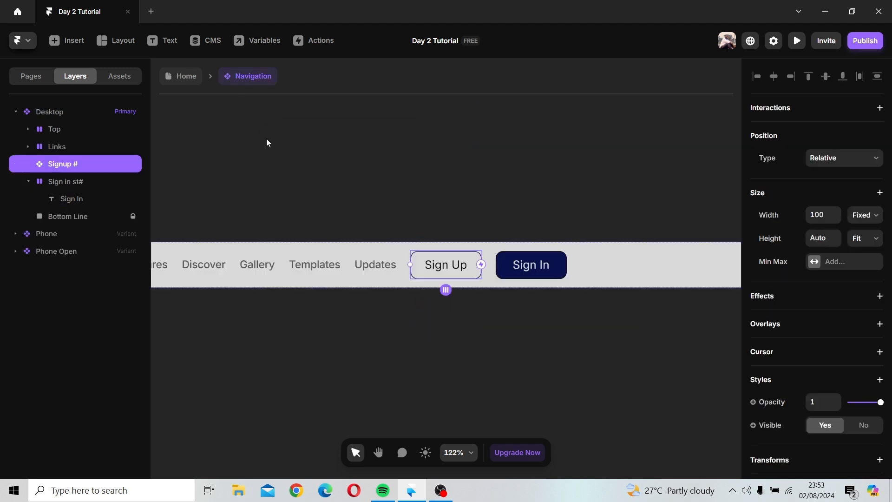
pyautogui.click(342, 198)
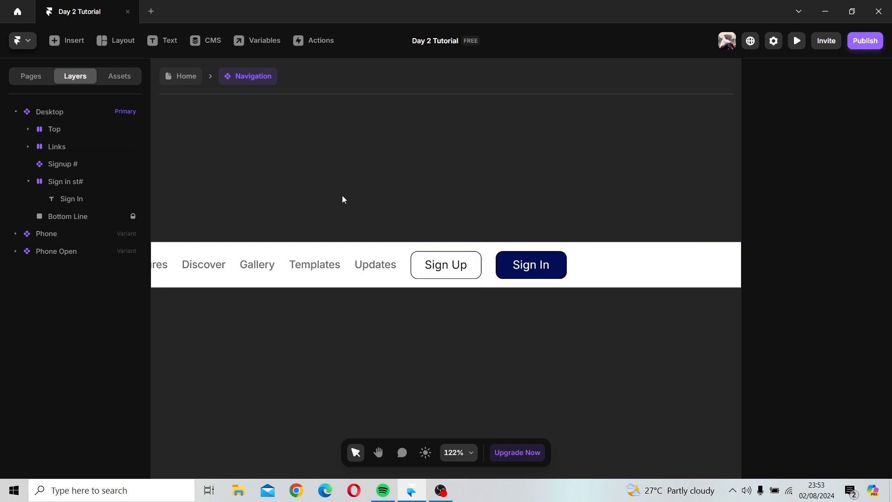
pyautogui.scroll(-6, 342, 194)
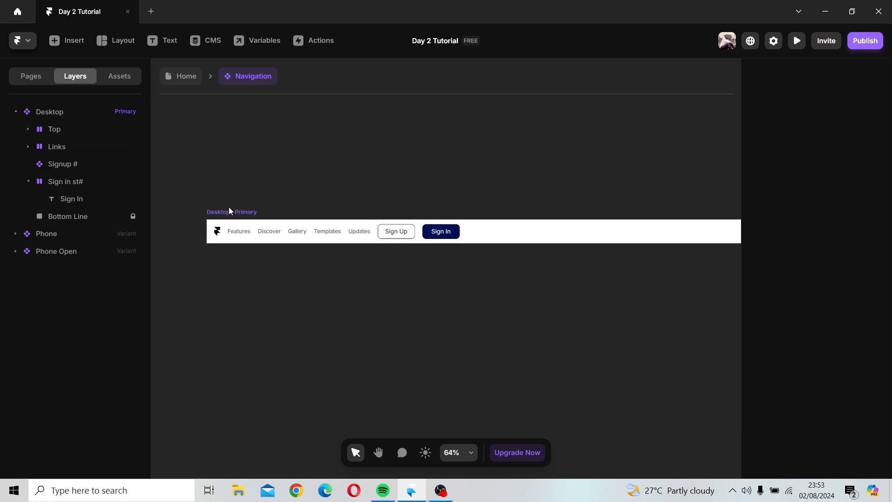
pyautogui.click(229, 211)
pyautogui.hotkey('ctrl', 'p')
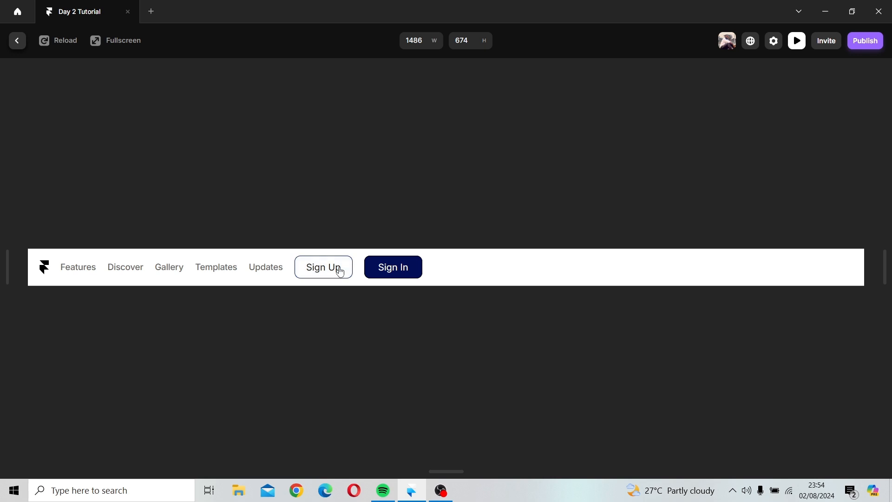
pyautogui.click(15, 47)
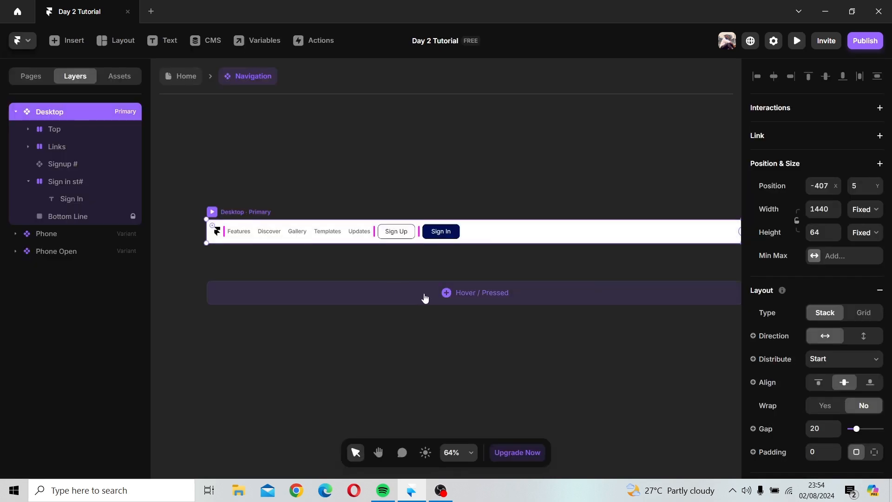
# Step: Open the Signup # component and remove the border from the hover variant
pyautogui.click(395, 232)
pyautogui.doubleClick(393, 232)
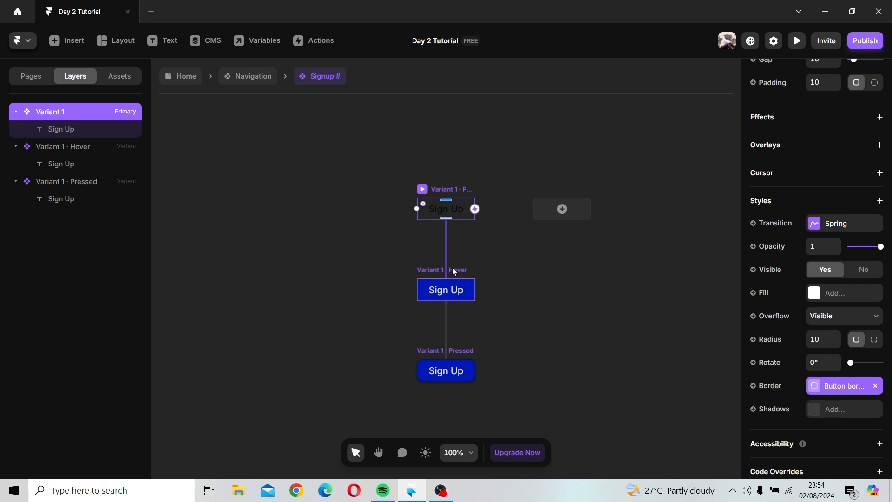
pyautogui.click(464, 274)
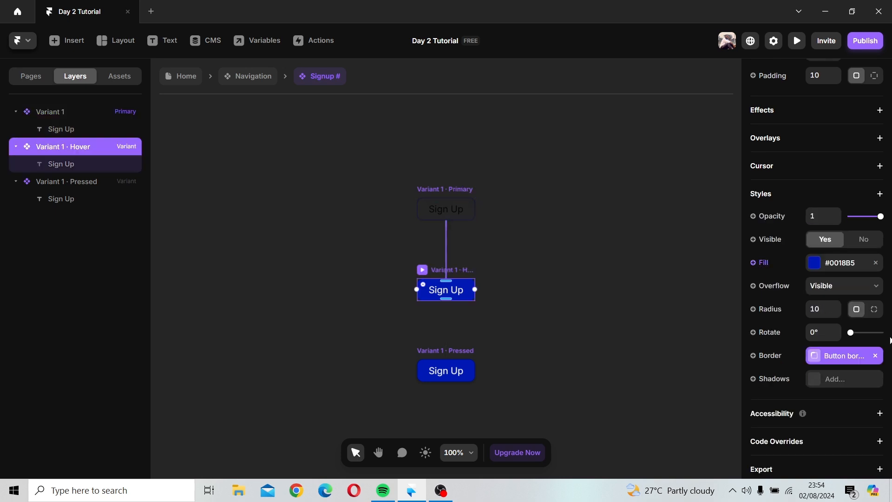
pyautogui.click(875, 357)
pyautogui.click(875, 357)
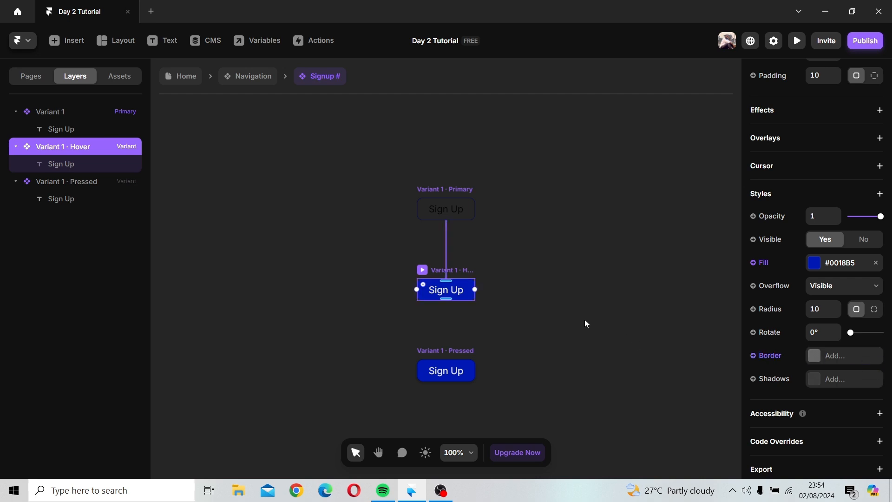
pyautogui.click(584, 320)
# Step: Unlink the Pressed variant's border from the Button border variable
pyautogui.click(459, 348)
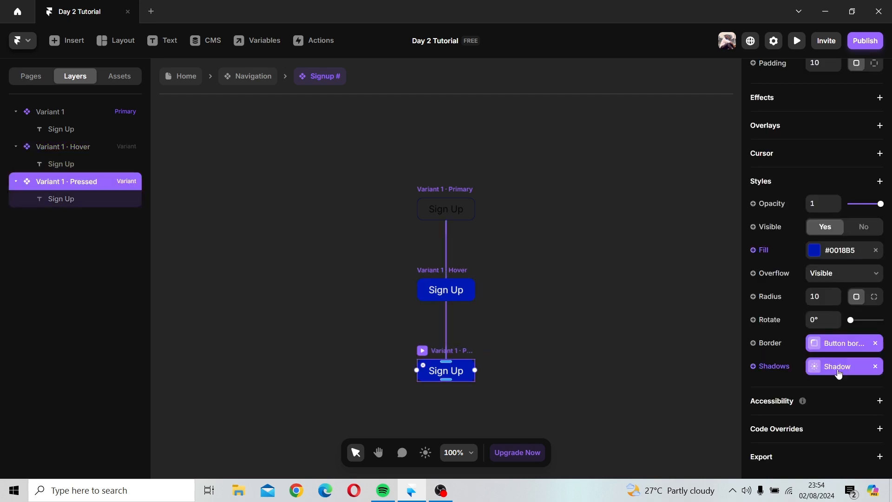
pyautogui.click(877, 343)
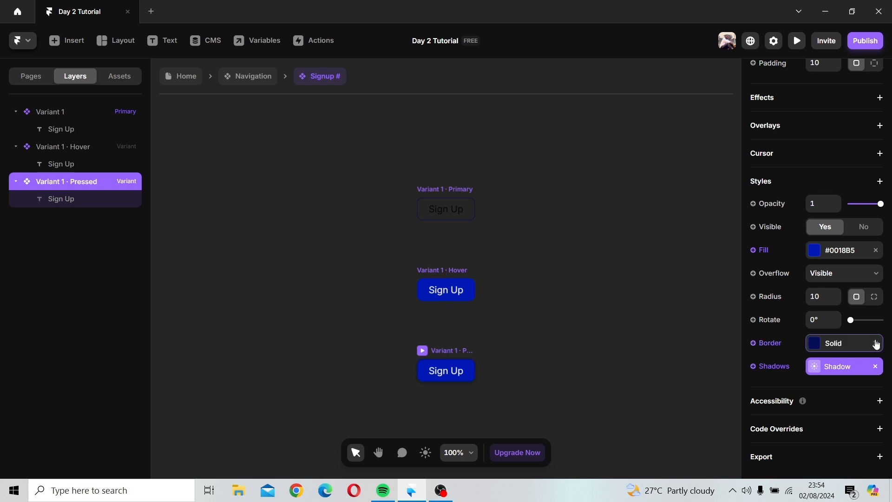
pyautogui.click(597, 346)
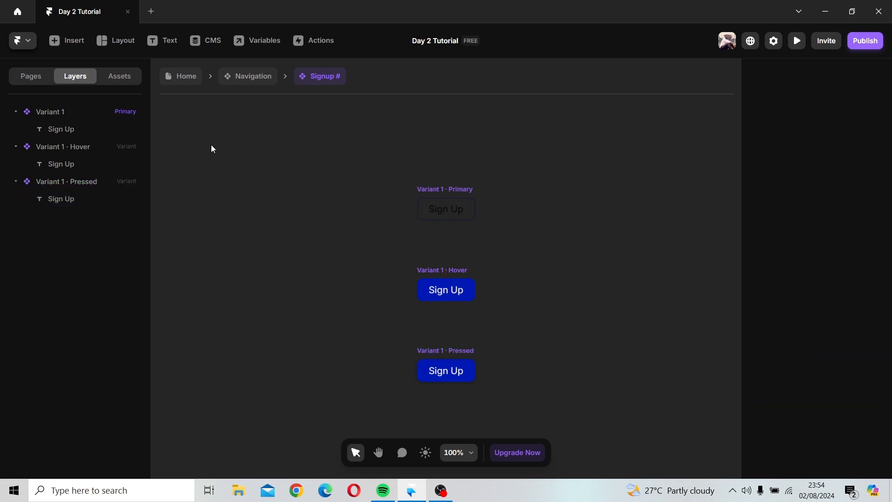
# Step: Set the default color of the Pressed variant's Shadow variable to #566BF0
pyautogui.click(472, 351)
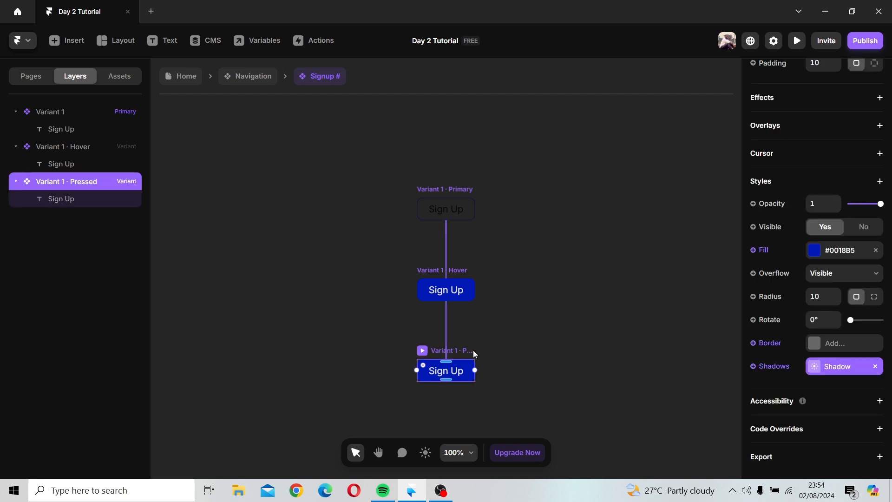
pyautogui.click(844, 366)
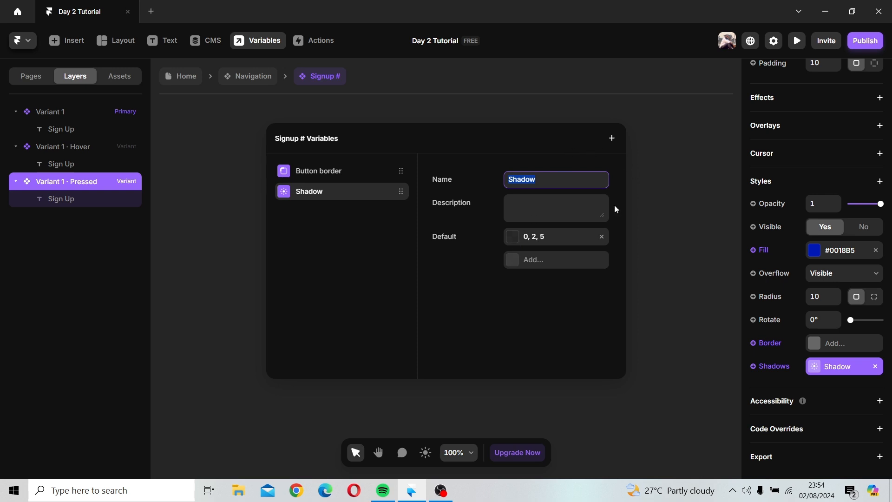
pyautogui.click(516, 238)
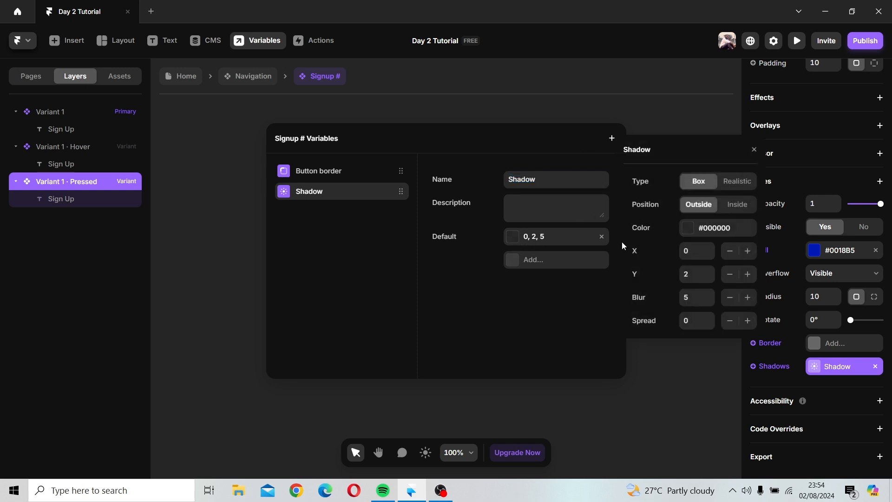
pyautogui.click(688, 229)
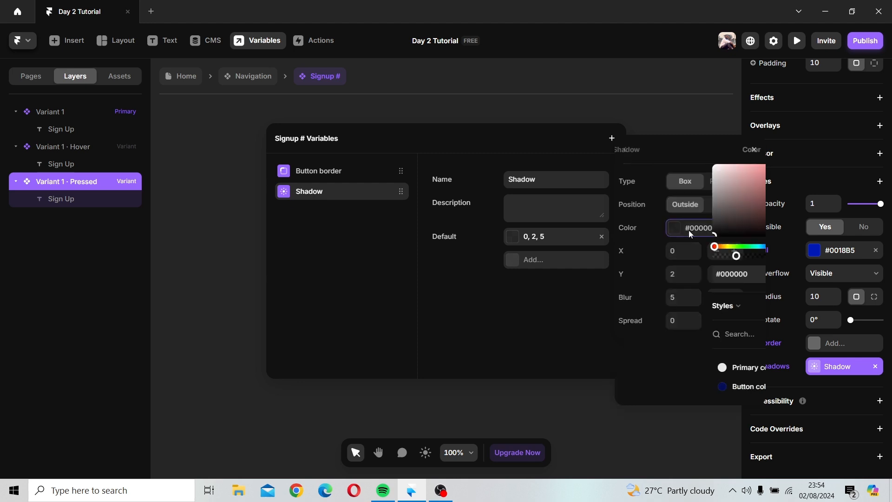
pyautogui.click(678, 176)
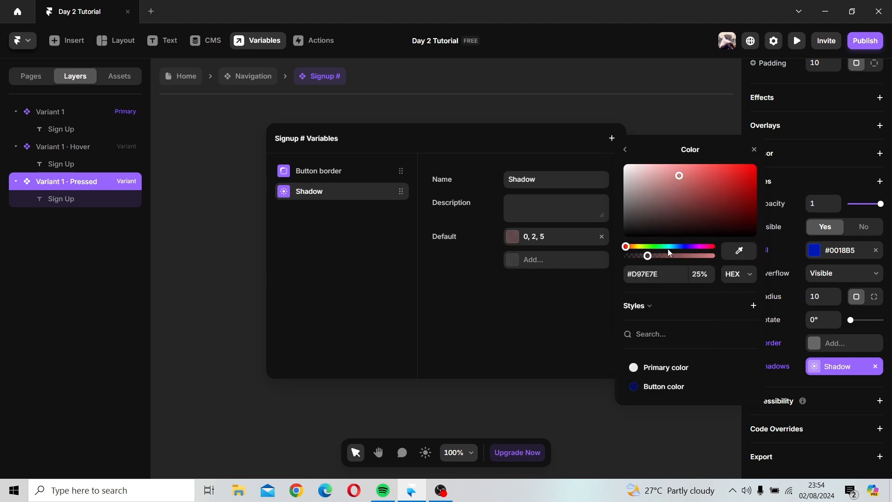
pyautogui.click(643, 386)
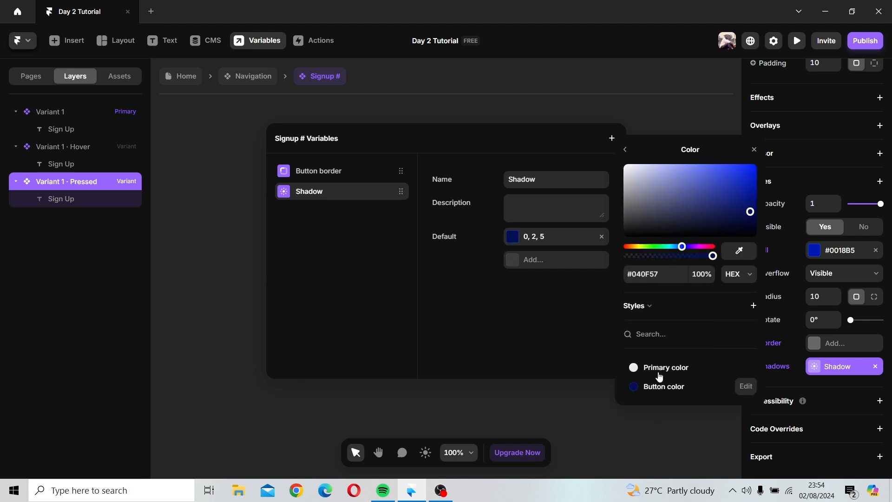
pyautogui.moveTo(701, 176)
pyautogui.mouseDown()
pyautogui.moveTo(682, 164)
pyautogui.moveTo(708, 169)
pyautogui.mouseUp()
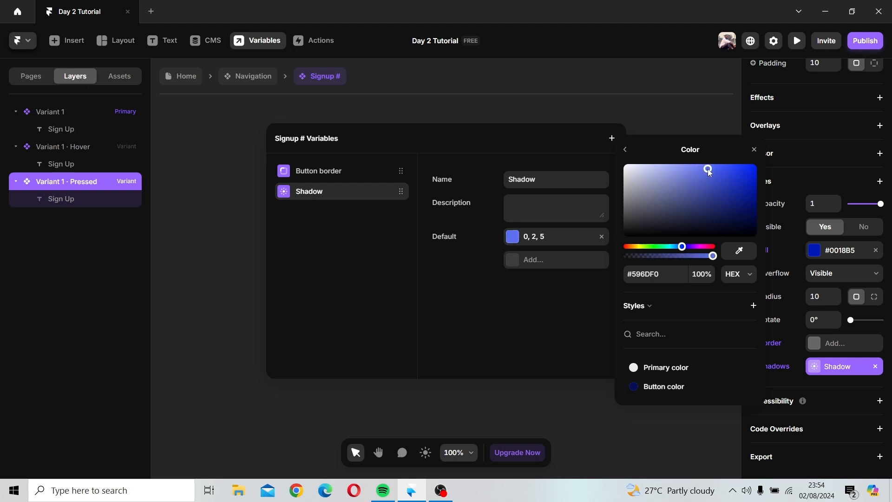
pyautogui.click(732, 126)
pyautogui.click(560, 239)
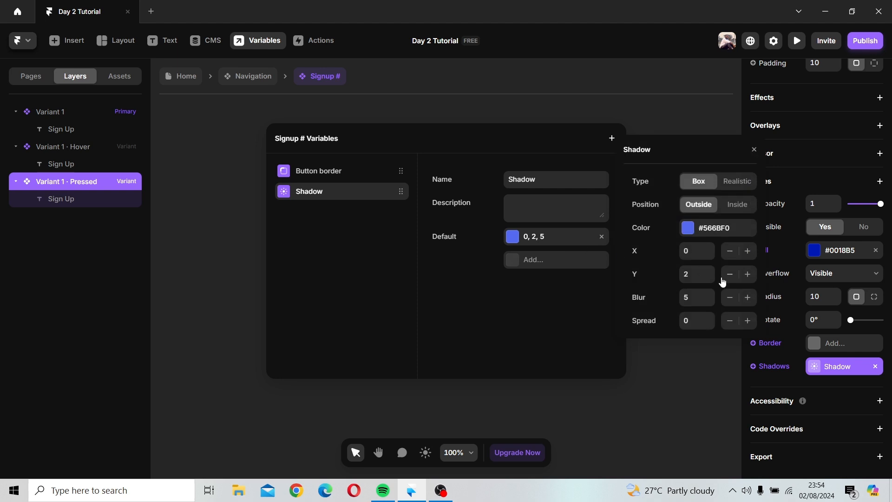
pyautogui.click(392, 233)
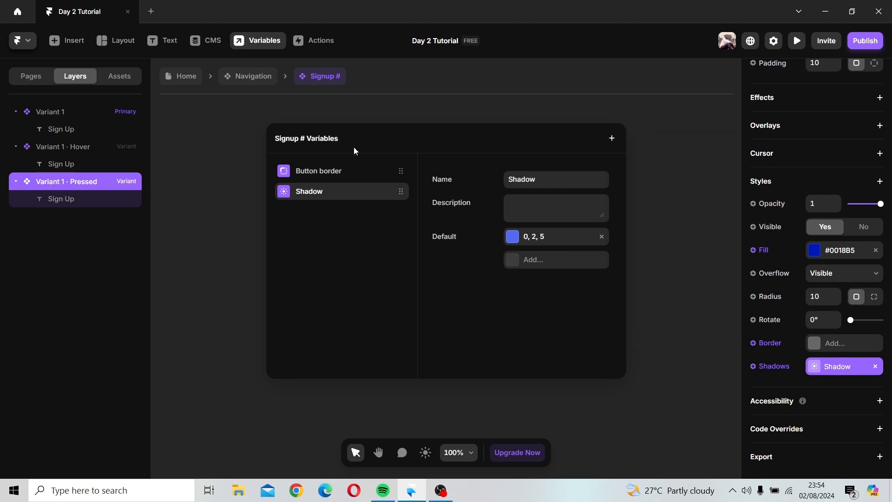
pyautogui.click(709, 223)
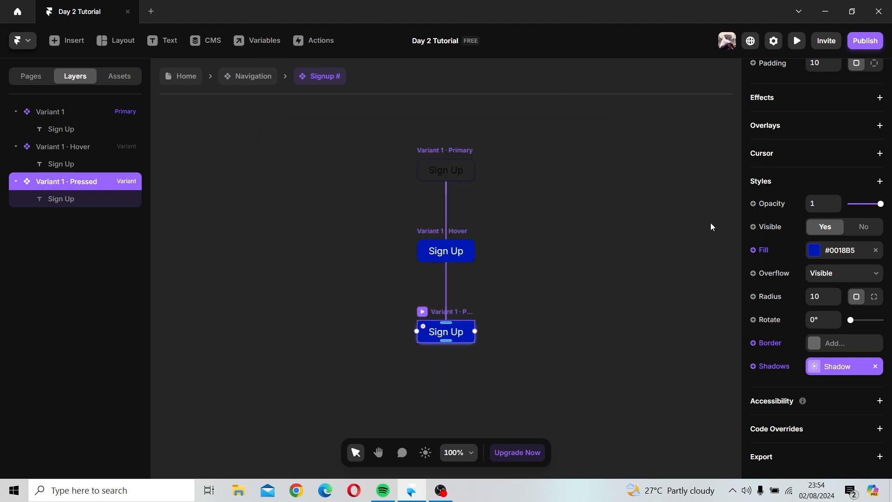
# Step: Switch the Shadow variable's default to an Inside shadow of the Realistic type
pyautogui.press('space')
pyautogui.moveTo(709, 223); pyautogui.dragTo(484, 170)
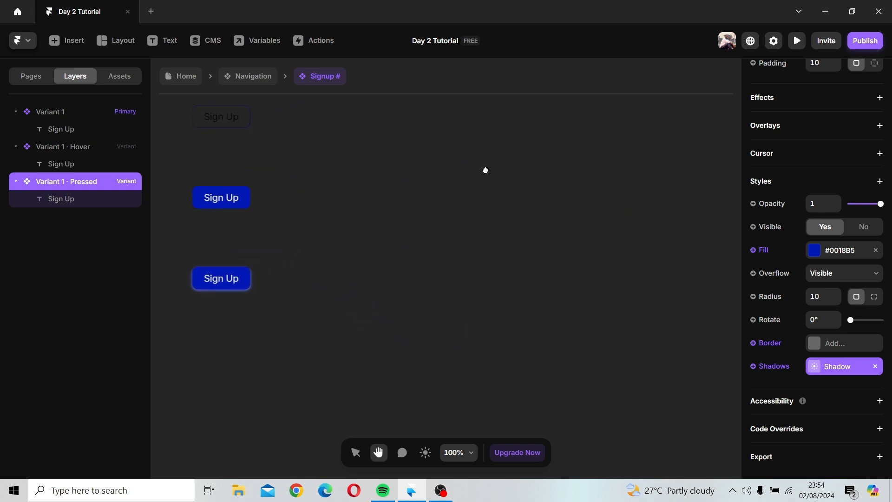
pyautogui.click(240, 283)
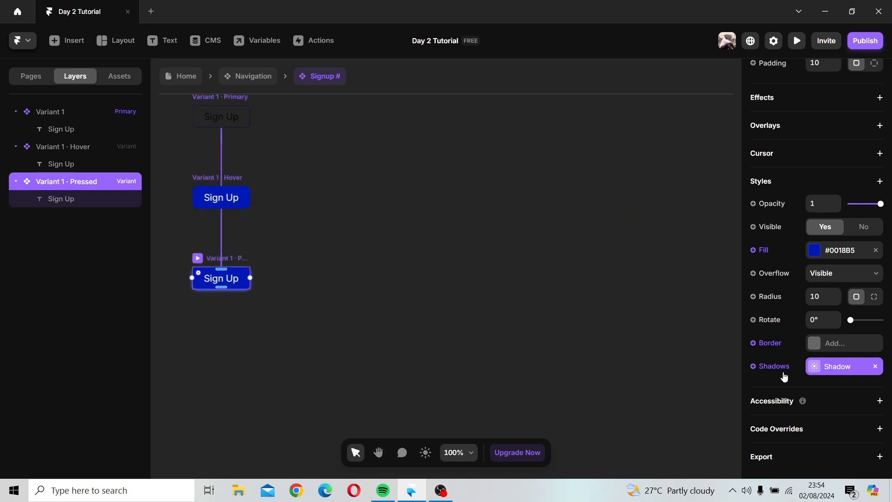
pyautogui.click(816, 372)
pyautogui.click(550, 235)
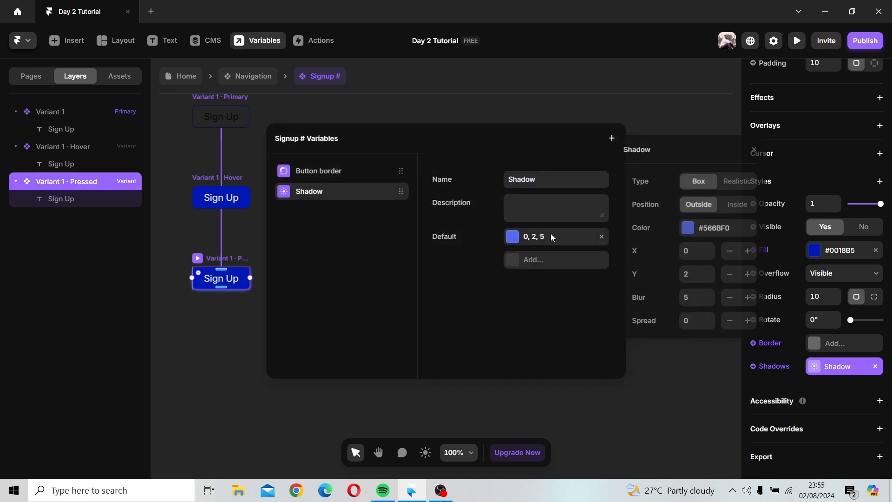
pyautogui.click(736, 209)
pyautogui.click(739, 184)
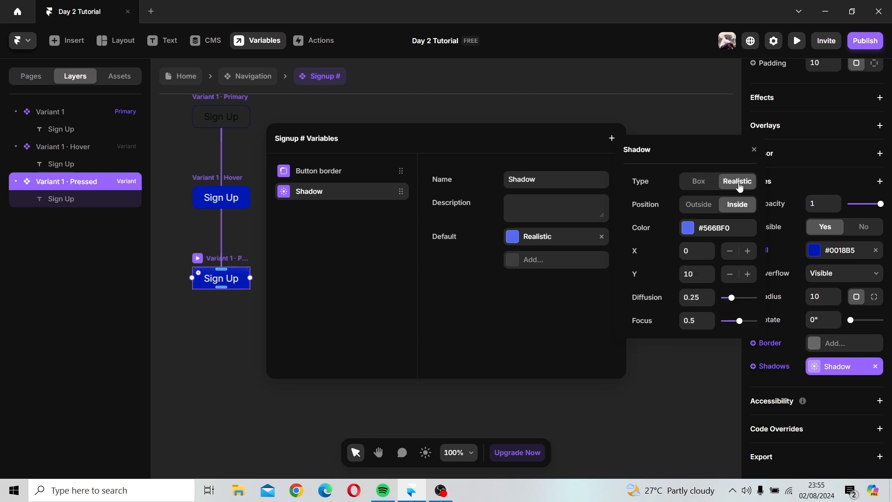
pyautogui.click(706, 183)
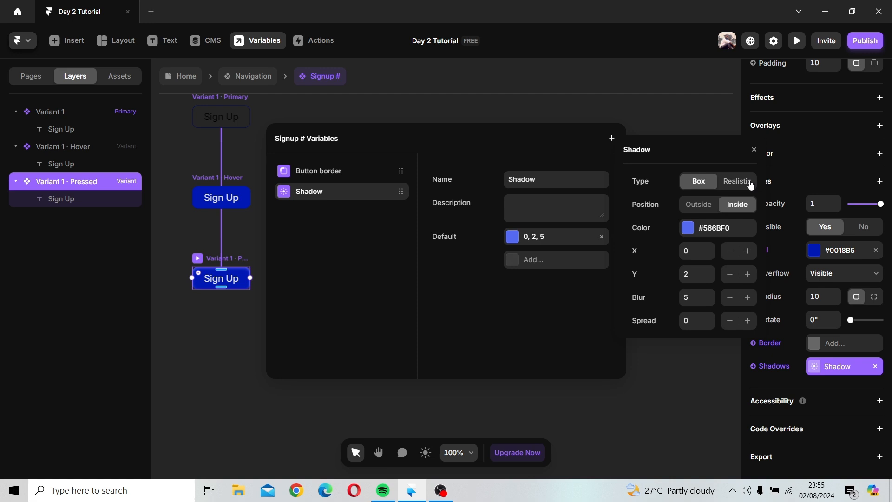
pyautogui.click(710, 247)
pyautogui.click(710, 255)
pyautogui.click(737, 181)
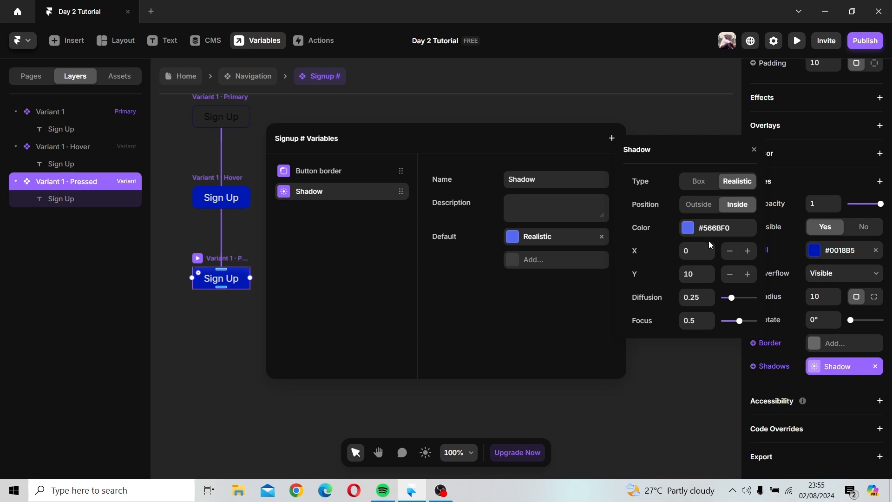
pyautogui.click(699, 183)
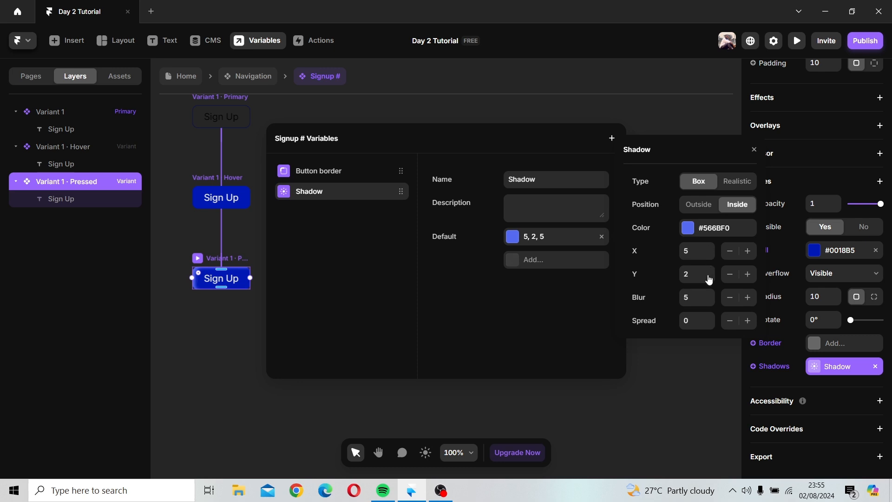
pyautogui.click(709, 270)
pyautogui.click(710, 270)
pyautogui.click(709, 270)
pyautogui.click(710, 270)
pyautogui.click(709, 270)
pyautogui.click(710, 279)
pyautogui.click(711, 278)
pyautogui.click(735, 184)
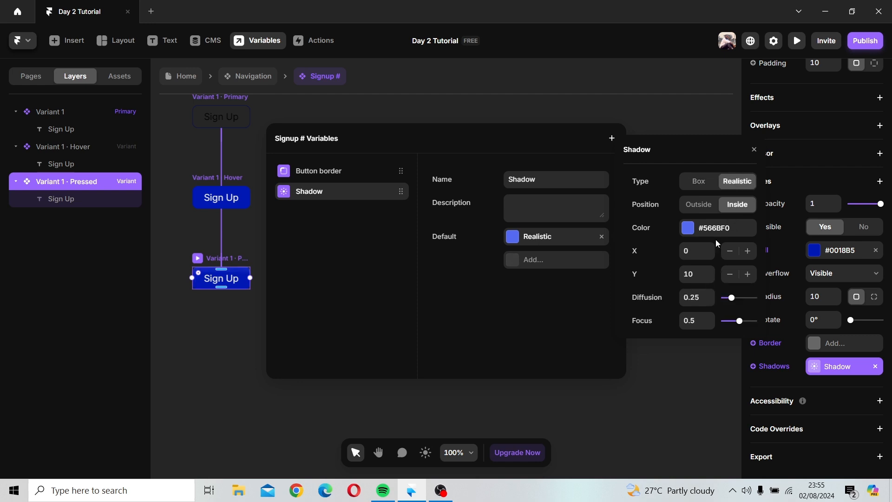
pyautogui.click(222, 293)
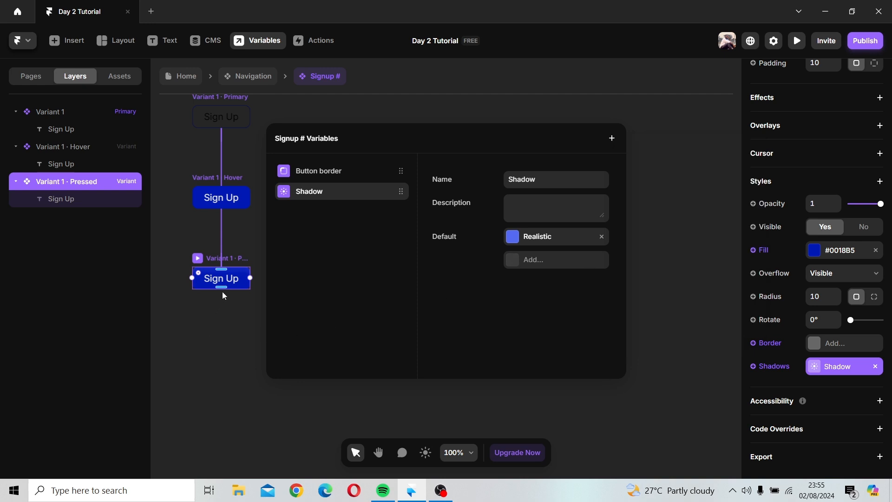
# Step: Set the realistic shadow's X offset to 15, Y offset to 29 and color to #576DFF
pyautogui.click(227, 259)
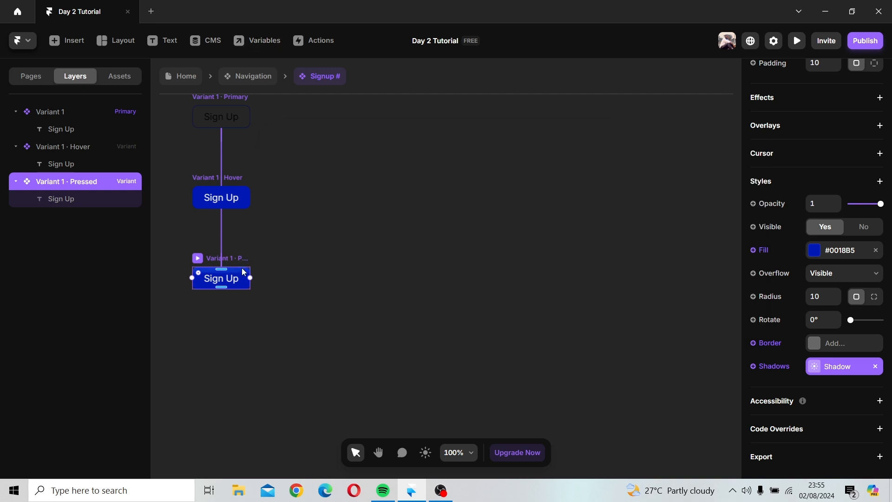
pyautogui.click(822, 367)
pyautogui.click(572, 237)
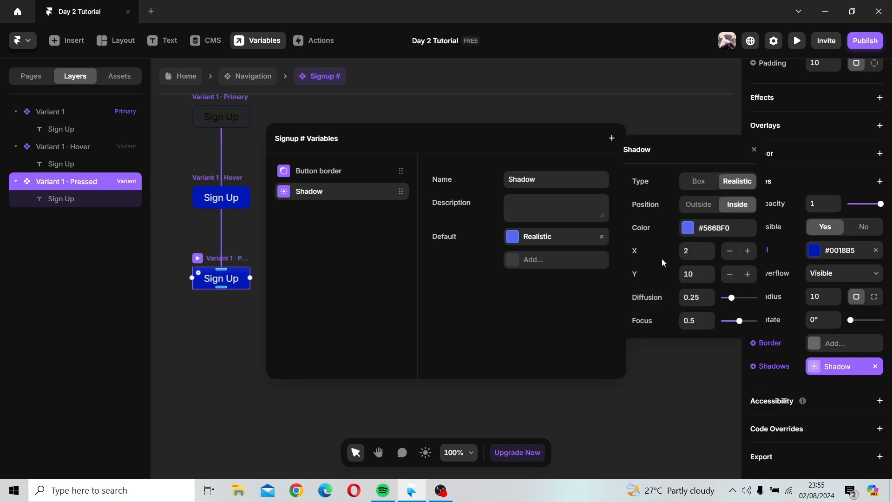
pyautogui.click(710, 255)
pyautogui.click(710, 247)
pyautogui.click(712, 271)
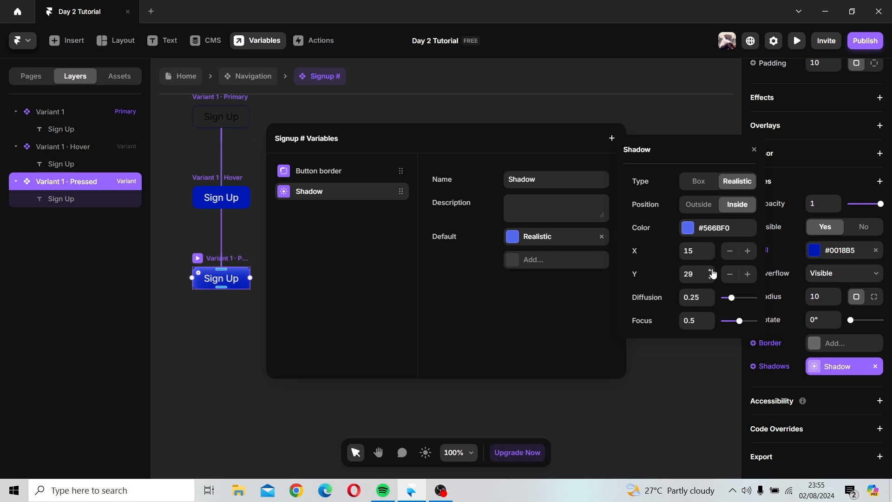
pyautogui.click(688, 227)
pyautogui.click(703, 168)
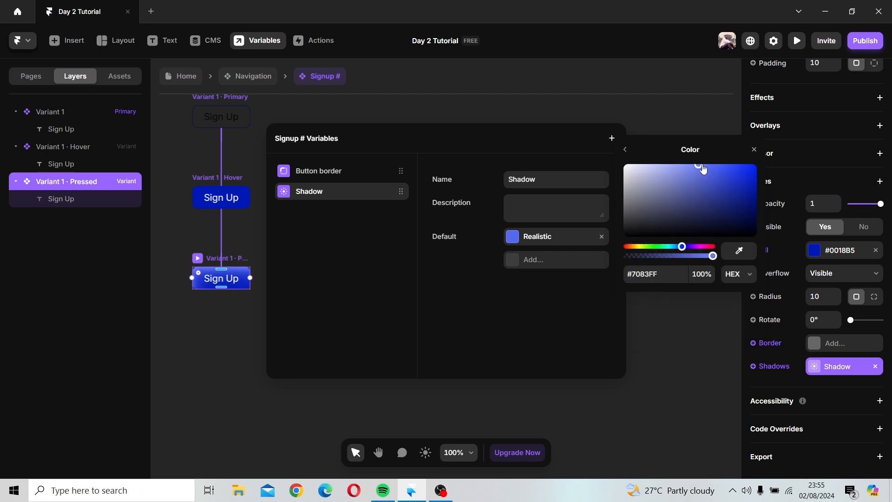
pyautogui.moveTo(703, 169)
pyautogui.mouseDown()
pyautogui.moveTo(722, 168)
pyautogui.moveTo(730, 181)
pyautogui.moveTo(711, 160)
pyautogui.mouseUp()
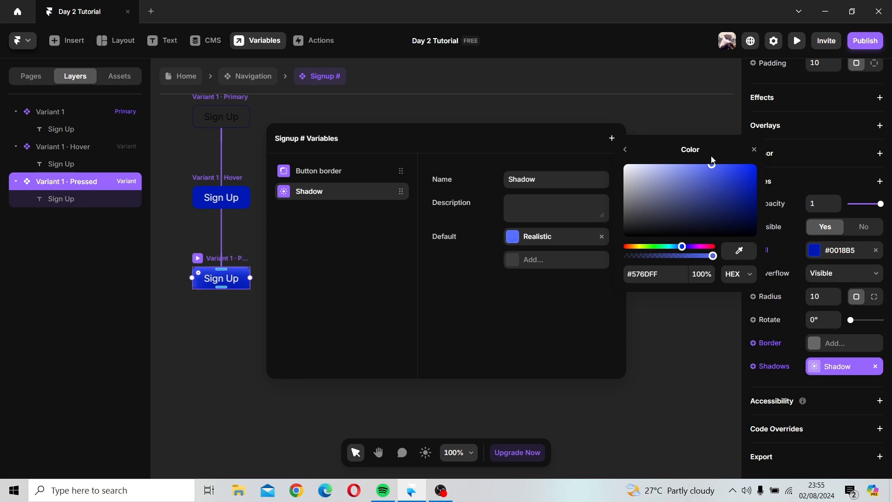
pyautogui.click(753, 149)
pyautogui.click(681, 105)
# Step: Preview the Desktop navigation bar again and press the Sign Up button to test it
pyautogui.click(194, 82)
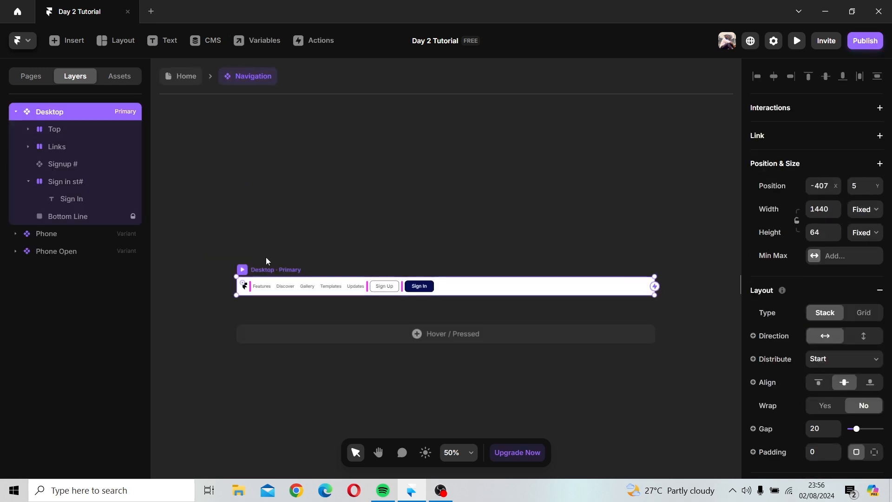
pyautogui.click(242, 270)
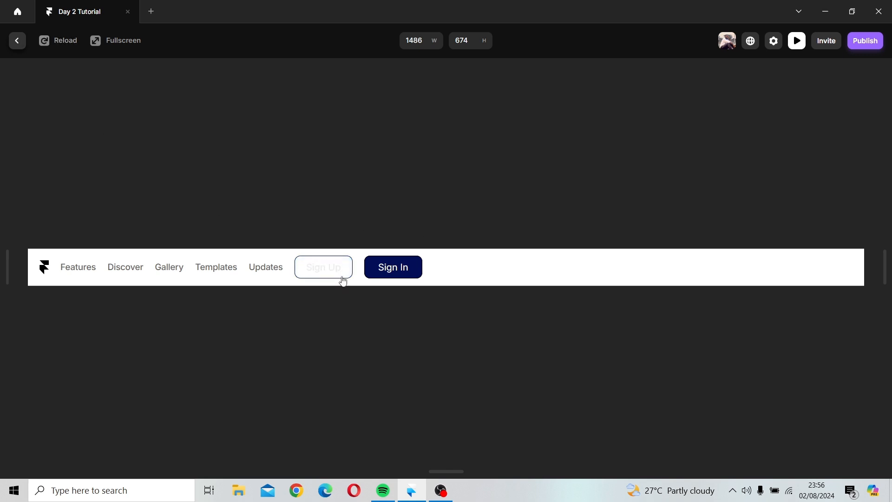
pyautogui.click(328, 265)
pyautogui.click(18, 40)
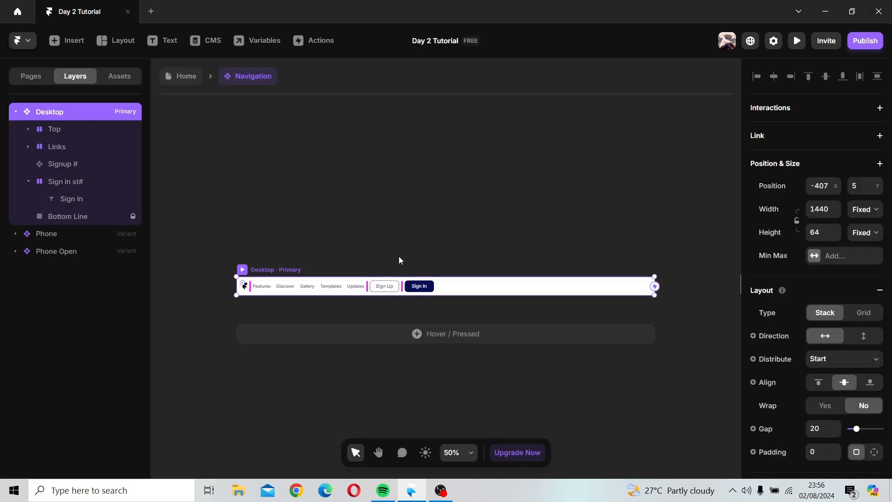
# Step: Open the Signup # component to inspect its variants, then return to the Navigation component
pyautogui.doubleClick(375, 287)
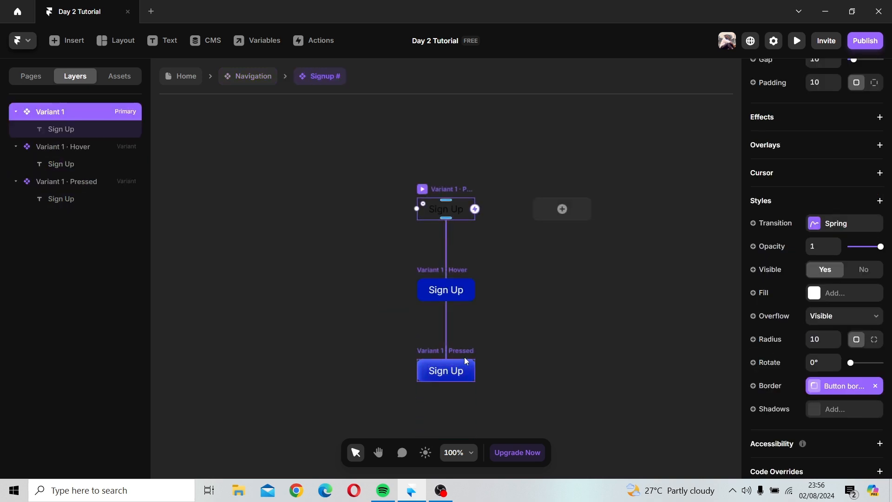
pyautogui.click(463, 354)
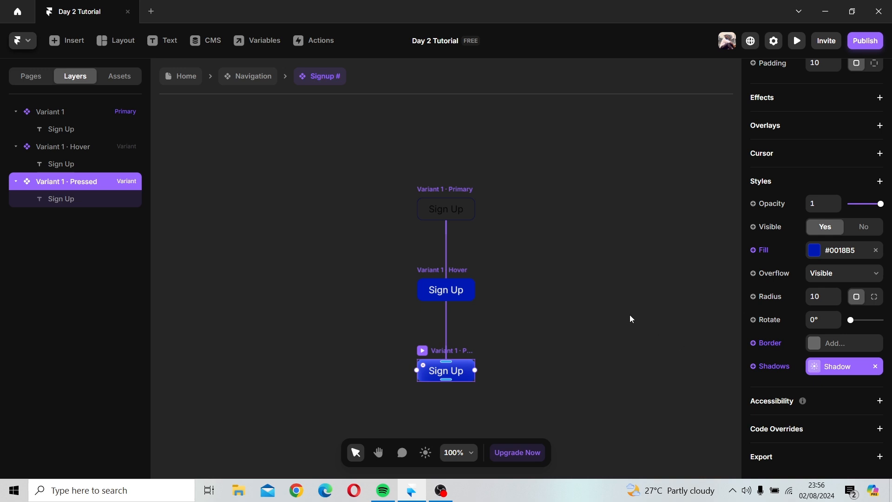
pyautogui.click(332, 177)
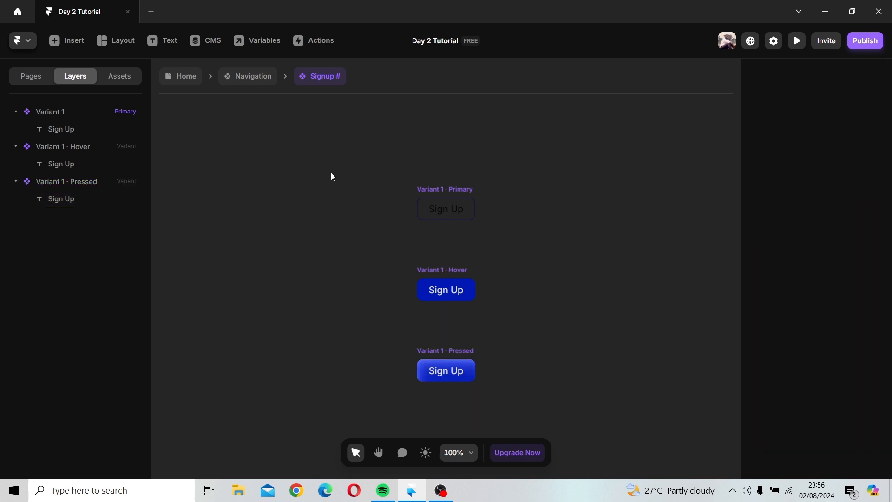
pyautogui.click(450, 186)
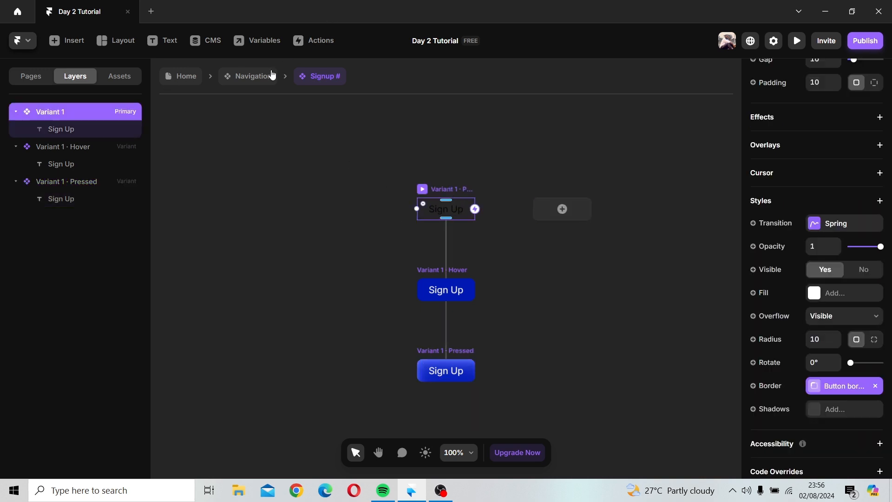
pyautogui.click(255, 77)
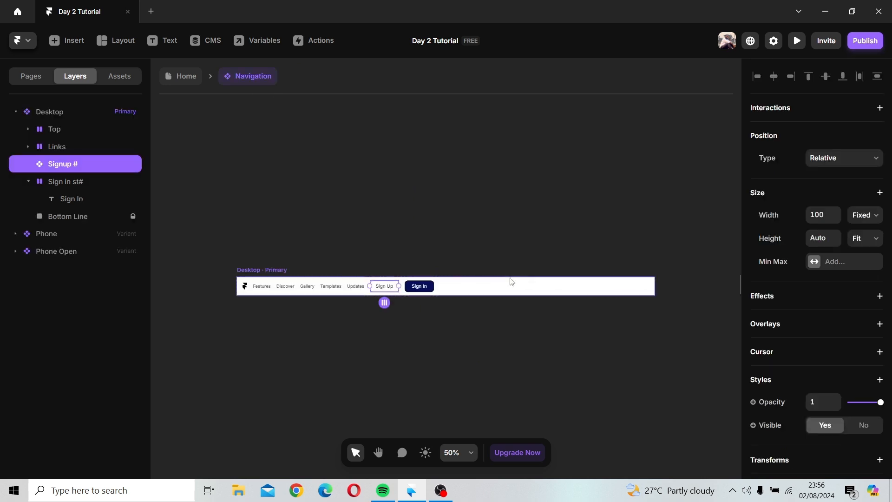
# Step: Turn the Sign in st# stack in the navigation bar into a component named Sign in st# and open it
pyautogui.click(421, 287)
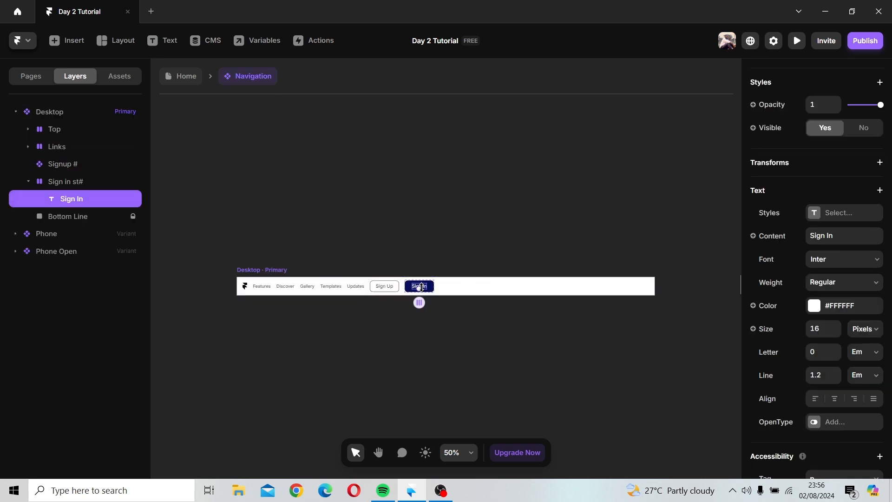
pyautogui.click(83, 183)
pyautogui.rightClick(82, 182)
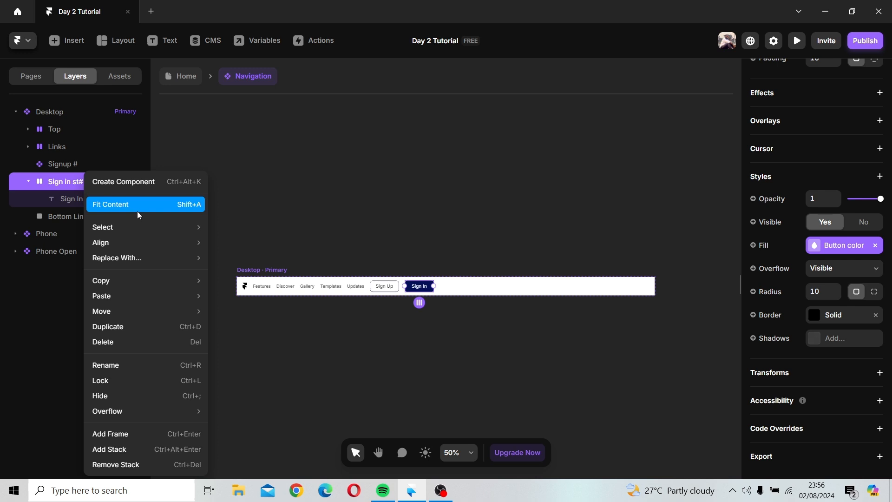
pyautogui.click(127, 178)
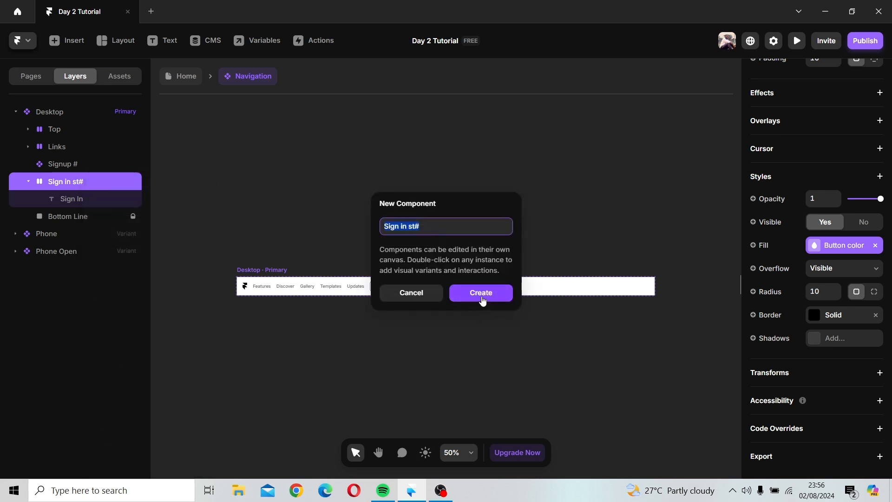
pyautogui.click(482, 297)
pyautogui.click(452, 263)
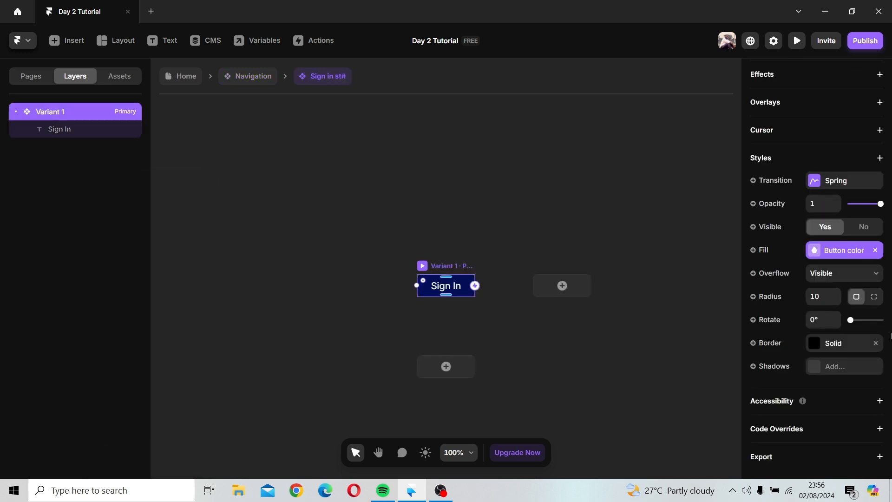
# Step: Remove the border from the Sign In component's primary variant
pyautogui.click(875, 343)
pyautogui.click(429, 336)
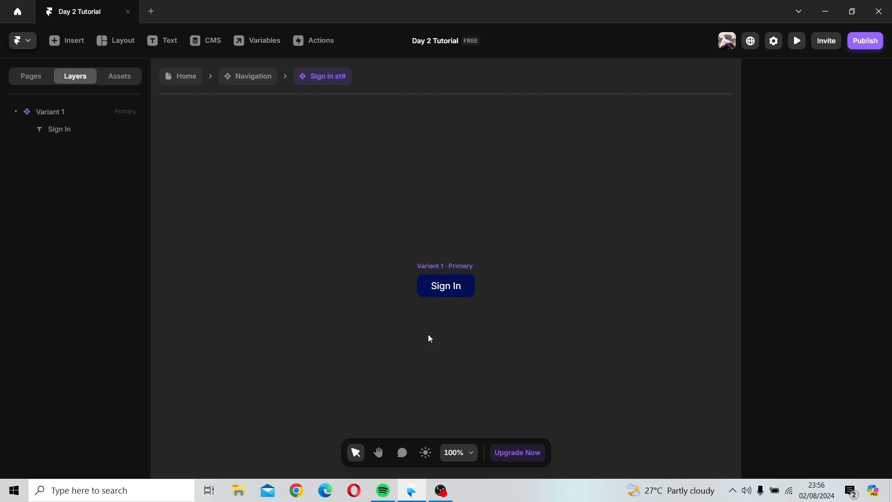
pyautogui.click(449, 266)
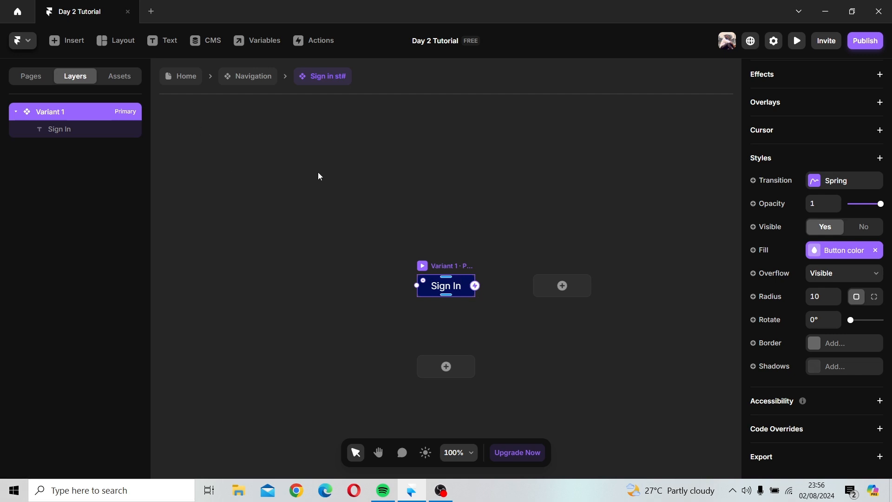
# Step: Add a Hover variant to the Sign In component
pyautogui.scroll(-3, 400, 276)
pyautogui.click(462, 274)
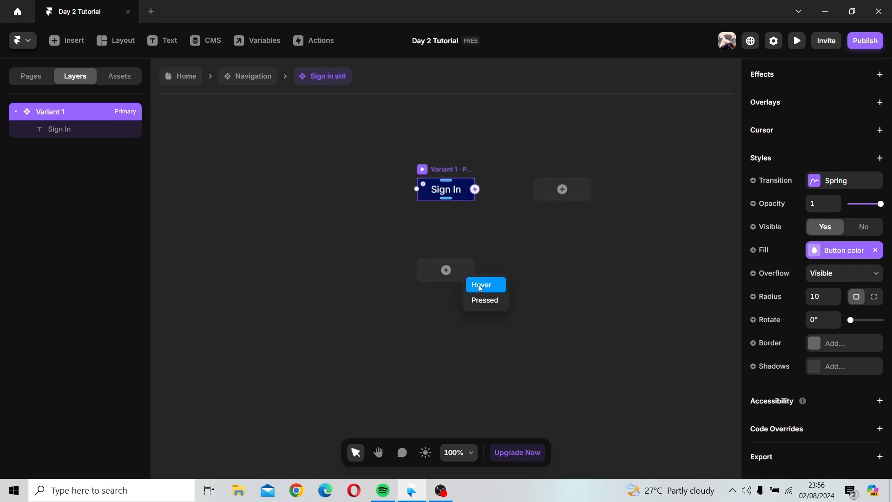
pyautogui.click(481, 285)
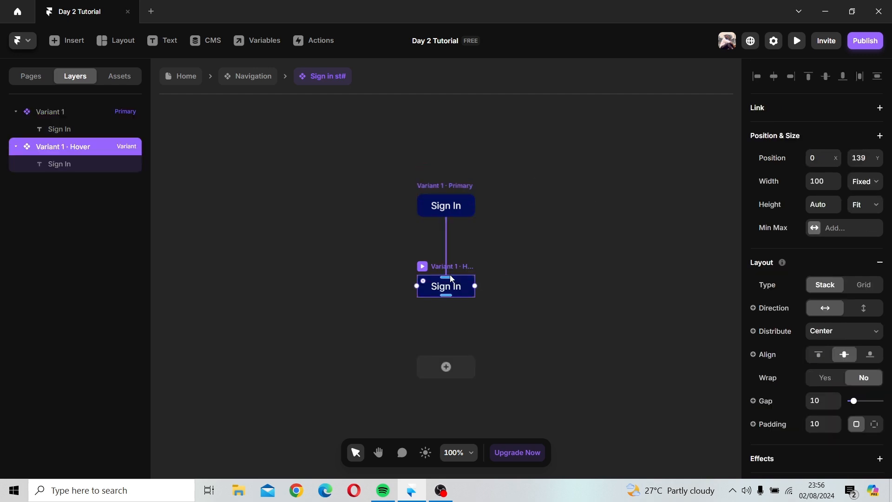
# Step: Set the Hover variant's fill to #0221EB instead of the Button color variable
pyautogui.scroll(-6, 866, 360)
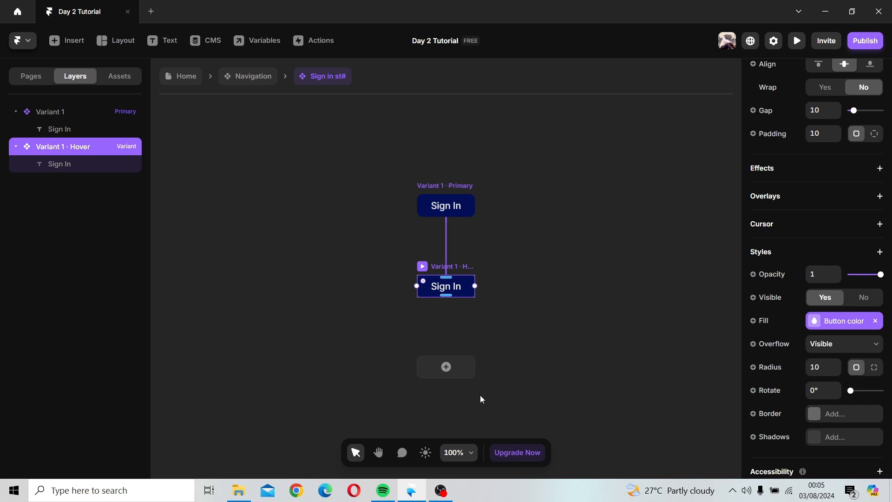
pyautogui.scroll(2, 409, 269)
pyautogui.scroll(8, 434, 264)
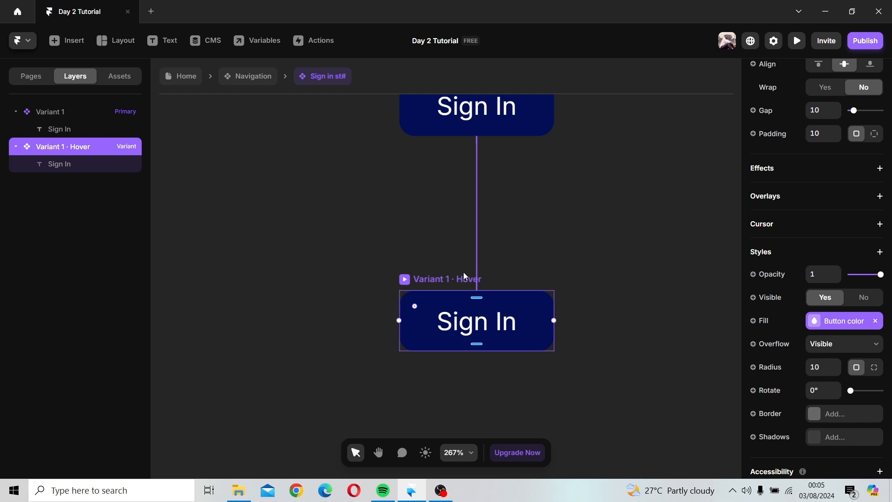
pyautogui.scroll(-3, 849, 382)
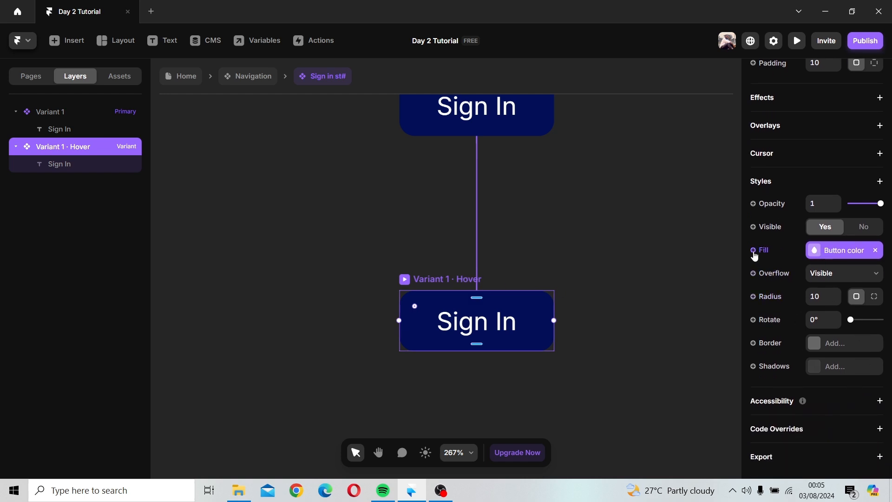
pyautogui.click(832, 251)
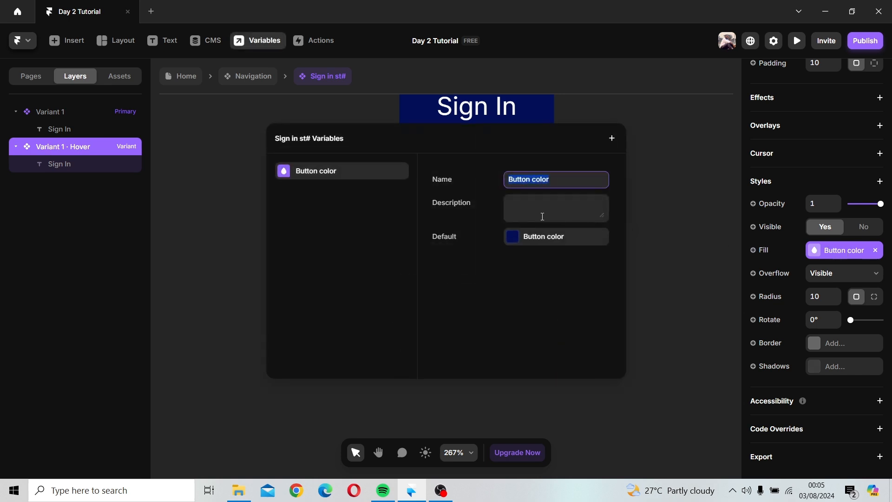
pyautogui.click(648, 135)
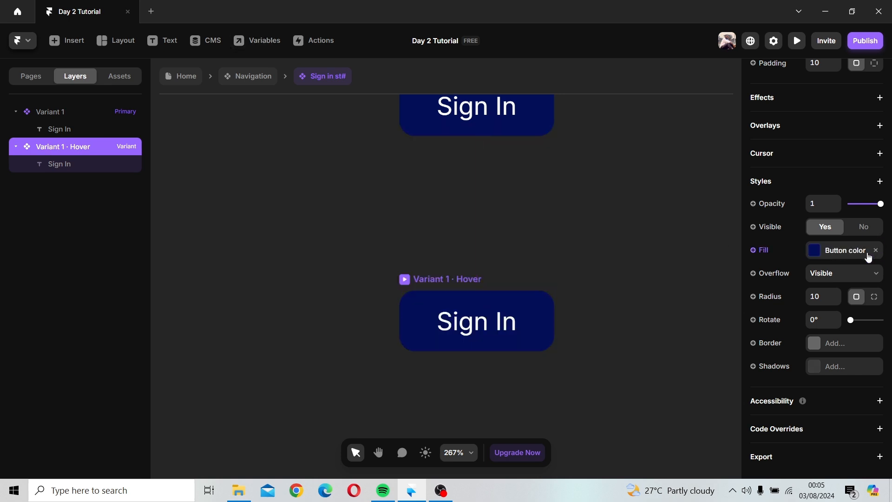
pyautogui.click(820, 253)
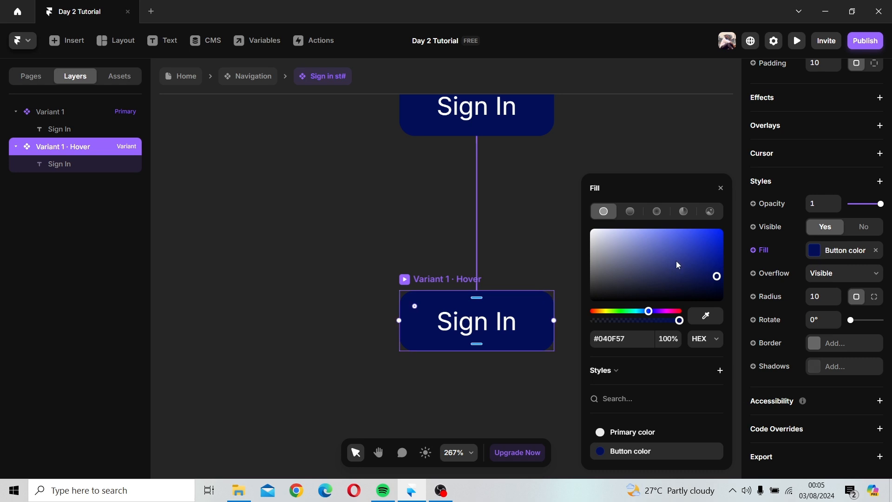
pyautogui.moveTo(716, 254); pyautogui.dragTo(723, 237)
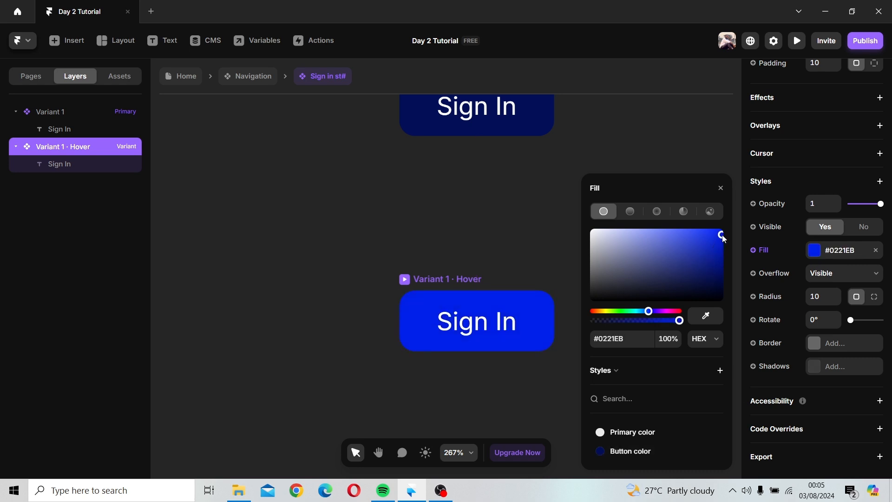
pyautogui.click(721, 188)
pyautogui.click(633, 217)
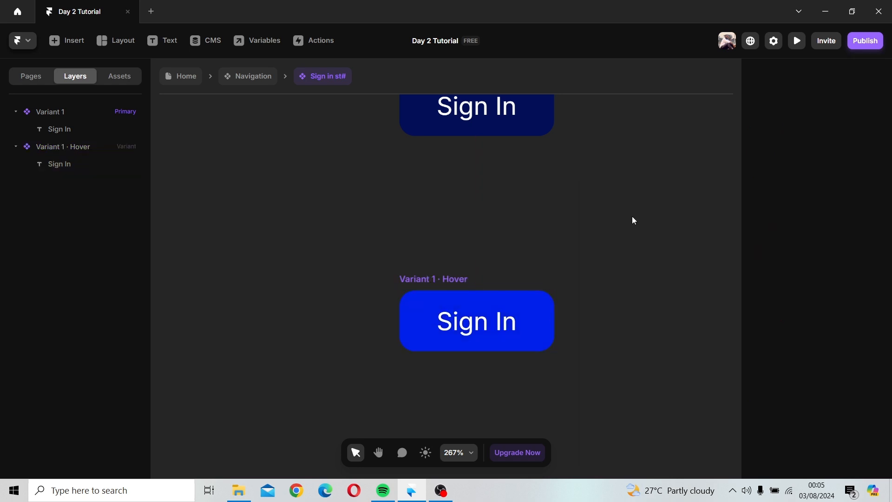
pyautogui.scroll(-2, 634, 223)
pyautogui.scroll(-1, 634, 223)
pyautogui.press('h')
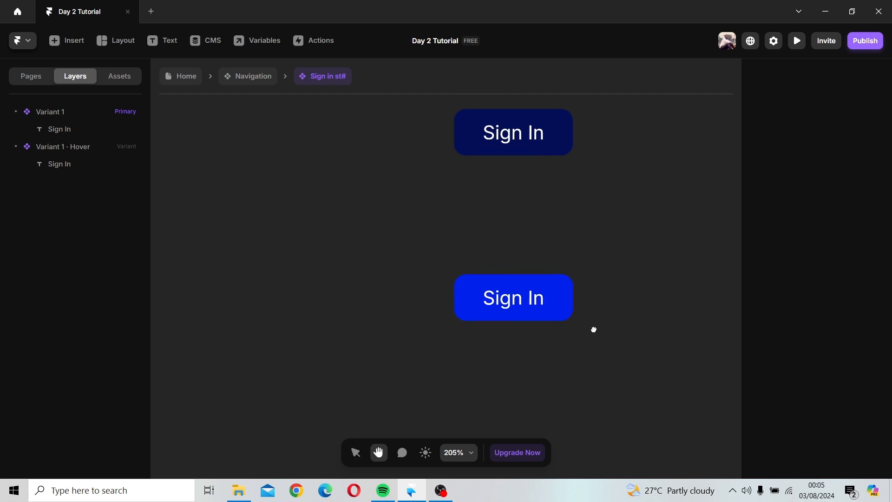
pyautogui.moveTo(567, 299); pyautogui.dragTo(562, 225)
pyautogui.press('v')
pyautogui.click(491, 186)
pyautogui.moveTo(491, 186); pyautogui.dragTo(483, 293)
pyautogui.press('Delete')
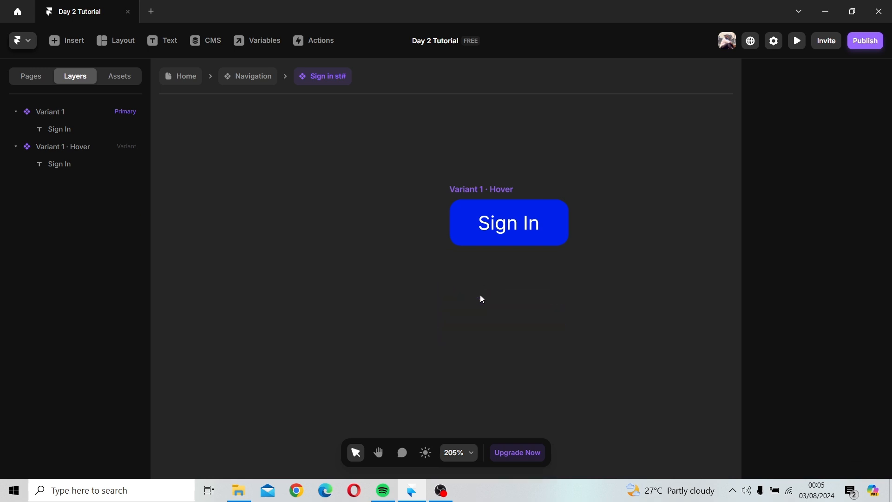
pyautogui.scroll(-1, 624, 229)
pyautogui.scroll(-3, 624, 229)
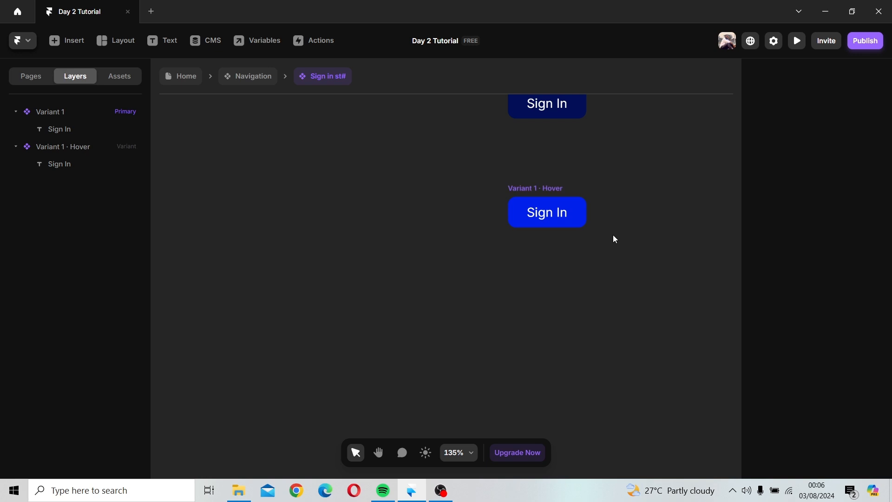
# Step: Add a Pressed variant below the Hover variant and set its fill to #7686F5
pyautogui.moveTo(619, 173); pyautogui.dragTo(542, 179)
pyautogui.click(481, 199)
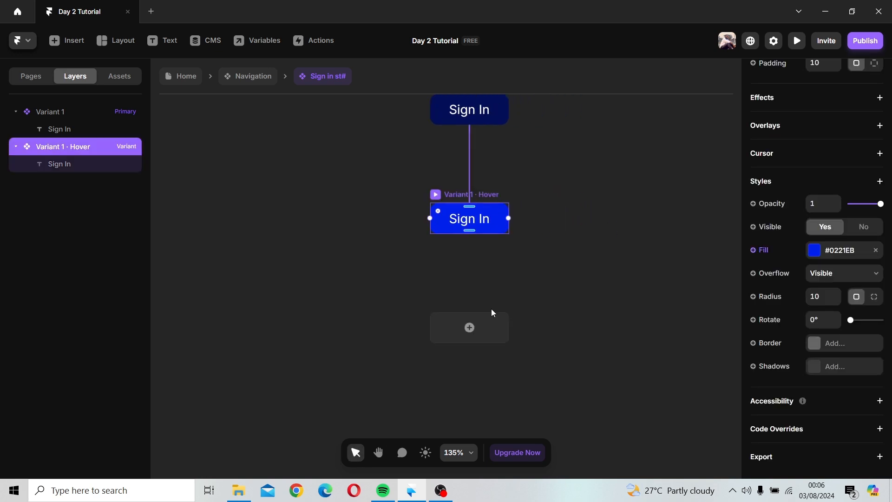
pyautogui.click(489, 357)
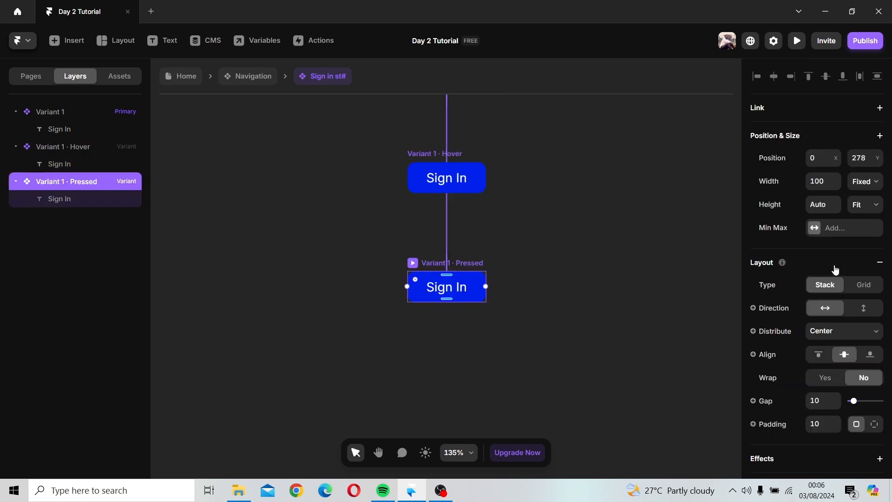
pyautogui.scroll(-5, 777, 359)
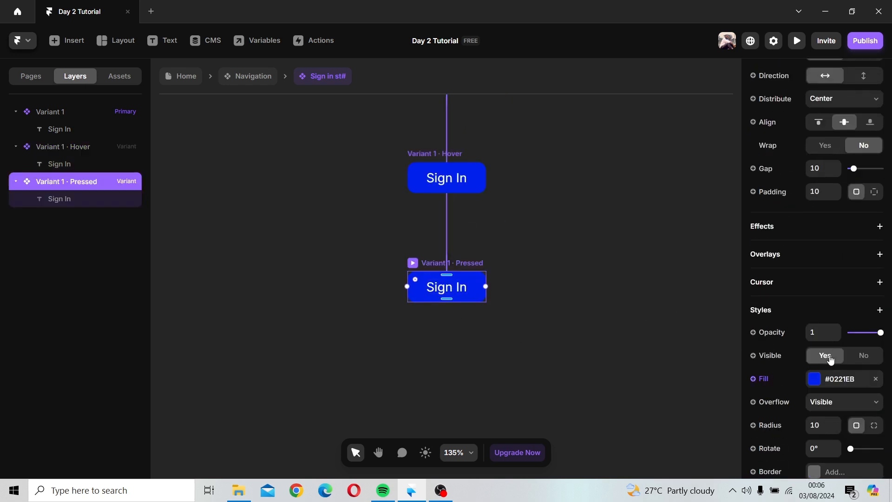
pyautogui.click(817, 379)
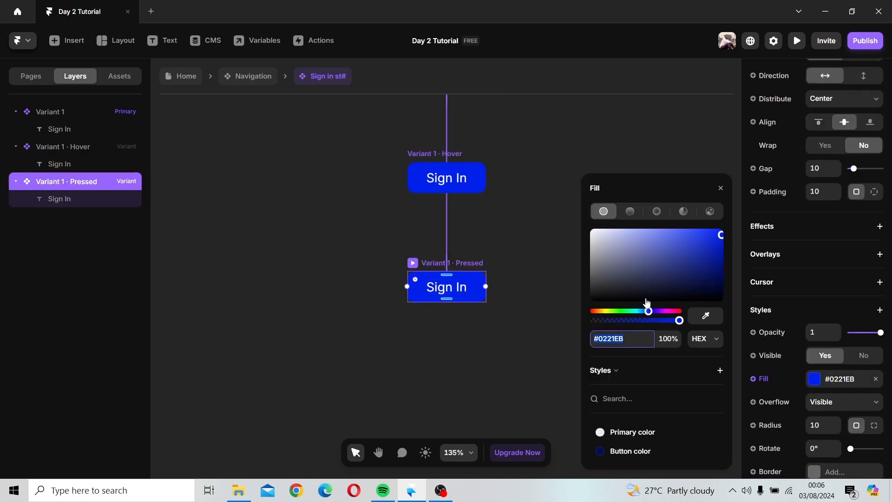
pyautogui.click(660, 232)
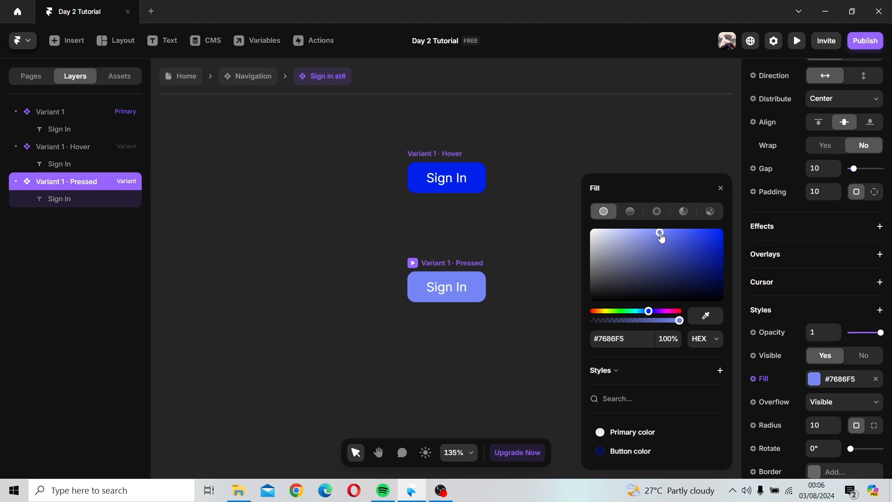
pyautogui.click(446, 290)
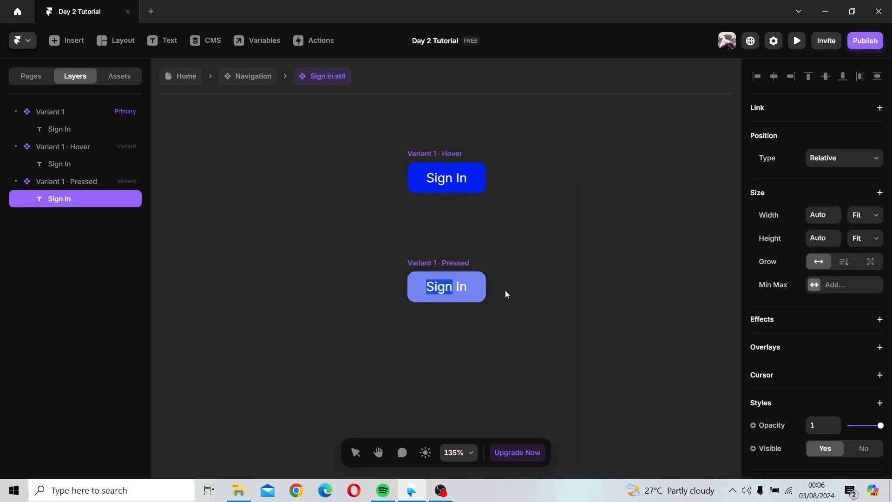
pyautogui.click(522, 294)
# Step: Return to the Navigation component, preview the Desktop bar and press the Sign In and Sign Up buttons to test them
pyautogui.scroll(-5, 571, 301)
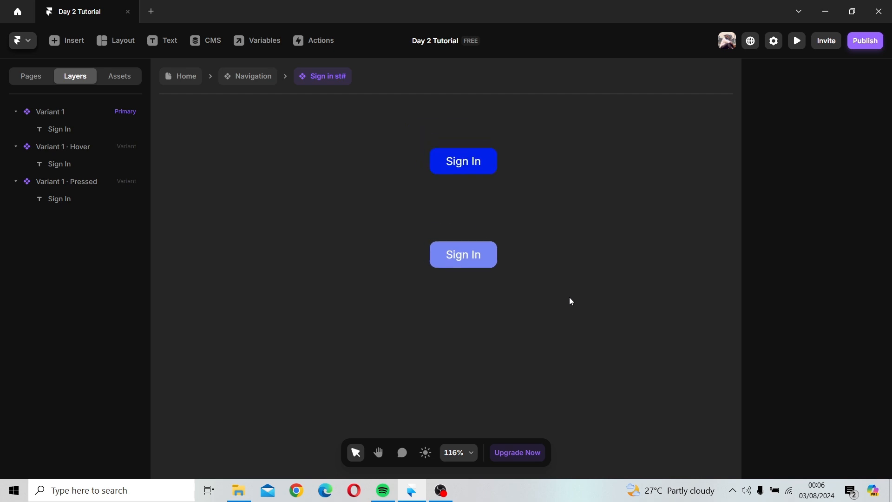
pyautogui.moveTo(575, 259); pyautogui.dragTo(553, 329)
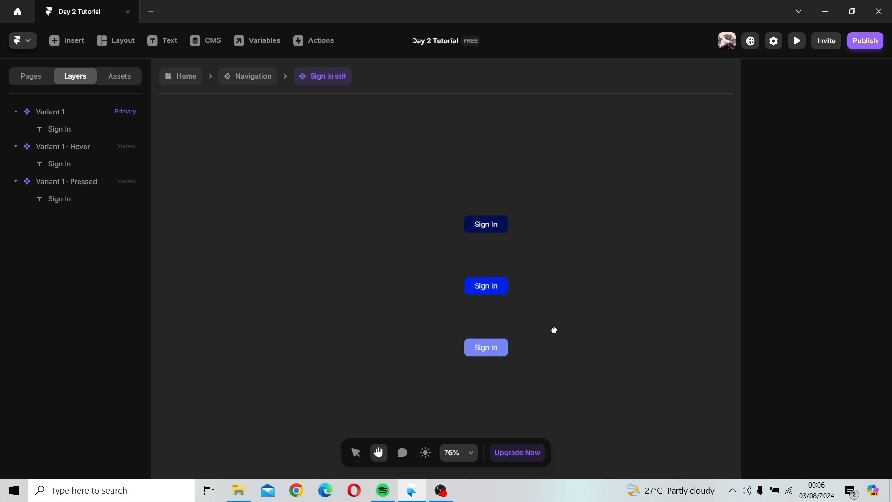
pyautogui.click(241, 76)
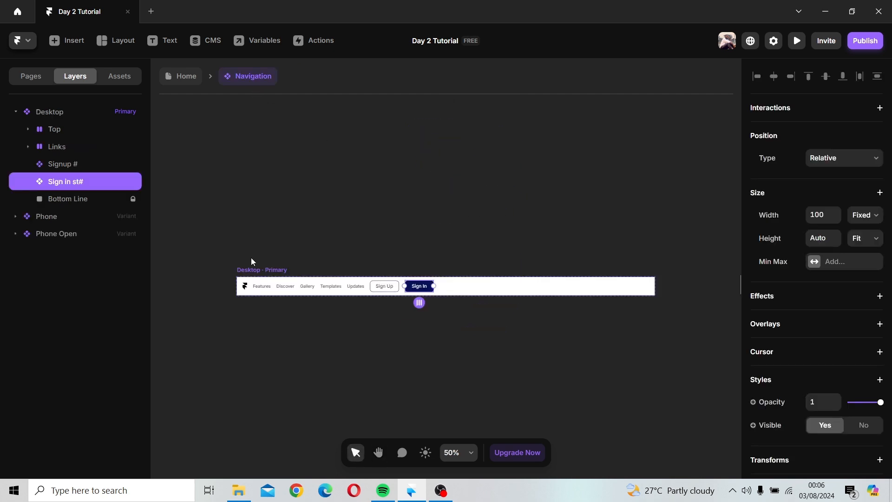
pyautogui.click(250, 269)
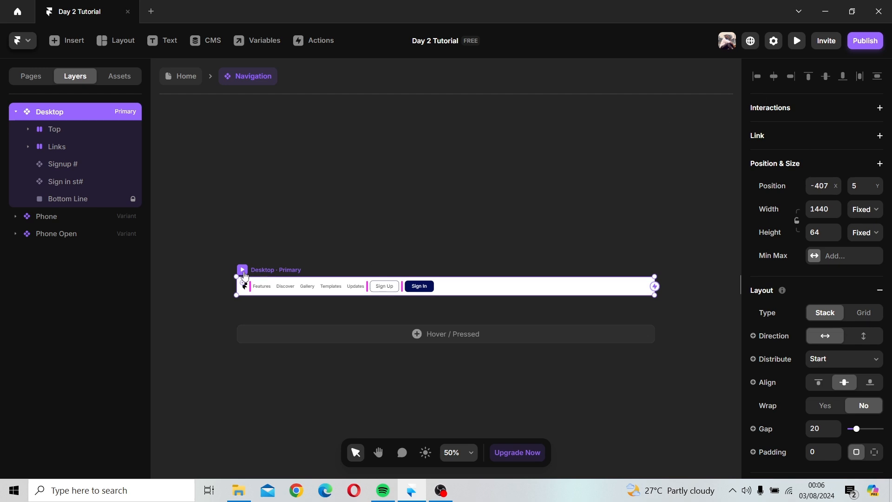
pyautogui.click(243, 271)
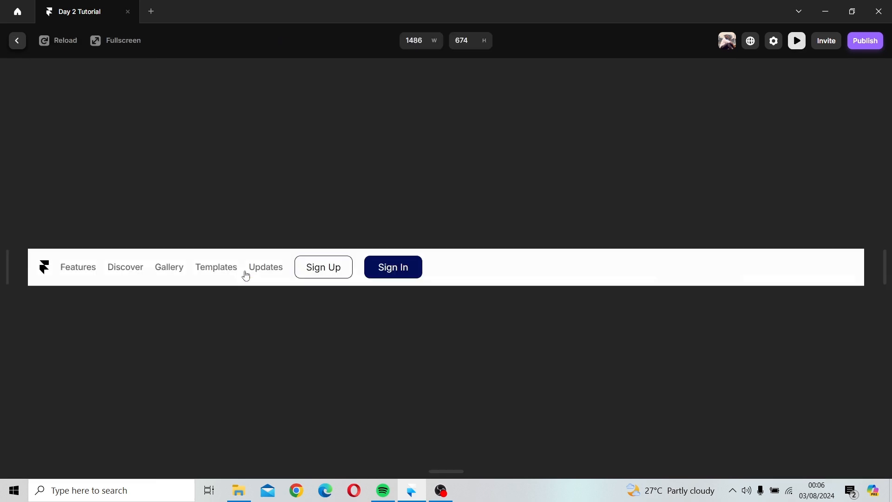
pyautogui.click(417, 270)
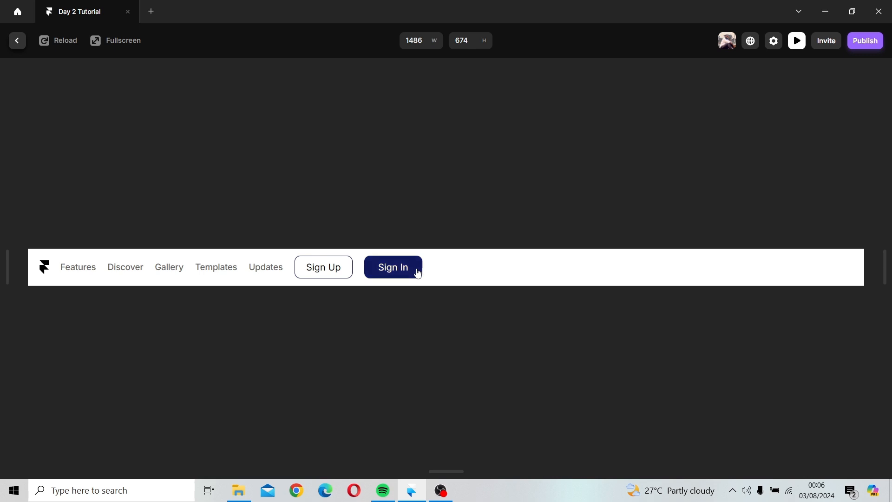
pyautogui.click(417, 269)
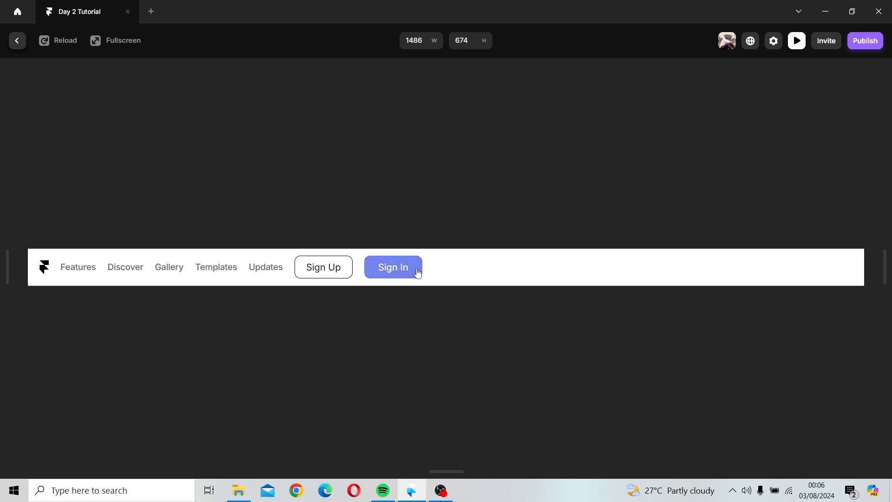
pyautogui.click(417, 269)
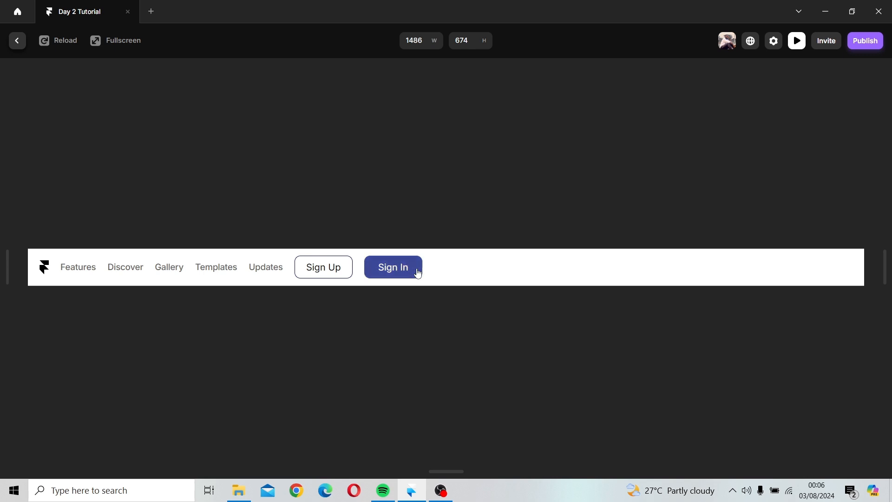
pyautogui.click(327, 276)
pyautogui.click(328, 276)
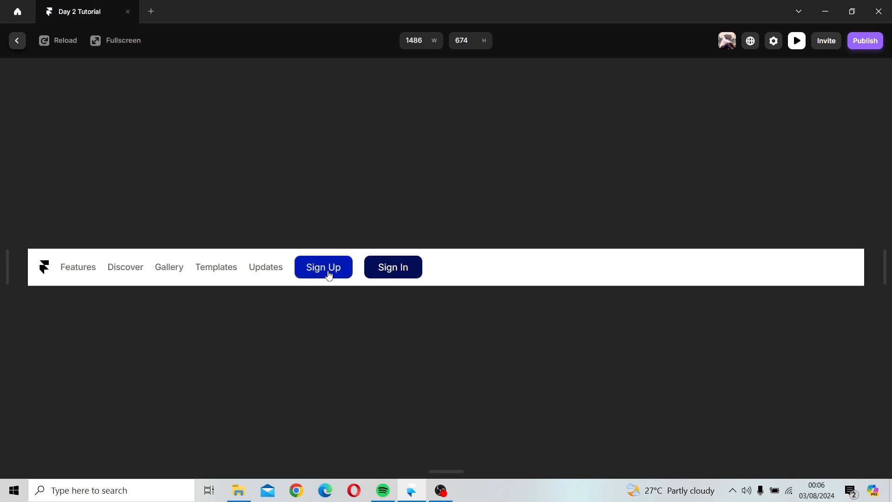
pyautogui.click(330, 275)
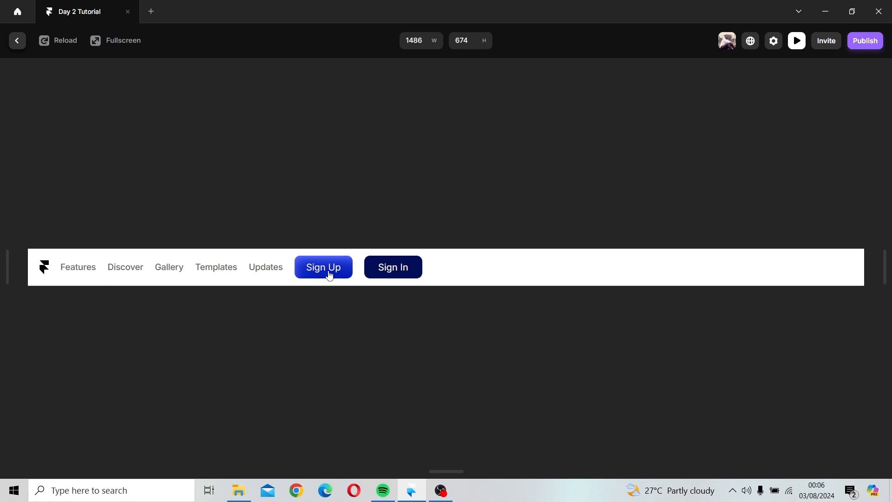
# Step: Press the Sign Up button a few more times in the preview, then close the preview
pyautogui.click(330, 276)
pyautogui.click(329, 275)
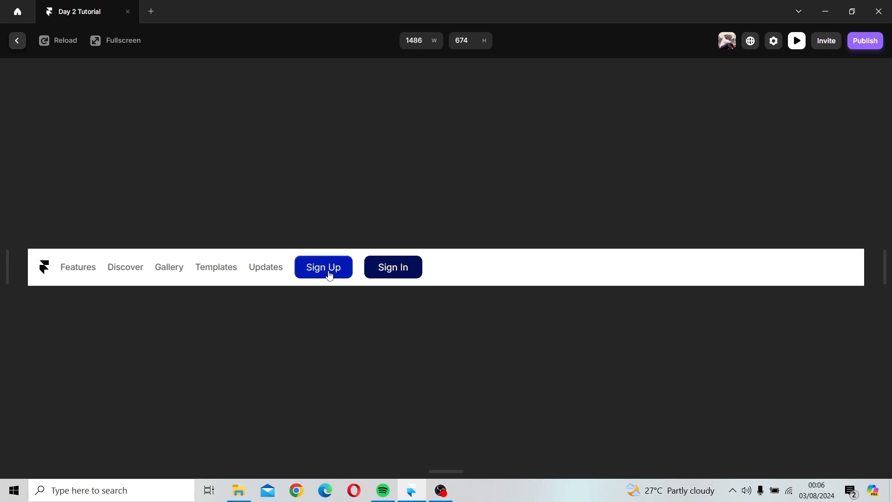
pyautogui.click(330, 275)
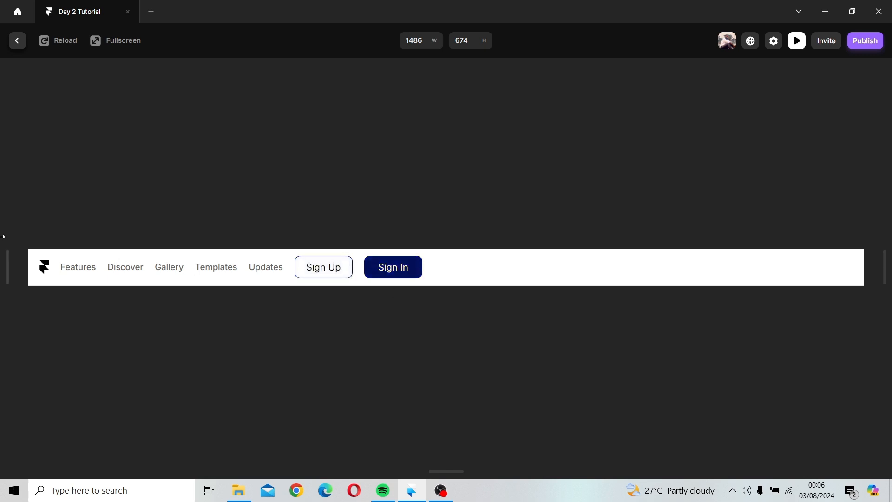
pyautogui.click(17, 40)
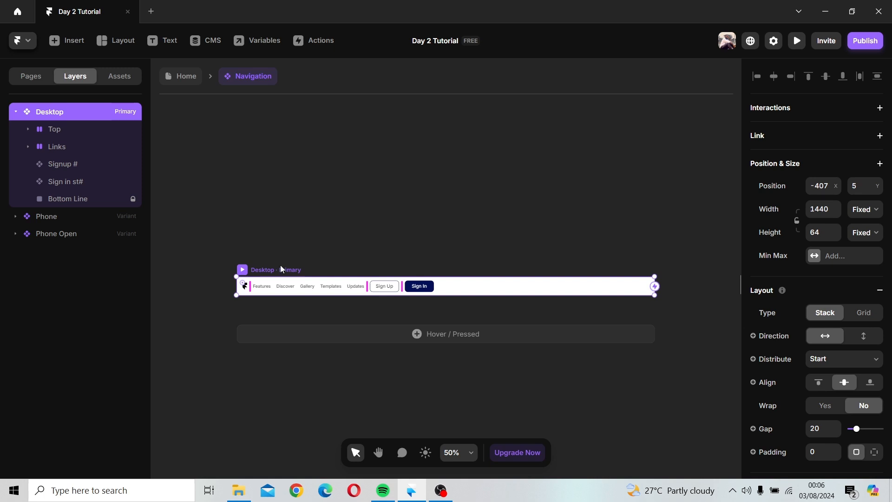
# Step: Wrap the Signup and Sign in button instances together in a new horizontal stack
pyautogui.click(27, 147)
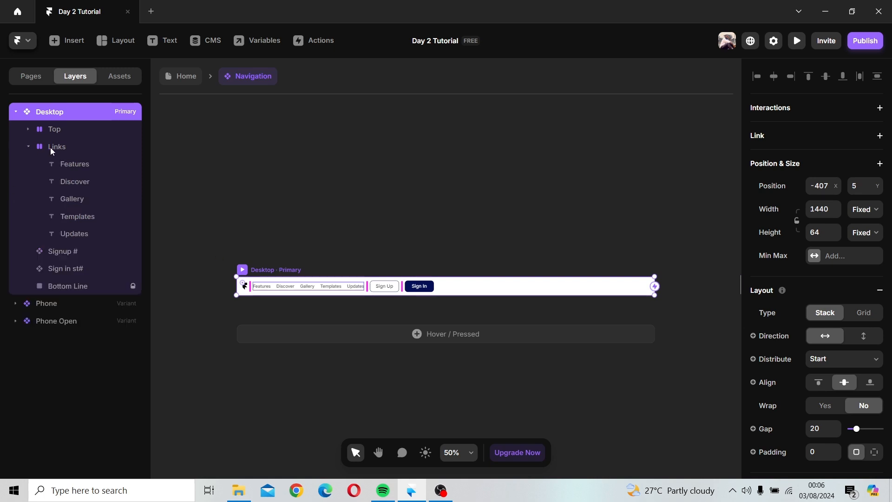
pyautogui.click(28, 147)
pyautogui.click(68, 168)
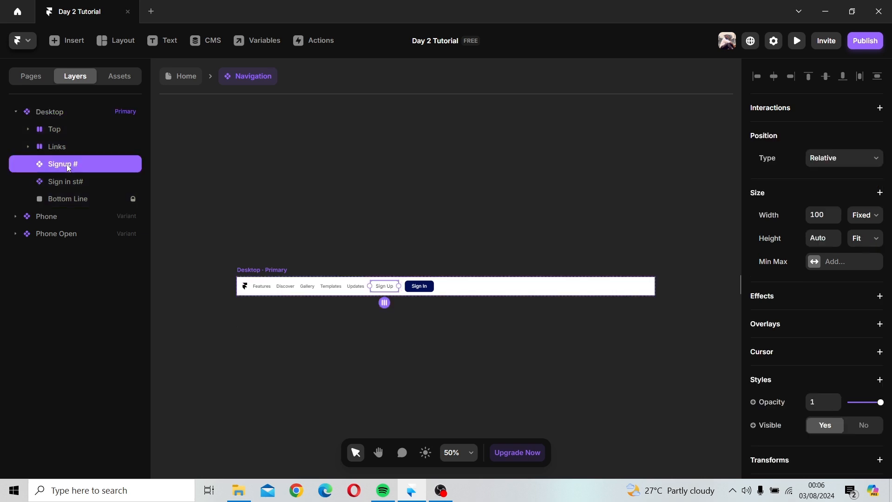
pyautogui.keyDown('shift'); pyautogui.click(68, 178); pyautogui.keyUp('shift')
pyautogui.rightClick(66, 174)
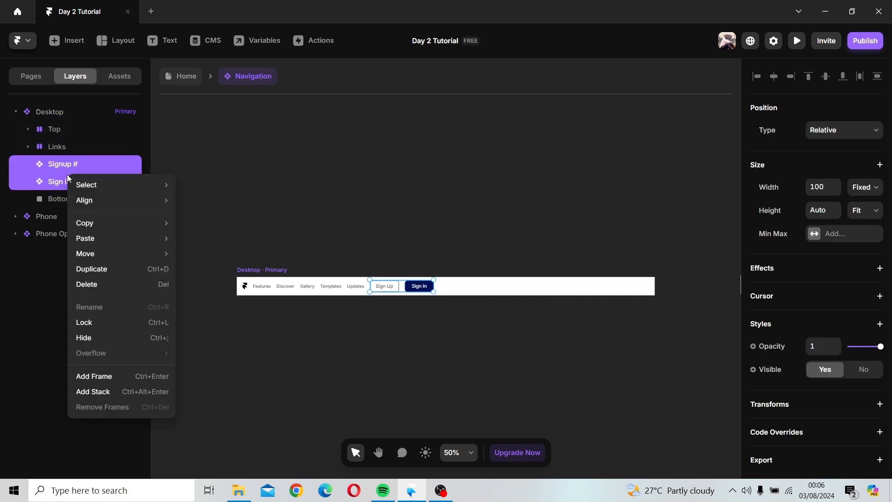
pyautogui.click(93, 391)
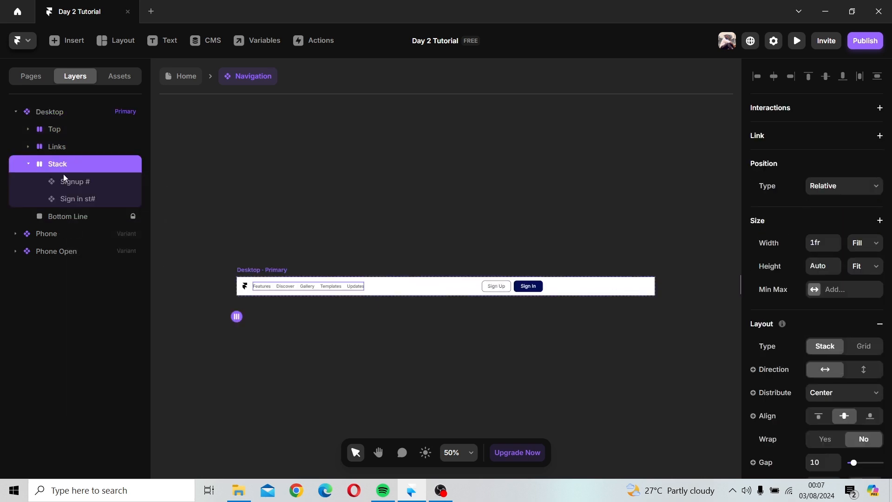
# Step: Rename the new stack layer to Sign#
pyautogui.doubleClick(58, 164)
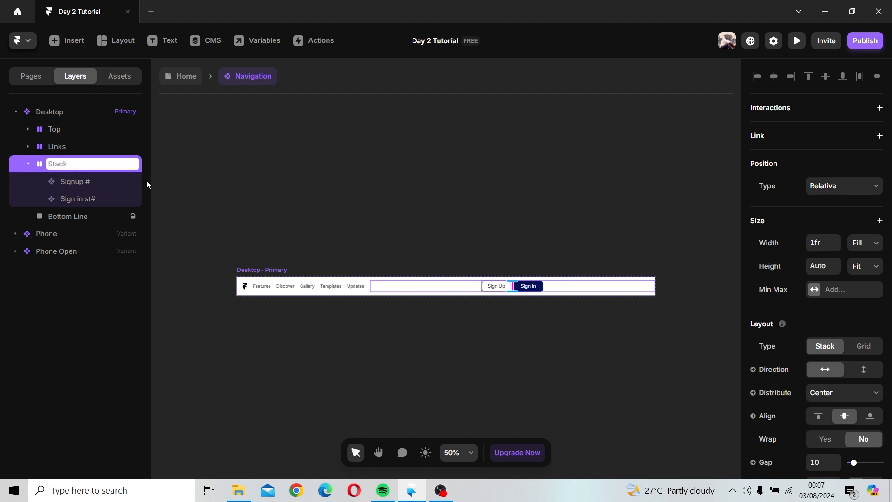
pyautogui.write('Sign#')
pyautogui.press('Return')
# Step: Switch the Sign# stack's width from Fill to Fixed, about 209 px wide
pyautogui.scroll(-3, 797, 325)
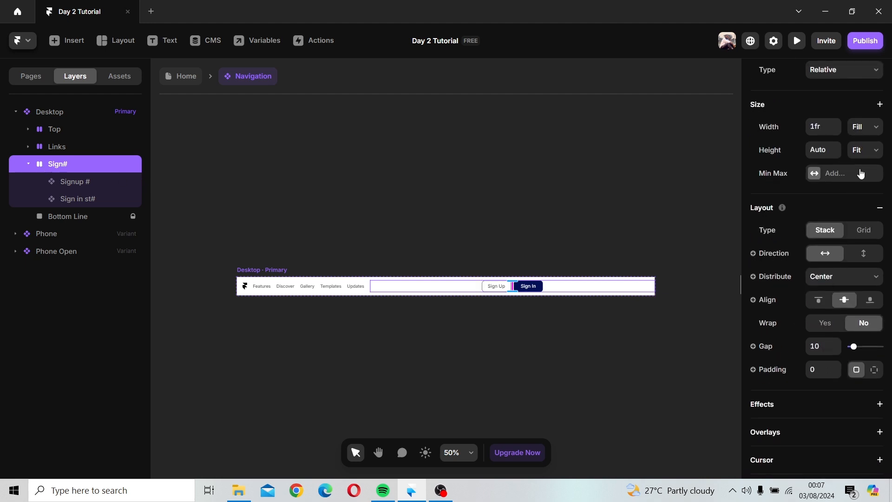
pyautogui.click(860, 127)
pyautogui.click(861, 139)
pyautogui.moveTo(369, 285); pyautogui.dragTo(594, 293)
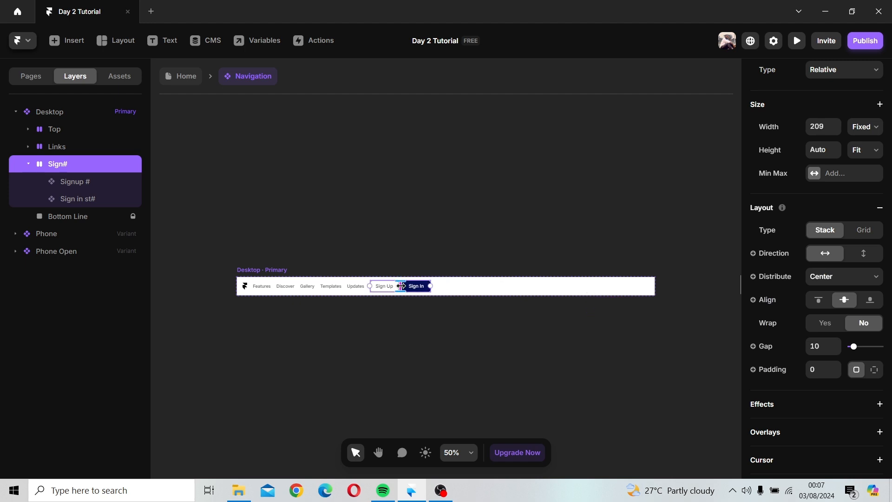
# Step: Increase the Sign# stack's gap to 18 and widen the stack to about 226 px
pyautogui.scroll(5, 401, 286)
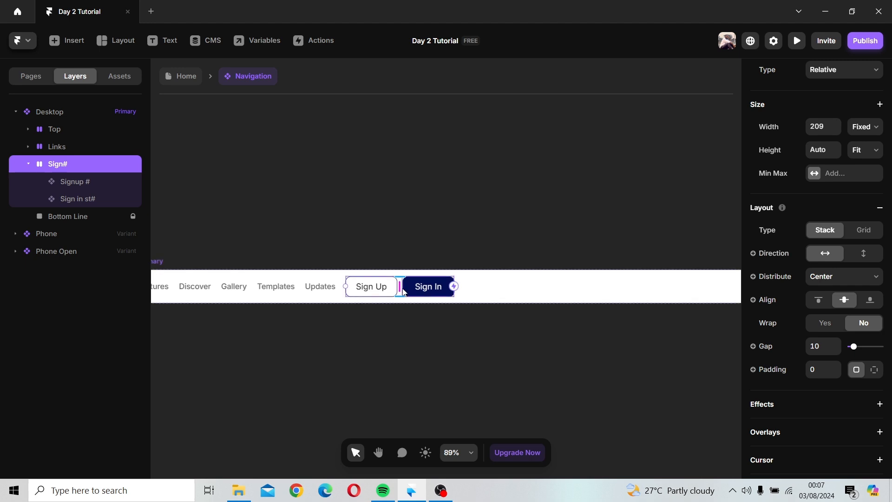
pyautogui.moveTo(400, 305); pyautogui.dragTo(414, 303)
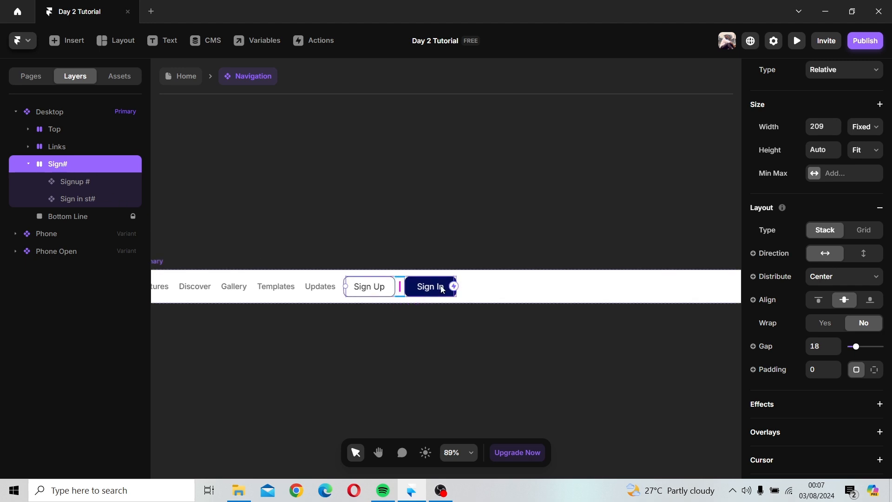
pyautogui.moveTo(345, 286); pyautogui.dragTo(337, 287)
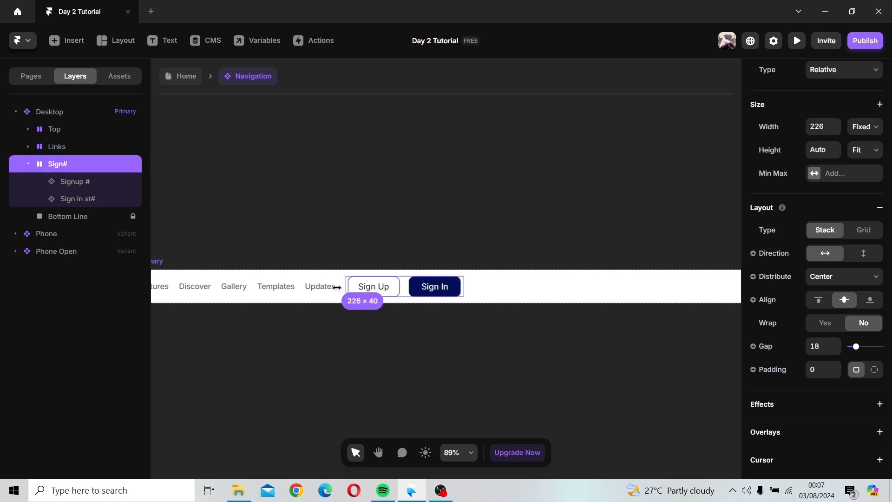
# Step: Change the Features link text in the navigation bar to Home
pyautogui.click(497, 282)
pyautogui.scroll(-5, 503, 289)
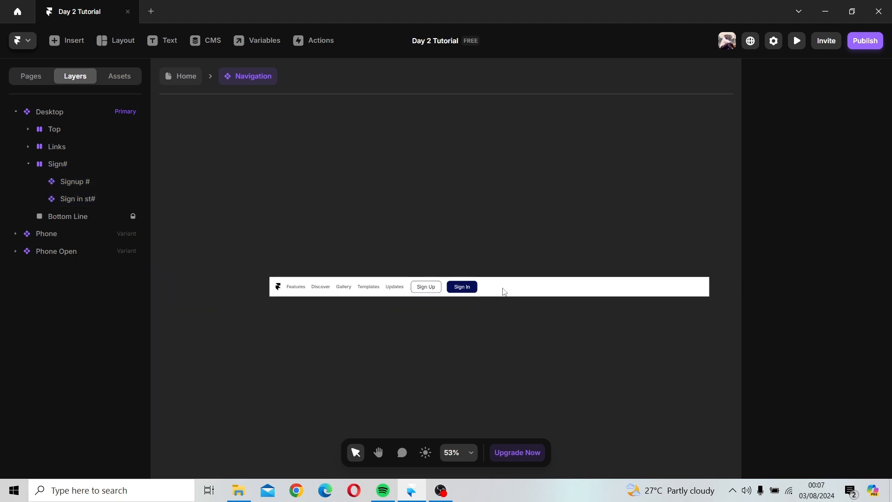
pyautogui.click(301, 271)
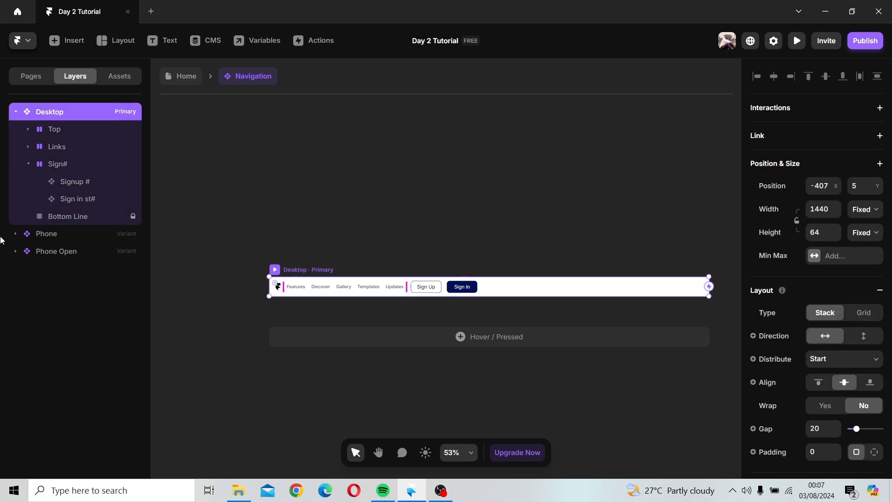
pyautogui.click(28, 164)
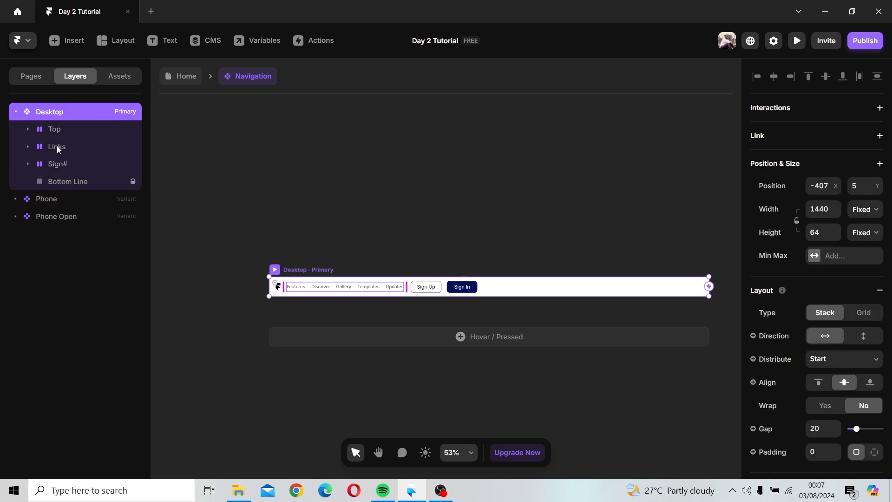
pyautogui.click(57, 146)
pyautogui.click(73, 168)
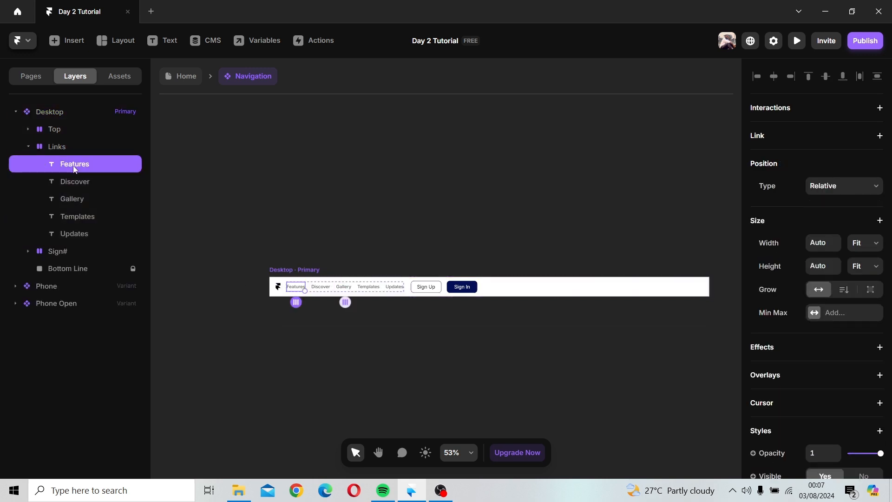
pyautogui.doubleClick(296, 288)
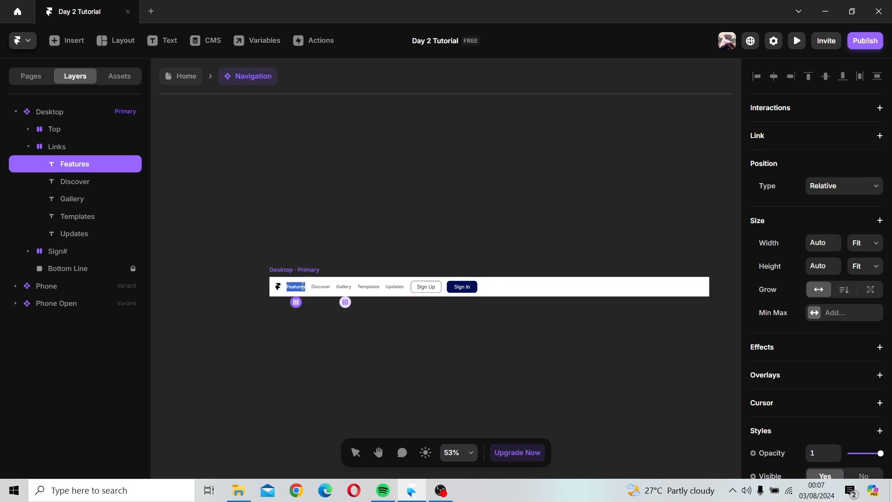
pyautogui.write('Home')
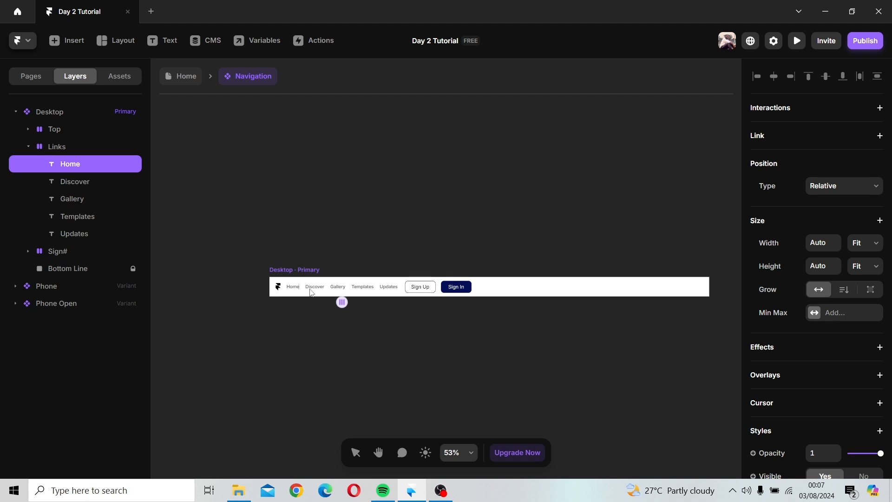
# Step: Change the Discover link text to Rent
pyautogui.scroll(10, 311, 291)
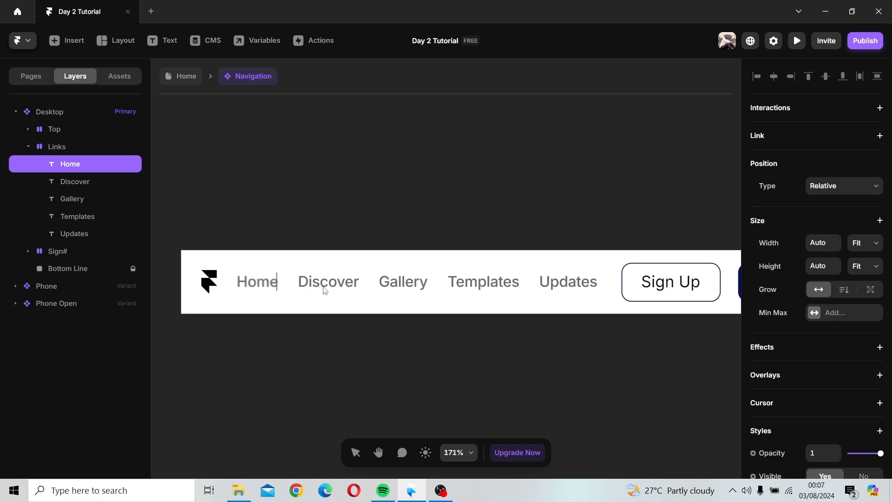
pyautogui.press('space')
pyautogui.moveTo(353, 286); pyautogui.dragTo(297, 284)
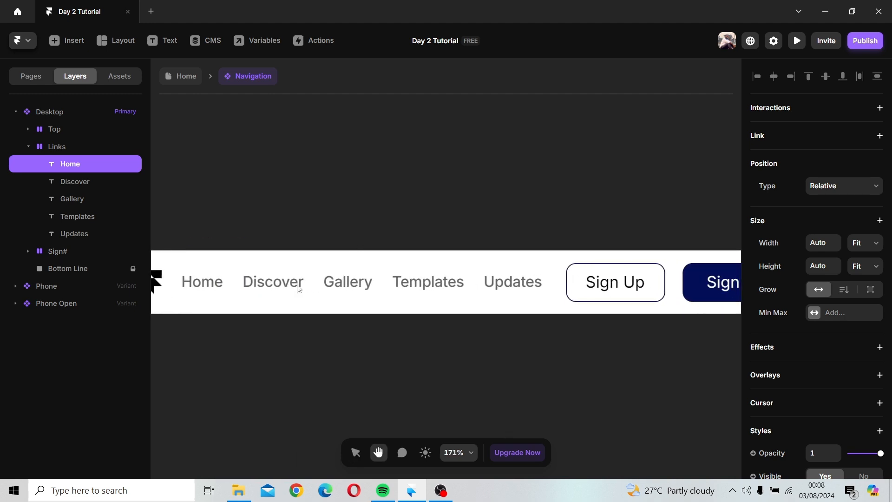
pyautogui.click(286, 282)
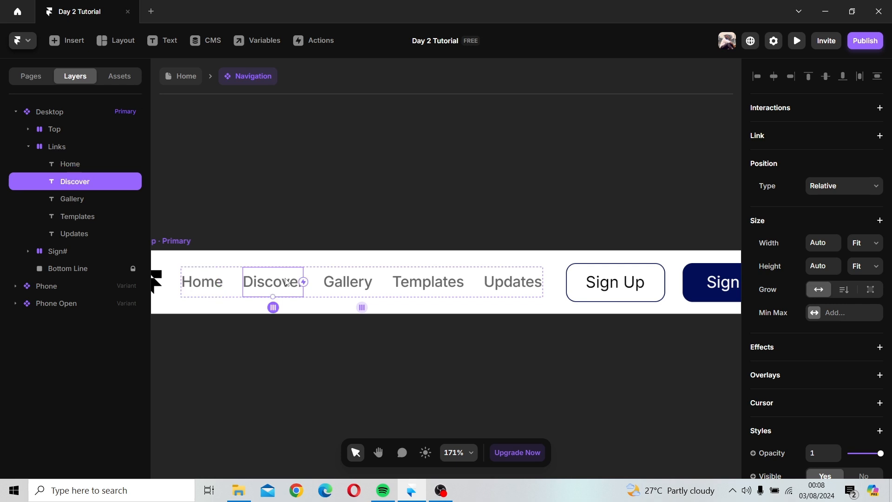
pyautogui.doubleClick(287, 281)
pyautogui.write('Rent')
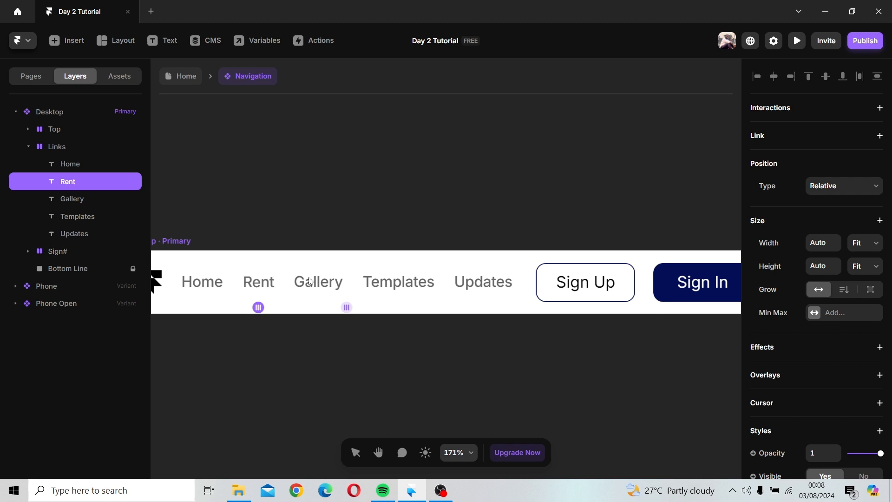
pyautogui.press('Escape')
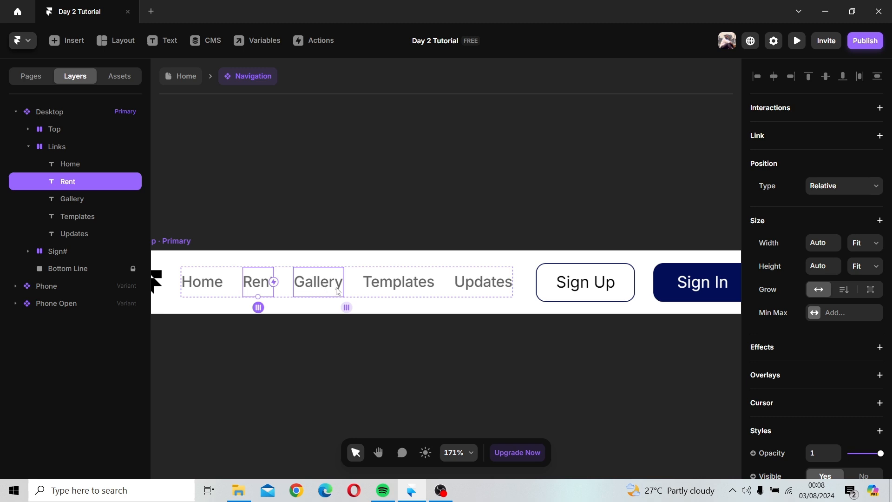
# Step: Change the Templates link text to Ride and the Updates link text to Services
pyautogui.doubleClick(414, 281)
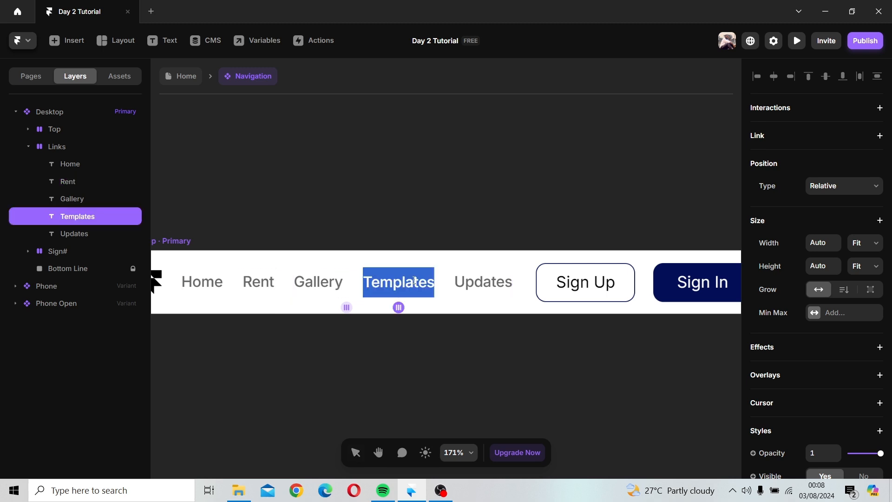
pyautogui.write('Ride')
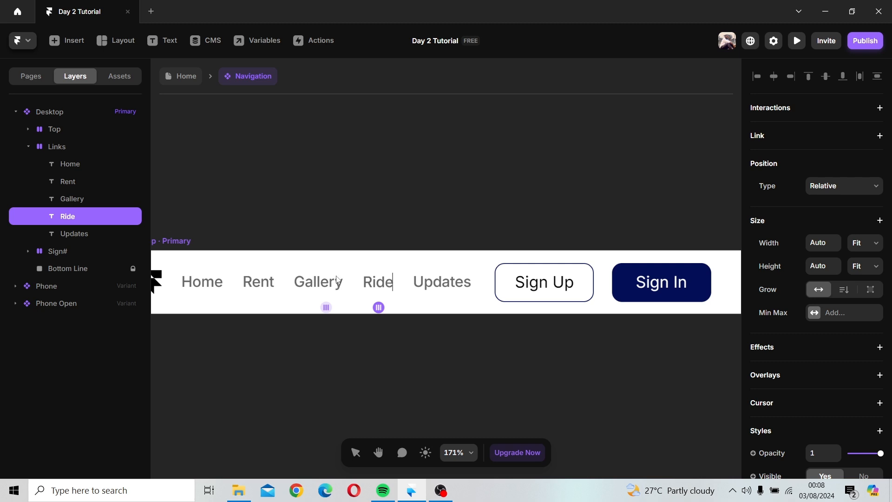
pyautogui.click(427, 286)
pyautogui.doubleClick(428, 285)
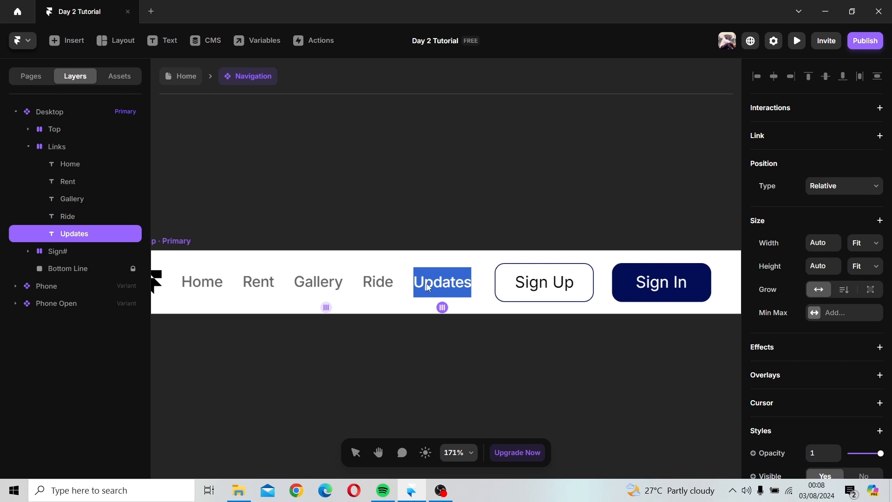
pyautogui.write('Servic')
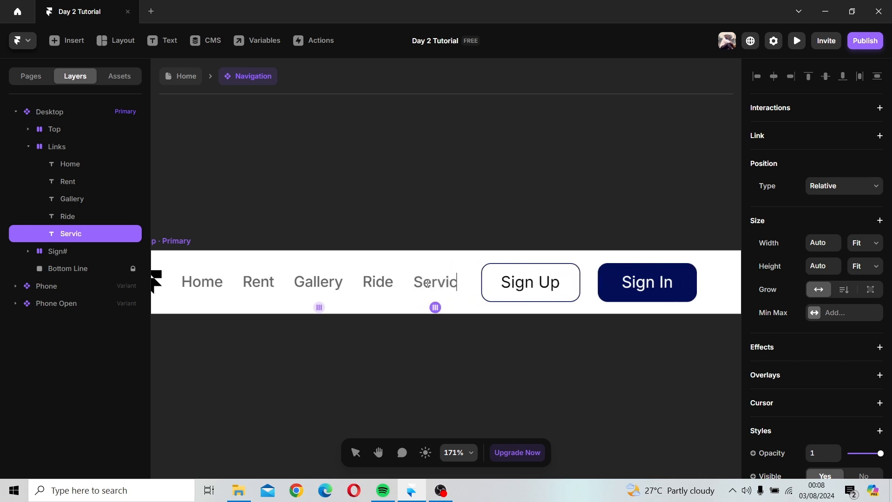
pyautogui.write('es')
pyautogui.click(470, 325)
# Step: Add a text layer reading Relktacs on the canvas above the navigation bar
pyautogui.scroll(-1, 470, 325)
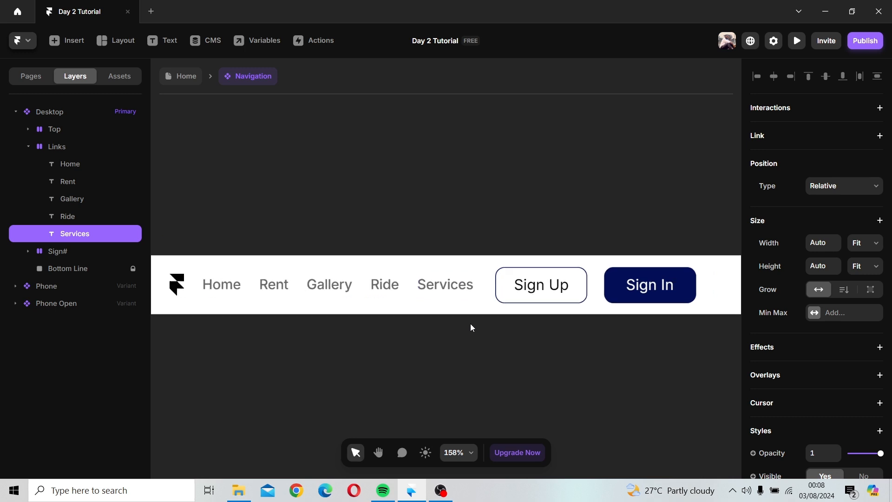
pyautogui.scroll(-2, 471, 324)
pyautogui.click(240, 253)
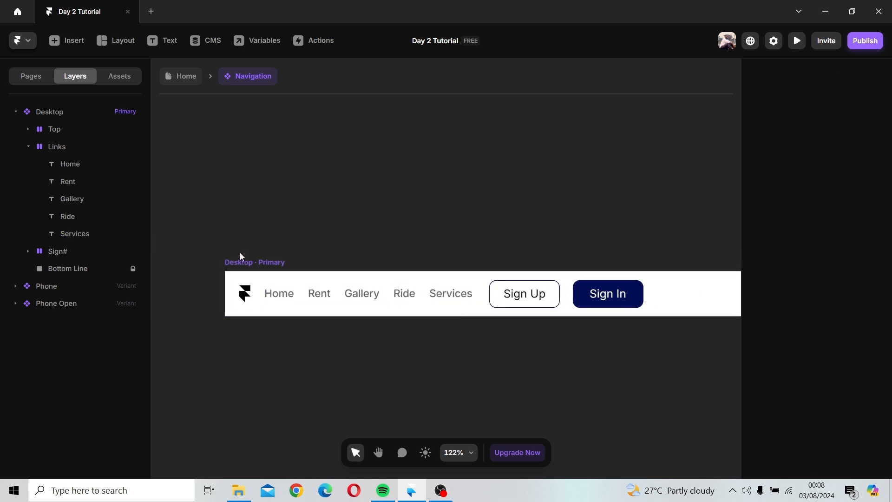
pyautogui.click(55, 152)
pyautogui.click(28, 148)
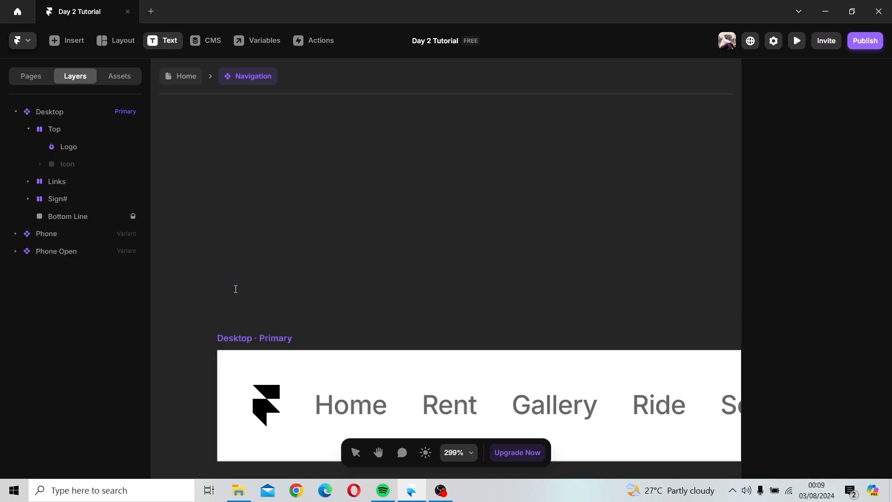
pyautogui.click(240, 299)
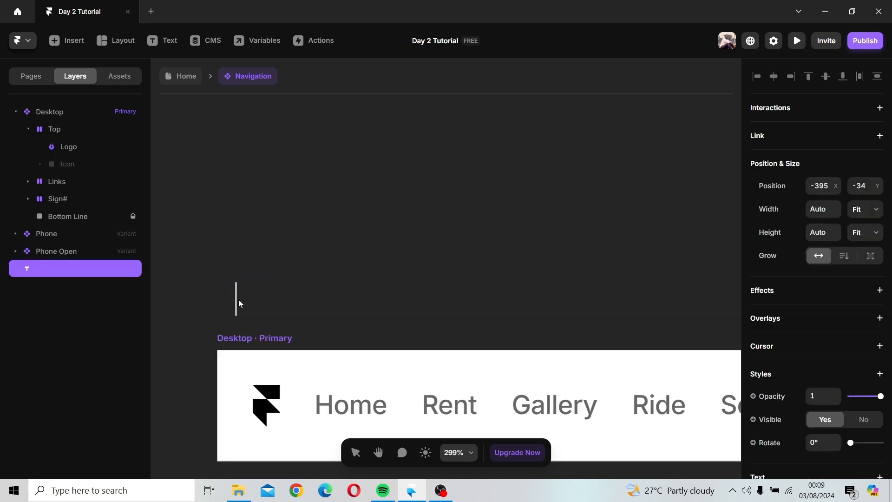
pyautogui.write('Relk')
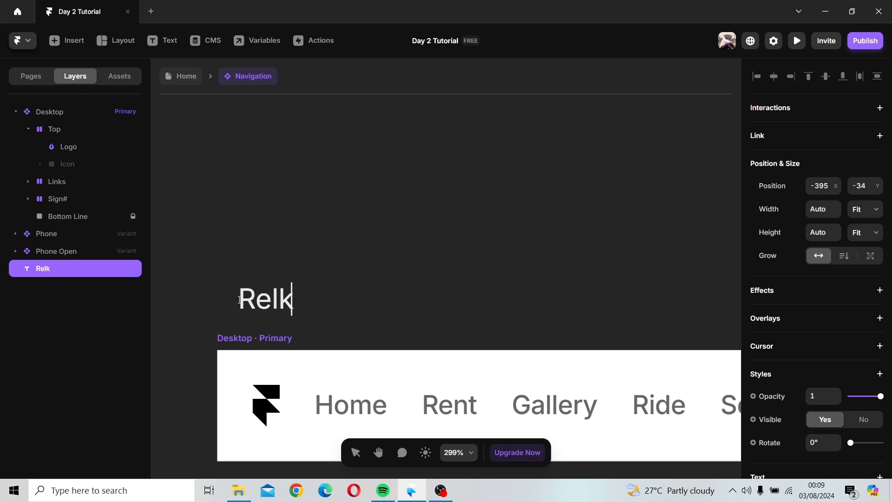
pyautogui.write('tacs')
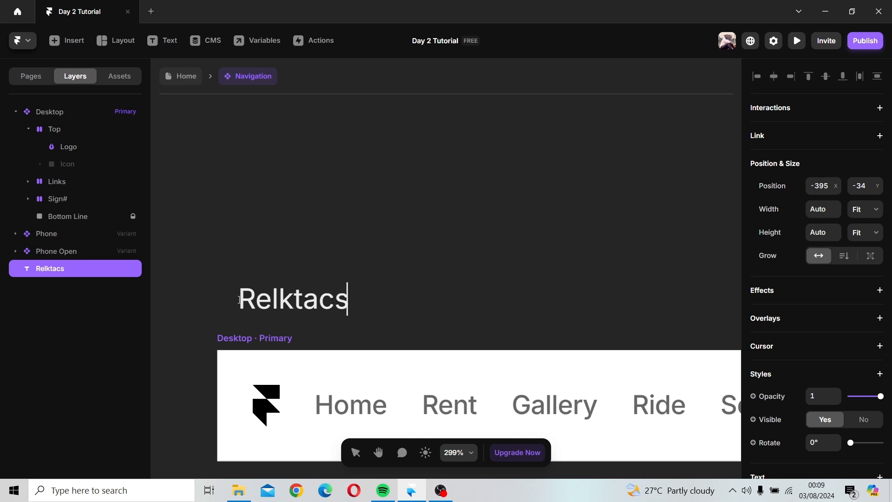
# Step: Finish editing the text and move the Relktacs text below the navigation bar
pyautogui.hotkey('ctrl', 'a')
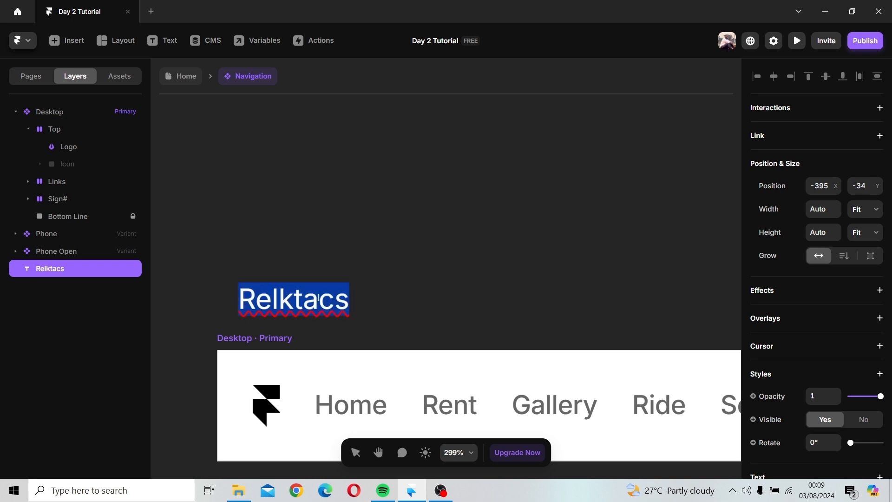
pyautogui.press('Escape')
pyautogui.click(408, 279)
pyautogui.press('Escape')
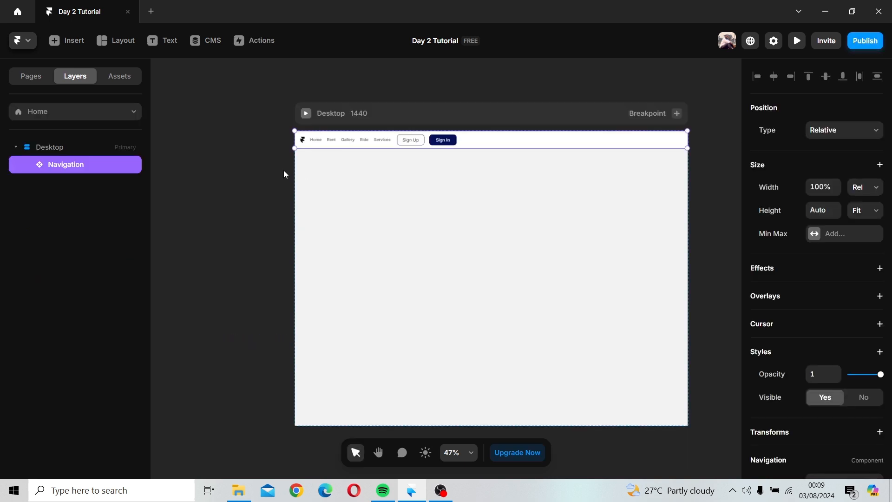
pyautogui.doubleClick(375, 134)
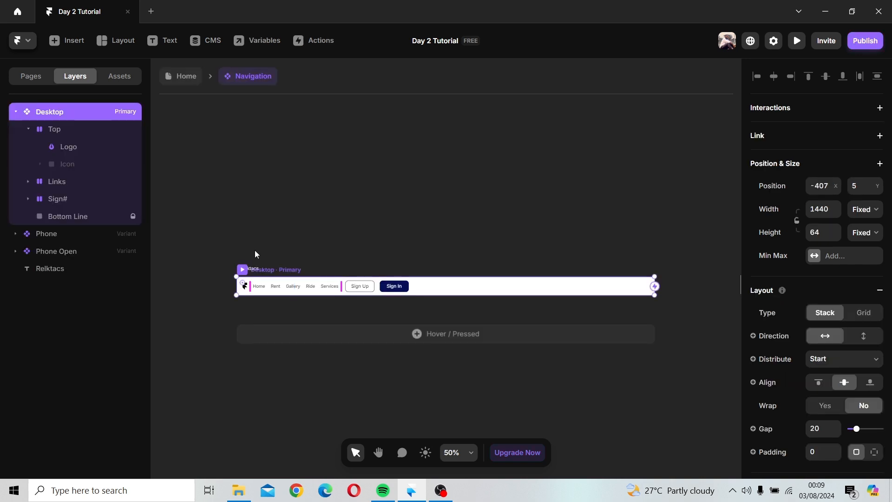
pyautogui.scroll(5, 255, 251)
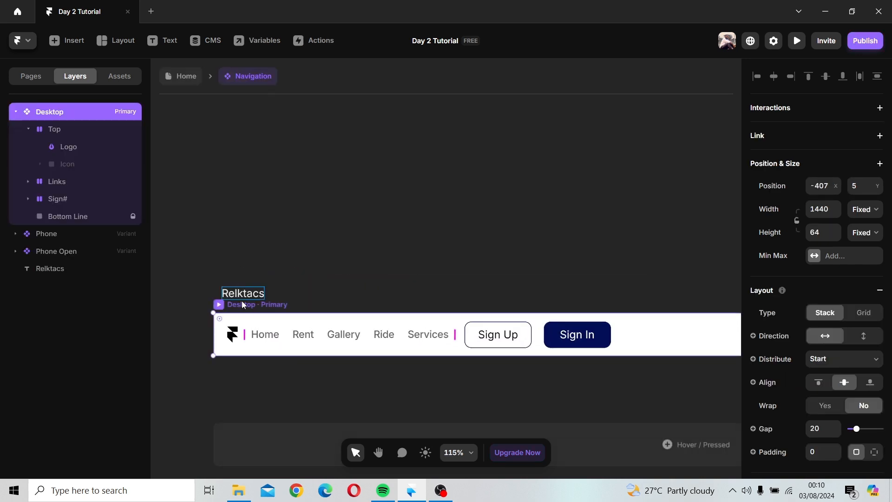
pyautogui.moveTo(241, 294); pyautogui.dragTo(240, 394)
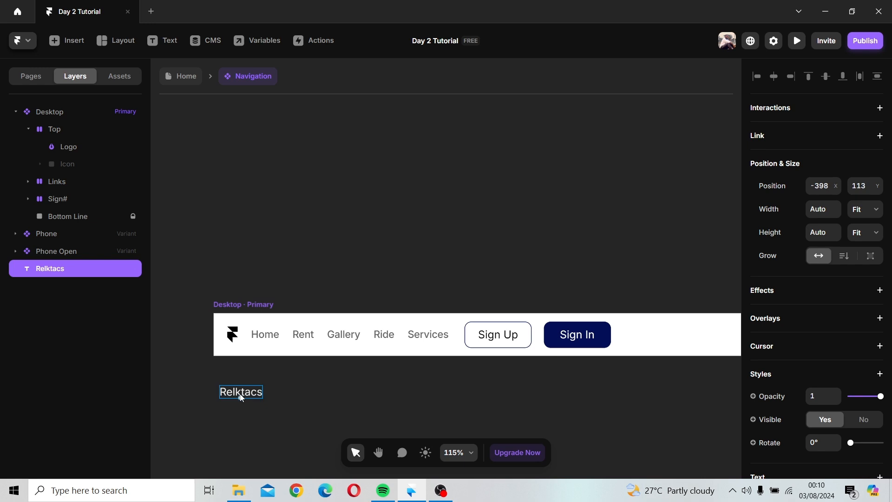
# Step: Try wrapping the Relktacs text in a stack, then undo the wrapping
pyautogui.rightClick(241, 396)
pyautogui.click(266, 445)
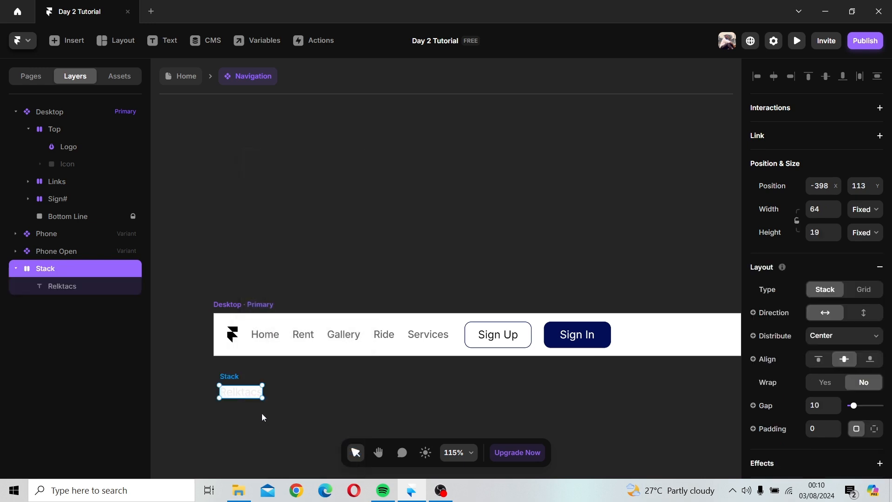
pyautogui.scroll(-5, 818, 363)
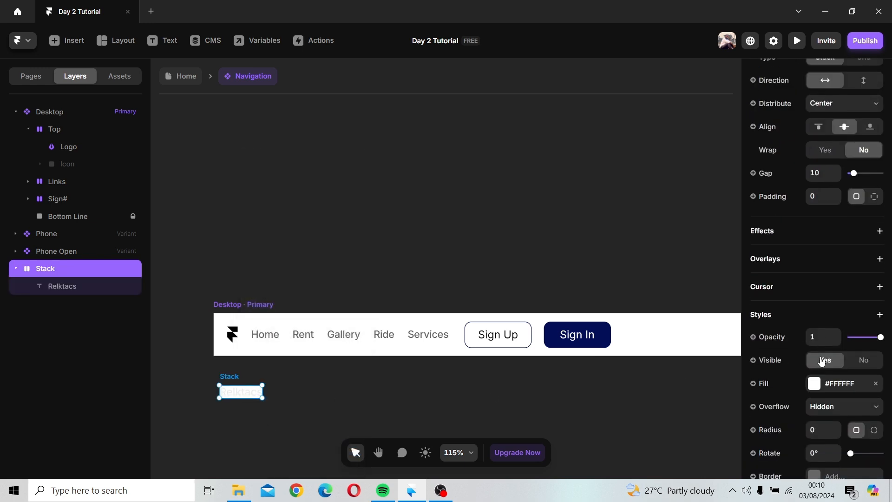
pyautogui.click(815, 383)
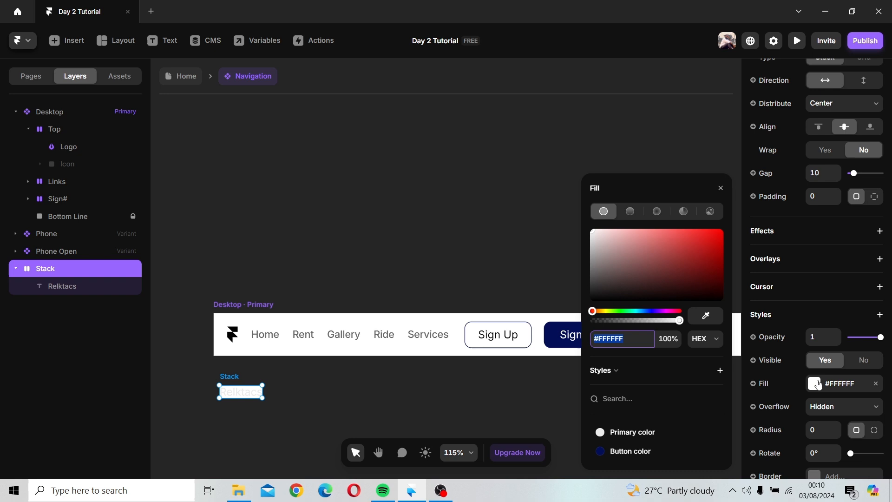
pyautogui.click(724, 187)
pyautogui.click(721, 188)
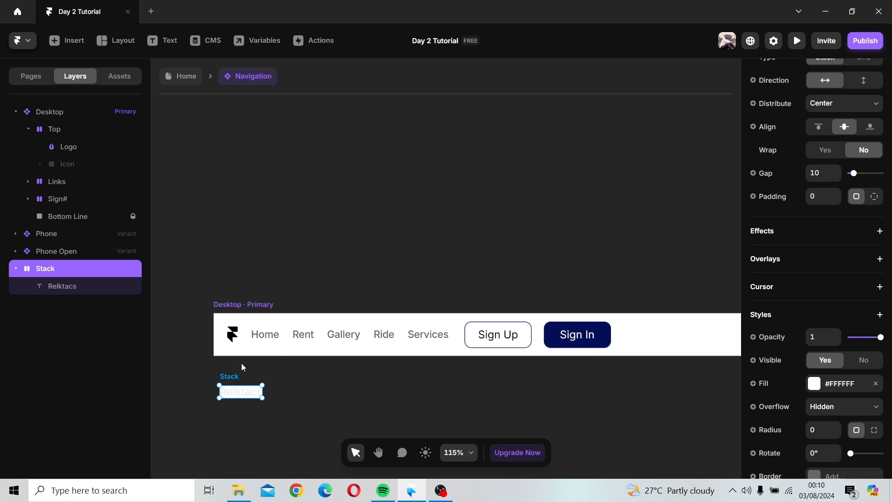
pyautogui.rightClick(219, 374)
pyautogui.click(365, 374)
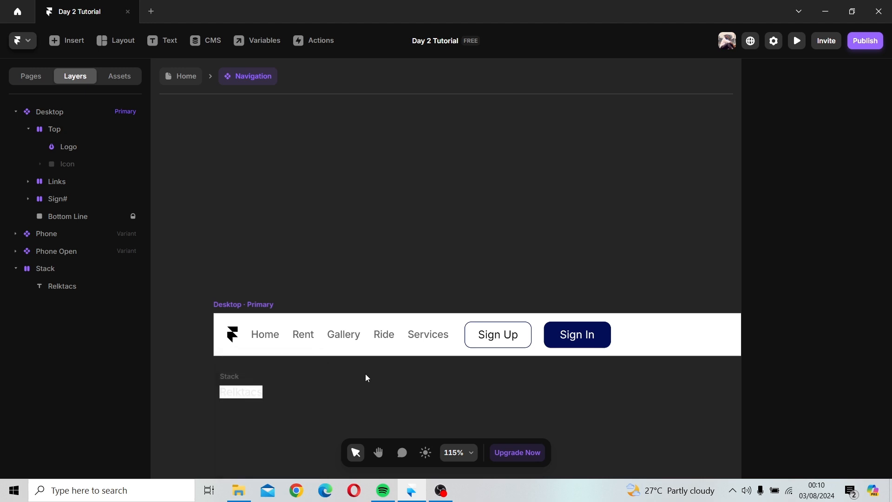
pyautogui.hotkey('ctrl', 'z')
pyautogui.hotkey('ctrl', 'z')
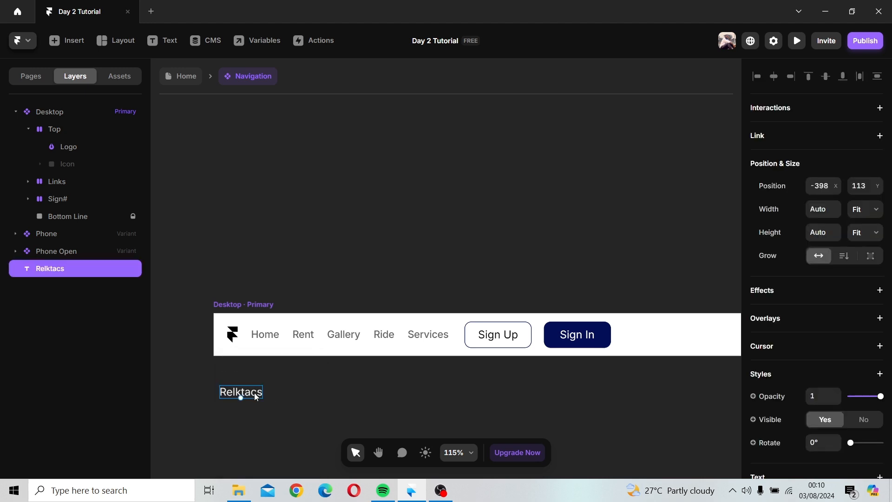
# Step: Set the Relktacs text colour to black #000000
pyautogui.scroll(-6, 789, 394)
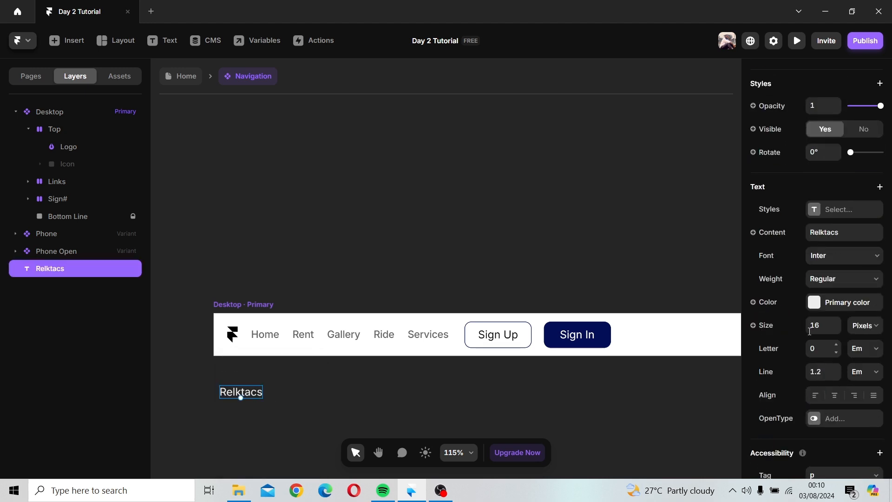
pyautogui.click(812, 307)
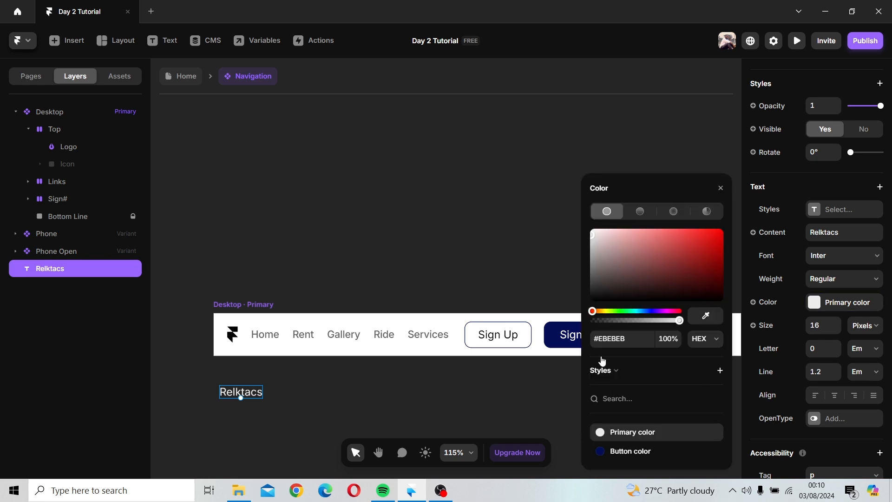
pyautogui.moveTo(603, 299); pyautogui.dragTo(561, 325)
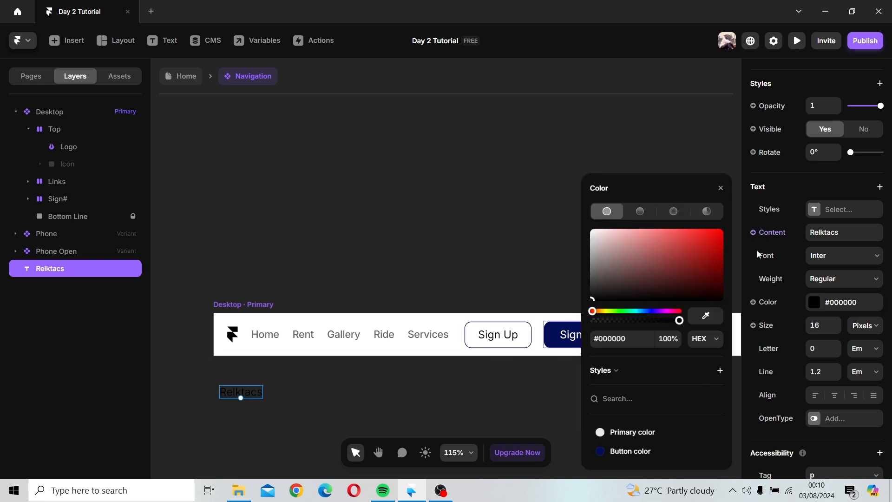
pyautogui.click(720, 189)
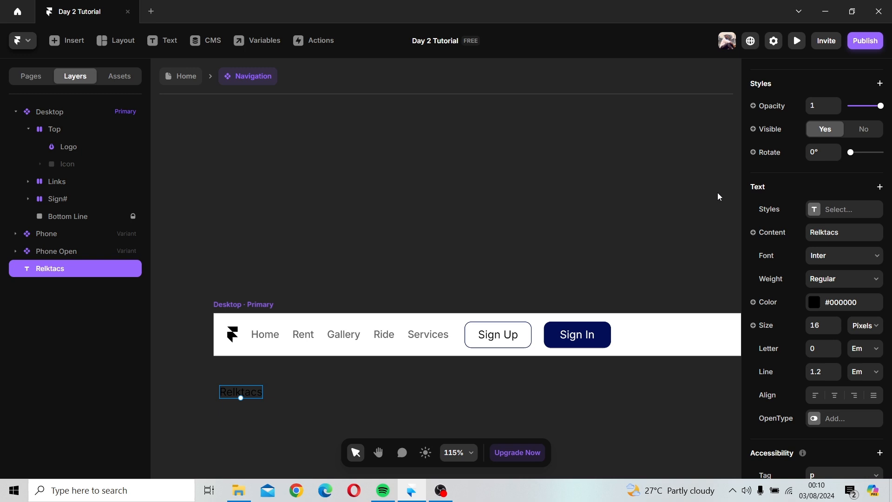
# Step: Change the Relktacs text font to JetBrains Mono
pyautogui.click(830, 262)
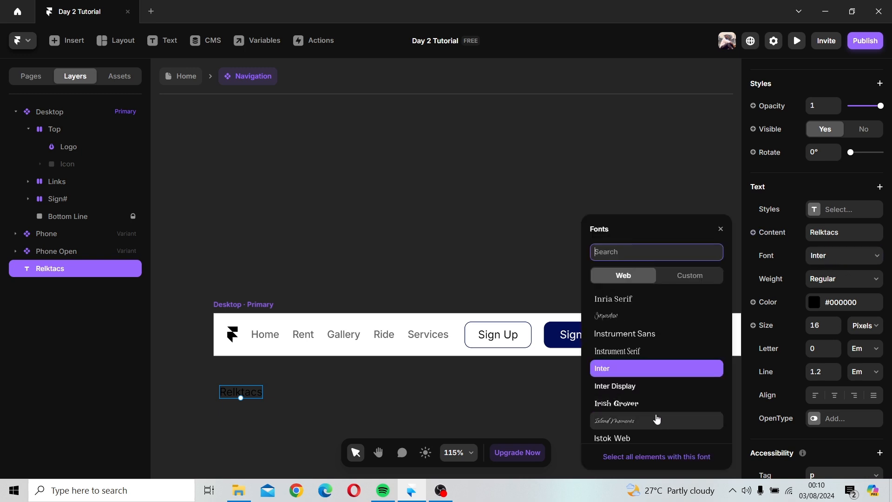
pyautogui.scroll(-5, 657, 415)
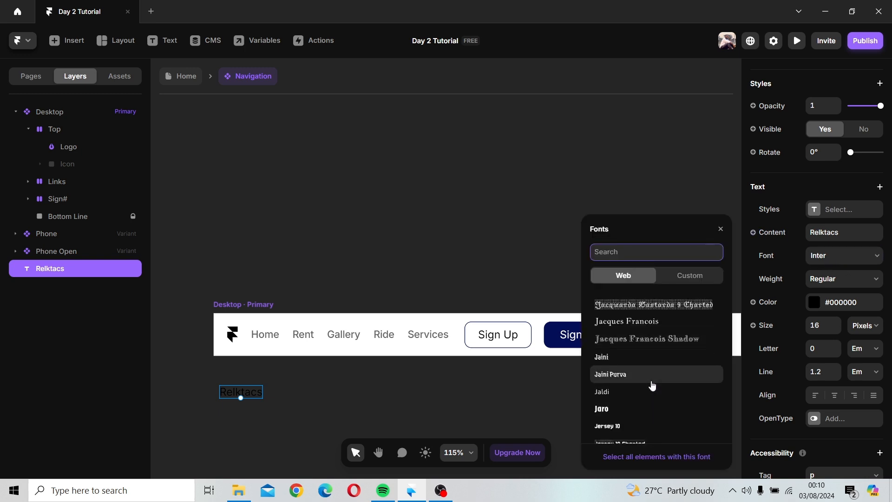
pyautogui.scroll(-4, 653, 384)
pyautogui.scroll(-2, 652, 384)
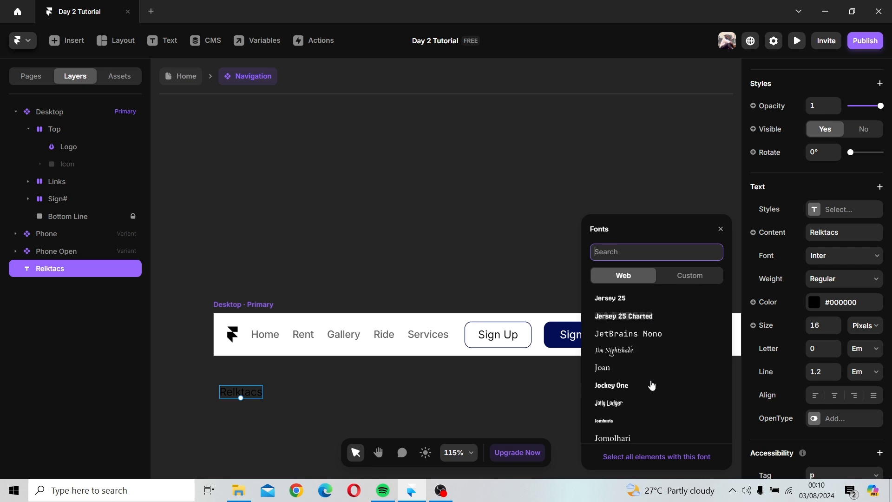
pyautogui.click(643, 338)
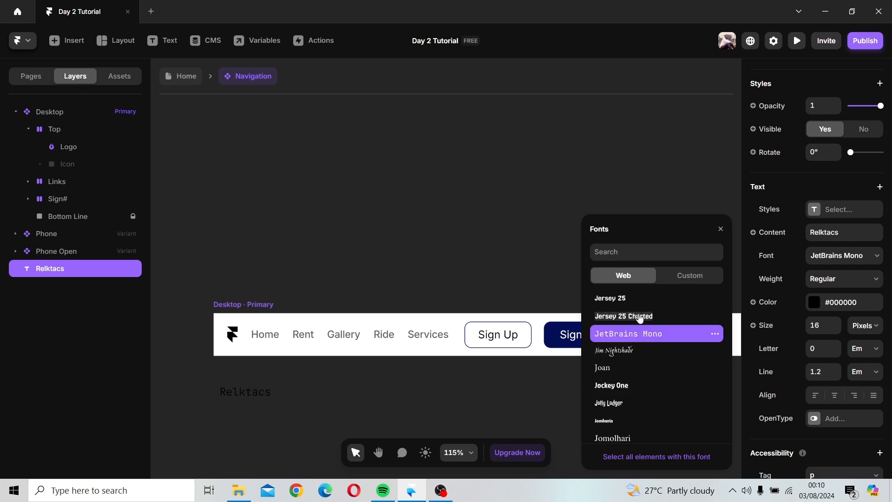
# Step: Search the fonts for merr and set the Relktacs text font to Merriweather
pyautogui.scroll(-3, 640, 353)
pyautogui.scroll(-5, 640, 352)
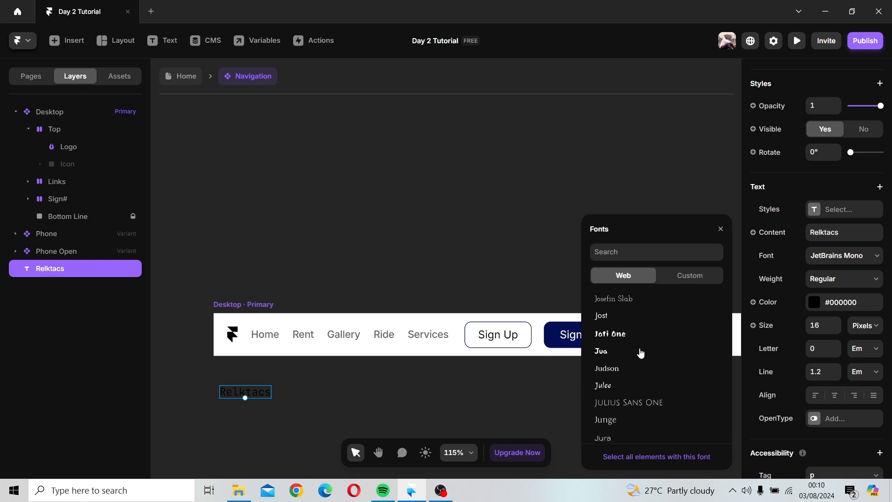
pyautogui.scroll(-8, 640, 353)
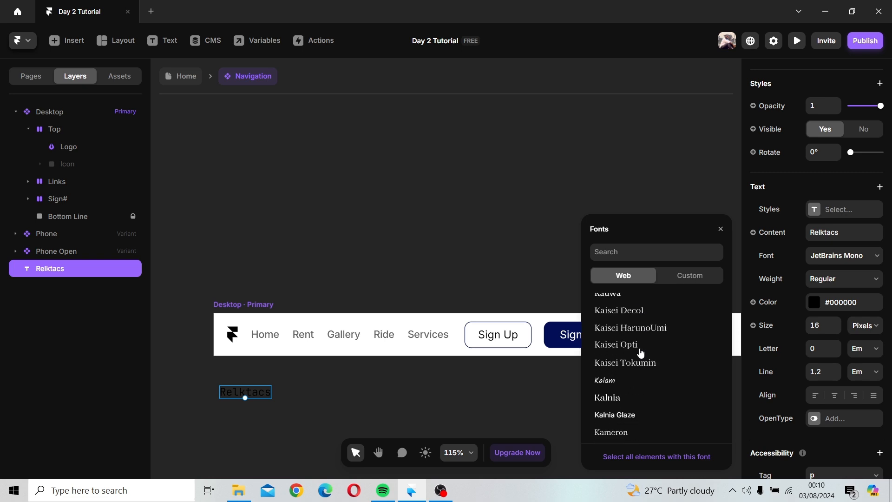
pyautogui.scroll(-10, 640, 352)
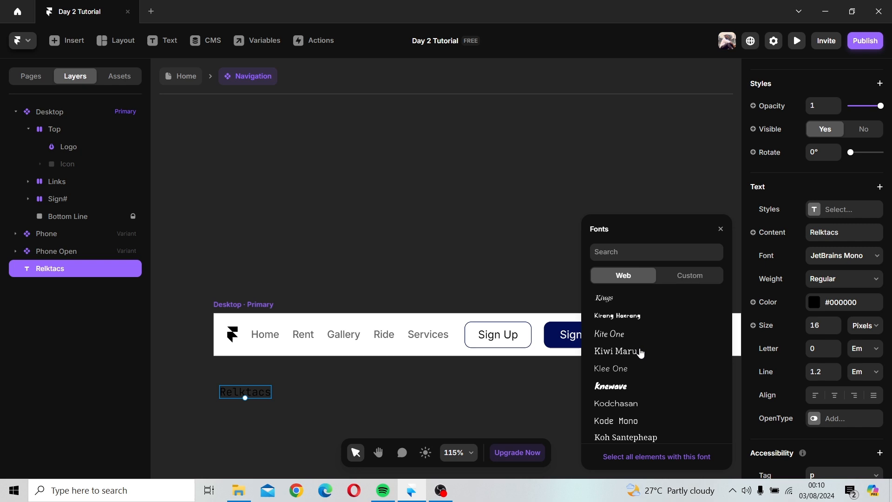
pyautogui.click(619, 252)
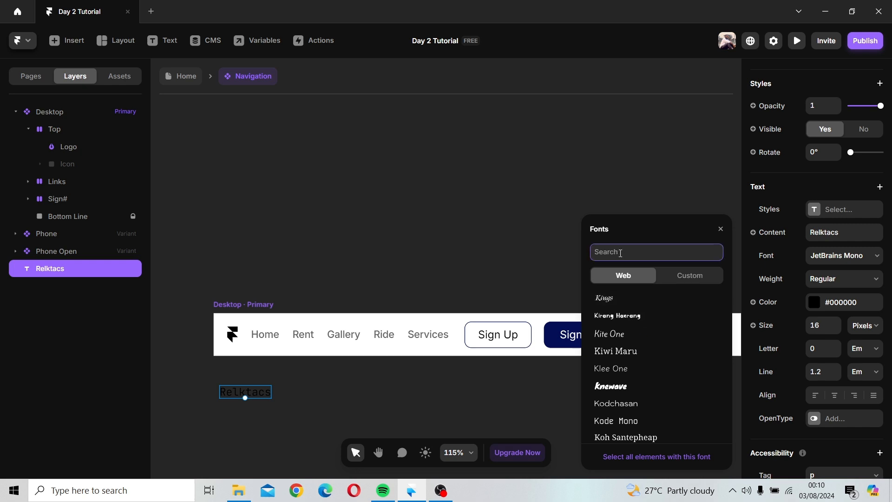
pyautogui.write('mer')
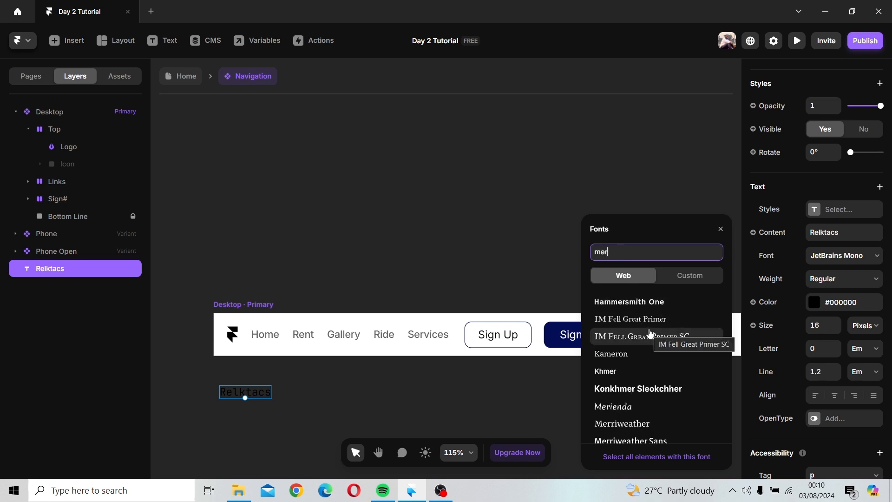
pyautogui.write('r')
pyautogui.click(642, 301)
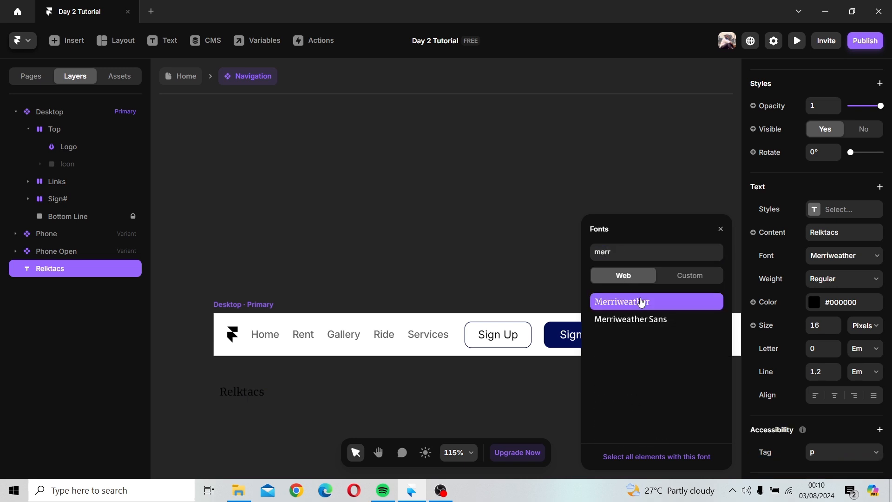
pyautogui.click(691, 208)
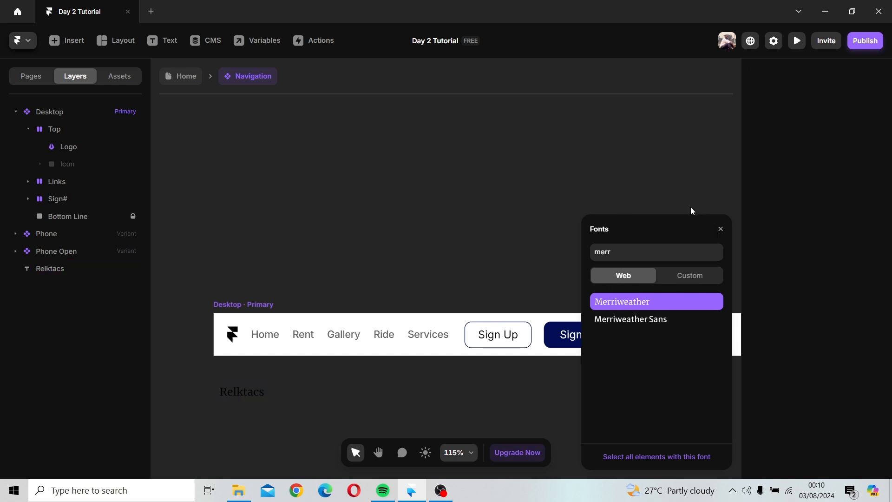
# Step: Set the Relktacs text weight to Italic
pyautogui.click(241, 392)
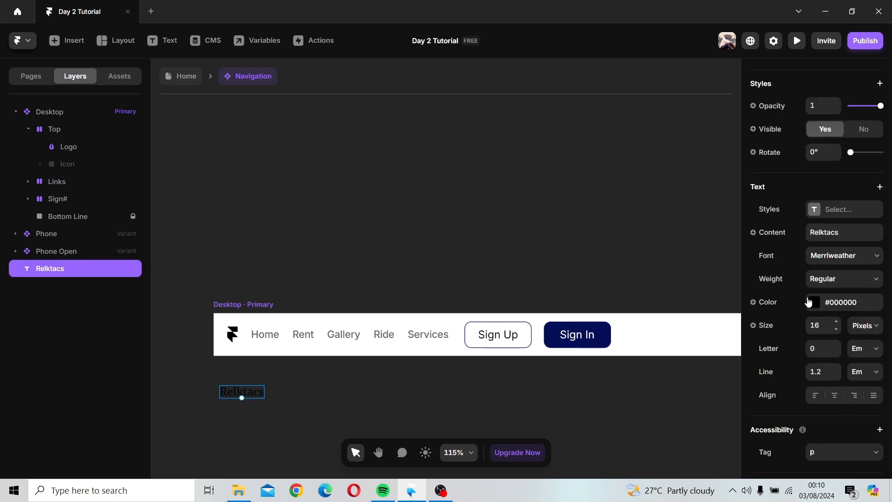
pyautogui.click(831, 280)
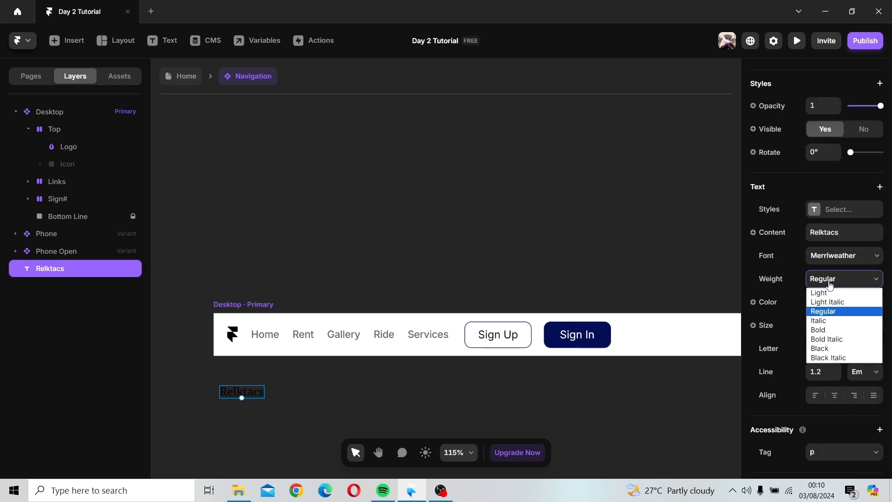
pyautogui.click(827, 320)
# Step: Set the Relktacs text weight to Bold and increase its font size to 20 pixels
pyautogui.click(828, 282)
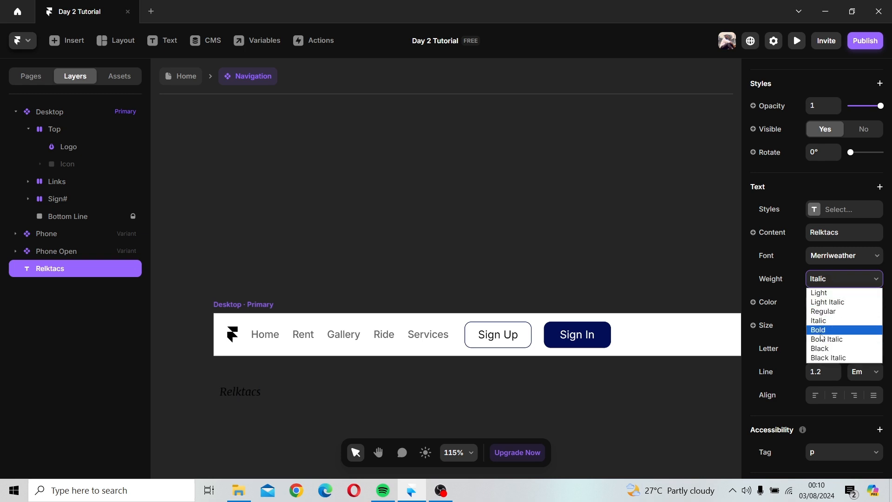
pyautogui.click(823, 327)
pyautogui.click(836, 322)
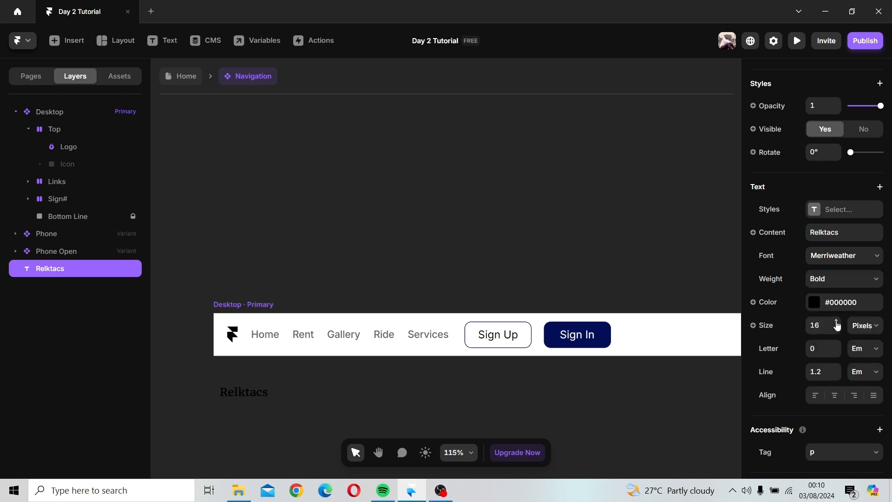
pyautogui.click(836, 321)
pyautogui.click(837, 322)
pyautogui.click(836, 321)
# Step: Move the Relktacs text layer into the Top stack, placing it above the logo
pyautogui.click(331, 424)
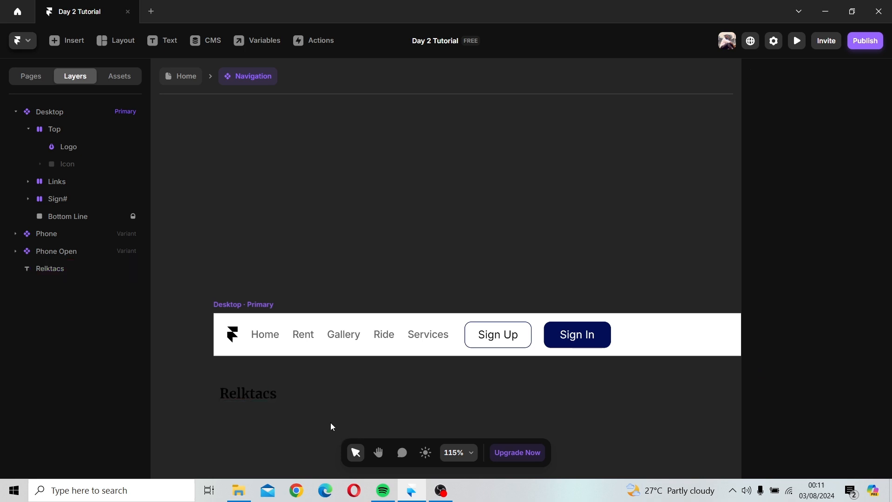
pyautogui.click(250, 395)
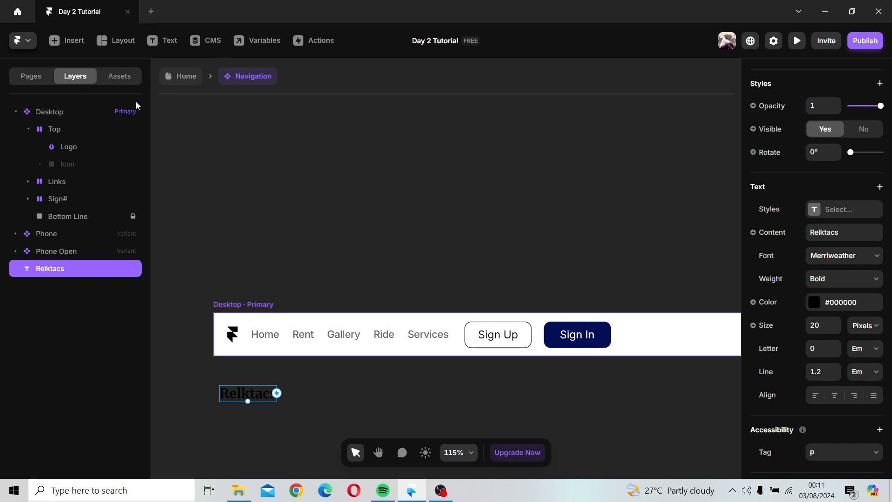
pyautogui.moveTo(38, 274); pyautogui.dragTo(71, 146)
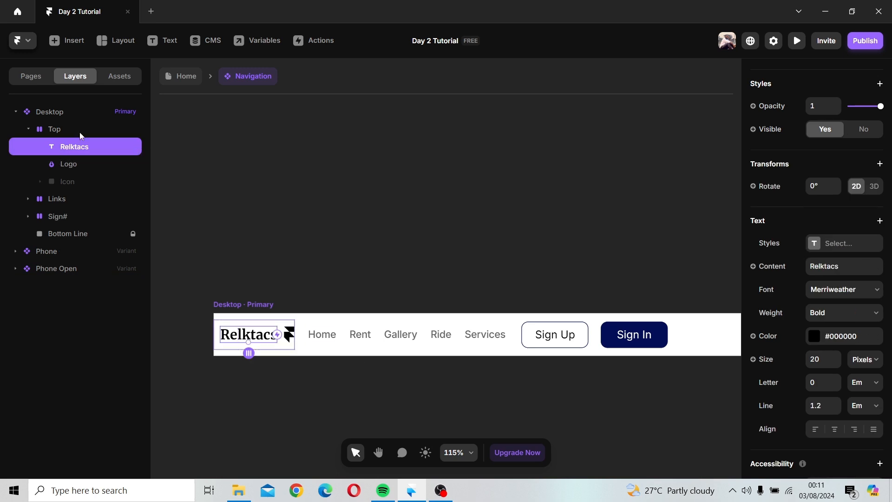
# Step: Rename the Top stack to Logo
pyautogui.click(55, 129)
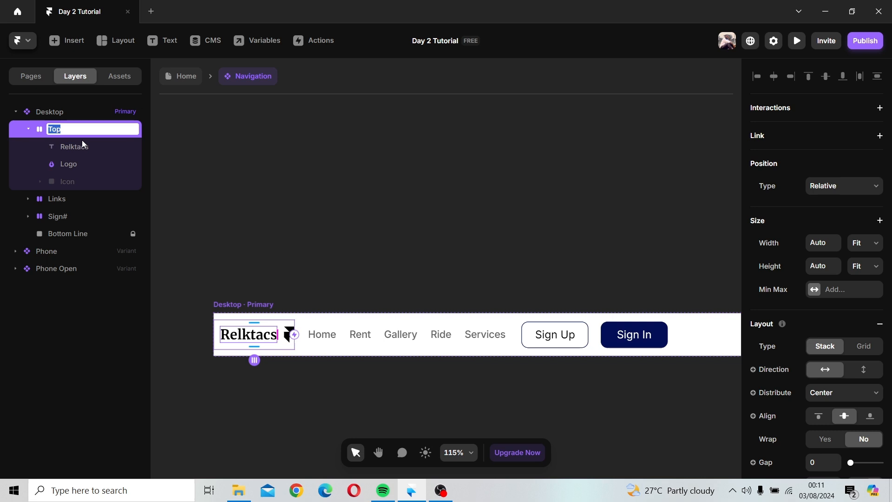
pyautogui.write('Logo')
pyautogui.press('Return')
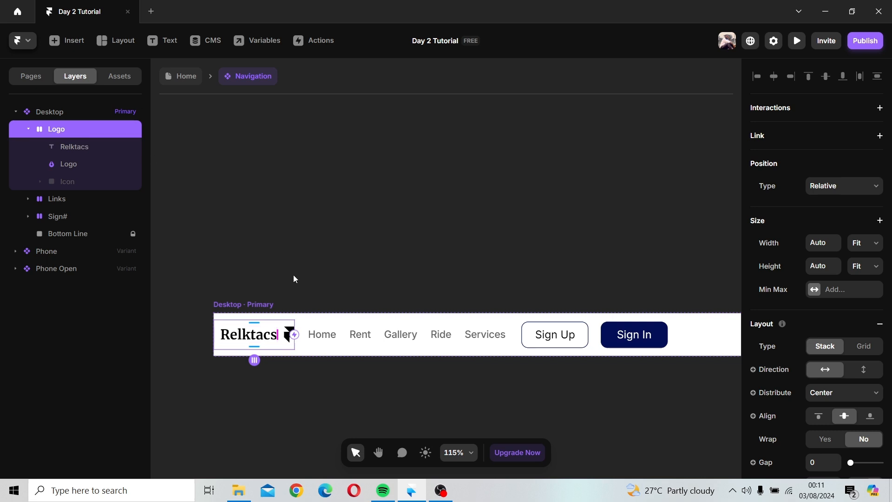
# Step: Delete the Framer logo graphic from the Logo stack
pyautogui.click(67, 170)
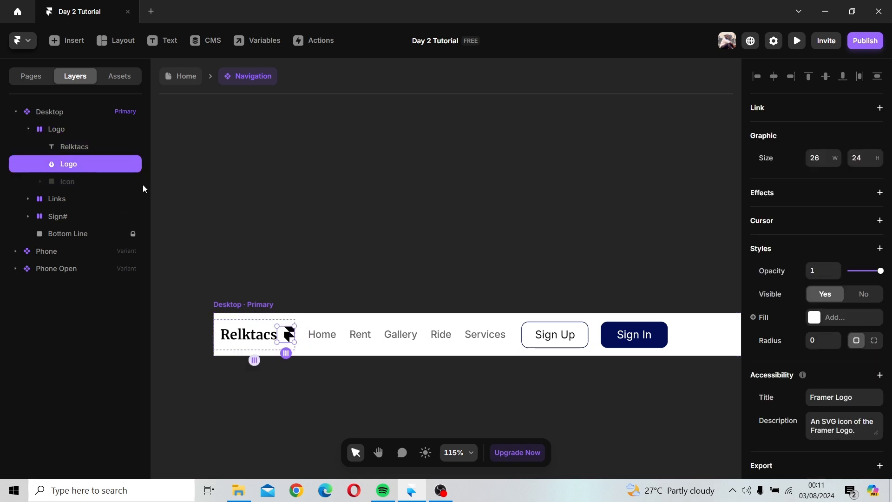
pyautogui.press('Delete')
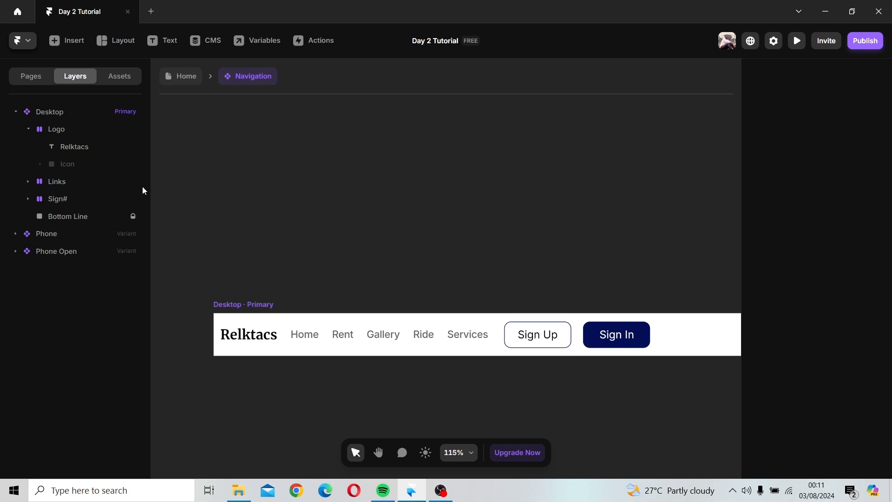
# Step: Select the Links and Sign# stacks together and wrap them in a new stack
pyautogui.scroll(-3, 259, 188)
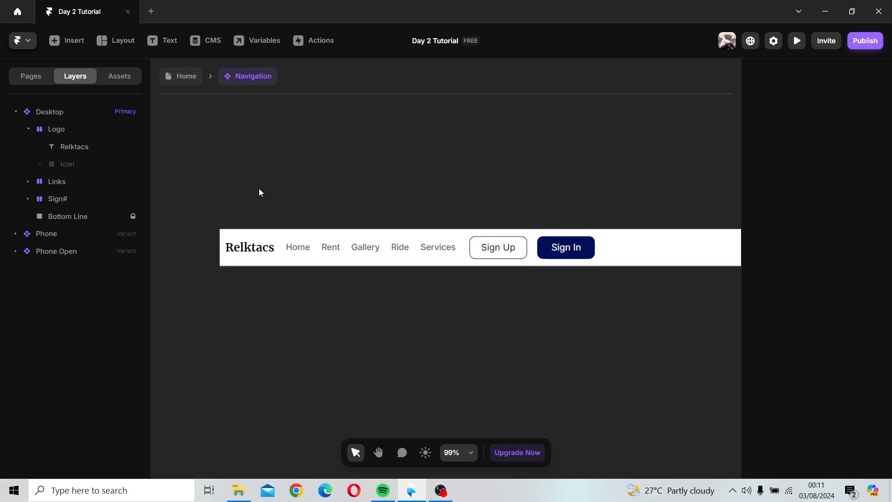
pyautogui.scroll(-3, 258, 188)
pyautogui.moveTo(385, 200); pyautogui.dragTo(299, 199)
pyautogui.scroll(-2, 300, 200)
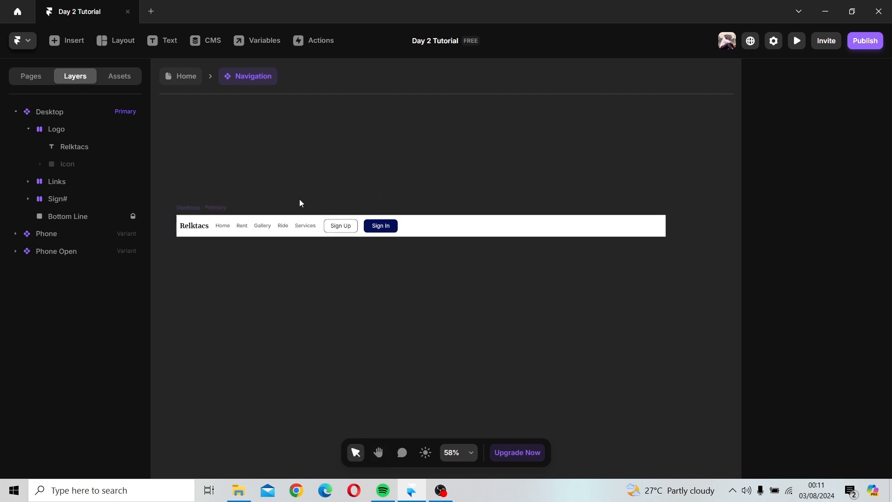
pyautogui.click(218, 206)
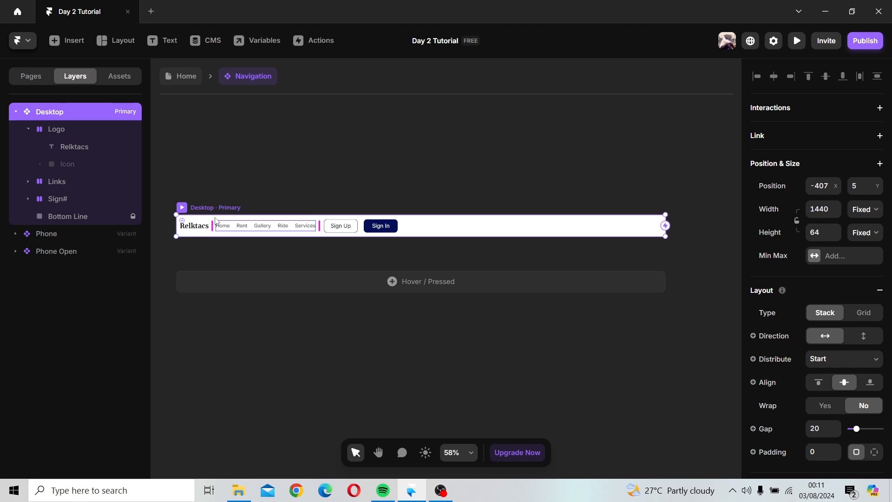
pyautogui.click(51, 127)
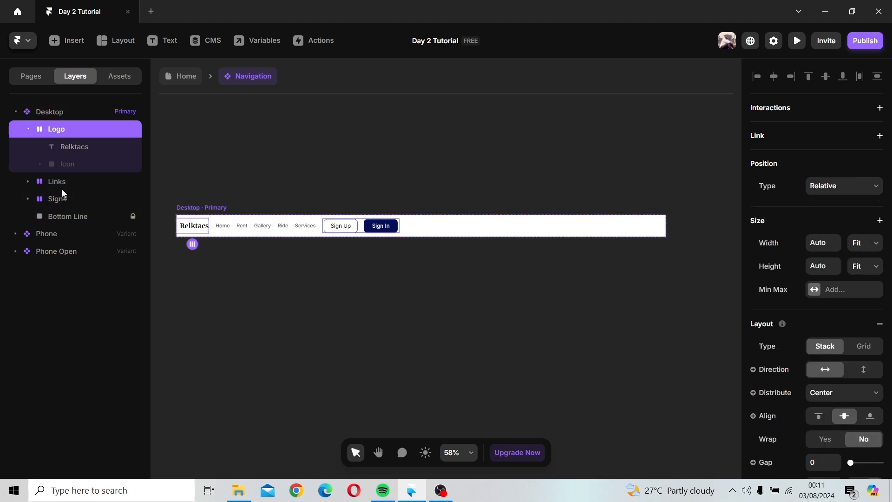
pyautogui.click(28, 129)
pyautogui.click(60, 148)
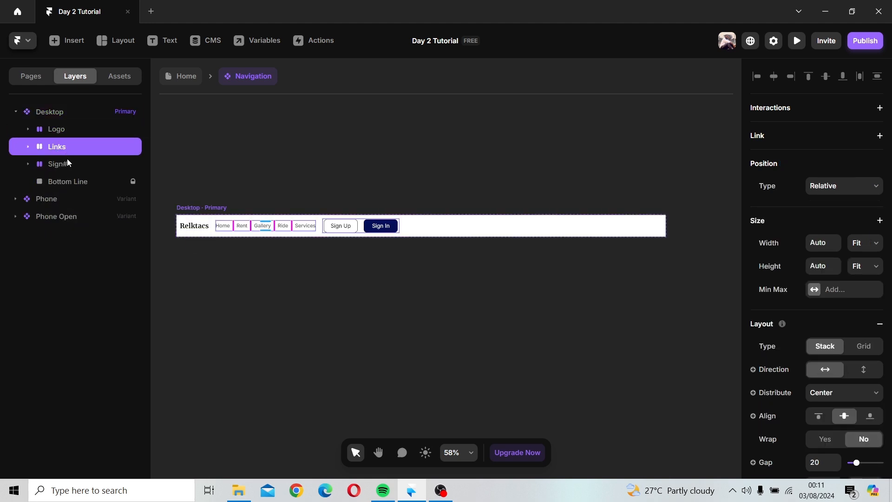
pyautogui.keyDown('shift'); pyautogui.click(68, 166); pyautogui.keyUp('shift')
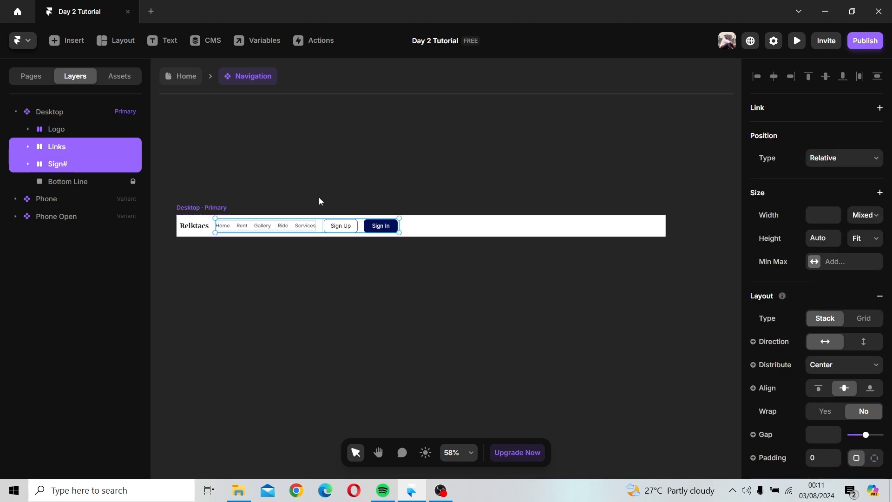
pyautogui.rightClick(274, 223)
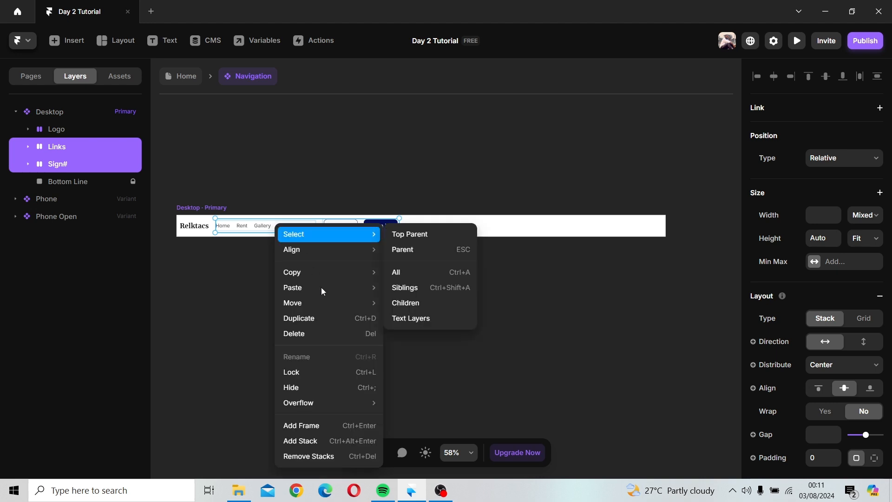
pyautogui.click(313, 442)
# Step: Rename the new stack to Link sig#
pyautogui.doubleClick(93, 147)
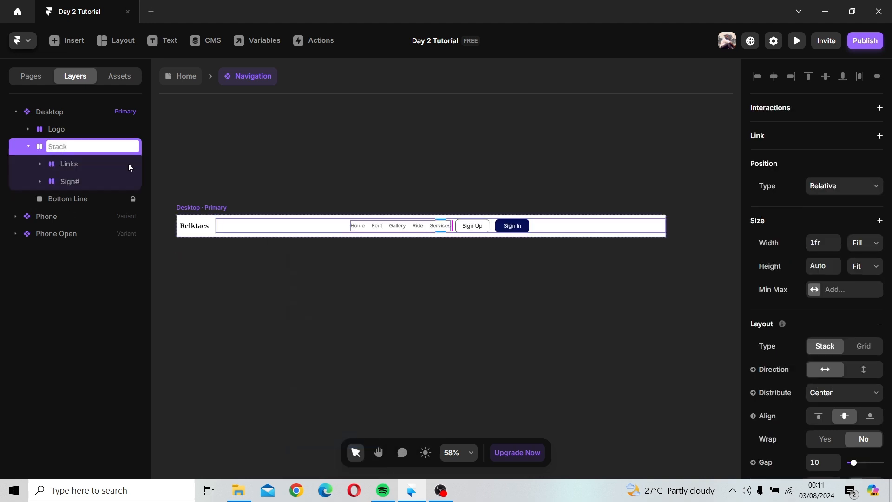
pyautogui.press('BackSpace')
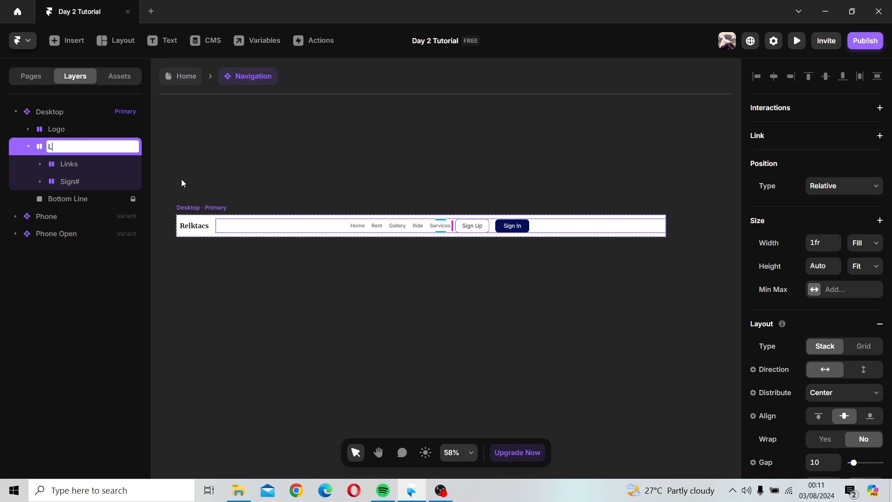
pyautogui.write('Logo')
pyautogui.press('BackSpace')
pyautogui.press('BackSpace')
pyautogui.press('BackSpace')
pyautogui.write('Ink sig#')
pyautogui.press('Return')
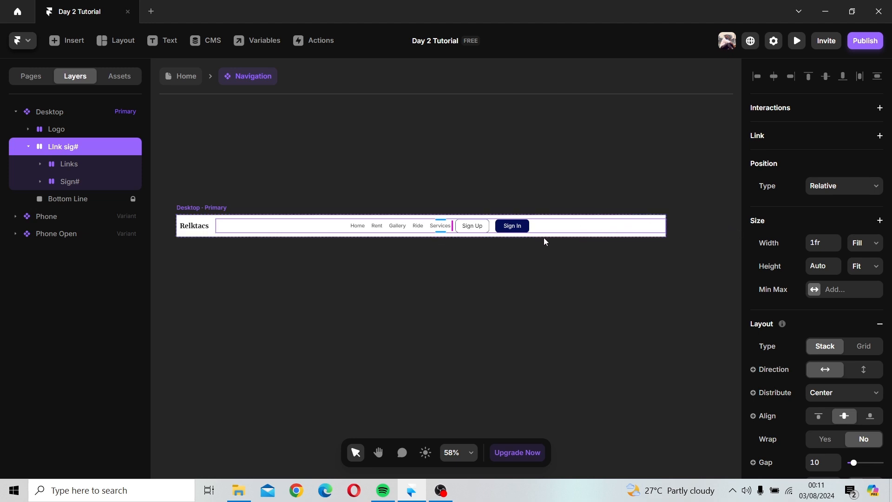
# Step: Make the Link sig# stack width fixed and set it to 700
pyautogui.click(860, 247)
pyautogui.click(862, 256)
pyautogui.moveTo(235, 236); pyautogui.dragTo(430, 264)
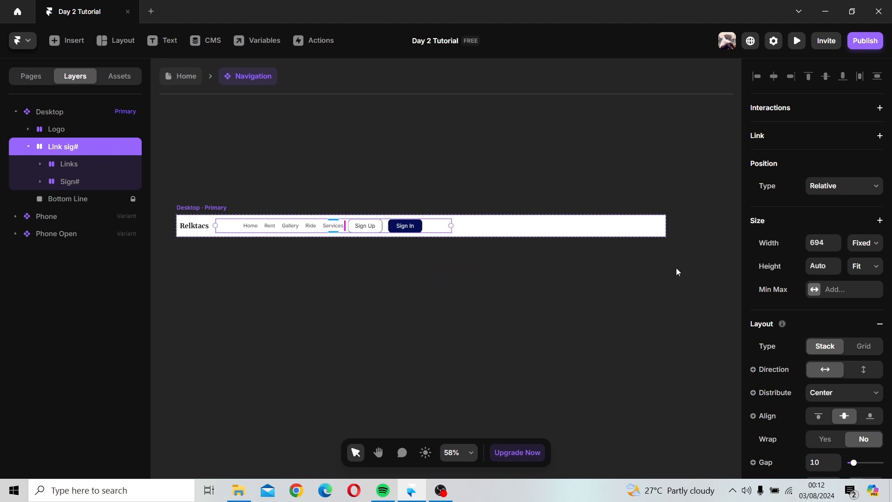
pyautogui.click(817, 249)
pyautogui.write('700')
pyautogui.press('Return')
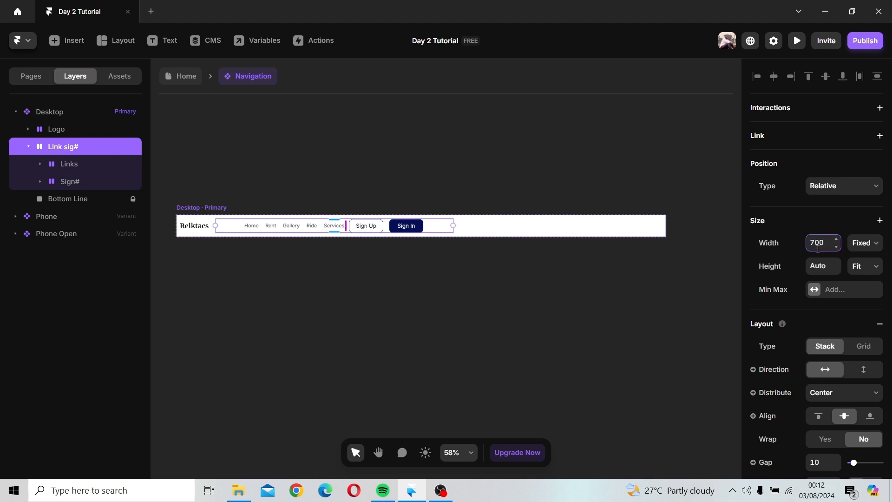
# Step: Widen the Desktop frame's gap to about 593 so the links and buttons sit at the right
pyautogui.click(203, 207)
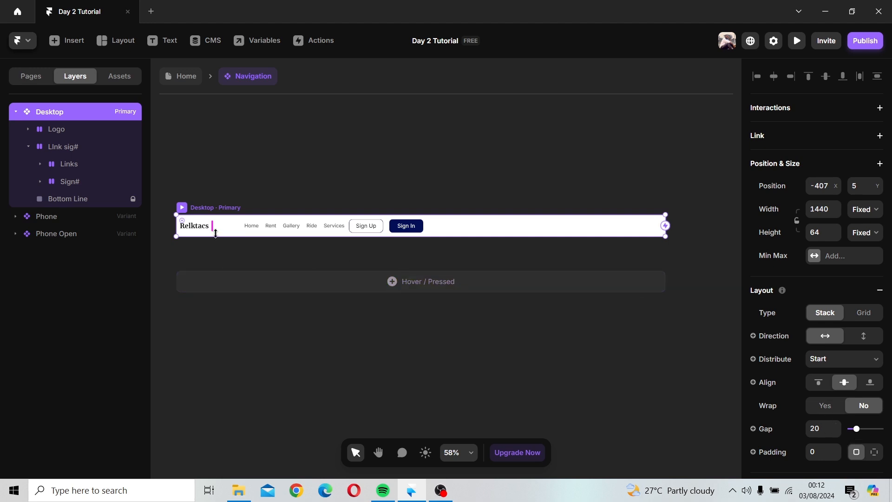
pyautogui.moveTo(213, 227); pyautogui.dragTo(409, 239)
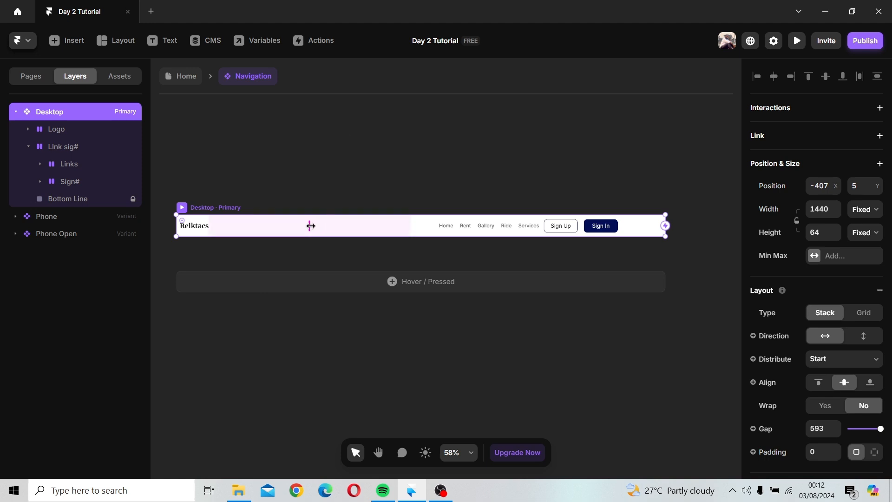
# Step: Widen the Desktop frame's gap to about 634 and the Link sig# stack's gap to separate the links from the buttons
pyautogui.moveTo(309, 225); pyautogui.dragTo(329, 230)
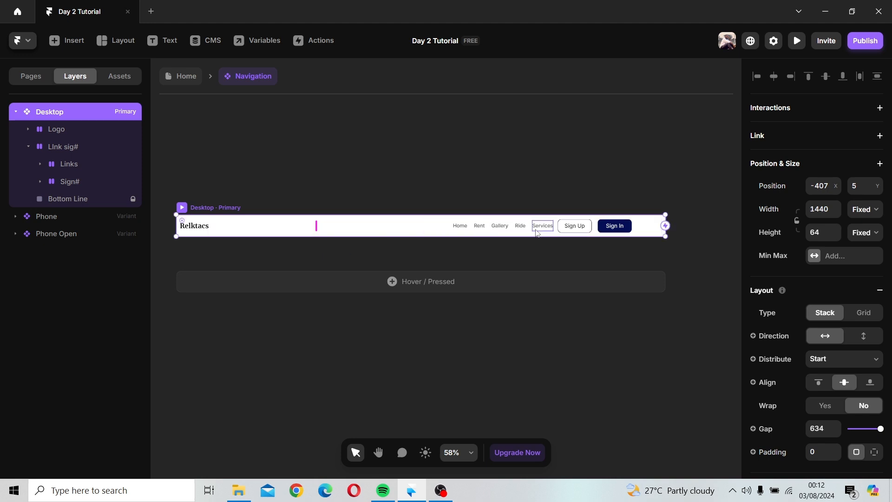
pyautogui.click(542, 226)
pyautogui.click(556, 226)
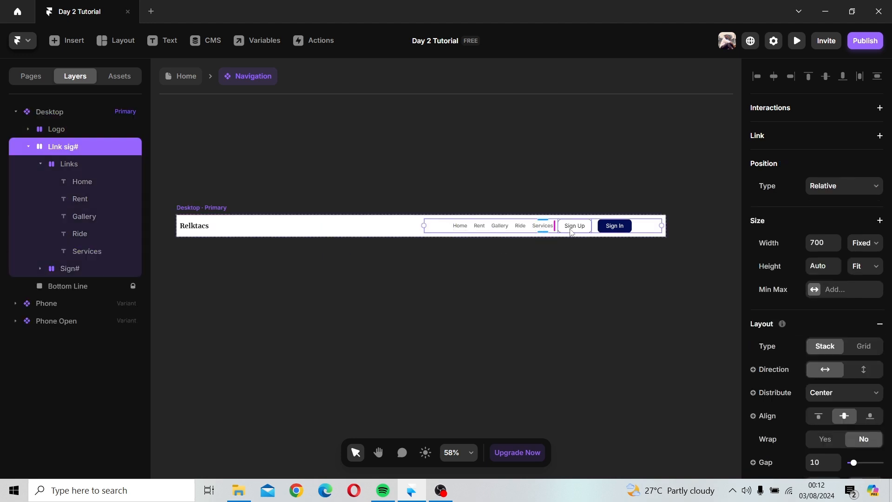
pyautogui.moveTo(556, 226); pyautogui.dragTo(588, 228)
pyautogui.click(346, 222)
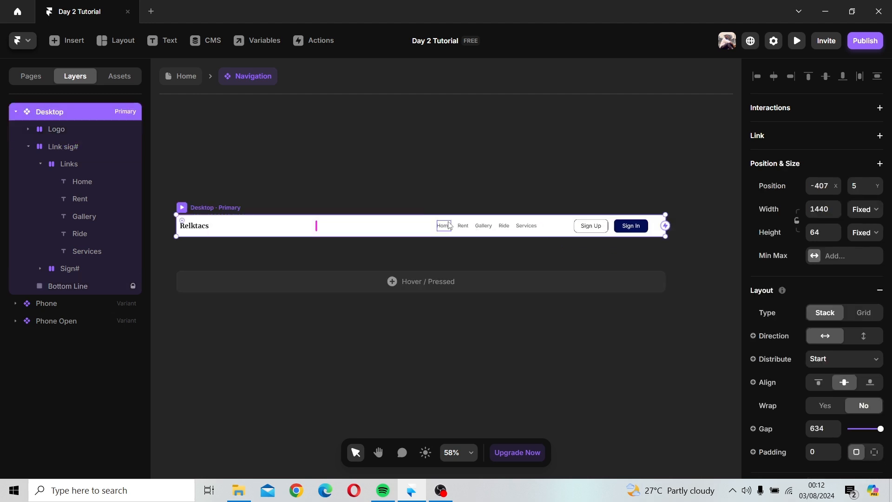
pyautogui.click(565, 230)
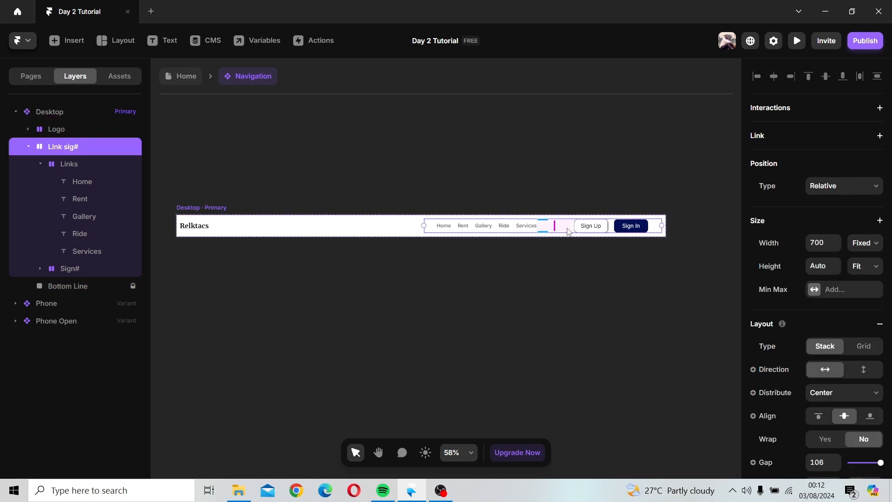
pyautogui.moveTo(555, 226); pyautogui.dragTo(565, 228)
pyautogui.click(524, 150)
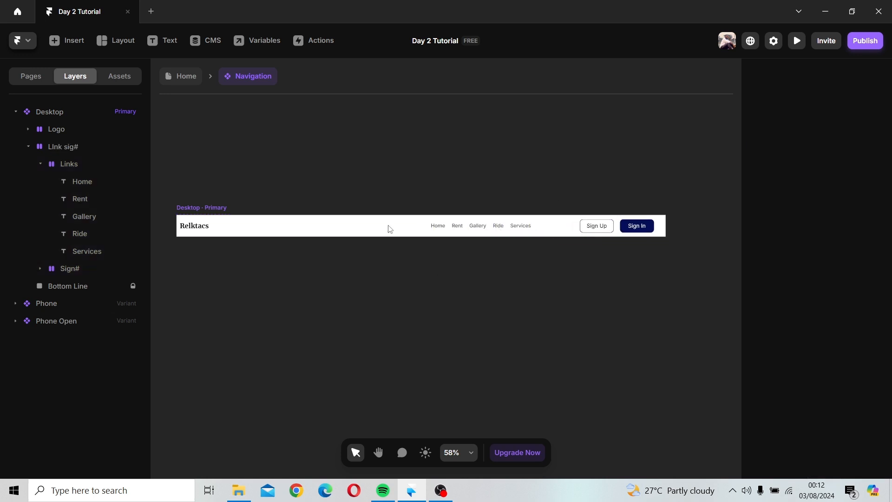
# Step: Set the Desktop frame's padding to 20
pyautogui.click(207, 230)
pyautogui.scroll(-4, 852, 397)
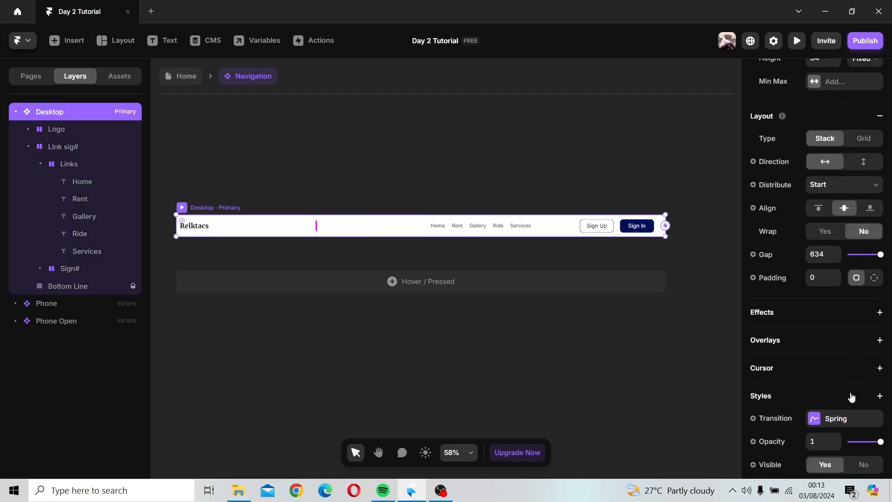
pyautogui.click(816, 283)
pyautogui.write('20')
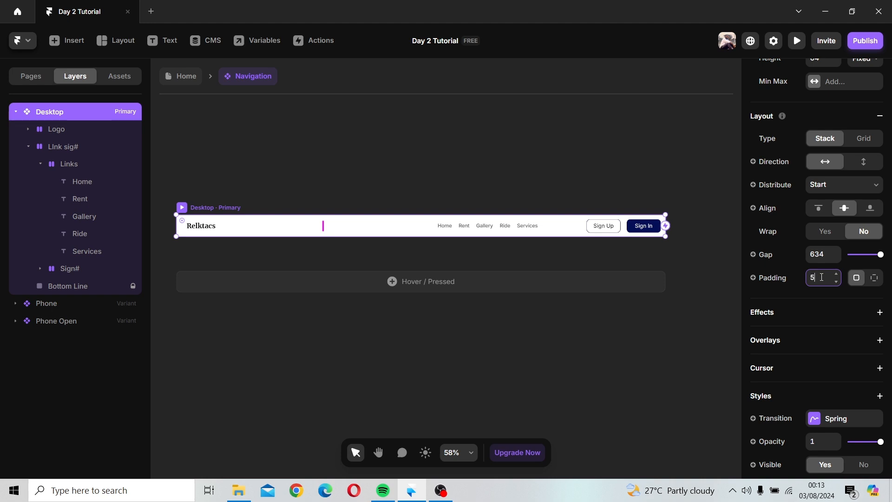
pyautogui.press('Return')
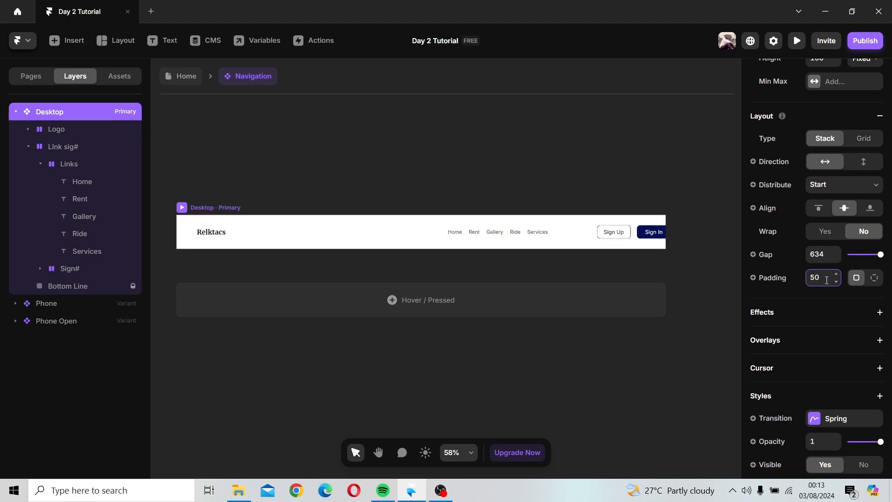
pyautogui.press('BackSpace')
pyautogui.press('BackSpace')
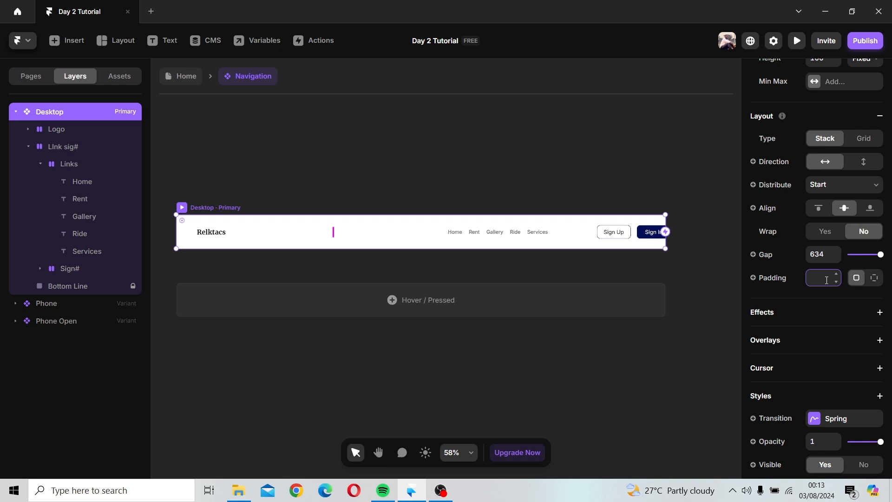
pyautogui.write('20')
pyautogui.click(706, 261)
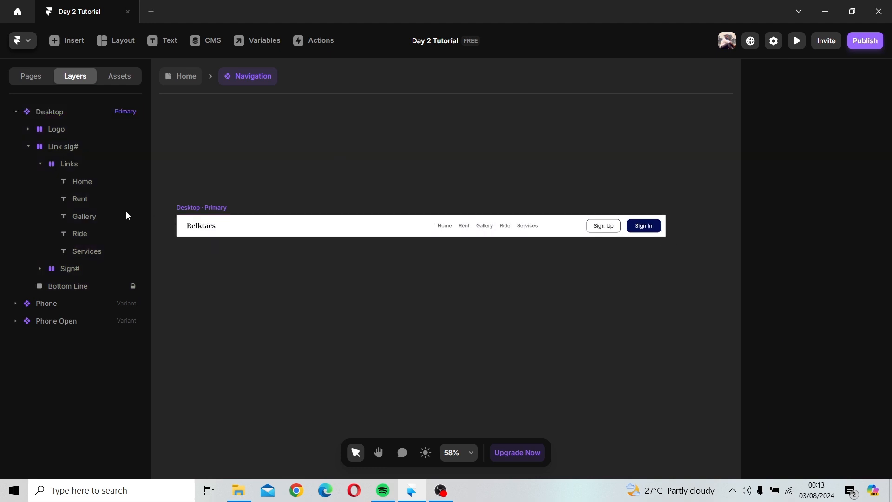
# Step: Switch the Desktop frame's padding to individual sides and set the right padding to 20
pyautogui.click(281, 223)
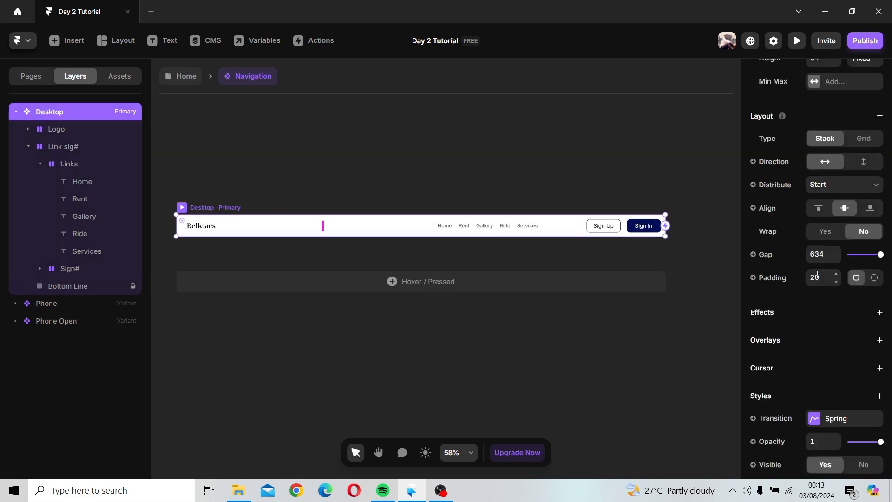
pyautogui.click(826, 278)
pyautogui.write('0')
pyautogui.click(878, 279)
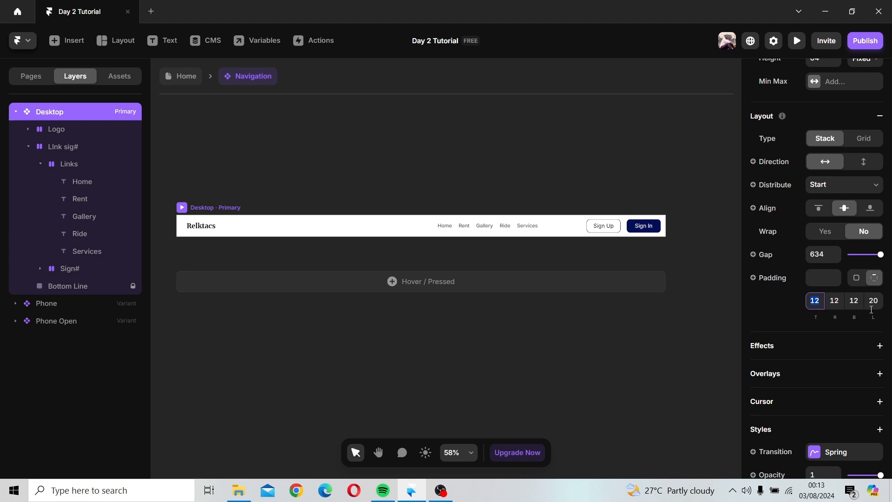
pyautogui.click(834, 301)
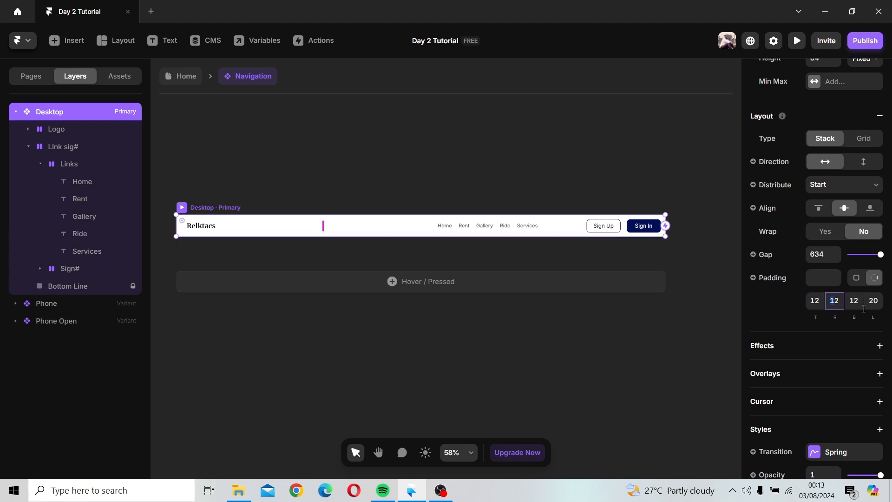
pyautogui.doubleClick(841, 300)
pyautogui.write('20')
pyautogui.press('Return')
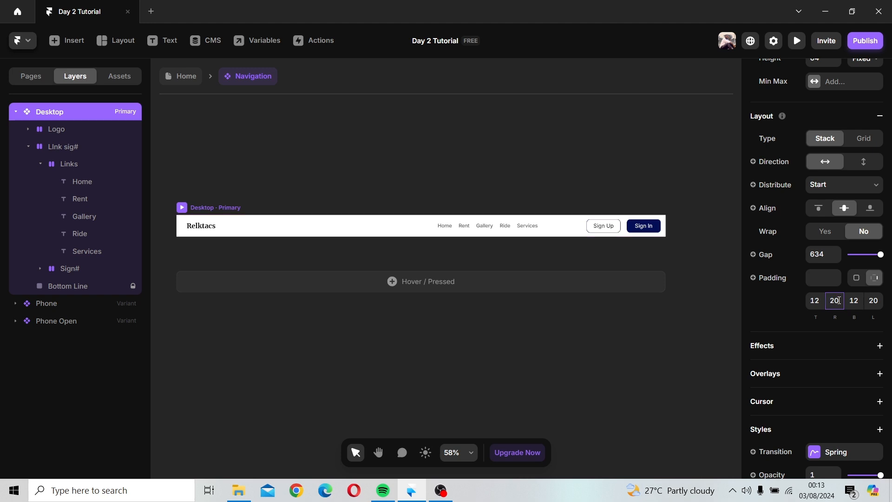
pyautogui.click(877, 305)
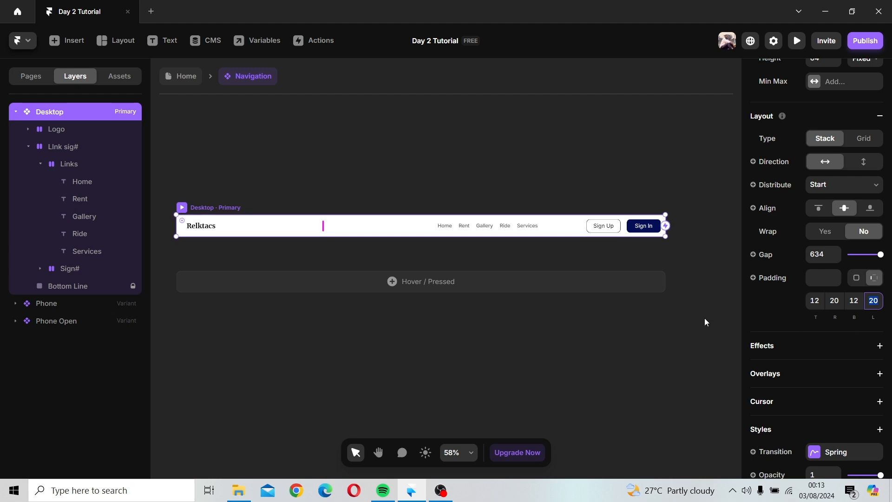
pyautogui.click(586, 320)
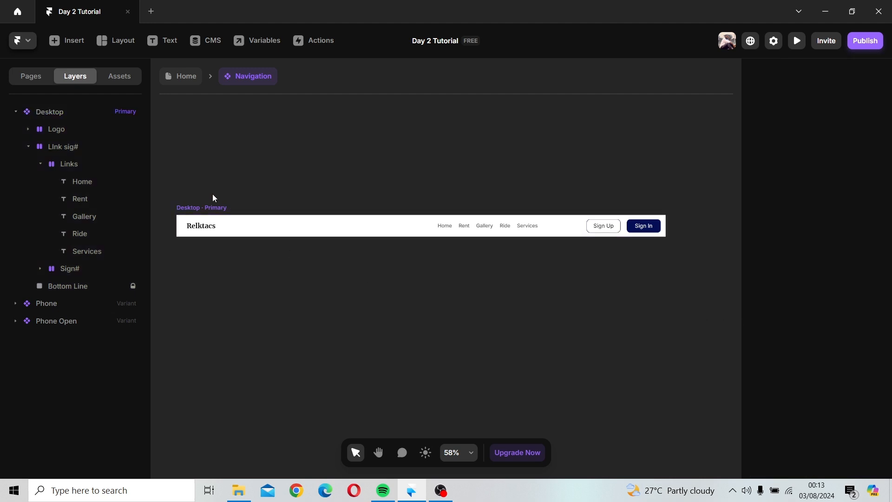
# Step: Add a shadow to the Desktop frame
pyautogui.click(209, 218)
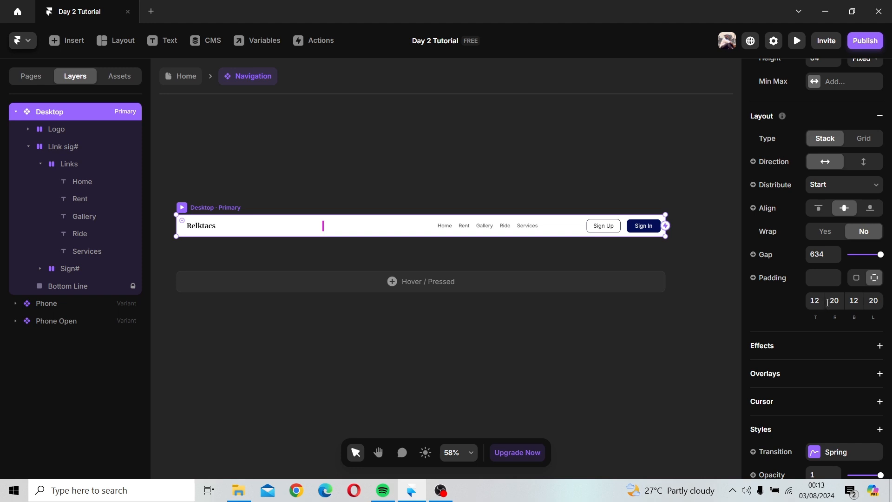
pyautogui.click(609, 266)
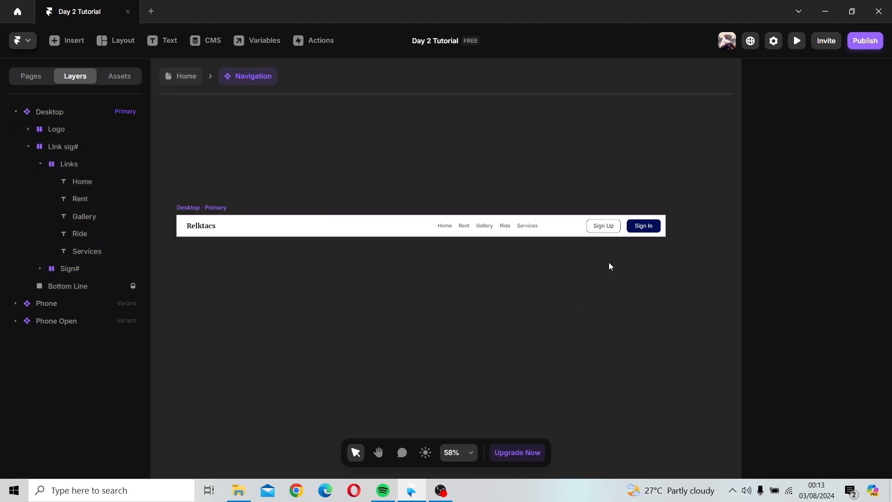
pyautogui.click(218, 208)
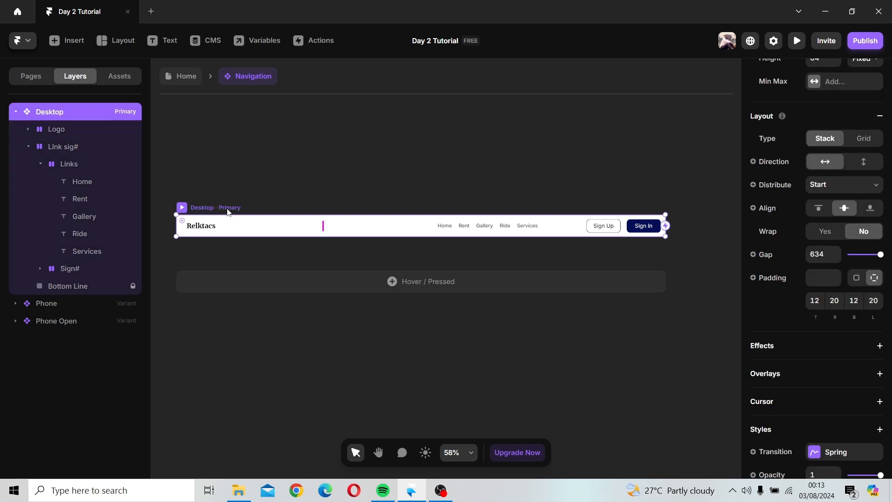
pyautogui.scroll(-6, 825, 282)
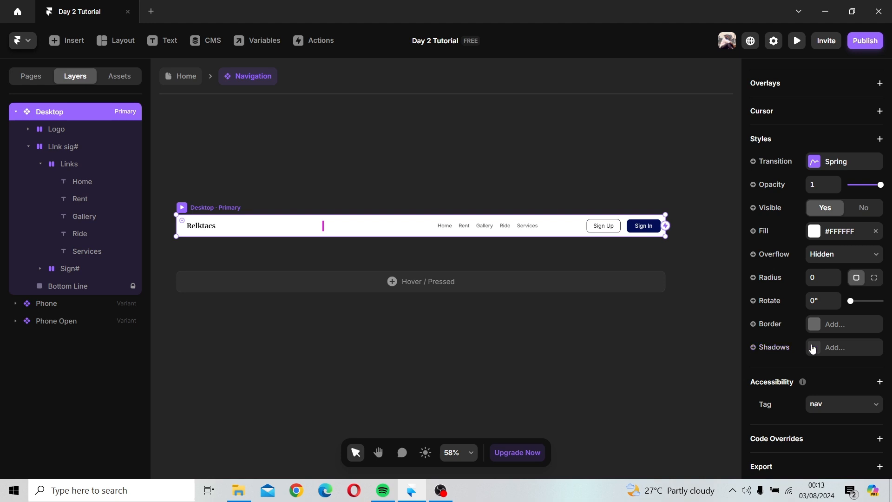
pyautogui.click(813, 349)
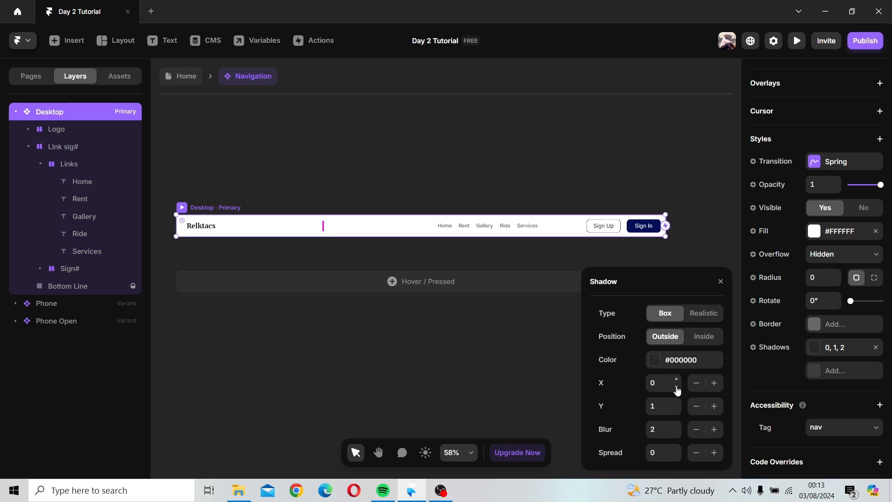
# Step: Set the shadow colour's opacity to 100%
pyautogui.click(677, 387)
pyautogui.click(677, 388)
pyautogui.click(677, 381)
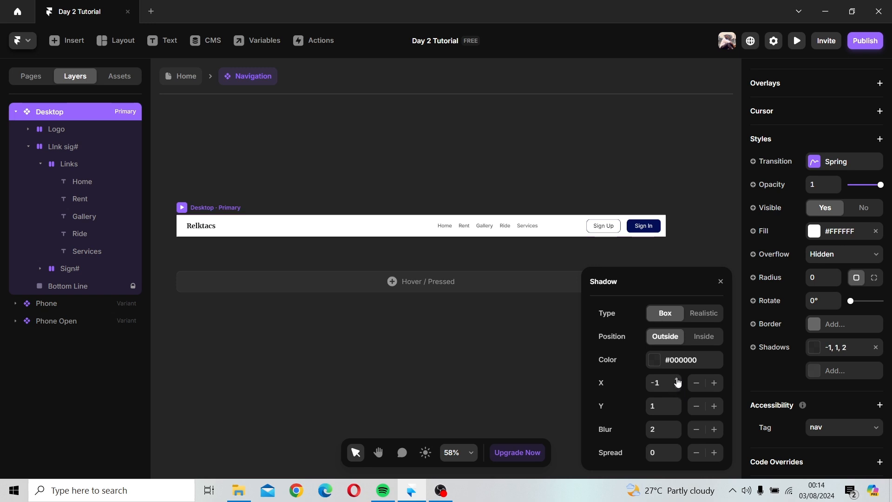
pyautogui.click(677, 381)
pyautogui.click(652, 363)
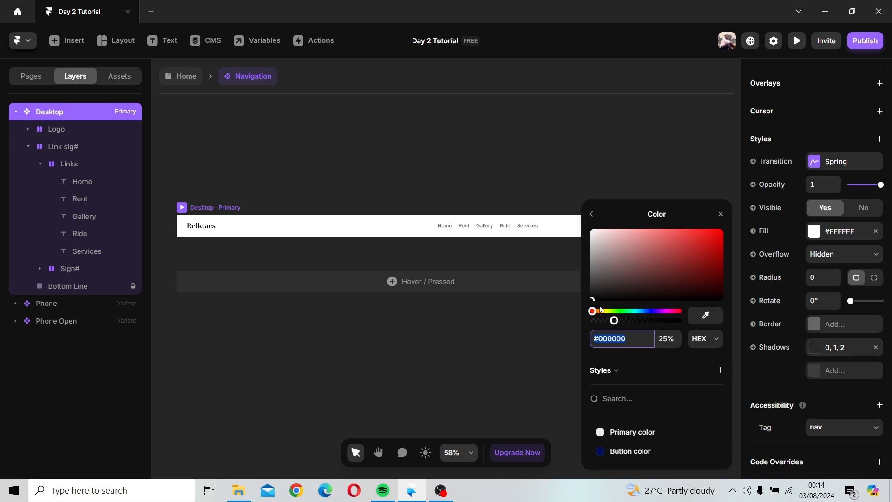
pyautogui.moveTo(593, 286)
pyautogui.mouseDown()
pyautogui.moveTo(644, 299)
pyautogui.moveTo(693, 327)
pyautogui.mouseUp()
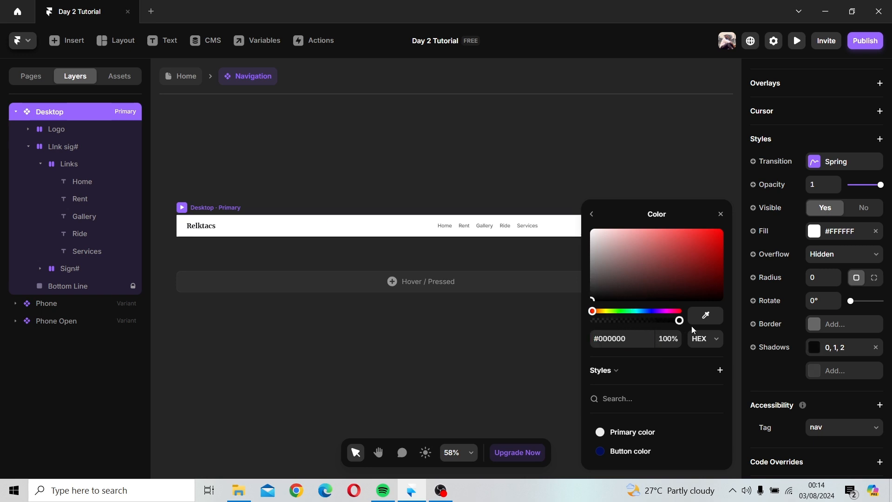
pyautogui.click(721, 214)
pyautogui.click(819, 350)
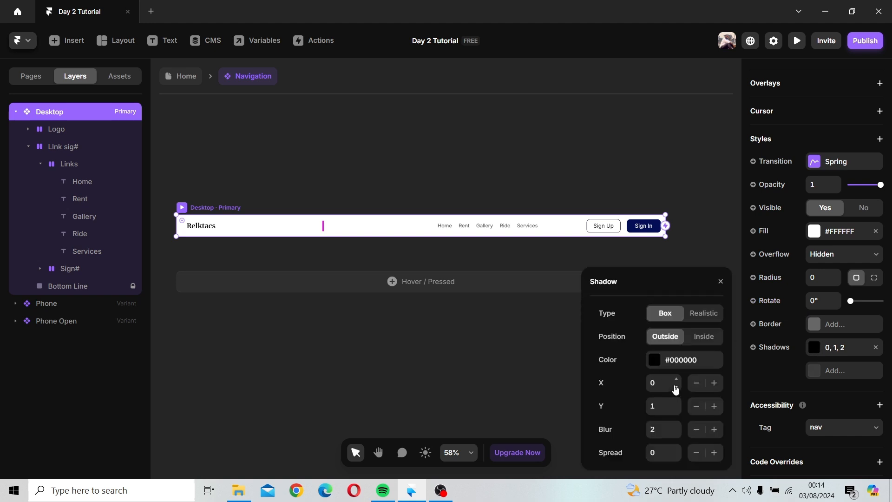
pyautogui.click(677, 387)
pyautogui.click(676, 387)
pyautogui.click(676, 387)
pyautogui.keyDown('ctrl'); pyautogui.scroll(3, 350, 193); pyautogui.keyUp('ctrl')
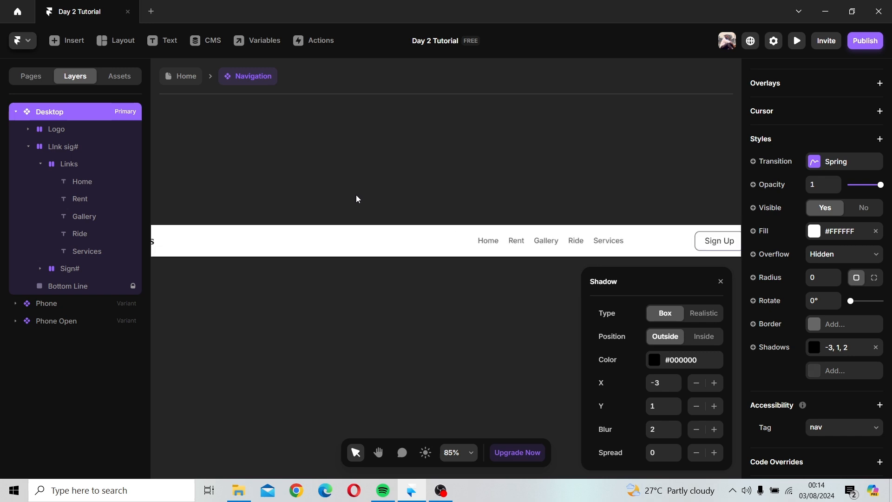
pyautogui.scroll(2, 356, 195)
pyautogui.moveTo(322, 212); pyautogui.dragTo(556, 181)
pyautogui.press('space')
pyautogui.press('space')
pyautogui.moveTo(363, 220); pyautogui.dragTo(604, 212)
pyautogui.moveTo(319, 220); pyautogui.dragTo(289, 194)
pyautogui.click(289, 194)
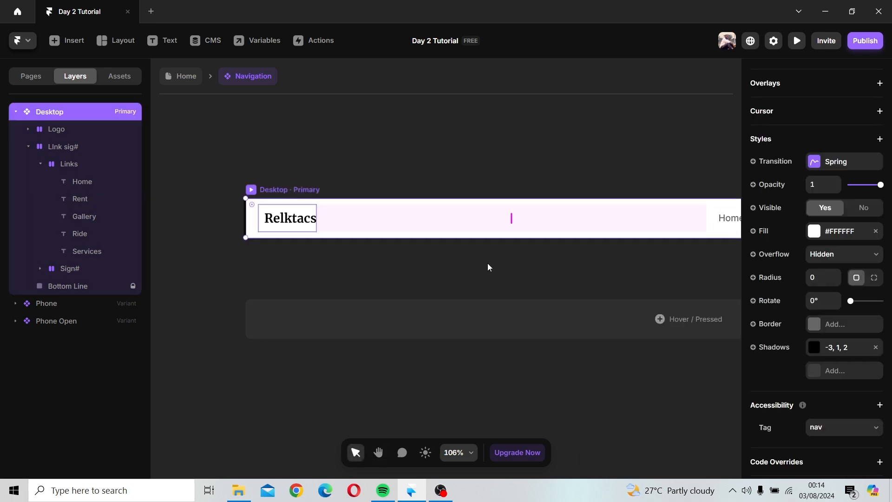
pyautogui.click(817, 348)
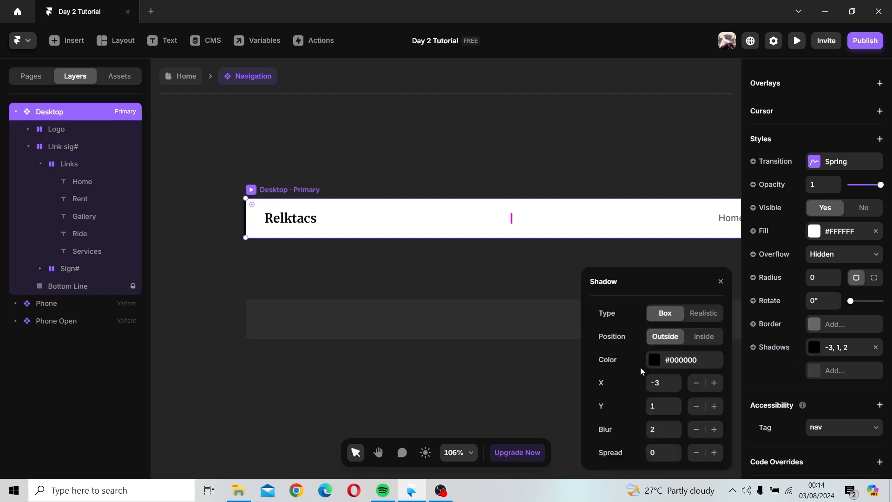
pyautogui.click(668, 381)
pyautogui.write('0')
pyautogui.press('Return')
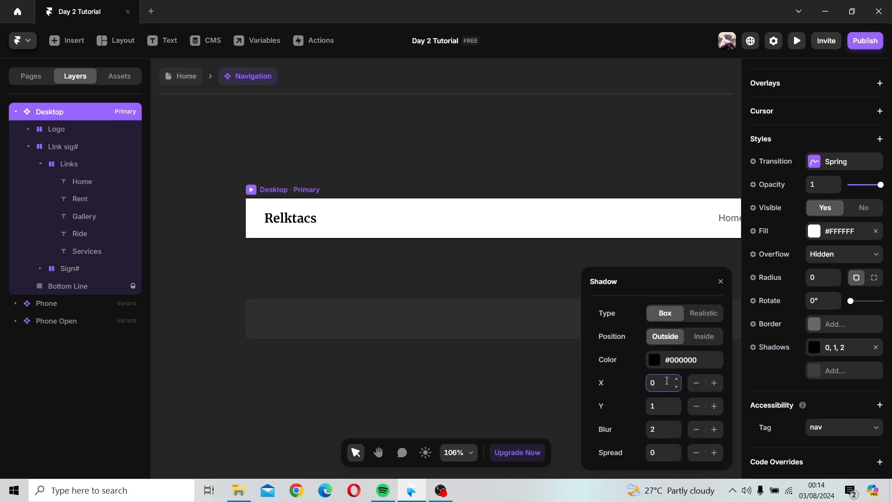
# Step: Set the shadow's Y offset to 4
pyautogui.click(676, 412)
pyautogui.click(676, 413)
pyautogui.click(677, 412)
pyautogui.click(677, 412)
pyautogui.click(677, 412)
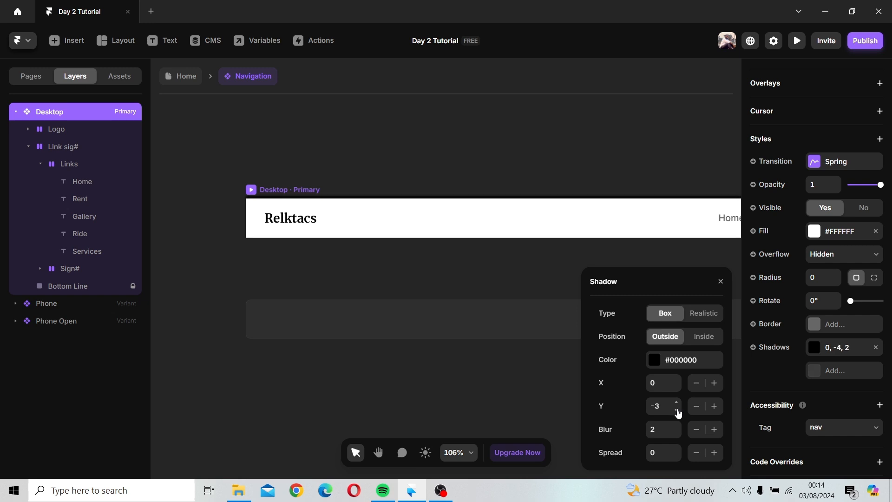
pyautogui.click(678, 412)
pyautogui.click(678, 412)
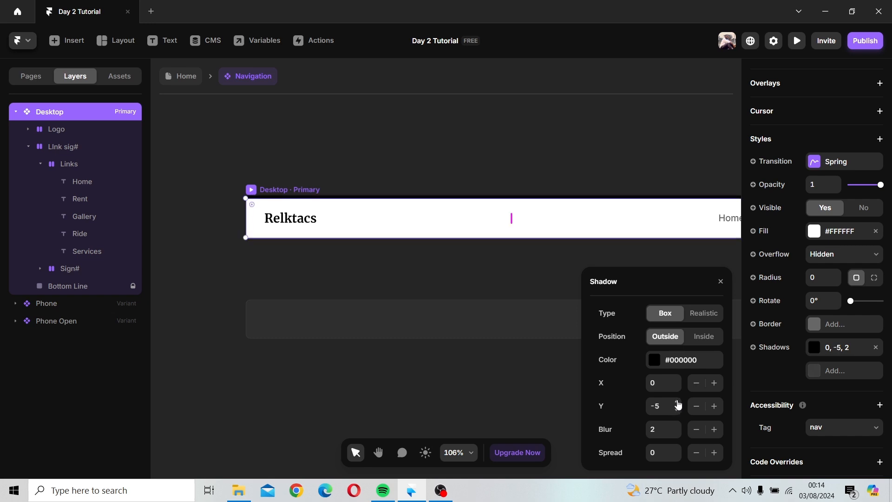
pyautogui.click(678, 403)
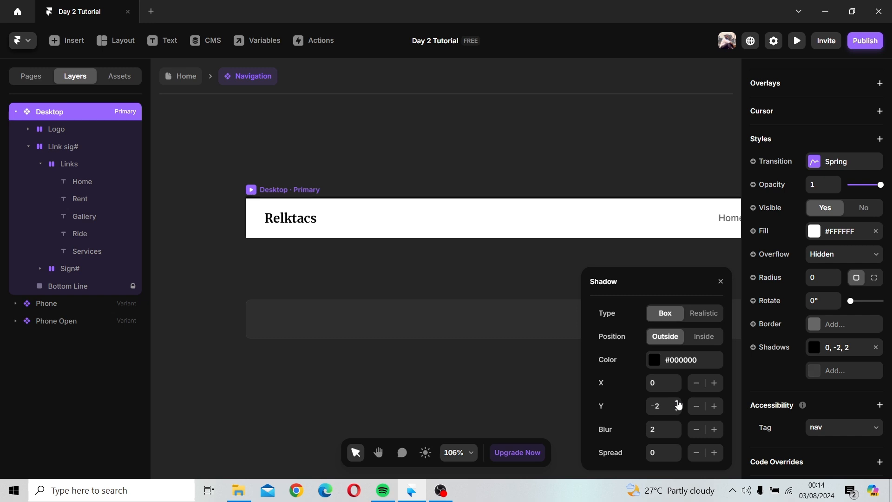
pyautogui.click(677, 402)
pyautogui.click(677, 403)
pyautogui.click(677, 402)
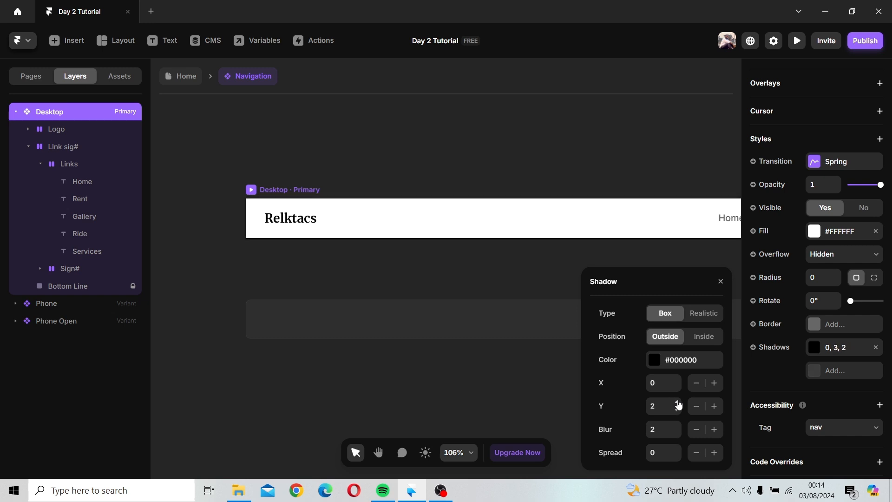
pyautogui.click(678, 402)
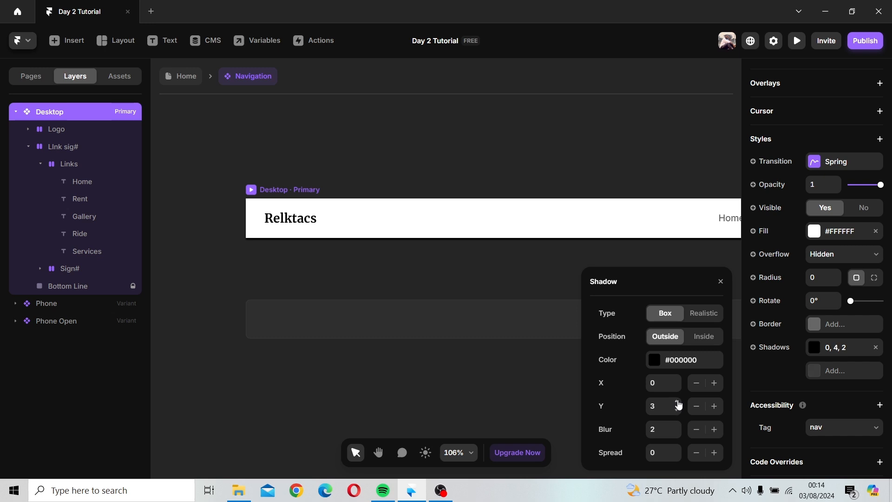
# Step: Set the shadow's Y offset to 5 and lower its colour opacity to 30%
pyautogui.click(678, 402)
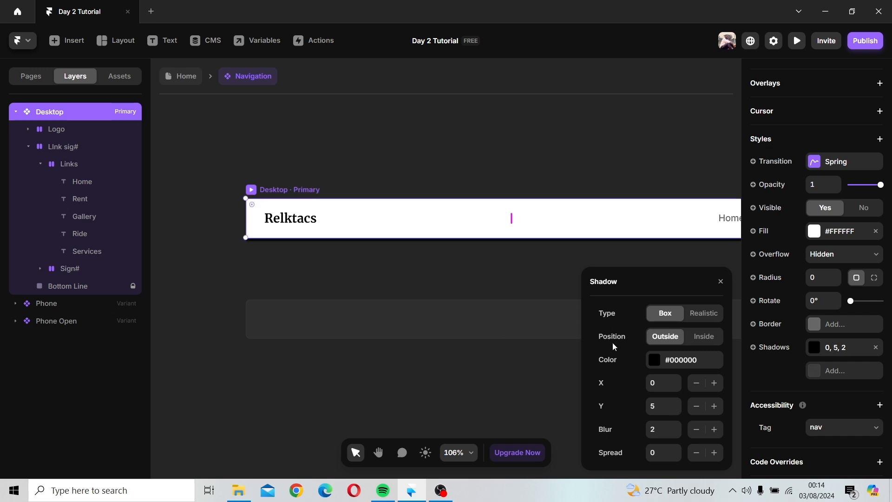
pyautogui.click(646, 358)
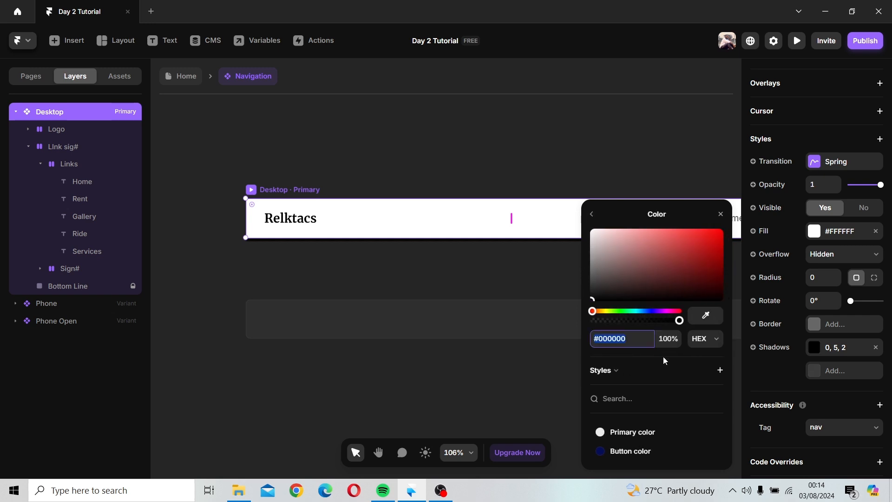
pyautogui.moveTo(660, 320); pyautogui.dragTo(619, 321)
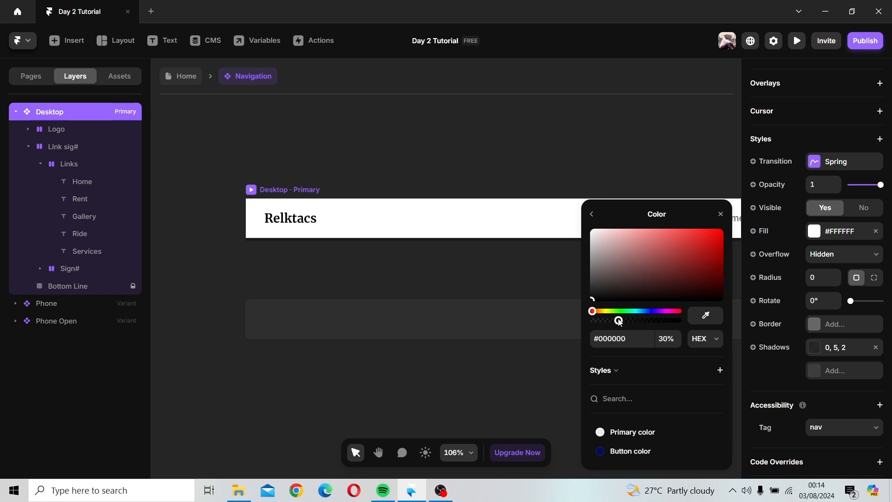
pyautogui.click(721, 214)
# Step: Preview the navigation bar as it appears on the Home page
pyautogui.click(687, 176)
pyautogui.scroll(-3, 686, 177)
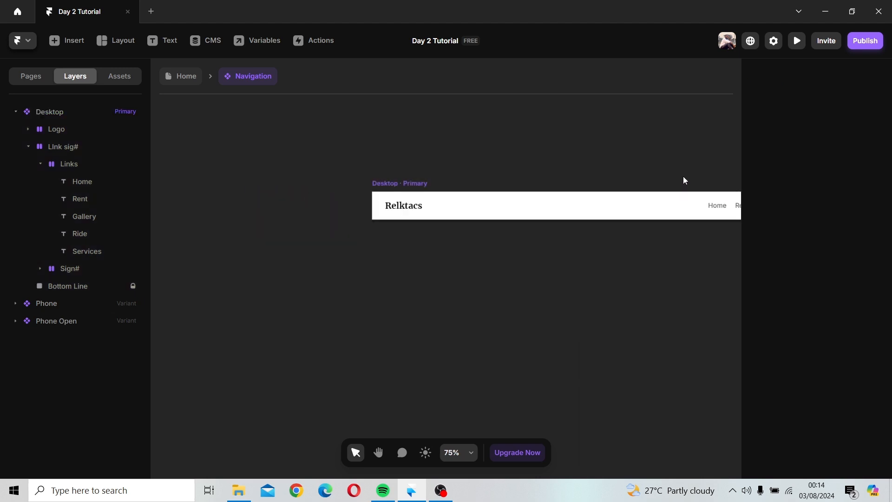
pyautogui.moveTo(681, 176); pyautogui.dragTo(462, 170)
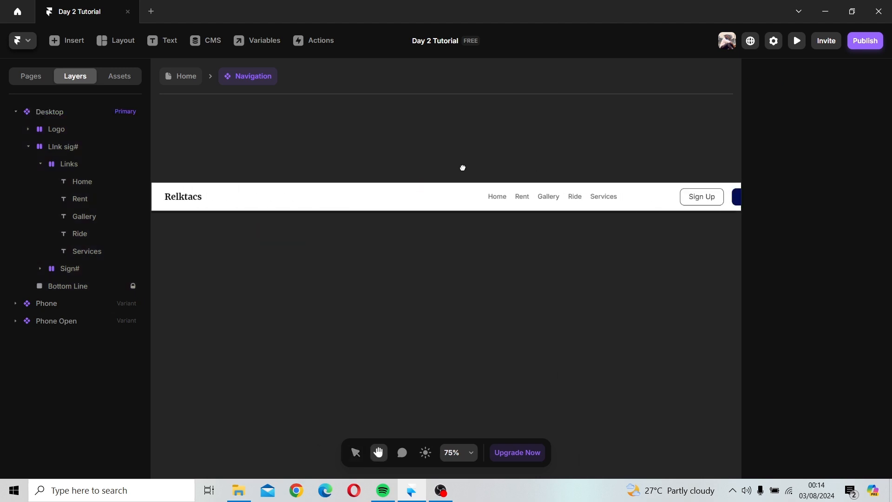
pyautogui.click(187, 76)
pyautogui.click(250, 174)
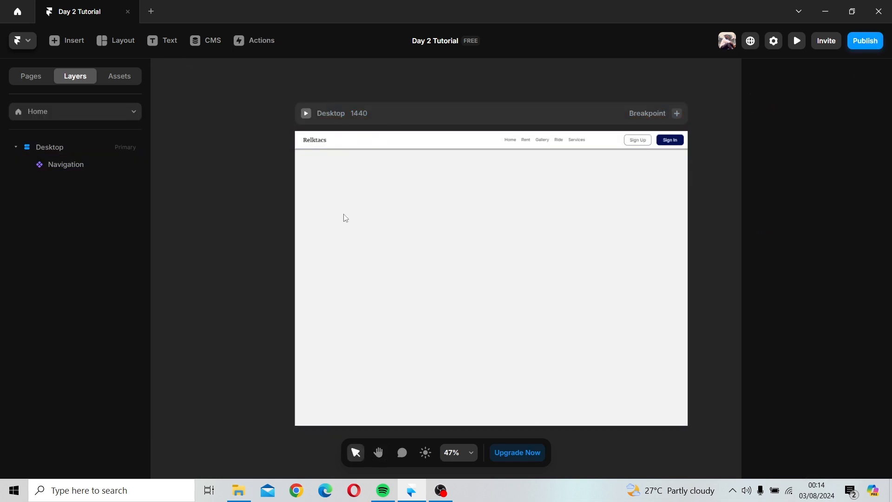
pyautogui.scroll(3, 390, 153)
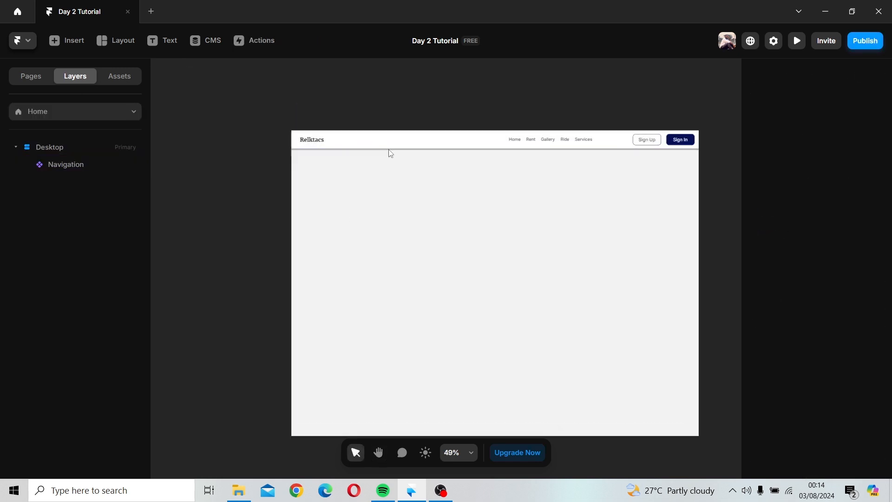
pyautogui.scroll(1, 391, 153)
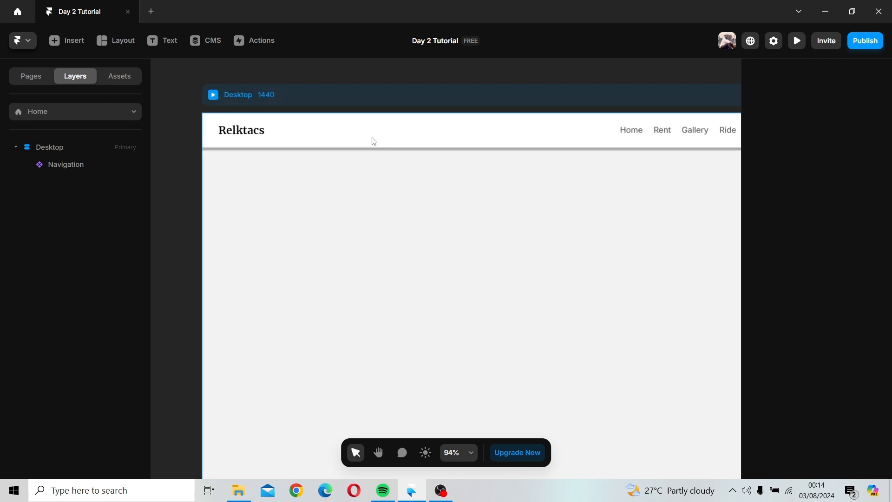
# Step: Reopen the Navigation component and set the Desktop frame's shadow blur to 6
pyautogui.doubleClick(372, 140)
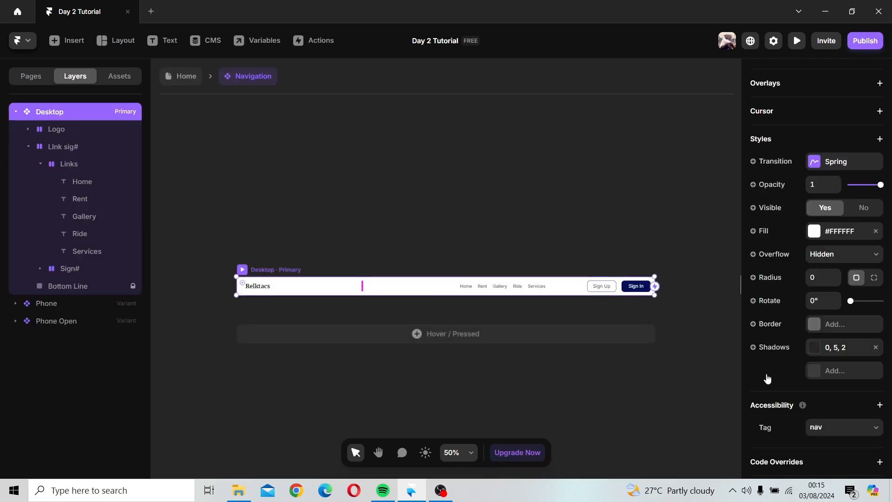
pyautogui.click(814, 354)
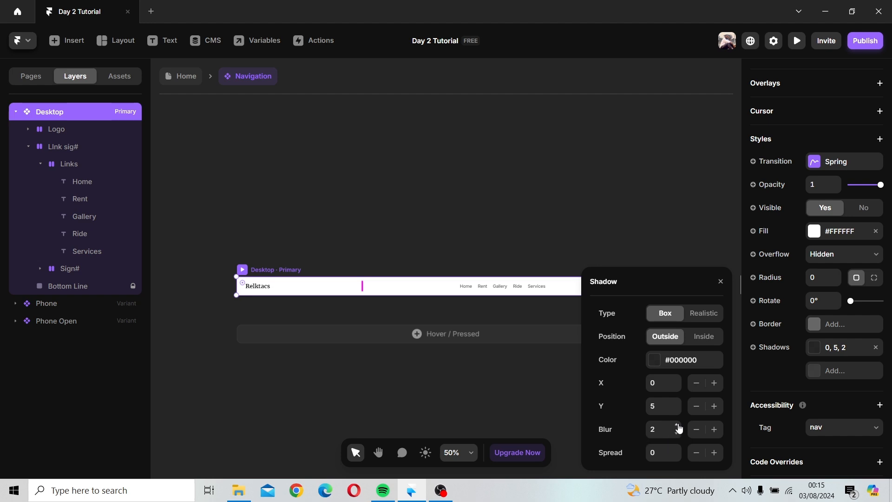
pyautogui.click(677, 425)
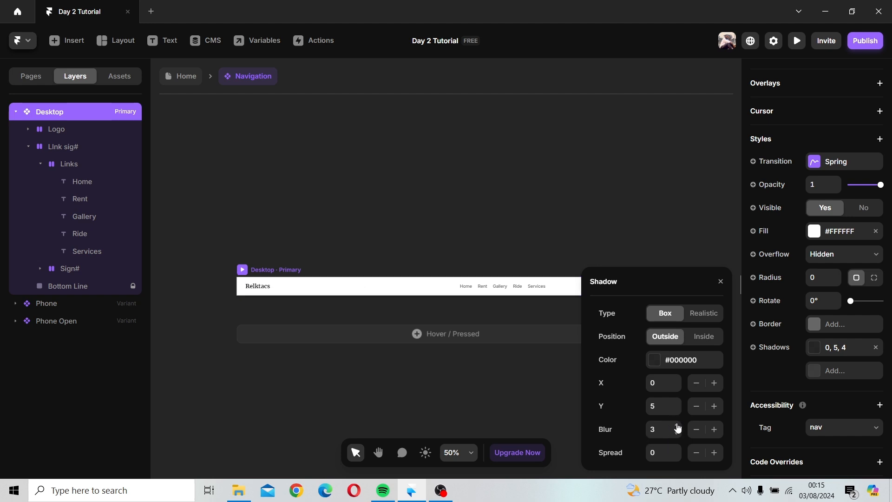
pyautogui.click(677, 425)
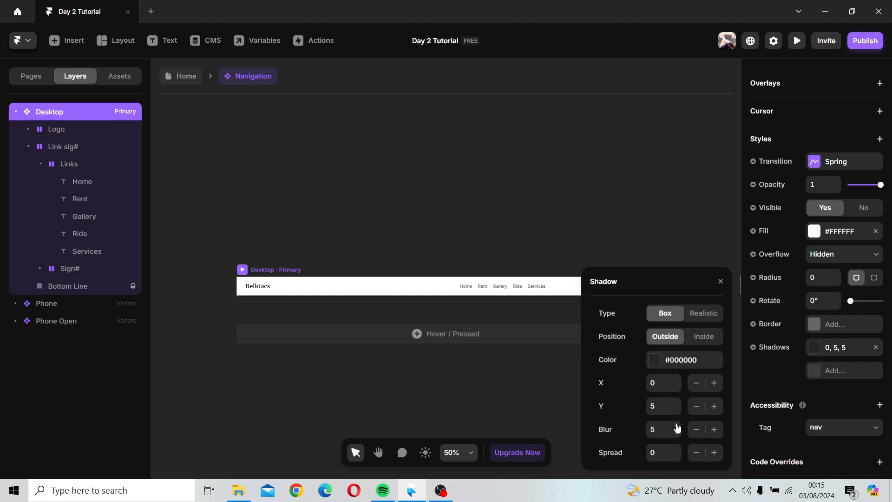
pyautogui.click(677, 427)
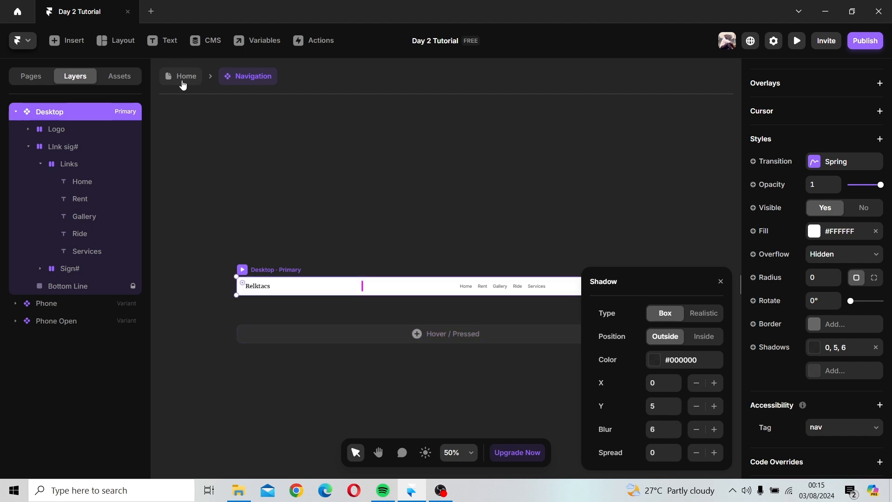
# Step: Check the shadowed navigation bar on the Home page and return into the Navigation component
pyautogui.click(182, 78)
pyautogui.scroll(-5, 420, 174)
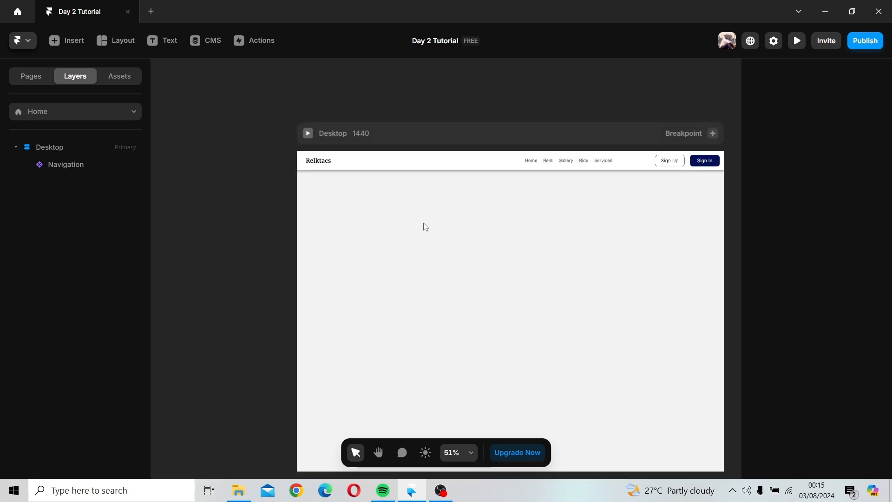
pyautogui.press('space')
pyautogui.moveTo(432, 226); pyautogui.dragTo(373, 217)
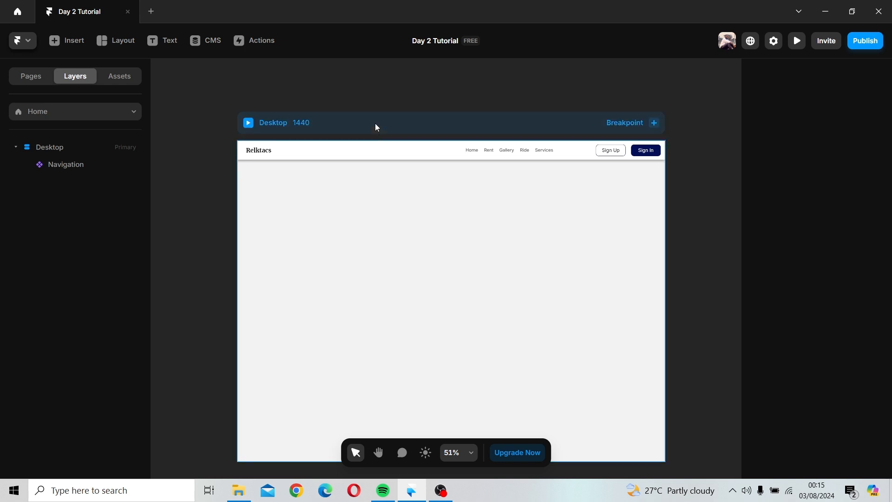
pyautogui.moveTo(448, 147); pyautogui.dragTo(500, 171)
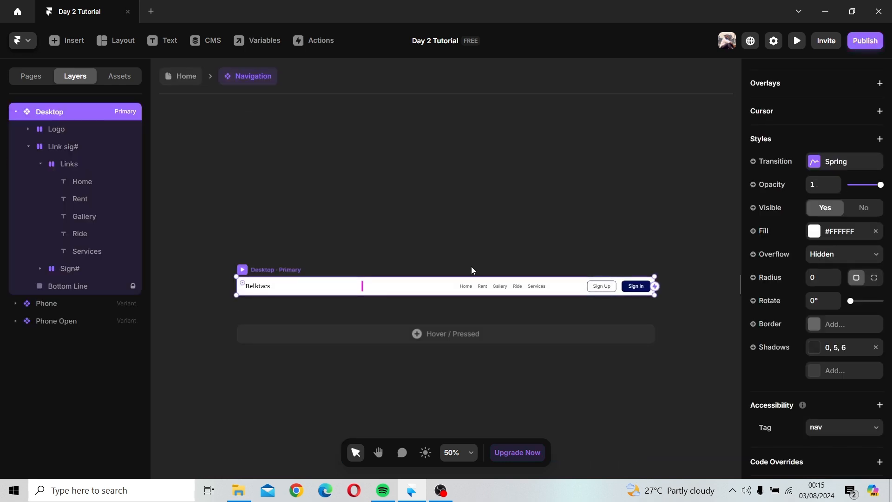
pyautogui.scroll(5, 472, 266)
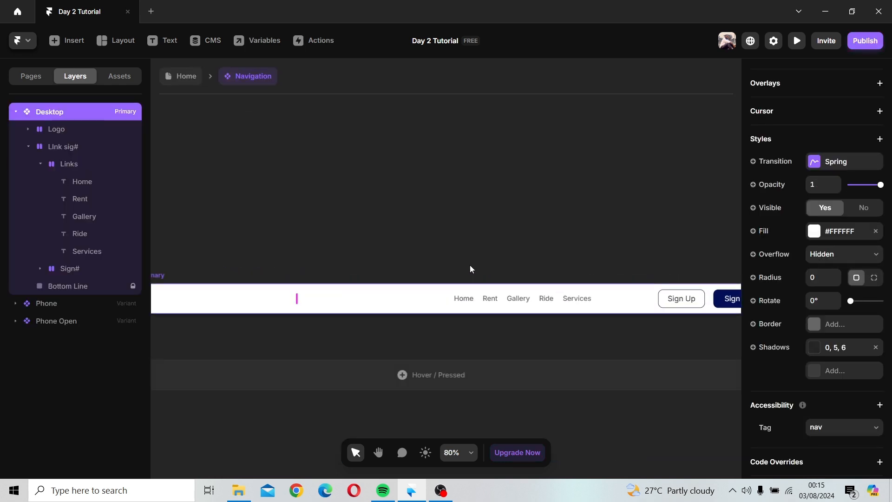
pyautogui.moveTo(472, 266); pyautogui.dragTo(375, 197)
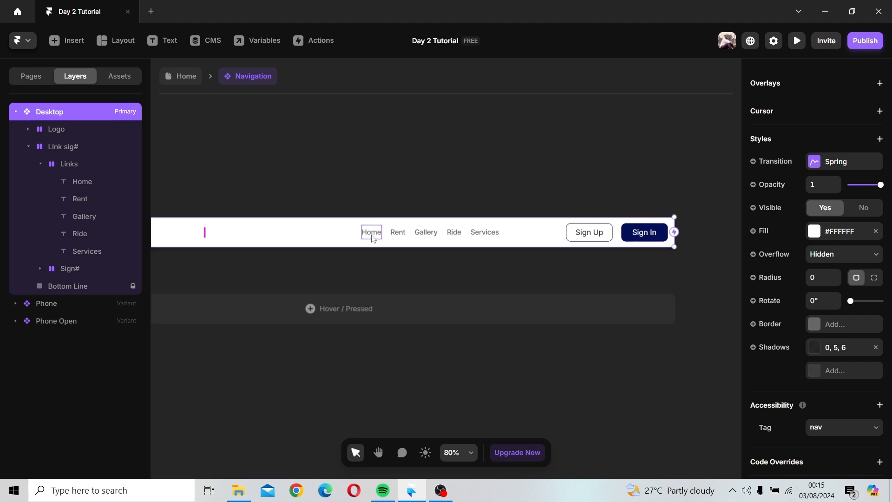
# Step: Turn the Home link text into a new component named Home
pyautogui.click(372, 234)
pyautogui.rightClick(372, 234)
pyautogui.click(404, 184)
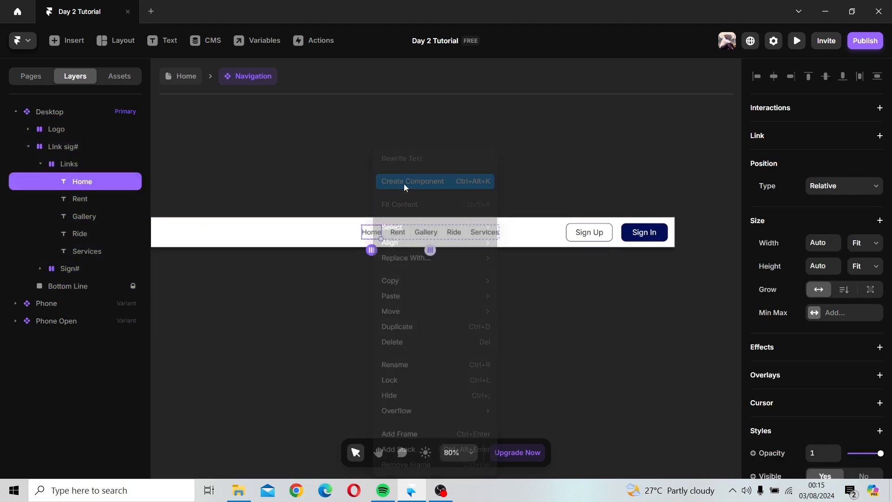
pyautogui.write('Home')
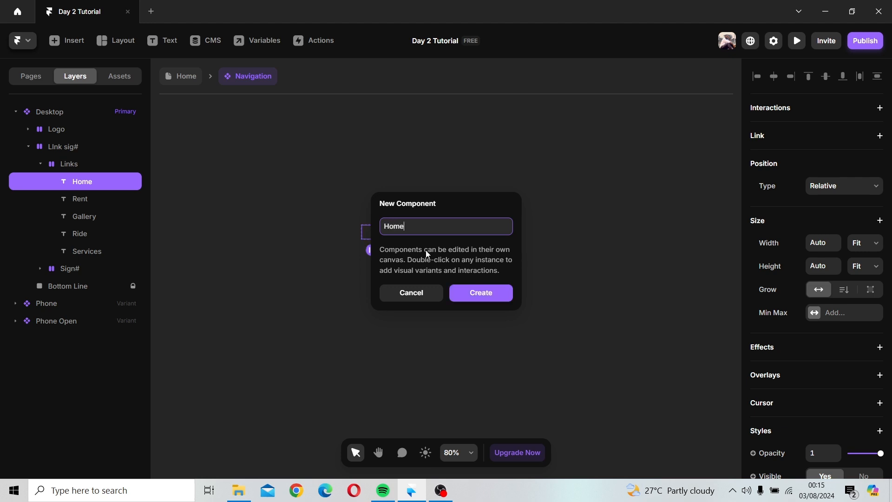
pyautogui.press('Return')
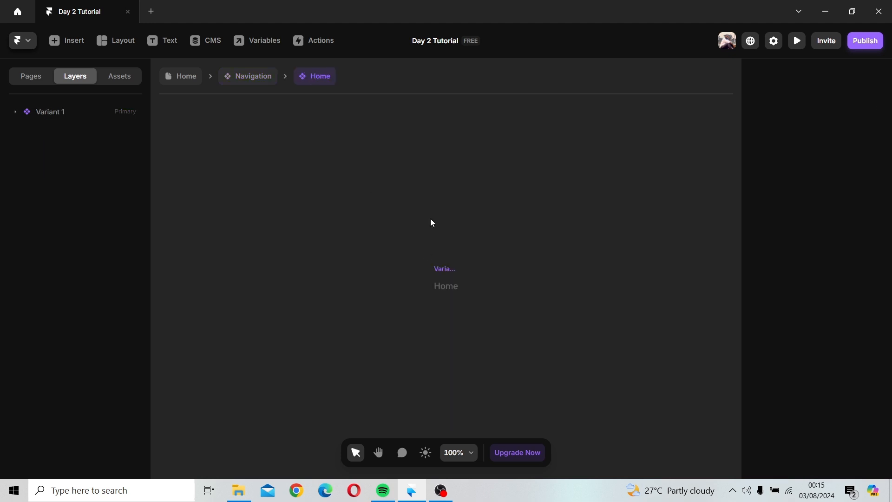
# Step: Add a Hover variant to the Home component
pyautogui.click(439, 268)
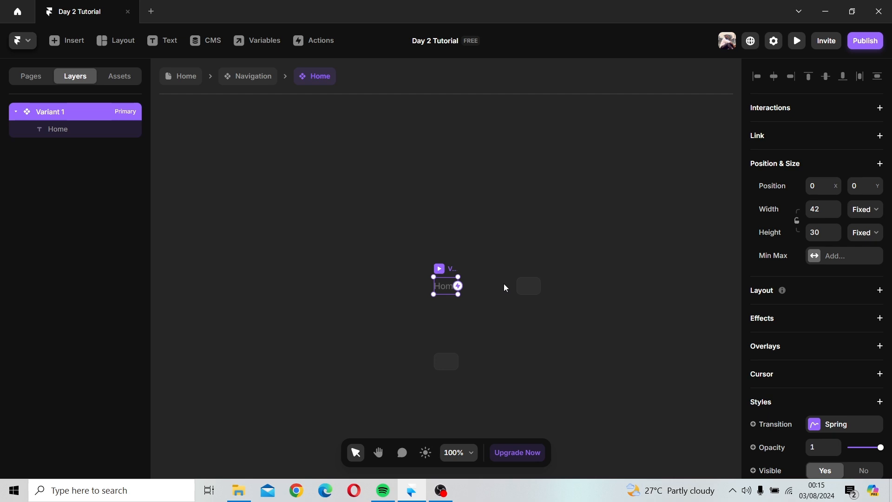
pyautogui.scroll(-5, 816, 391)
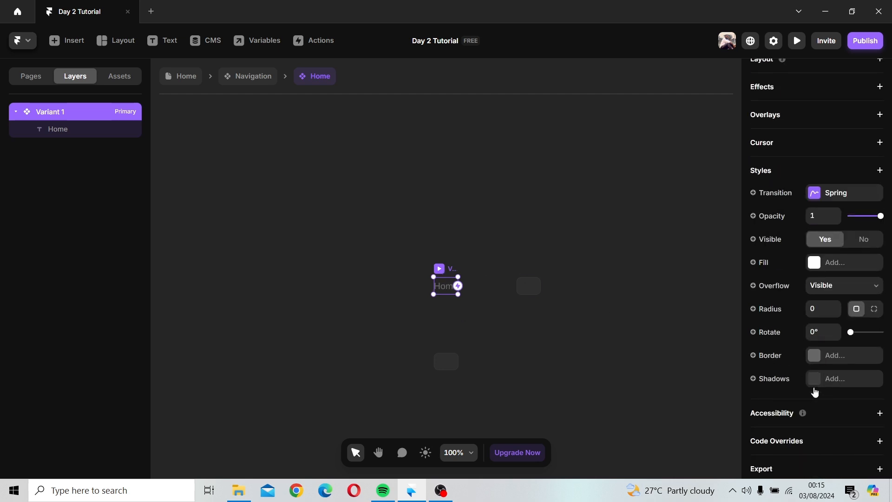
pyautogui.scroll(-1, 813, 388)
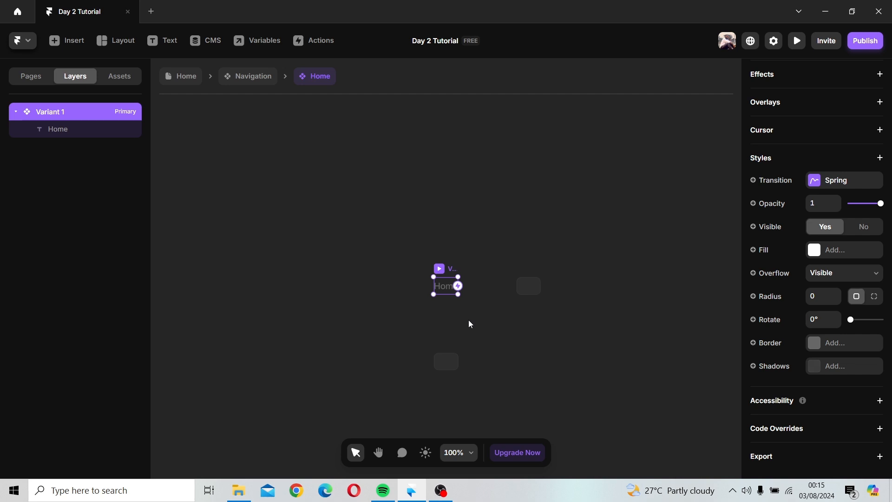
pyautogui.scroll(-3, 453, 269)
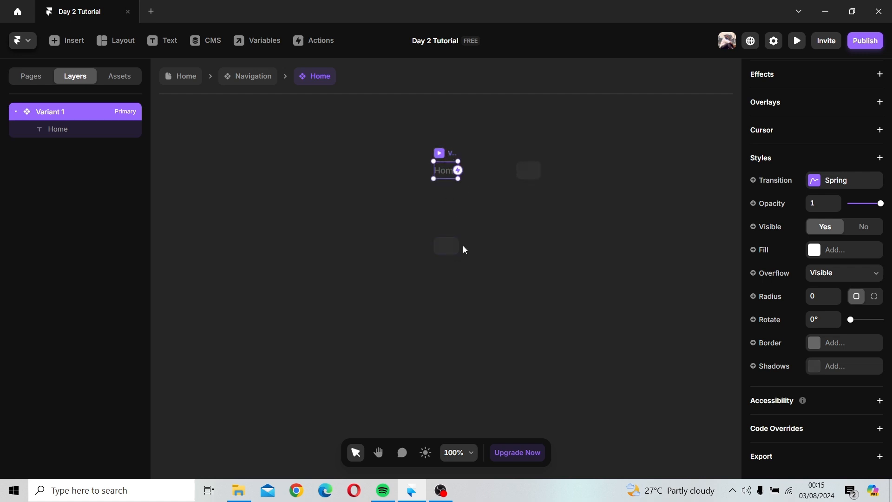
pyautogui.click(462, 258)
pyautogui.scroll(-5, 798, 344)
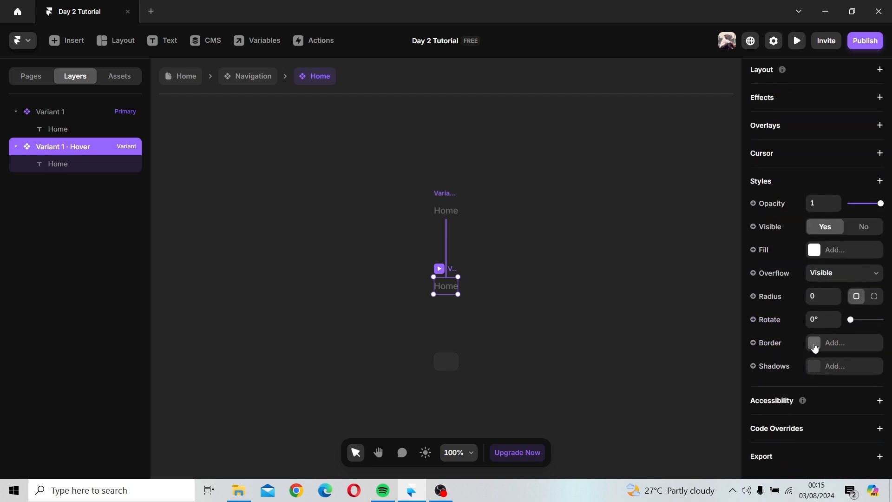
# Step: Add a border to the Hover variant with individual sides: top 0, right 0, bottom 2, left 0
pyautogui.click(815, 343)
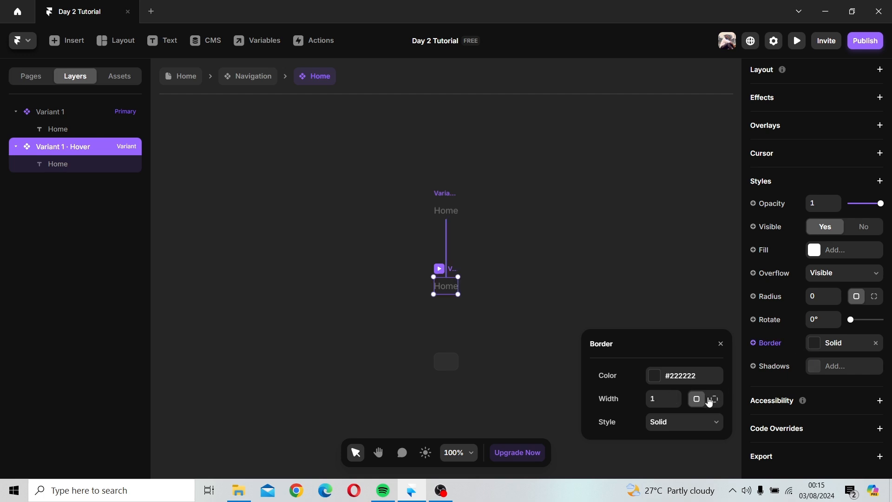
pyautogui.click(715, 398)
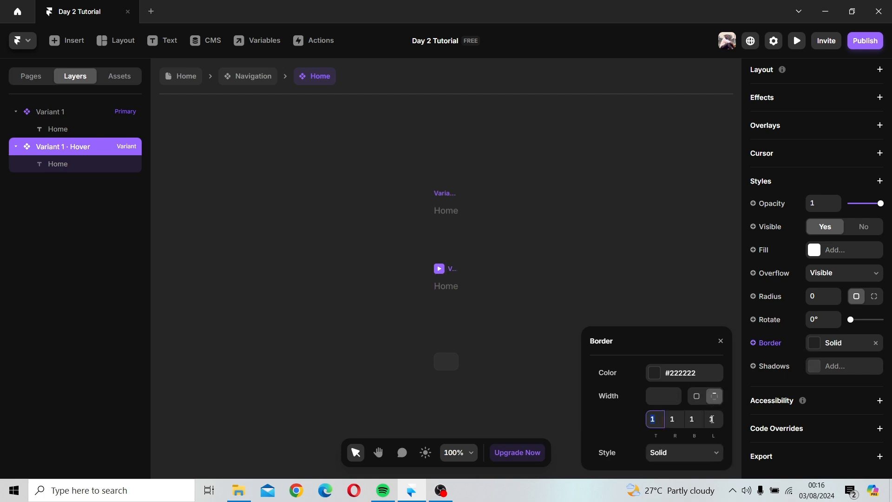
pyautogui.click(695, 415)
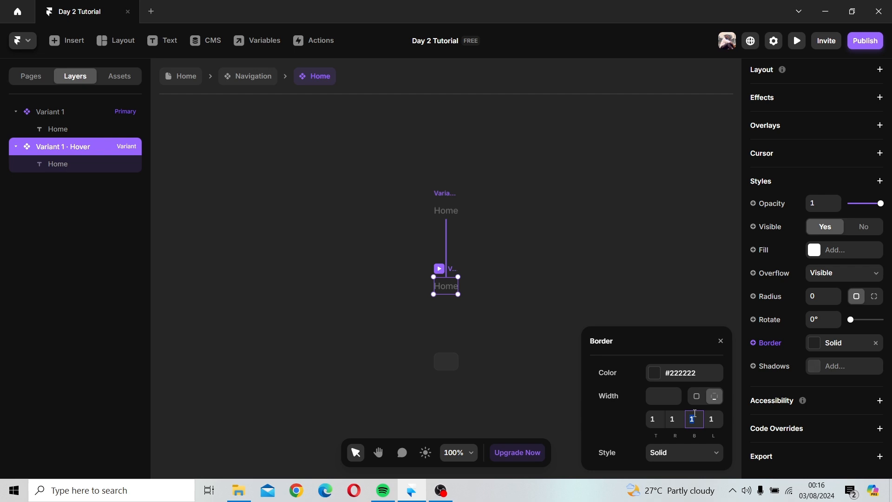
pyautogui.click(671, 420)
pyautogui.click(658, 419)
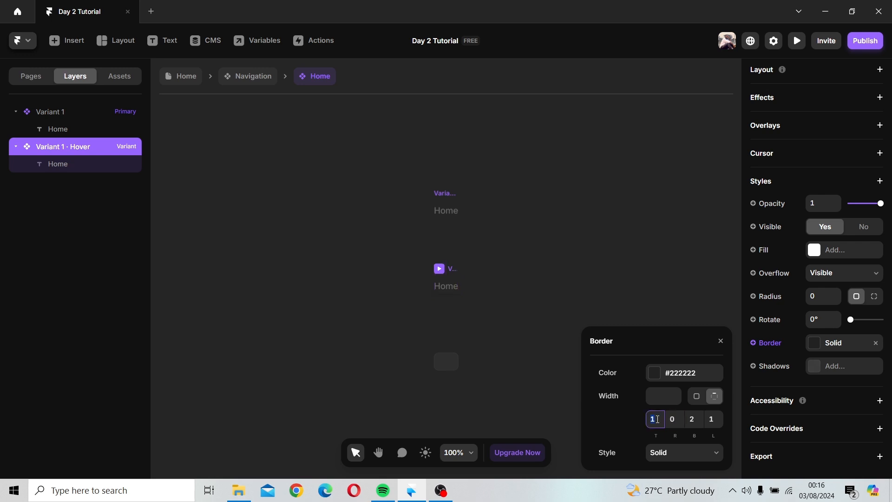
pyautogui.click(710, 420)
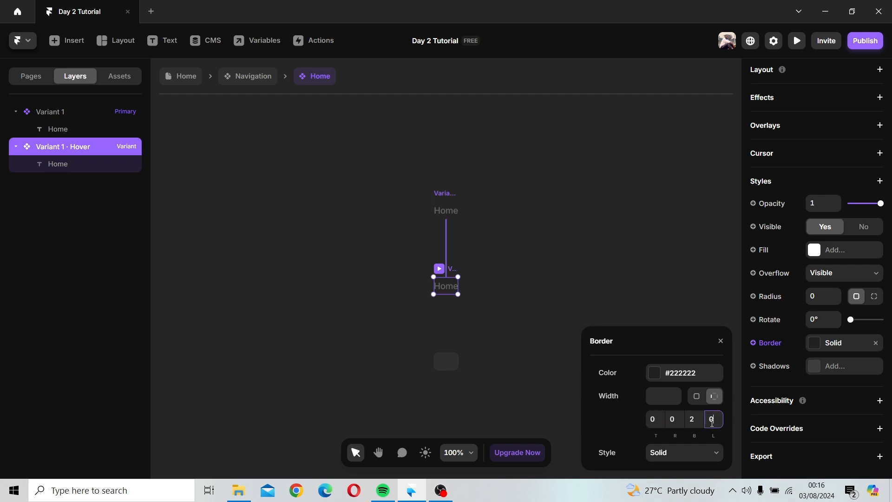
# Step: Set the hover border colour to yellow #EDF502
pyautogui.click(663, 377)
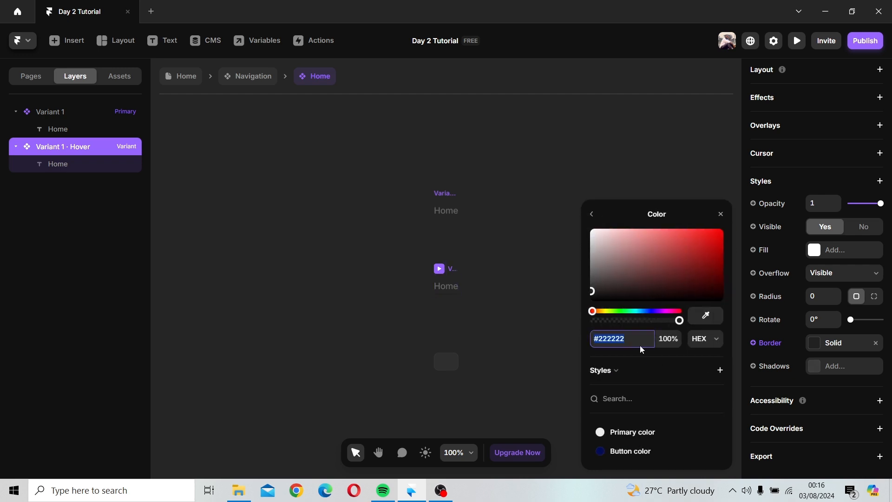
pyautogui.click(610, 312)
pyautogui.moveTo(610, 314); pyautogui.dragTo(607, 312)
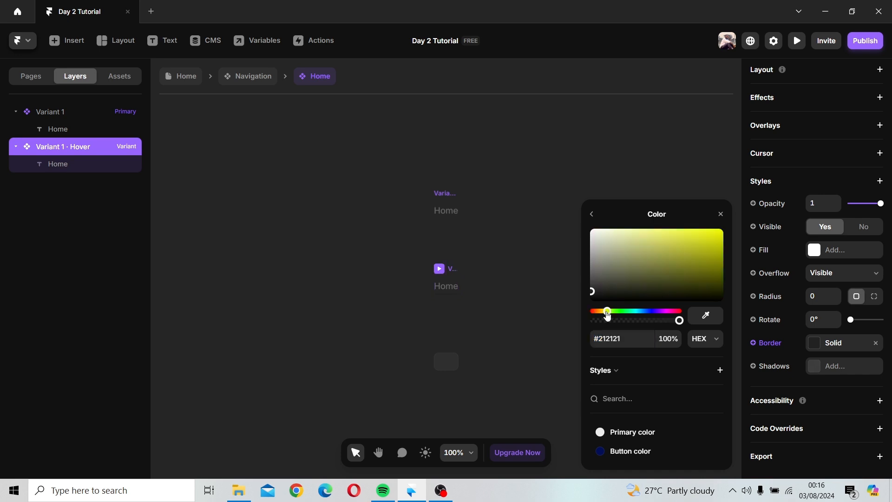
pyautogui.click(712, 239)
pyautogui.moveTo(714, 239); pyautogui.dragTo(723, 232)
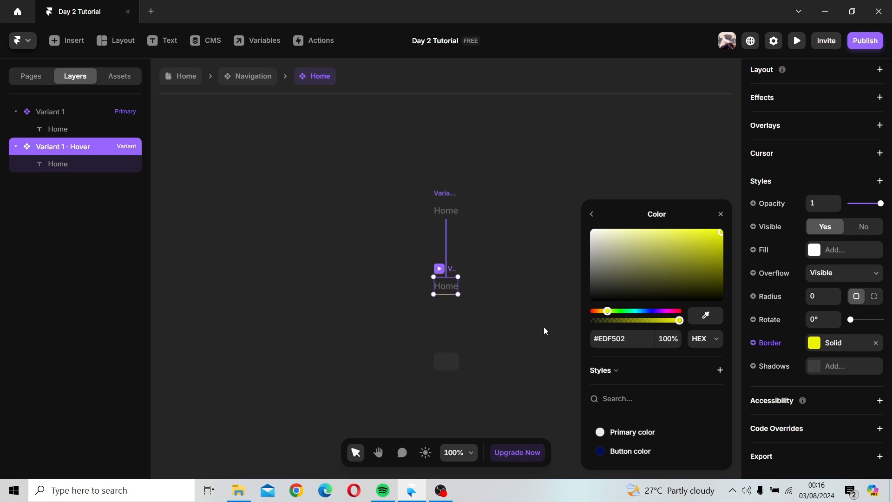
pyautogui.click(720, 215)
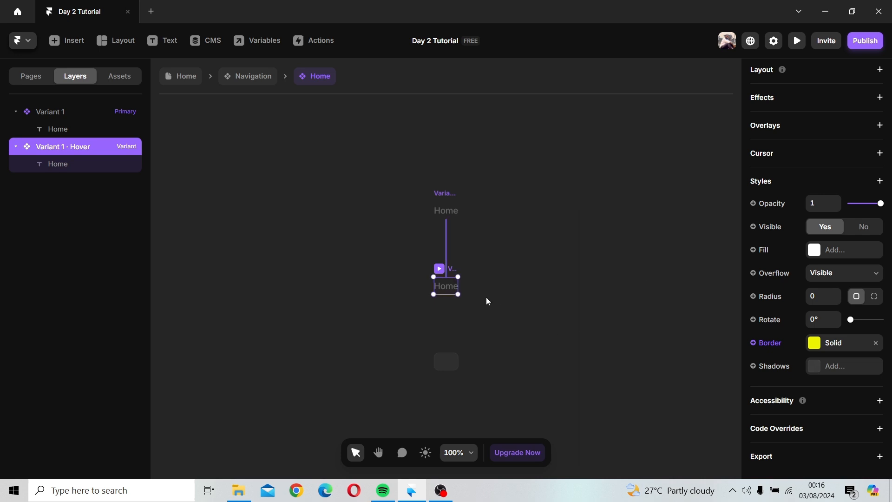
# Step: Set the Hover variant's bottom border width to 5 and close the border settings
pyautogui.click(816, 349)
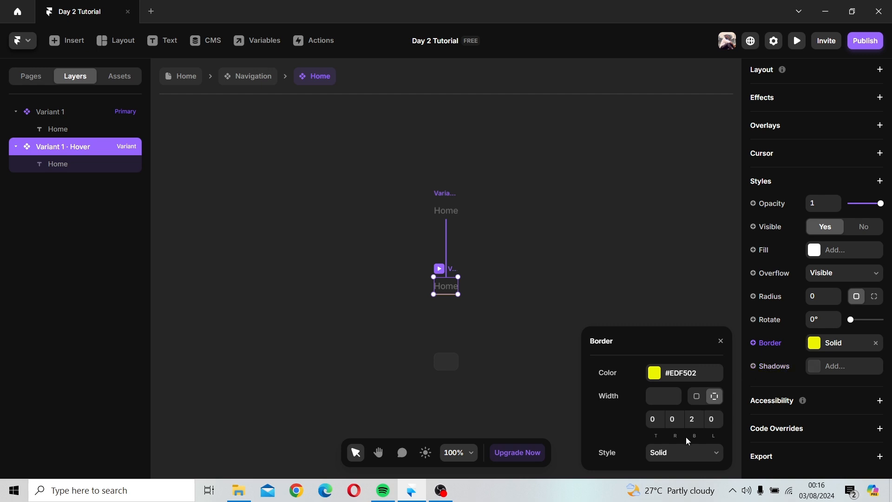
pyautogui.click(705, 414)
pyautogui.press('Return')
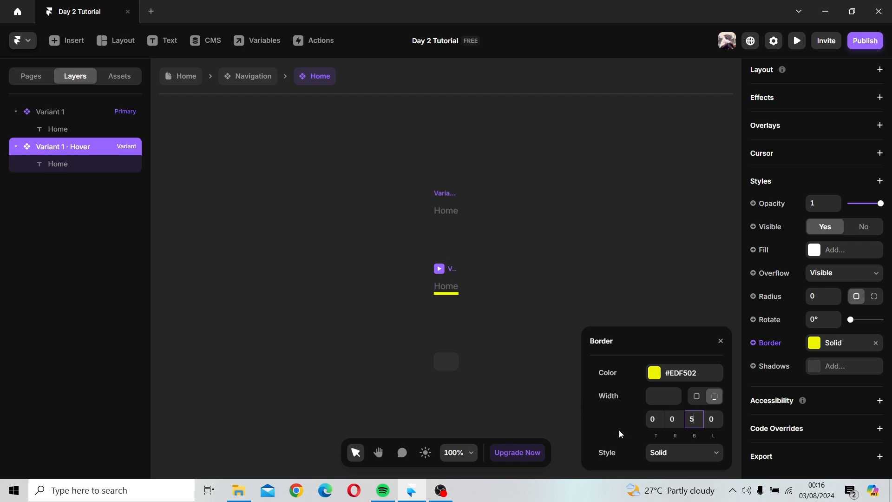
pyautogui.click(720, 341)
pyautogui.click(515, 281)
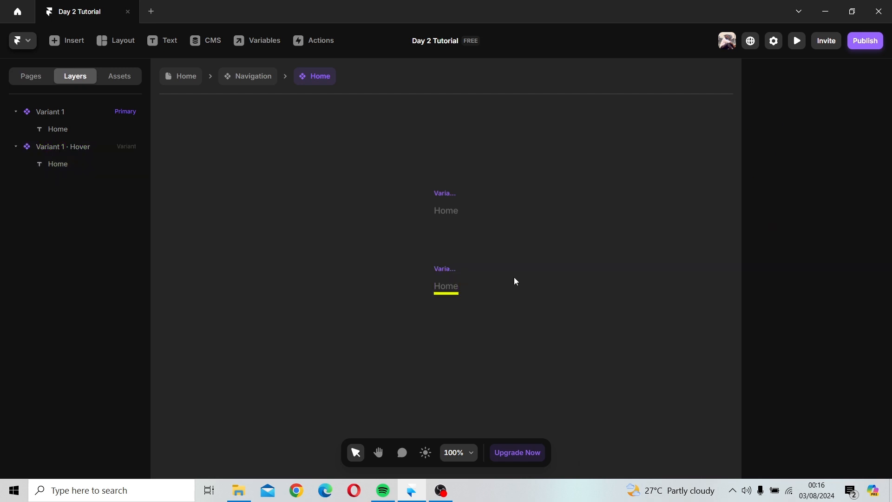
# Step: Return to the Navigation component and preview the Desktop navigation bar
pyautogui.click(451, 269)
pyautogui.click(444, 193)
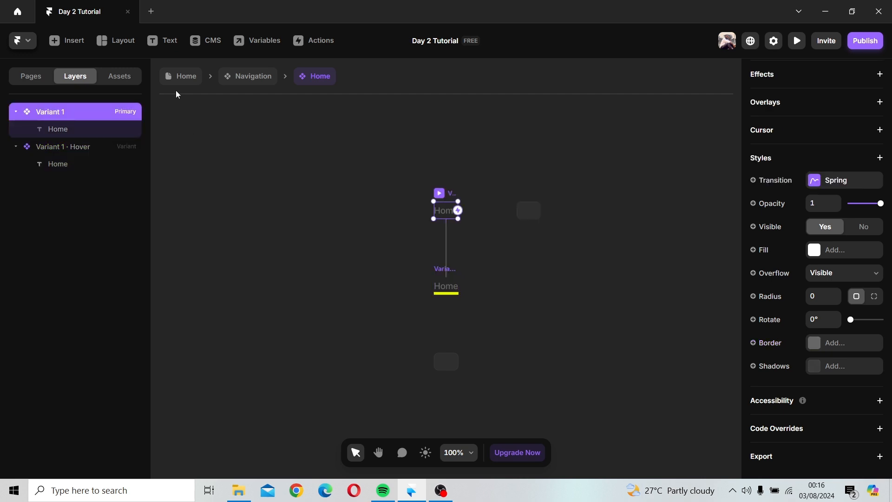
pyautogui.click(240, 80)
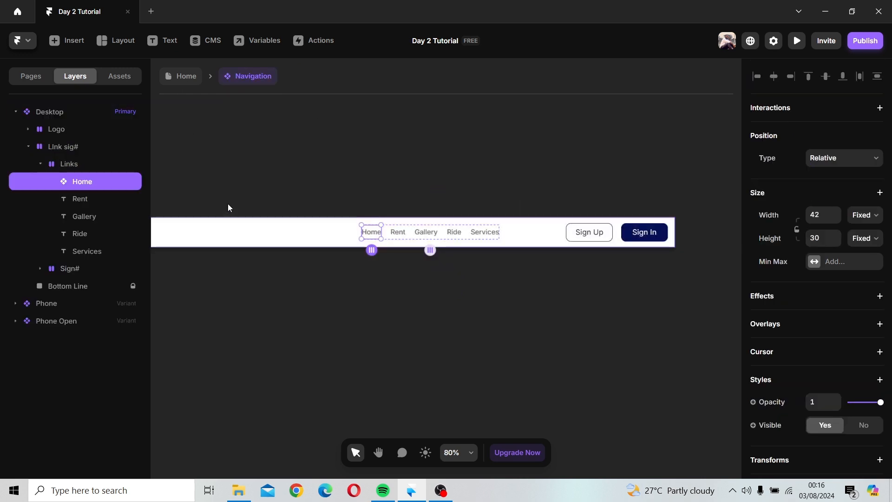
pyautogui.scroll(-2, 233, 200)
pyautogui.press('space')
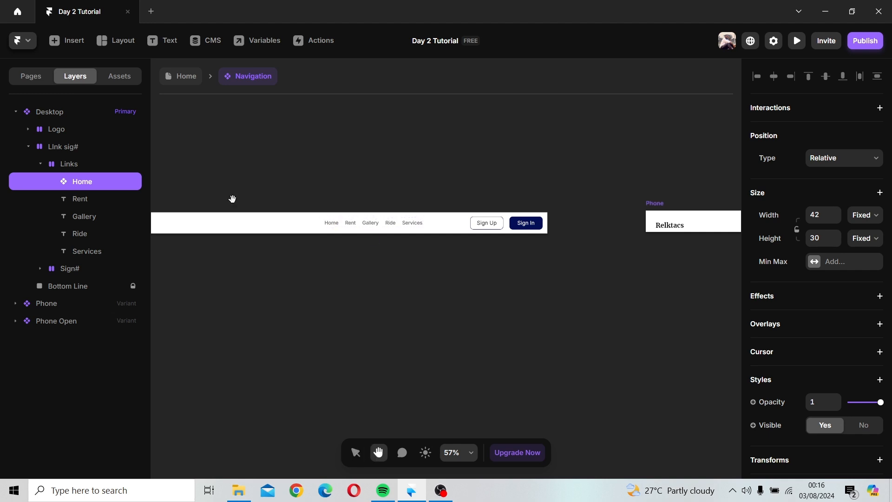
pyautogui.moveTo(233, 200); pyautogui.dragTo(366, 194)
pyautogui.click(219, 199)
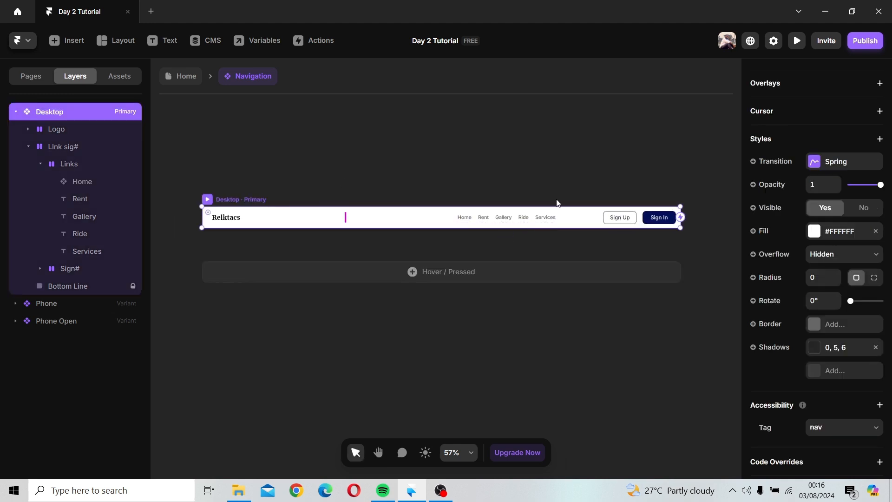
pyautogui.click(207, 199)
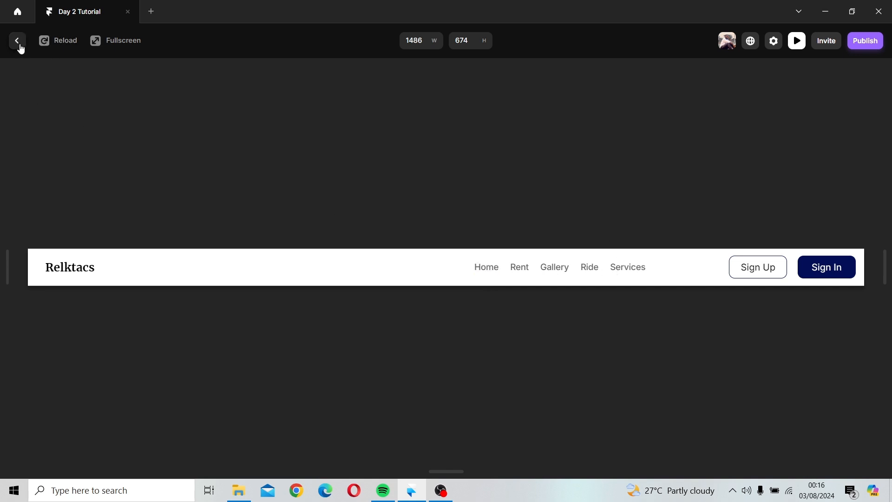
# Step: Open the Home component and set the Hover variant's Home text size to 20 px
pyautogui.scroll(5, 469, 221)
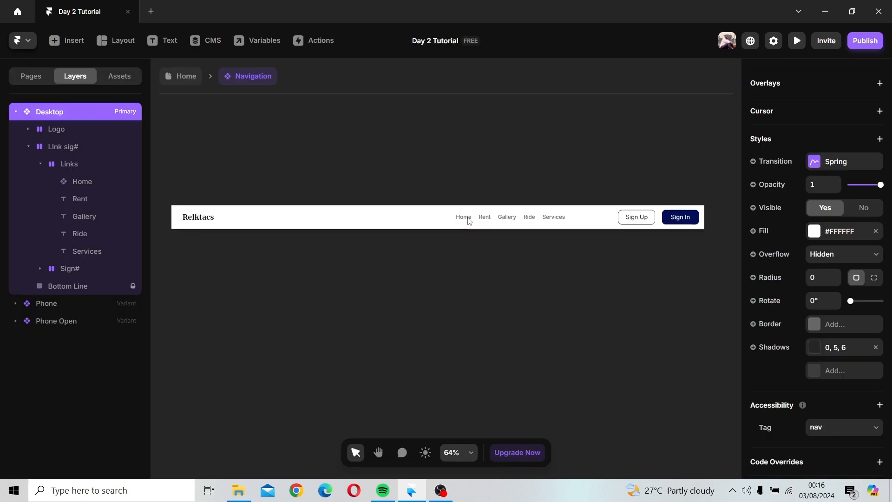
pyautogui.scroll(2, 470, 221)
pyautogui.doubleClick(467, 218)
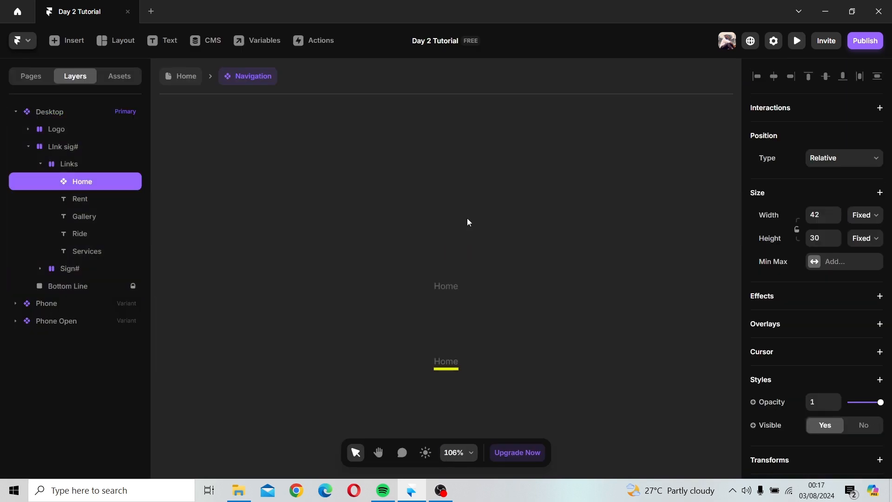
pyautogui.scroll(-1, 448, 298)
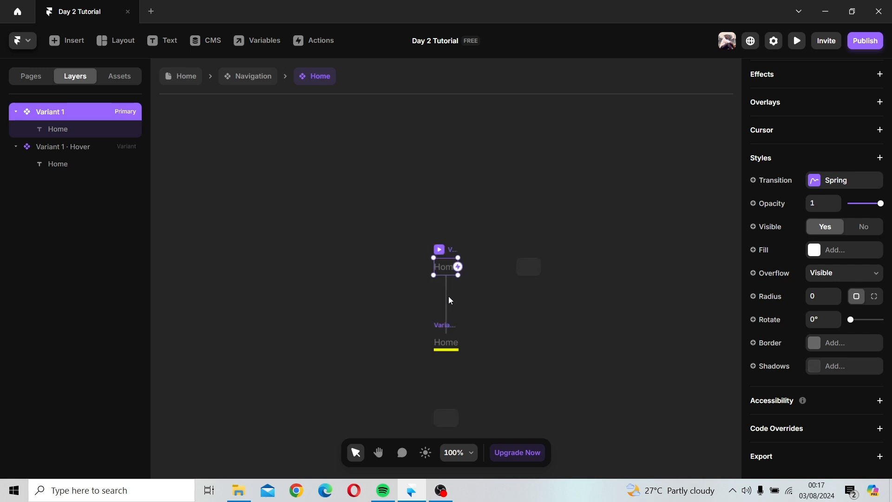
pyautogui.scroll(1, 447, 296)
pyautogui.scroll(4, 449, 300)
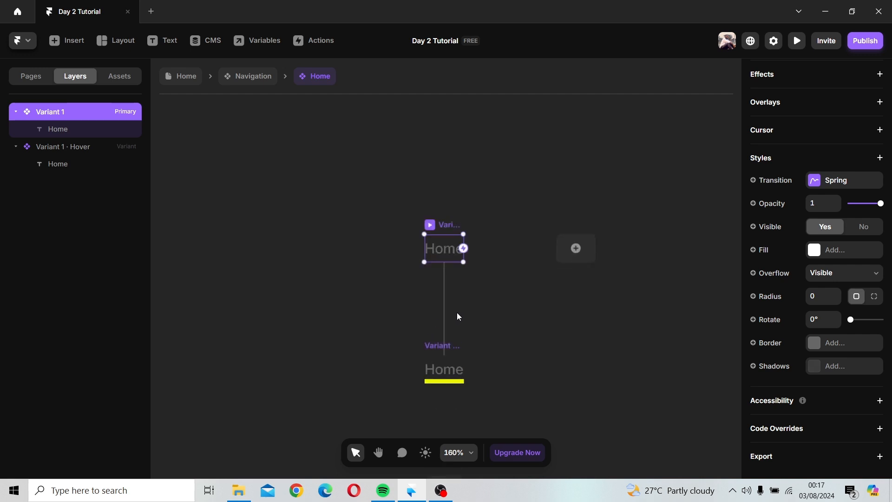
pyautogui.scroll(-4, 465, 338)
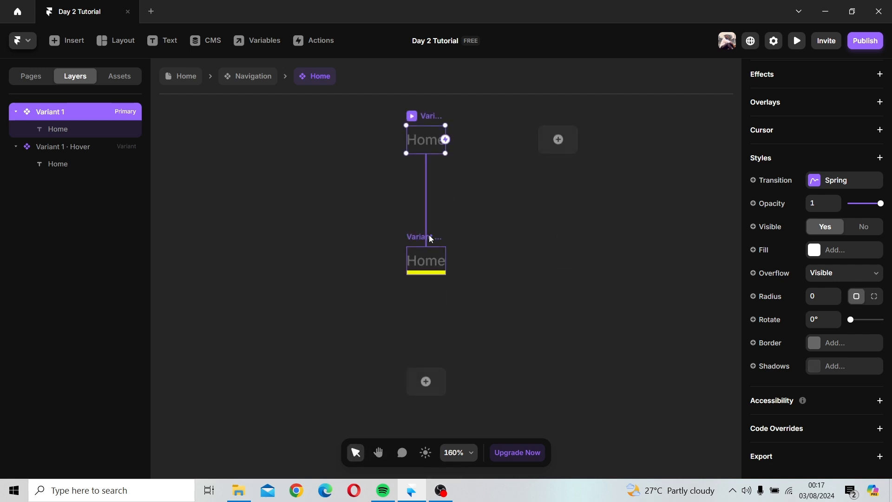
pyautogui.click(432, 260)
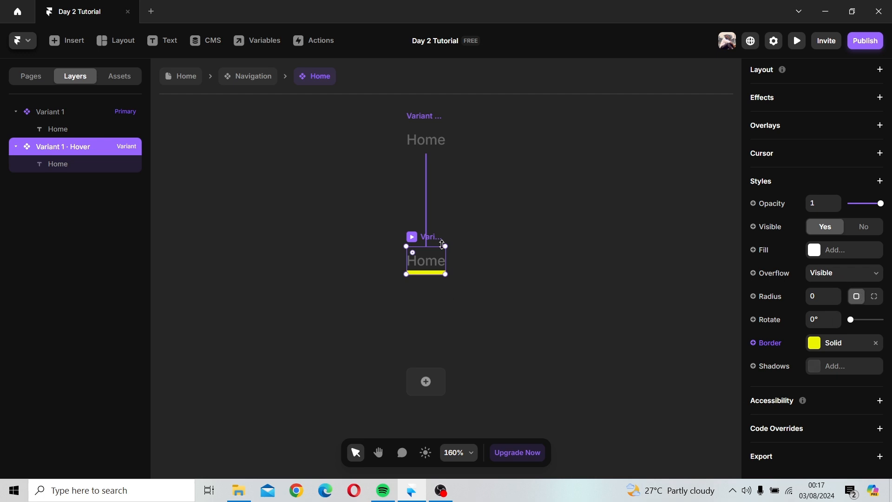
pyautogui.doubleClick(431, 258)
pyautogui.click(475, 248)
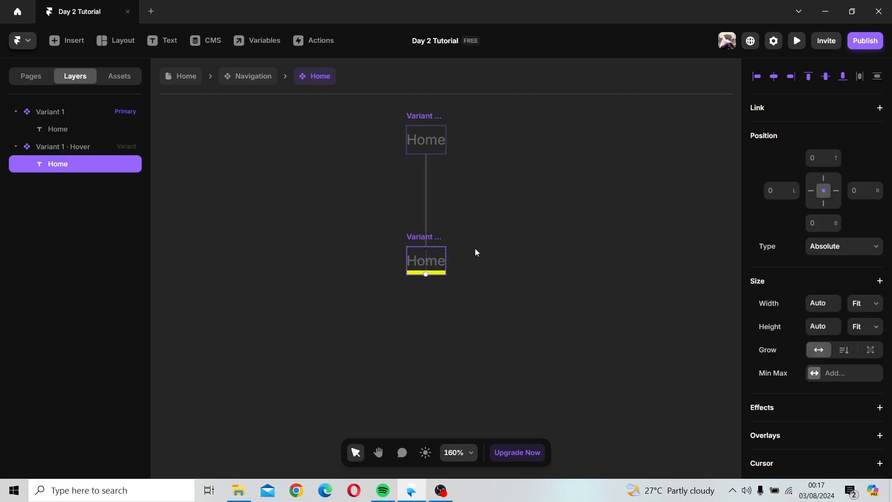
pyautogui.click(441, 238)
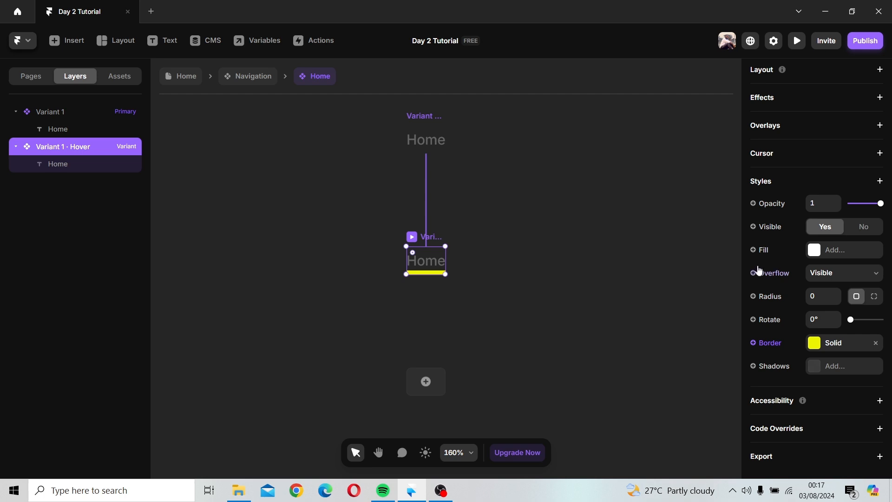
pyautogui.click(76, 163)
pyautogui.scroll(-5, 869, 320)
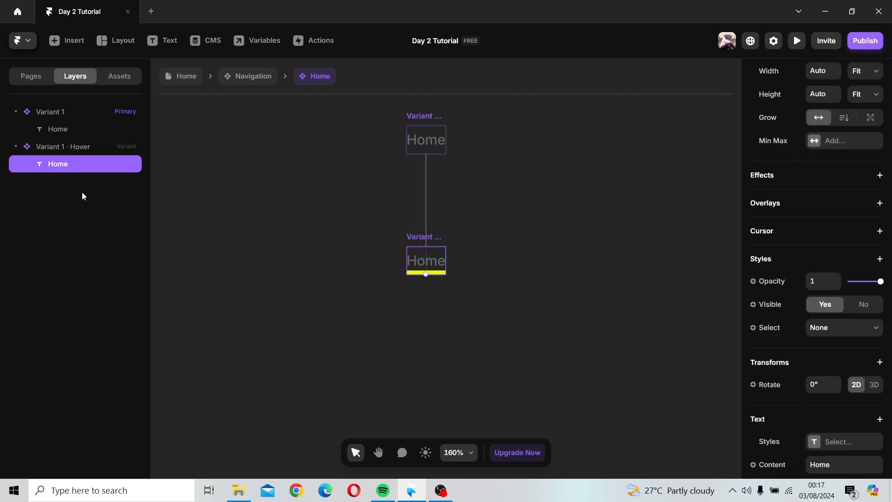
pyautogui.scroll(-6, 834, 330)
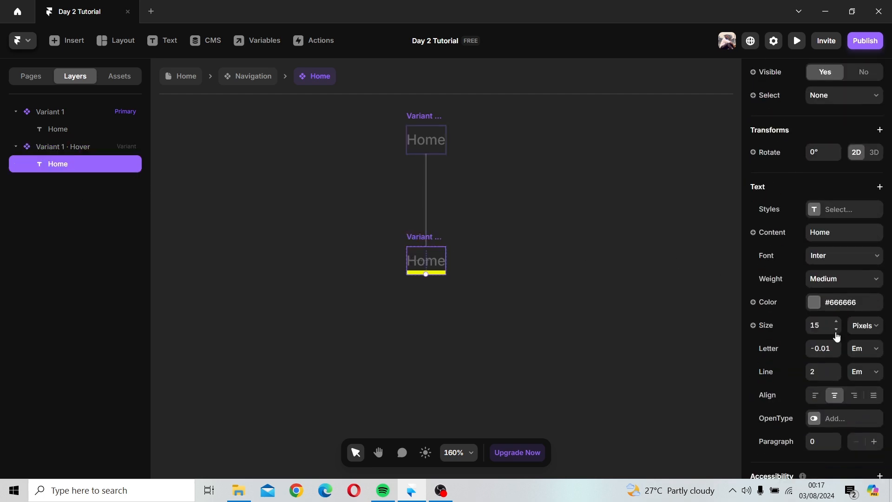
pyautogui.click(837, 265)
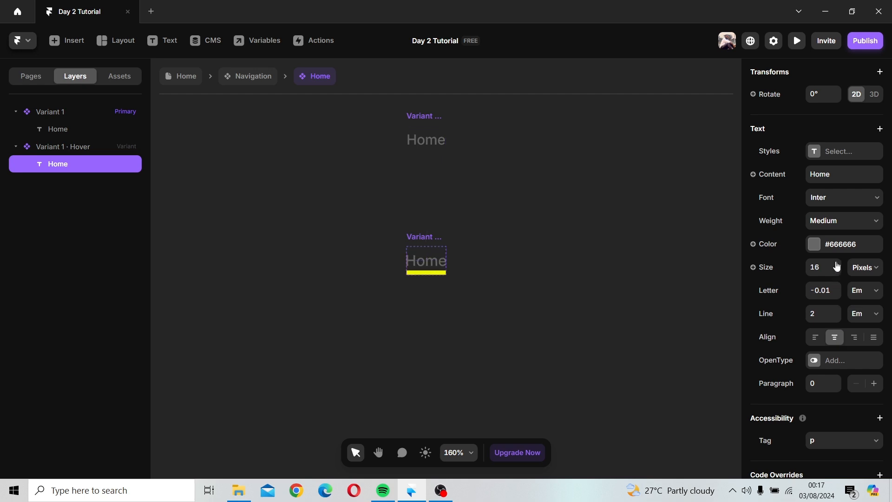
pyautogui.click(837, 265)
pyautogui.click(837, 265)
pyautogui.click(837, 265)
pyautogui.click(837, 264)
pyautogui.click(837, 264)
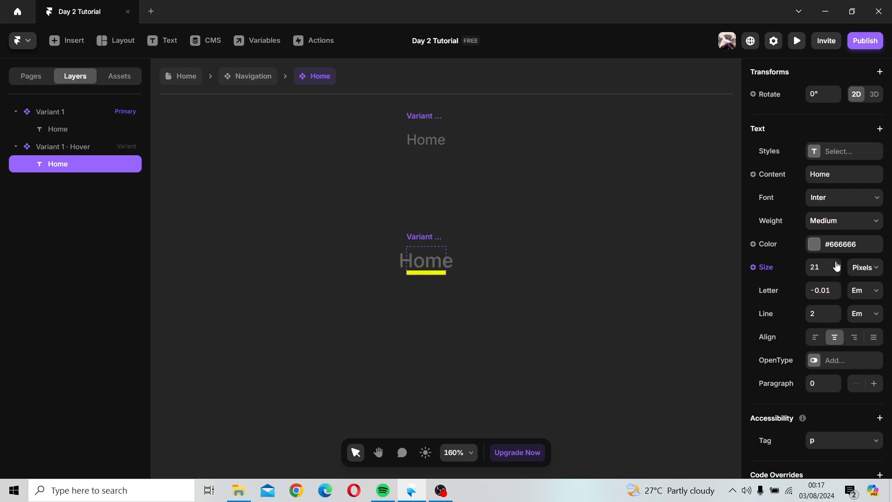
pyautogui.click(837, 264)
pyautogui.click(838, 271)
pyautogui.click(838, 271)
pyautogui.click(838, 271)
pyautogui.click(837, 264)
# Step: Widen the Hover variant frame to about 66 × 30
pyautogui.click(410, 233)
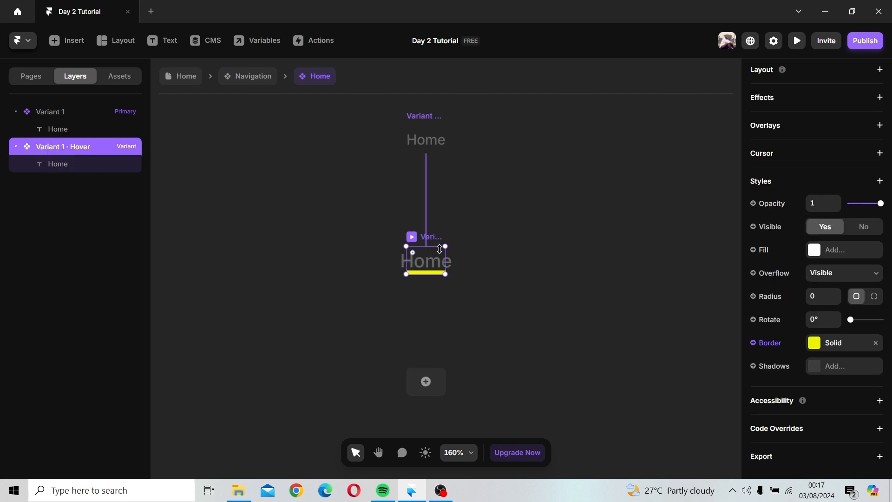
pyautogui.moveTo(446, 256); pyautogui.dragTo(469, 257)
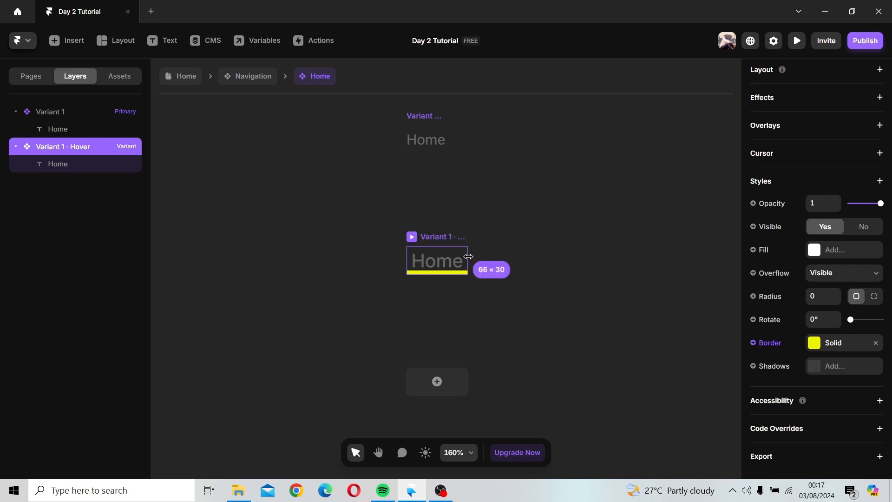
pyautogui.click(523, 255)
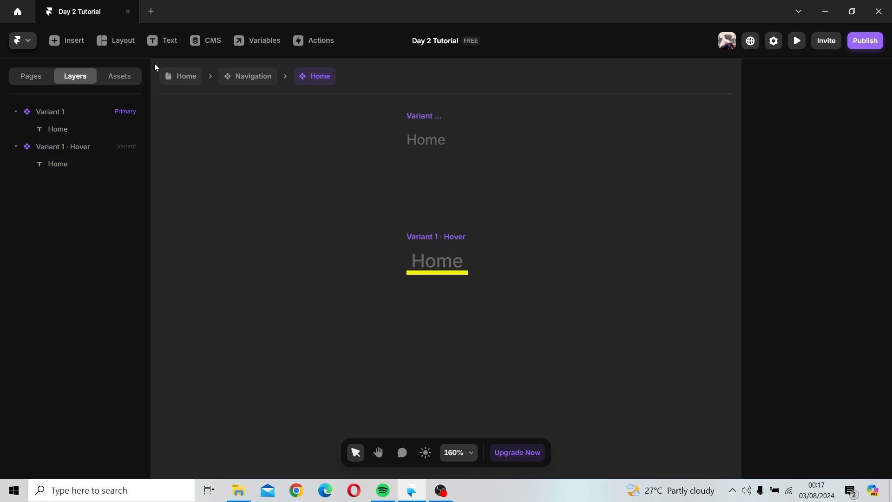
# Step: Go back to the Navigation component and preview the Desktop navigation bar again to test the hover
pyautogui.click(236, 81)
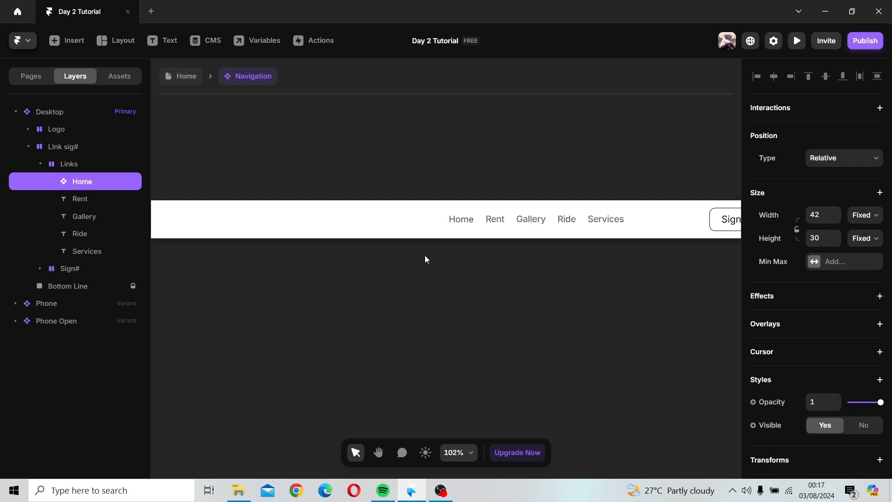
pyautogui.scroll(-2, 425, 253)
pyautogui.press('space')
pyautogui.moveTo(280, 255); pyautogui.dragTo(336, 255)
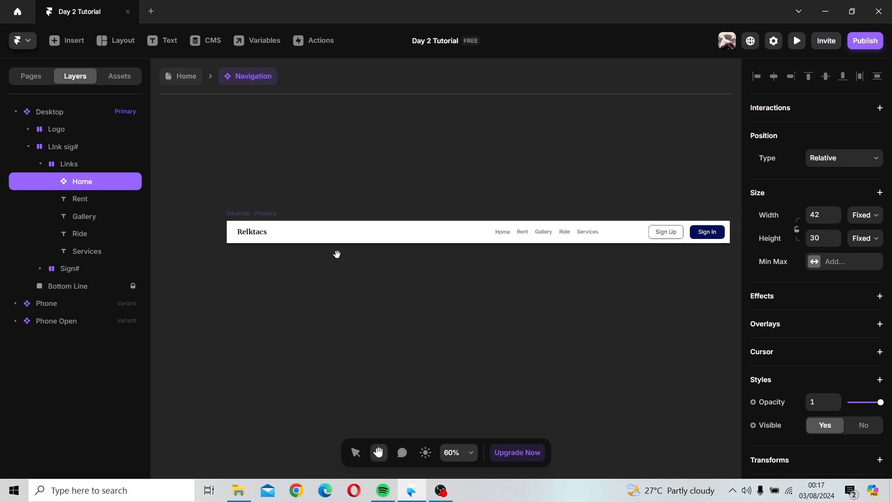
pyautogui.click(230, 210)
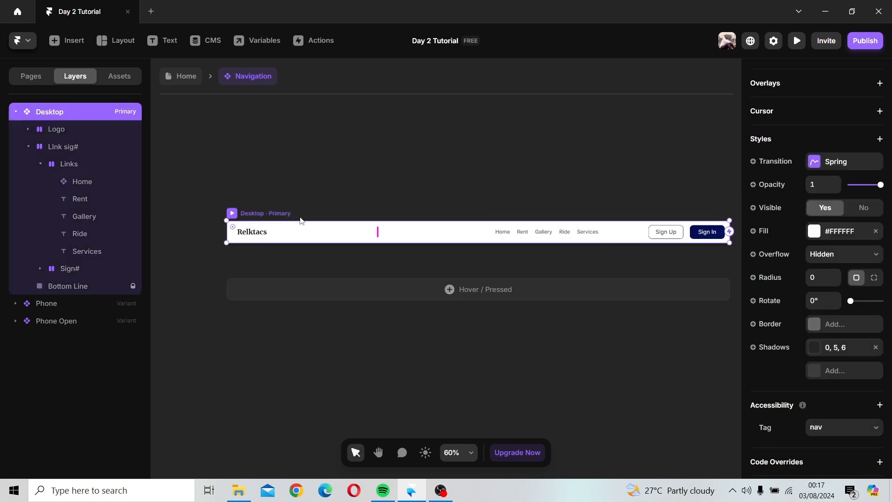
pyautogui.hotkey('ctrl', 'p')
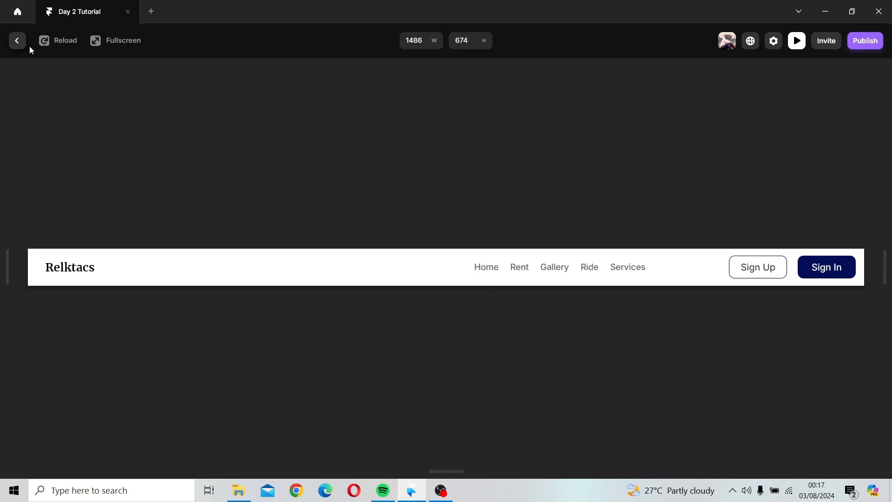
pyautogui.click(18, 41)
# Step: Reopen the Home component and adjust the Hover variant's width to about 58 px
pyautogui.doubleClick(502, 232)
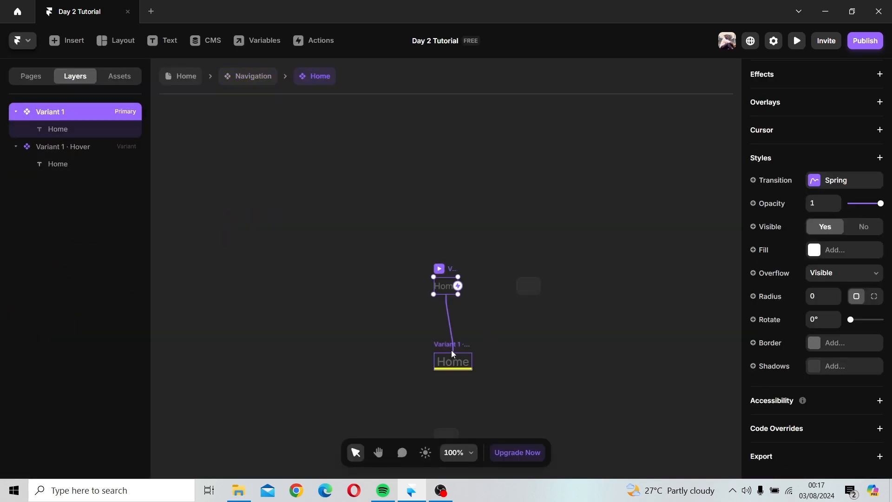
pyautogui.click(454, 362)
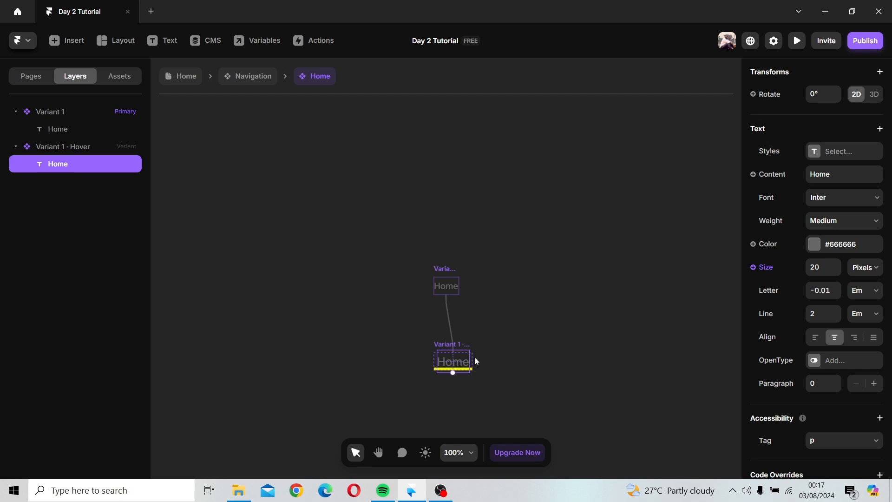
pyautogui.click(456, 342)
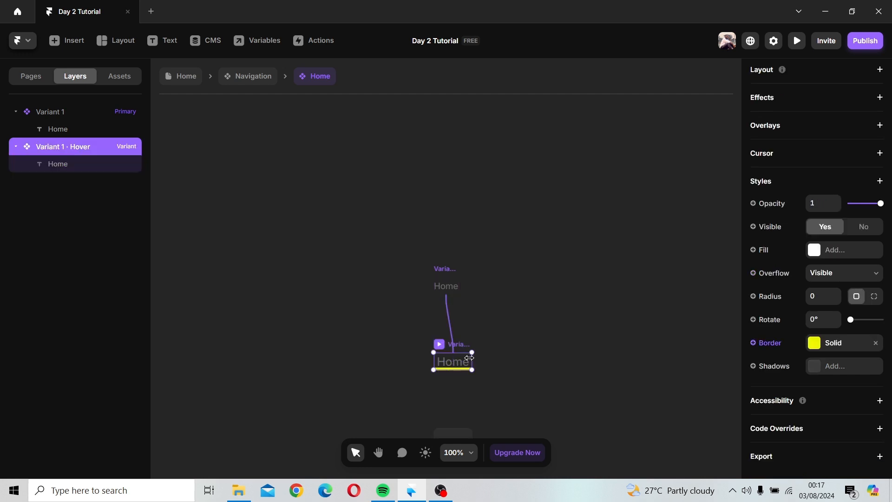
pyautogui.moveTo(469, 358); pyautogui.dragTo(468, 358)
pyautogui.scroll(-1, 674, 345)
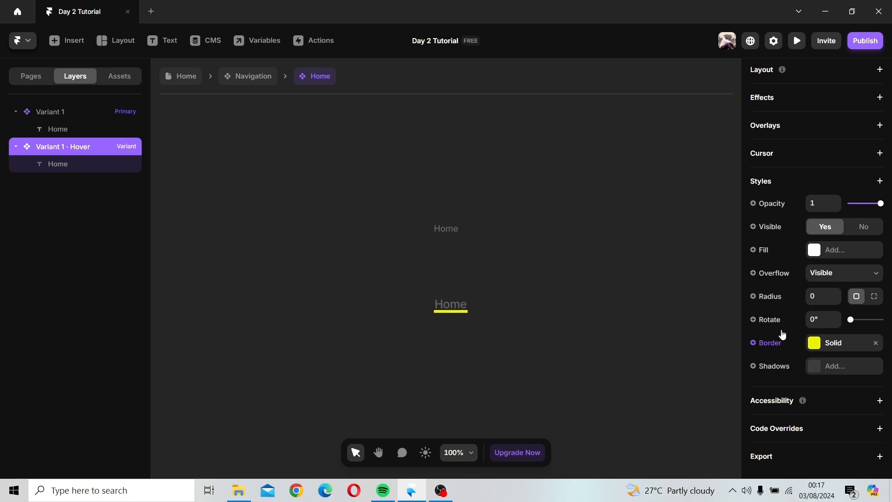
pyautogui.scroll(5, 804, 328)
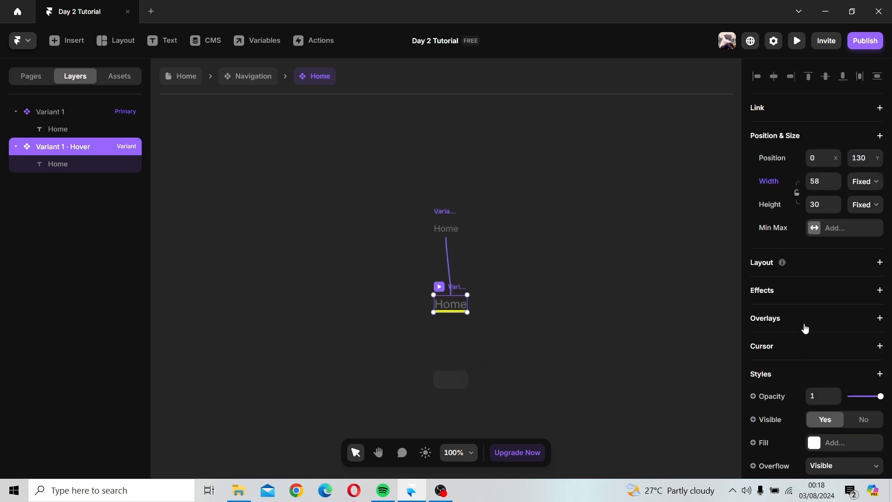
pyautogui.scroll(-5, 804, 328)
pyautogui.click(372, 294)
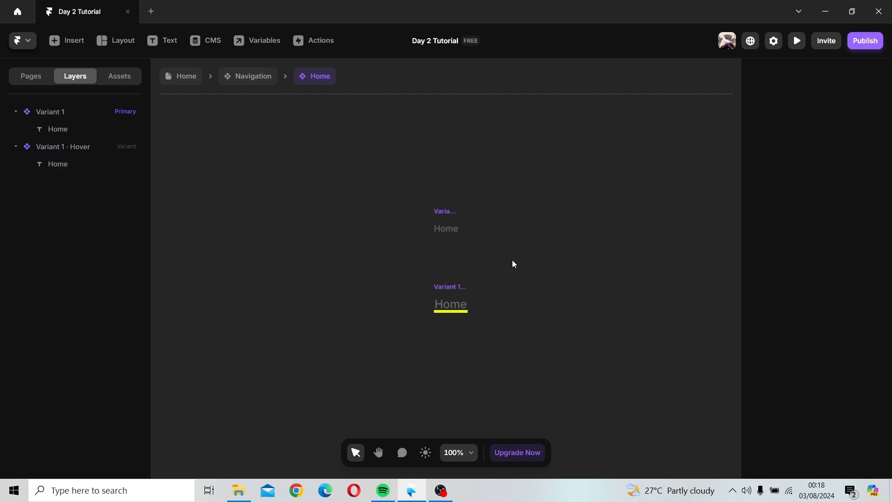
# Step: Return to the Navigation component and turn the Rent link text into a new component named Rent
pyautogui.click(244, 79)
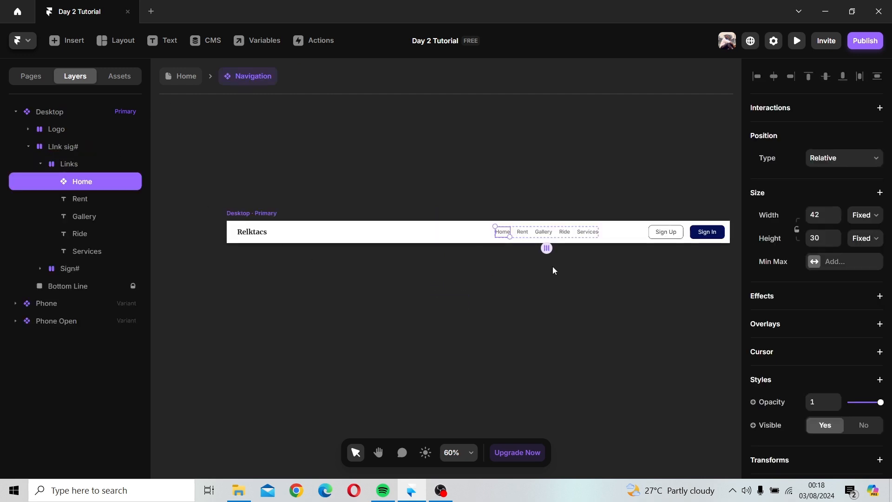
pyautogui.click(532, 234)
pyautogui.click(523, 232)
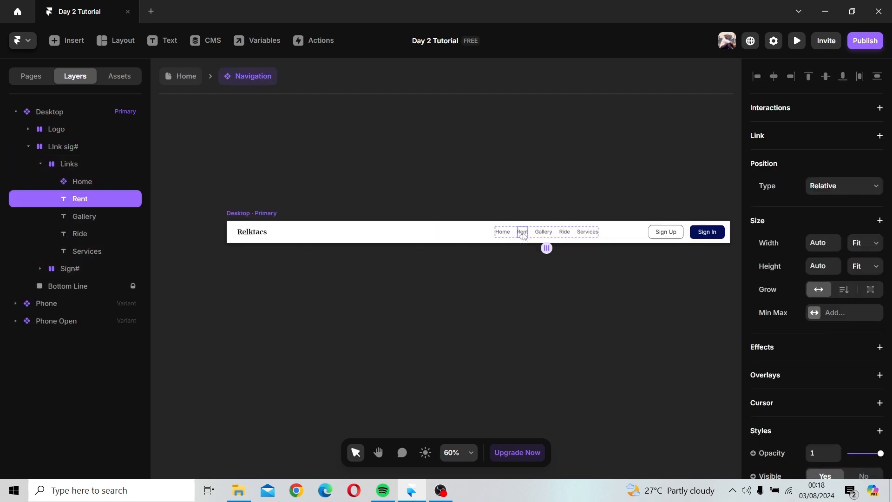
pyautogui.rightClick(523, 233)
pyautogui.moveTo(538, 235)
pyautogui.click(553, 186)
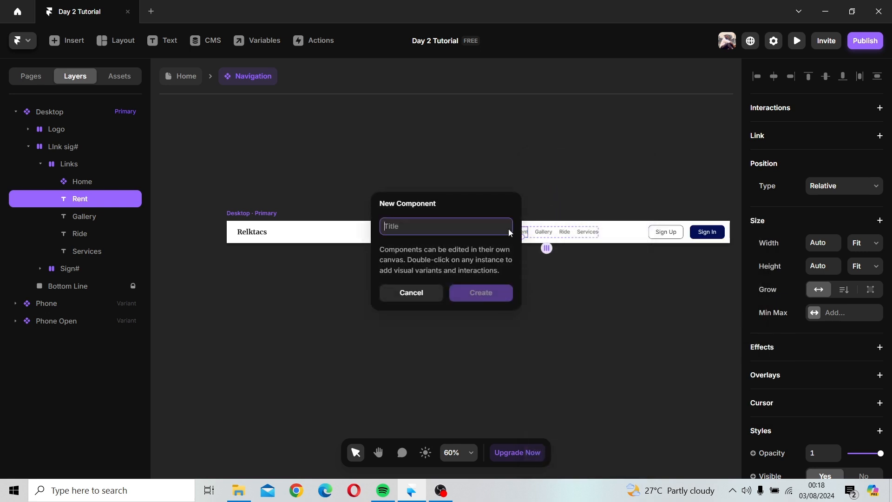
pyautogui.write('Rent')
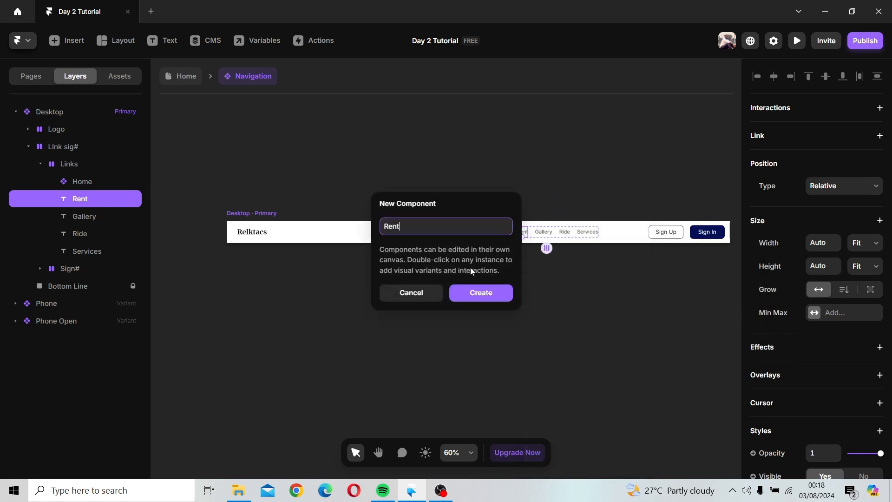
pyautogui.press('Return')
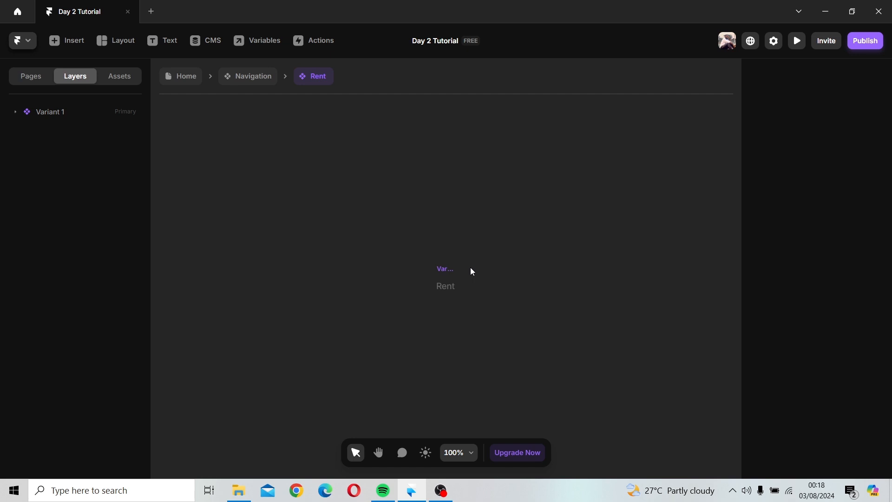
# Step: Add a Hover variant to the Rent component
pyautogui.scroll(-5, 443, 268)
pyautogui.click(453, 153)
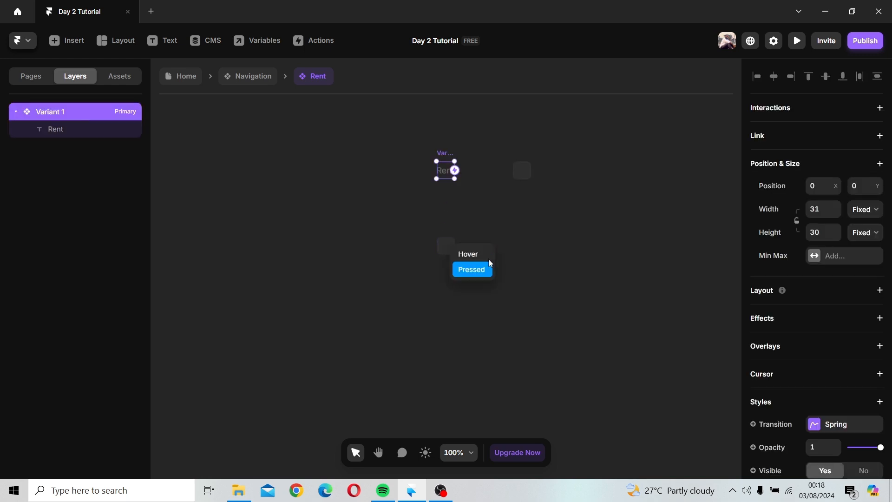
pyautogui.click(465, 254)
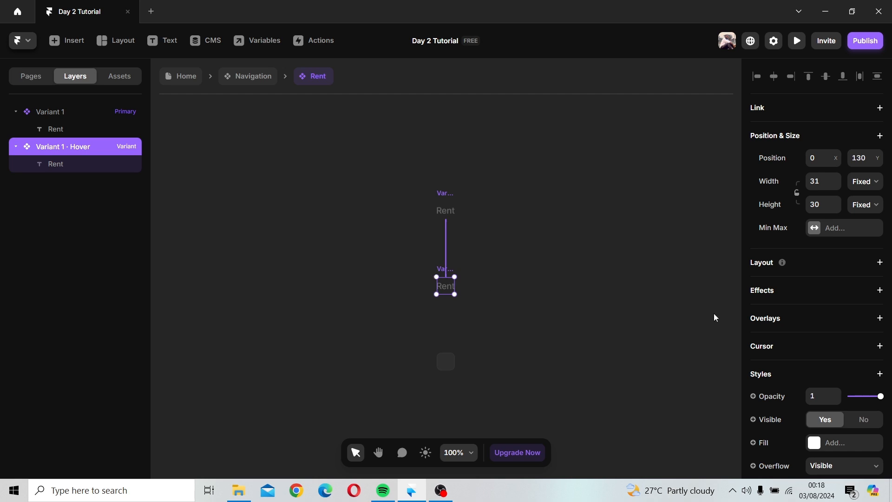
# Step: Add a solid border to the Rent Hover variant and set its color to a bright yellow-green
pyautogui.scroll(-4, 864, 361)
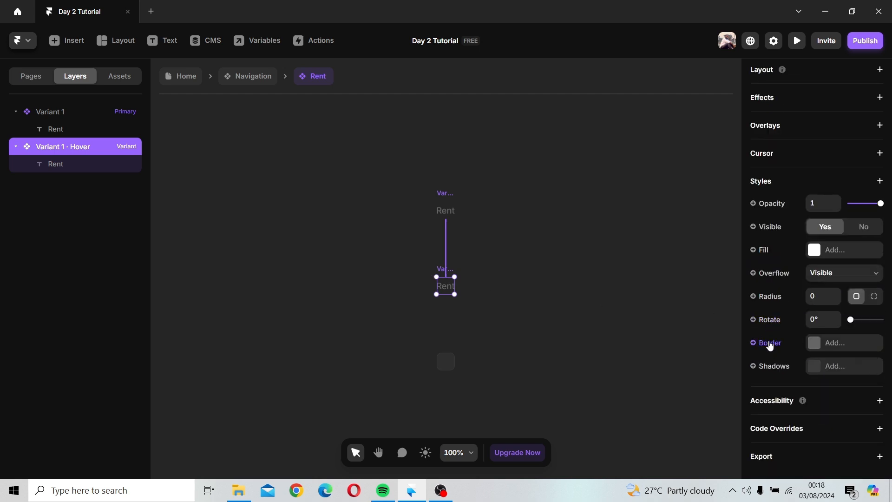
pyautogui.click(815, 348)
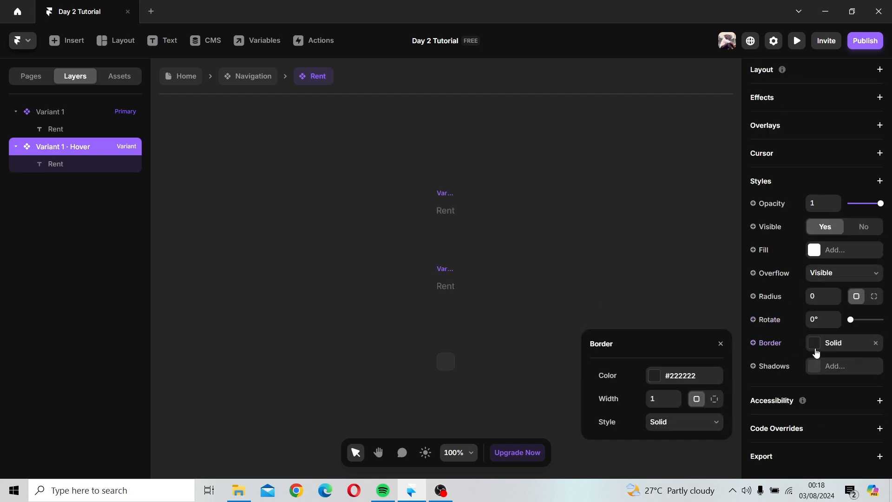
pyautogui.click(653, 376)
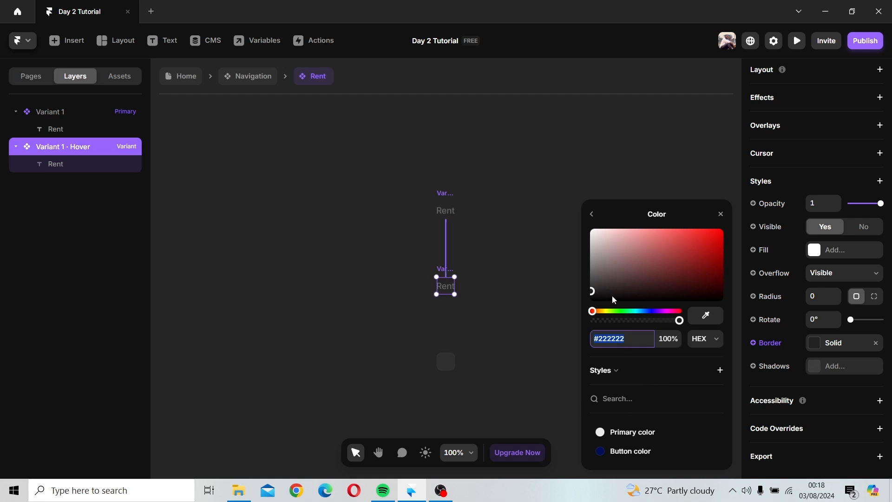
pyautogui.click(720, 214)
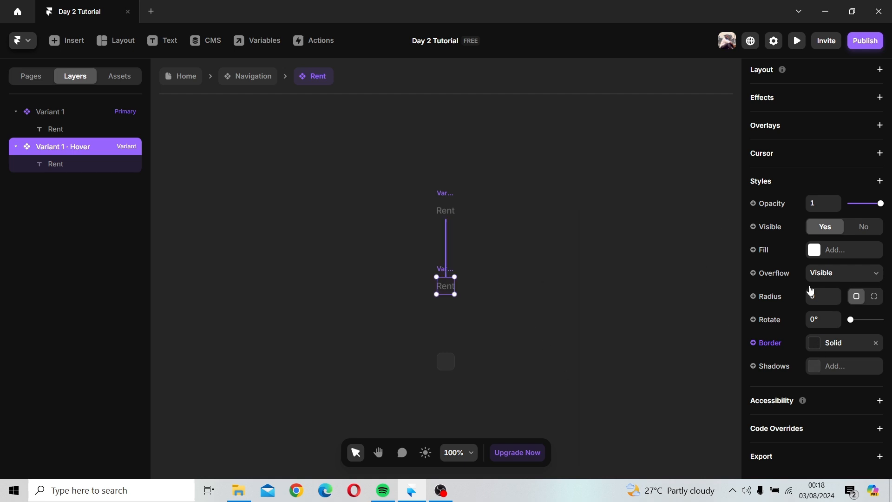
pyautogui.click(819, 344)
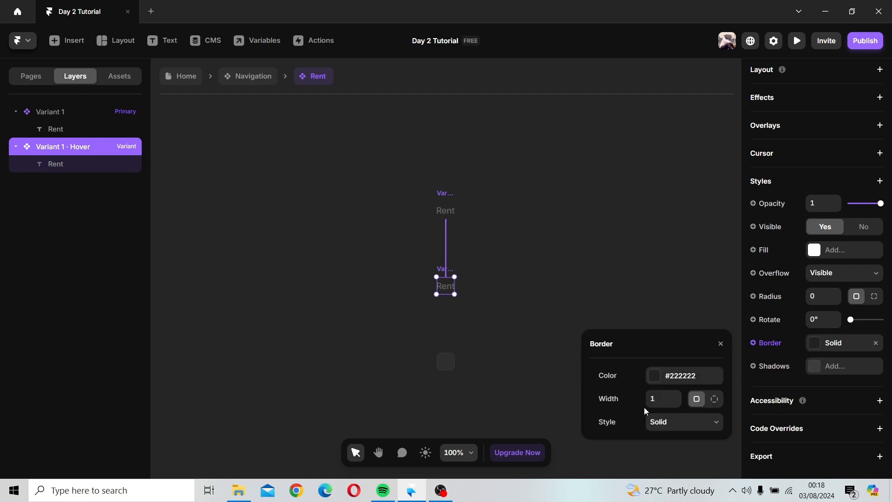
pyautogui.click(653, 376)
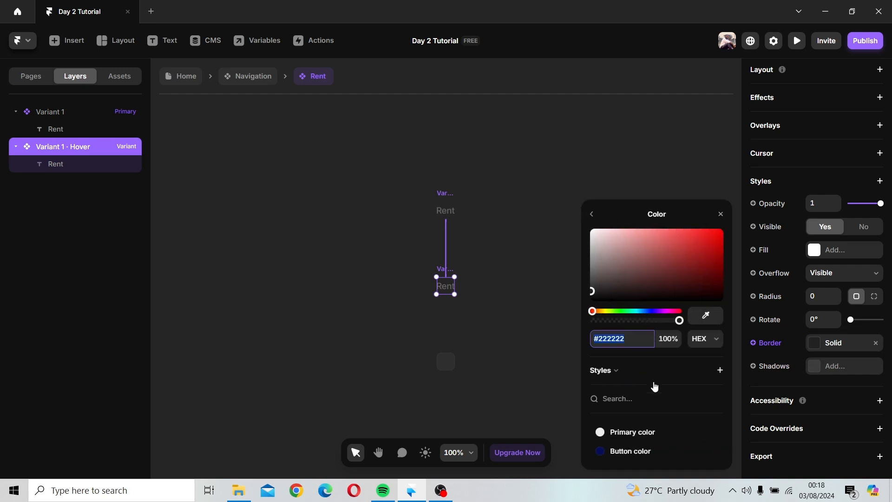
pyautogui.click(608, 311)
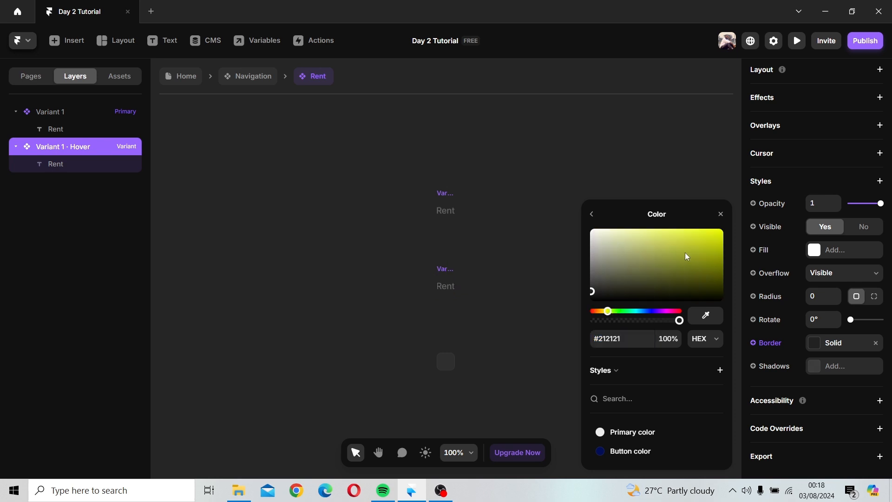
pyautogui.click(717, 235)
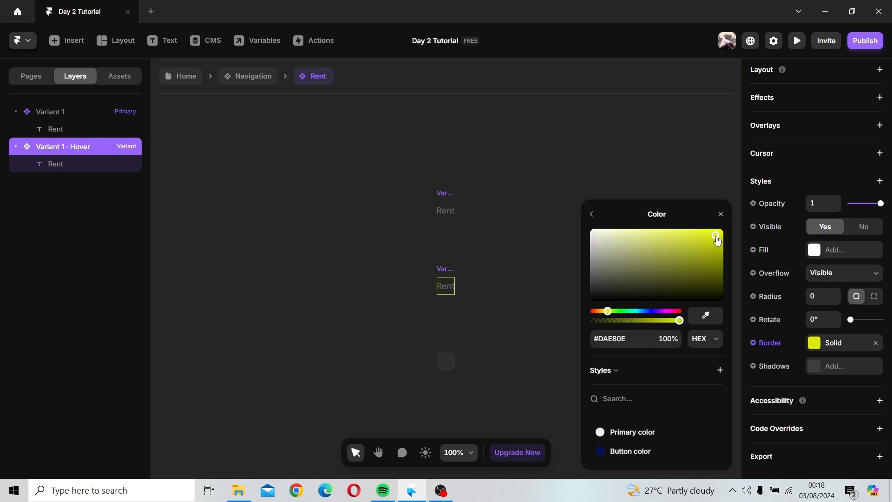
pyautogui.click(610, 311)
# Step: Open the Home component and save its Hover variant's yellow border color #EDF502 as a color style named Hover yellow
pyautogui.click(254, 78)
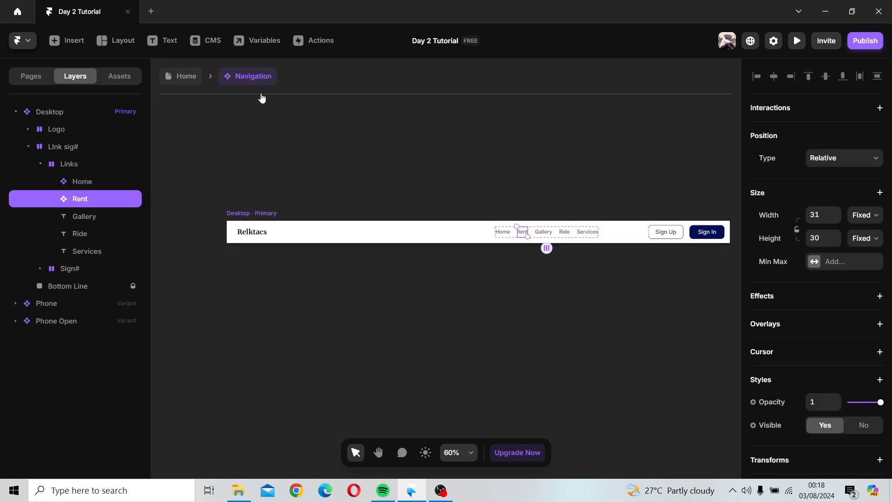
pyautogui.doubleClick(511, 233)
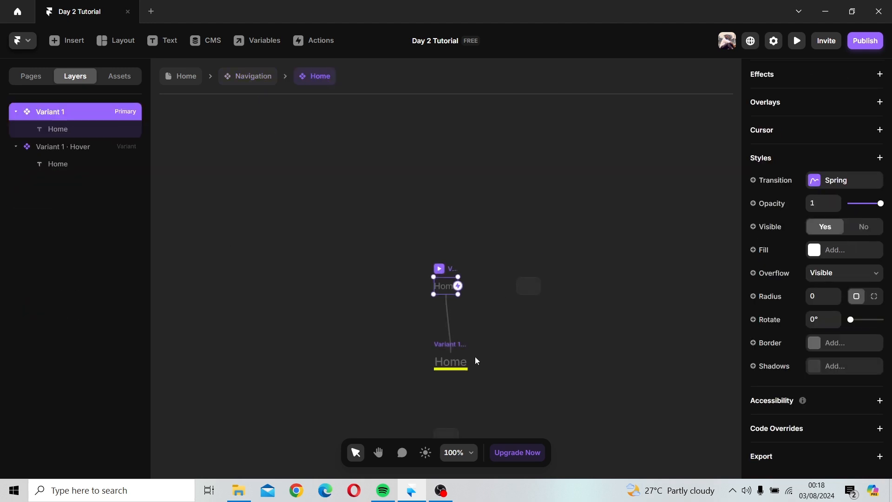
pyautogui.click(463, 366)
pyautogui.doubleClick(462, 365)
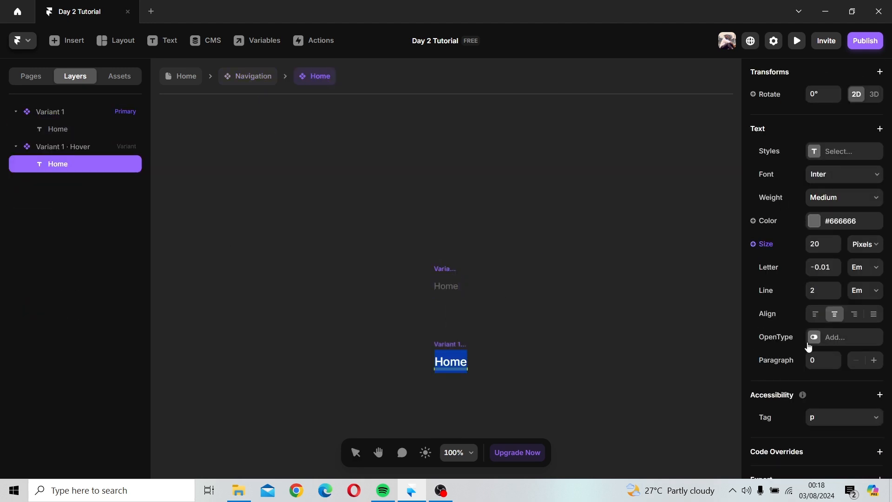
pyautogui.scroll(-1, 811, 350)
pyautogui.press('Escape')
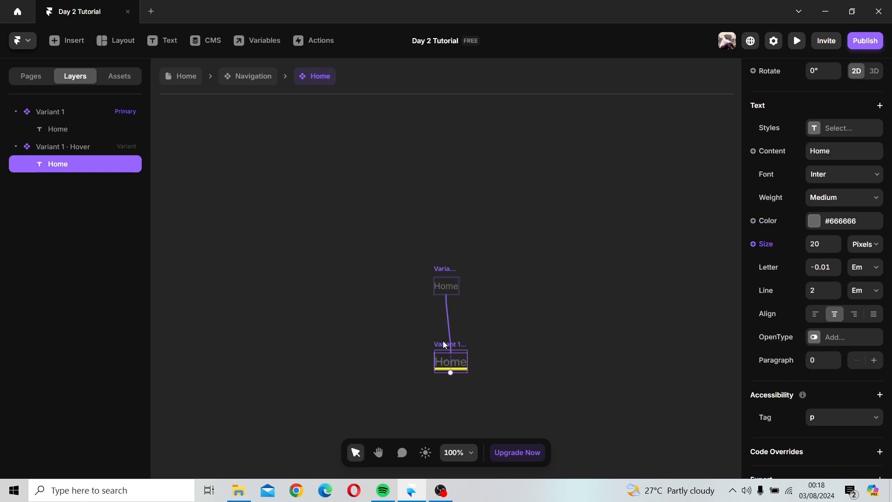
pyautogui.press('Escape')
pyautogui.click(55, 167)
pyautogui.click(56, 145)
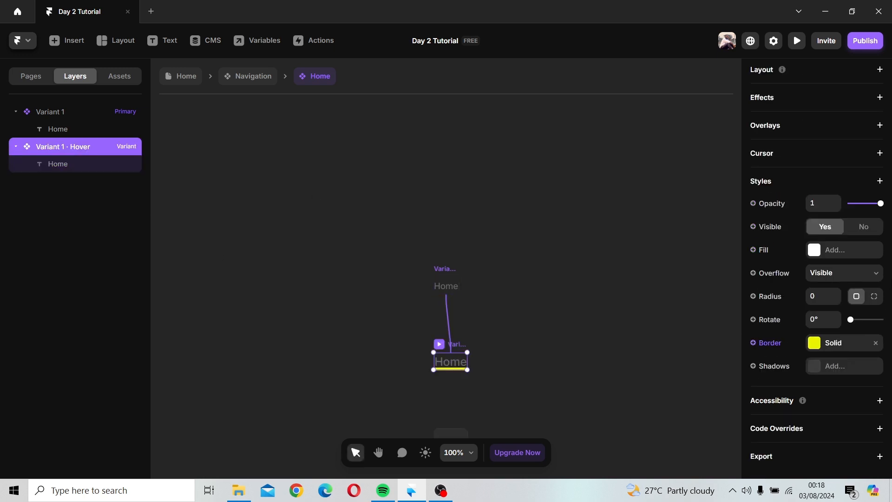
pyautogui.click(816, 347)
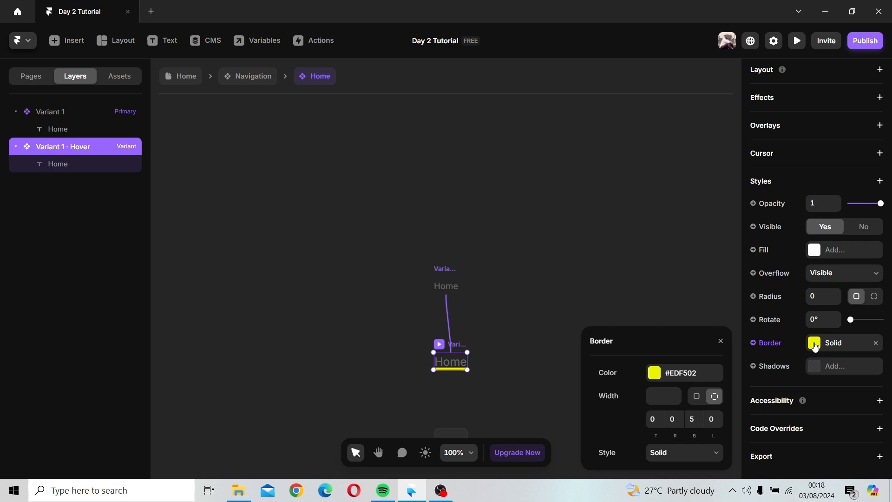
pyautogui.click(693, 376)
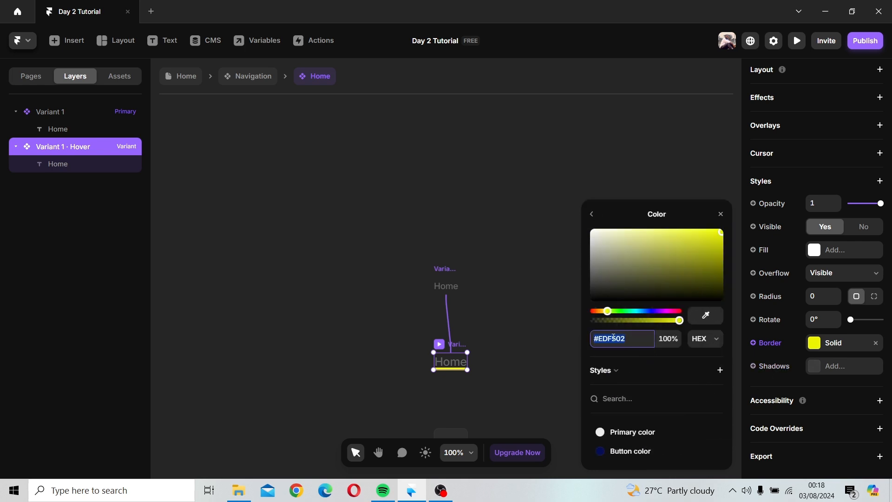
pyautogui.click(720, 370)
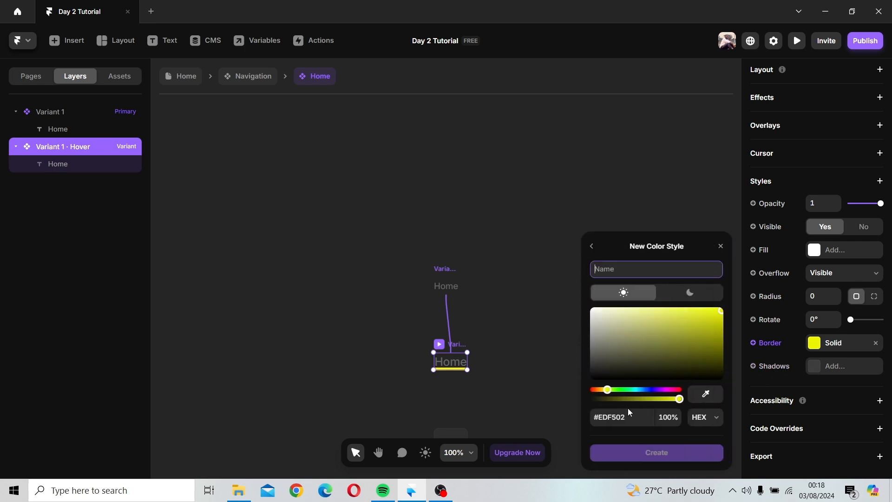
pyautogui.write('Hover yellow')
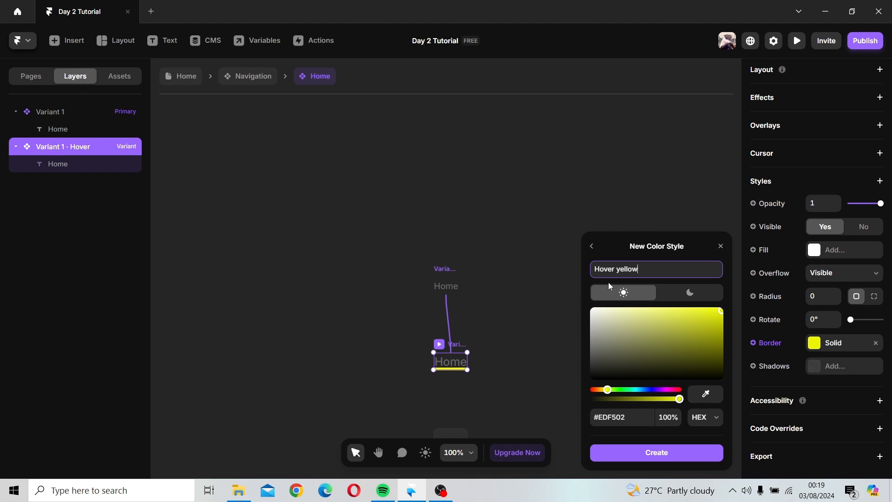
pyautogui.press('Return')
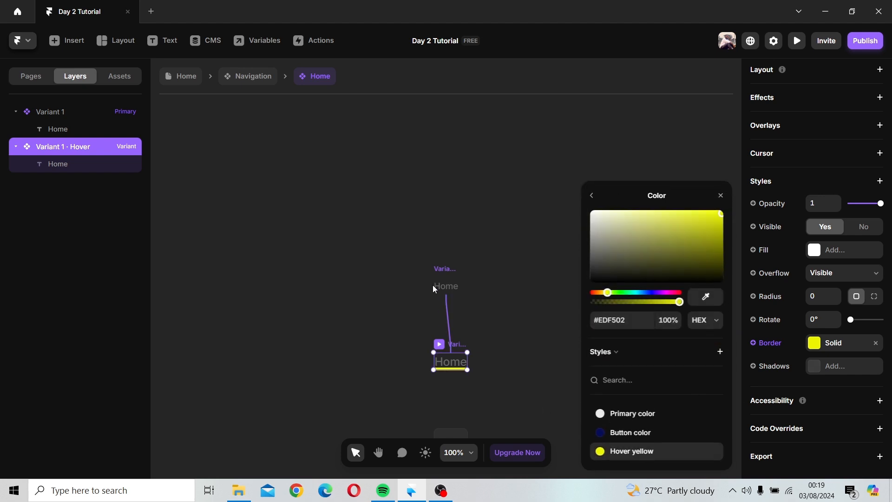
# Step: Open the Rent component and apply the Hover yellow color style to its Hover variant's border
pyautogui.click(326, 241)
pyautogui.click(253, 76)
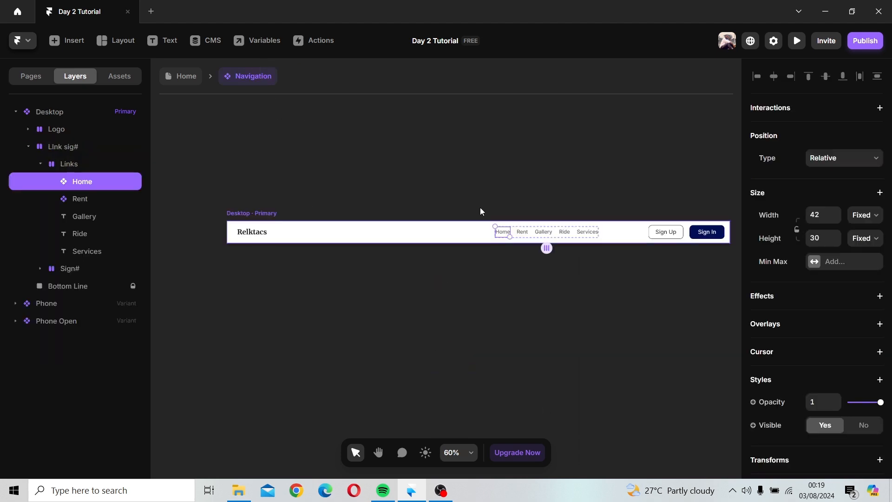
pyautogui.click(522, 232)
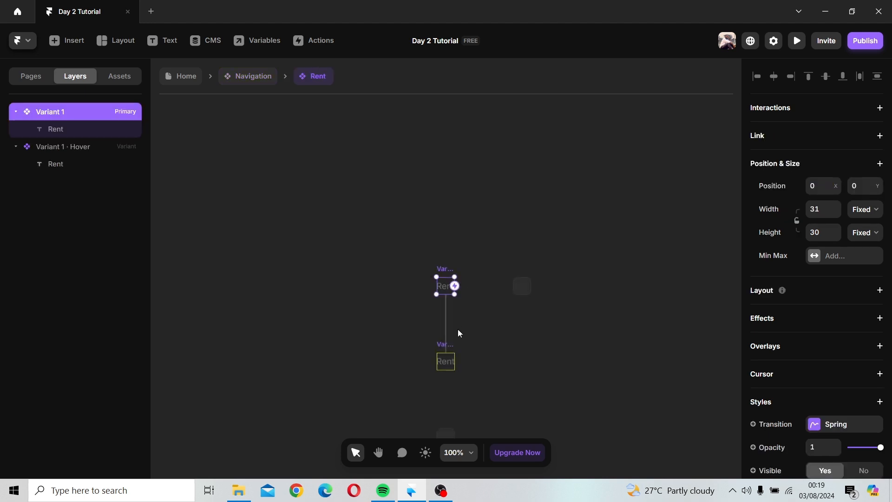
pyautogui.click(441, 351)
pyautogui.click(816, 351)
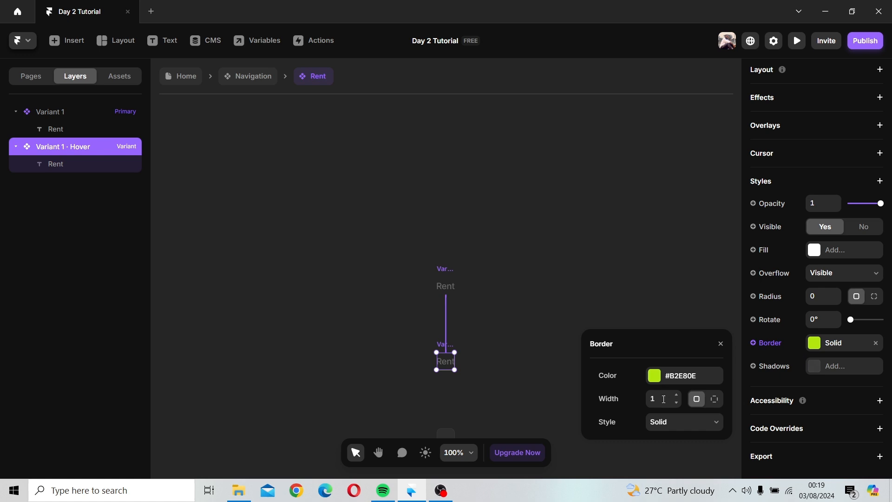
pyautogui.click(677, 378)
pyautogui.click(625, 450)
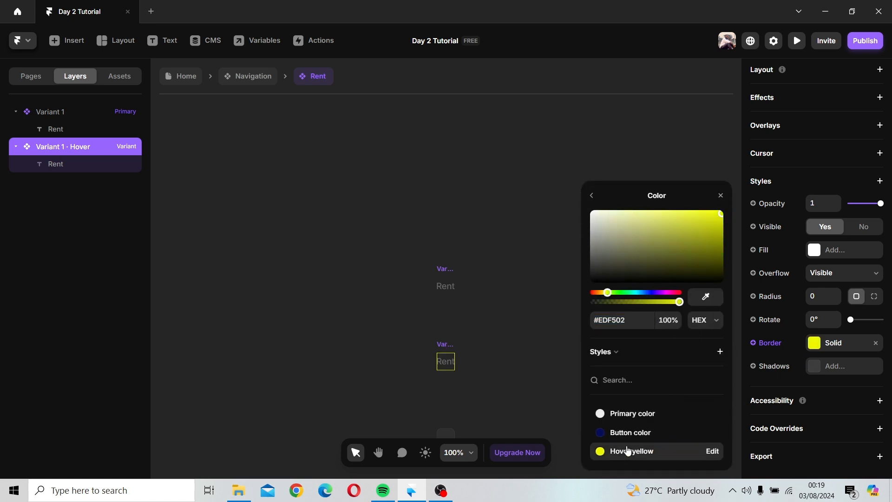
pyautogui.click(721, 195)
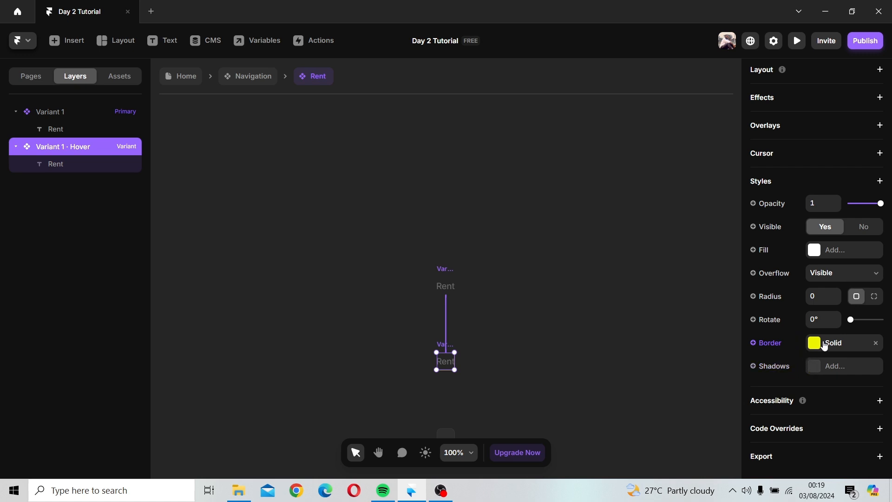
# Step: Set the Rent Hover variant's border to per-side widths: 2 on the bottom and 0 on top, right and left
pyautogui.scroll(-2, 429, 328)
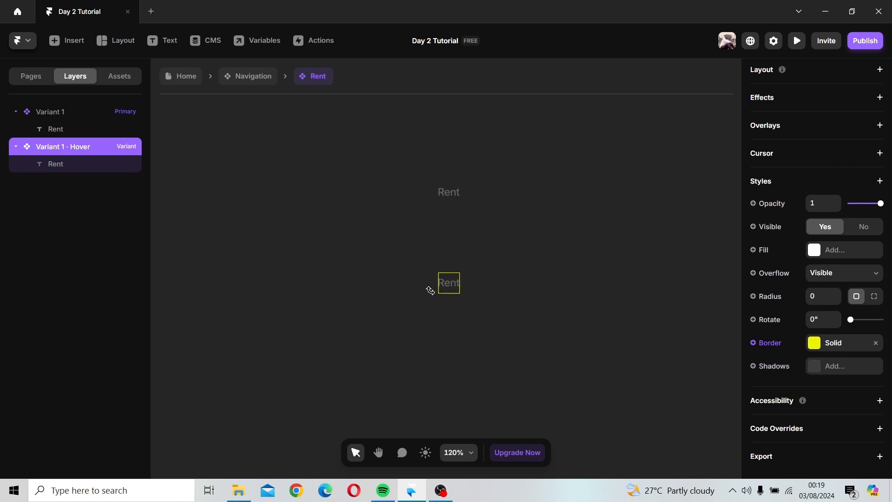
pyautogui.scroll(3, 463, 274)
pyautogui.scroll(2, 464, 273)
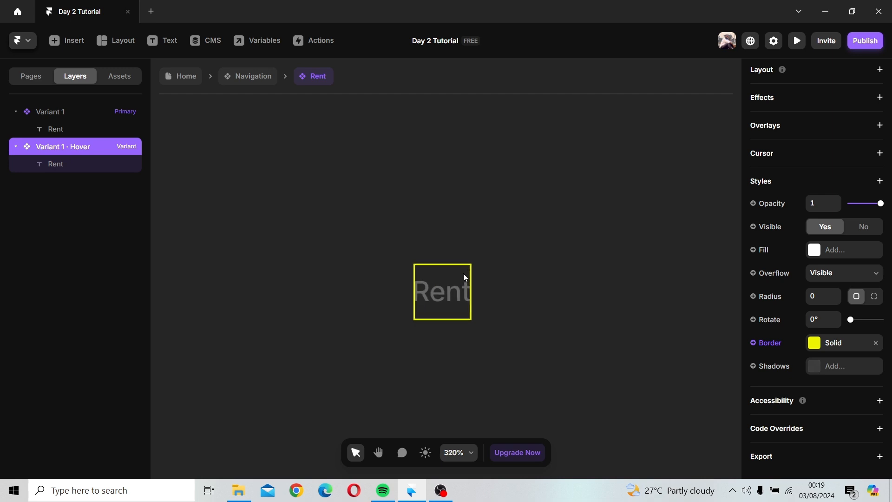
pyautogui.click(815, 351)
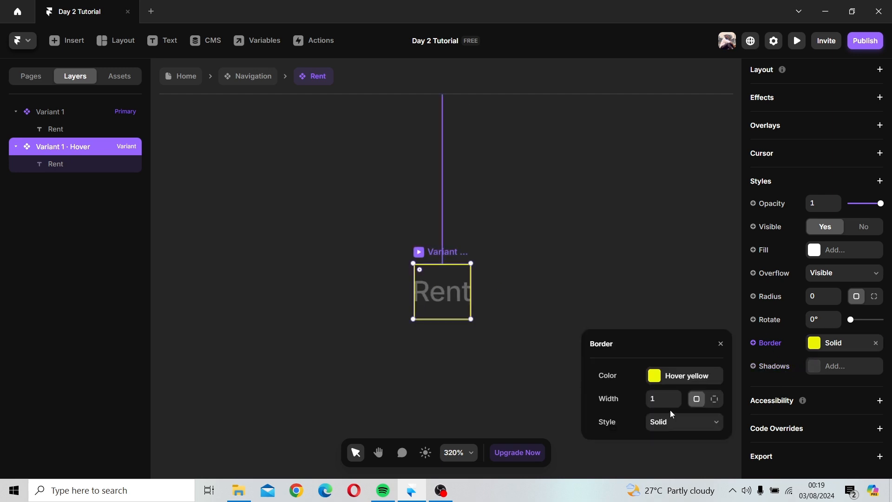
pyautogui.click(715, 400)
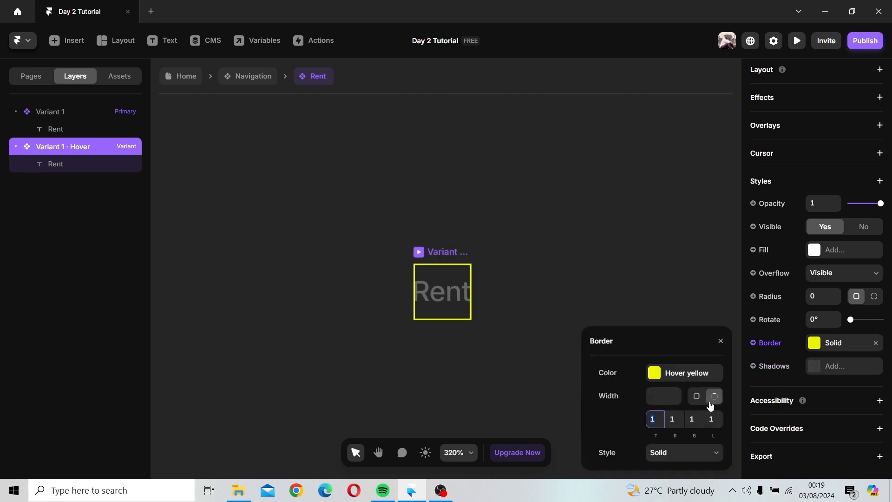
pyautogui.click(711, 419)
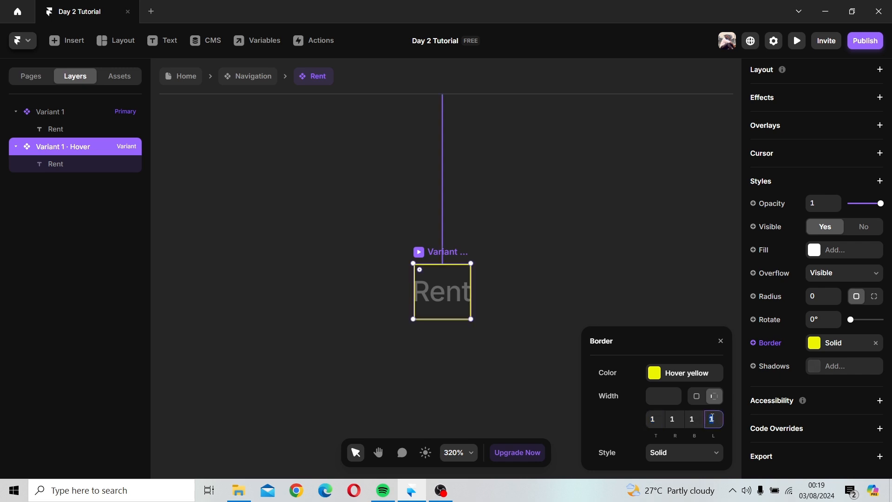
pyautogui.write('0')
pyautogui.click(697, 418)
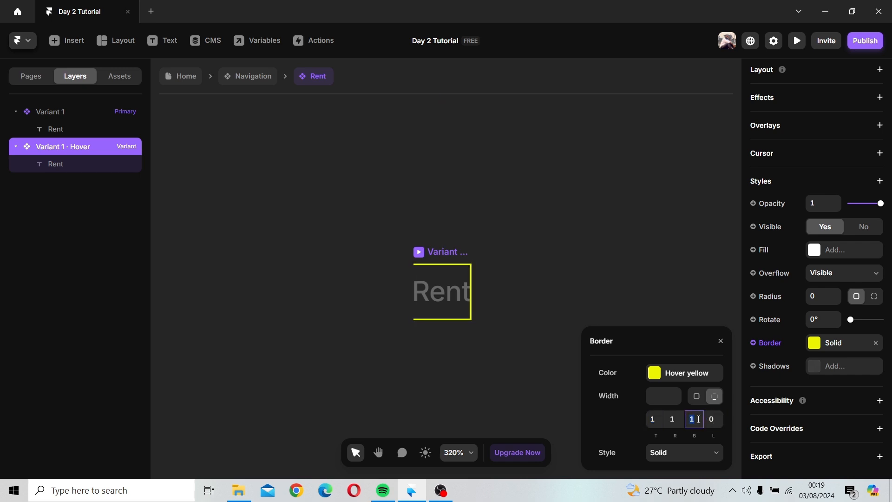
pyautogui.click(675, 418)
pyautogui.write('0')
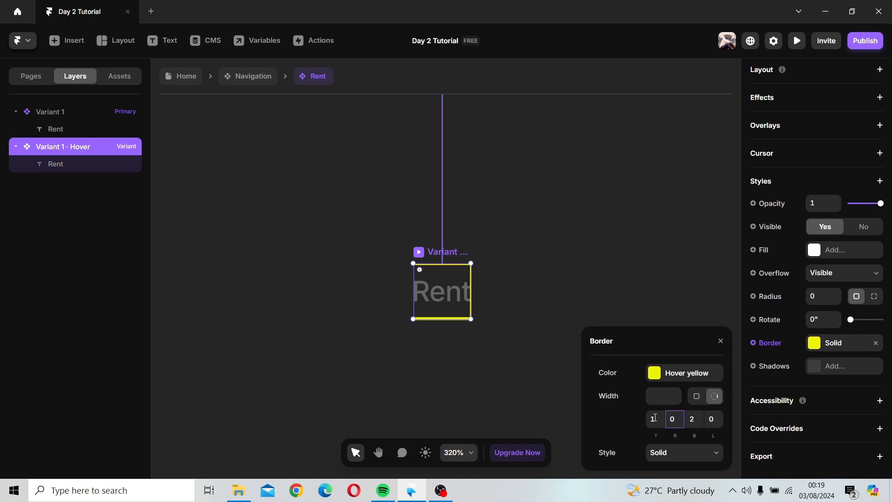
pyautogui.click(655, 418)
pyautogui.click(628, 290)
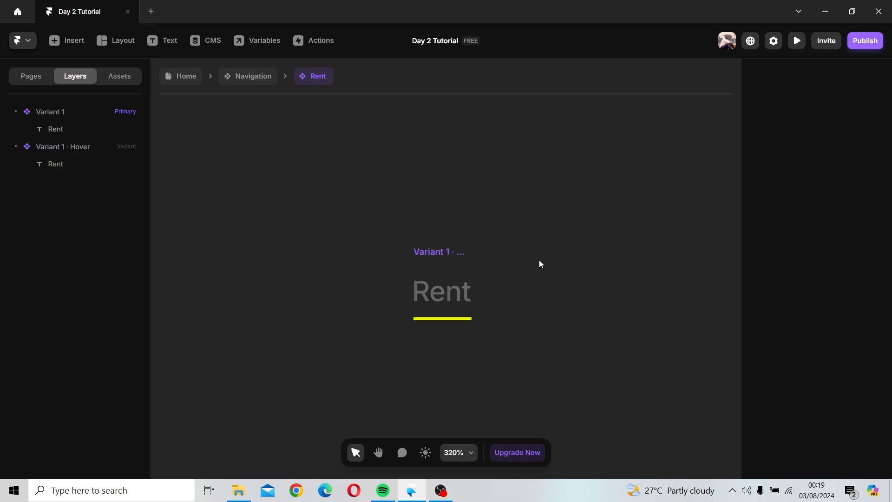
# Step: Open the Home component and set its Hover variant's bottom border width to 3
pyautogui.click(261, 82)
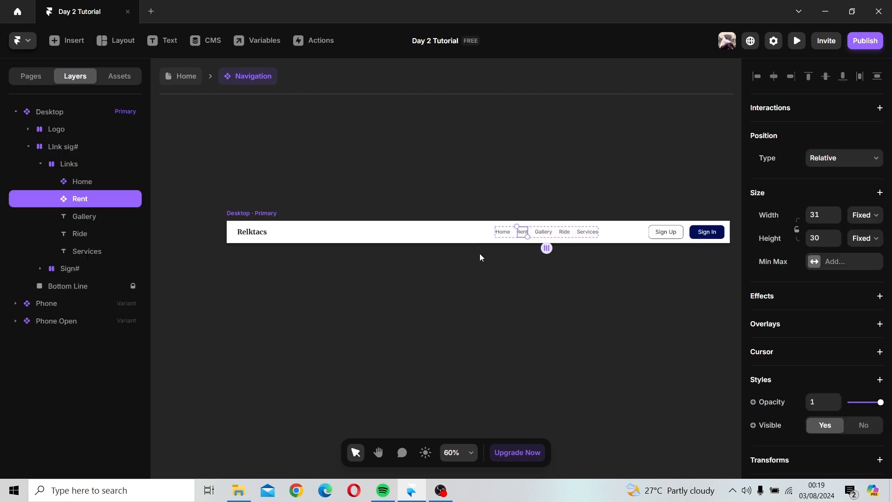
pyautogui.click(503, 234)
pyautogui.doubleClick(504, 233)
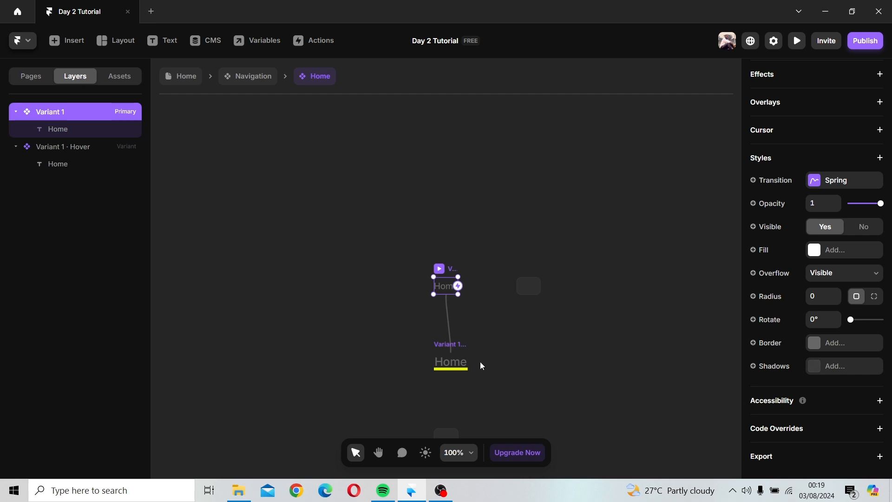
pyautogui.click(452, 342)
pyautogui.click(836, 346)
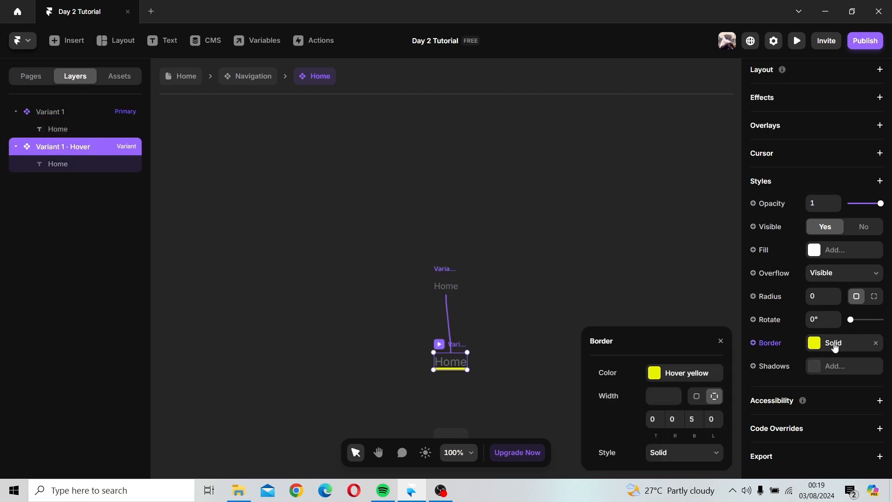
pyautogui.click(720, 341)
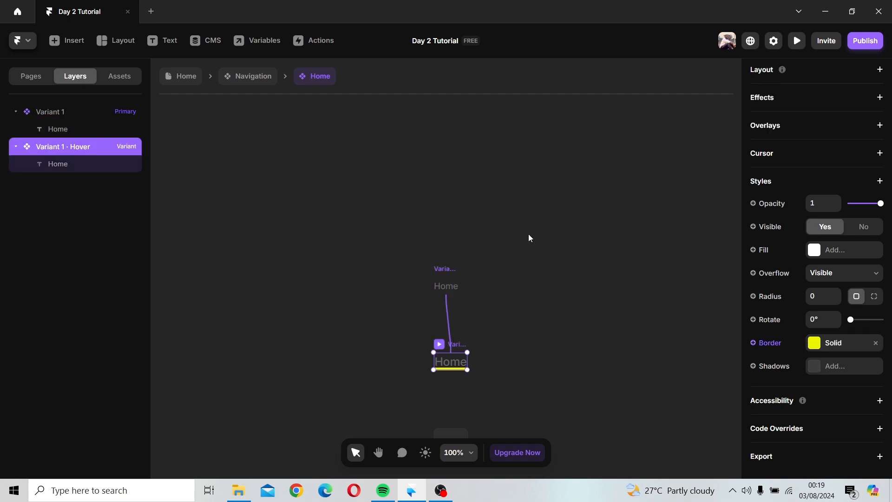
pyautogui.click(529, 235)
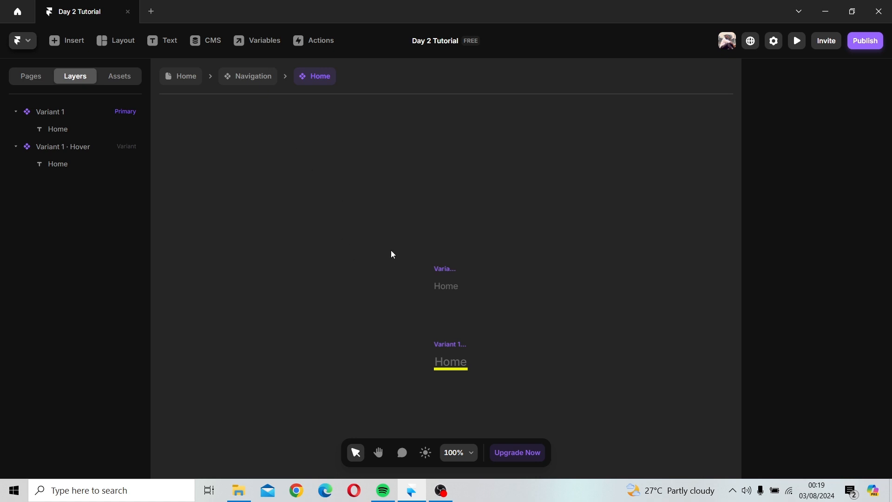
pyautogui.click(449, 344)
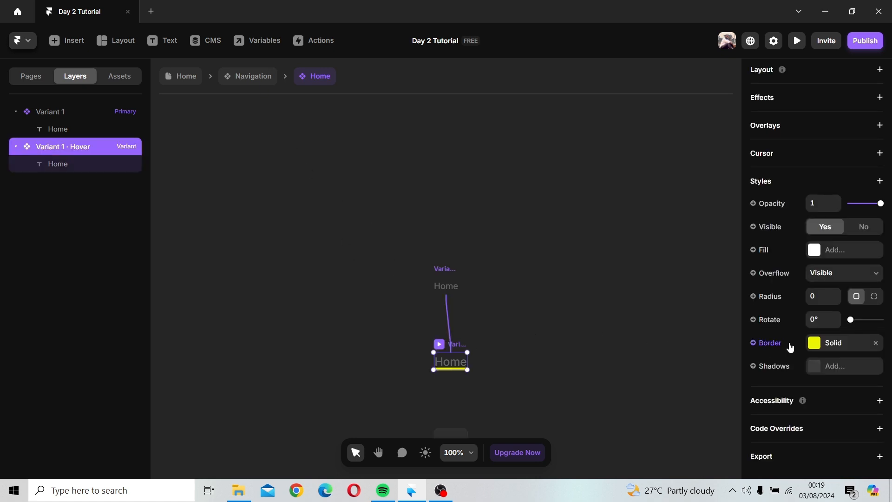
pyautogui.click(816, 345)
pyautogui.click(694, 416)
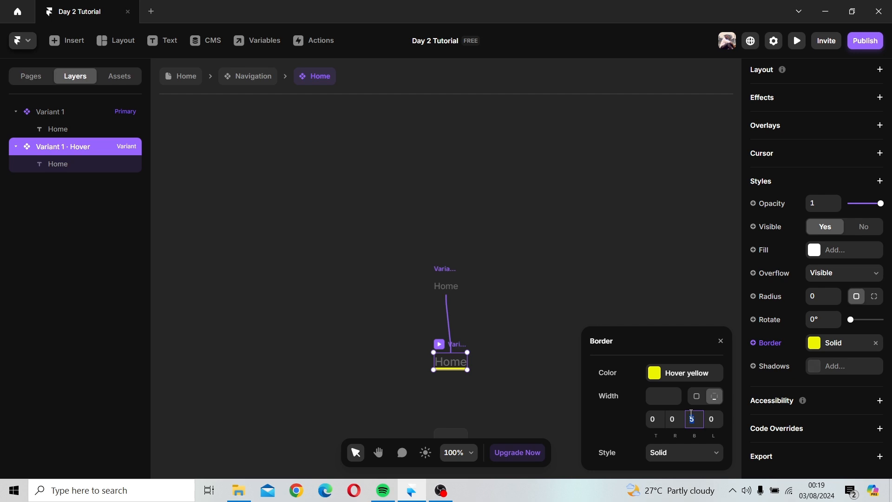
pyautogui.write('3')
pyautogui.click(629, 308)
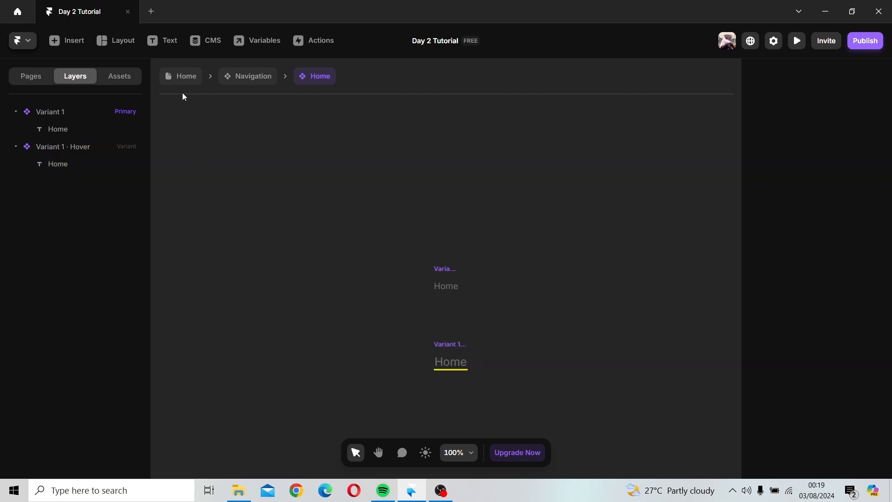
# Step: Open the Rent component and set its Hover variant's bottom border width to 3
pyautogui.click(255, 77)
pyautogui.click(523, 232)
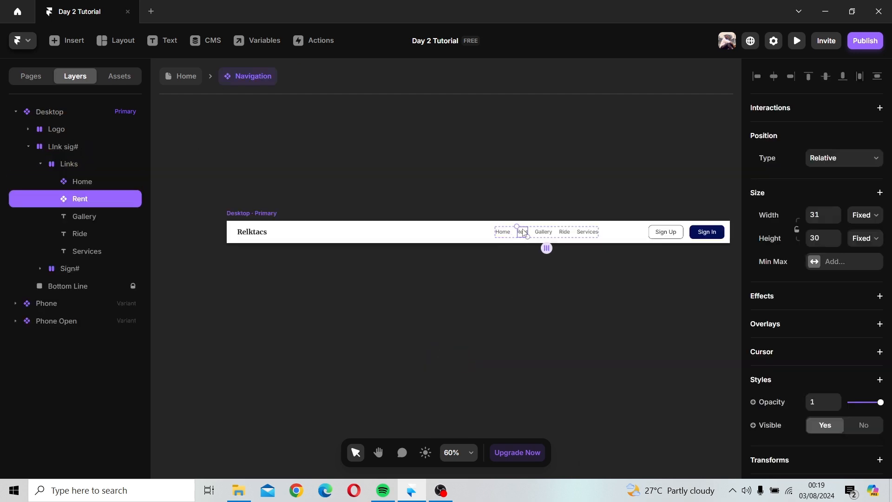
pyautogui.doubleClick(524, 233)
pyautogui.click(446, 344)
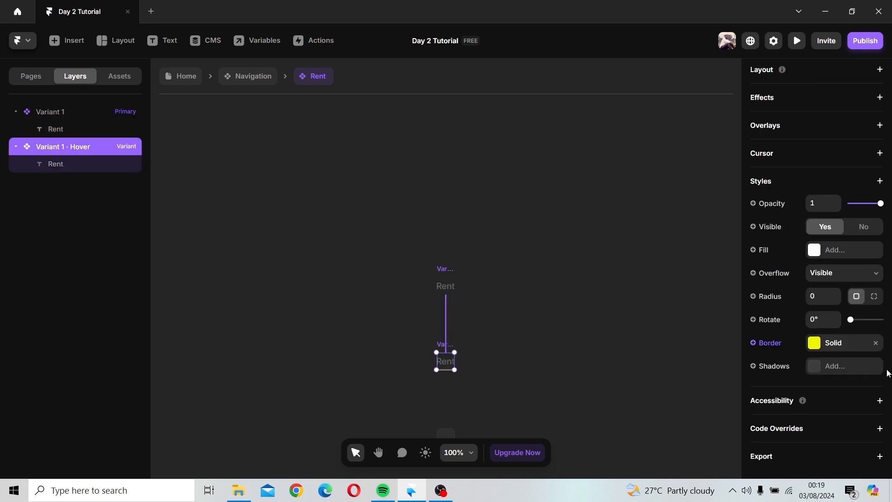
pyautogui.click(821, 349)
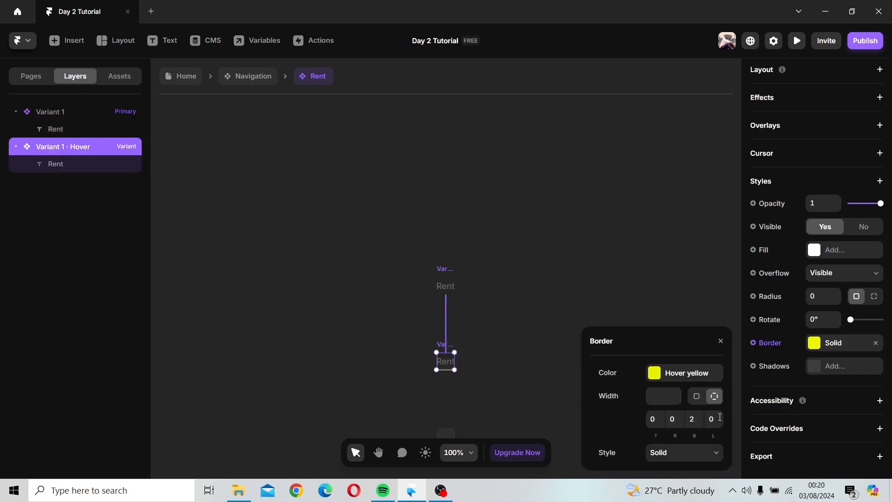
pyautogui.click(692, 421)
pyautogui.write('3')
pyautogui.press('Return')
pyautogui.click(720, 341)
pyautogui.click(597, 313)
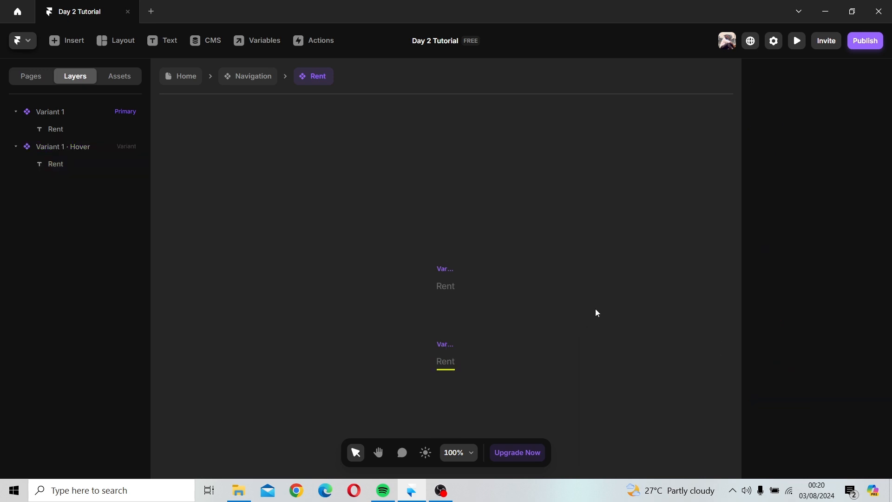
# Step: Convert the Gallery text link in the navigation into a component named Galley#
pyautogui.scroll(-3, 462, 305)
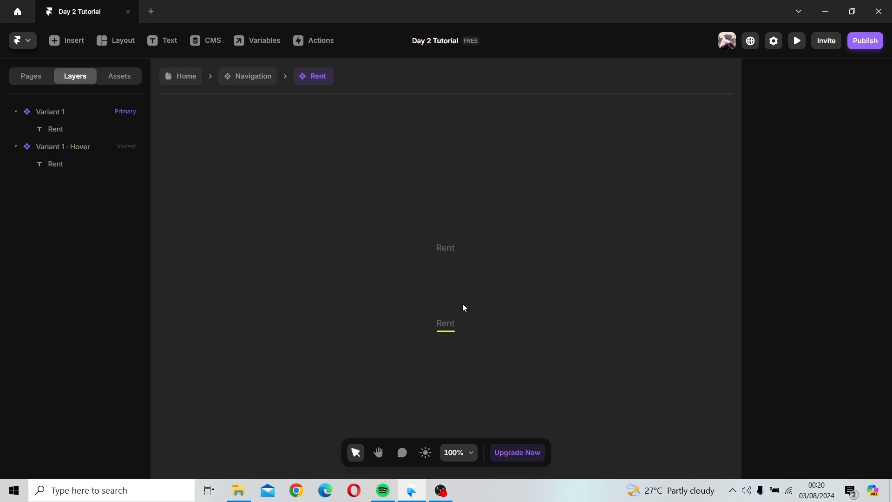
pyautogui.click(259, 83)
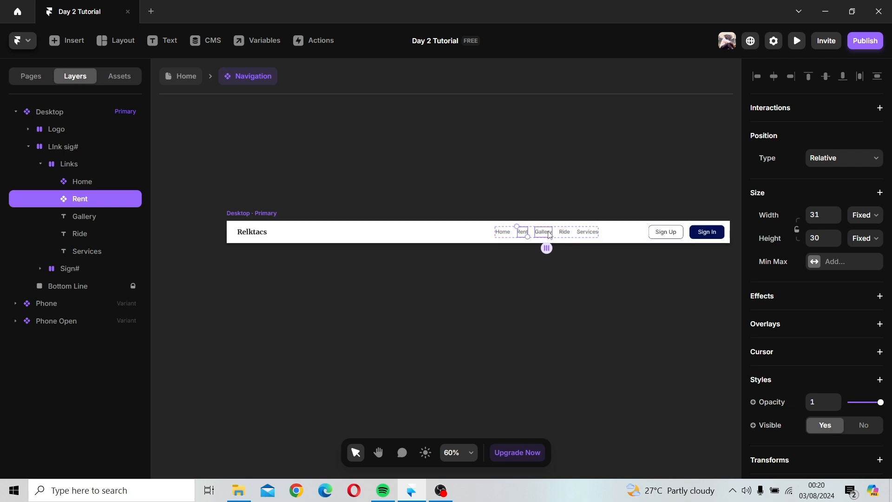
pyautogui.click(549, 233)
pyautogui.rightClick(547, 232)
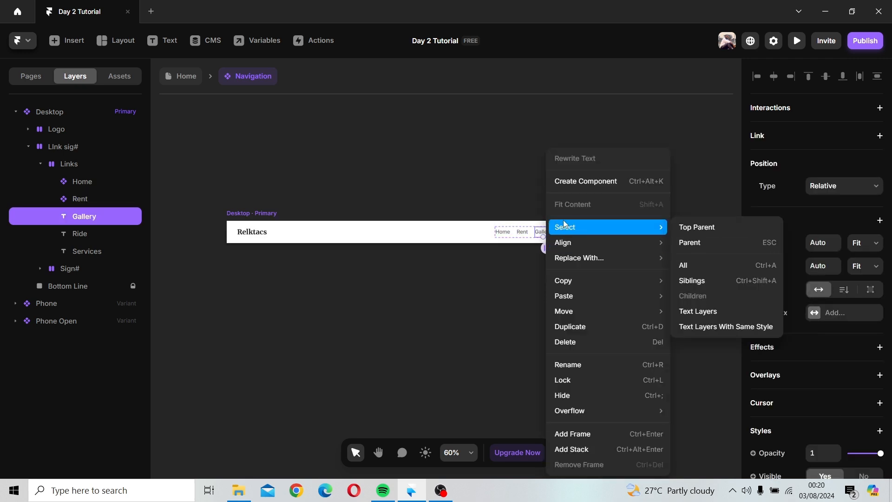
pyautogui.click(570, 182)
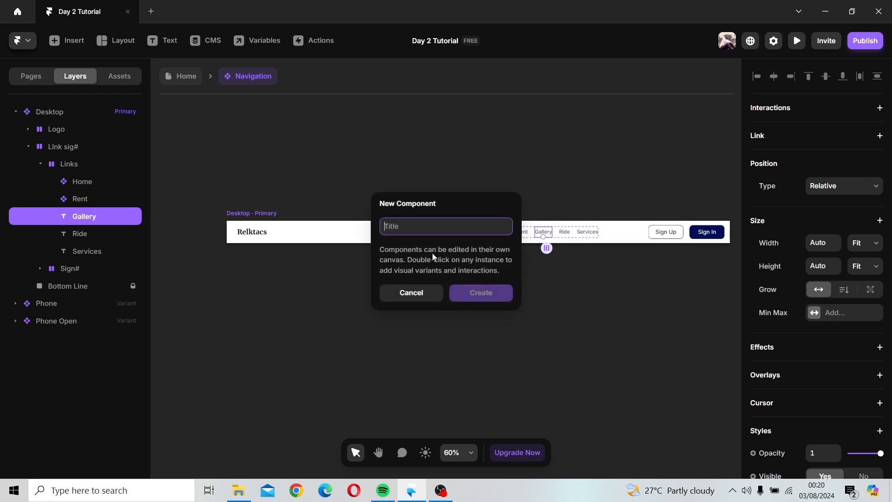
pyautogui.write('Gall')
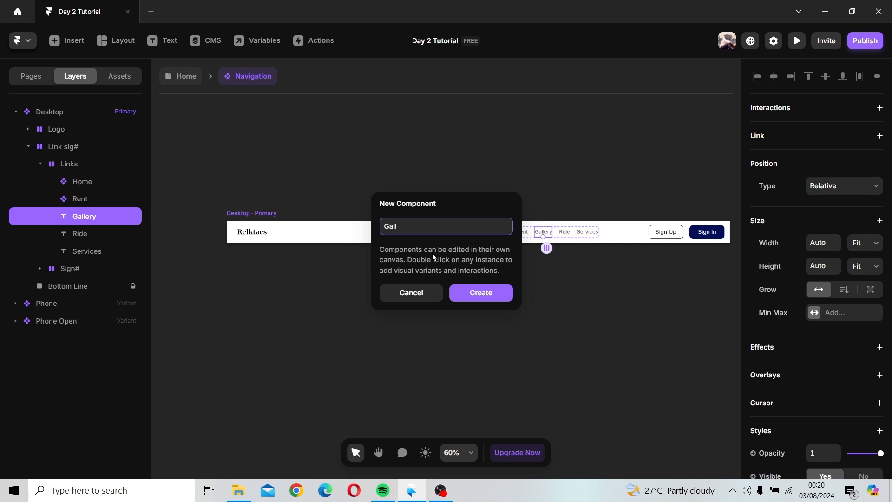
pyautogui.write('et')
pyautogui.press('BackSpace')
pyautogui.write('y#')
pyautogui.press('Return')
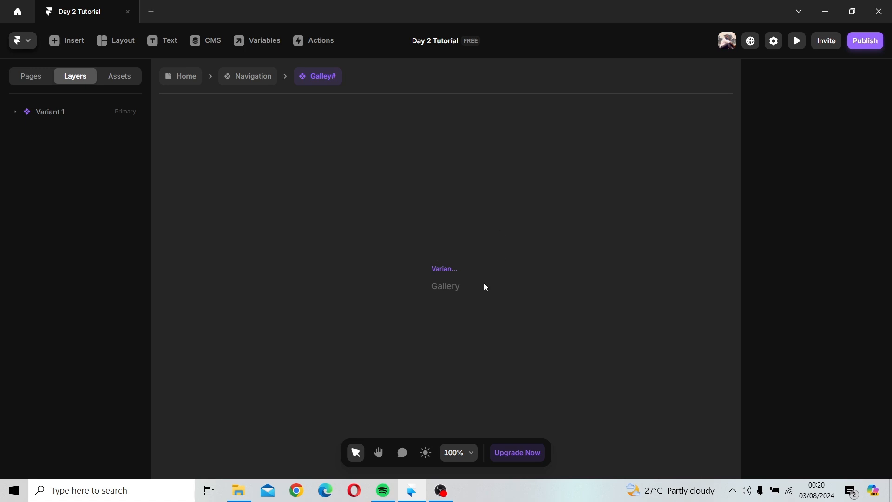
# Step: Add a Hover variant to the Galley# component
pyautogui.click(448, 213)
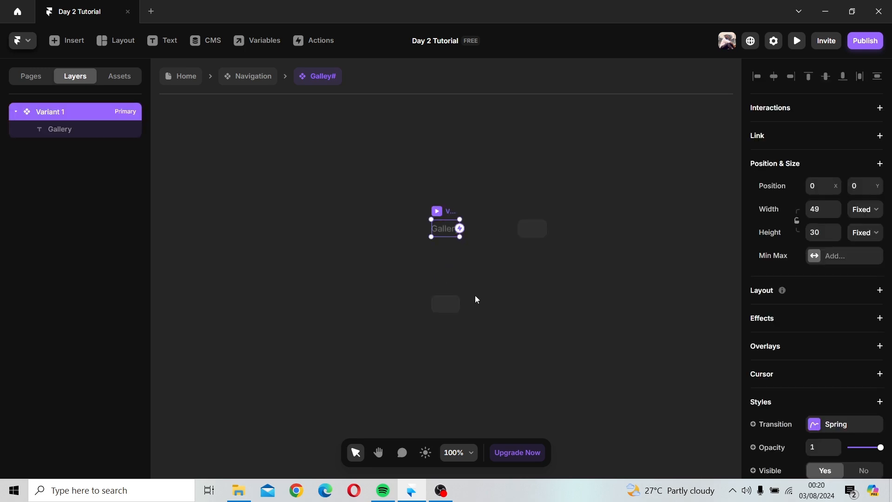
pyautogui.click(447, 307)
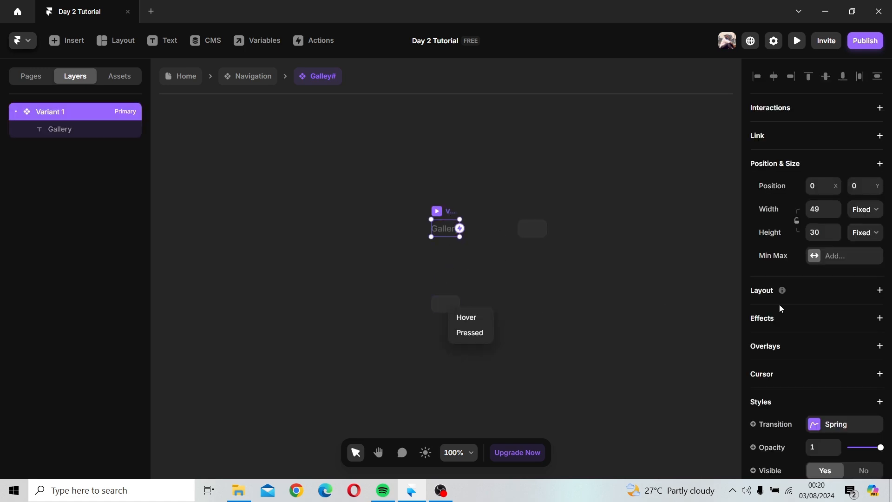
pyautogui.click(477, 316)
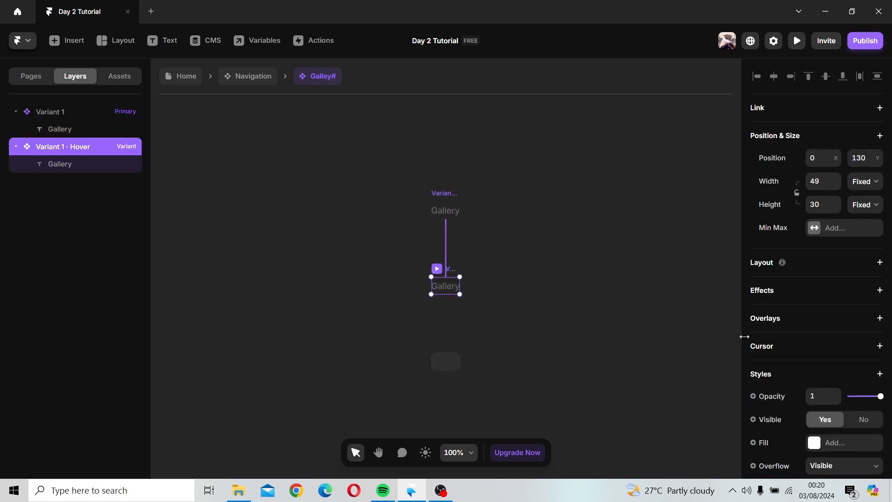
# Step: Create a border variable on the Gallery Hover variant and name it Hover border
pyautogui.scroll(-4, 815, 340)
pyautogui.click(753, 344)
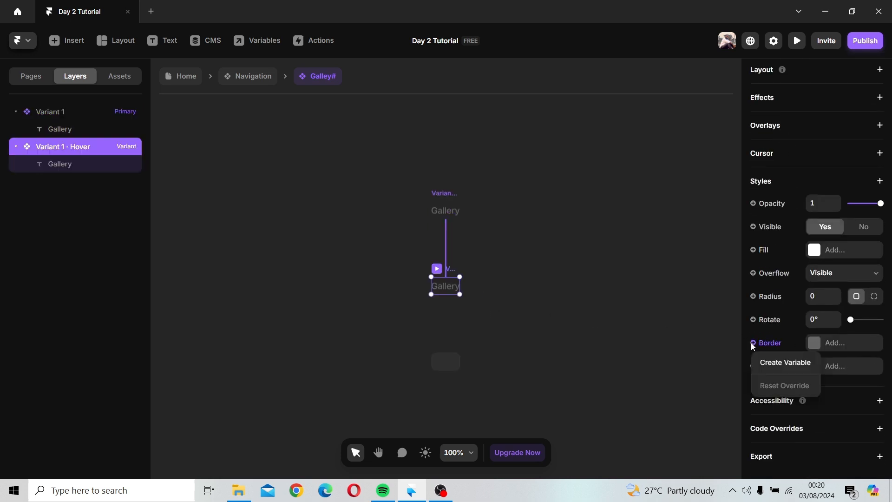
pyautogui.click(767, 364)
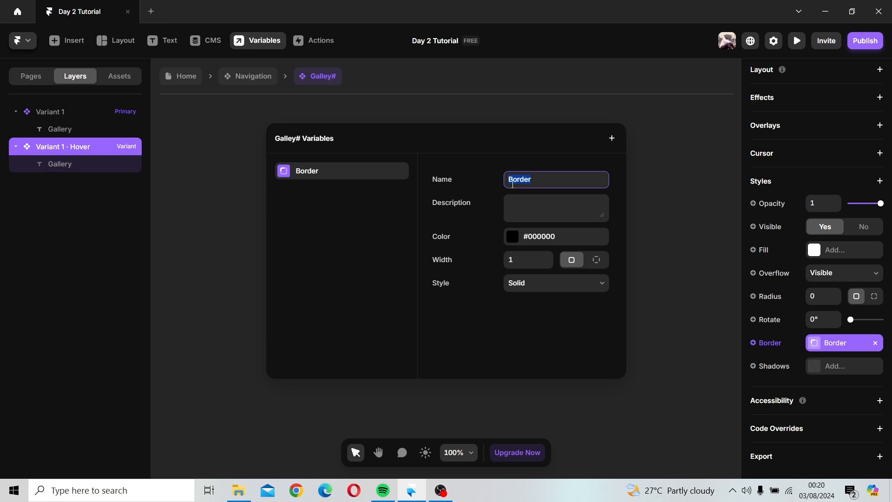
pyautogui.write('Hover border')
pyautogui.press('Return')
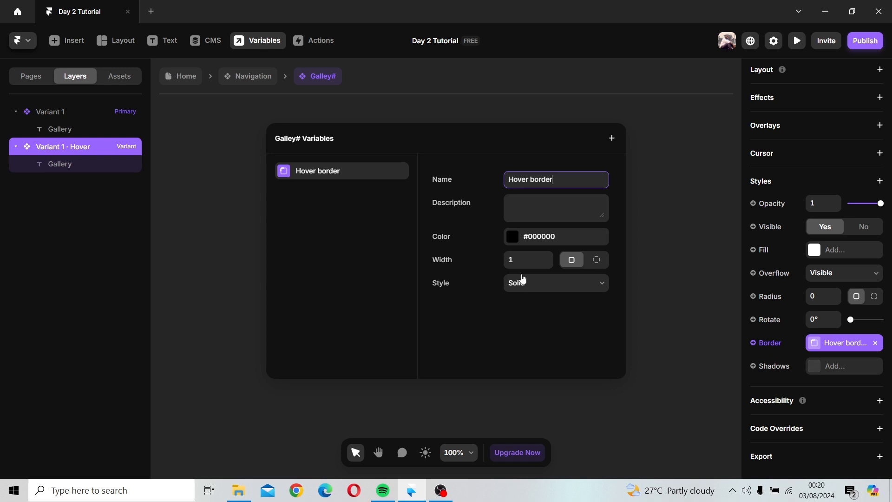
# Step: Set the Hover border variable's color to the Hover yellow style and switch it to per-side widths for a bottom-only underline
pyautogui.click(511, 238)
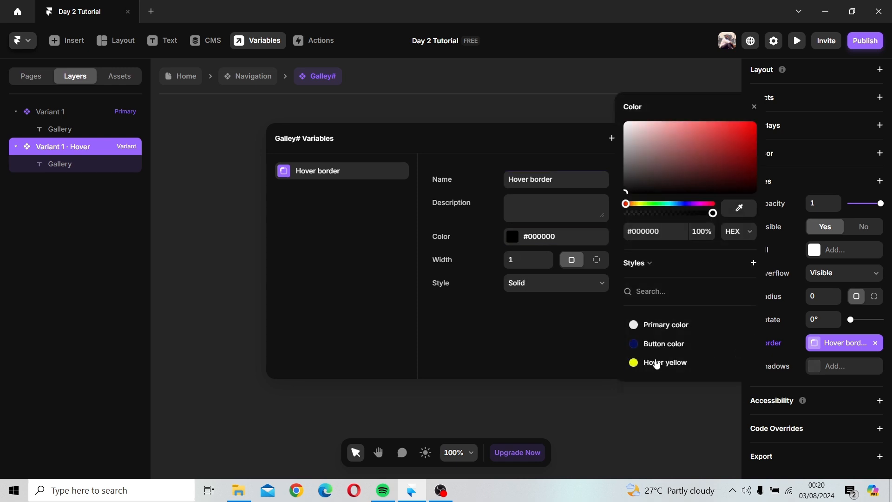
pyautogui.click(656, 363)
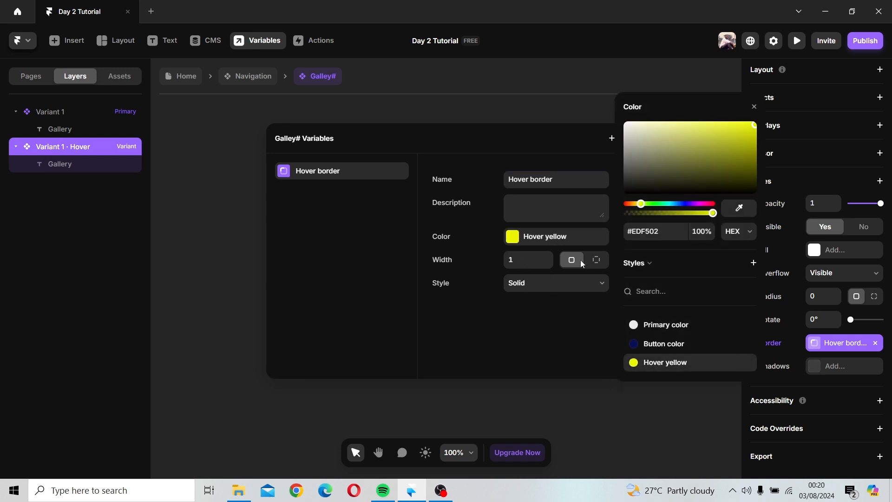
pyautogui.click(597, 260)
pyautogui.click(597, 260)
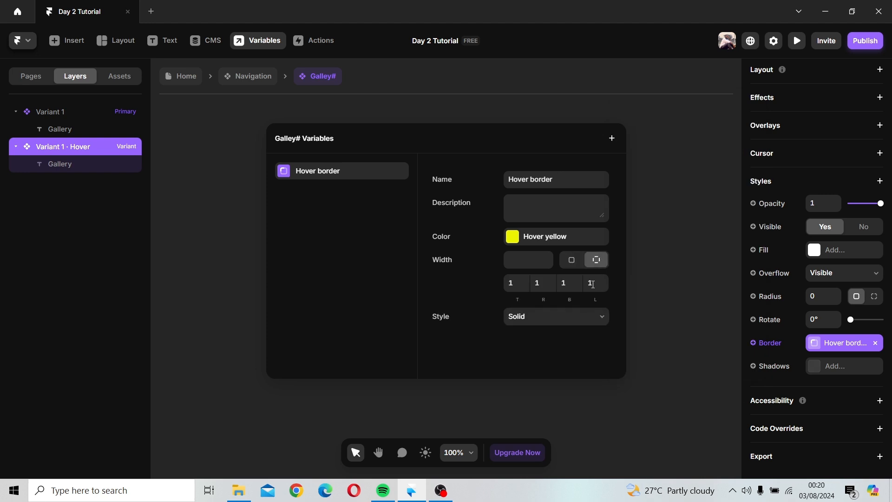
pyautogui.click(564, 287)
pyautogui.click(599, 284)
pyautogui.click(542, 284)
pyautogui.click(510, 283)
pyautogui.click(647, 322)
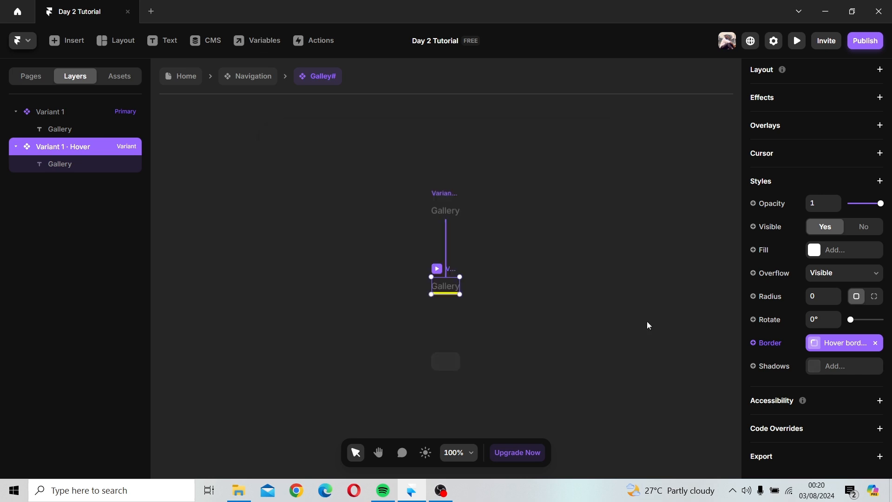
# Step: Convert the Ride text link in the navigation into a component named Ride
pyautogui.click(246, 83)
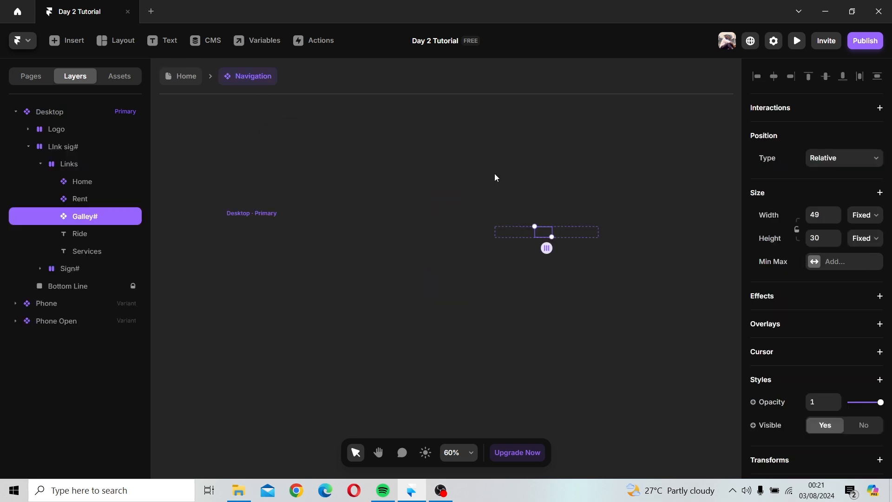
pyautogui.click(568, 235)
pyautogui.click(568, 234)
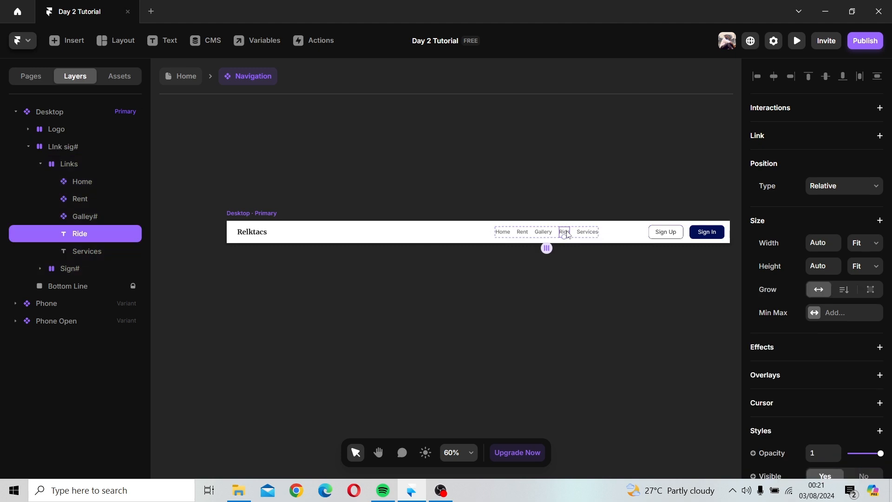
pyautogui.rightClick(567, 234)
pyautogui.press('Escape')
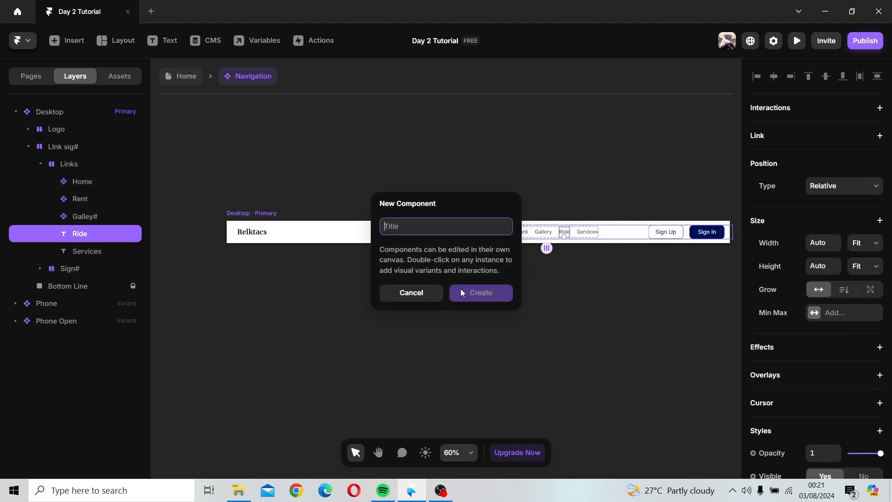
pyautogui.write('Ride')
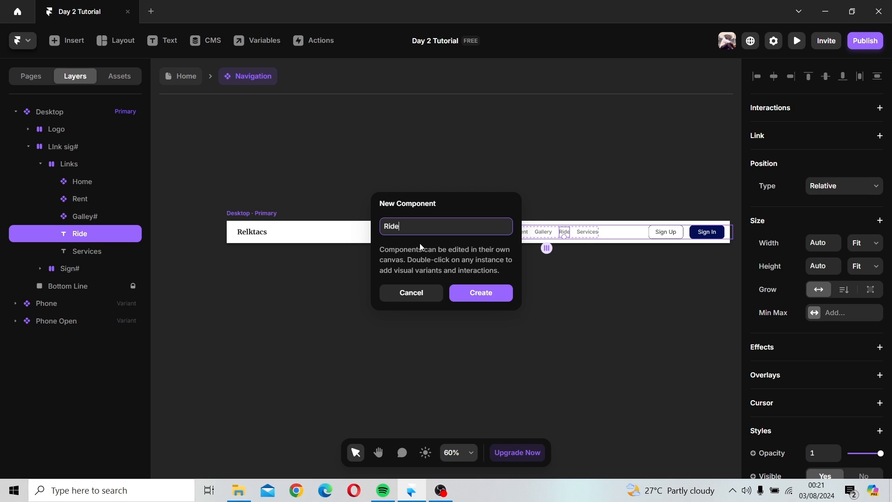
pyautogui.press('Return')
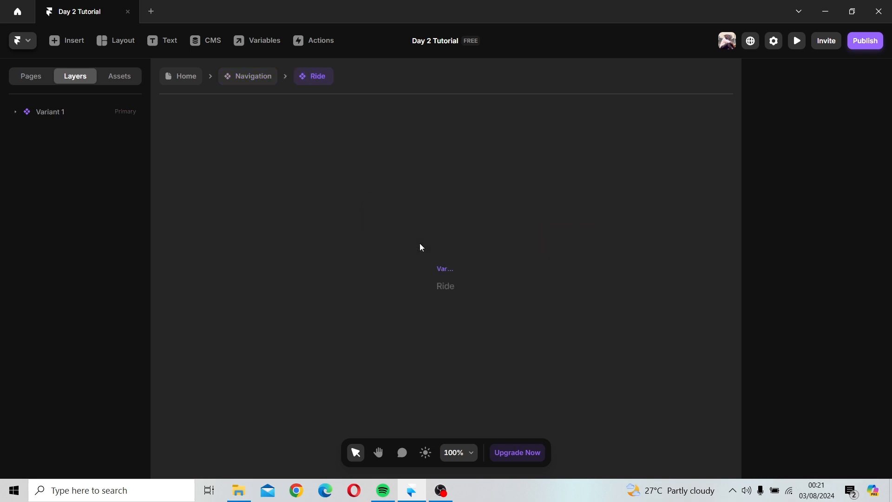
# Step: Add a Hover variant to the Ride component
pyautogui.click(447, 275)
pyautogui.click(456, 301)
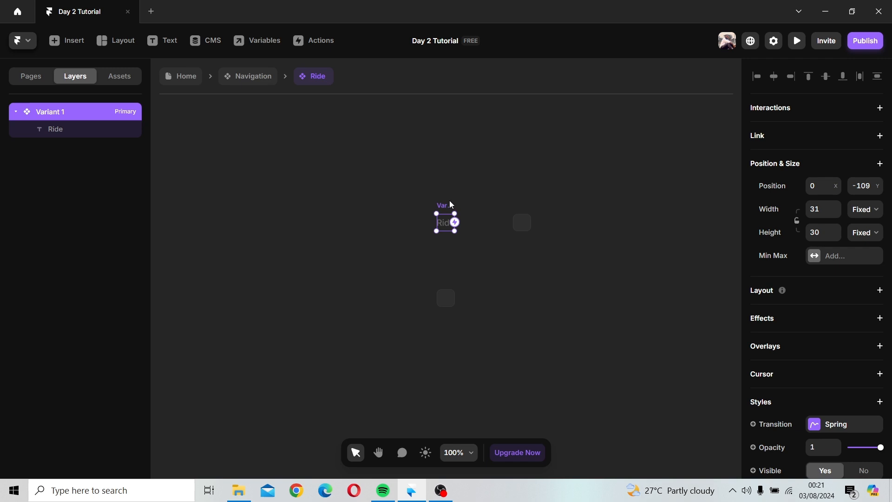
pyautogui.click(445, 302)
pyautogui.click(461, 313)
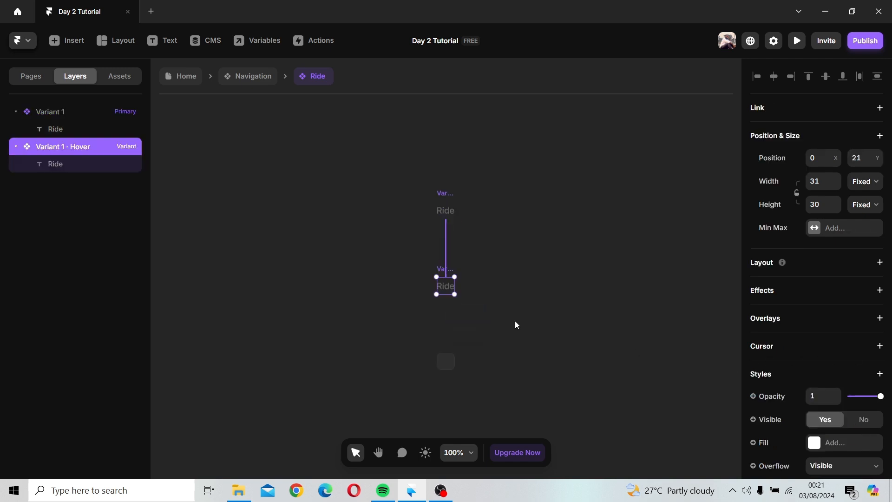
# Step: Try adding a border to the Ride Hover variant and resetting its override
pyautogui.scroll(-4, 776, 365)
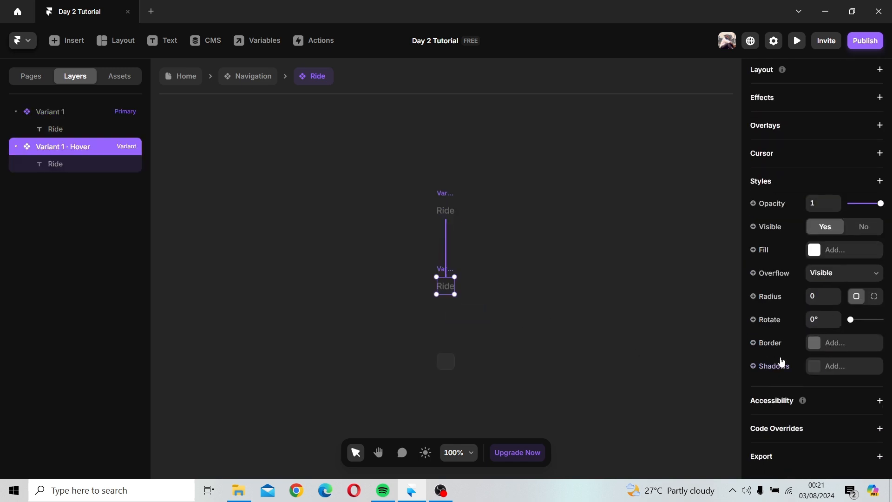
pyautogui.click(811, 344)
pyautogui.click(721, 343)
pyautogui.click(769, 343)
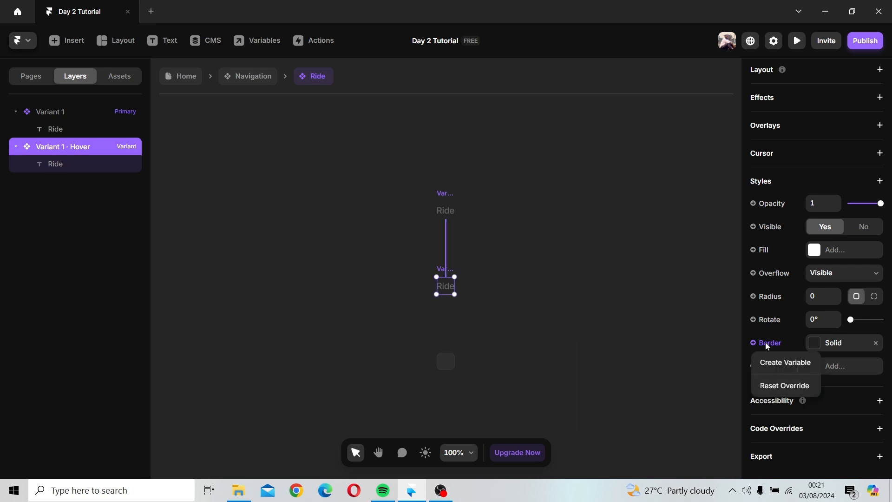
pyautogui.click(780, 386)
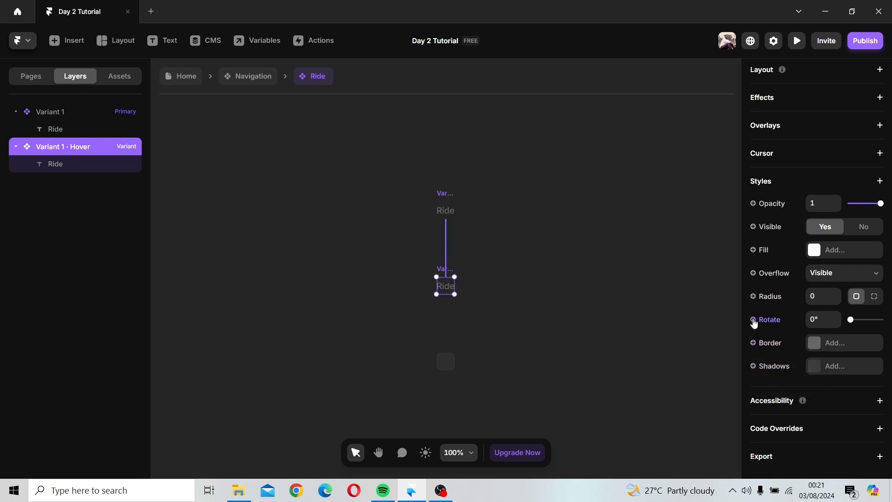
pyautogui.click(754, 343)
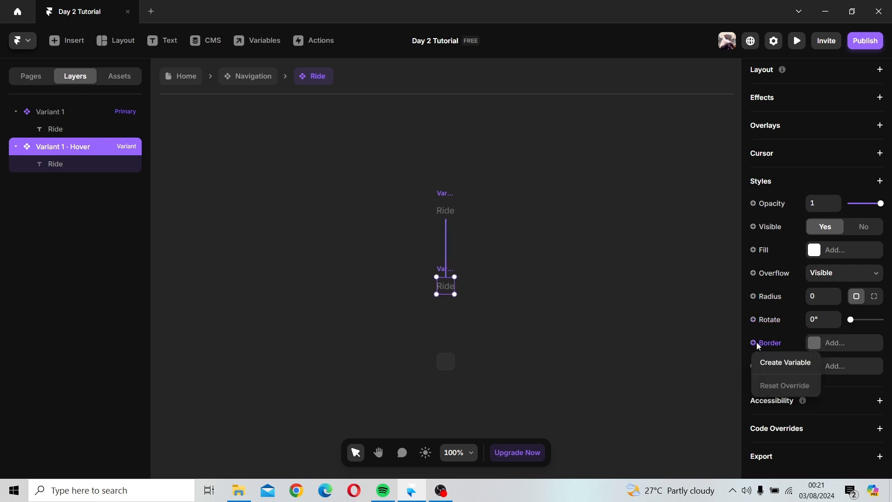
pyautogui.click(702, 349)
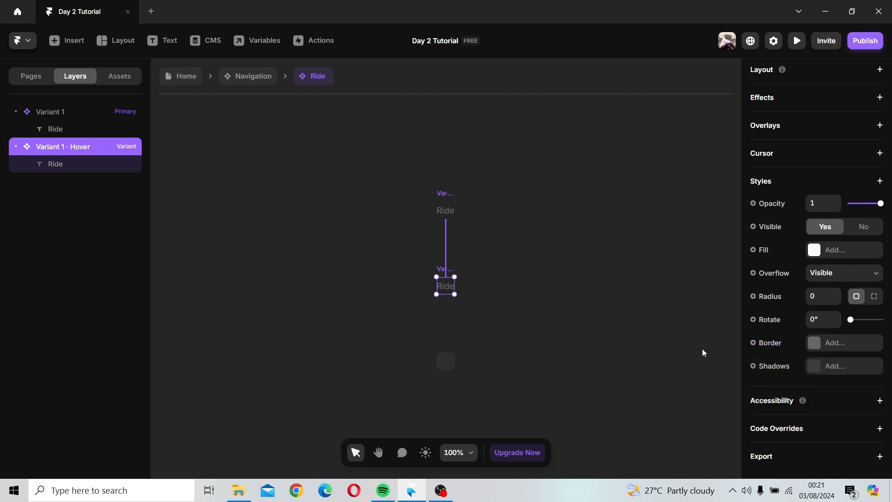
pyautogui.hotkey('ctrl', 'z')
# Step: Create a Border variable on the Ride Hover variant, then detach it to edit the border directly
pyautogui.click(761, 343)
pyautogui.click(773, 363)
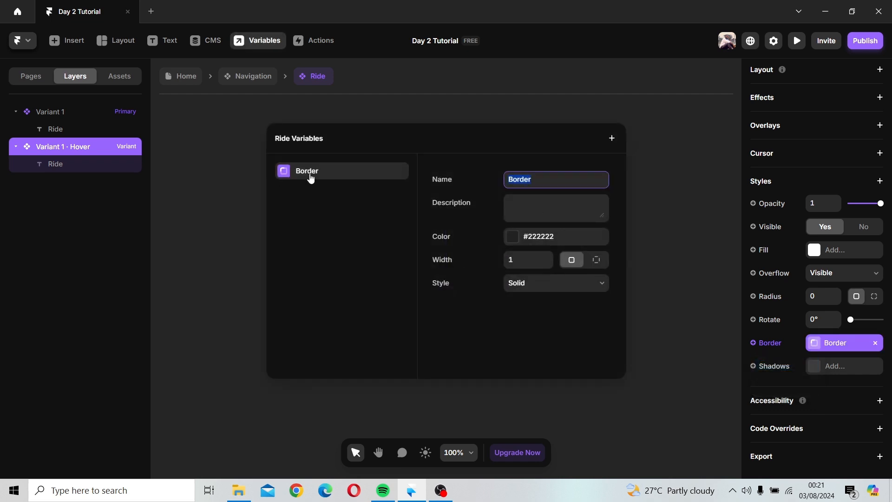
pyautogui.click(441, 197)
pyautogui.click(664, 174)
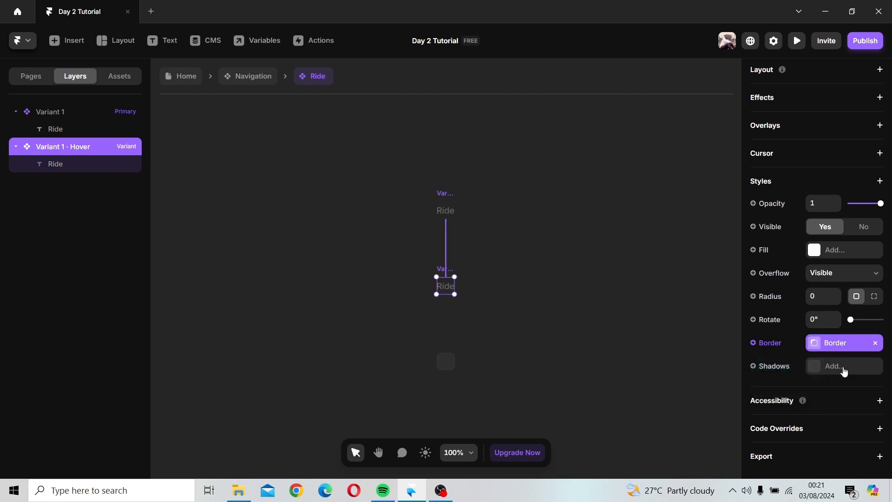
pyautogui.click(875, 342)
pyautogui.click(834, 343)
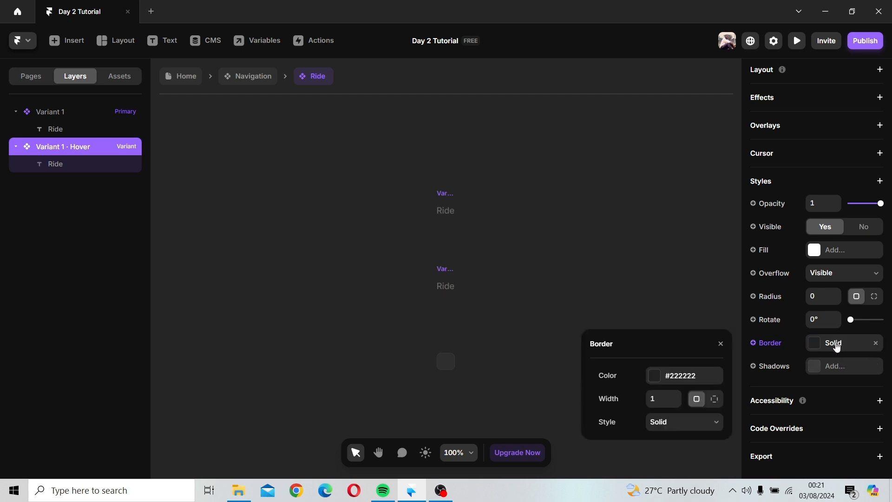
# Step: Set the Ride Hover border color to the Hover yellow style
pyautogui.click(655, 377)
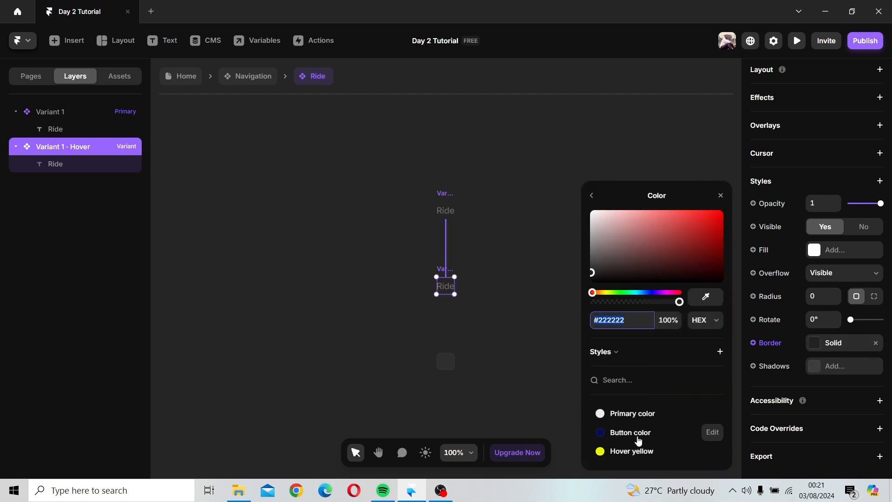
pyautogui.click(633, 452)
pyautogui.click(720, 195)
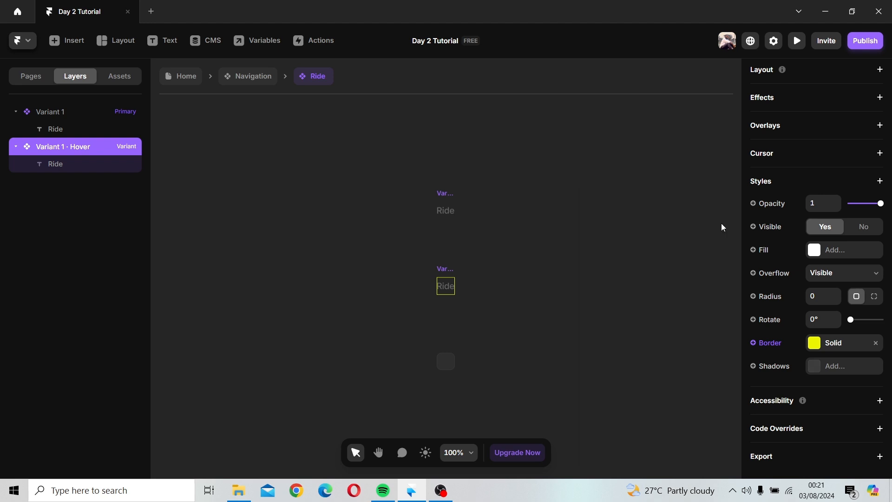
# Step: Switch the border to per-side widths with 5 on the bottom and 0 on the other sides
pyautogui.click(815, 343)
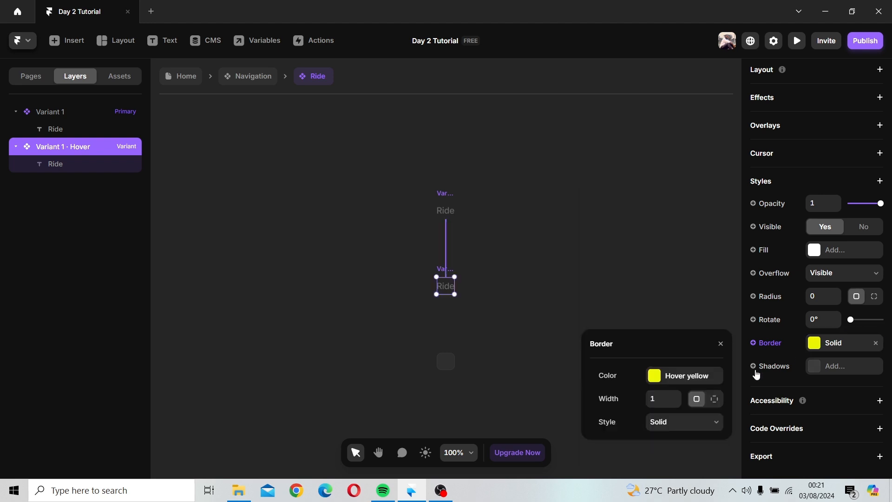
pyautogui.click(711, 400)
pyautogui.click(700, 416)
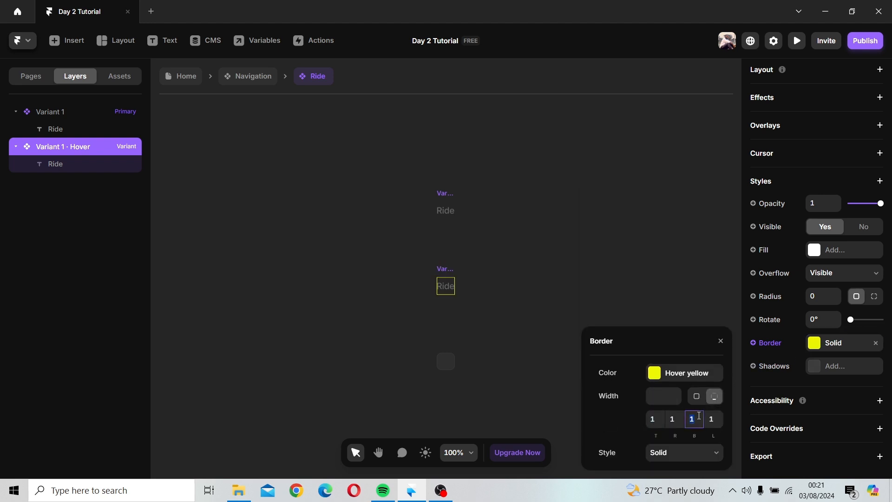
pyautogui.write('5')
pyautogui.click(711, 419)
pyautogui.click(675, 417)
pyautogui.click(655, 419)
pyautogui.press('Return')
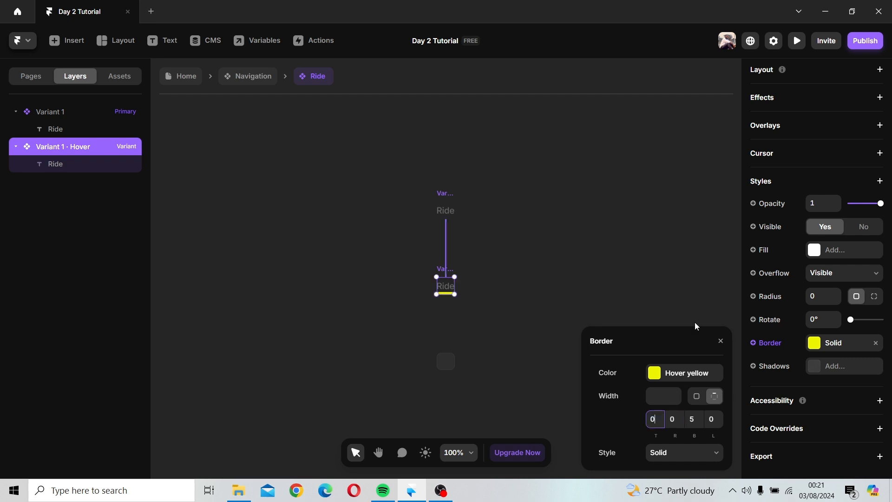
pyautogui.click(686, 305)
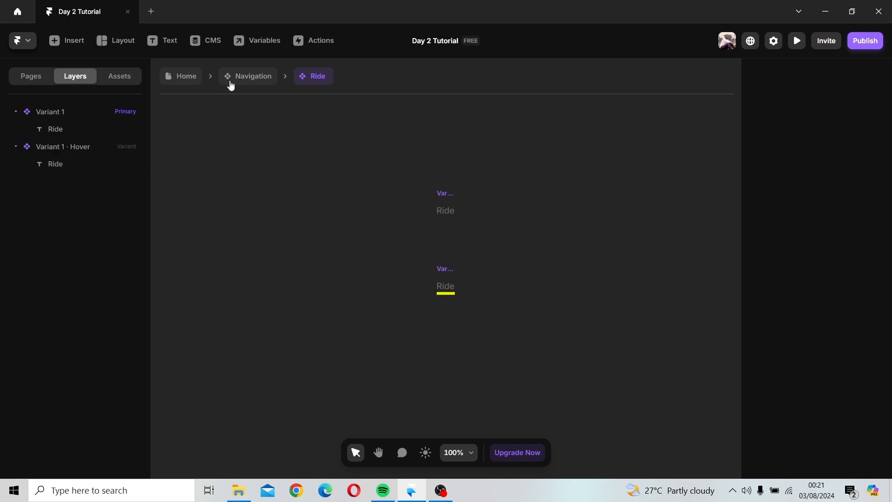
# Step: Open the Home component and inspect the text settings of its primary and hover variants
pyautogui.click(246, 83)
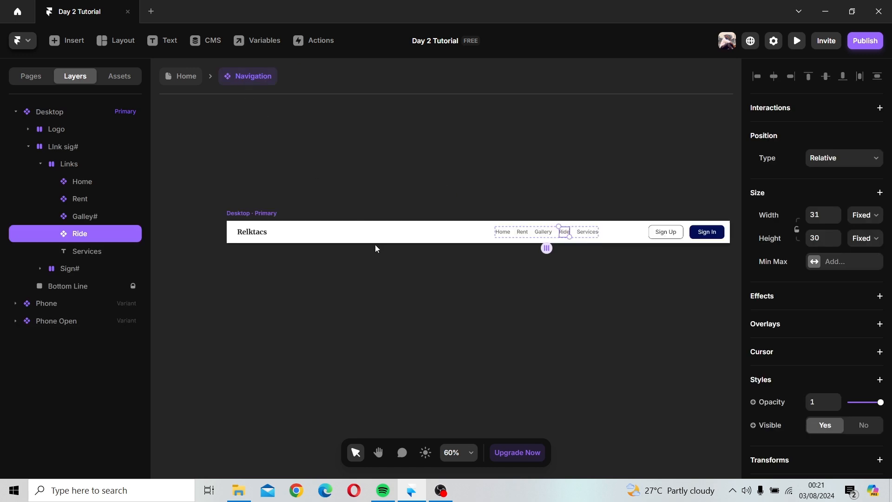
pyautogui.click(501, 234)
pyautogui.doubleClick(506, 233)
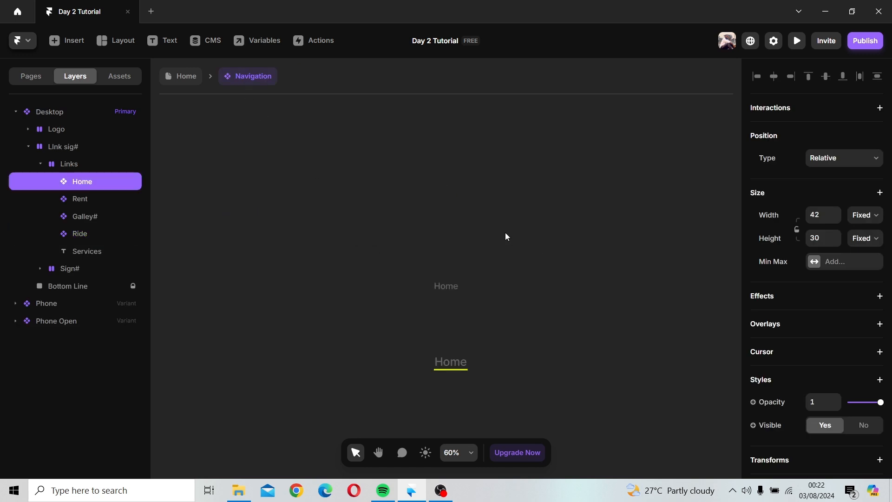
pyautogui.click(438, 364)
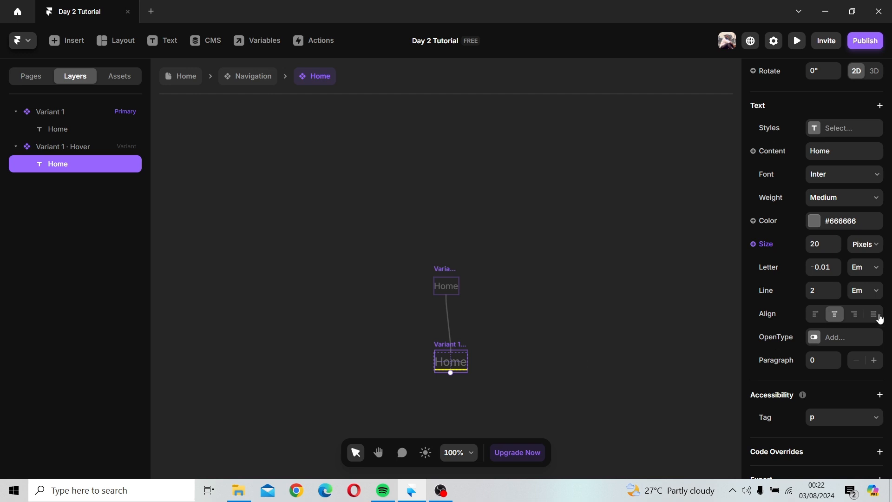
pyautogui.click(452, 274)
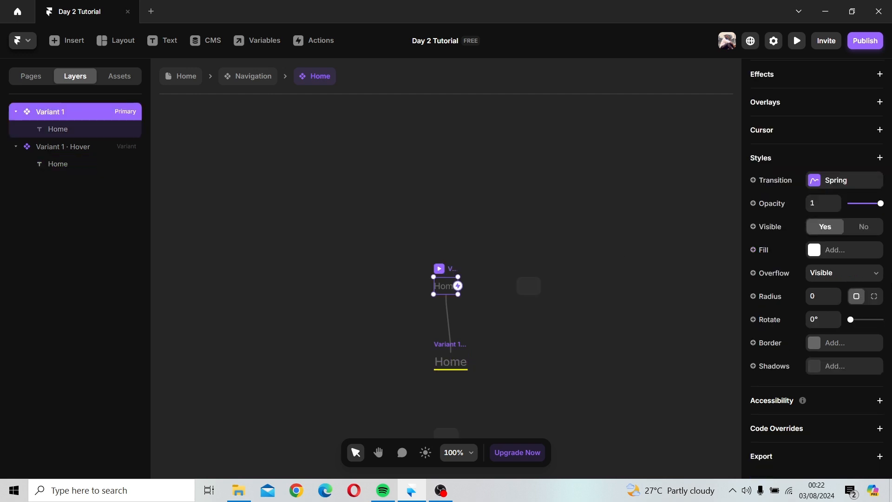
pyautogui.scroll(5, 865, 289)
pyautogui.scroll(-5, 865, 286)
pyautogui.click(449, 294)
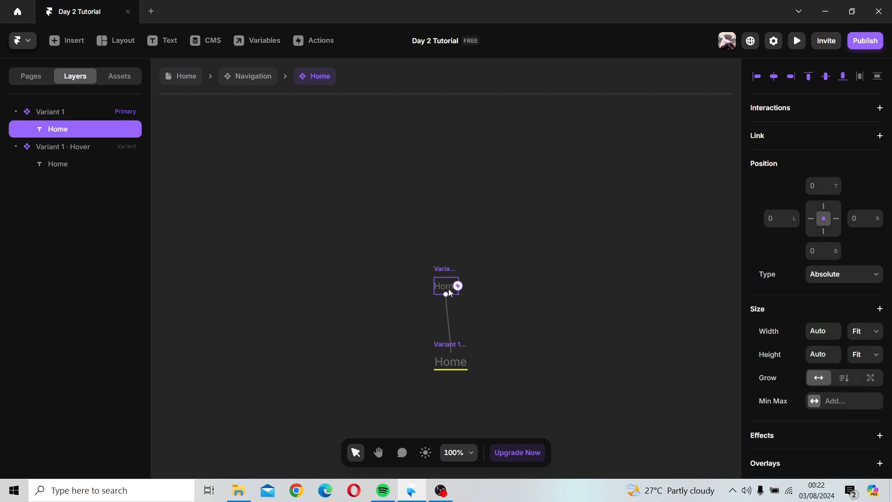
pyautogui.doubleClick(449, 292)
pyautogui.scroll(-8, 886, 304)
pyautogui.scroll(-5, 887, 304)
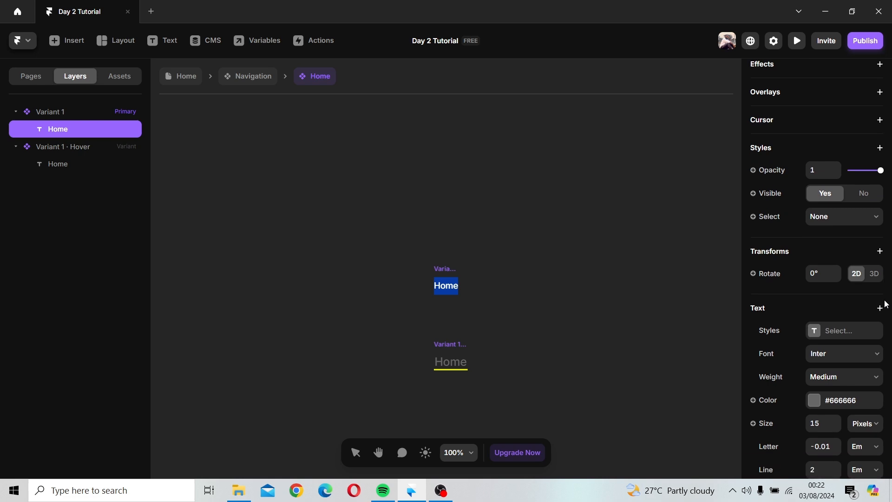
pyautogui.press('Escape')
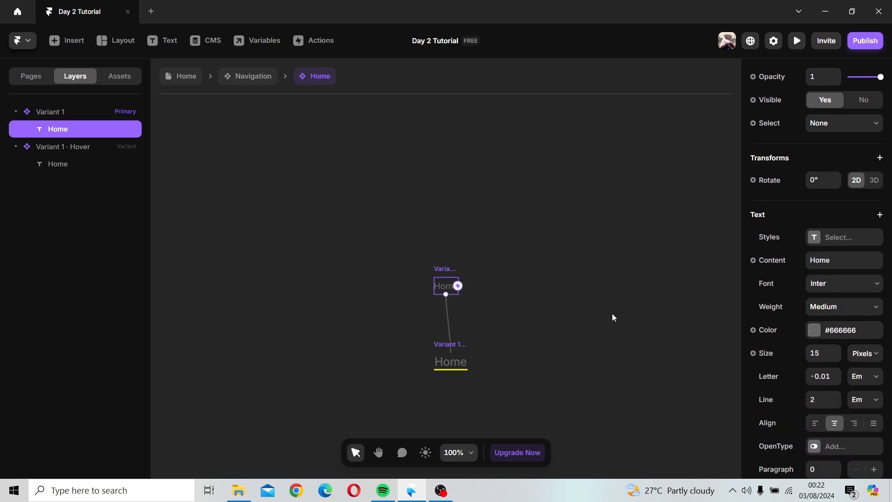
# Step: Open the Rent component, set its Hover variant text size to 20 px and widen that variant's frame slightly
pyautogui.click(268, 79)
pyautogui.doubleClick(520, 232)
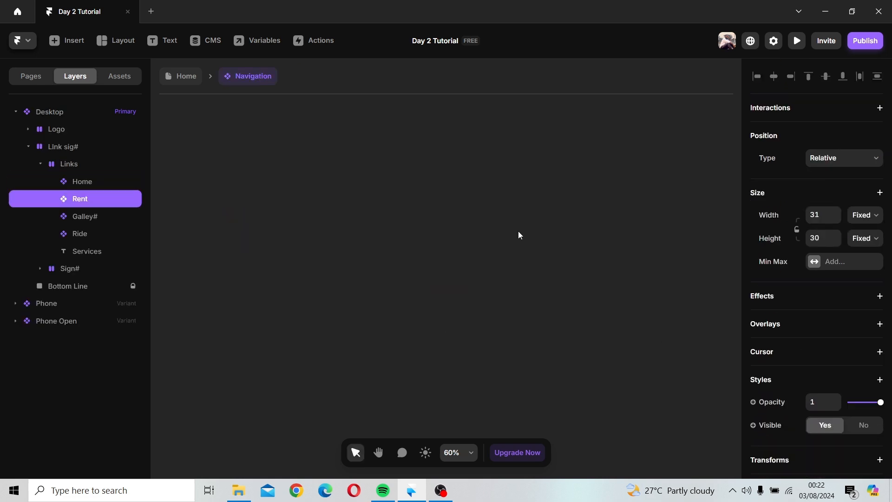
pyautogui.click(441, 361)
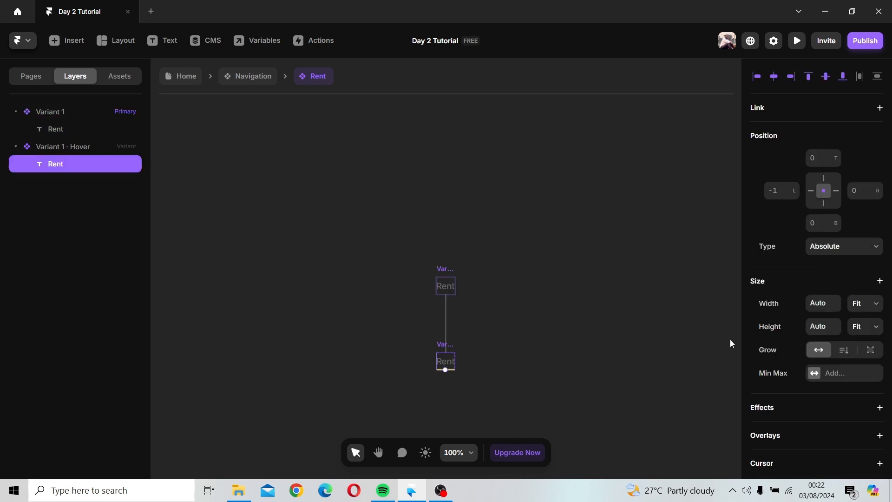
pyautogui.scroll(-10, 793, 358)
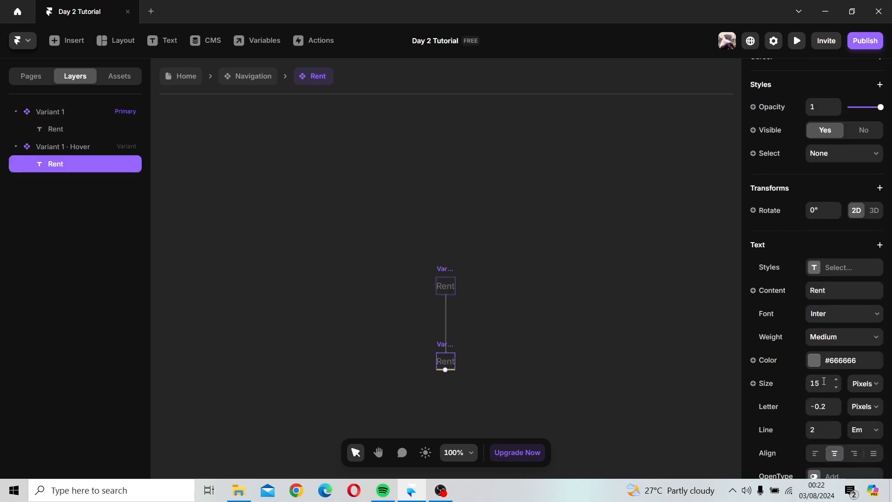
pyautogui.click(824, 381)
pyautogui.write('20')
pyautogui.click(497, 321)
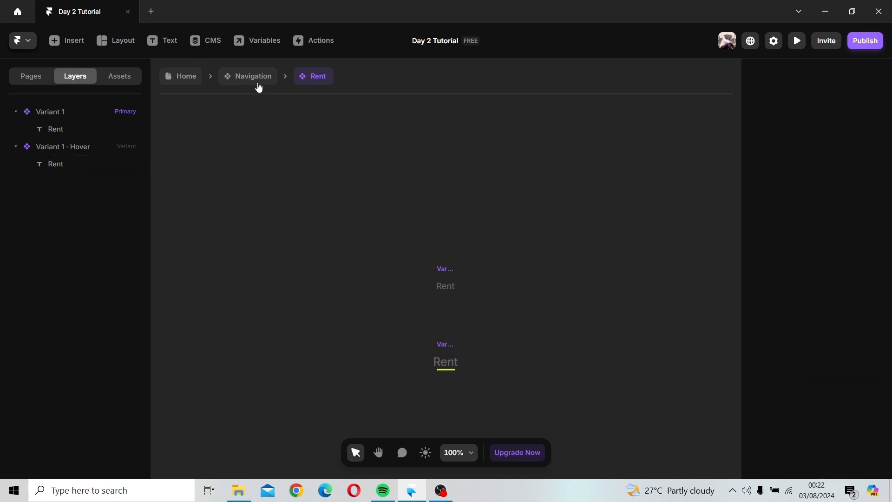
pyautogui.click(447, 353)
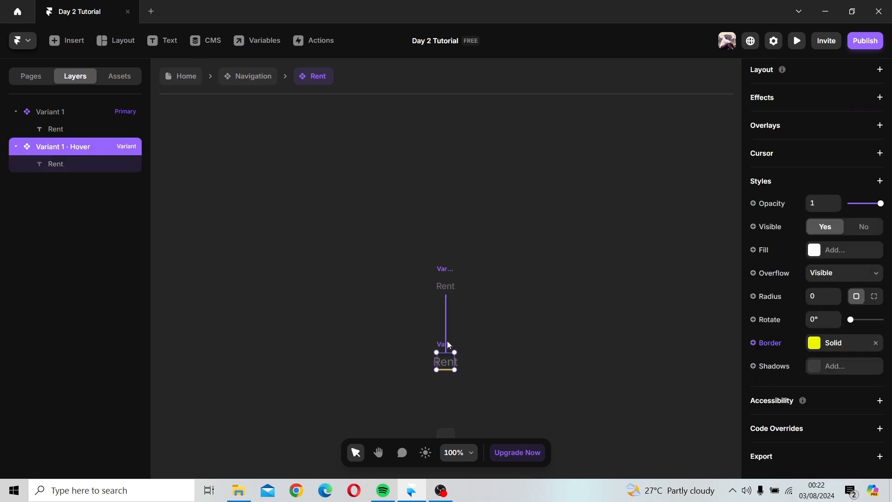
pyautogui.moveTo(467, 361); pyautogui.dragTo(474, 361)
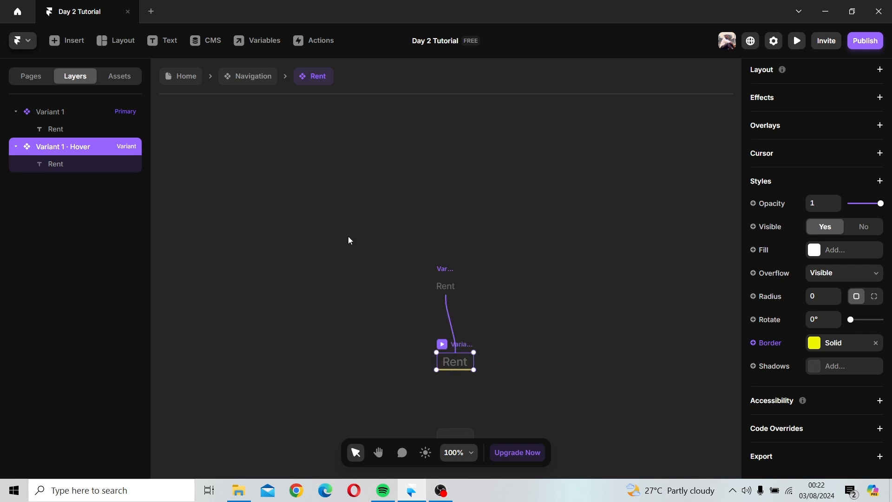
# Step: Open the Gallery component, set its Hover variant text size to 20 px and widen that variant's frame slightly
pyautogui.click(251, 78)
pyautogui.click(542, 237)
pyautogui.doubleClick(541, 237)
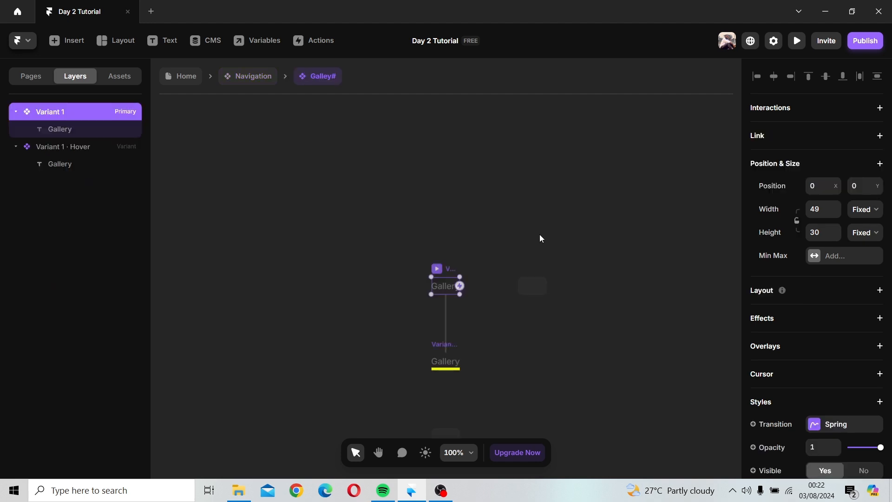
pyautogui.click(446, 360)
pyautogui.click(447, 361)
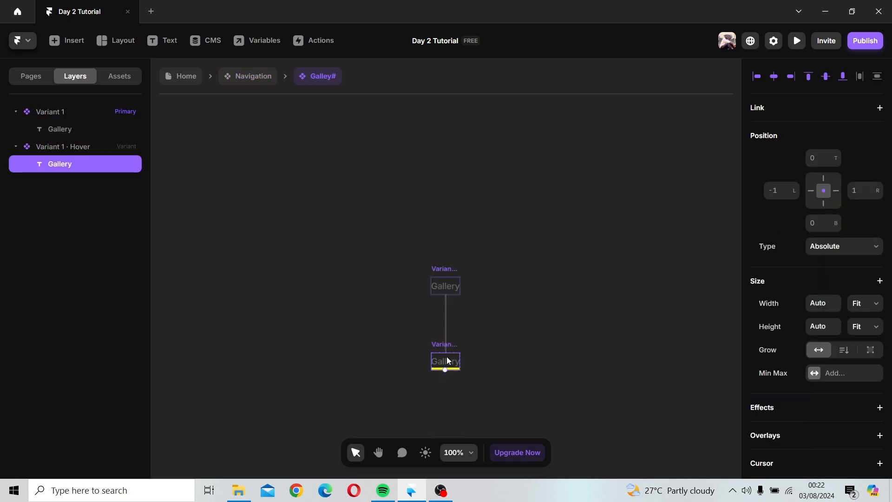
pyautogui.scroll(-10, 794, 352)
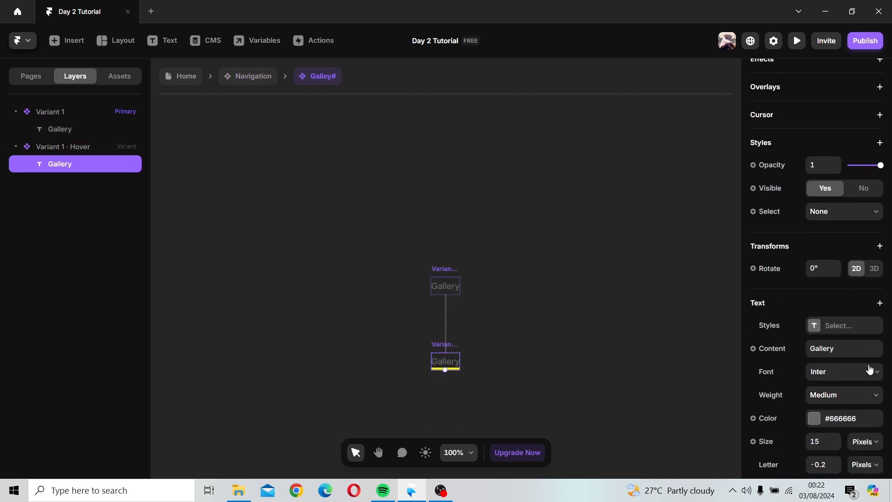
pyautogui.click(819, 320)
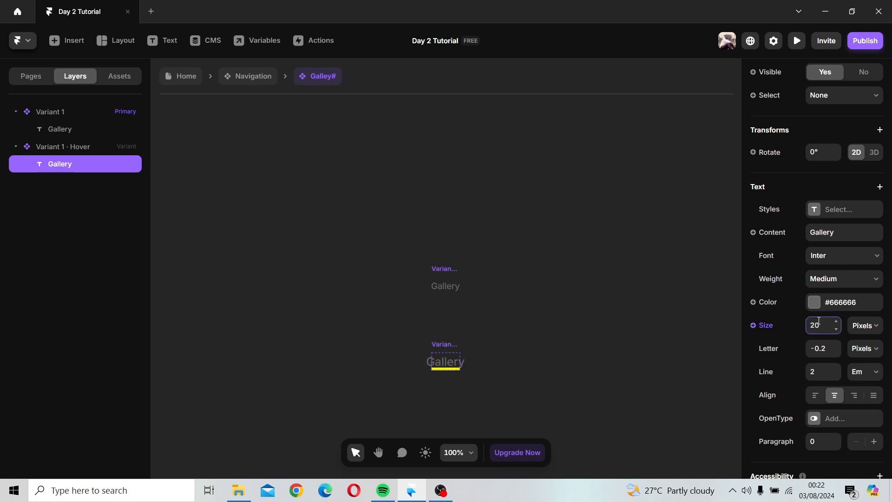
pyautogui.press('Return')
pyautogui.click(524, 343)
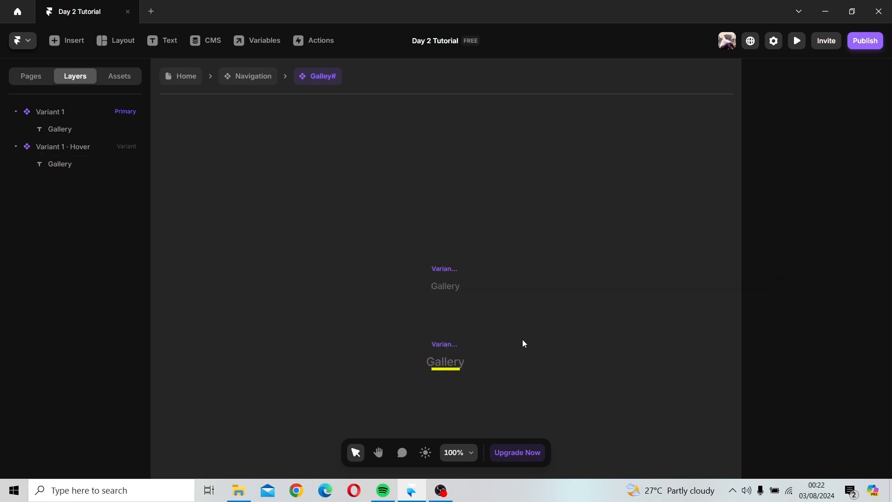
pyautogui.click(456, 350)
pyautogui.moveTo(461, 361); pyautogui.dragTo(482, 360)
pyautogui.click(337, 206)
# Step: Open the Ride component, set its Hover variant text size to 20 px and widen that variant's frame slightly
pyautogui.click(253, 77)
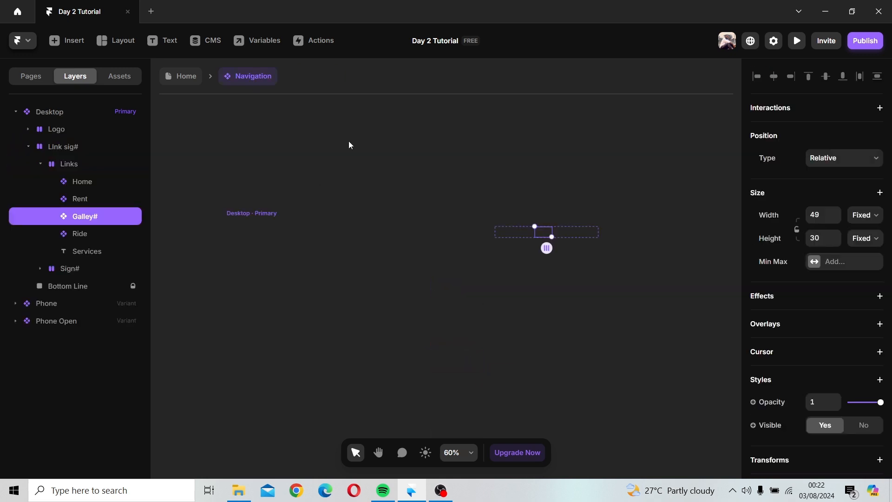
pyautogui.click(566, 232)
pyautogui.doubleClick(566, 233)
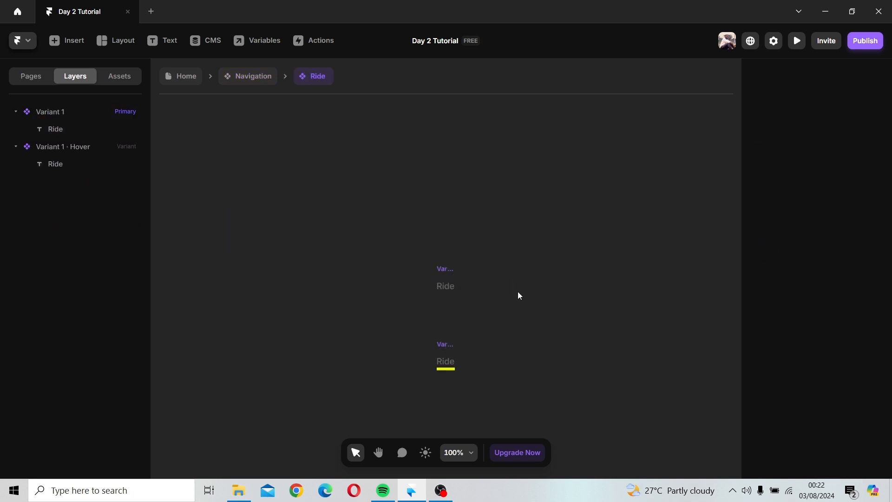
pyautogui.click(441, 347)
pyautogui.click(450, 362)
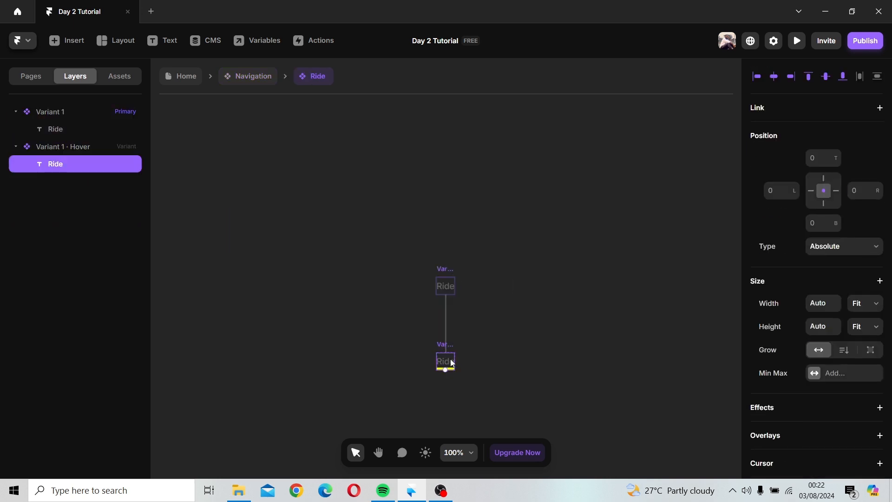
pyautogui.scroll(-10, 841, 369)
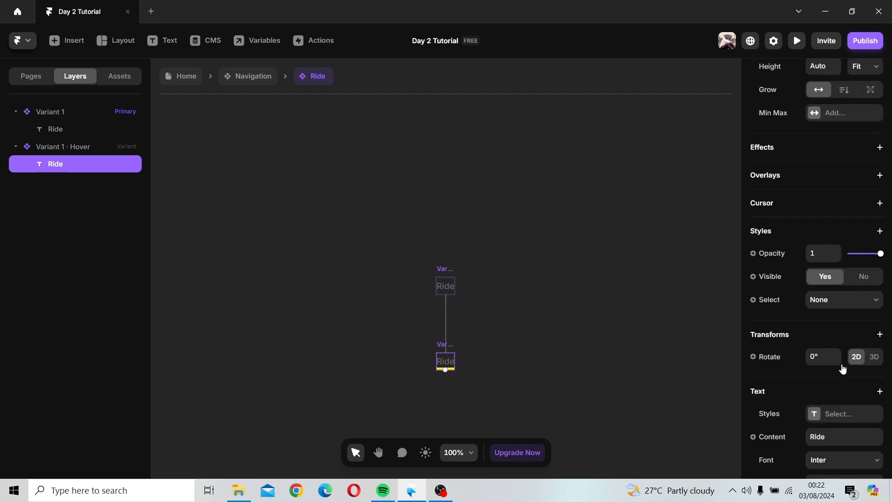
pyautogui.click(821, 331)
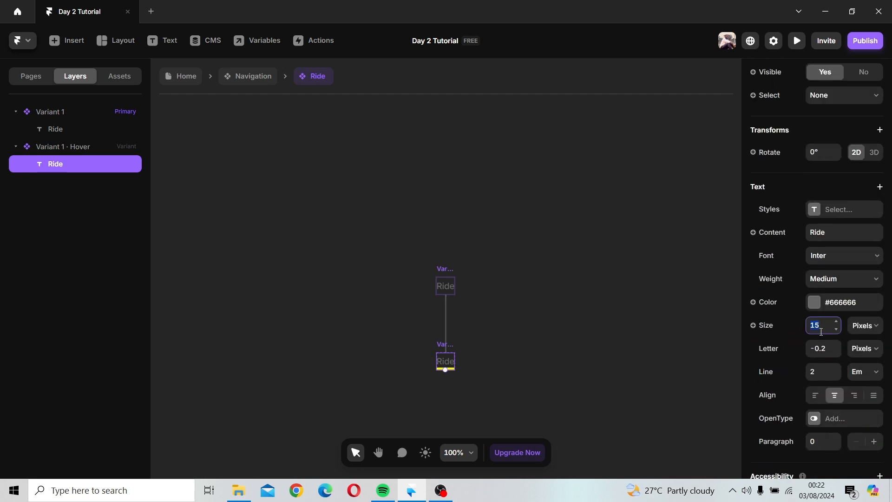
pyautogui.write('20')
pyautogui.press('Return')
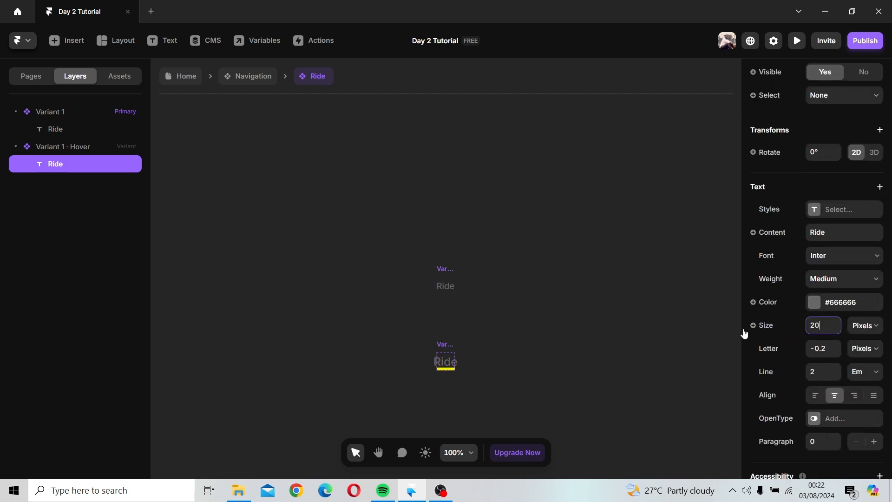
pyautogui.click(502, 333)
pyautogui.click(448, 351)
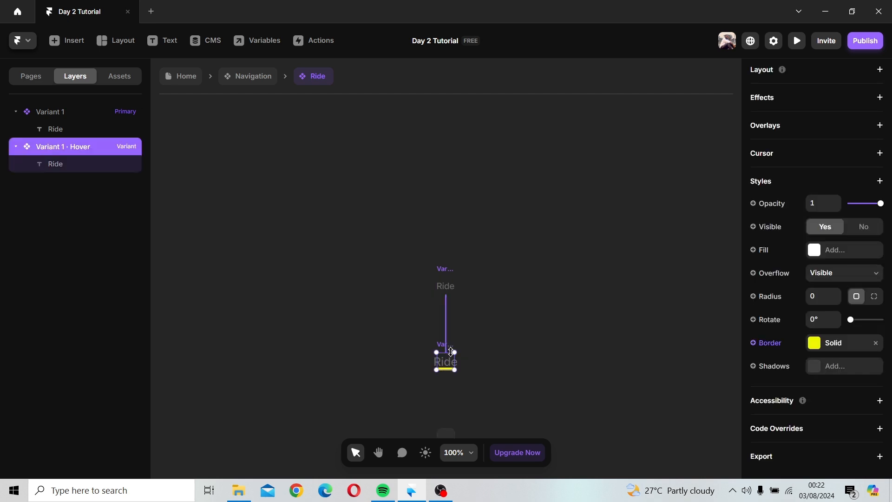
pyautogui.moveTo(455, 361); pyautogui.dragTo(469, 361)
pyautogui.click(411, 272)
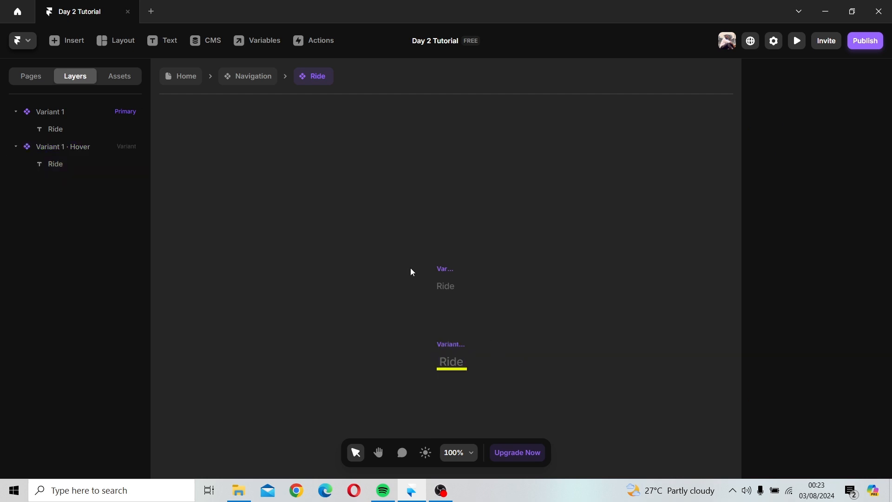
# Step: Turn the Services link text in the navigation into a component named Service#
pyautogui.click(241, 80)
pyautogui.click(584, 233)
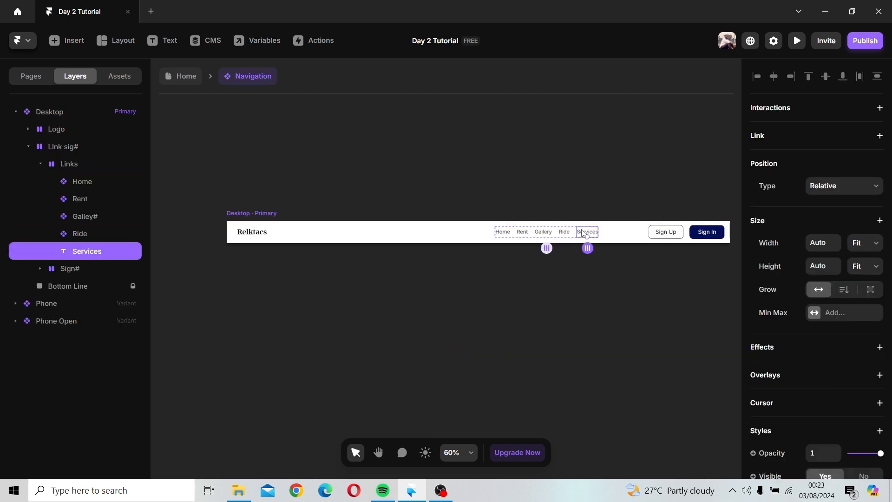
pyautogui.rightClick(584, 234)
pyautogui.click(606, 184)
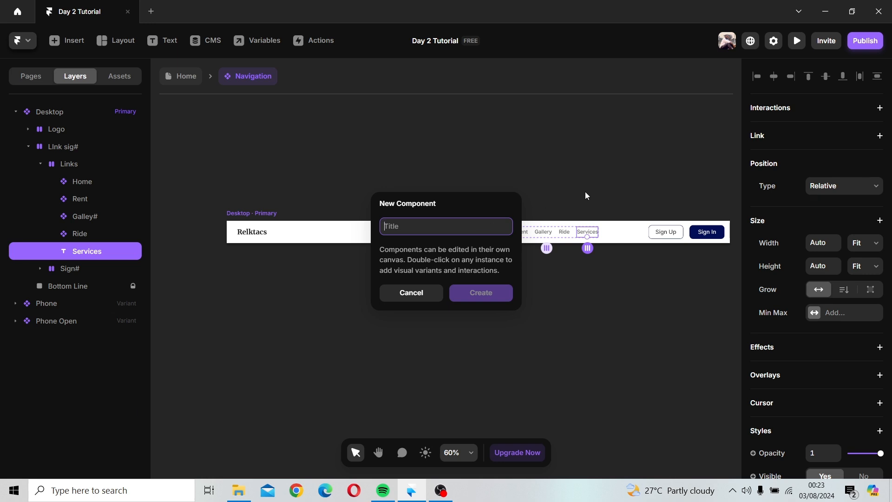
pyautogui.write('Service#')
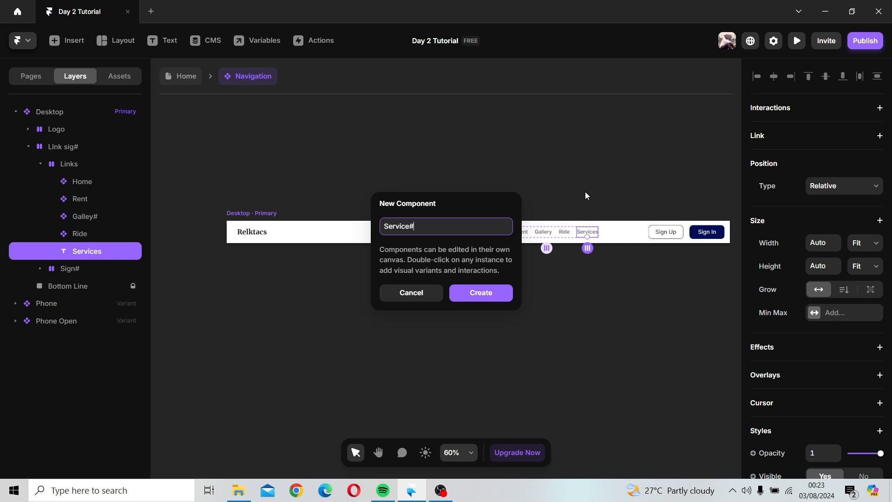
pyautogui.press('Return')
# Step: Add a Hover variant to Service# and give it a solid border in the Hover yellow style
pyautogui.moveTo(441, 272); pyautogui.dragTo(442, 160)
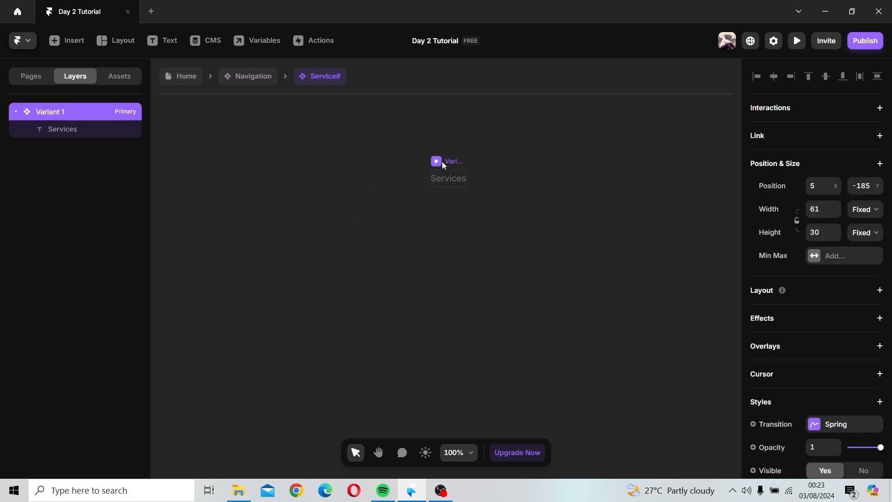
pyautogui.click(448, 252)
pyautogui.click(474, 258)
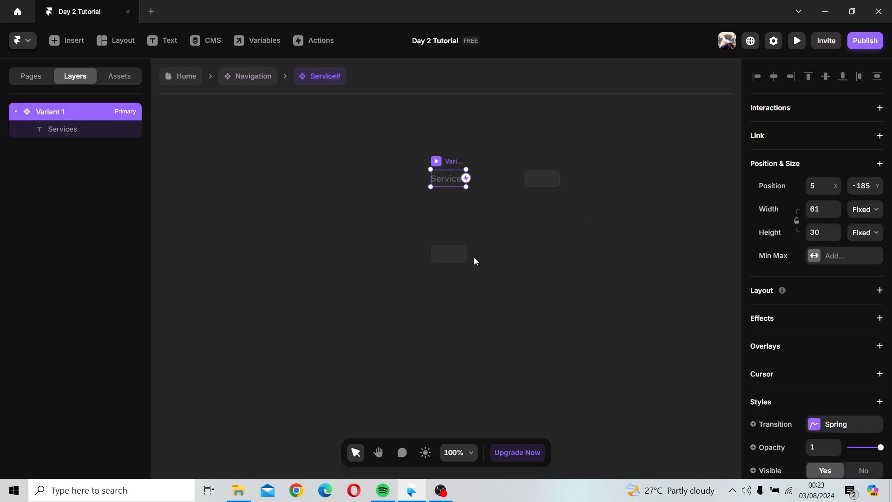
pyautogui.scroll(-4, 817, 313)
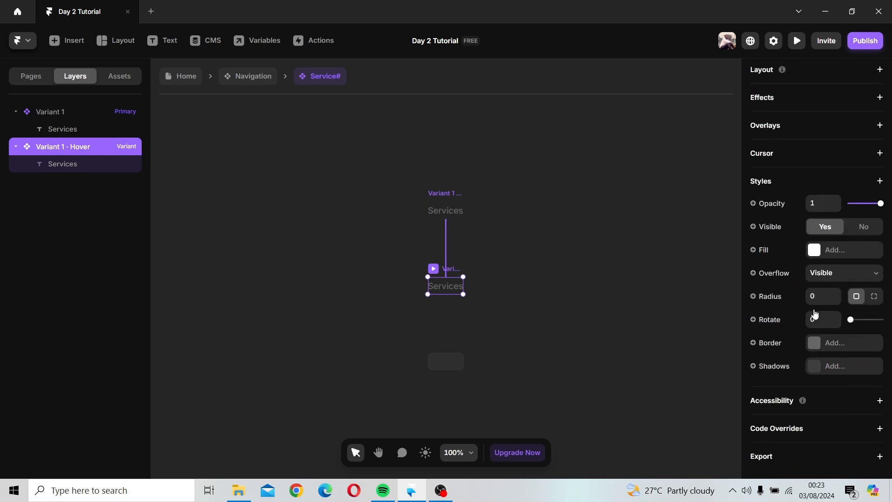
pyautogui.click(815, 342)
pyautogui.click(653, 382)
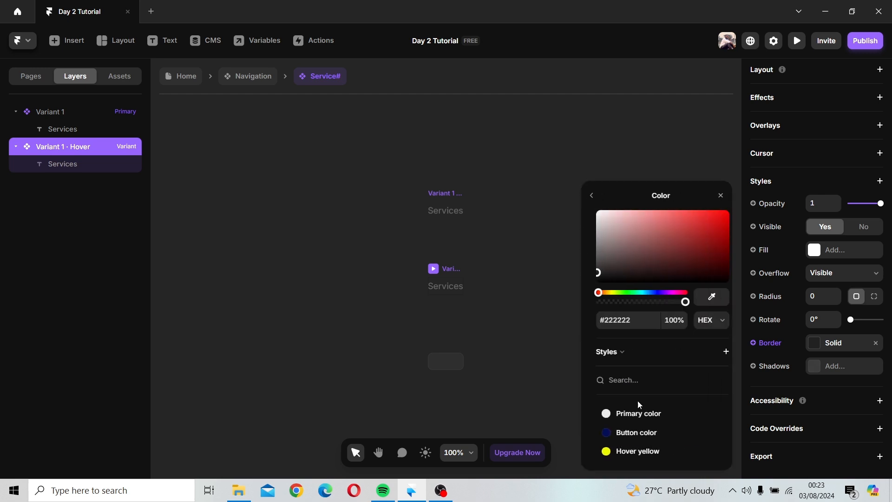
pyautogui.click(612, 451)
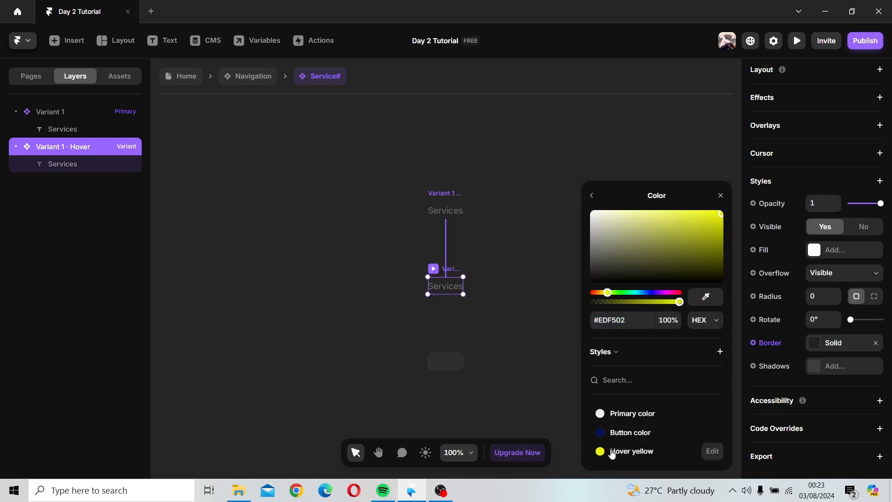
pyautogui.click(721, 196)
# Step: Switch the Hover border to per-side widths with 5 on the bottom and 0 on the other sides
pyautogui.click(807, 349)
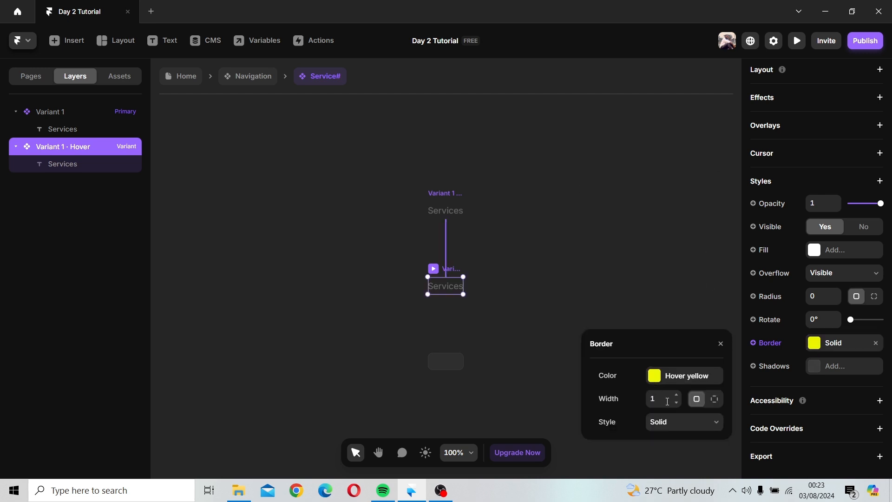
pyautogui.click(718, 399)
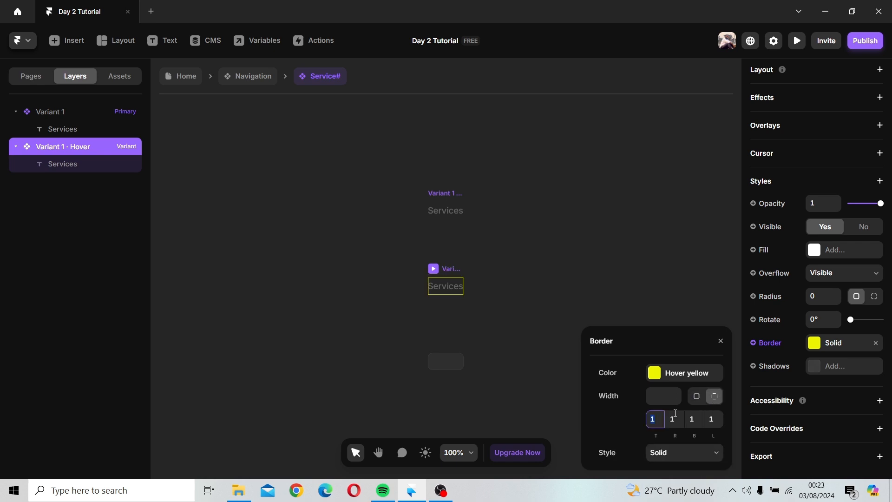
pyautogui.click(693, 419)
pyautogui.write('5')
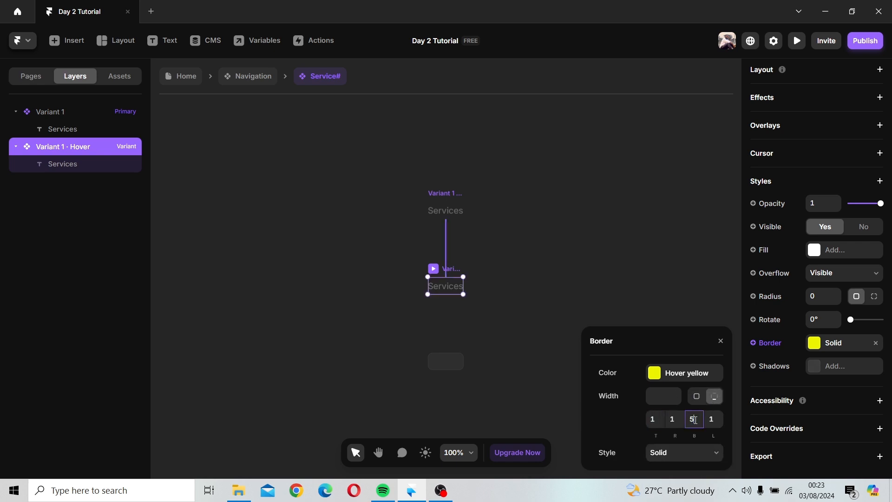
pyautogui.press('Return')
pyautogui.click(722, 418)
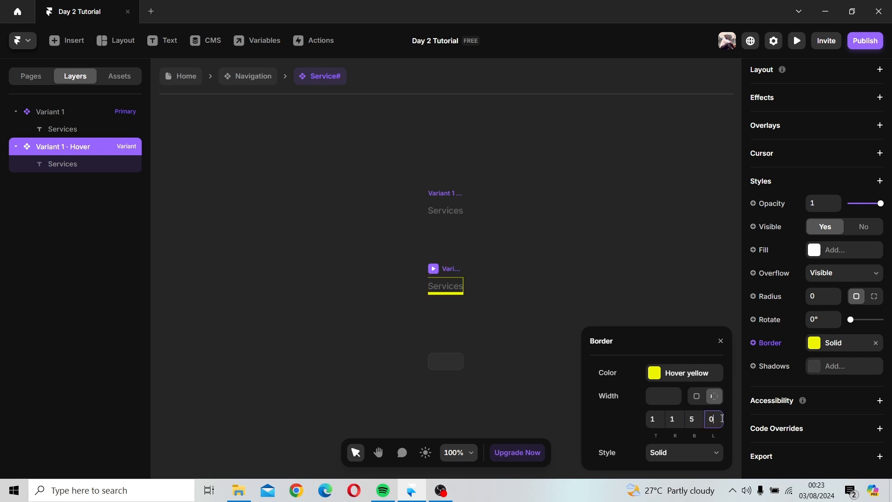
pyautogui.click(671, 419)
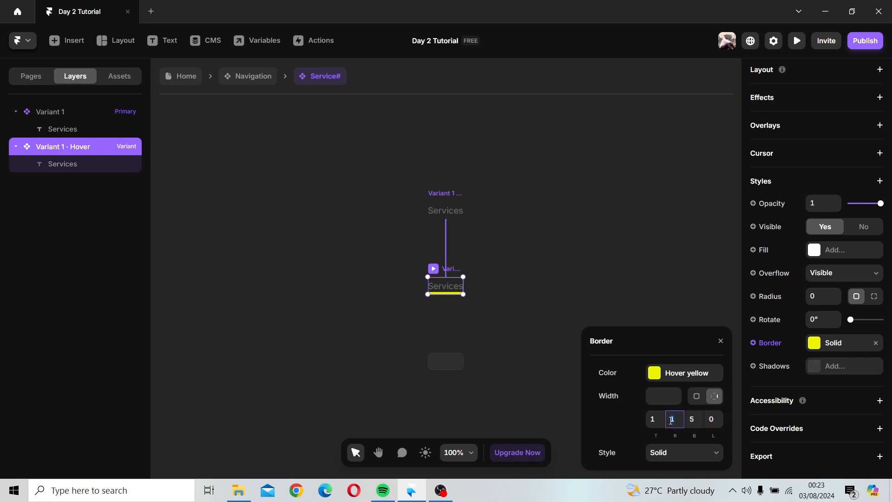
pyautogui.press('Return')
pyautogui.click(661, 411)
pyautogui.write('0')
pyautogui.press('Return')
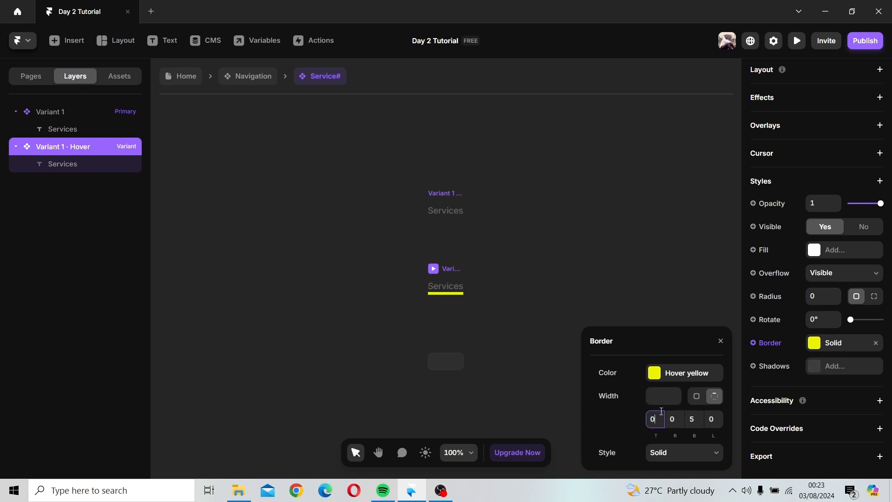
pyautogui.click(659, 245)
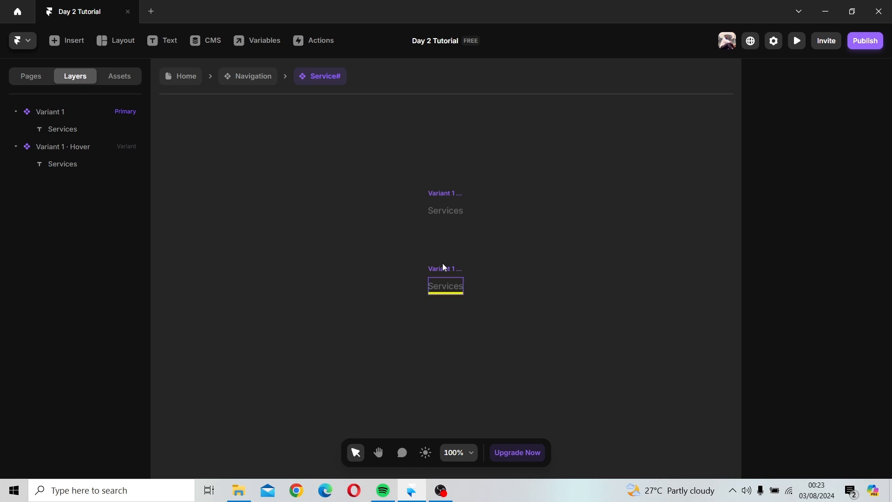
# Step: Widen the Service# Hover variant's frame slightly
pyautogui.click(463, 278)
pyautogui.moveTo(466, 285); pyautogui.dragTo(474, 285)
pyautogui.click(417, 210)
# Step: Return to the Home page and preview the navigation bar on the desktop breakpoint
pyautogui.click(246, 76)
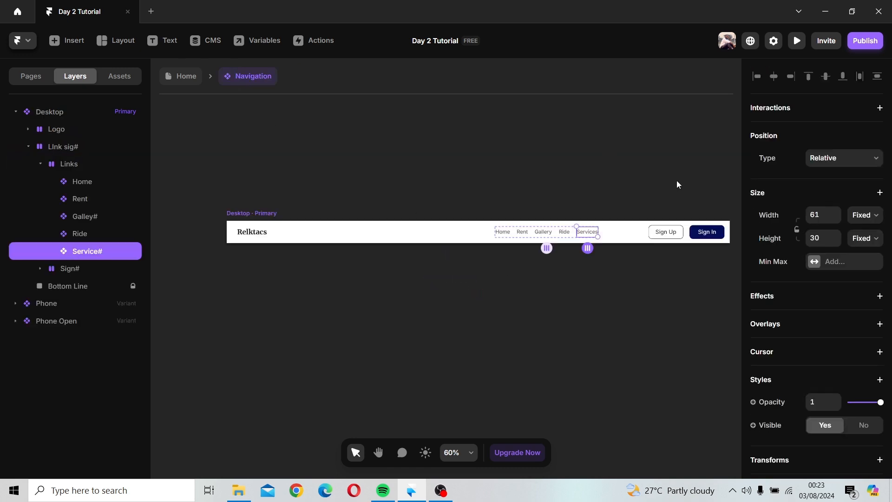
pyautogui.click(639, 171)
pyautogui.scroll(-2, 639, 172)
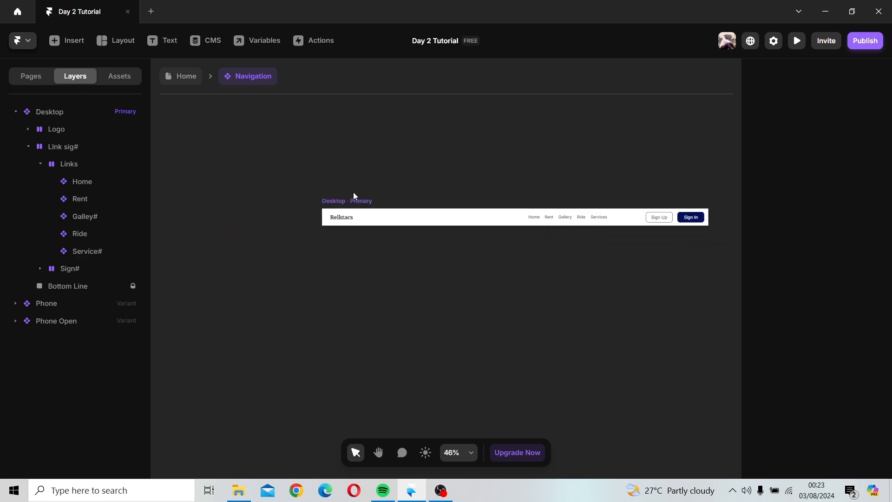
pyautogui.click(372, 201)
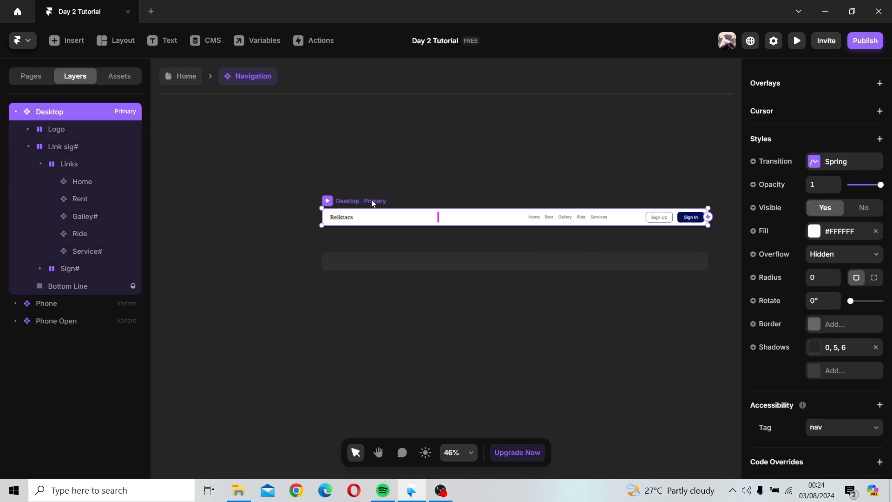
pyautogui.click(192, 82)
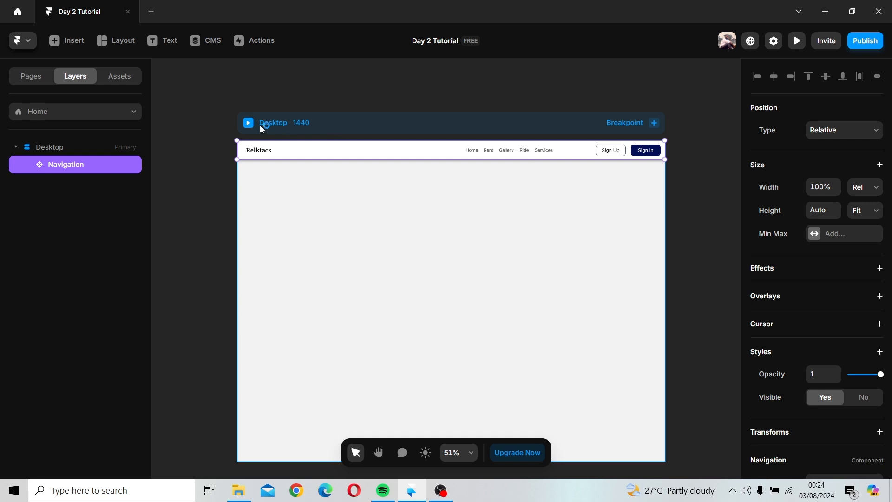
pyautogui.click(249, 122)
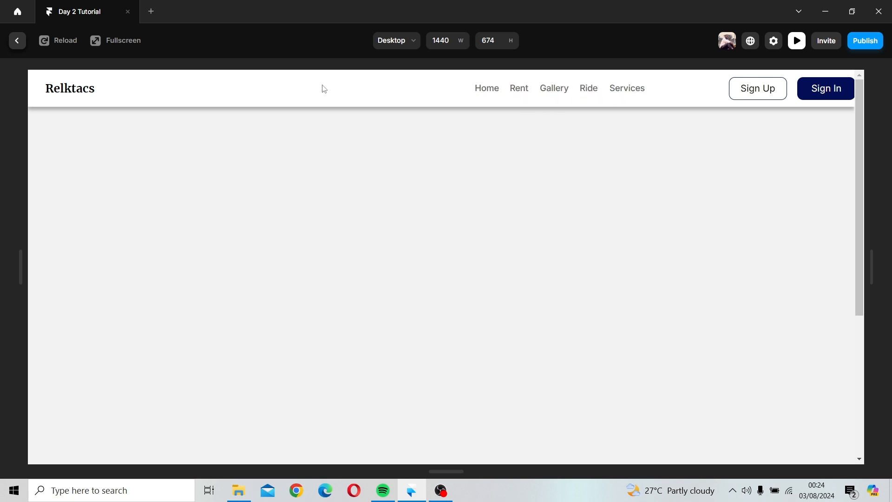
# Step: Exit the preview and inspect the Gallery link's Hover variant text size and Hover border variable settings
pyautogui.click(16, 44)
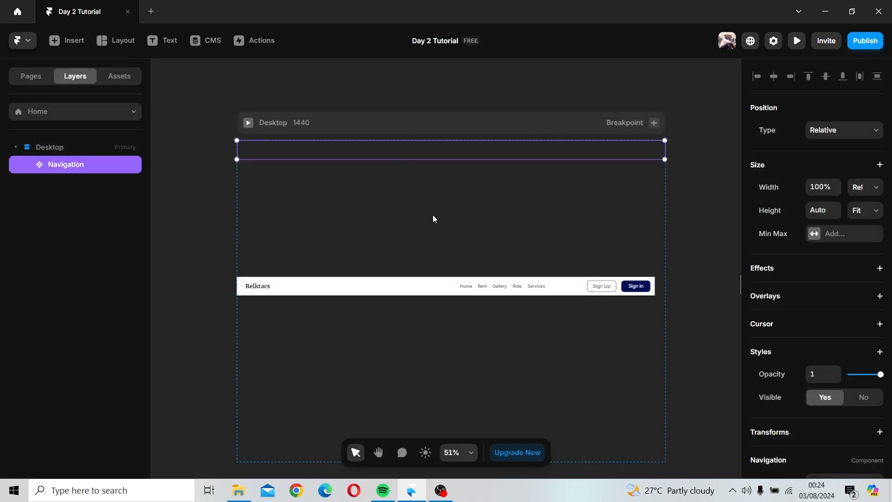
pyautogui.doubleClick(514, 286)
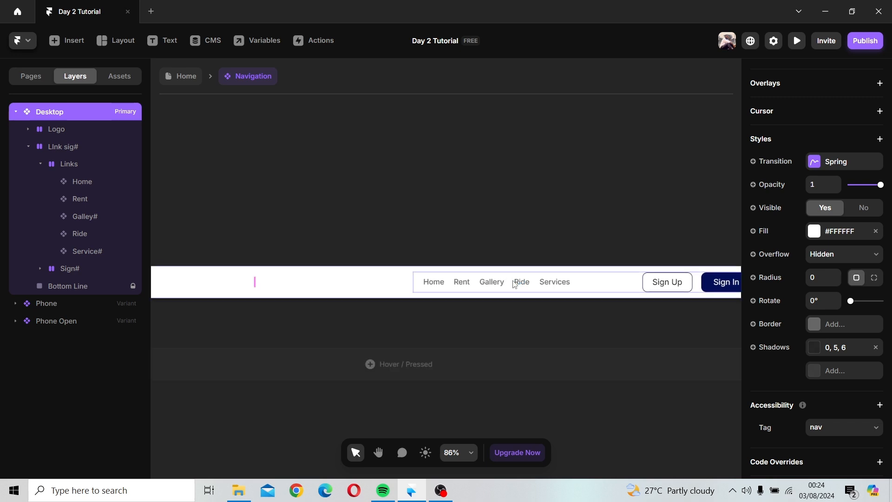
pyautogui.doubleClick(492, 286)
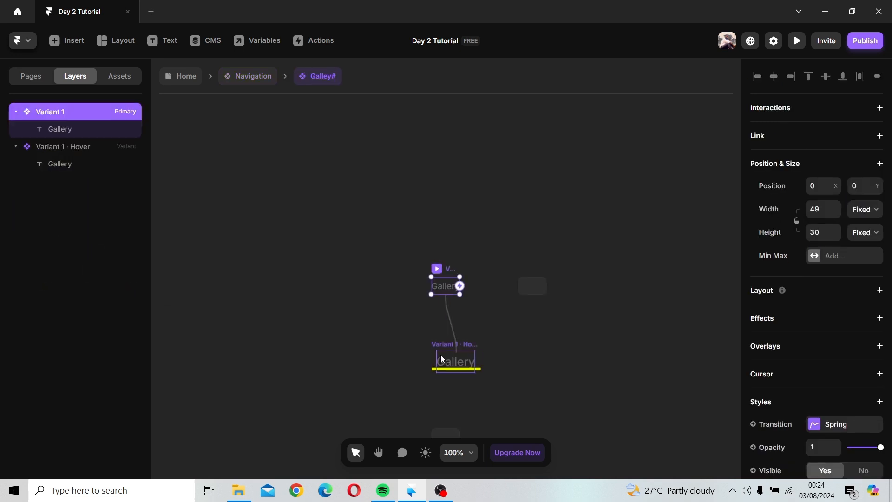
pyautogui.click(444, 343)
pyautogui.click(456, 364)
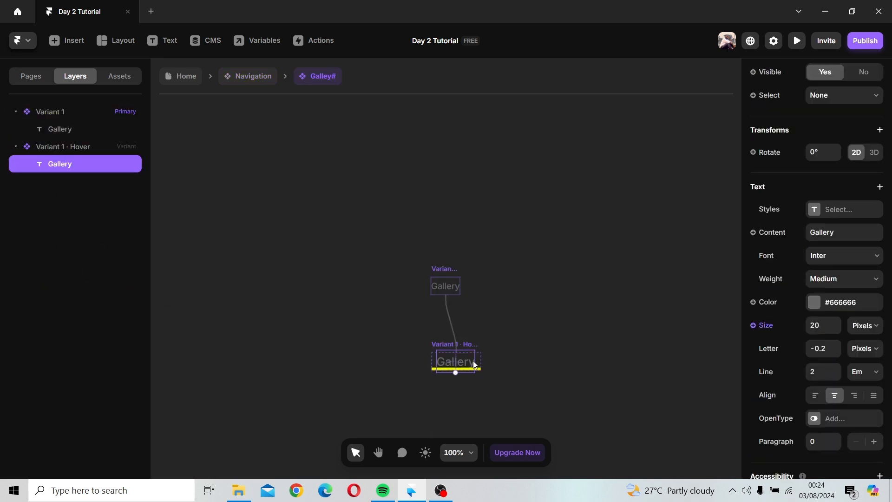
pyautogui.click(469, 350)
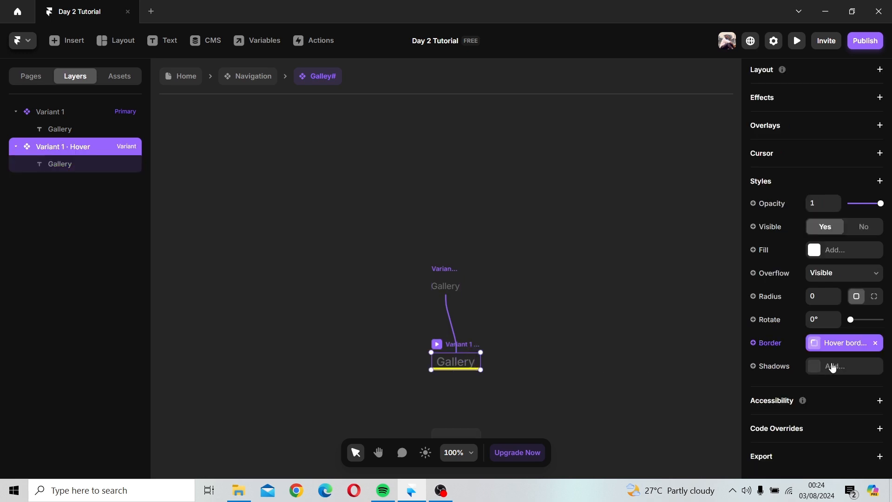
pyautogui.click(839, 349)
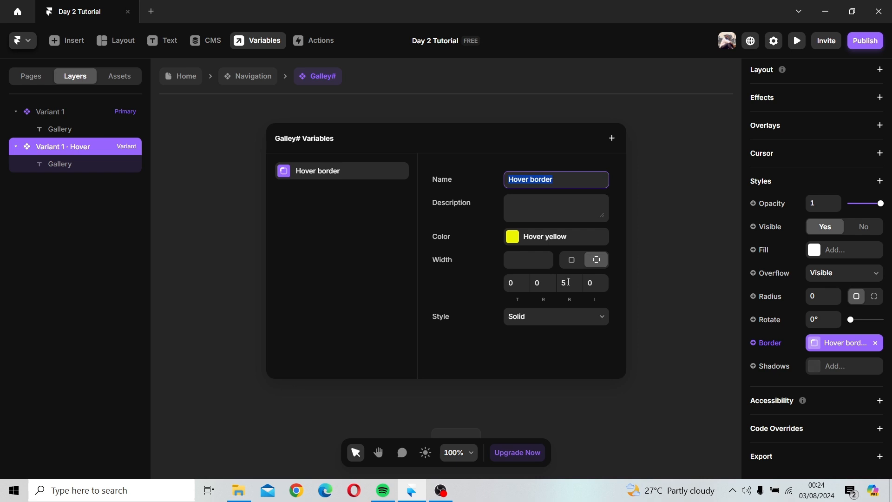
pyautogui.click(636, 248)
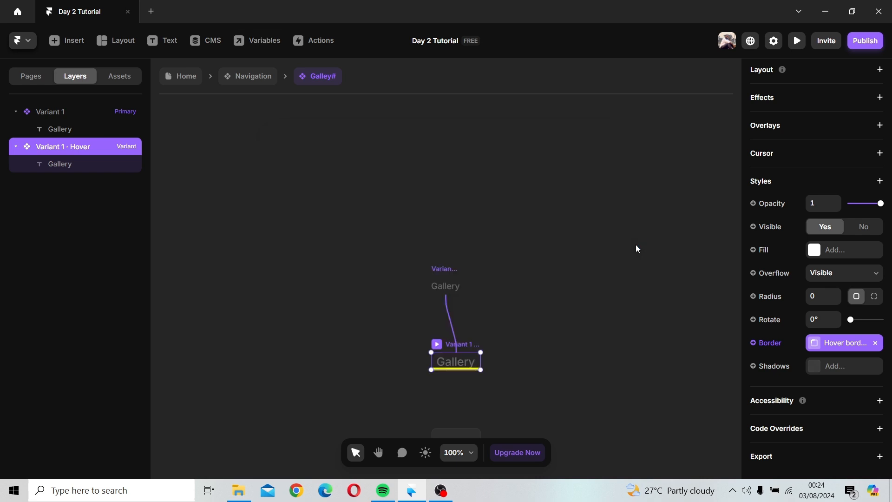
# Step: Inspect the border widths of the Home link's Hover variant
pyautogui.click(247, 77)
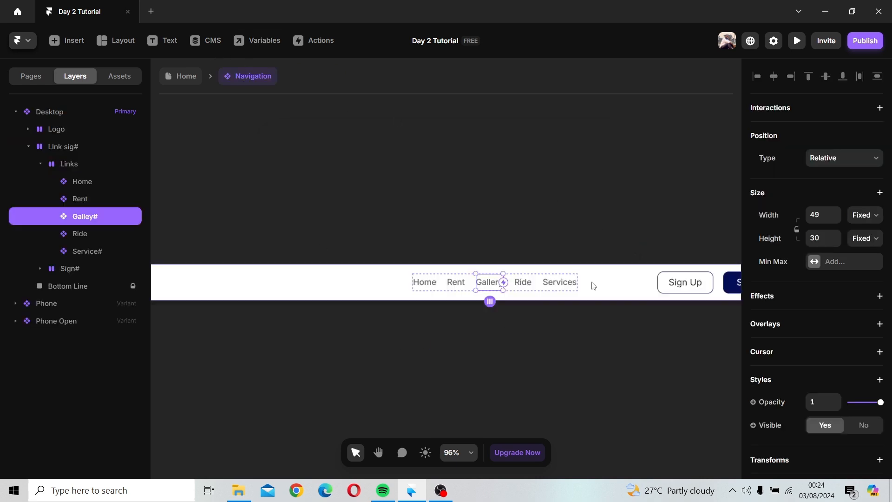
pyautogui.doubleClick(425, 282)
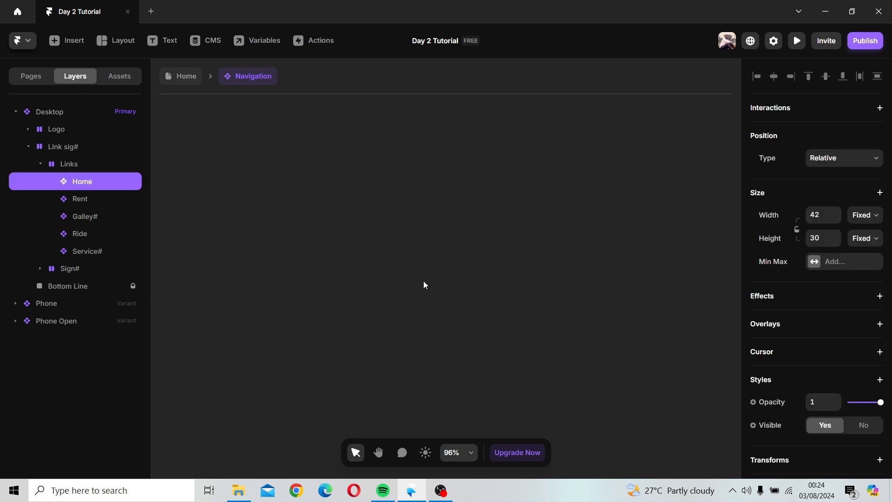
pyautogui.click(451, 349)
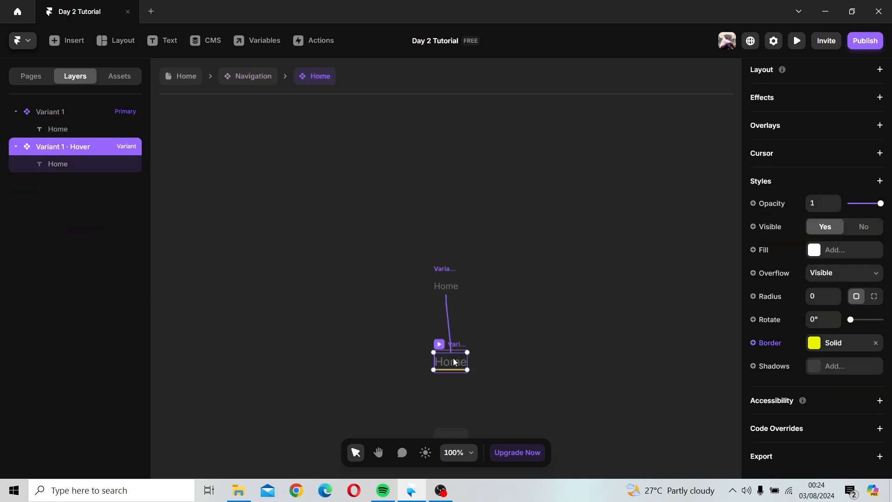
pyautogui.click(857, 347)
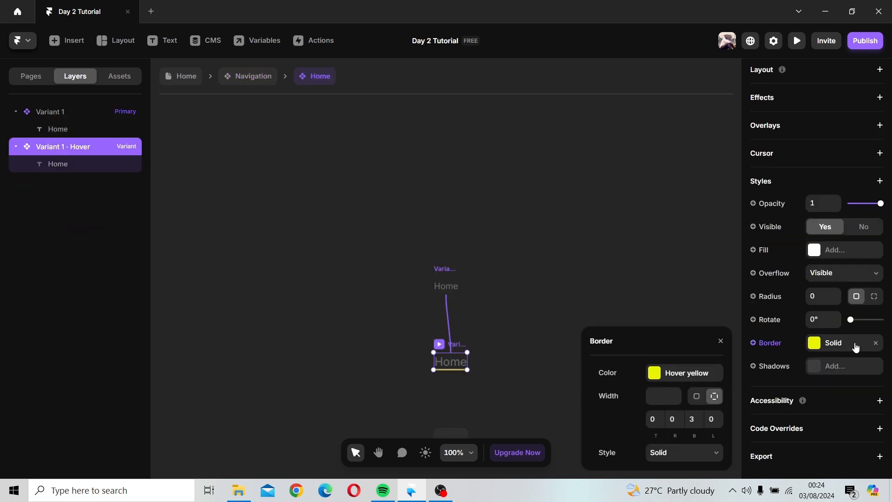
pyautogui.click(572, 238)
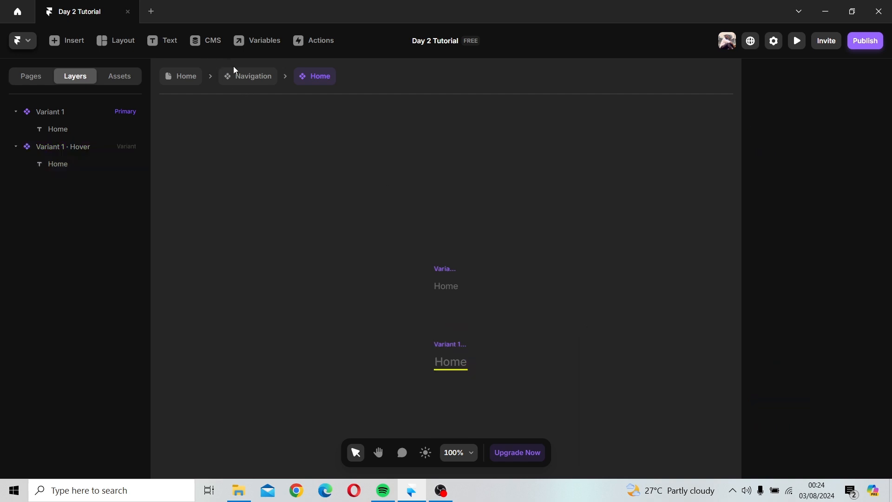
pyautogui.click(245, 87)
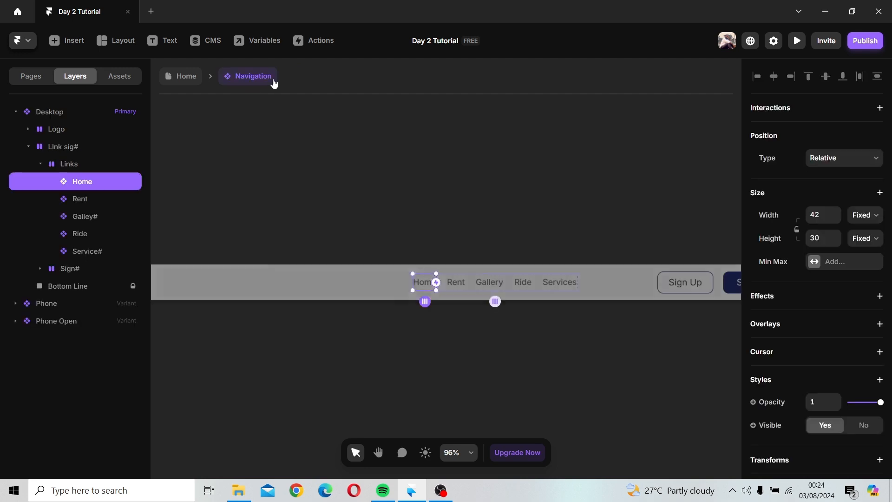
# Step: Edit the bottom width of the Gallery link's Hover border variable
pyautogui.click(498, 288)
pyautogui.doubleClick(492, 282)
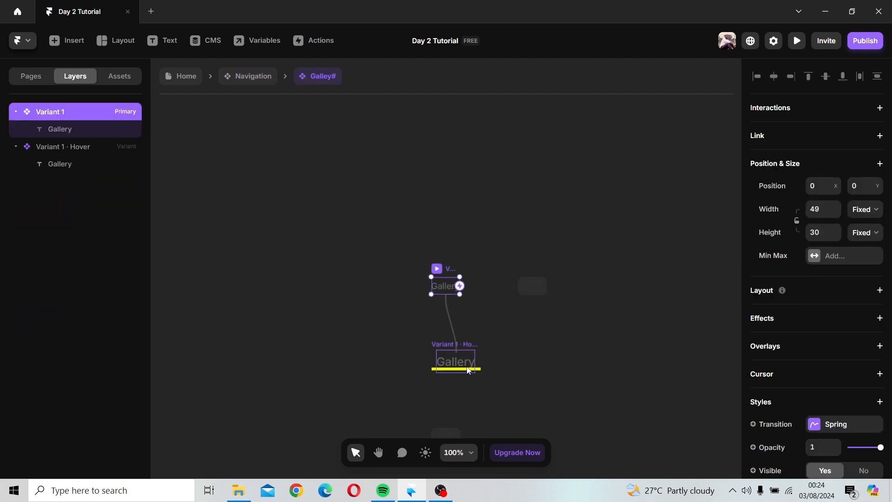
pyautogui.click(457, 353)
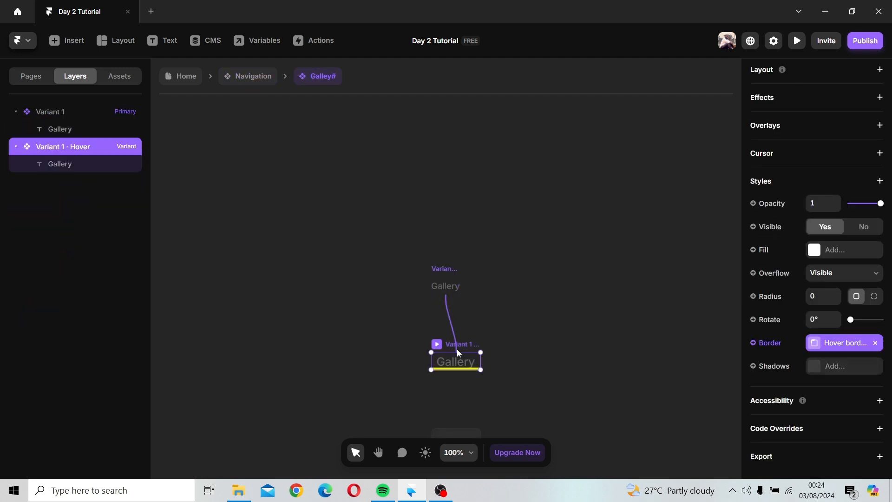
pyautogui.click(844, 343)
pyautogui.click(573, 280)
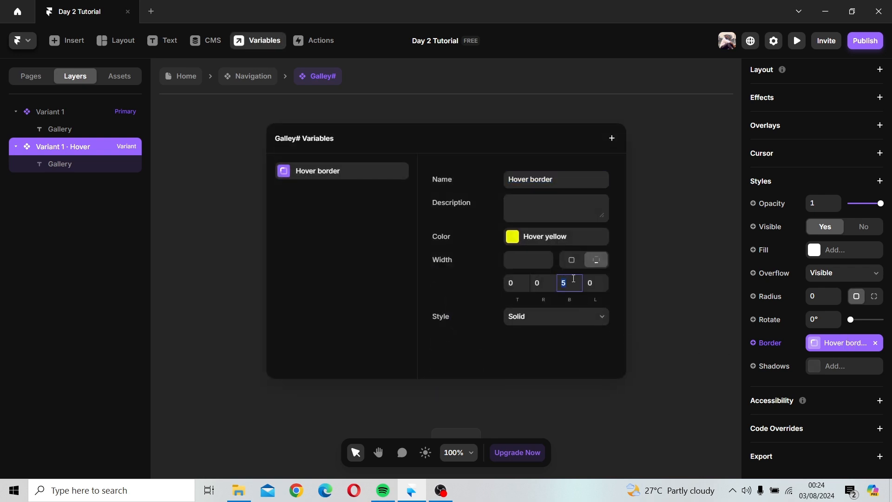
pyautogui.click(643, 271)
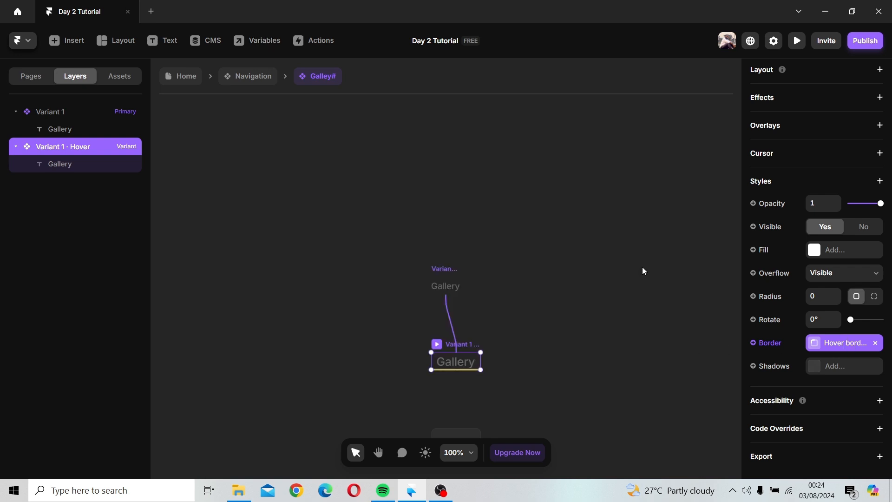
# Step: Set the bottom border width of the Ride link's Hover variant to 3
pyautogui.click(241, 72)
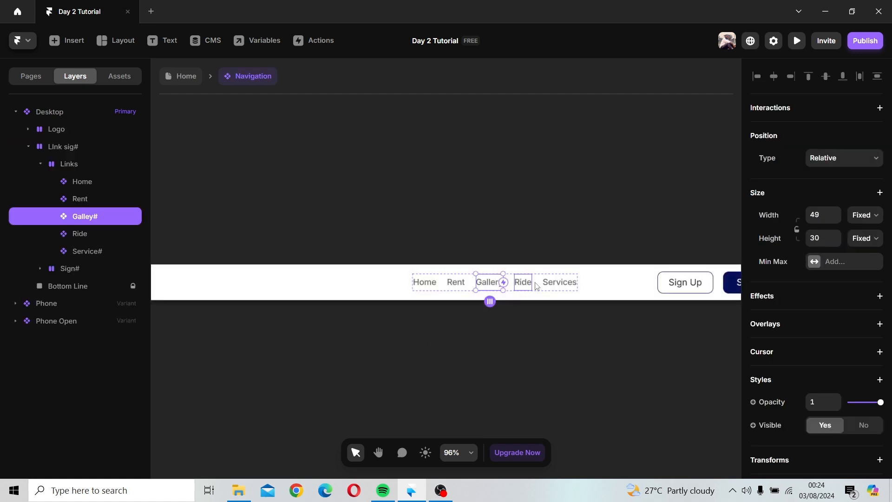
pyautogui.click(535, 282)
pyautogui.click(526, 284)
pyautogui.scroll(-1, 697, 302)
pyautogui.scroll(-3, 804, 319)
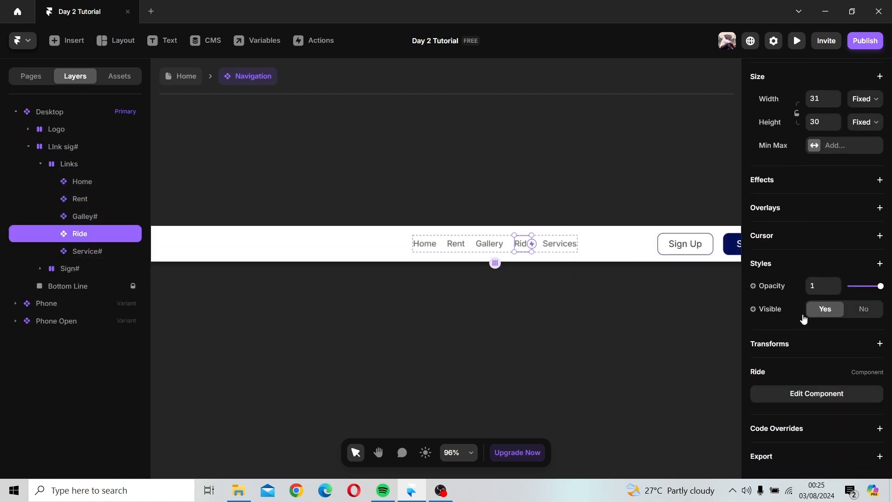
pyautogui.doubleClick(520, 249)
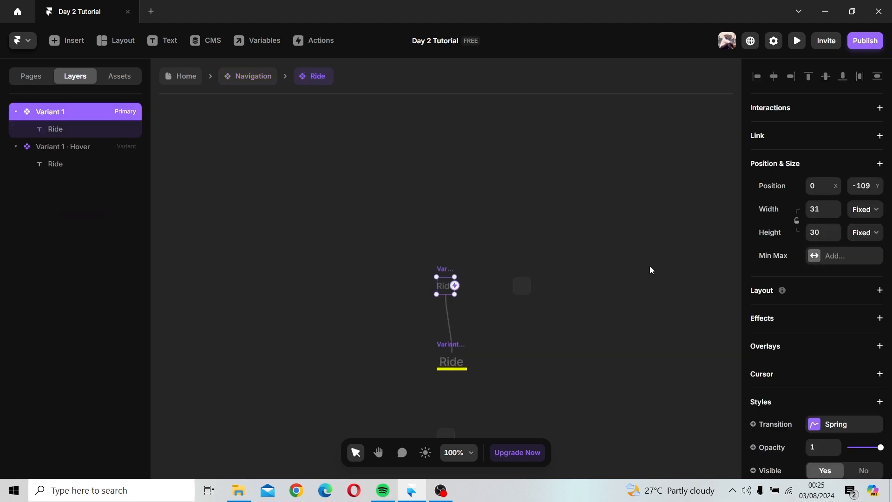
pyautogui.click(451, 344)
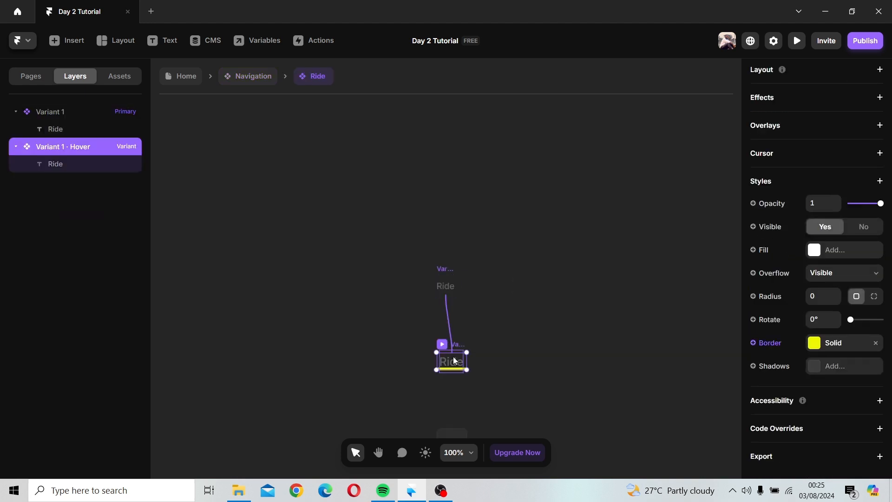
pyautogui.click(454, 360)
pyautogui.scroll(-2, 882, 338)
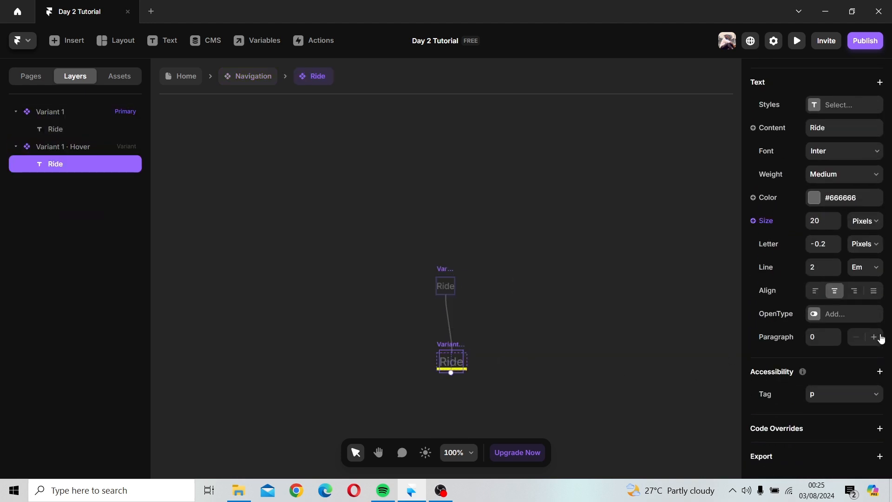
pyautogui.click(453, 338)
pyautogui.click(842, 343)
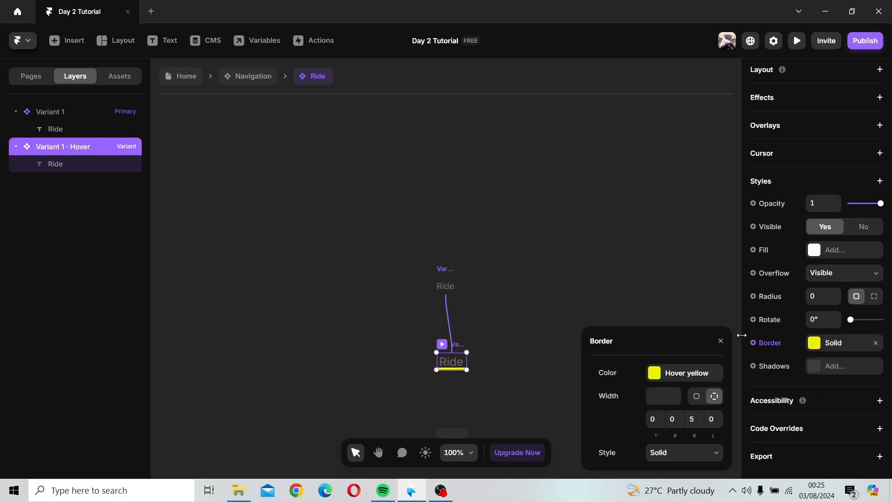
pyautogui.click(696, 420)
pyautogui.write('3')
pyautogui.click(636, 309)
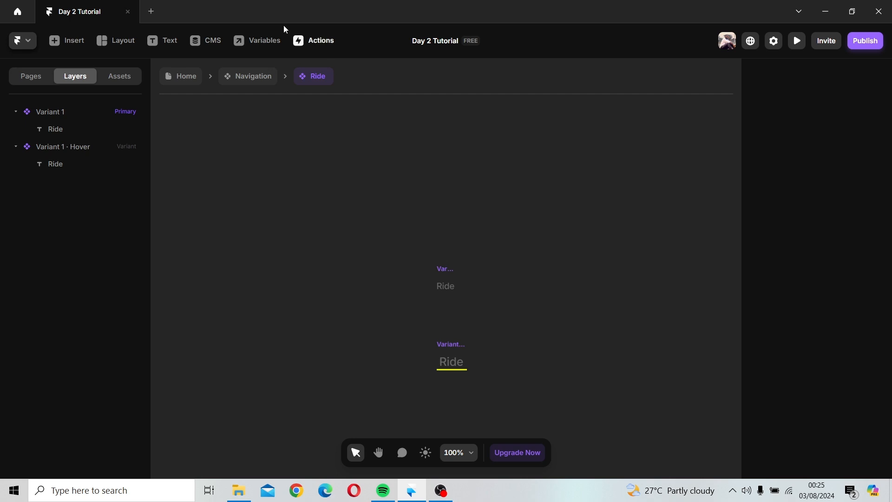
# Step: Set the bottom border width of the Services link's Hover variant to 3
pyautogui.click(251, 76)
pyautogui.click(559, 243)
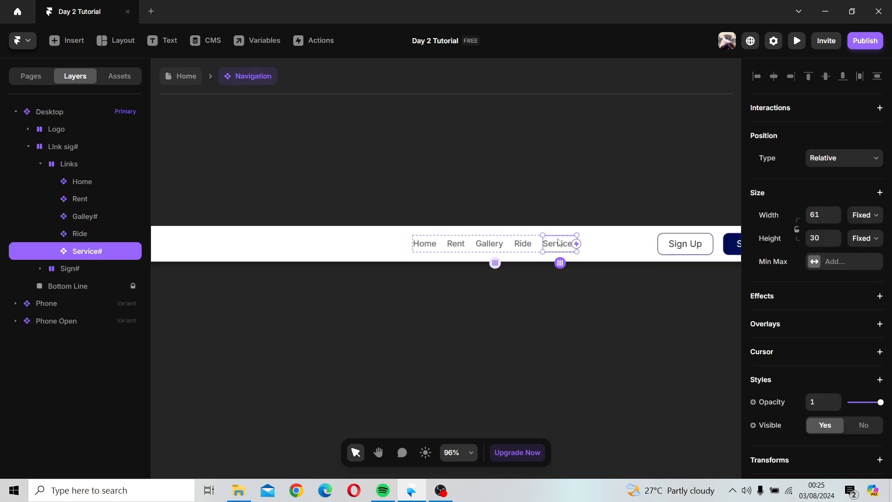
pyautogui.doubleClick(559, 243)
pyautogui.click(451, 344)
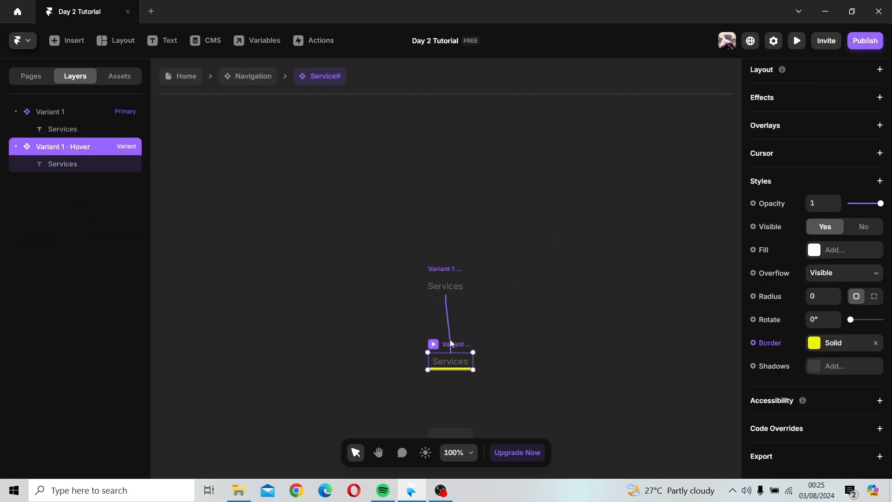
pyautogui.click(832, 343)
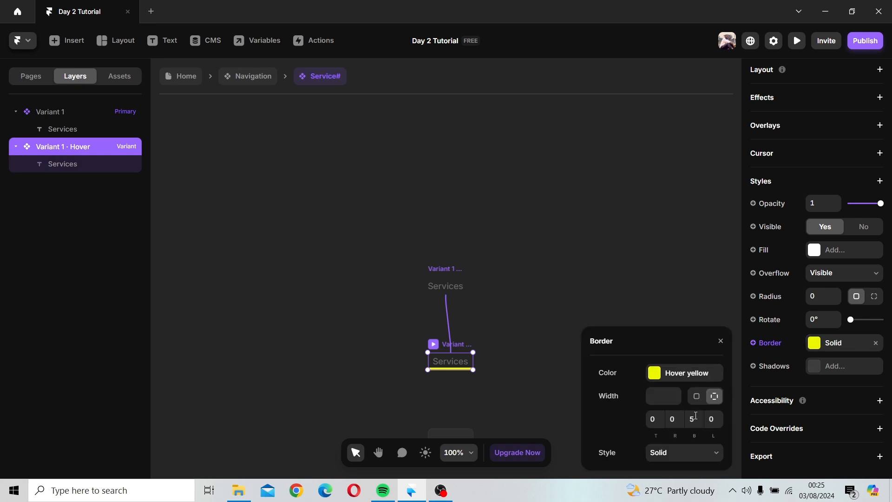
pyautogui.click(703, 419)
pyautogui.write('3')
pyautogui.press('Return')
pyautogui.click(661, 275)
# Step: Set the Services text size in the Hover variant to 20 pixels
pyautogui.click(448, 357)
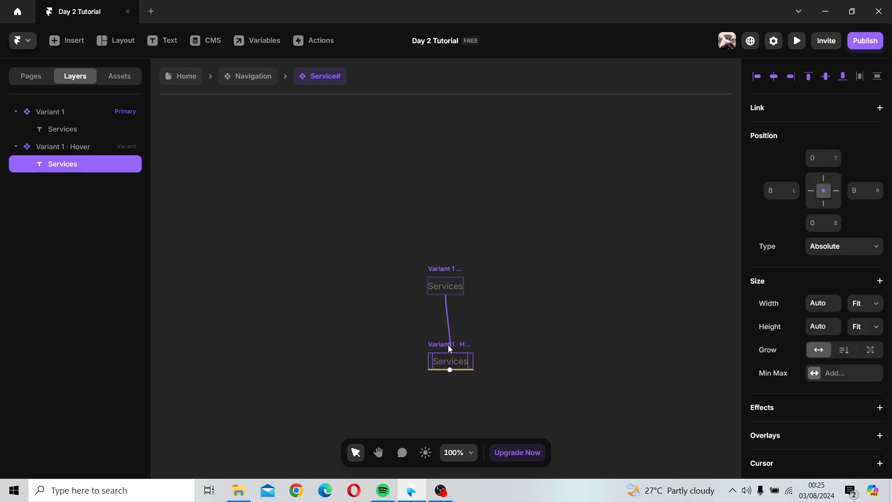
pyautogui.click(448, 345)
pyautogui.click(453, 359)
pyautogui.scroll(-10, 833, 316)
pyautogui.click(832, 327)
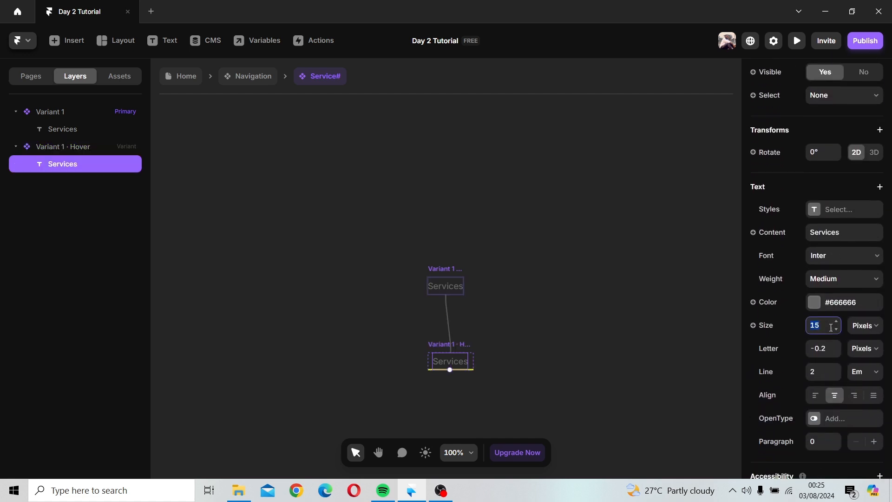
pyautogui.press('Return')
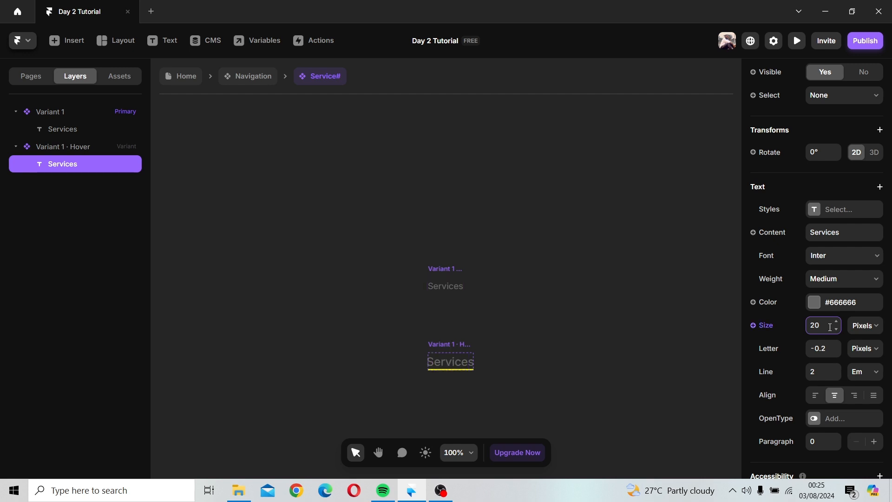
pyautogui.click(515, 276)
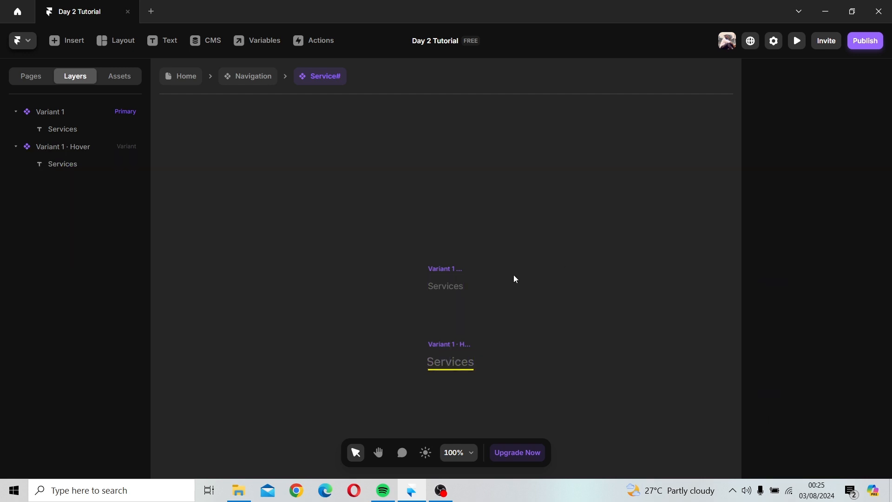
# Step: Return to the Home page, preview the navigation bar on desktop, and exit the preview
pyautogui.click(249, 82)
pyautogui.click(178, 76)
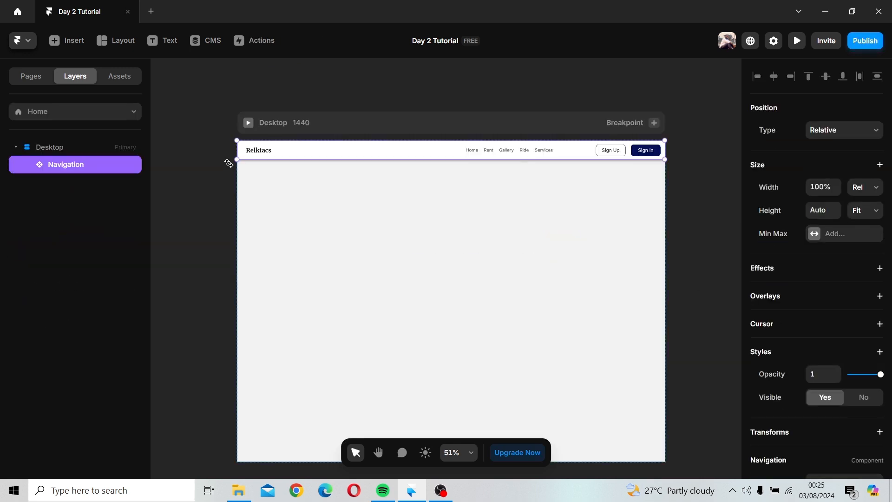
pyautogui.click(248, 122)
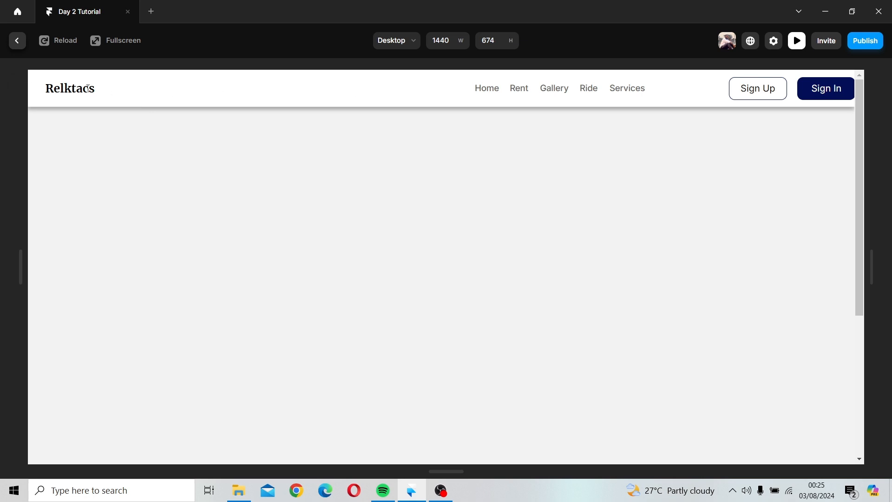
pyautogui.click(21, 41)
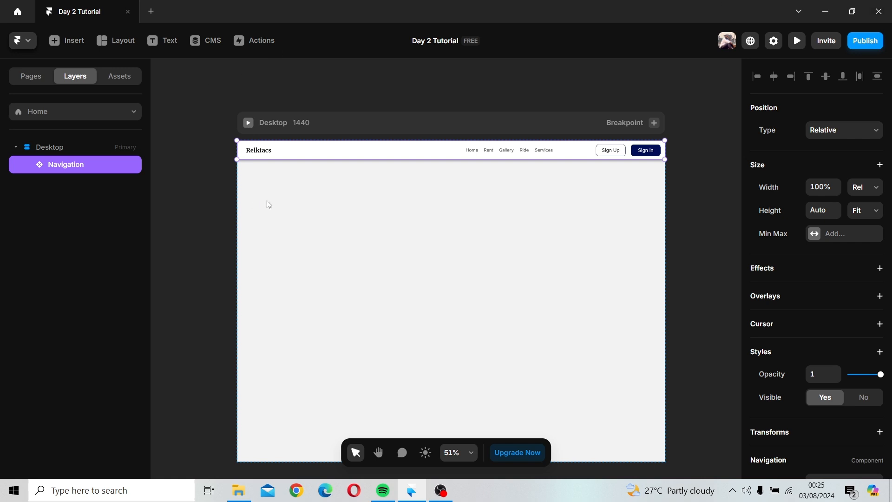
pyautogui.scroll(-1, 307, 191)
pyautogui.scroll(-3, 420, 190)
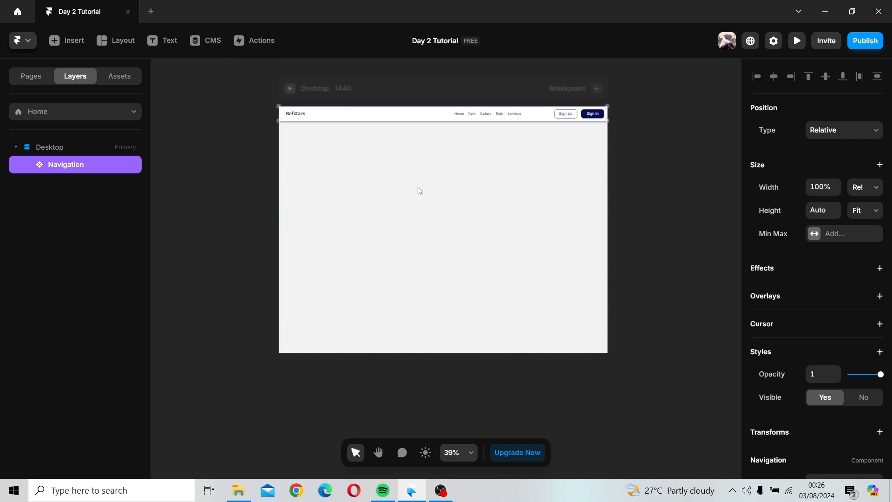
# Step: Draw a full-width frame about 1440 × 770 below the navigation bar and set its fill to the Primary color style
pyautogui.press('h')
pyautogui.moveTo(464, 177); pyautogui.dragTo(458, 153)
pyautogui.press('v')
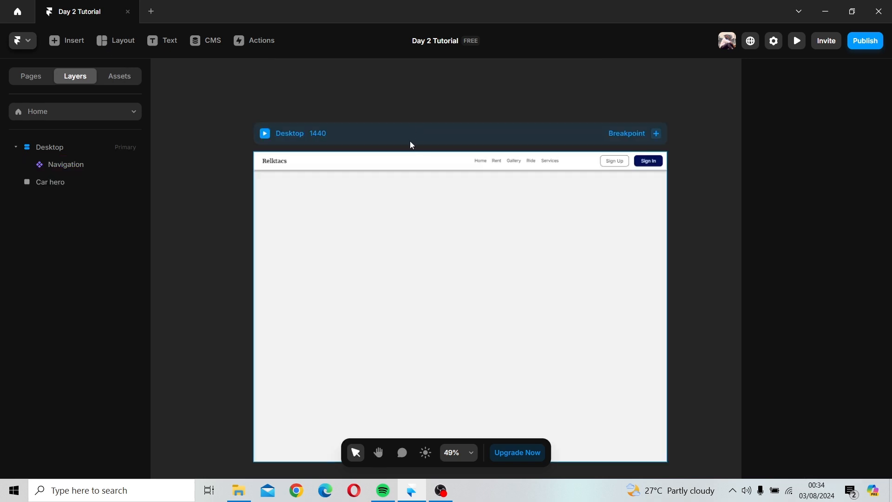
pyautogui.moveTo(409, 143); pyautogui.dragTo(383, 81)
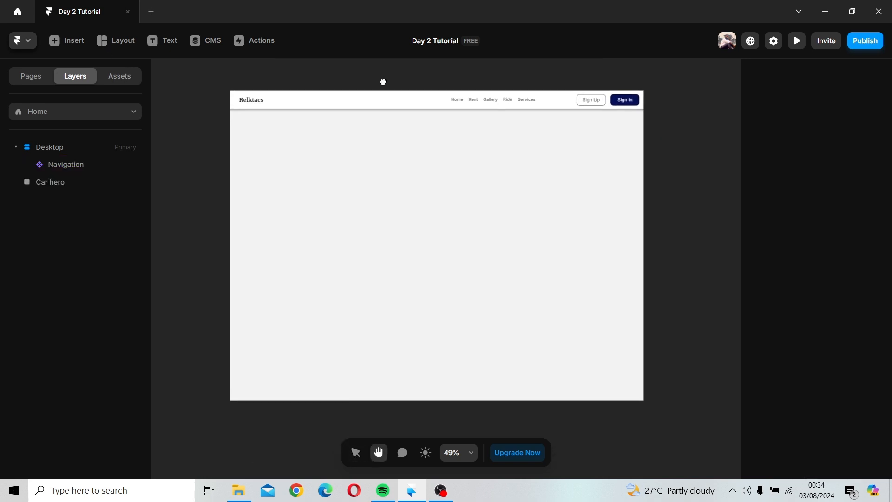
pyautogui.click(103, 40)
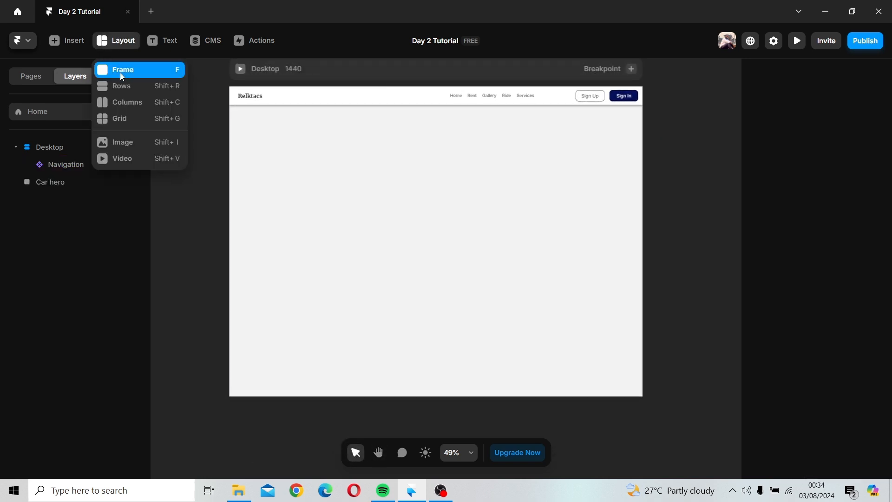
pyautogui.click(120, 71)
pyautogui.moveTo(260, 108); pyautogui.dragTo(644, 326)
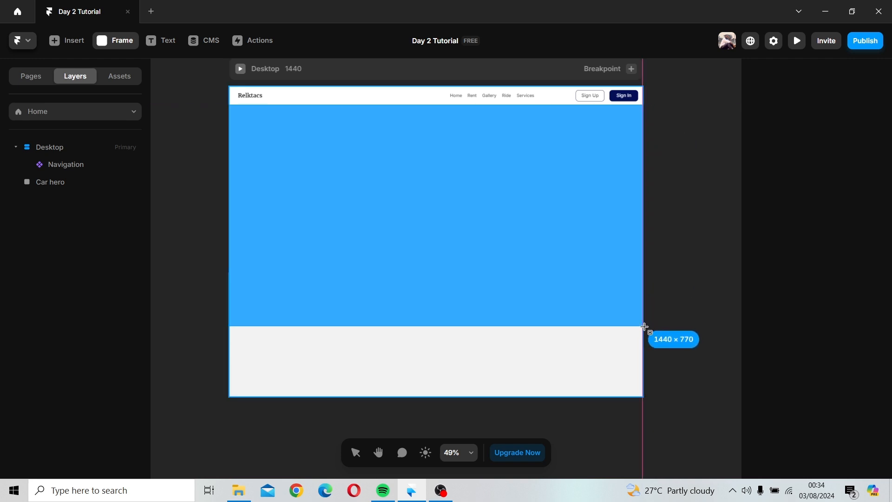
pyautogui.scroll(-5, 866, 305)
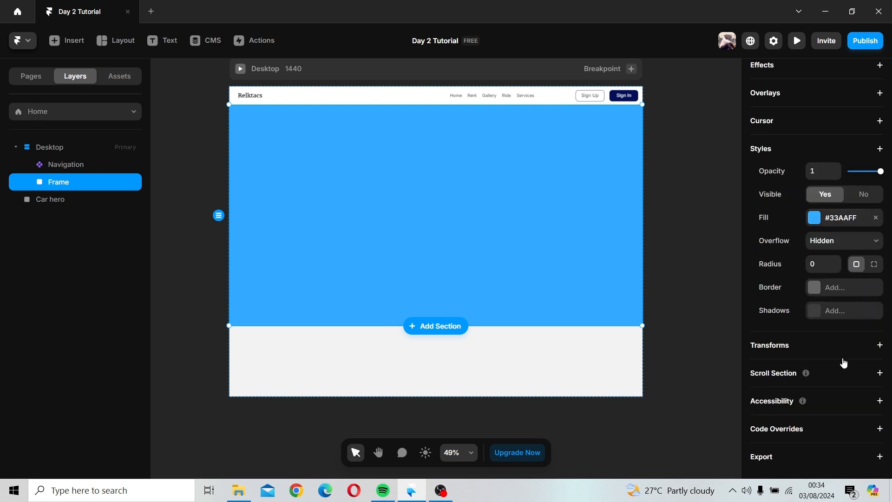
pyautogui.click(814, 223)
pyautogui.click(627, 395)
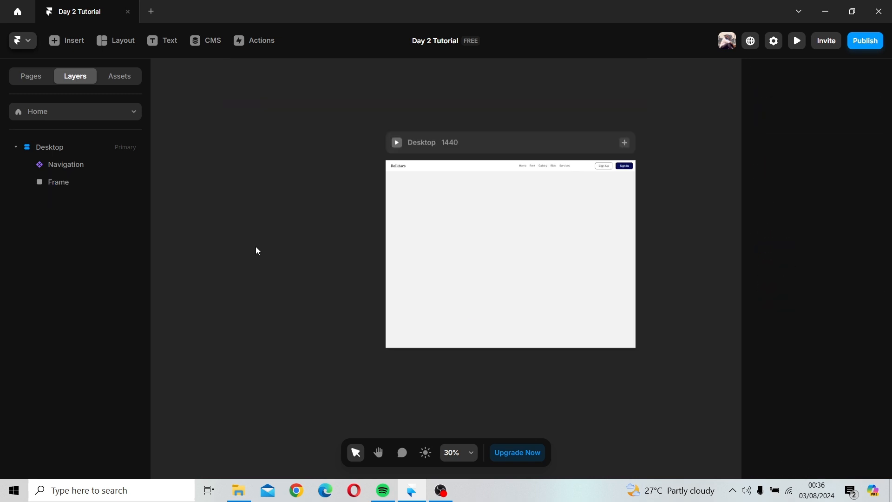
# Step: Draw a nested frame about 733 × 649 on the right side of the hero frame
pyautogui.moveTo(256, 250); pyautogui.dragTo(173, 221)
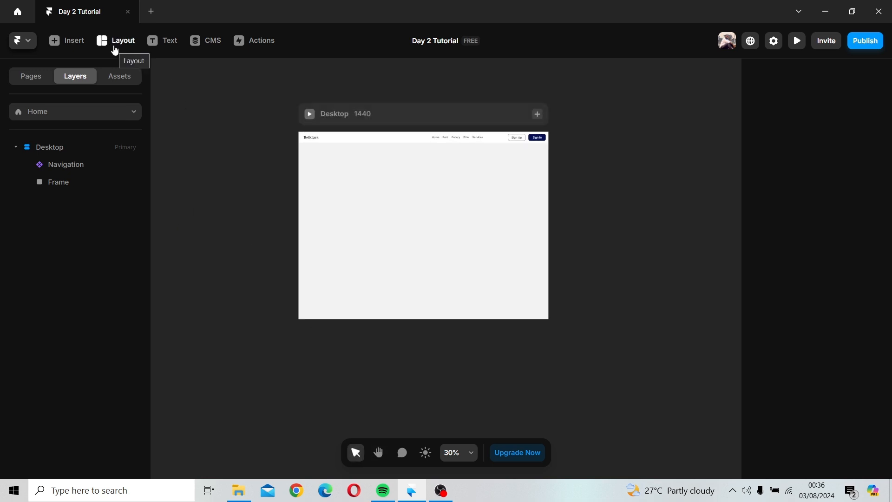
pyautogui.click(361, 227)
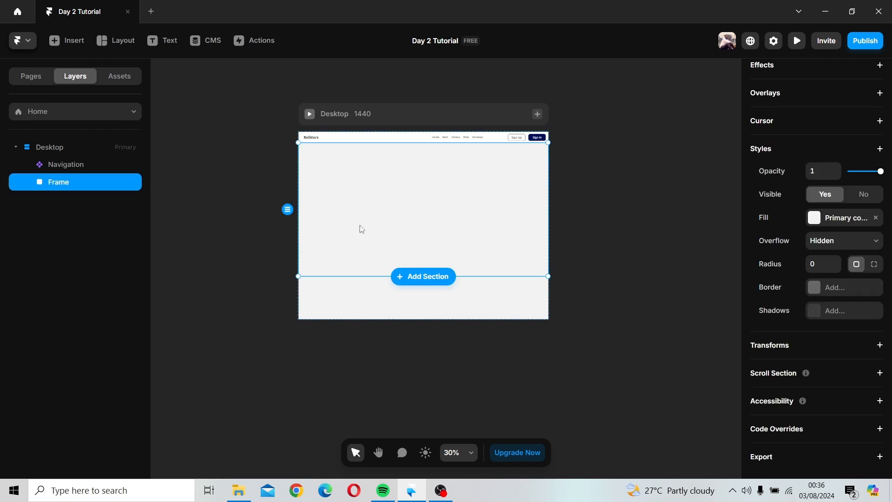
pyautogui.click(101, 41)
pyautogui.click(113, 55)
pyautogui.click(100, 39)
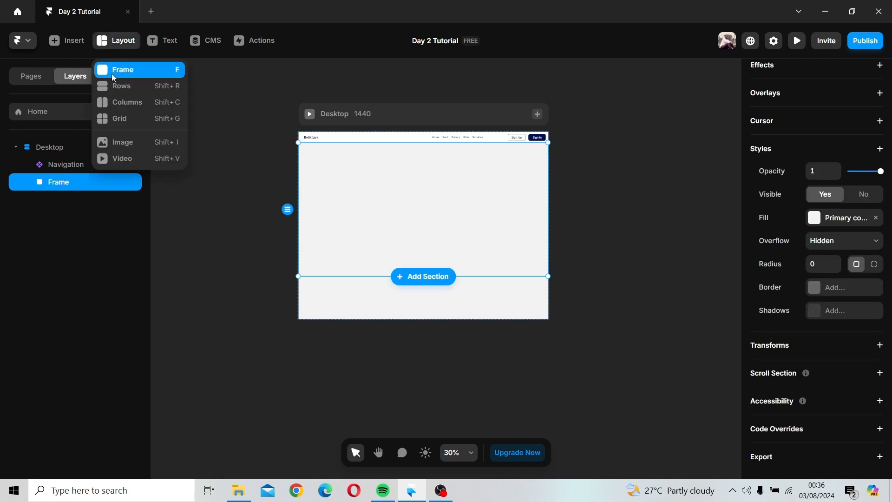
pyautogui.click(112, 70)
pyautogui.moveTo(418, 158)
pyautogui.mouseDown()
pyautogui.moveTo(512, 168)
pyautogui.moveTo(538, 294)
pyautogui.moveTo(538, 266)
pyautogui.mouseUp()
pyautogui.moveTo(477, 229)
pyautogui.mouseDown()
pyautogui.moveTo(473, 203)
pyautogui.moveTo(472, 222)
pyautogui.mouseUp()
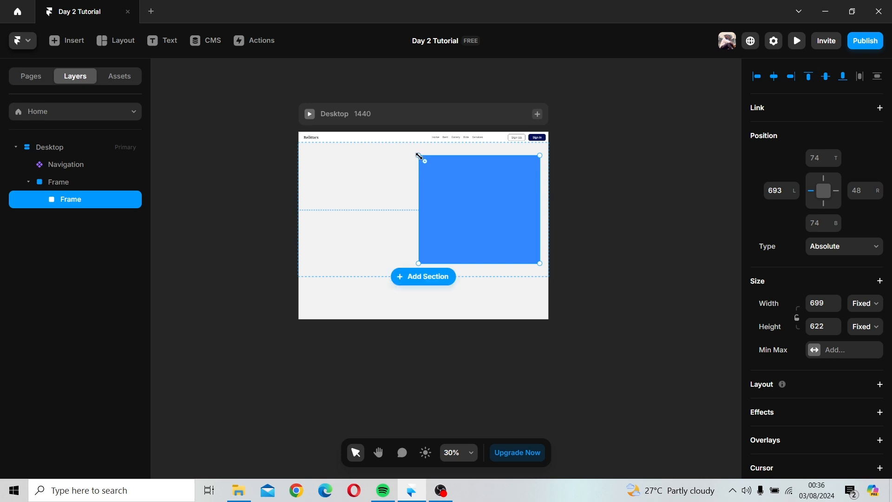
pyautogui.moveTo(418, 156); pyautogui.dragTo(412, 150)
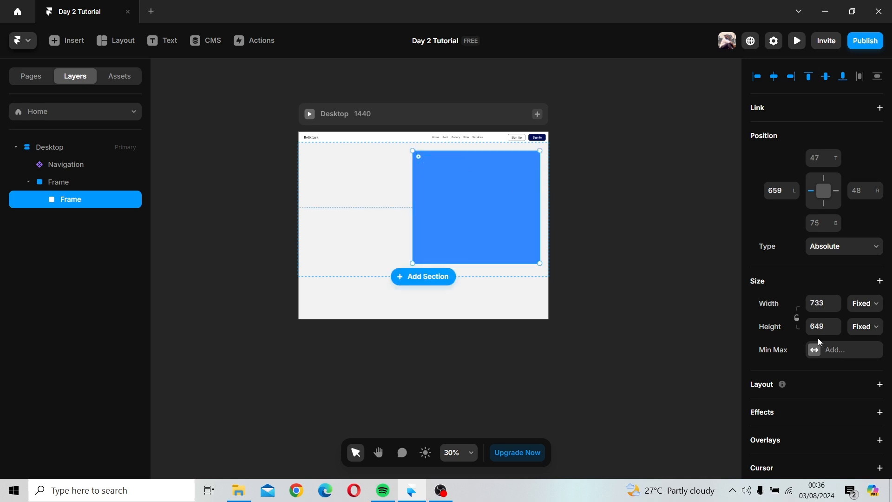
# Step: Set the nested frame's fill to the Other color style
pyautogui.scroll(-5, 820, 342)
pyautogui.click(814, 218)
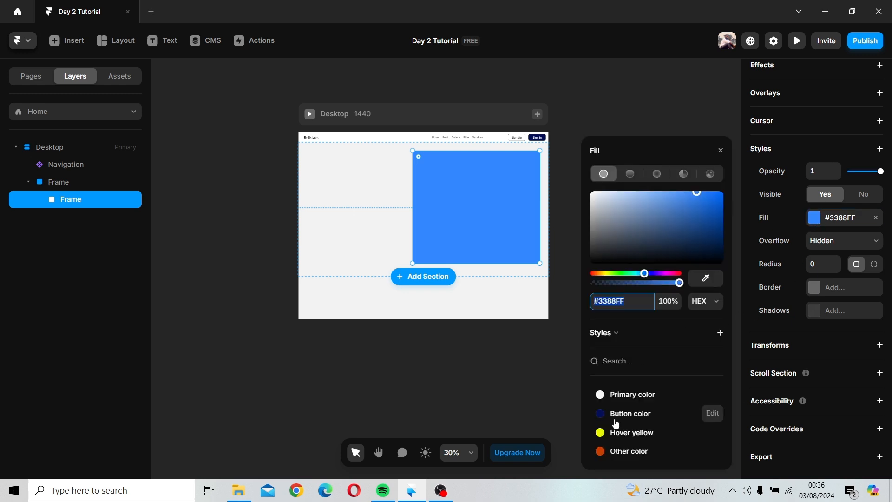
pyautogui.click(616, 453)
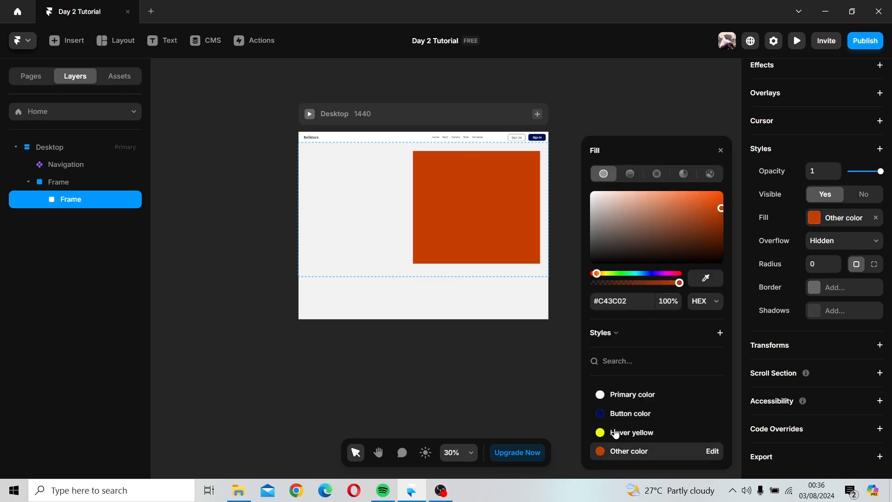
pyautogui.click(721, 150)
pyautogui.click(650, 168)
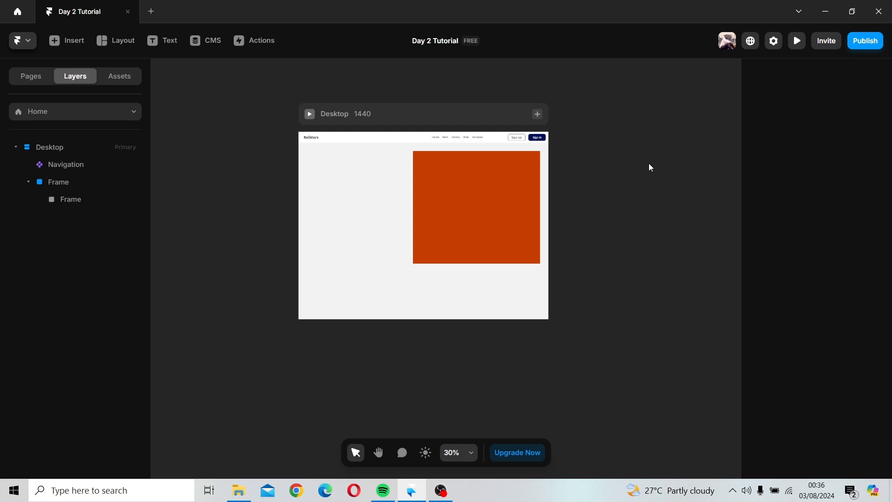
pyautogui.click(456, 202)
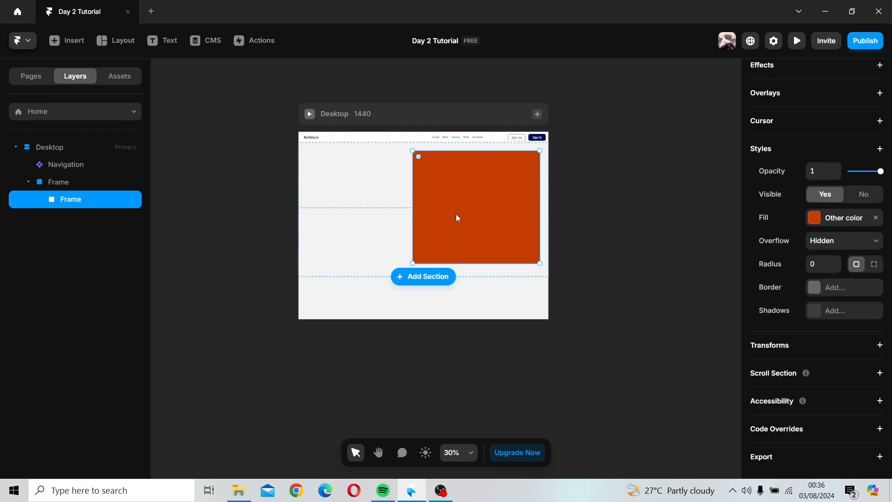
pyautogui.moveTo(456, 217); pyautogui.dragTo(456, 216)
pyautogui.scroll(8, 865, 166)
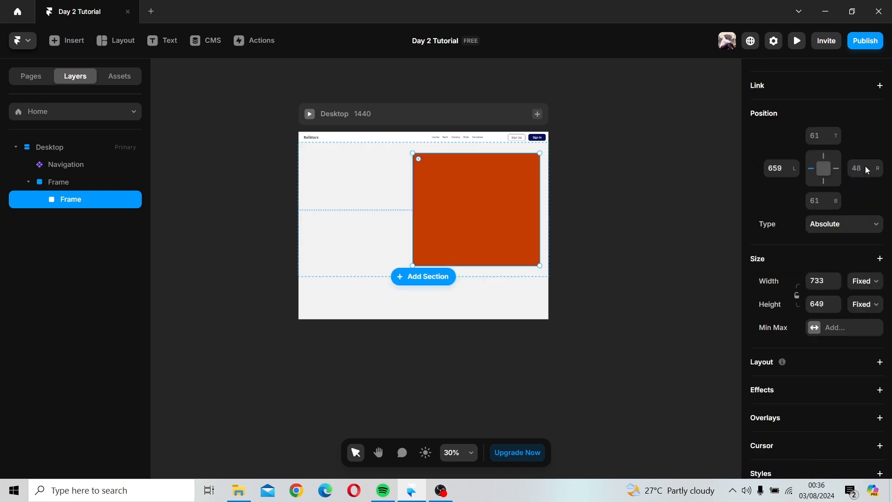
pyautogui.click(664, 227)
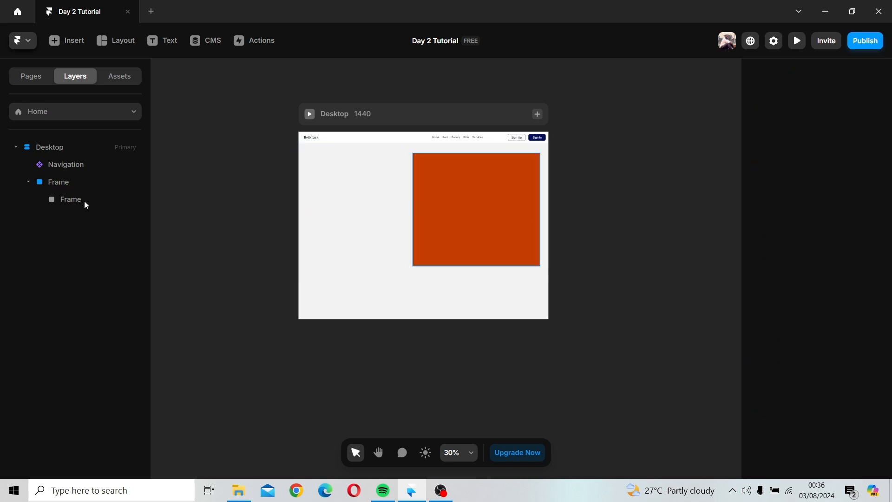
pyautogui.click(105, 48)
pyautogui.click(266, 180)
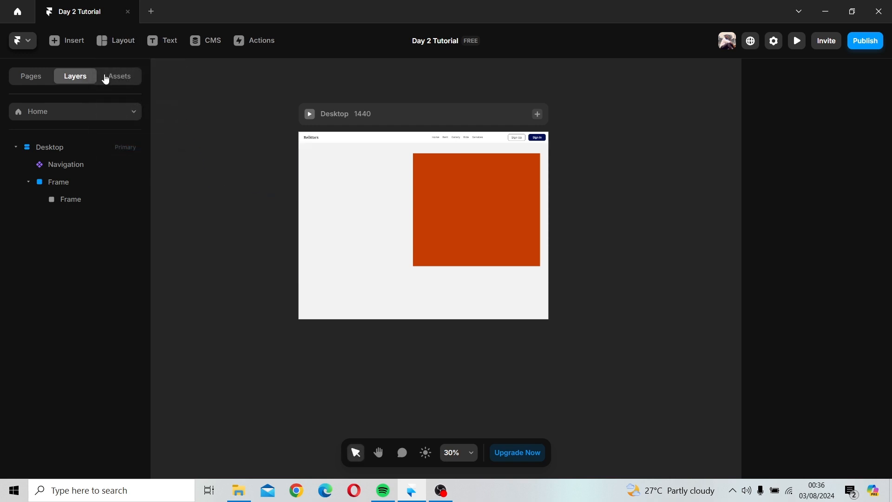
# Step: Insert an image frame about 569 × 540 and fill it with the view-3d-car-with-simple-background image
pyautogui.click(115, 41)
pyautogui.click(104, 142)
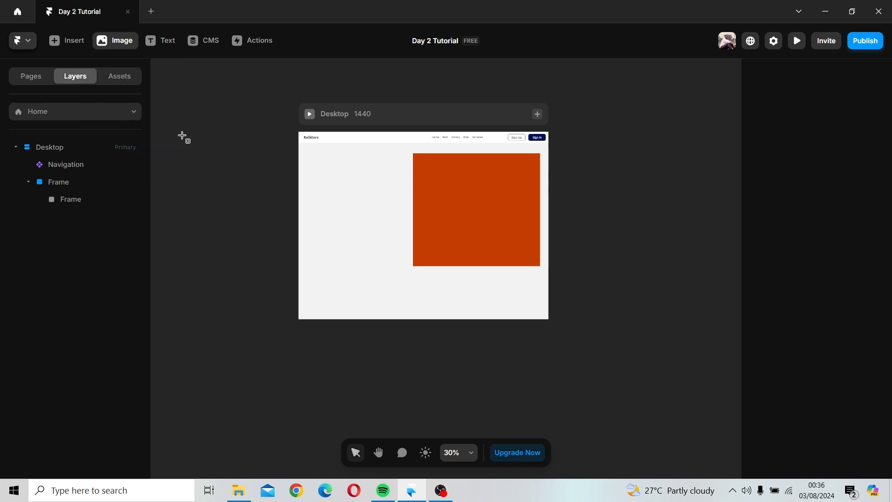
pyautogui.moveTo(181, 131); pyautogui.dragTo(279, 225)
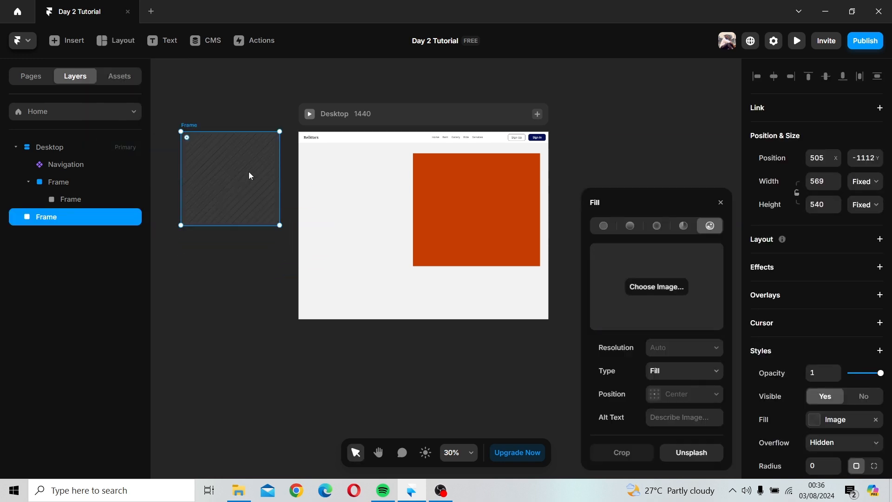
pyautogui.click(660, 287)
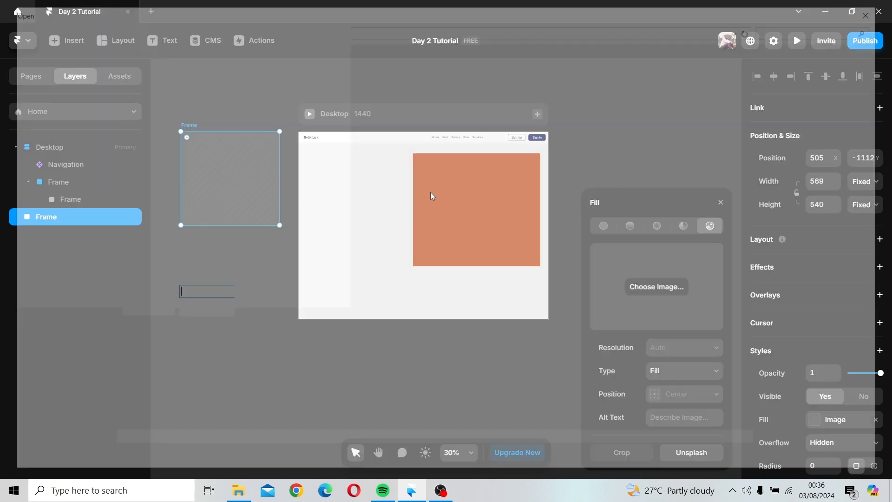
pyautogui.click(331, 92)
pyautogui.click(424, 102)
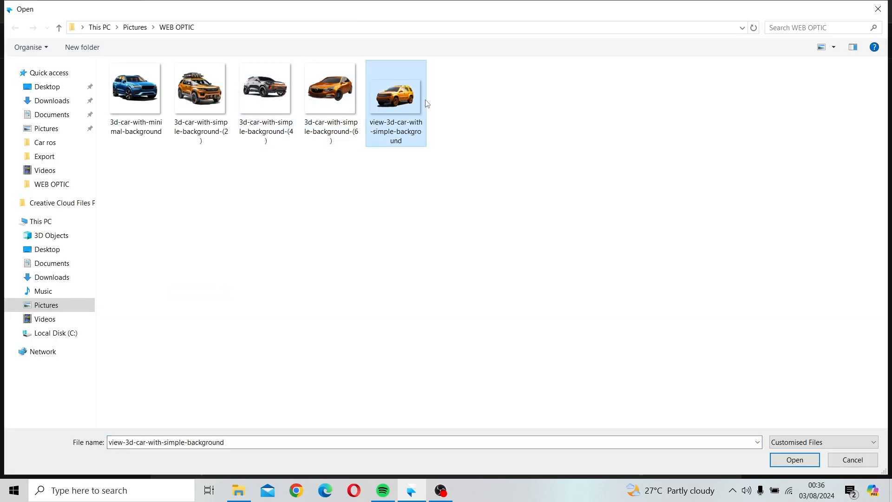
pyautogui.click(795, 459)
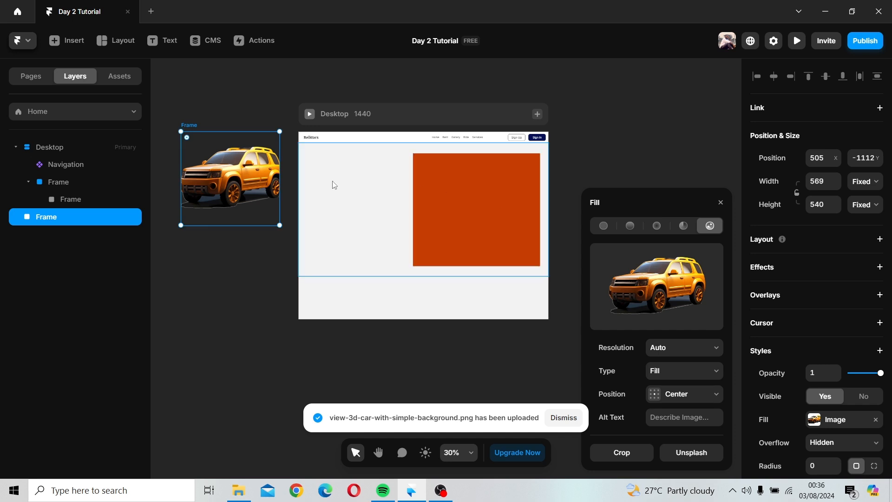
# Step: Move the car image into the orange frame and enlarge it to about 683 × 607
pyautogui.moveTo(259, 184); pyautogui.dragTo(483, 248)
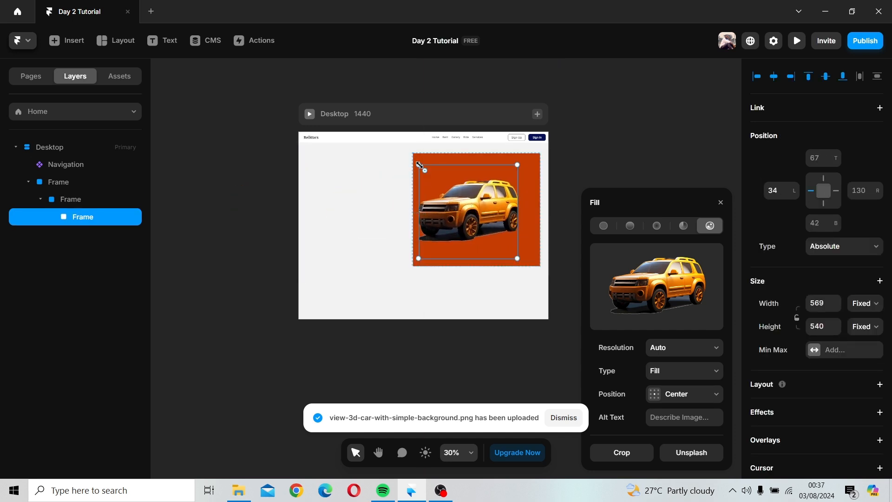
pyautogui.moveTo(419, 165); pyautogui.dragTo(393, 153)
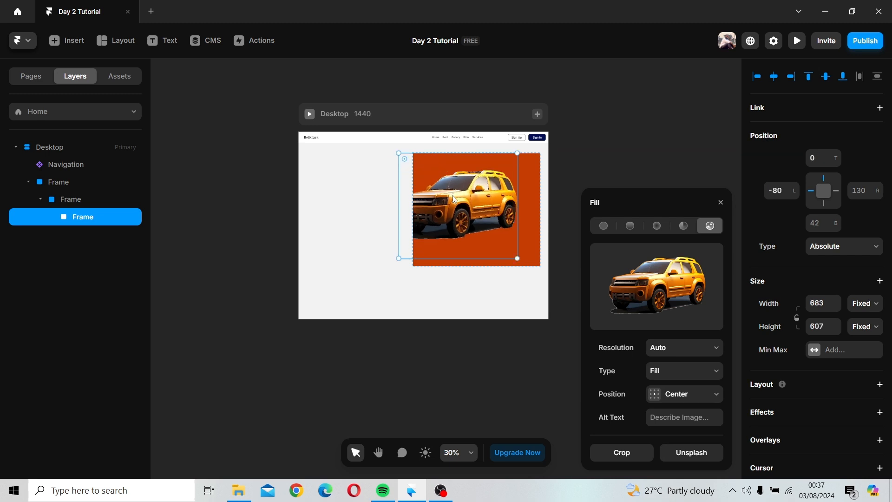
pyautogui.moveTo(481, 209); pyautogui.dragTo(499, 209)
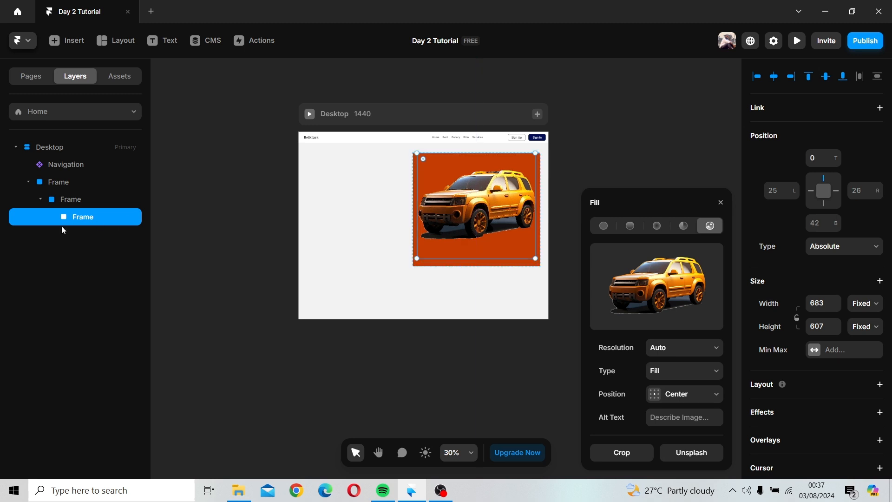
# Step: Rename the car image layer to Car
pyautogui.click(66, 201)
pyautogui.click(76, 217)
pyautogui.click(70, 204)
pyautogui.click(76, 223)
pyautogui.doubleClick(77, 221)
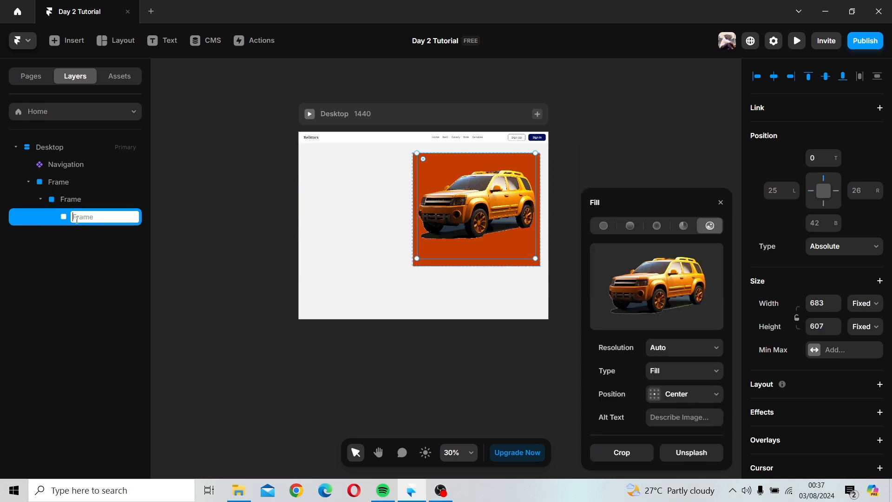
pyautogui.write('Car')
# Step: Rename the orange frame layer to Background
pyautogui.click(76, 199)
pyautogui.doubleClick(76, 199)
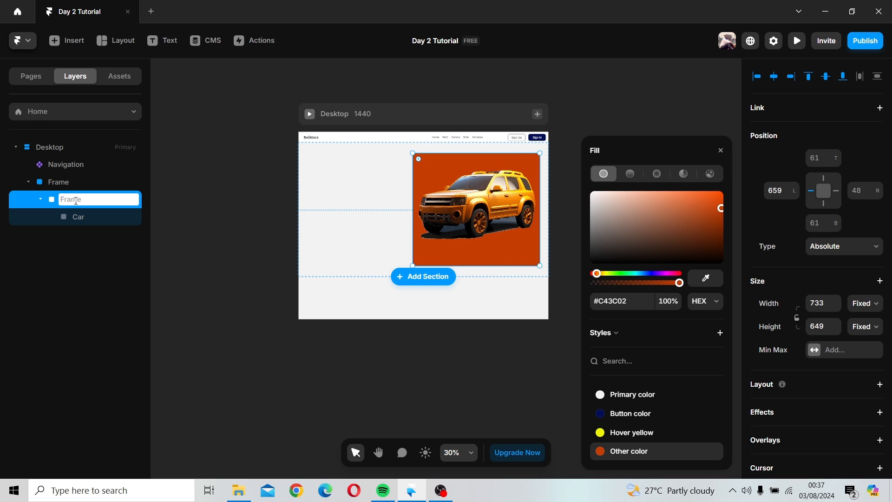
pyautogui.write('V')
pyautogui.press('BackSpace')
pyautogui.write('Background')
pyautogui.press('Return')
pyautogui.click(164, 200)
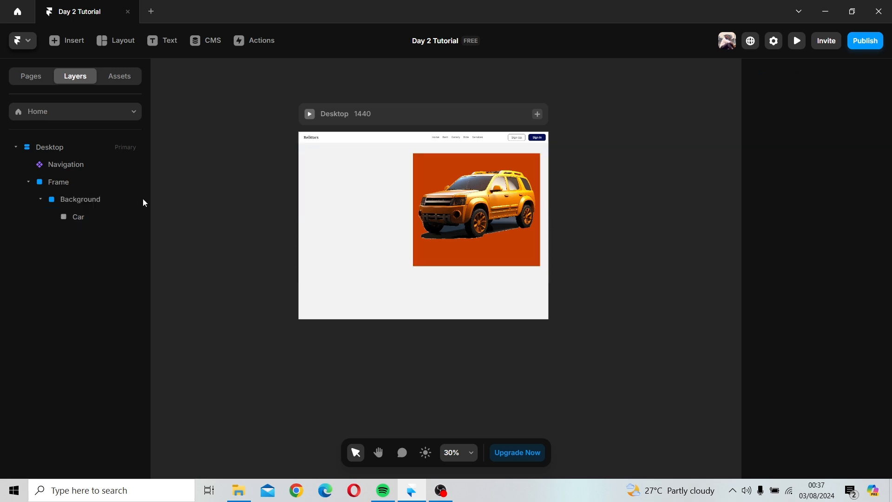
# Step: Move the Car layer out of Background so it sits directly above it in the hero frame
pyautogui.click(91, 198)
pyautogui.click(79, 218)
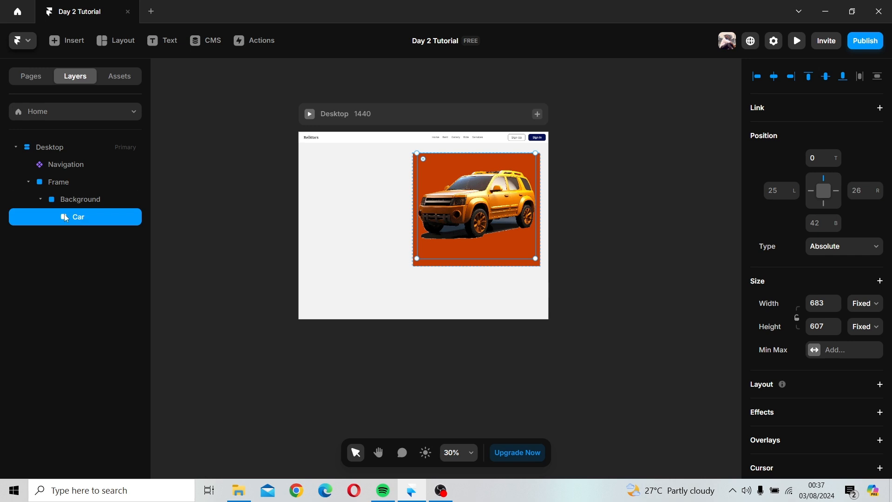
pyautogui.click(41, 199)
pyautogui.click(80, 201)
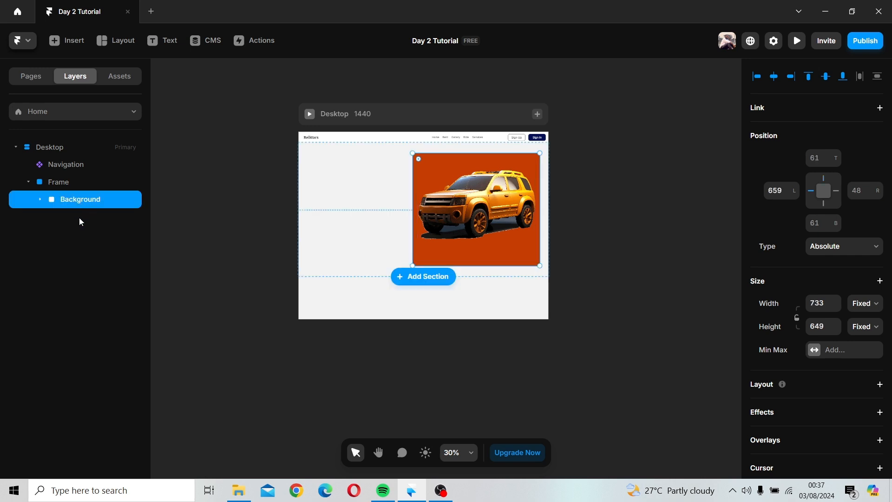
pyautogui.click(40, 199)
pyautogui.moveTo(76, 219); pyautogui.dragTo(78, 194)
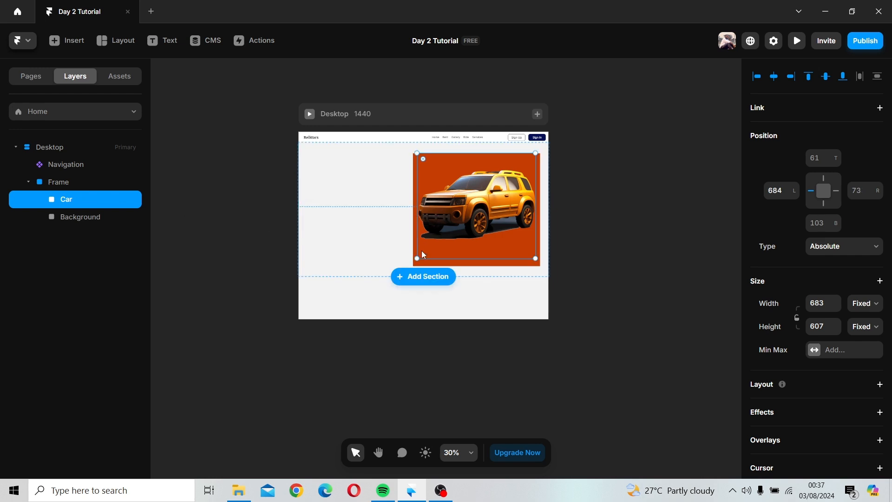
# Step: Enlarge the Car image to about 1039 × 763 and reposition it overlapping the orange background's left edge
pyautogui.moveTo(415, 258); pyautogui.dragTo(356, 287)
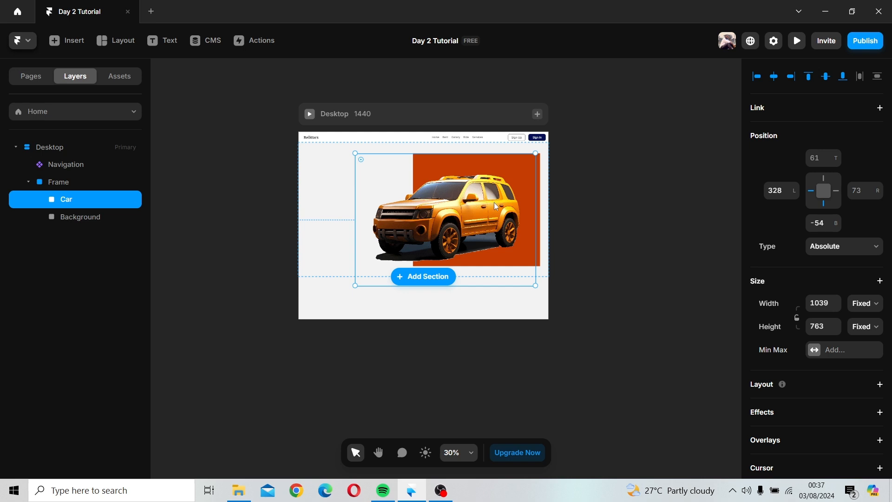
pyautogui.moveTo(495, 205); pyautogui.dragTo(482, 213)
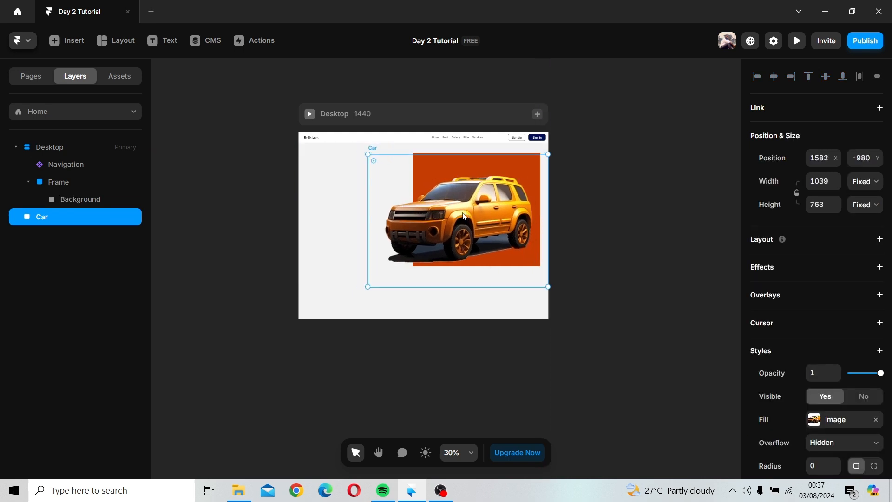
pyautogui.moveTo(368, 154); pyautogui.dragTo(361, 147)
pyautogui.click(613, 168)
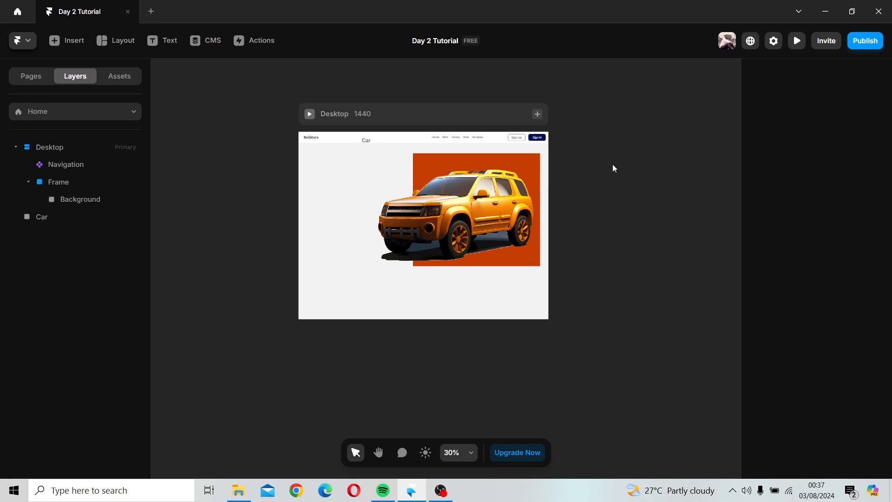
# Step: Move the Car layer into the hero frame, directly above the Background layer
pyautogui.click(54, 184)
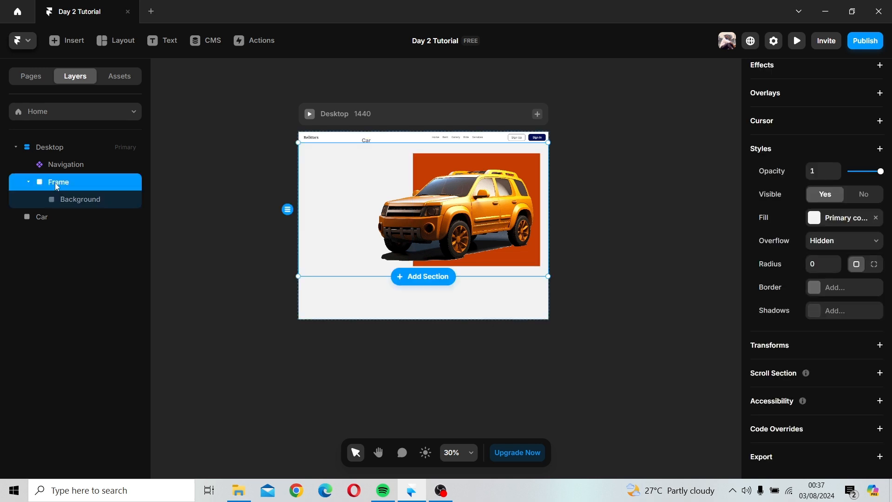
pyautogui.click(40, 219)
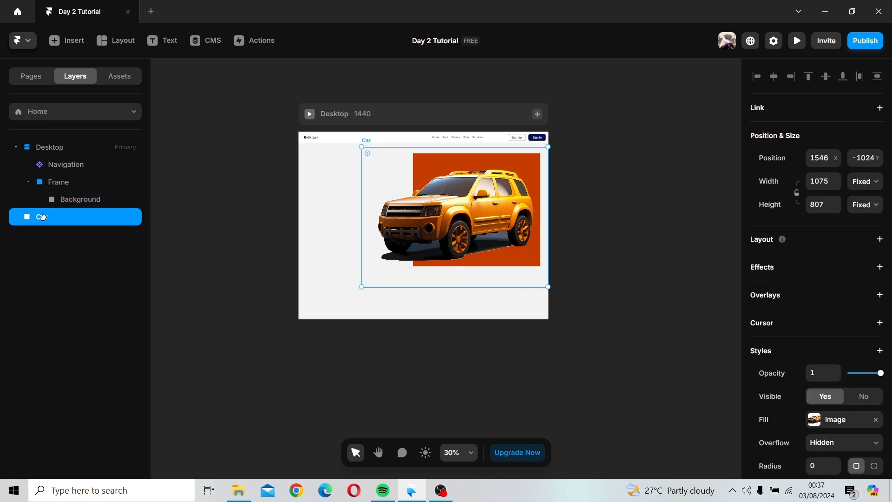
pyautogui.moveTo(40, 217); pyautogui.dragTo(72, 193)
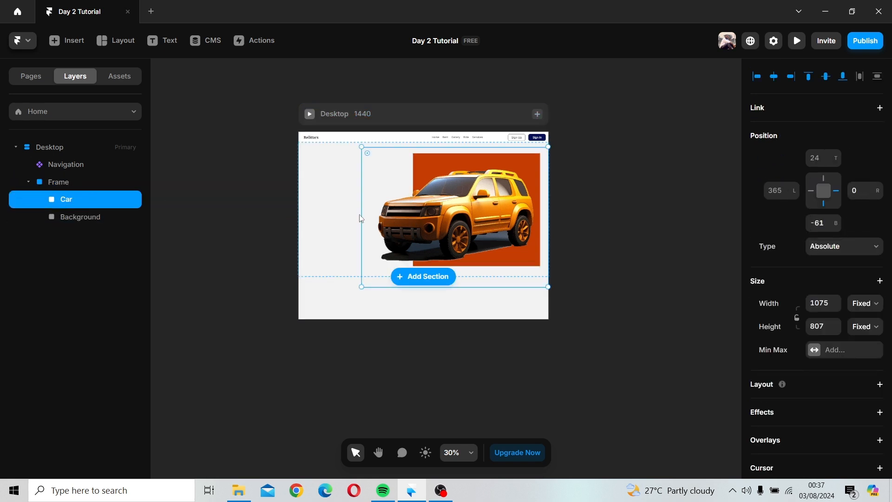
pyautogui.click(581, 219)
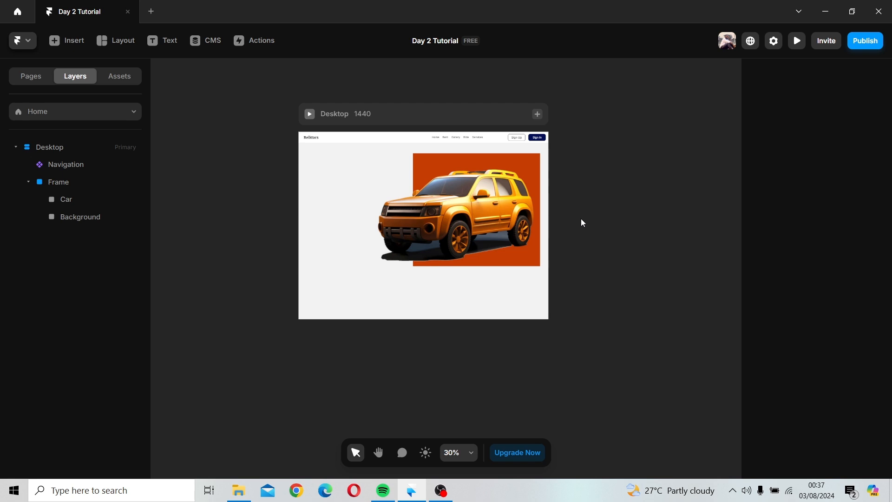
# Step: Nudge the car image slightly up and left, then place its layer back inside the hero frame
pyautogui.scroll(3, 581, 219)
pyautogui.hscroll(-3, 620, 275)
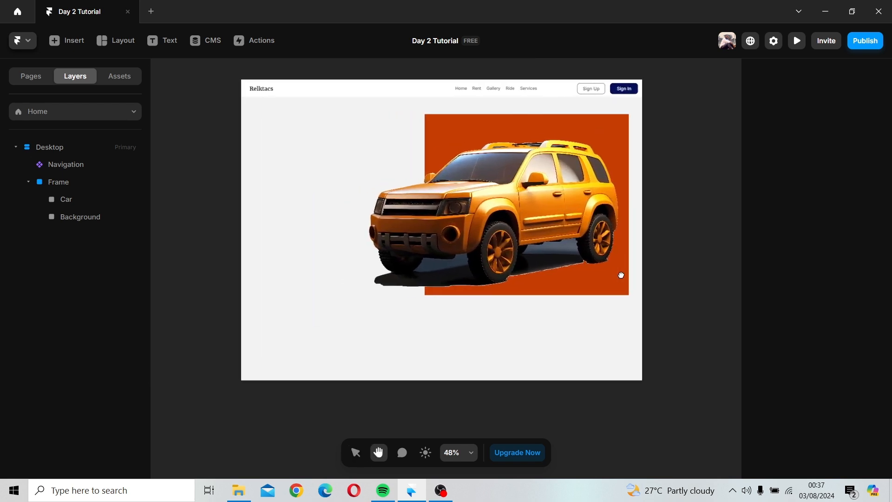
pyautogui.scroll(-2, 622, 275)
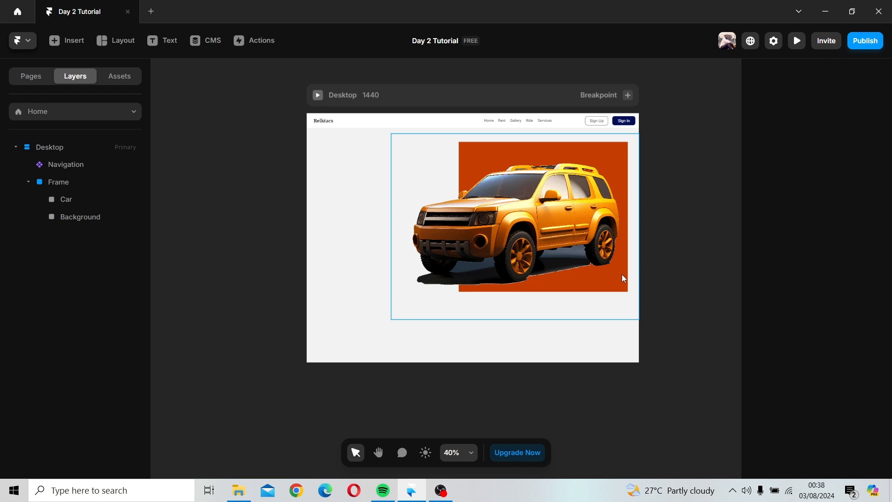
pyautogui.click(538, 237)
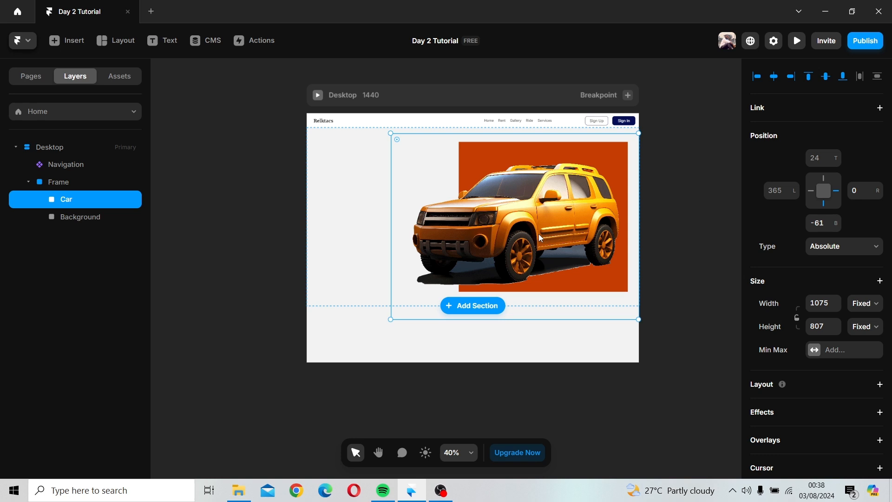
pyautogui.moveTo(538, 232)
pyautogui.mouseDown()
pyautogui.moveTo(537, 217)
pyautogui.moveTo(534, 227)
pyautogui.mouseUp()
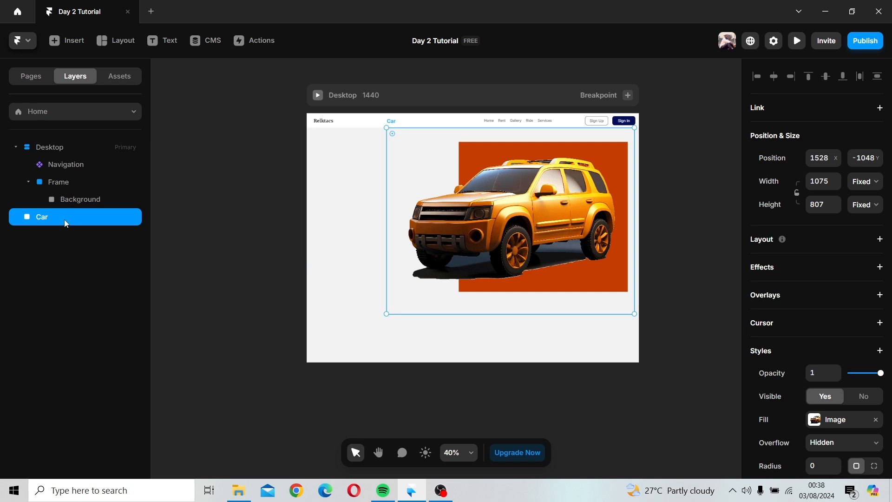
pyautogui.moveTo(66, 223); pyautogui.dragTo(90, 195)
pyautogui.click(675, 233)
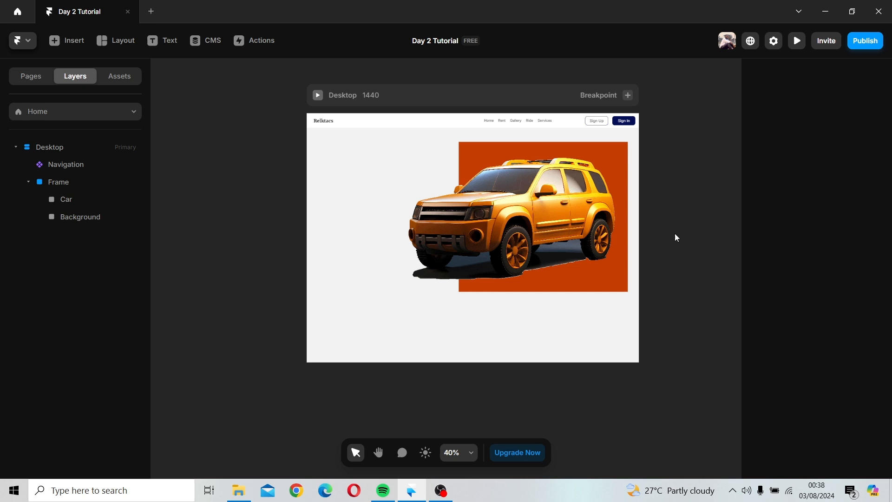
# Step: Move the car image further to the right across the orange background
pyautogui.click(544, 236)
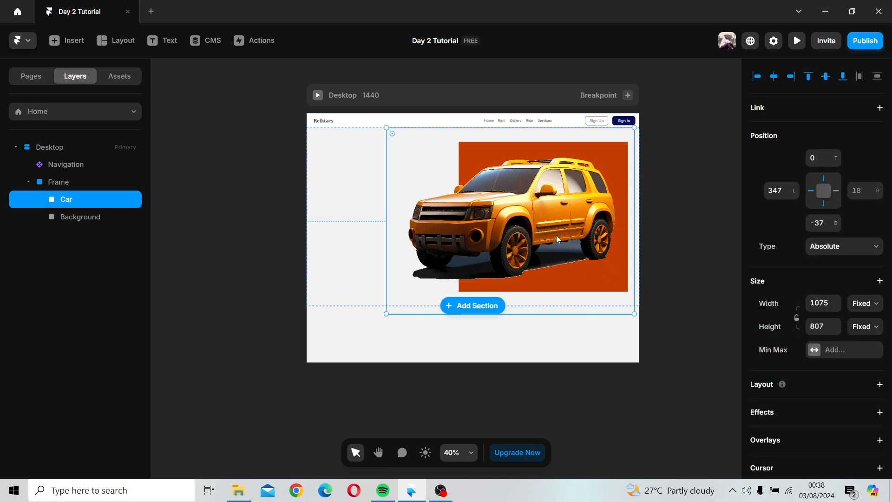
pyautogui.moveTo(556, 236); pyautogui.dragTo(578, 235)
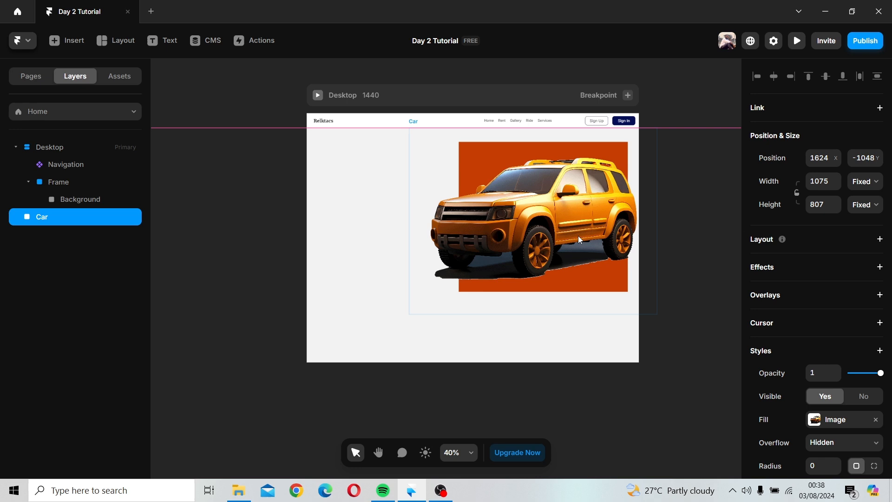
# Step: Resize the orange Background from its top-left corner to about 655 × 665
pyautogui.click(65, 201)
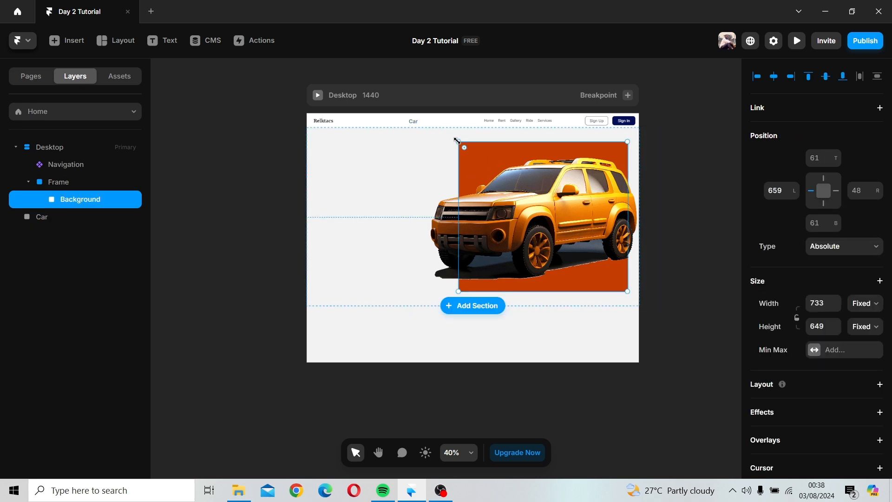
pyautogui.moveTo(459, 142); pyautogui.dragTo(479, 138)
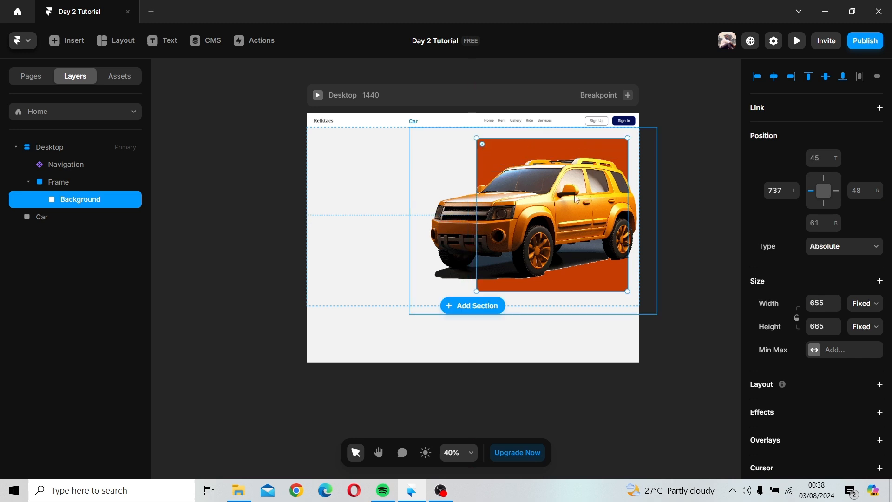
pyautogui.click(685, 217)
# Step: Put the Car layer back inside the hero frame above Background
pyautogui.click(582, 229)
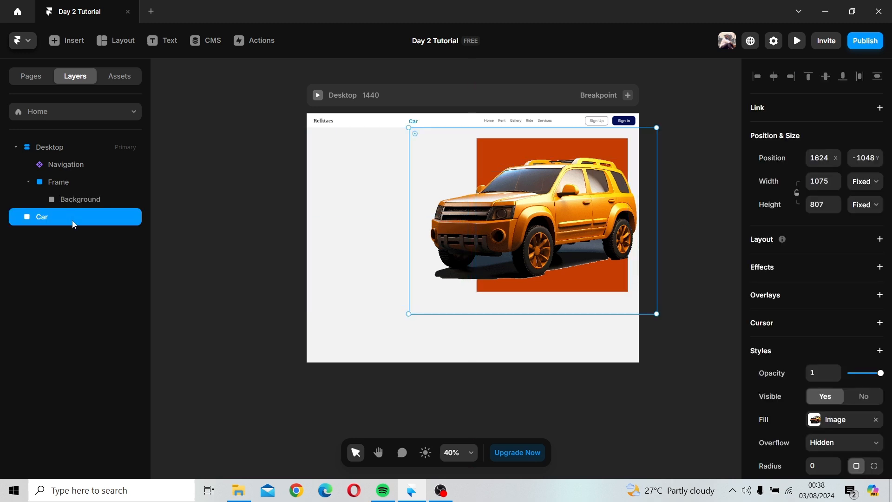
pyautogui.moveTo(73, 225); pyautogui.dragTo(109, 196)
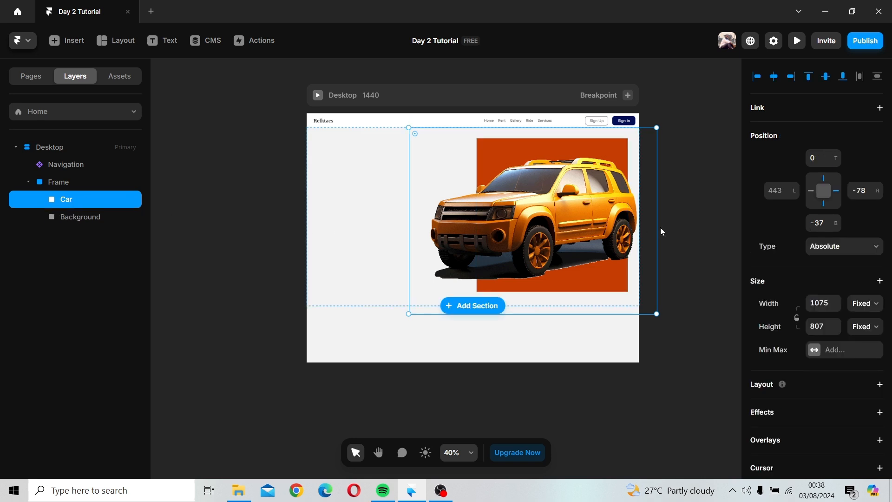
# Step: Rename the hero frame layer to Hero Section
pyautogui.doubleClick(58, 181)
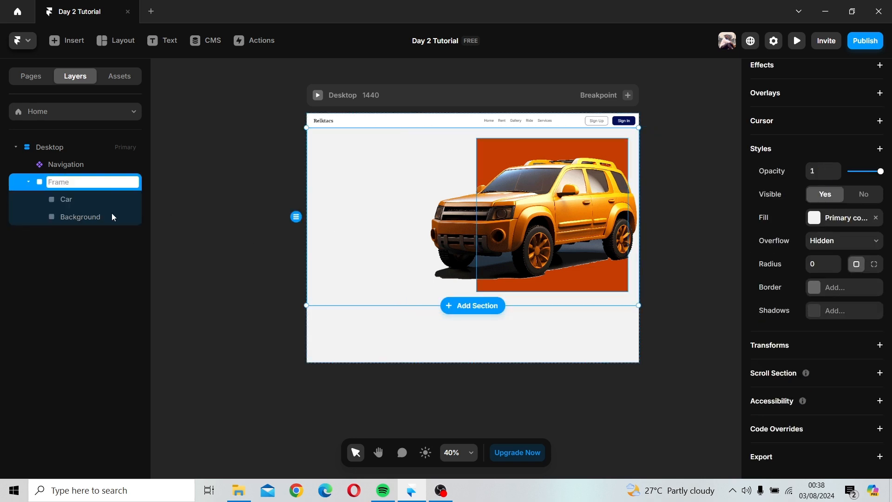
pyautogui.write('Hero Section')
pyautogui.press('Return')
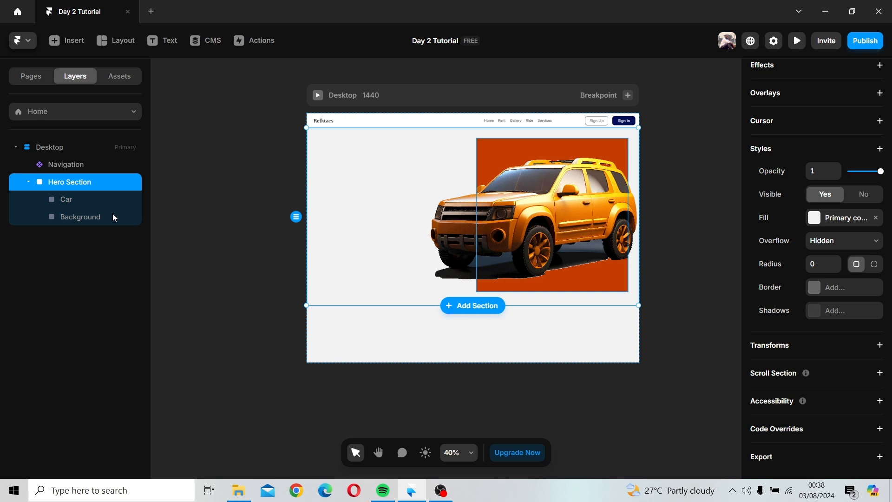
pyautogui.click(671, 270)
pyautogui.scroll(-2, 670, 270)
pyautogui.moveTo(669, 270); pyautogui.dragTo(585, 319)
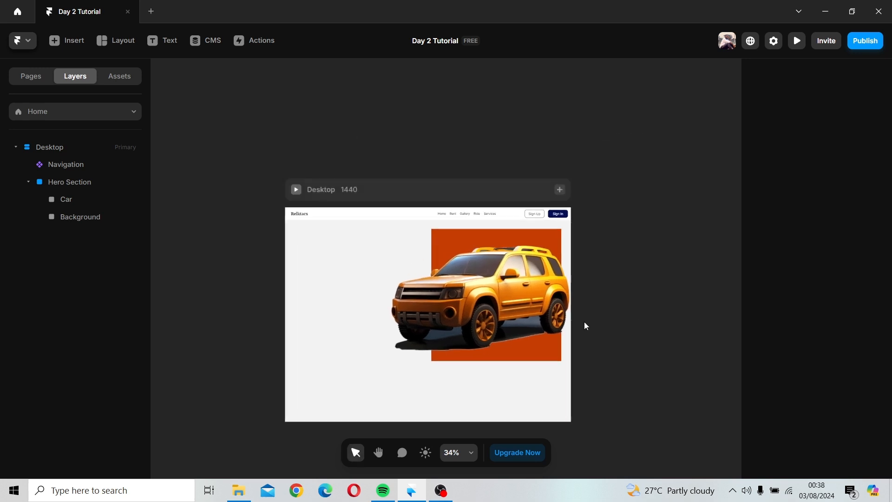
# Step: Add a text layer reading "Looking to save more on your rental cars?" in the hero's empty left area
pyautogui.click(155, 42)
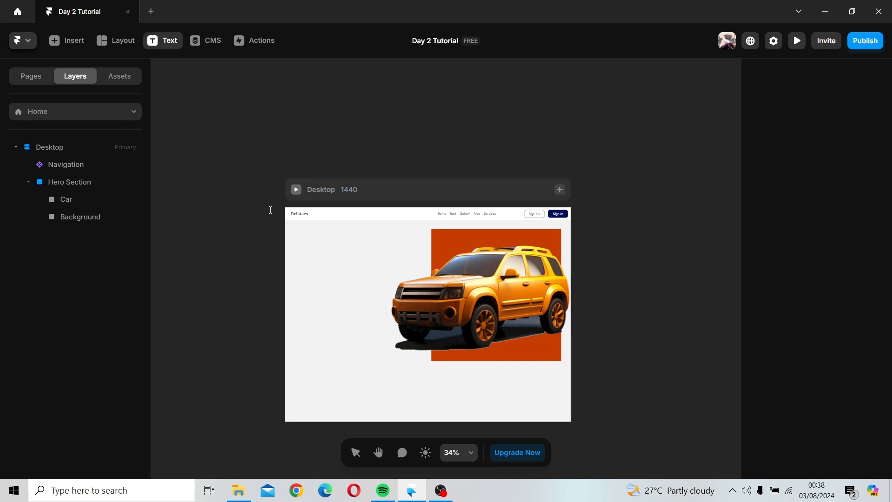
pyautogui.click(308, 263)
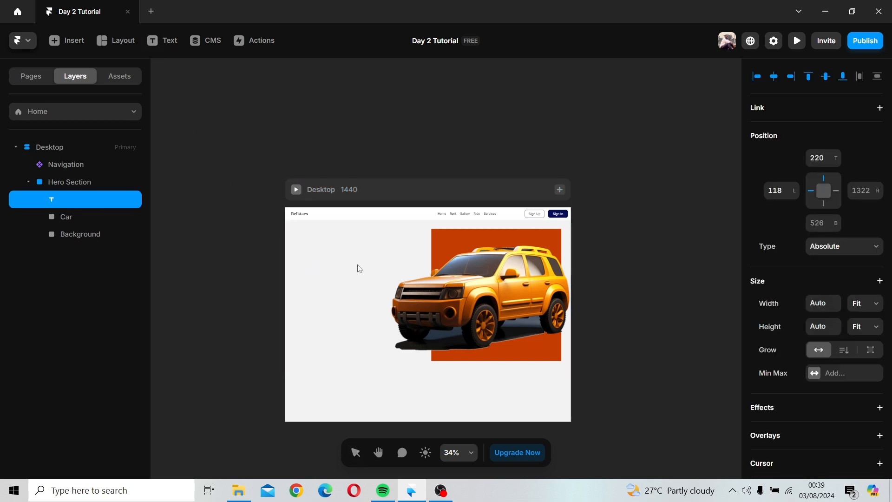
pyautogui.write('Looking to save m')
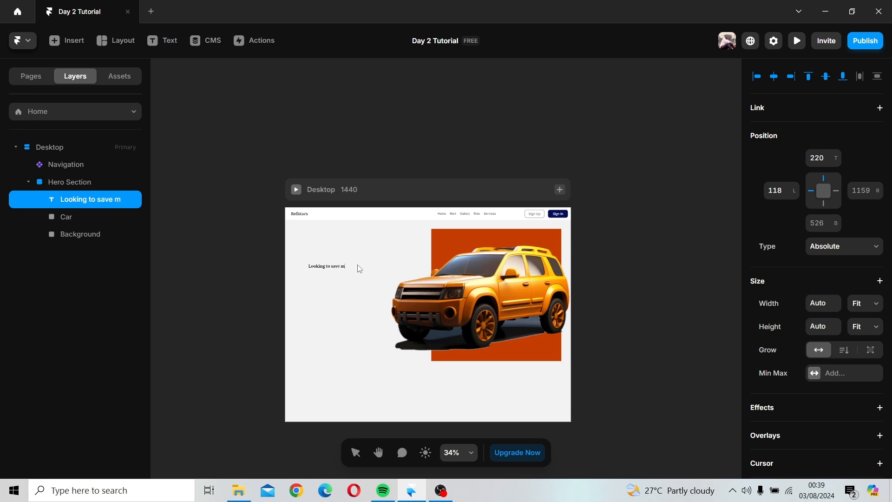
pyautogui.write('ore on your rental ca')
pyautogui.press('Escape')
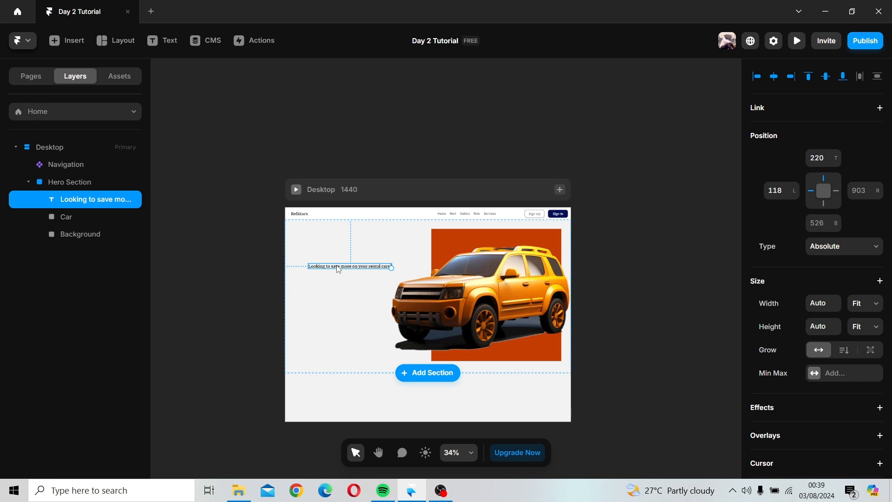
# Step: Change the headline text's font to Roboto
pyautogui.scroll(3, 340, 268)
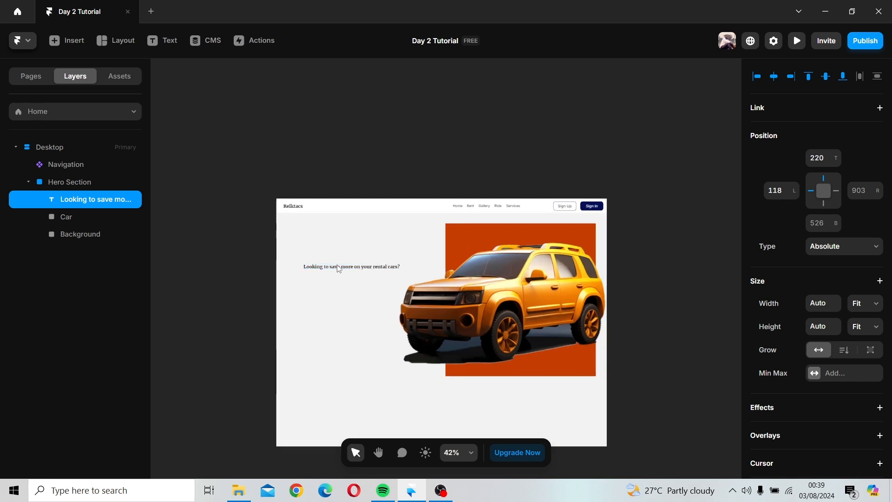
pyautogui.scroll(5, 338, 268)
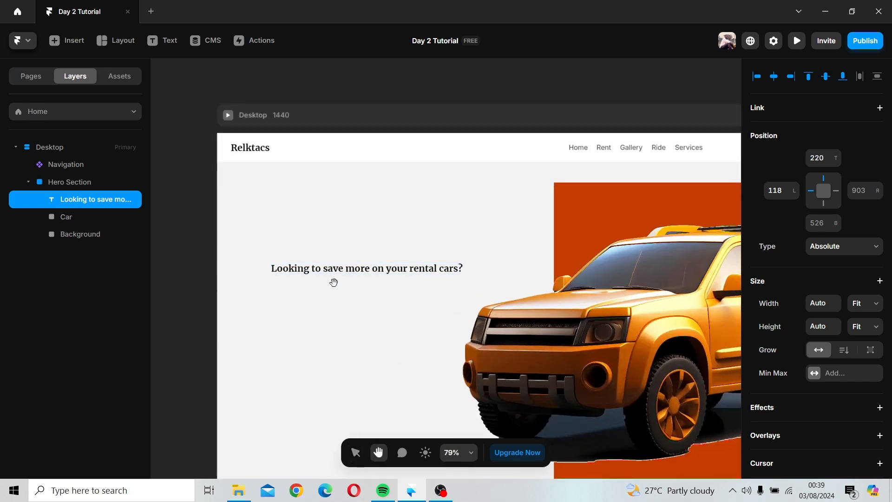
pyautogui.moveTo(333, 280); pyautogui.dragTo(332, 213)
pyautogui.click(331, 213)
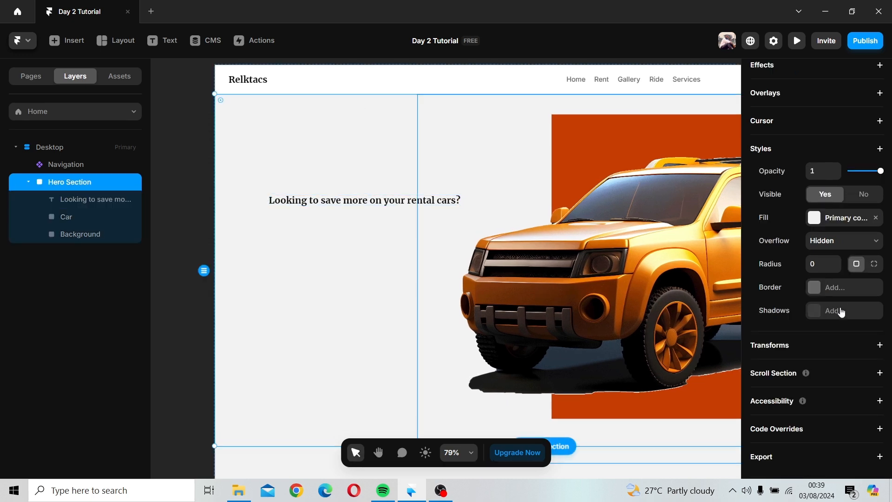
pyautogui.scroll(5, 822, 281)
pyautogui.scroll(-5, 822, 284)
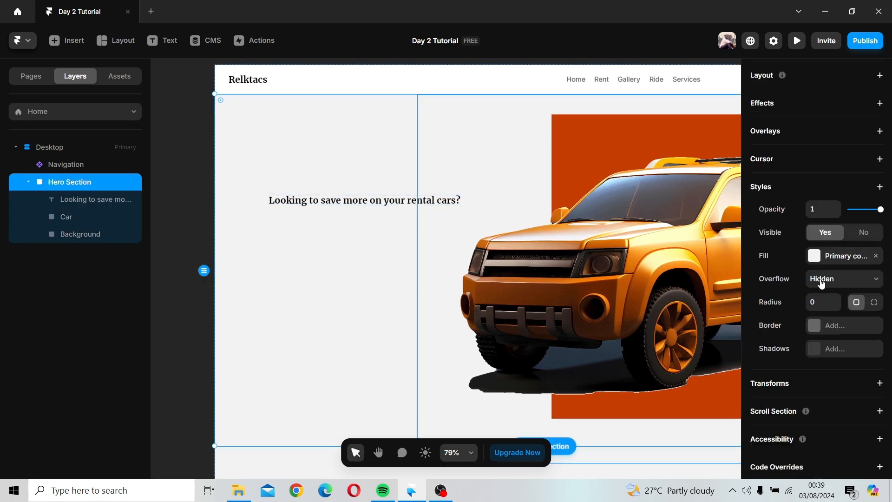
pyautogui.click(447, 201)
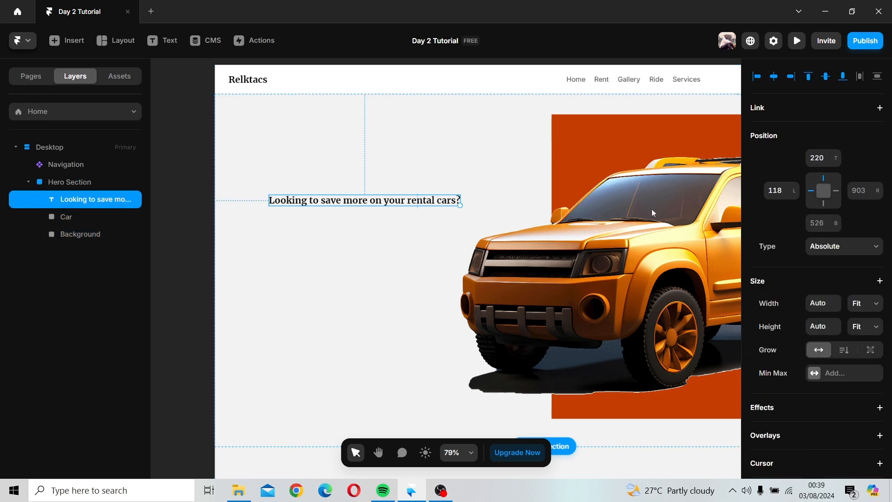
pyautogui.scroll(-8, 864, 298)
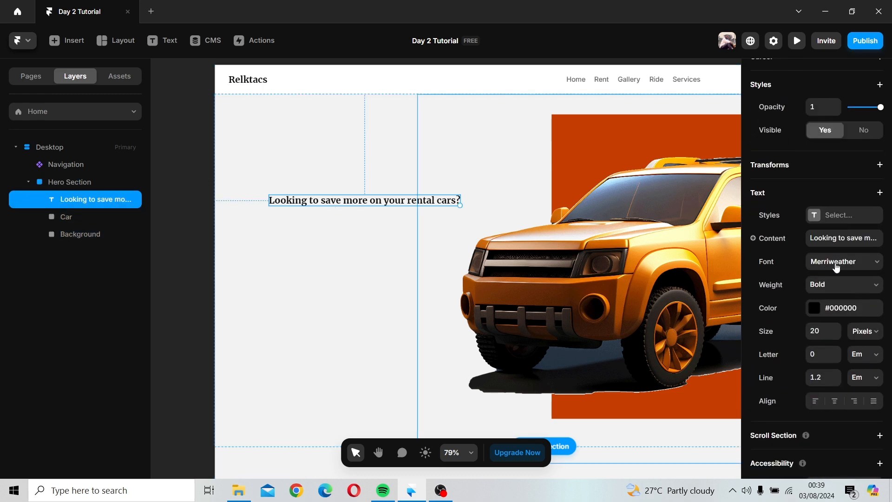
pyautogui.click(836, 268)
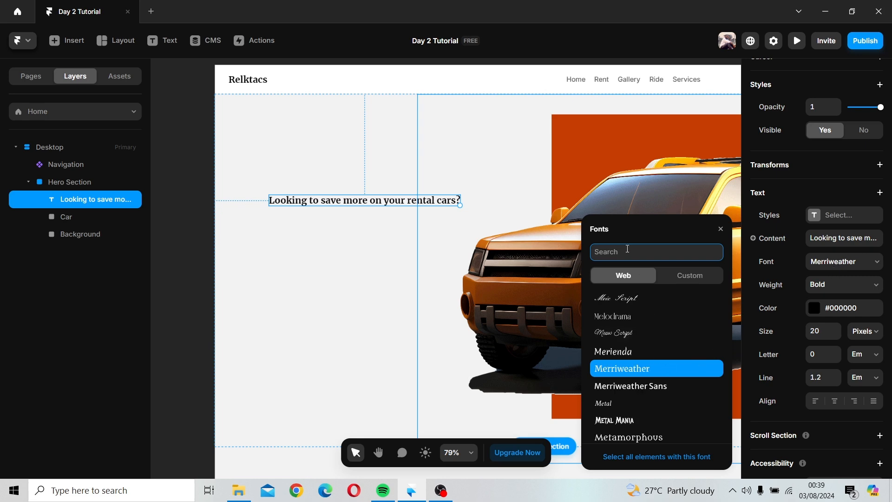
pyautogui.write('rob')
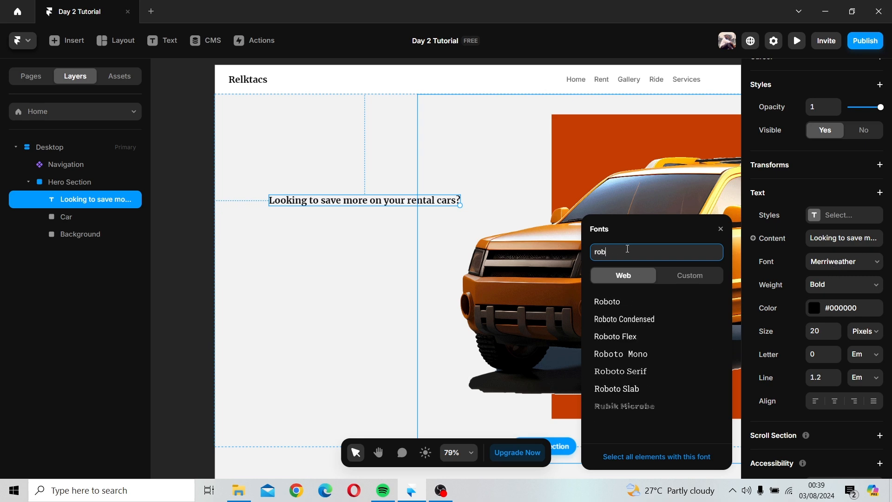
pyautogui.click(623, 302)
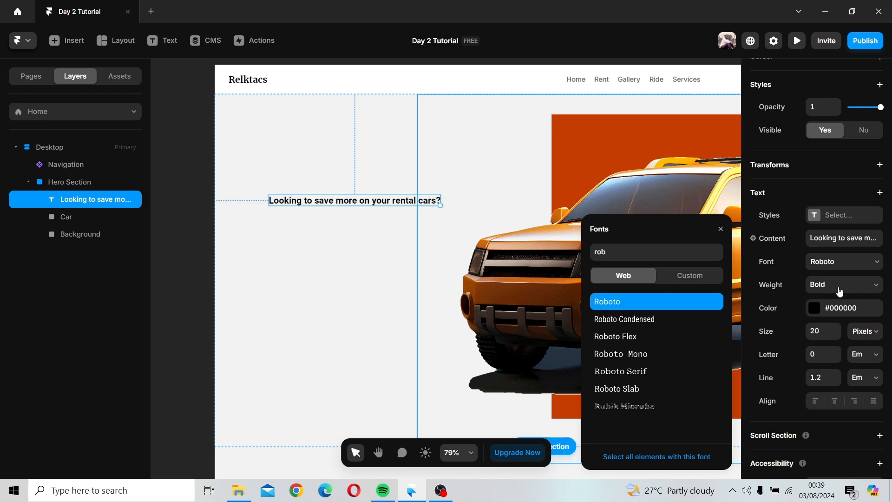
# Step: Increase the headline's font size to 33 px and shift it slightly to the left
pyautogui.click(837, 329)
pyautogui.click(837, 330)
pyautogui.click(837, 330)
pyautogui.click(836, 330)
pyautogui.click(836, 330)
pyautogui.click(837, 330)
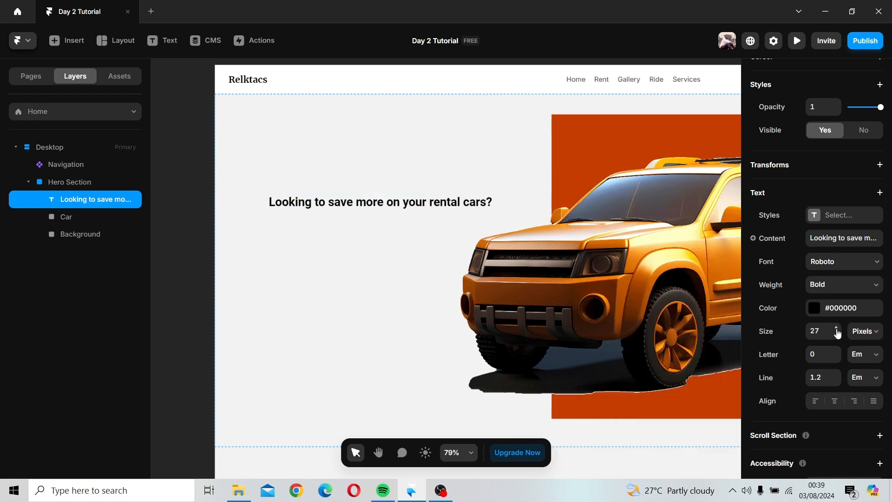
pyautogui.click(837, 329)
pyautogui.click(836, 329)
pyautogui.click(836, 329)
pyautogui.click(837, 330)
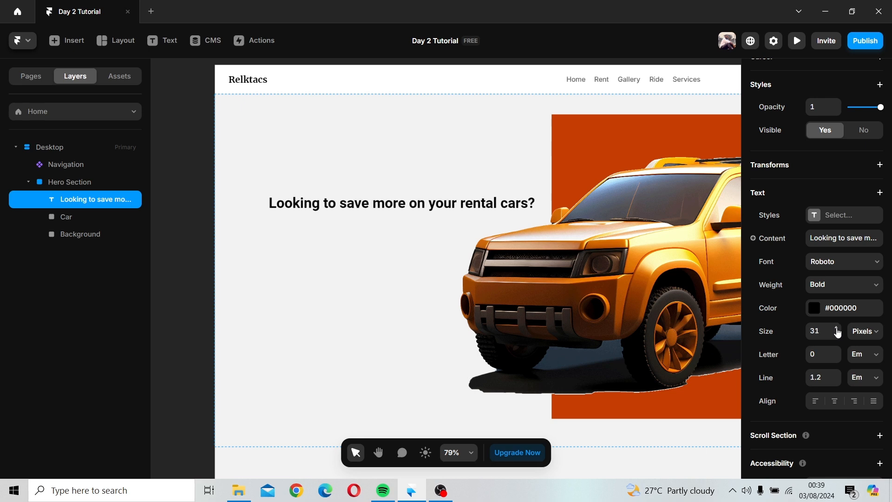
pyautogui.click(837, 330)
pyautogui.click(836, 330)
pyautogui.moveTo(397, 204); pyautogui.dragTo(367, 204)
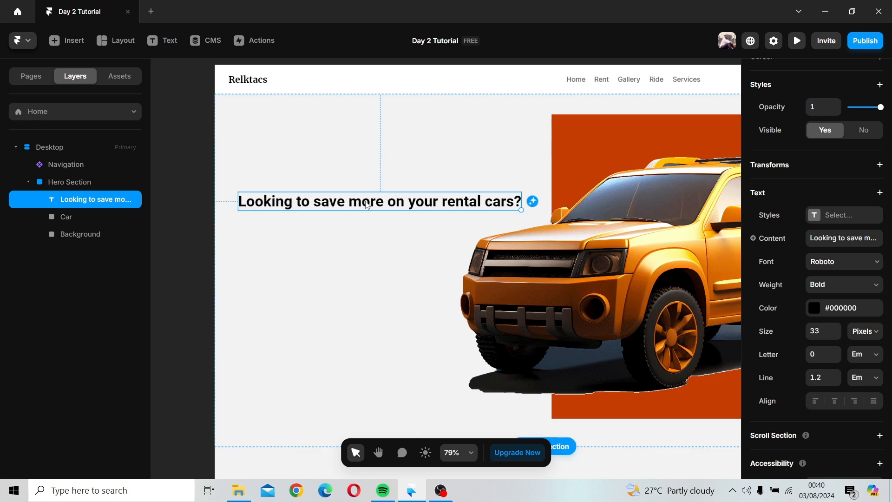
# Step: Break the headline into two lines before "on your rental cars?"
pyautogui.doubleClick(393, 201)
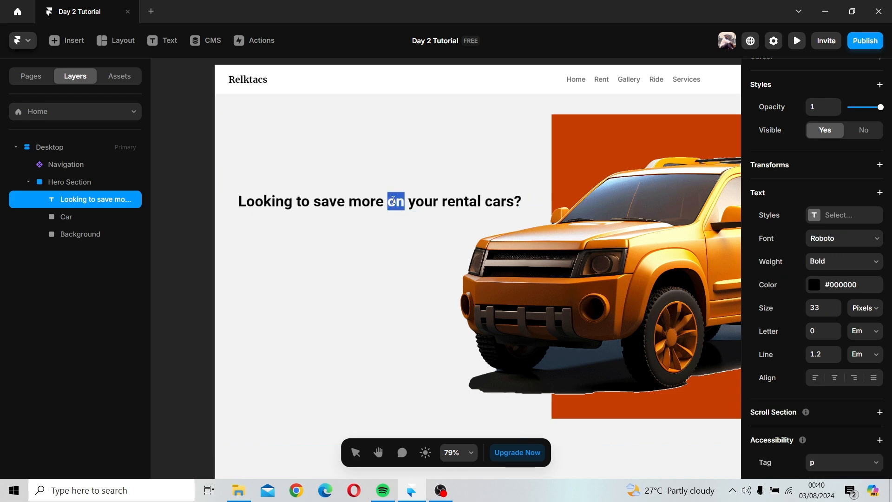
pyautogui.click(388, 200)
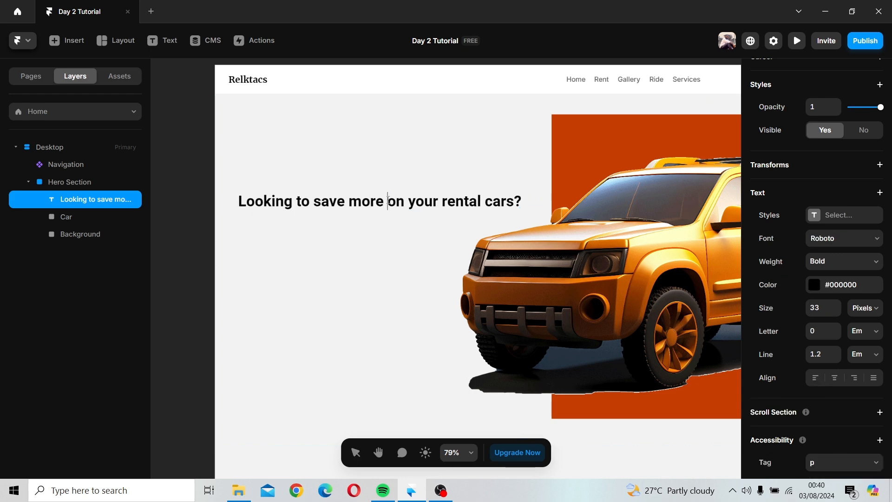
pyautogui.press('Return')
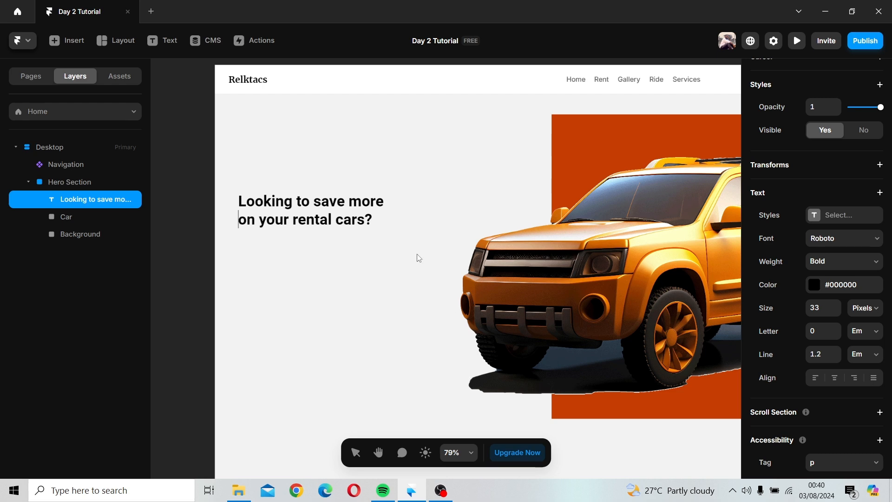
pyautogui.press('Escape')
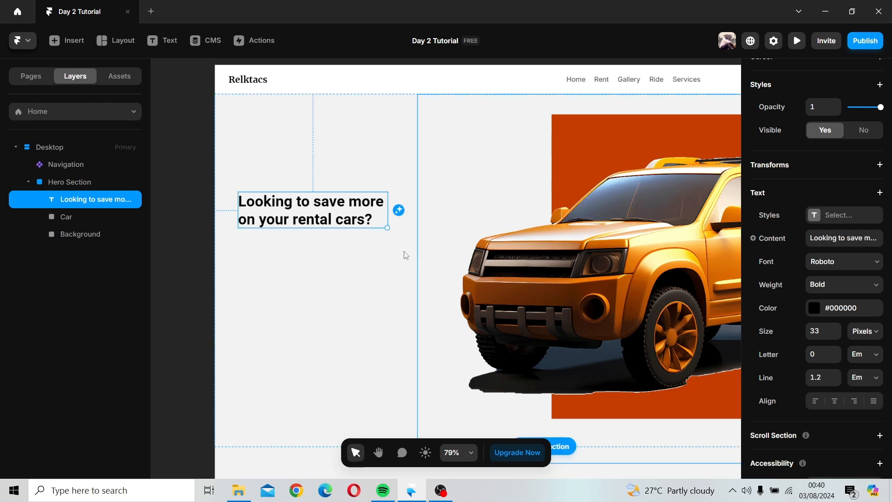
# Step: Increase the headline's font size to 45 px
pyautogui.click(840, 332)
pyautogui.click(839, 333)
pyautogui.click(839, 333)
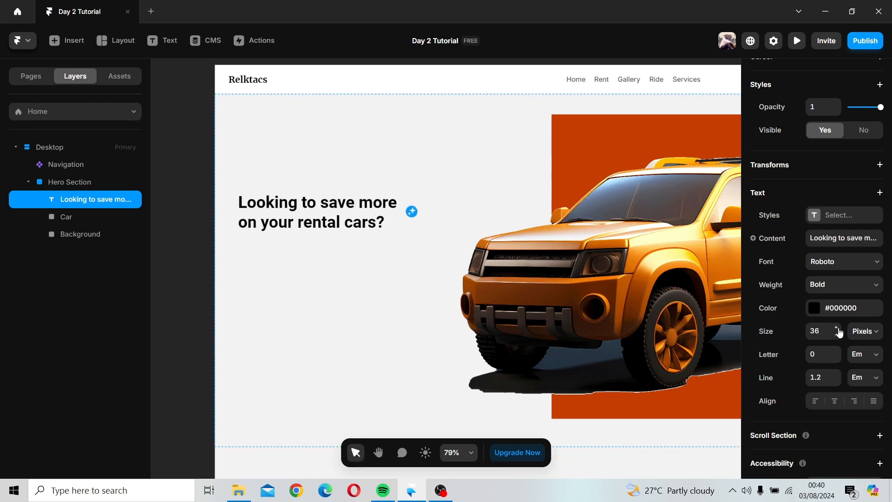
pyautogui.click(839, 333)
pyautogui.click(839, 333)
pyautogui.click(839, 332)
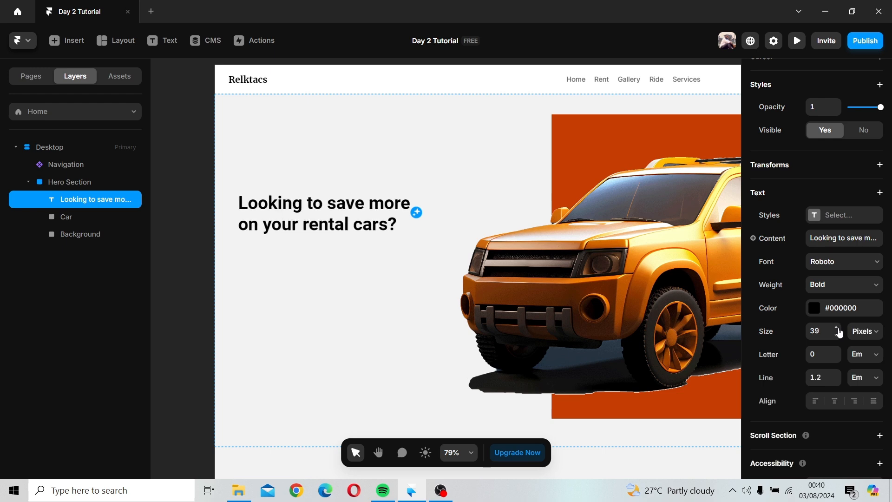
pyautogui.click(840, 333)
pyautogui.click(839, 333)
pyautogui.click(840, 333)
pyautogui.click(839, 333)
pyautogui.click(839, 333)
pyautogui.click(839, 333)
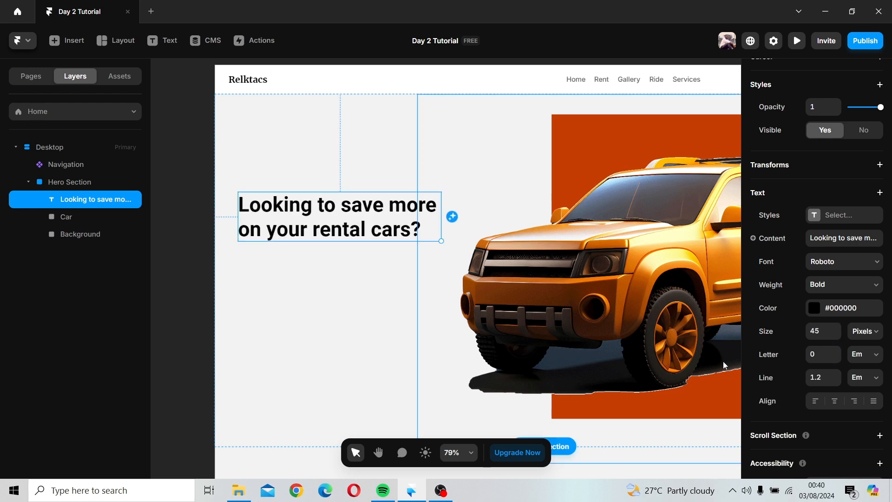
# Step: Adjust the headline's line height, settling on 1.4 em
pyautogui.click(838, 374)
pyautogui.click(838, 376)
pyautogui.click(838, 376)
pyautogui.click(838, 375)
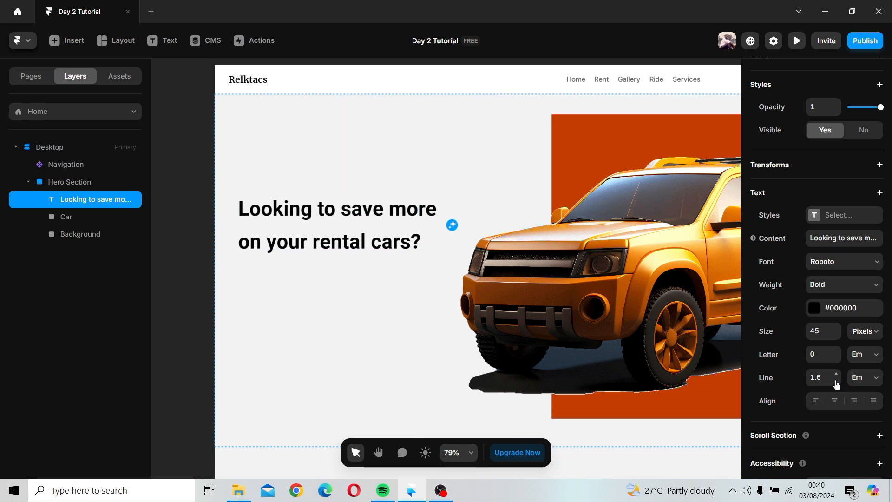
pyautogui.click(835, 377)
pyautogui.click(836, 377)
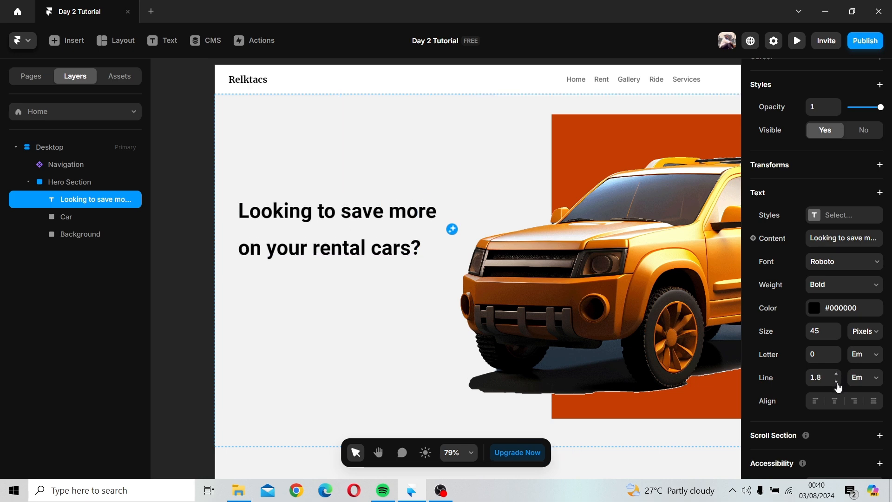
pyautogui.click(837, 383)
pyautogui.click(837, 383)
pyautogui.click(837, 383)
pyautogui.click(837, 383)
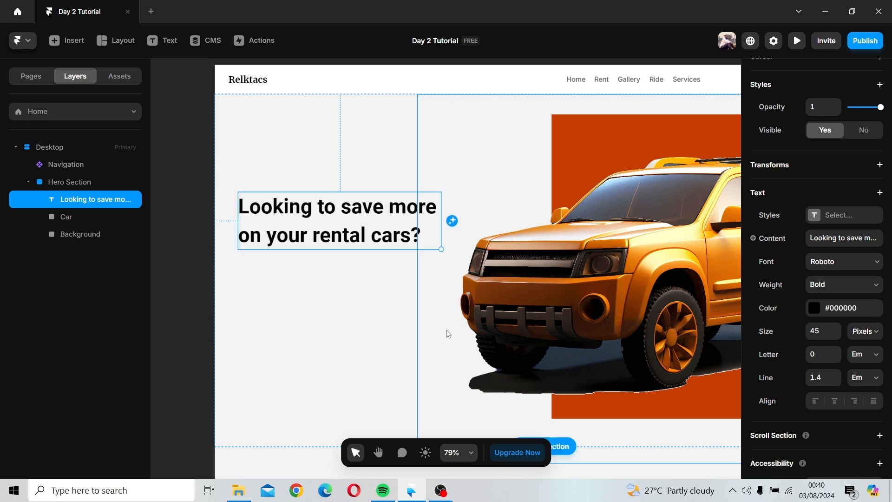
# Step: Move the headline slightly upward within the hero section
pyautogui.click(316, 272)
pyautogui.moveTo(317, 236); pyautogui.dragTo(317, 224)
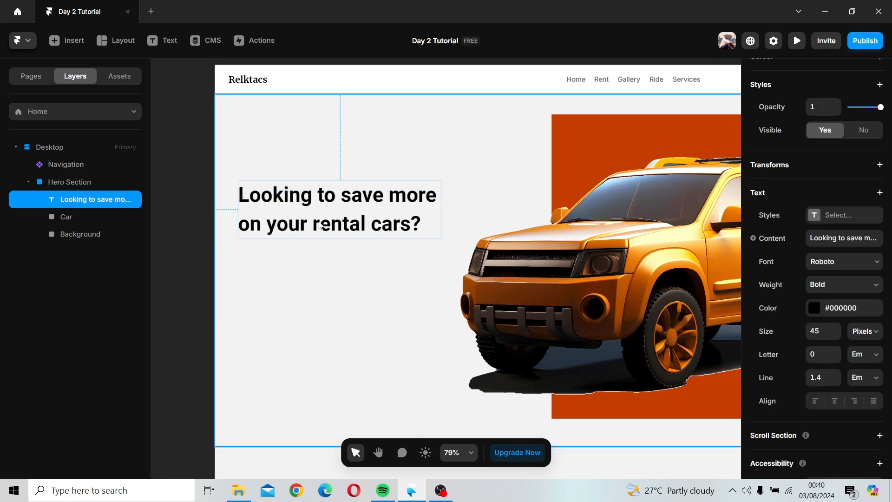
pyautogui.click(332, 275)
pyautogui.scroll(-2, 352, 277)
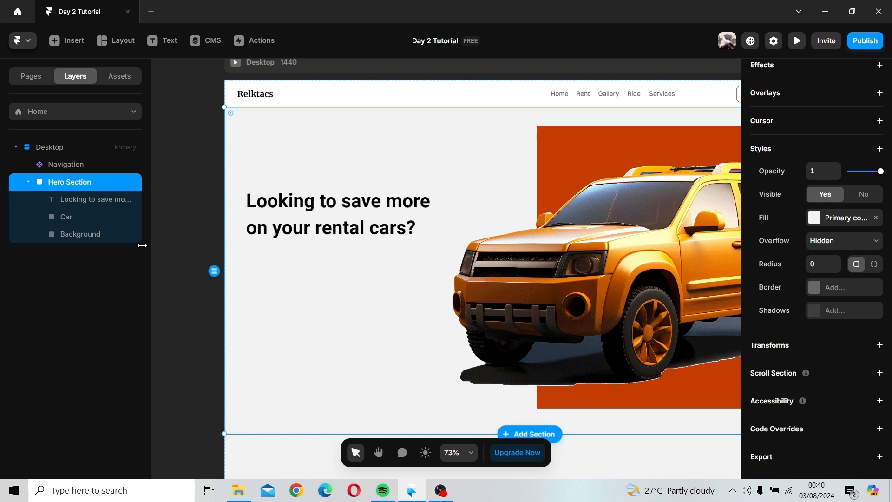
# Step: Draw a new frame about 116 × 18 px directly below the headline as an accent bar
pyautogui.click(111, 44)
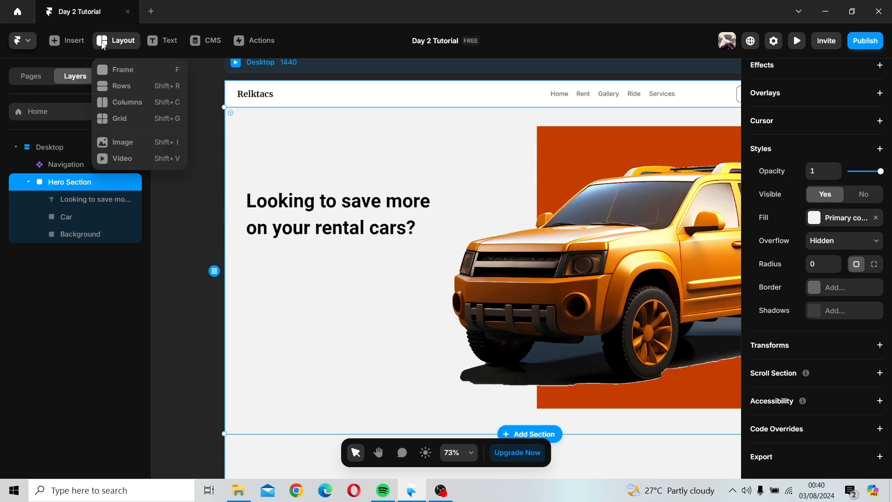
pyautogui.click(118, 76)
pyautogui.moveTo(250, 241)
pyautogui.mouseDown()
pyautogui.moveTo(300, 249)
pyautogui.moveTo(291, 251)
pyautogui.mouseUp()
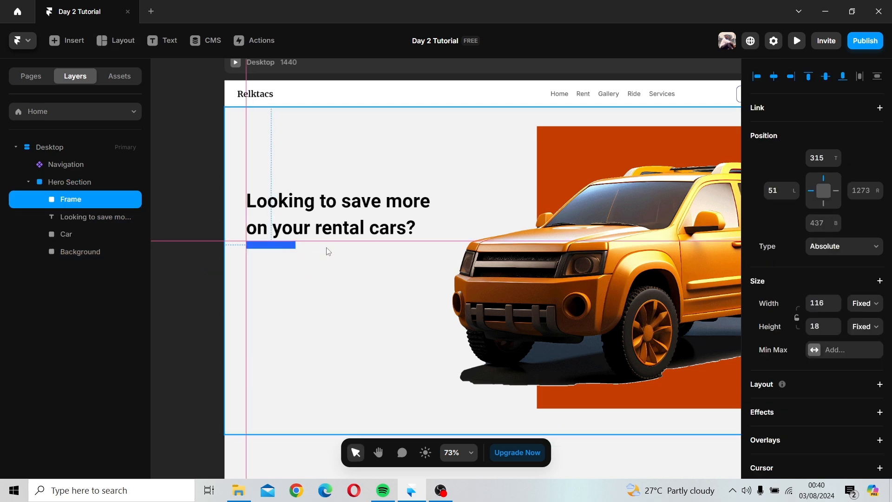
# Step: Fill the accent bar with the Hover yellow color style
pyautogui.scroll(-5, 863, 349)
pyautogui.click(814, 219)
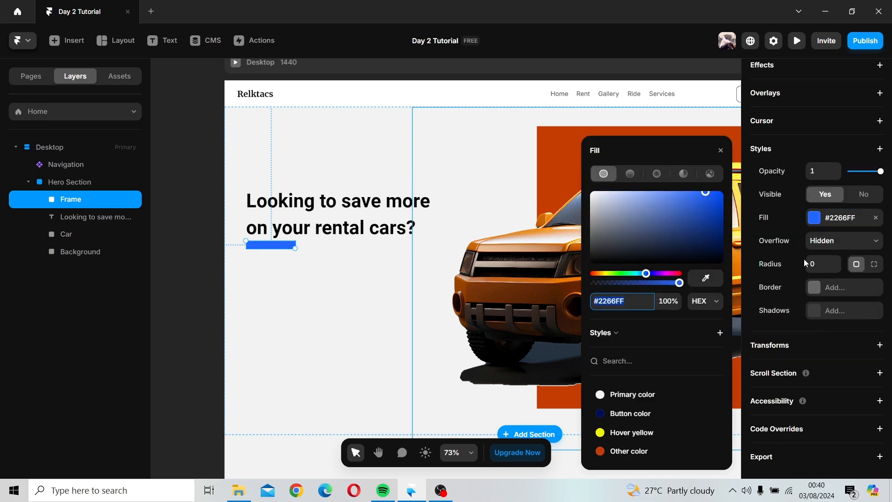
pyautogui.click(616, 433)
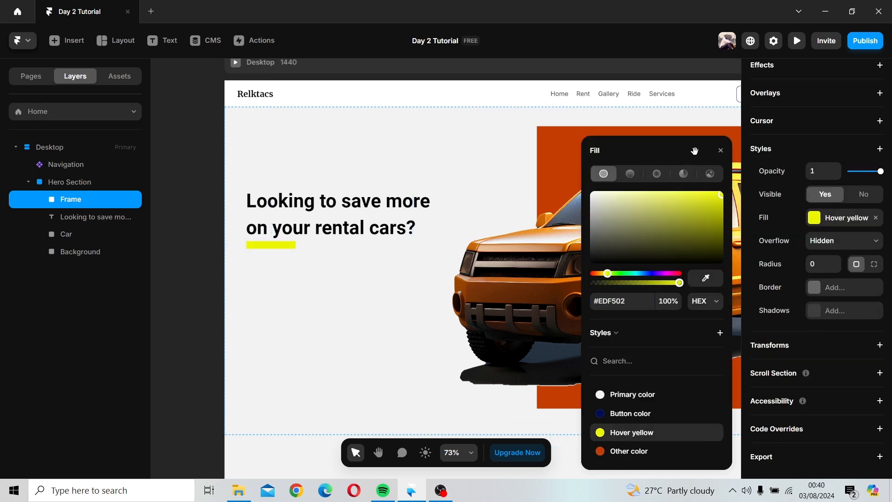
pyautogui.click(534, 279)
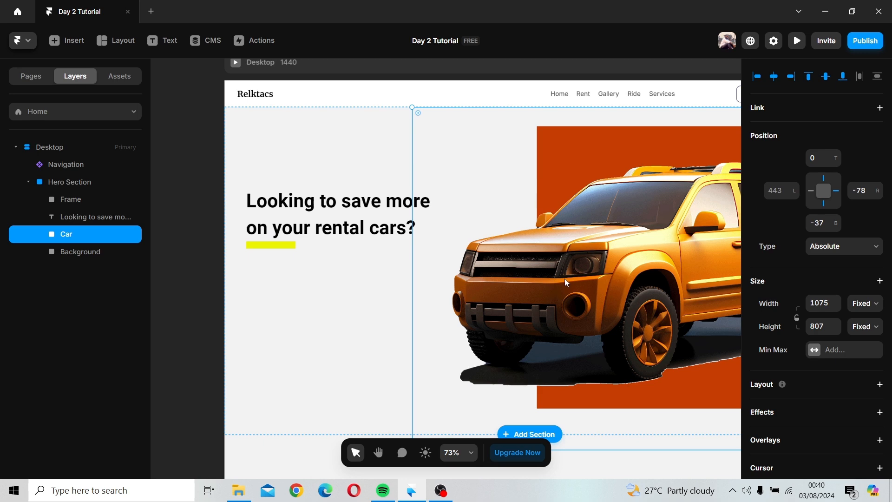
# Step: Change the accent bar's fill to the Other color style
pyautogui.scroll(-2, 552, 276)
pyautogui.click(321, 250)
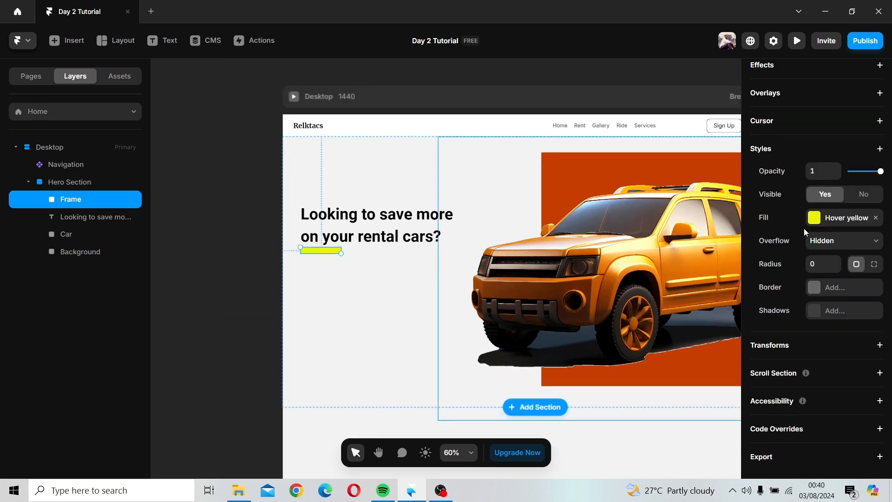
pyautogui.click(814, 218)
pyautogui.click(645, 452)
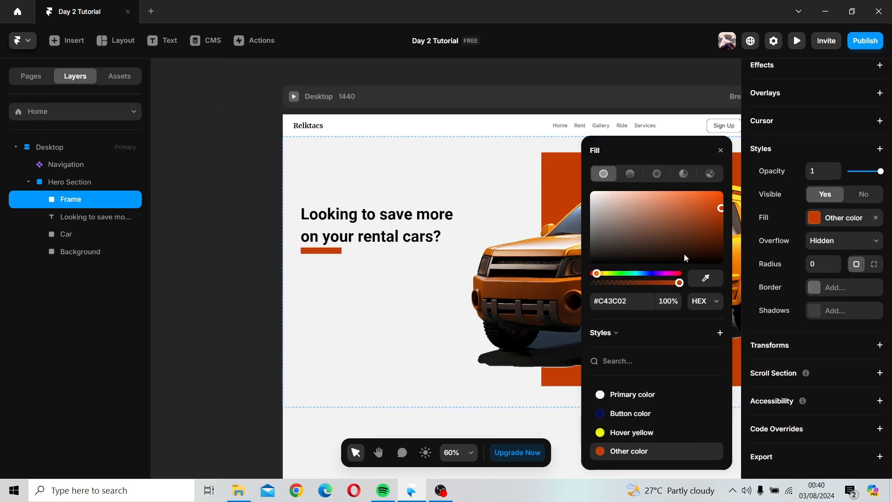
pyautogui.click(528, 189)
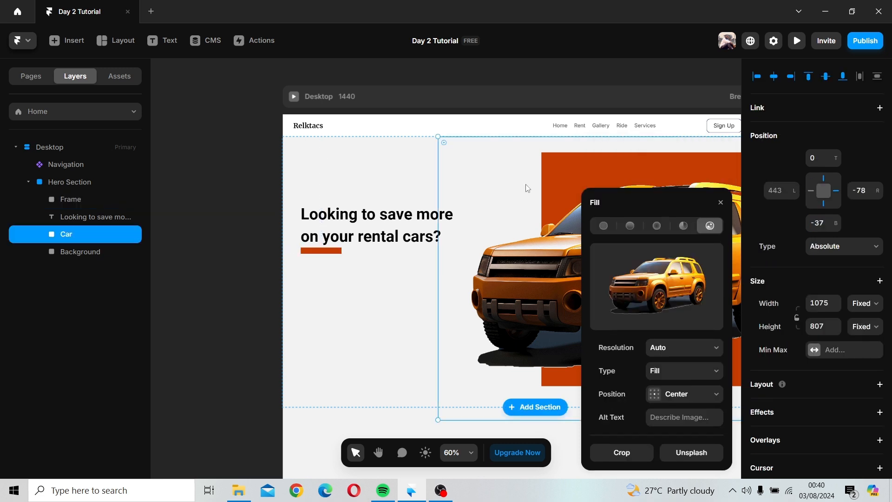
# Step: Duplicate the headline text and place the copy below the accent bar
pyautogui.click(378, 269)
pyautogui.click(385, 213)
pyautogui.moveTo(384, 235); pyautogui.dragTo(385, 292)
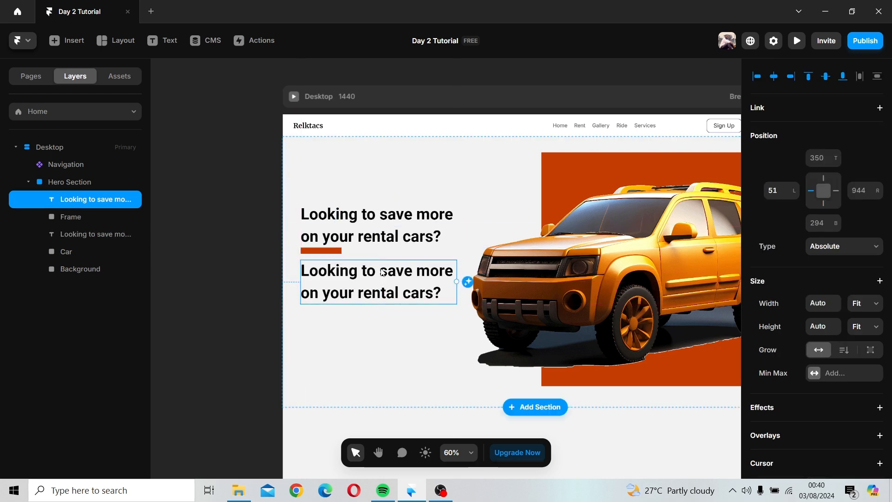
# Step: Set the copied text's font size to 16 px
pyautogui.scroll(-7, 757, 333)
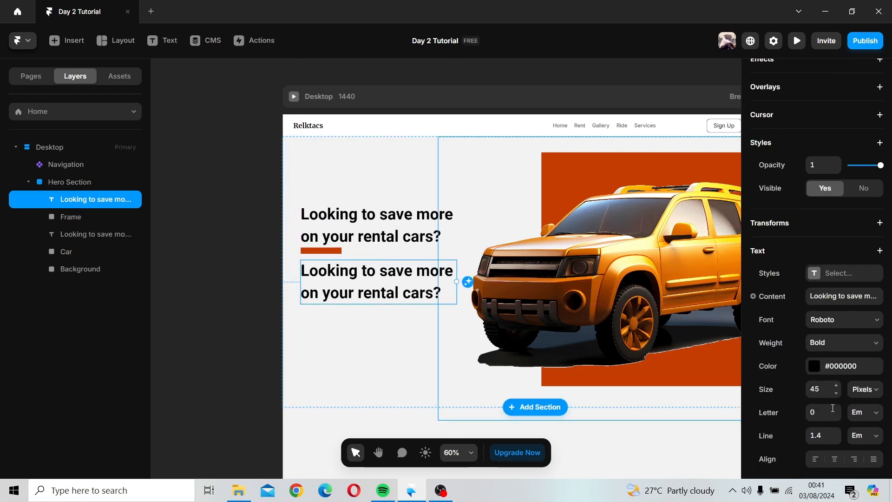
pyautogui.click(826, 389)
pyautogui.write('16')
pyautogui.press('Return')
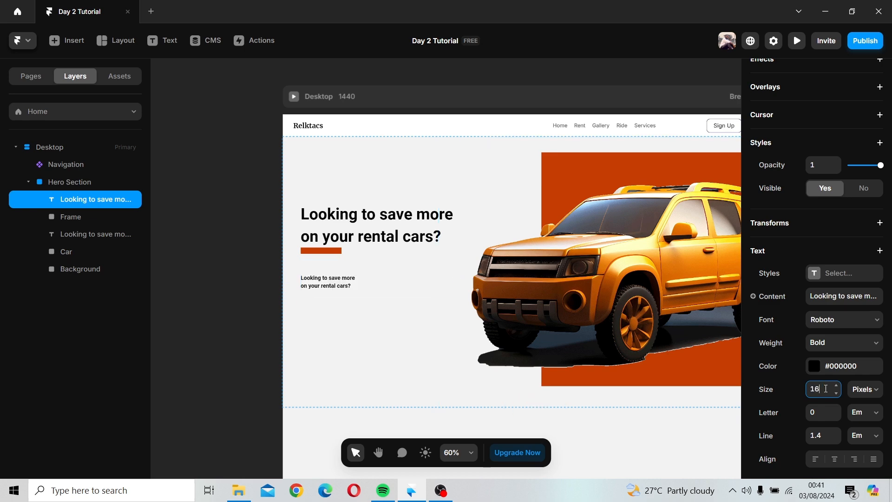
# Step: Change the copied text's font weight to Regular
pyautogui.click(818, 319)
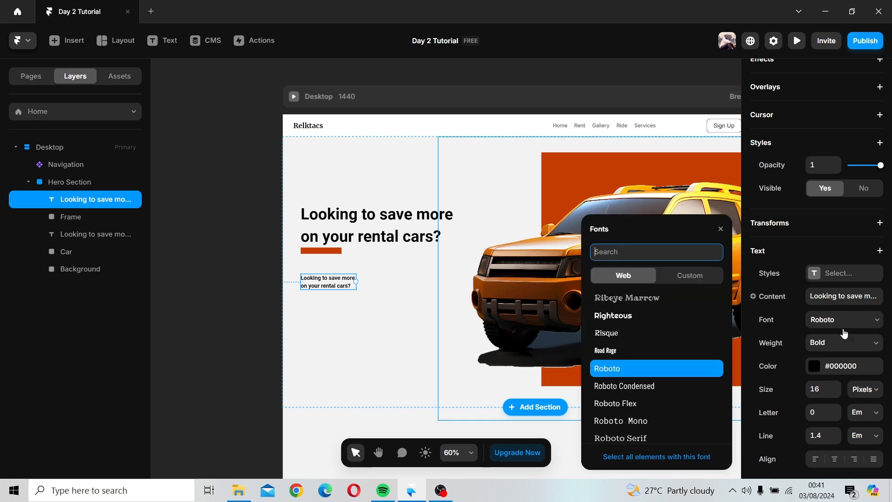
pyautogui.click(837, 342)
pyautogui.click(837, 341)
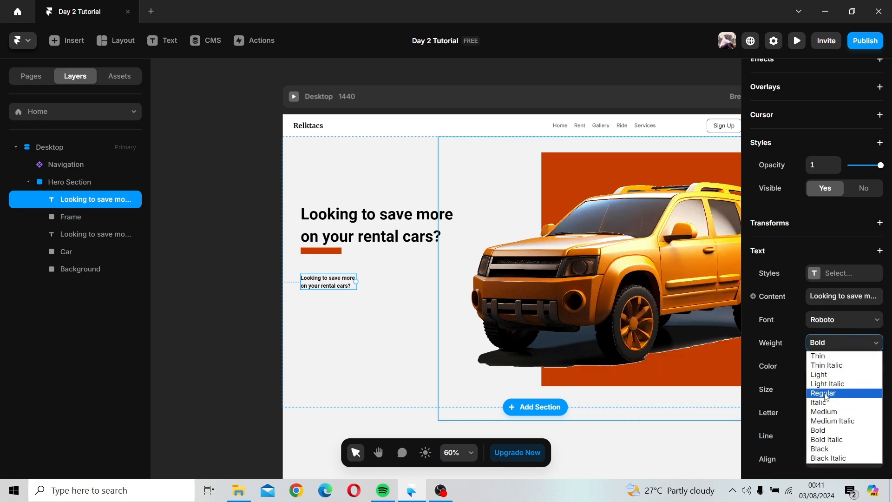
pyautogui.press('Escape')
# Step: Nudge the copied text up and replace its content with a paragraph of placeholder filler text
pyautogui.moveTo(329, 285); pyautogui.dragTo(329, 276)
pyautogui.doubleClick(328, 276)
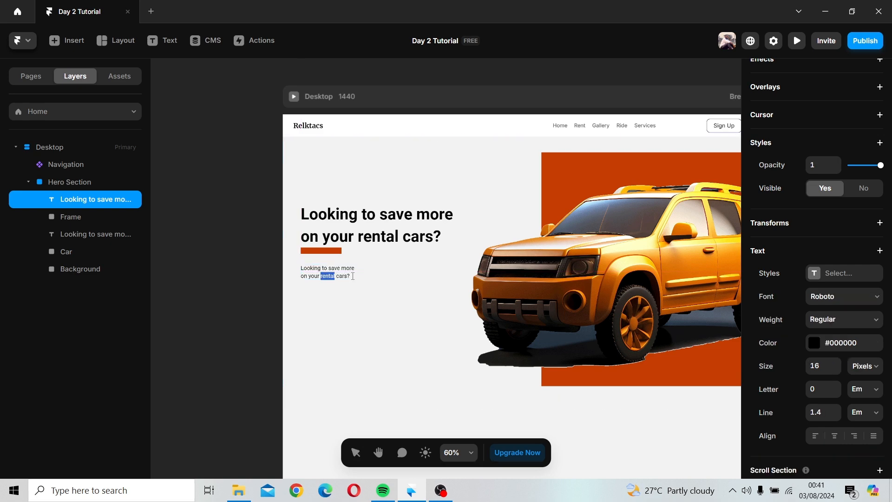
pyautogui.tripleClick(346, 270)
pyautogui.click(342, 269)
pyautogui.tripleClick(349, 276)
pyautogui.click(356, 276)
pyautogui.moveTo(349, 276); pyautogui.dragTo(307, 266)
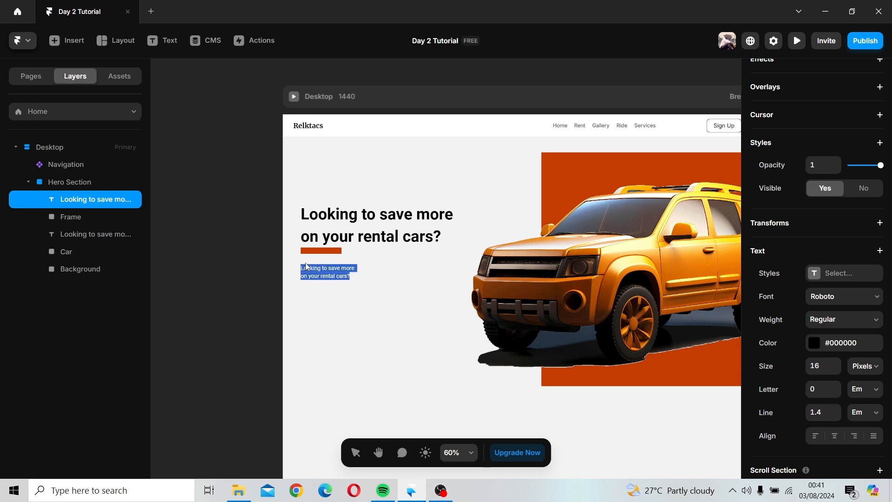
pyautogui.write('Sahfsil s')
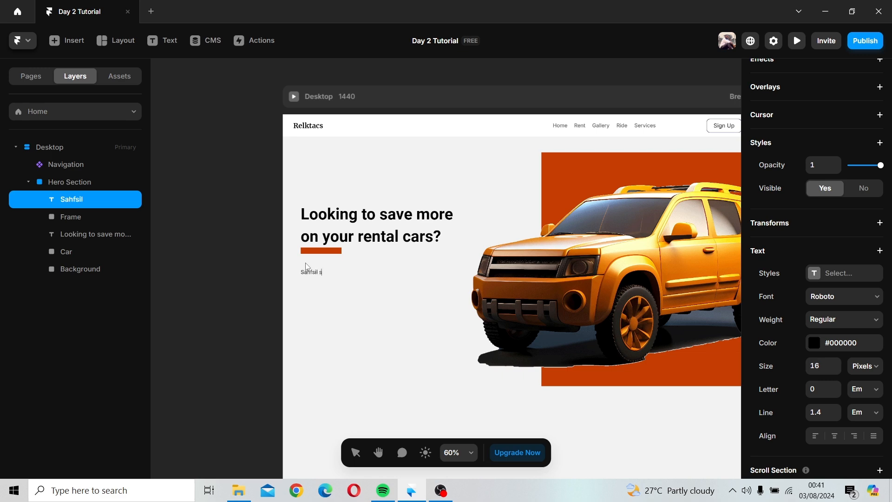
pyautogui.write('jblbsd wsd f oabekrnofd skbdusef')
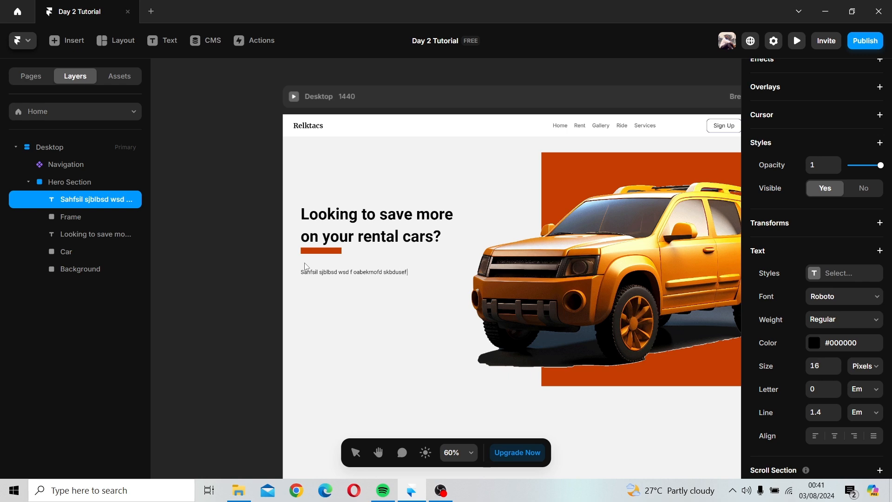
pyautogui.write(' ihiowpnf jsbi re uisbesoihowe ')
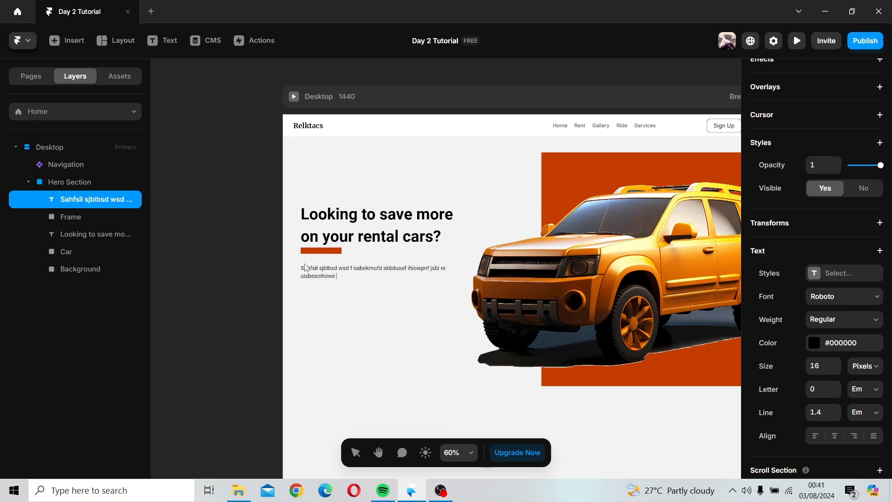
pyautogui.write('siobwes dj9uerf sih0wew wsidh9aekrn  oisjfoihs')
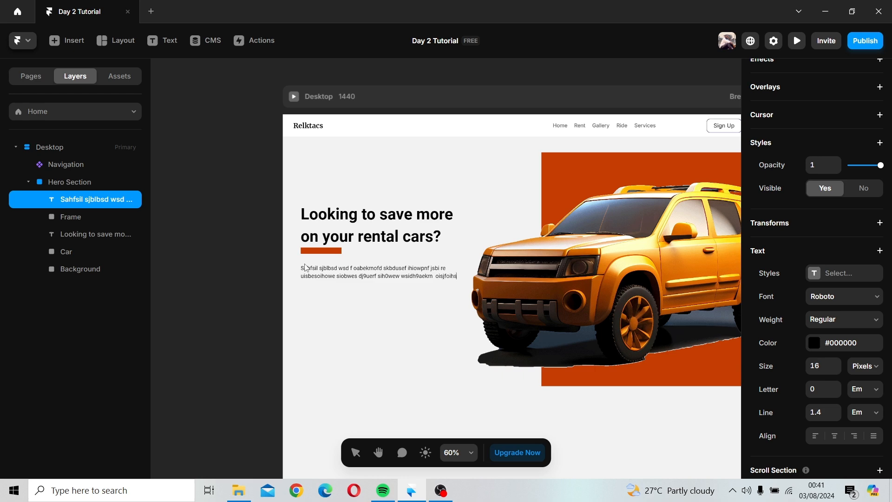
pyautogui.write('0hqw in9ihfdn;n')
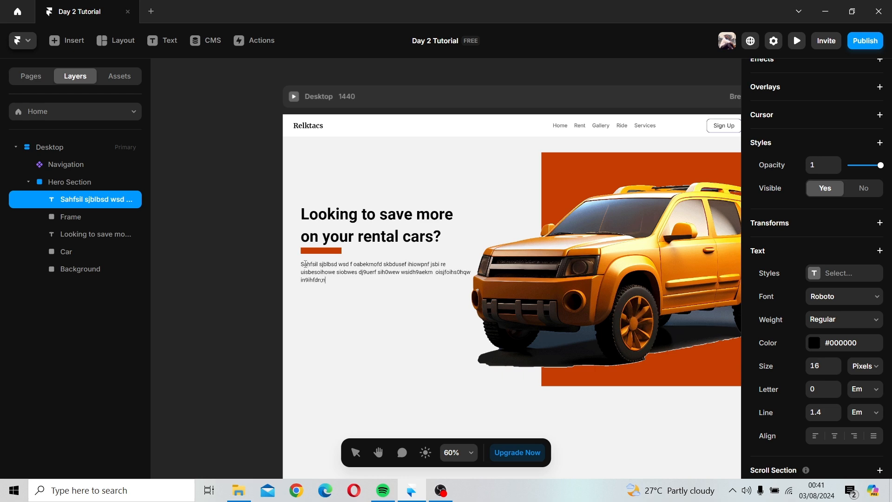
pyautogui.write('d dispdd ispm;lmdsb p0spof sih9ajf soifp;')
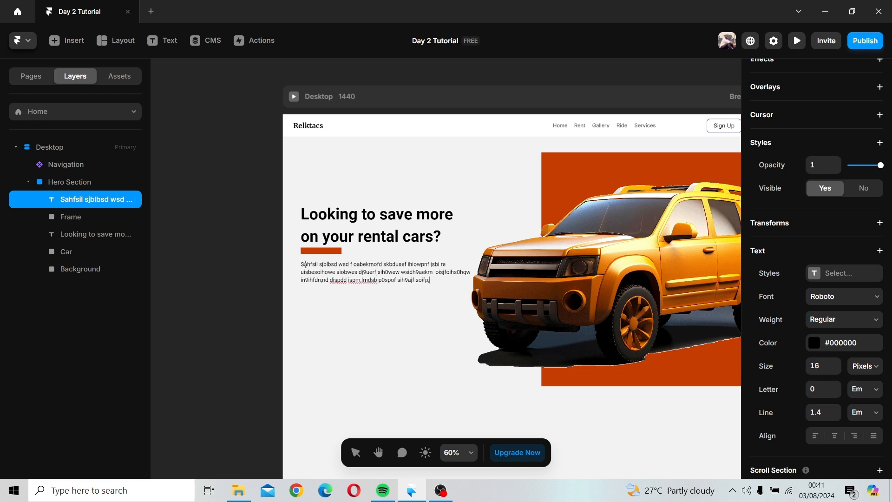
pyautogui.write('sspoj0js.')
pyautogui.press('Escape')
# Step: Delete two characters from the second line of the paragraph's filler text
pyautogui.moveTo(380, 278); pyautogui.dragTo(381, 285)
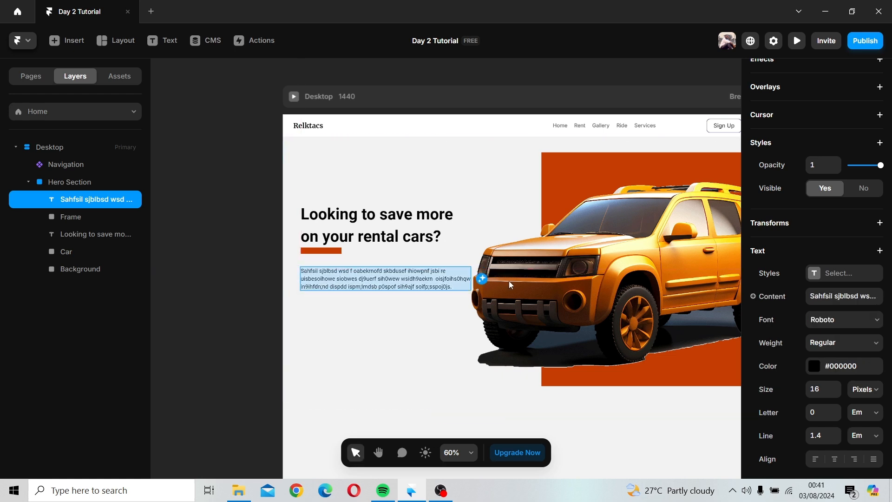
pyautogui.tripleClick(462, 277)
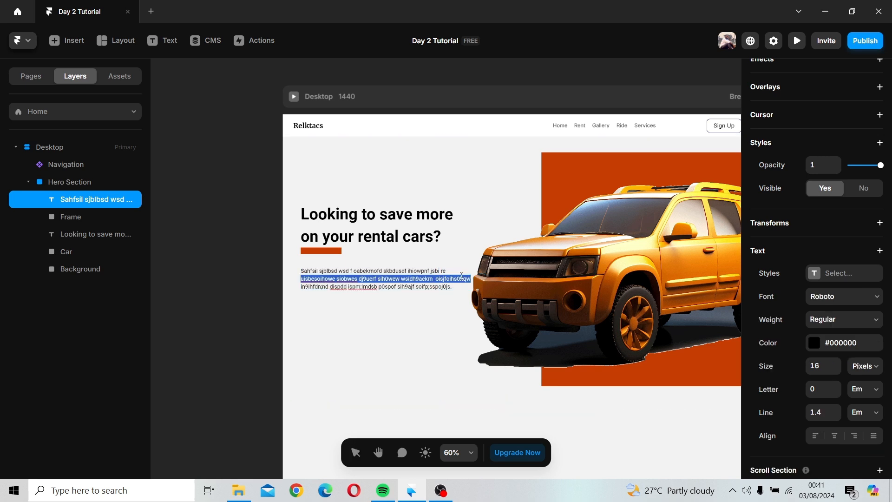
pyautogui.click(460, 279)
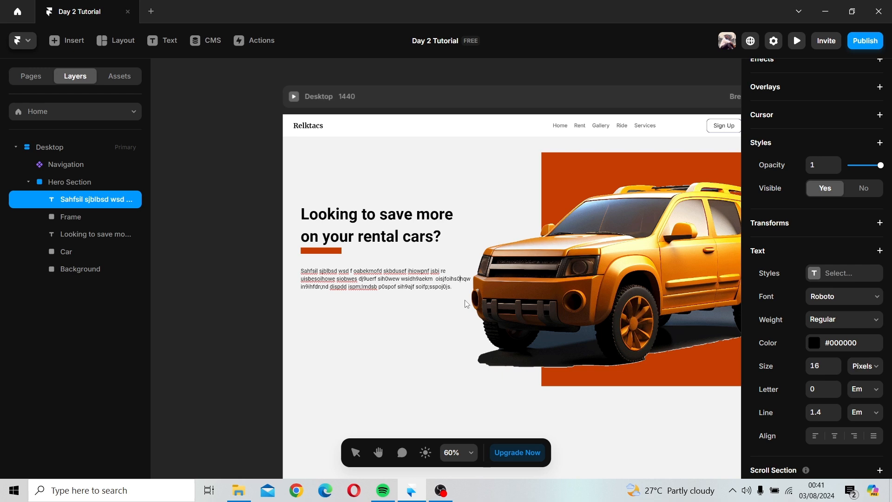
pyautogui.press('BackSpace')
pyautogui.press('BackSpace')
pyautogui.press('Escape')
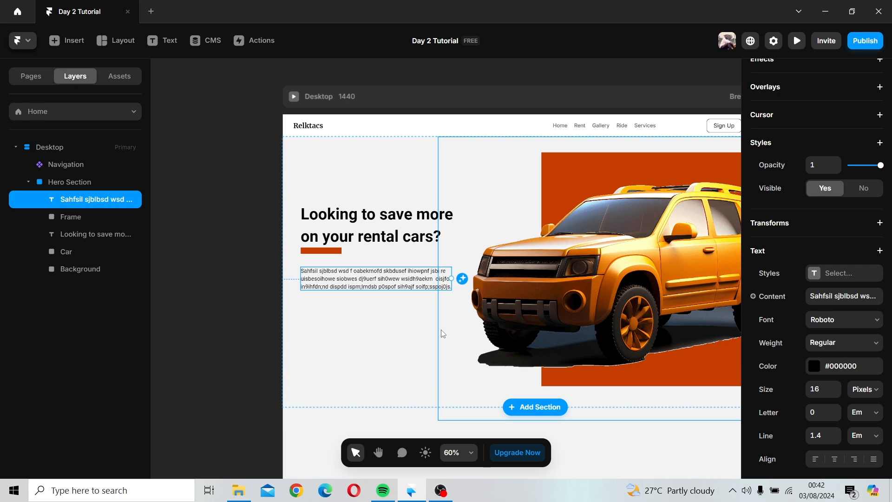
# Step: Add a new text layer reading Rent Now below the paragraph in the hero section
pyautogui.click(389, 322)
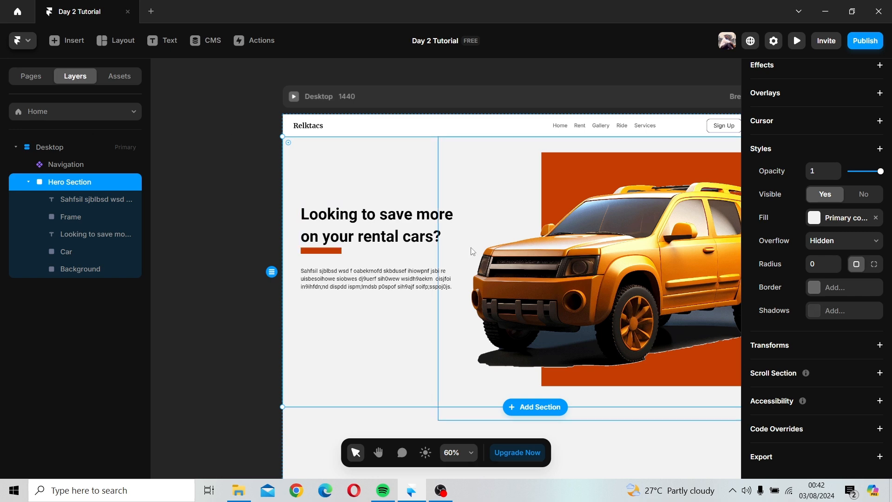
pyautogui.press('space')
pyautogui.moveTo(476, 242); pyautogui.dragTo(426, 214)
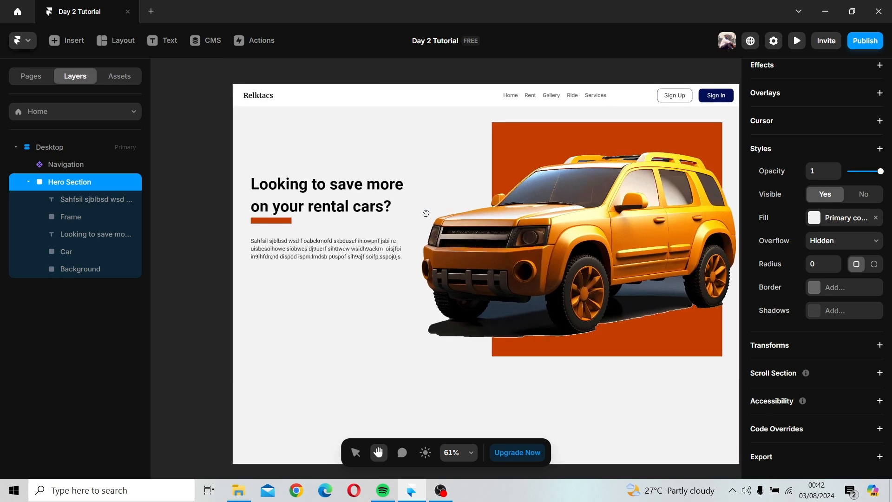
pyautogui.click(153, 43)
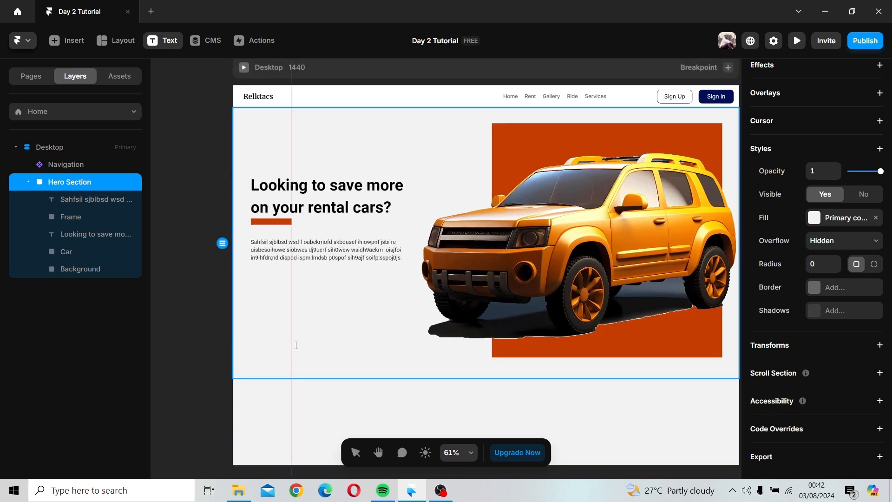
pyautogui.click(261, 289)
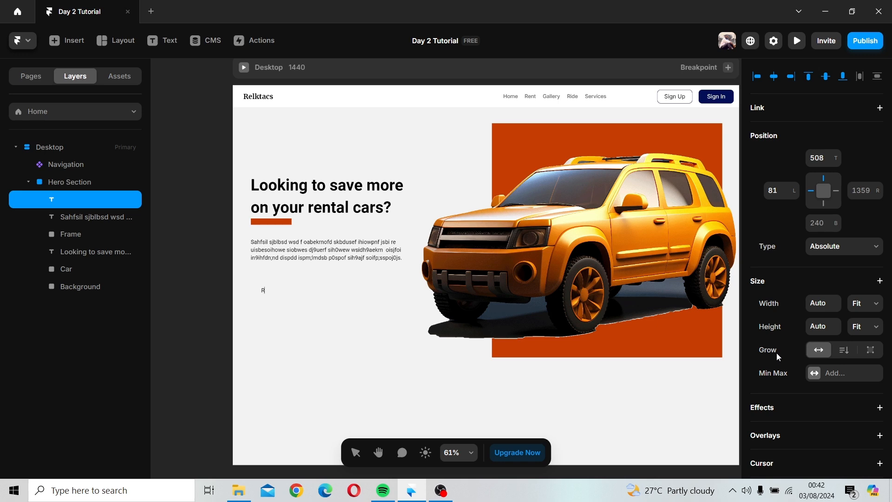
pyautogui.write('Rent Now')
pyautogui.scroll(-3, 778, 356)
pyautogui.press('Escape')
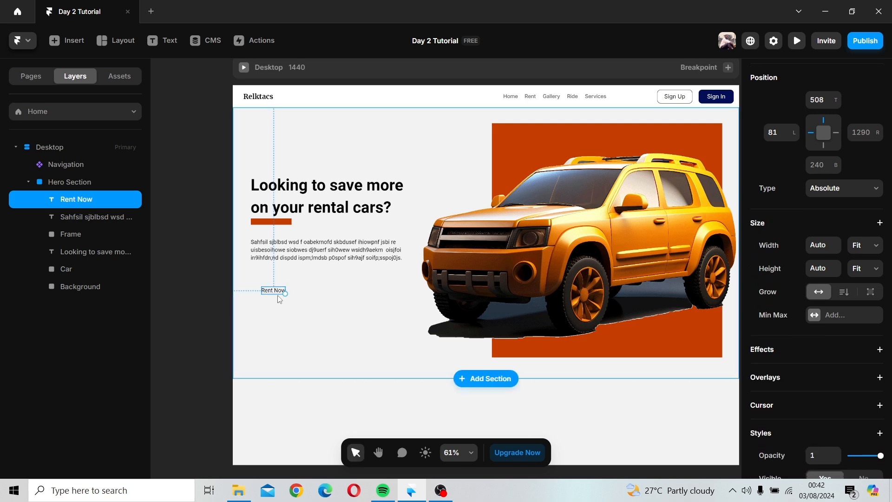
# Step: Duplicate the Rent Now text to its right and change the copy's content to Get a Driver
pyautogui.moveTo(278, 292); pyautogui.dragTo(313, 291)
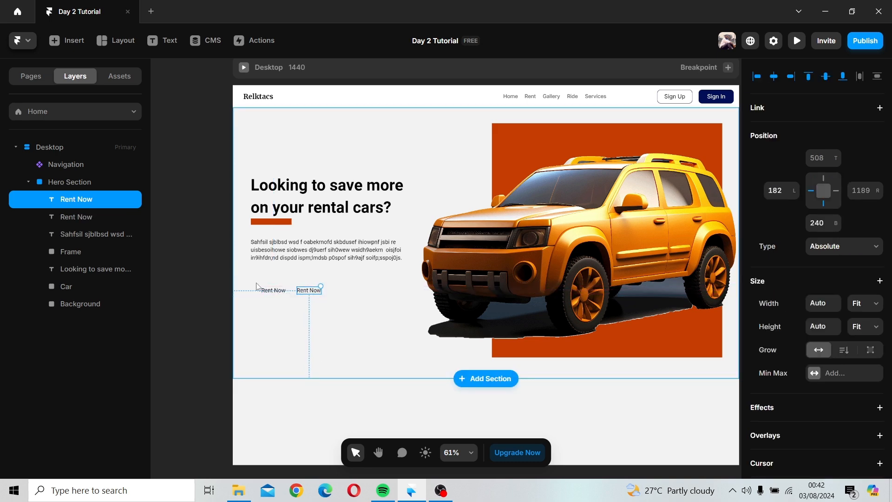
pyautogui.doubleClick(306, 293)
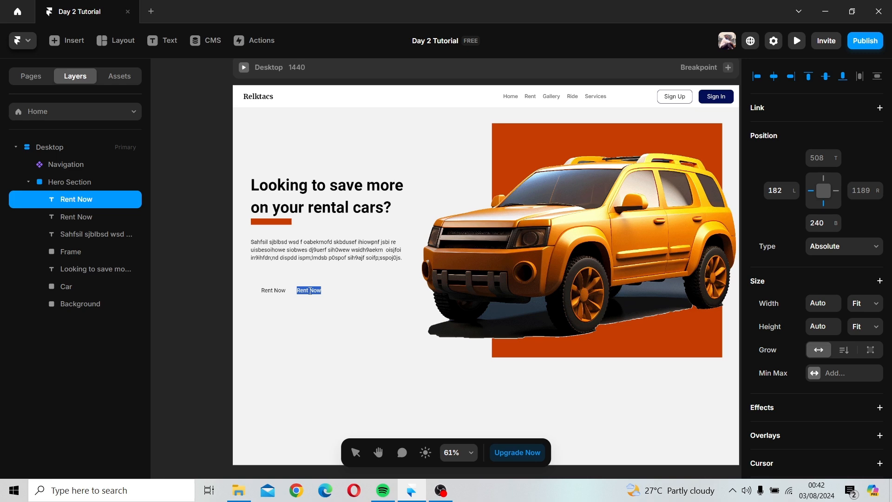
pyautogui.write('C')
pyautogui.press('BackSpace')
pyautogui.press('BackSpace')
pyautogui.press('BackSpace')
pyautogui.write('Buy Now')
pyautogui.press('BackSpace')
pyautogui.press('BackSpace')
pyautogui.press('BackSpace')
pyautogui.press('BackSpace')
pyautogui.press('BackSpace')
pyautogui.press('BackSpace')
pyautogui.press('BackSpace')
pyautogui.write('Get a Driver')
pyautogui.click(318, 299)
# Step: Move the Get a Driver text slightly further to the right
pyautogui.click(279, 291)
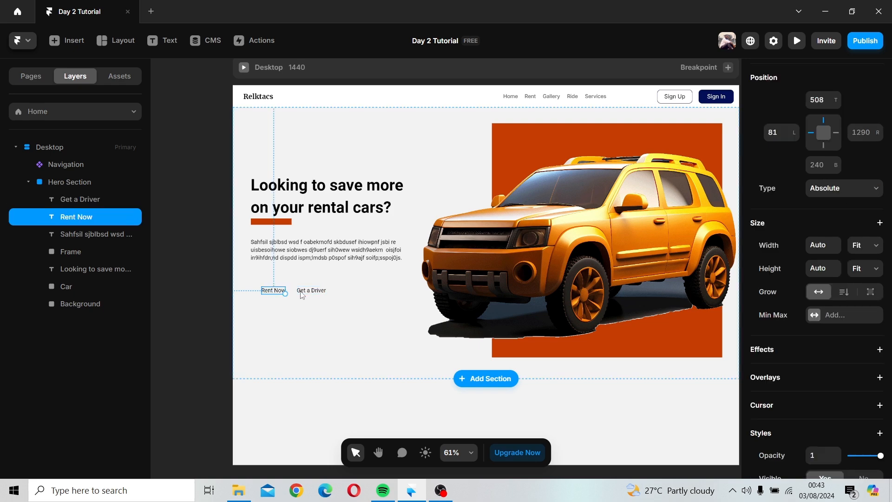
pyautogui.click(312, 292)
pyautogui.moveTo(314, 298); pyautogui.dragTo(326, 298)
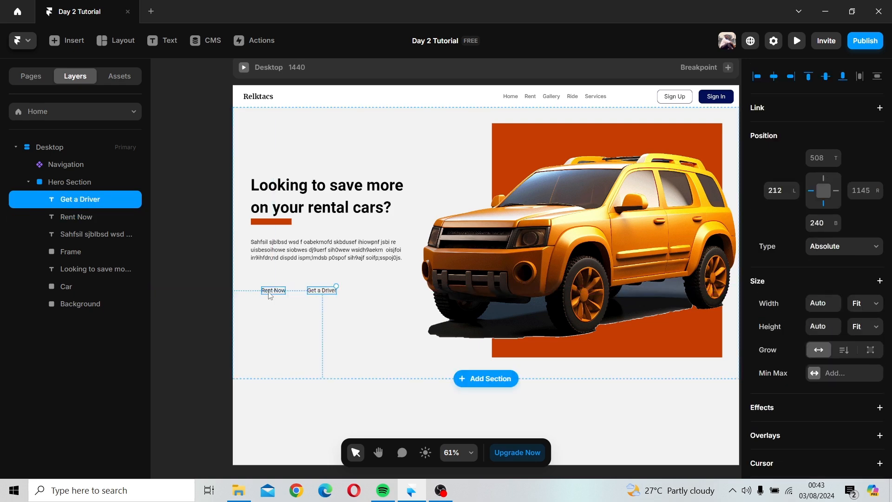
# Step: Wrap the Rent Now text in a stack and switch the stack's width to Fixed
pyautogui.click(270, 295)
pyautogui.rightClick(269, 295)
pyautogui.click(325, 450)
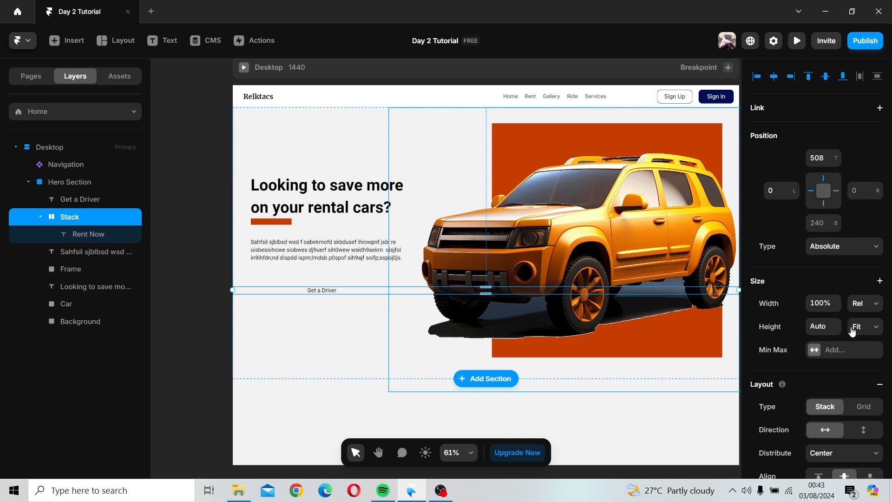
pyautogui.click(867, 303)
pyautogui.click(862, 316)
pyautogui.scroll(-2, 641, 297)
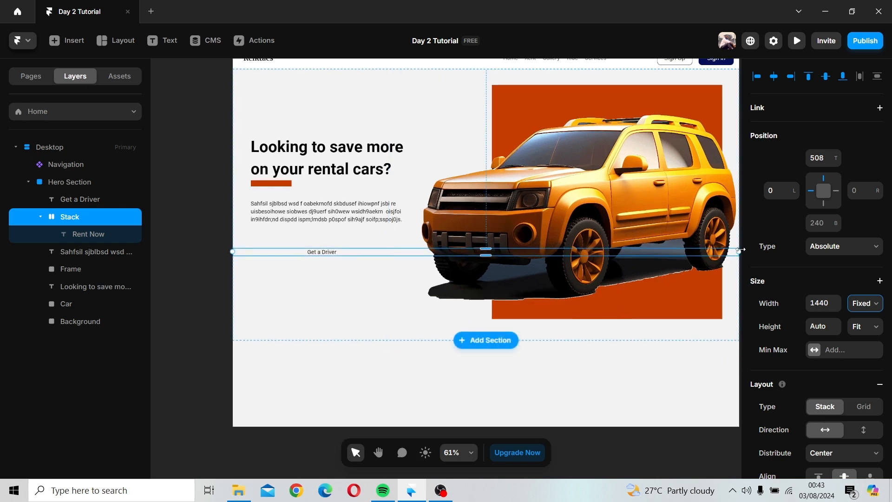
# Step: Narrow the stack to about 138 px wide around the Rent Now text
pyautogui.moveTo(742, 251); pyautogui.dragTo(383, 248)
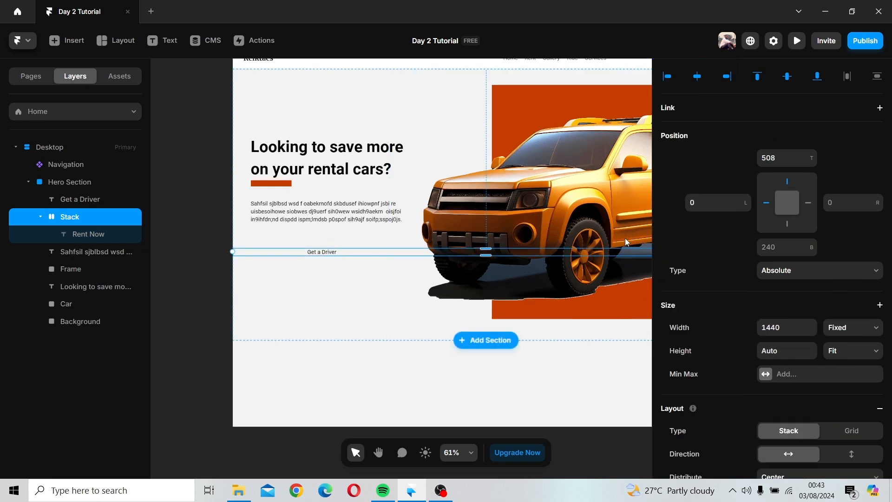
pyautogui.moveTo(653, 221); pyautogui.dragTo(866, 242)
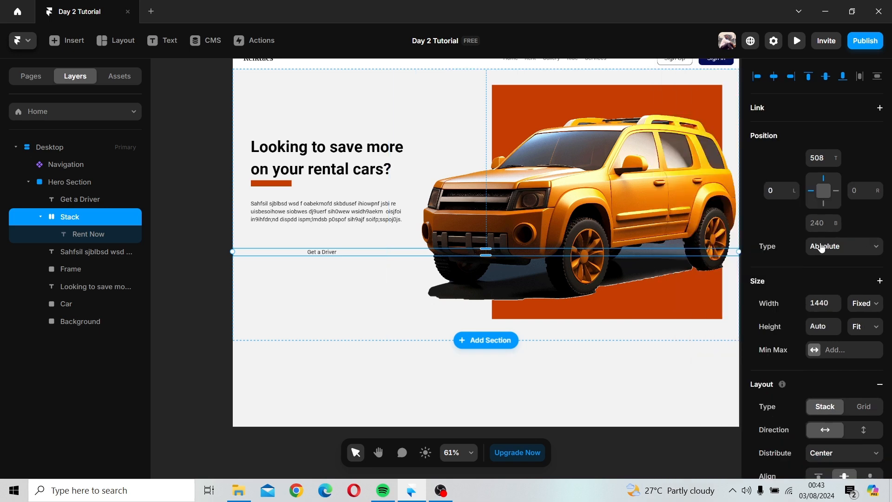
pyautogui.hscroll(3, 699, 282)
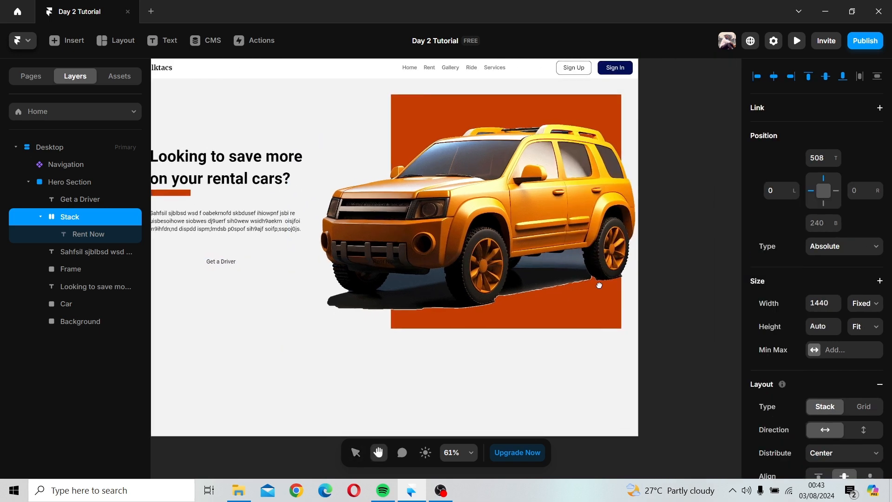
pyautogui.moveTo(638, 262); pyautogui.dragTo(214, 285)
pyautogui.moveTo(224, 289); pyautogui.dragTo(393, 291)
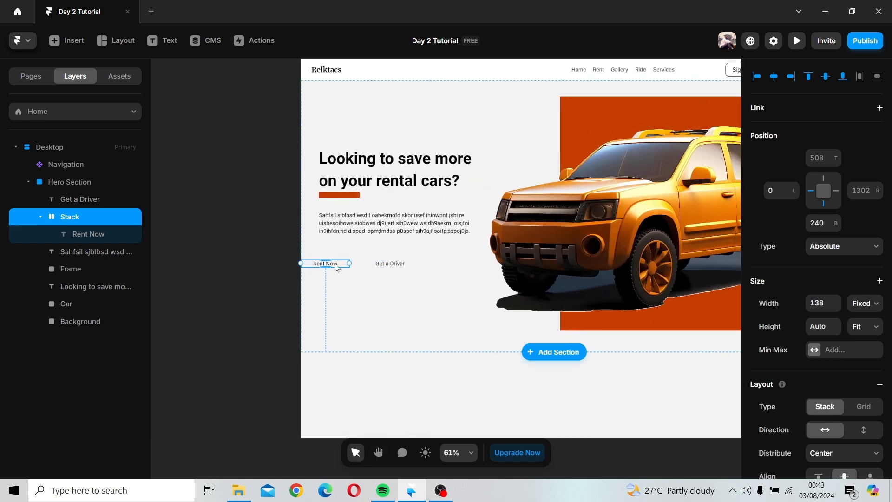
# Step: Rename the stack layer to Rent Now
pyautogui.click(351, 266)
pyautogui.moveTo(352, 266); pyautogui.dragTo(354, 266)
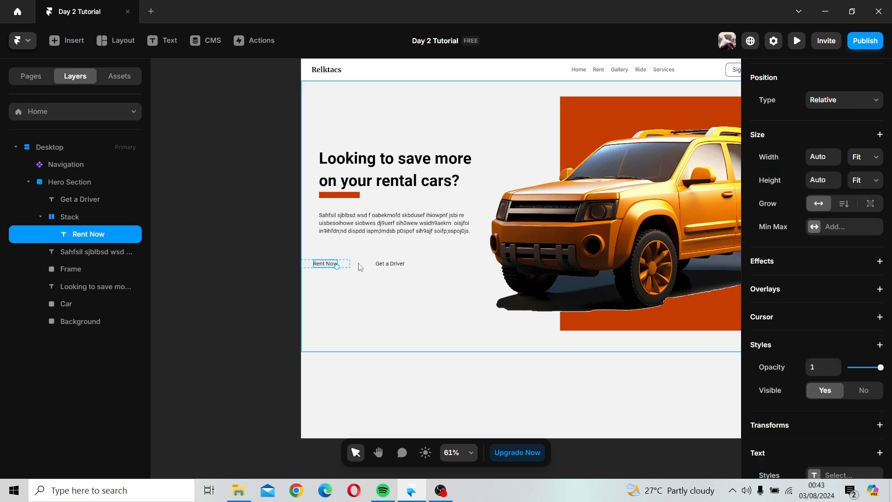
pyautogui.click(341, 271)
pyautogui.click(341, 270)
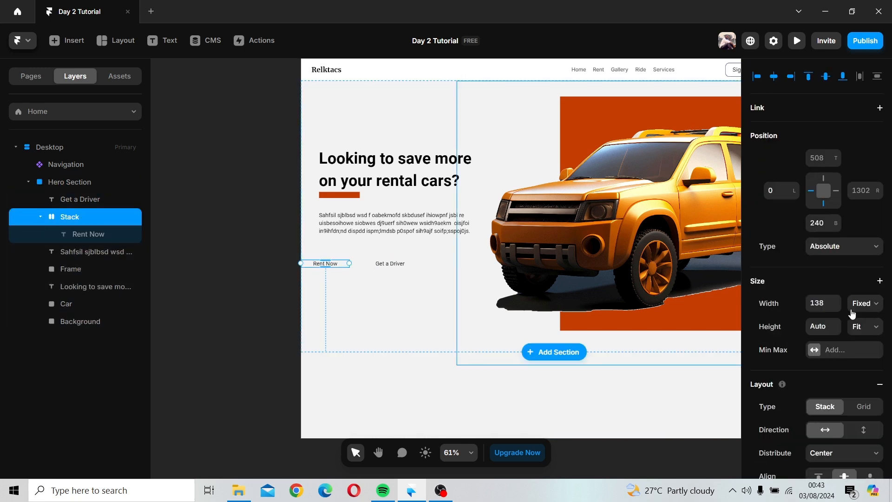
pyautogui.doubleClick(78, 215)
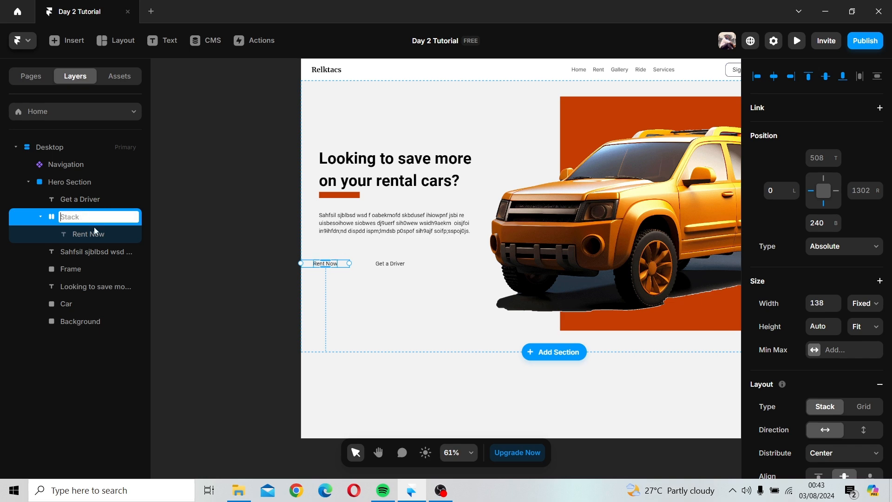
pyautogui.press('Escape')
pyautogui.click(101, 239)
pyautogui.doubleClick(88, 216)
pyautogui.write('Rent Now')
pyautogui.press('Return')
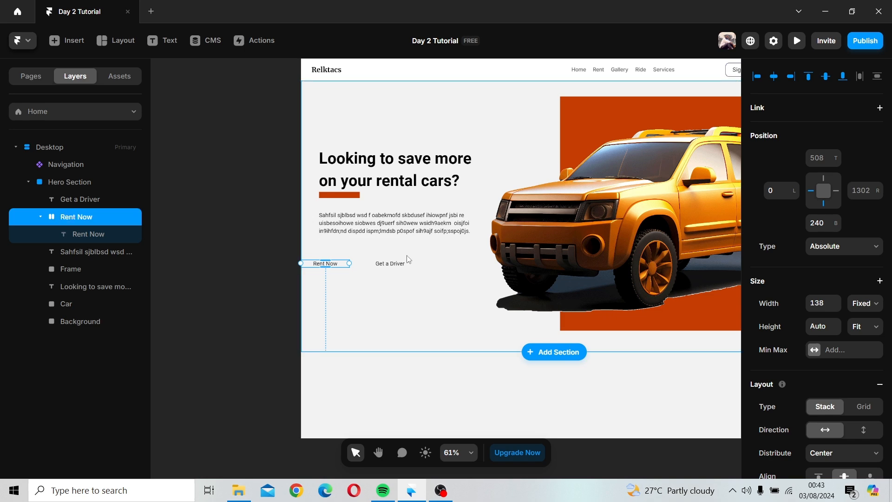
# Step: Move the Rent Now stack slightly right and fill it with the Button color style
pyautogui.moveTo(342, 267); pyautogui.dragTo(361, 268)
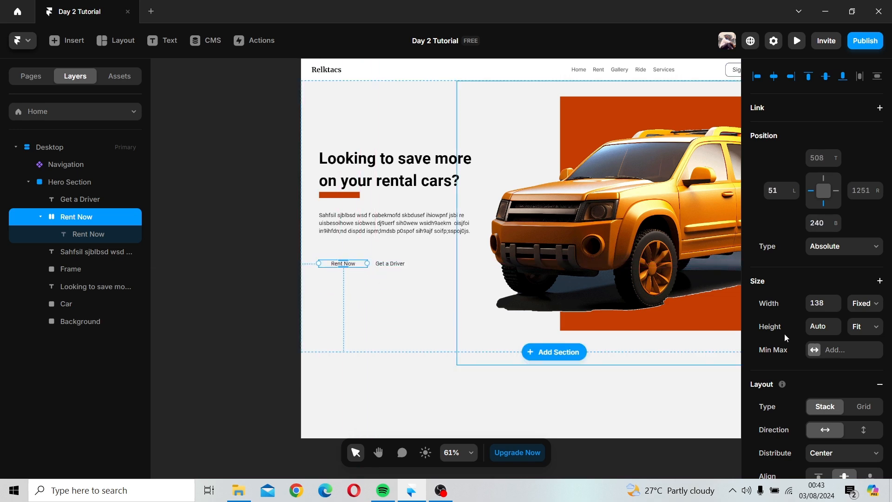
pyautogui.scroll(-5, 785, 333)
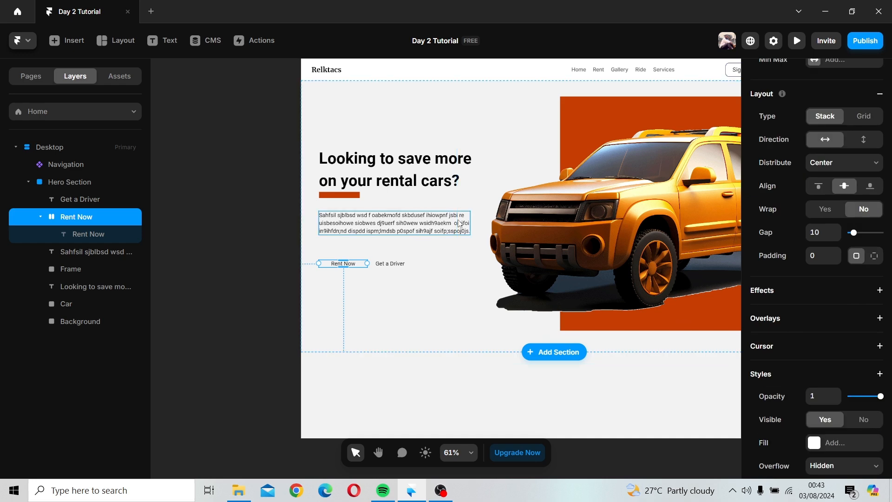
pyautogui.scroll(-5, 829, 271)
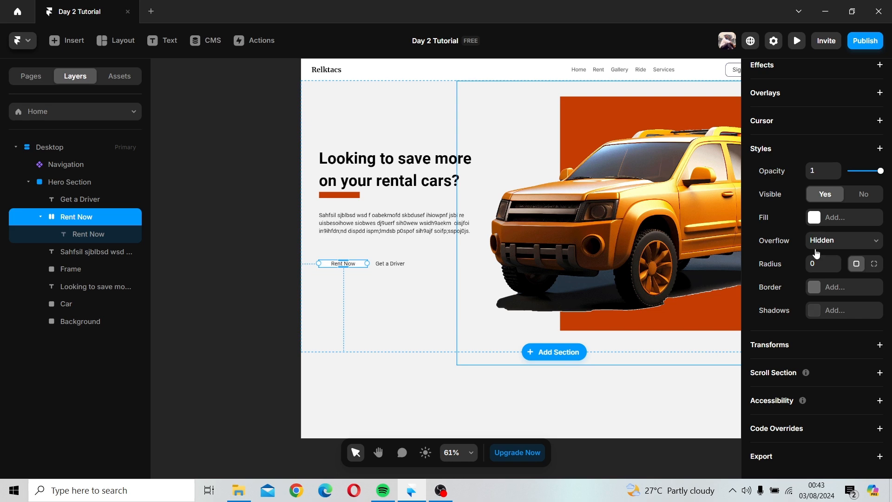
pyautogui.click(825, 218)
pyautogui.click(619, 417)
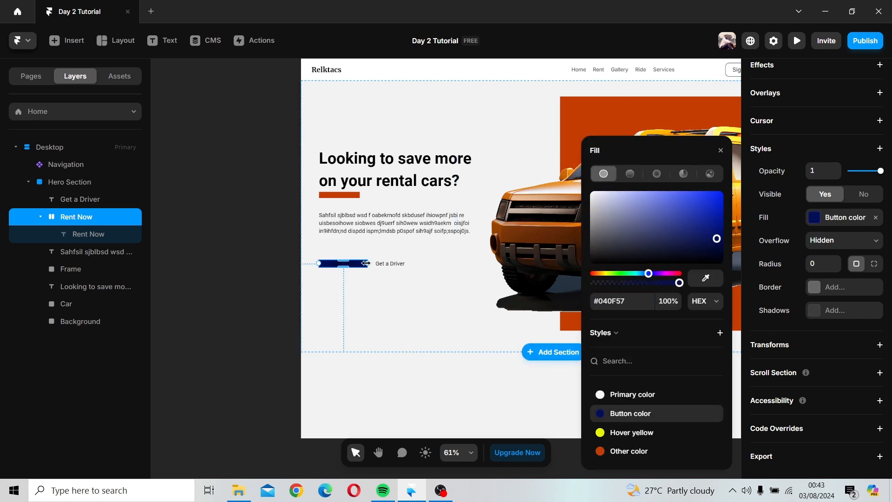
# Step: Set the Rent Now text's color to the Primary color style
pyautogui.click(340, 261)
pyautogui.click(354, 264)
pyautogui.doubleClick(355, 268)
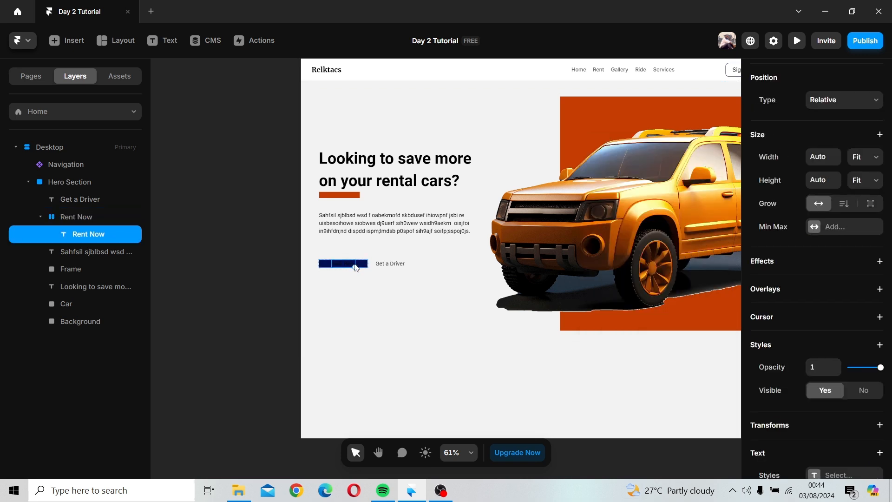
pyautogui.scroll(-5, 827, 336)
pyautogui.click(821, 279)
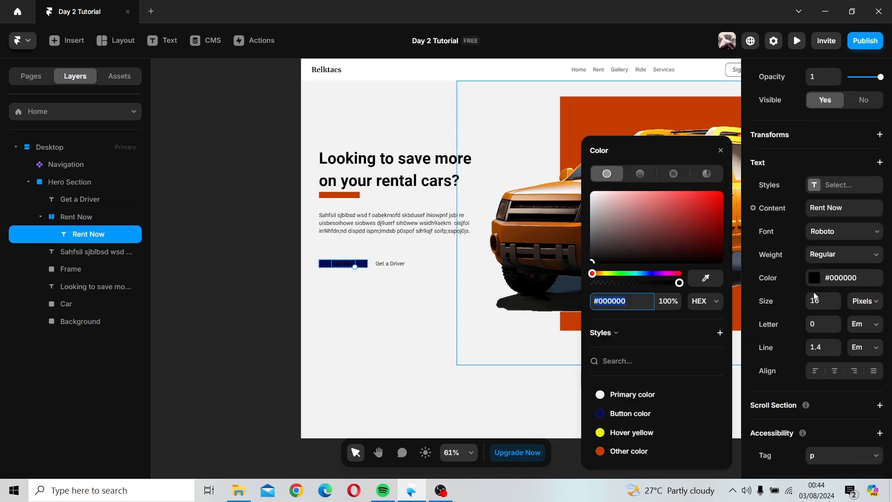
pyautogui.click(625, 394)
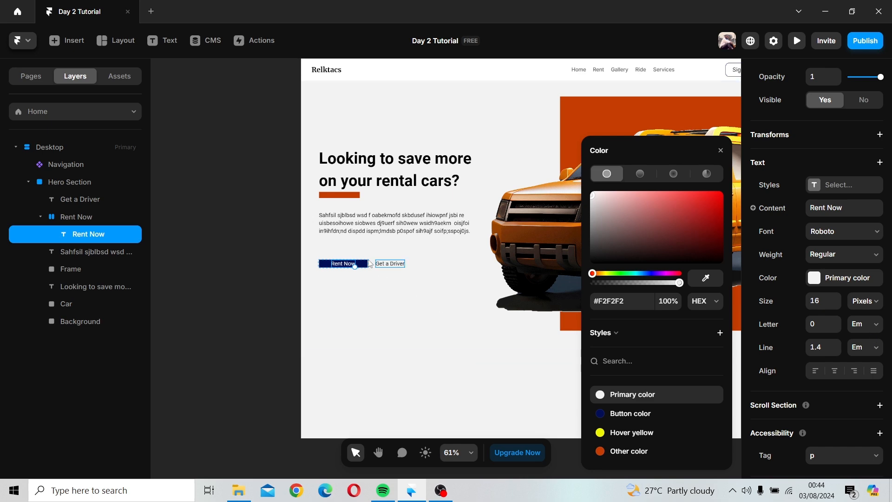
# Step: Give the Rent Now stack a padding of 10
pyautogui.click(77, 217)
pyautogui.scroll(-5, 876, 358)
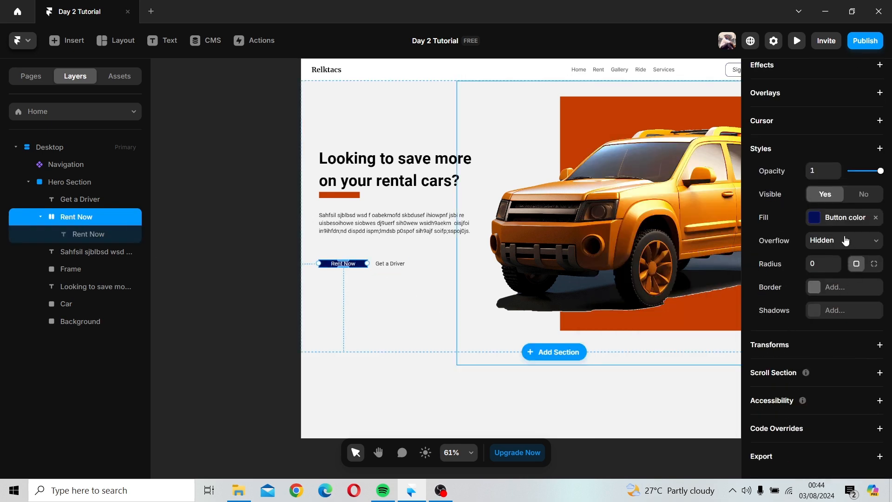
pyautogui.scroll(5, 836, 251)
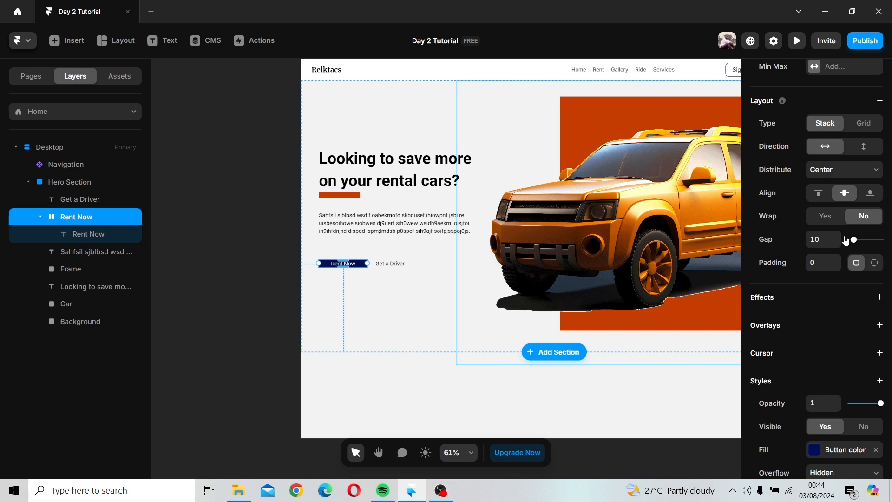
pyautogui.click(831, 262)
pyautogui.press('Return')
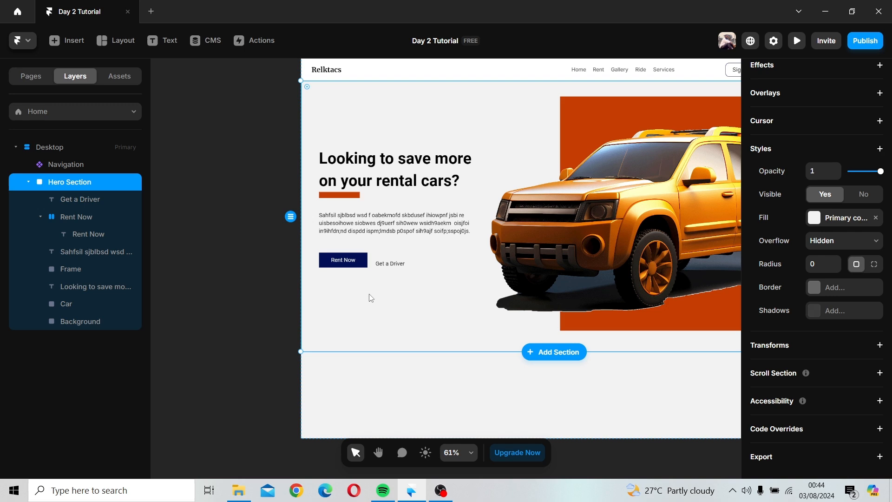
pyautogui.click(360, 266)
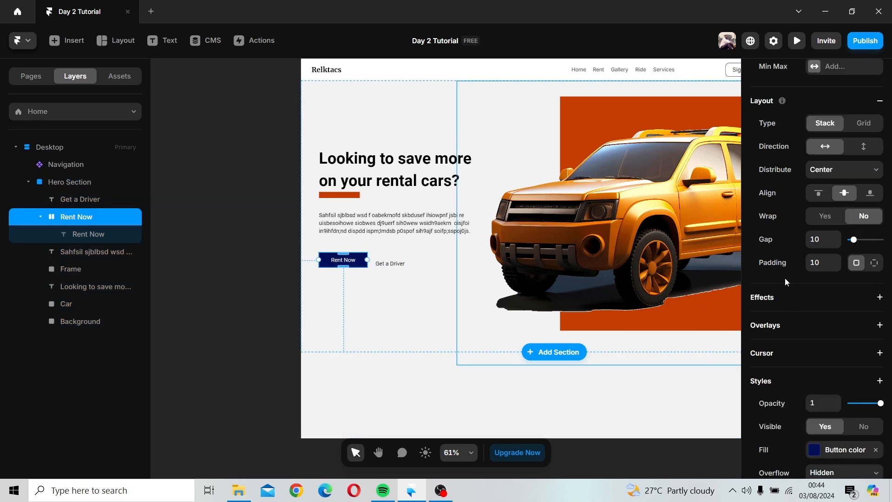
pyautogui.scroll(-3, 790, 274)
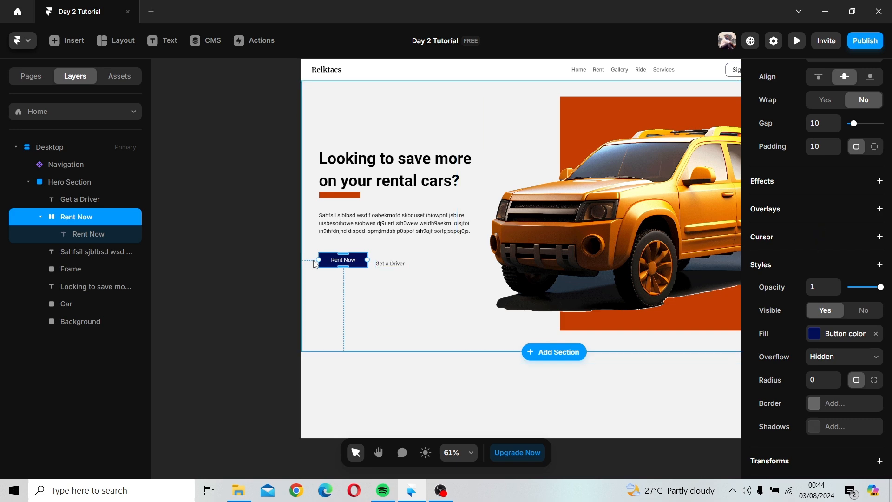
# Step: Set the Rent Now text's size to 20 pixels
pyautogui.click(354, 263)
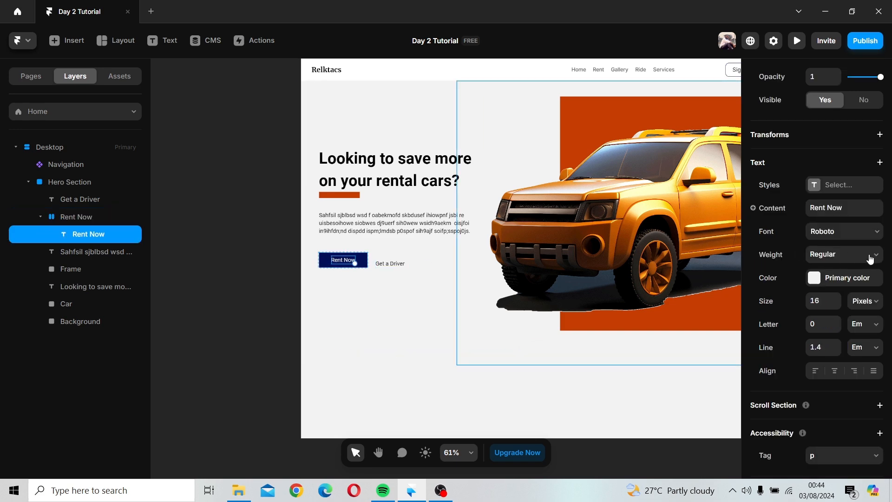
pyautogui.click(837, 299)
pyautogui.click(837, 299)
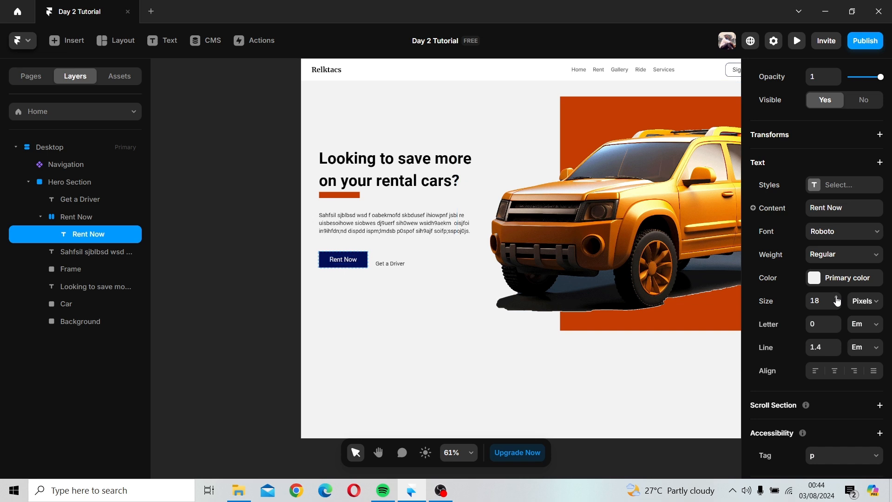
pyautogui.click(837, 300)
pyautogui.click(837, 300)
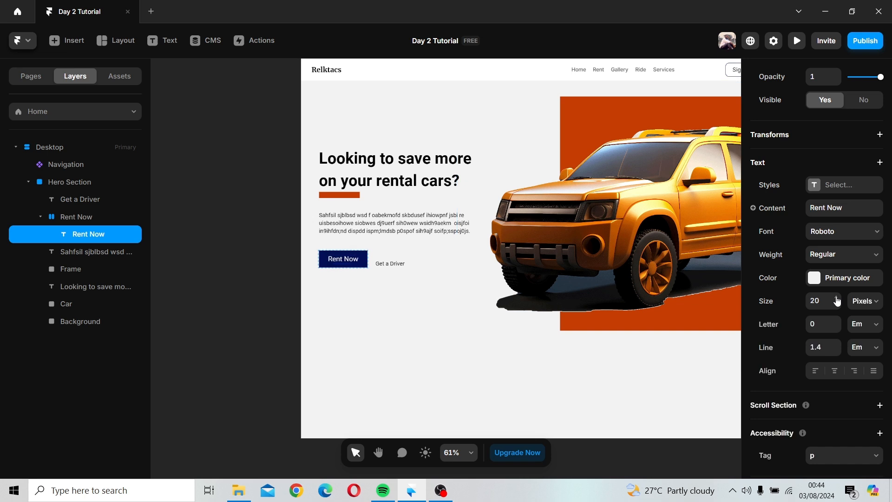
# Step: Round the Rent Now stack's corners with a radius of 10
pyautogui.click(360, 291)
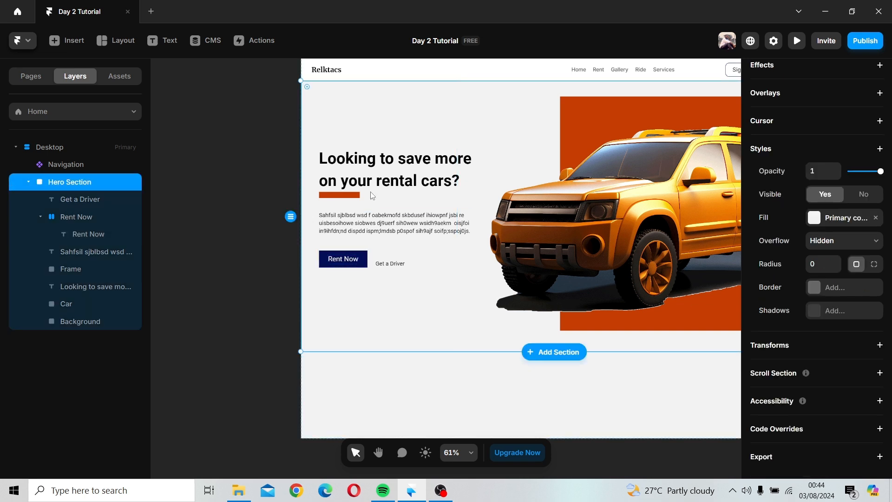
pyautogui.click(377, 168)
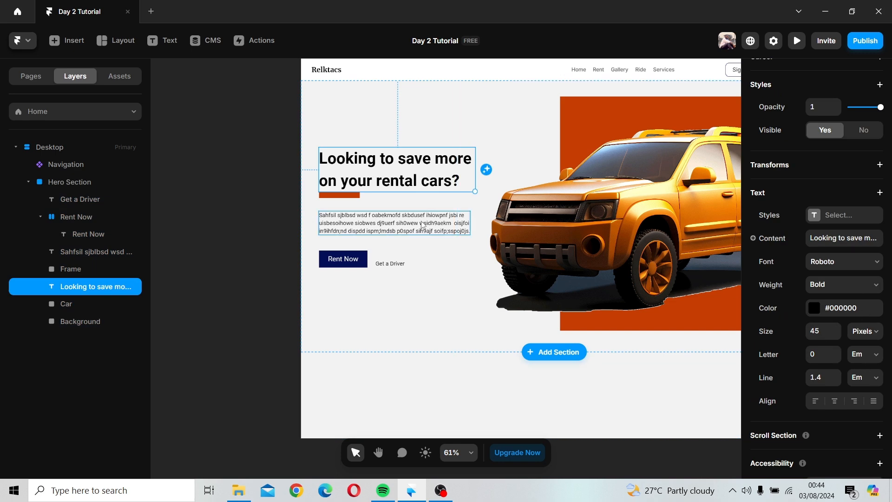
pyautogui.click(357, 261)
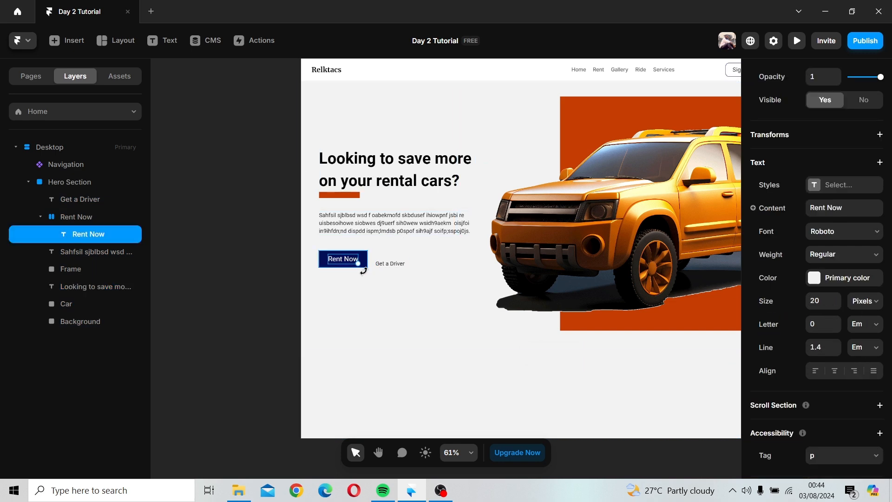
pyautogui.click(362, 264)
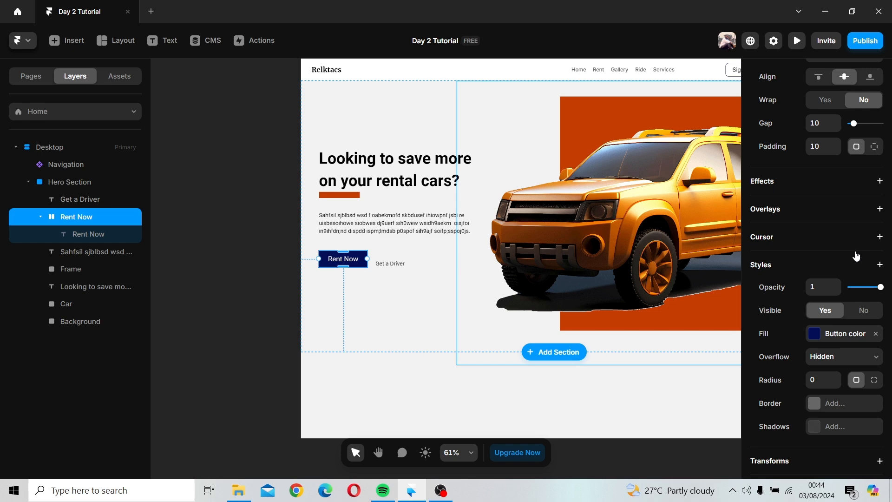
pyautogui.scroll(7, 857, 256)
pyautogui.scroll(-5, 858, 249)
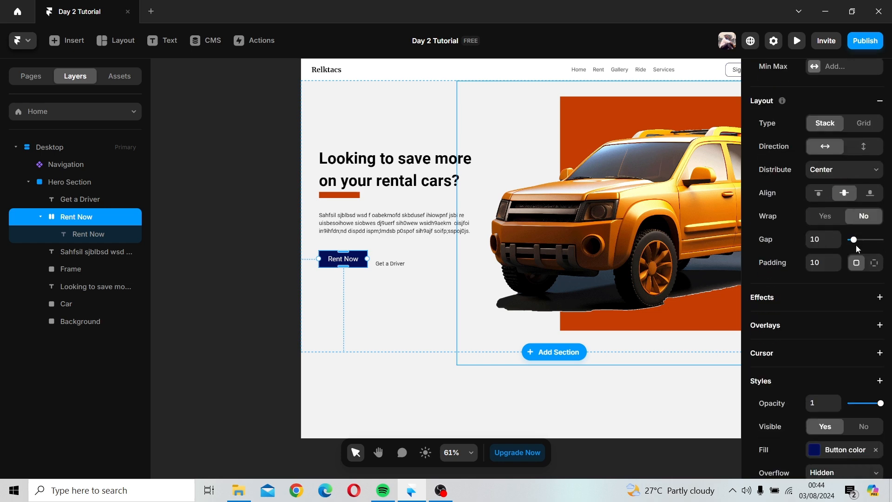
pyautogui.scroll(-5, 830, 295)
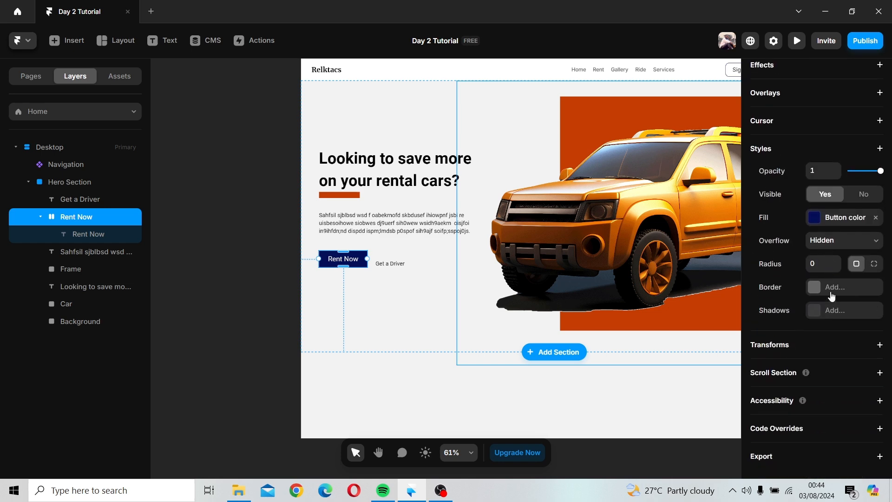
pyautogui.scroll(6, 832, 296)
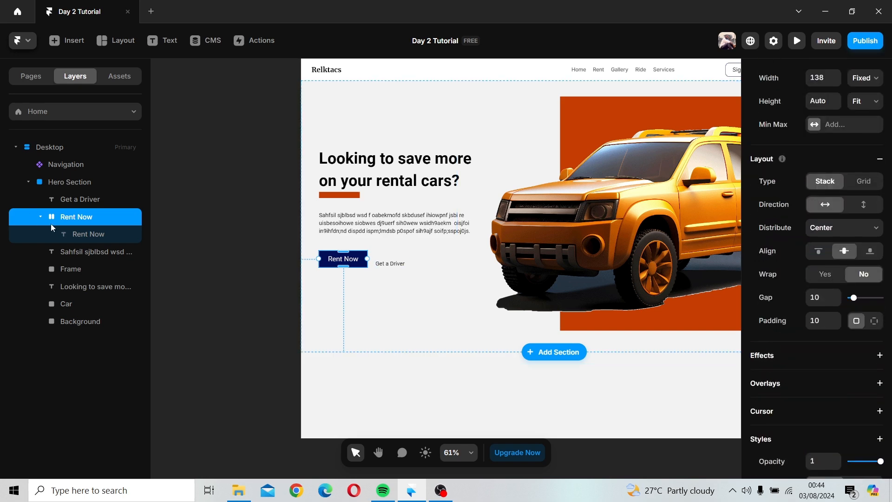
pyautogui.scroll(3, 834, 330)
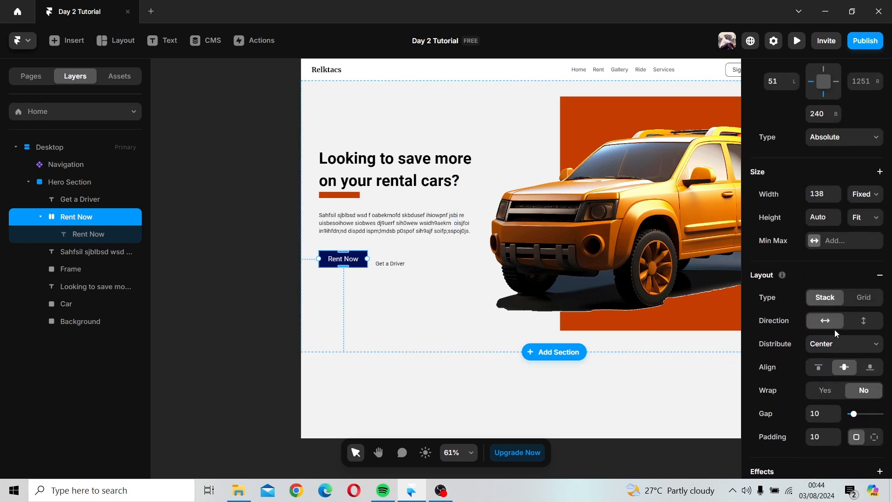
pyautogui.scroll(-7, 834, 330)
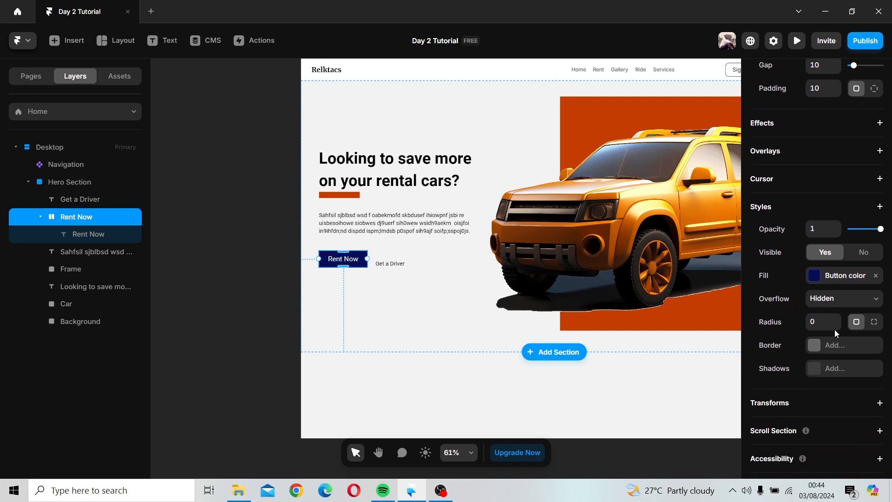
pyautogui.scroll(-1, 835, 330)
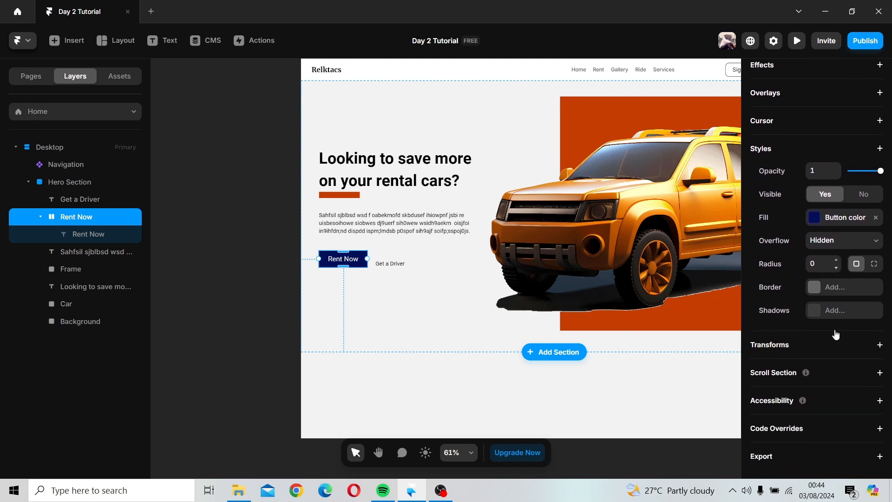
pyautogui.click(836, 261)
pyautogui.click(837, 261)
pyautogui.click(836, 260)
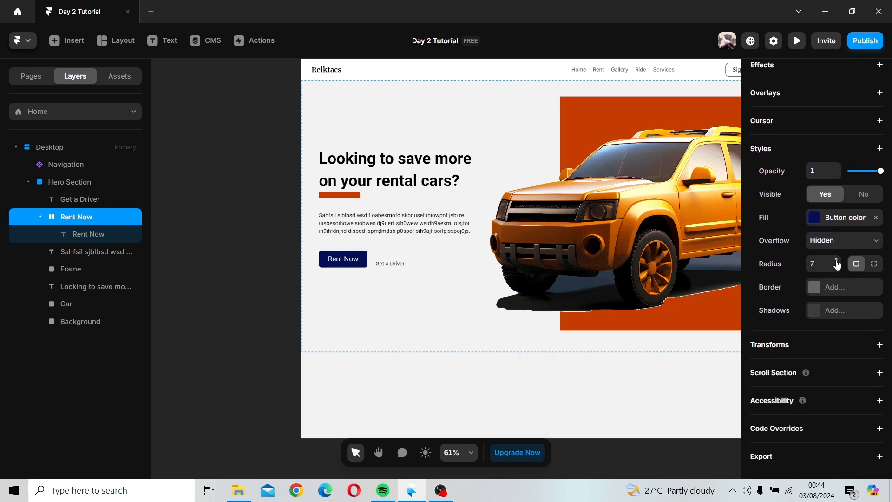
pyautogui.click(836, 261)
pyautogui.click(836, 260)
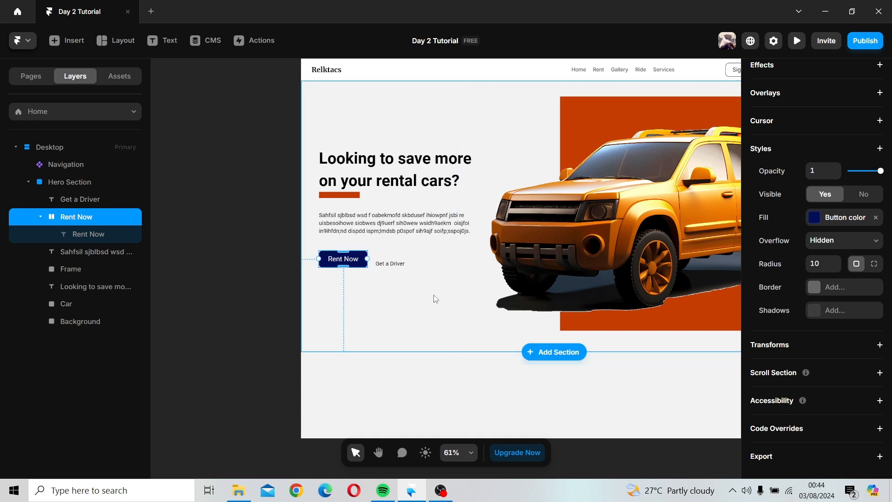
# Step: Nudge the Get a Driver text slightly right
pyautogui.click(387, 269)
pyautogui.moveTo(391, 264); pyautogui.dragTo(397, 261)
# Step: Add a box shadow to the Rent Now stack
pyautogui.click(339, 266)
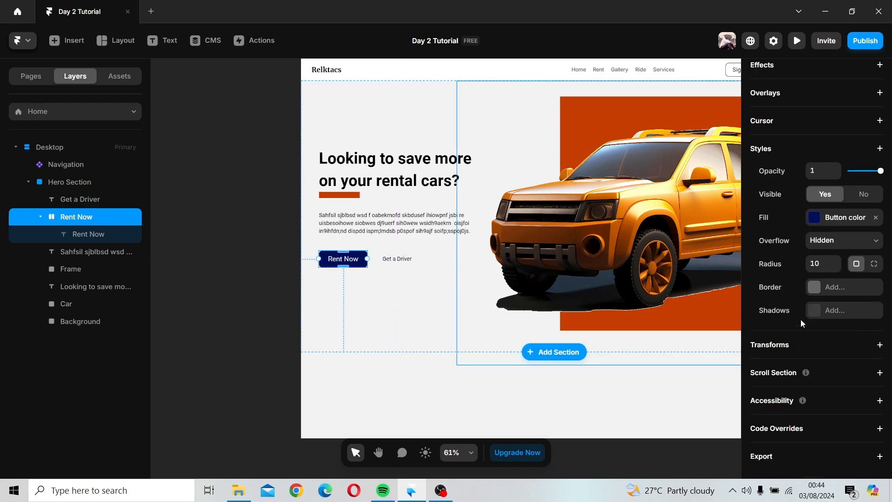
pyautogui.click(811, 312)
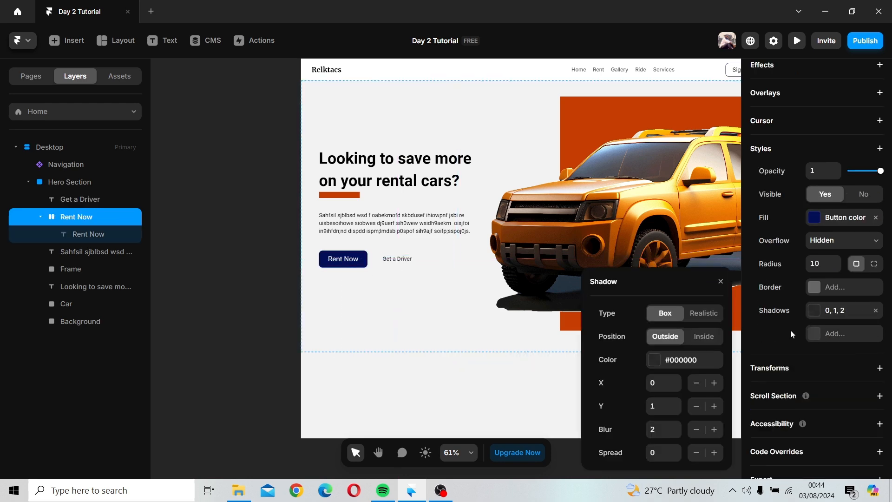
pyautogui.click(654, 360)
pyautogui.click(556, 358)
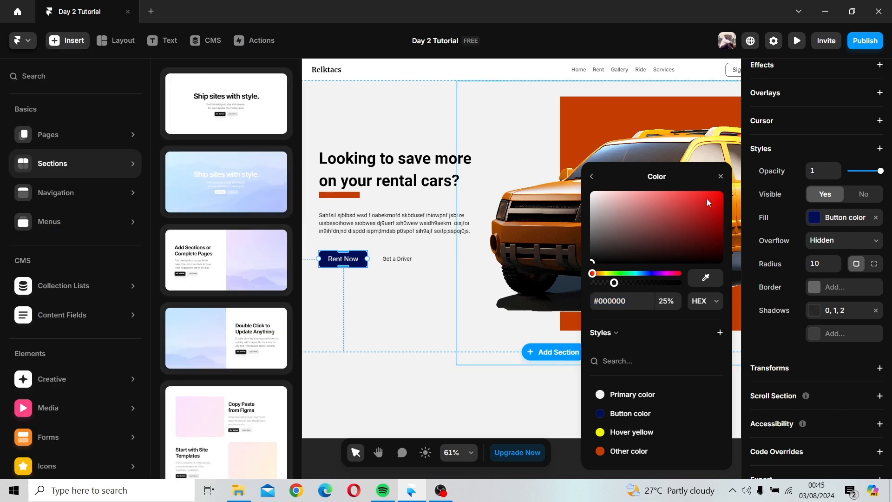
pyautogui.click(720, 176)
pyautogui.click(380, 330)
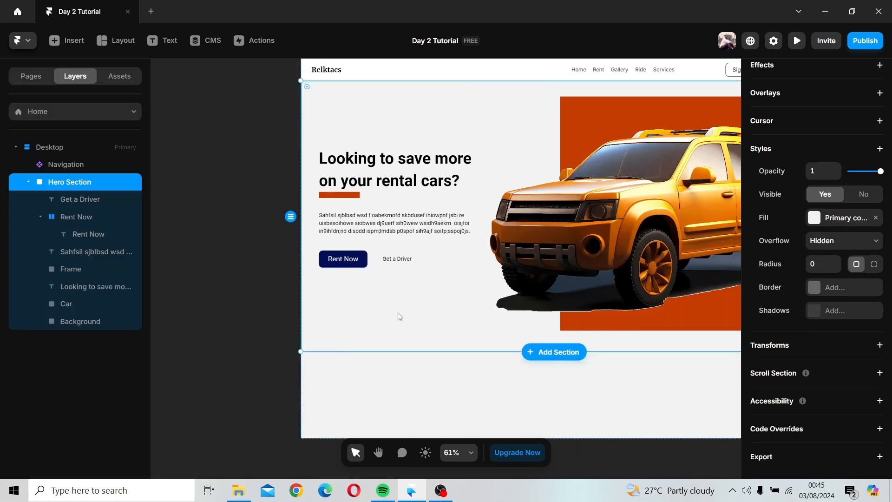
# Step: Set the Rent Now shadow's Y offset to 6 and its blur to 6
pyautogui.click(361, 258)
pyautogui.scroll(-1, 870, 363)
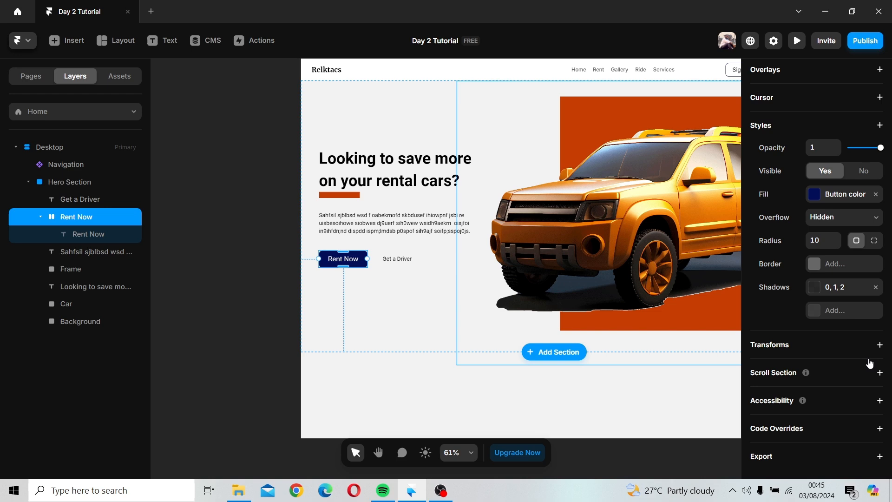
pyautogui.click(814, 291)
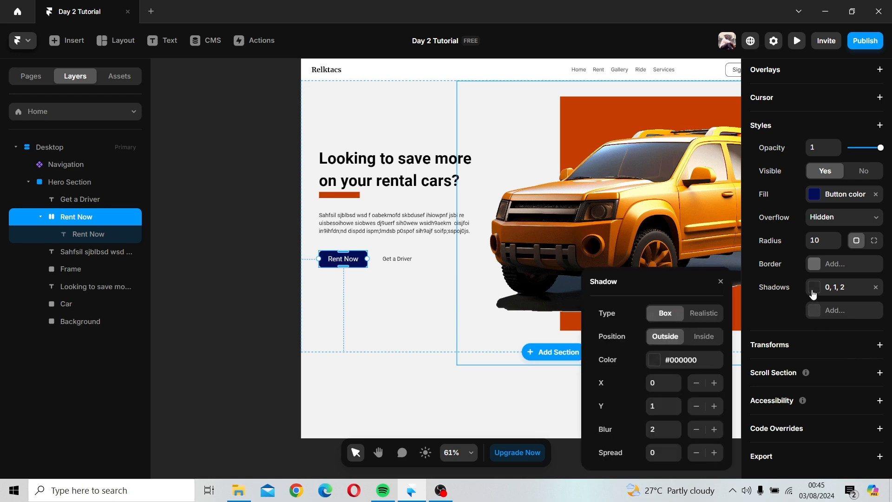
pyautogui.click(677, 402)
pyautogui.click(678, 403)
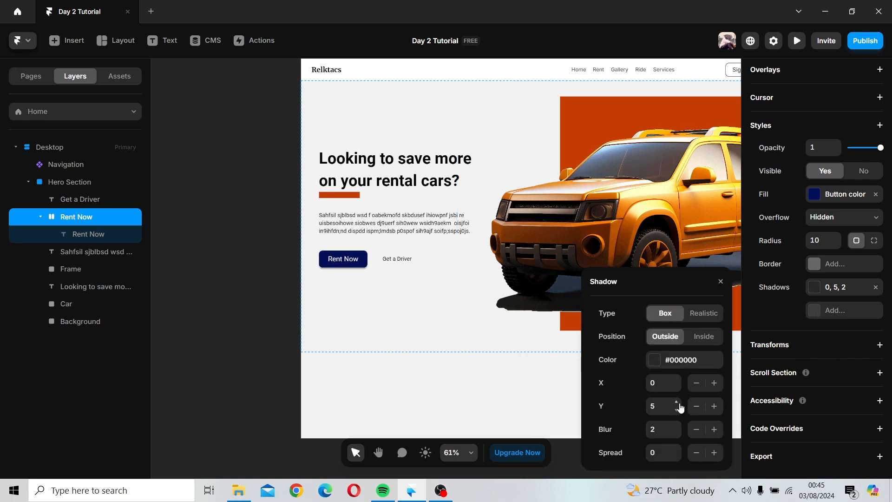
pyautogui.click(678, 403)
pyautogui.click(678, 403)
pyautogui.click(678, 402)
pyautogui.click(676, 410)
pyautogui.click(677, 410)
pyautogui.click(677, 425)
pyautogui.click(492, 400)
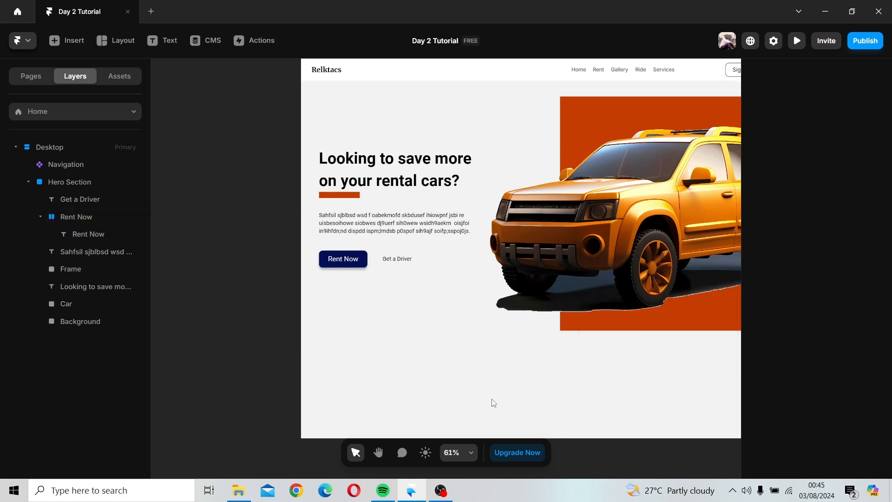
# Step: Wrap the Get a Driver text in a new stack
pyautogui.click(327, 261)
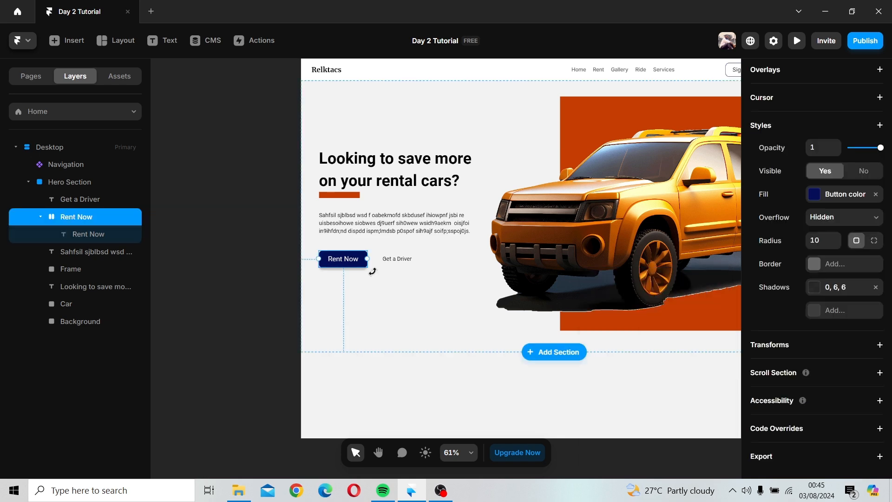
pyautogui.click(392, 259)
pyautogui.rightClick(392, 259)
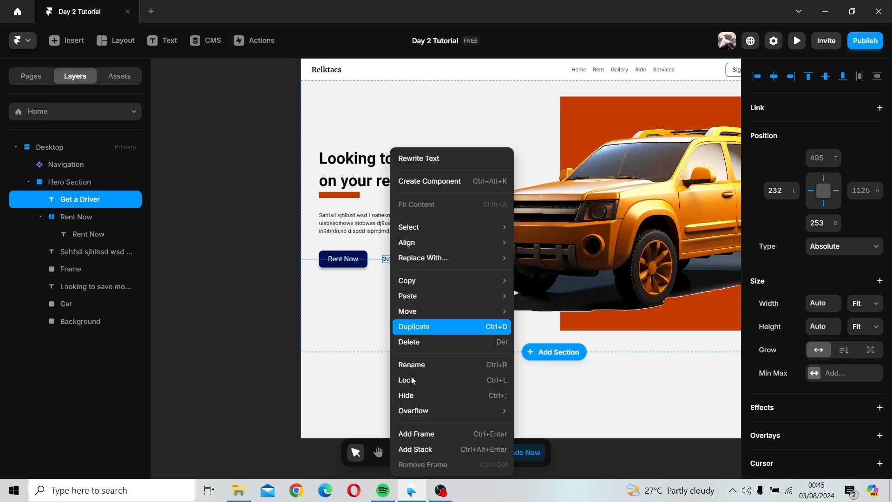
pyautogui.click(434, 448)
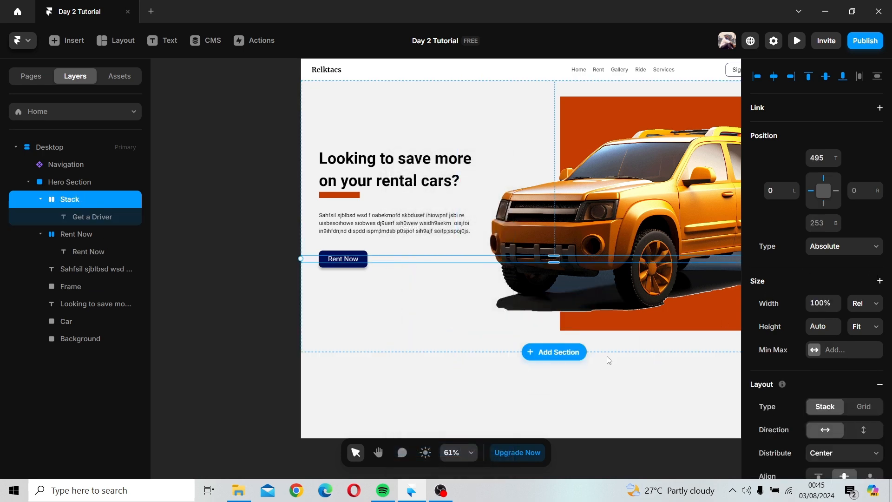
# Step: Narrow the Get a Driver stack by resizing its edge toward the Rent Now button
pyautogui.scroll(-2, 575, 357)
pyautogui.hscroll(3, 558, 353)
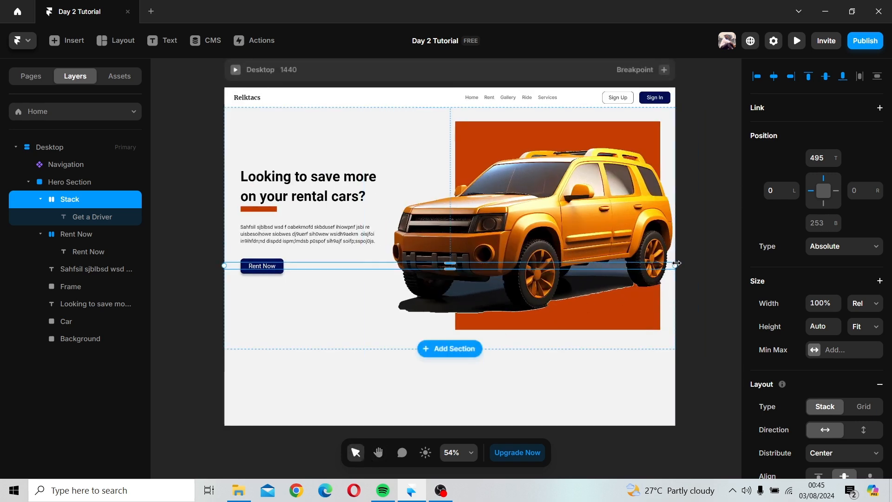
pyautogui.moveTo(677, 264); pyautogui.dragTo(350, 272)
# Step: Check the Rent Now stack's size settings
pyautogui.doubleClick(275, 265)
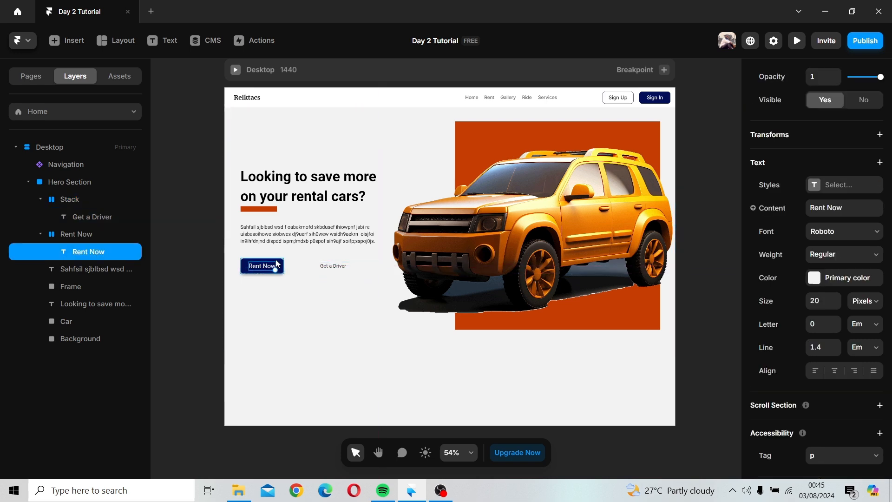
pyautogui.click(276, 265)
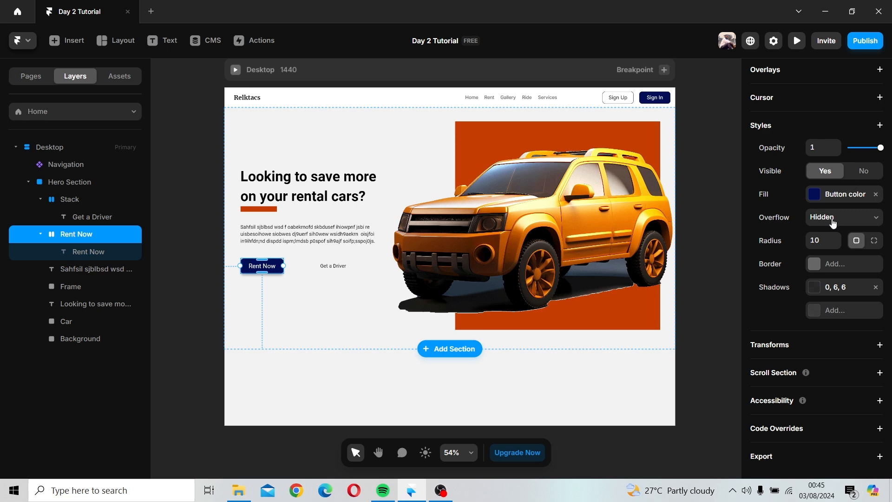
pyautogui.scroll(10, 834, 223)
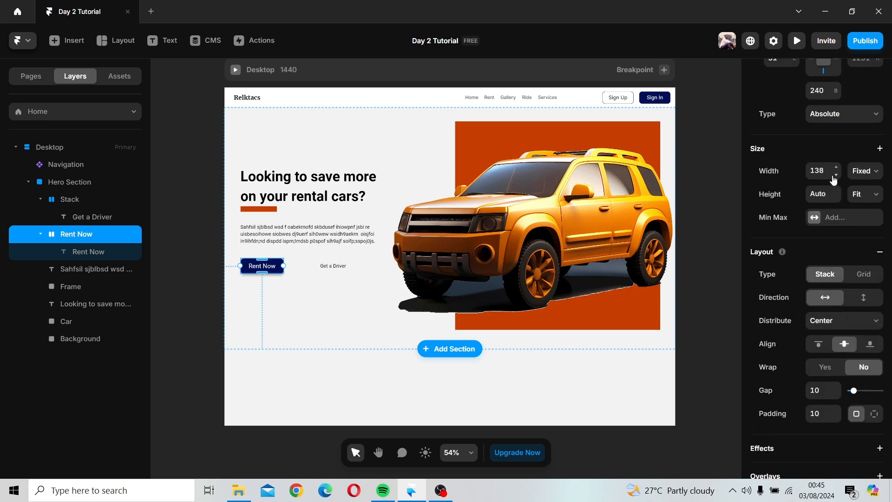
# Step: Set the Get a Driver stack's width to a fixed 138
pyautogui.click(316, 269)
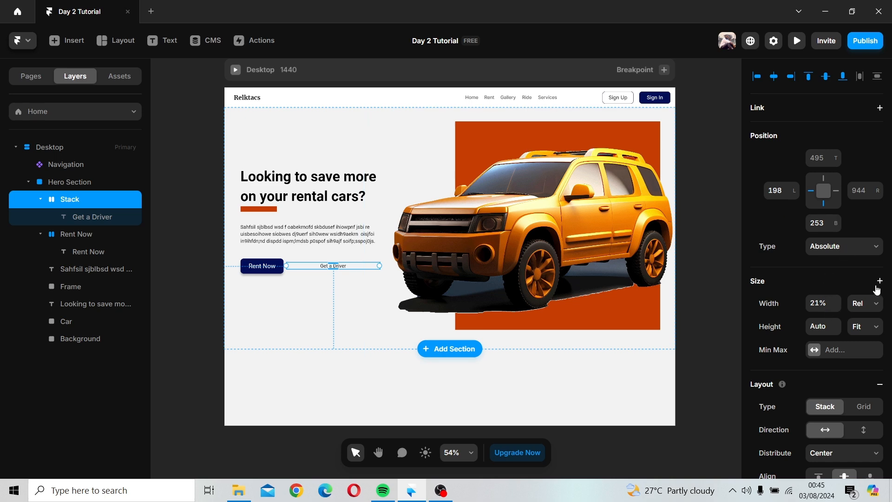
pyautogui.click(865, 303)
pyautogui.click(860, 313)
pyautogui.click(822, 303)
pyautogui.write('138')
pyautogui.press('Return')
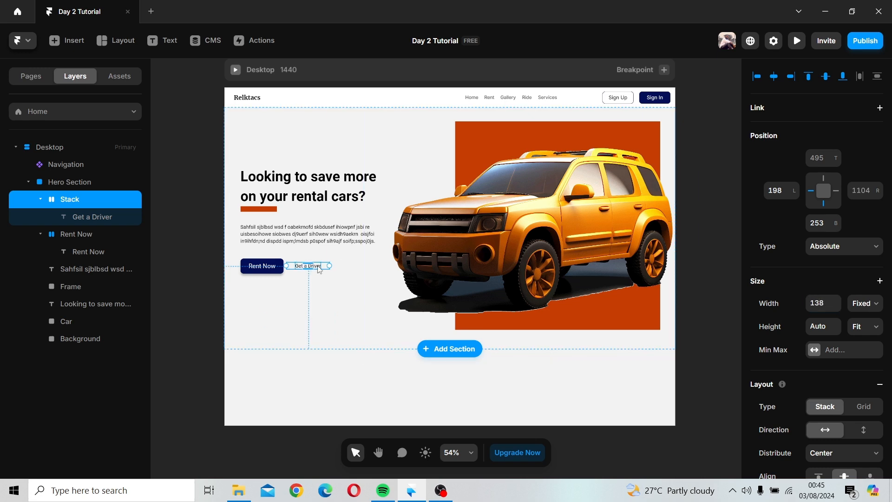
# Step: Rename the Get a Driver stack layer to GaD
pyautogui.rightClick(319, 268)
pyautogui.click(66, 198)
pyautogui.doubleClick(69, 199)
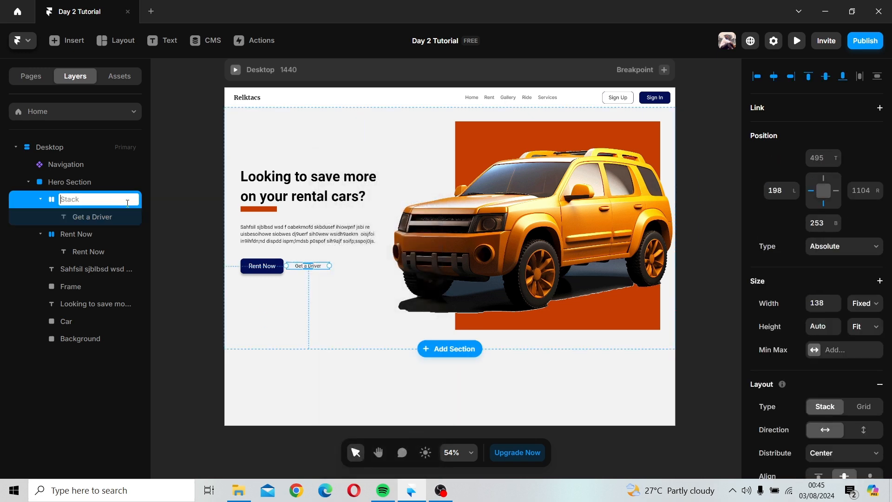
pyautogui.write('GaD')
pyautogui.press('Return')
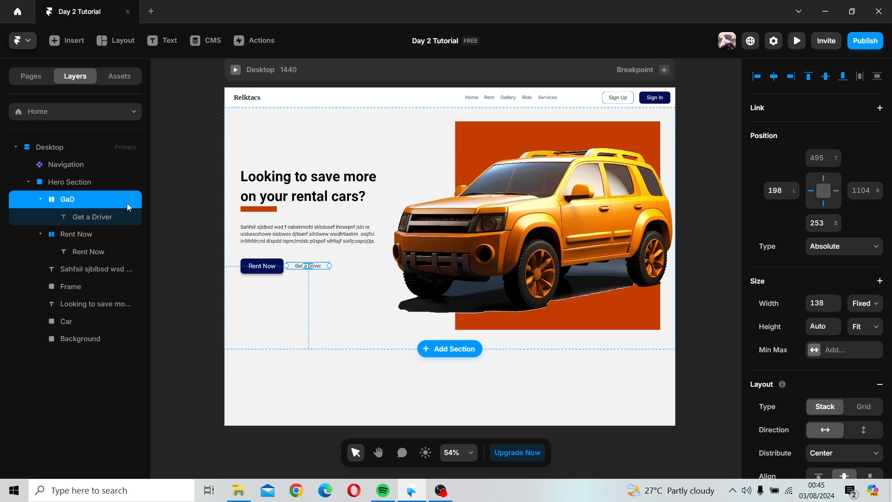
pyautogui.scroll(-6, 865, 328)
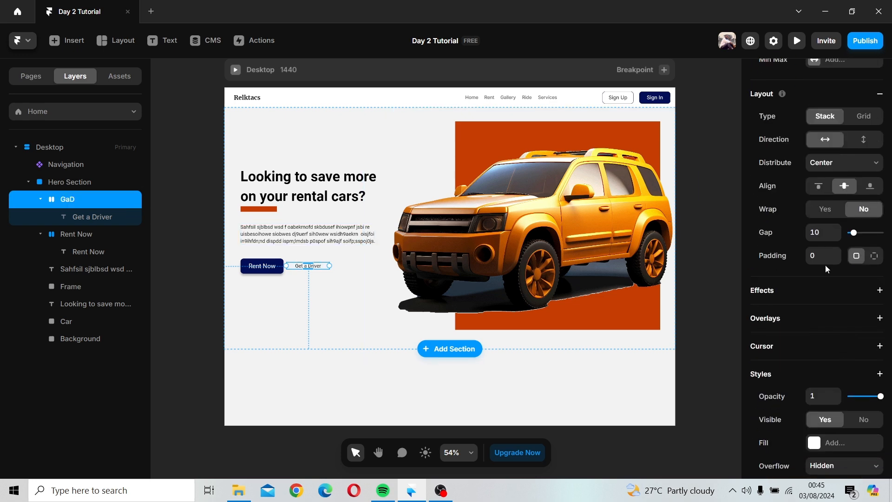
# Step: Set the GaD stack's padding to 10
pyautogui.click(831, 259)
pyautogui.press('Return')
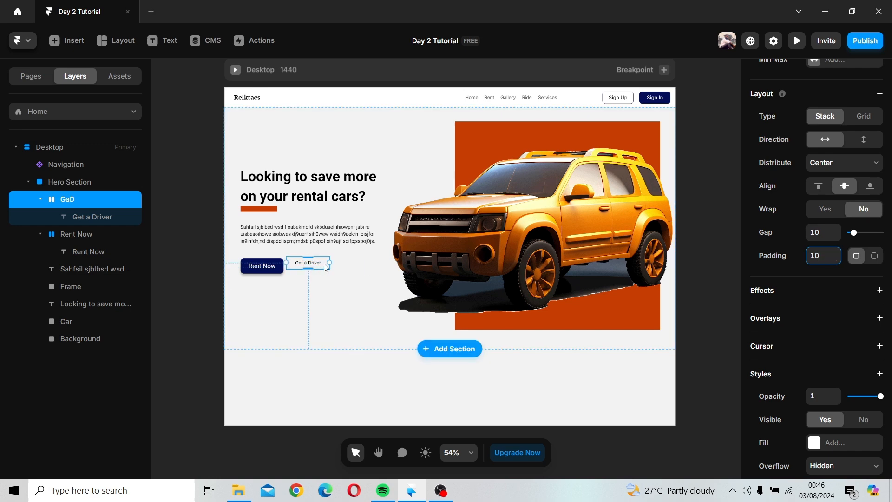
pyautogui.moveTo(322, 269); pyautogui.dragTo(324, 269)
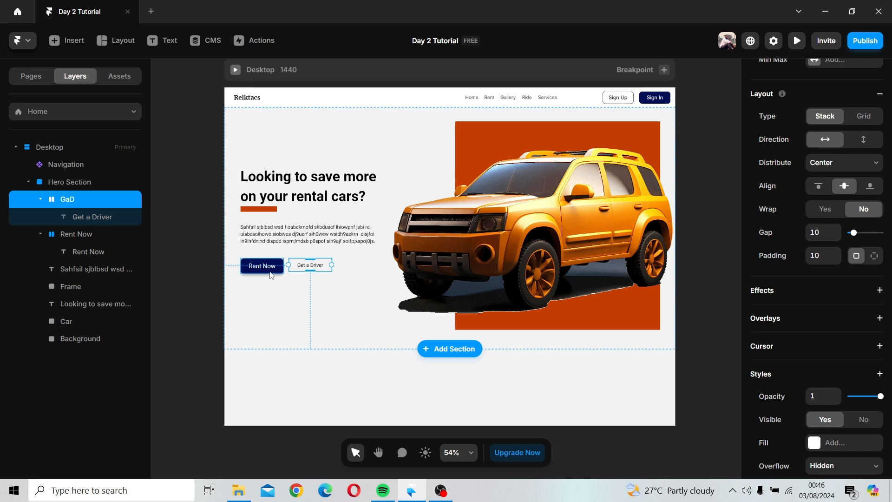
# Step: Add a solid border to the GaD stack and set its colour to the Button color style
pyautogui.click(270, 272)
pyautogui.click(305, 271)
pyautogui.scroll(-5, 854, 335)
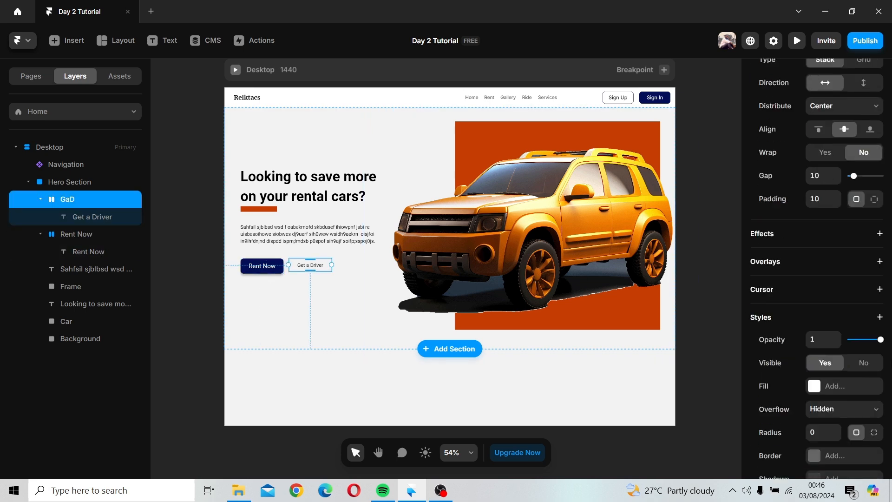
pyautogui.scroll(5, 823, 258)
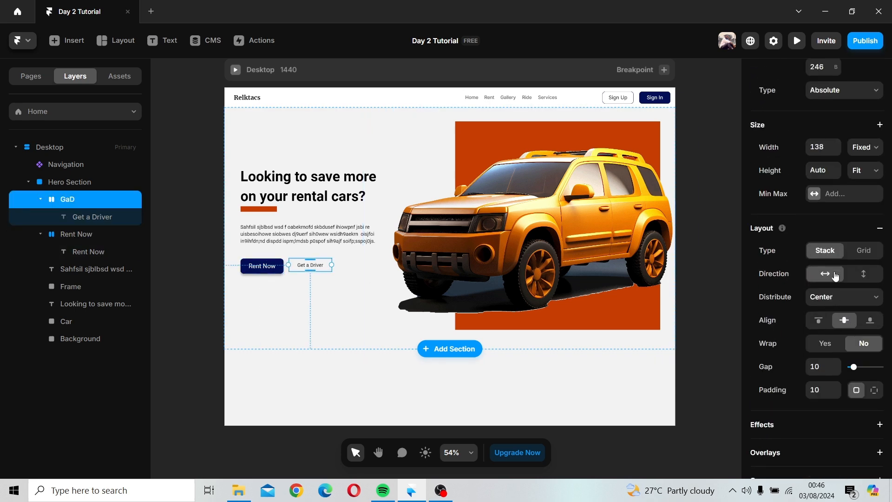
pyautogui.scroll(-5, 835, 276)
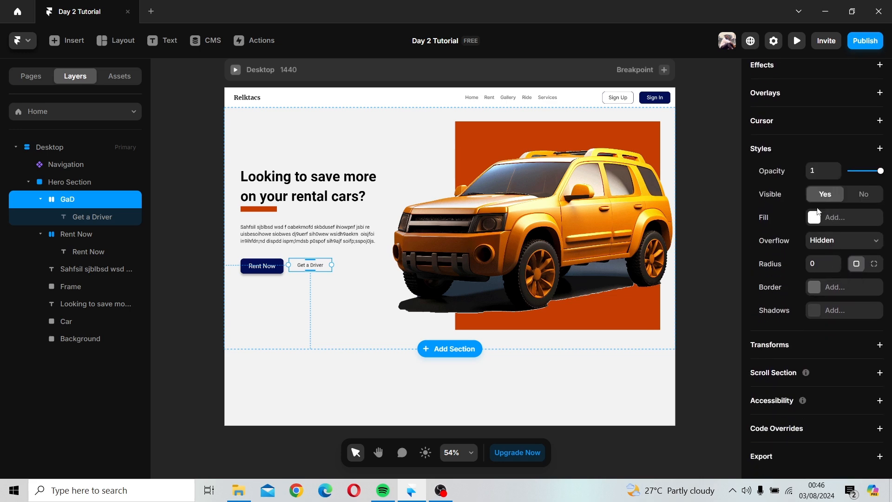
pyautogui.click(817, 288)
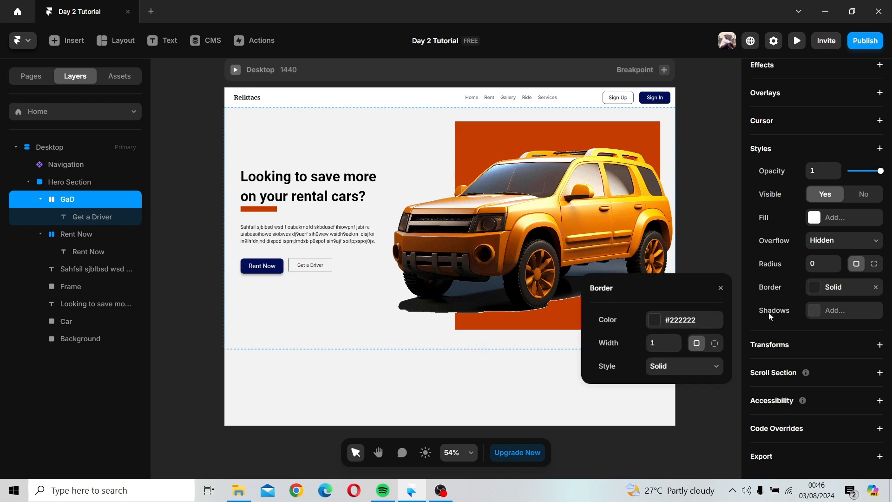
pyautogui.click(678, 340)
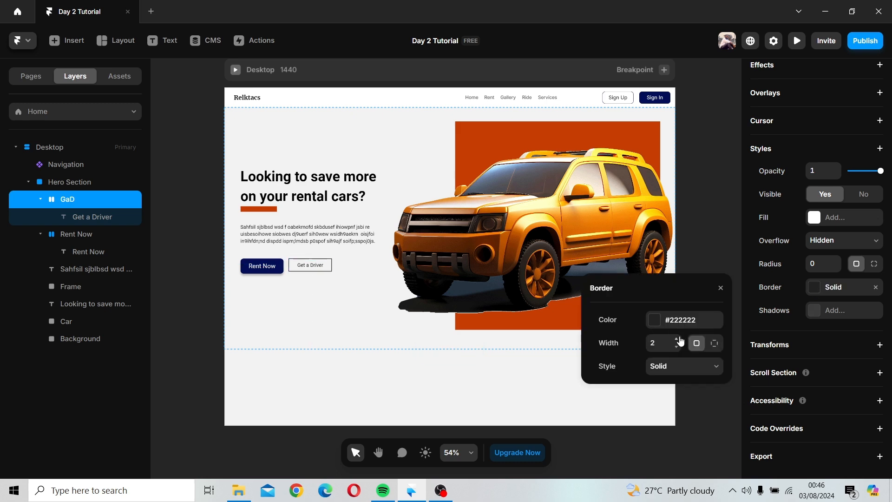
pyautogui.click(655, 323)
pyautogui.click(627, 413)
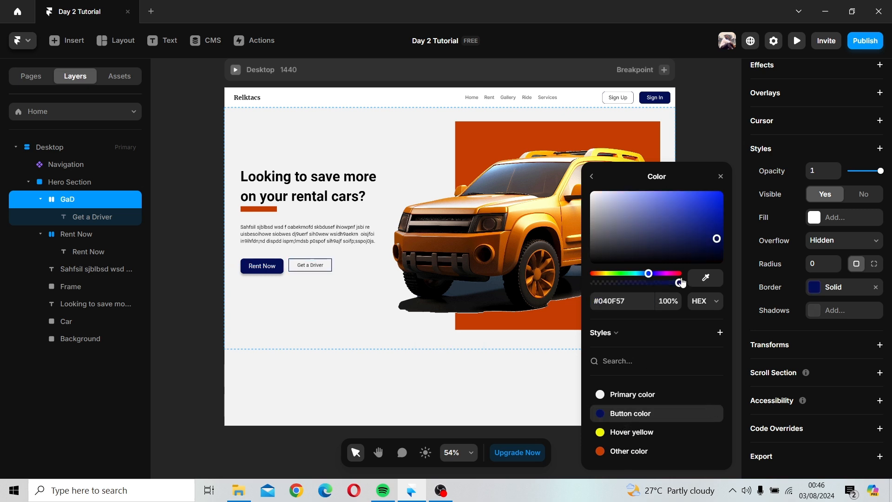
pyautogui.click(721, 176)
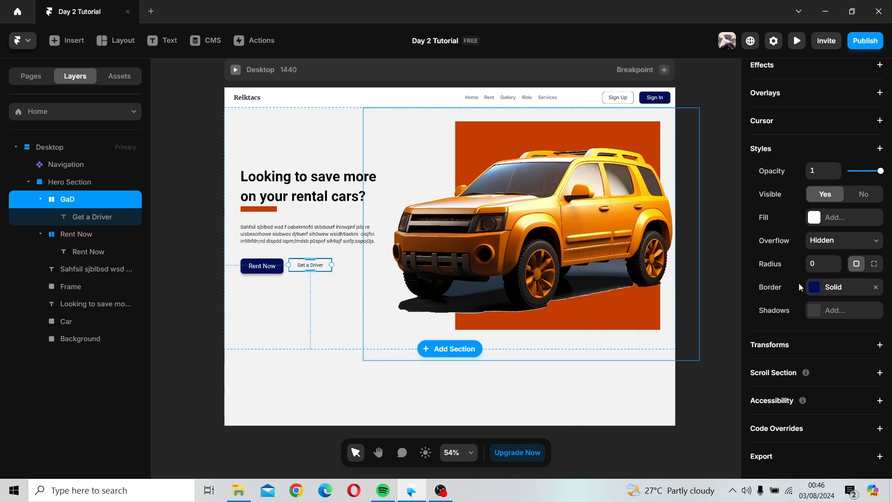
# Step: Set the GaD stack's corner radius to 10
pyautogui.click(827, 261)
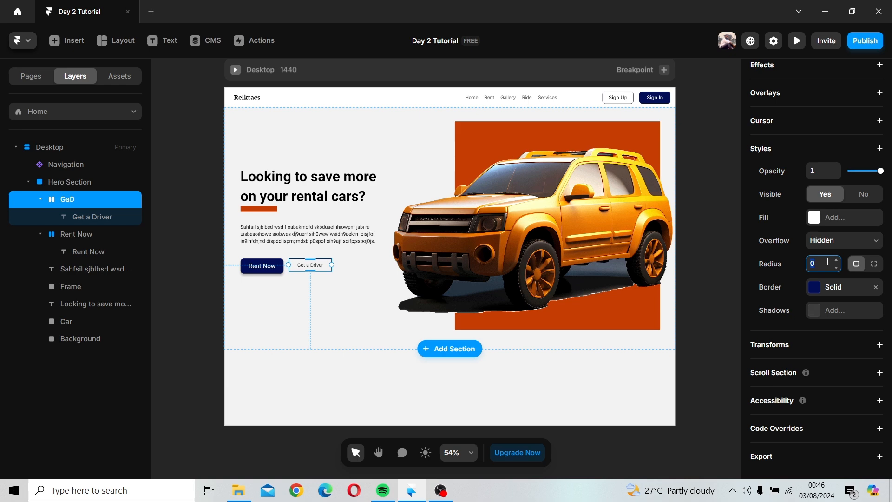
pyautogui.write('10')
pyautogui.click(303, 326)
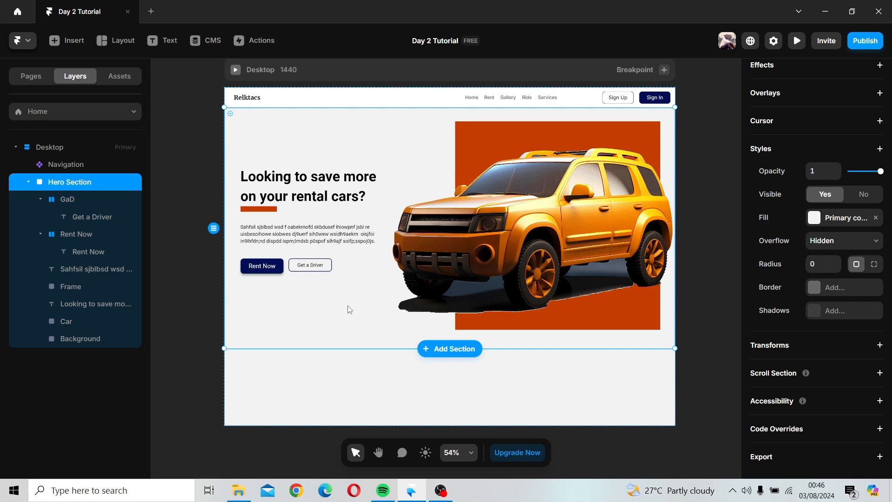
# Step: Add a box shadow to the GaD stack and increase its Y offset
pyautogui.click(318, 269)
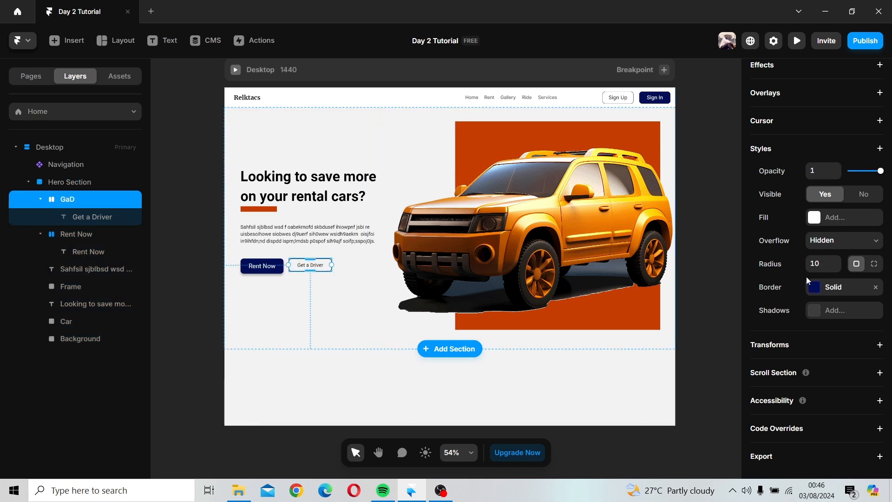
pyautogui.click(335, 290)
pyautogui.click(325, 266)
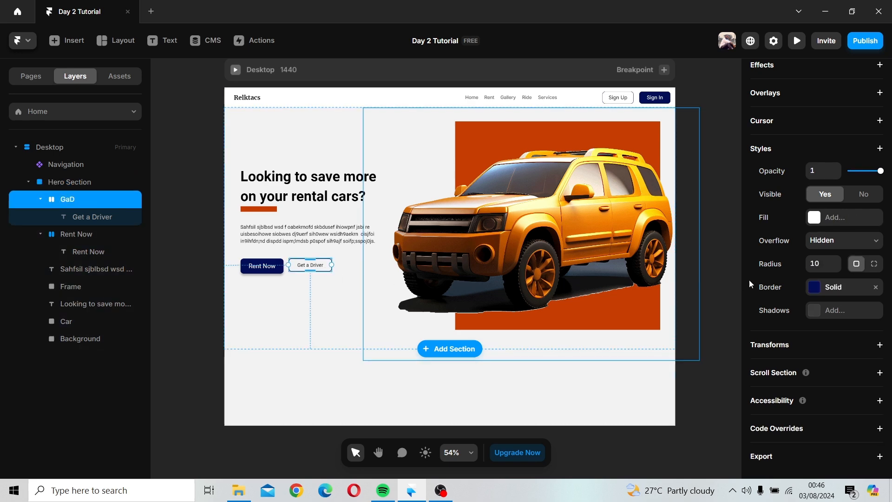
pyautogui.click(819, 311)
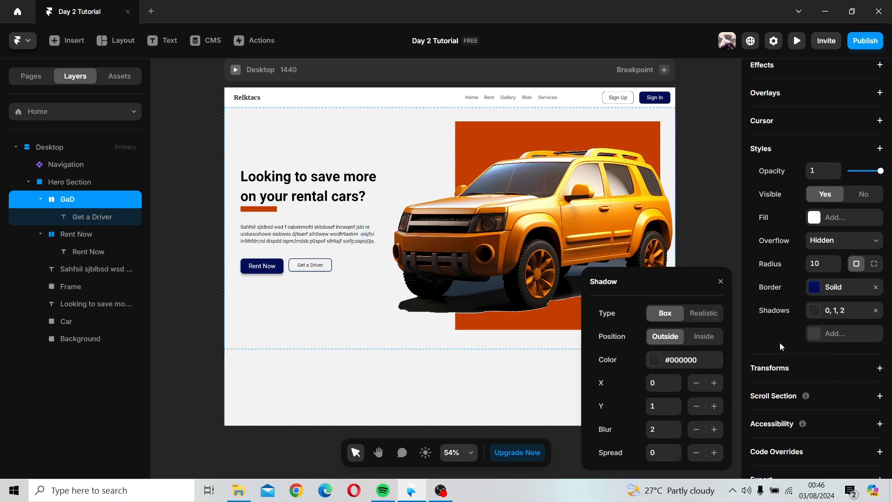
pyautogui.click(678, 402)
pyautogui.click(677, 402)
pyautogui.click(678, 402)
pyautogui.click(677, 402)
pyautogui.click(677, 402)
pyautogui.click(677, 402)
pyautogui.click(356, 311)
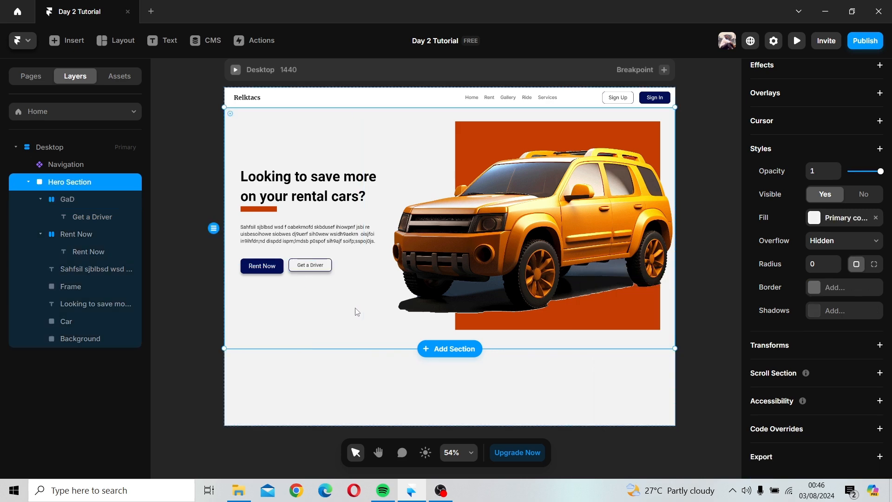
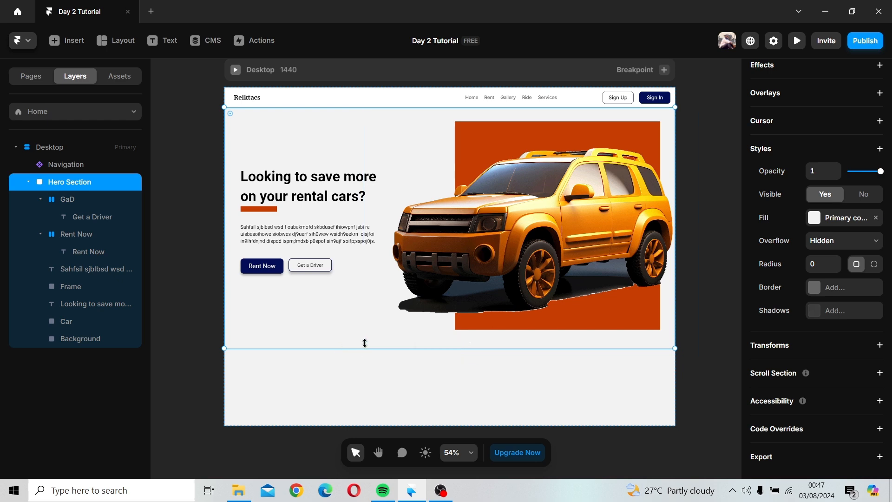
pyautogui.moveTo(365, 343); pyautogui.dragTo(365, 337)
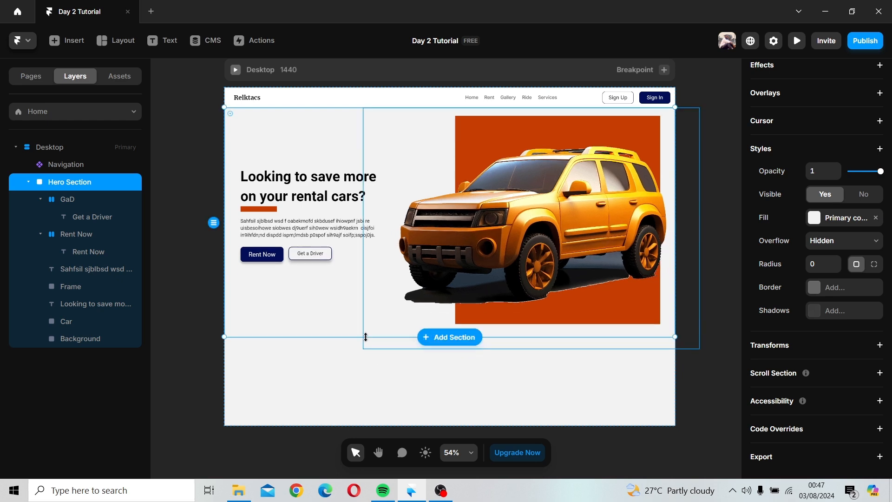
pyautogui.hotkey('ctrl', 'z')
pyautogui.click(369, 380)
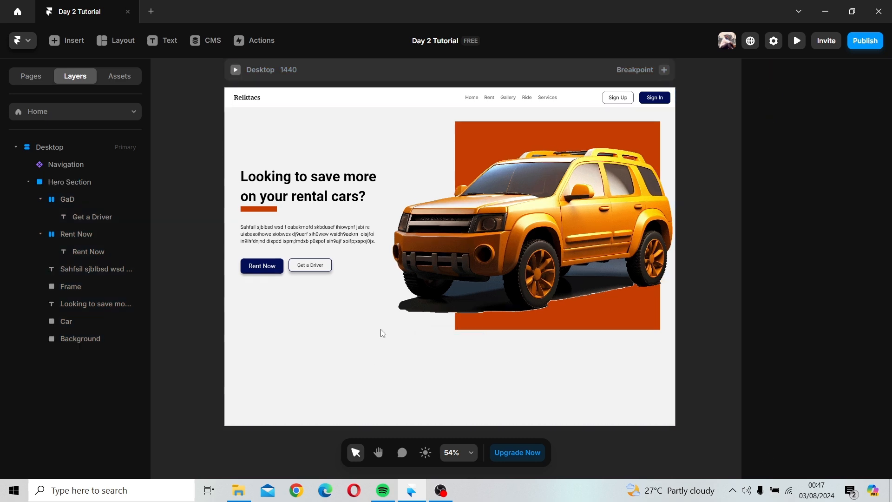
# Step: Draw a frame about 833 × 117 below the hero text and buttons
pyautogui.click(103, 43)
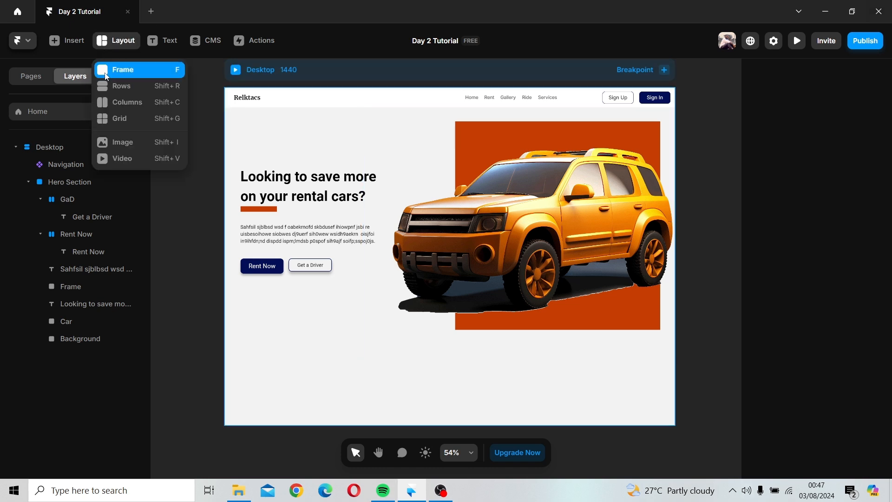
pyautogui.click(105, 73)
pyautogui.moveTo(234, 310)
pyautogui.mouseDown()
pyautogui.moveTo(429, 335)
pyautogui.moveTo(448, 365)
pyautogui.moveTo(495, 349)
pyautogui.mouseUp()
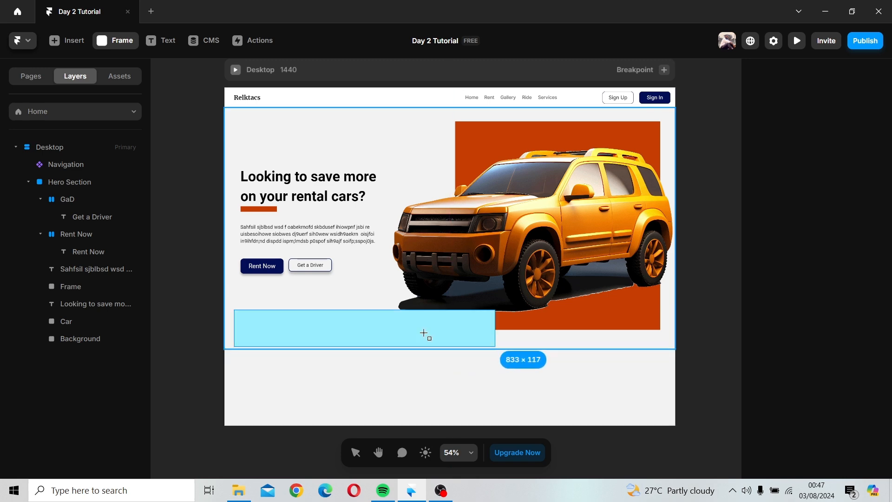
# Step: Nudge the new frame slightly lower on the page
pyautogui.moveTo(383, 326); pyautogui.dragTo(386, 339)
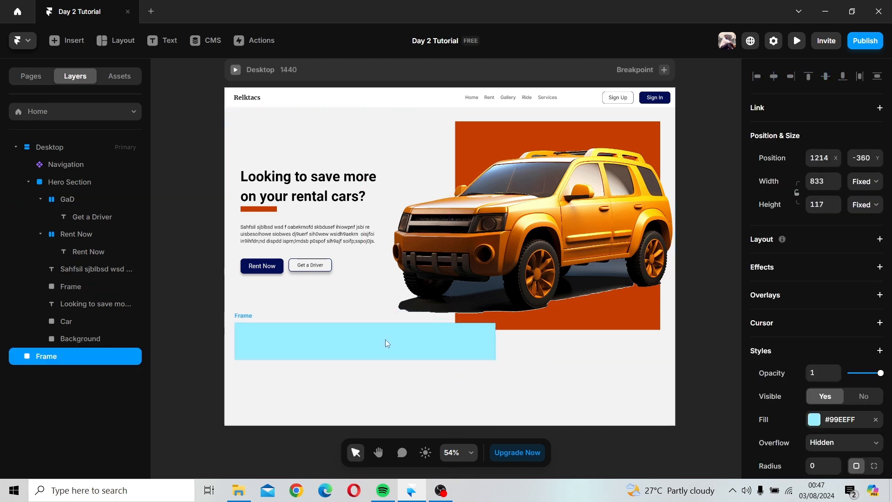
pyautogui.click(528, 345)
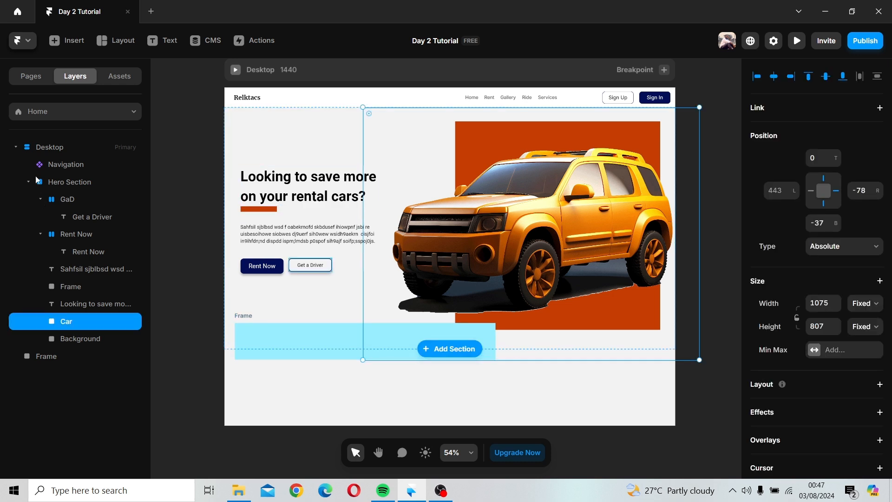
# Step: Try to extend the Hero Section's height, then undo the change
pyautogui.click(56, 183)
pyautogui.moveTo(278, 350); pyautogui.dragTo(280, 365)
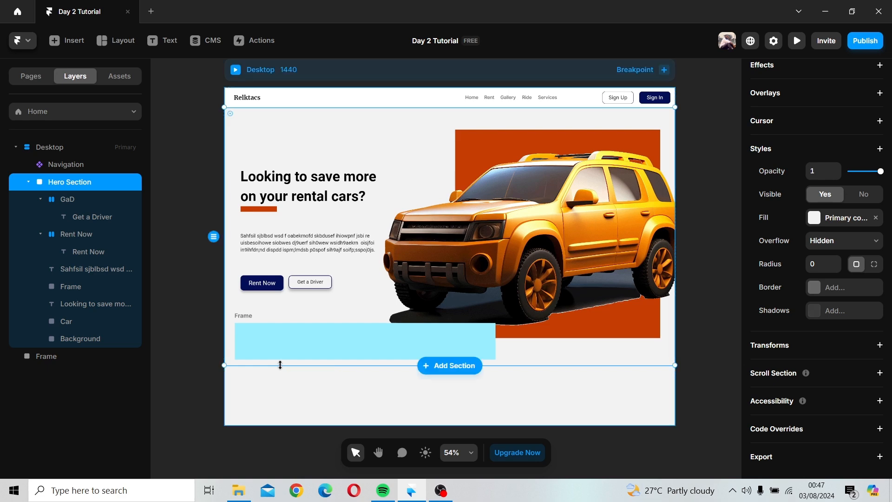
pyautogui.hotkey('ctrl', 'z')
# Step: Reorder the frame's layer to sit directly below the Hero Section inside Desktop
pyautogui.click(274, 336)
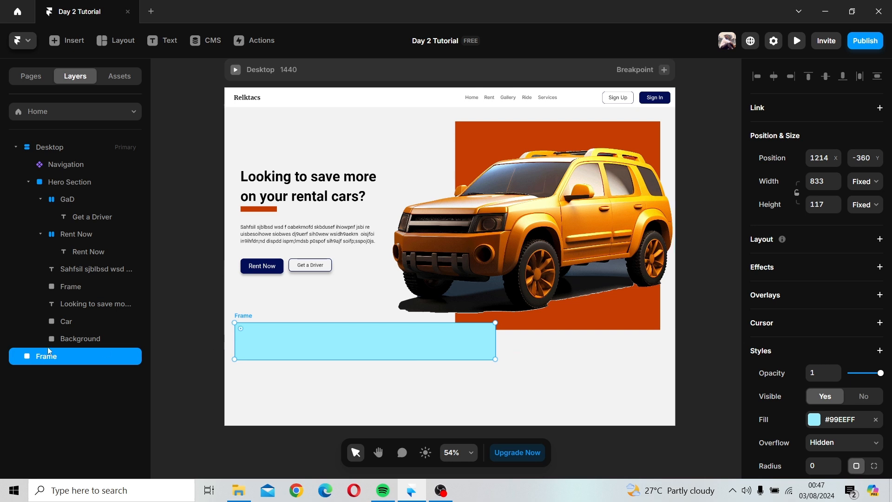
pyautogui.click(28, 181)
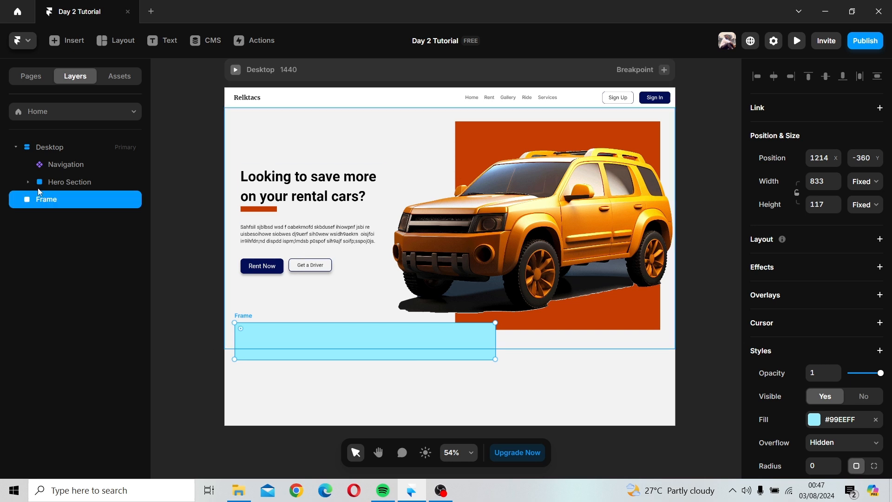
pyautogui.moveTo(55, 201); pyautogui.dragTo(79, 209)
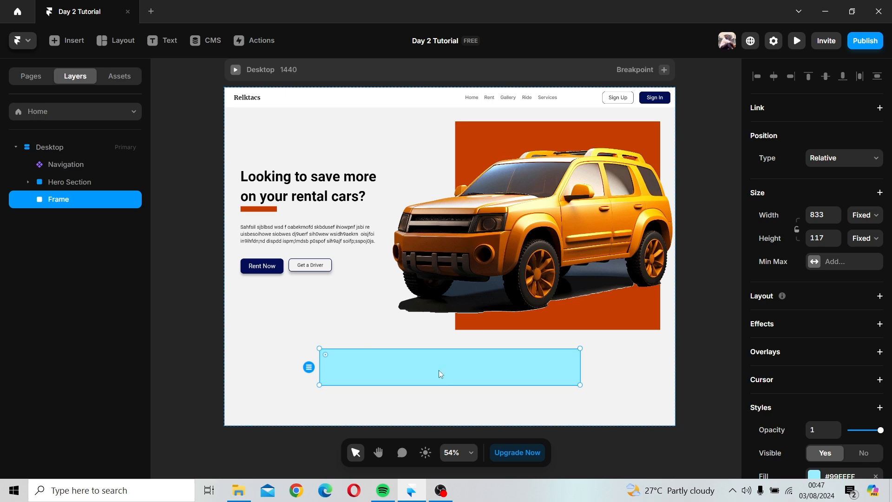
pyautogui.click(314, 313)
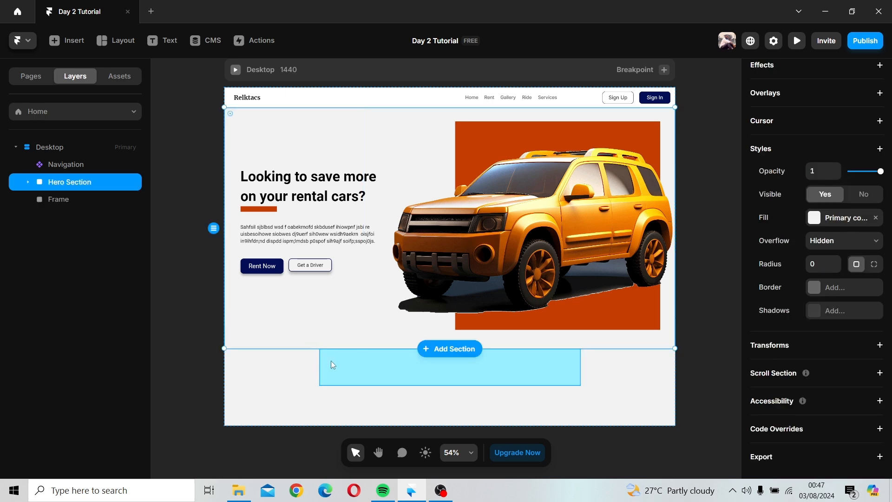
pyautogui.click(347, 361)
pyautogui.moveTo(366, 359); pyautogui.dragTo(355, 324)
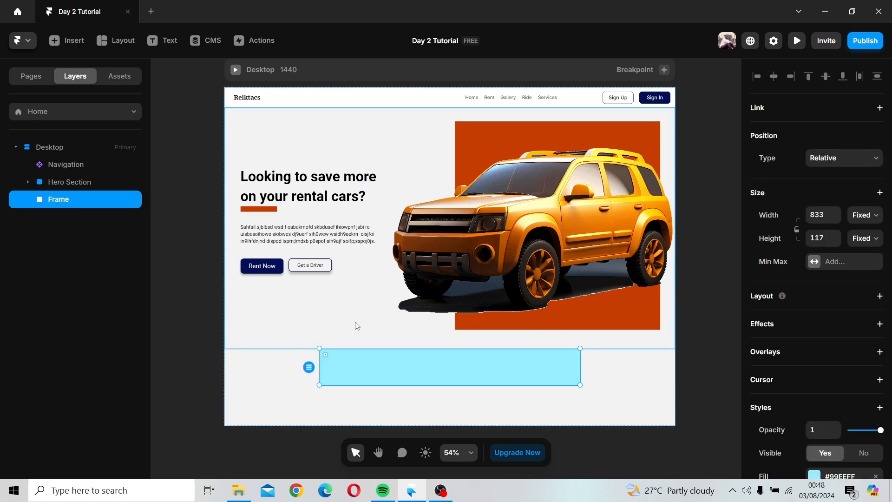
# Step: Try nesting the frame's layer inside the Hero Section, then undo it
pyautogui.moveTo(65, 200); pyautogui.dragTo(71, 185)
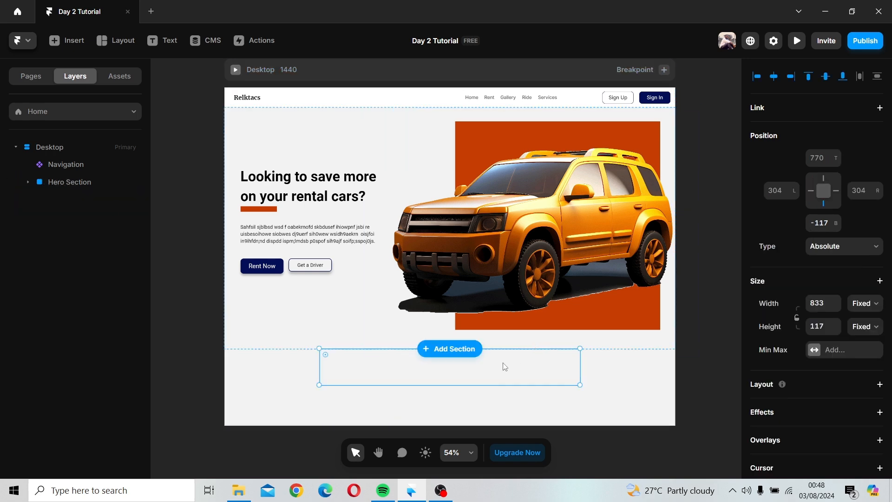
pyautogui.click(28, 182)
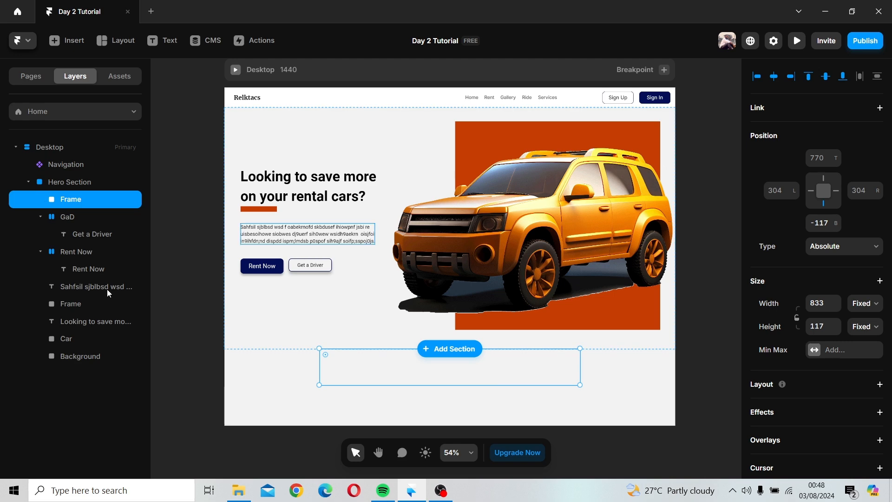
pyautogui.hotkey('ctrl', 'z')
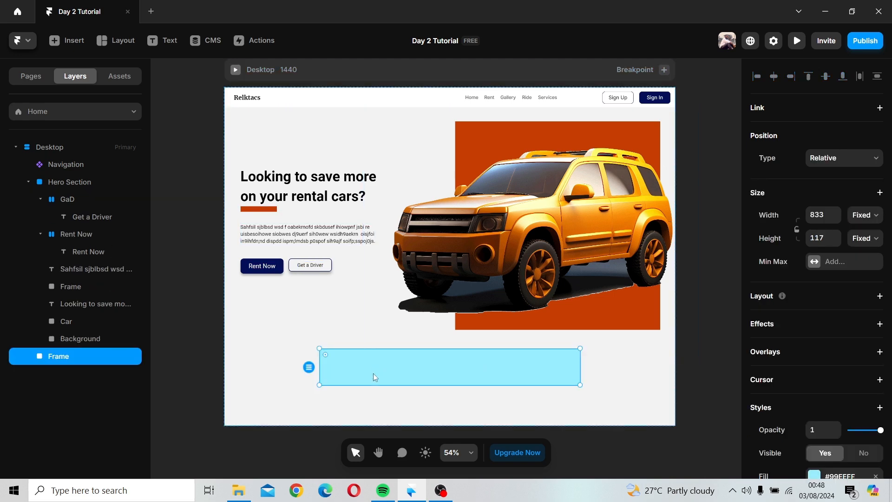
# Step: Move the frame into the Hero Section, placing it near the section's bottom-left corner
pyautogui.moveTo(373, 373); pyautogui.dragTo(300, 327)
pyautogui.moveTo(336, 377); pyautogui.dragTo(118, 342)
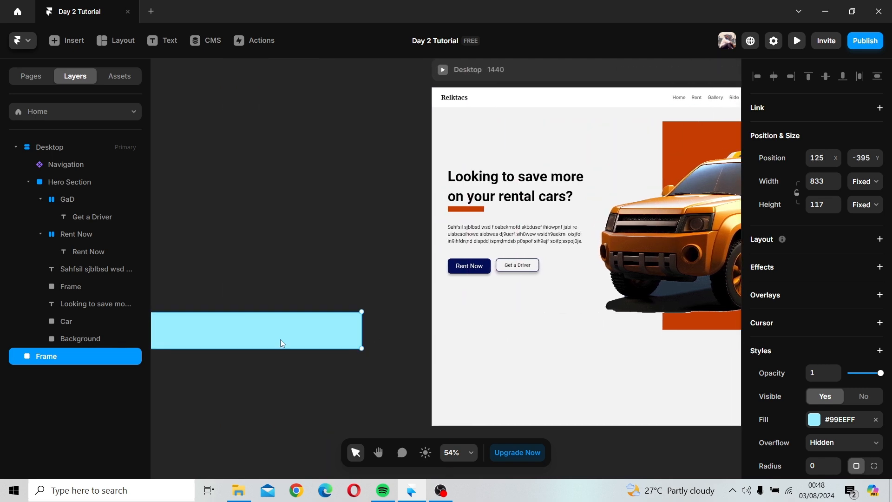
pyautogui.scroll(-3, 381, 348)
pyautogui.hscroll(3, 334, 355)
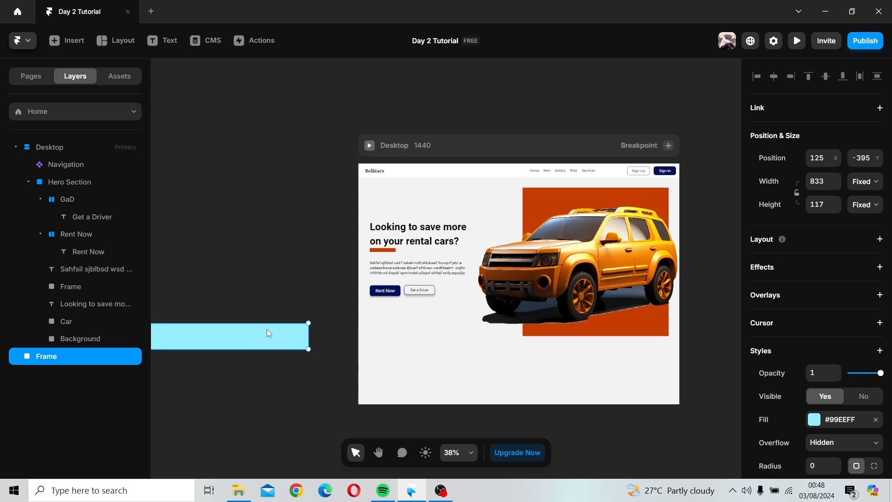
pyautogui.moveTo(267, 329); pyautogui.dragTo(514, 331)
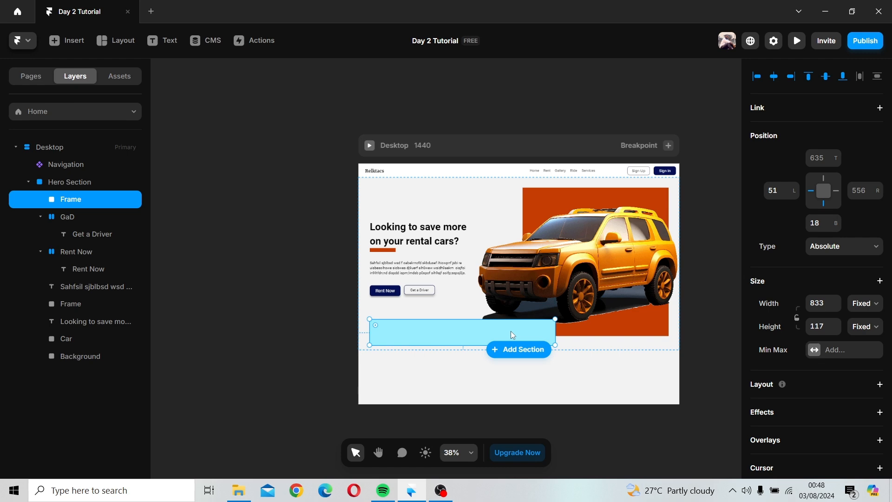
# Step: Reduce the frame's height to about 95 by raising its bottom edge
pyautogui.scroll(5, 511, 331)
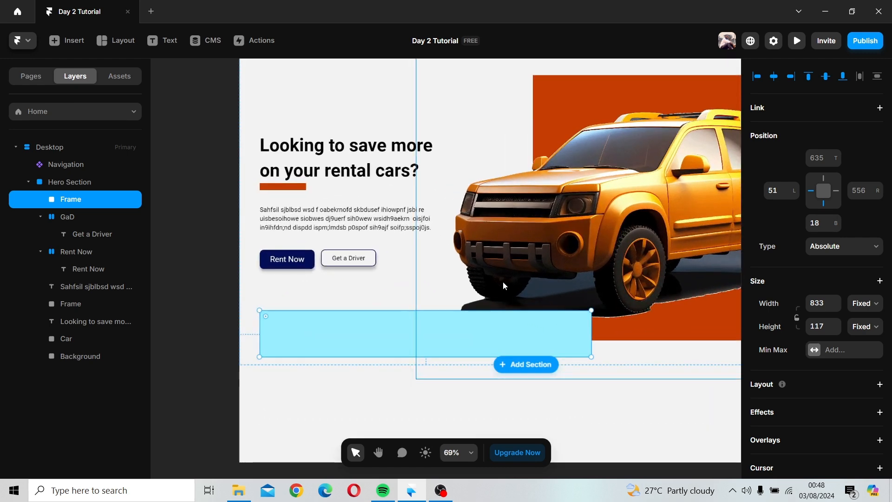
pyautogui.press('space')
pyautogui.moveTo(501, 281); pyautogui.dragTo(442, 208)
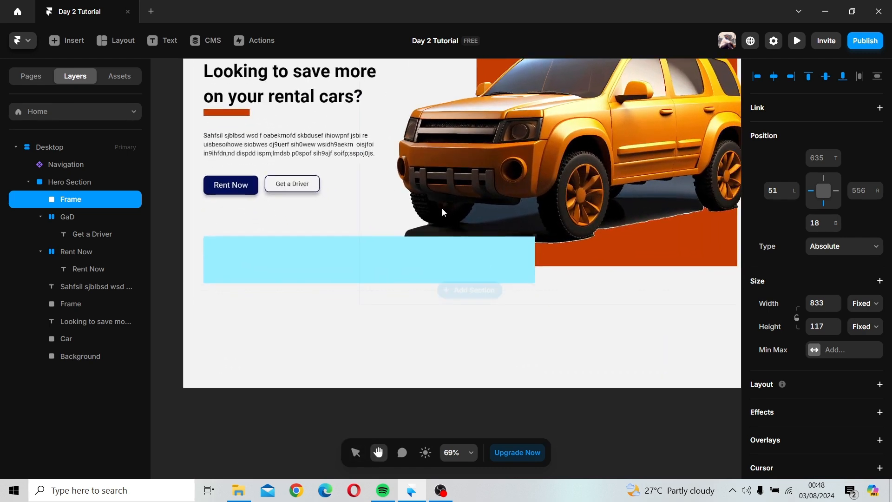
pyautogui.moveTo(372, 283); pyautogui.dragTo(372, 274)
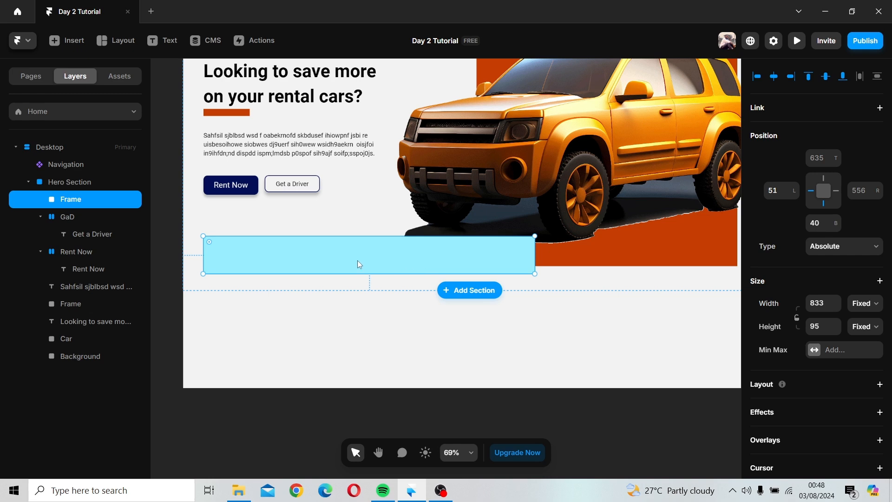
# Step: Rename the frame layer as Search bar
pyautogui.click(166, 200)
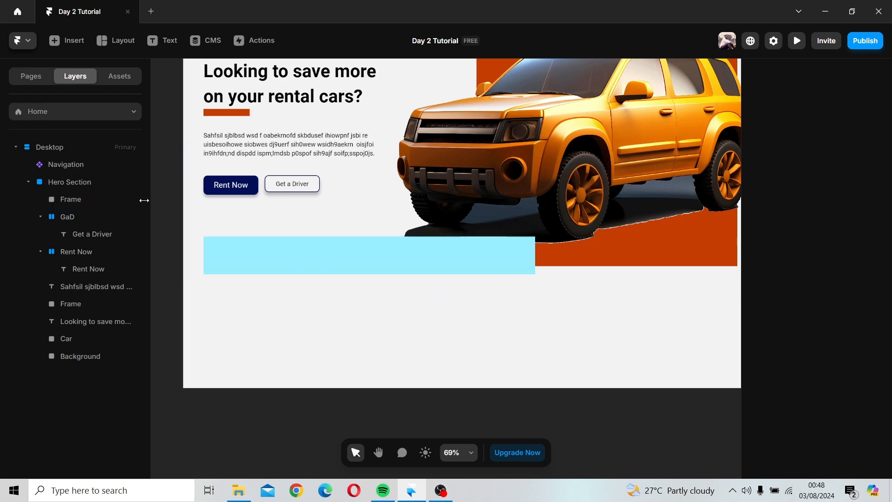
pyautogui.click(286, 269)
pyautogui.doubleClick(103, 196)
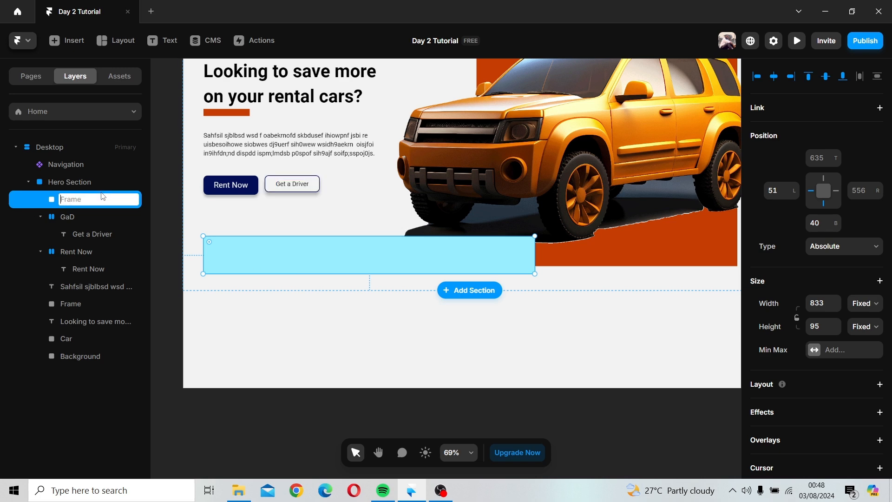
pyautogui.write('Search bar')
pyautogui.press('Return')
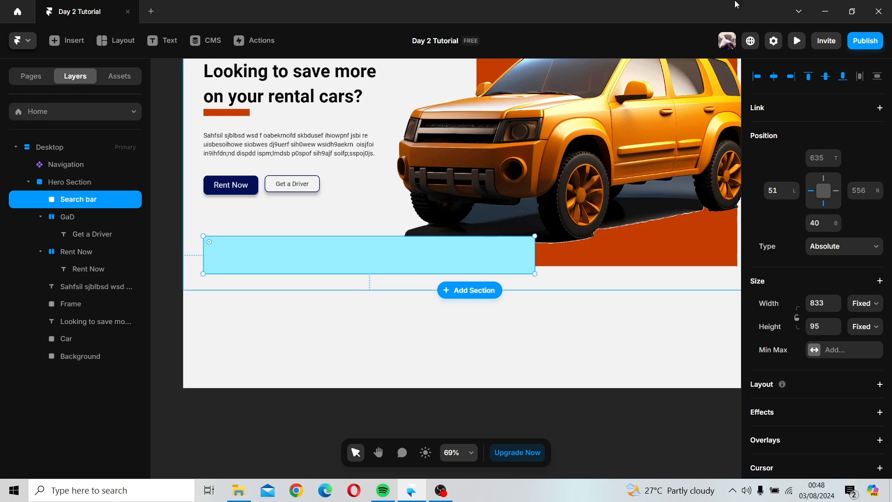
# Step: Set the search bar's fill to the Primary color style
pyautogui.click(28, 182)
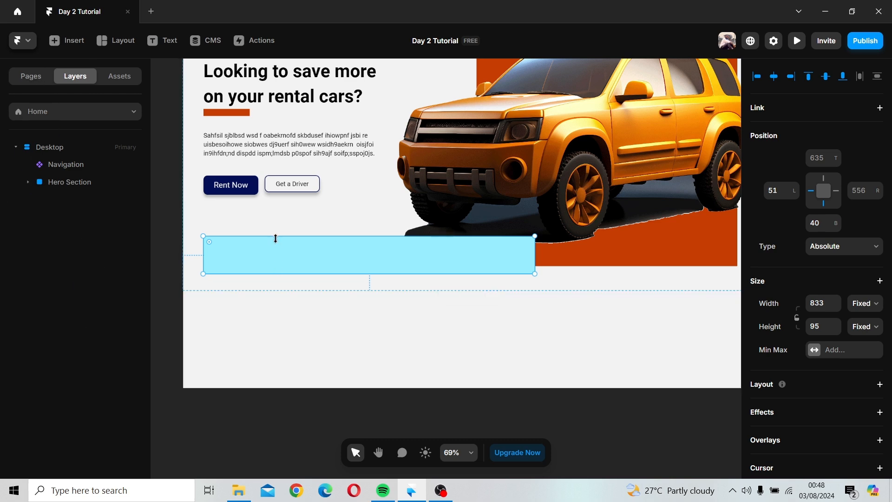
pyautogui.scroll(-7, 802, 325)
pyautogui.scroll(-1, 802, 325)
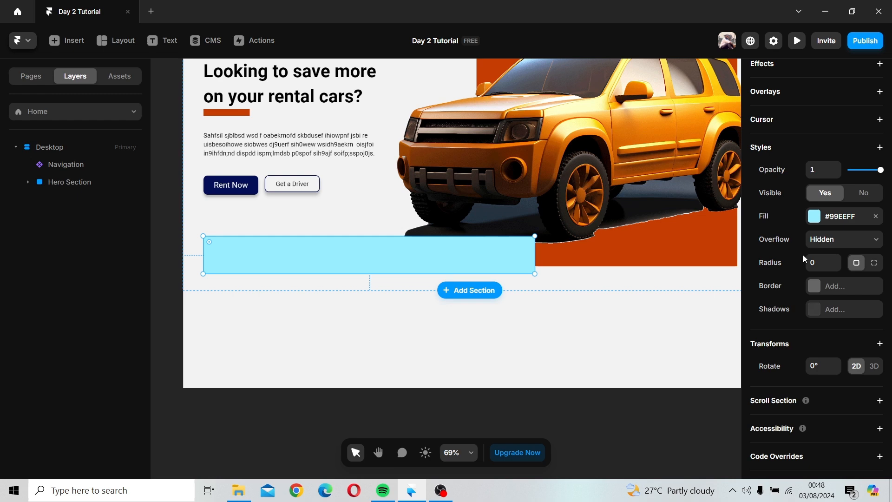
pyautogui.click(814, 216)
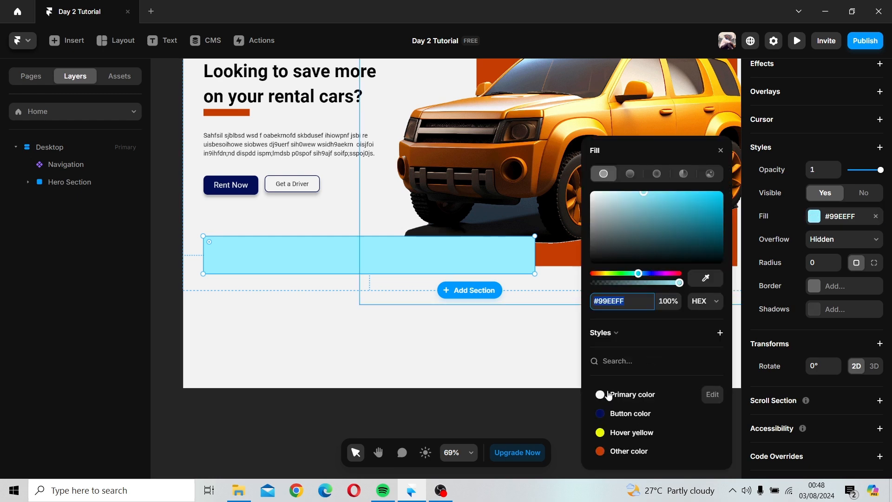
pyautogui.click(606, 394)
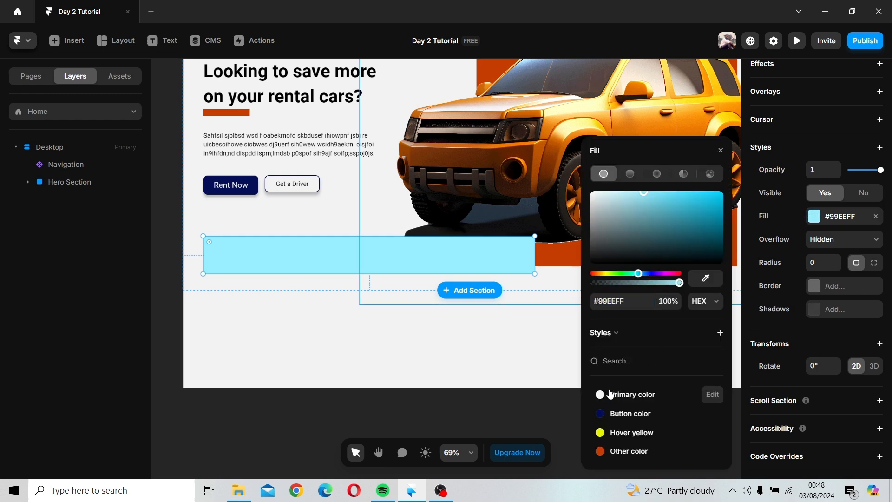
pyautogui.click(721, 150)
# Step: Add an outside box shadow to the search bar and set its X offset to 8
pyautogui.scroll(-1, 818, 372)
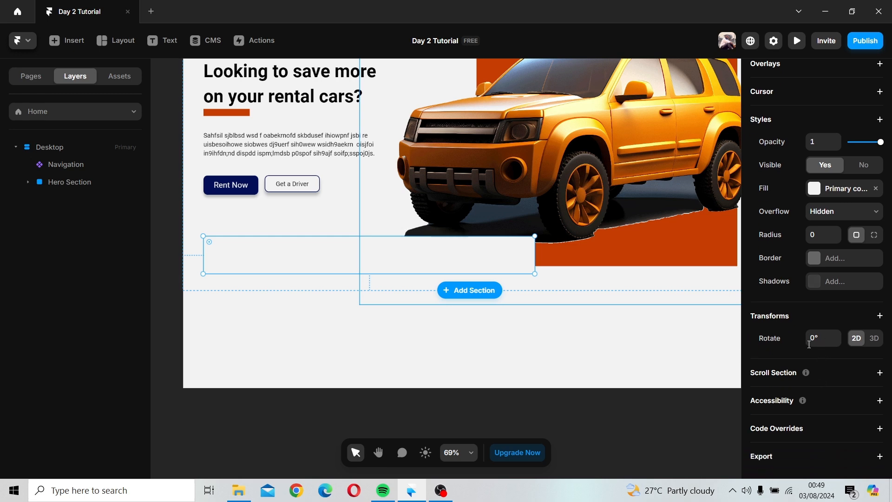
pyautogui.click(811, 283)
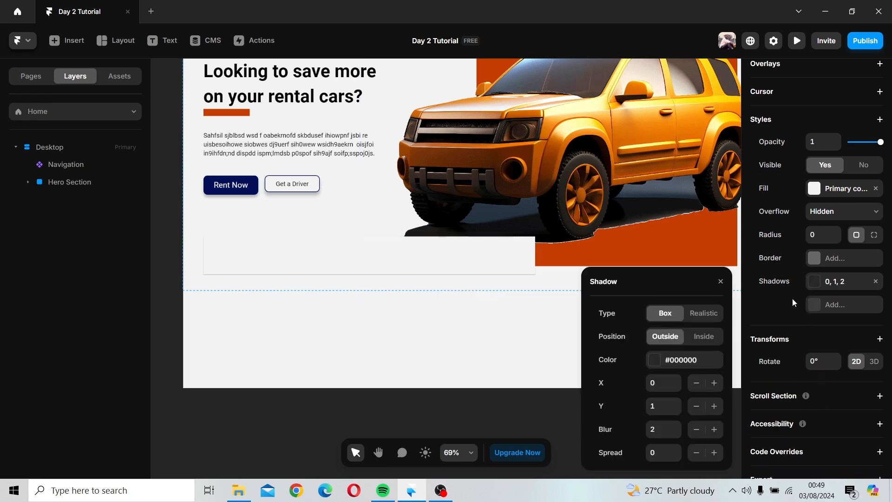
pyautogui.click(677, 379)
pyautogui.click(677, 379)
pyautogui.click(677, 379)
pyautogui.click(676, 380)
pyautogui.click(677, 379)
pyautogui.click(677, 380)
# Step: Set the shadow's Y offset to 4
pyautogui.click(678, 403)
pyautogui.click(677, 402)
pyautogui.click(676, 403)
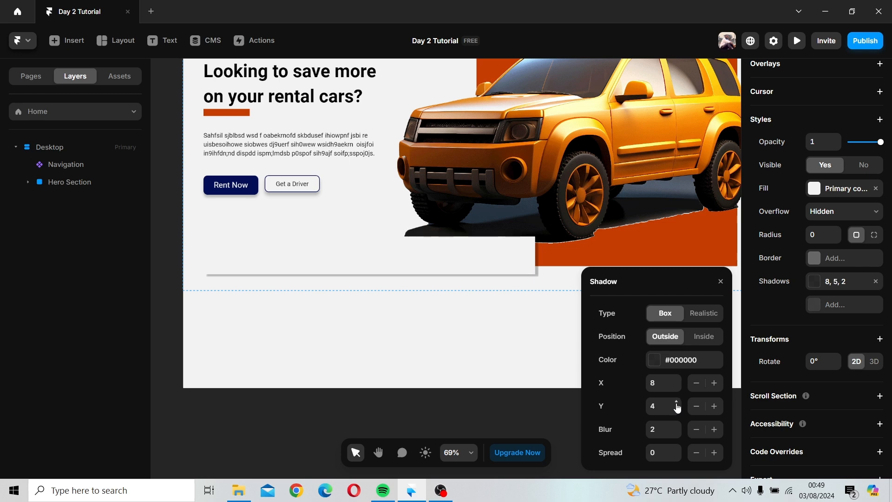
pyautogui.click(676, 403)
pyautogui.click(676, 403)
pyautogui.click(676, 403)
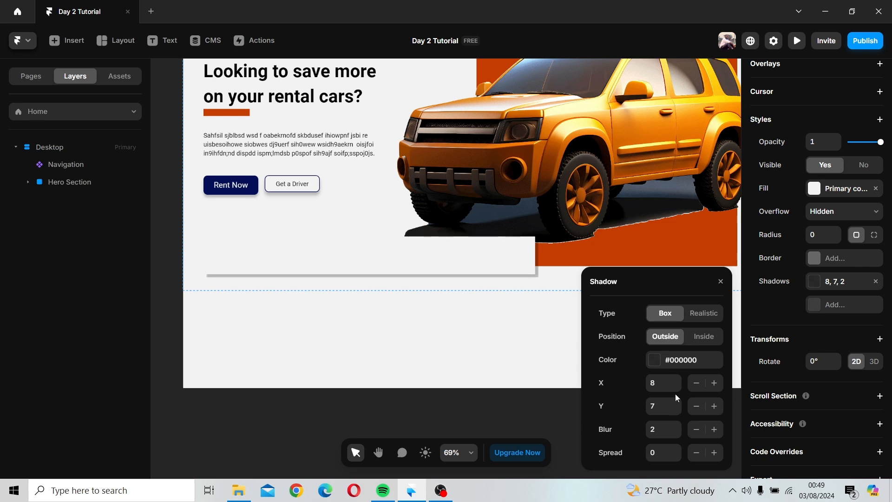
pyautogui.click(677, 410)
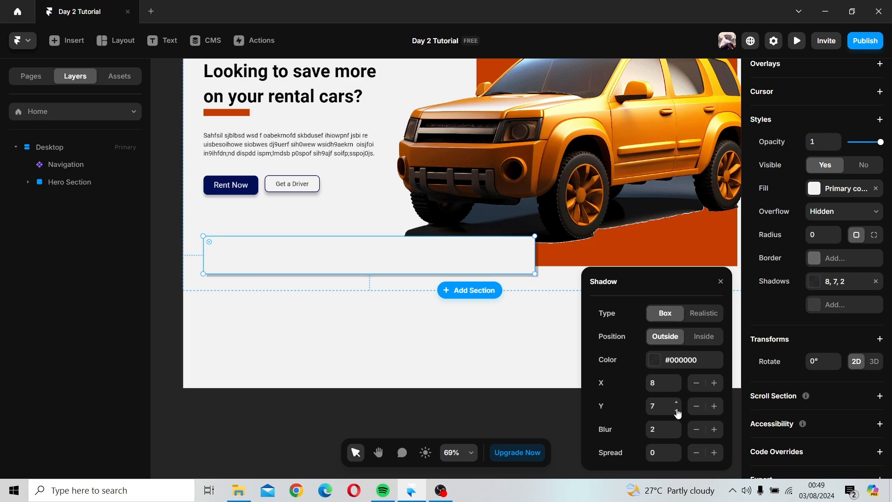
pyautogui.click(677, 410)
pyautogui.click(677, 411)
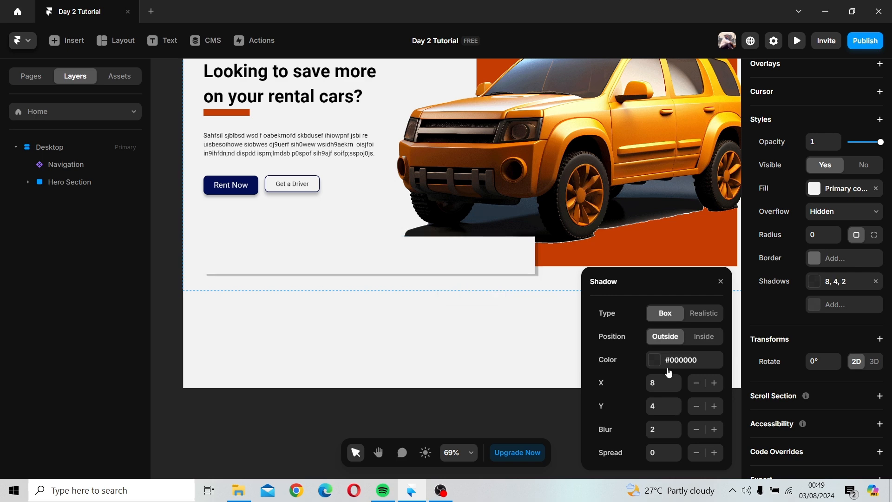
# Step: Set the search bar shadow's blur to 5 and close the shadow settings
pyautogui.click(677, 426)
pyautogui.click(677, 426)
pyautogui.click(677, 426)
pyautogui.click(719, 283)
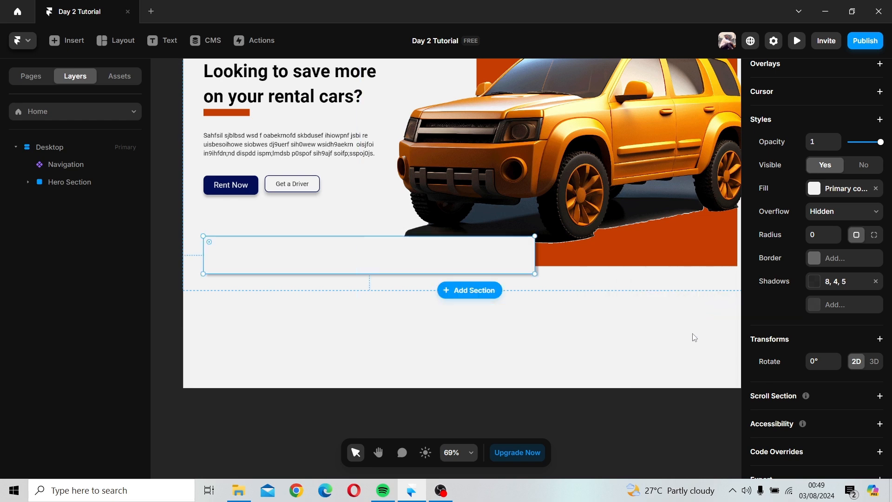
# Step: Add a second outside box shadow to the search bar with X offset -6, Y offset -1 and blur 4
pyautogui.click(426, 259)
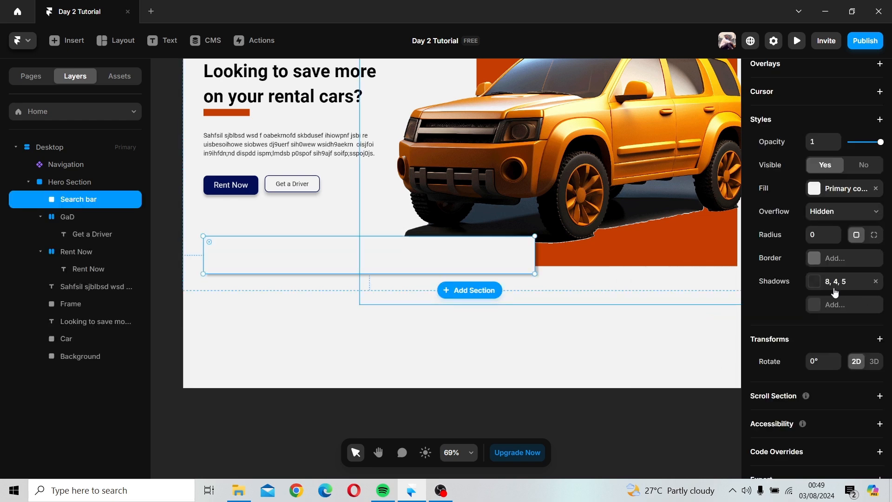
pyautogui.click(832, 306)
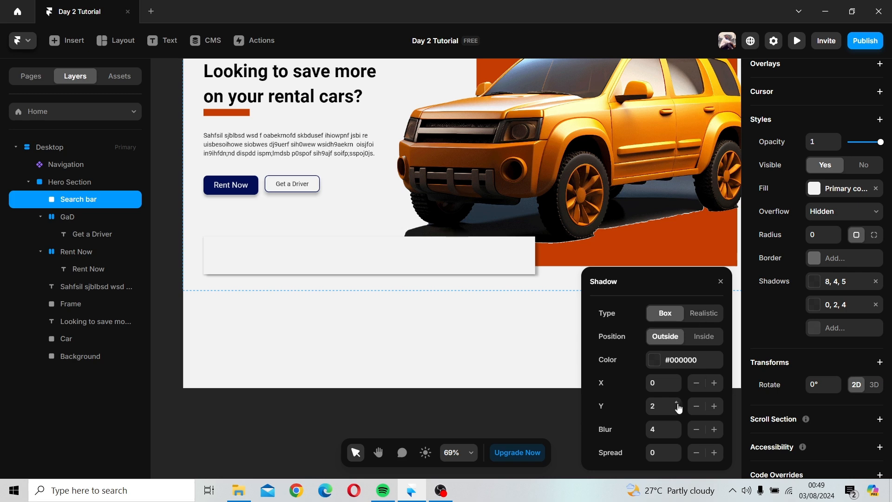
pyautogui.click(677, 381)
pyautogui.click(677, 389)
pyautogui.click(677, 389)
pyautogui.click(677, 389)
pyautogui.click(677, 389)
pyautogui.click(677, 389)
pyautogui.click(677, 411)
pyautogui.click(677, 411)
pyautogui.click(677, 411)
pyautogui.click(677, 410)
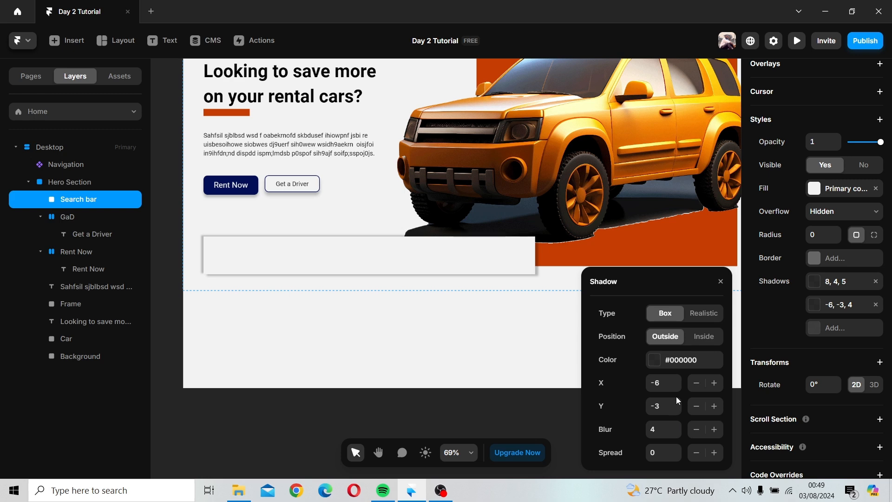
pyautogui.click(677, 402)
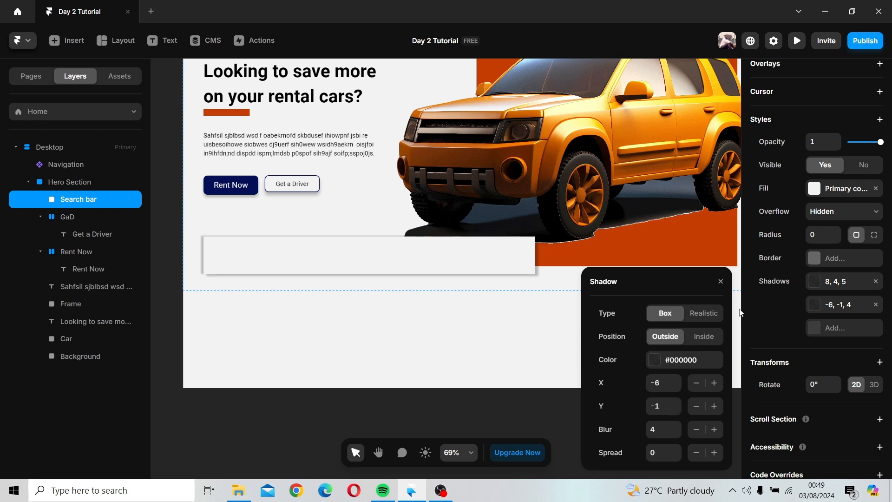
pyautogui.click(720, 281)
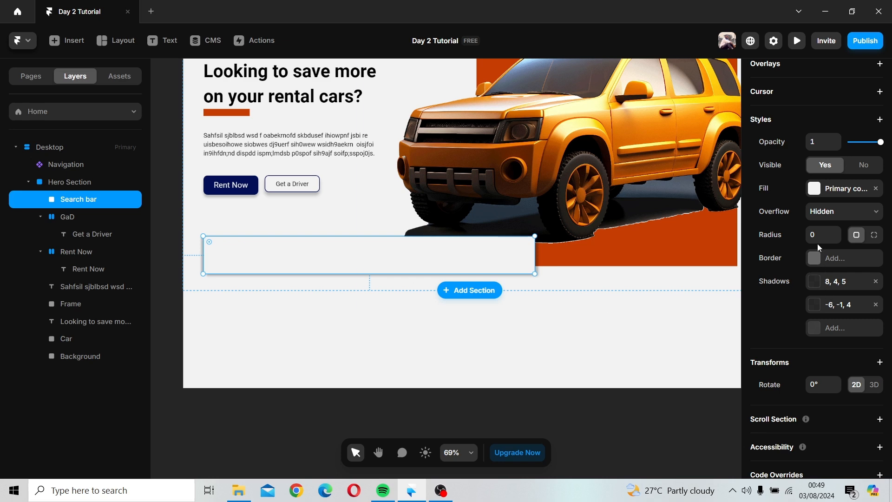
# Step: Set the search bar's corner radius to 10
pyautogui.click(838, 236)
pyautogui.click(838, 236)
pyautogui.click(444, 338)
pyautogui.scroll(-2, 442, 295)
pyautogui.scroll(-2, 443, 295)
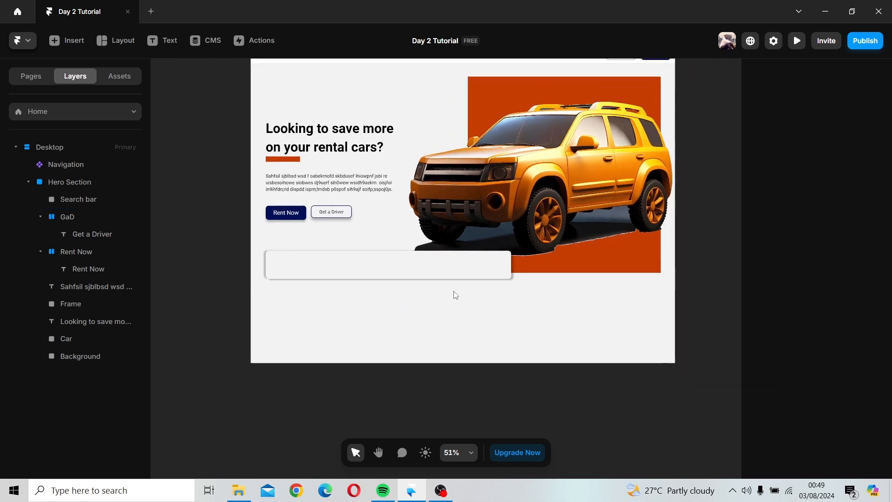
# Step: Move the search bar slightly to the right below the hero buttons
pyautogui.click(395, 300)
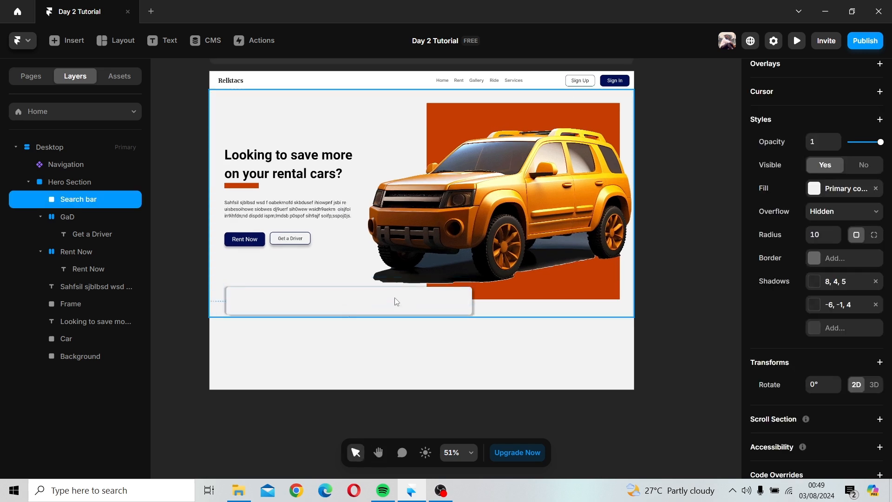
pyautogui.click(533, 312)
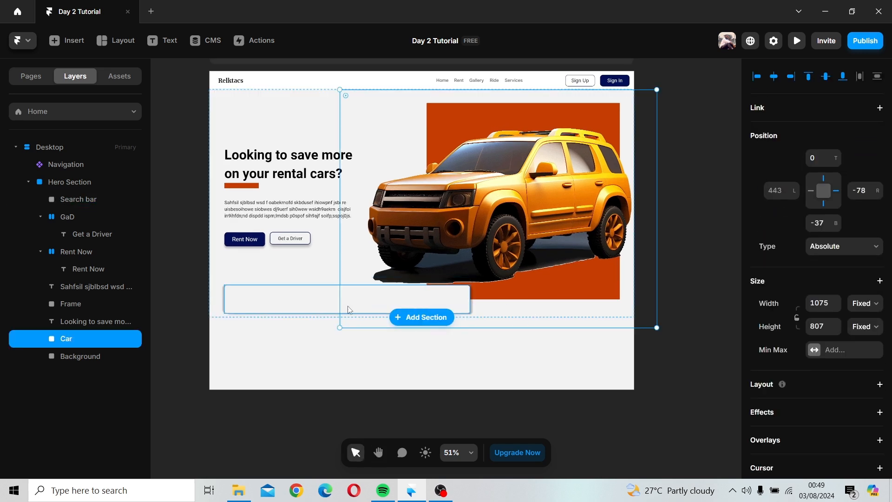
pyautogui.moveTo(312, 303)
pyautogui.mouseDown()
pyautogui.moveTo(322, 322)
pyautogui.moveTo(322, 301)
pyautogui.mouseUp()
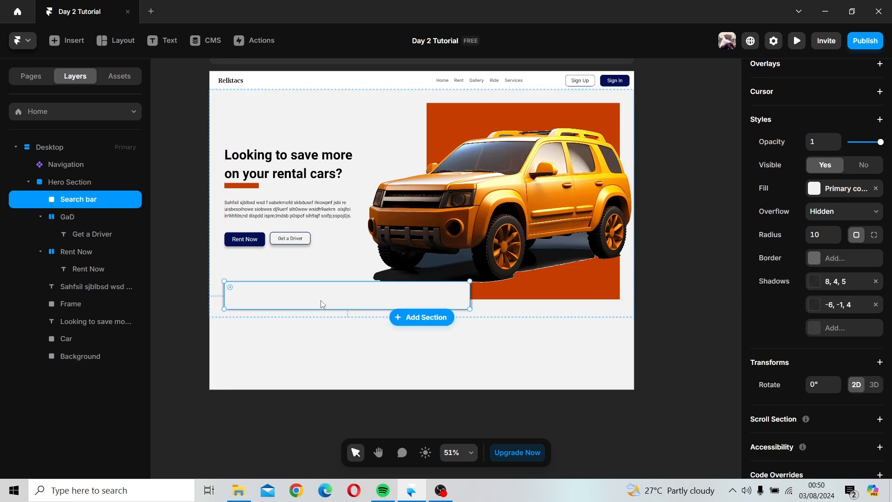
pyautogui.keyDown('ctrl'); pyautogui.scroll(-2, 275, 340); pyautogui.keyUp('ctrl')
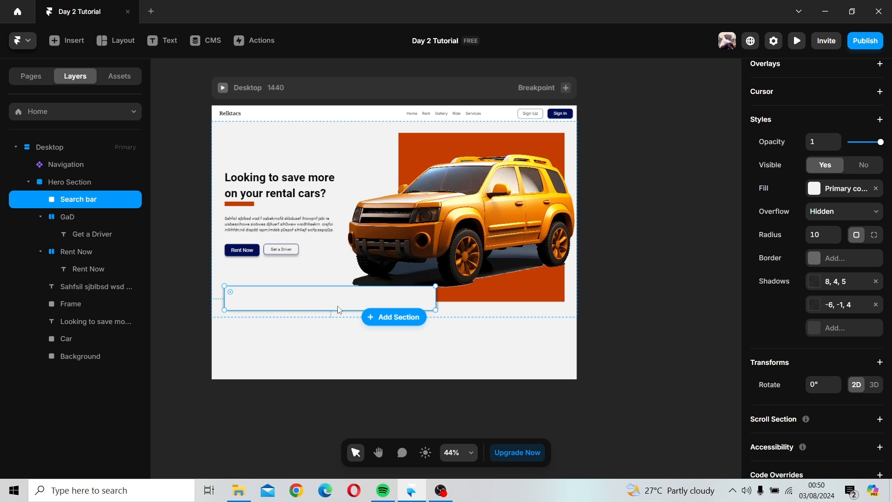
# Step: Collapse the Hero Section layer and insert an Iconoir icon component onto the canvas
pyautogui.click(28, 182)
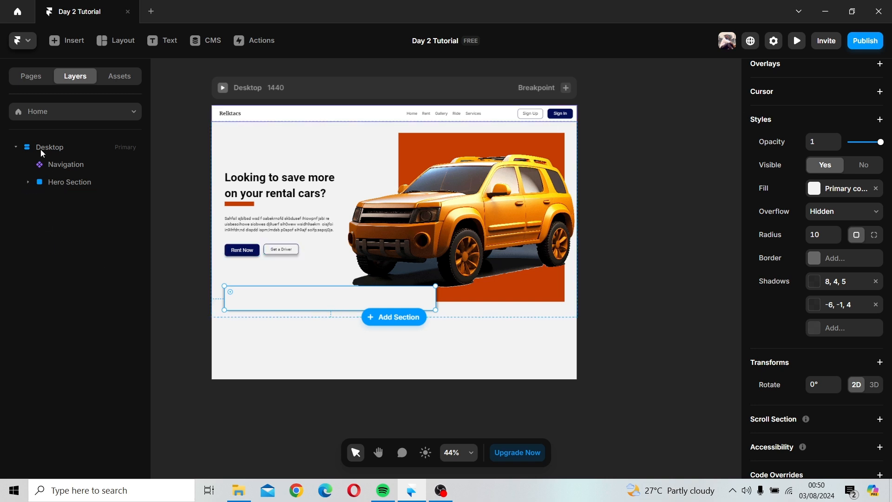
pyautogui.click(63, 43)
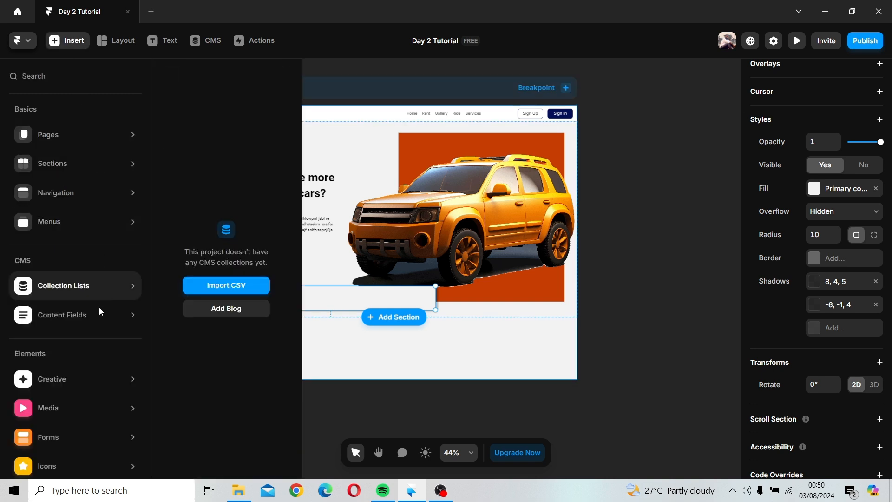
pyautogui.scroll(-3, 86, 316)
pyautogui.moveTo(87, 317)
pyautogui.moveTo(114, 366)
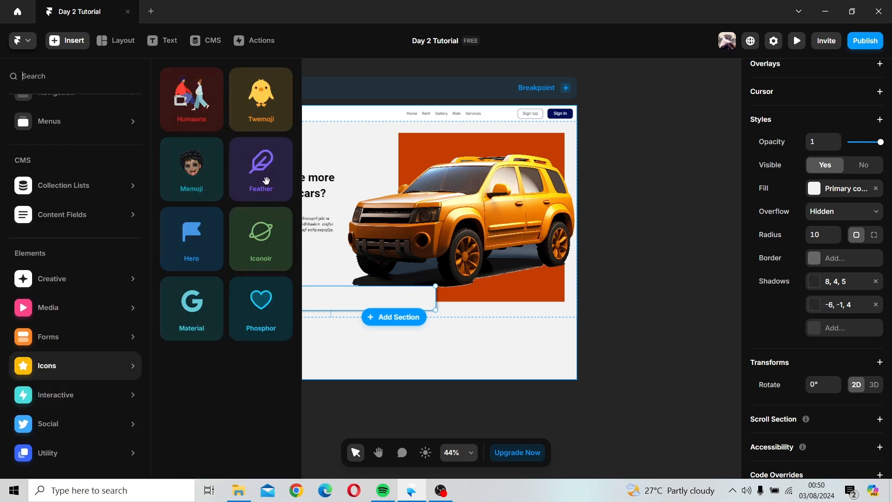
pyautogui.click(263, 242)
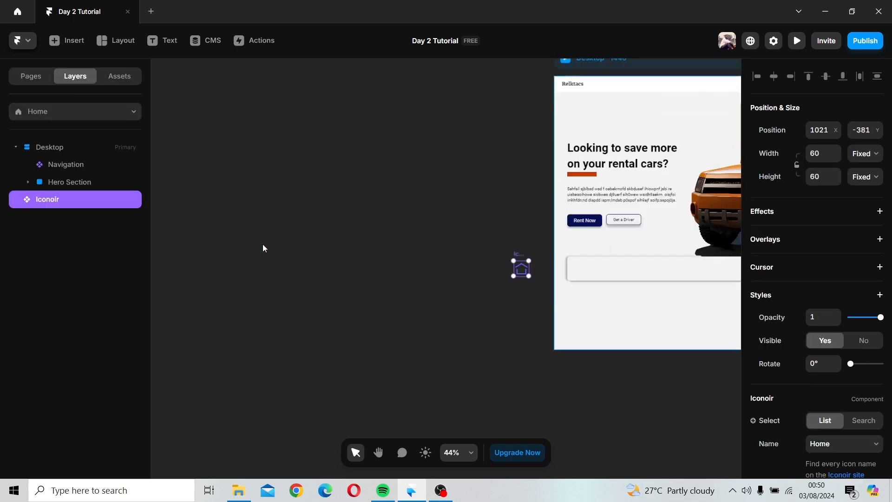
# Step: Browse the Iconoir icon name list for a suitable icon for the search bar
pyautogui.press('space')
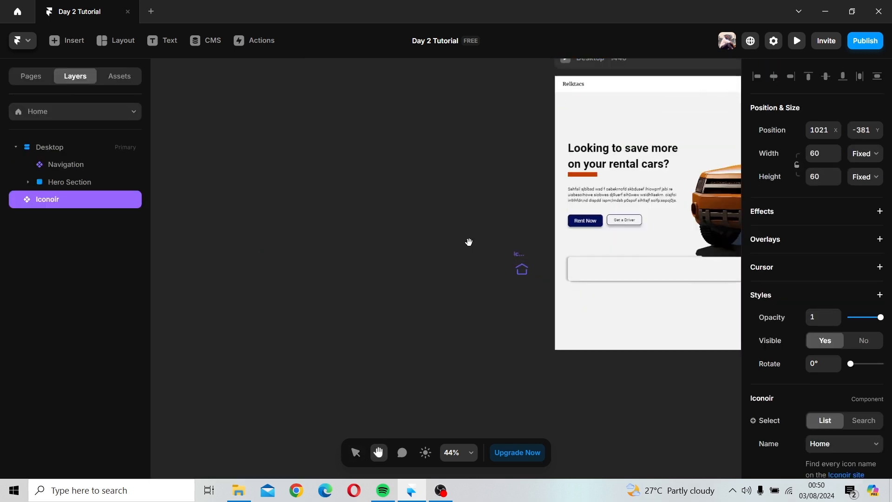
pyautogui.moveTo(468, 243); pyautogui.dragTo(257, 227)
pyautogui.scroll(-3, 863, 329)
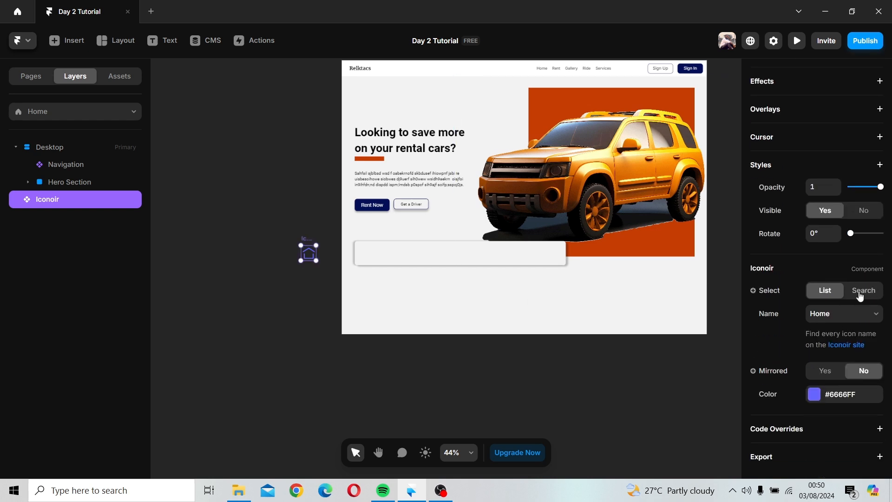
pyautogui.click(852, 319)
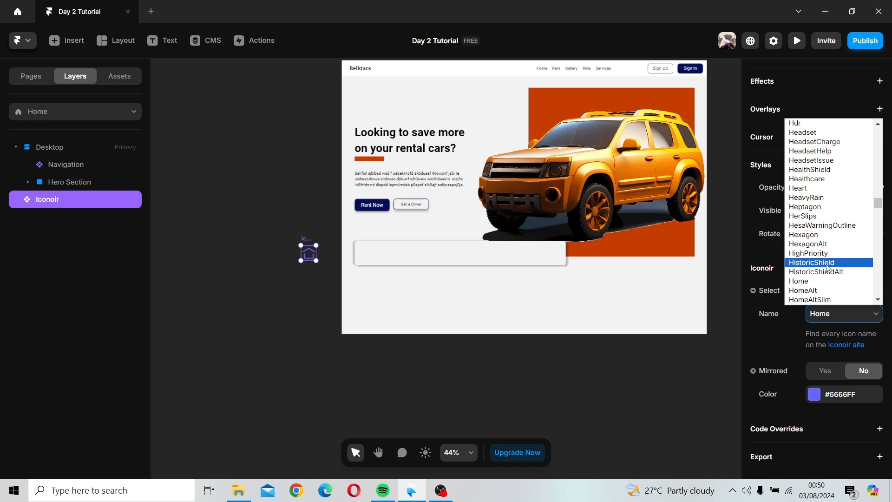
pyautogui.scroll(-5, 829, 267)
pyautogui.scroll(-20, 828, 267)
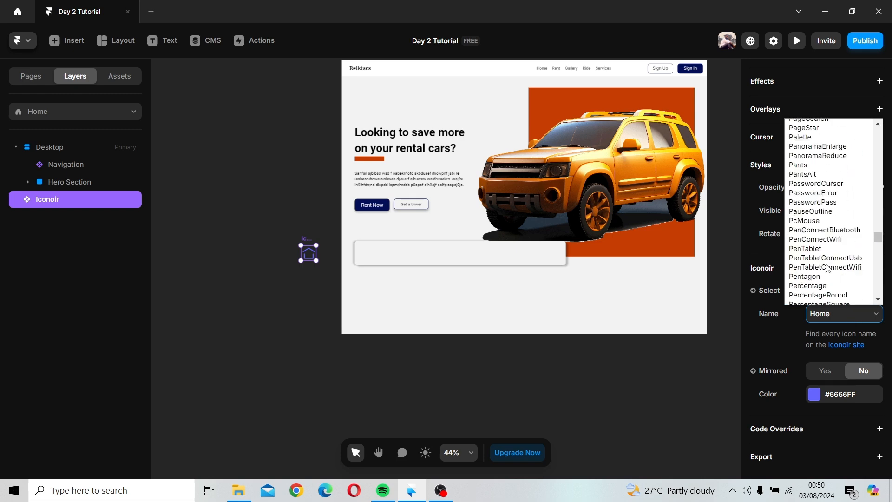
pyautogui.scroll(-20, 828, 268)
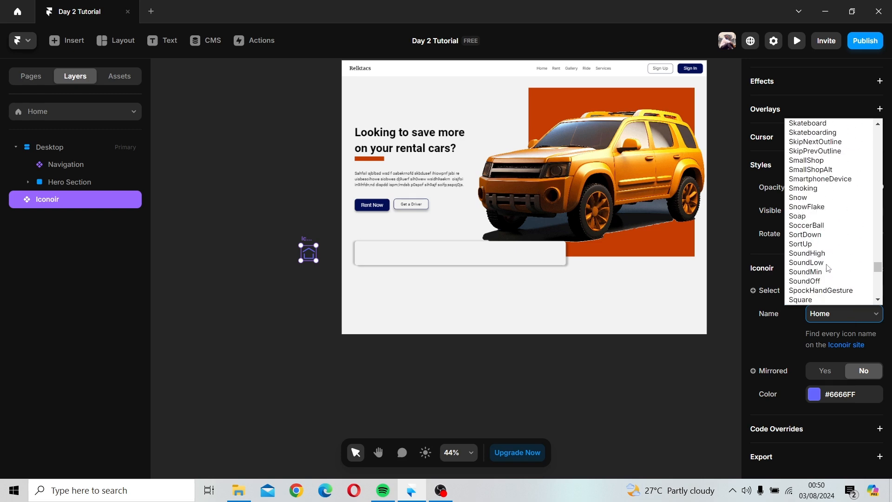
pyautogui.scroll(-6, 828, 268)
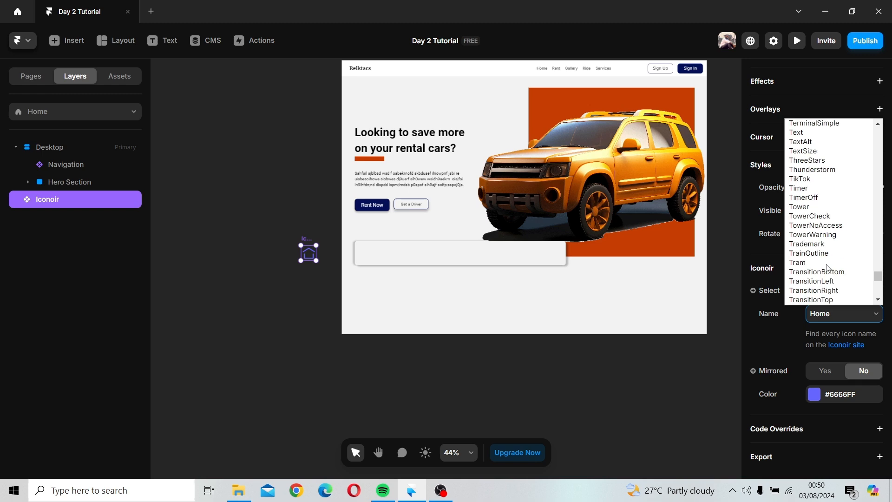
pyautogui.scroll(20, 836, 269)
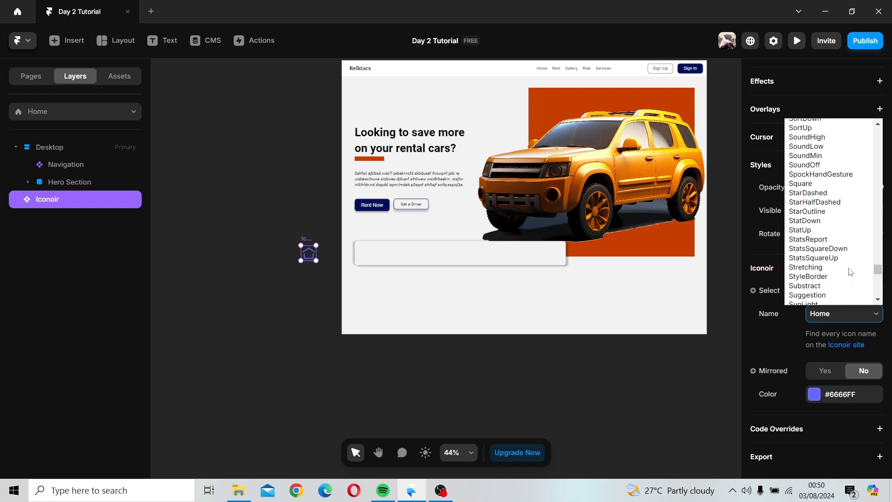
pyautogui.scroll(20, 848, 270)
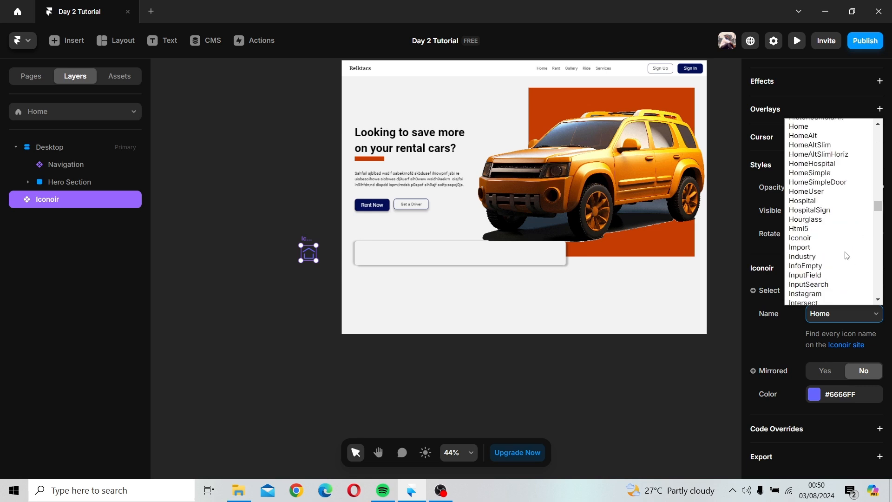
pyautogui.scroll(10, 847, 256)
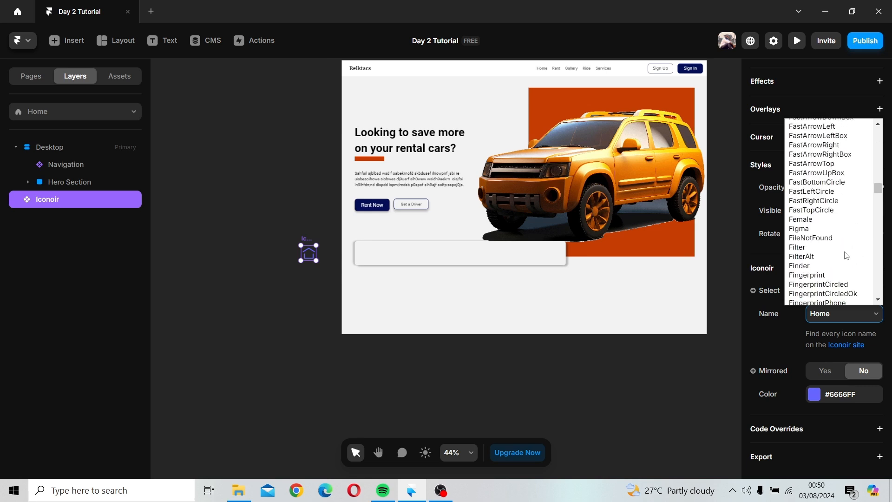
pyautogui.scroll(-20, 847, 255)
pyautogui.scroll(5, 845, 255)
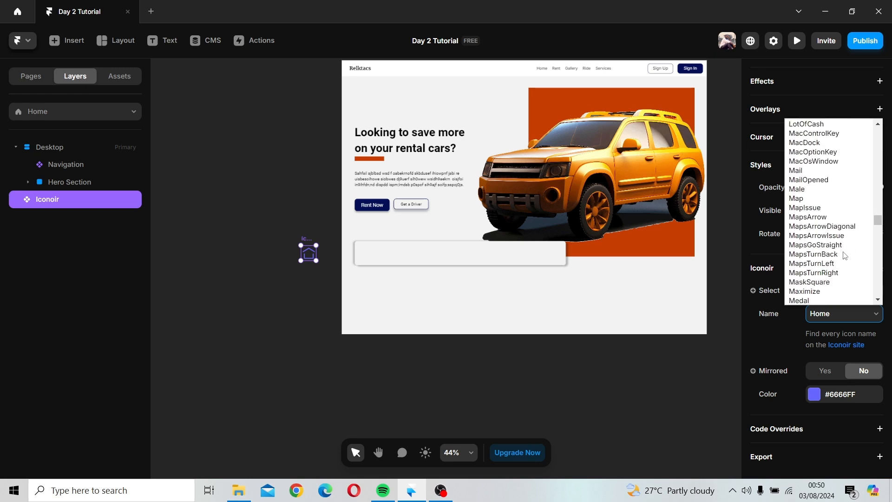
pyautogui.scroll(8, 845, 256)
pyautogui.scroll(-5, 846, 255)
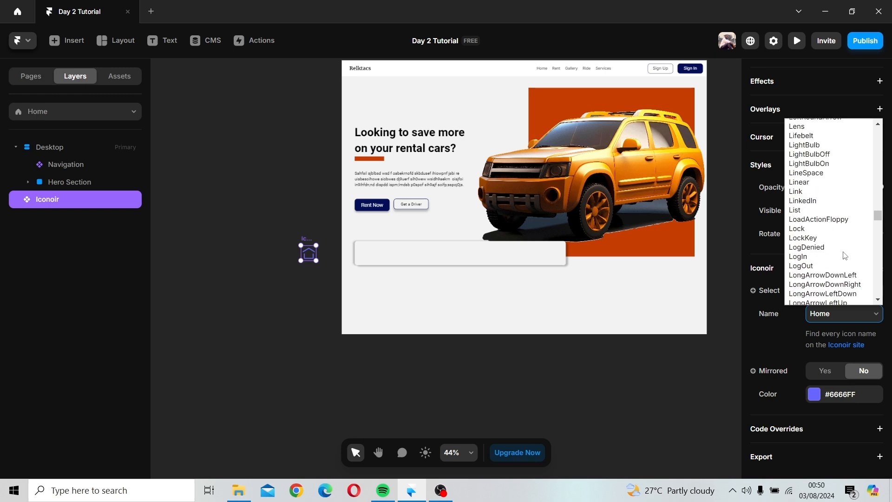
pyautogui.scroll(-4, 845, 256)
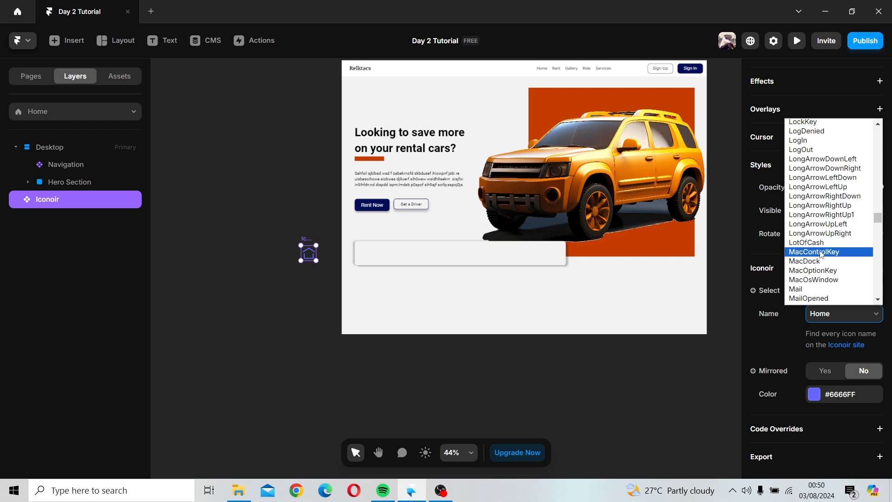
pyautogui.scroll(-4, 824, 252)
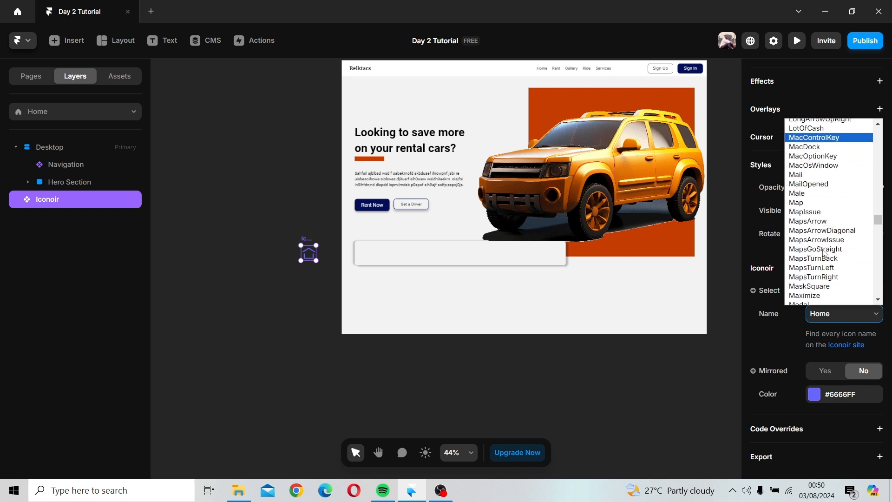
pyautogui.scroll(12, 824, 251)
pyautogui.scroll(-8, 825, 251)
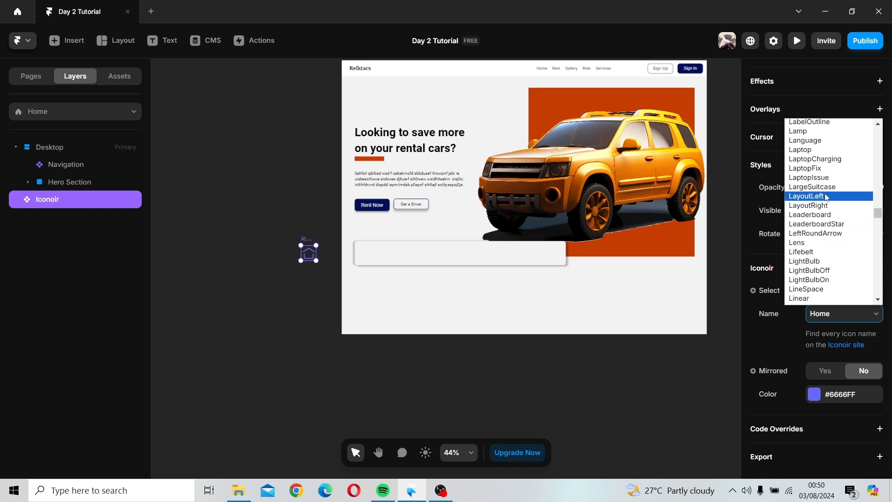
pyautogui.scroll(-5, 828, 206)
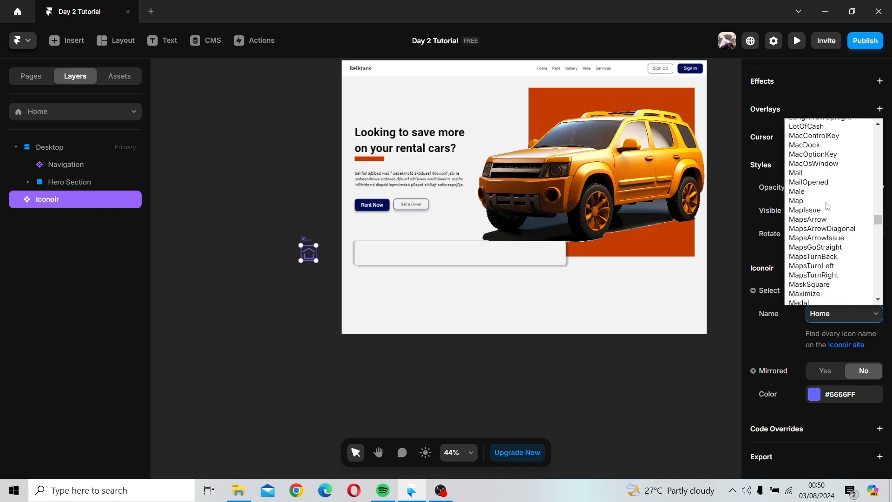
pyautogui.scroll(3, 828, 206)
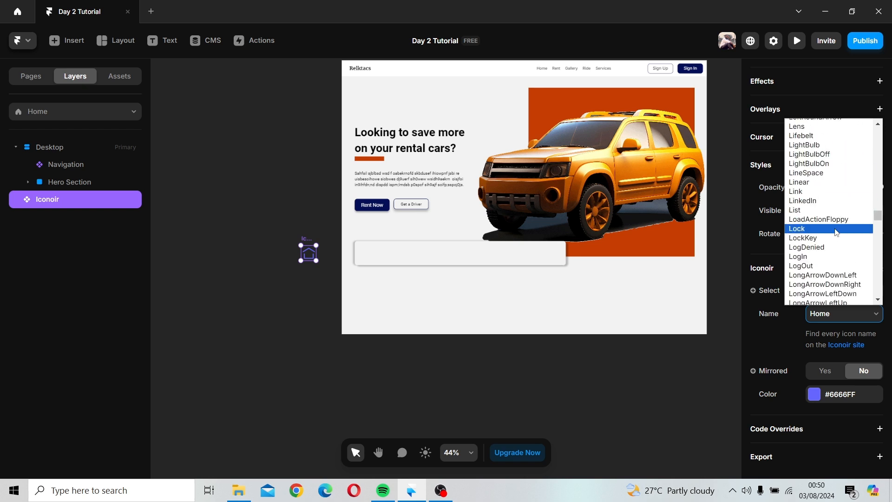
pyautogui.scroll(-3, 834, 223)
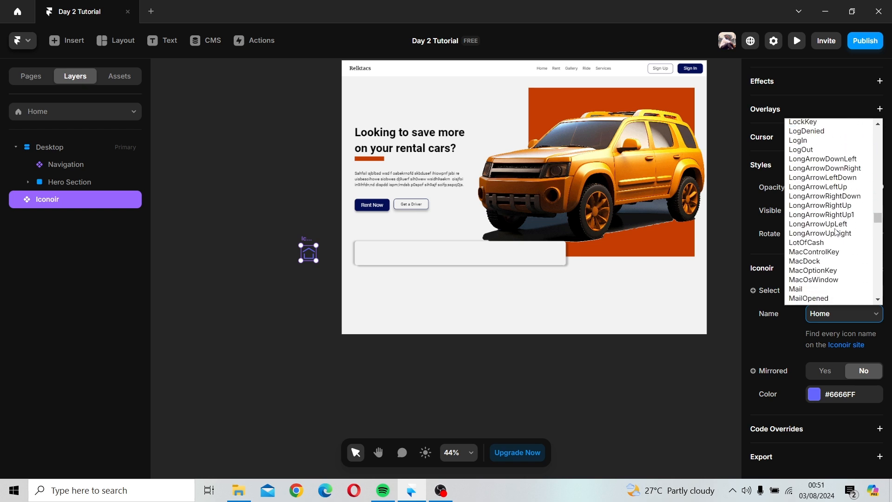
pyautogui.scroll(-6, 835, 232)
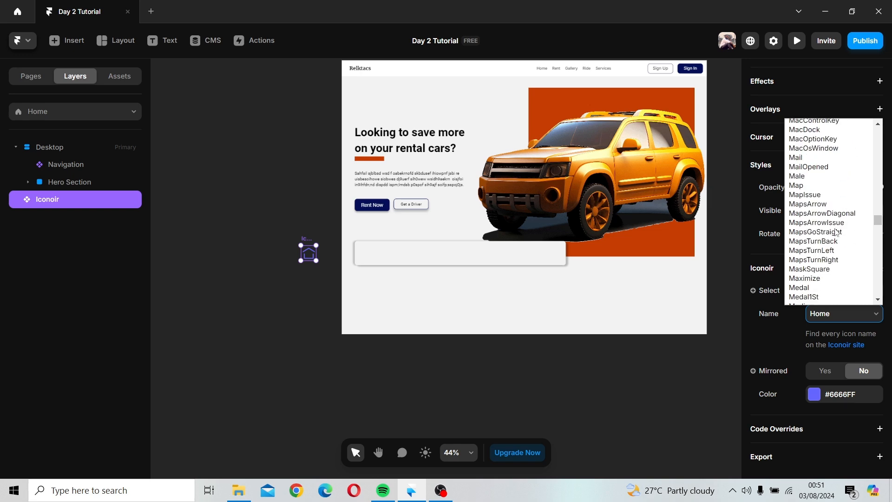
pyautogui.scroll(9, 834, 225)
pyautogui.scroll(20, 834, 225)
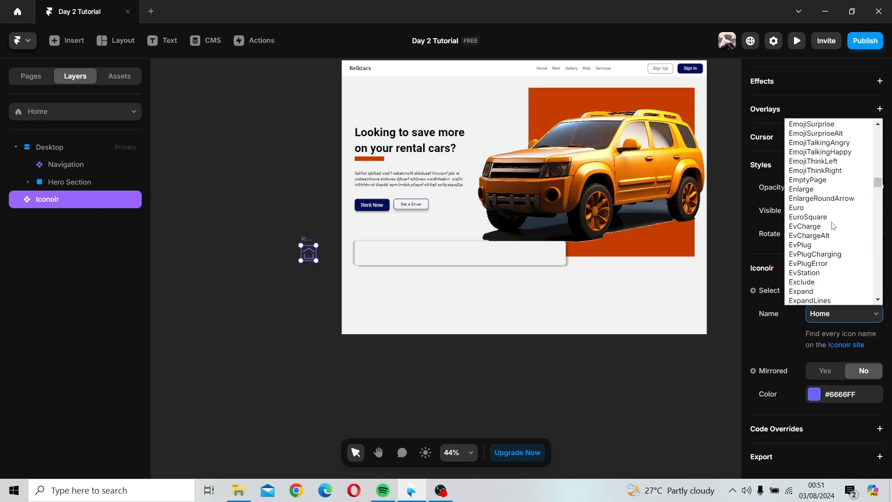
pyautogui.scroll(15, 834, 224)
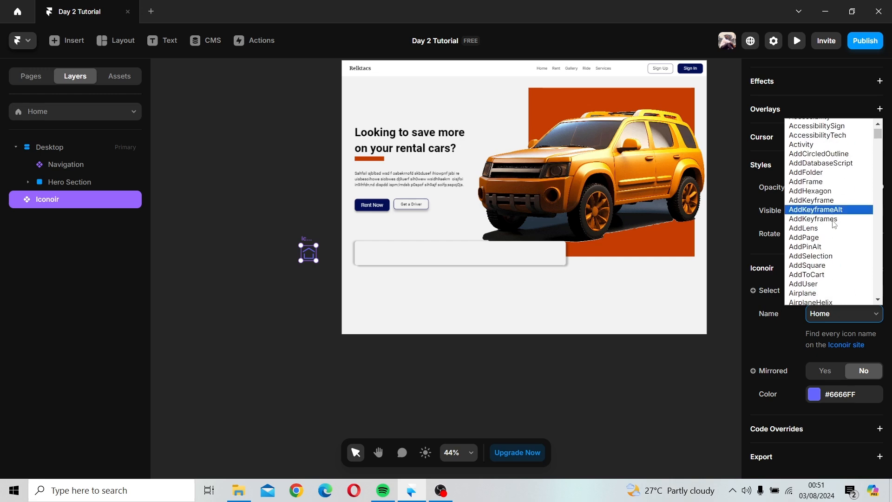
# Step: Set the Iconoir icon to Navigator and move it into the left end of the search bar
pyautogui.moveTo(878, 136); pyautogui.dragTo(885, 221)
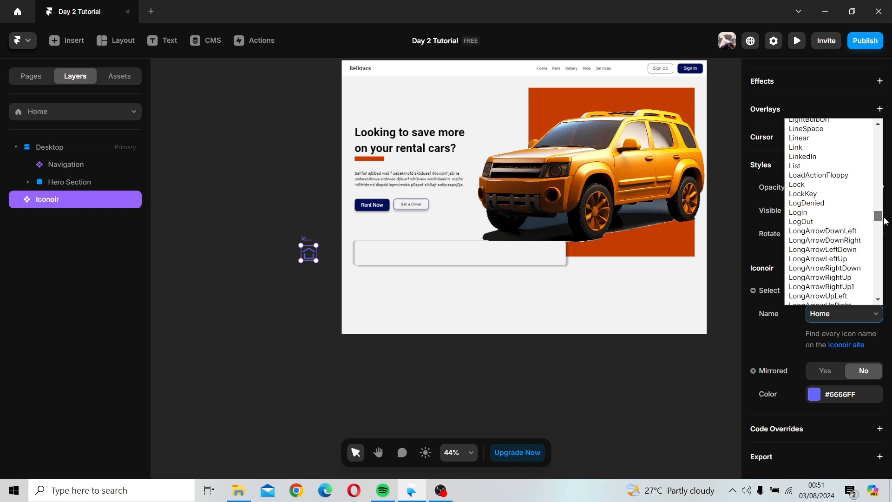
pyautogui.click(879, 301)
pyautogui.moveTo(880, 303); pyautogui.dragTo(880, 303)
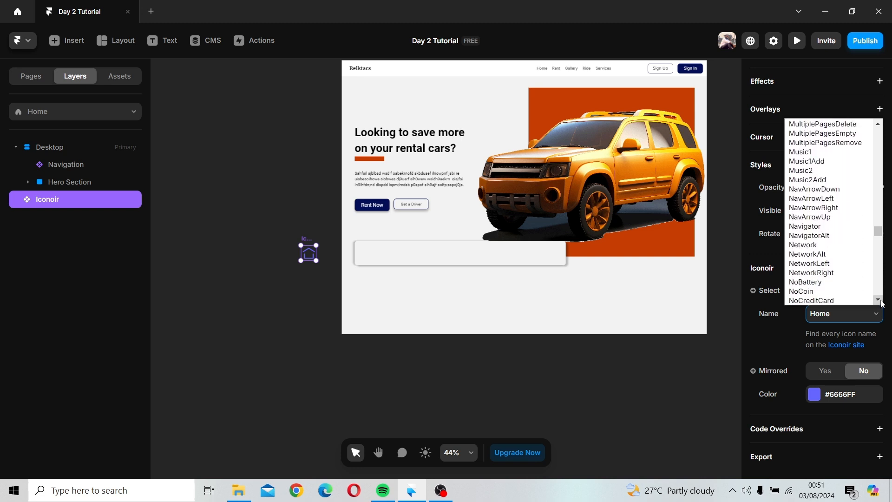
pyautogui.click(832, 226)
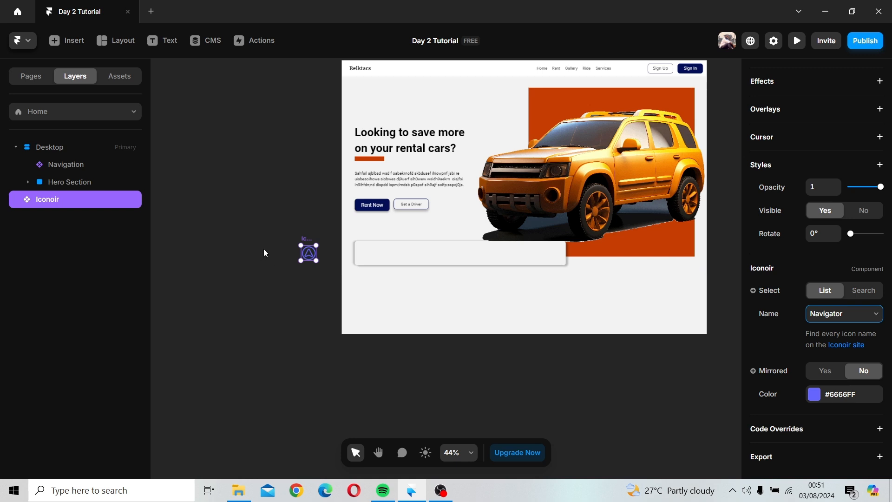
pyautogui.moveTo(306, 255); pyautogui.dragTo(373, 260)
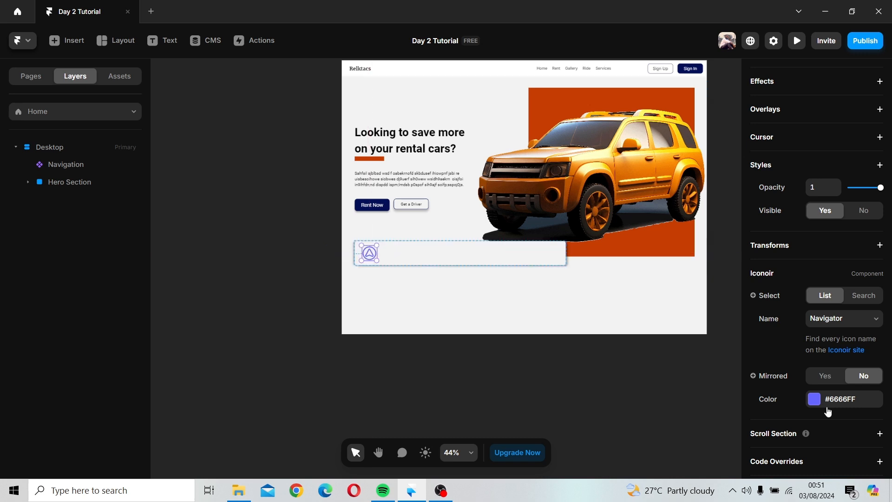
# Step: Create a #333333 color style named Secondary color for the icon and place it second in the styles list
pyautogui.click(819, 405)
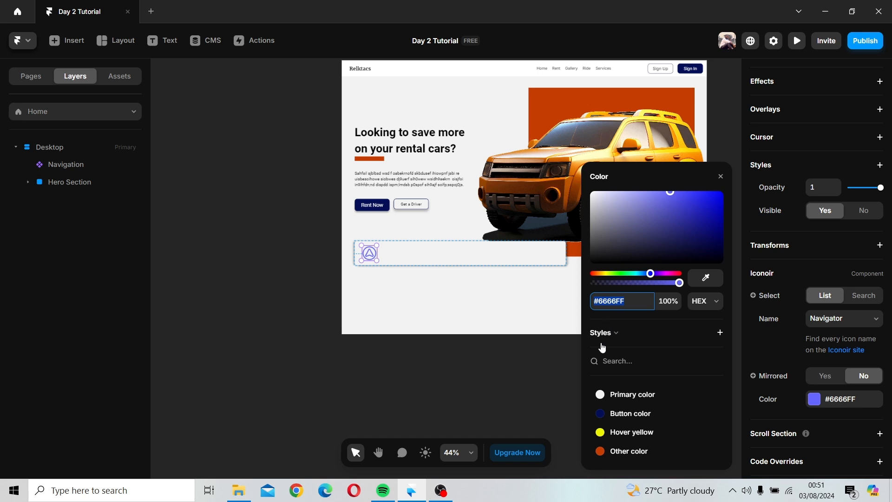
pyautogui.click(721, 332)
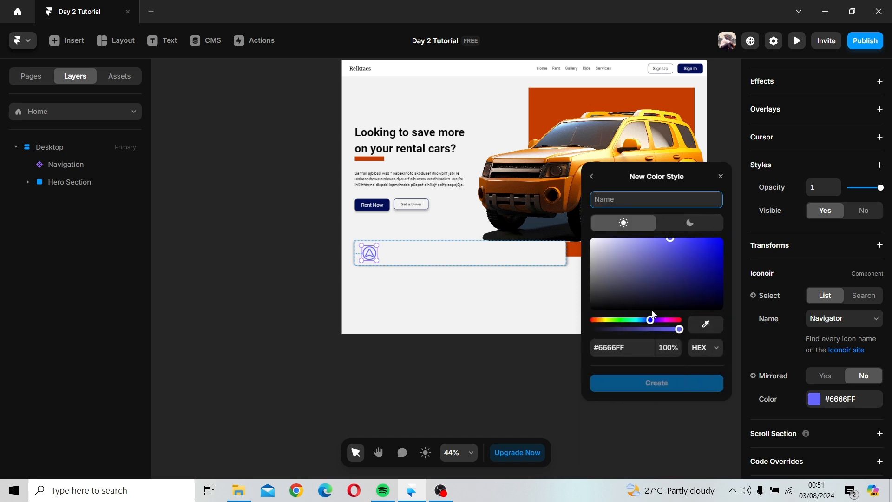
pyautogui.moveTo(621, 268); pyautogui.dragTo(593, 296)
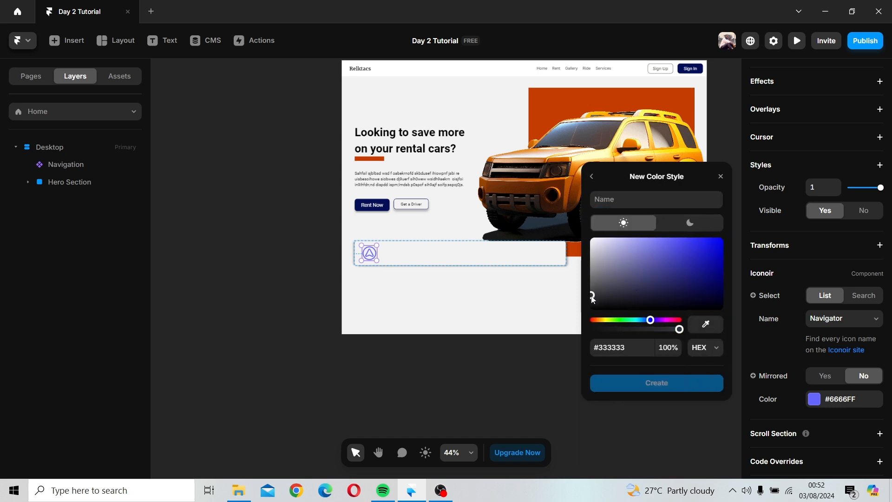
pyautogui.click(636, 199)
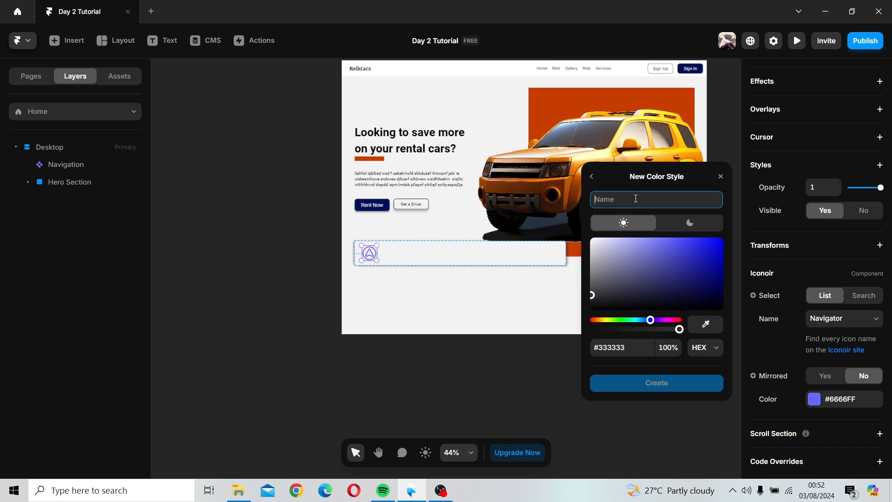
pyautogui.write('Secondary color')
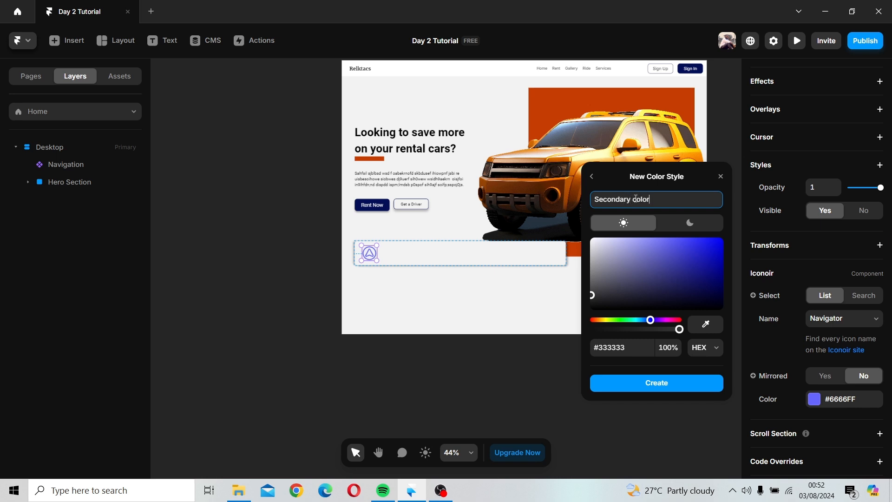
pyautogui.press('Return')
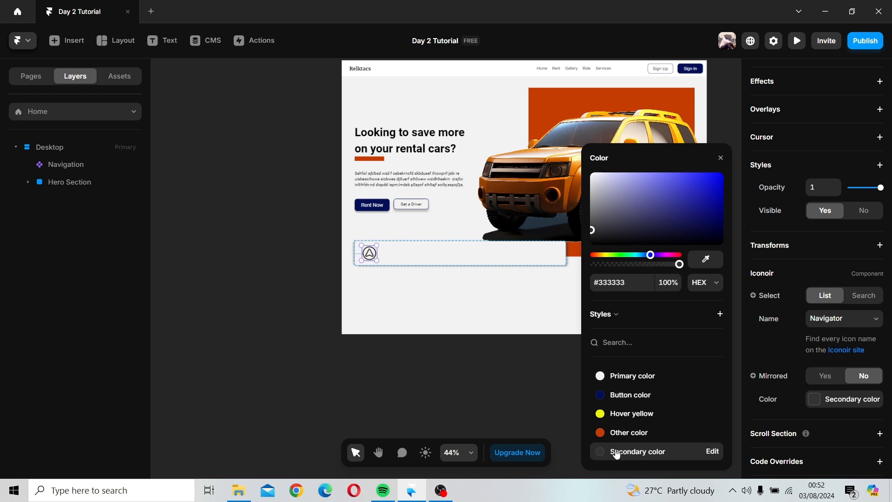
pyautogui.moveTo(618, 451); pyautogui.dragTo(657, 406)
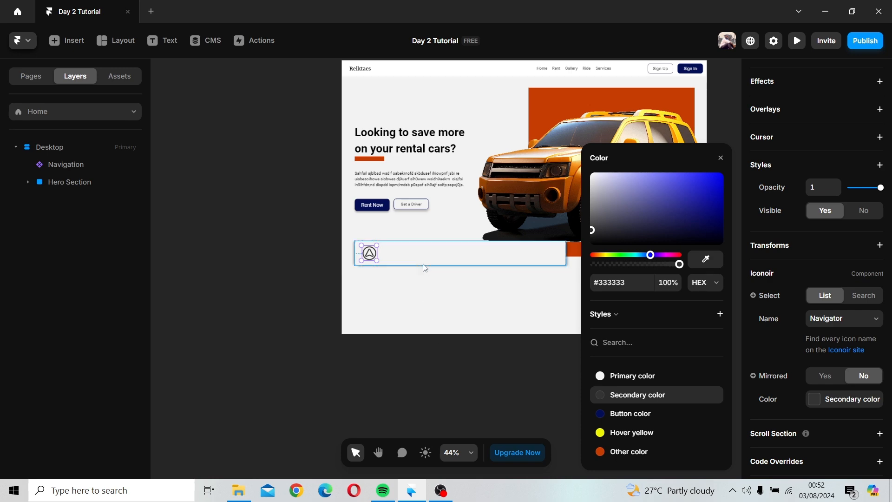
# Step: Resize the navigator icon smaller inside the search bar
pyautogui.click(410, 266)
pyautogui.click(383, 261)
pyautogui.scroll(6, 382, 261)
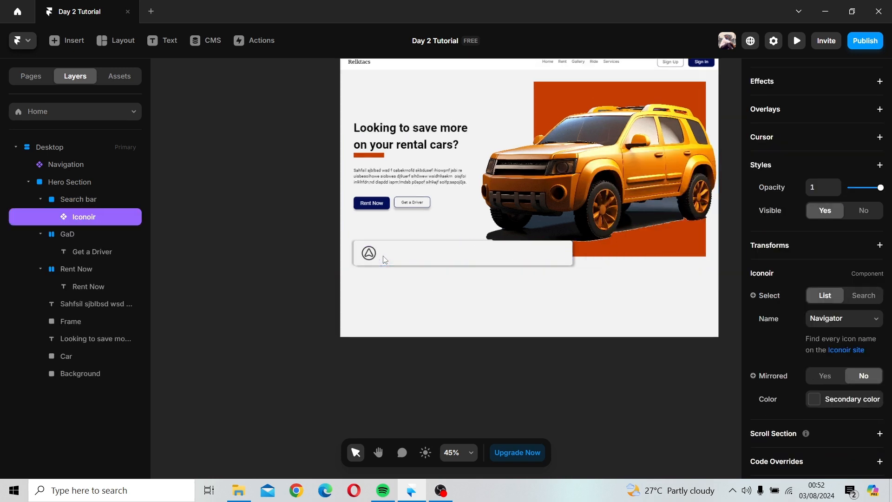
pyautogui.scroll(2, 380, 239)
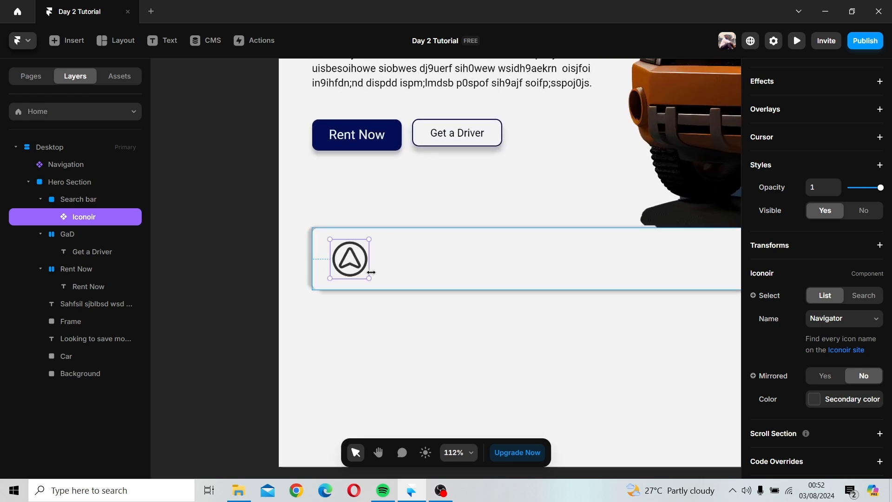
pyautogui.moveTo(369, 276); pyautogui.dragTo(348, 260)
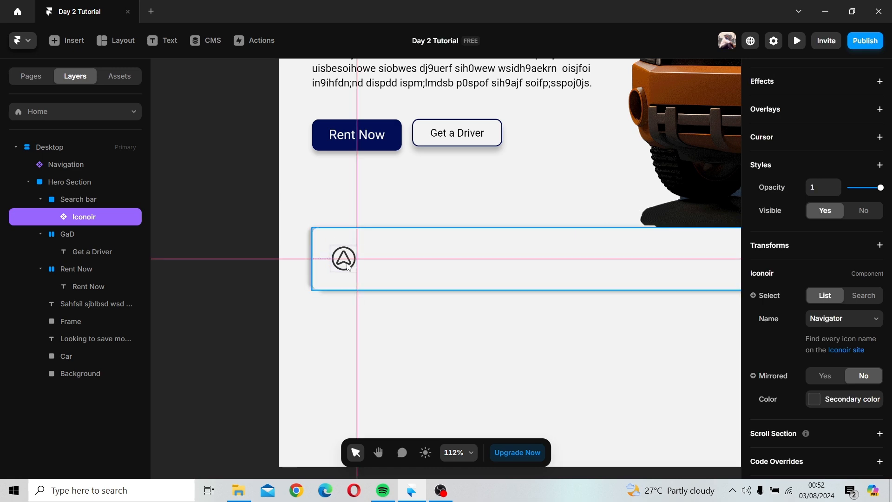
# Step: Add a text layer reading S inside the search bar next to the icon
pyautogui.click(400, 254)
pyautogui.click(160, 41)
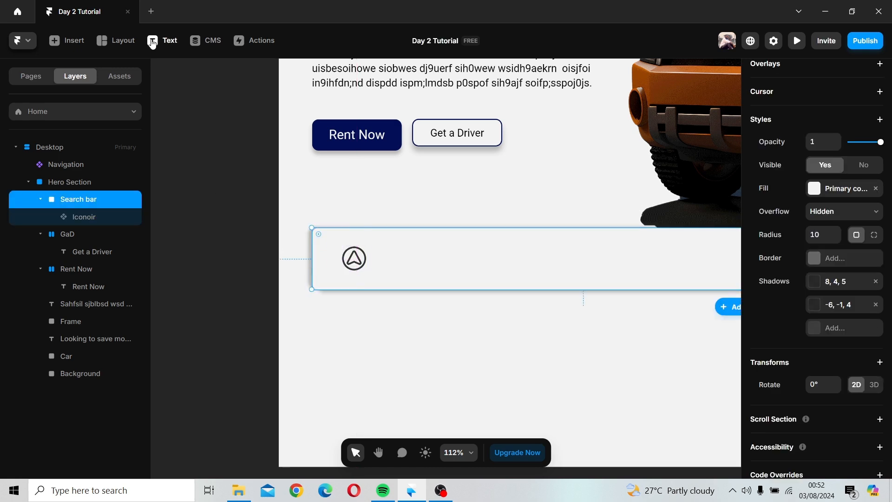
pyautogui.click(377, 260)
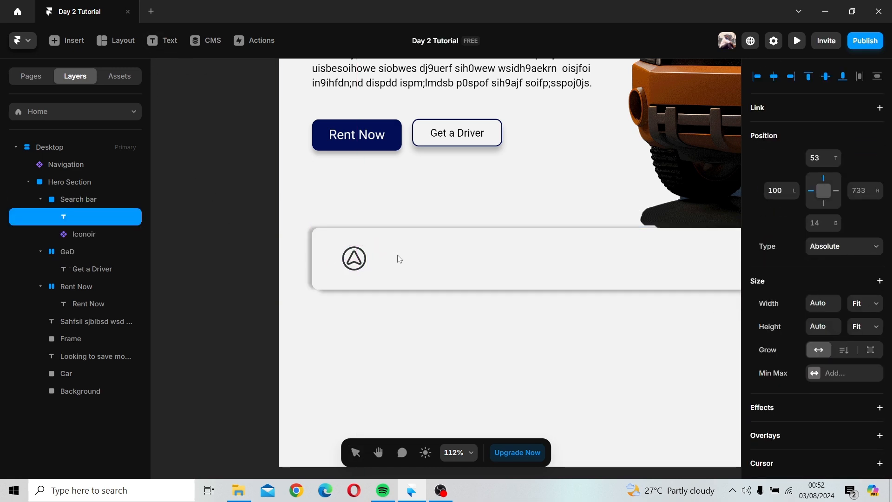
pyautogui.click(151, 45)
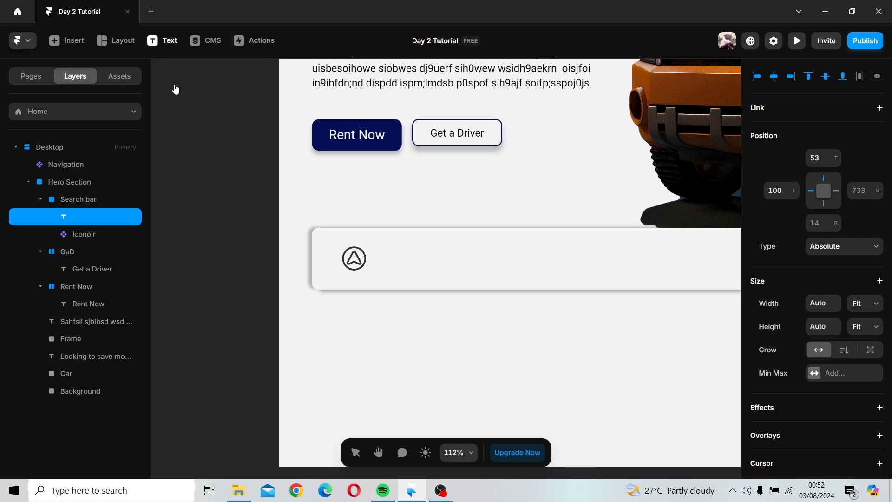
pyautogui.click(378, 259)
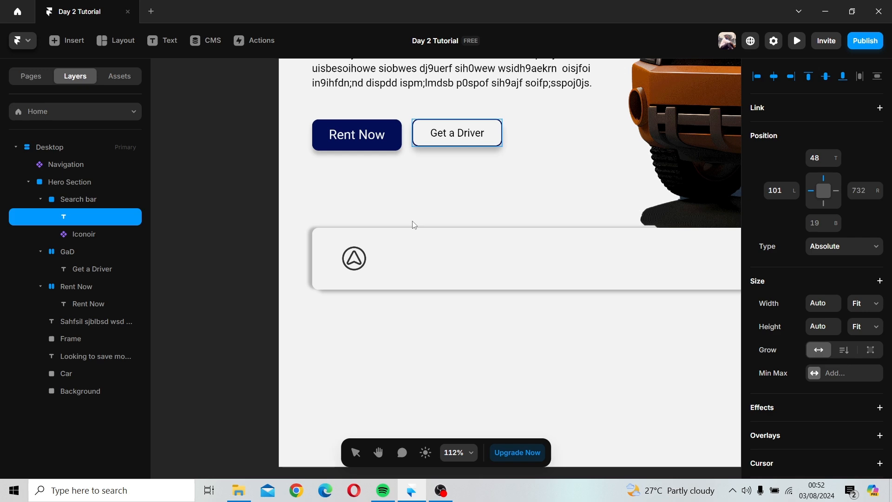
pyautogui.write('S')
# Step: Try to set the text's color to the Secondary color style
pyautogui.scroll(-6, 862, 341)
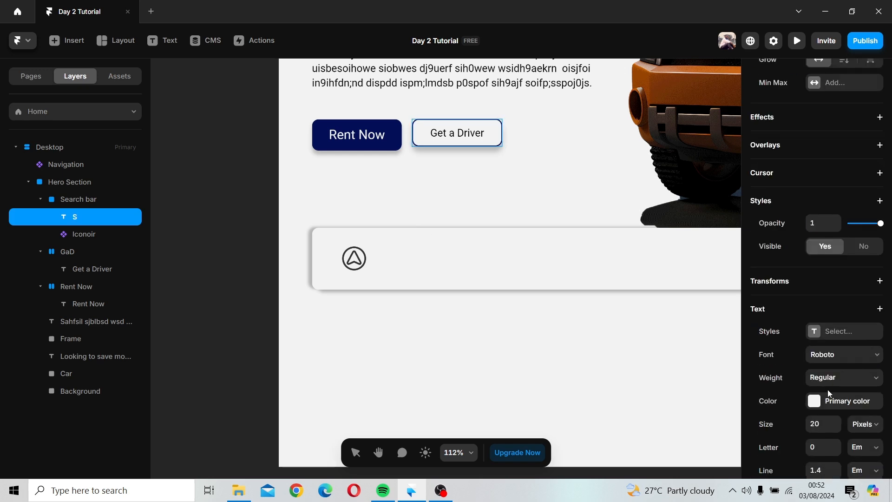
pyautogui.click(836, 401)
pyautogui.click(618, 395)
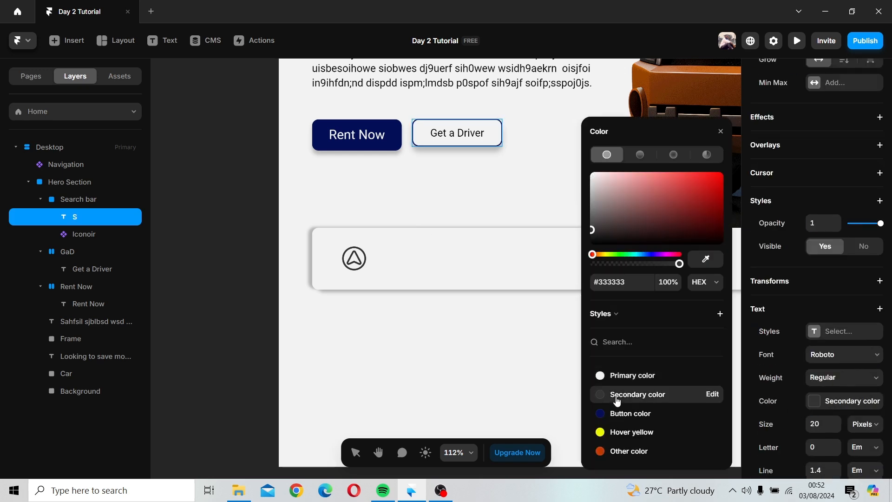
pyautogui.click(721, 131)
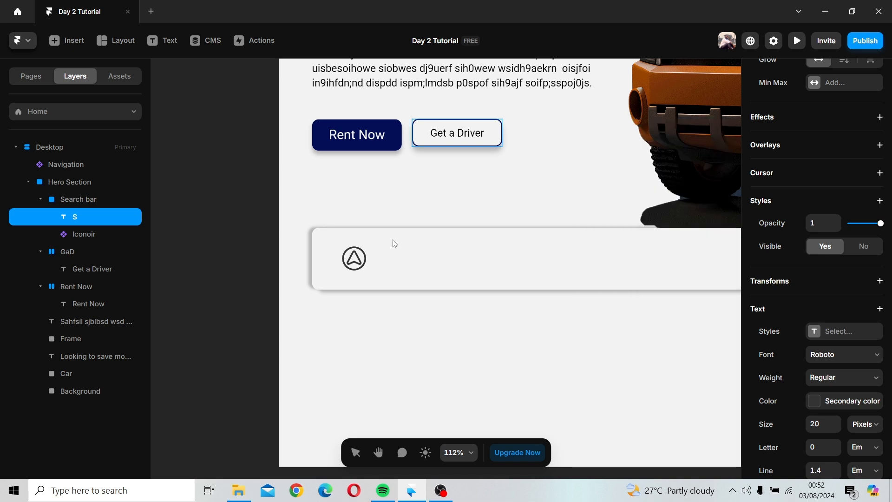
# Step: Set the text's color to Secondary color and place the text back beside the icon in the search bar
pyautogui.click(380, 258)
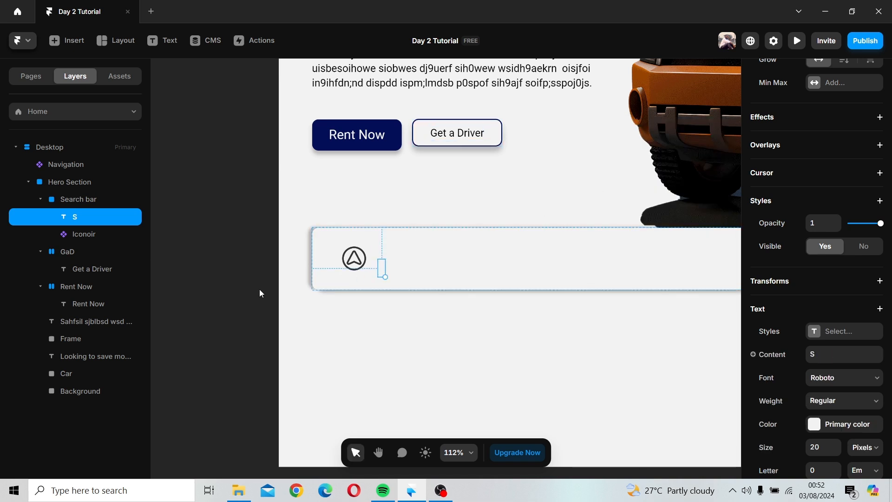
pyautogui.moveTo(260, 290); pyautogui.dragTo(206, 289)
pyautogui.scroll(-3, 803, 334)
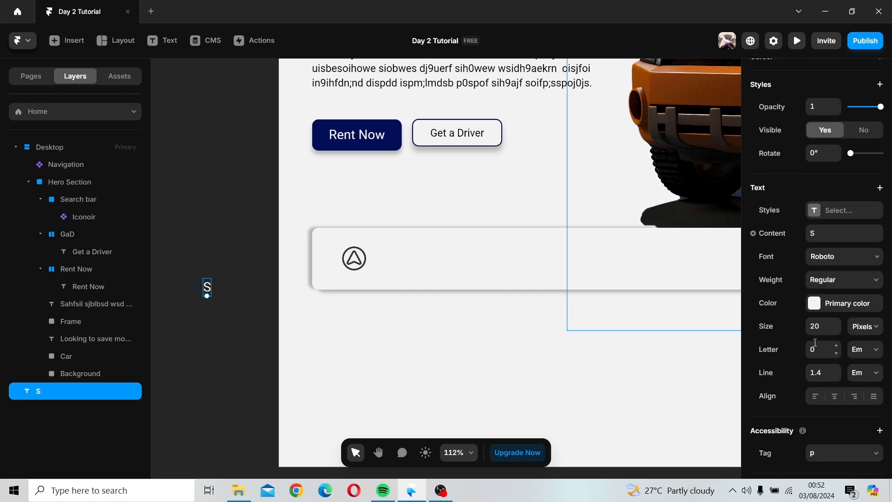
pyautogui.click(814, 304)
pyautogui.click(604, 394)
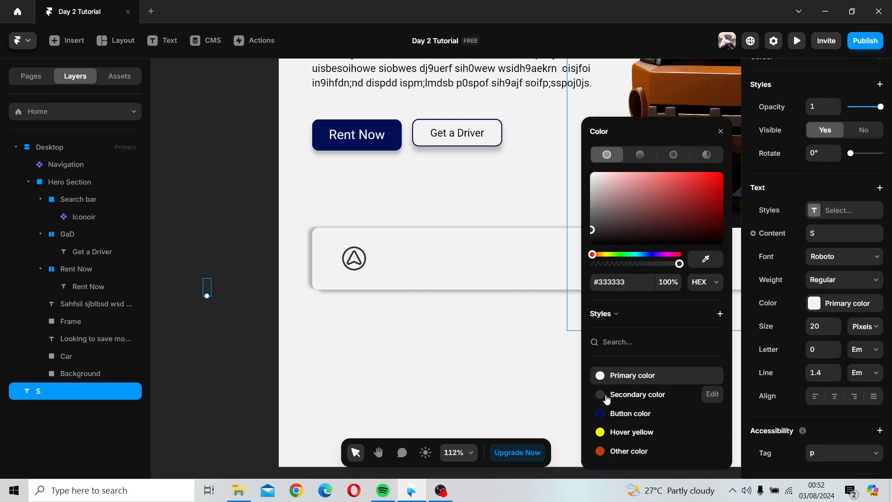
pyautogui.click(720, 132)
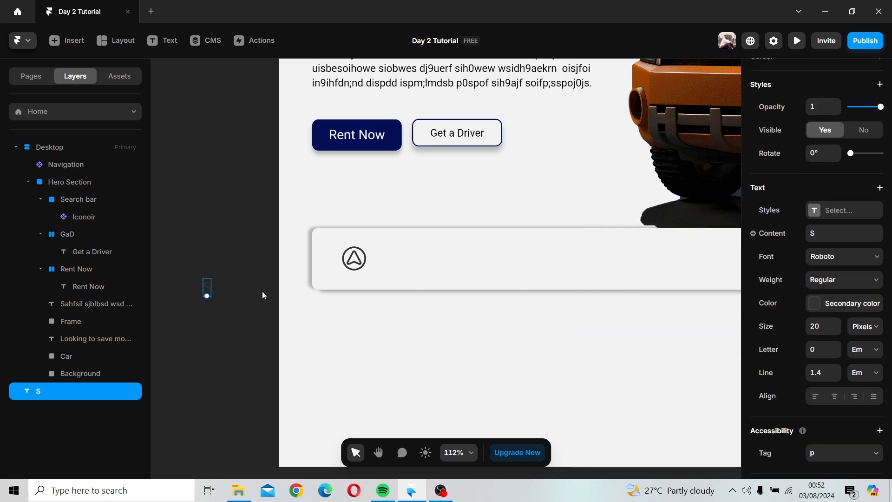
pyautogui.moveTo(208, 284); pyautogui.dragTo(381, 263)
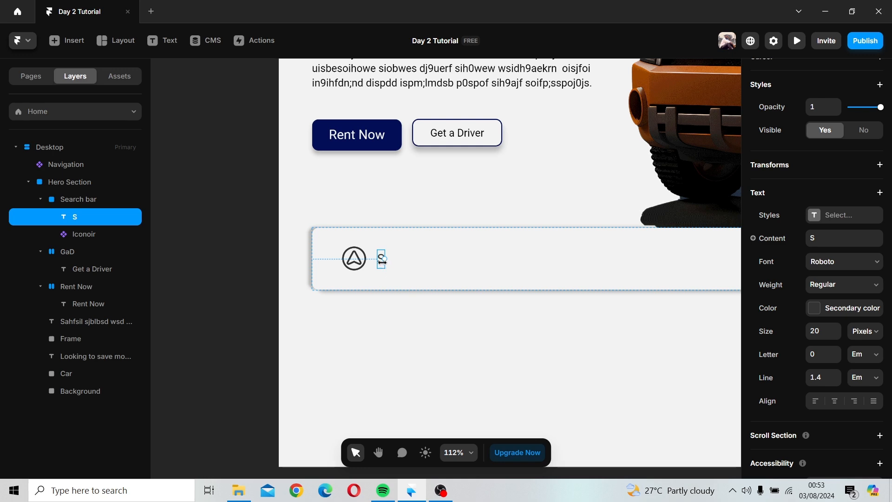
# Step: Change the search bar text to Choose a location
pyautogui.doubleClick(382, 261)
pyautogui.doubleClick(386, 262)
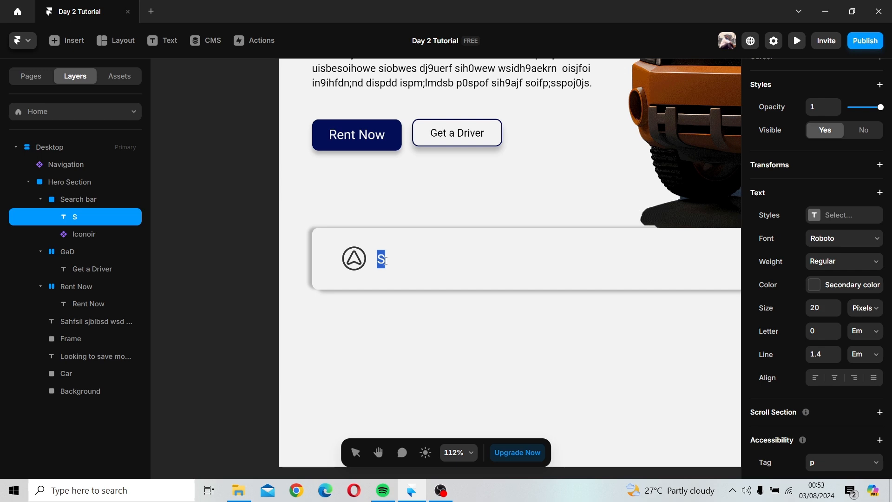
pyautogui.write('Choose a ')
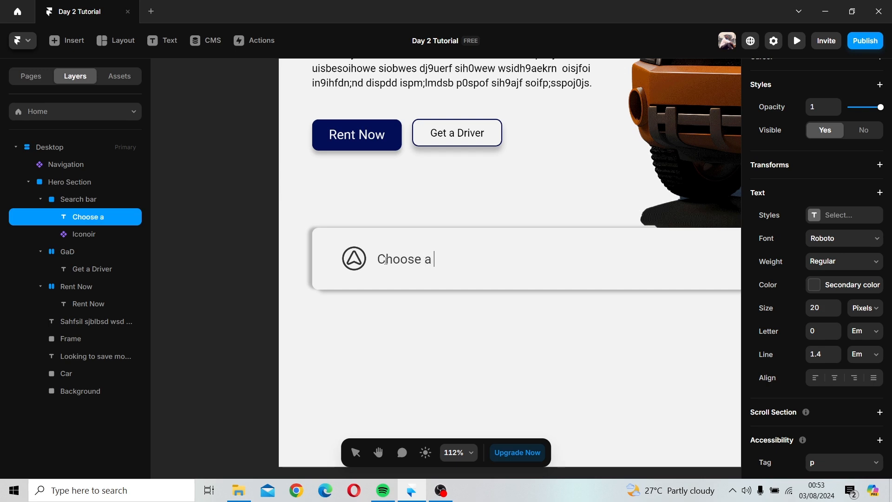
pyautogui.write('location')
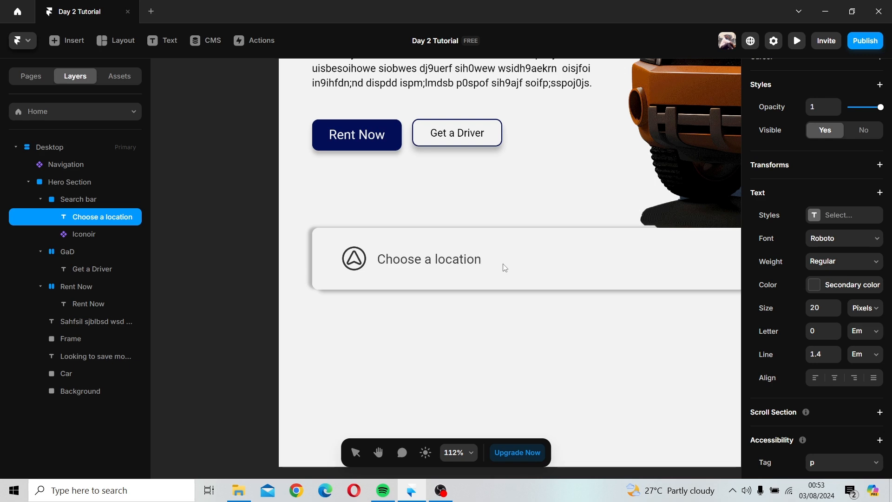
pyautogui.press('Escape')
# Step: Select the icon and the location text together and wrap them in a new frame
pyautogui.scroll(-4, 502, 263)
pyautogui.moveTo(591, 233); pyautogui.dragTo(448, 253)
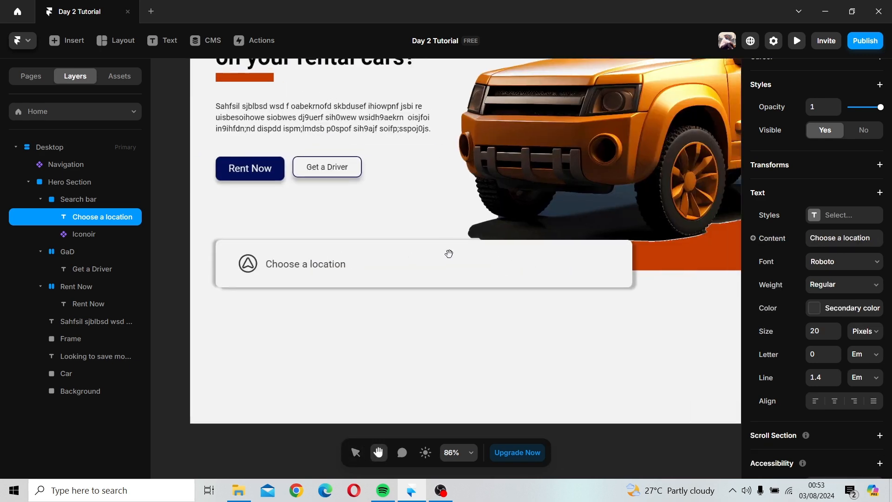
pyautogui.moveTo(307, 268); pyautogui.dragTo(302, 265)
pyautogui.keyDown('shift'); pyautogui.click(245, 266); pyautogui.keyUp('shift')
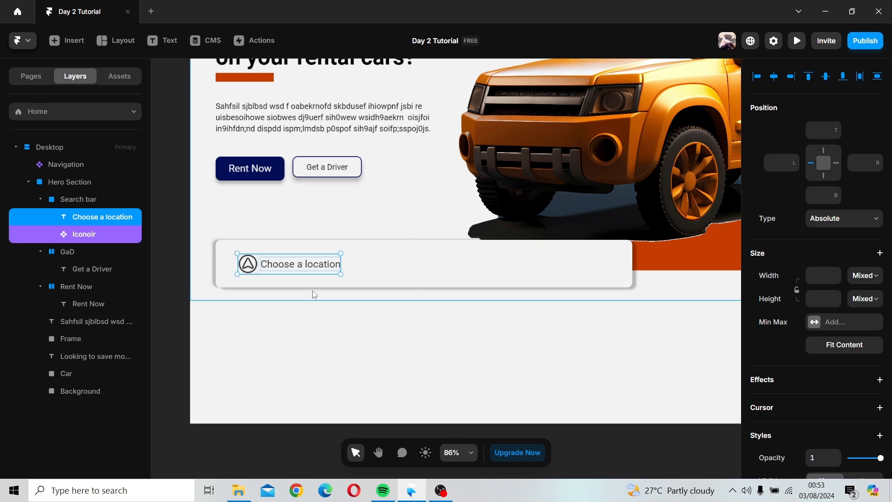
pyautogui.rightClick(282, 265)
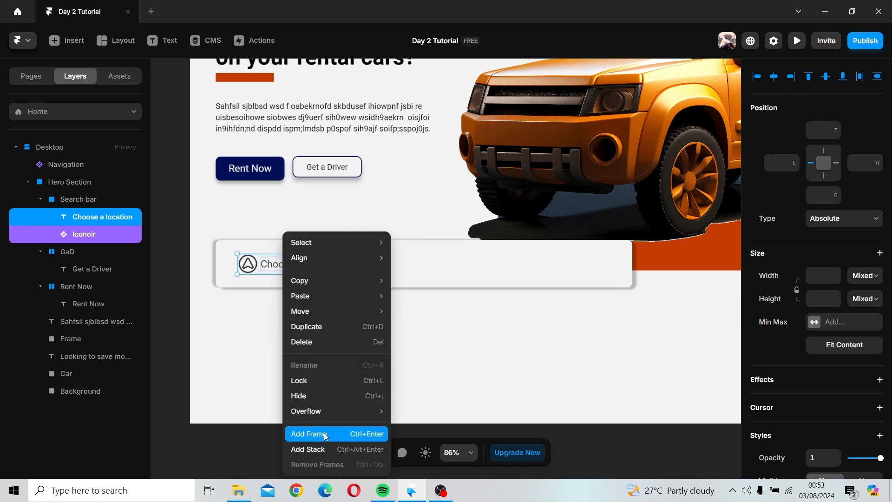
pyautogui.click(308, 434)
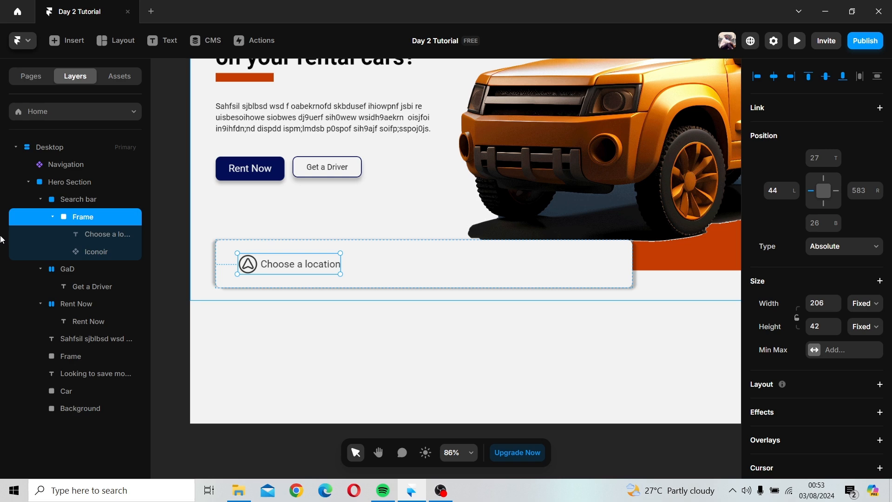
# Step: Rename the new frame to Cl
pyautogui.doubleClick(76, 218)
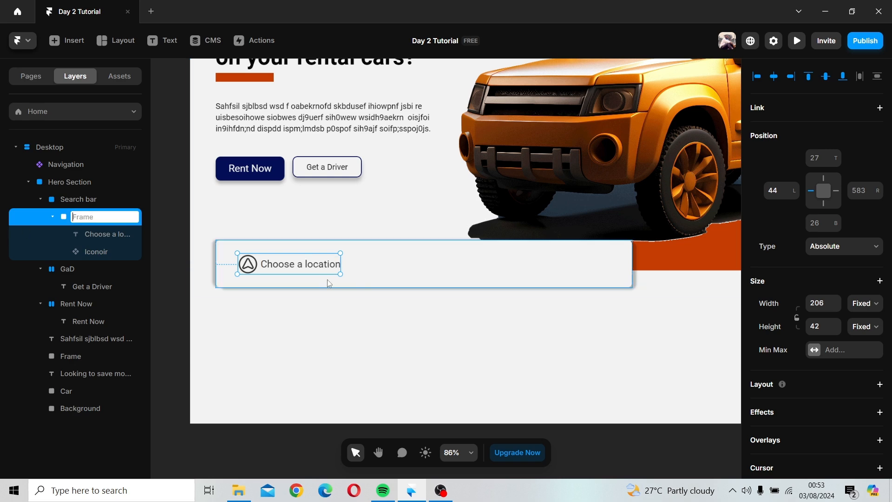
pyautogui.write('Cl')
pyautogui.press('Return')
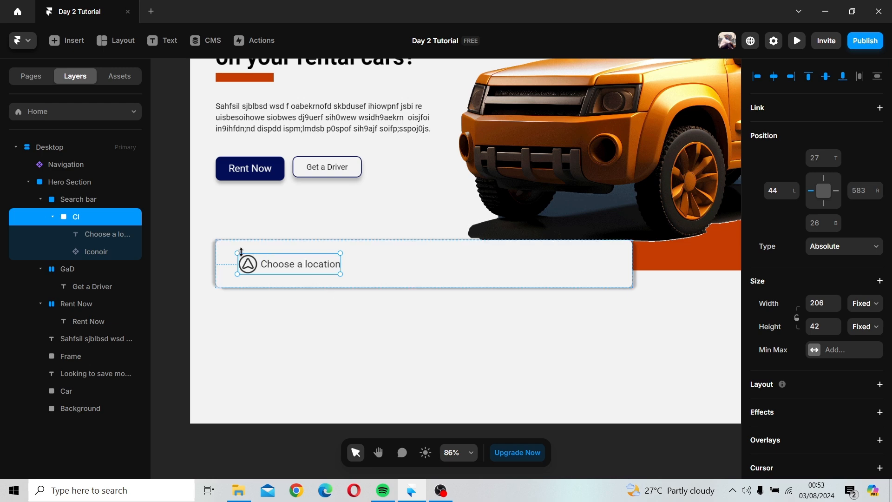
# Step: Duplicate the location item and place the copy beside it in the search bar
pyautogui.moveTo(246, 269); pyautogui.dragTo(383, 268)
pyautogui.press('Delete')
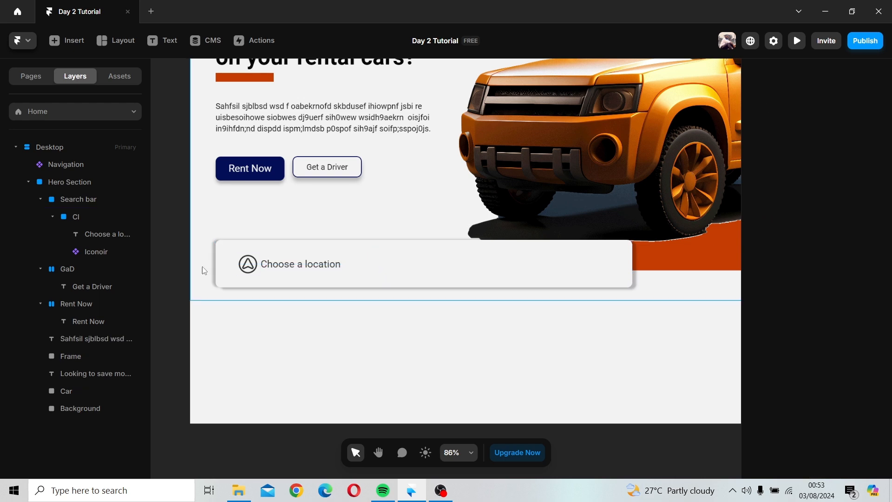
pyautogui.click(84, 219)
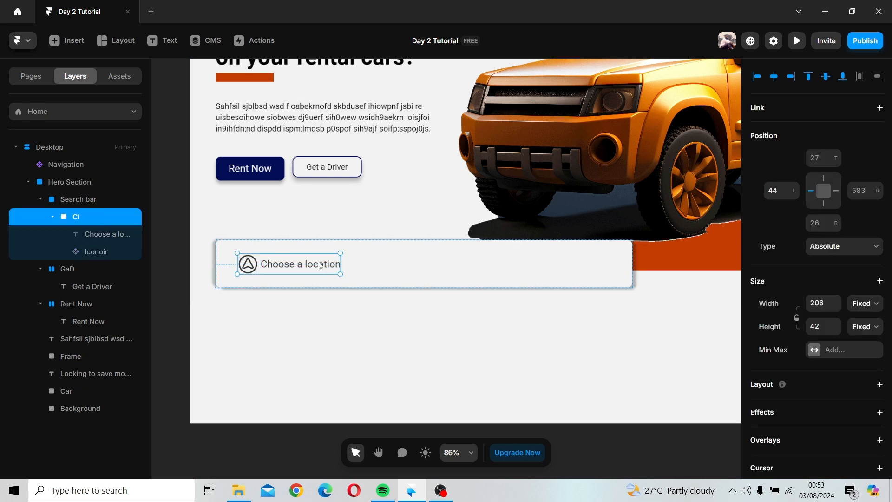
pyautogui.moveTo(319, 266); pyautogui.dragTo(437, 266)
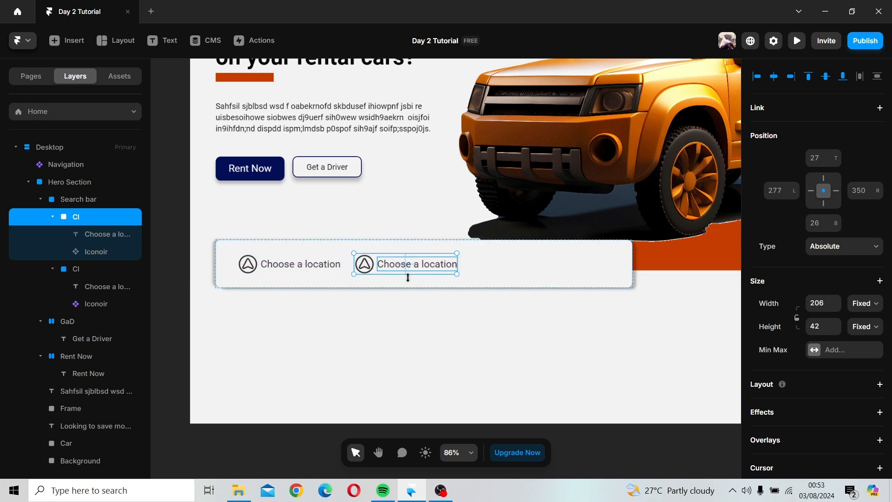
# Step: Change the copied item's text to Pick a date
pyautogui.doubleClick(401, 262)
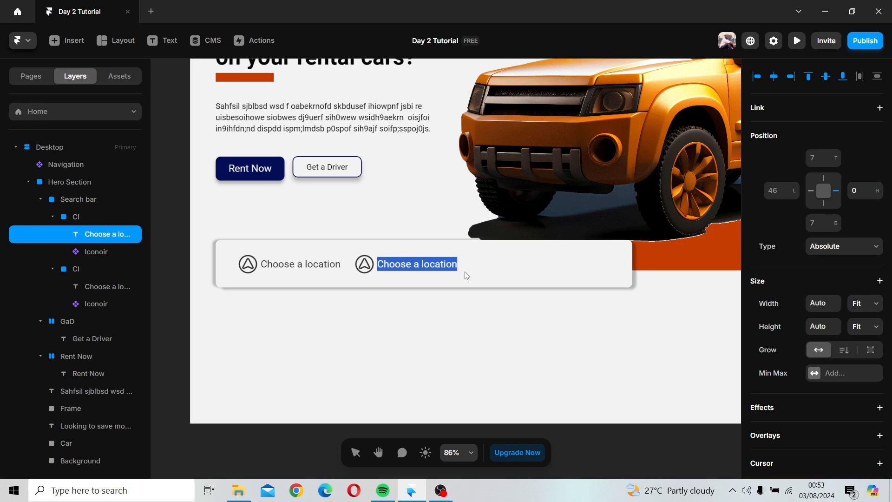
pyautogui.write('Pic')
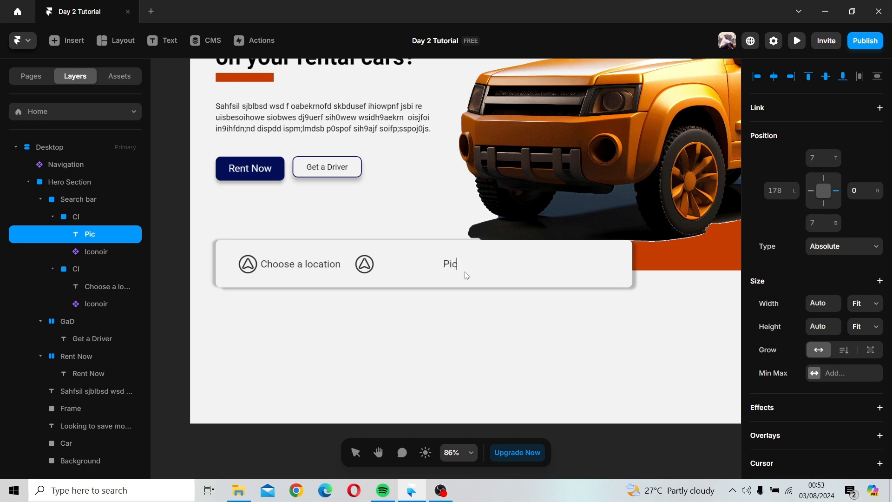
pyautogui.write('k a date')
pyautogui.press('Escape')
# Step: Set the Pick a date text's width and its frame's width to Fit Content
pyautogui.click(399, 274)
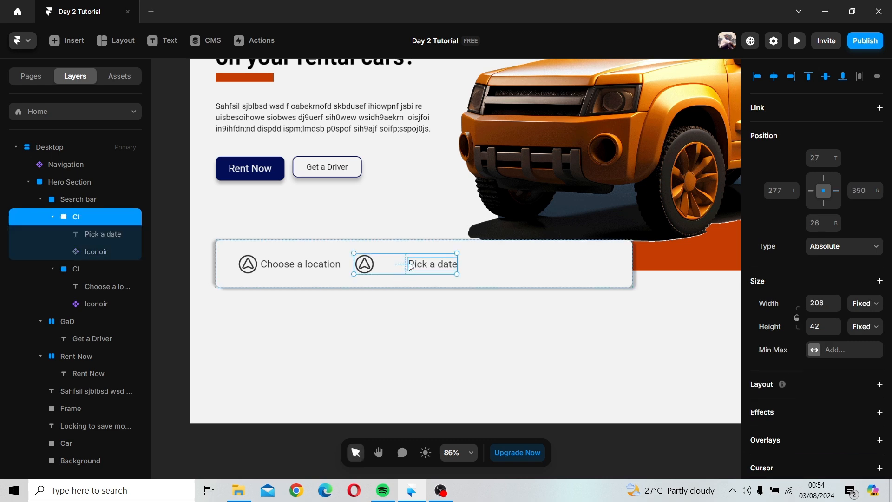
pyautogui.click(411, 268)
pyautogui.click(80, 224)
pyautogui.click(127, 235)
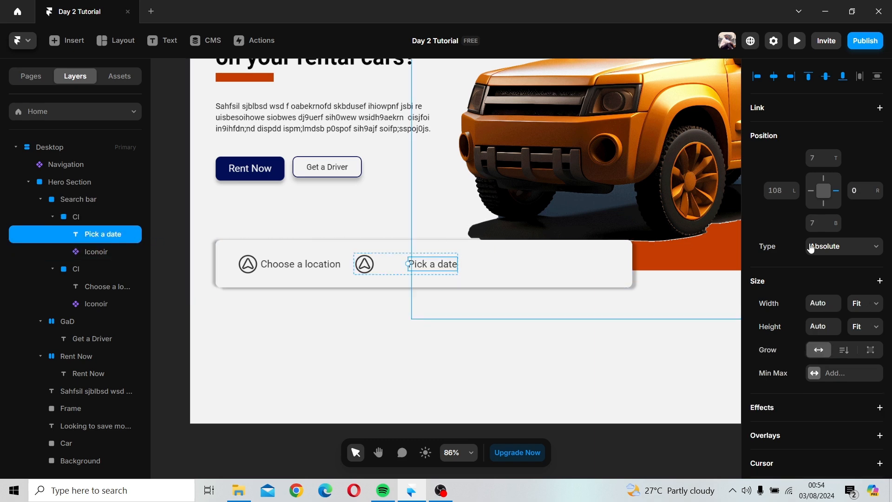
pyautogui.click(875, 310)
pyautogui.click(862, 302)
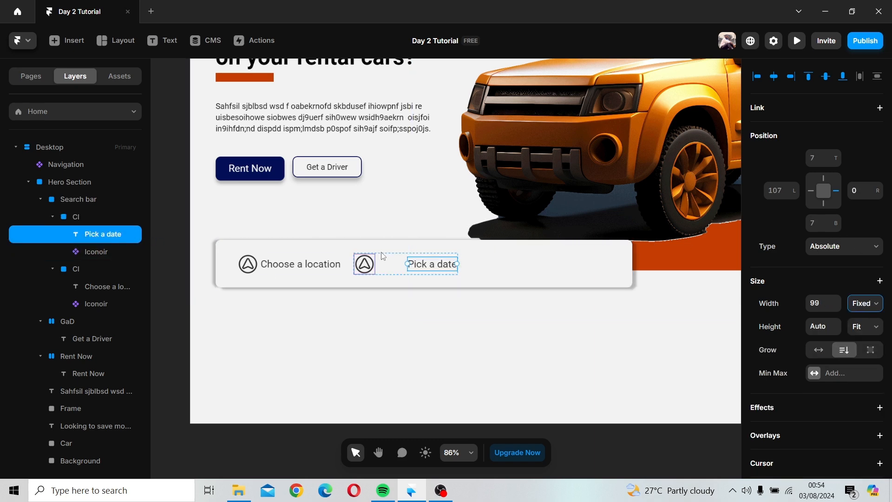
pyautogui.click(868, 304)
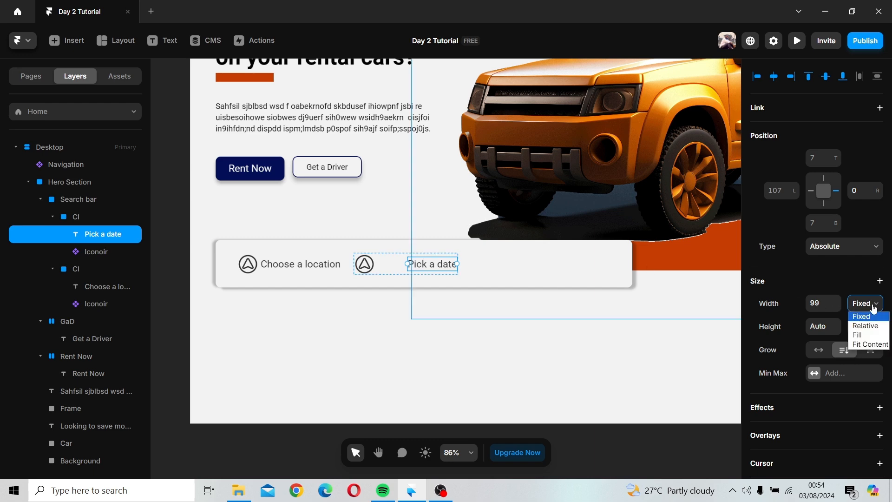
pyautogui.click(871, 344)
pyautogui.click(85, 217)
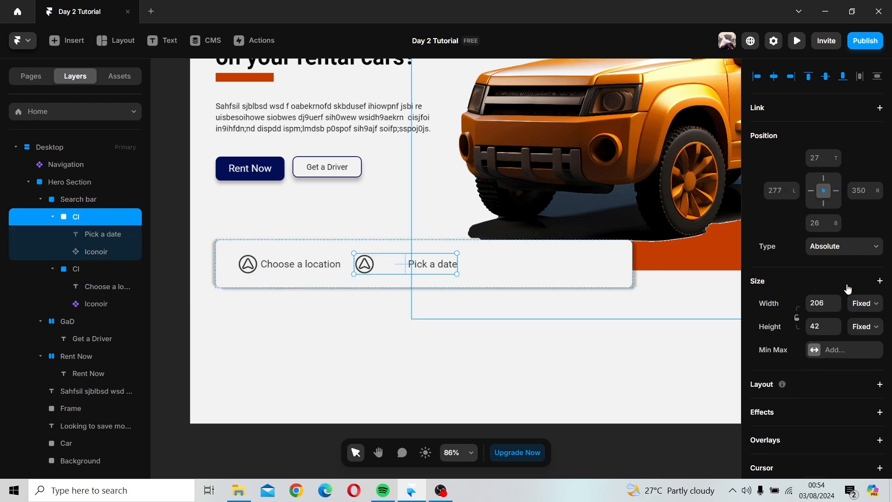
pyautogui.click(861, 307)
pyautogui.click(865, 345)
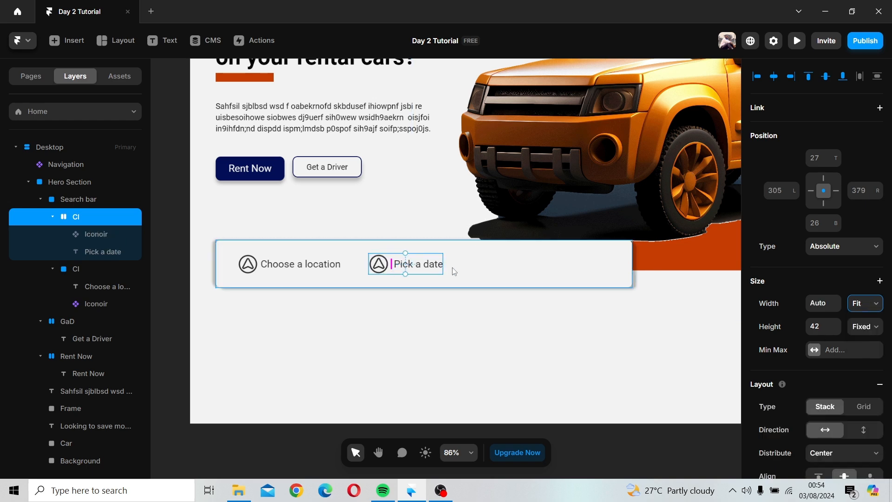
# Step: Set the location item's frame width to Fit Content
pyautogui.click(299, 264)
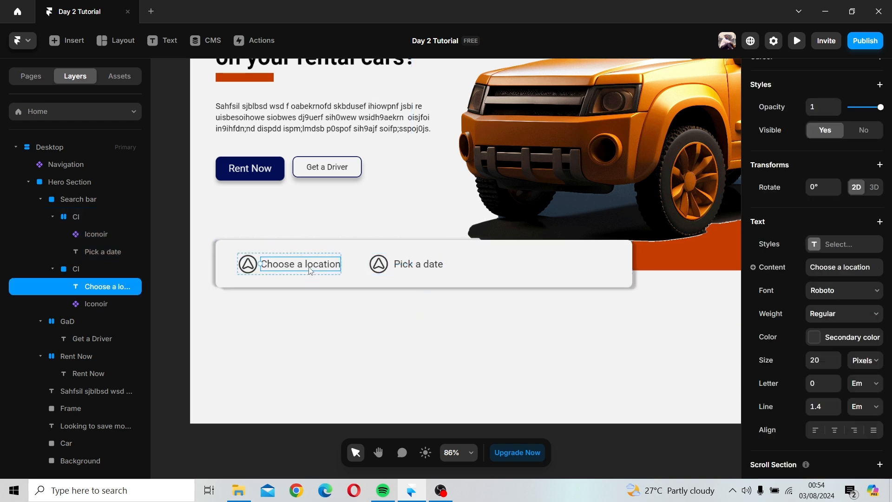
pyautogui.click(89, 269)
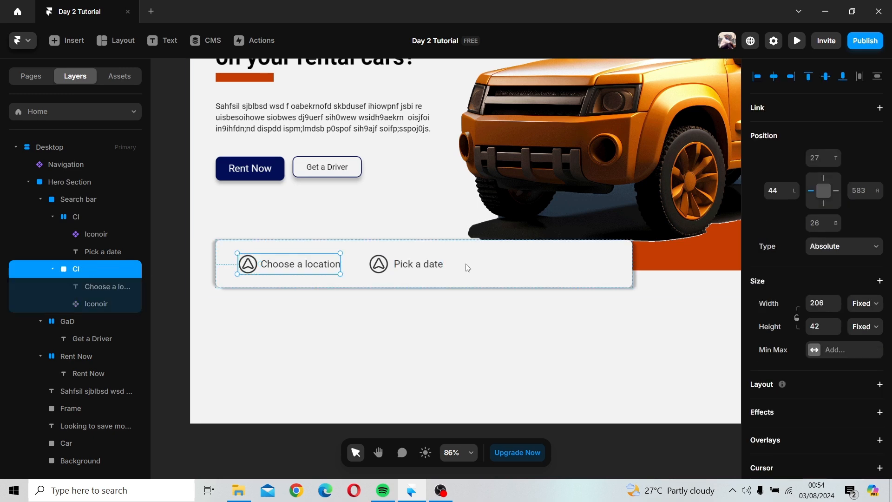
pyautogui.click(859, 306)
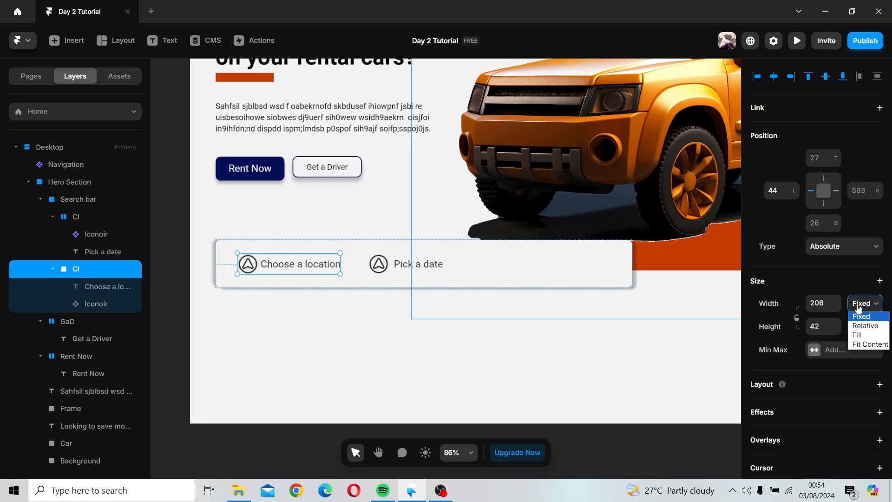
pyautogui.click(861, 347)
# Step: Rename the date item's frame to Pad
pyautogui.click(75, 217)
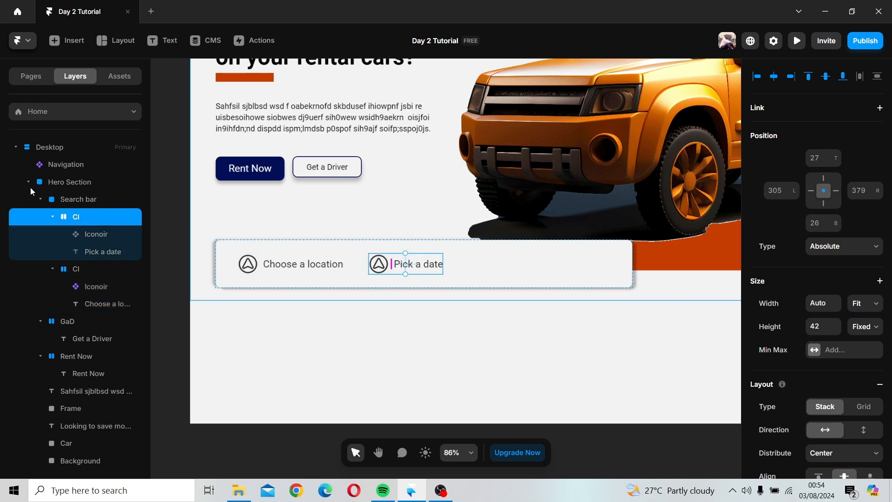
pyautogui.doubleClick(102, 216)
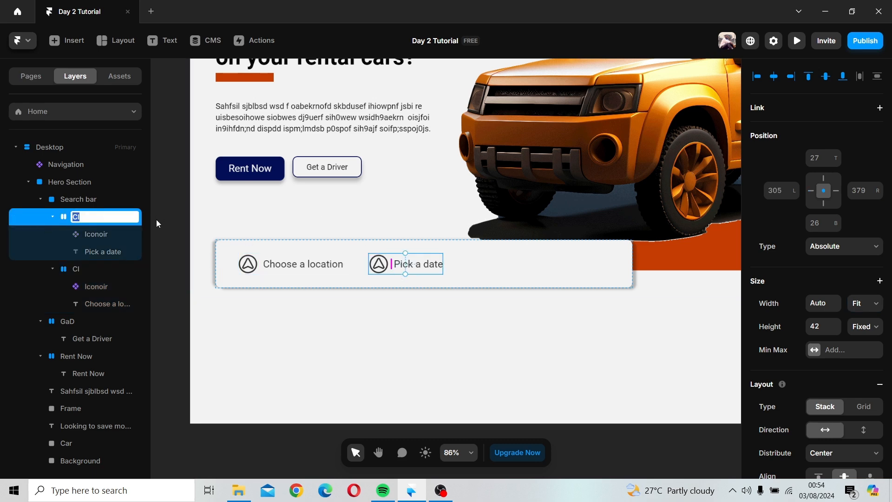
pyautogui.write('Pad')
pyautogui.press('Return')
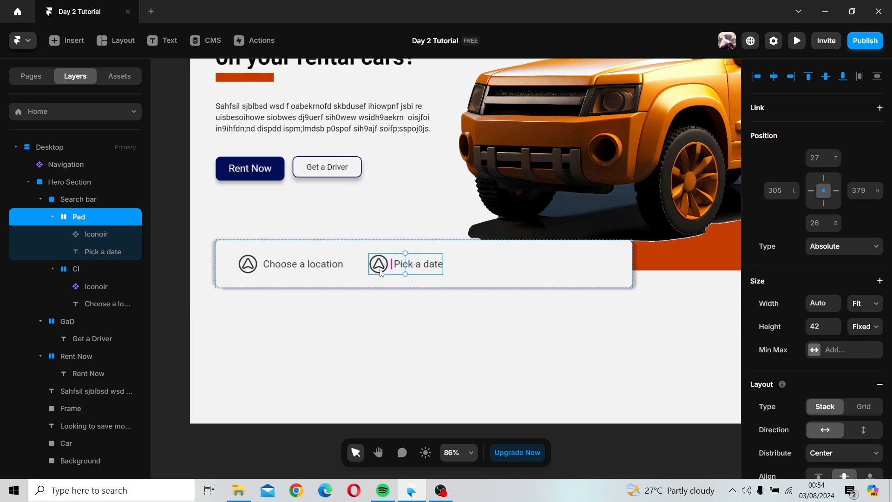
# Step: Duplicate the date item to the right and change the middle item's icon to Calendar
pyautogui.moveTo(381, 273); pyautogui.dragTo(450, 271)
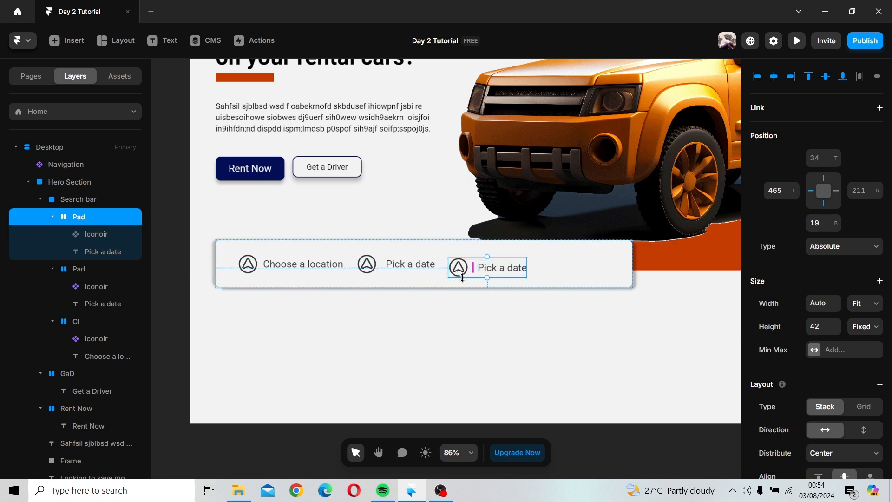
pyautogui.keyDown('ctrl'); pyautogui.click(368, 268); pyautogui.keyUp('ctrl')
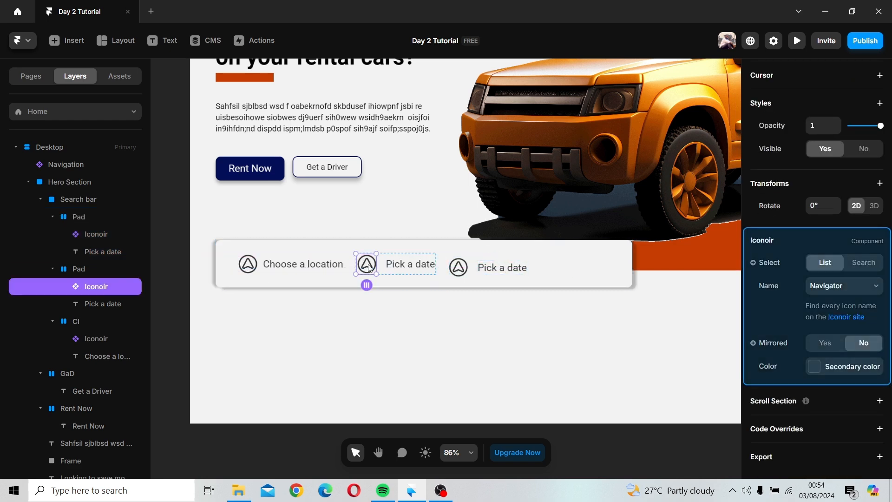
pyautogui.click(856, 286)
pyautogui.scroll(-5, 831, 248)
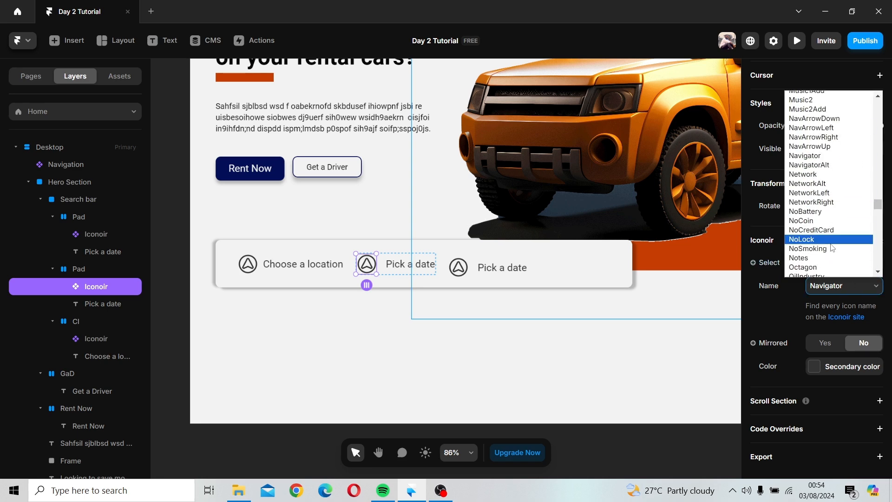
pyautogui.scroll(-4, 833, 247)
pyautogui.scroll(10, 833, 247)
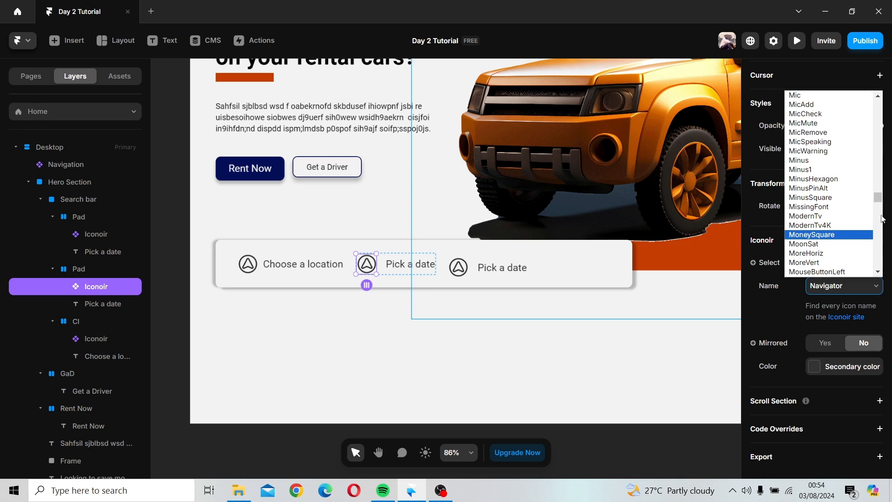
pyautogui.moveTo(878, 198); pyautogui.dragTo(877, 139)
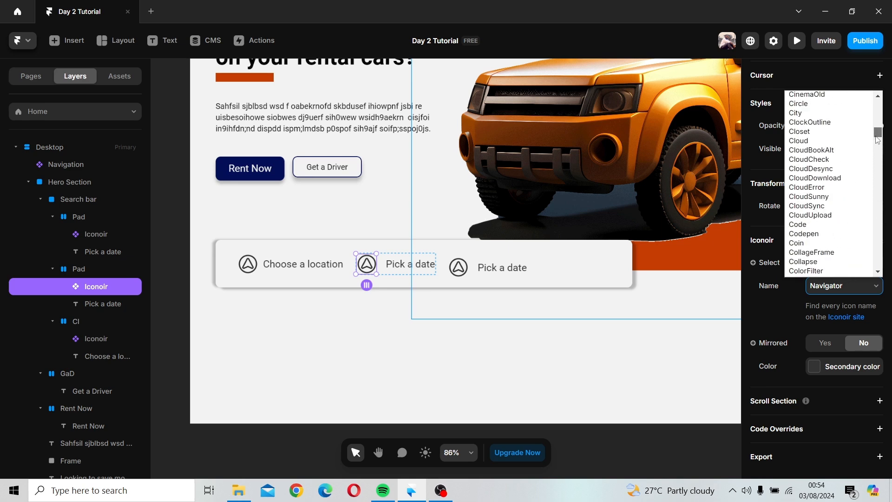
pyautogui.scroll(8, 863, 165)
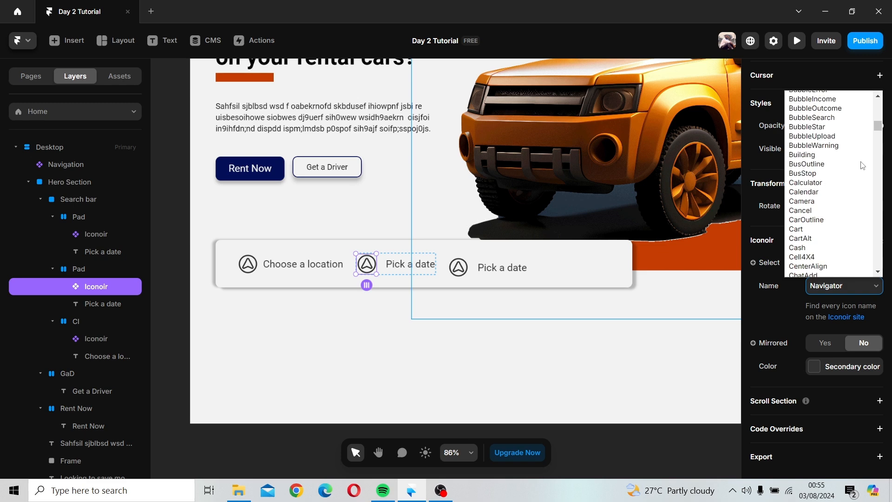
pyautogui.click(820, 192)
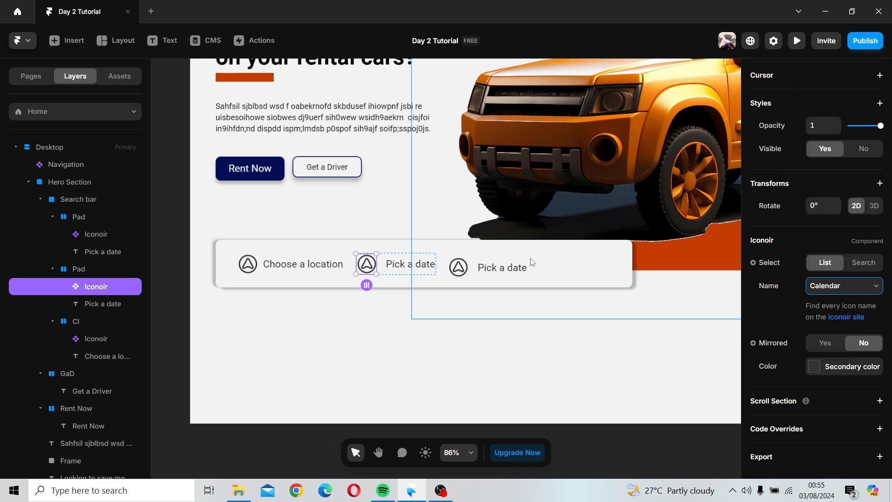
# Step: Change the third item's text to Return a date
pyautogui.click(484, 264)
pyautogui.moveTo(485, 264); pyautogui.dragTo(486, 260)
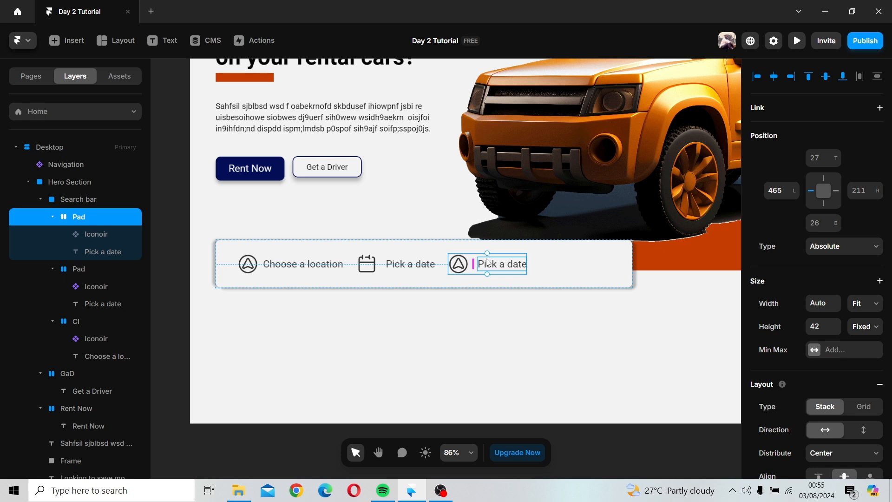
pyautogui.click(488, 264)
pyautogui.doubleClick(497, 263)
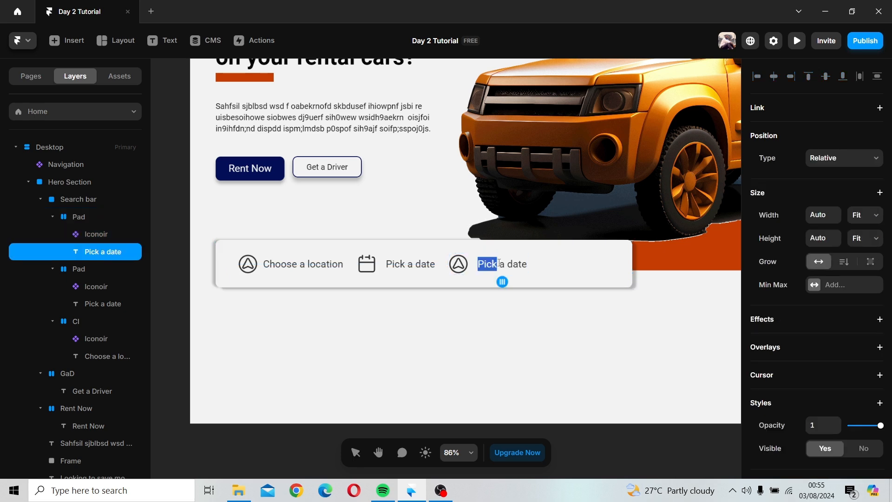
pyautogui.write('Re')
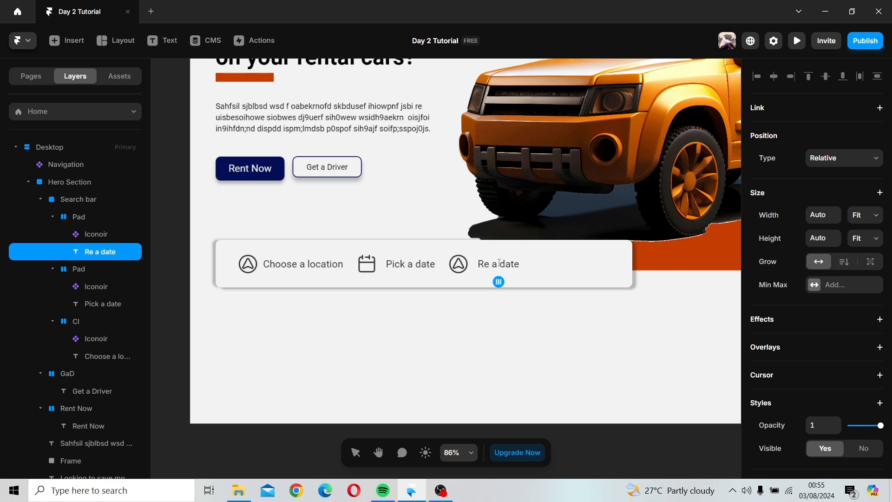
pyautogui.write('turn')
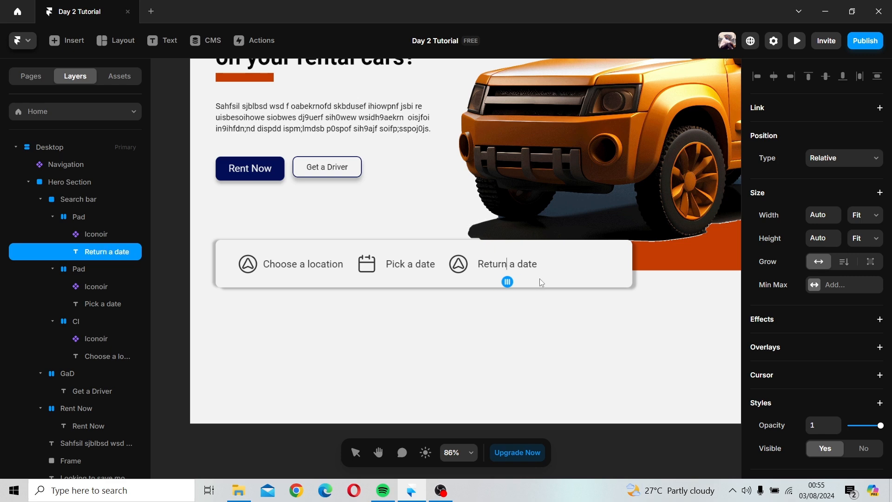
pyautogui.press('Escape')
# Step: Change the third search bar item's icon to Calendar
pyautogui.click(559, 277)
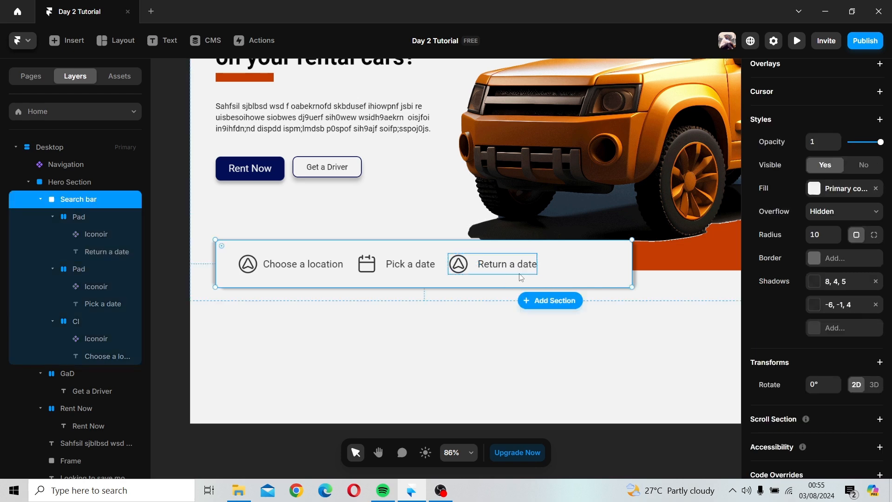
pyautogui.click(497, 266)
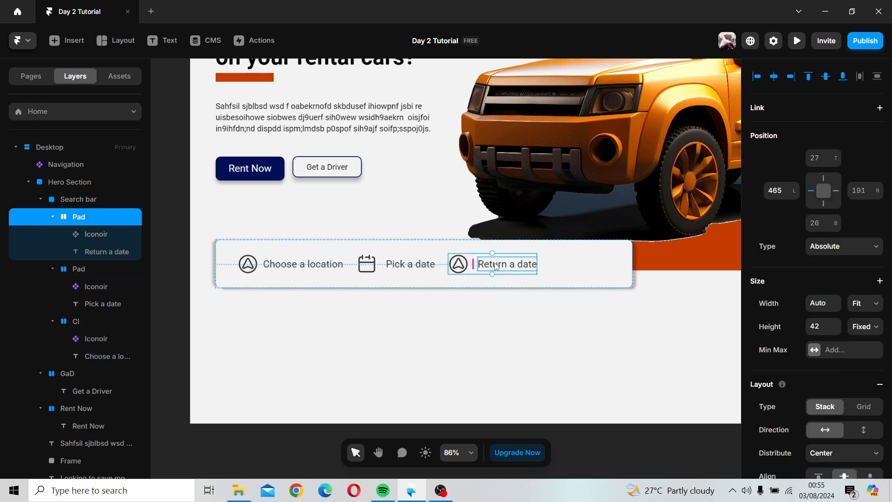
pyautogui.click(458, 263)
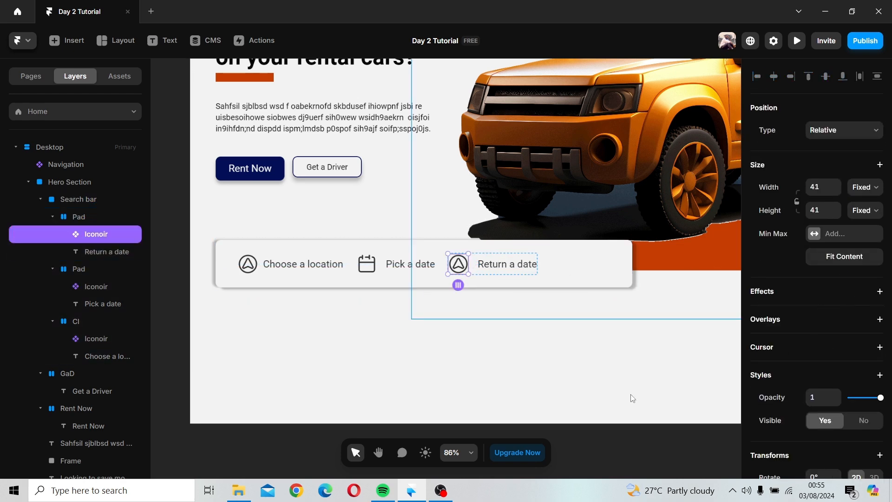
pyautogui.scroll(-4, 832, 339)
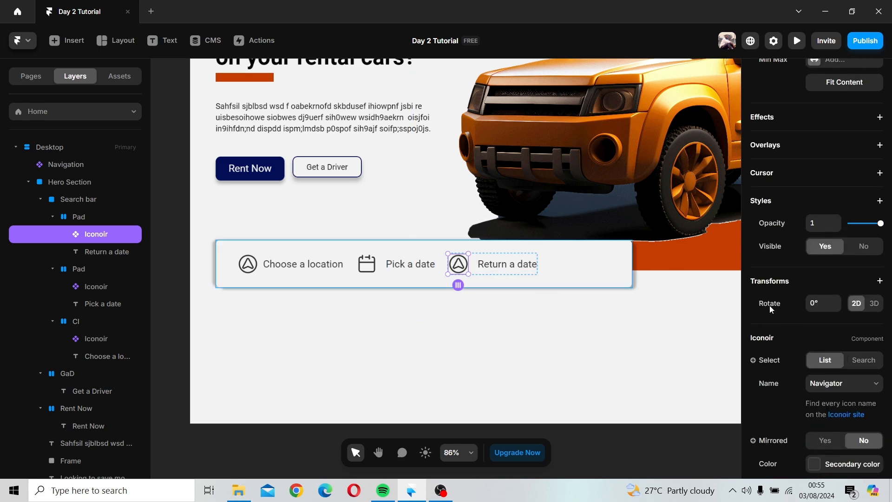
pyautogui.click(841, 384)
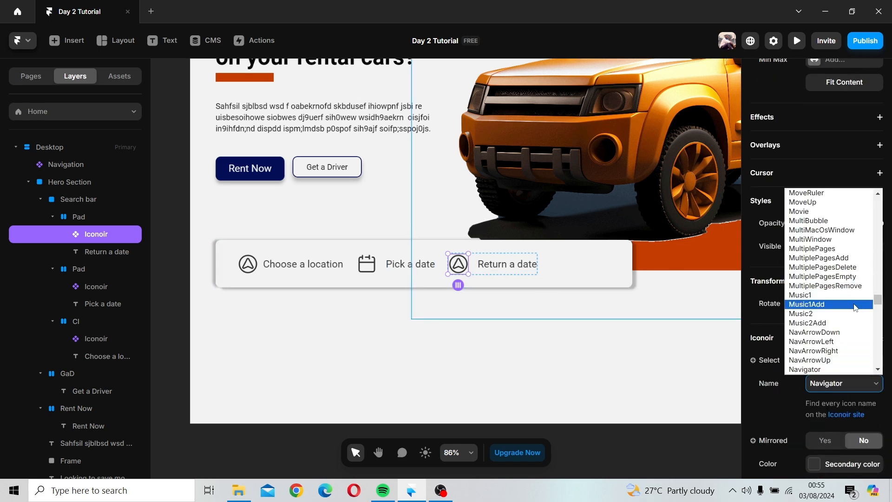
pyautogui.moveTo(878, 299); pyautogui.dragTo(874, 232)
pyautogui.scroll(5, 837, 269)
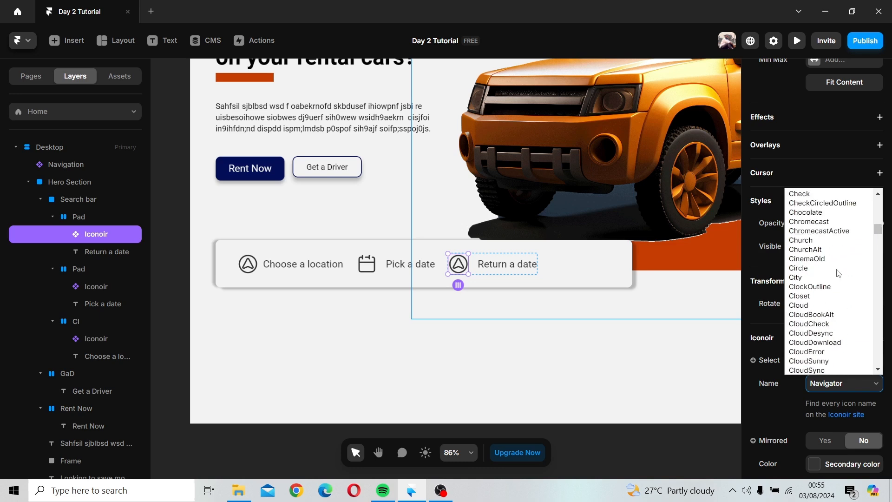
pyautogui.scroll(15, 839, 274)
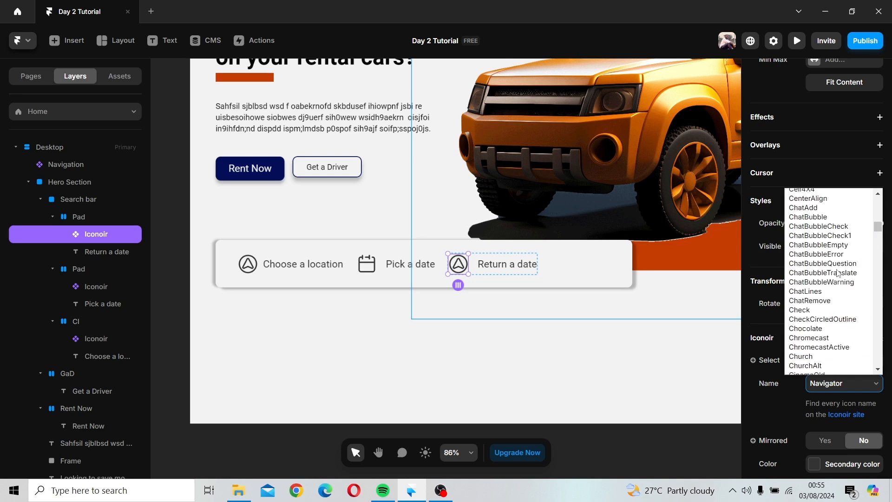
pyautogui.scroll(-12, 839, 274)
pyautogui.scroll(5, 831, 274)
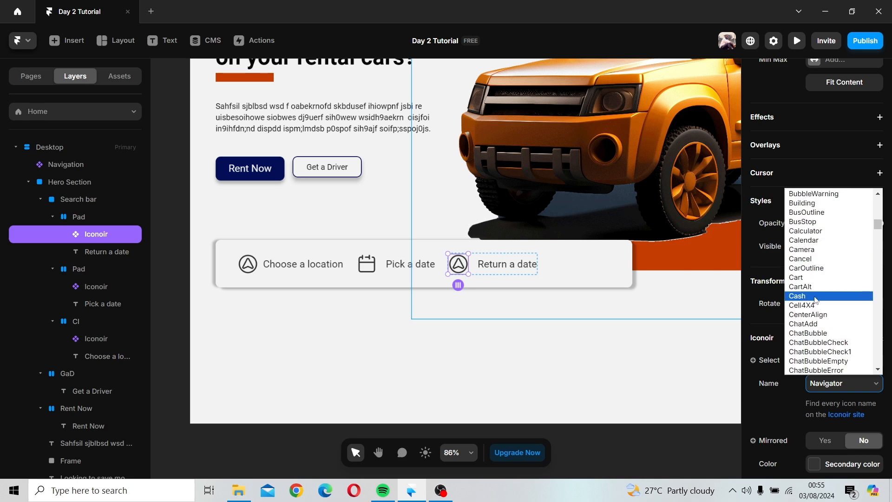
pyautogui.click(818, 240)
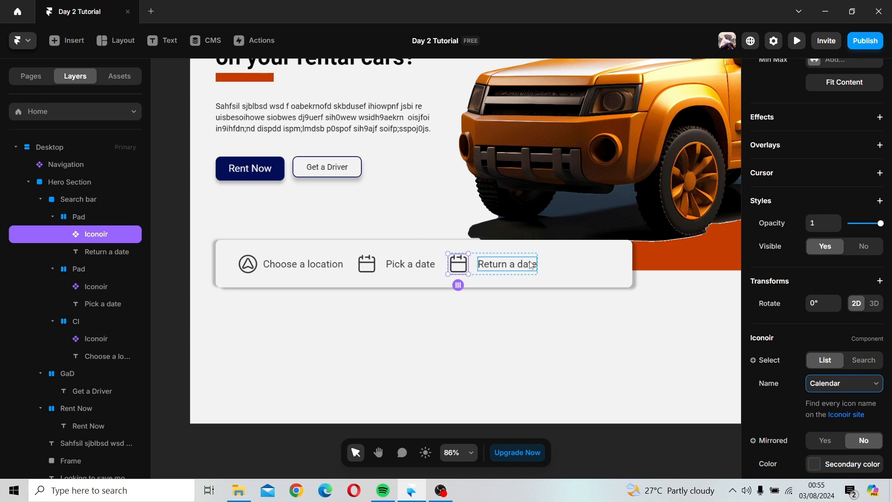
# Step: Place a copy of the Rent Now button at the end of the search bar
pyautogui.click(559, 264)
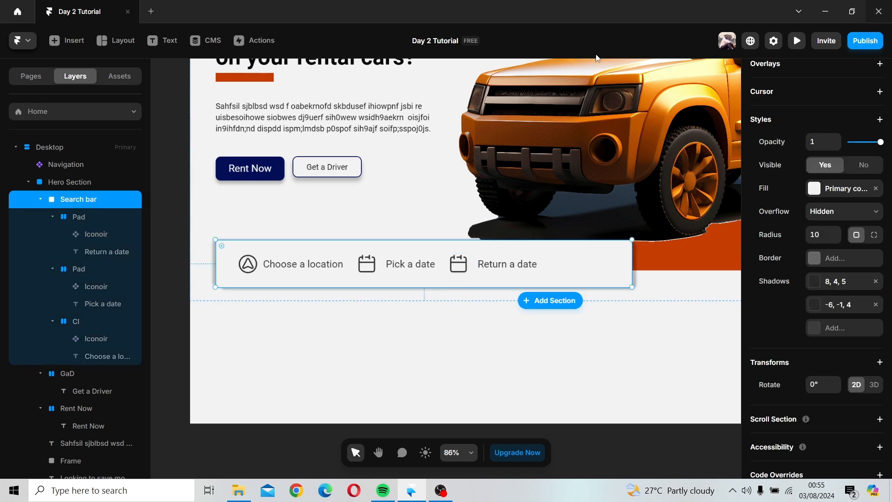
pyautogui.click(231, 163)
pyautogui.click(231, 163)
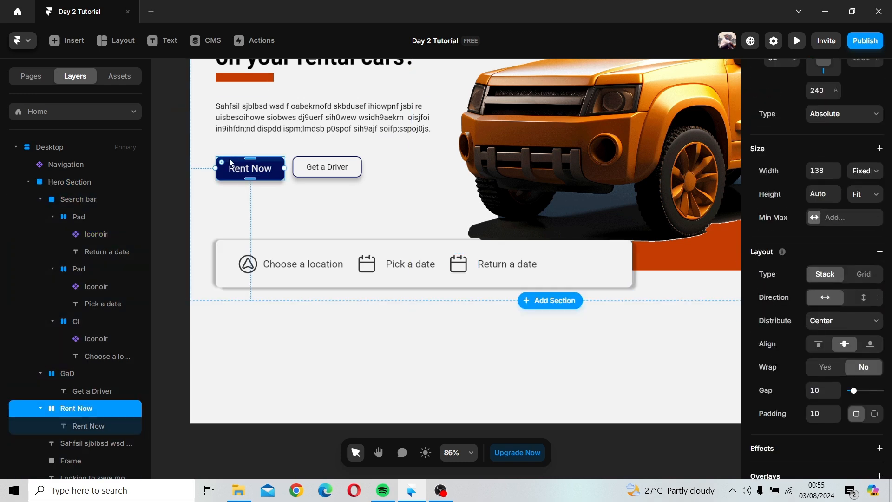
pyautogui.moveTo(231, 163); pyautogui.dragTo(564, 257)
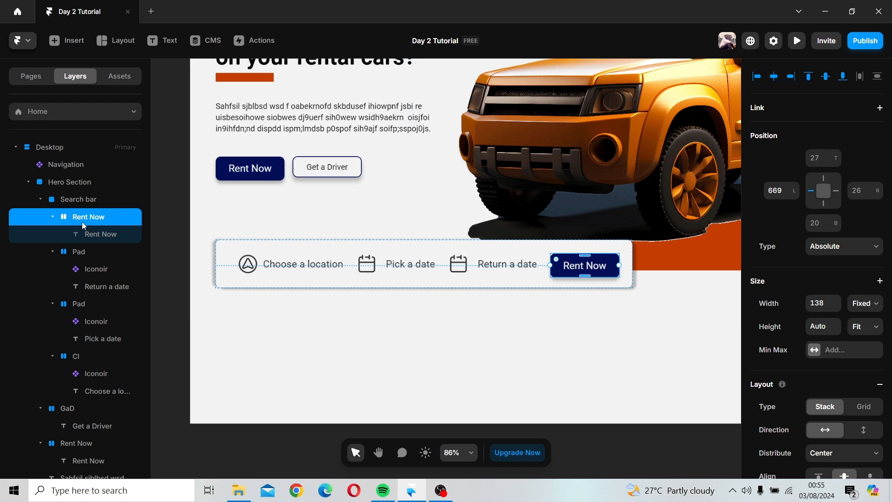
# Step: Change the search bar button's text to Search
pyautogui.doubleClick(576, 269)
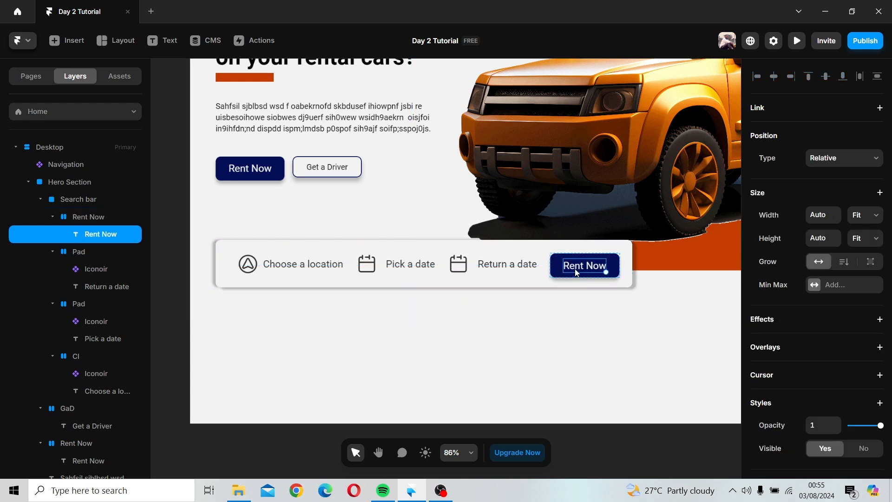
pyautogui.doubleClick(576, 269)
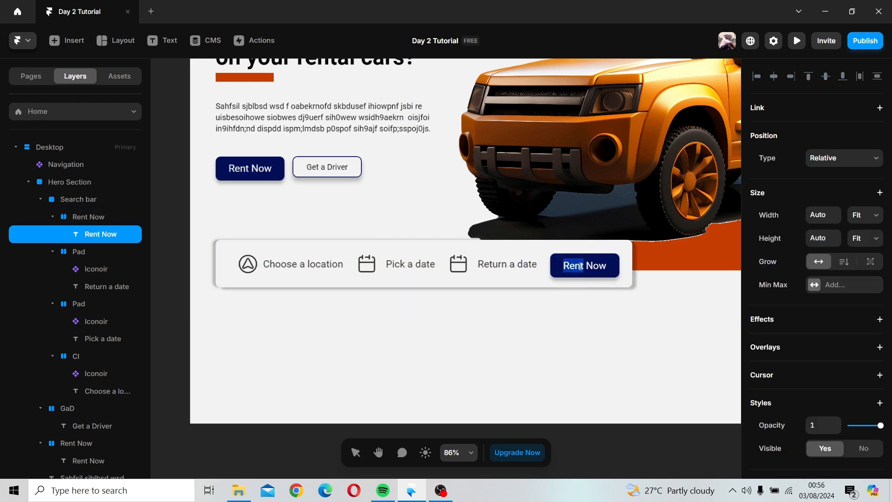
pyautogui.tripleClick(588, 265)
pyautogui.write('Search')
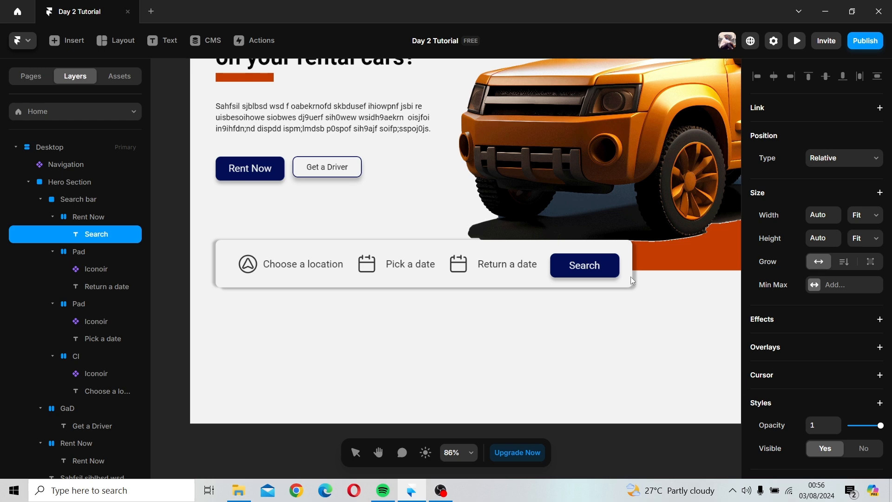
pyautogui.press('Escape')
# Step: Rename the button's frame layer to Search
pyautogui.click(80, 222)
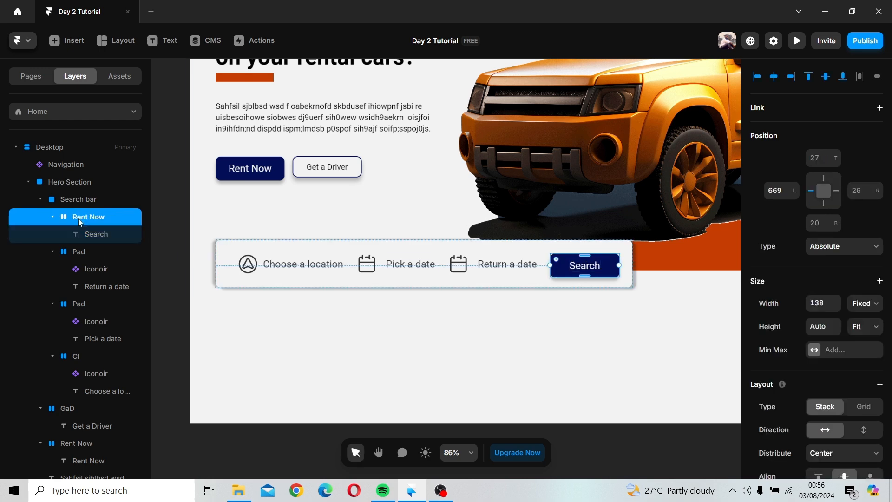
pyautogui.doubleClick(80, 219)
pyautogui.write('Search')
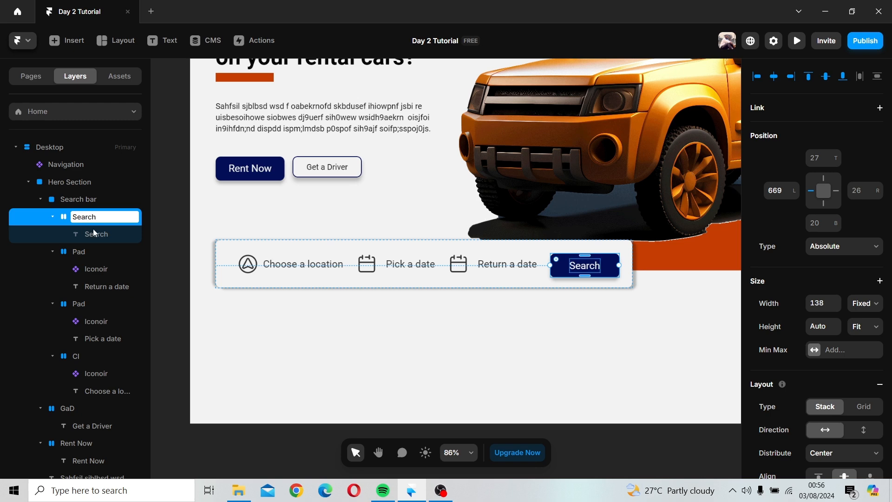
pyautogui.click(404, 325)
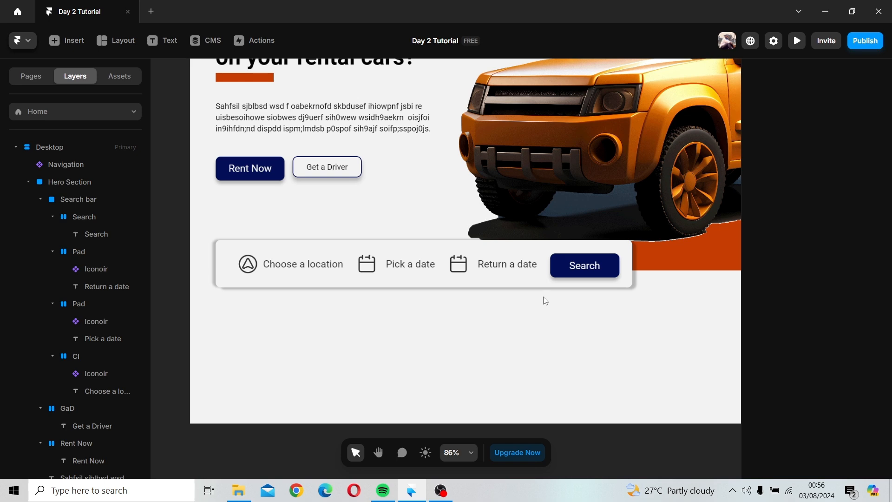
# Step: Increase the Search button's top and bottom padding so it sits taller in the search bar
pyautogui.click(582, 256)
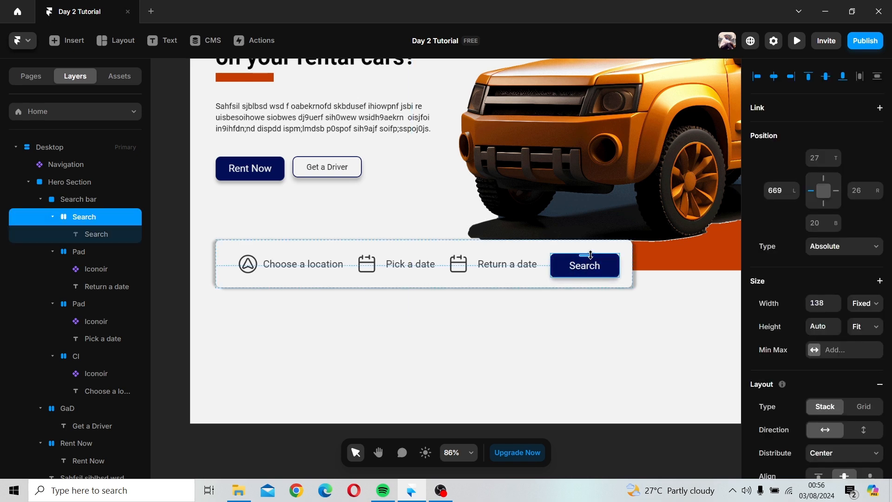
pyautogui.moveTo(589, 253)
pyautogui.mouseDown()
pyautogui.moveTo(589, 269)
pyautogui.moveTo(585, 256)
pyautogui.mouseUp()
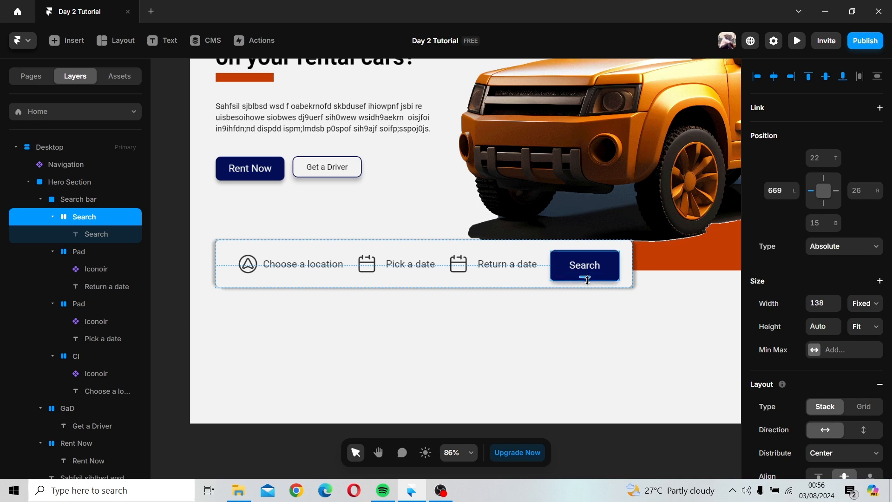
pyautogui.click(604, 277)
pyautogui.click(601, 272)
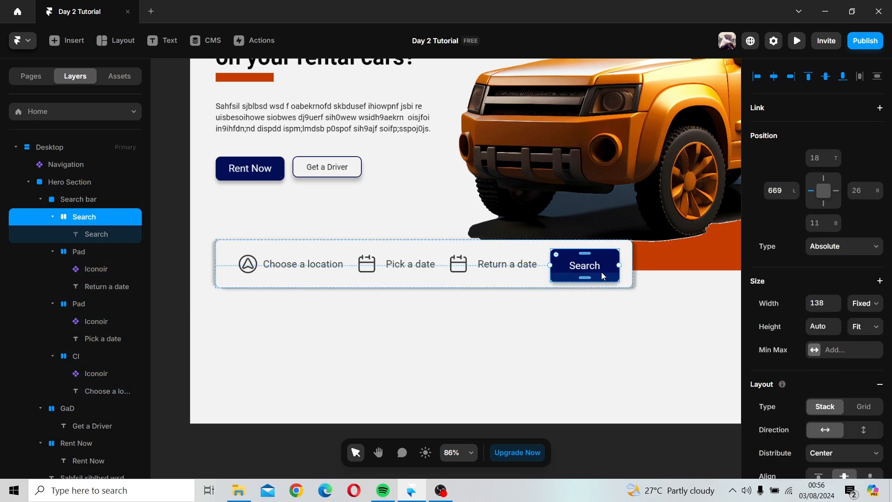
pyautogui.moveTo(601, 269); pyautogui.dragTo(602, 266)
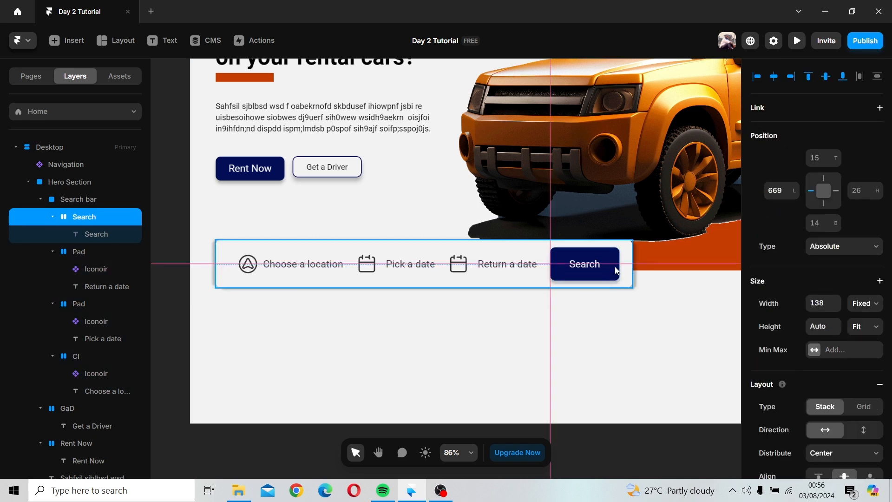
pyautogui.click(644, 275)
pyautogui.click(606, 347)
pyautogui.scroll(-10, 607, 351)
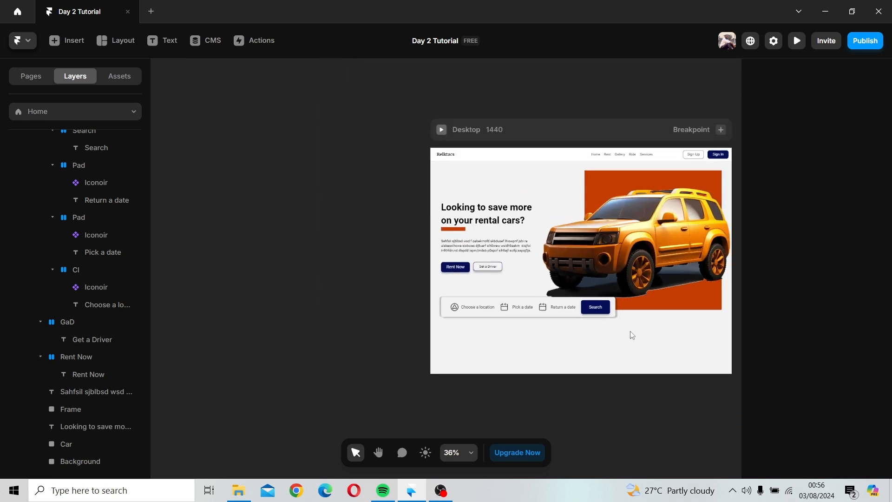
pyautogui.hscroll(5, 504, 325)
pyautogui.scroll(-2, 506, 330)
pyautogui.scroll(-1, 507, 330)
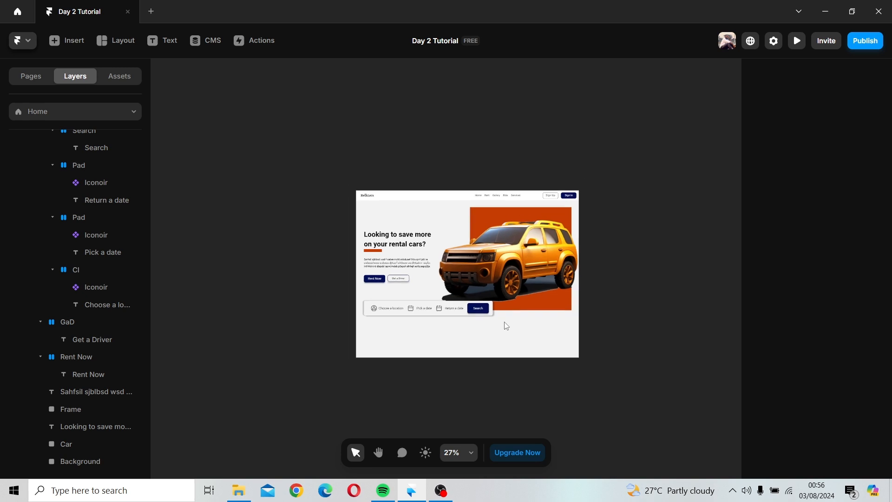
pyautogui.click(540, 298)
pyautogui.doubleClick(542, 299)
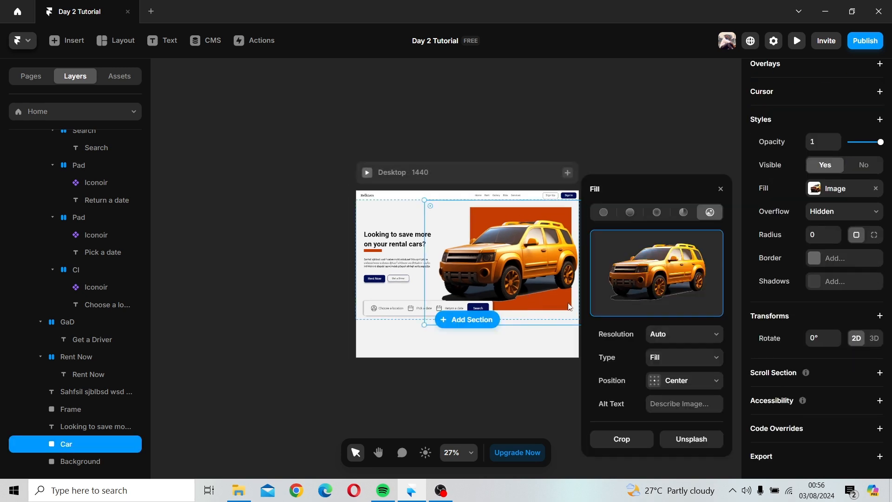
pyautogui.click(720, 190)
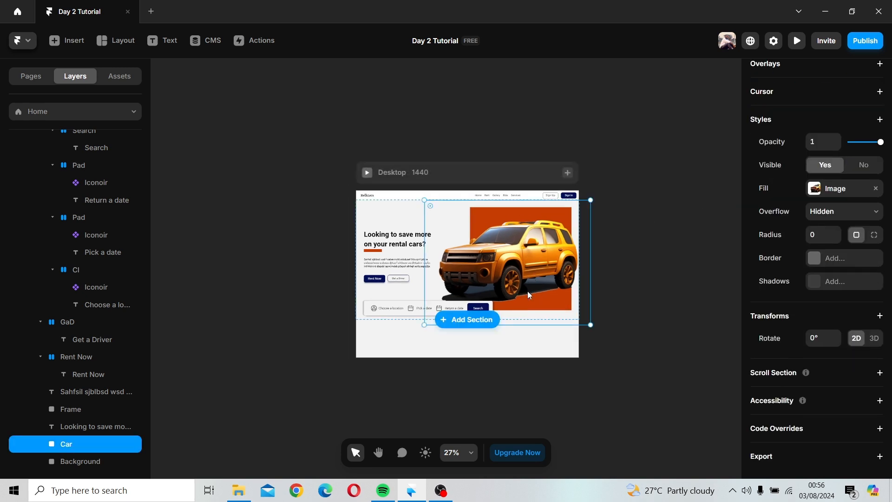
# Step: Enlarge the orange background rectangle slightly toward its bottom-right corner
pyautogui.click(96, 463)
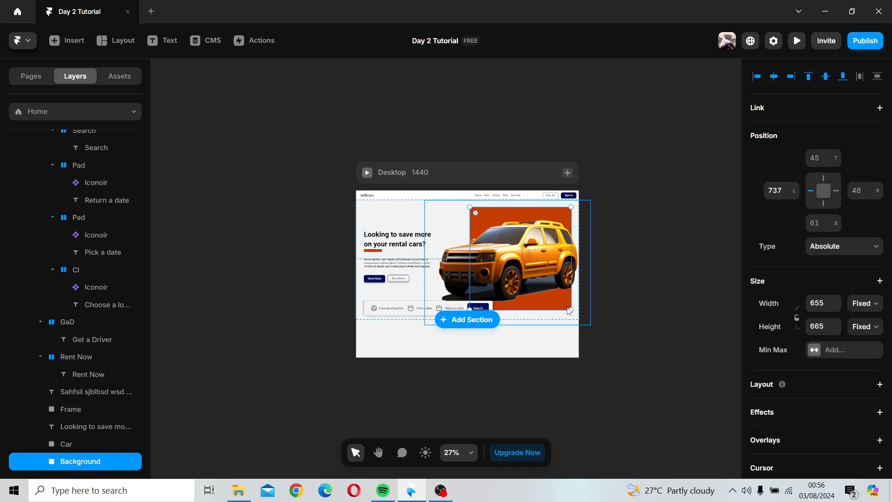
pyautogui.moveTo(570, 310); pyautogui.dragTo(576, 319)
pyautogui.click(625, 321)
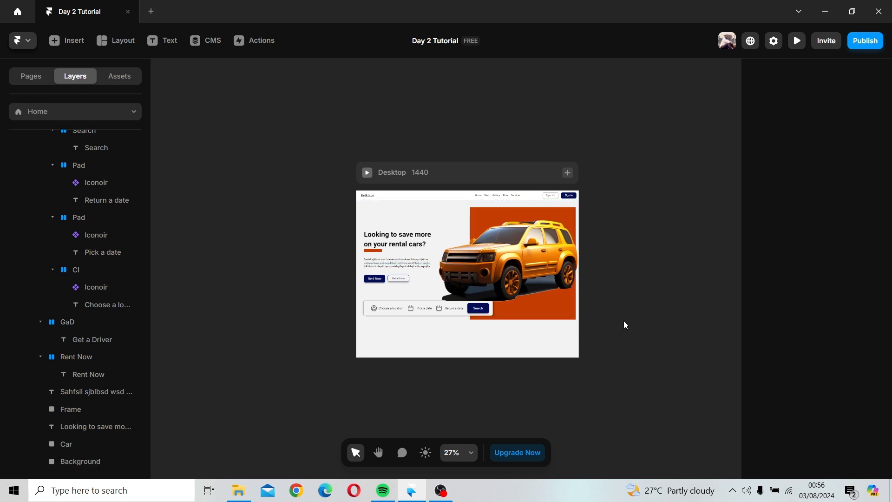
# Step: Raise the orange background rectangle's corner radius by a few steps
pyautogui.click(542, 321)
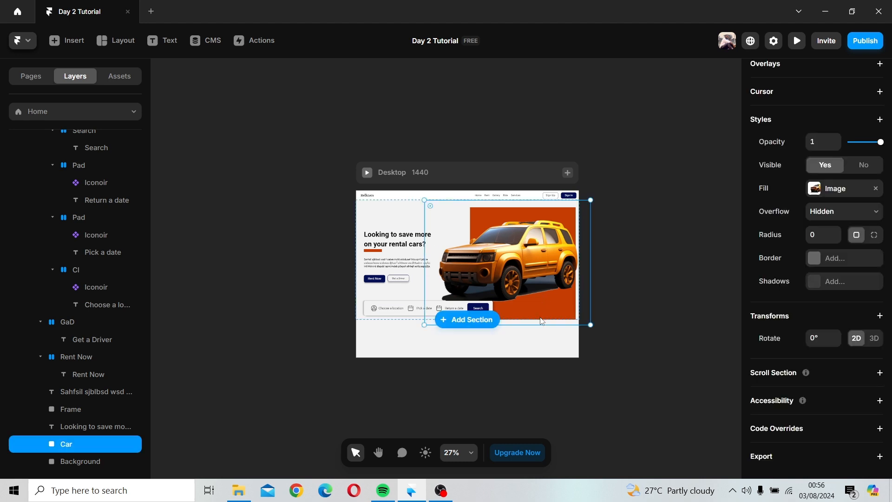
pyautogui.click(86, 462)
pyautogui.scroll(-6, 845, 384)
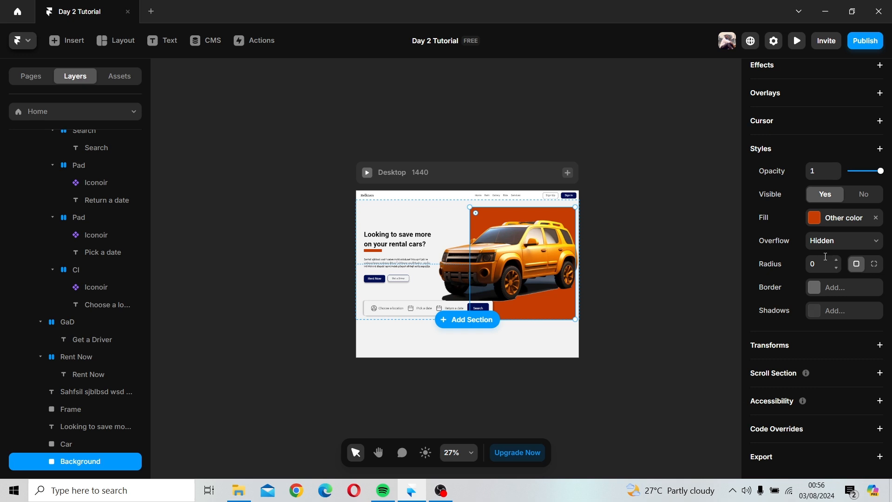
pyautogui.click(837, 261)
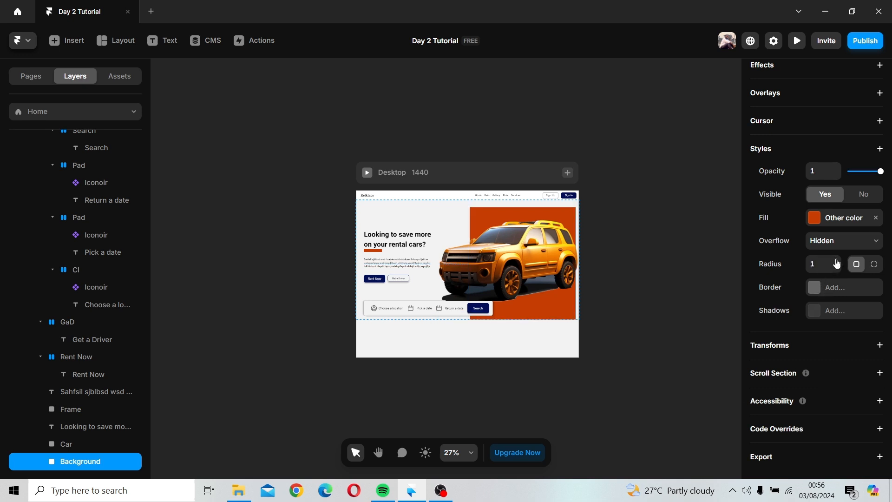
pyautogui.click(837, 261)
pyautogui.click(837, 261)
pyautogui.click(837, 261)
pyautogui.click(586, 341)
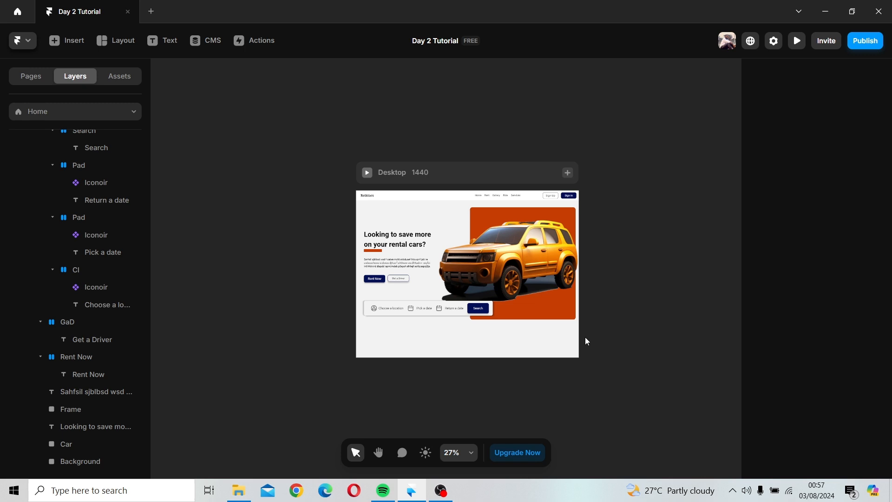
# Step: Draw a full-width frame about 173 px tall directly below the hero section on the Desktop page
pyautogui.scroll(5, 585, 341)
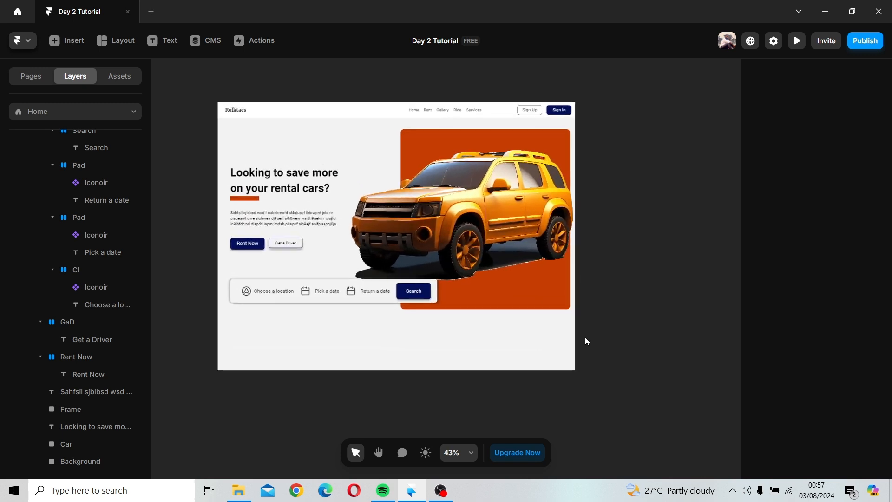
pyautogui.press('space')
pyautogui.moveTo(588, 344); pyautogui.dragTo(652, 348)
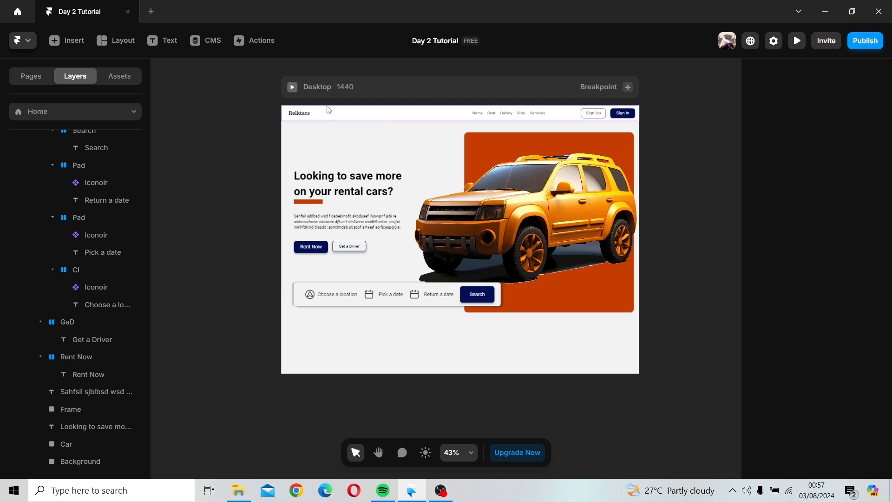
pyautogui.click(326, 88)
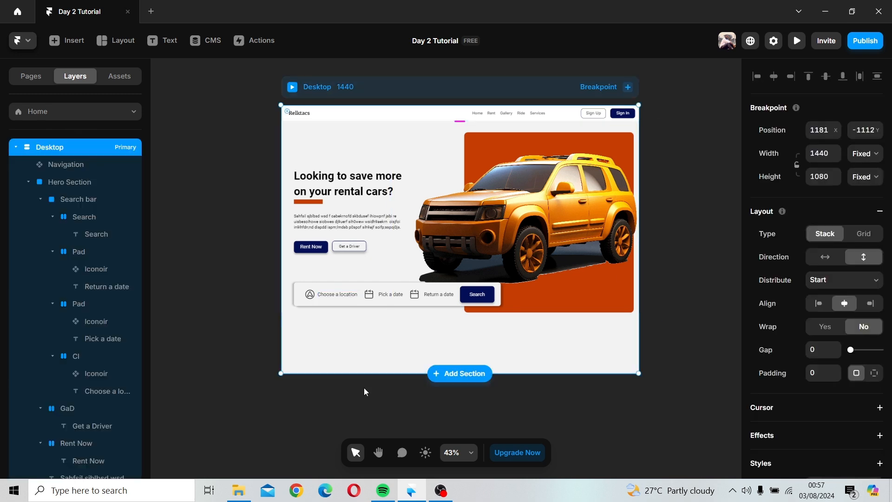
pyautogui.click(356, 302)
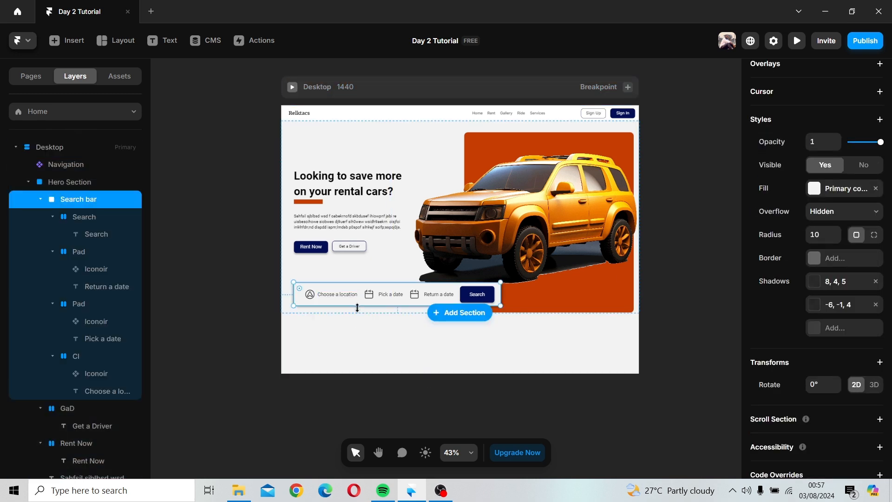
pyautogui.click(65, 182)
pyautogui.click(29, 182)
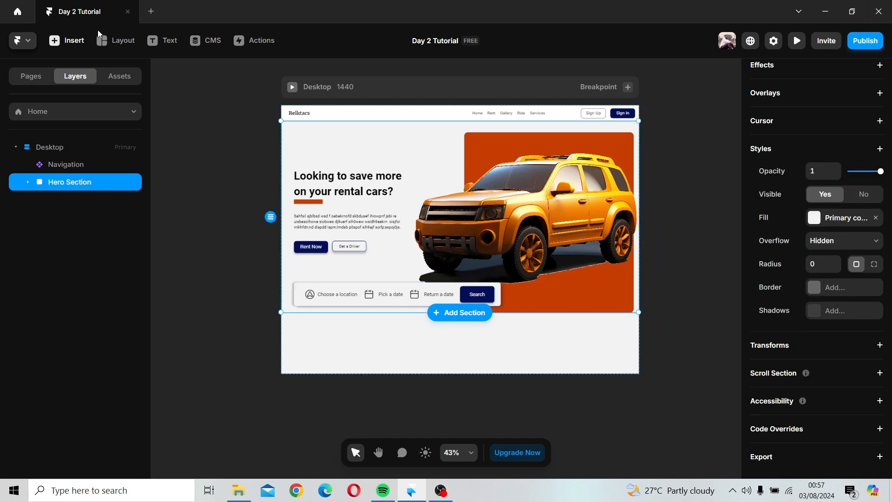
pyautogui.click(116, 41)
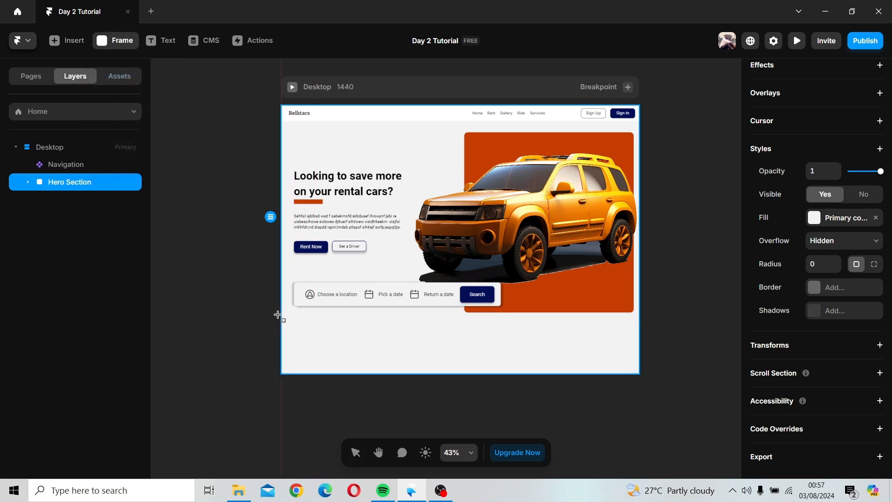
pyautogui.moveTo(281, 313); pyautogui.dragTo(642, 356)
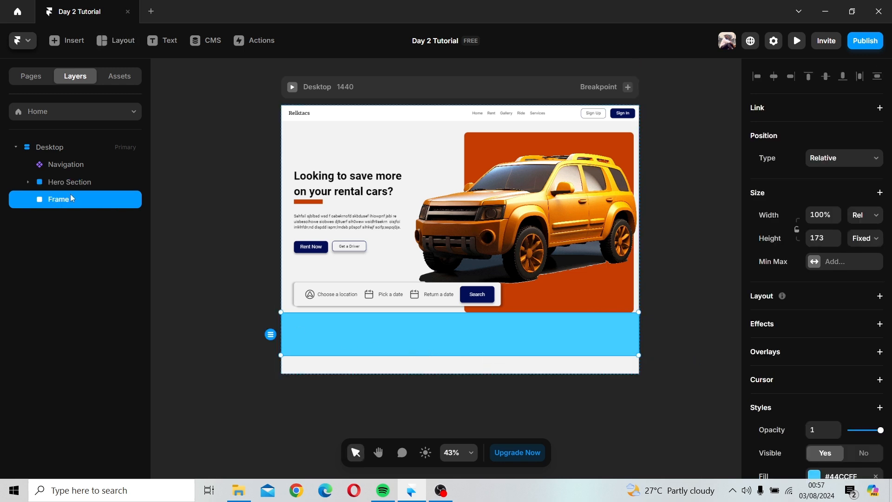
# Step: Rename the new frame layer to Partners
pyautogui.doubleClick(62, 204)
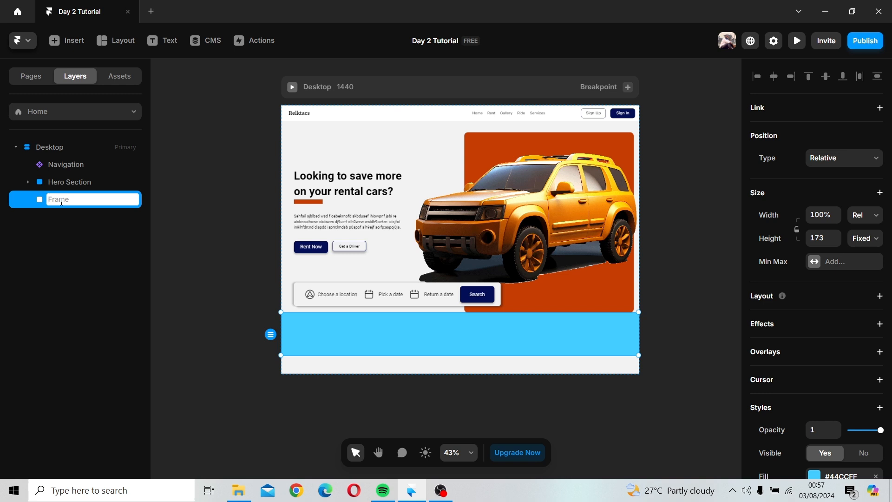
pyautogui.write('Partners')
pyautogui.press('Return')
# Step: Open the Gallery link inside the Navigation component and add a Click interaction to its text
pyautogui.scroll(5, 547, 88)
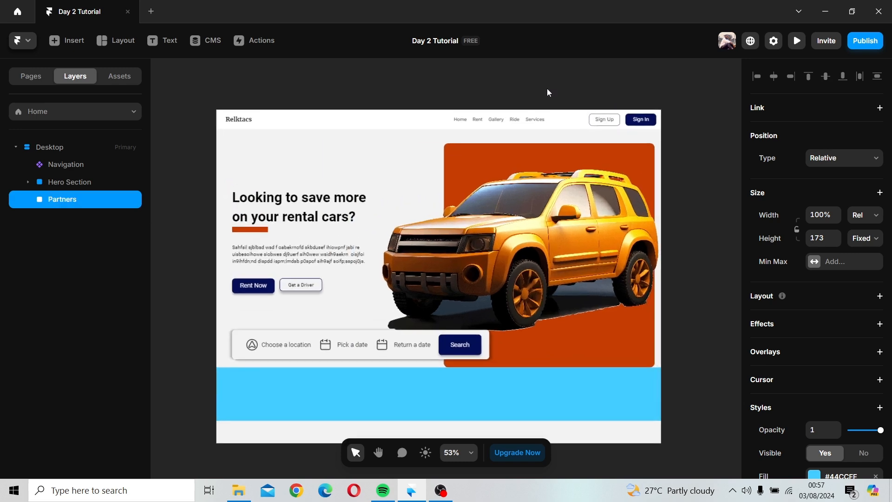
pyautogui.scroll(5, 548, 88)
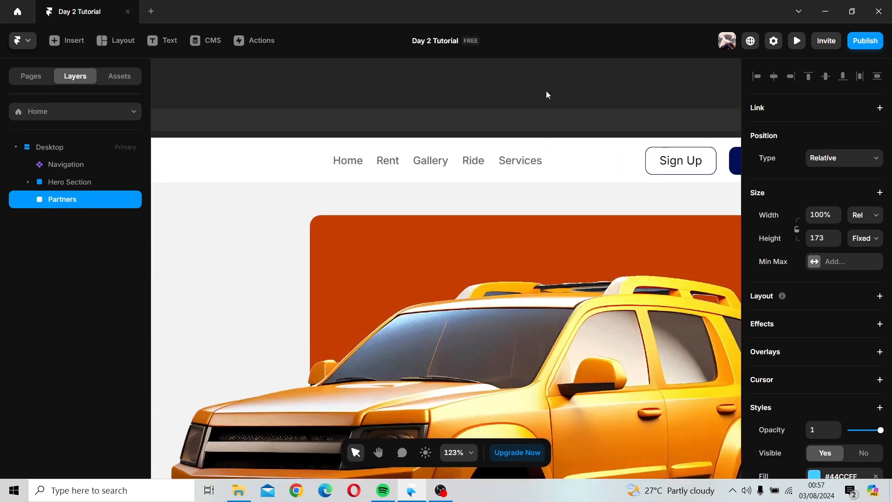
pyautogui.doubleClick(421, 173)
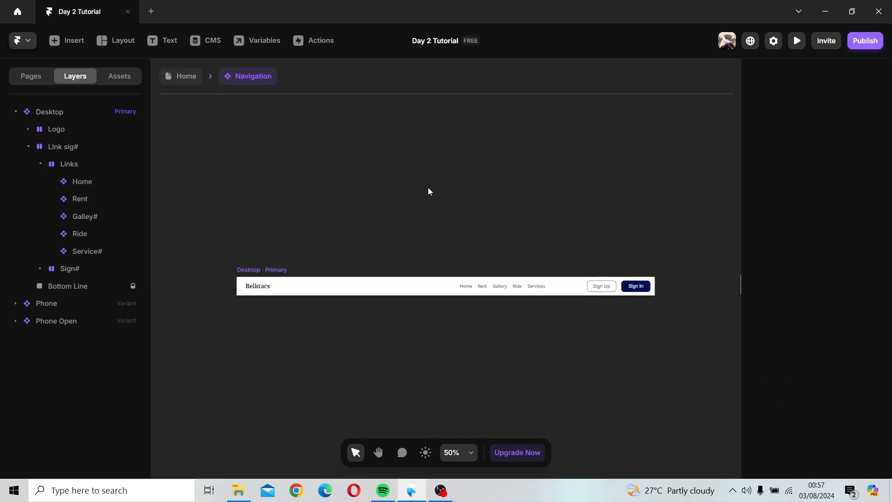
pyautogui.click(499, 286)
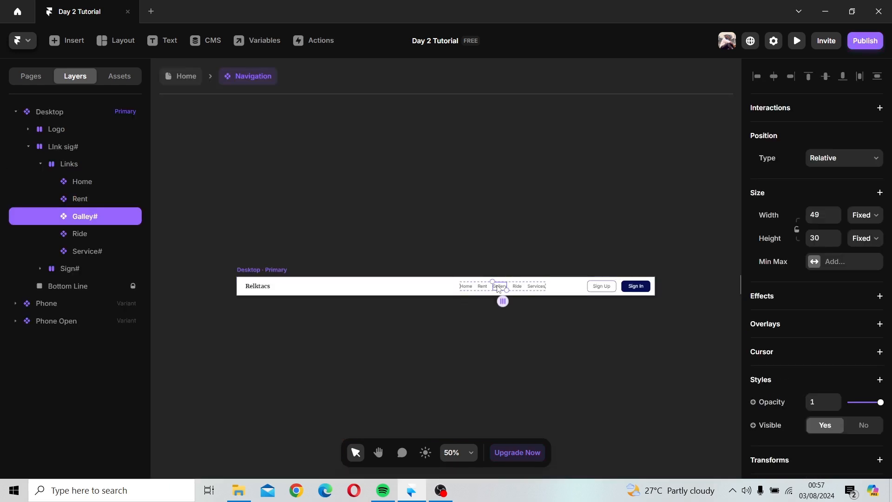
pyautogui.doubleClick(498, 287)
pyautogui.click(460, 288)
pyautogui.click(457, 286)
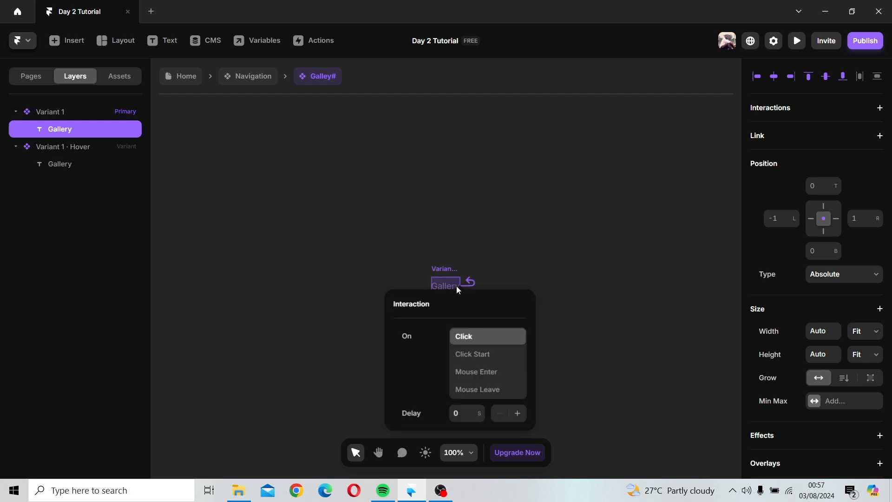
pyautogui.click(512, 262)
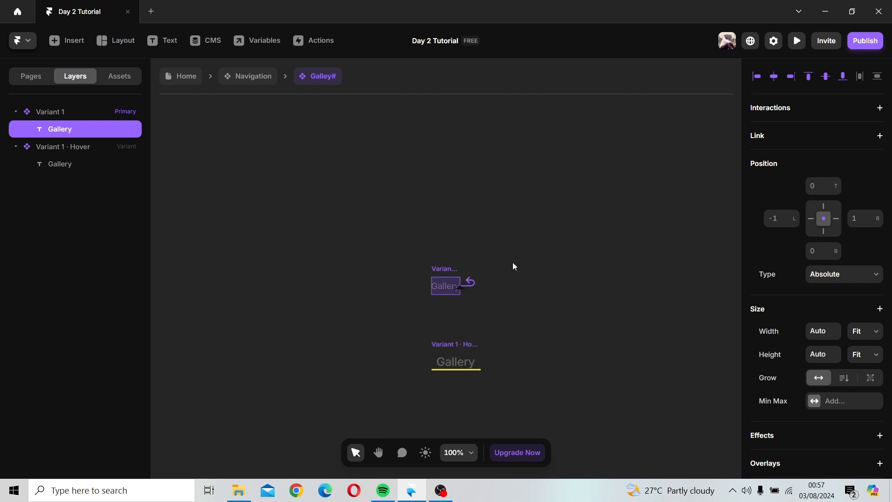
# Step: Change the Gallery link's text to Partners and return to the Home page
pyautogui.doubleClick(449, 282)
pyautogui.write('P')
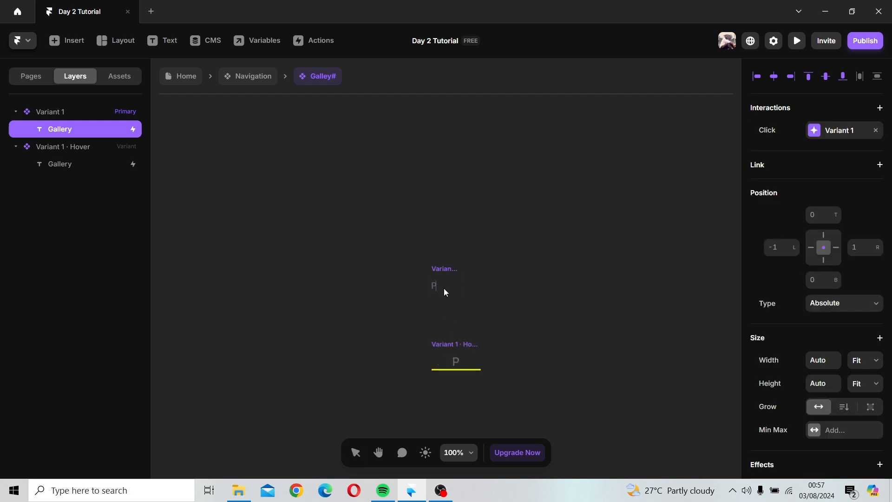
pyautogui.write('ar')
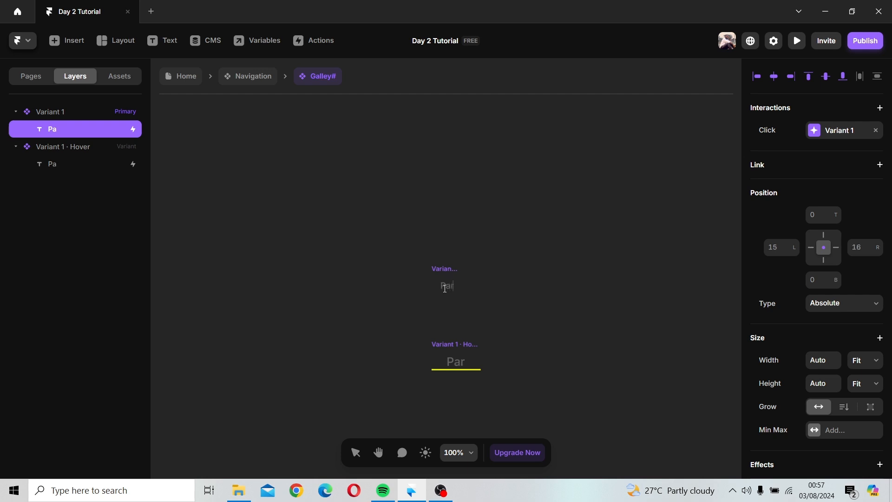
pyautogui.write('tners')
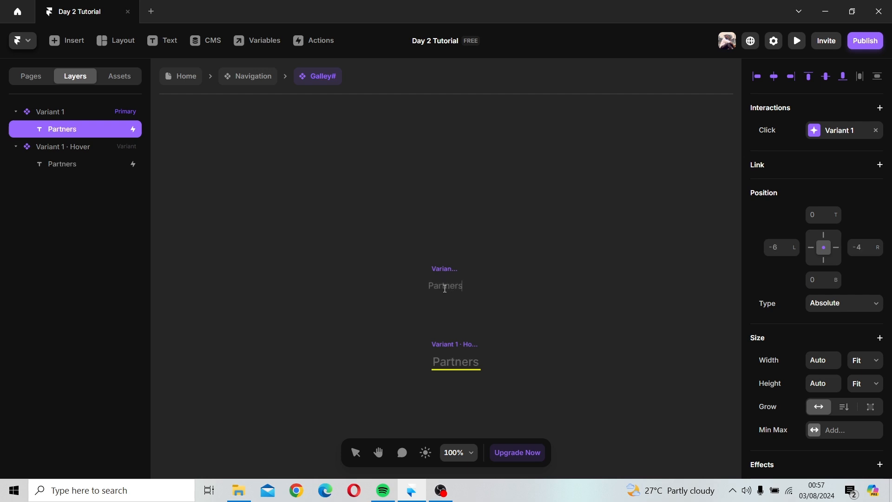
pyautogui.press('Escape')
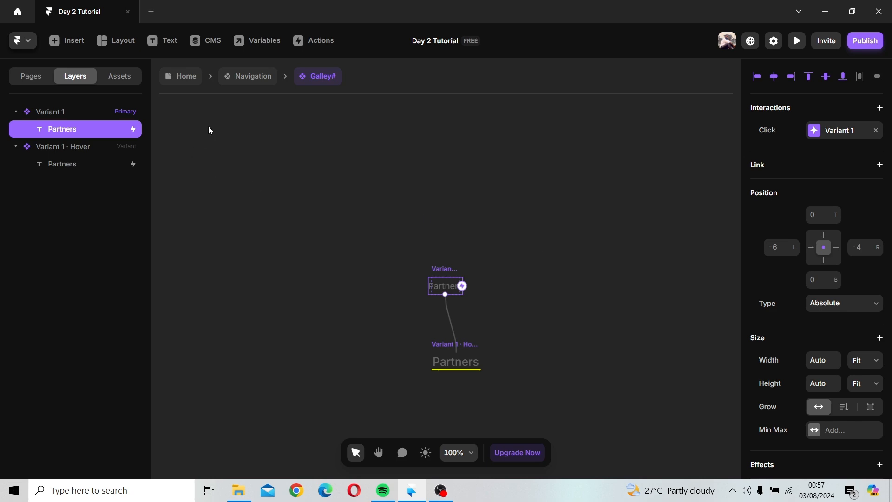
pyautogui.click(177, 80)
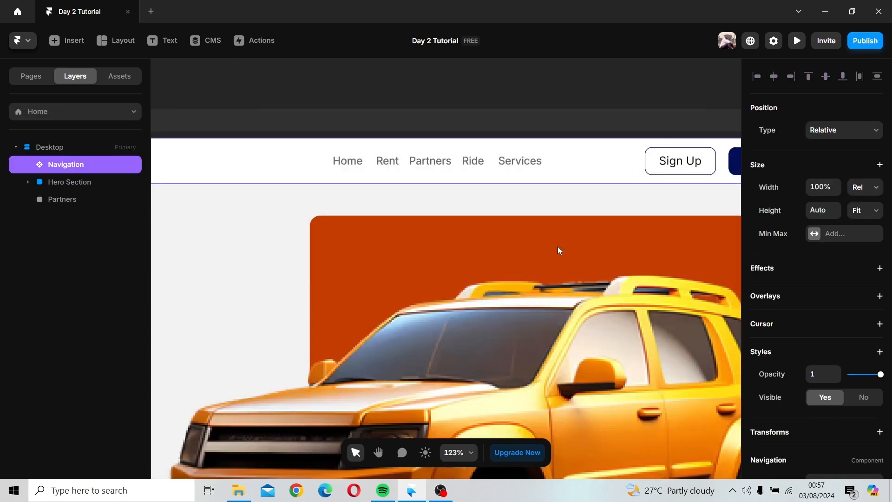
# Step: Set the Partners frame's fill to the Primary color style
pyautogui.click(558, 247)
pyautogui.scroll(-3, 558, 247)
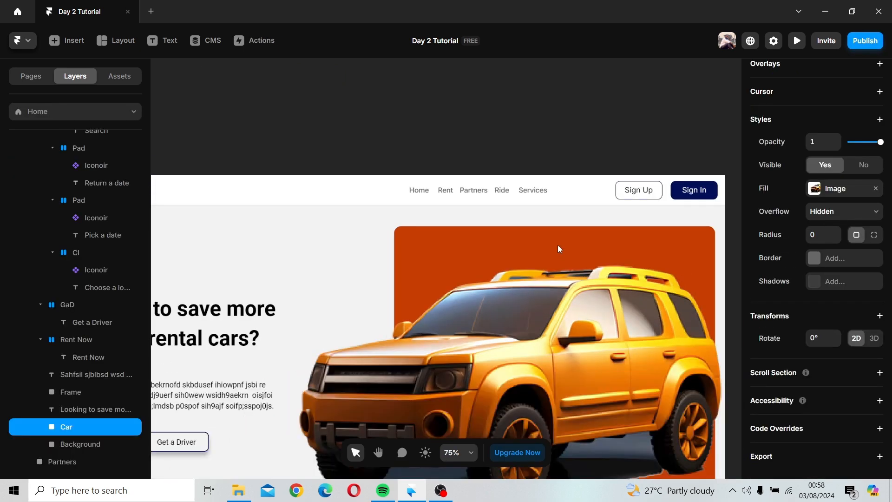
pyautogui.scroll(-4, 558, 245)
pyautogui.press('space')
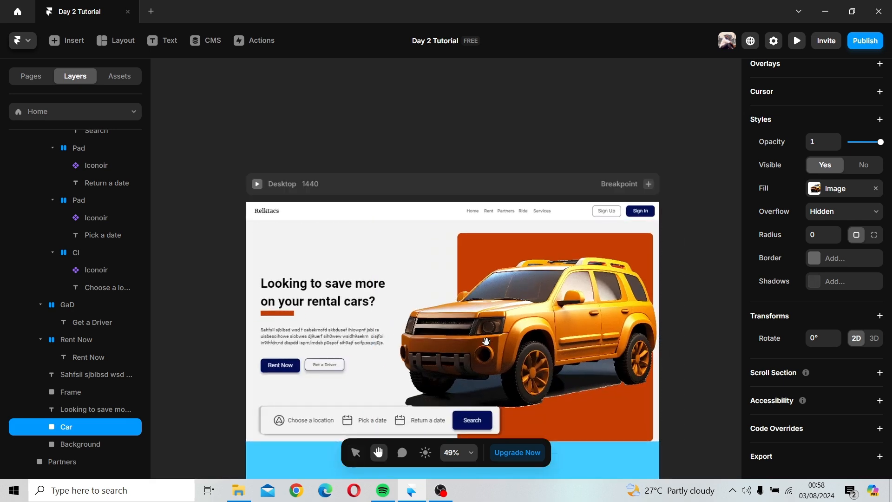
pyautogui.moveTo(486, 342); pyautogui.dragTo(478, 144)
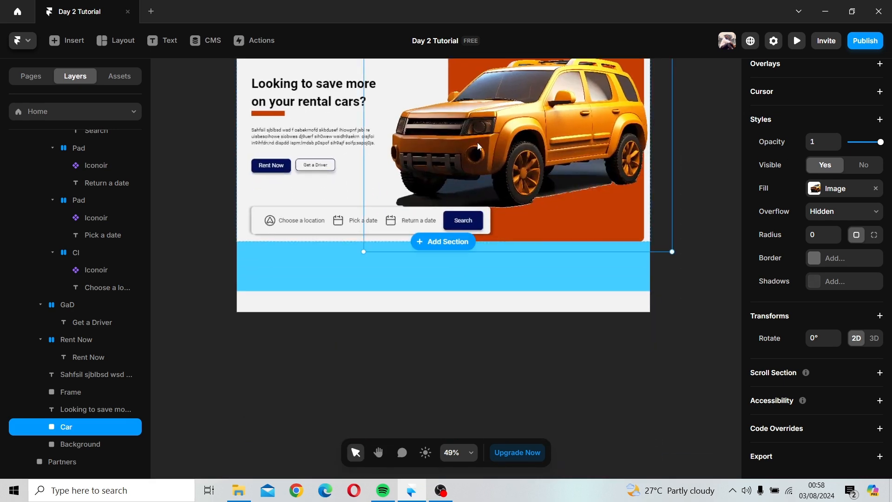
pyautogui.click(409, 282)
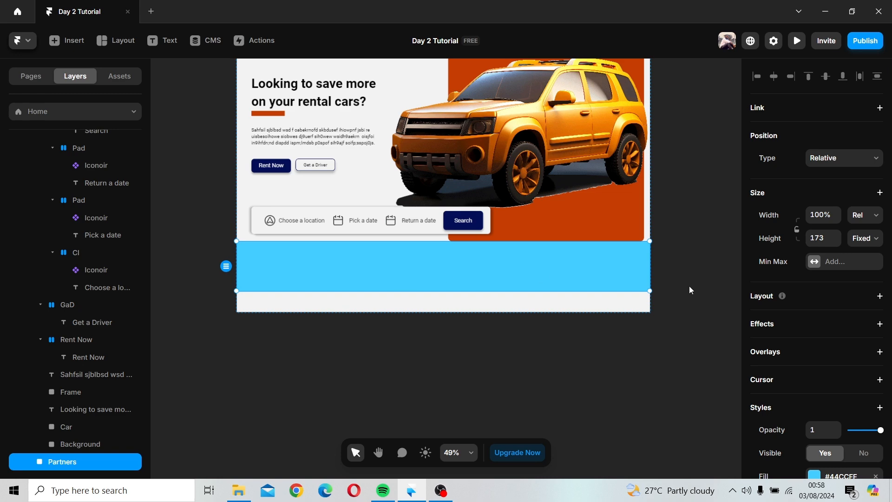
pyautogui.scroll(-4, 820, 334)
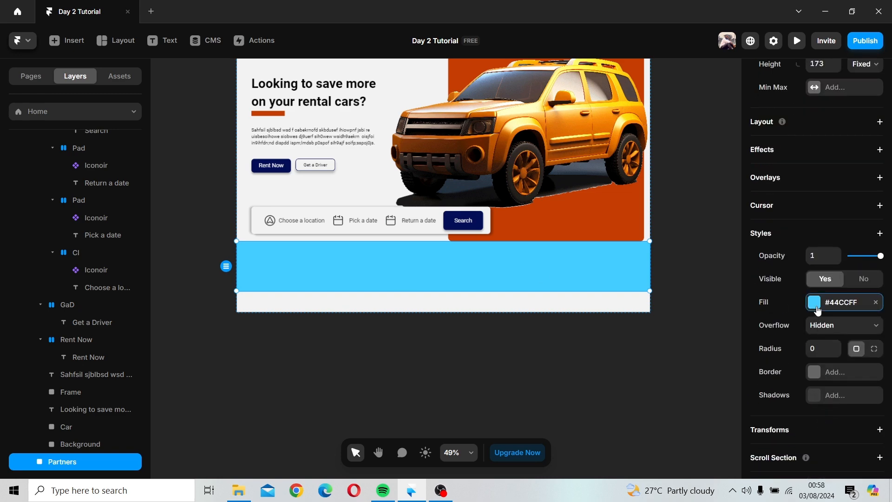
pyautogui.click(818, 302)
pyautogui.click(600, 375)
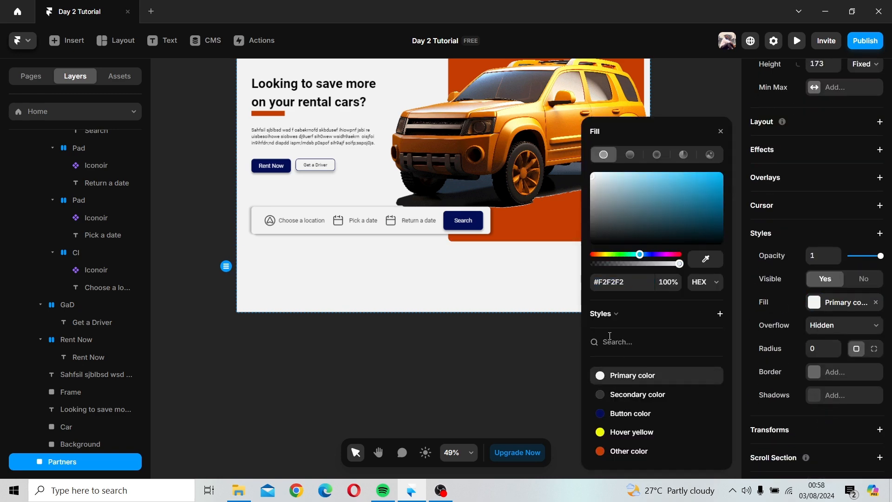
pyautogui.click(721, 132)
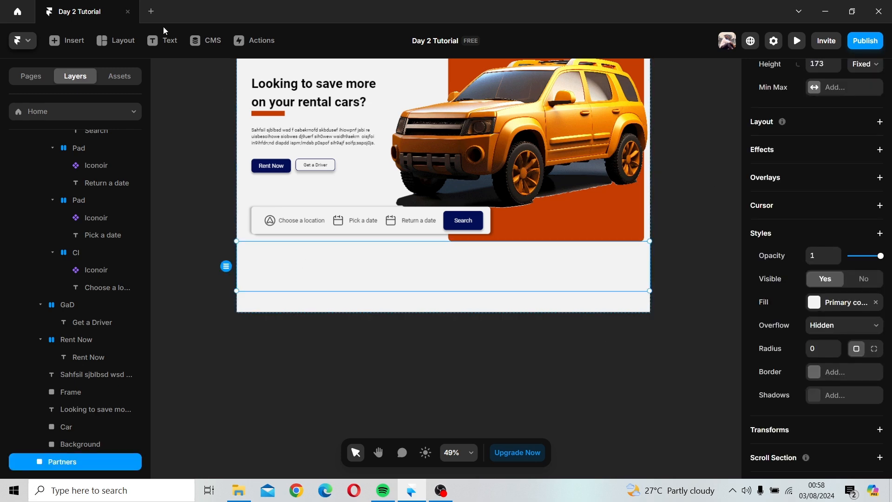
pyautogui.click(162, 41)
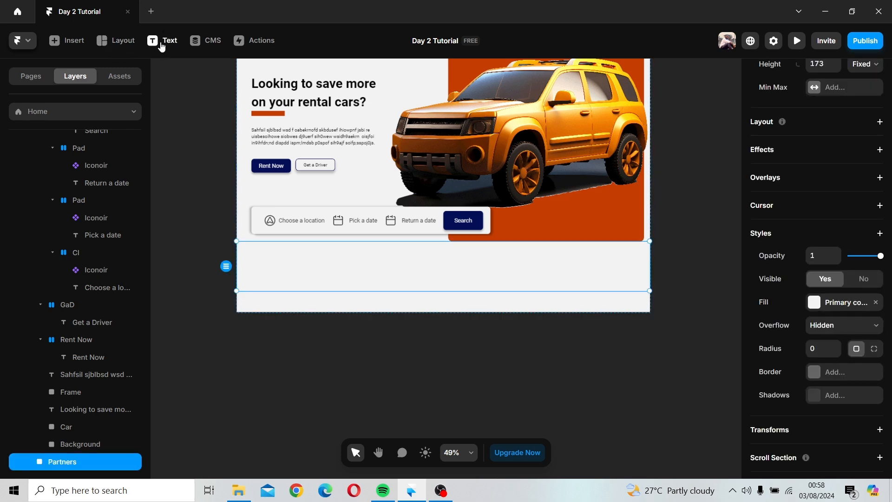
pyautogui.click(255, 263)
pyautogui.scroll(-10, 873, 346)
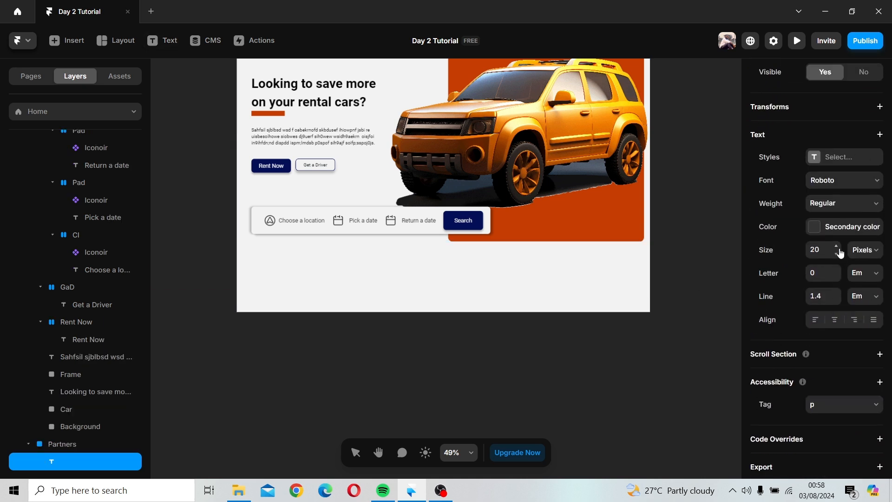
pyautogui.click(837, 247)
pyautogui.click(263, 266)
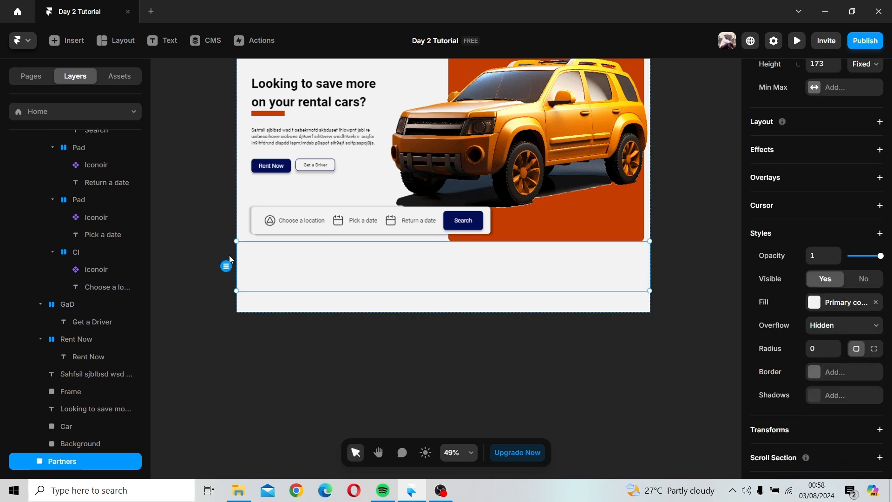
# Step: Add a text layer reading Crec Motors inside the Partners frame
pyautogui.click(163, 41)
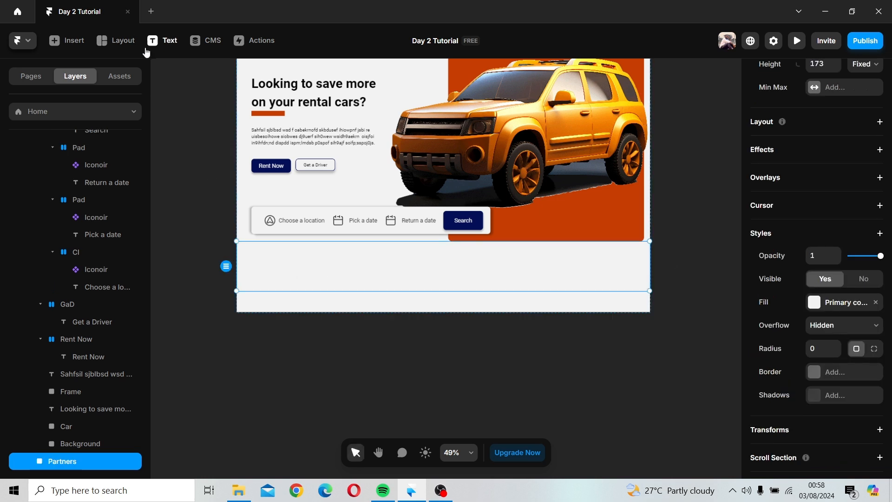
pyautogui.click(256, 270)
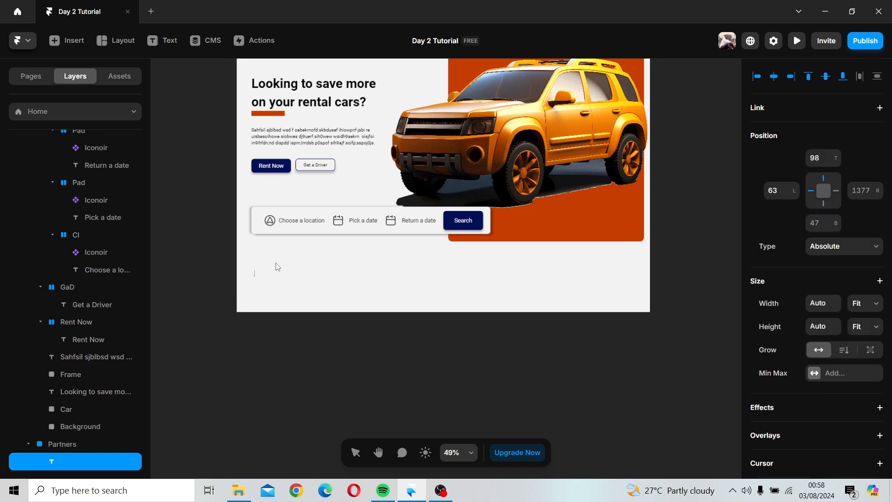
pyautogui.write('Crec Motors')
# Step: Shorten the Partners frame from its bottom edge and move the Crec Motors text higher inside it
pyautogui.scroll(5, 307, 282)
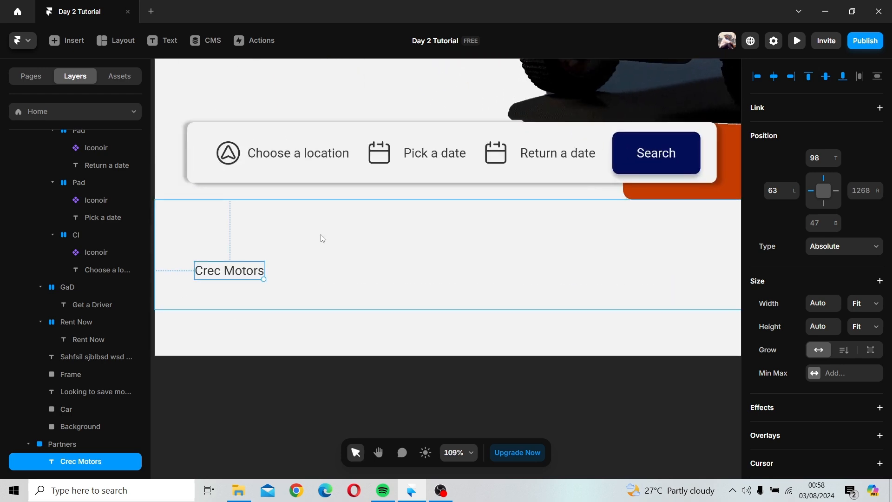
pyautogui.click(336, 304)
pyautogui.moveTo(332, 302); pyautogui.dragTo(331, 276)
pyautogui.moveTo(244, 273); pyautogui.dragTo(239, 239)
# Step: Set the Crec Motors text's font to Ribeye Marrow and raise its size to 23 pixels
pyautogui.scroll(-5, 843, 341)
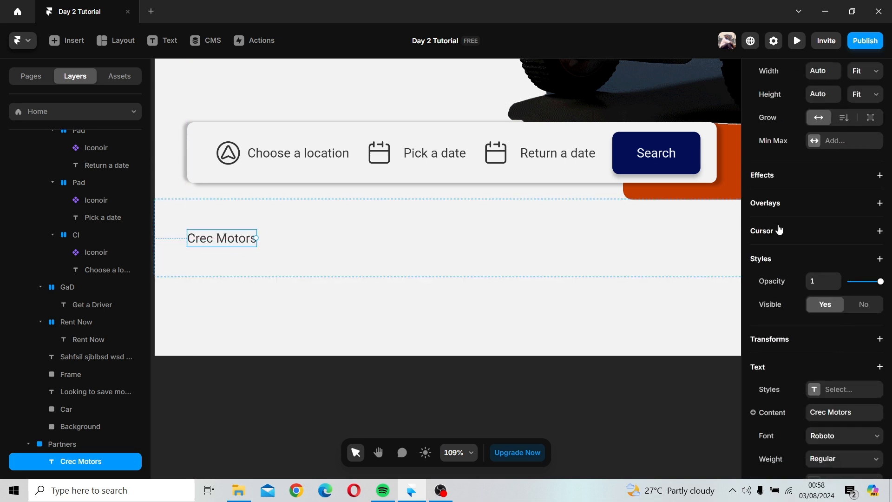
pyautogui.scroll(-4, 809, 321)
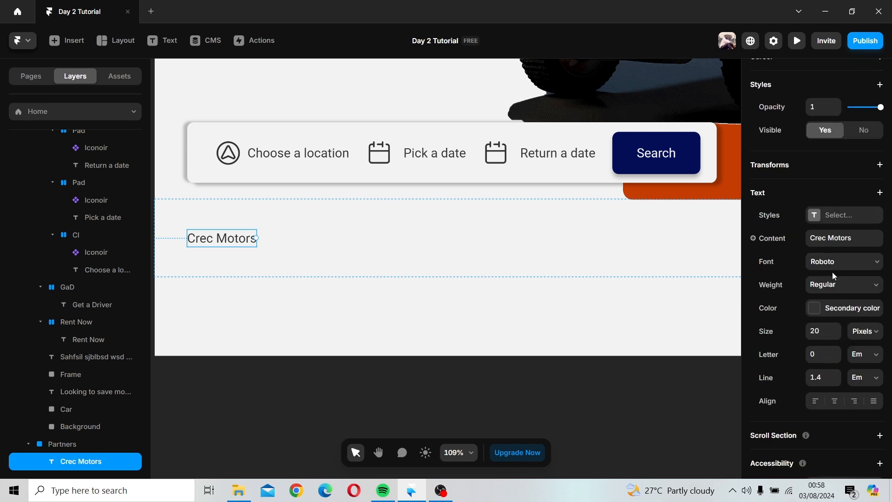
pyautogui.click(831, 265)
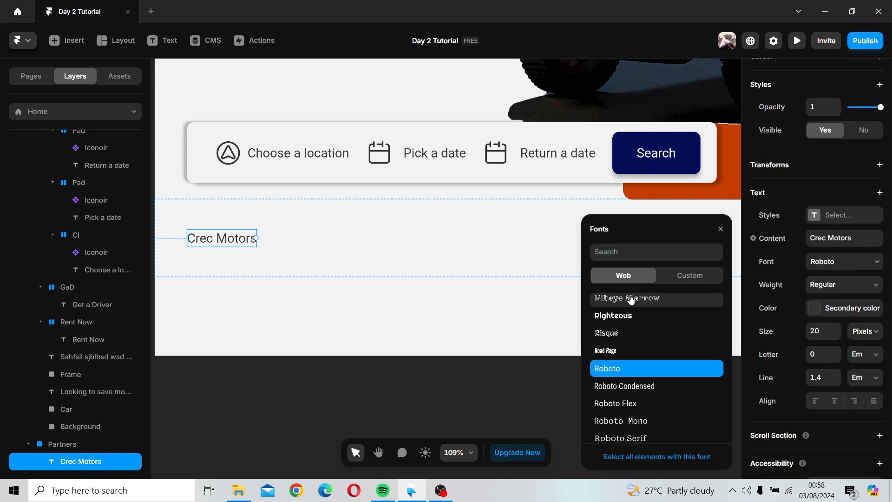
pyautogui.click(632, 300)
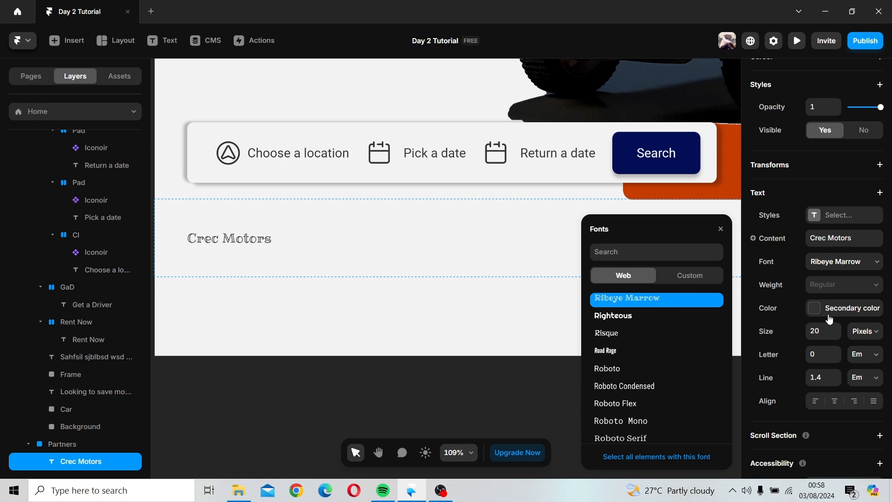
pyautogui.click(838, 328)
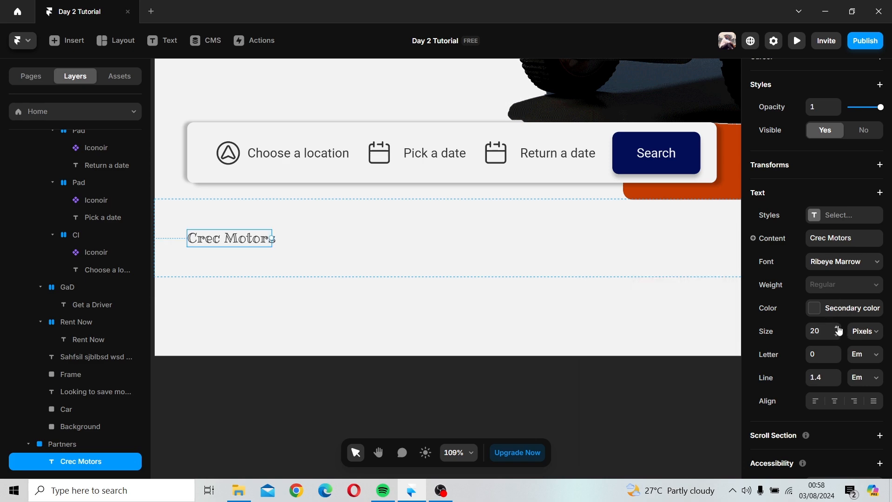
pyautogui.click(838, 328)
pyautogui.click(838, 327)
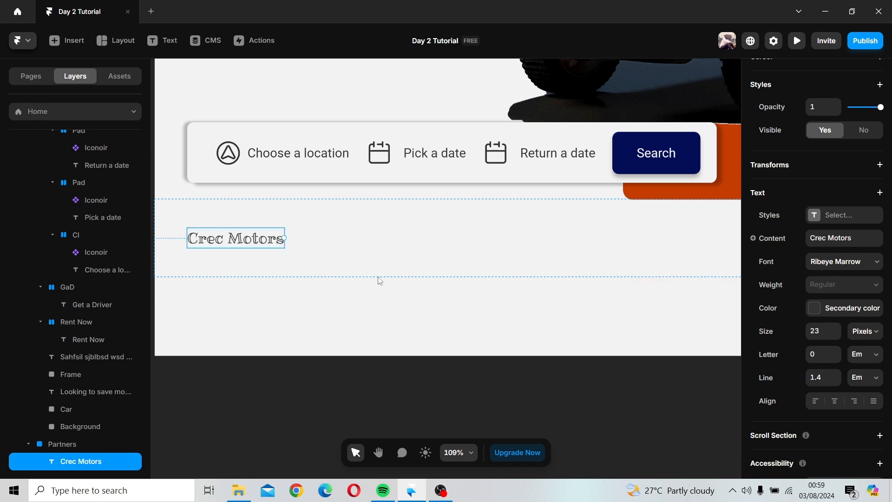
# Step: Duplicate the Crec Motors text to its right and set the copy's font to RocknRoll One
pyautogui.moveTo(272, 238); pyautogui.dragTo(392, 241)
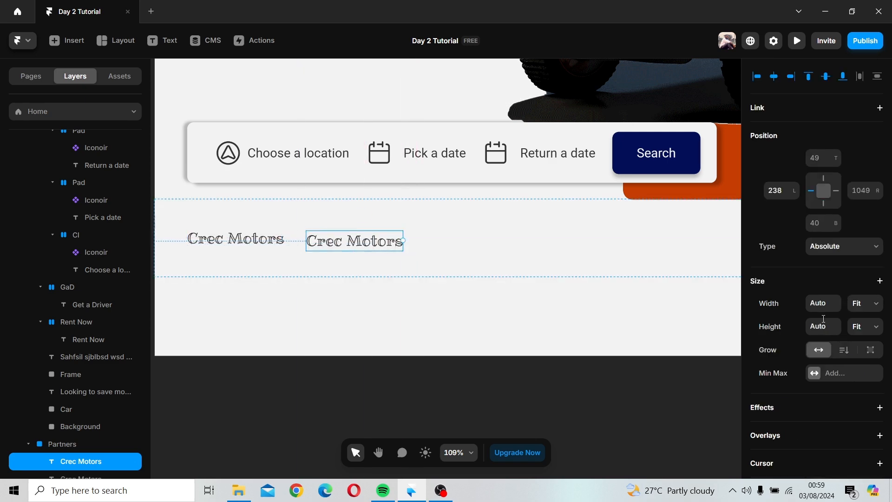
pyautogui.scroll(-5, 848, 371)
pyautogui.scroll(-3, 846, 383)
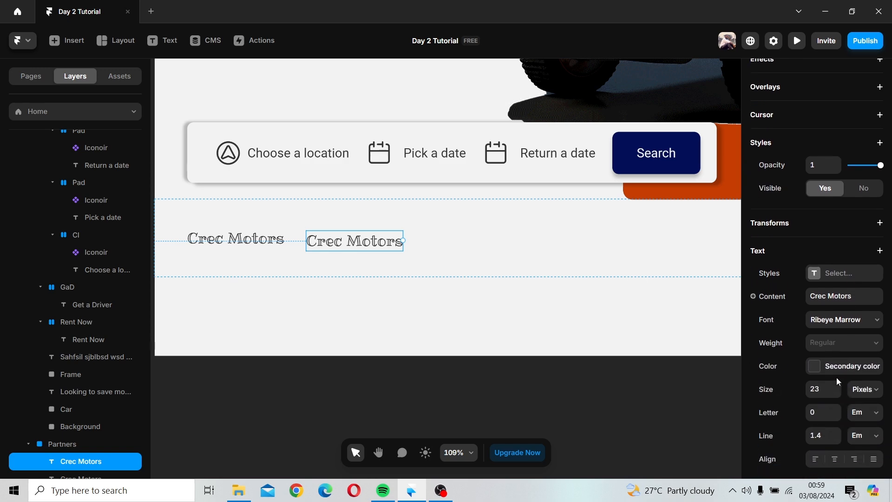
pyautogui.click(842, 297)
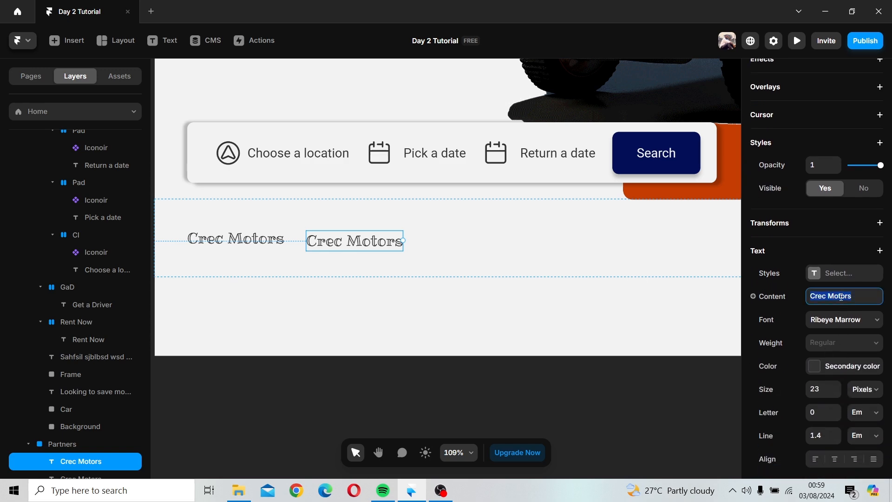
pyautogui.click(862, 325)
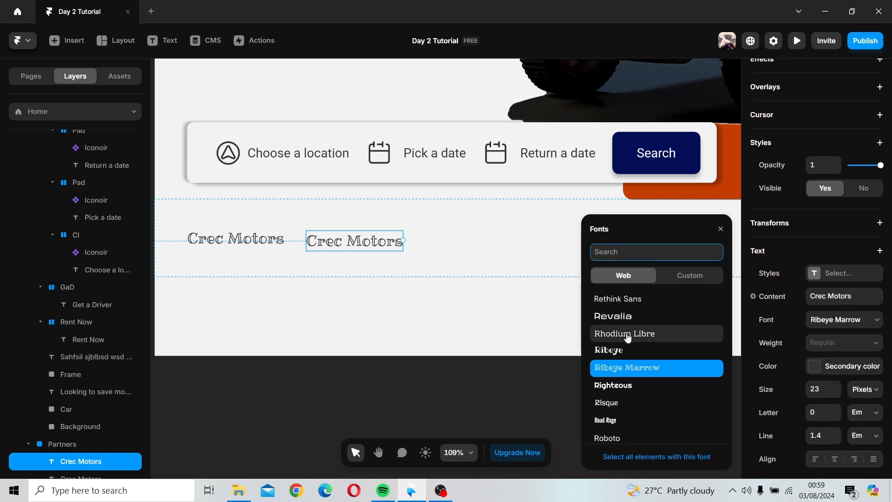
pyautogui.scroll(-5, 627, 335)
pyautogui.scroll(2, 628, 338)
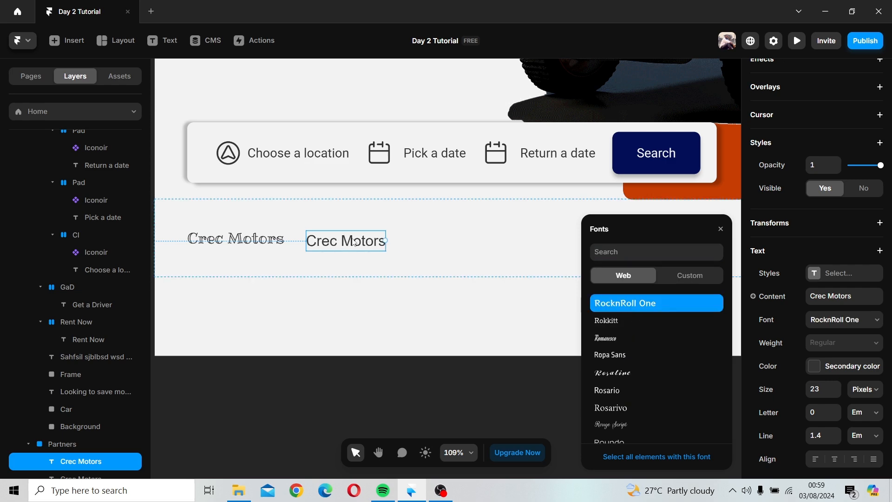
pyautogui.moveTo(353, 239); pyautogui.dragTo(354, 239)
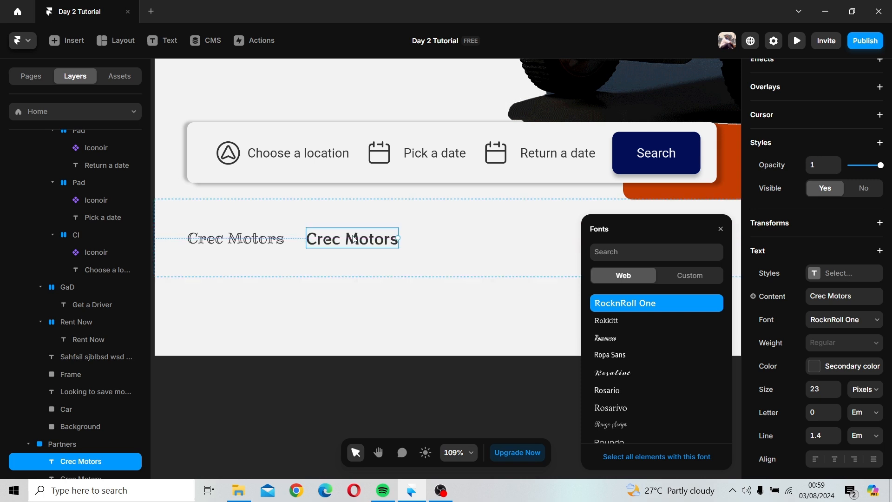
# Step: Change the copied text to read Toyotal Cabbie
pyautogui.doubleClick(328, 241)
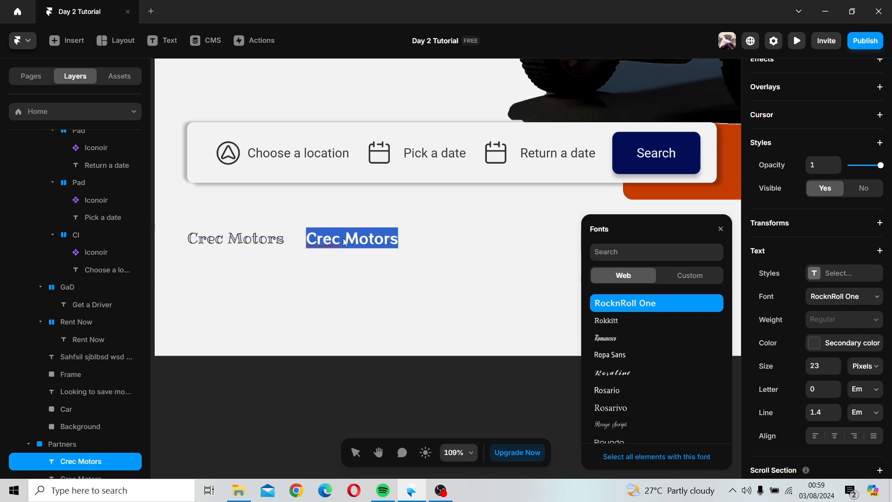
pyautogui.write('Tot')
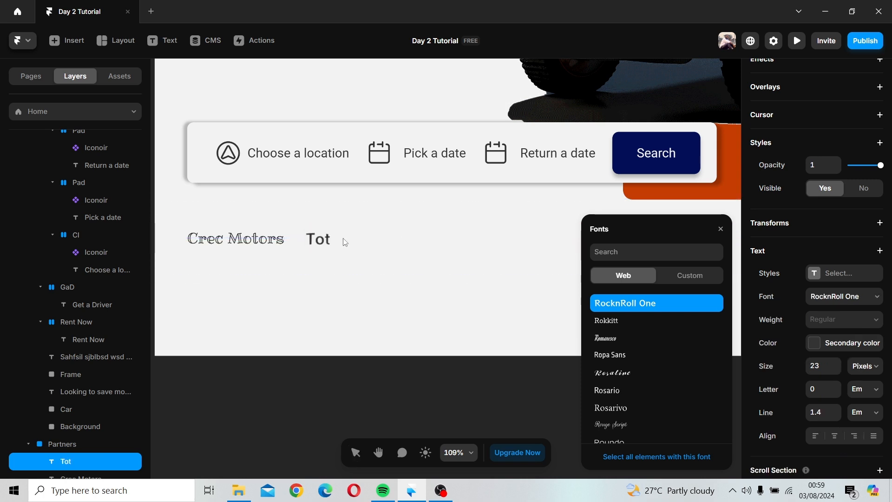
pyautogui.press('BackSpace')
pyautogui.write('yotal')
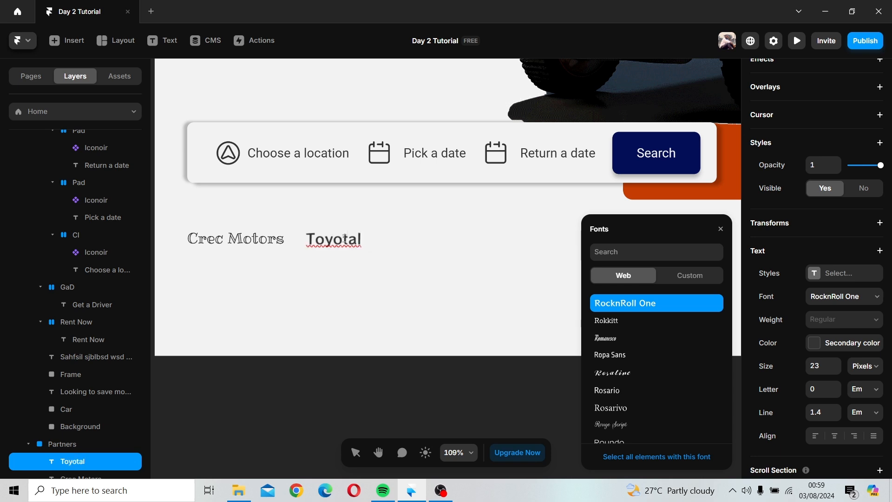
pyautogui.write(' Cabbie')
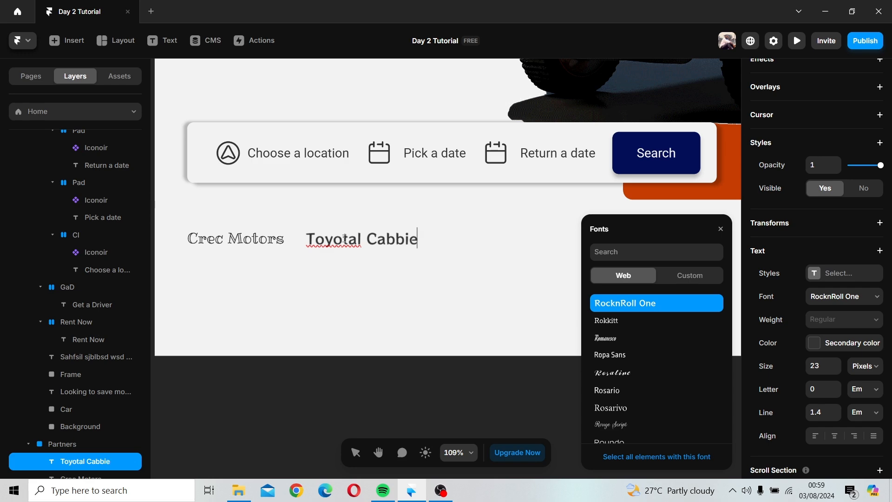
pyautogui.press('Escape')
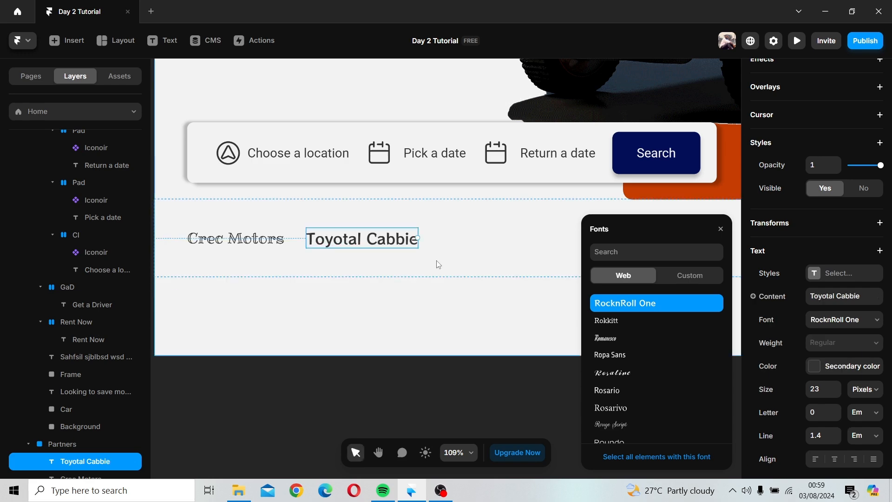
# Step: Duplicate the Toyotal Cabbie text and place the copy to its right in the Partners frame
pyautogui.scroll(-3, 438, 263)
pyautogui.scroll(-1, 438, 264)
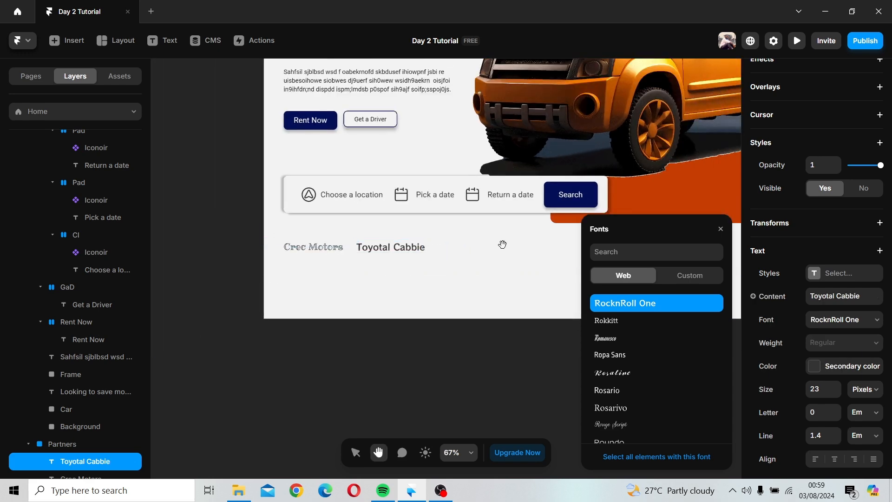
pyautogui.moveTo(502, 245); pyautogui.dragTo(363, 246)
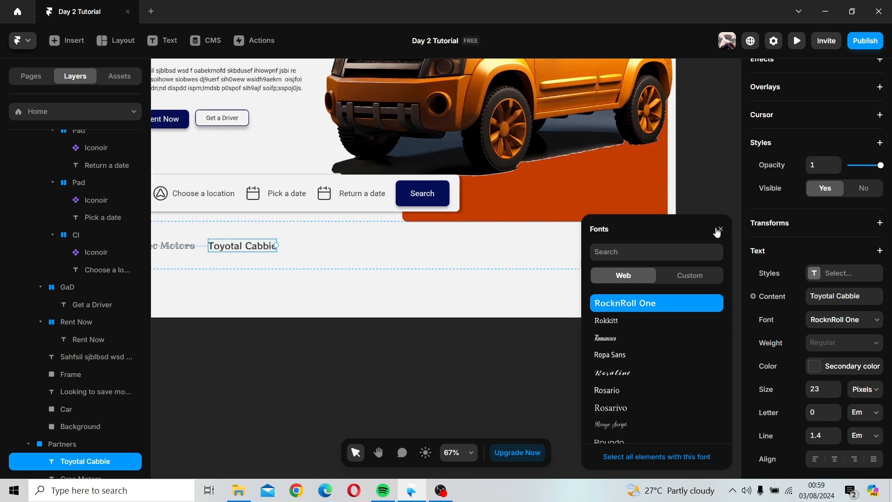
pyautogui.click(720, 229)
pyautogui.press('v')
pyautogui.moveTo(242, 250); pyautogui.dragTo(328, 250)
# Step: Change the new copy's text to read Springfield Taxe
pyautogui.doubleClick(333, 250)
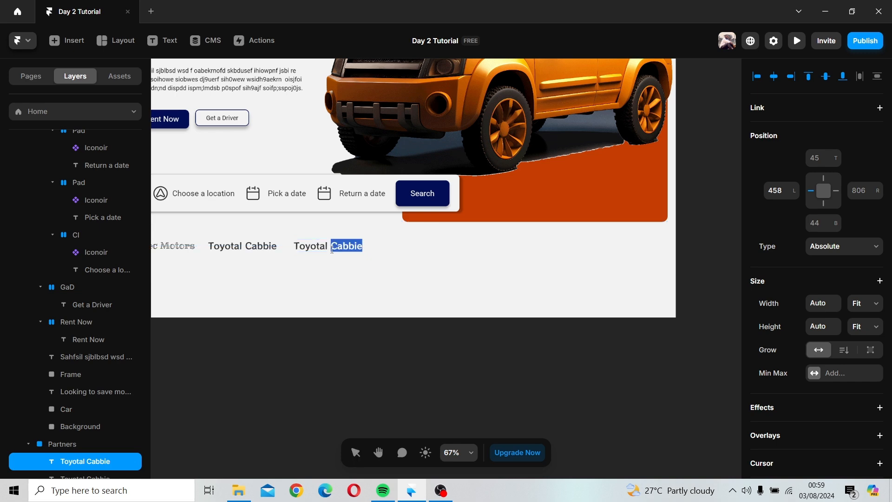
pyautogui.tripleClick(328, 246)
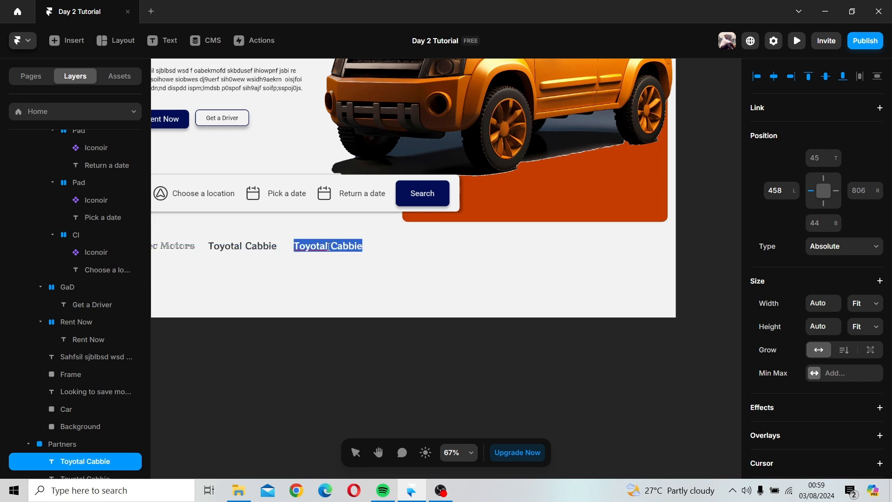
pyautogui.write('Spri')
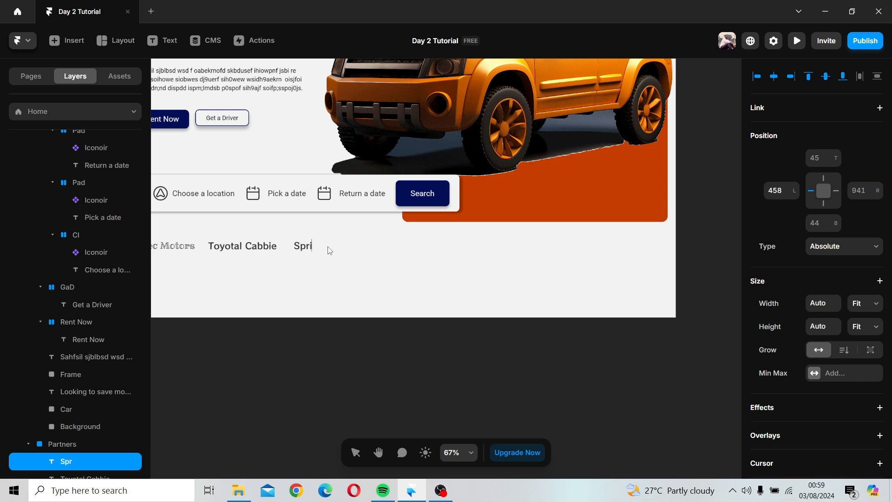
pyautogui.write('ng')
pyautogui.write('fil')
pyautogui.write('eld ')
pyautogui.write('T')
pyautogui.write('a')
pyautogui.write('xe')
# Step: Replace the word Taxe with Car in the third partner name
pyautogui.doubleClick(356, 244)
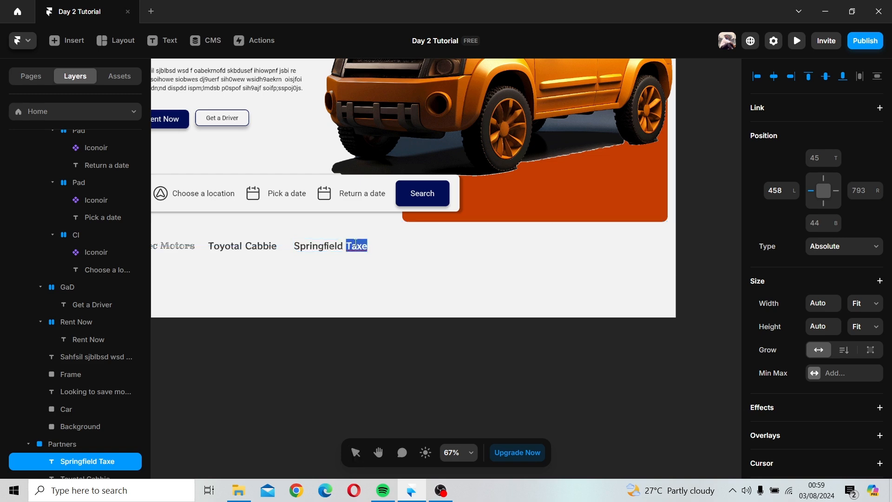
pyautogui.tripleClick(355, 244)
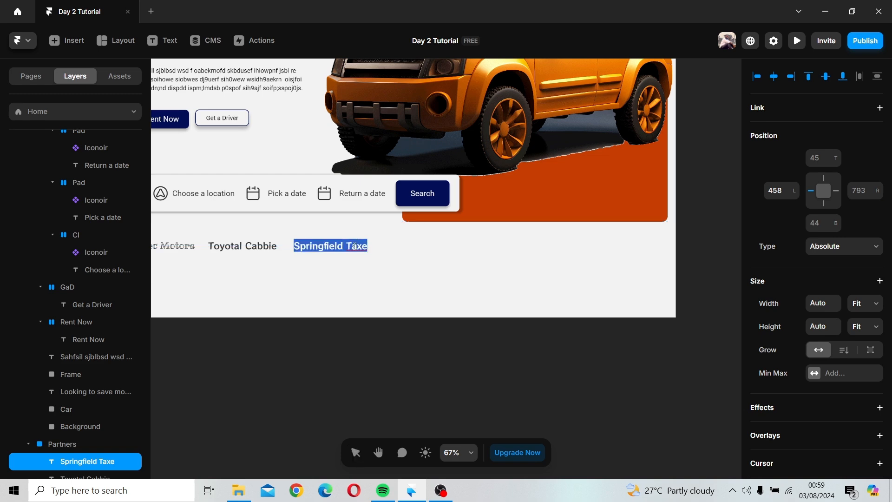
pyautogui.press('Escape')
pyautogui.doubleClick(360, 248)
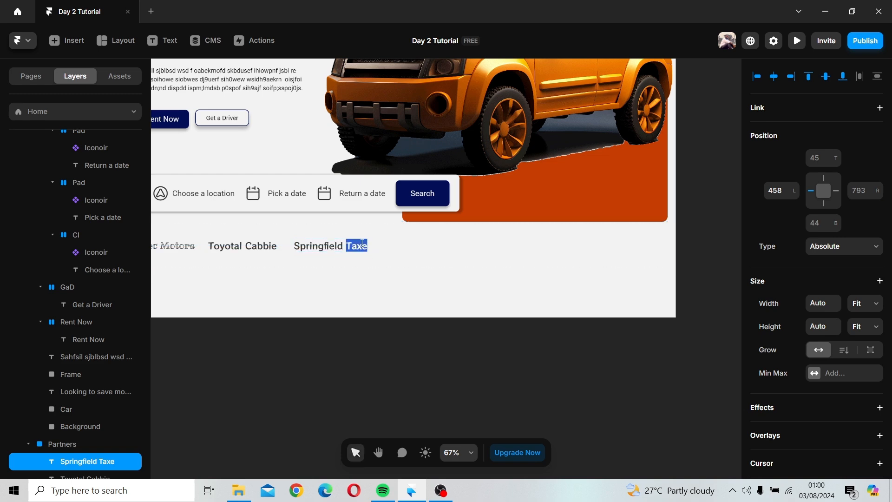
pyautogui.click(360, 244)
pyautogui.doubleClick(360, 242)
pyautogui.press('Escape')
pyautogui.tripleClick(359, 248)
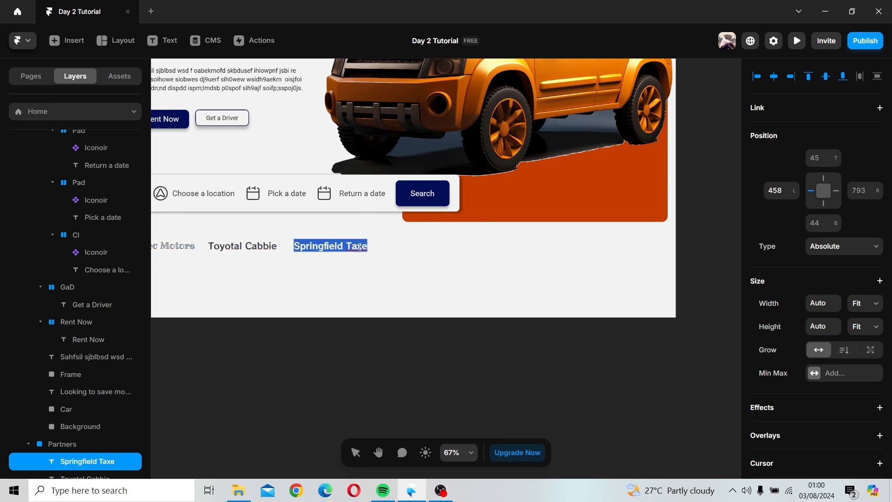
pyautogui.click(359, 248)
pyautogui.tripleClick(359, 248)
pyautogui.click(352, 244)
pyautogui.moveTo(347, 246); pyautogui.dragTo(368, 246)
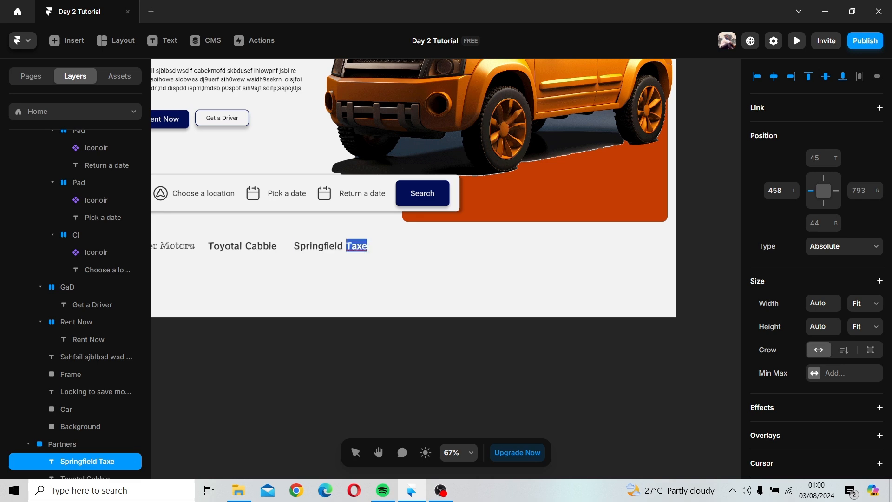
pyautogui.write('Car')
pyautogui.press('Escape')
# Step: Set the Springfield Car text's font to Rock Salt
pyautogui.scroll(-5, 793, 338)
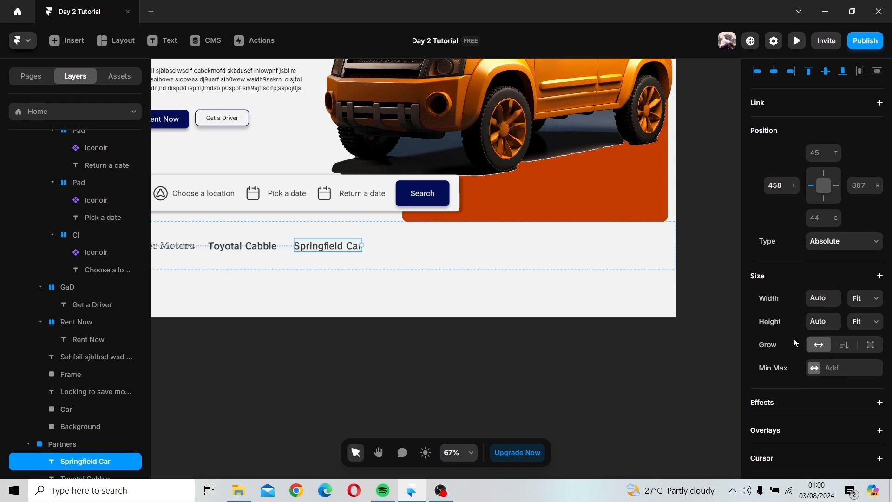
pyautogui.scroll(-3, 852, 385)
pyautogui.click(837, 355)
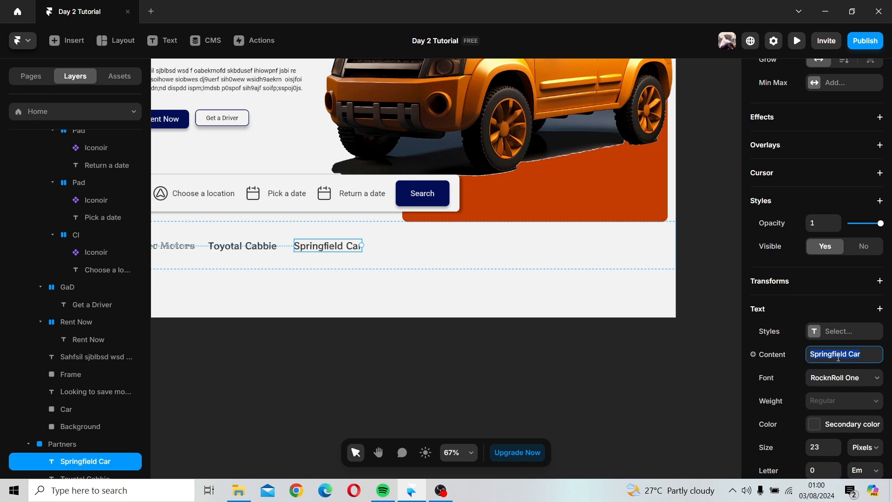
pyautogui.click(839, 376)
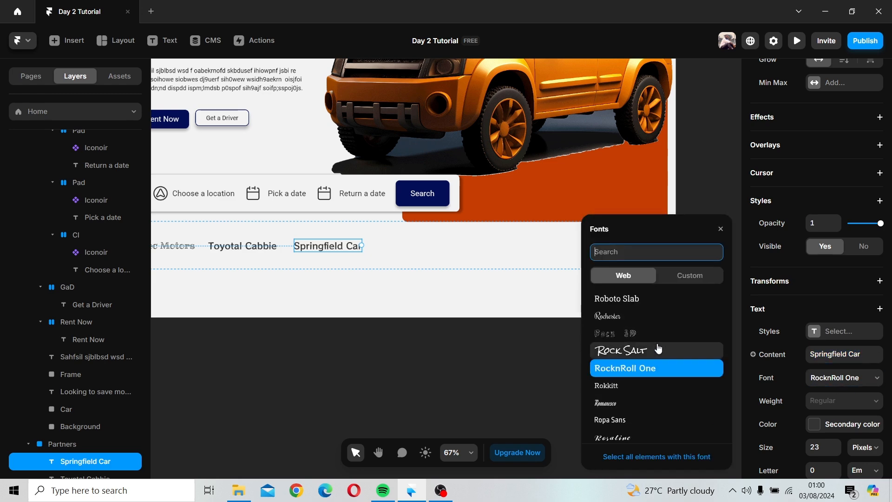
pyautogui.click(619, 352)
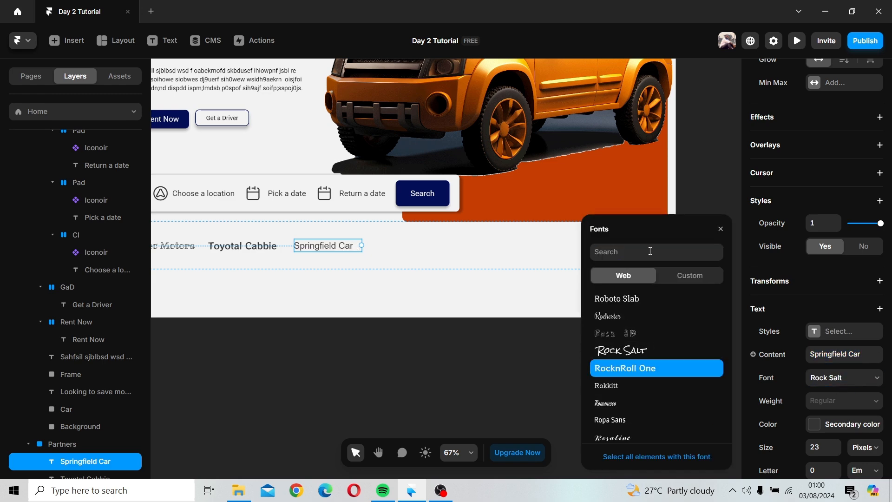
pyautogui.click(721, 229)
pyautogui.click(340, 371)
# Step: Duplicate the Springfield Car text and move the copy to its right in the Partners frame
pyautogui.scroll(-3, 348, 355)
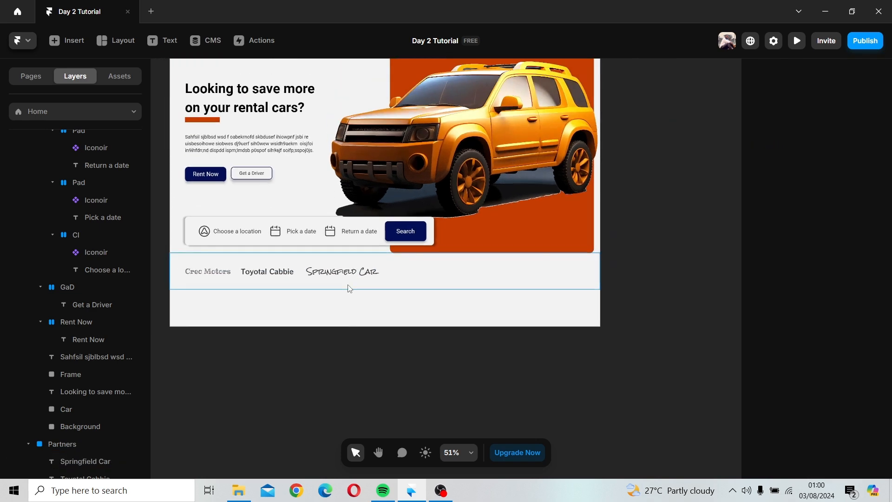
pyautogui.click(349, 277)
pyautogui.hotkey('ctrl', 'd')
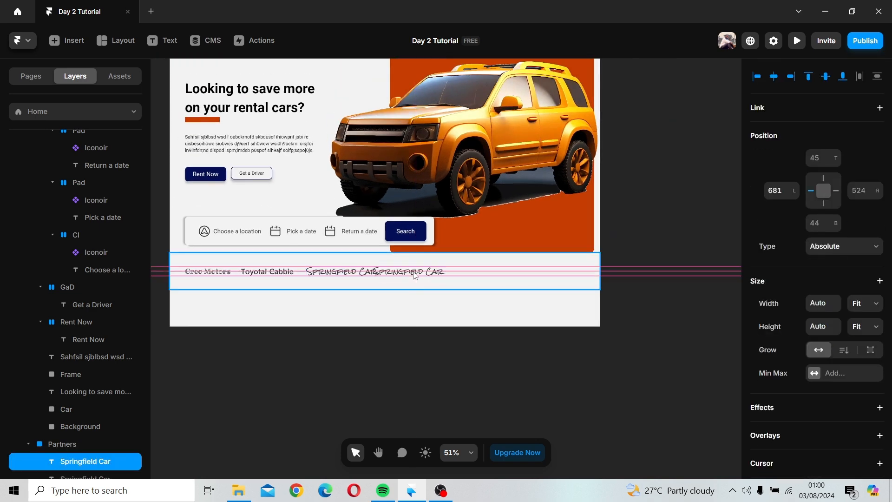
pyautogui.moveTo(430, 275); pyautogui.dragTo(436, 275)
pyautogui.scroll(5, 436, 275)
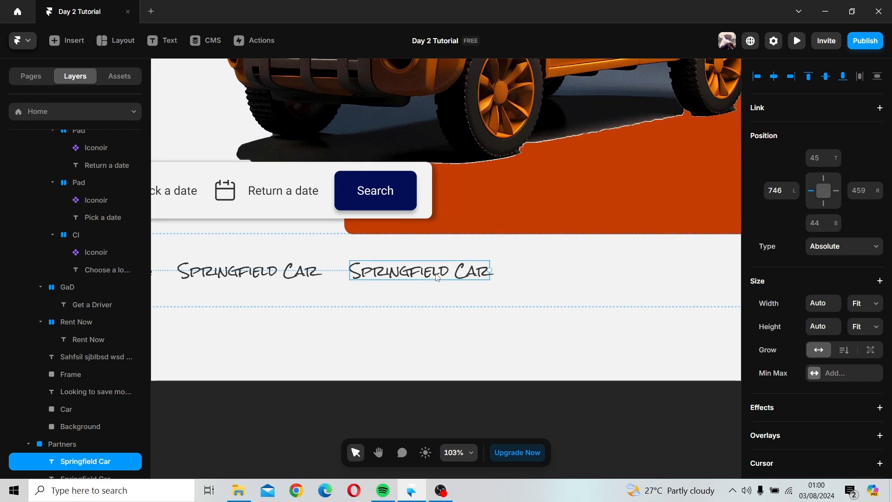
# Step: Replace the copy's text with Volvo
pyautogui.tripleClick(437, 275)
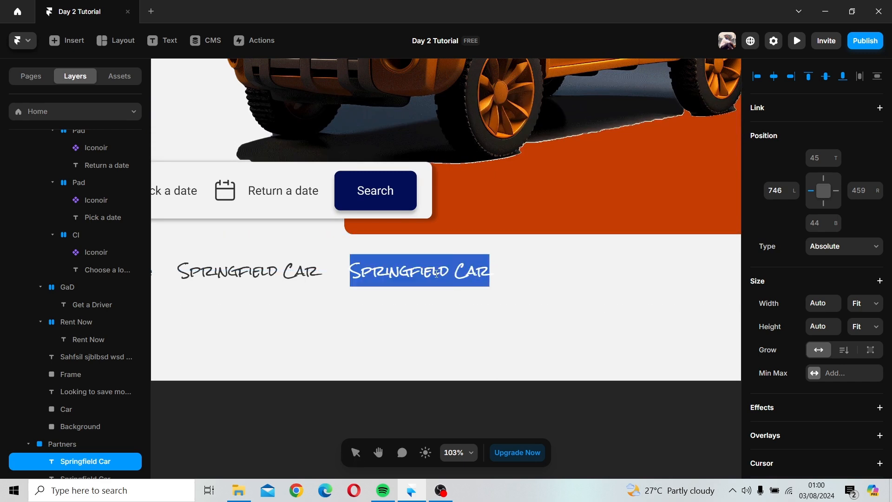
pyautogui.write('Volvo')
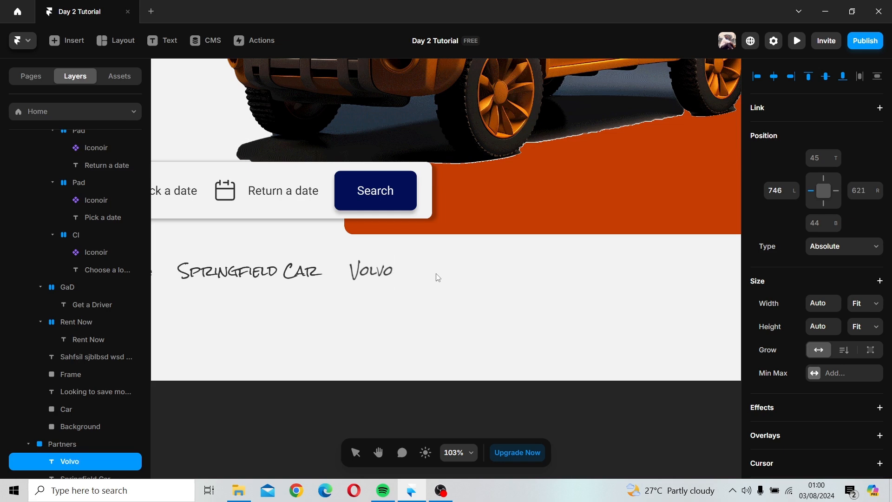
pyautogui.press('Escape')
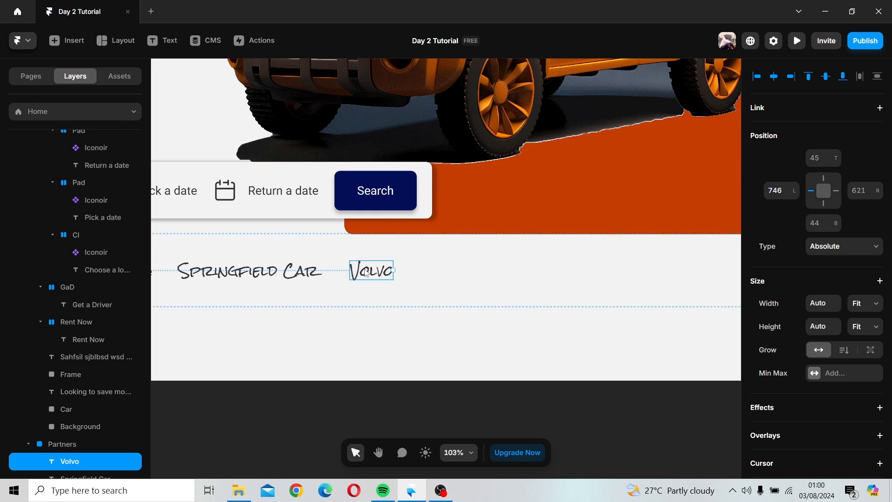
# Step: Set the Volvo text's font to Rubik Marker Hatch
pyautogui.scroll(-7, 837, 321)
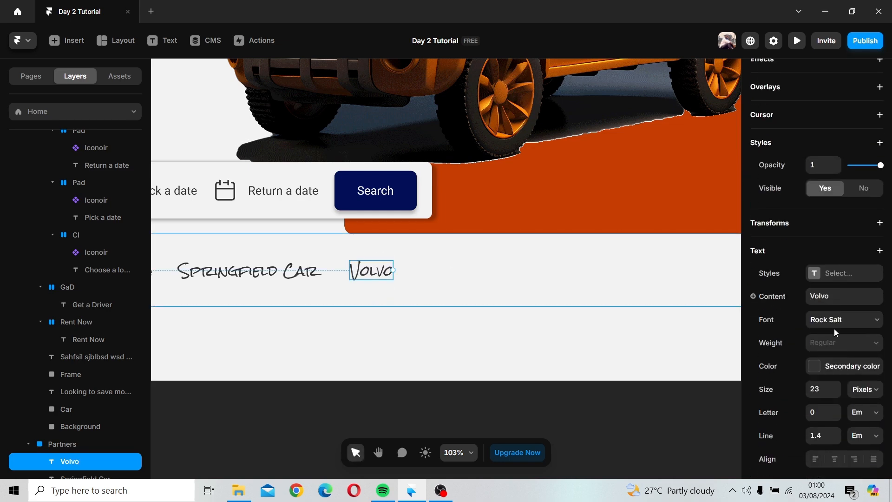
pyautogui.click(840, 321)
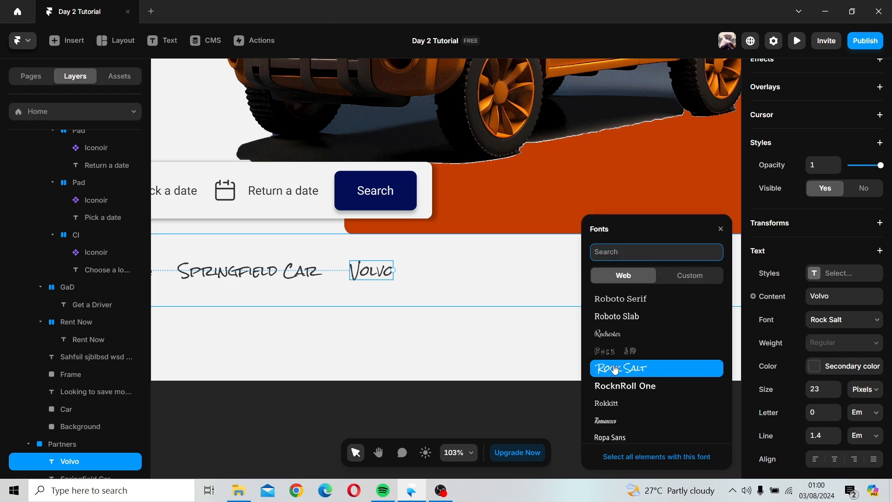
pyautogui.scroll(-4, 628, 327)
pyautogui.scroll(-5, 630, 328)
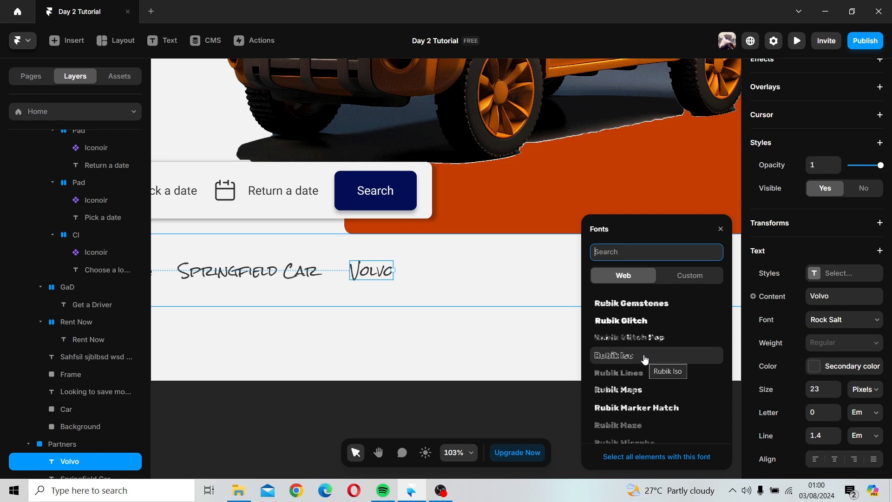
pyautogui.click(651, 418)
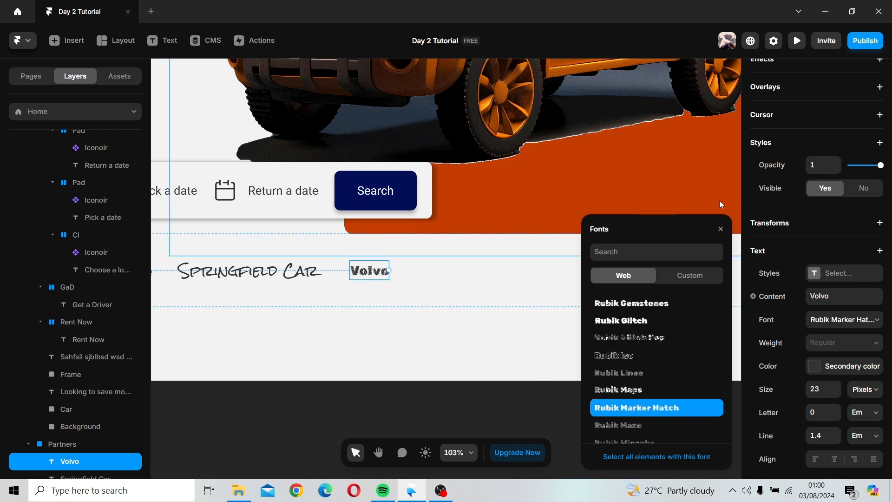
pyautogui.click(721, 229)
pyautogui.click(402, 362)
# Step: Increase the Volvo text's font size to 31 pixels
pyautogui.keyDown('ctrl'); pyautogui.scroll(-5, 401, 362); pyautogui.keyUp('ctrl')
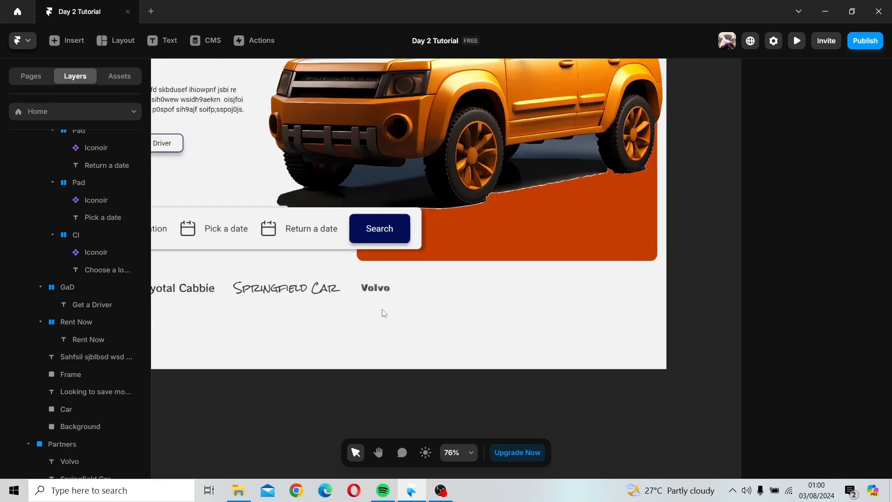
pyautogui.click(392, 292)
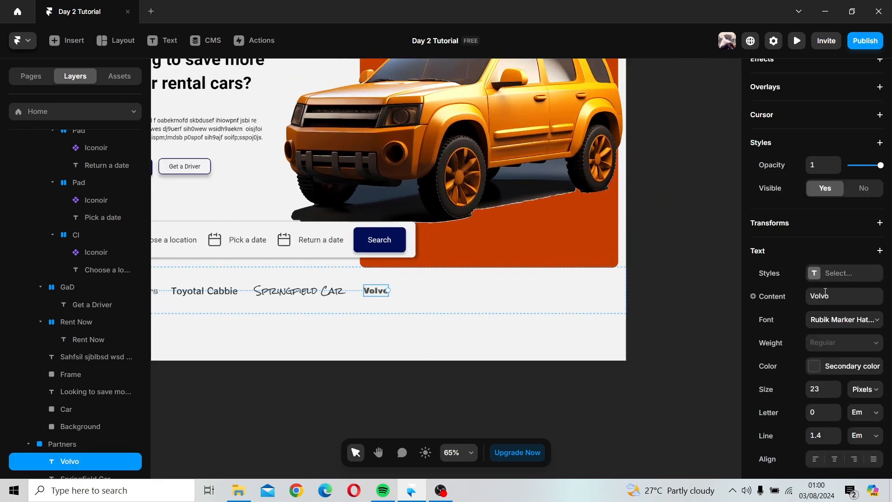
pyautogui.scroll(-3, 826, 291)
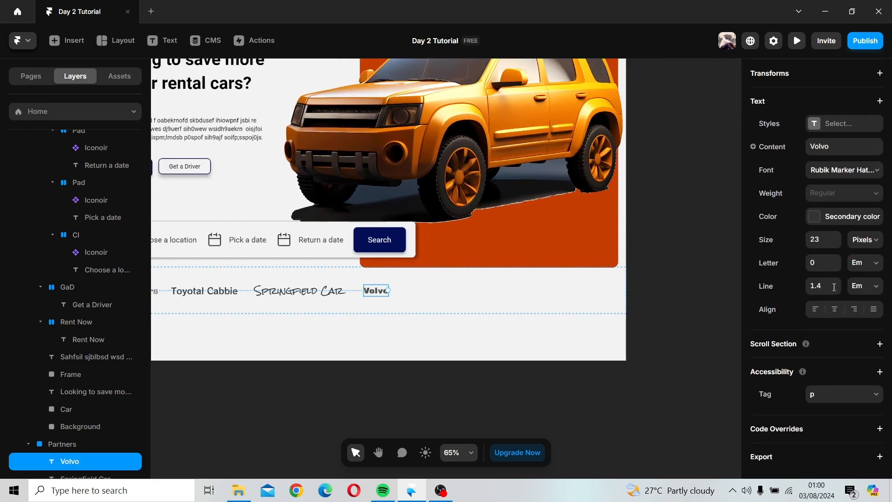
pyautogui.click(837, 237)
pyautogui.click(837, 236)
pyautogui.click(837, 236)
pyautogui.click(838, 236)
pyautogui.click(838, 236)
pyautogui.click(837, 236)
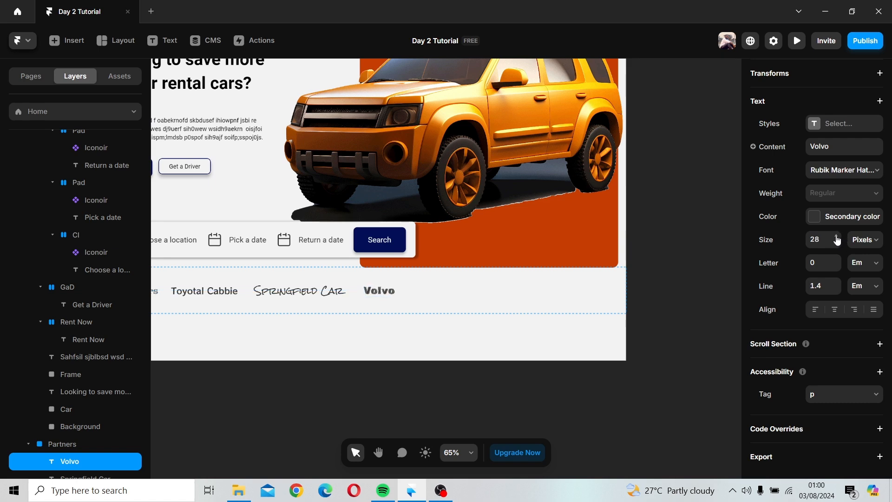
pyautogui.click(838, 237)
pyautogui.click(837, 236)
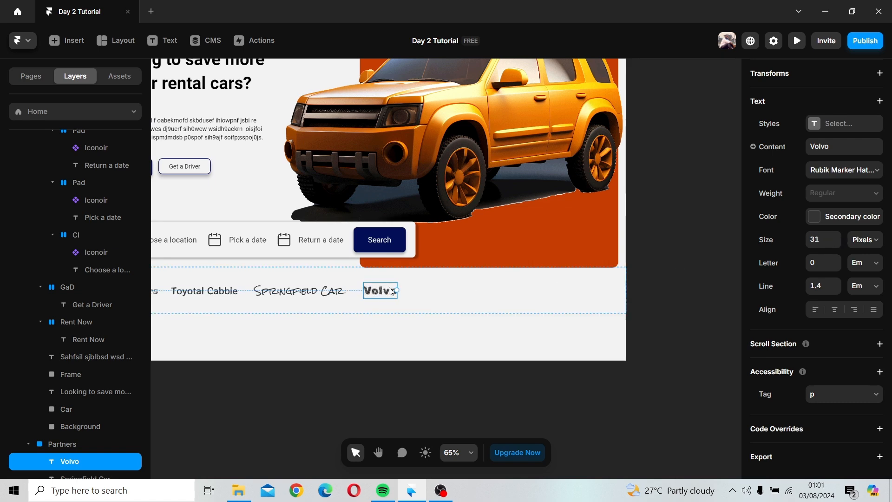
# Step: Duplicate the Volvo text to its right and rename the copy Naija Use
pyautogui.moveTo(392, 291); pyautogui.dragTo(440, 291)
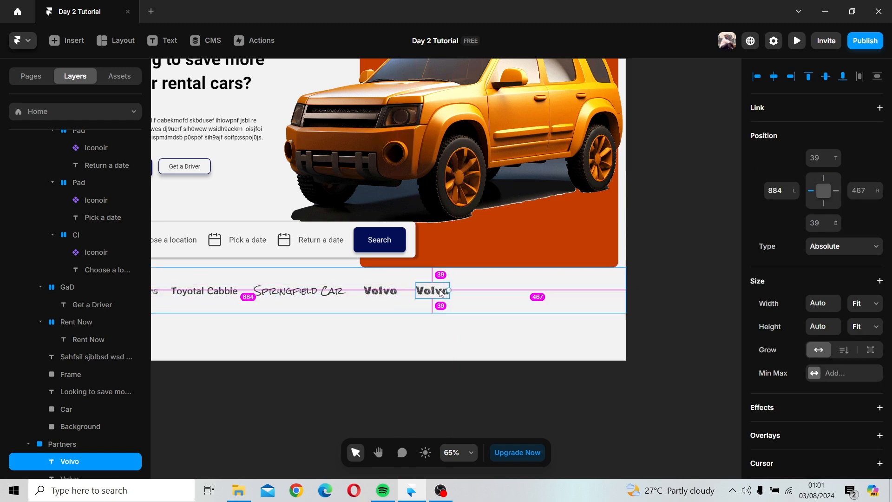
pyautogui.doubleClick(440, 290)
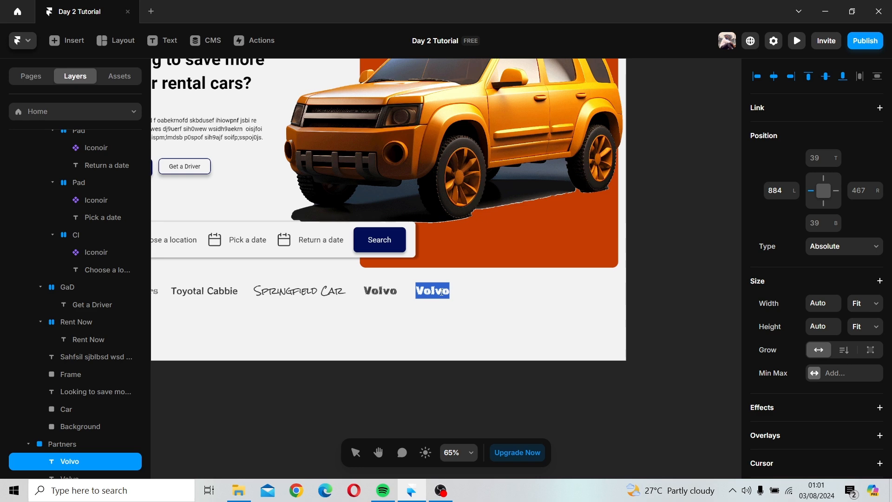
pyautogui.write('Naija')
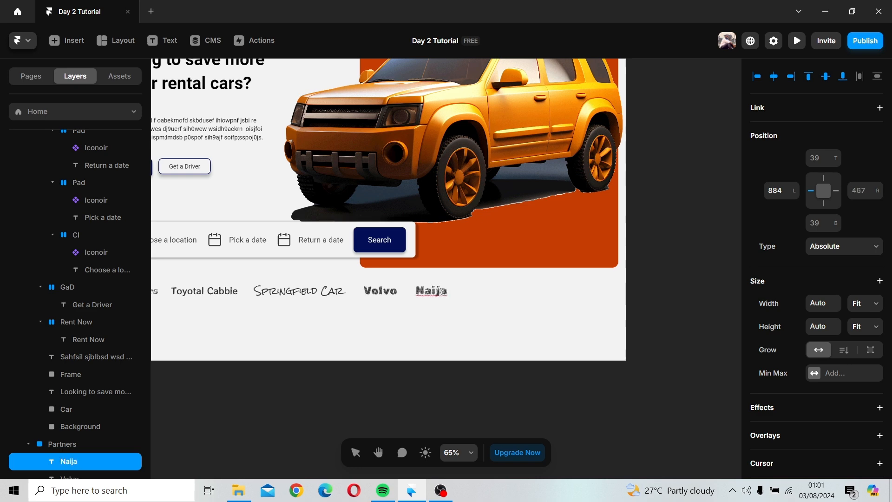
pyautogui.write(' Use')
pyautogui.press('Escape')
# Step: Set the Naija Use text's font to Sedgwick Ave
pyautogui.scroll(-8, 832, 363)
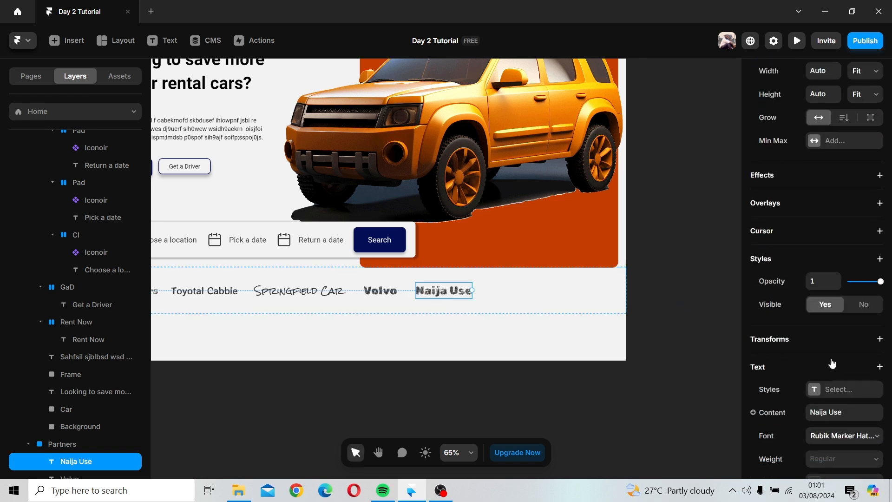
pyautogui.click(819, 241)
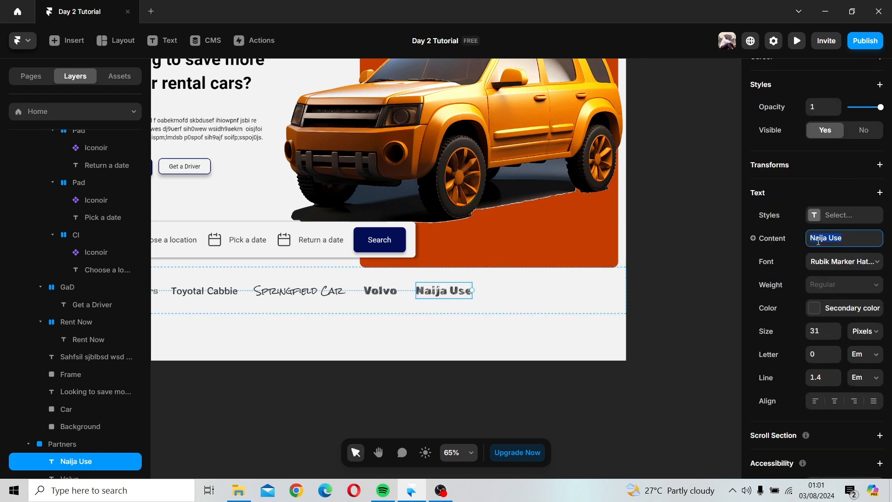
pyautogui.click(821, 272)
pyautogui.scroll(-5, 676, 355)
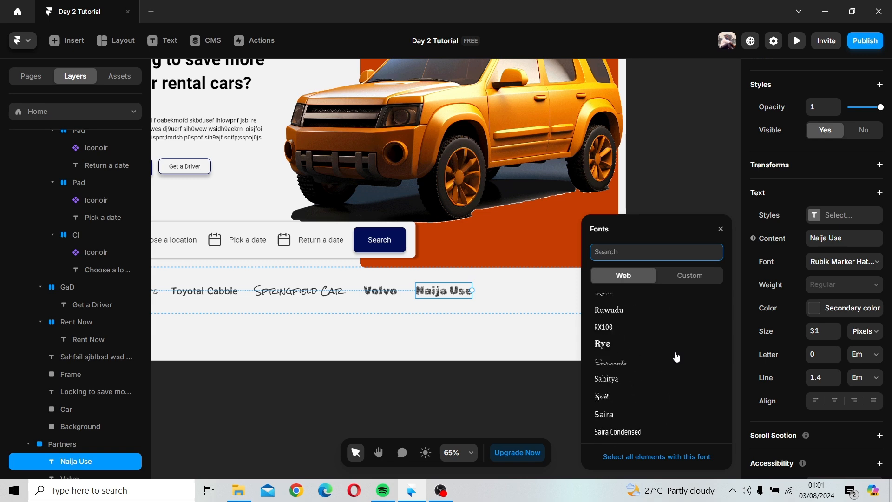
pyautogui.scroll(-3, 610, 368)
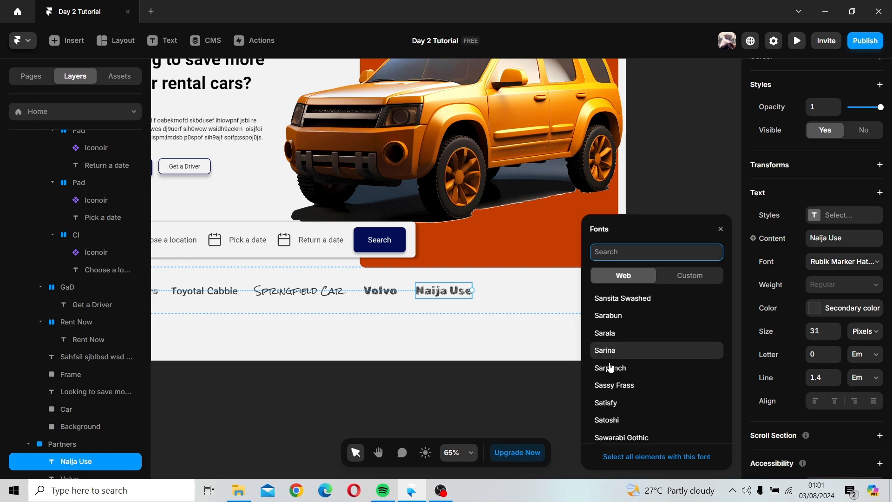
pyautogui.scroll(-5, 611, 368)
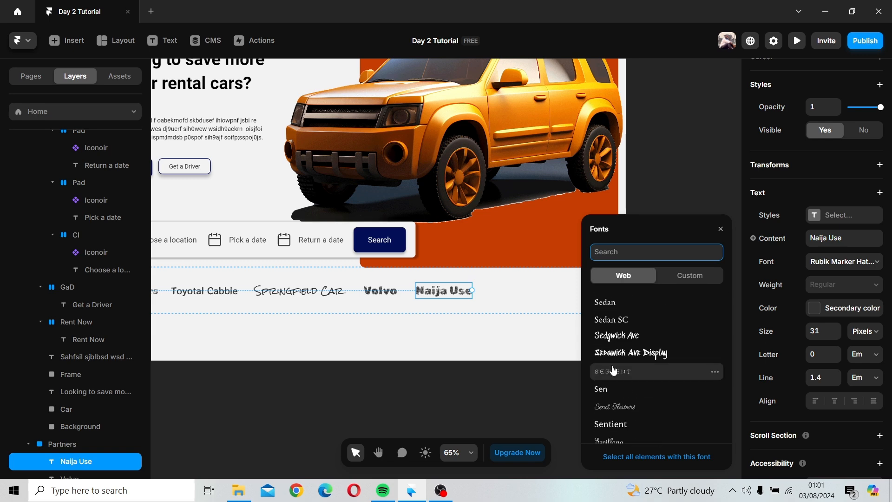
pyautogui.click(621, 336)
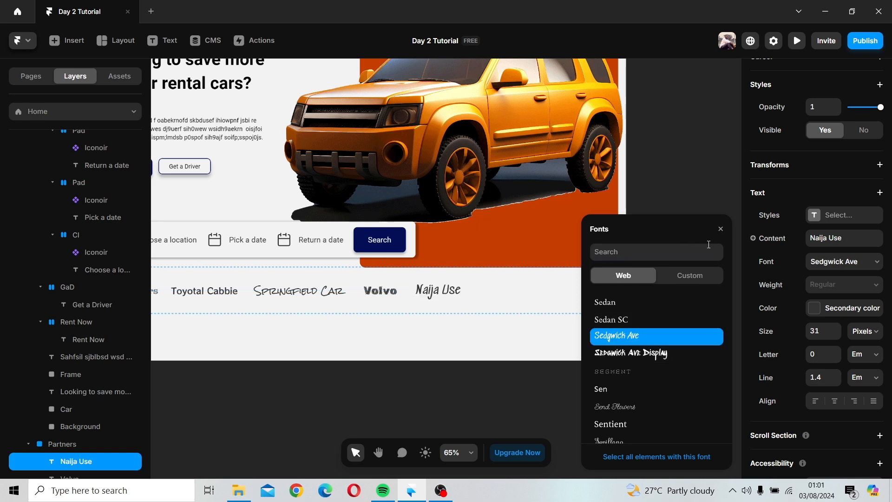
pyautogui.click(720, 229)
pyautogui.click(540, 312)
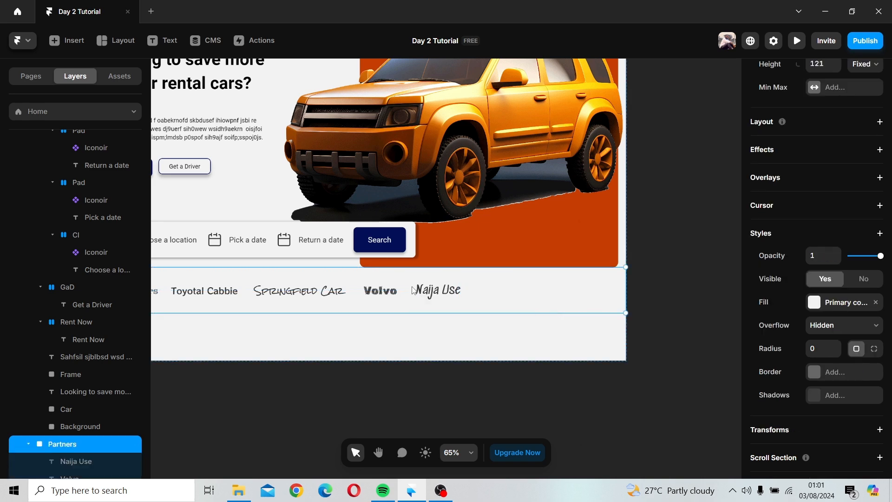
# Step: Duplicate the Naija Use text to its right and change the copy's text to Pontic
pyautogui.click(427, 291)
pyautogui.moveTo(428, 290); pyautogui.dragTo(519, 294)
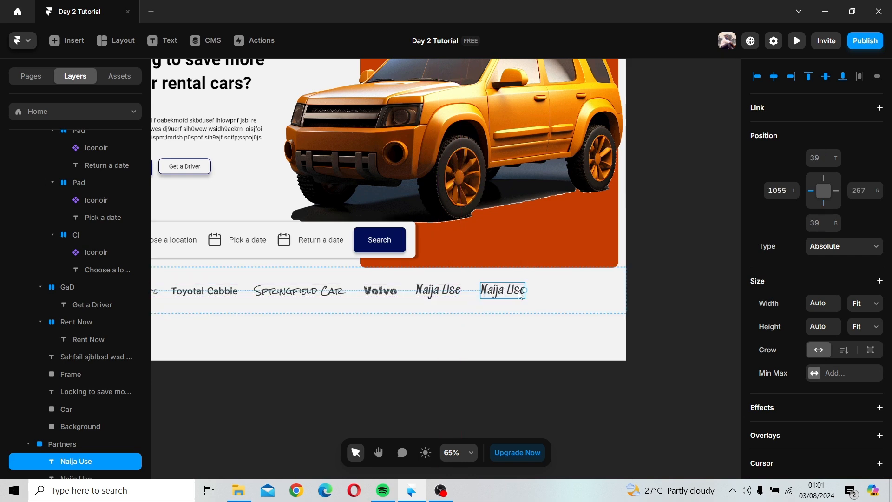
pyautogui.doubleClick(520, 294)
pyautogui.tripleClick(498, 291)
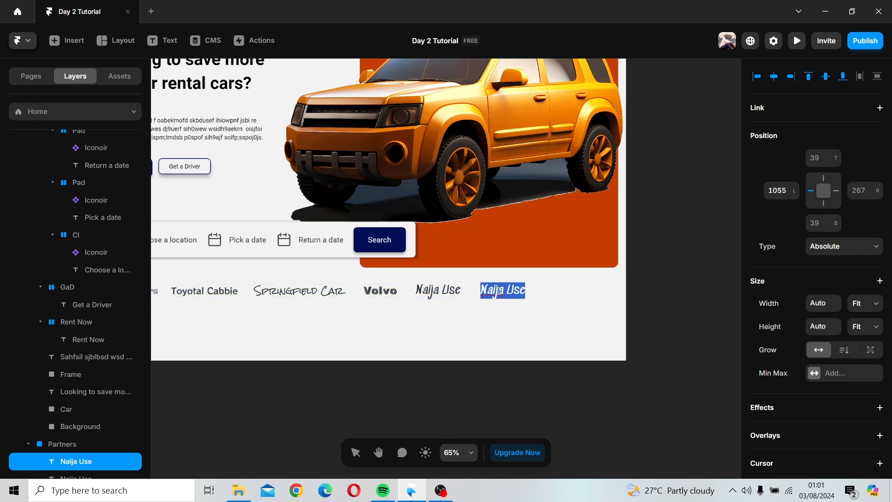
pyautogui.write('Pon')
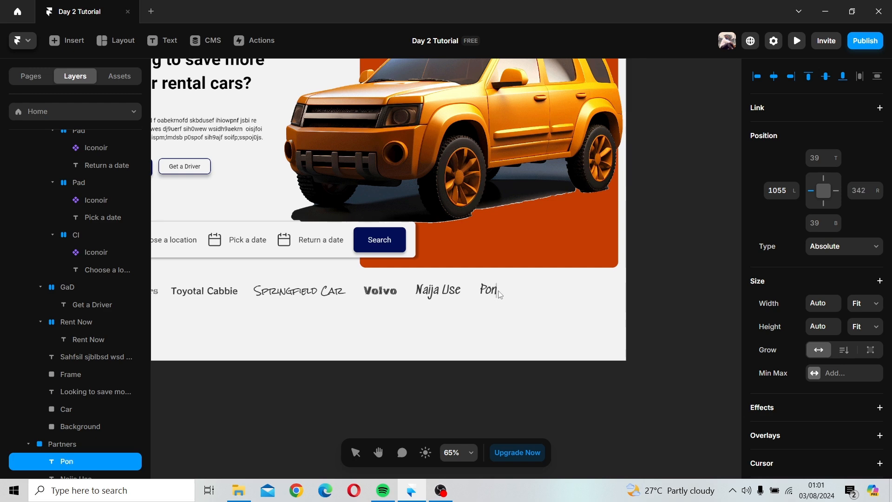
pyautogui.write('tic')
pyautogui.press('Escape')
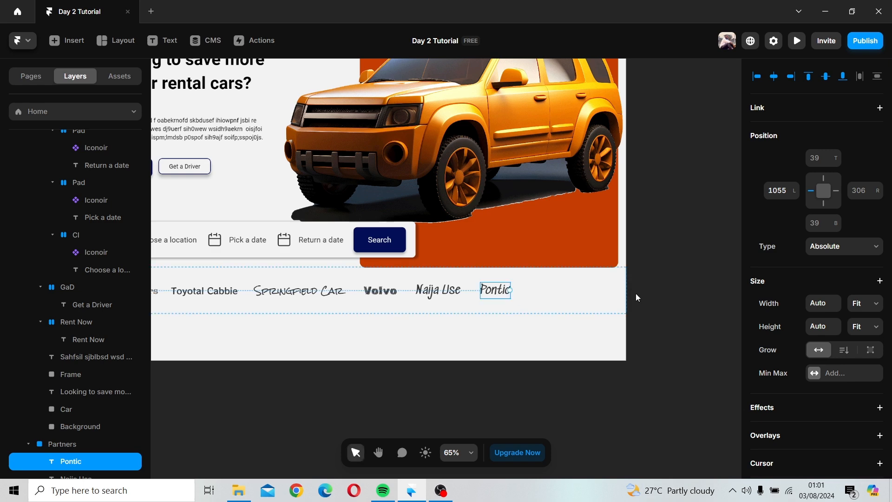
# Step: Set the Pontic text's font to Seymour One
pyautogui.scroll(-5, 818, 355)
pyautogui.scroll(-4, 818, 355)
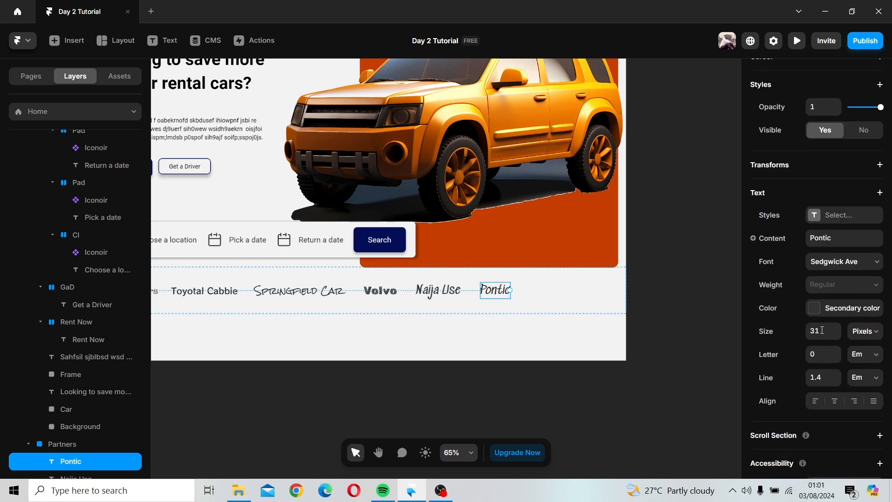
pyautogui.click(828, 259)
pyautogui.scroll(-4, 681, 374)
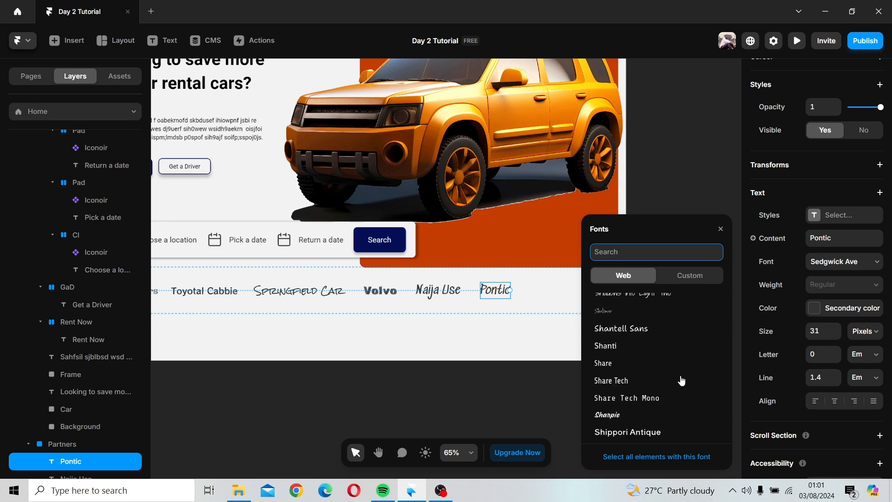
pyautogui.scroll(2, 681, 374)
pyautogui.click(649, 314)
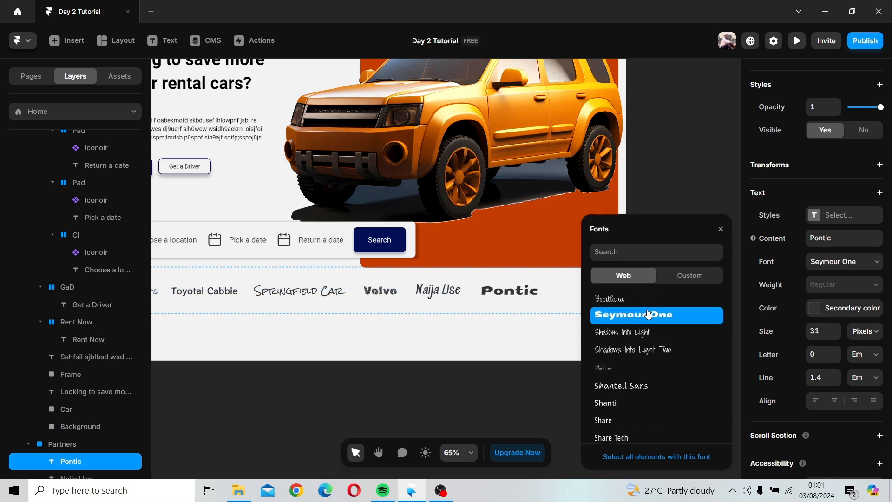
pyautogui.scroll(-3, 674, 307)
pyautogui.click(721, 229)
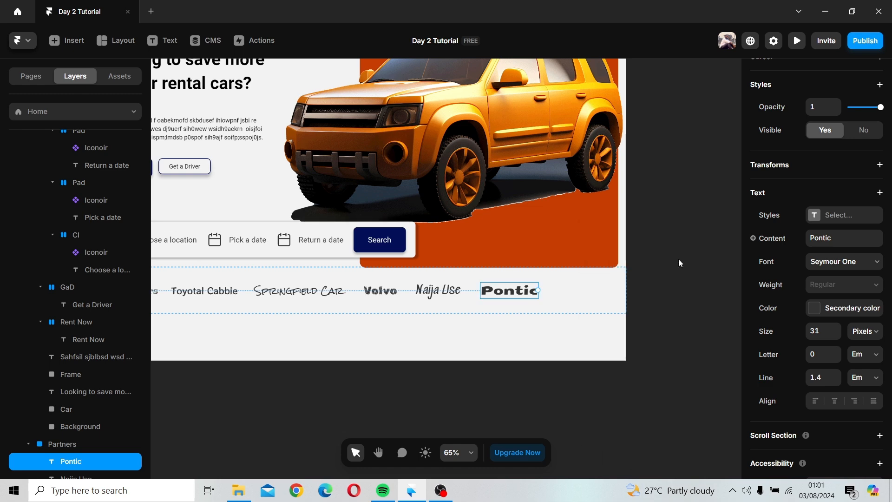
pyautogui.click(679, 262)
# Step: Select all six partner names and align them along a common vertical centre in one row
pyautogui.scroll(-3, 679, 261)
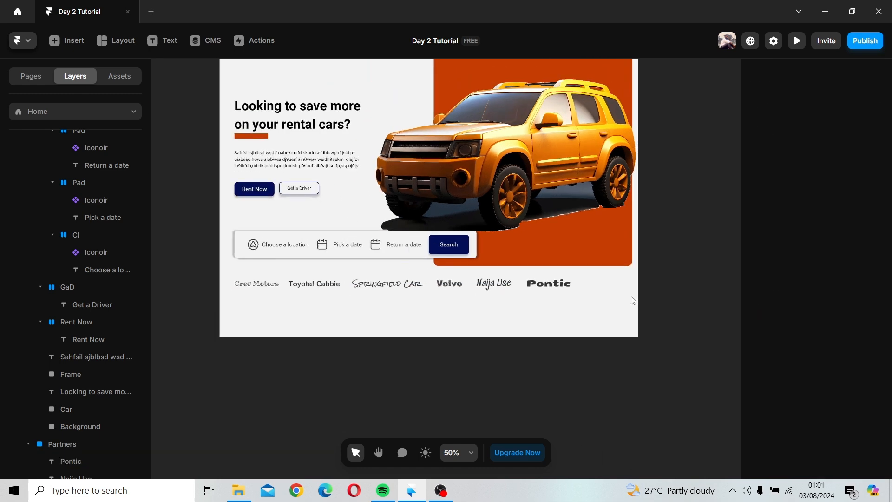
pyautogui.click(272, 288)
pyautogui.click(273, 287)
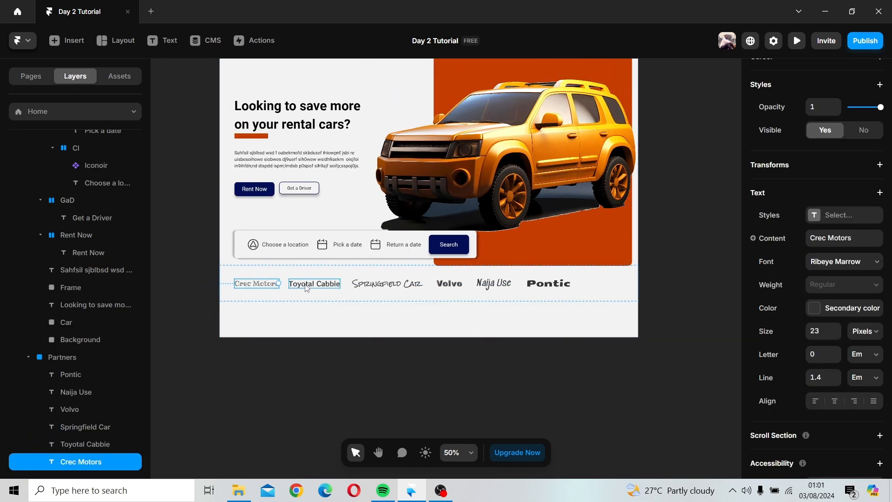
pyautogui.keyDown('shift'); pyautogui.click(306, 287); pyautogui.keyUp('shift')
pyautogui.keyDown('shift'); pyautogui.click(388, 285); pyautogui.keyUp('shift')
pyautogui.keyDown('shift'); pyautogui.click(449, 284); pyautogui.keyUp('shift')
pyautogui.keyDown('shift'); pyautogui.click(494, 285); pyautogui.keyUp('shift')
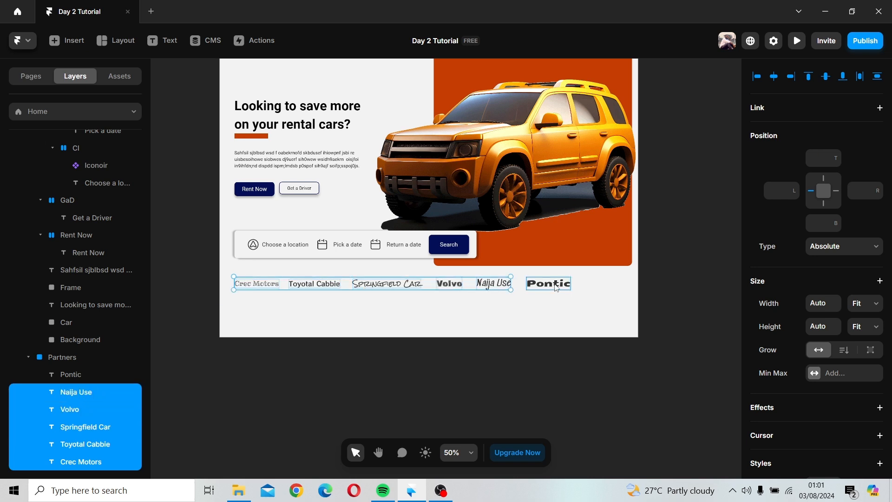
pyautogui.keyDown('shift'); pyautogui.click(555, 285); pyautogui.keyUp('shift')
pyautogui.click(826, 77)
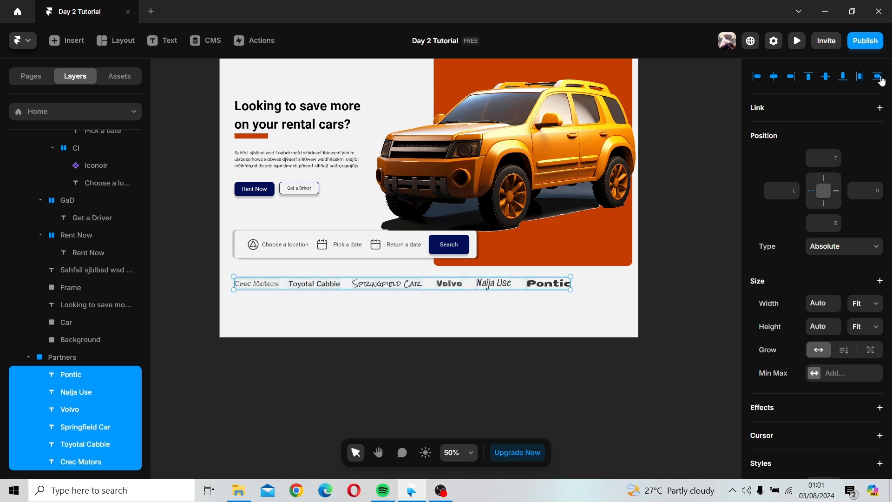
pyautogui.click(878, 77)
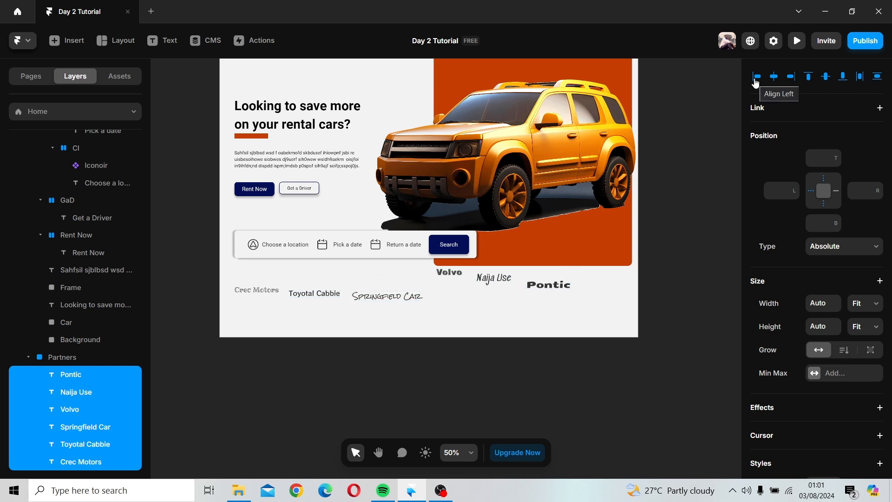
pyautogui.click(826, 76)
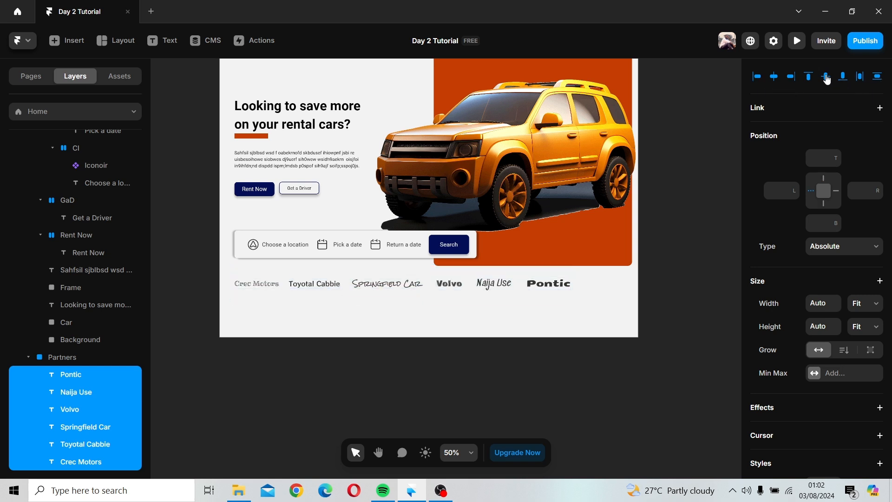
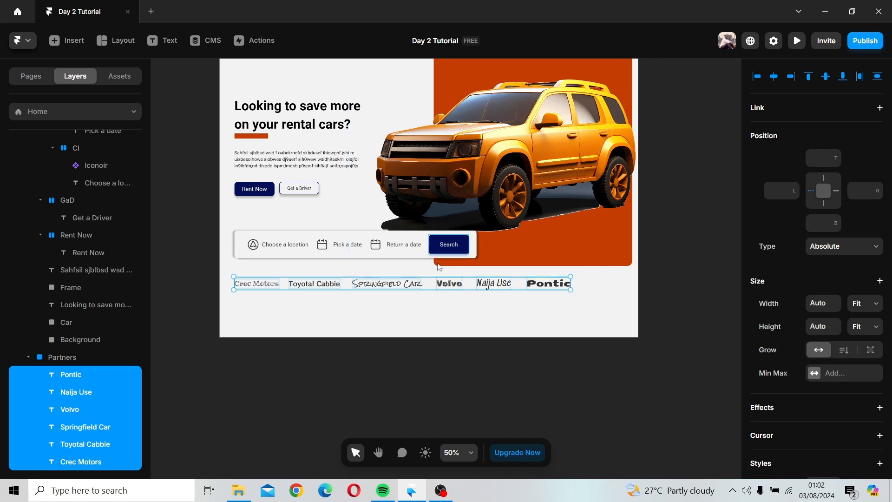
pyautogui.click(435, 290)
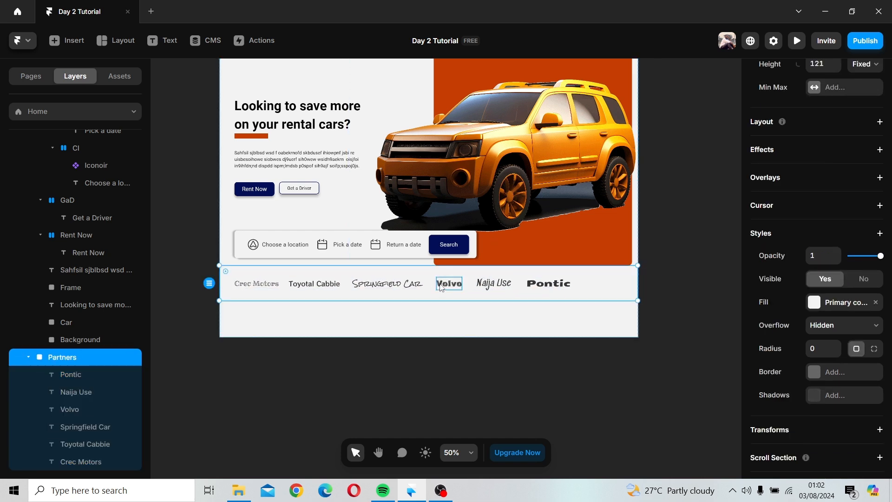
pyautogui.click(442, 287)
pyautogui.click(261, 291)
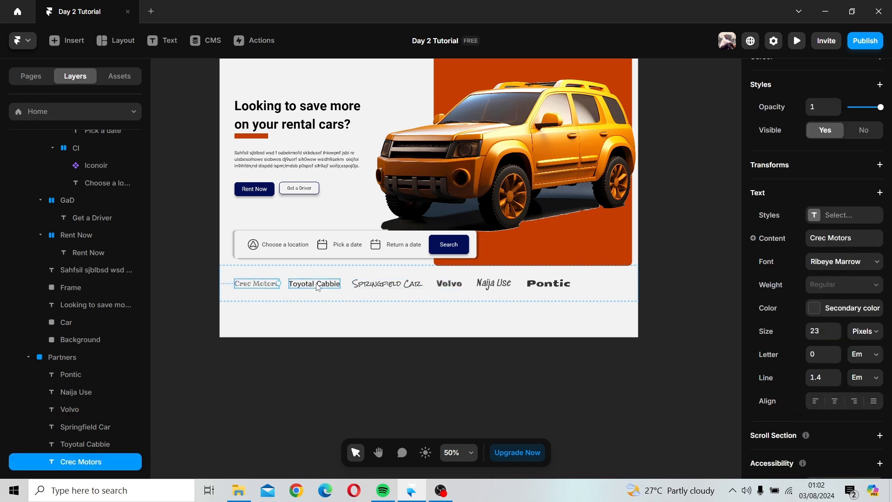
pyautogui.keyDown('shift'); pyautogui.click(318, 287); pyautogui.keyUp('shift')
pyautogui.keyDown('shift'); pyautogui.click(387, 285); pyautogui.keyUp('shift')
pyautogui.keyDown('shift'); pyautogui.click(449, 285); pyautogui.keyUp('shift')
pyautogui.keyDown('shift'); pyautogui.click(493, 284); pyautogui.keyUp('shift')
pyautogui.keyDown('shift'); pyautogui.click(539, 285); pyautogui.keyUp('shift')
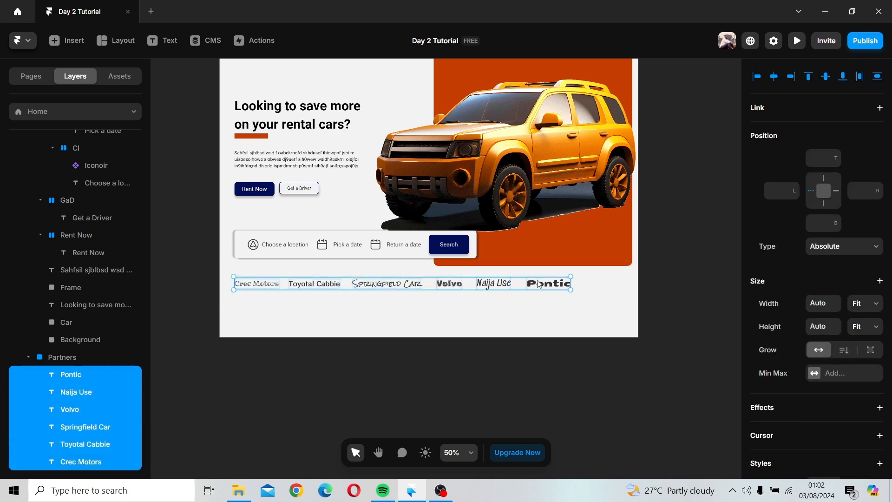
pyautogui.click(520, 288)
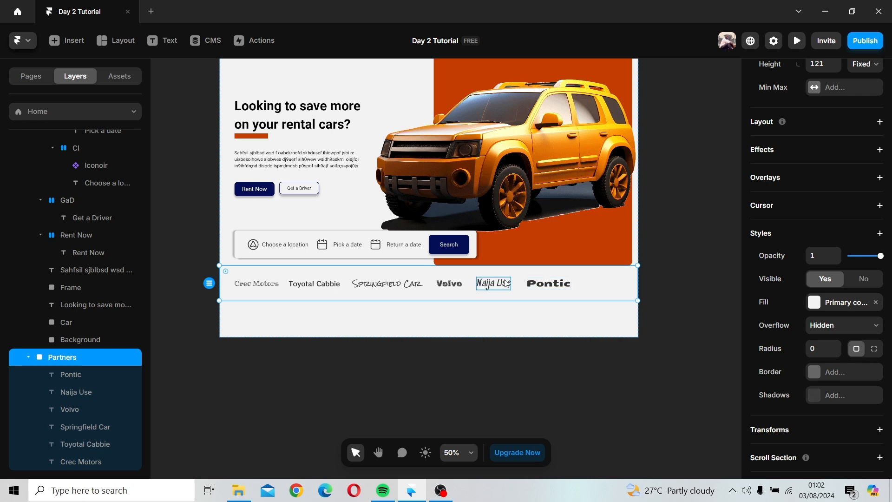
pyautogui.click(506, 283)
pyautogui.keyDown('shift'); pyautogui.click(548, 284); pyautogui.keyUp('shift')
pyautogui.keyDown('shift'); pyautogui.click(449, 283); pyautogui.keyUp('shift')
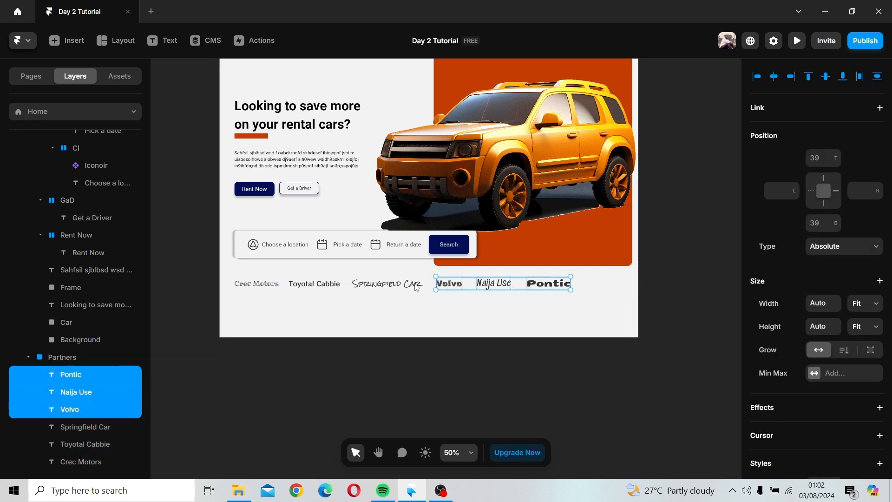
pyautogui.keyDown('shift'); pyautogui.click(417, 287); pyautogui.keyUp('shift')
pyautogui.keyDown('shift'); pyautogui.click(325, 281); pyautogui.keyUp('shift')
pyautogui.keyDown('shift'); pyautogui.click(262, 292); pyautogui.keyUp('shift')
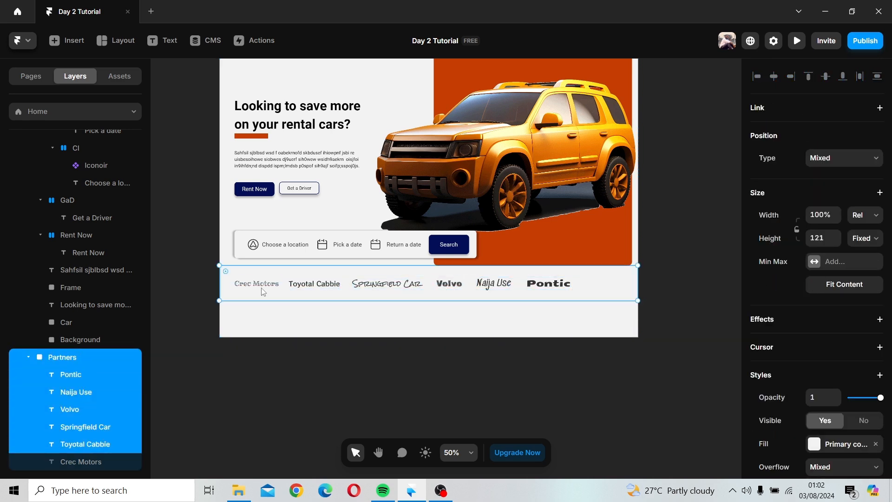
pyautogui.keyDown('shift'); pyautogui.click(262, 291); pyautogui.keyUp('shift')
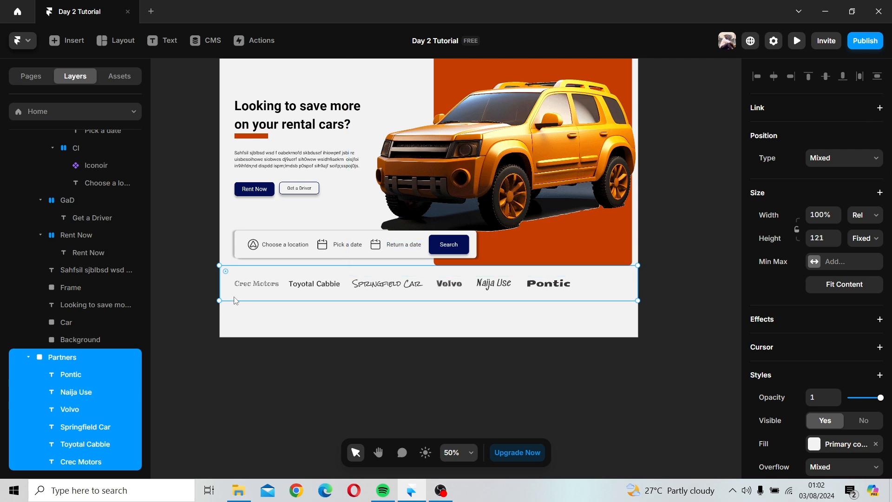
pyautogui.click(224, 347)
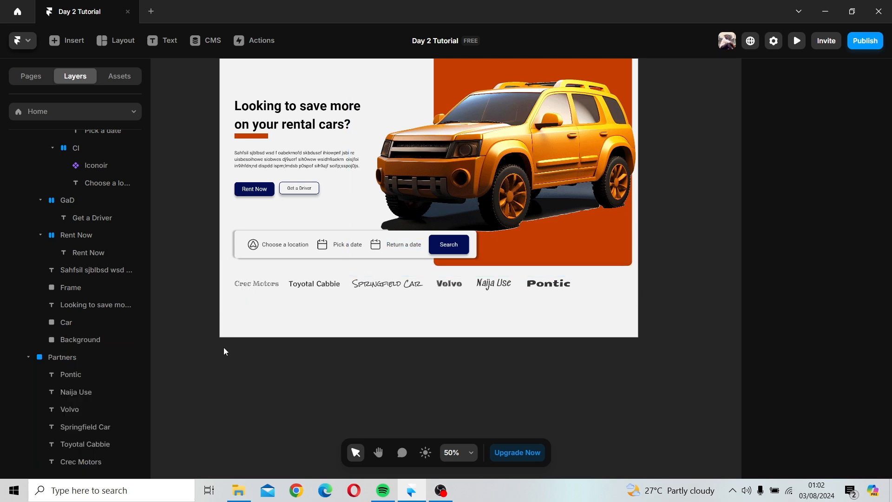
pyautogui.click(252, 282)
pyautogui.click(255, 288)
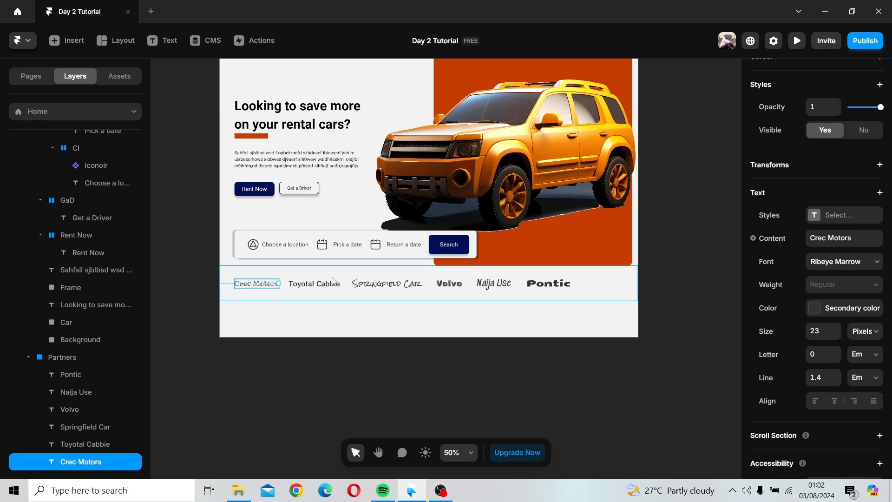
pyautogui.keyDown('shift'); pyautogui.click(281, 295); pyautogui.keyUp('shift')
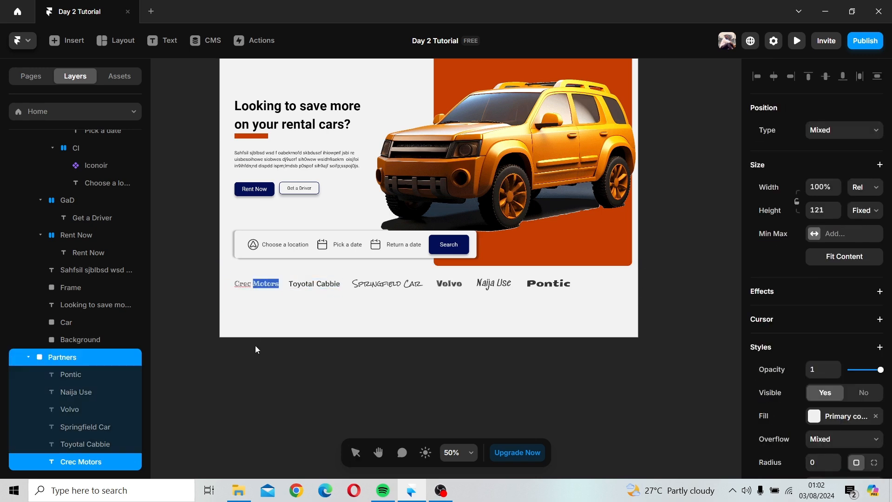
pyautogui.click(256, 288)
pyautogui.doubleClick(254, 283)
pyautogui.click(254, 283)
pyautogui.click(325, 291)
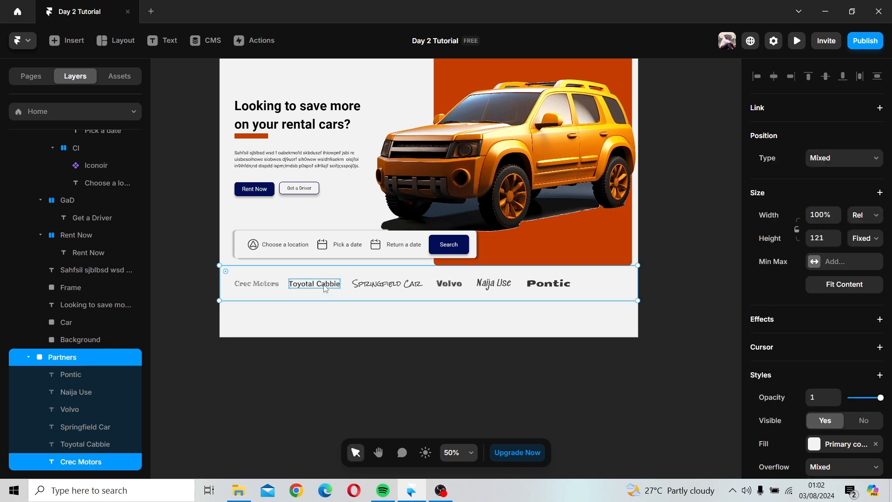
pyautogui.click(325, 287)
pyautogui.keyDown('shift'); pyautogui.click(278, 285); pyautogui.keyUp('shift')
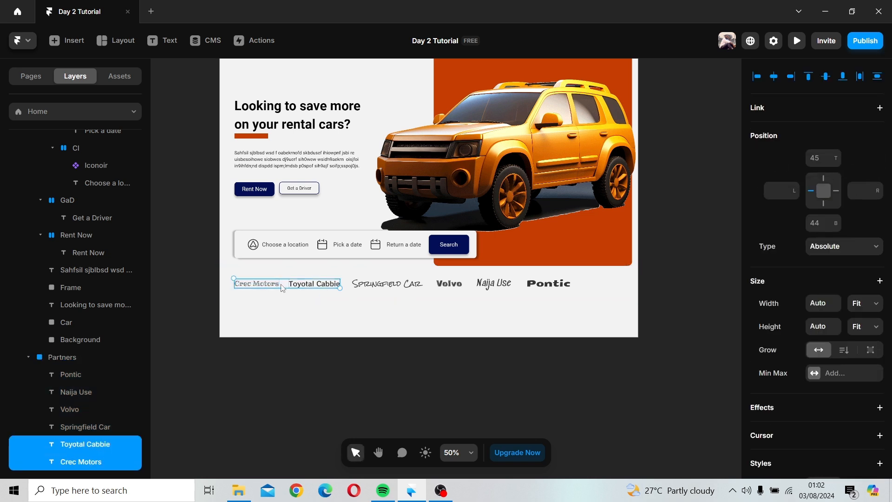
pyautogui.keyDown('shift'); pyautogui.click(389, 285); pyautogui.keyUp('shift')
pyautogui.keyDown('shift'); pyautogui.click(449, 283); pyautogui.keyUp('shift')
pyautogui.keyDown('shift'); pyautogui.click(494, 283); pyautogui.keyUp('shift')
pyautogui.keyDown('shift'); pyautogui.click(548, 285); pyautogui.keyUp('shift')
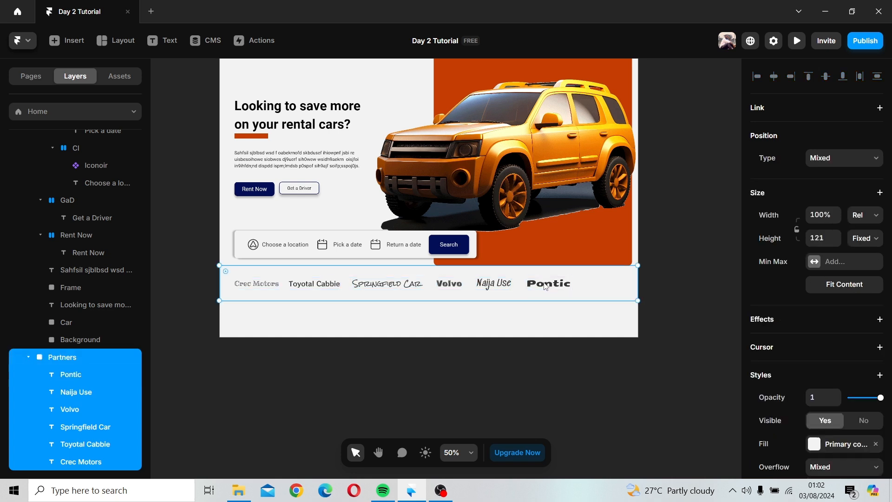
# Step: Select all six partner names and distribute them horizontally across the full width of the Partners section
pyautogui.click(51, 356)
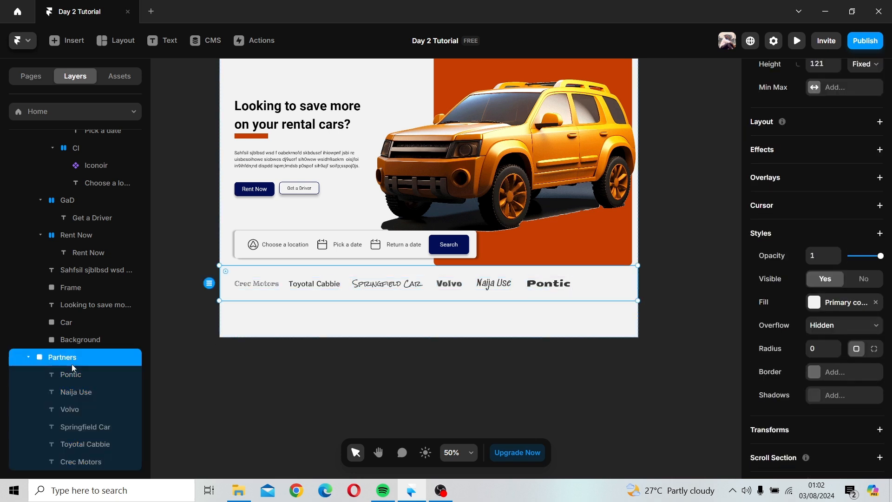
pyautogui.click(72, 371)
pyautogui.keyDown('shift'); pyautogui.click(76, 392); pyautogui.keyUp('shift')
pyautogui.keyDown('shift'); pyautogui.click(80, 409); pyautogui.keyUp('shift')
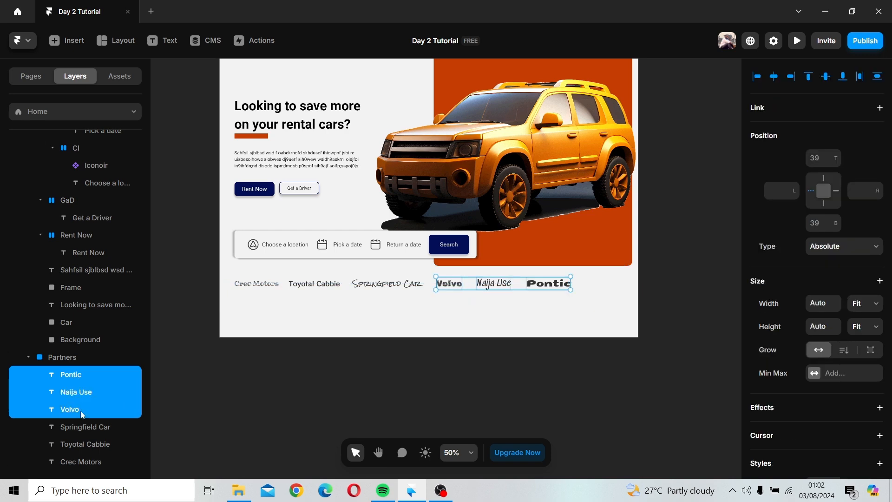
pyautogui.keyDown('shift'); pyautogui.click(88, 426); pyautogui.keyUp('shift')
pyautogui.keyDown('shift'); pyautogui.click(89, 444); pyautogui.keyUp('shift')
pyautogui.keyDown('shift'); pyautogui.click(90, 460); pyautogui.keyUp('shift')
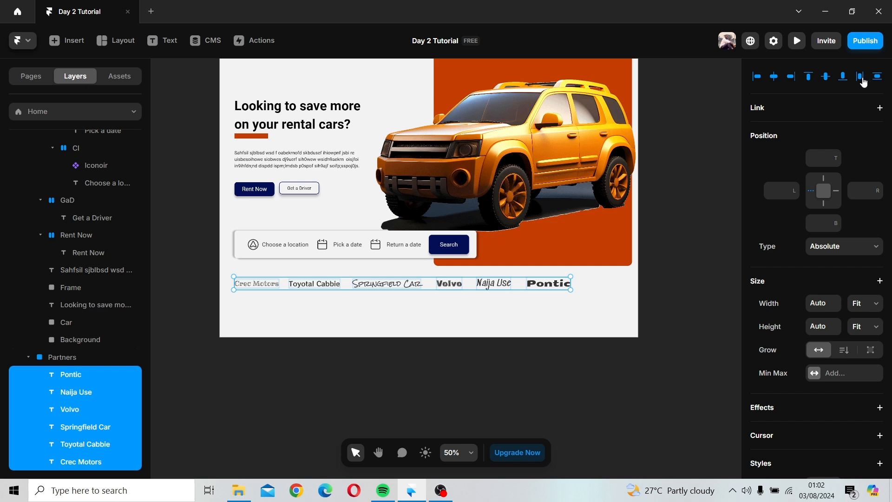
pyautogui.click(860, 77)
# Step: Inspect the text properties of the selected names and the style settings of the Partners frame
pyautogui.scroll(-5, 826, 406)
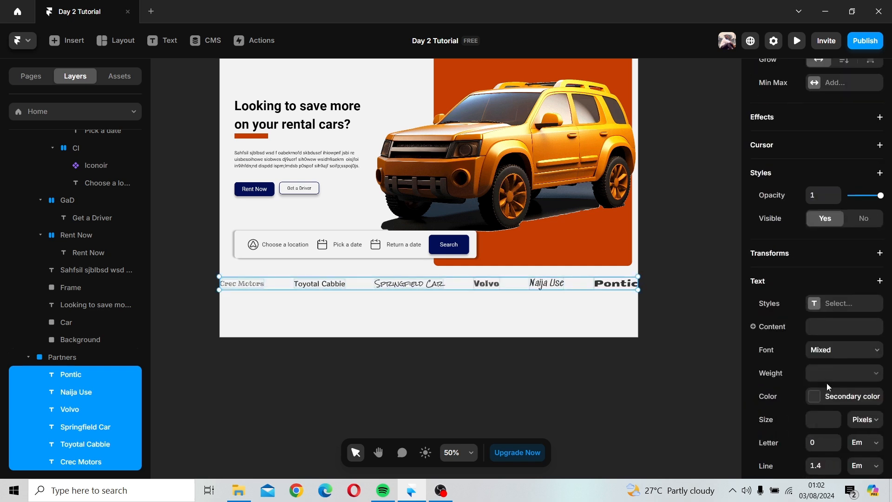
pyautogui.scroll(-3, 831, 268)
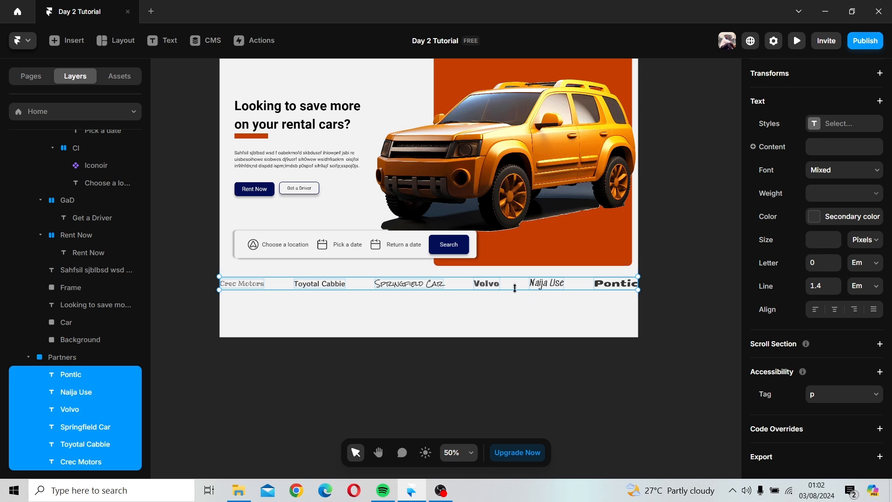
pyautogui.scroll(6, 822, 230)
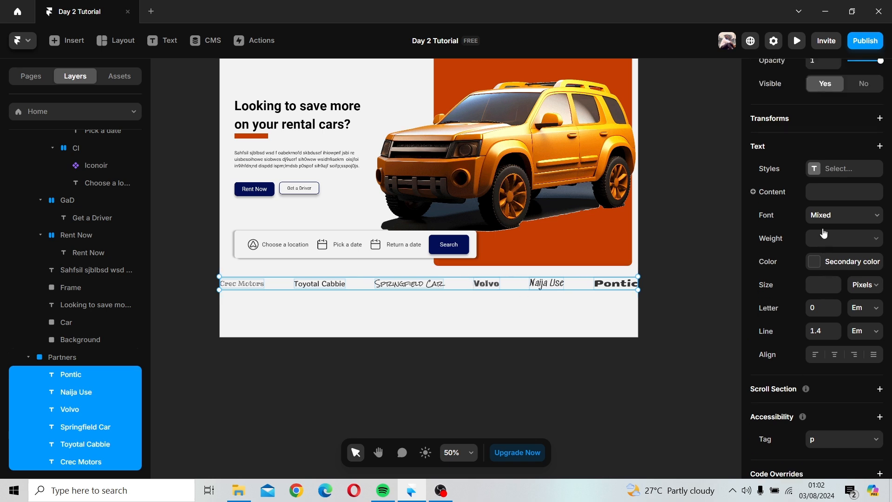
pyautogui.scroll(2, 824, 232)
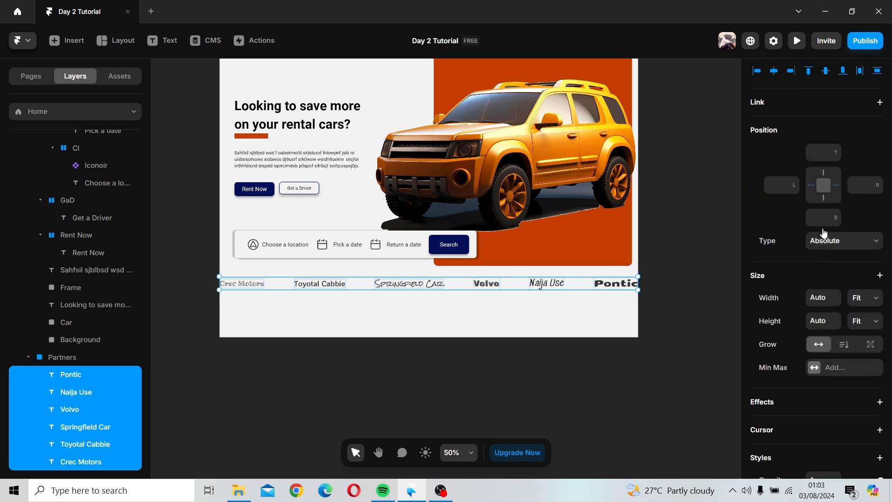
pyautogui.scroll(-8, 824, 233)
pyautogui.scroll(-1, 824, 233)
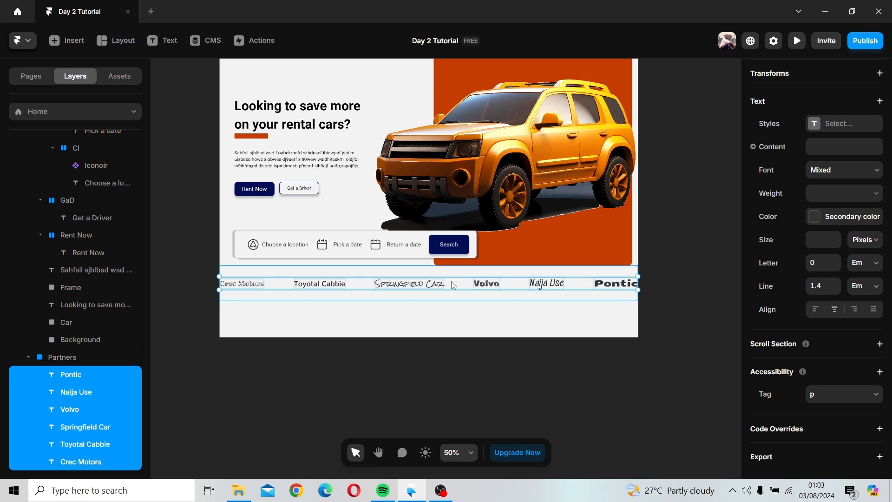
pyautogui.click(62, 357)
pyautogui.scroll(-2, 871, 443)
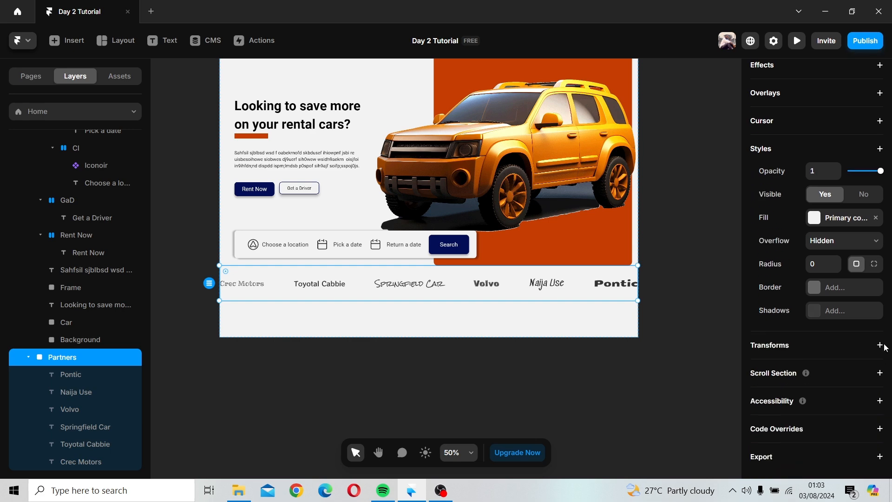
pyautogui.scroll(4, 885, 348)
pyautogui.scroll(-4, 885, 348)
# Step: Drag the partner names individually to tighten the horizontal spacing between them
pyautogui.click(616, 285)
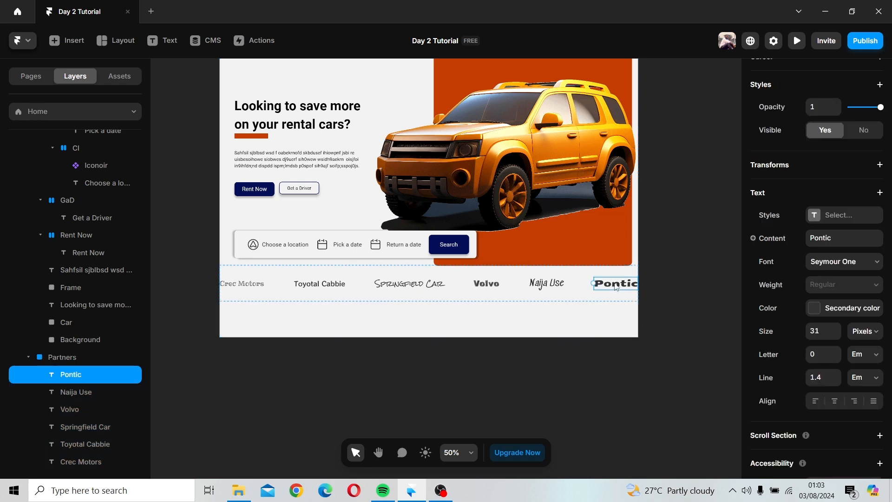
pyautogui.moveTo(615, 284); pyautogui.dragTo(600, 284)
pyautogui.click(489, 284)
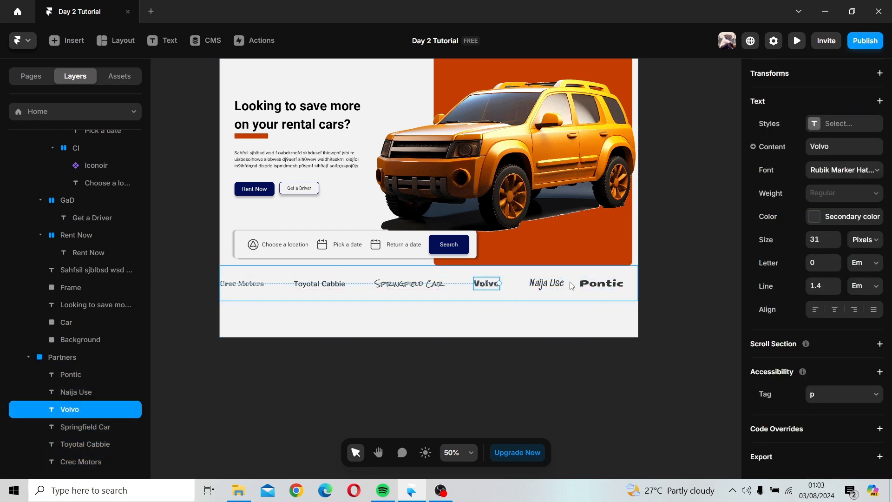
pyautogui.click(572, 286)
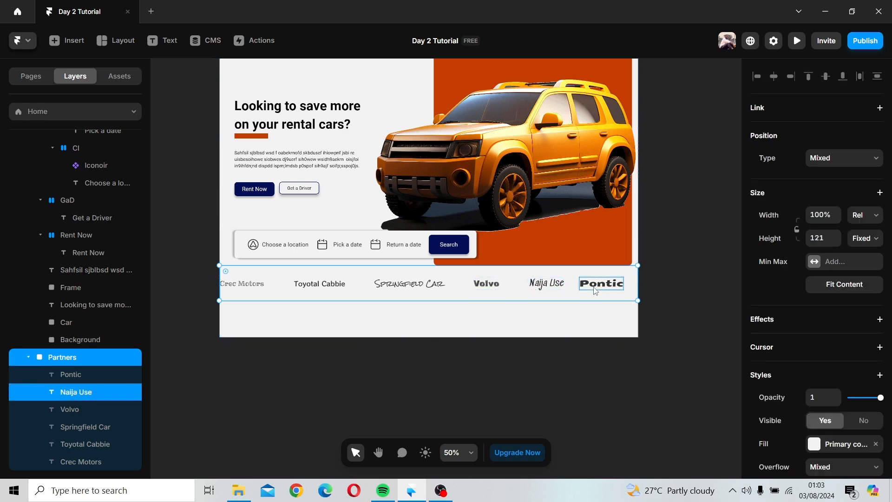
pyautogui.click(600, 284)
pyautogui.keyDown('shift'); pyautogui.click(546, 289); pyautogui.keyUp('shift')
pyautogui.moveTo(542, 289); pyautogui.dragTo(520, 288)
pyautogui.click(486, 284)
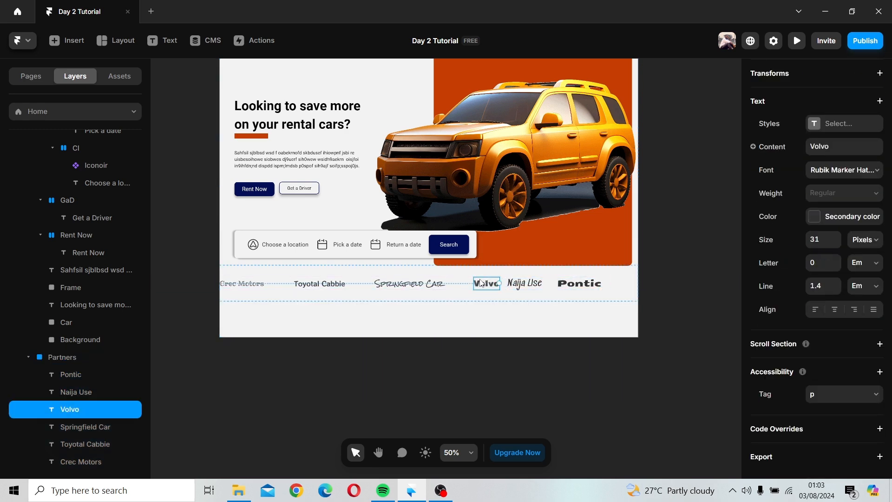
pyautogui.click(251, 289)
pyautogui.moveTo(251, 289); pyautogui.dragTo(266, 291)
pyautogui.keyDown('shift'); pyautogui.click(319, 288); pyautogui.keyUp('shift')
pyautogui.click(408, 291)
pyautogui.moveTo(408, 287); pyautogui.dragTo(398, 286)
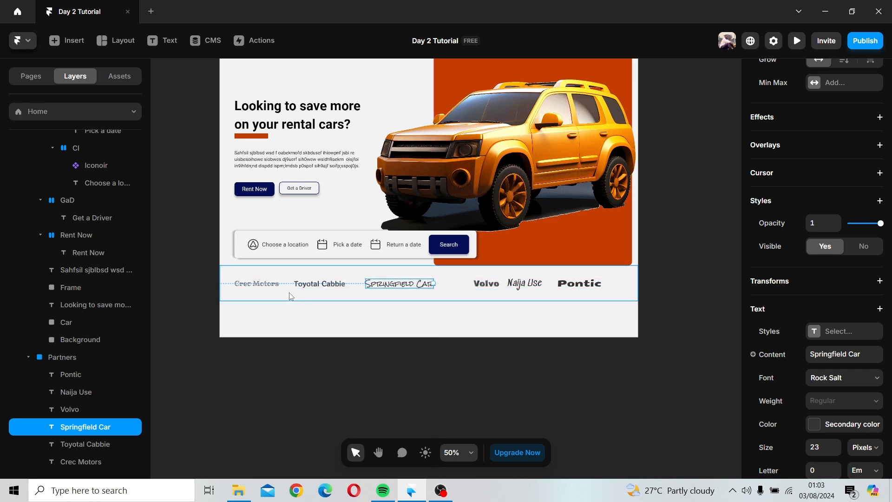
pyautogui.moveTo(481, 286); pyautogui.dragTo(457, 286)
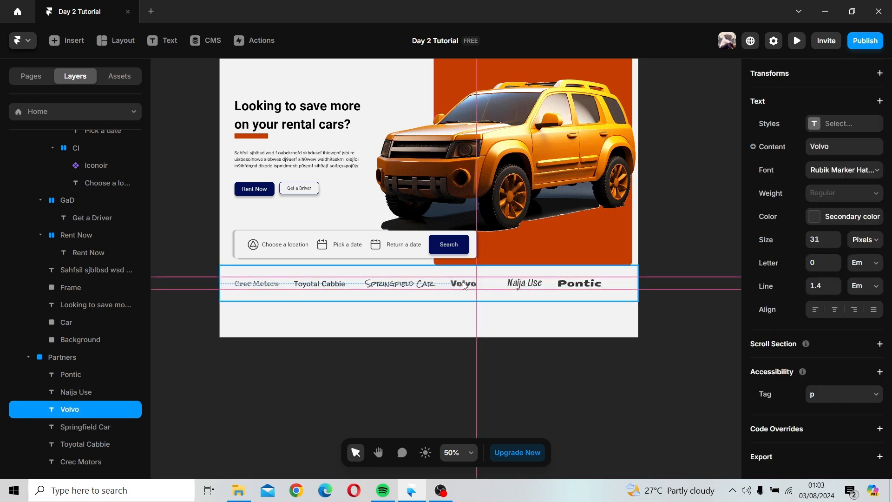
pyautogui.moveTo(395, 287); pyautogui.dragTo(384, 286)
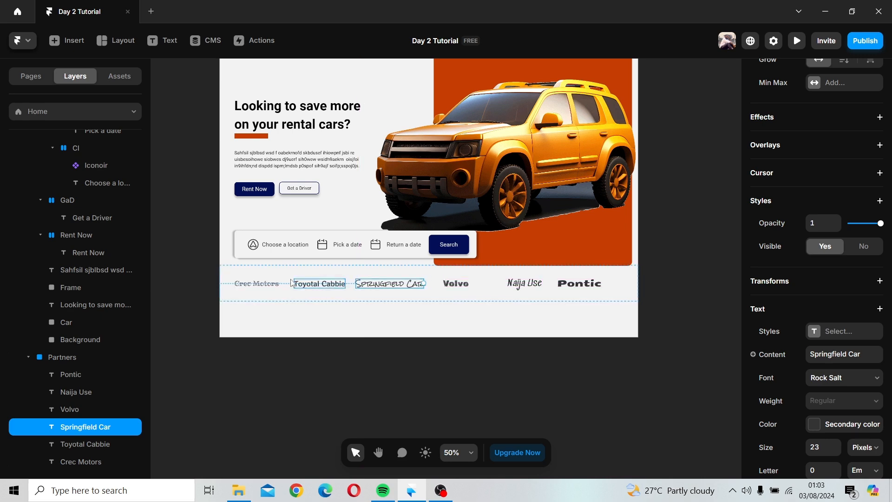
# Step: Reselect all six partner names and redistribute them evenly across the Partners section's width
pyautogui.click(273, 286)
pyautogui.keyDown('shift'); pyautogui.click(352, 288); pyautogui.keyUp('shift')
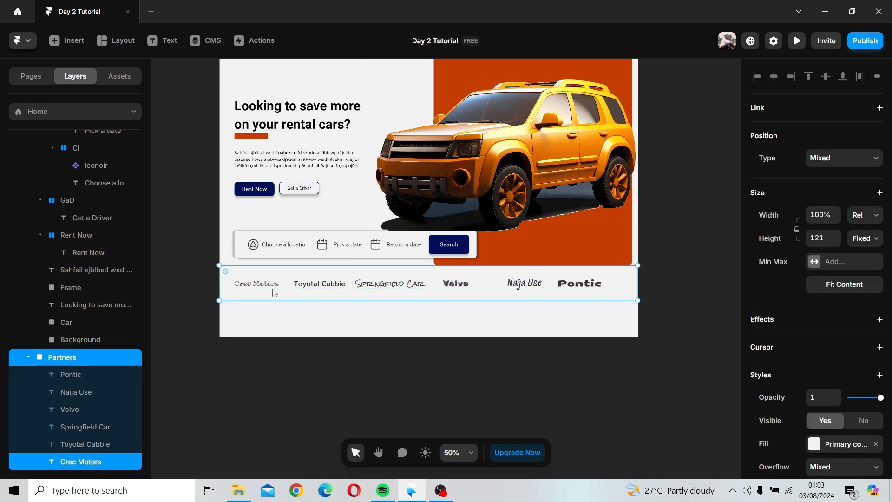
pyautogui.click(333, 287)
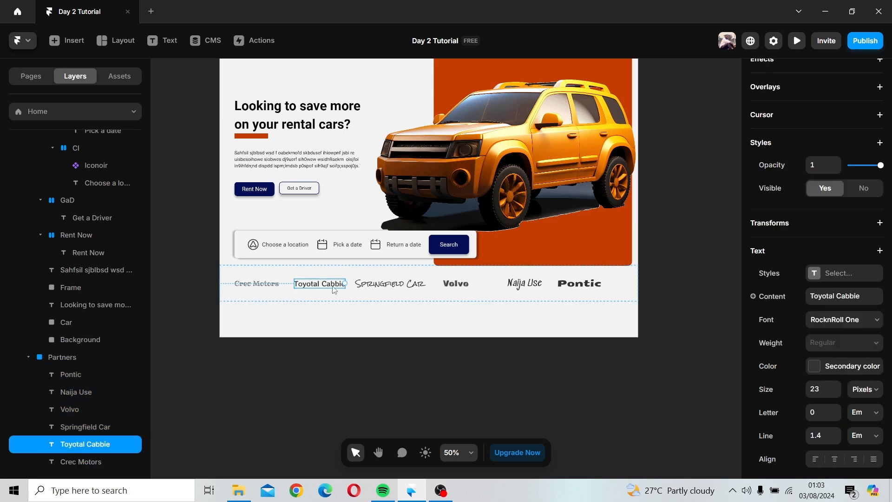
pyautogui.keyDown('shift'); pyautogui.click(264, 287); pyautogui.keyUp('shift')
pyautogui.keyDown('shift'); pyautogui.click(383, 289); pyautogui.keyUp('shift')
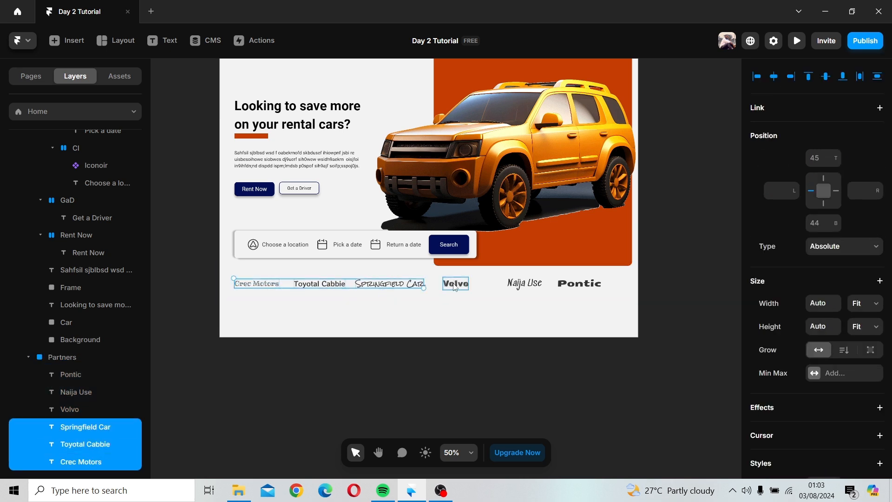
pyautogui.keyDown('shift'); pyautogui.click(455, 284); pyautogui.keyUp('shift')
pyautogui.keyDown('shift'); pyautogui.click(524, 283); pyautogui.keyUp('shift')
pyautogui.keyDown('shift'); pyautogui.click(582, 286); pyautogui.keyUp('shift')
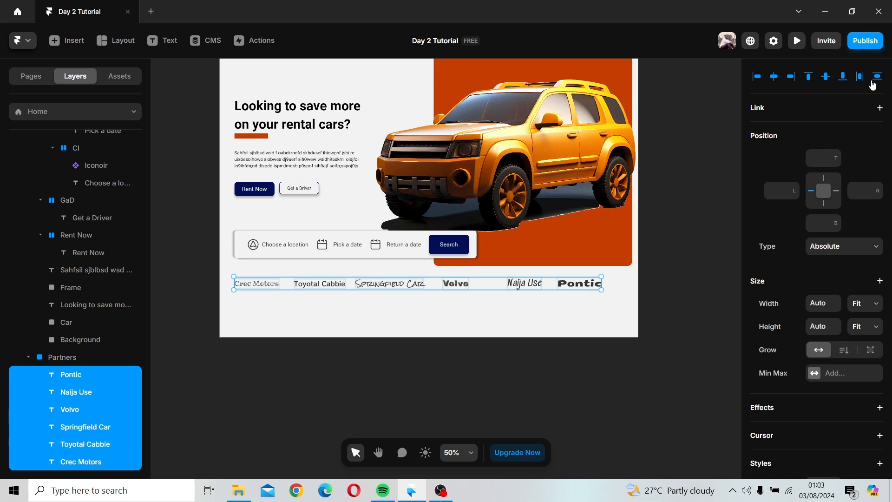
pyautogui.click(860, 78)
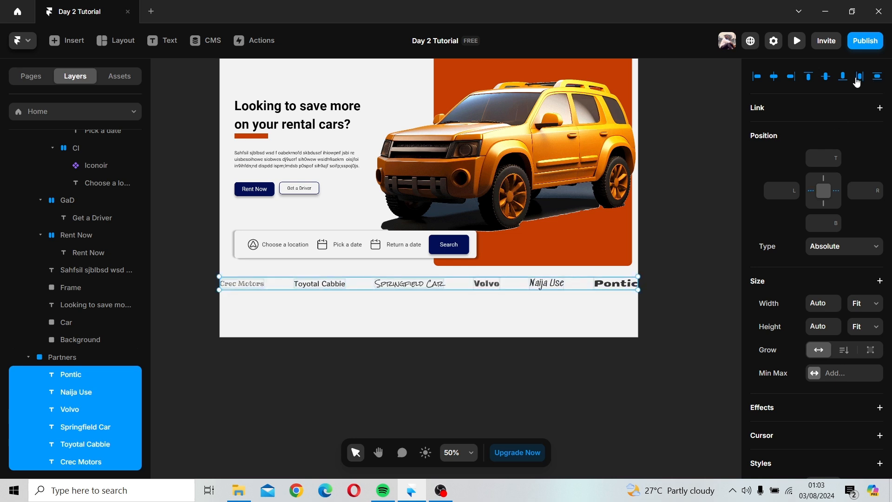
pyautogui.scroll(-7, 846, 302)
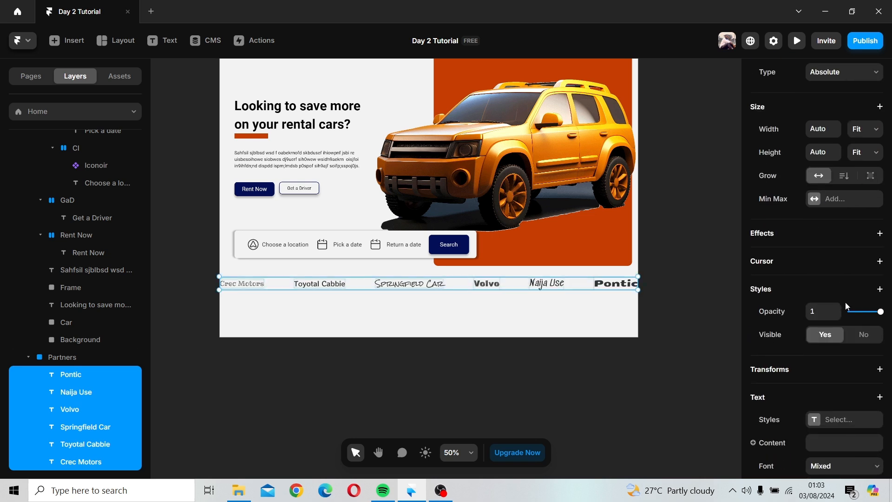
# Step: Set the line height of the six selected partner names to 1.8 em
pyautogui.scroll(-5, 847, 307)
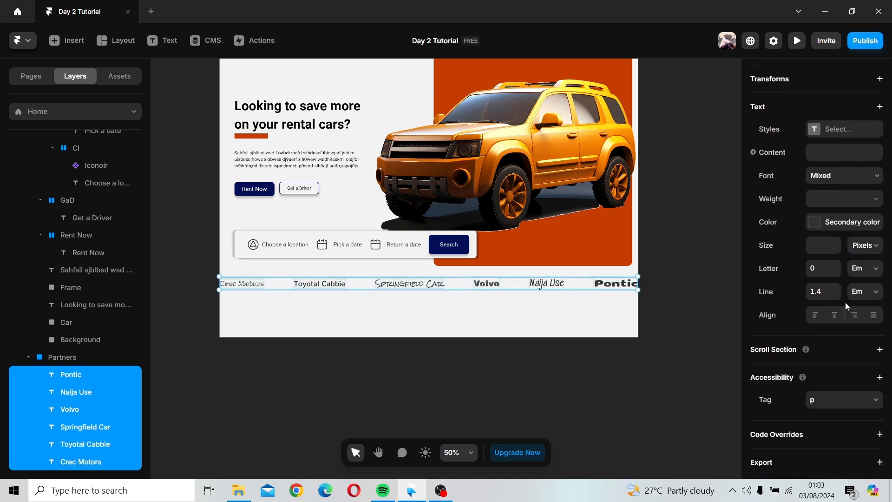
pyautogui.scroll(-1, 846, 303)
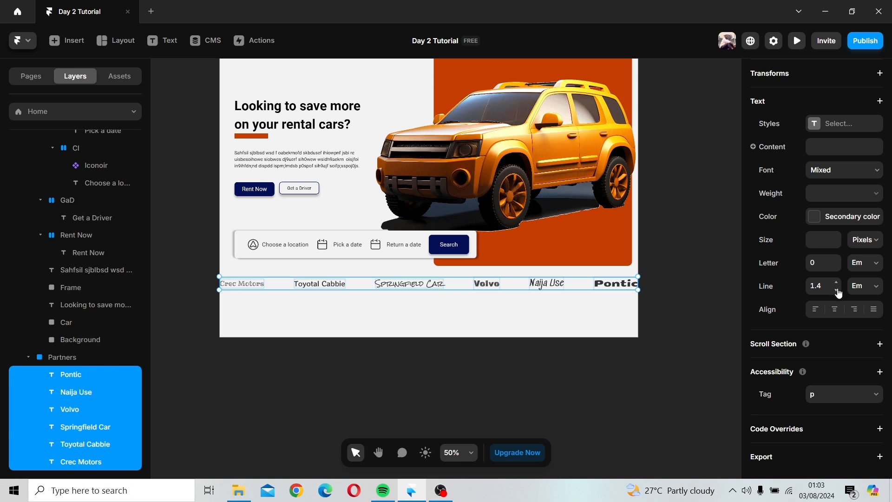
pyautogui.click(838, 291)
pyautogui.click(838, 286)
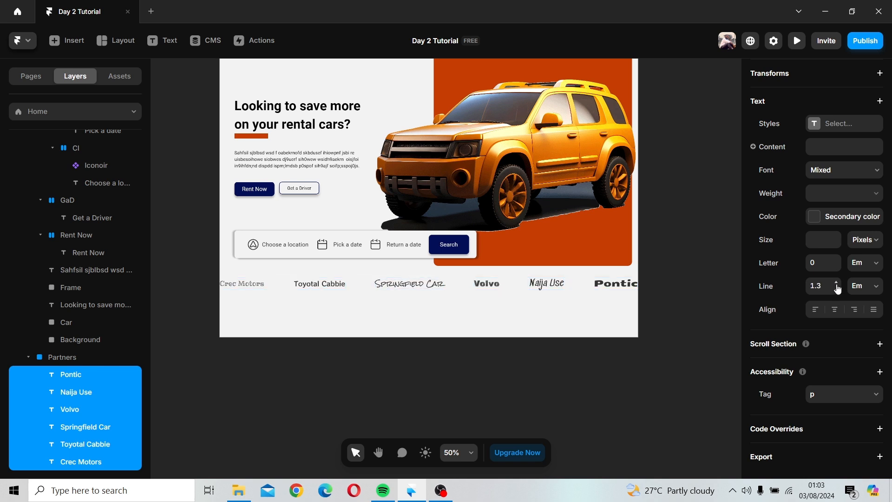
pyautogui.click(837, 285)
pyautogui.click(837, 285)
pyautogui.click(838, 285)
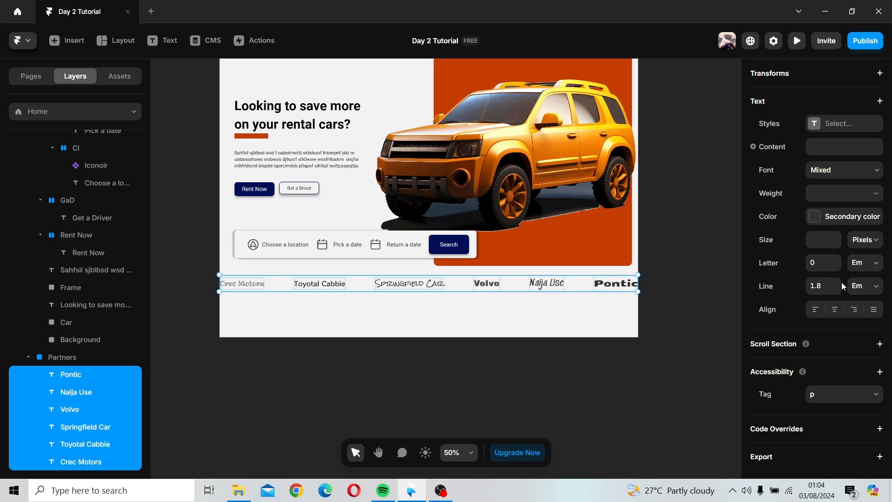
# Step: Wrap the six partner names in a new frame
pyautogui.rightClick(65, 389)
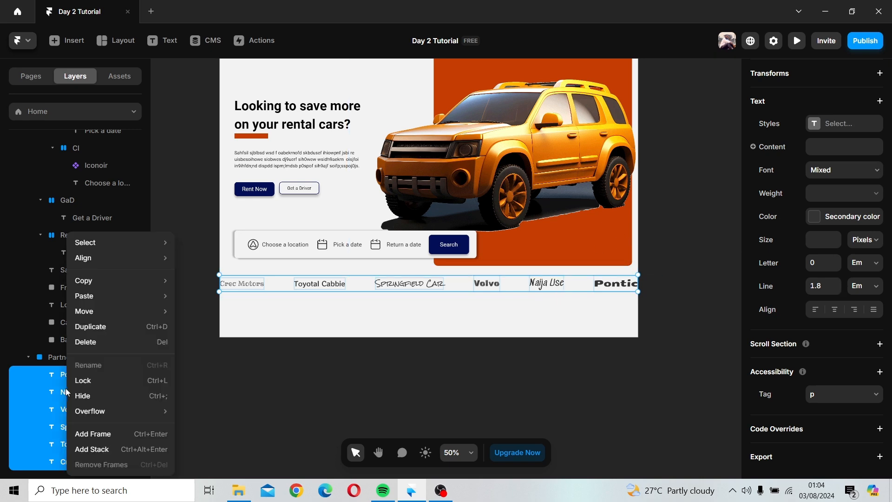
pyautogui.click(93, 434)
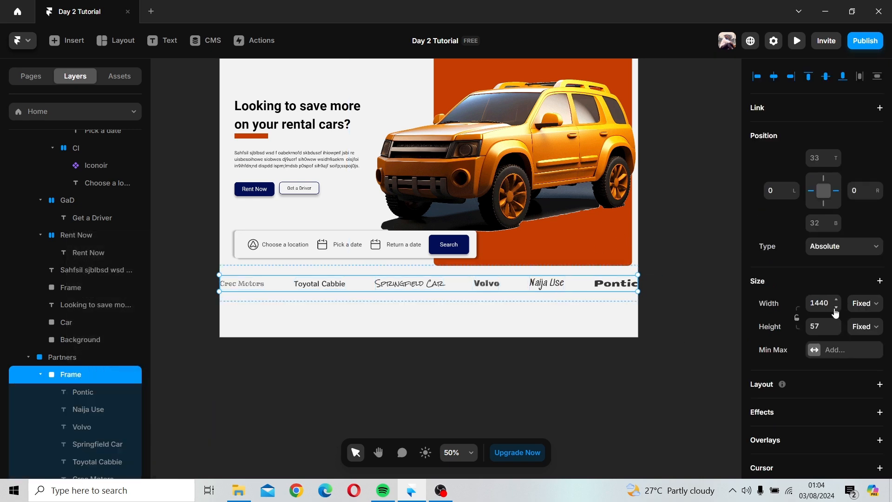
pyautogui.scroll(-7, 842, 381)
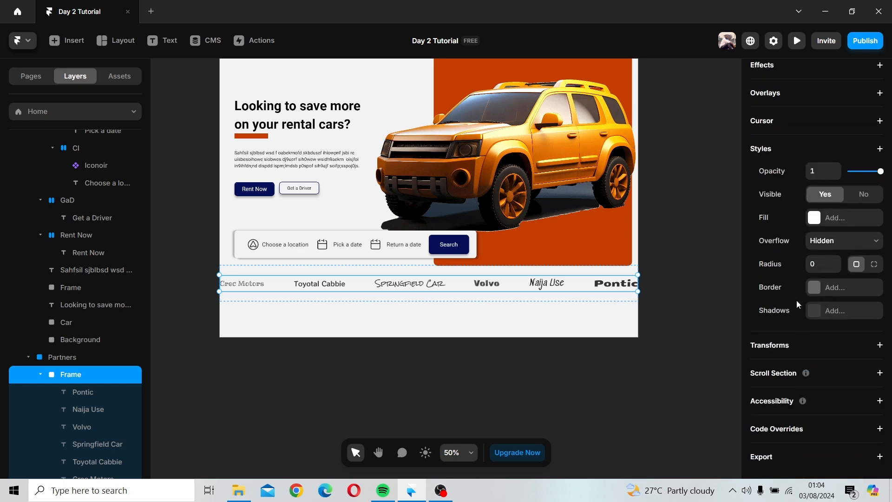
pyautogui.scroll(4, 796, 300)
pyautogui.scroll(2, 799, 301)
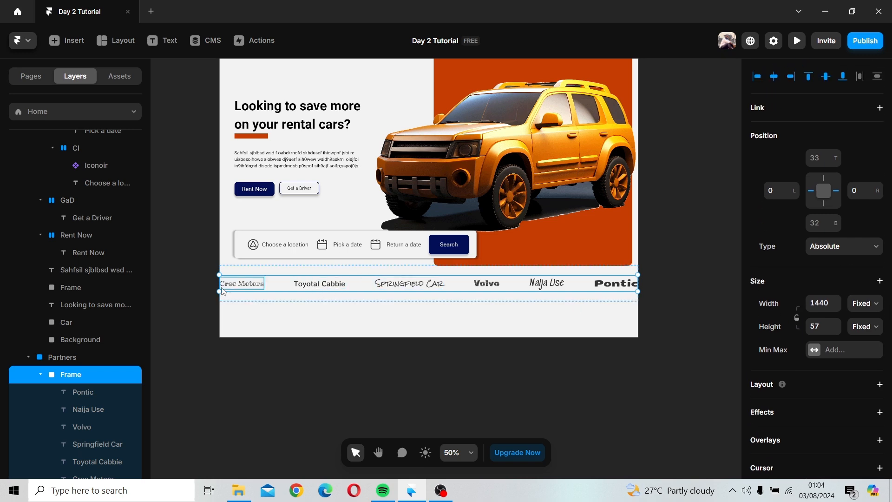
# Step: Try narrowing the frame from both edges, then undo back to the unwrapped partner names
pyautogui.moveTo(220, 286); pyautogui.dragTo(238, 285)
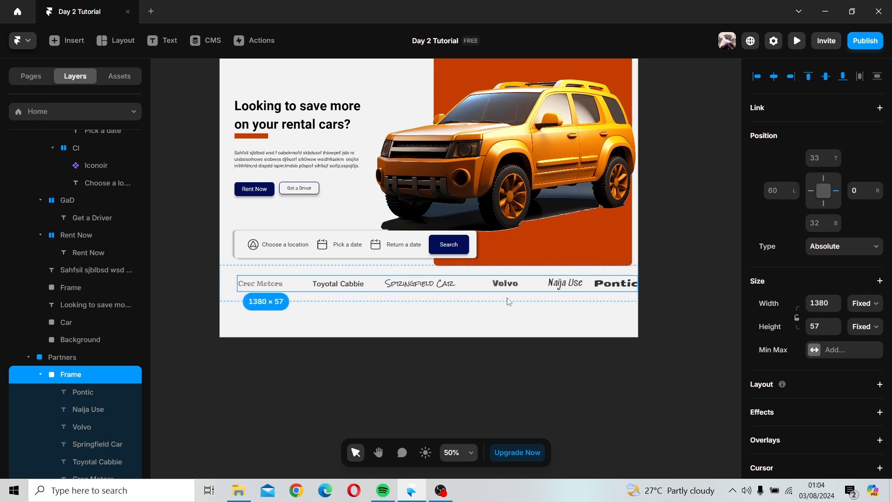
pyautogui.moveTo(640, 288); pyautogui.dragTo(624, 289)
pyautogui.hotkey('ctrl', 'z')
pyautogui.hotkey('ctrl', 'z')
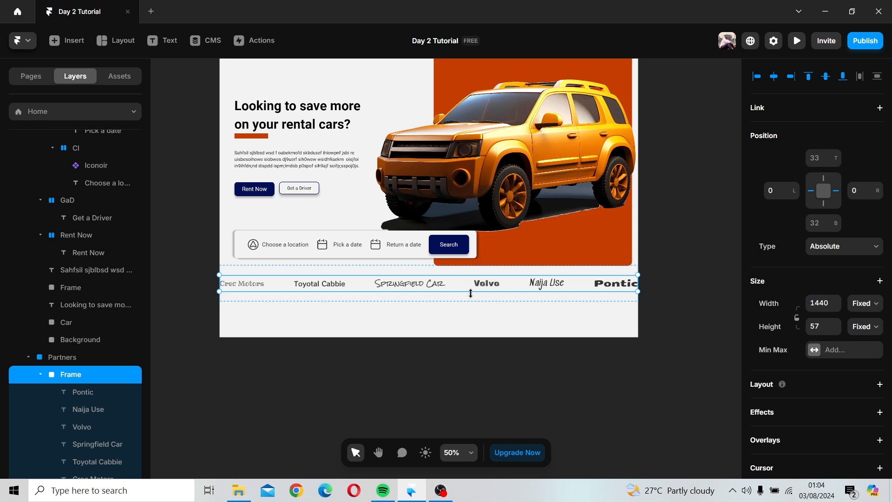
pyautogui.scroll(-6, 841, 318)
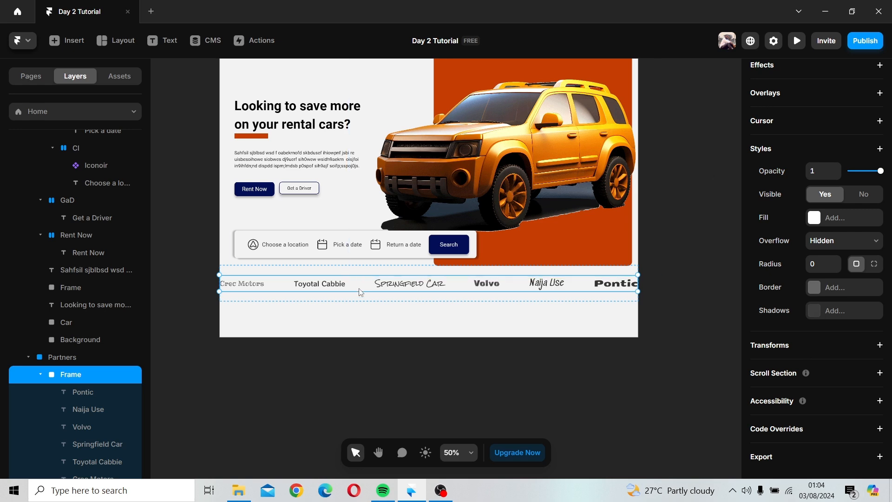
pyautogui.hotkey('ctrl', 'z')
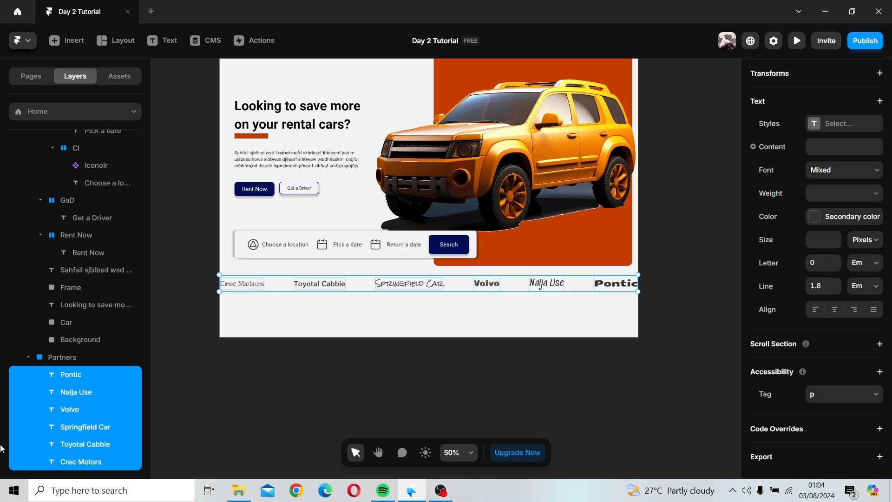
# Step: Wrap the six partner names in a horizontal stack and widen the gap between them
pyautogui.rightClick(48, 416)
pyautogui.click(99, 446)
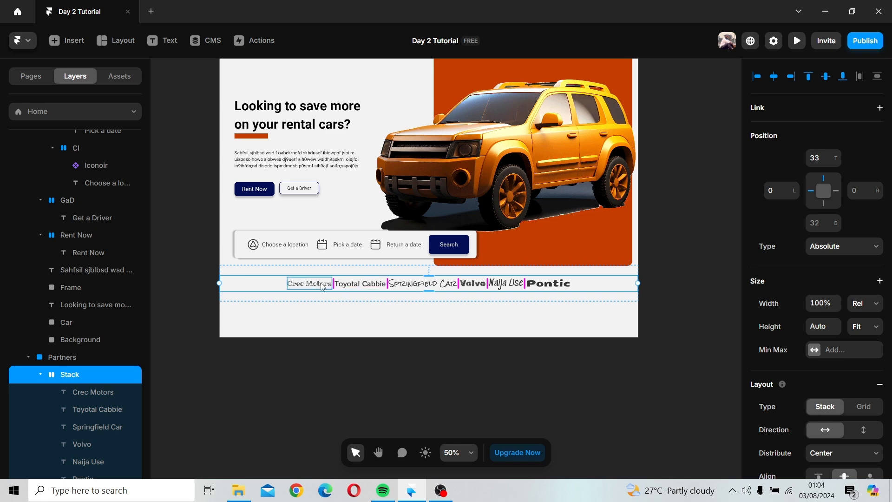
pyautogui.moveTo(330, 286); pyautogui.dragTo(353, 283)
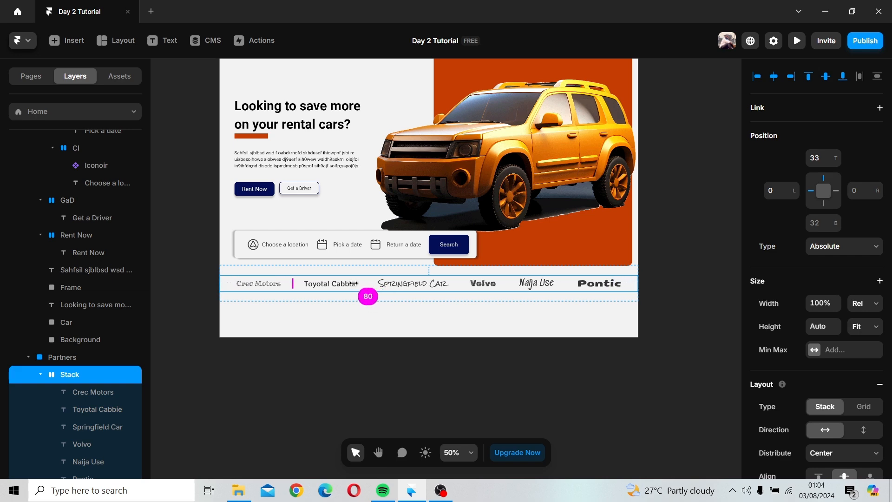
# Step: Rename the stack as "Partners heel"
pyautogui.doubleClick(70, 374)
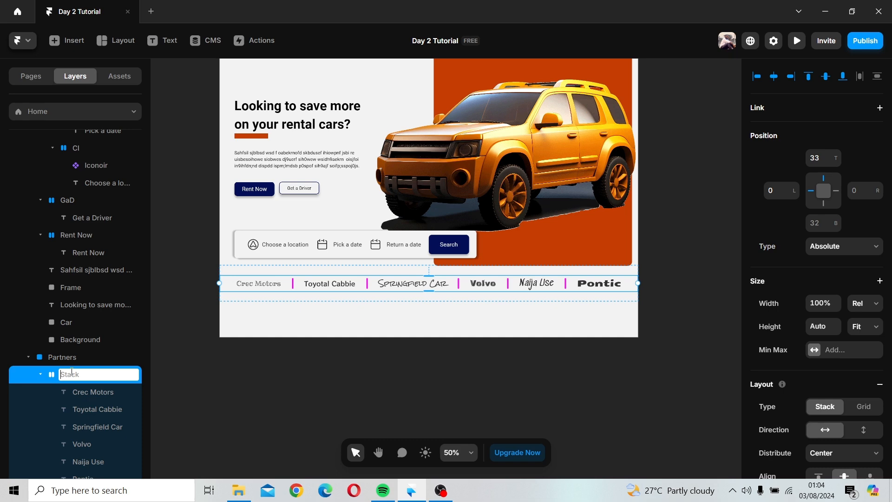
pyautogui.write('Partners heel')
pyautogui.press('Return')
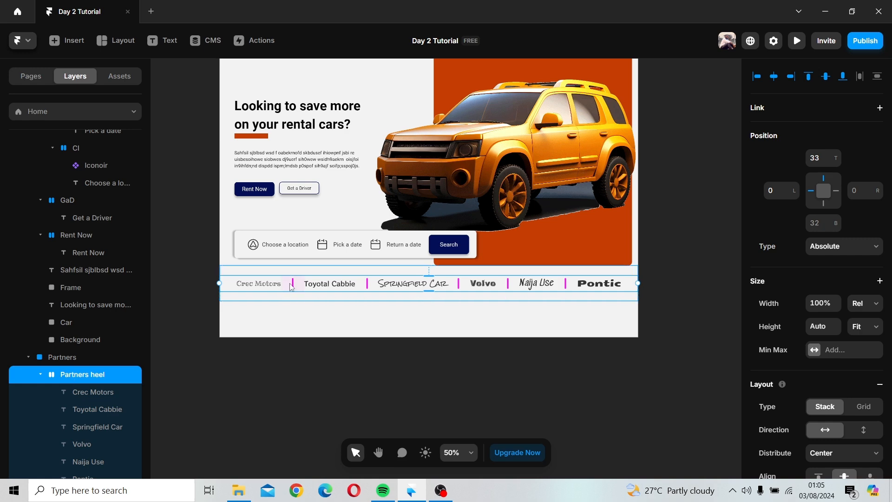
# Step: Increase the Desktop breakpoint's height to about 1916 px
pyautogui.scroll(-4, 290, 283)
pyautogui.click(269, 100)
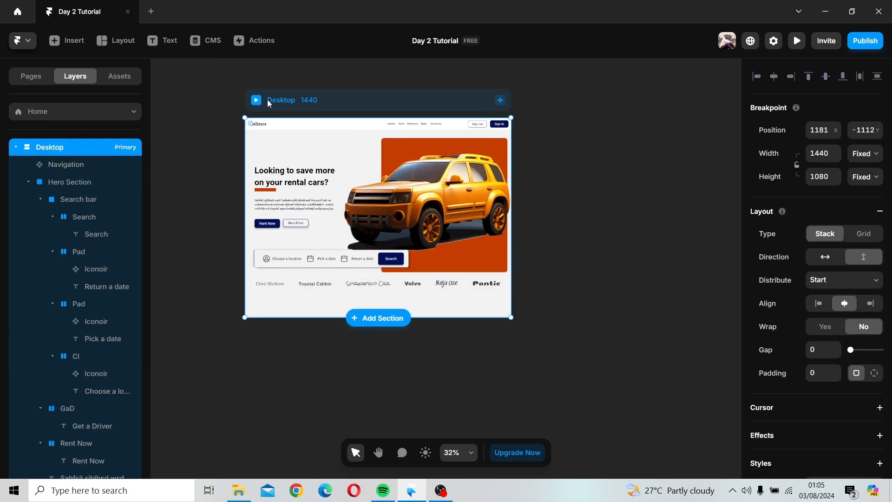
pyautogui.moveTo(329, 318); pyautogui.dragTo(339, 415)
pyautogui.scroll(-2, 372, 320)
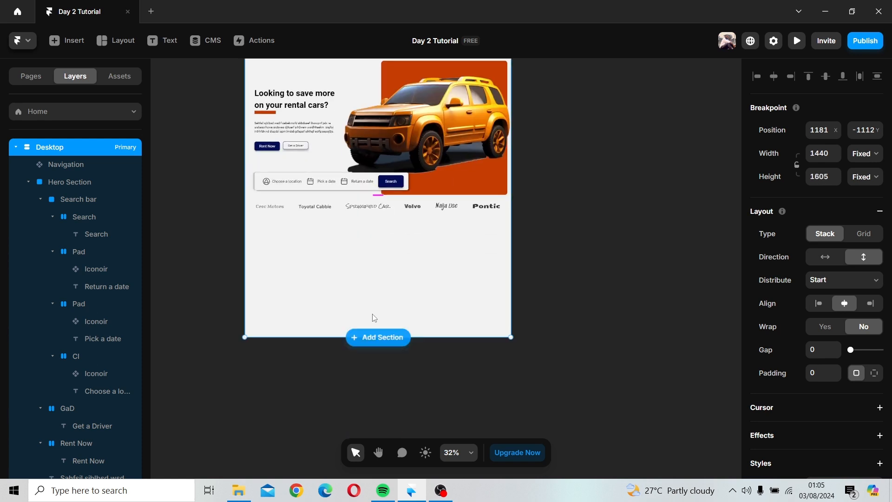
pyautogui.moveTo(420, 336); pyautogui.dragTo(424, 395)
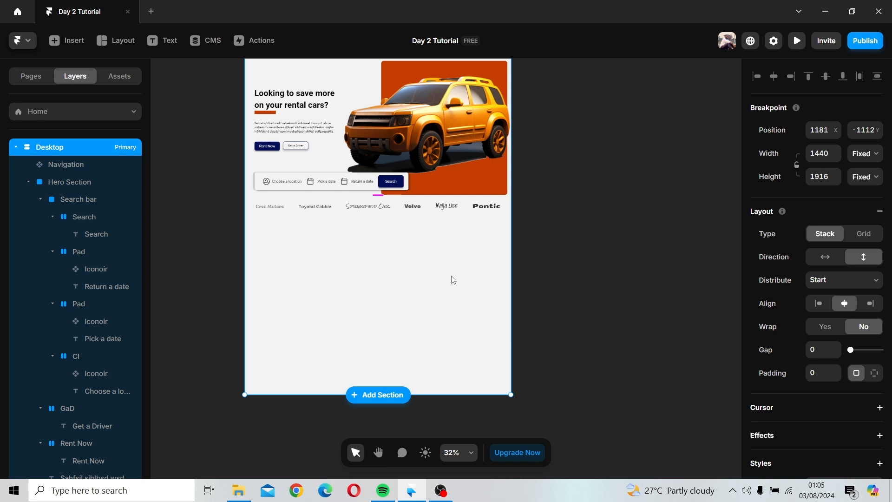
# Step: Draw a new frame about 1429 × 666 filling the area below the Partners section
pyautogui.press('h')
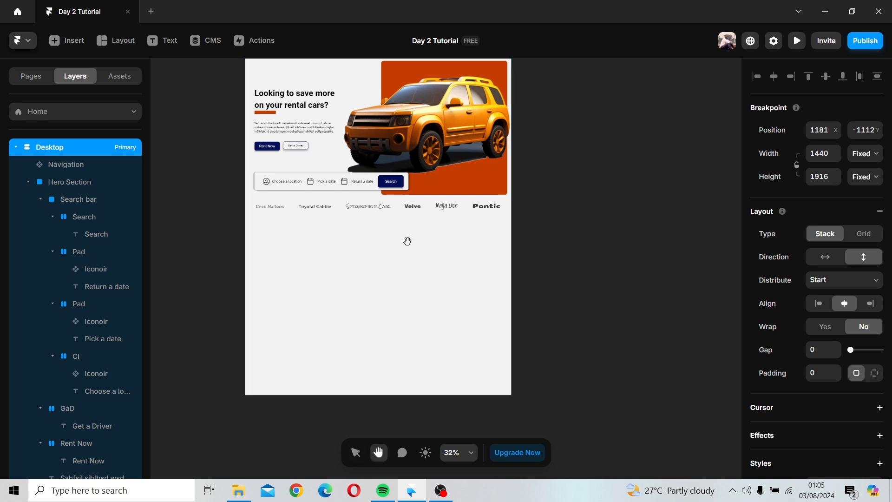
pyautogui.moveTo(411, 253); pyautogui.dragTo(477, 270)
pyautogui.scroll(5, 438, 245)
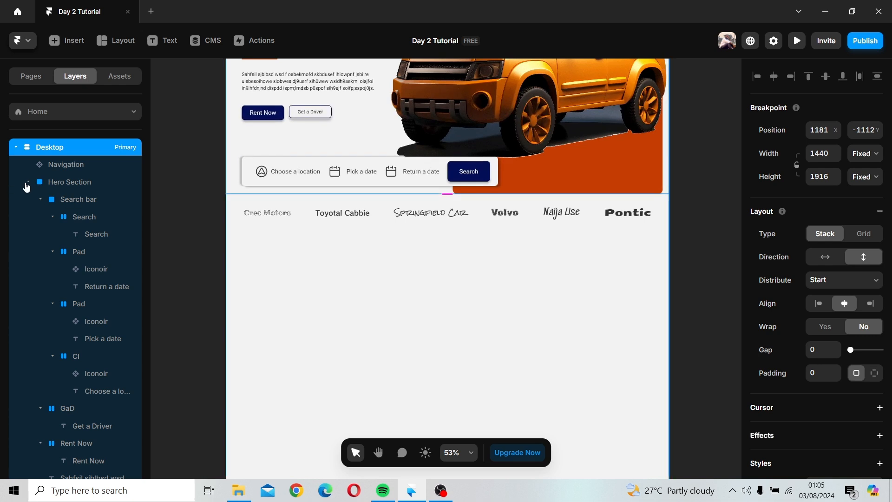
pyautogui.click(29, 182)
pyautogui.click(29, 199)
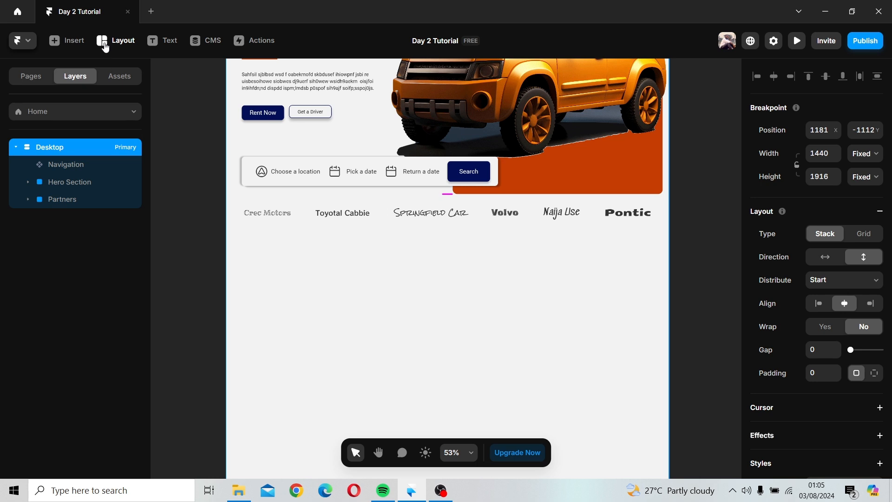
pyautogui.click(105, 47)
pyautogui.click(107, 71)
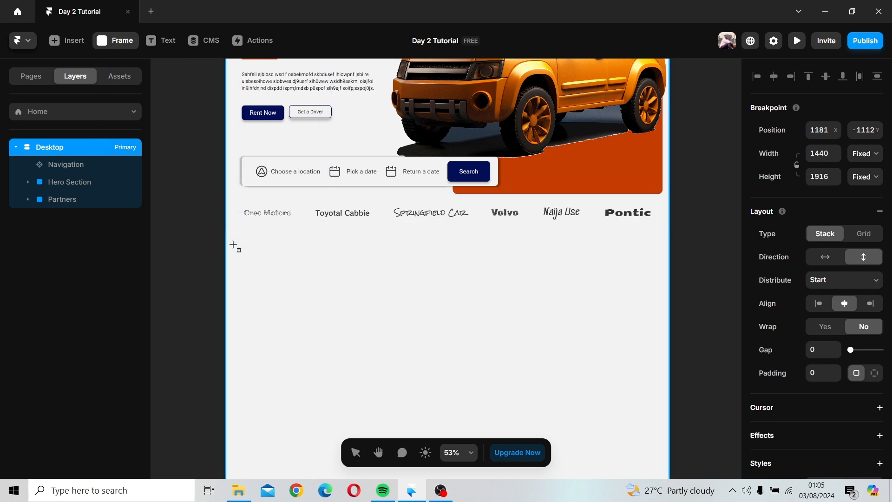
pyautogui.moveTo(229, 239); pyautogui.dragTo(665, 470)
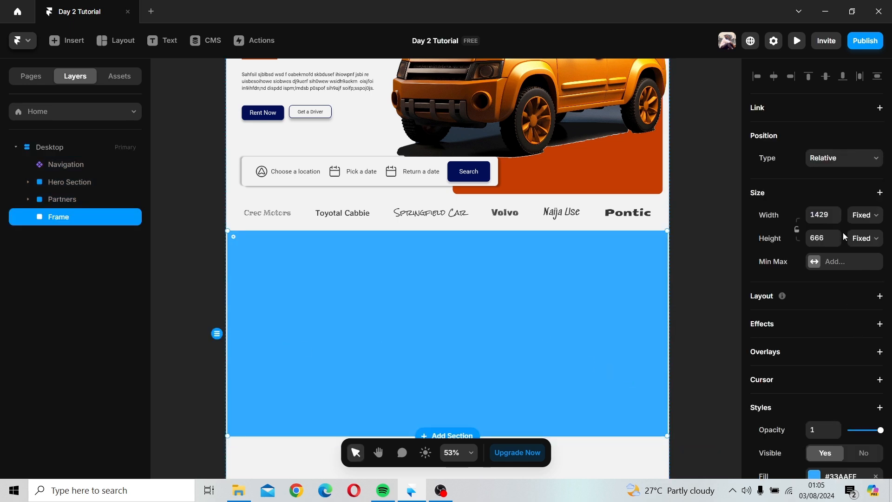
# Step: Set the new frame's width to Fill
pyautogui.click(862, 215)
pyautogui.click(863, 247)
pyautogui.click(716, 324)
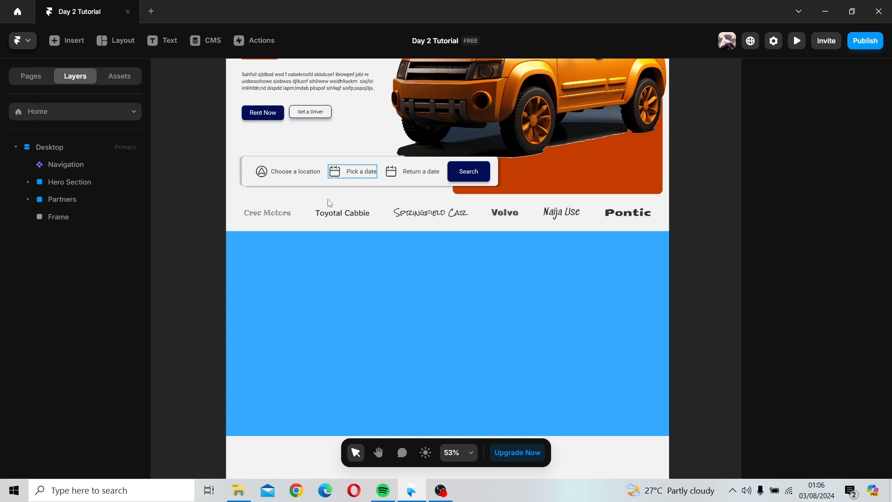
# Step: Change the new frame's fill to Primary color
pyautogui.click(470, 353)
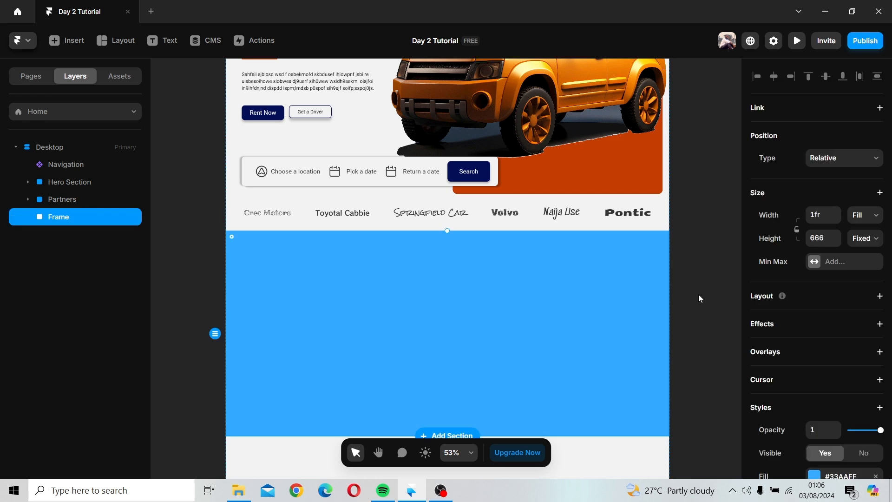
pyautogui.scroll(-4, 762, 368)
pyautogui.click(814, 302)
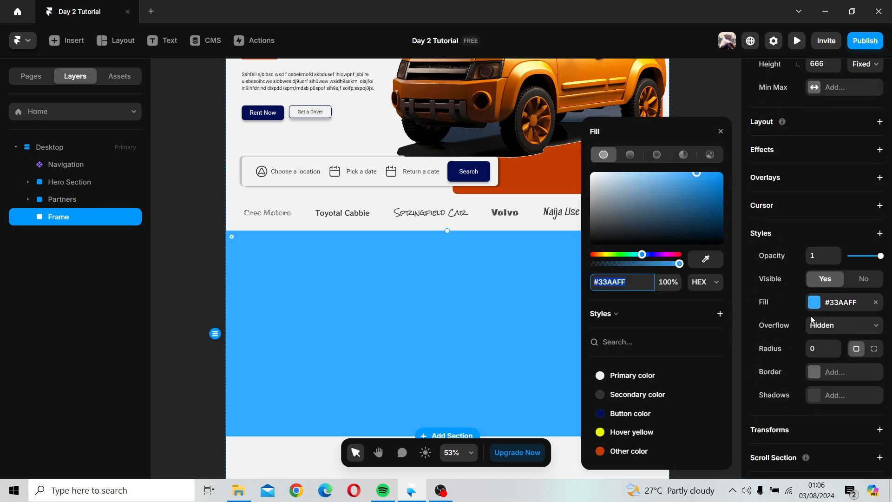
pyautogui.click(617, 375)
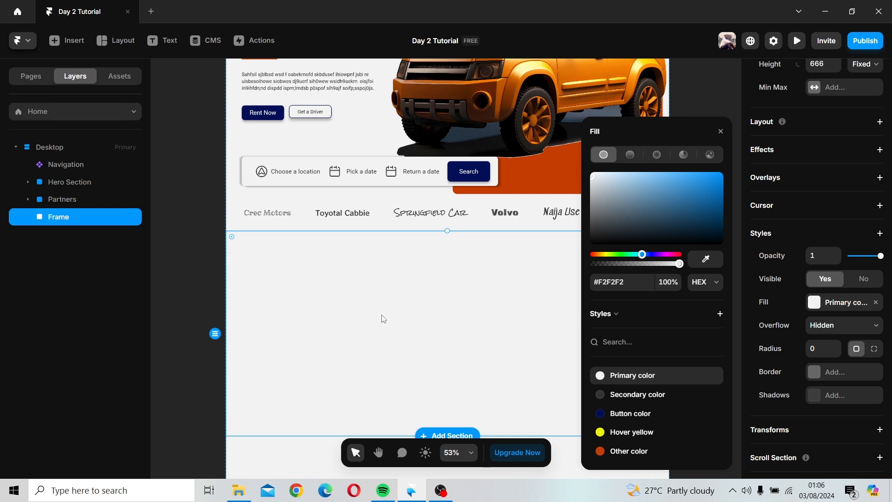
pyautogui.click(727, 132)
# Step: Add a text layer reading "Rent" near the top of the new frame
pyautogui.scroll(6, 621, 139)
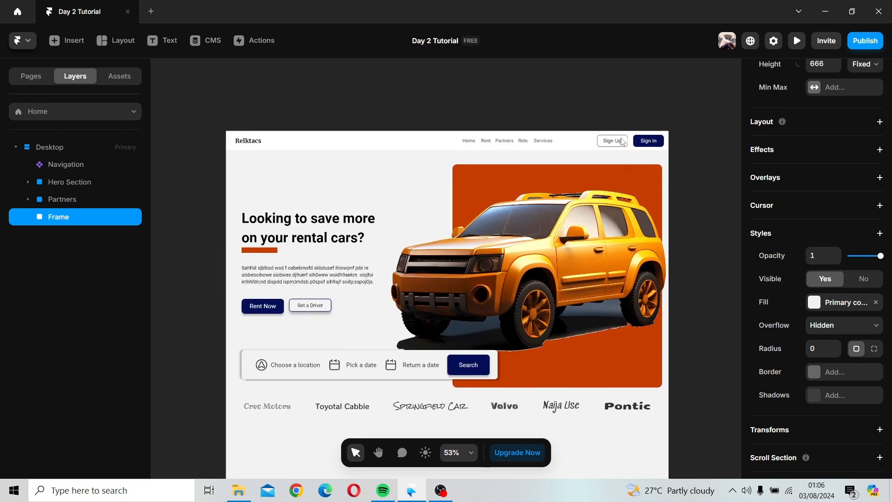
pyautogui.scroll(-7, 621, 138)
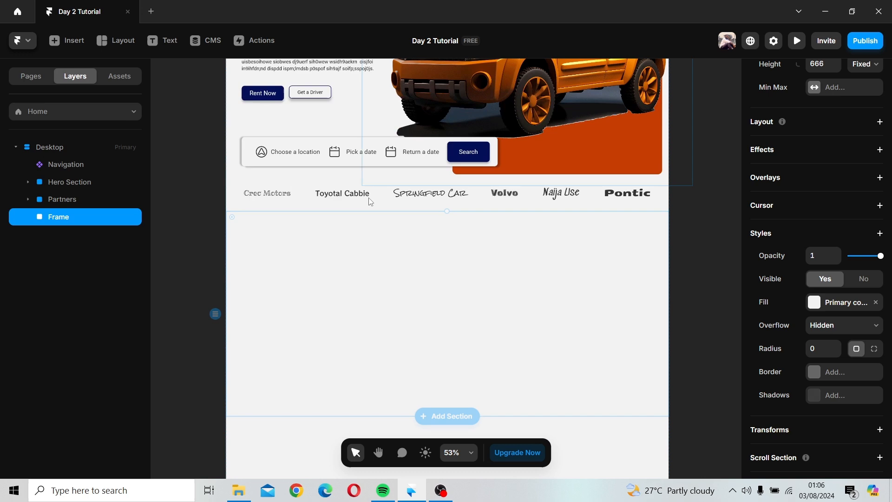
pyautogui.click(333, 199)
pyautogui.scroll(2, 288, 109)
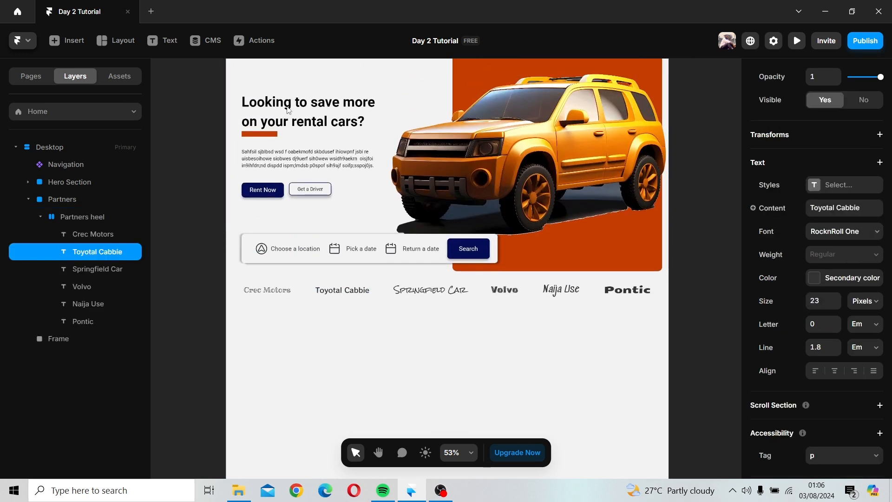
pyautogui.scroll(2, 289, 109)
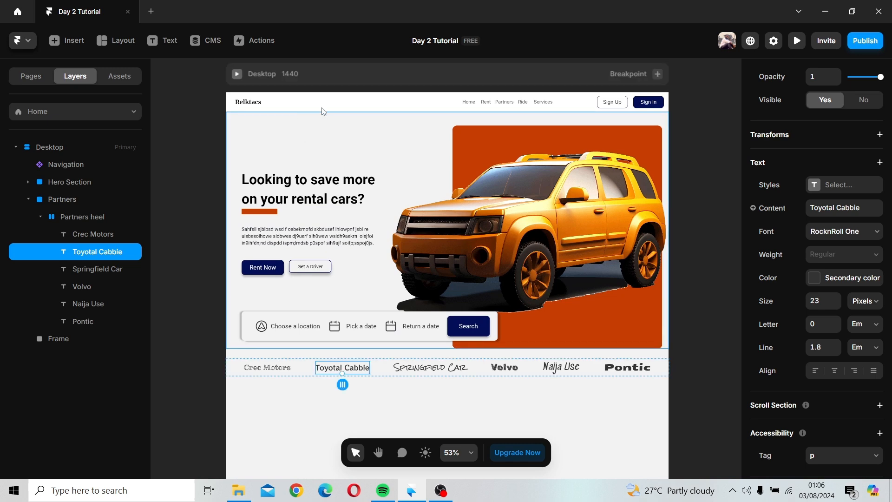
pyautogui.scroll(-2, 481, 158)
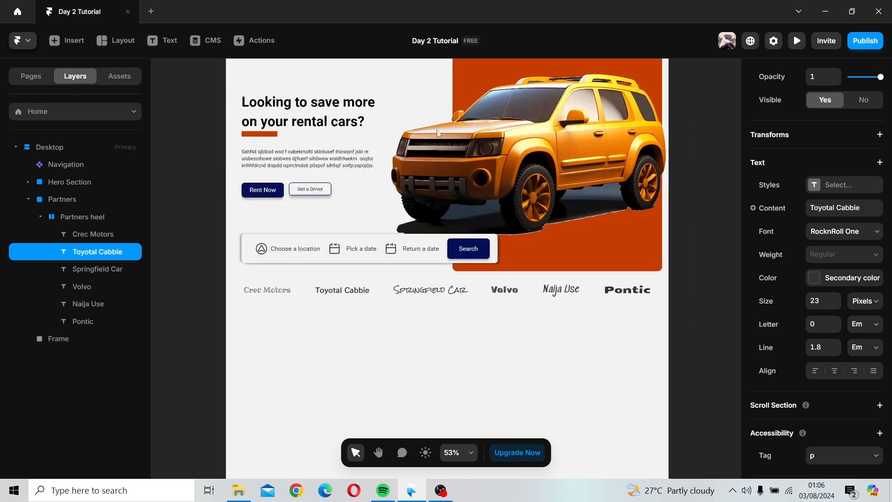
pyautogui.click(163, 41)
pyautogui.click(416, 335)
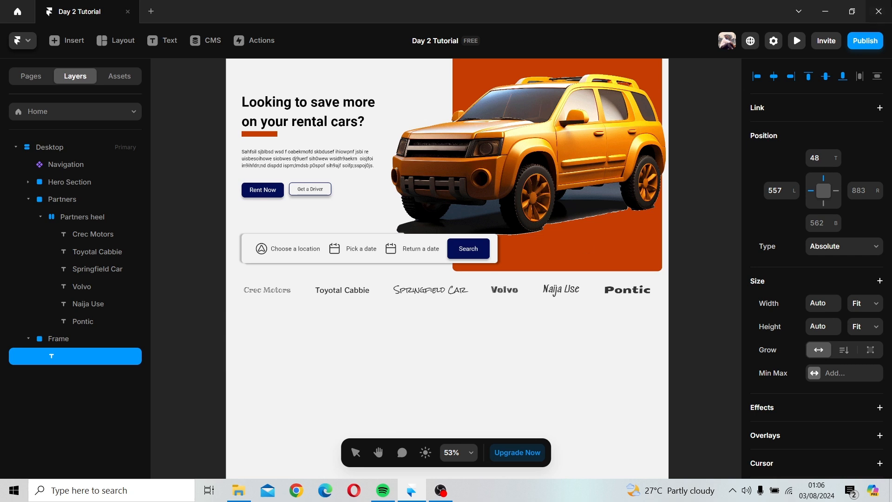
pyautogui.write('Rent')
pyautogui.press('Escape')
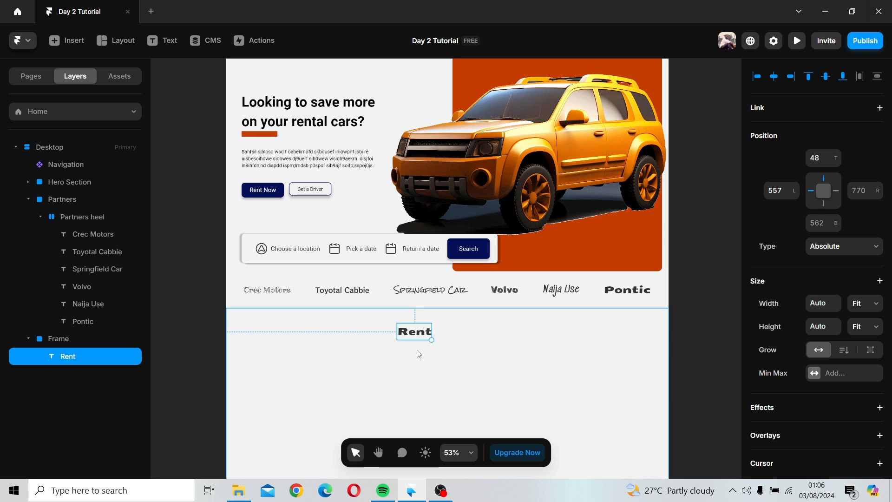
# Step: Change the Rent heading's font to Roboto
pyautogui.scroll(-9, 869, 309)
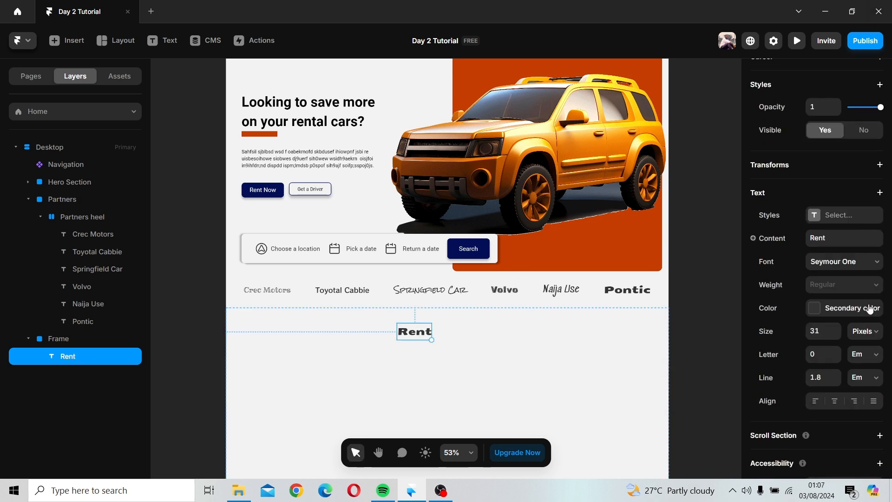
pyautogui.click(843, 263)
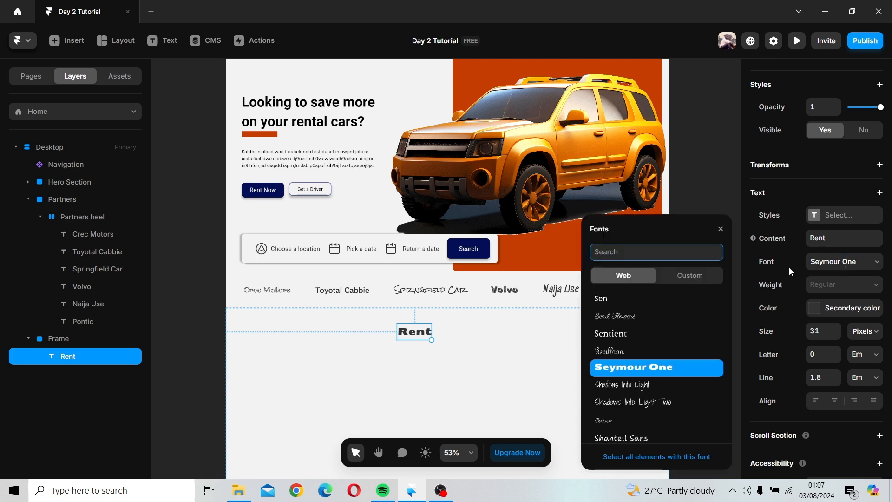
pyautogui.scroll(10, 674, 360)
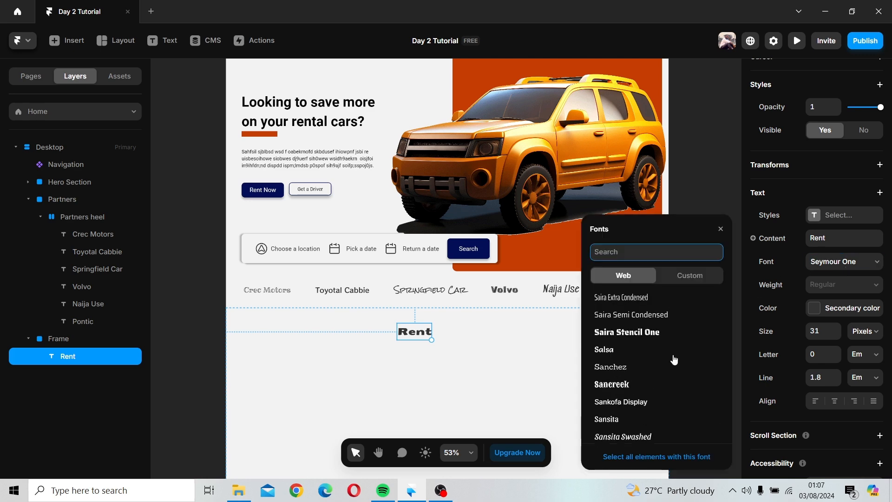
pyautogui.scroll(-5, 674, 360)
pyautogui.write('ro')
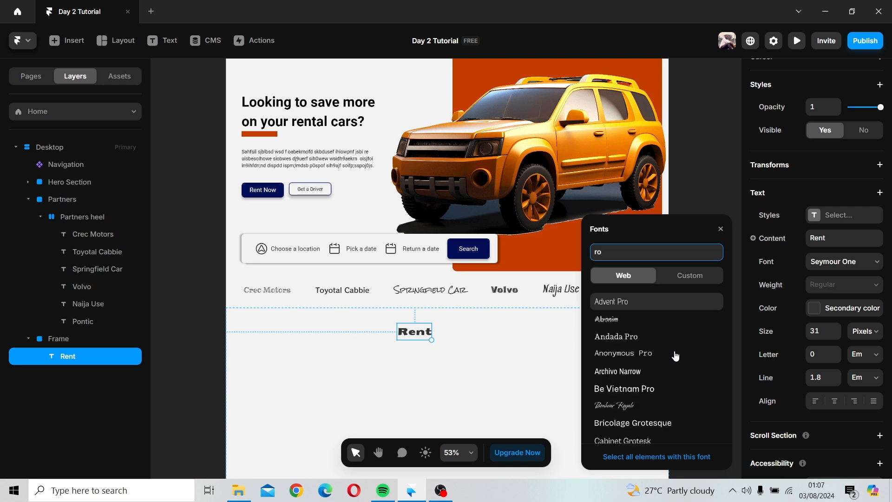
pyautogui.write('b')
pyautogui.click(599, 302)
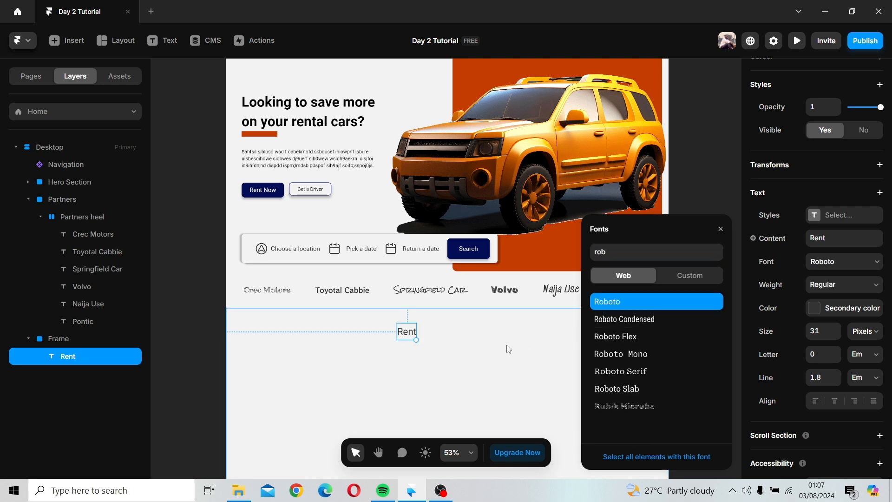
# Step: Set the Rent heading's weight to Bold and its size to 36 pixels
pyautogui.click(832, 285)
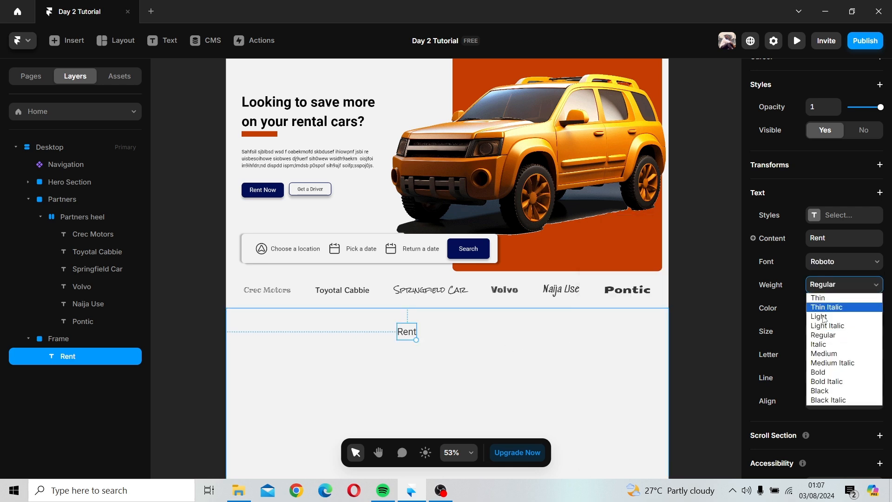
pyautogui.click(828, 371)
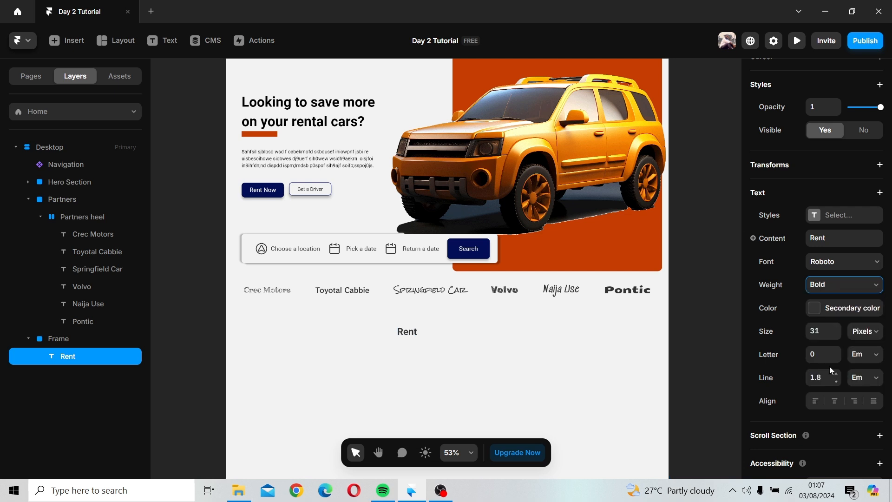
pyautogui.click(838, 328)
pyautogui.click(837, 328)
pyautogui.click(838, 328)
pyautogui.click(838, 329)
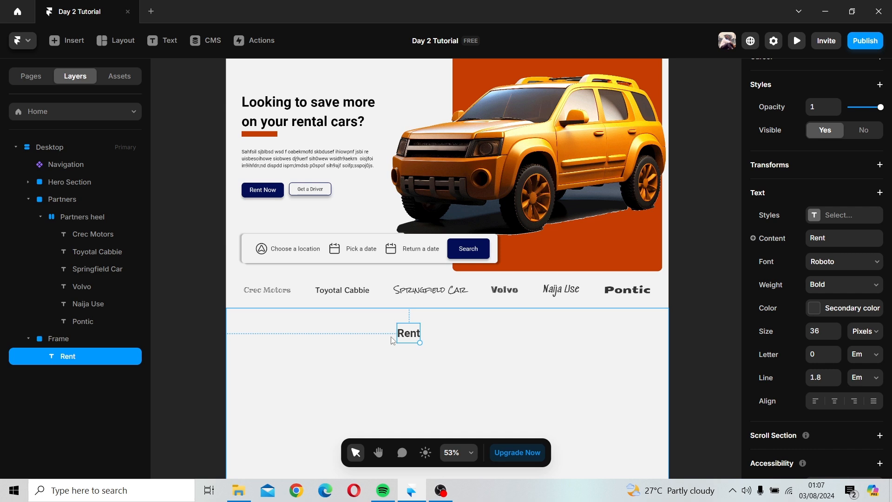
# Step: Center the Rent heading horizontally within the new frame
pyautogui.scroll(10, 820, 232)
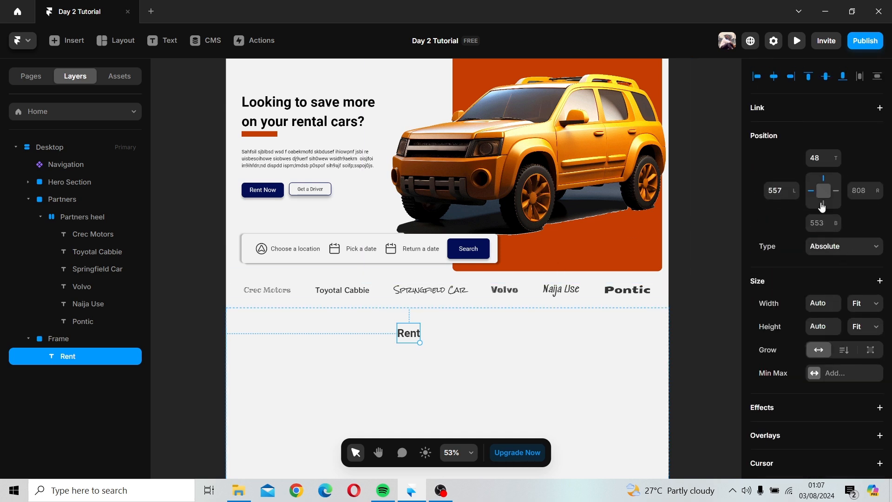
pyautogui.click(775, 77)
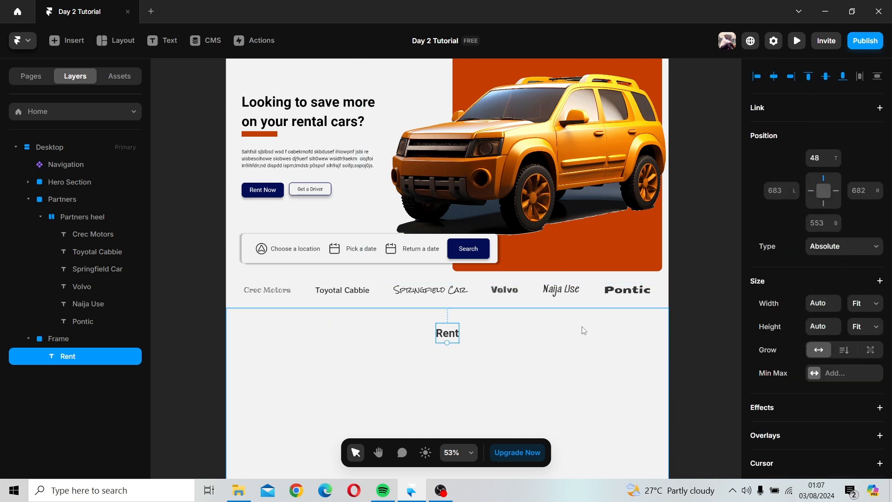
pyautogui.click(569, 340)
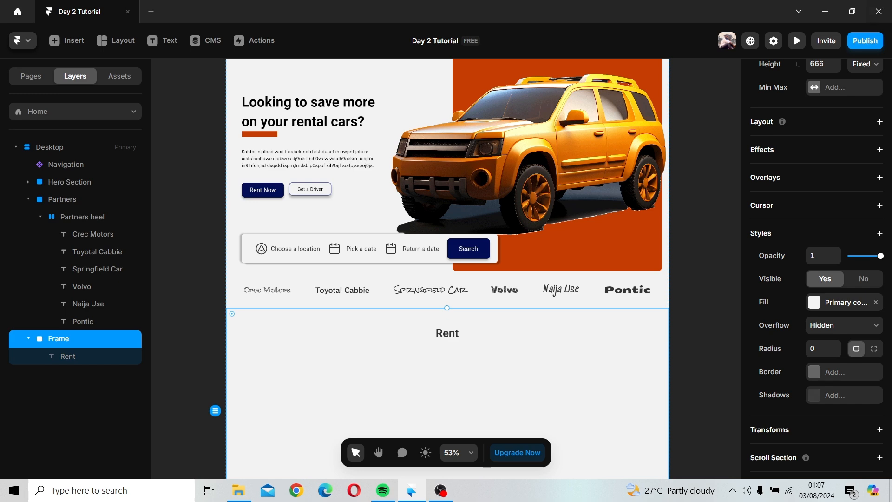
# Step: Draw an image frame about 527 × 348 on the canvas beside the page
pyautogui.scroll(-4, 398, 319)
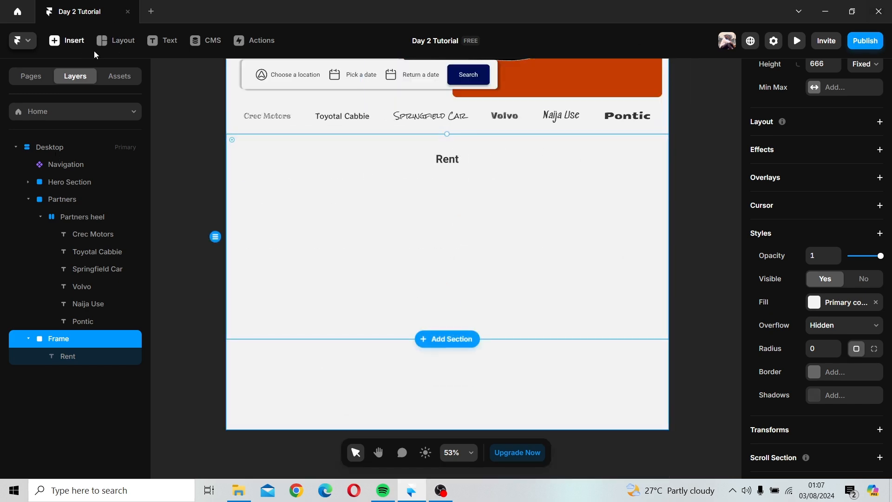
pyautogui.scroll(-3, 163, 116)
pyautogui.press('space')
pyautogui.moveTo(228, 162); pyautogui.dragTo(361, 246)
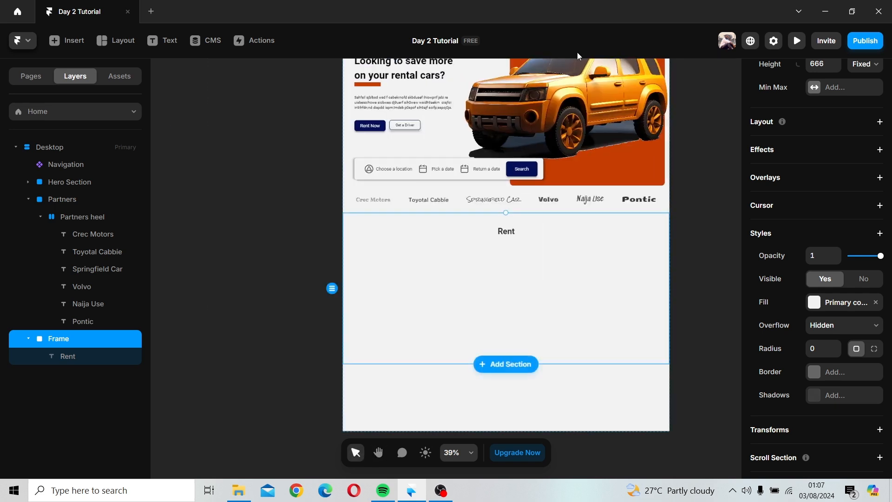
pyautogui.click(120, 46)
pyautogui.click(144, 144)
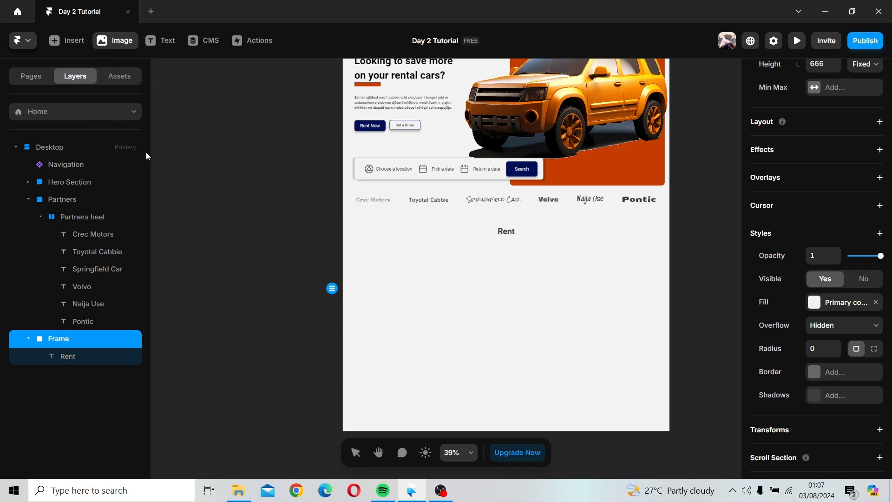
pyautogui.moveTo(186, 191); pyautogui.dragTo(305, 269)
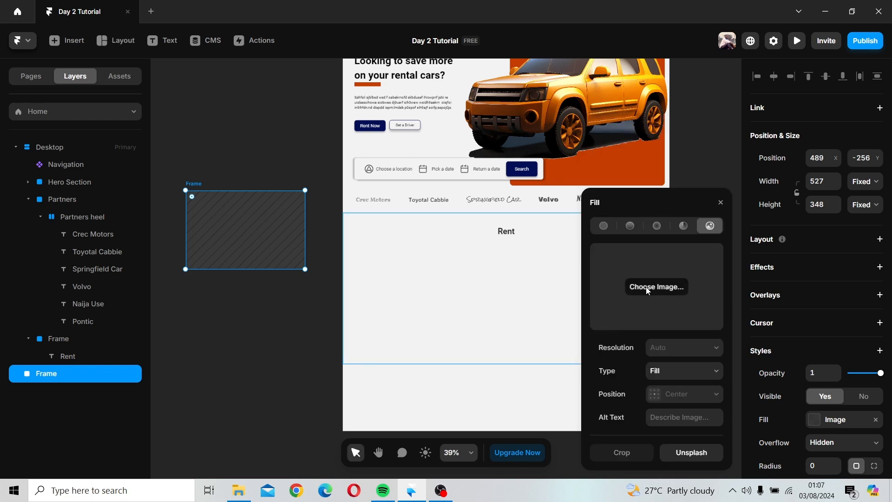
# Step: Try to fill the image frame with 3d-car-with-minimal-background
pyautogui.click(648, 288)
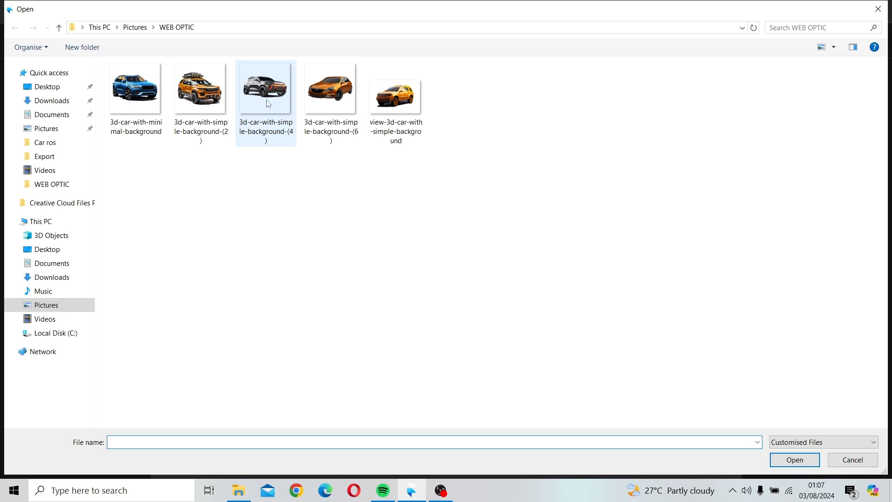
pyautogui.click(145, 91)
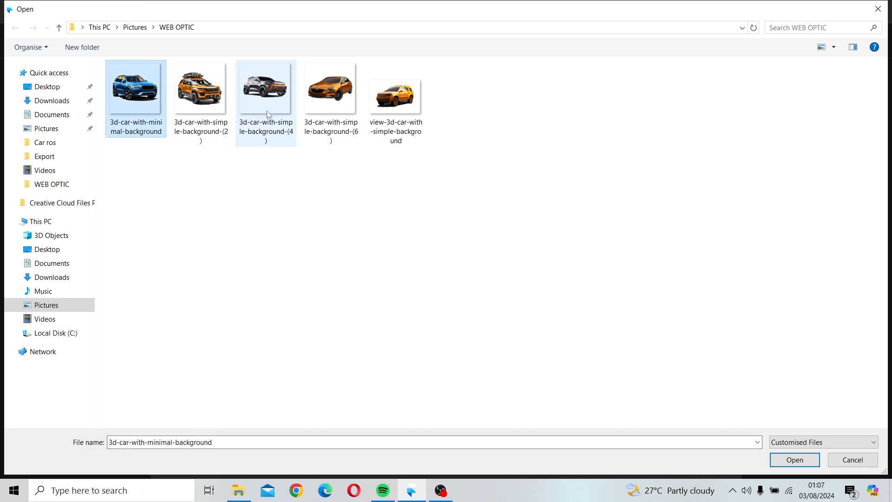
pyautogui.click(780, 460)
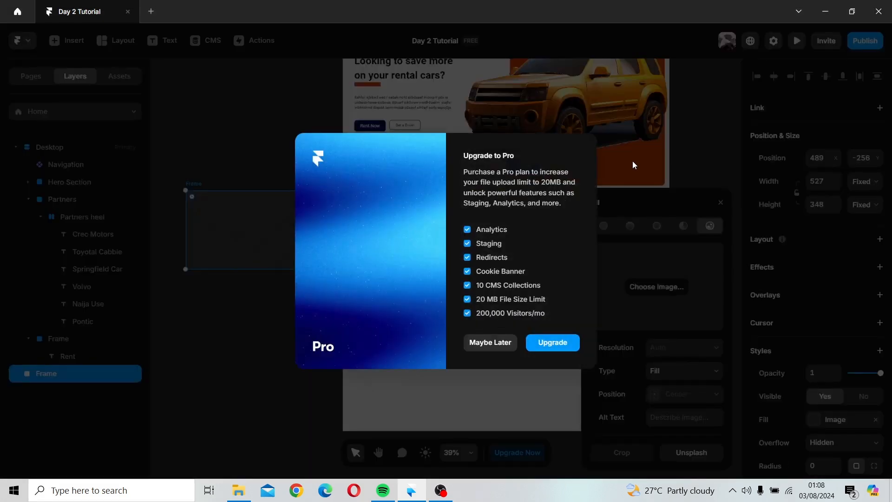
pyautogui.click(651, 149)
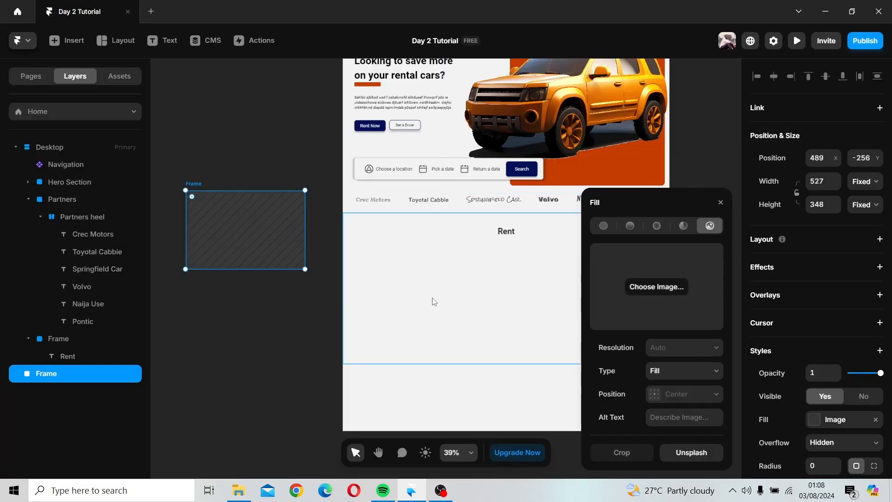
# Step: Fill the image frame with the picture 3d-car-with-simple-background-(4)
pyautogui.click(645, 291)
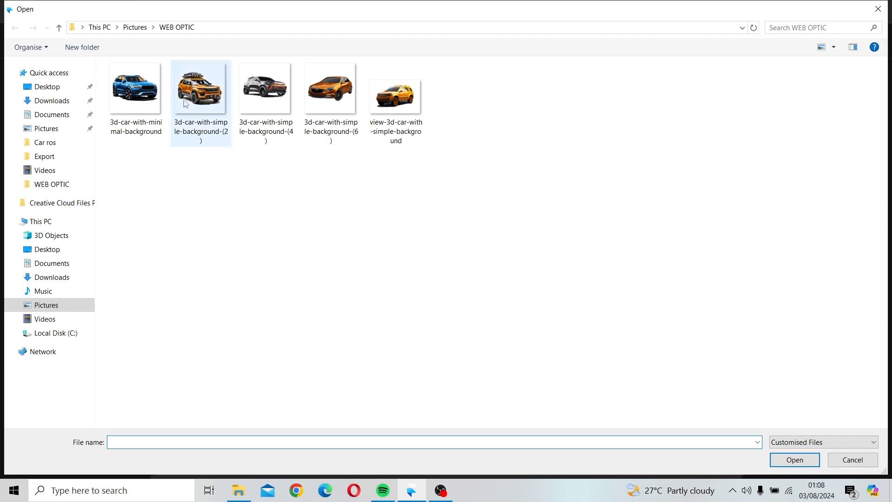
pyautogui.click(265, 93)
pyautogui.click(805, 460)
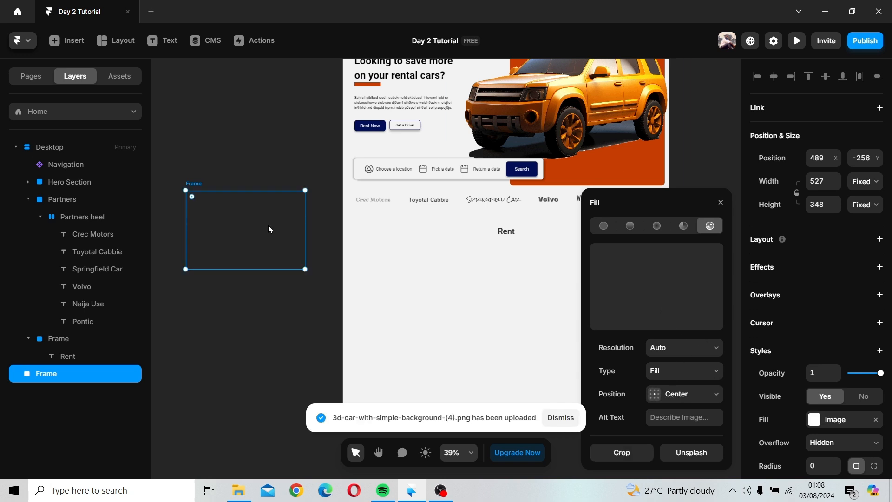
pyautogui.click(721, 203)
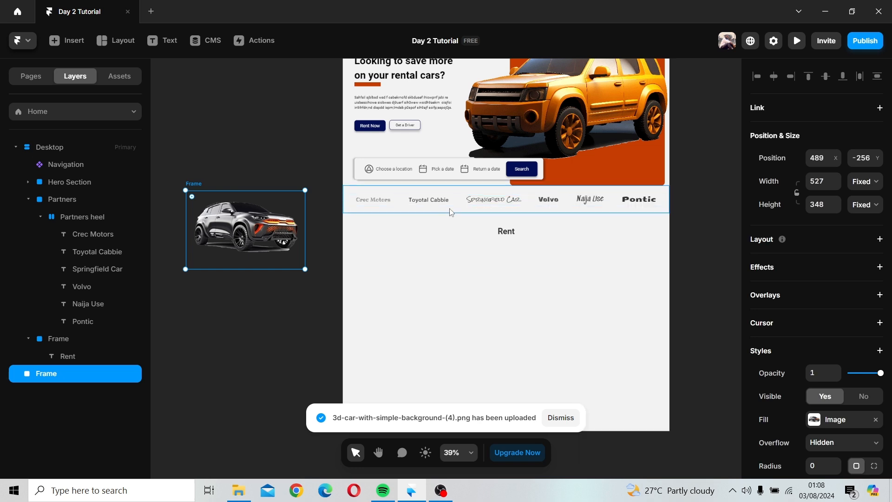
# Step: Move the car image into the new section below Rent and resize it to about 775 × 512
pyautogui.moveTo(384, 276); pyautogui.dragTo(420, 263)
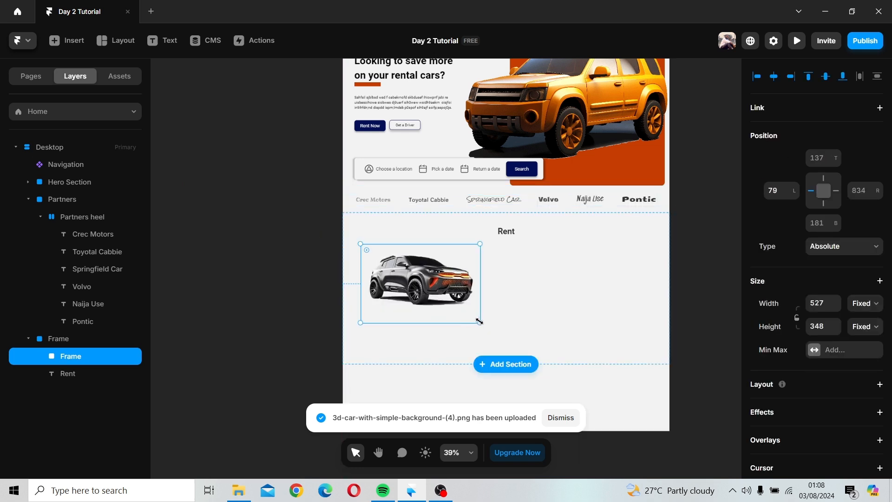
pyautogui.moveTo(480, 323); pyautogui.dragTo(566, 366)
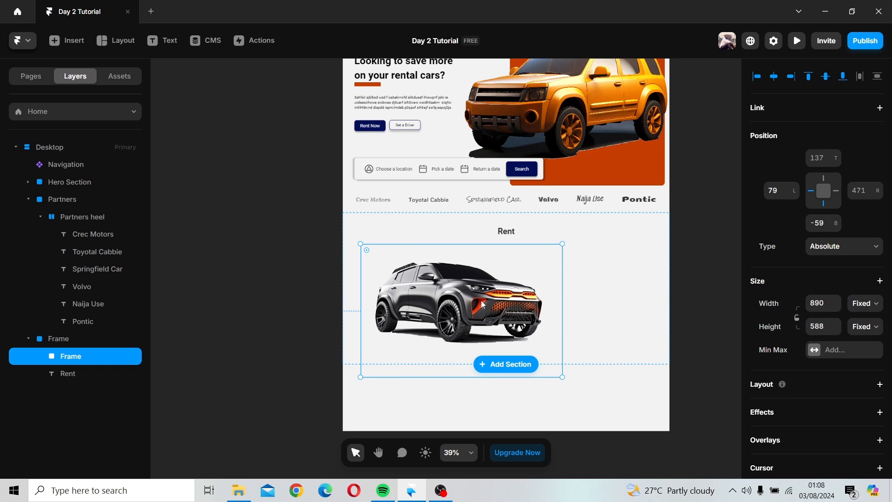
pyautogui.hotkey('ctrl', 'z')
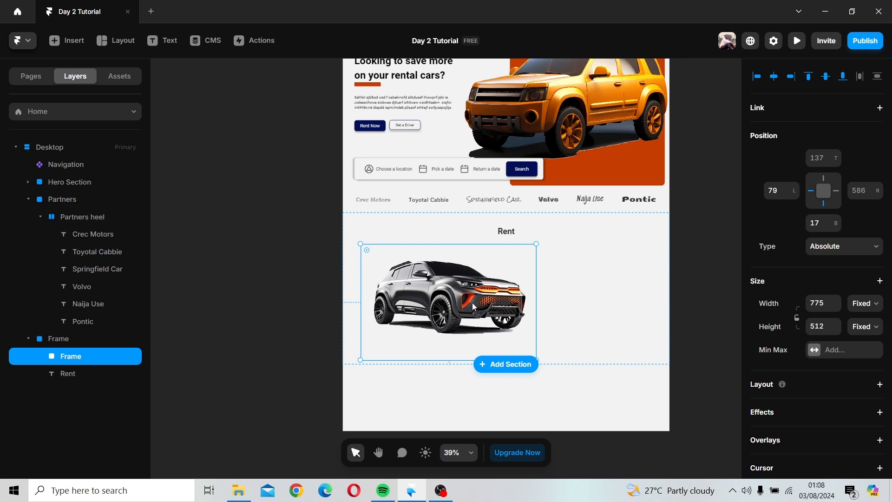
# Step: Nudge the car image slightly up and to the right within the section
pyautogui.moveTo(472, 303); pyautogui.dragTo(491, 289)
pyautogui.click(542, 290)
pyautogui.moveTo(608, 282); pyautogui.dragTo(558, 305)
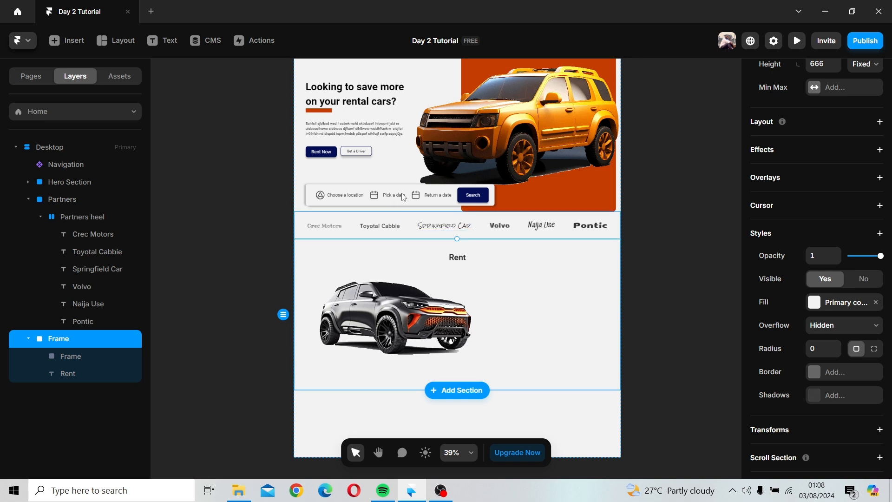
# Step: Copy the hero heading "Looking to save more on your rental cars?" and paste it beside the car image
pyautogui.click(342, 93)
pyautogui.click(497, 291)
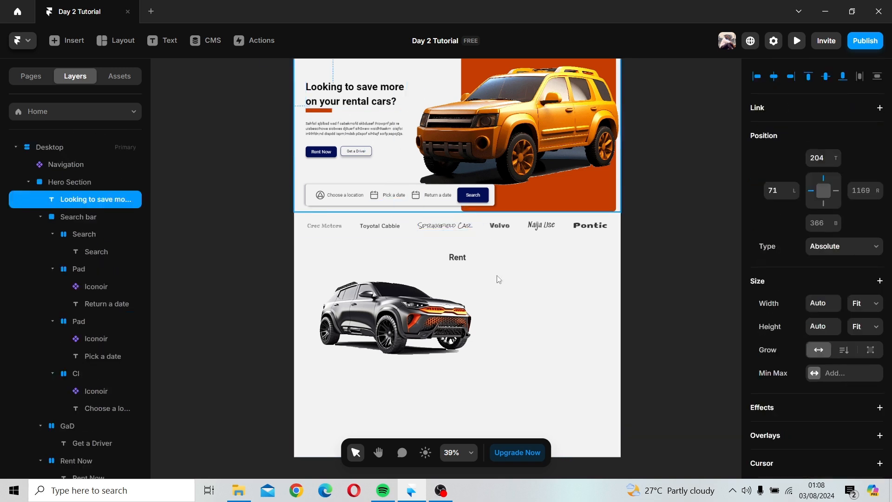
pyautogui.write('Looking to save more on your rental cars?')
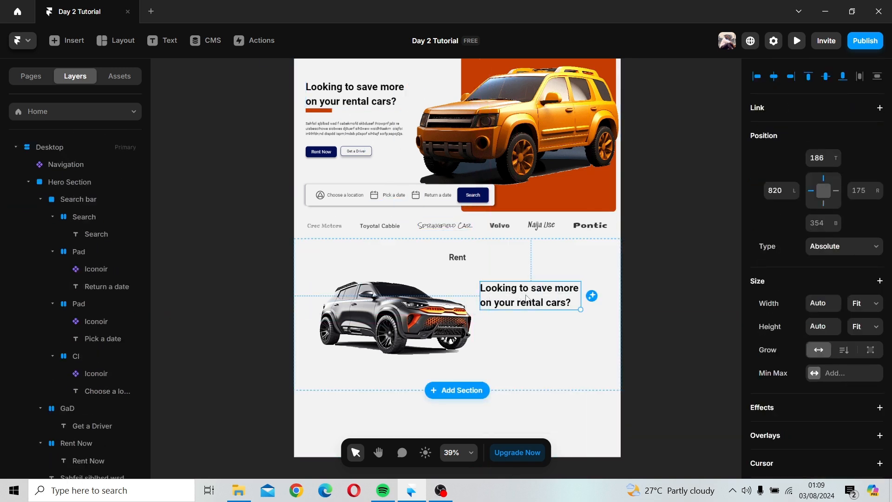
# Step: Replace the pasted heading's first line with "Feel the best expperience" followed by a line break
pyautogui.click(529, 308)
pyautogui.doubleClick(534, 301)
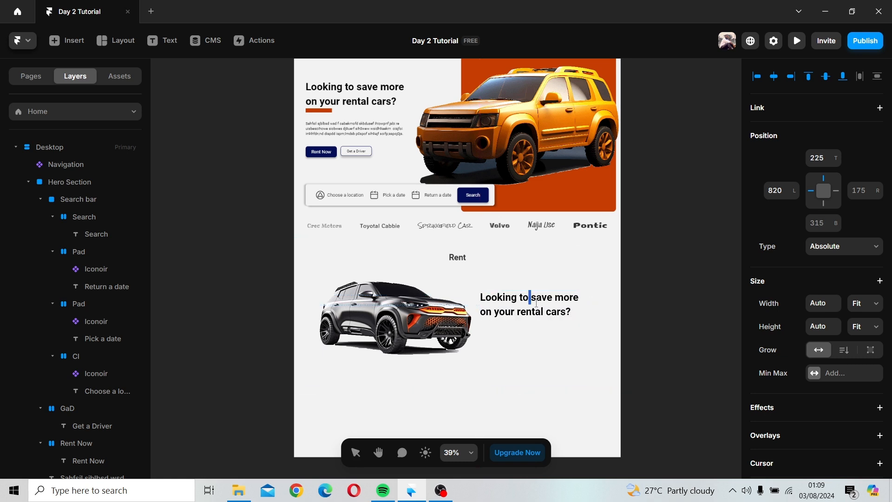
pyautogui.tripleClick(537, 301)
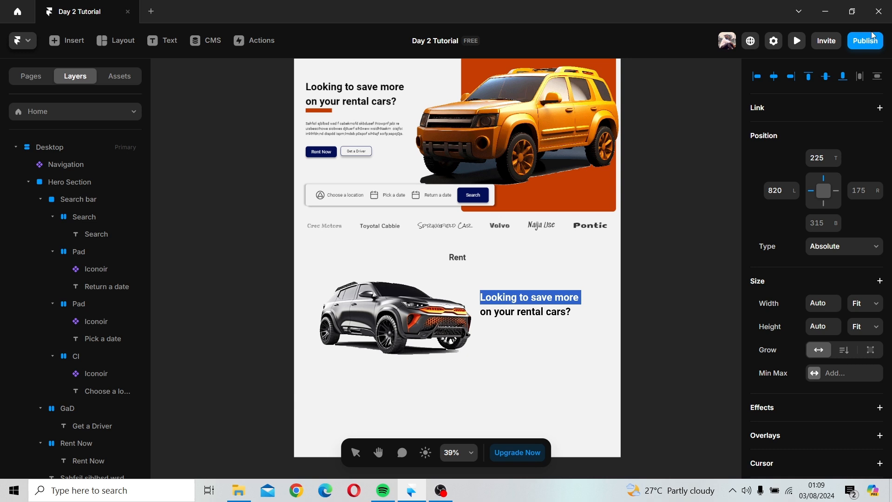
pyautogui.write('Feel ')
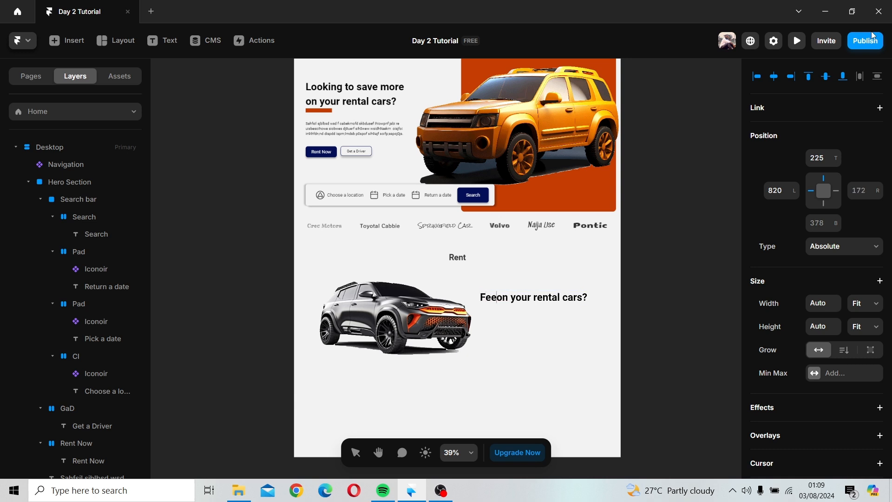
pyautogui.write('the best ')
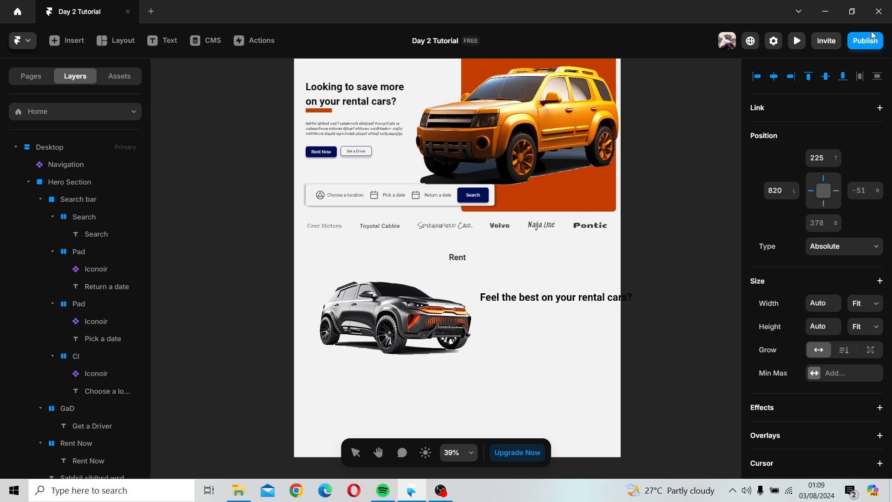
pyautogui.write('exp')
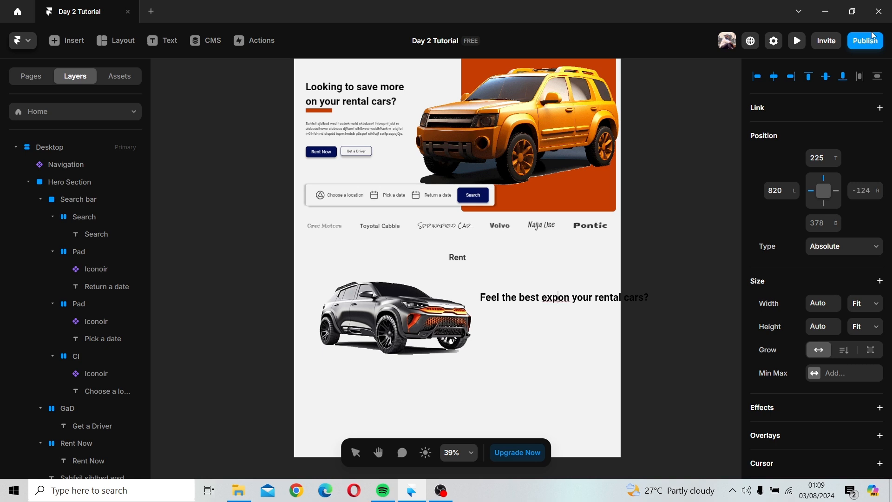
pyautogui.write('perienc')
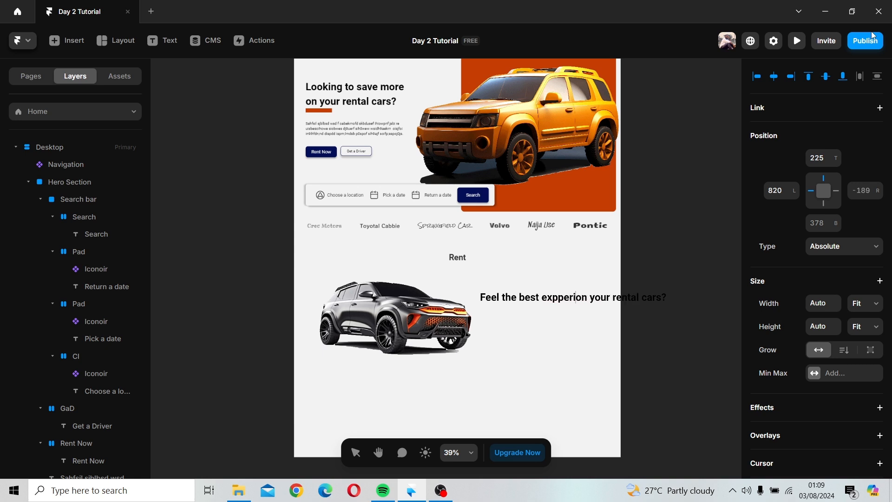
pyautogui.write('e')
pyautogui.press('Return')
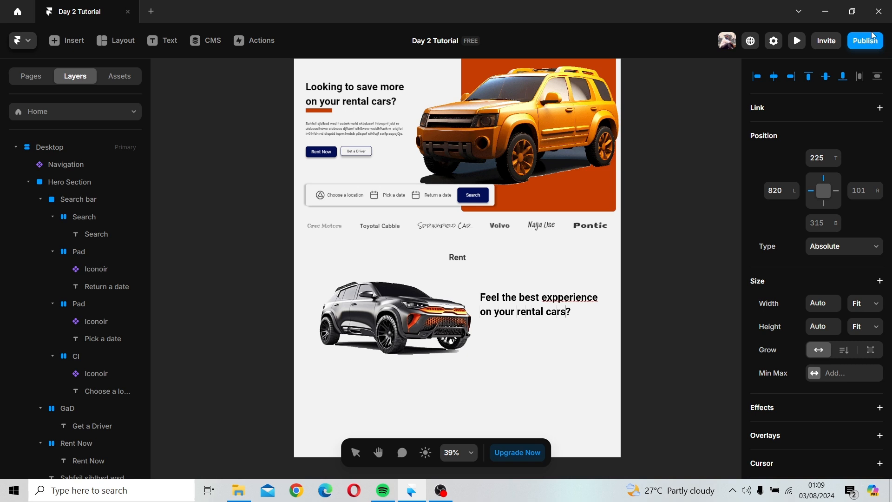
# Step: Replace the heading's second line with "with our rental deals" and fix the spelling of "experience"
pyautogui.press('BackSpace')
pyautogui.press('BackSpace')
pyautogui.press('BackSpace')
pyautogui.press('BackSpace')
pyautogui.press('BackSpace')
pyautogui.press('BackSpace')
pyautogui.press('BackSpace')
pyautogui.press('BackSpace')
pyautogui.press('BackSpace')
pyautogui.press('BackSpace')
pyautogui.press('BackSpace')
pyautogui.press('BackSpace')
pyautogui.press('BackSpace')
pyautogui.press('BackSpace')
pyautogui.press('BackSpace')
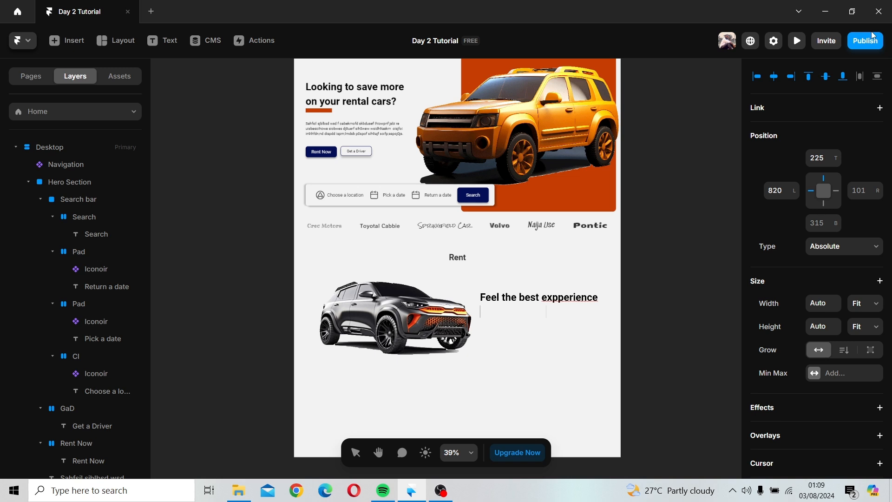
pyautogui.write('with our rental deals')
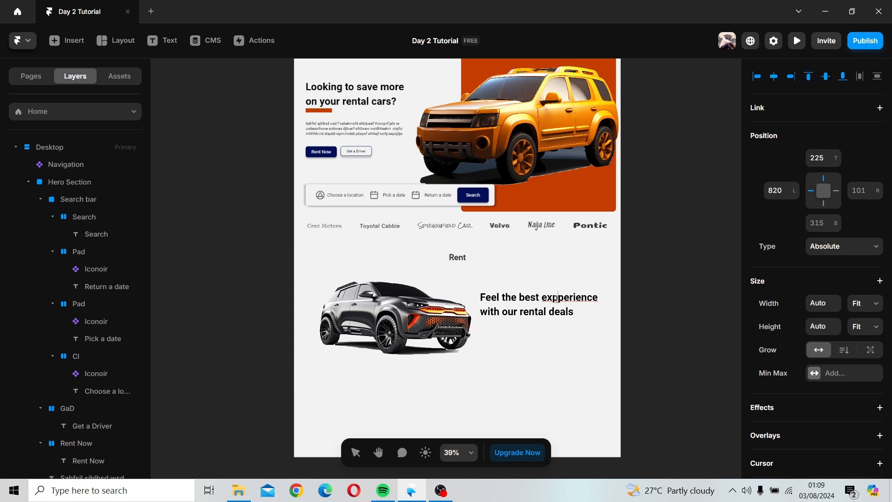
pyautogui.press('BackSpace')
pyautogui.click(583, 341)
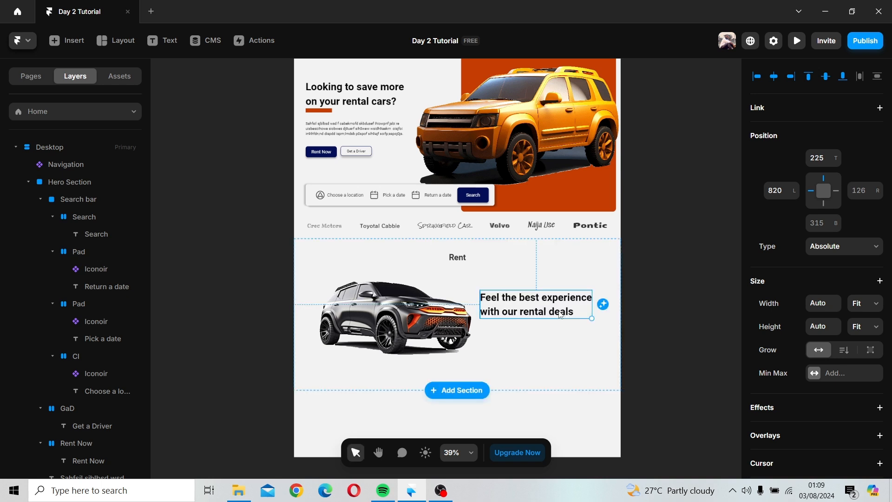
# Step: Shift the heading slightly left and reduce its font size to 33 px
pyautogui.moveTo(561, 315); pyautogui.dragTo(525, 310)
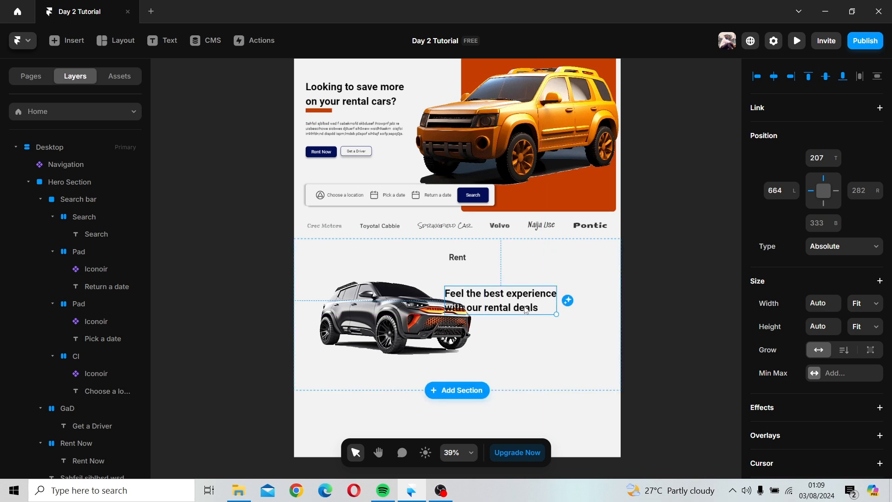
pyautogui.scroll(-6, 818, 337)
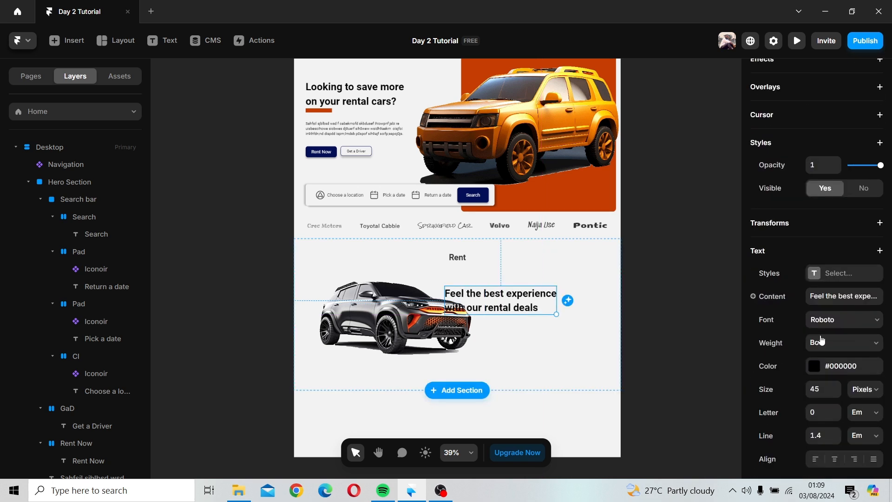
pyautogui.scroll(-2, 821, 341)
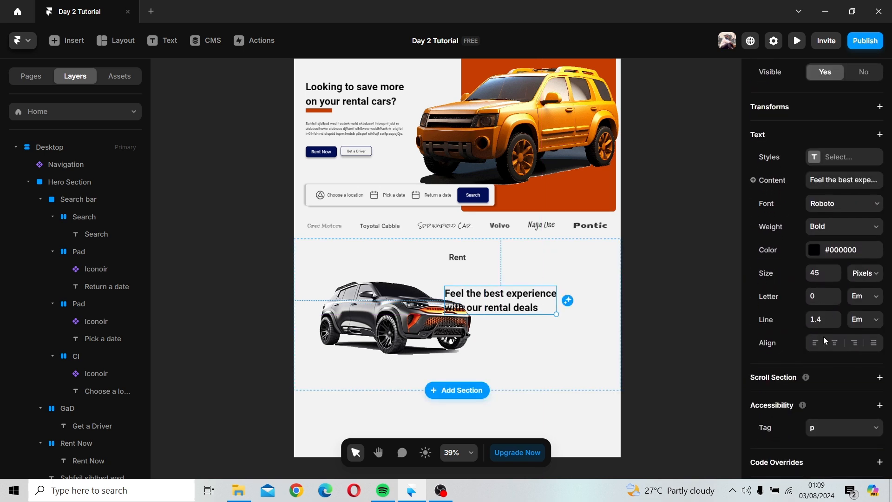
pyautogui.click(837, 280)
pyautogui.click(838, 280)
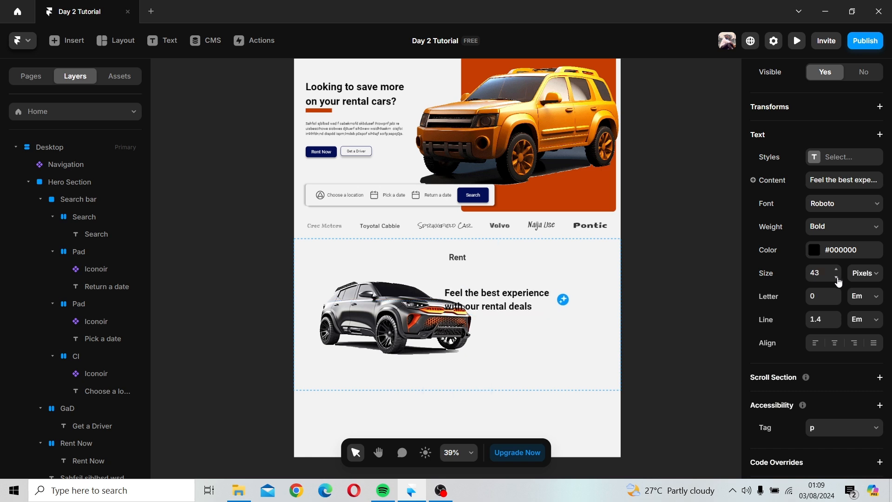
pyautogui.click(837, 280)
pyautogui.click(837, 280)
pyautogui.click(838, 280)
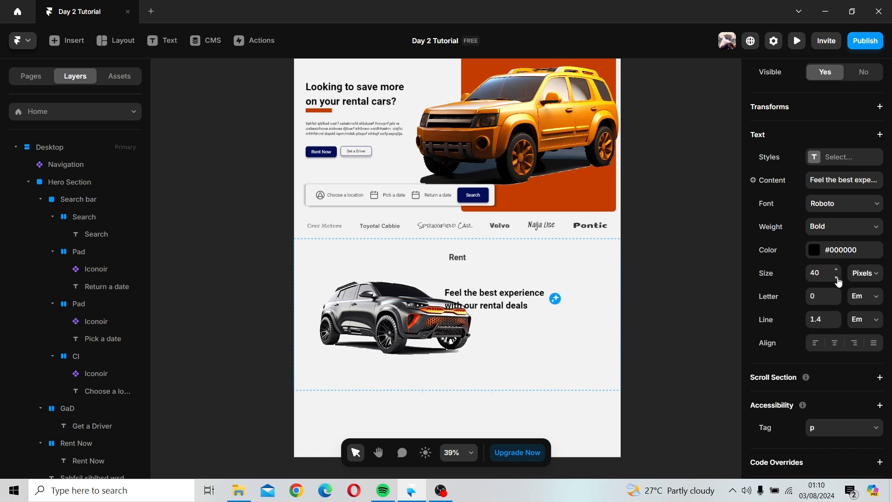
pyautogui.click(837, 280)
pyautogui.click(837, 280)
pyautogui.click(838, 279)
pyautogui.click(838, 280)
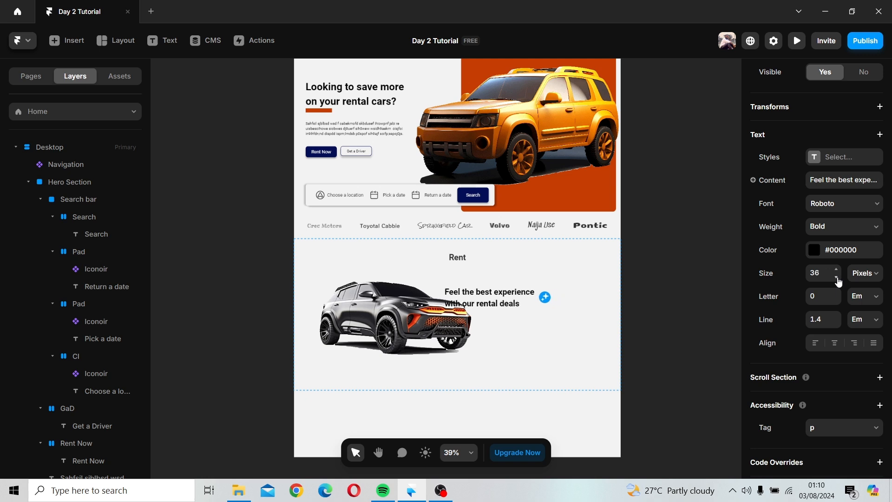
pyautogui.click(838, 279)
pyautogui.click(837, 280)
pyautogui.click(837, 280)
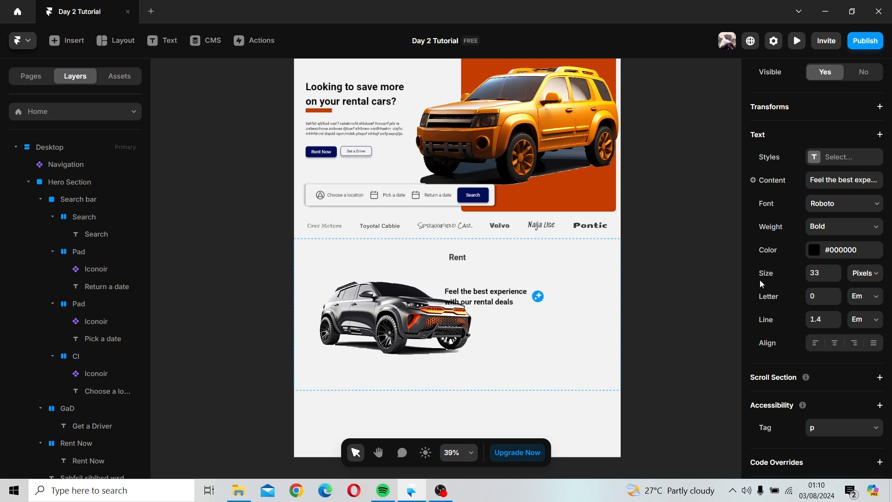
# Step: Reposition the heading beside the car and lower its font size to 31 px
pyautogui.moveTo(499, 301); pyautogui.dragTo(532, 306)
pyautogui.click(836, 278)
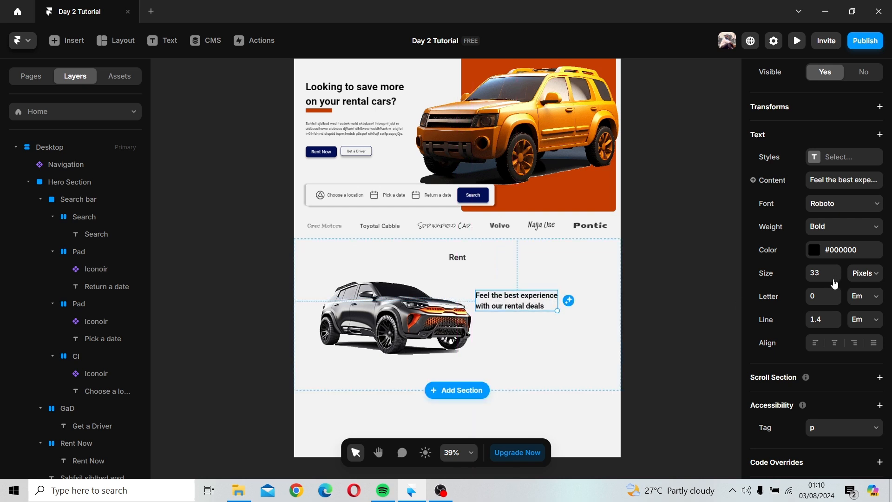
pyautogui.click(836, 278)
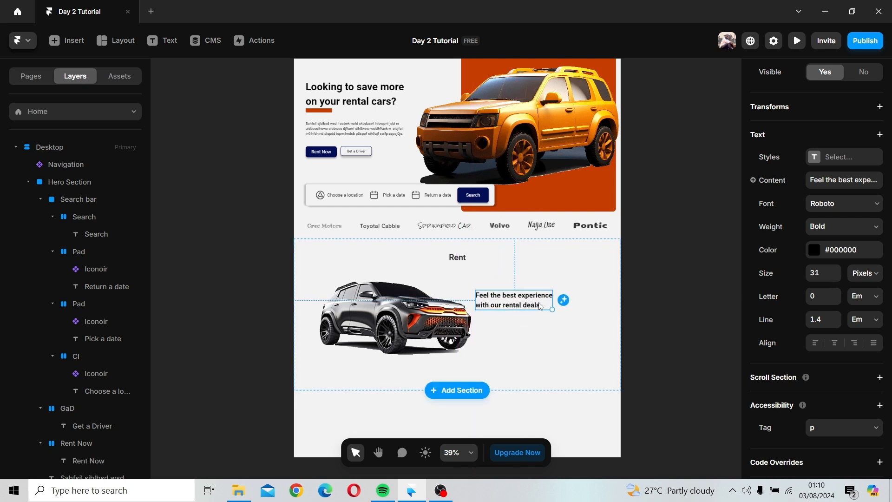
# Step: Remove the line break so the heading runs on one line, and nudge it into place
pyautogui.doubleClick(481, 305)
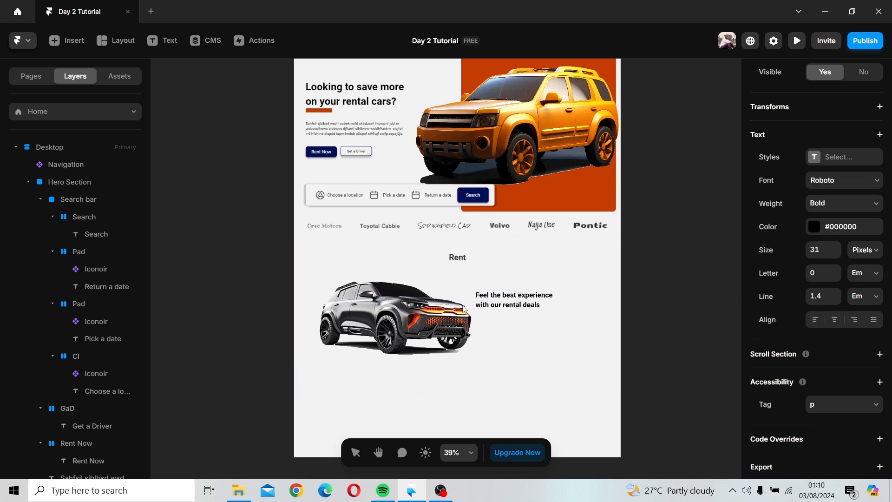
pyautogui.press('BackSpace')
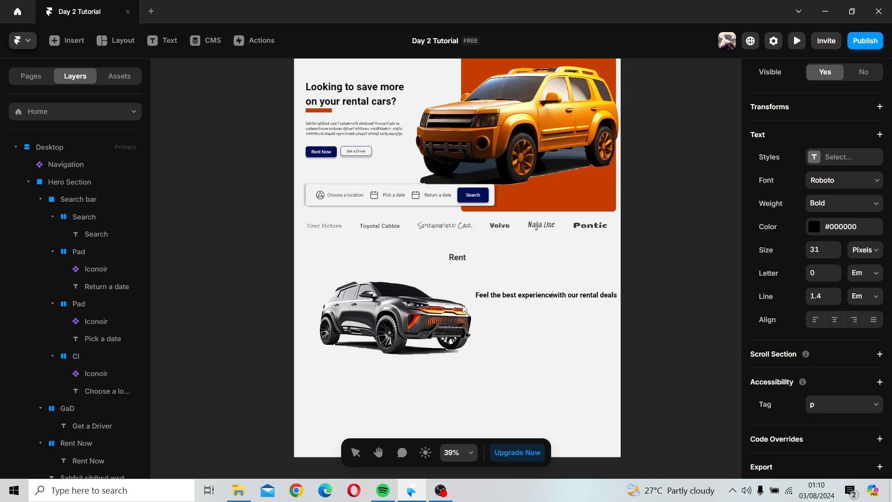
pyautogui.click(588, 308)
pyautogui.moveTo(570, 299); pyautogui.dragTo(565, 300)
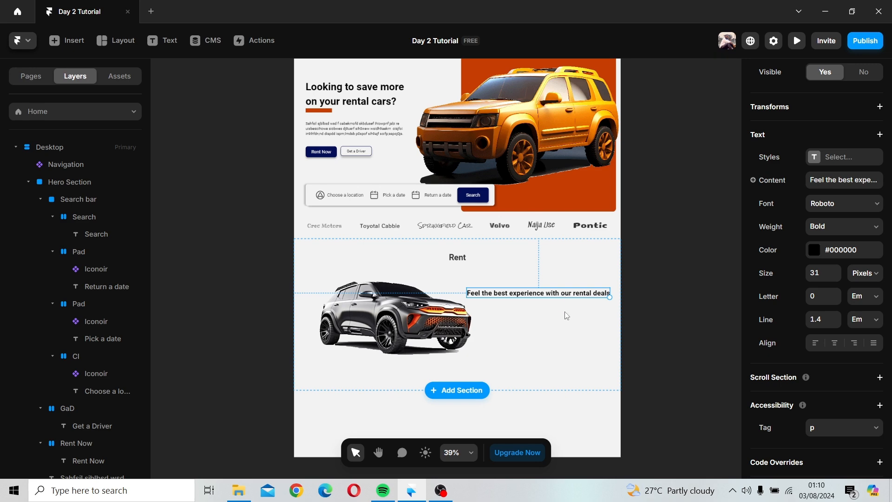
# Step: Lower the heading's font size to 30 px
pyautogui.click(565, 314)
pyautogui.click(538, 298)
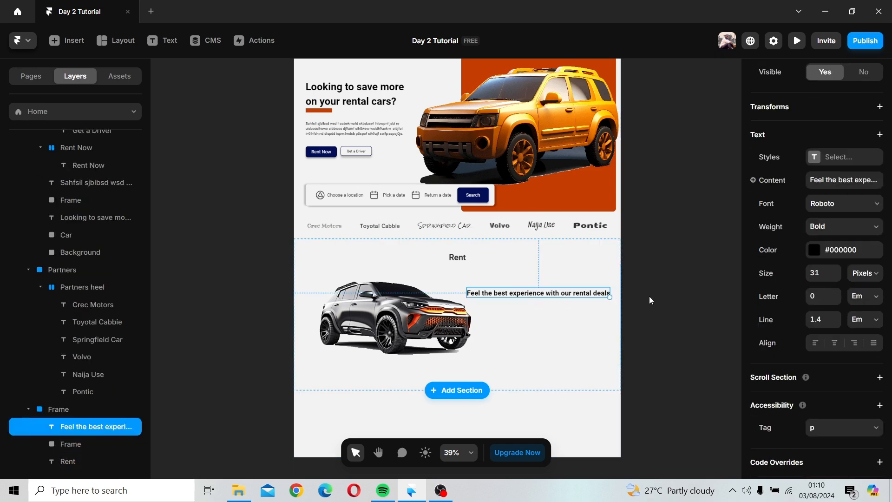
pyautogui.click(837, 278)
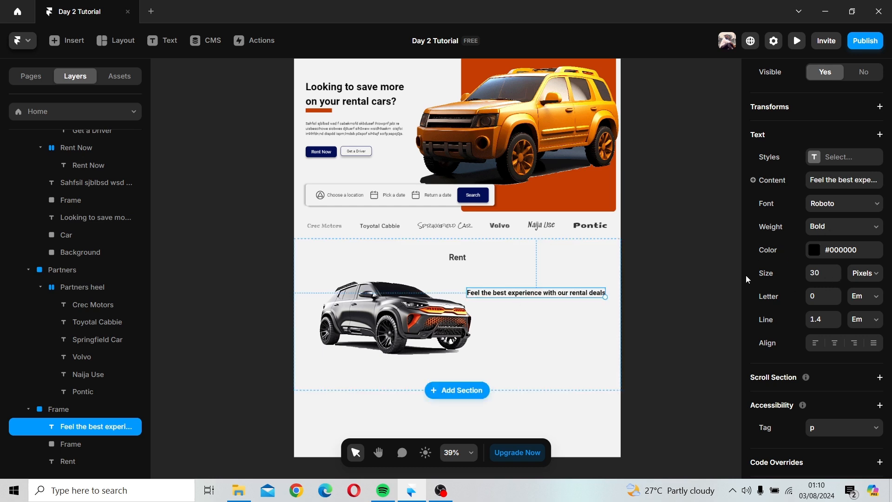
# Step: Break the heading onto a new line after "with" and move it beside the car
pyautogui.click(571, 348)
pyautogui.click(548, 297)
pyautogui.doubleClick(548, 297)
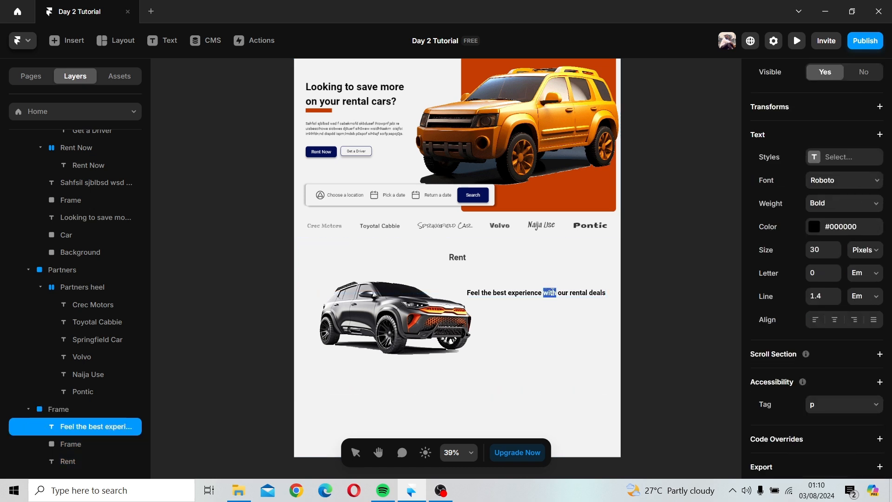
pyautogui.click(559, 292)
pyautogui.press('Return')
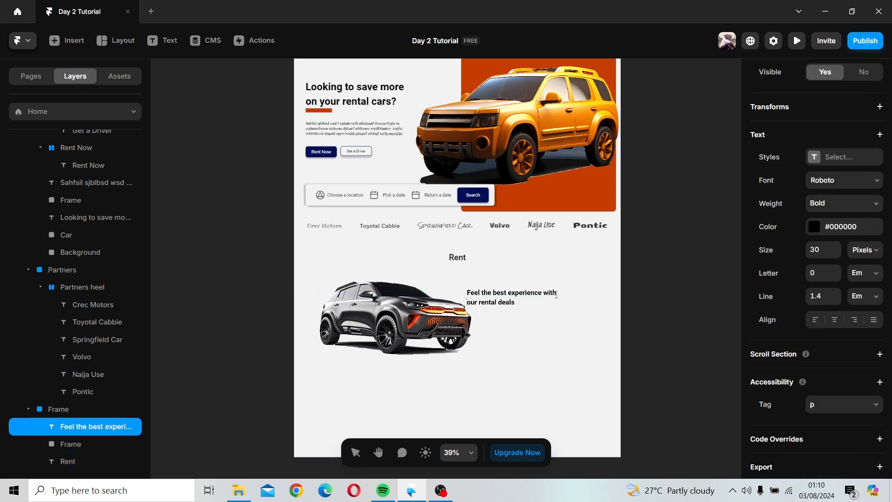
pyautogui.press('Escape')
pyautogui.moveTo(504, 304)
pyautogui.mouseDown()
pyautogui.moveTo(585, 304)
pyautogui.moveTo(518, 302)
pyautogui.mouseUp()
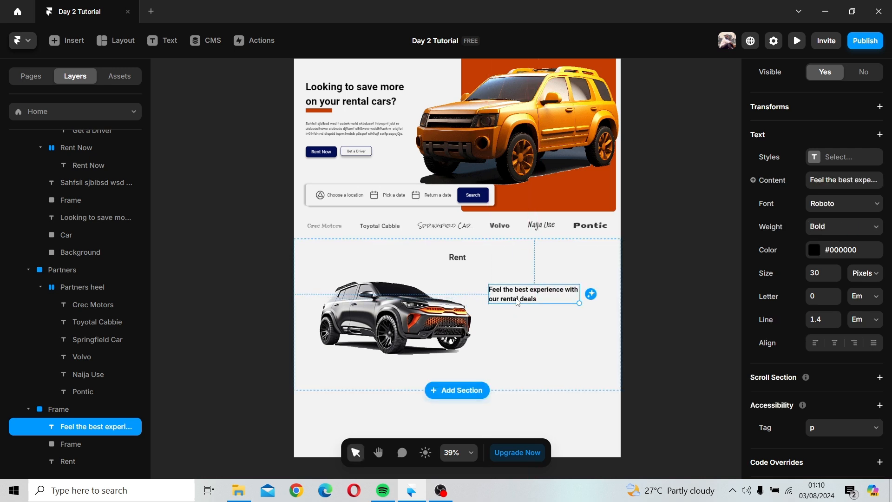
# Step: Duplicate the heading just below the original
pyautogui.click(531, 340)
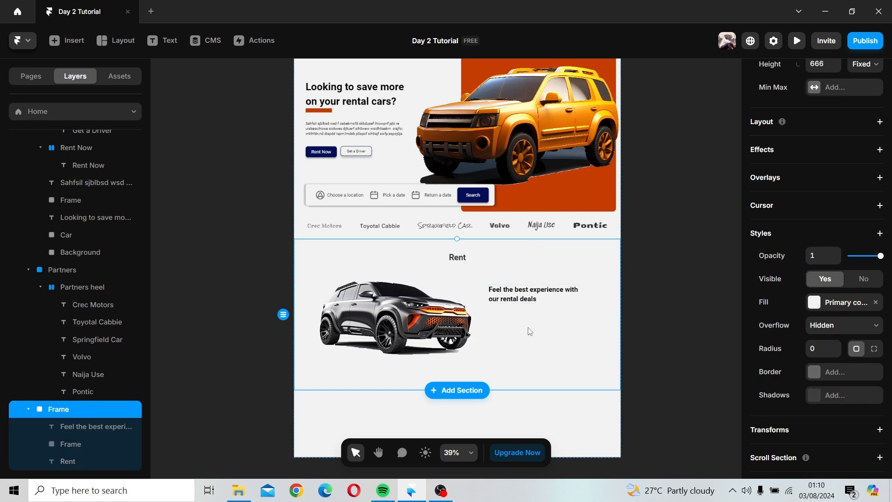
pyautogui.scroll(2, 532, 331)
pyautogui.scroll(8, 532, 331)
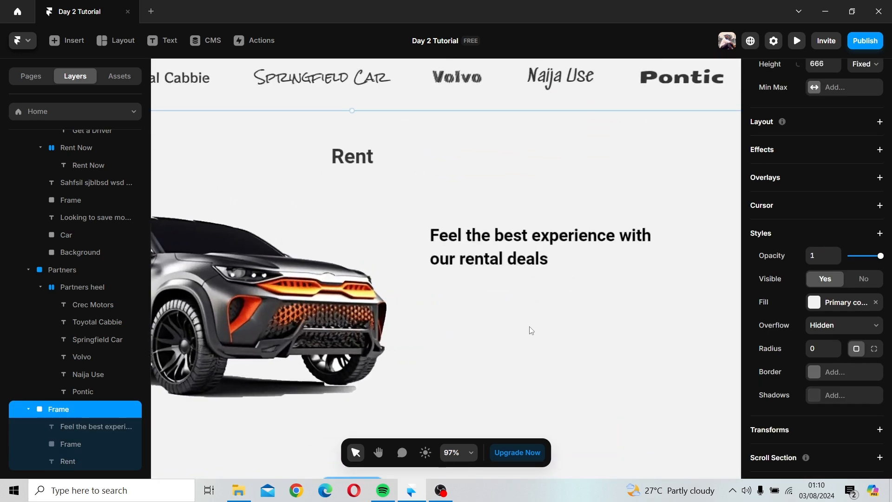
pyautogui.scroll(-5, 496, 238)
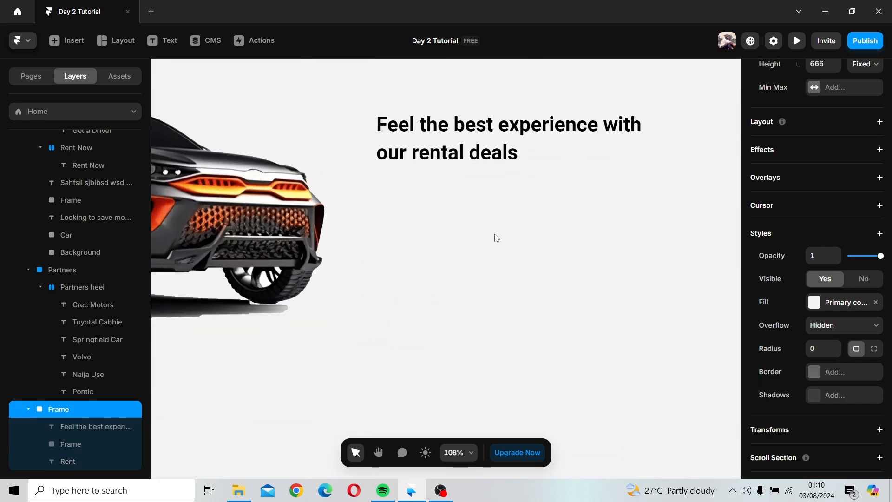
pyautogui.scroll(-2, 496, 238)
pyautogui.click(467, 191)
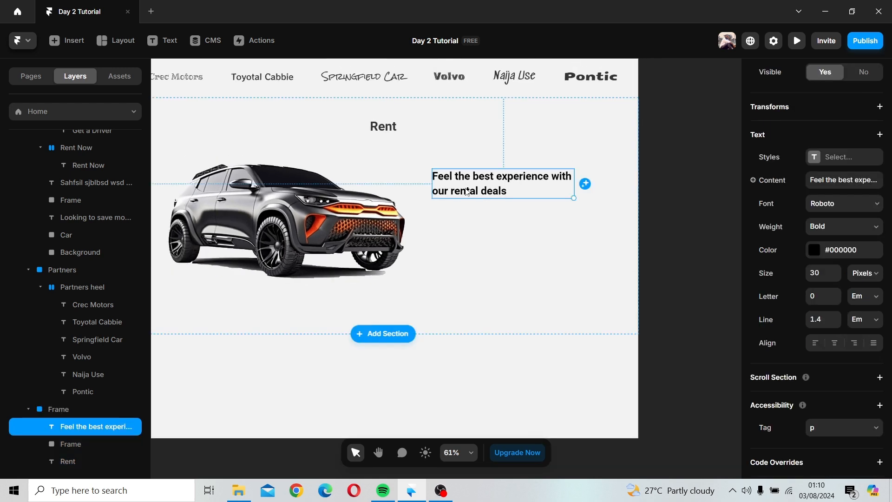
pyautogui.moveTo(467, 191); pyautogui.dragTo(465, 226)
# Step: Replace the duplicate's text with "Deal for every budget"
pyautogui.doubleClick(465, 225)
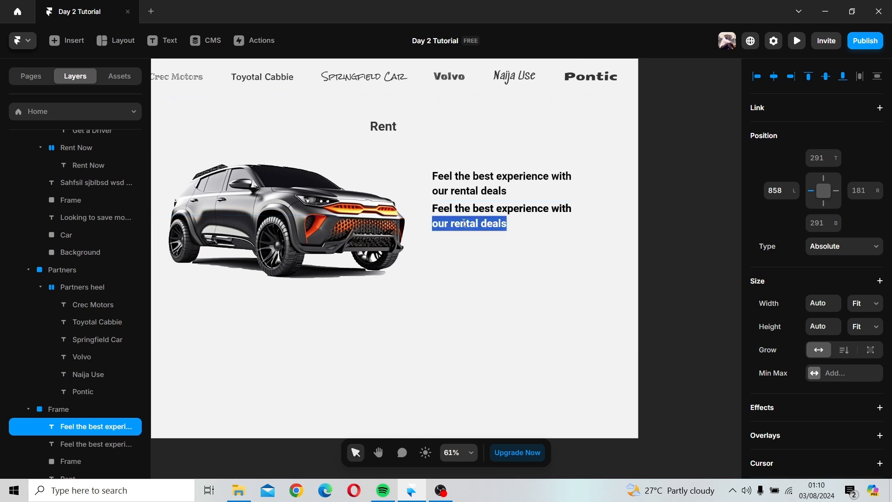
pyautogui.doubleClick(464, 224)
pyautogui.click(496, 224)
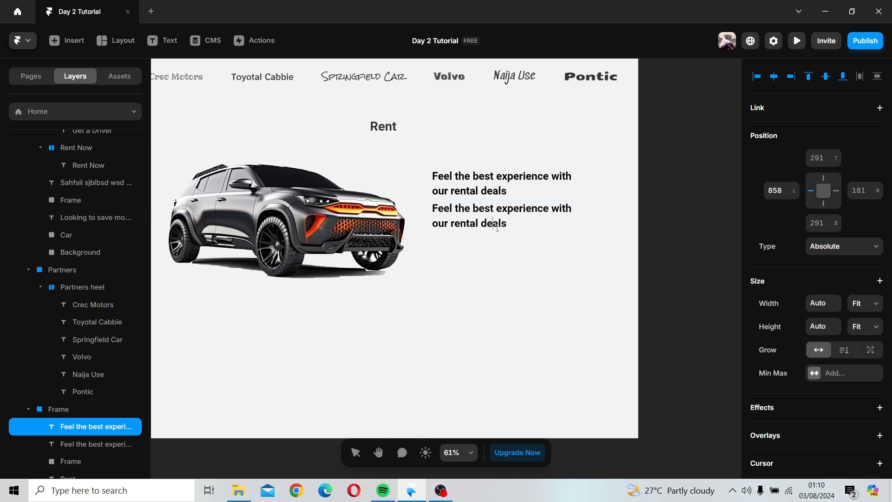
pyautogui.tripleClick(497, 224)
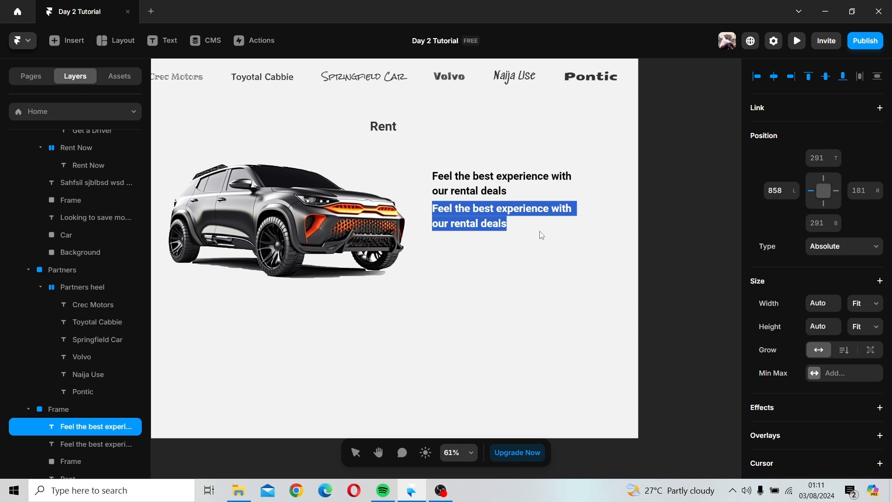
pyautogui.write('Deal')
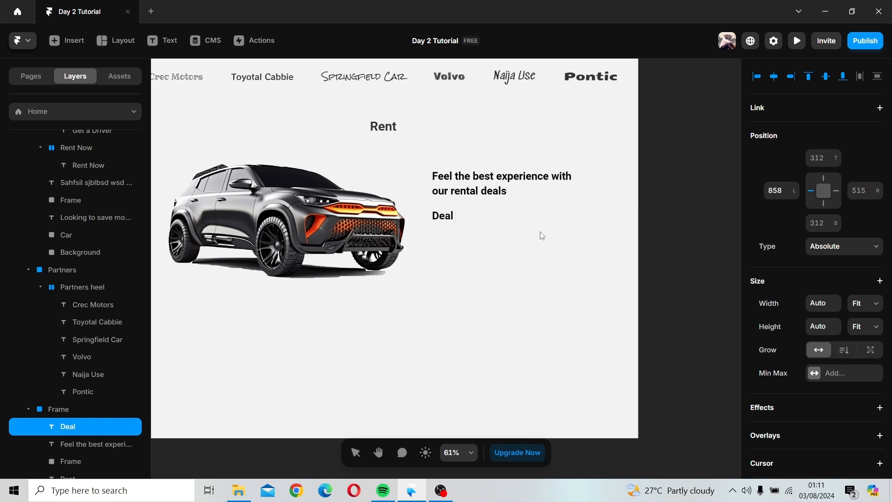
pyautogui.write(' for every b')
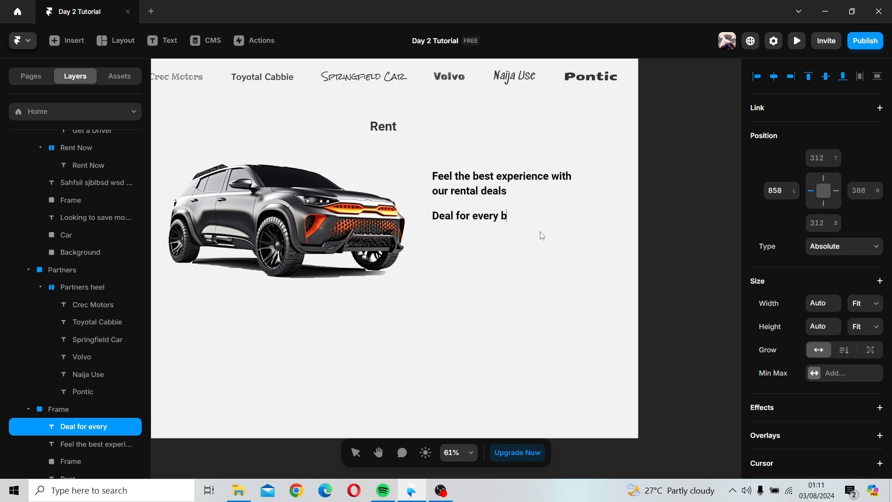
pyautogui.write('udget')
pyautogui.press('Escape')
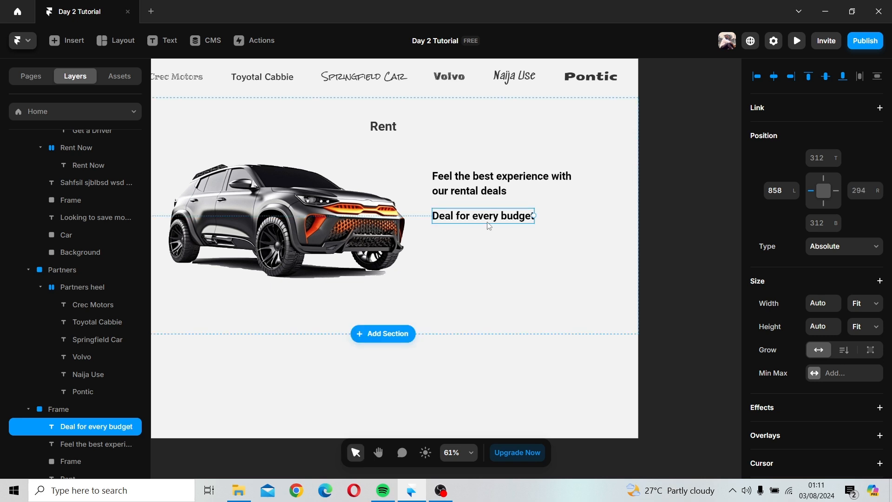
# Step: Move the "Deal for every budget" text slightly down under the heading
pyautogui.moveTo(488, 225); pyautogui.dragTo(490, 234)
pyautogui.click(488, 264)
pyautogui.scroll(-5, 487, 264)
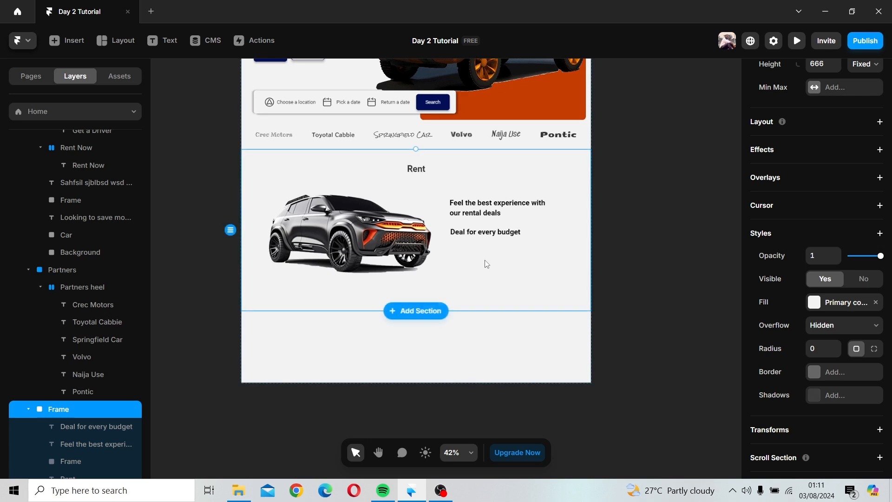
pyautogui.click(188, 236)
pyautogui.scroll(-1, 188, 235)
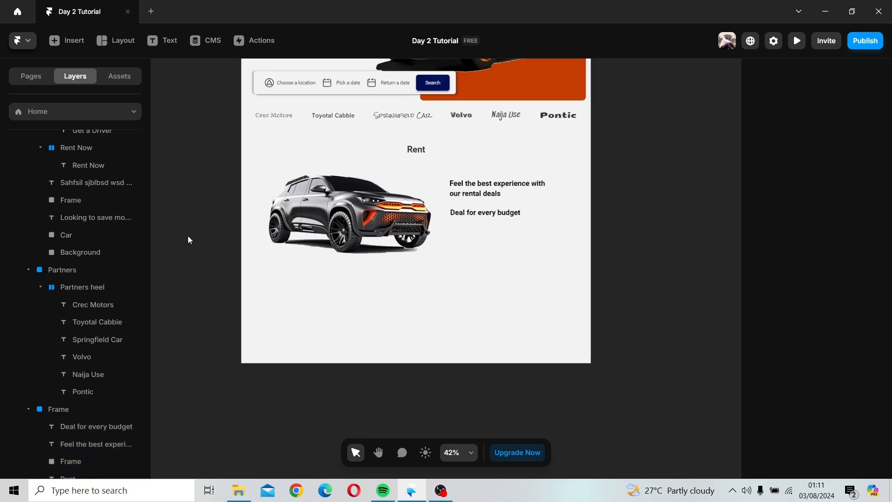
# Step: Insert a Material icon component onto the canvas
pyautogui.rightClick(179, 186)
pyautogui.click(163, 114)
pyautogui.click(65, 40)
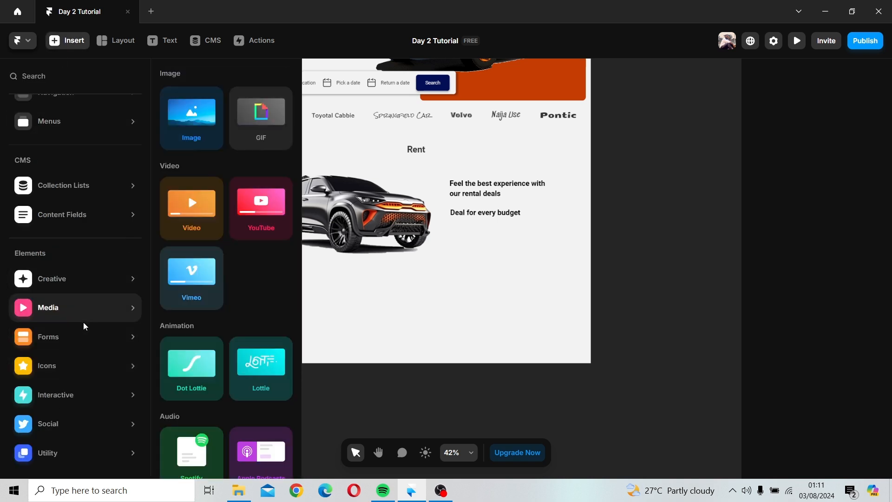
pyautogui.moveTo(94, 379)
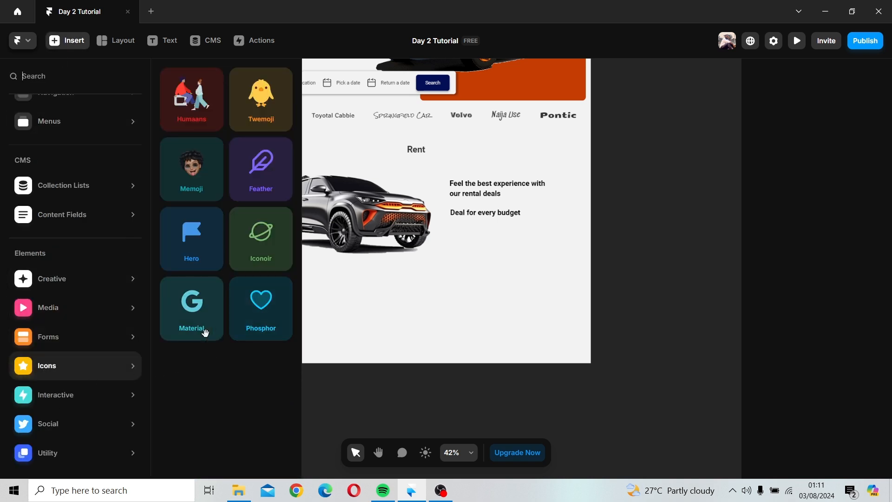
pyautogui.click(202, 314)
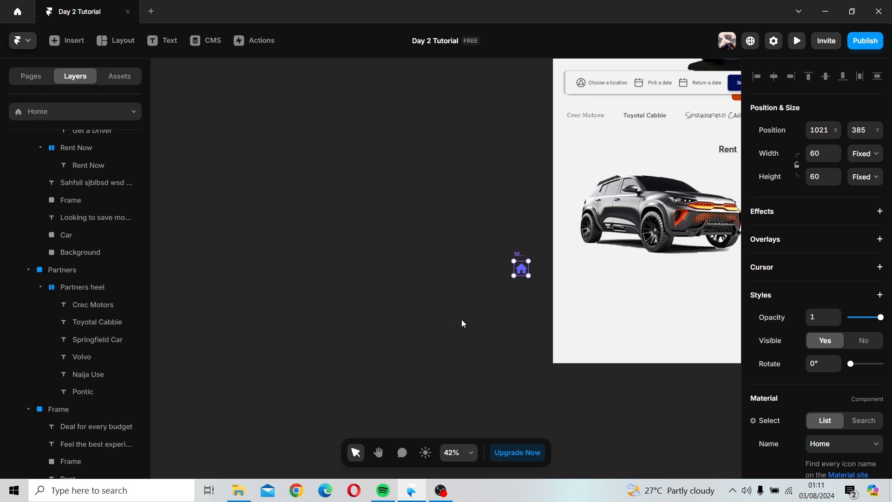
# Step: Move the Material icon from the canvas into the Rent section, just below the "Deal for every budget" text
pyautogui.press('space')
pyautogui.moveTo(492, 330); pyautogui.dragTo(227, 361)
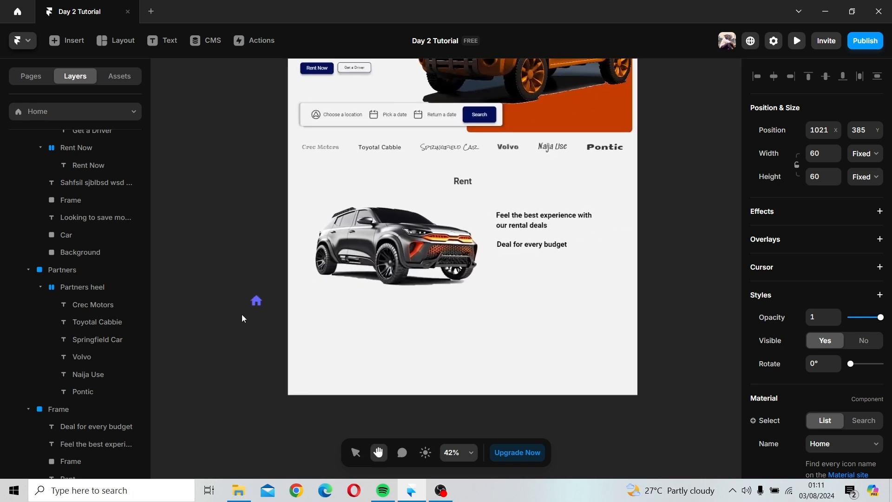
pyautogui.moveTo(258, 291); pyautogui.dragTo(500, 246)
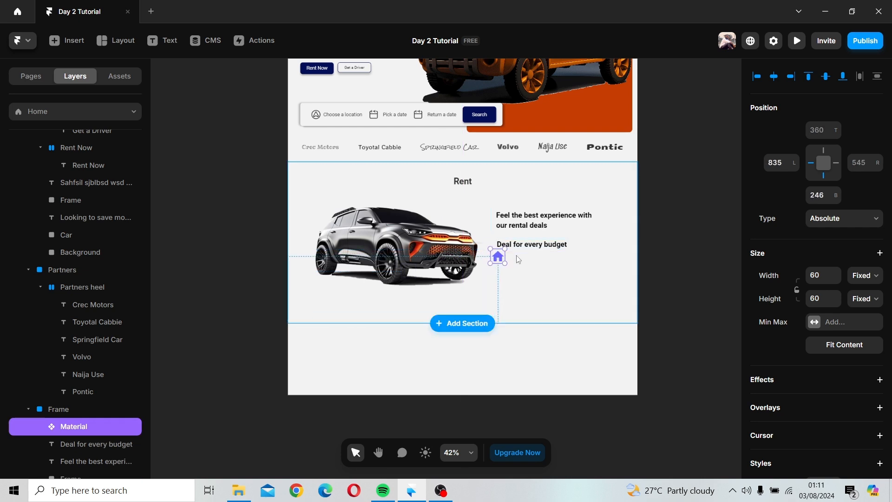
# Step: Reposition the "Deal for every budget" text to the right of the home icon
pyautogui.scroll(3, 519, 257)
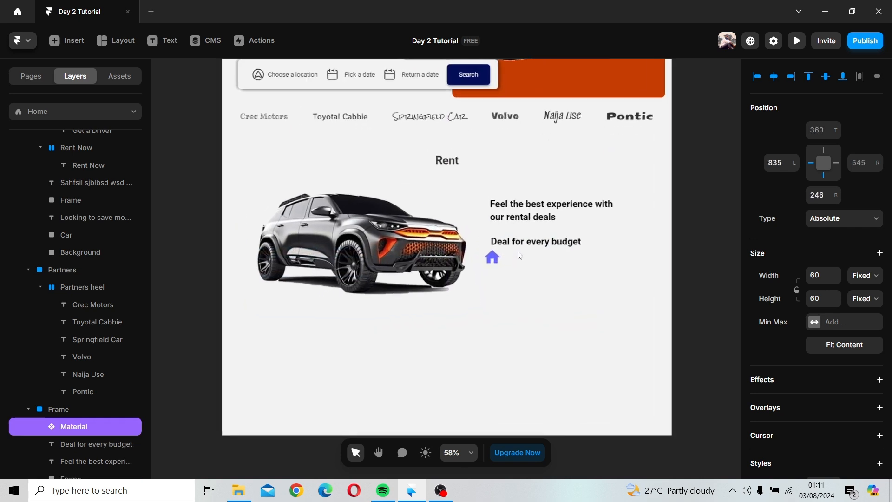
pyautogui.scroll(4, 519, 256)
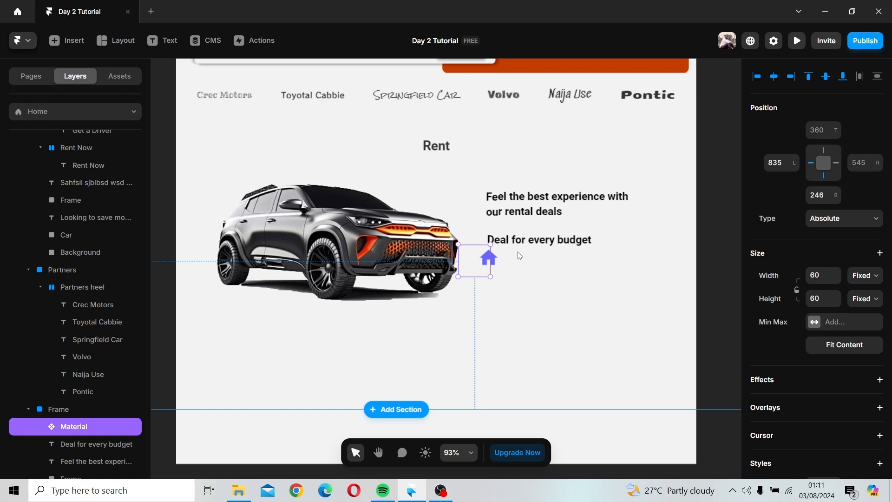
pyautogui.scroll(3, 519, 255)
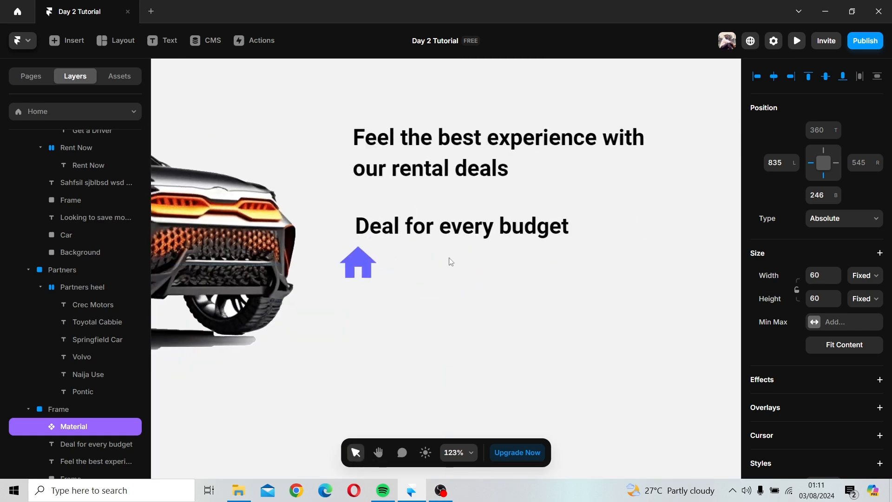
pyautogui.scroll(-4, 450, 260)
pyautogui.click(471, 248)
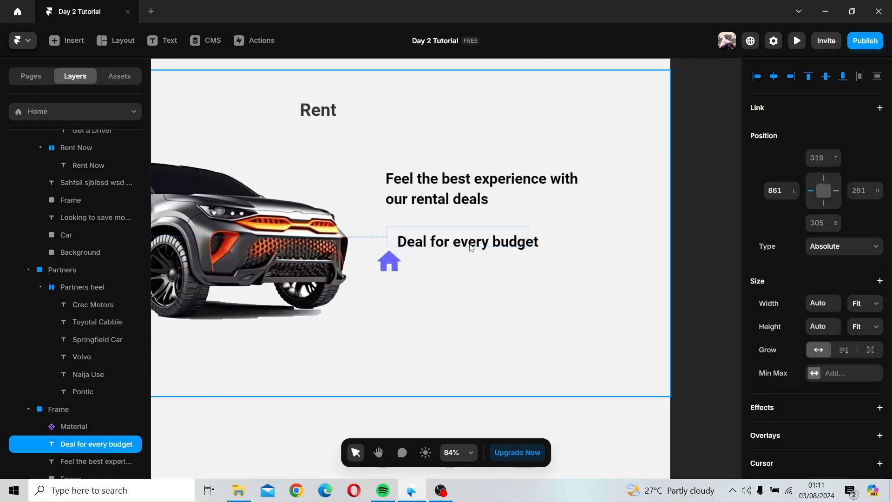
pyautogui.moveTo(471, 248); pyautogui.dragTo(480, 244)
pyautogui.hotkey('ctrl', 'z')
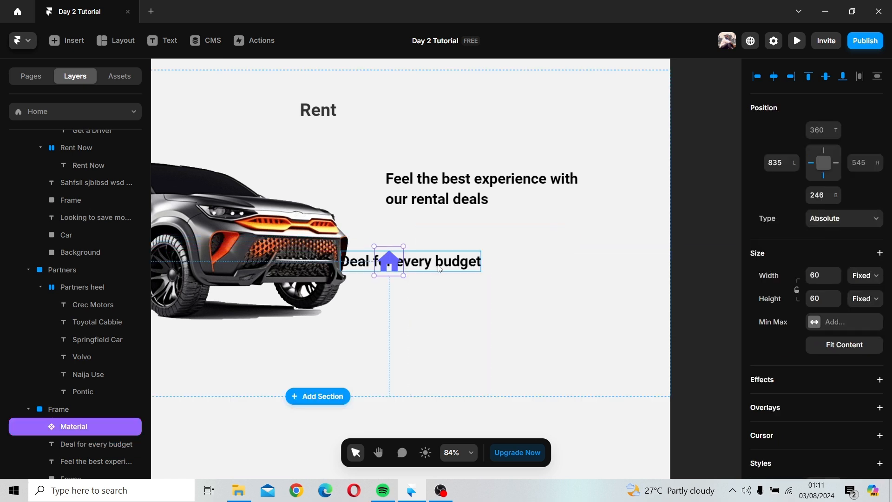
pyautogui.moveTo(440, 269); pyautogui.dragTo(519, 240)
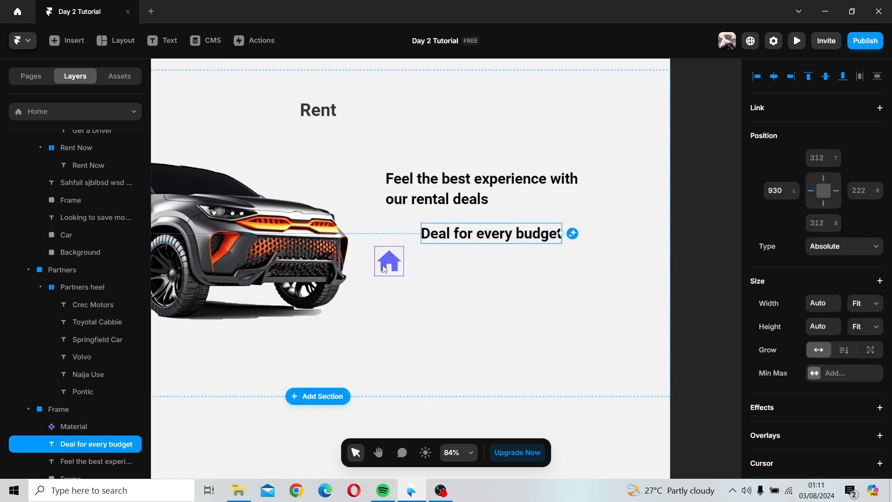
# Step: Move the home icon up so it sits level with the "Deal for every budget" line
pyautogui.click(384, 269)
pyautogui.moveTo(394, 256); pyautogui.dragTo(393, 233)
pyautogui.click(497, 250)
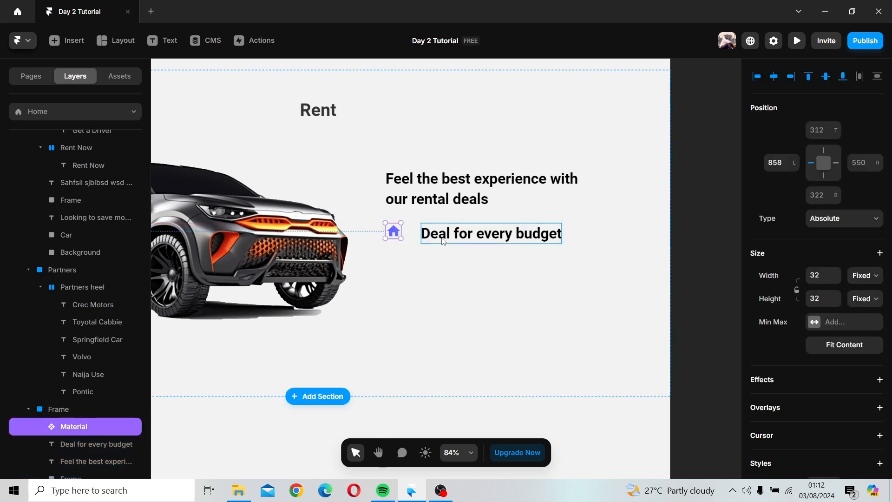
# Step: Reduce the "Deal for every budget" font size to 25 px and nudge the text closer to the icon
pyautogui.click(444, 241)
pyautogui.scroll(-8, 812, 307)
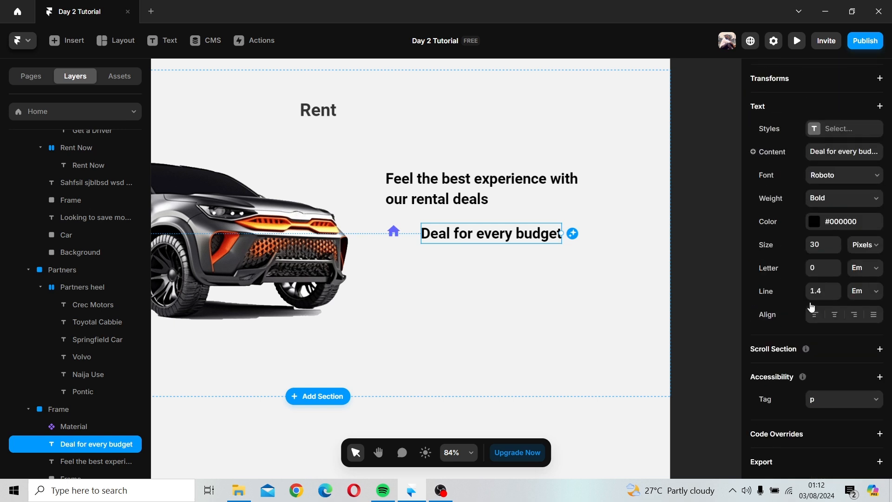
pyautogui.click(837, 247)
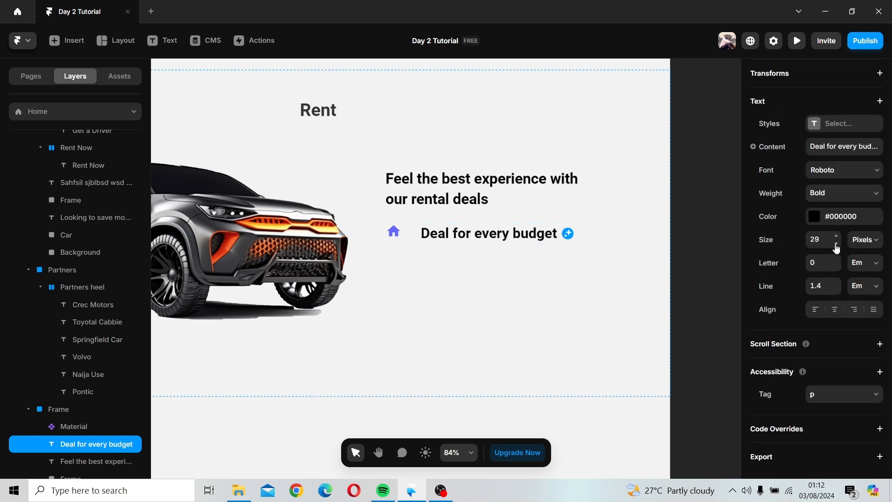
pyautogui.click(837, 247)
pyautogui.click(837, 248)
pyautogui.click(837, 247)
pyautogui.click(837, 247)
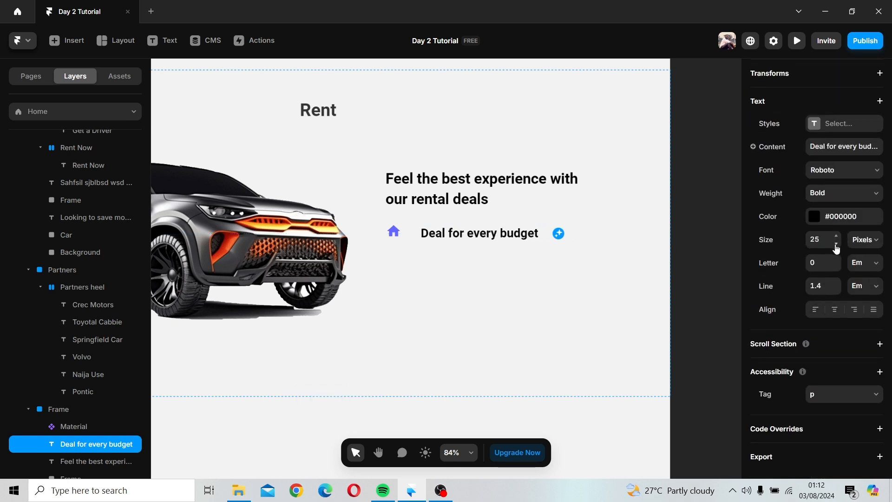
pyautogui.click(837, 247)
pyautogui.click(837, 244)
pyautogui.click(837, 235)
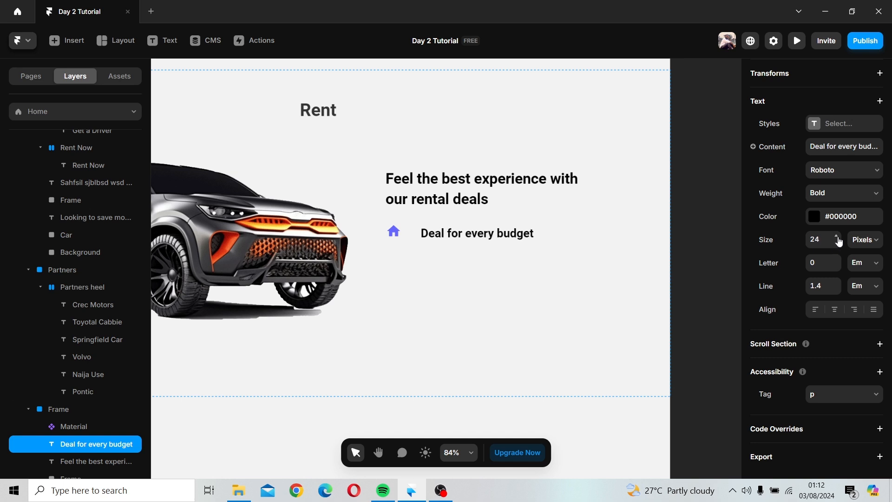
pyautogui.click(837, 235)
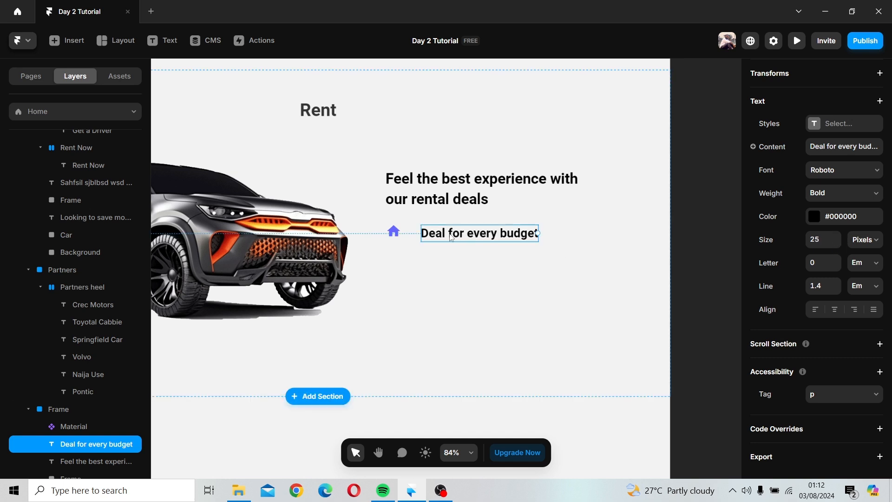
pyautogui.moveTo(466, 237)
pyautogui.mouseDown()
pyautogui.moveTo(447, 237)
pyautogui.moveTo(457, 231)
pyautogui.mouseUp()
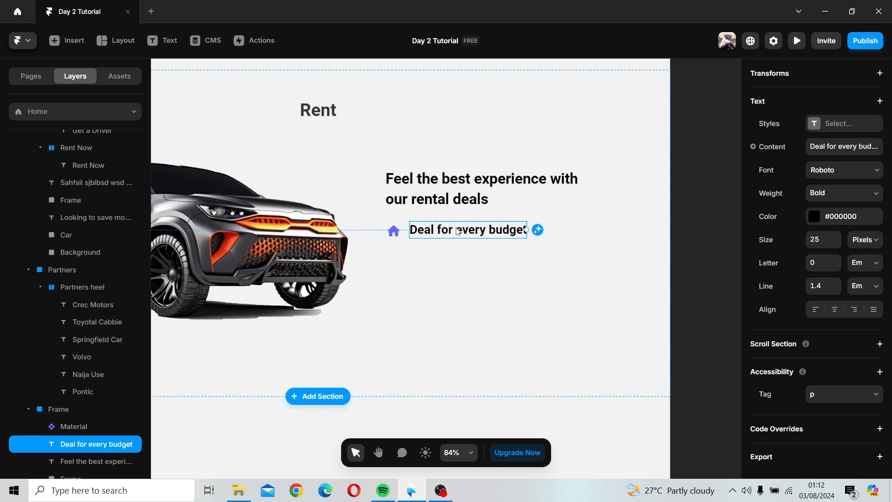
pyautogui.click(451, 263)
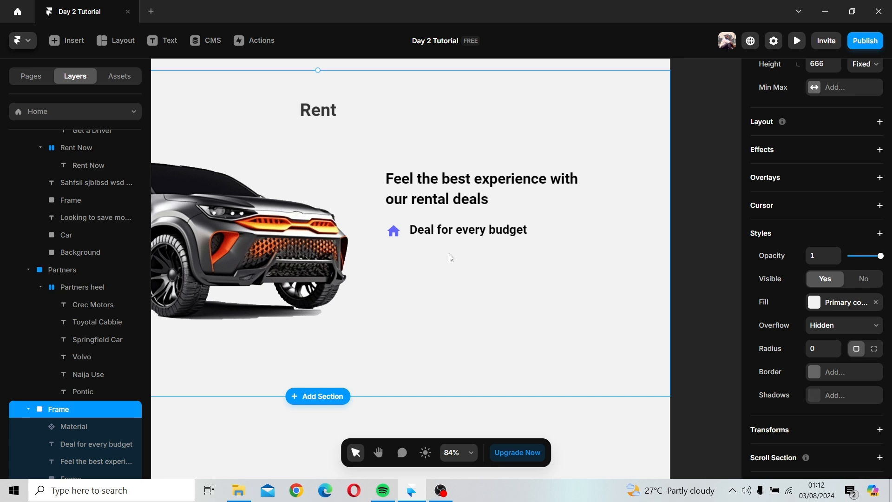
# Step: Set the "Deal for every budget" font size to 20 px and realign the text beside the icon
pyautogui.click(450, 230)
pyautogui.click(838, 237)
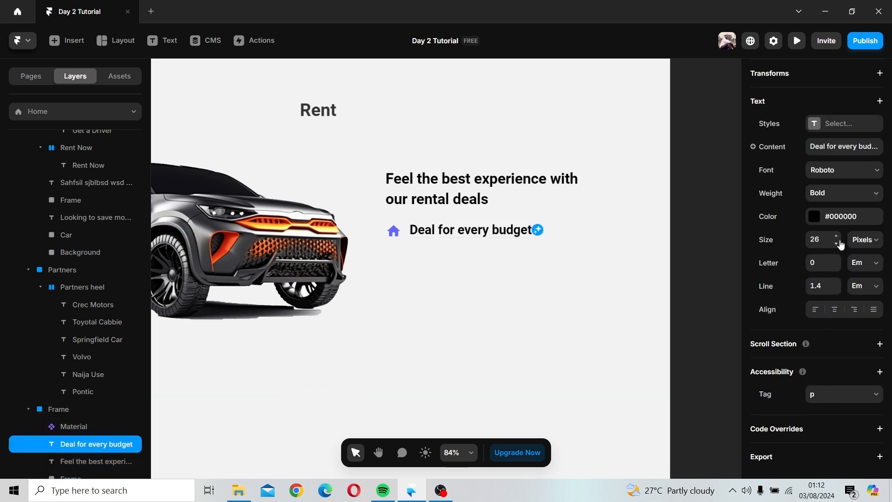
pyautogui.click(837, 237)
pyautogui.click(838, 238)
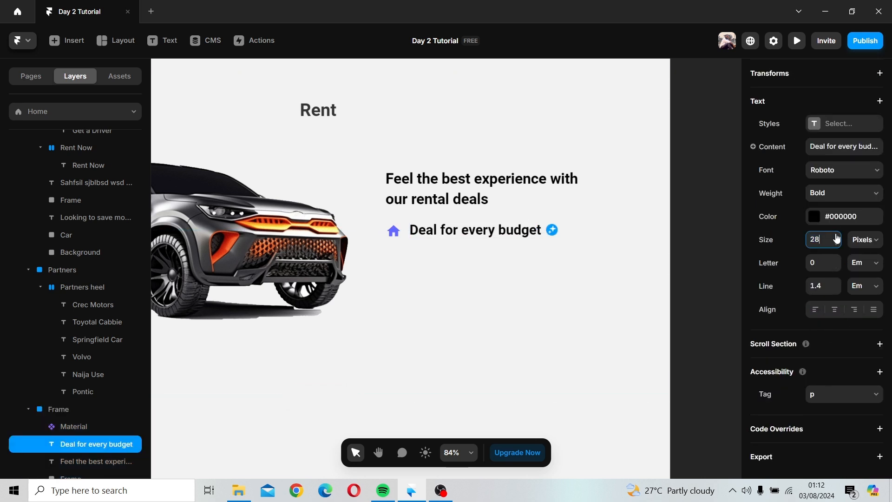
pyautogui.click(837, 237)
pyautogui.click(837, 237)
pyautogui.click(838, 237)
pyautogui.click(837, 237)
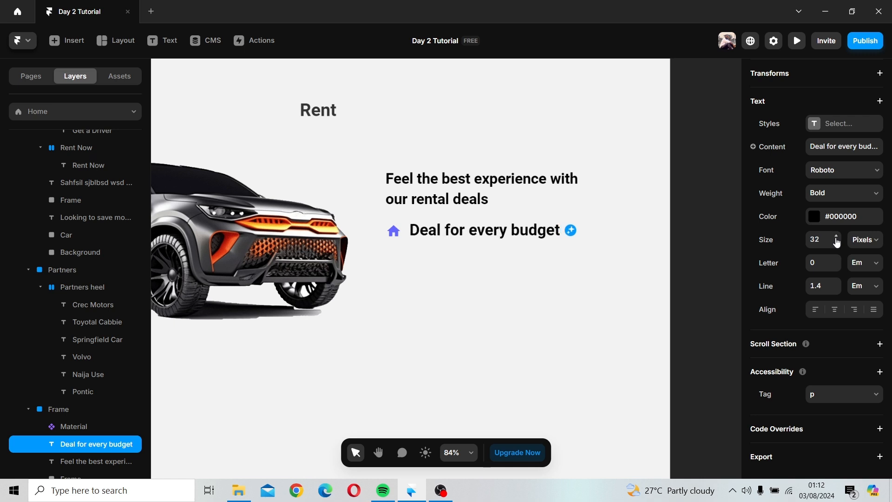
pyautogui.click(829, 241)
pyautogui.write('20')
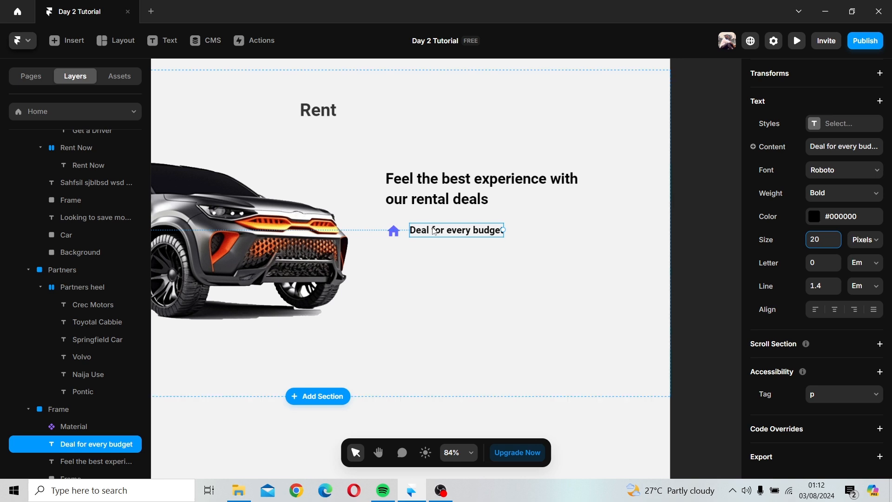
pyautogui.moveTo(433, 231); pyautogui.dragTo(433, 236)
pyautogui.click(430, 263)
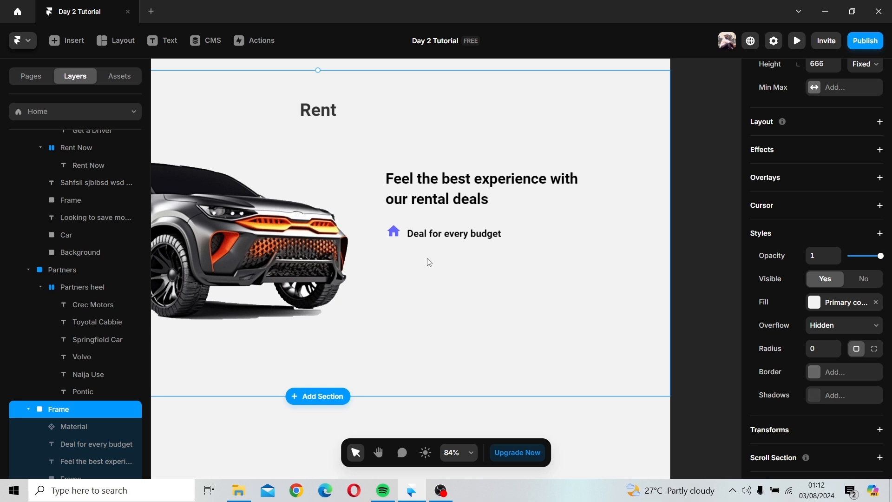
# Step: Change the Material icon to the Business icon
pyautogui.click(400, 237)
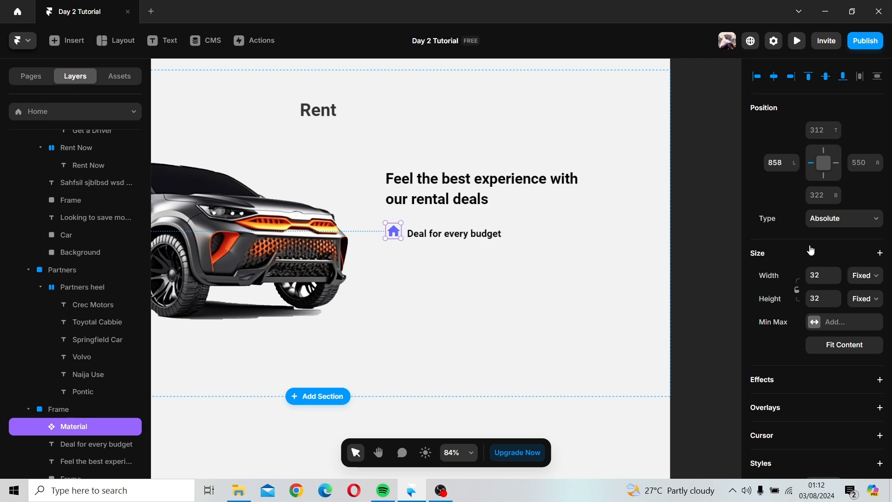
pyautogui.scroll(-6, 832, 292)
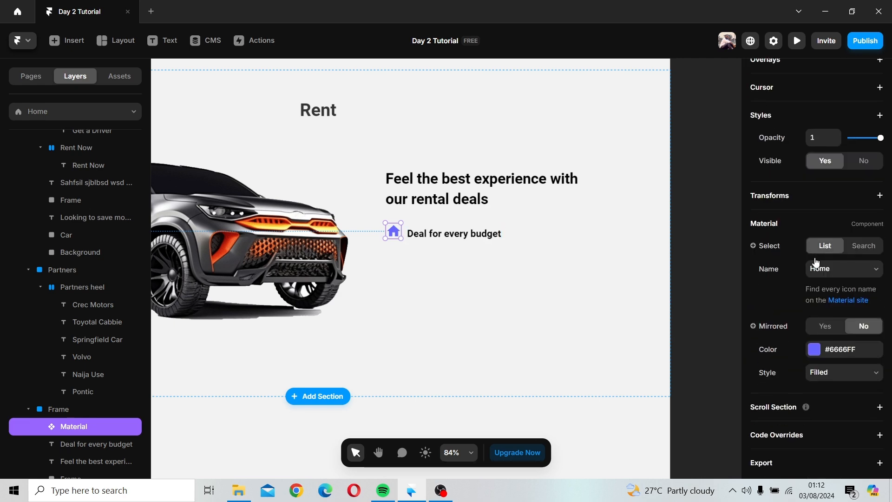
pyautogui.click(842, 272)
pyautogui.scroll(-4, 836, 353)
pyautogui.moveTo(885, 364); pyautogui.dragTo(884, 314)
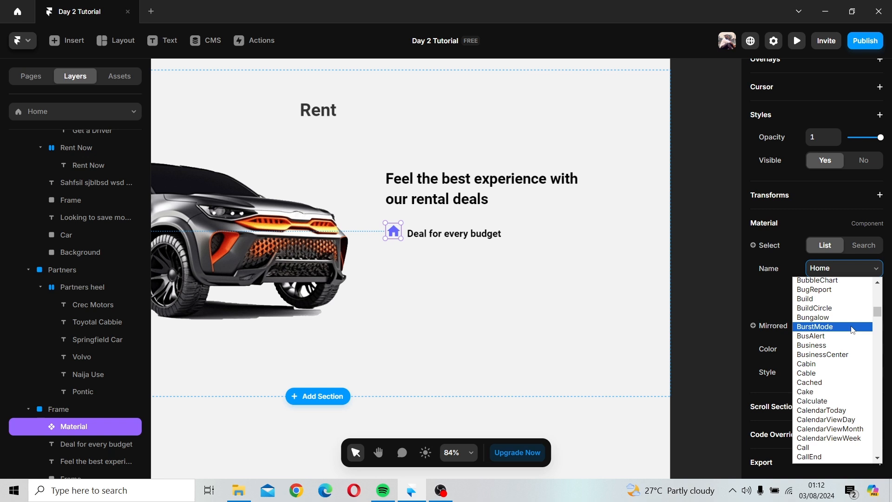
pyautogui.scroll(4, 853, 330)
pyautogui.scroll(-4, 853, 329)
pyautogui.scroll(4, 853, 328)
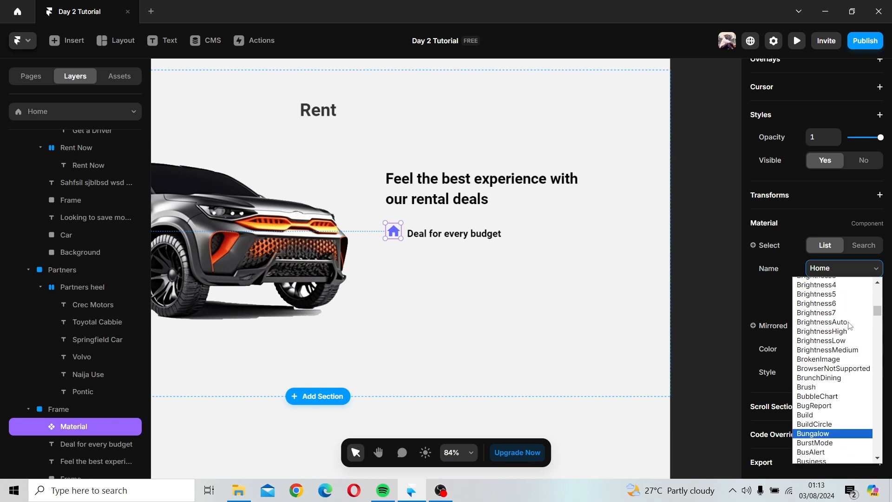
pyautogui.scroll(-8, 845, 360)
pyautogui.scroll(8, 845, 360)
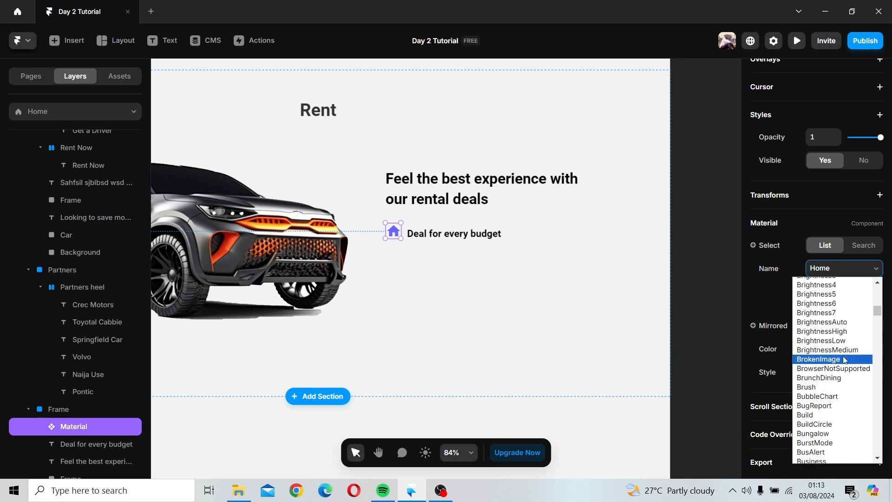
pyautogui.scroll(6, 845, 361)
pyautogui.scroll(-6, 843, 353)
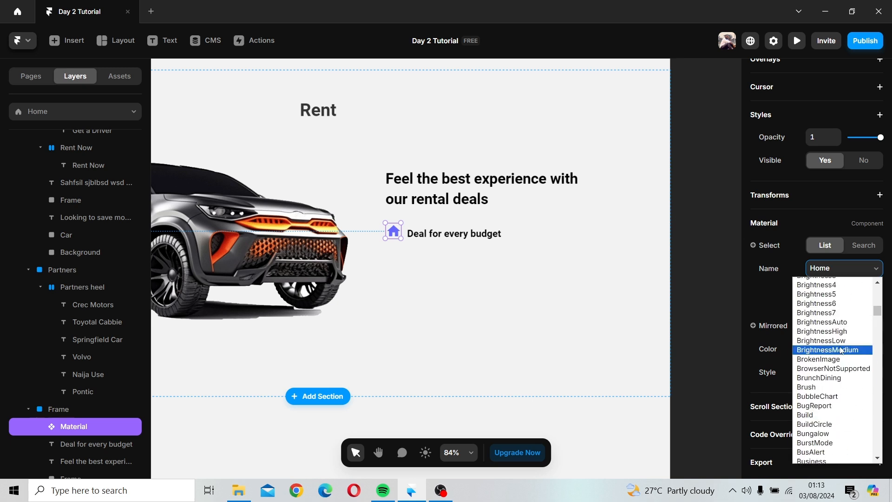
pyautogui.scroll(-4, 842, 351)
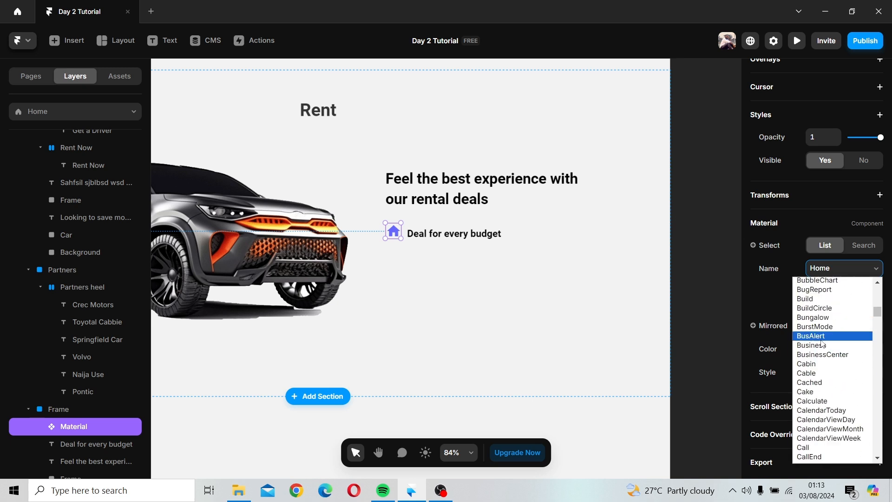
pyautogui.click(823, 346)
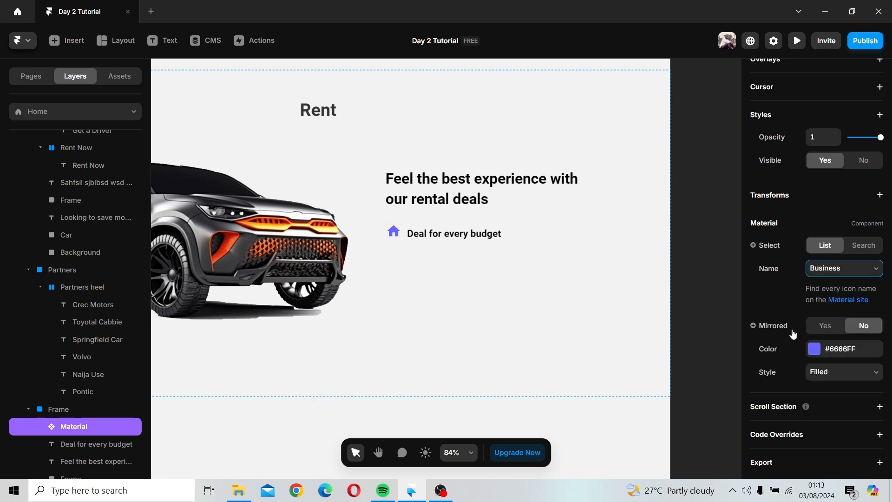
pyautogui.click(445, 286)
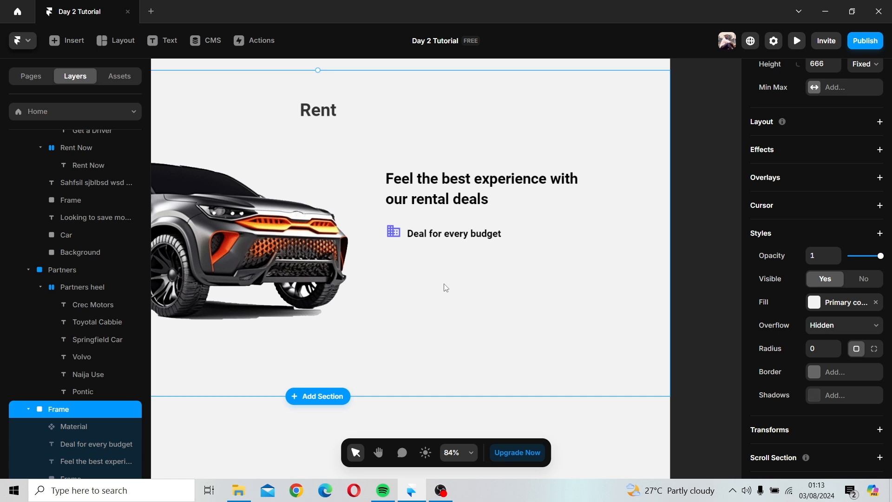
# Step: Duplicate the "Deal for every budget" text below itself and set the copy's font size to 16 px
pyautogui.click(443, 238)
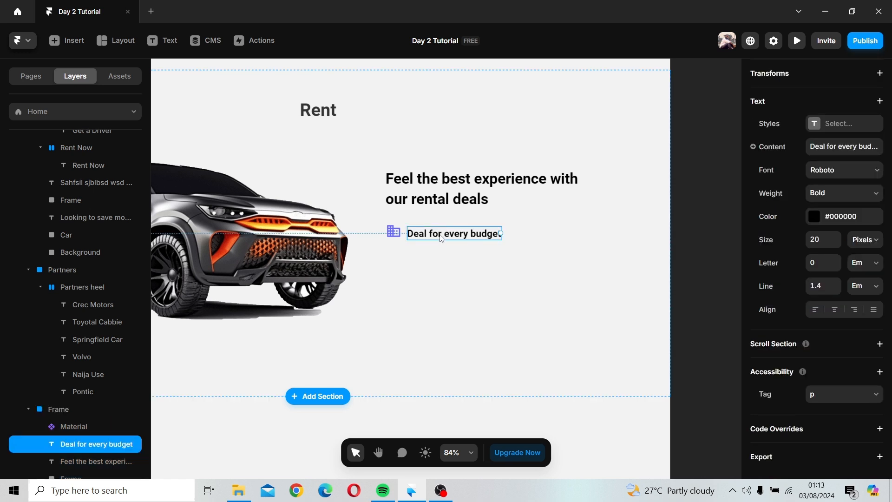
pyautogui.hotkey('ctrl', 'd')
pyautogui.doubleClick(437, 248)
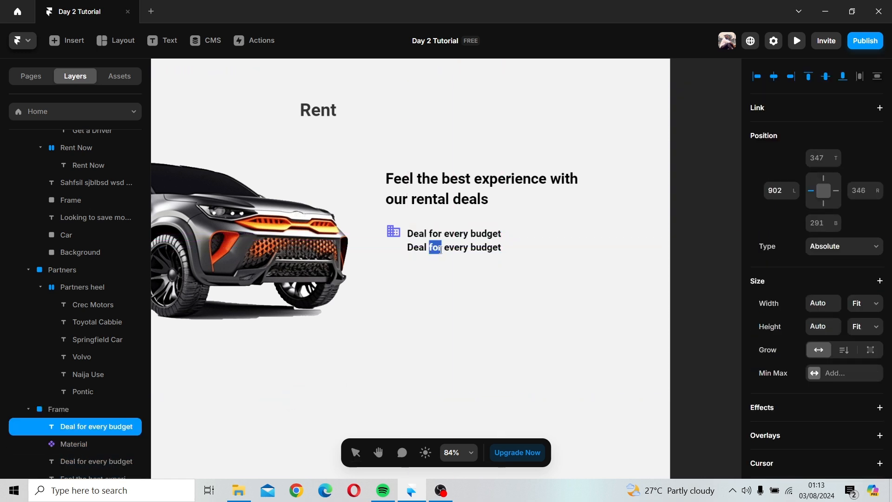
pyautogui.tripleClick(440, 250)
pyautogui.scroll(-5, 884, 367)
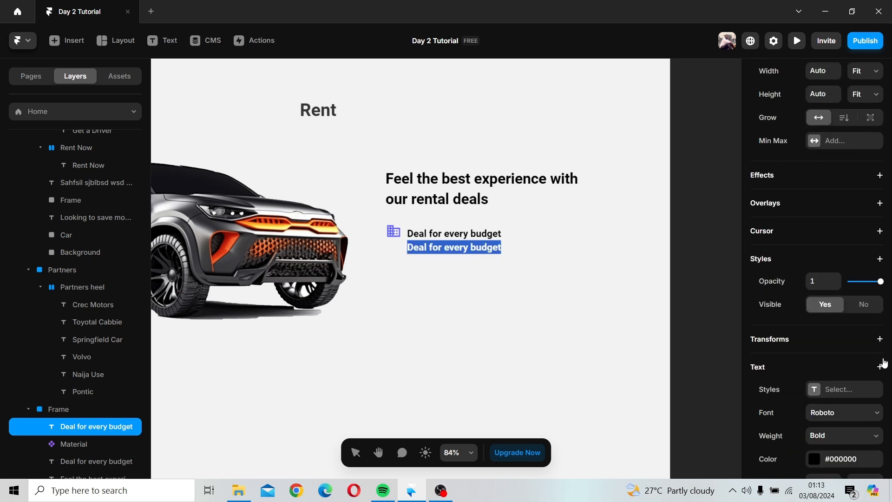
pyautogui.scroll(-3, 838, 345)
pyautogui.click(825, 304)
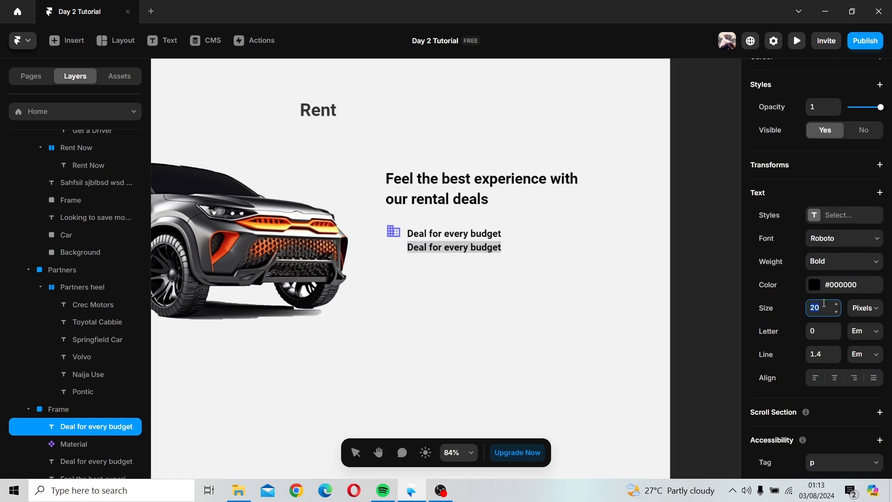
pyautogui.write('16')
pyautogui.press('Return')
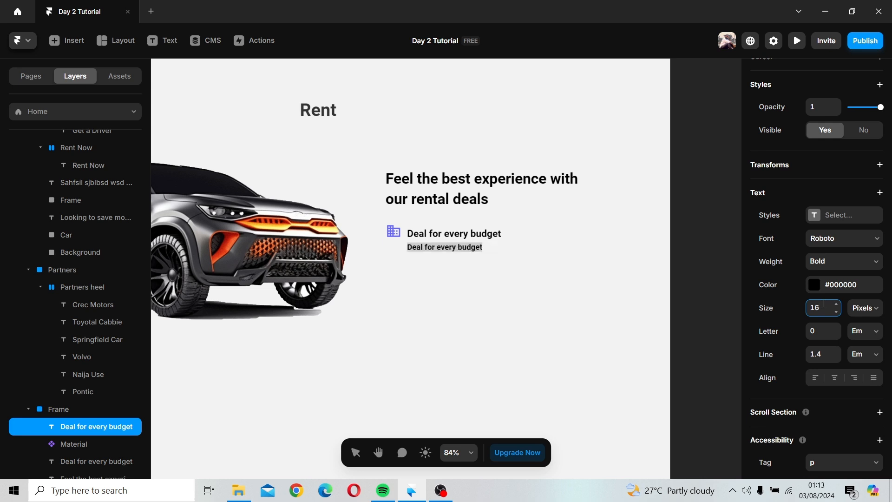
# Step: Set the copied line's weight to Regular and extend it with placeholder filler text as a description
pyautogui.click(824, 262)
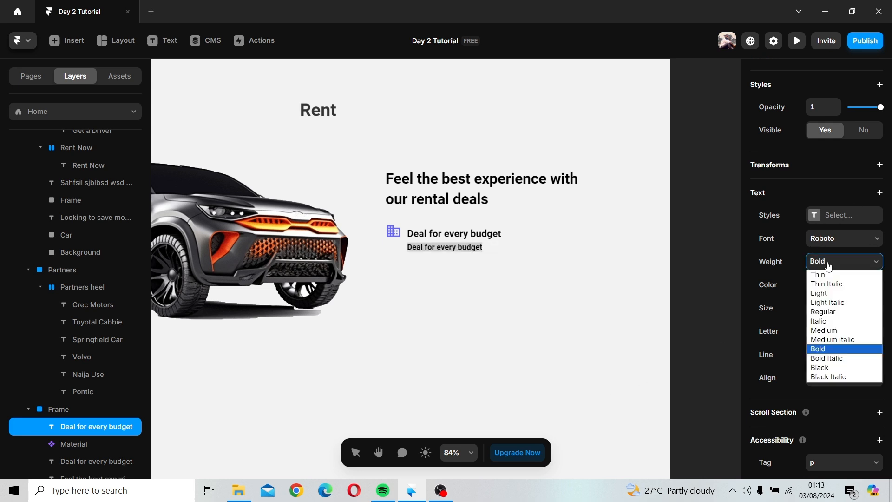
pyautogui.click(826, 312)
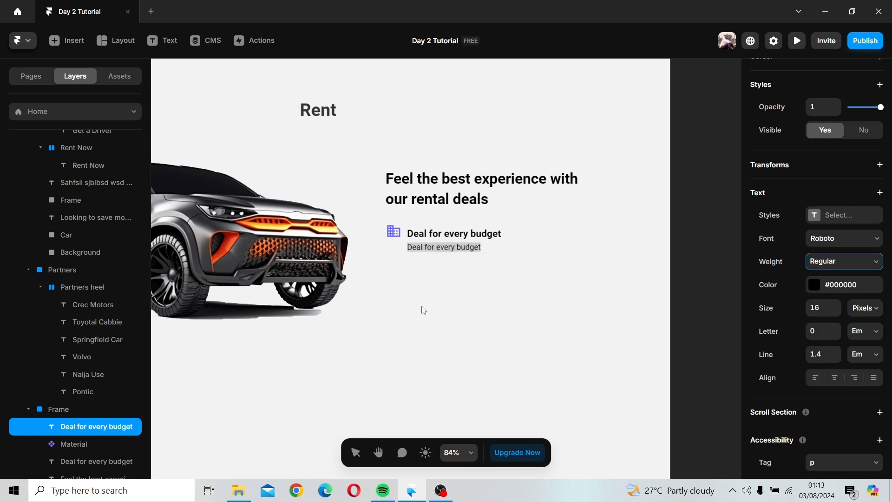
pyautogui.click(494, 253)
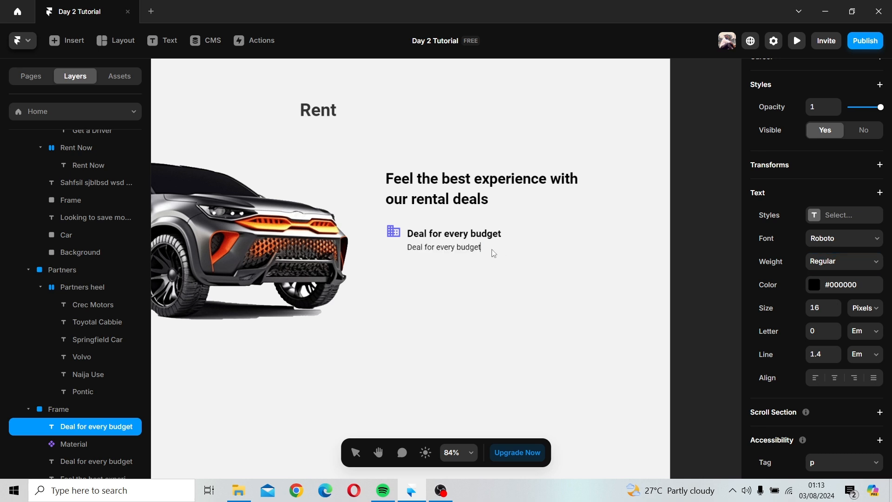
pyautogui.write(', wjsbs sdas dhubuwe sbwwas sbdubdbus a')
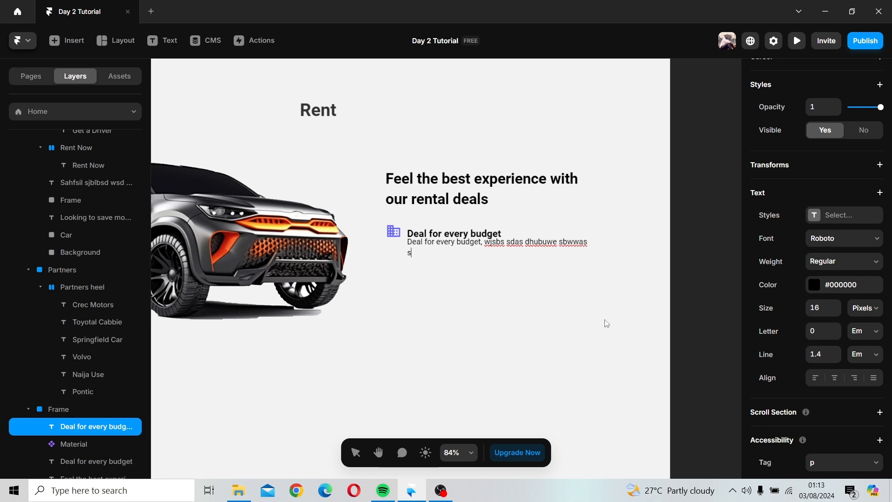
pyautogui.write('hsdbiwb ajaibic qywrbbs ufdn')
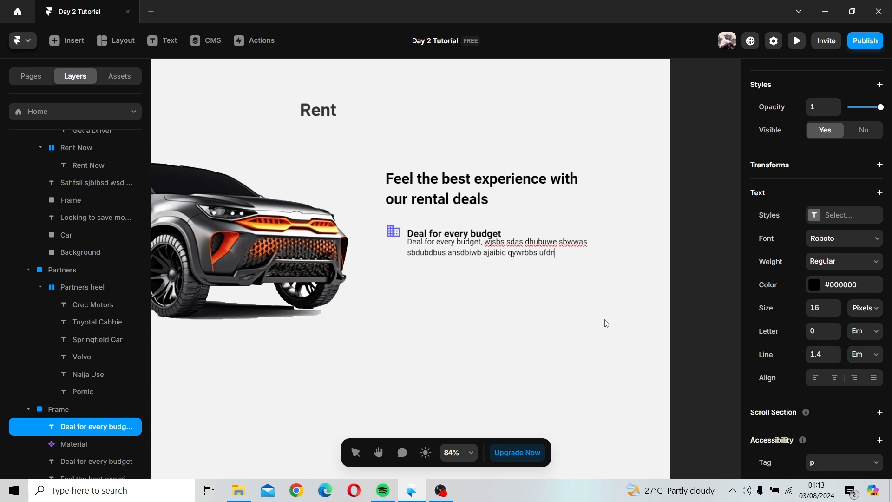
pyautogui.write('uisb sbuubpdb')
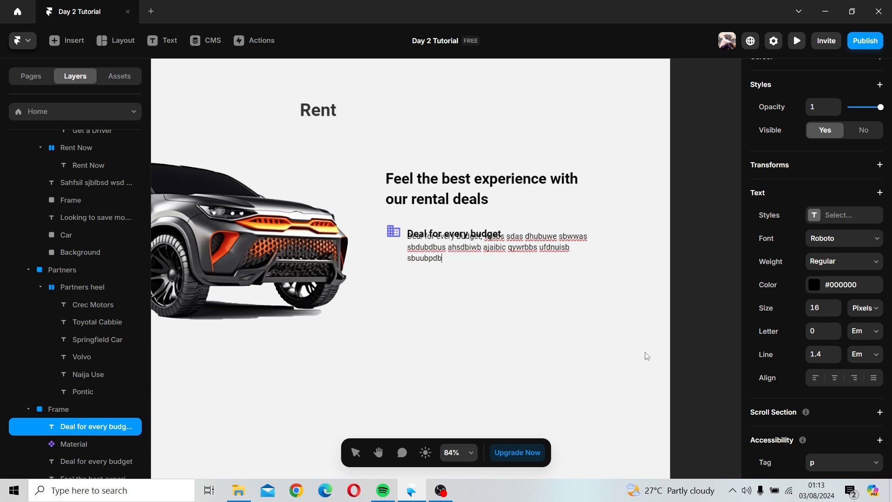
pyautogui.write('sdbuf ajibsf98h9 bi sjidf s')
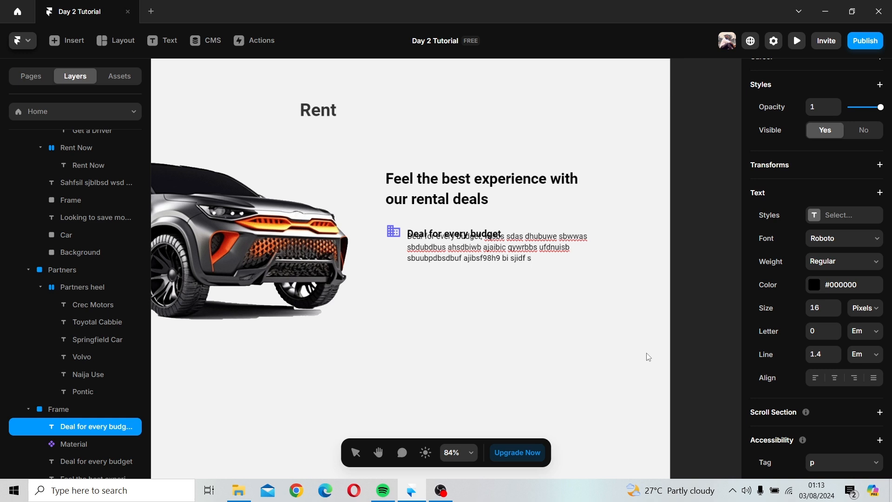
pyautogui.click(607, 297)
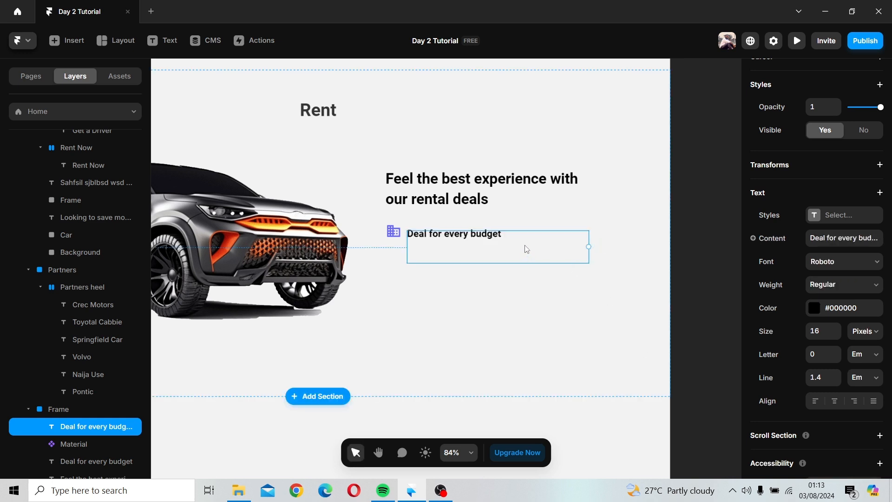
# Step: Move the description below the heading line and wrap both texts together in a new frame
pyautogui.moveTo(525, 249); pyautogui.dragTo(480, 266)
pyautogui.click(626, 290)
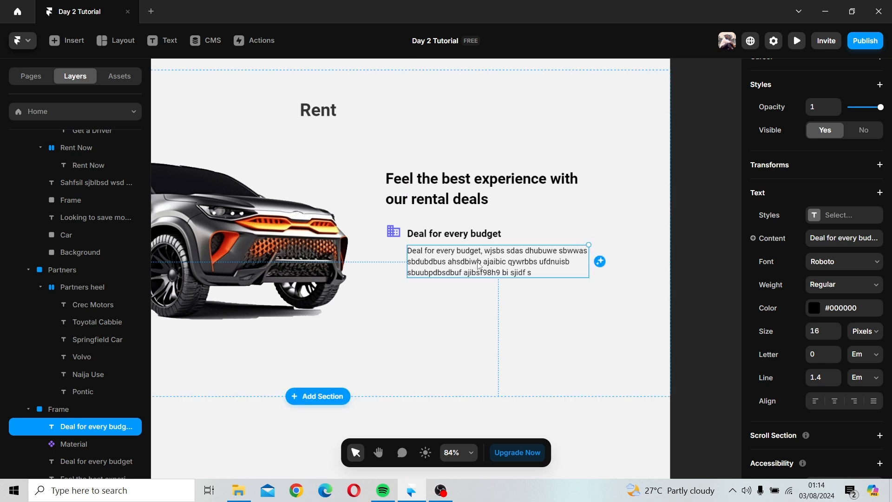
pyautogui.click(473, 283)
pyautogui.click(453, 236)
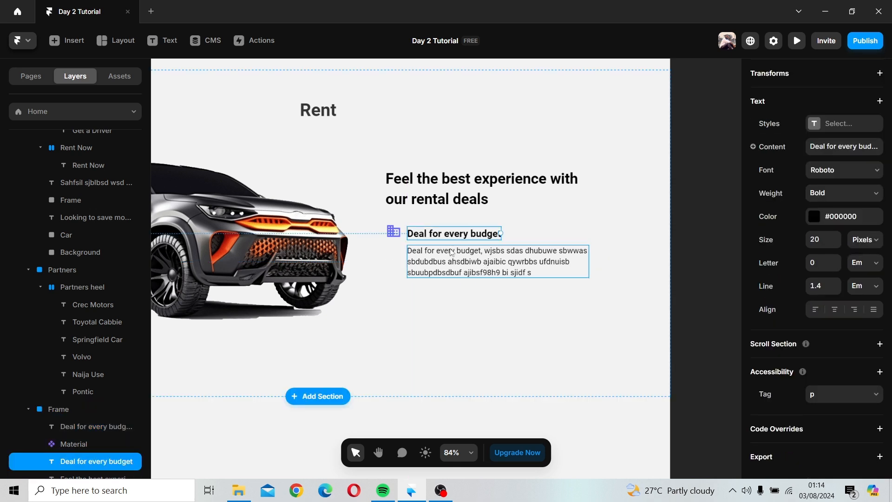
pyautogui.keyDown('shift'); pyautogui.click(452, 252); pyautogui.keyUp('shift')
pyautogui.rightClick(452, 252)
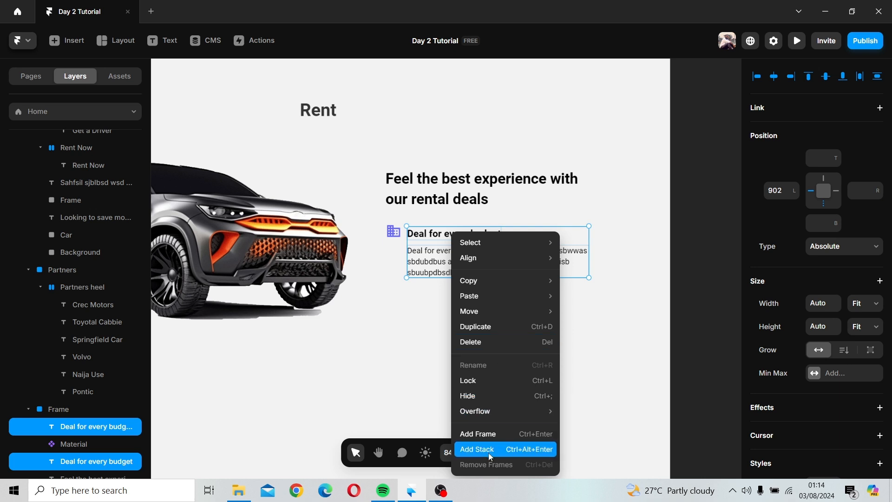
pyautogui.click(489, 434)
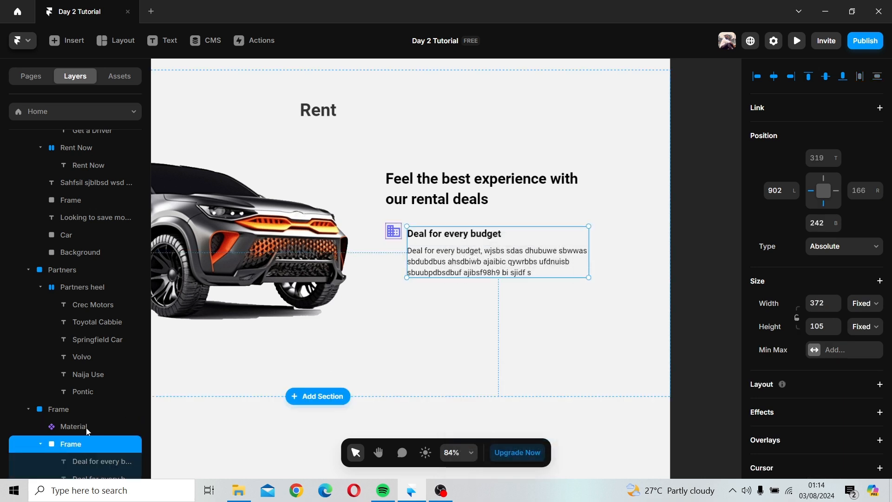
# Step: Rename the new text frame as "Cont rent"
pyautogui.doubleClick(70, 444)
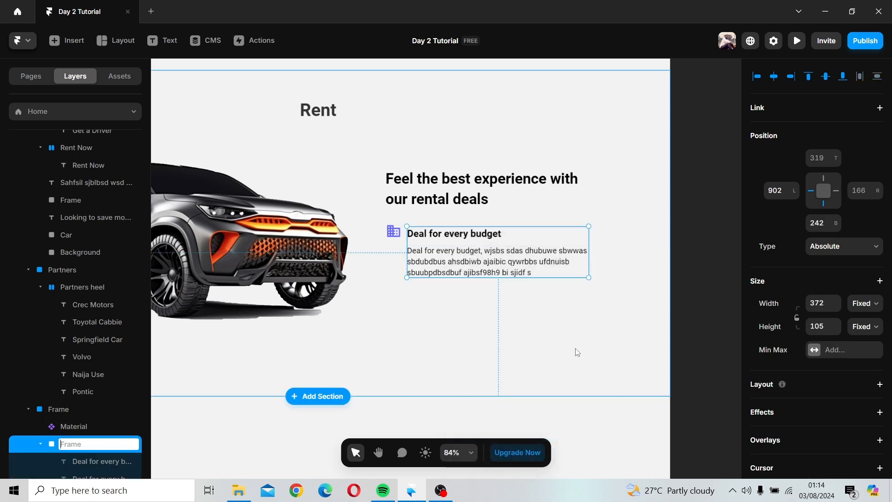
pyautogui.write('Cont rent')
pyautogui.press('Return')
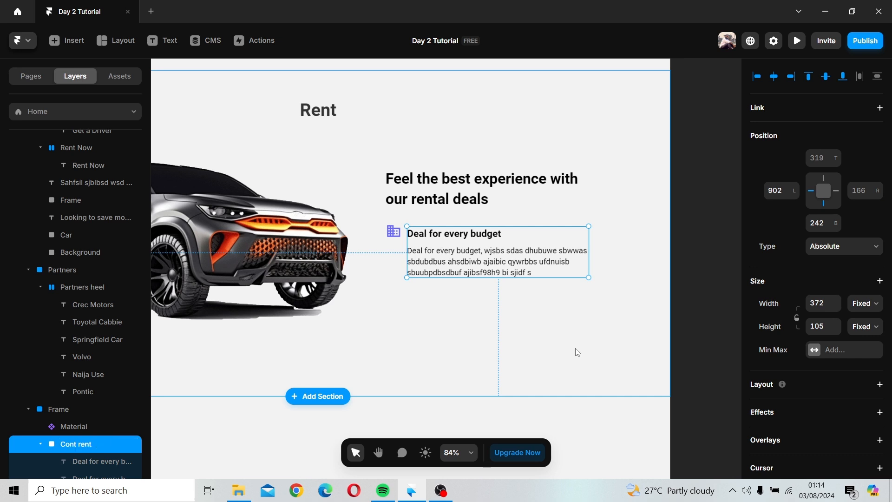
# Step: Wrap the Rent section's contents in an additional frame
pyautogui.click(444, 266)
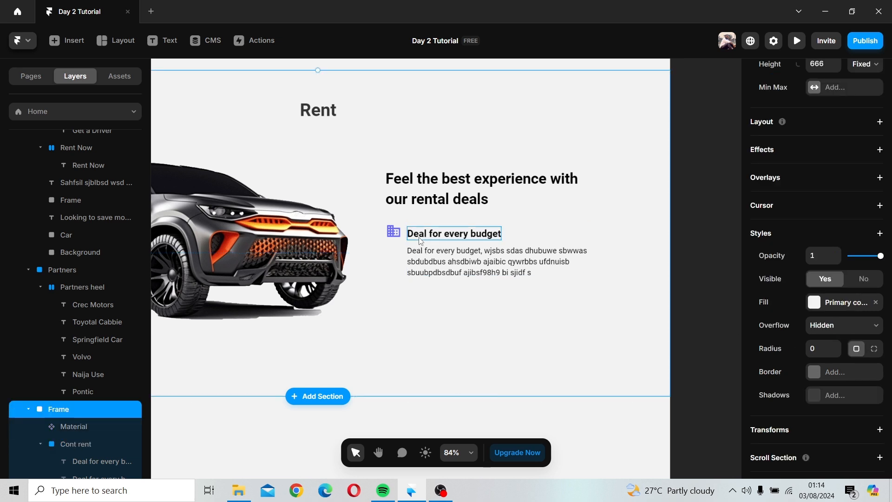
pyautogui.click(442, 254)
pyautogui.click(564, 239)
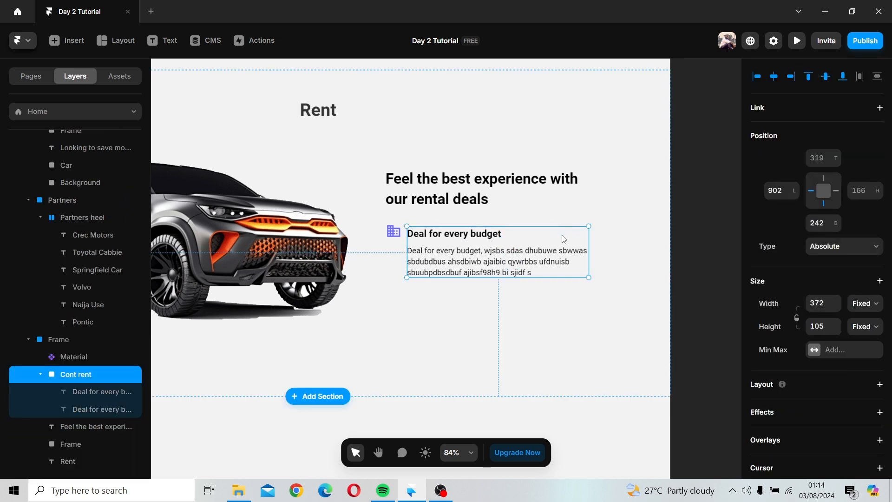
pyautogui.keyDown('shift'); pyautogui.click(395, 235); pyautogui.keyUp('shift')
pyautogui.rightClick(405, 255)
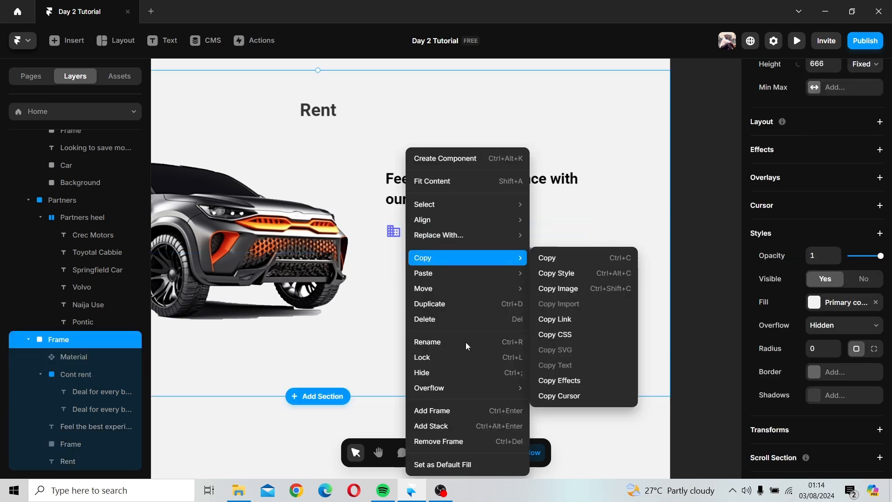
pyautogui.click(440, 414)
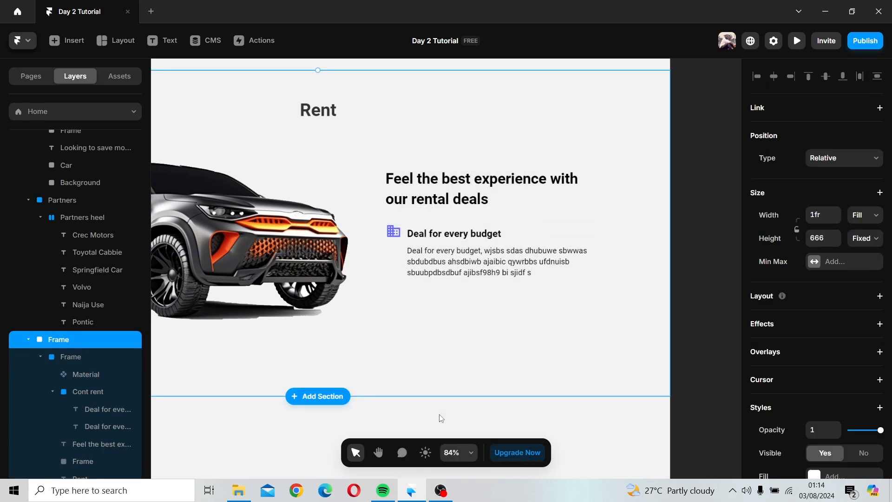
# Step: Select the Business icon together with the "Cont rent" frame and wrap them in a new frame
pyautogui.click(439, 255)
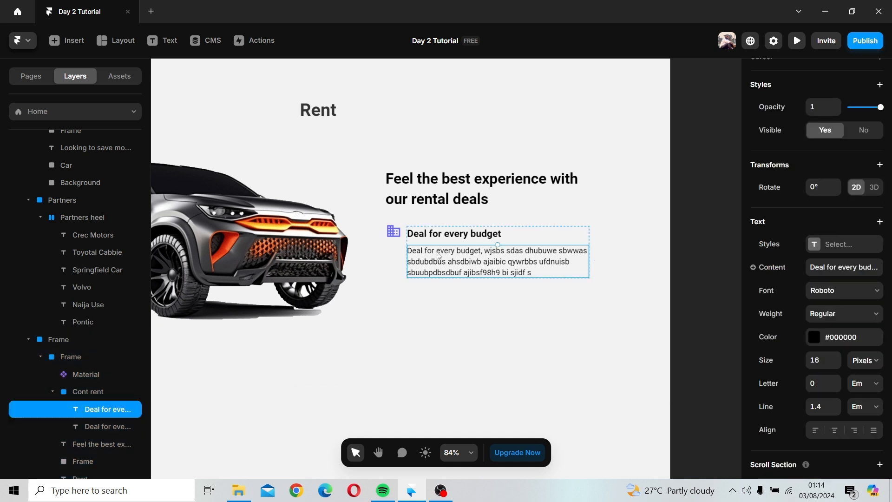
pyautogui.click(80, 396)
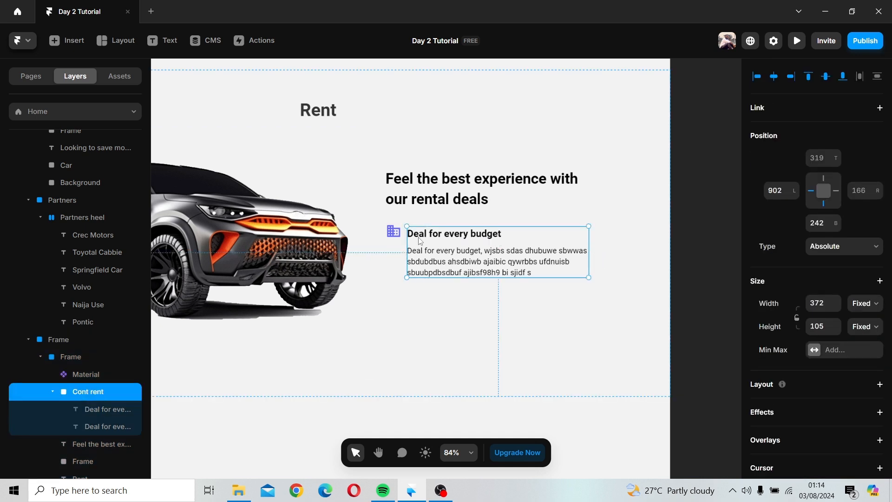
pyautogui.keyDown('shift'); pyautogui.click(391, 241); pyautogui.keyUp('shift')
pyautogui.rightClick(393, 239)
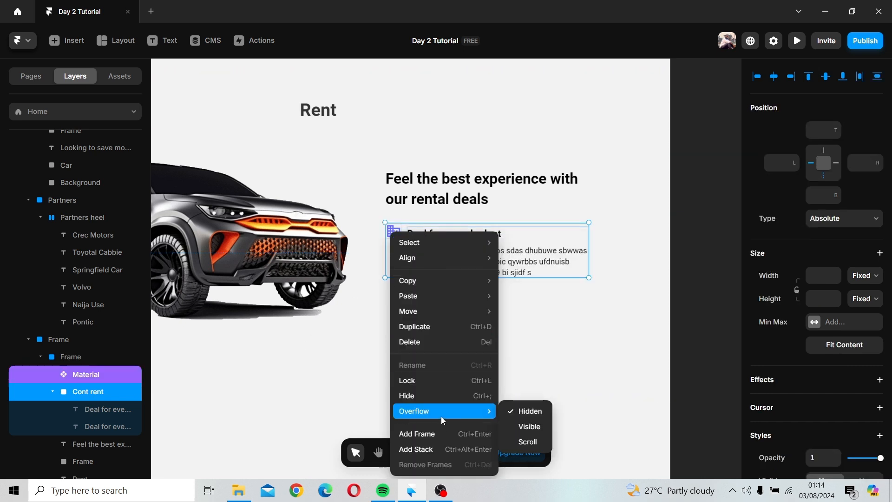
pyautogui.press('Escape')
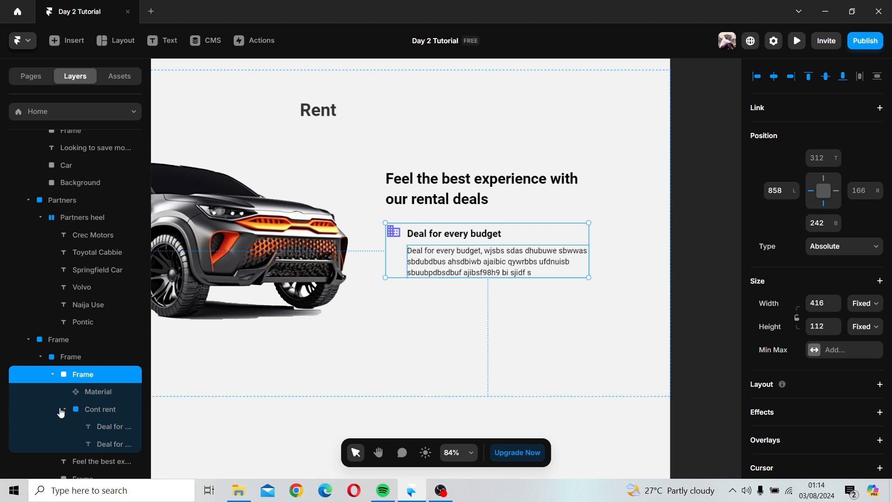
# Step: Collapse the layer tree and rename the section frame as "Rent"
pyautogui.click(70, 357)
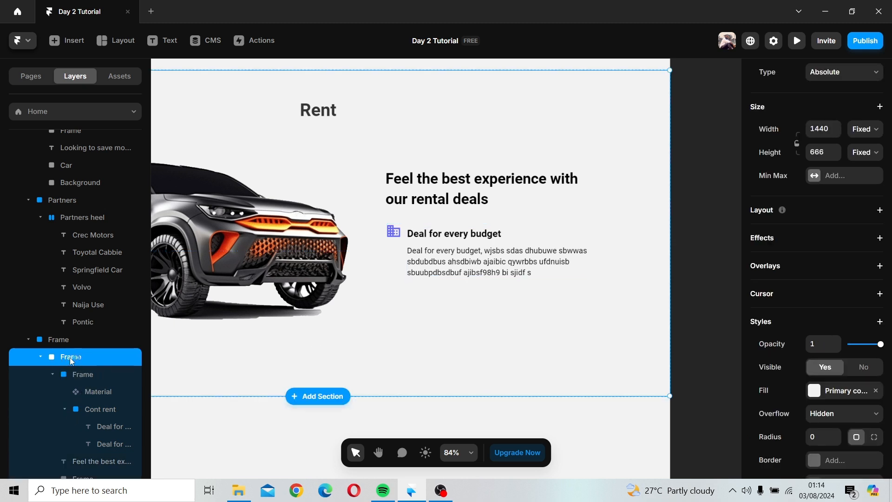
pyautogui.click(40, 356)
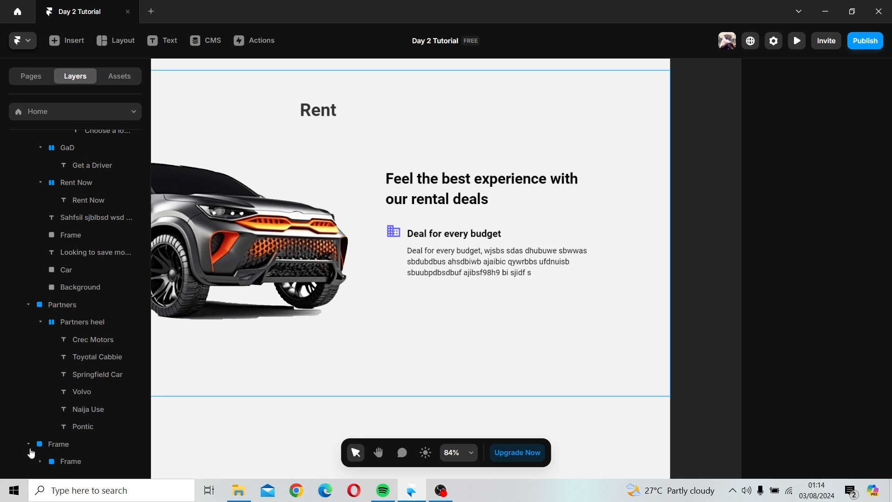
pyautogui.scroll(5, 69, 409)
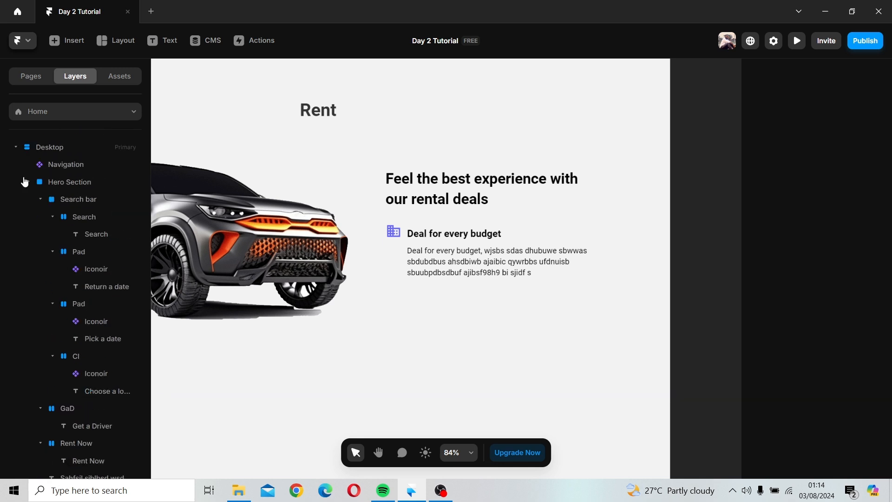
pyautogui.click(27, 181)
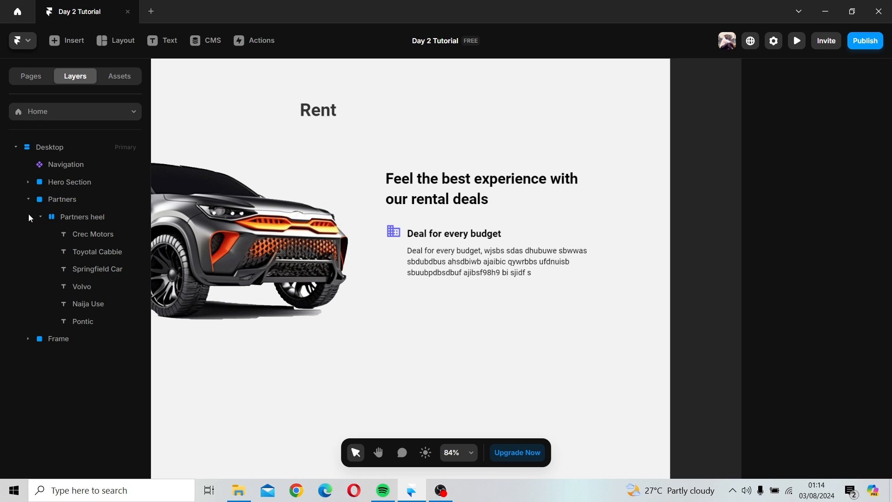
pyautogui.click(28, 199)
pyautogui.click(58, 217)
pyautogui.doubleClick(68, 214)
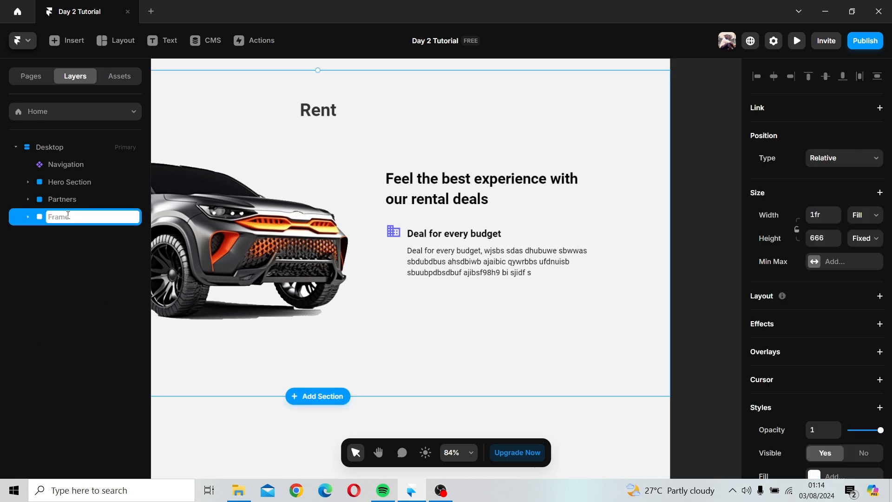
pyautogui.press('BackSpace')
pyautogui.write('Frame')
pyautogui.press('Return')
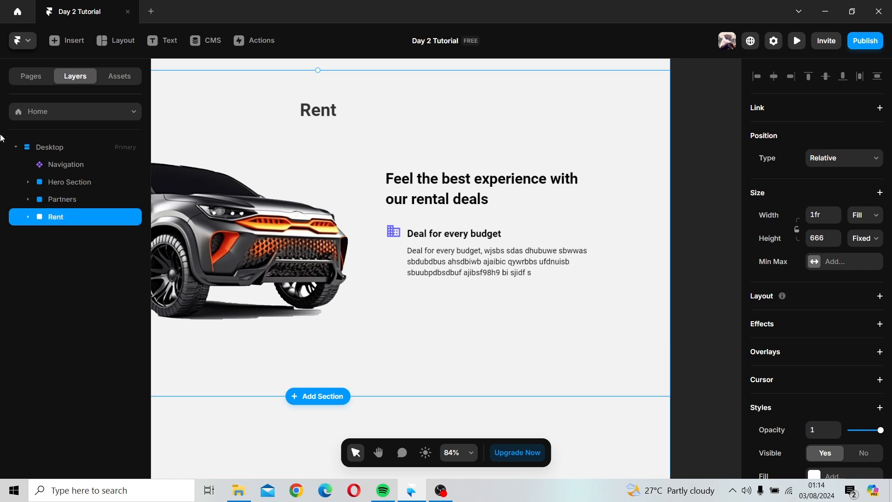
# Step: Expand the Rent section's layers and rename the car image frame as "Car"
pyautogui.click(29, 216)
pyautogui.click(65, 234)
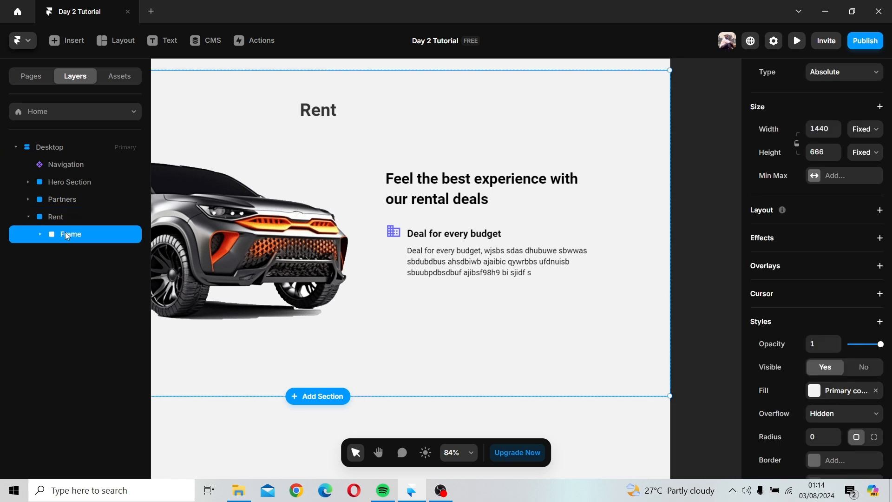
pyautogui.click(41, 234)
pyautogui.click(86, 257)
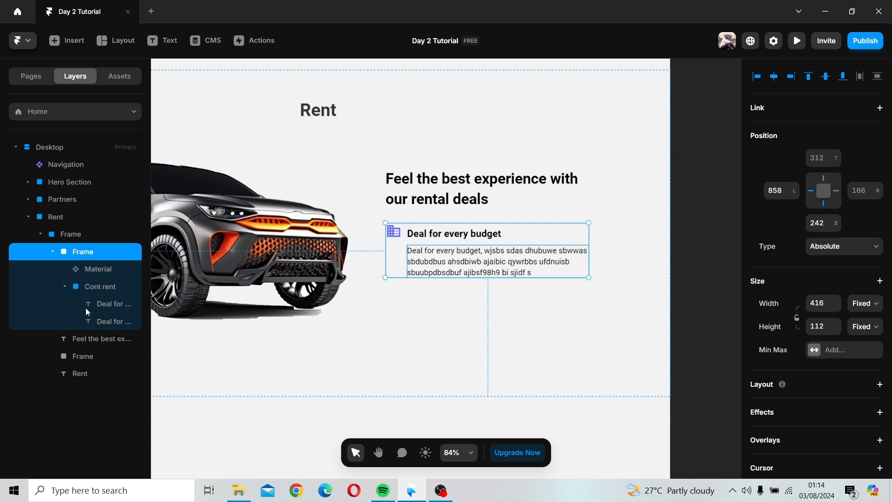
pyautogui.click(77, 357)
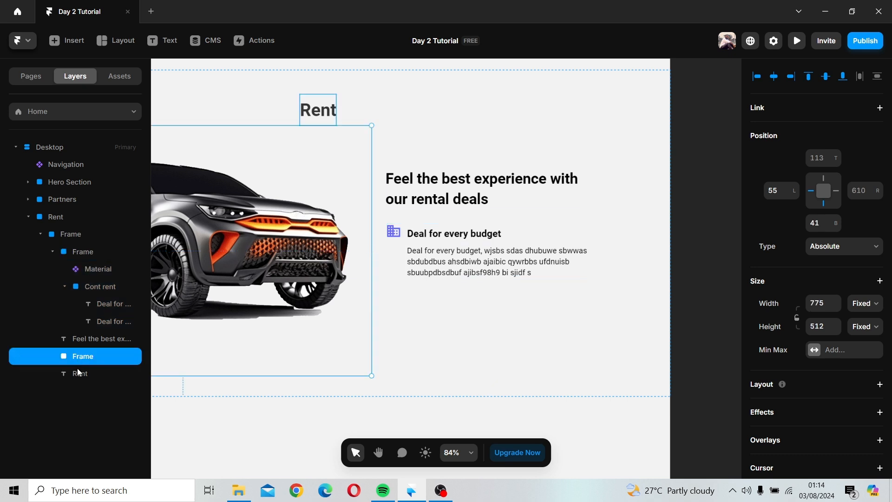
pyautogui.doubleClick(80, 359)
pyautogui.write('C')
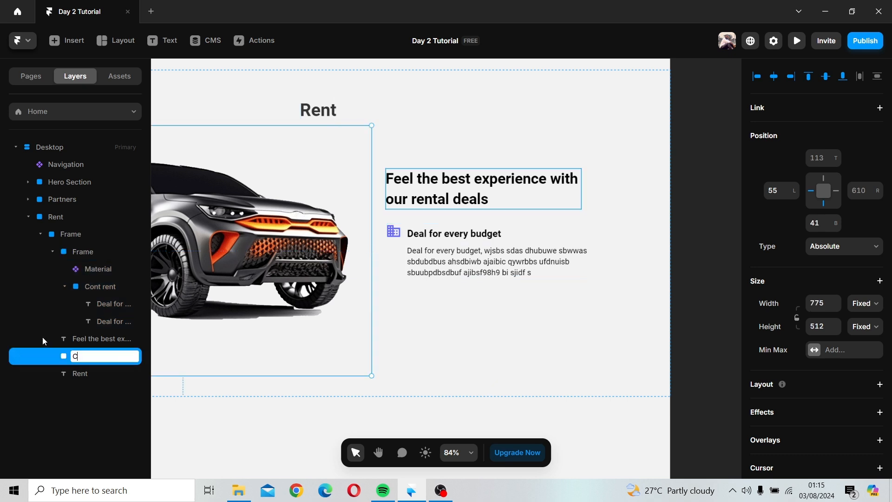
pyautogui.write('ar')
pyautogui.press('Return')
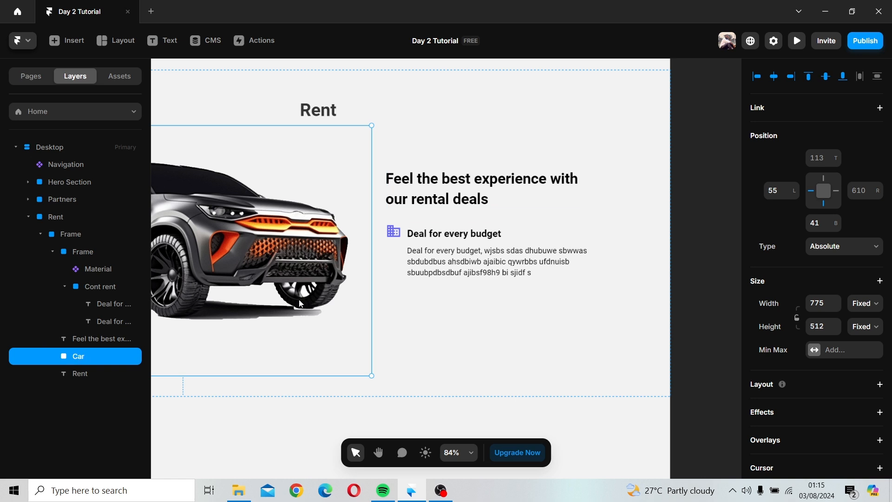
pyautogui.click(69, 254)
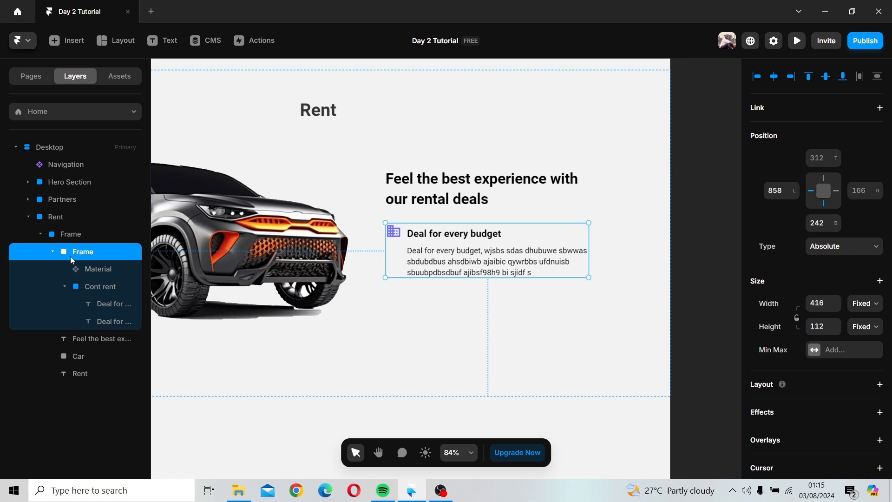
pyautogui.click(86, 286)
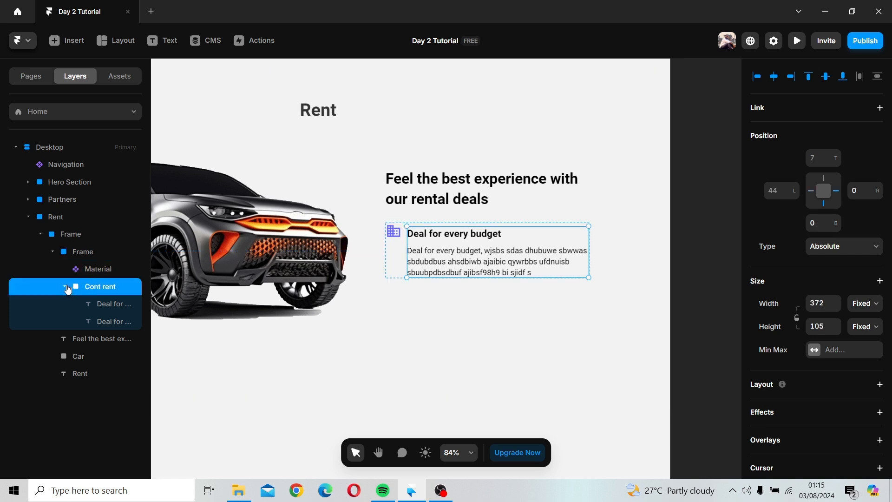
# Step: Rename the frame holding the Business icon and its text as "Deal bud"
pyautogui.click(65, 286)
pyautogui.click(79, 255)
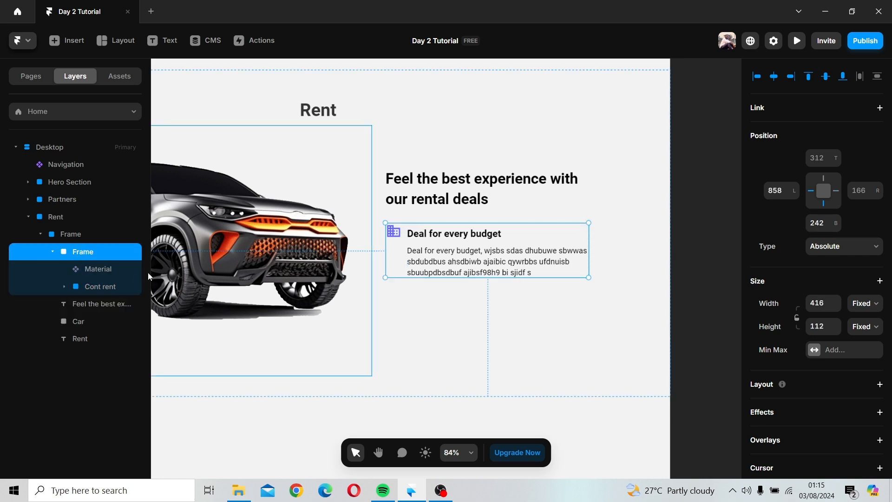
pyautogui.doubleClick(77, 251)
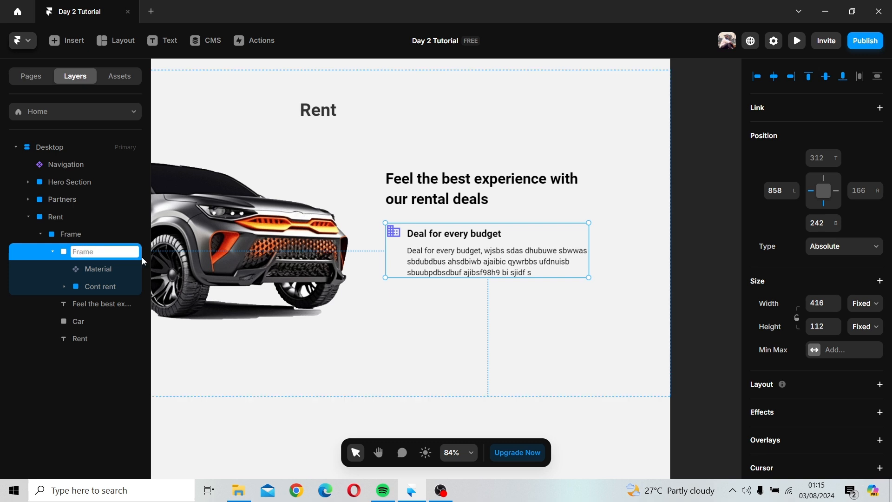
pyautogui.write('Deal bud')
pyautogui.press('Return')
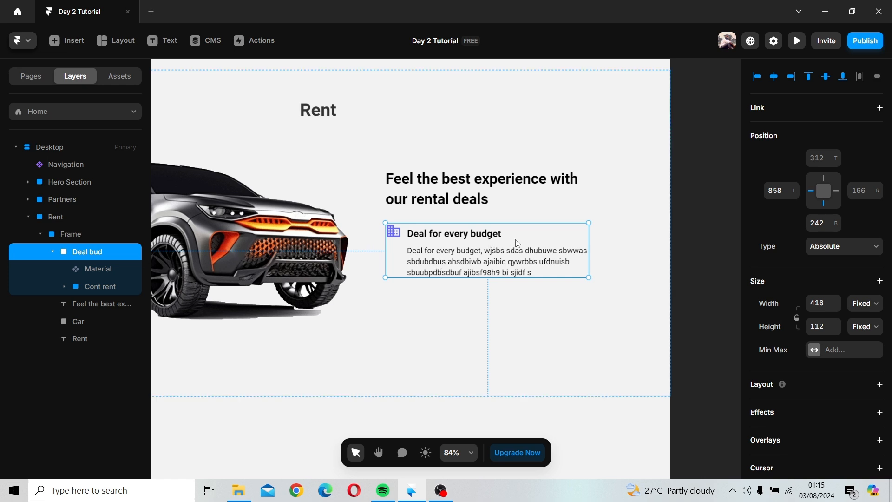
# Step: Duplicate the "Deal bud" feature line and place the copy below the original, aligned to its left edge
pyautogui.keyDown('alt'); pyautogui.moveTo(516, 241); pyautogui.dragTo(547, 298); pyautogui.keyUp('alt')
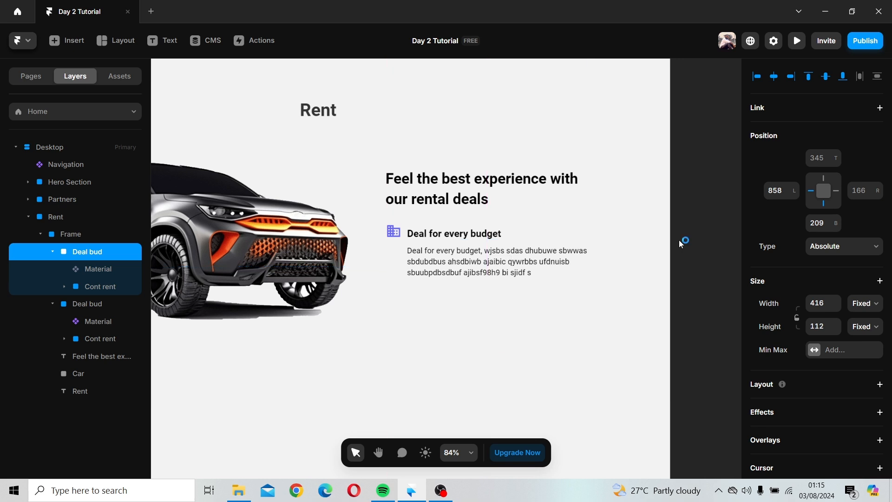
pyautogui.scroll(-3, 678, 240)
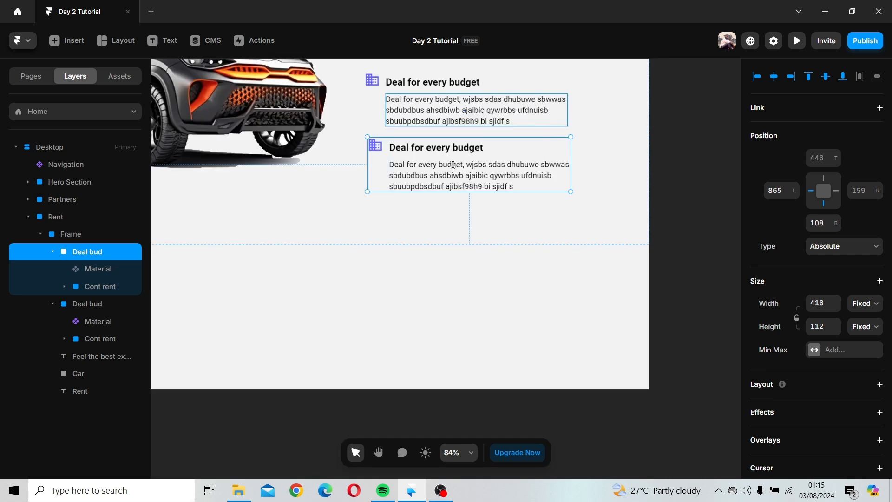
pyautogui.moveTo(416, 165); pyautogui.dragTo(375, 168)
pyautogui.click(378, 170)
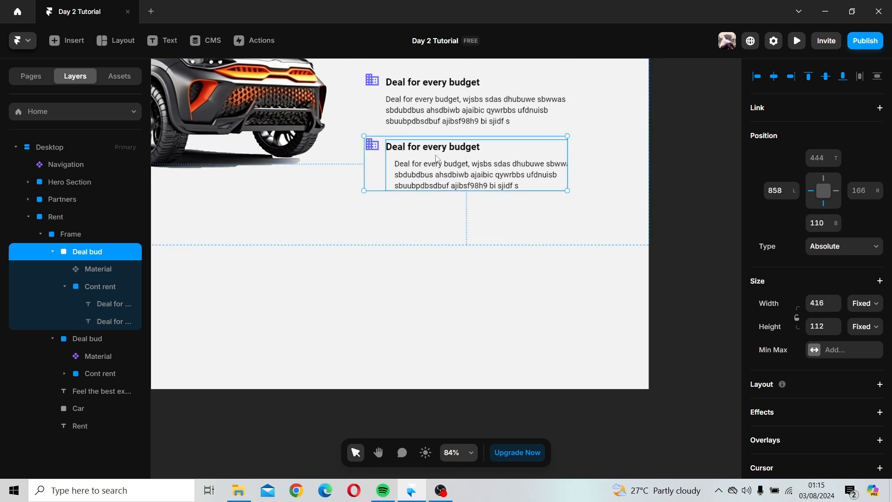
# Step: Change the copied feature line's heading to "Best price"
pyautogui.click(438, 152)
pyautogui.doubleClick(438, 150)
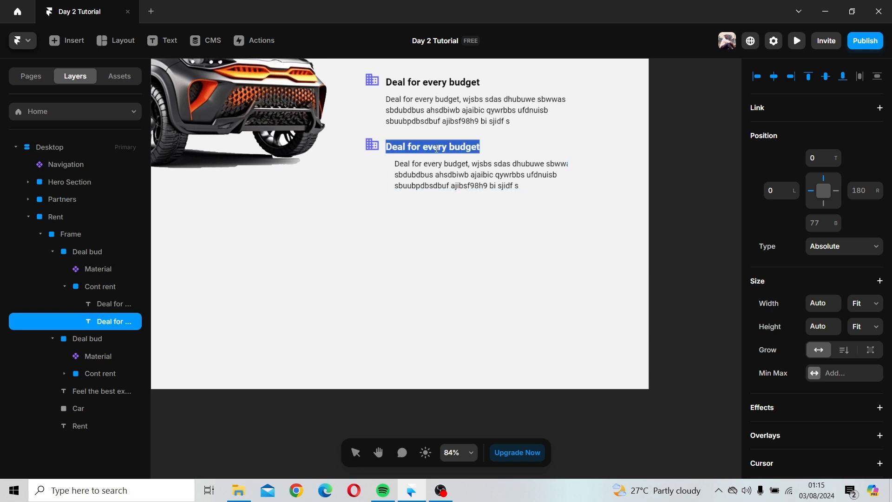
pyautogui.write('Best')
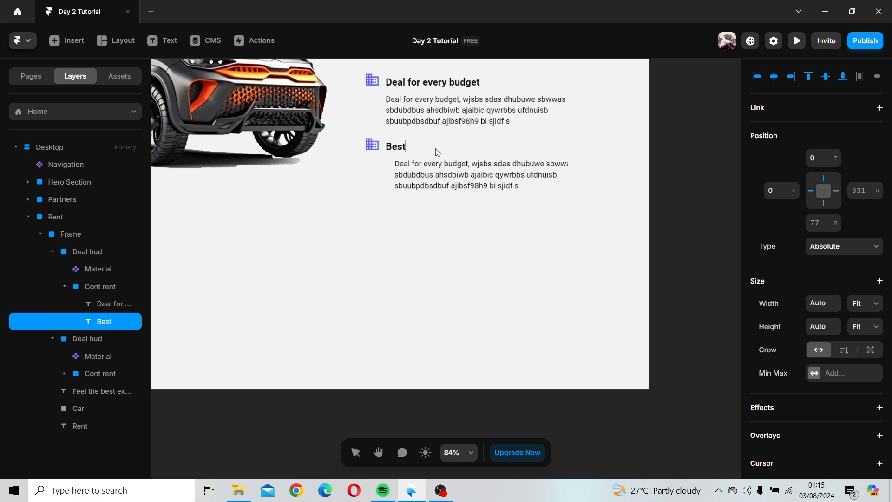
pyautogui.write(' price')
pyautogui.press('Escape')
# Step: Change the copied line's Material icon to PriceCheck
pyautogui.click(371, 144)
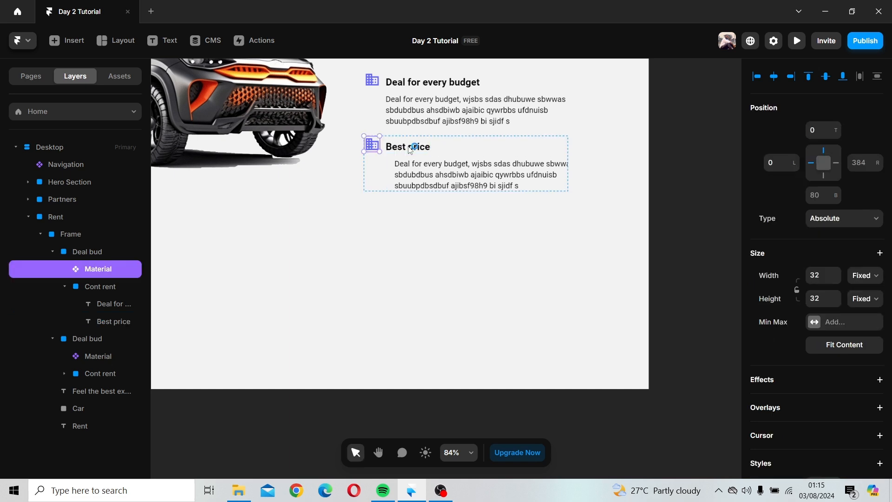
pyautogui.scroll(-8, 873, 307)
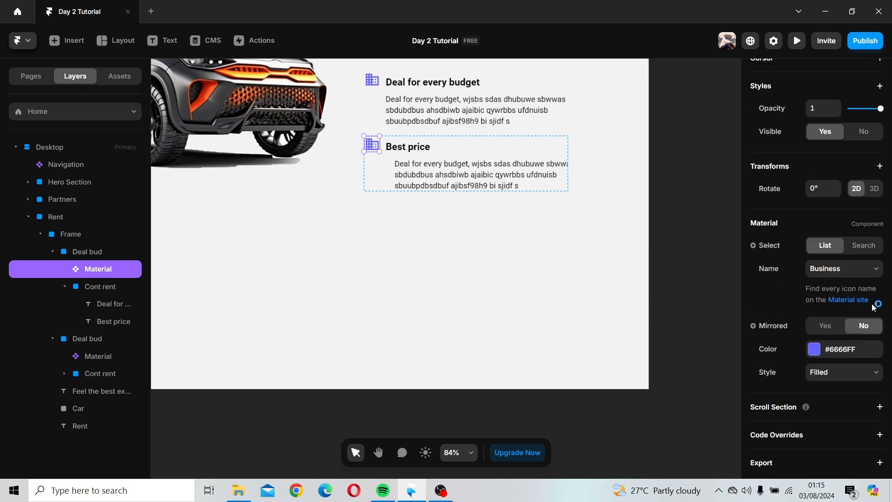
pyautogui.click(853, 263)
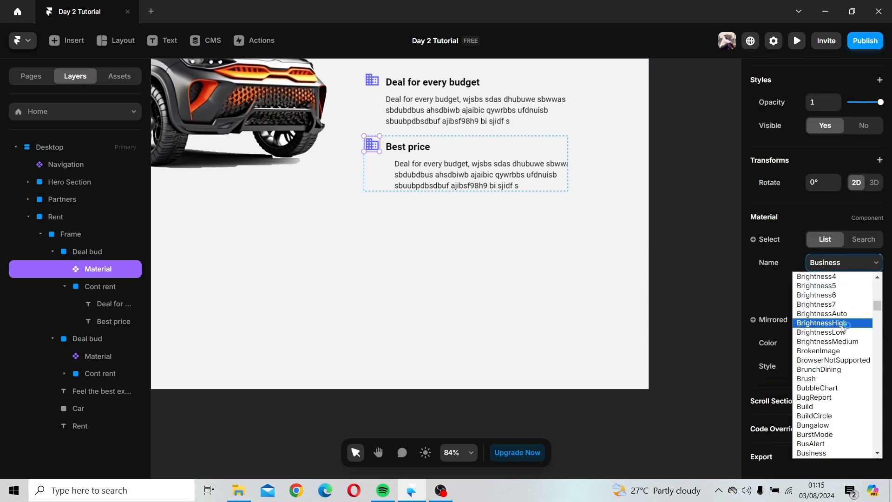
pyautogui.scroll(-12, 844, 328)
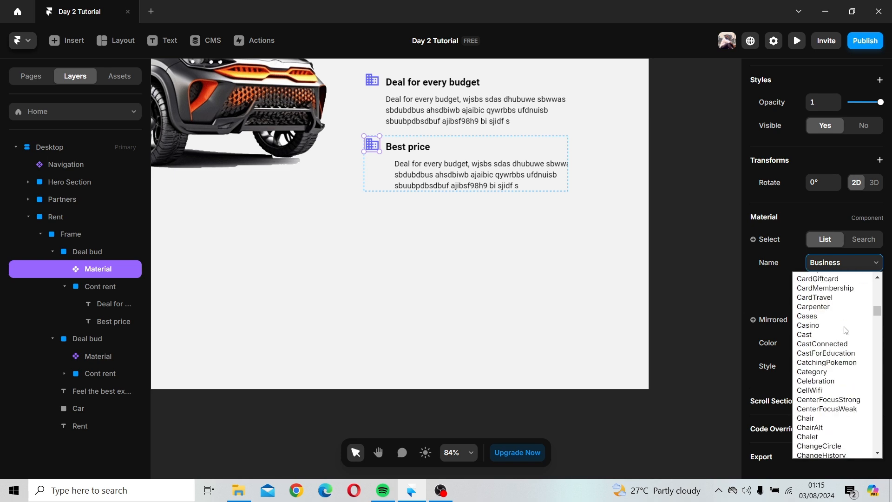
pyautogui.scroll(-15, 844, 334)
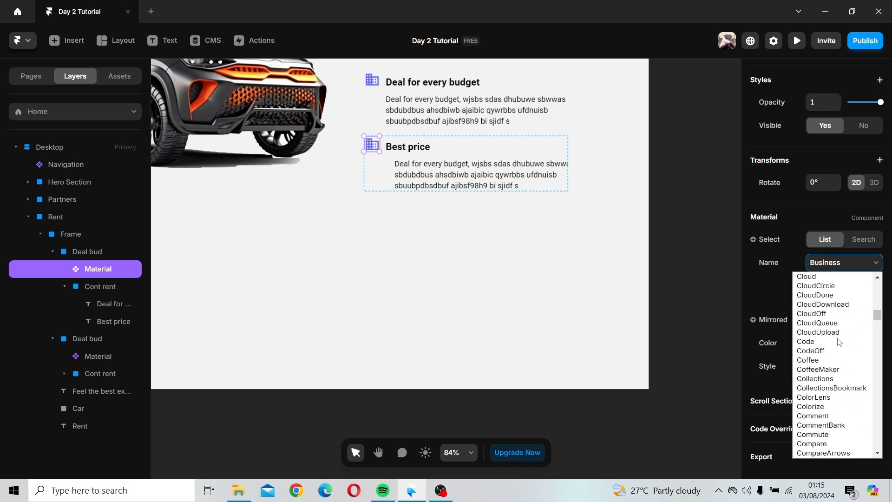
pyautogui.scroll(-9, 840, 342)
pyautogui.scroll(-3, 840, 342)
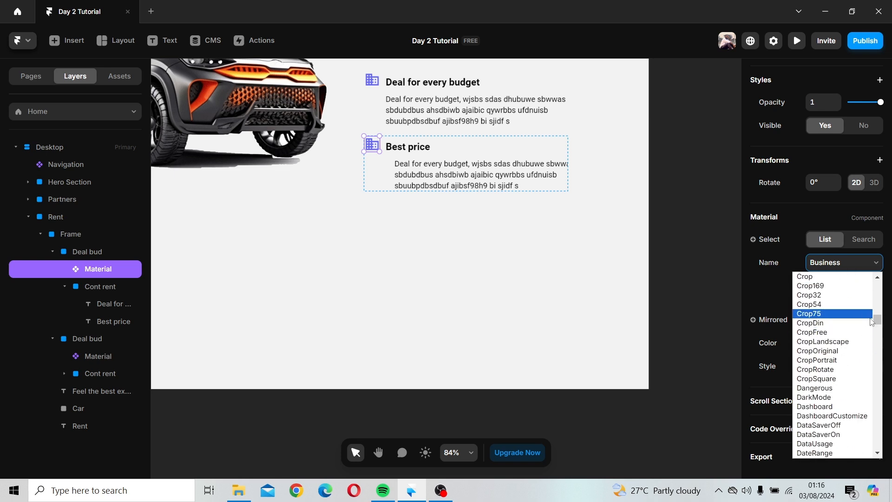
pyautogui.moveTo(877, 318); pyautogui.dragTo(887, 395)
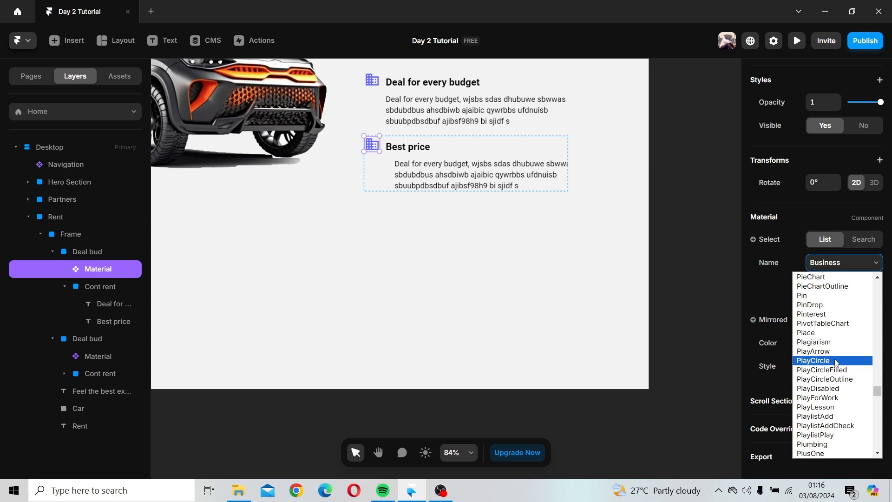
pyautogui.scroll(-6, 837, 361)
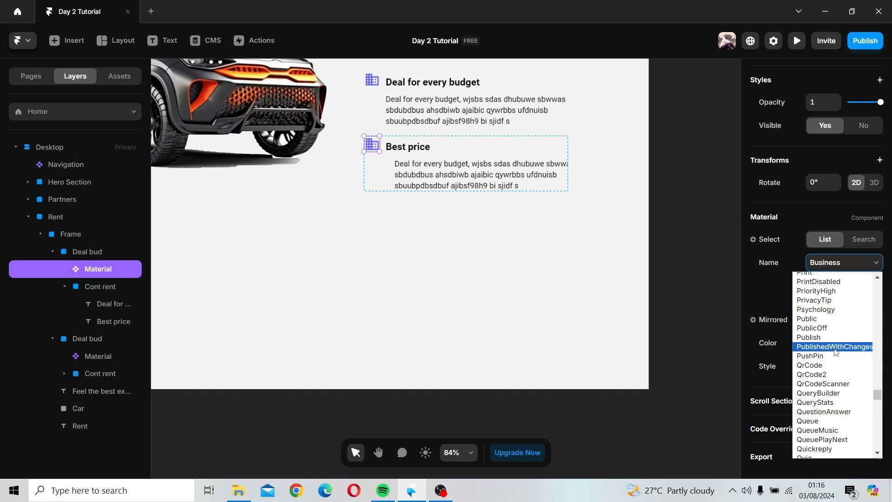
pyautogui.scroll(3, 836, 353)
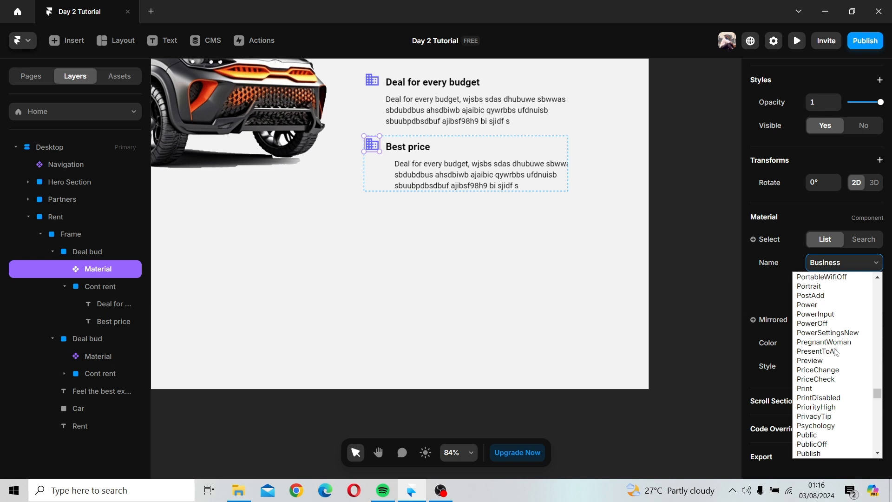
pyautogui.click(830, 378)
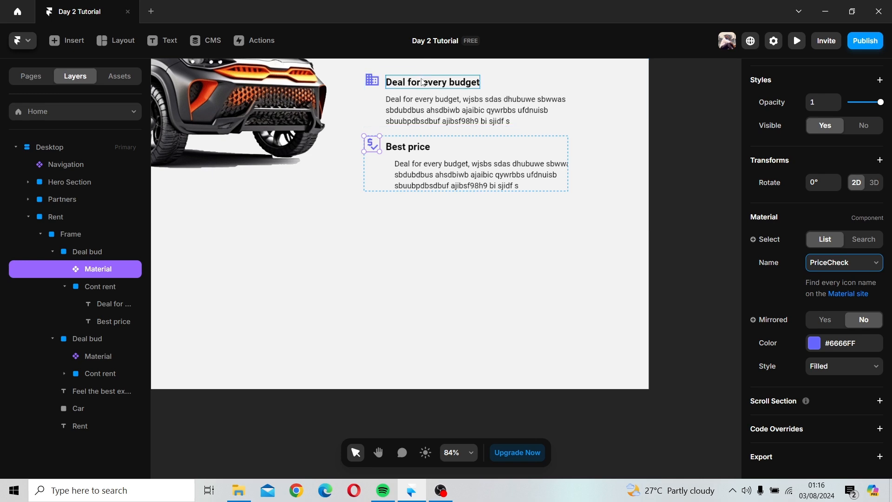
# Step: Stretch the Rent section's inner frame downward to a height of about 727
pyautogui.click(376, 211)
pyautogui.scroll(-5, 376, 211)
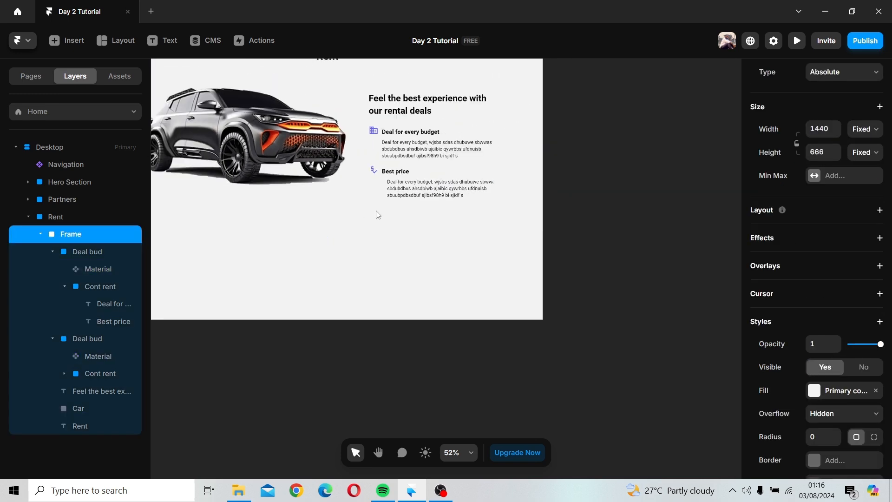
pyautogui.press('space')
pyautogui.moveTo(462, 215); pyautogui.dragTo(495, 293)
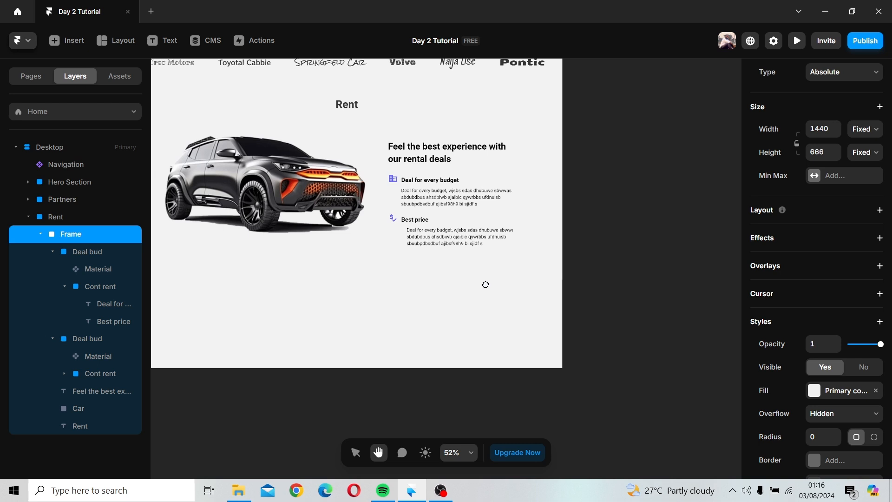
pyautogui.press('space')
pyautogui.moveTo(393, 261); pyautogui.dragTo(431, 261)
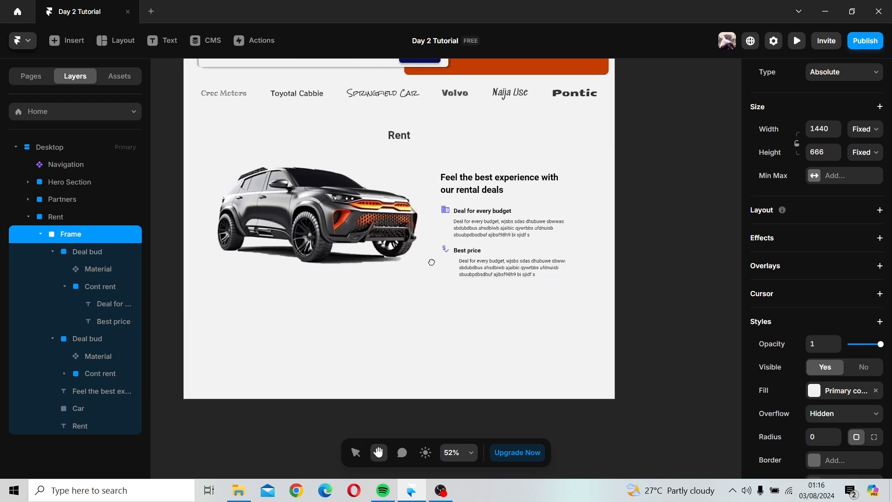
pyautogui.moveTo(442, 309); pyautogui.dragTo(443, 328)
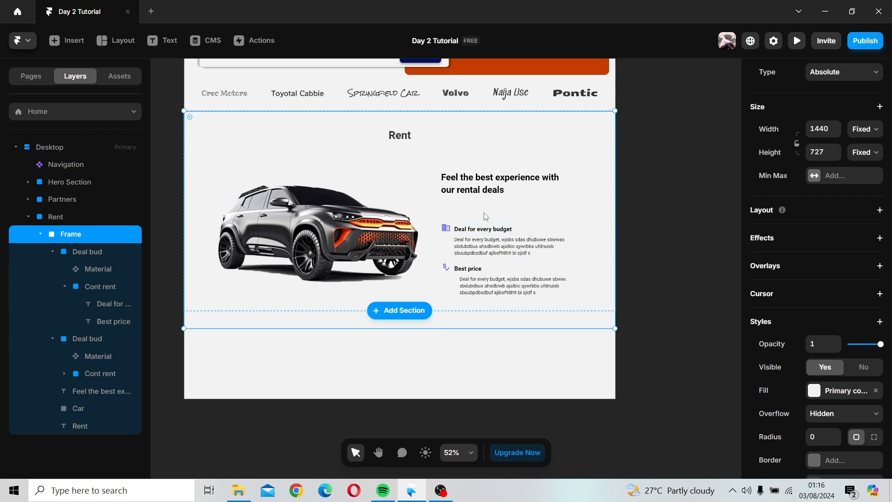
# Step: Move the "Best price" feature line up closer to the "Deal for every budget" line
pyautogui.click(532, 235)
pyautogui.click(532, 233)
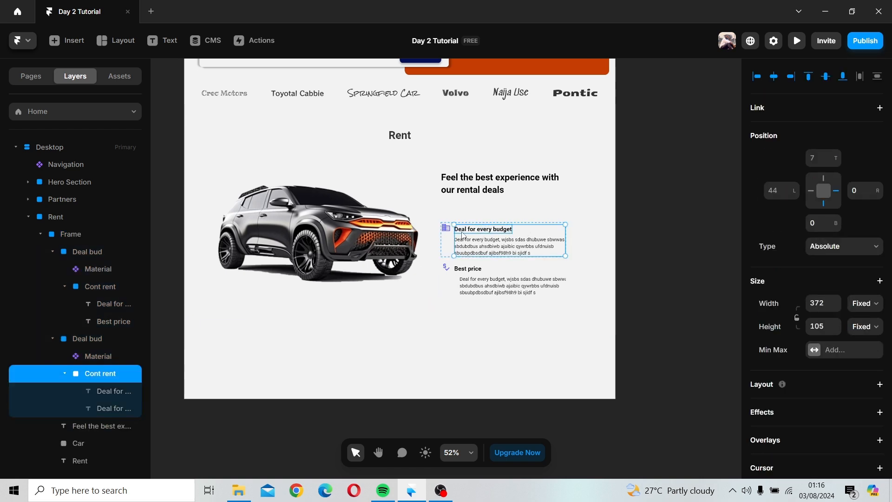
pyautogui.click(121, 339)
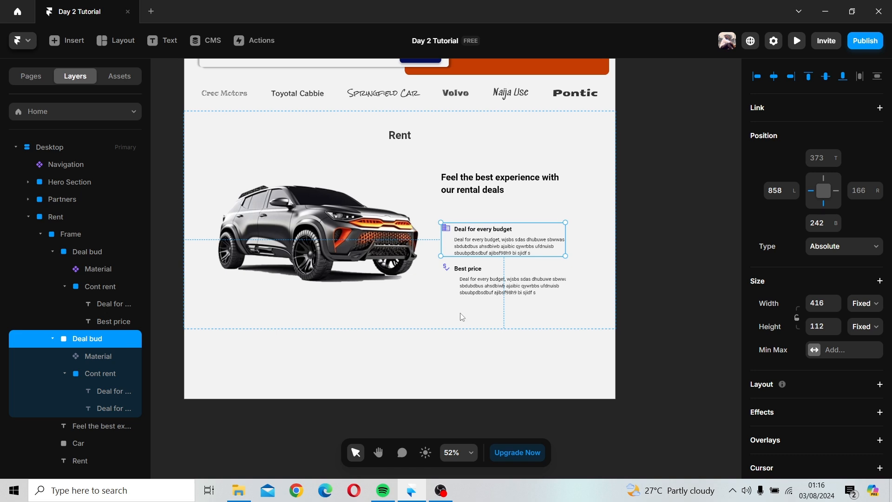
pyautogui.keyDown('shift'); pyautogui.click(458, 289); pyautogui.keyUp('shift')
pyautogui.moveTo(457, 289); pyautogui.dragTo(453, 270)
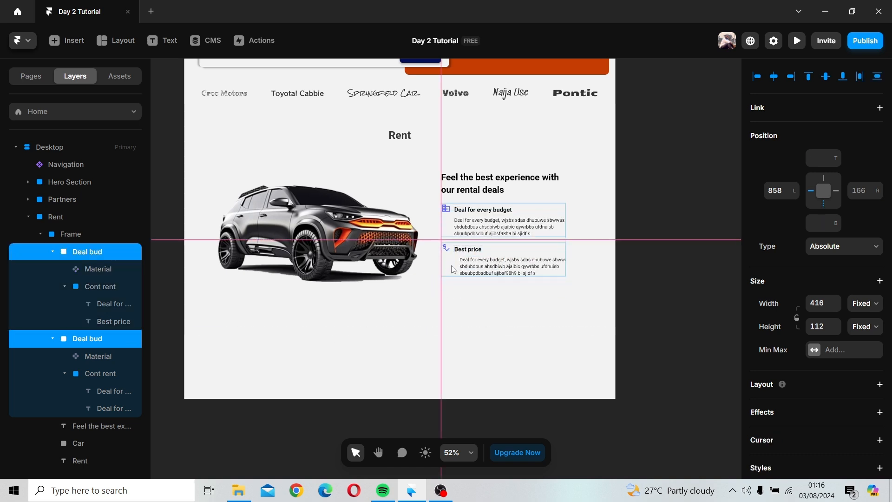
pyautogui.click(331, 242)
pyautogui.click(547, 301)
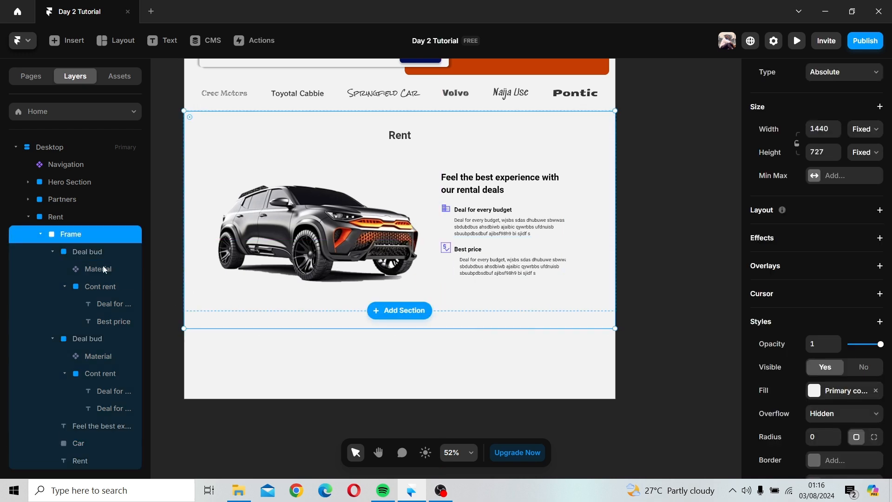
# Step: Resize the Rent section and its inner frame to a height of about 731
pyautogui.click(63, 219)
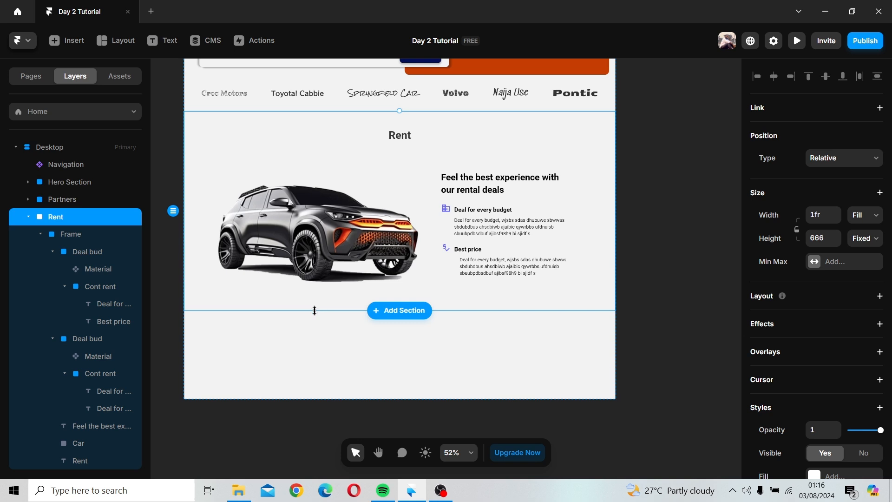
pyautogui.moveTo(315, 311); pyautogui.dragTo(316, 327)
pyautogui.click(325, 259)
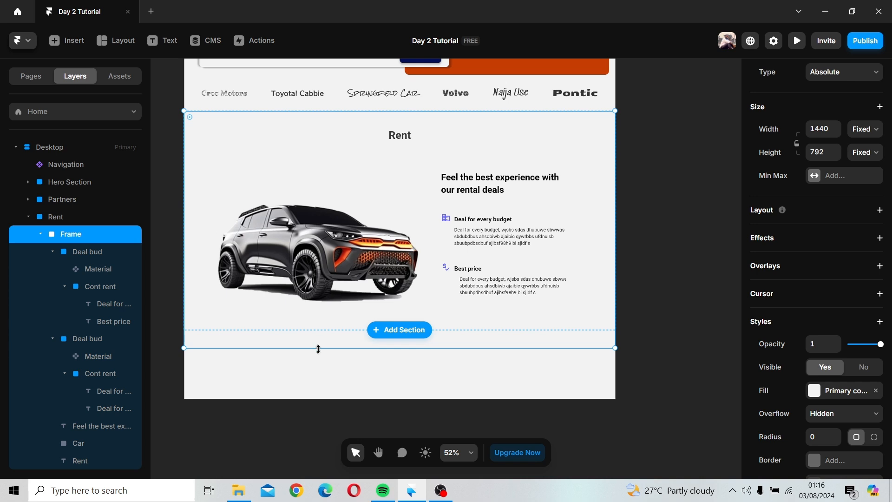
pyautogui.moveTo(318, 349); pyautogui.dragTo(318, 331)
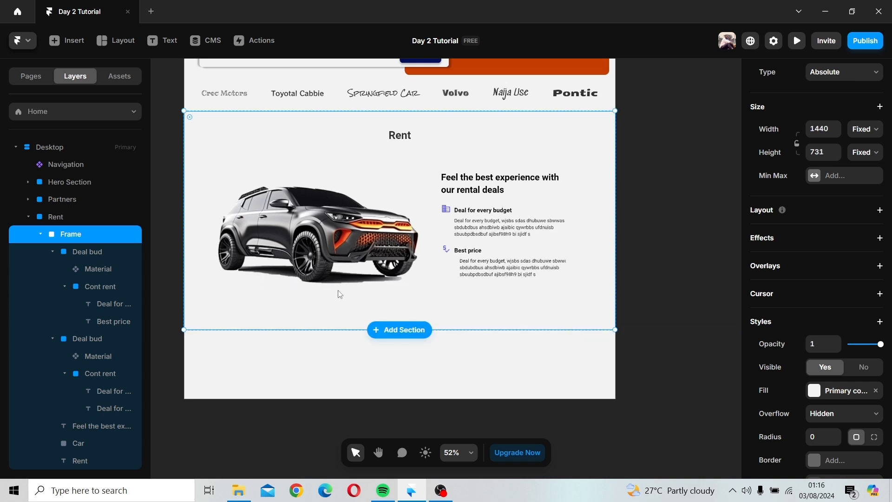
# Step: Nudge the car image slightly left and raise the inner frame's top edge to a height of about 741
pyautogui.click(321, 246)
pyautogui.moveTo(321, 246)
pyautogui.mouseDown()
pyautogui.moveTo(315, 221)
pyautogui.moveTo(316, 246)
pyautogui.mouseUp()
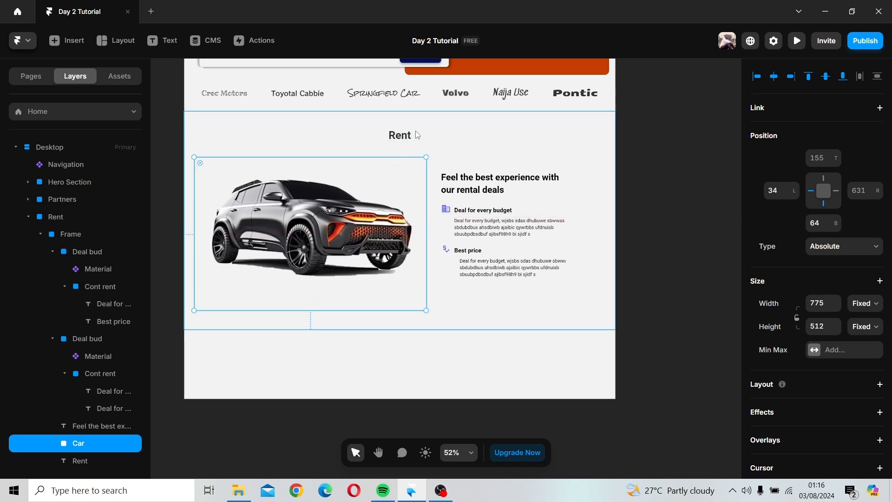
pyautogui.click(441, 118)
pyautogui.moveTo(441, 119); pyautogui.dragTo(442, 108)
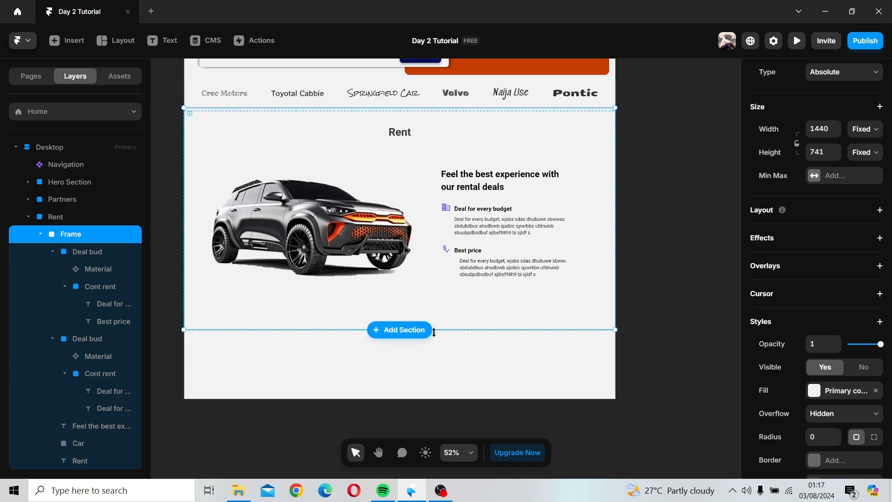
pyautogui.click(434, 331)
pyautogui.click(439, 308)
# Step: Try to remove the inner frame around the Rent contents, then undo the removal
pyautogui.click(76, 236)
pyautogui.click(55, 211)
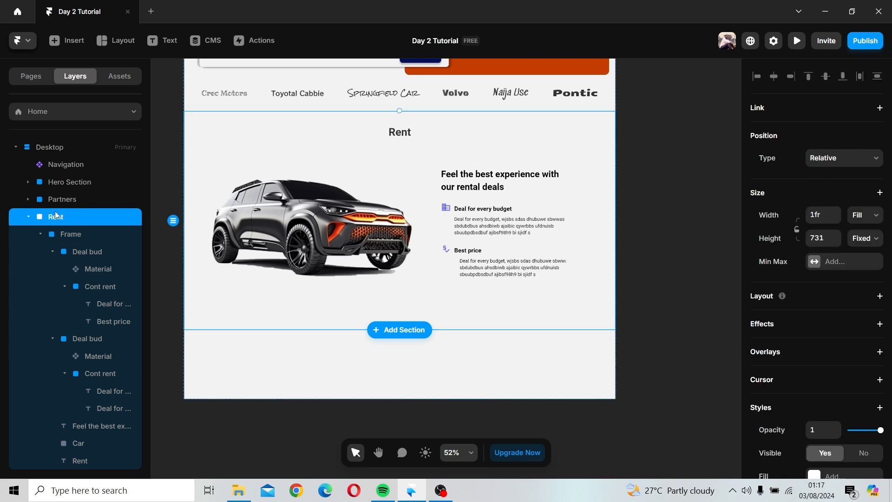
pyautogui.click(66, 237)
pyautogui.rightClick(66, 237)
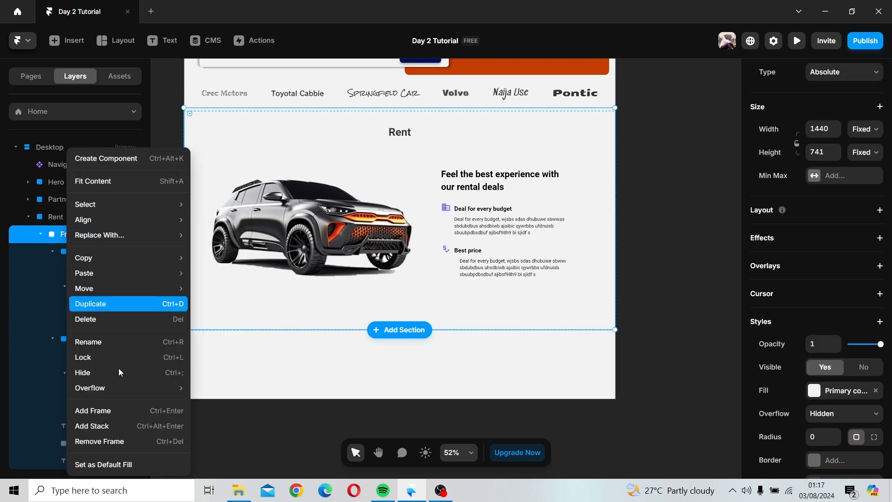
pyautogui.click(118, 441)
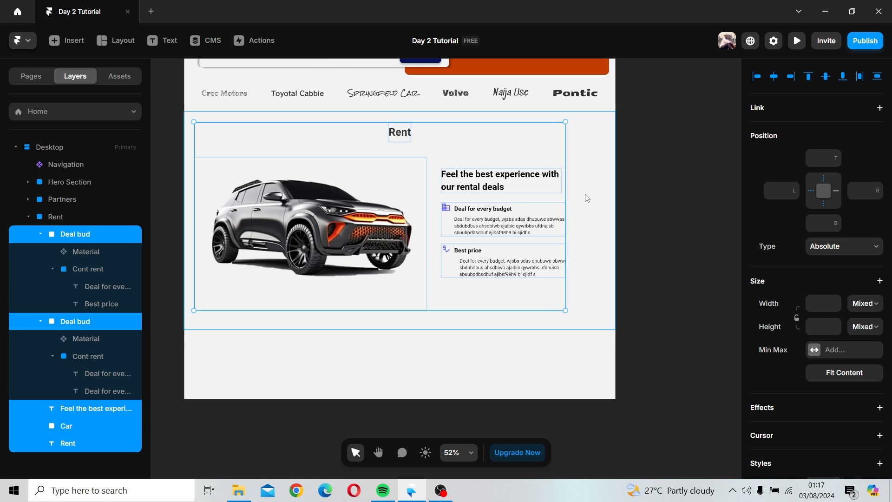
pyautogui.hotkey('ctrl', 'z')
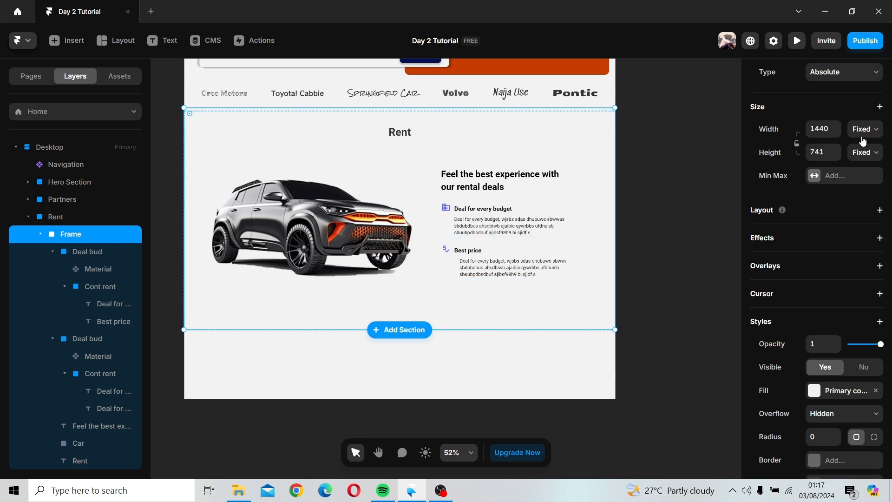
# Step: Duplicate the "Best price" feature line and place the copy just below the original
pyautogui.click(48, 217)
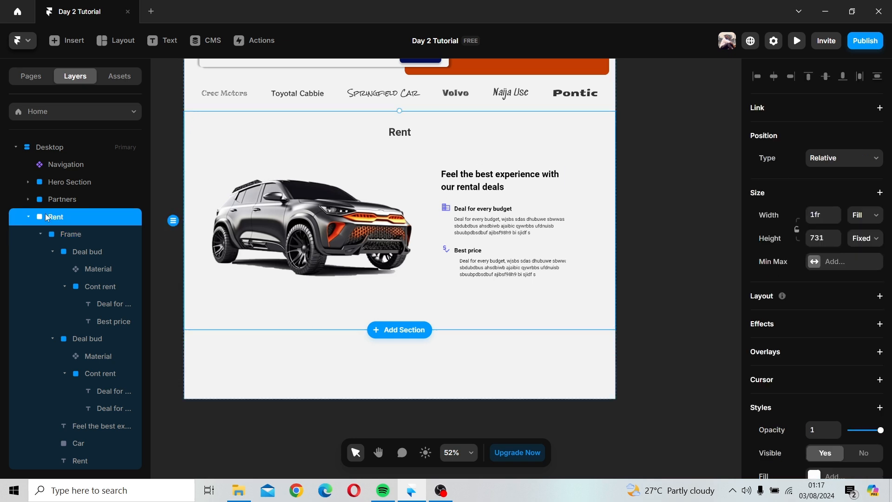
pyautogui.click(52, 235)
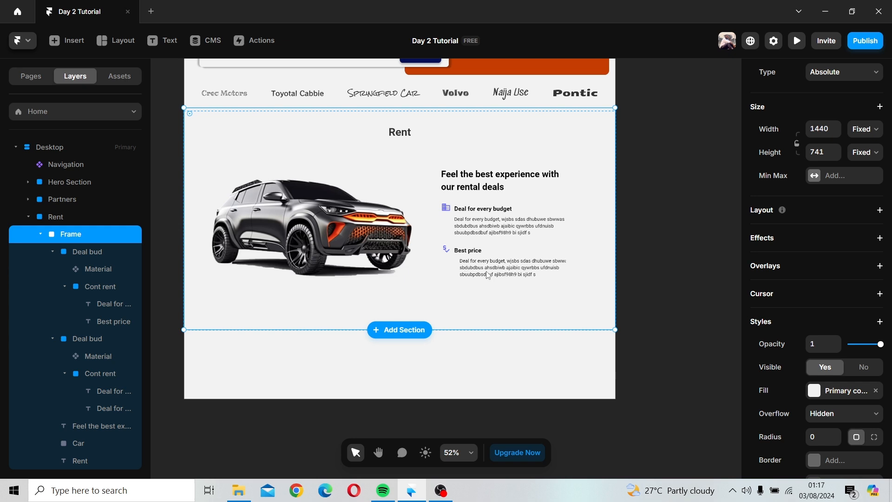
pyautogui.click(496, 254)
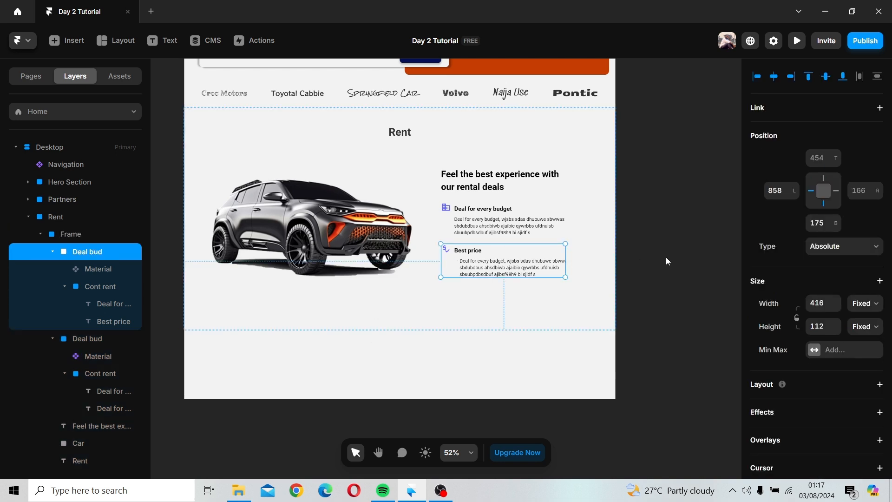
pyautogui.moveTo(518, 252); pyautogui.dragTo(521, 296)
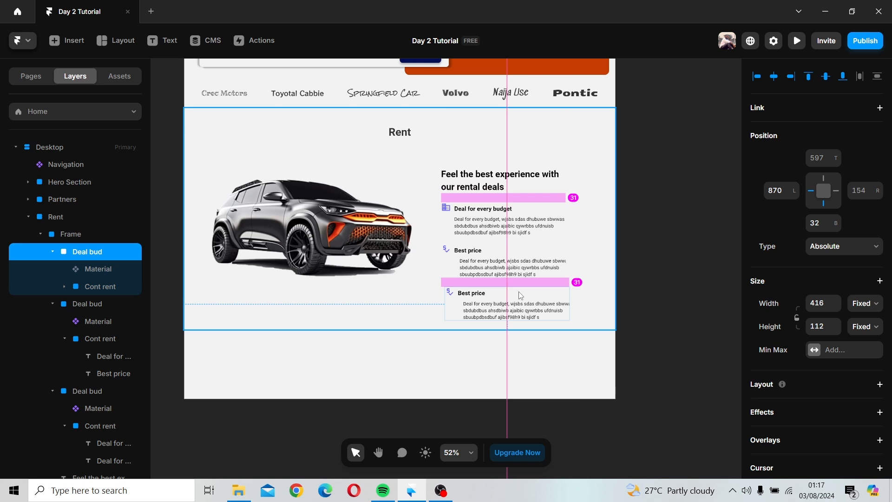
pyautogui.moveTo(520, 296); pyautogui.dragTo(512, 297)
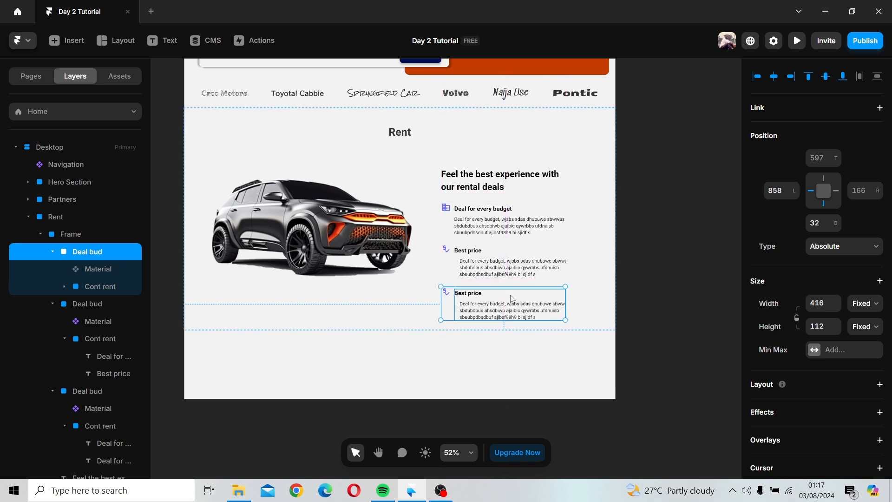
pyautogui.click(588, 312)
# Step: Set the new third feature line's width to Fit and align its stacked contents to the top
pyautogui.keyDown('ctrl'); pyautogui.click(473, 307); pyautogui.keyUp('ctrl')
pyautogui.click(467, 294)
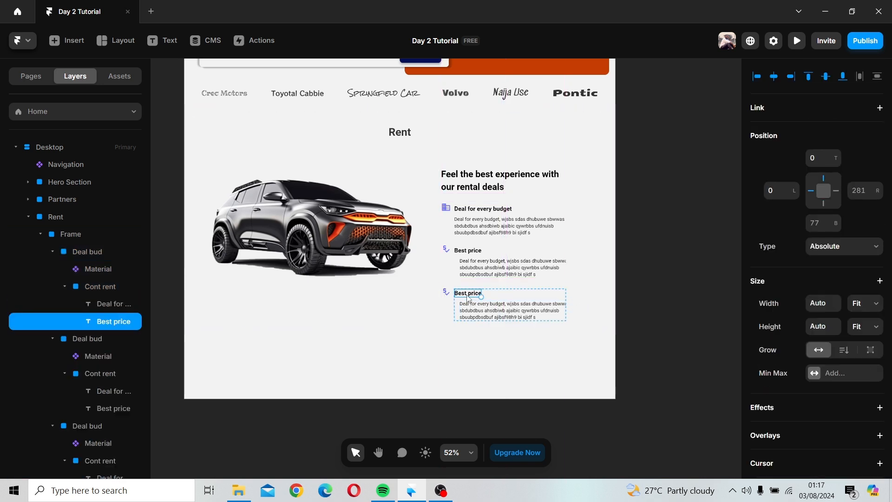
pyautogui.click(537, 311)
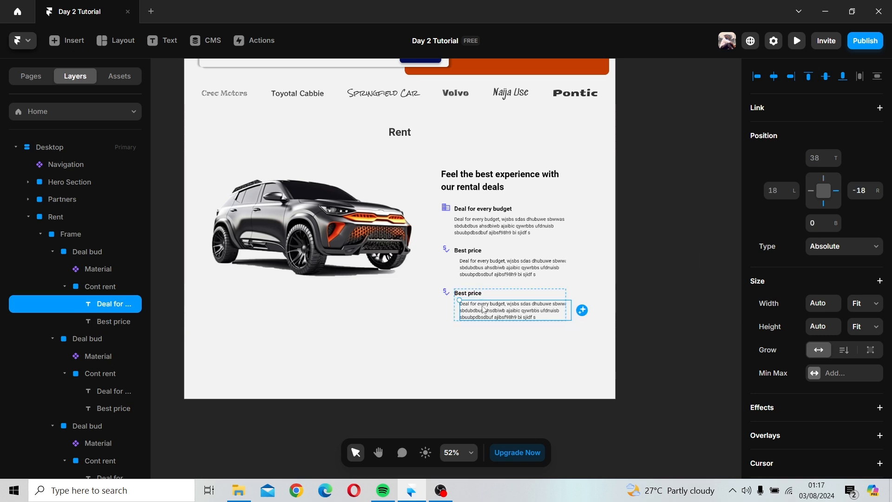
pyautogui.click(450, 307)
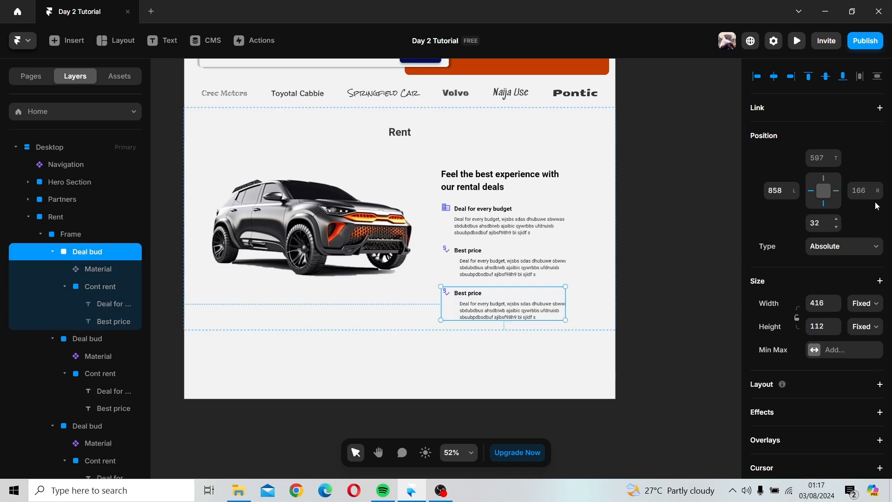
pyautogui.click(863, 309)
pyautogui.click(865, 346)
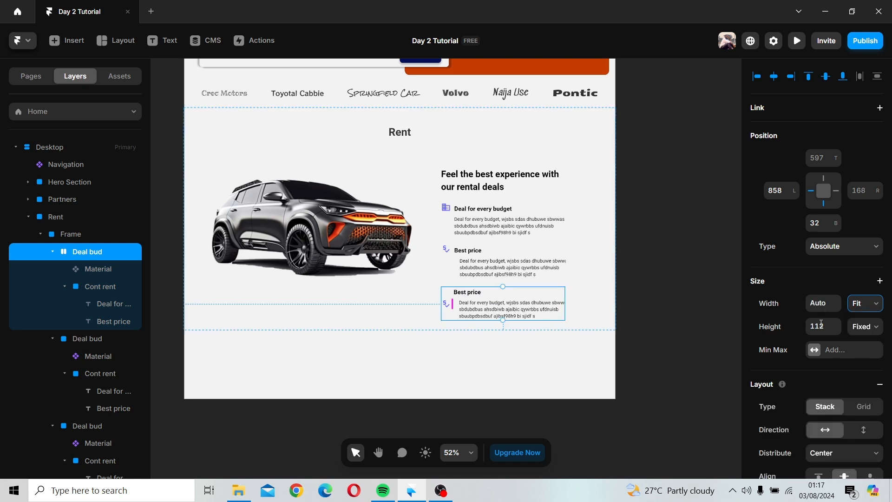
pyautogui.scroll(-4, 844, 375)
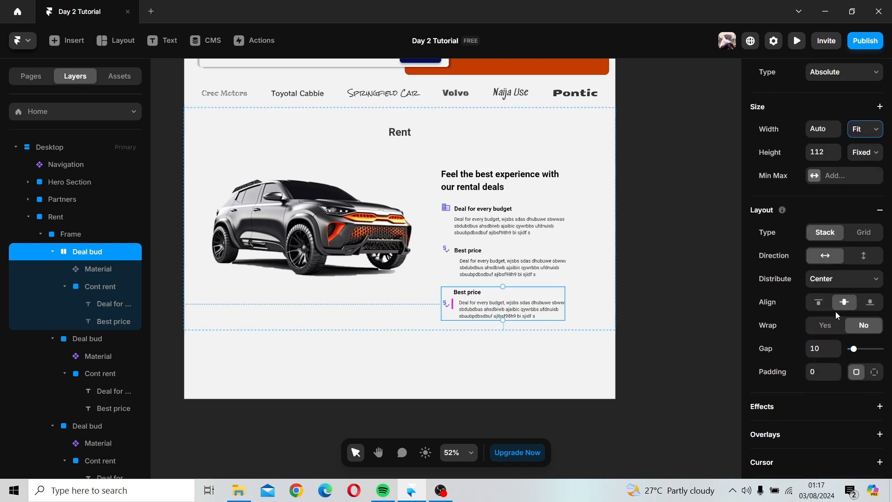
pyautogui.click(819, 303)
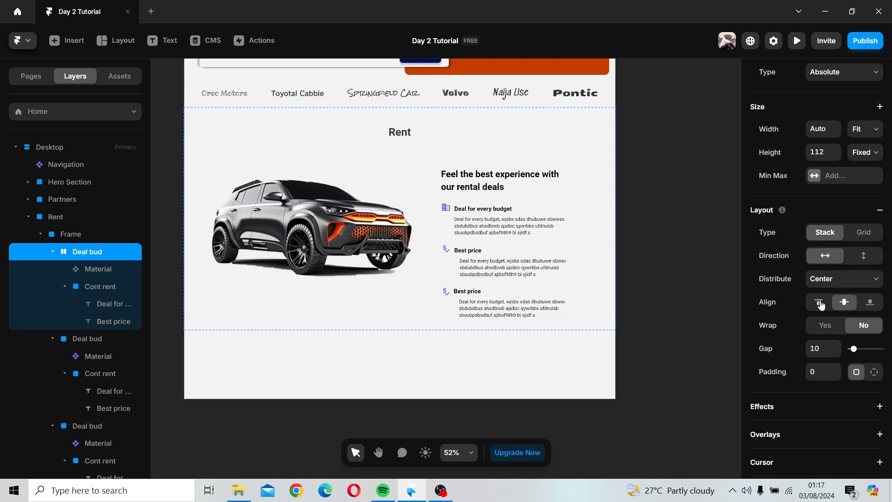
# Step: Make the second "Best price" line fit its content width and top-align its stack
pyautogui.click(455, 248)
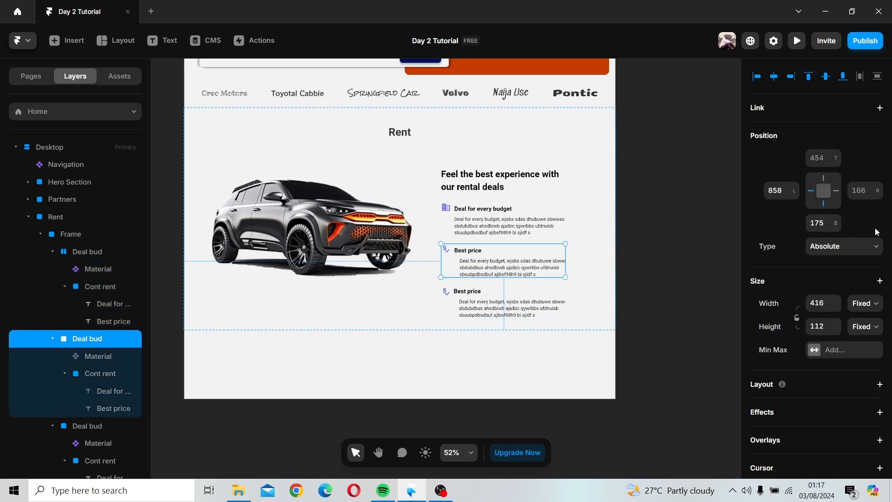
pyautogui.scroll(-1, 878, 237)
pyautogui.click(870, 246)
pyautogui.click(865, 288)
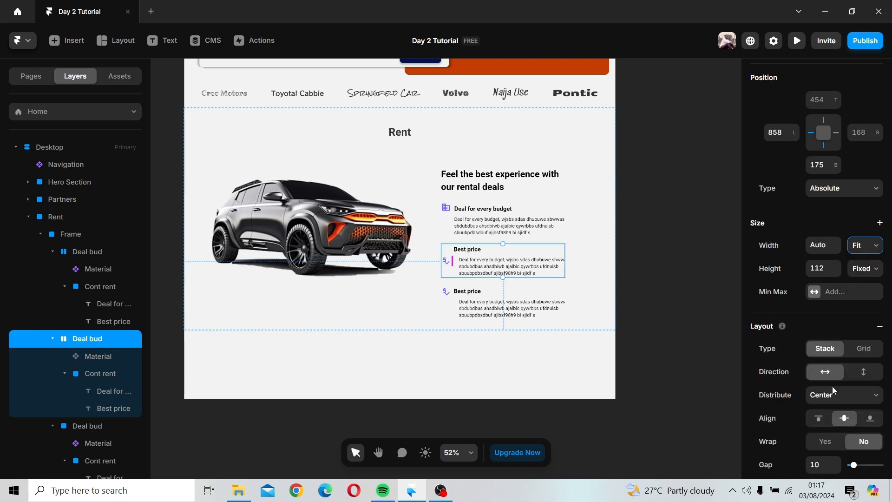
pyautogui.click(817, 421)
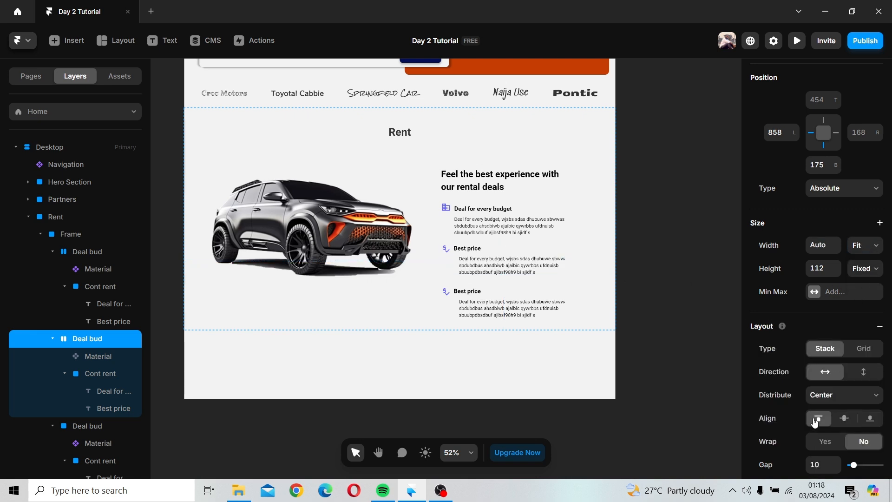
# Step: Apply the same Fit width and top alignment to the "Deal for every budget" line
pyautogui.click(452, 238)
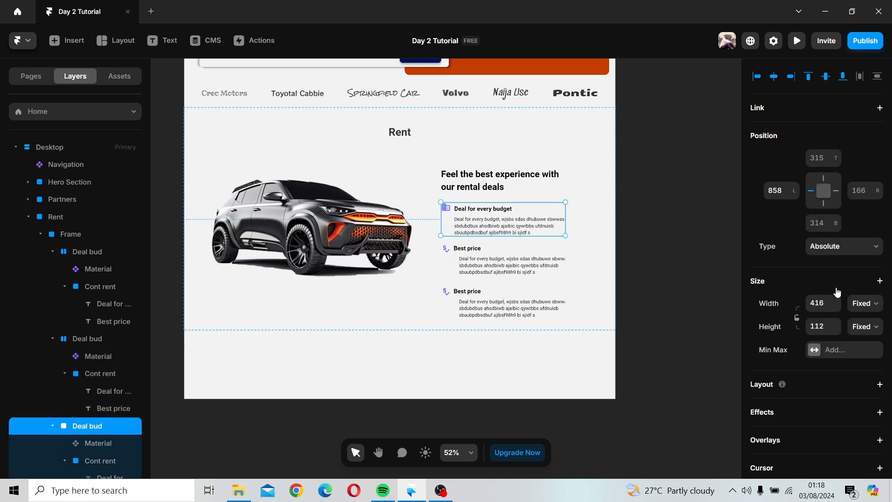
pyautogui.click(865, 309)
pyautogui.click(870, 346)
pyautogui.scroll(-3, 823, 409)
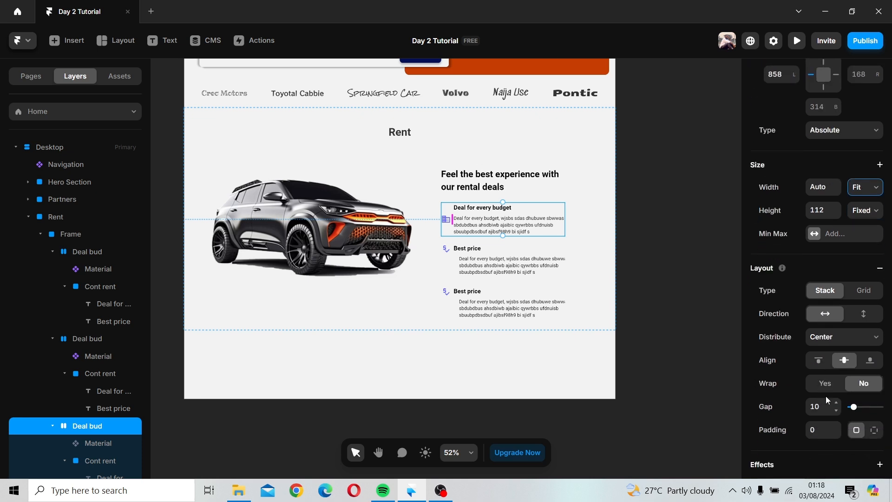
pyautogui.click(819, 360)
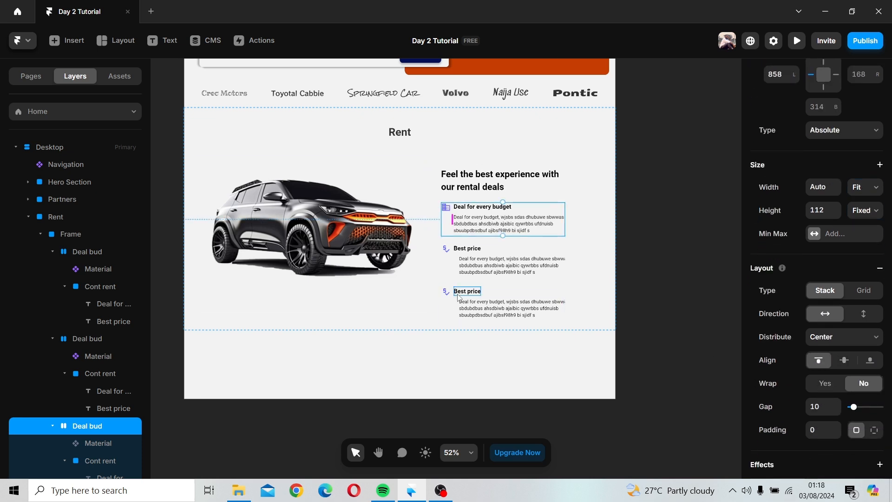
# Step: Replace the third feature line's heading text, starting with 2
pyautogui.doubleClick(475, 288)
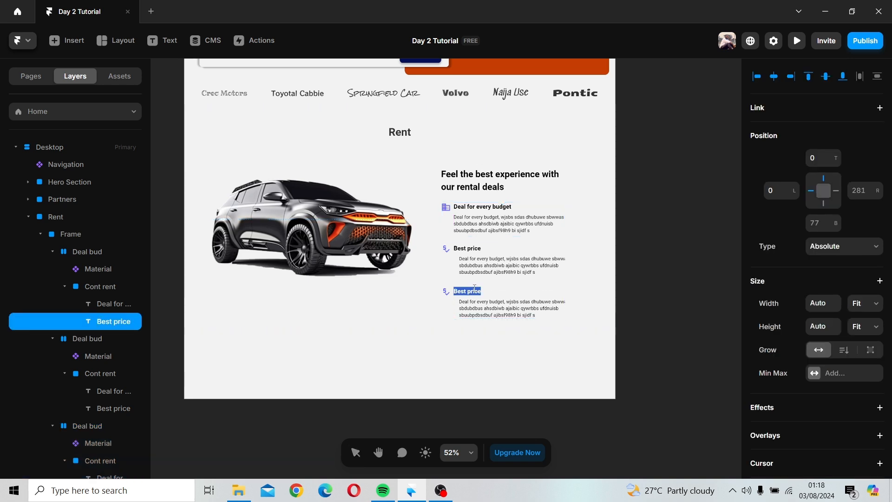
pyautogui.write('24/7 Customer')
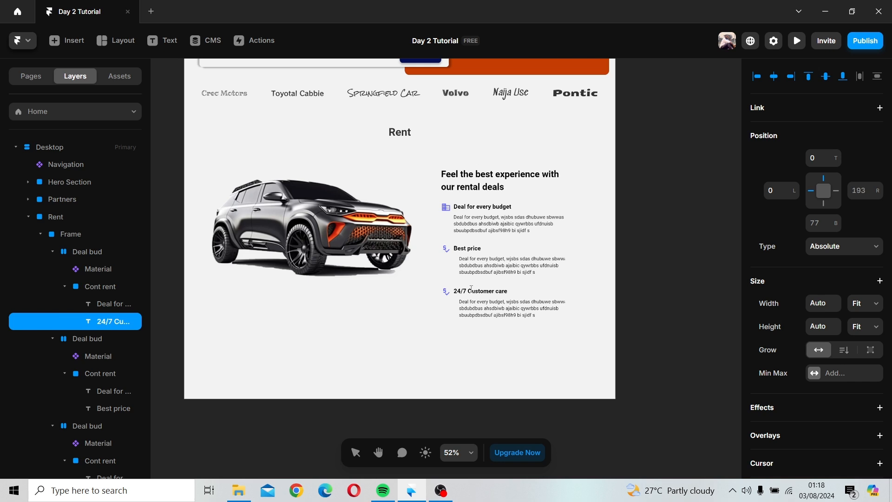
# Step: Change the third feature line's icon to CallMade
pyautogui.click(449, 296)
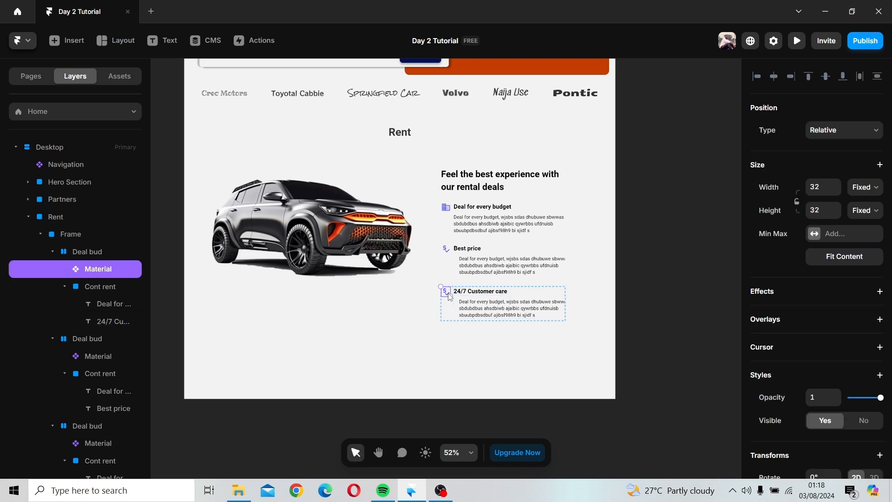
pyautogui.scroll(-6, 813, 279)
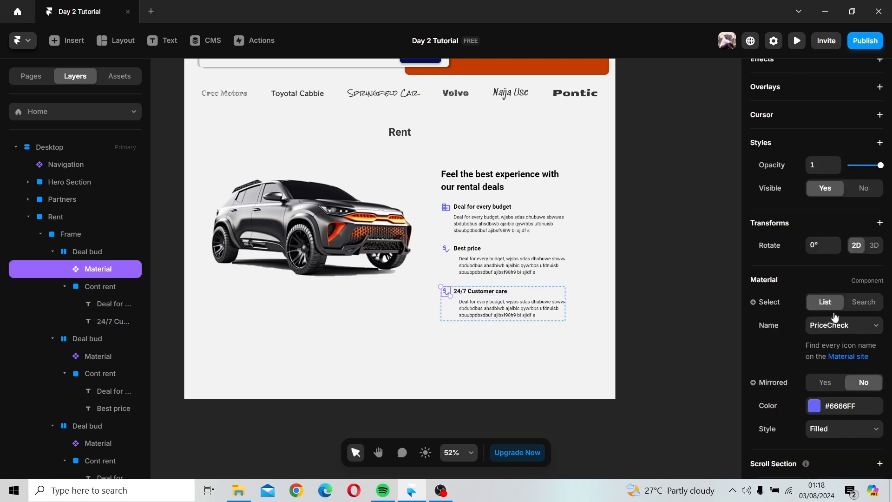
pyautogui.click(839, 330)
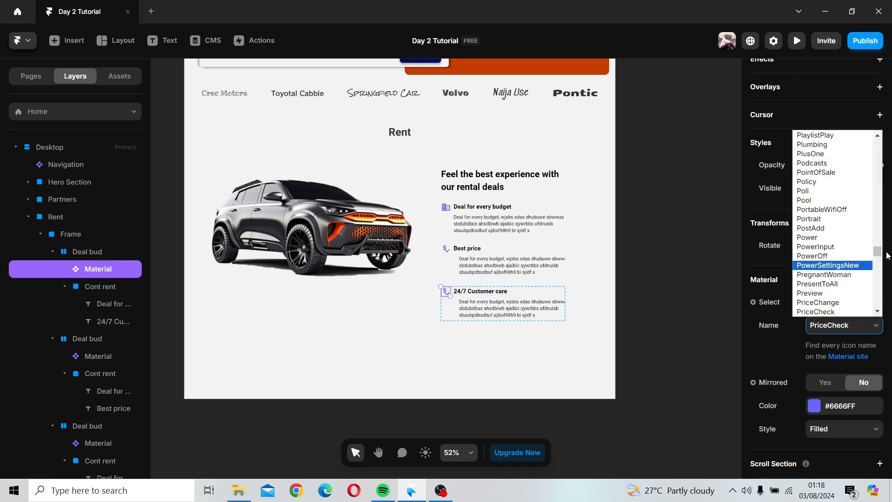
pyautogui.moveTo(877, 251); pyautogui.dragTo(878, 168)
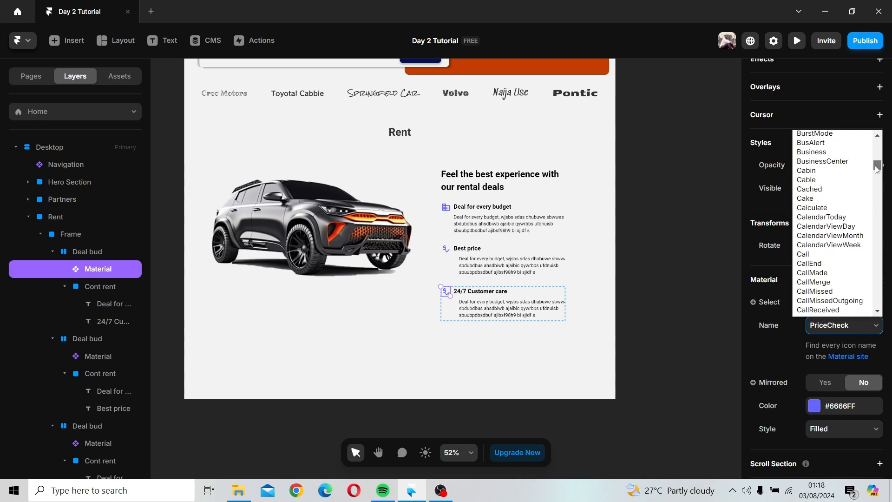
pyautogui.scroll(-5, 832, 242)
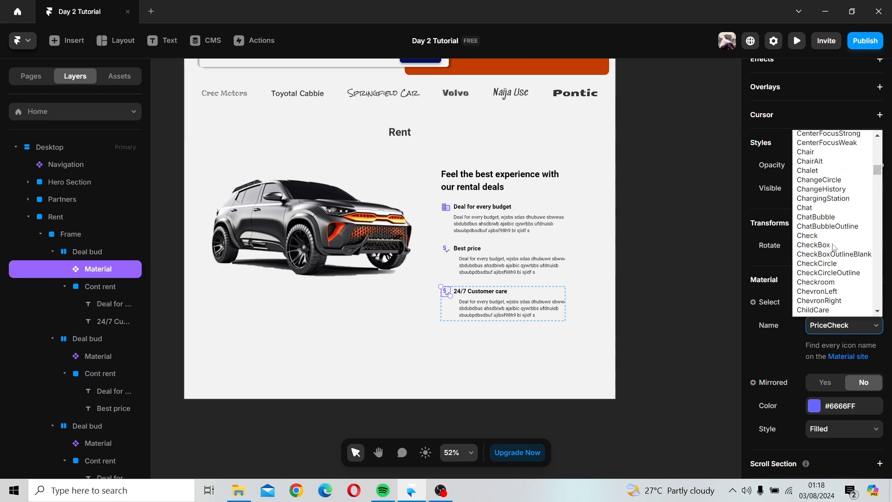
pyautogui.scroll(-10, 834, 247)
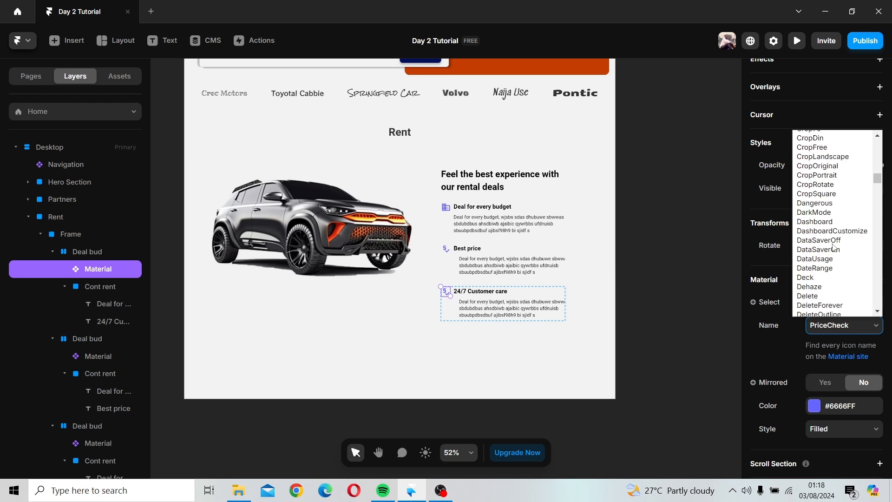
pyautogui.scroll(10, 834, 247)
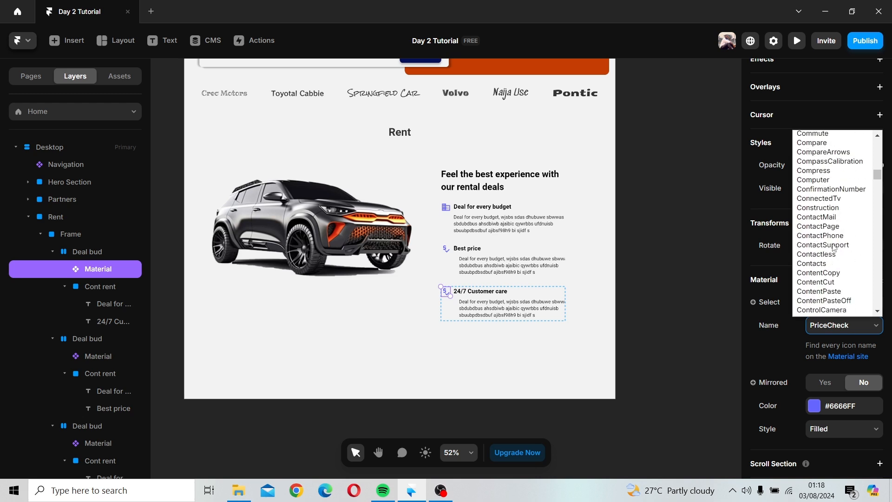
pyautogui.scroll(6, 834, 249)
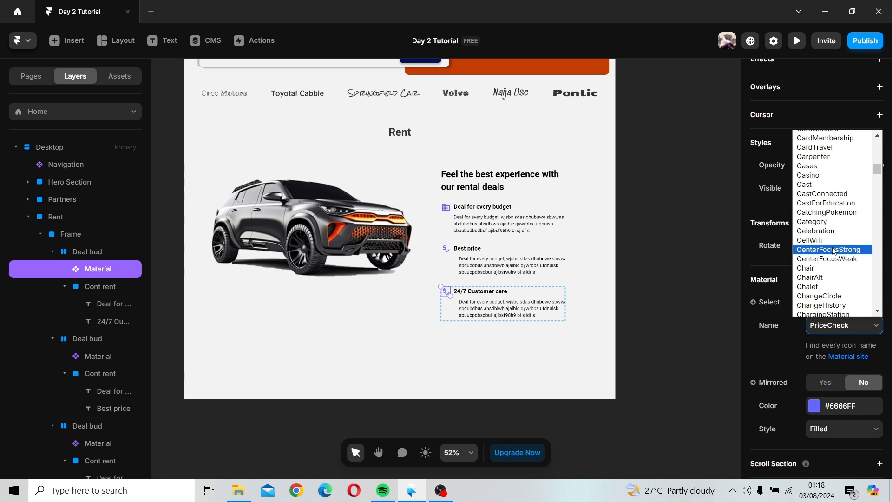
pyautogui.scroll(5, 834, 251)
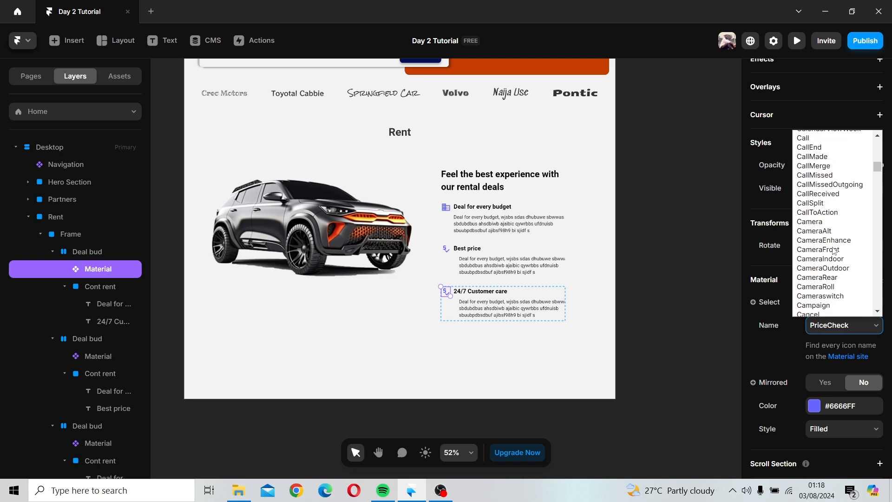
pyautogui.scroll(5, 834, 251)
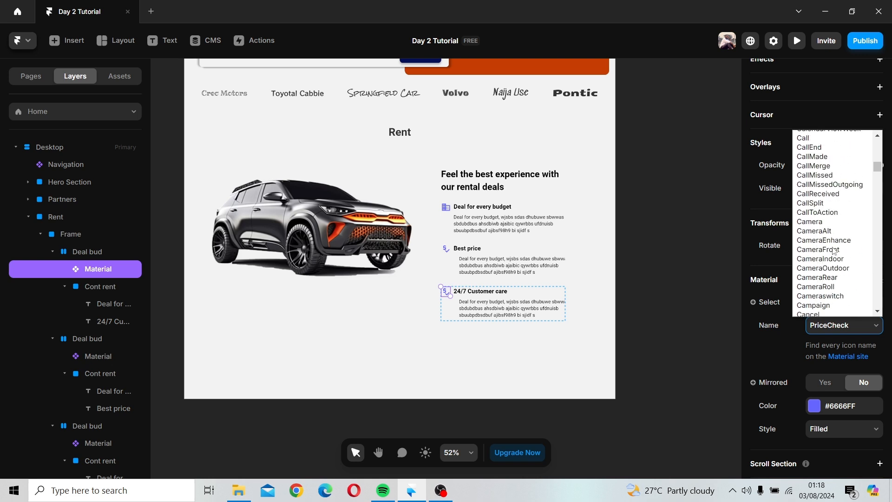
pyautogui.click(826, 156)
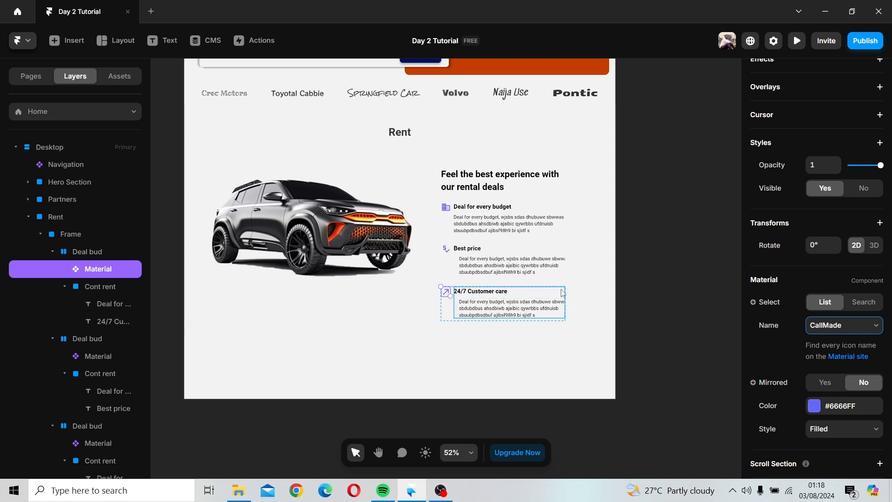
# Step: Reorder the navigation bar links so Partners comes before Rent, then return to the Home page
pyautogui.click(664, 286)
pyautogui.scroll(-3, 616, 282)
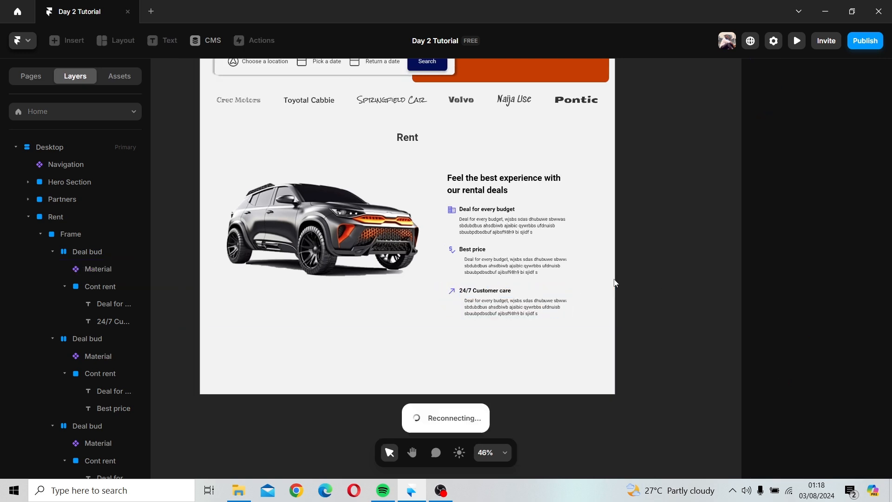
pyautogui.scroll(-3, 556, 322)
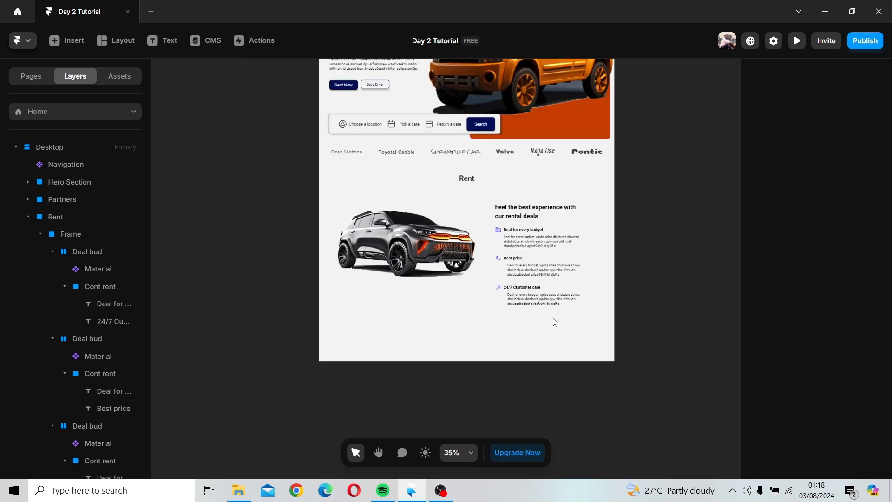
pyautogui.scroll(3, 555, 322)
pyautogui.scroll(-2, 576, 304)
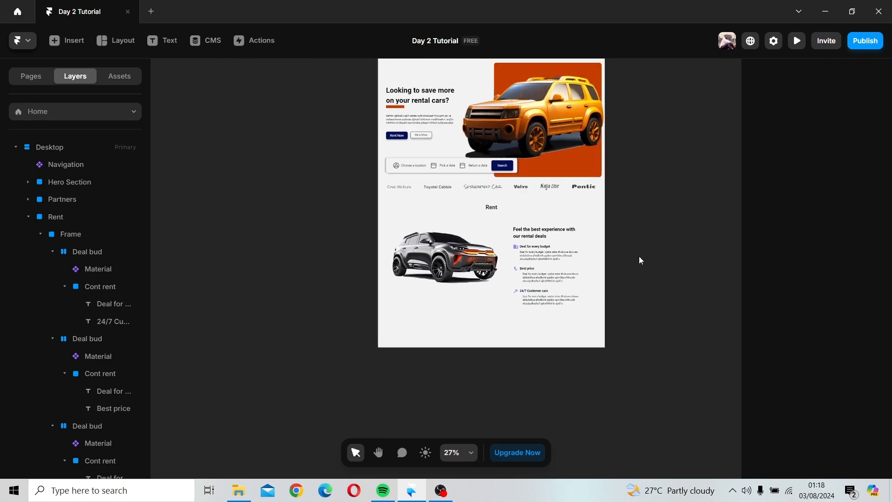
pyautogui.scroll(5, 640, 256)
pyautogui.scroll(5, 428, 240)
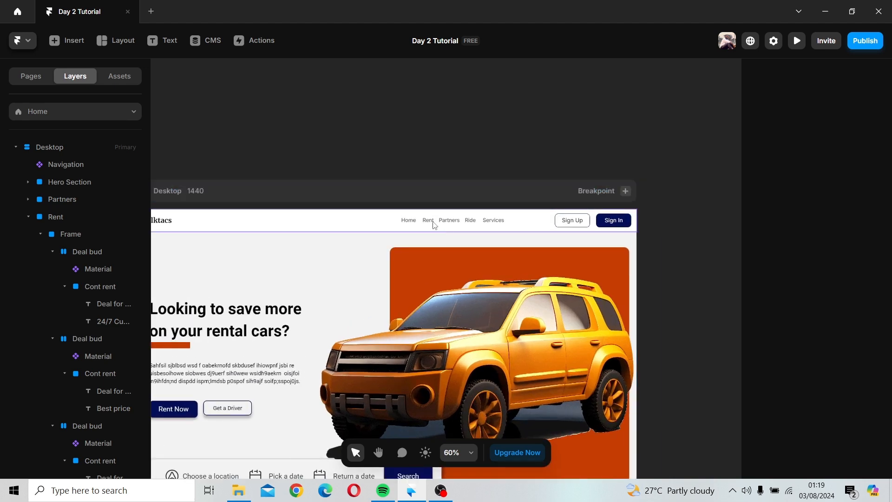
pyautogui.doubleClick(434, 226)
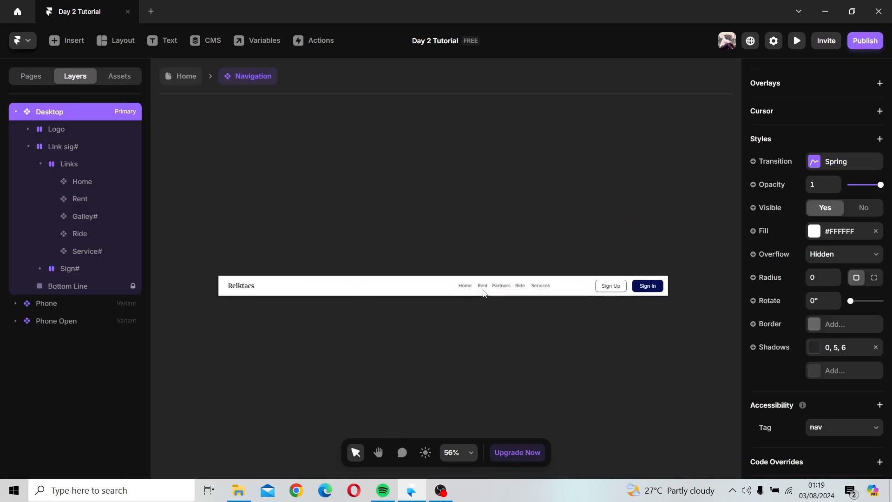
pyautogui.scroll(3, 483, 291)
pyautogui.doubleClick(484, 288)
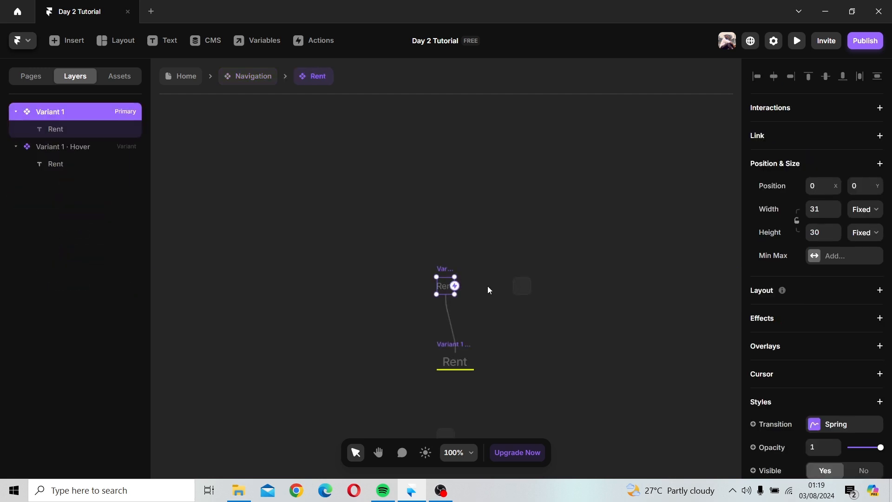
pyautogui.click(235, 75)
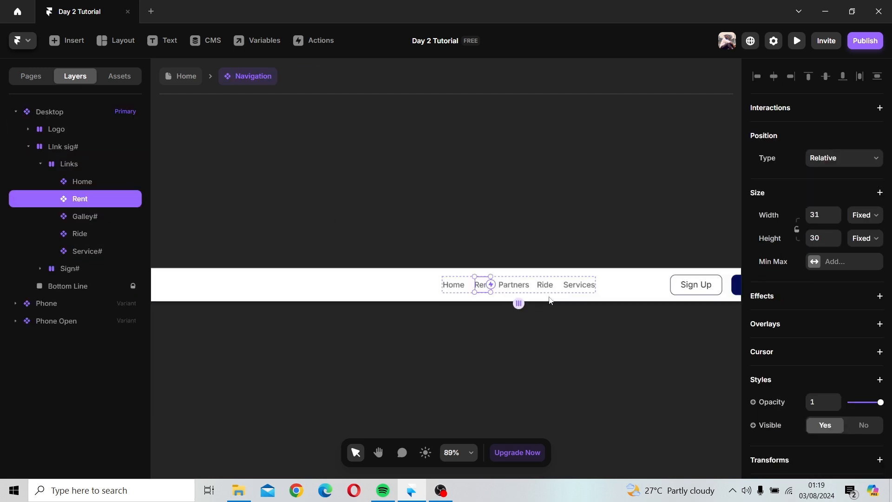
pyautogui.click(524, 284)
pyautogui.moveTo(518, 285); pyautogui.dragTo(485, 288)
pyautogui.click(531, 314)
pyautogui.scroll(-2, 530, 313)
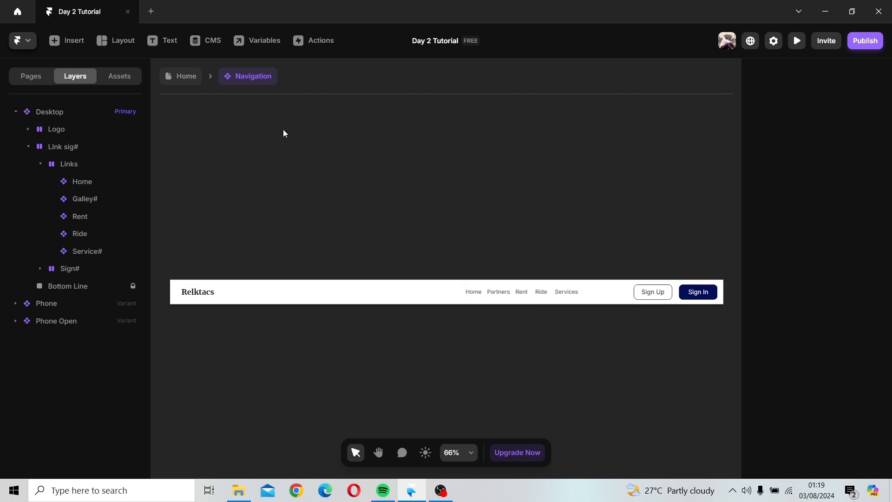
pyautogui.click(188, 79)
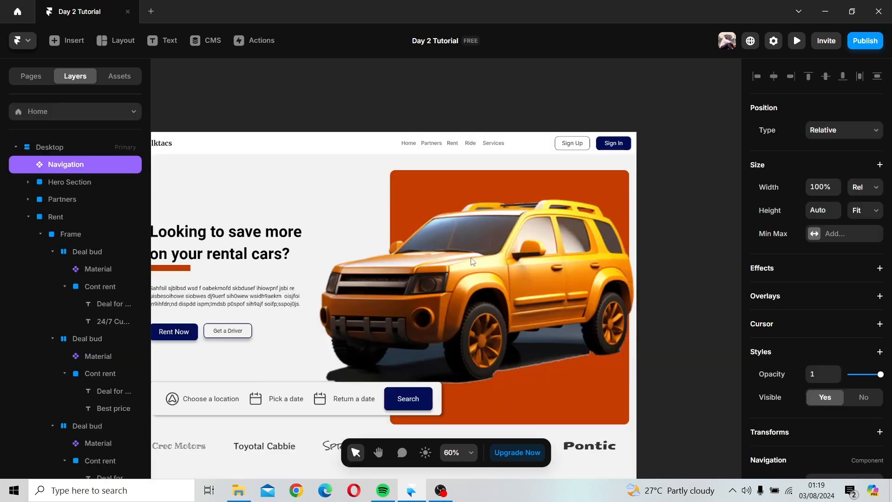
# Step: Extend the Desktop breakpoint's height to about 2777 px to make room below the Rent section
pyautogui.scroll(-4, 472, 260)
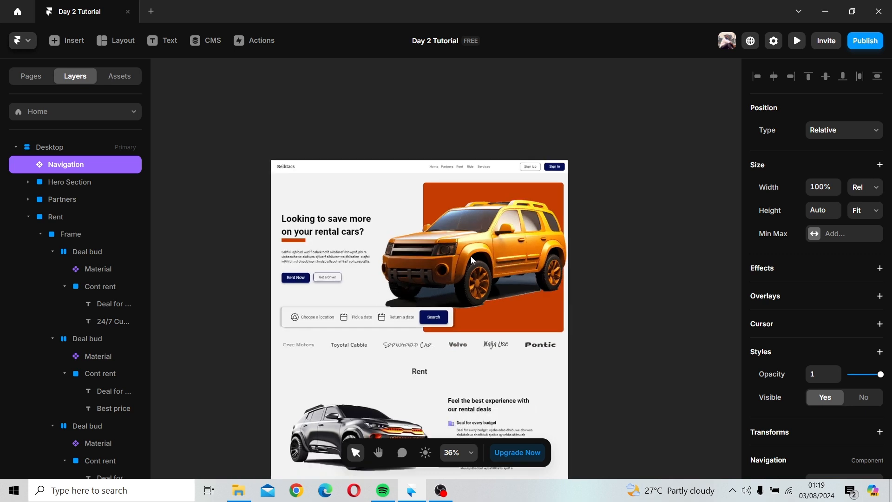
pyautogui.click(348, 355)
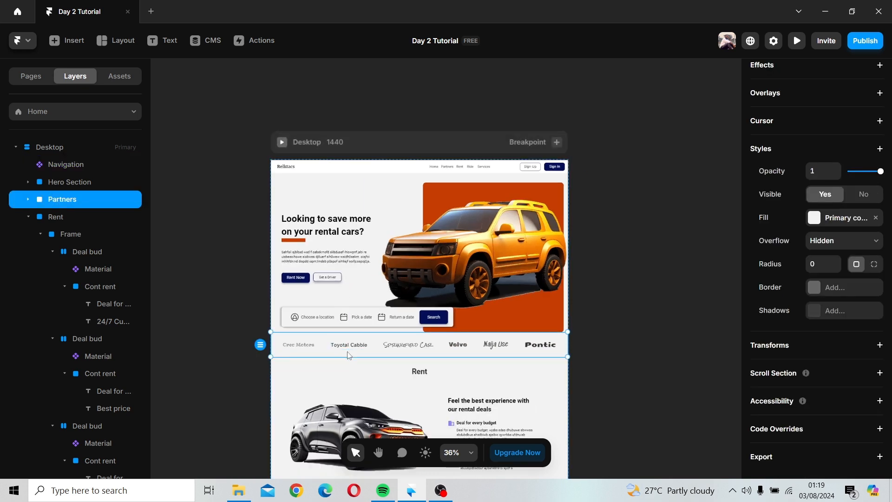
pyautogui.click(28, 216)
pyautogui.scroll(-2, 465, 302)
pyautogui.scroll(-1, 477, 314)
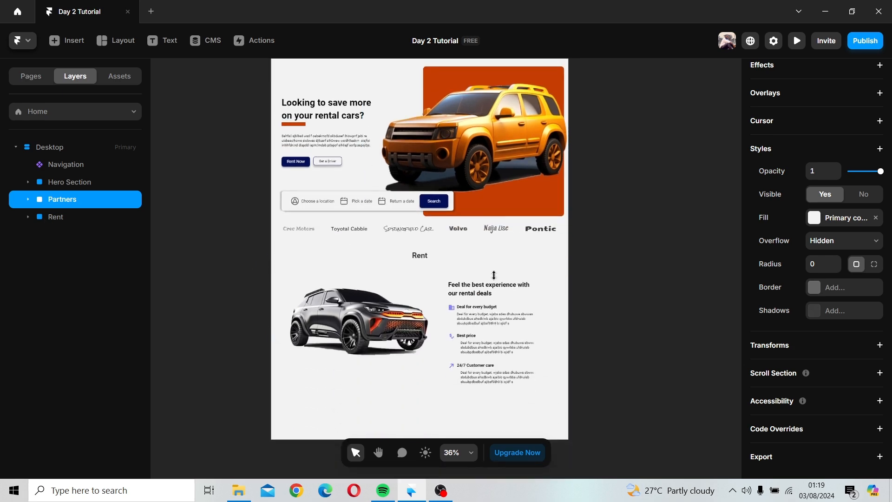
pyautogui.click(509, 176)
pyautogui.click(624, 244)
pyautogui.scroll(-3, 625, 241)
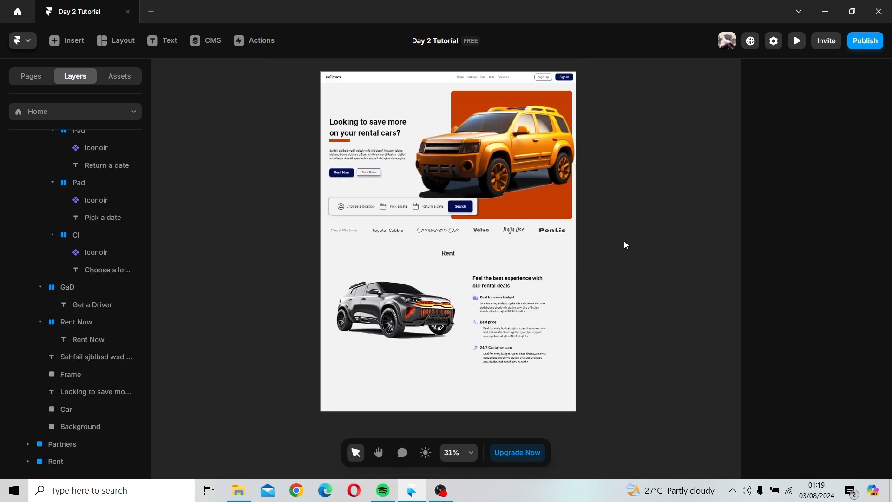
pyautogui.press('space')
pyautogui.moveTo(450, 108); pyautogui.dragTo(446, 126)
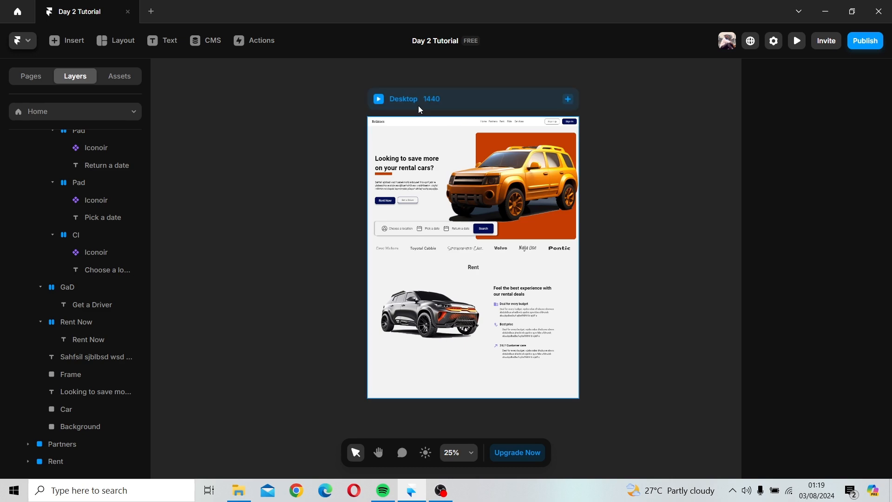
pyautogui.click(418, 105)
pyautogui.scroll(1, 518, 116)
pyautogui.scroll(4, 518, 116)
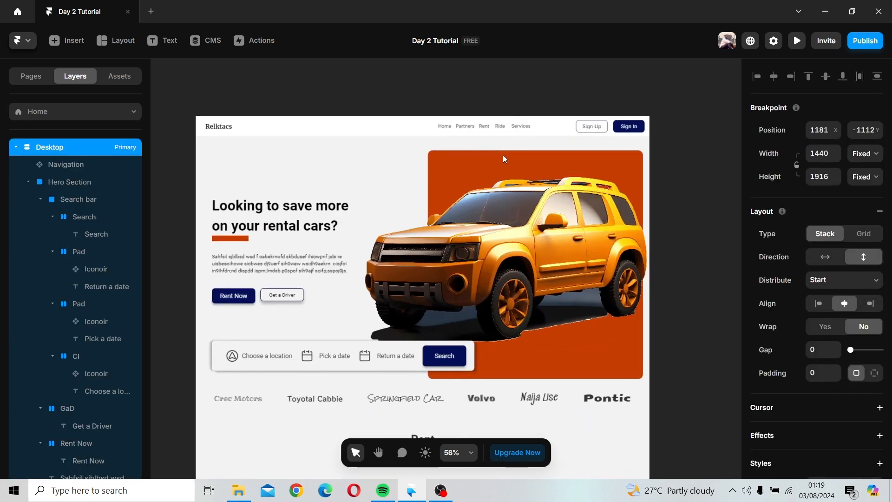
pyautogui.scroll(1, 504, 159)
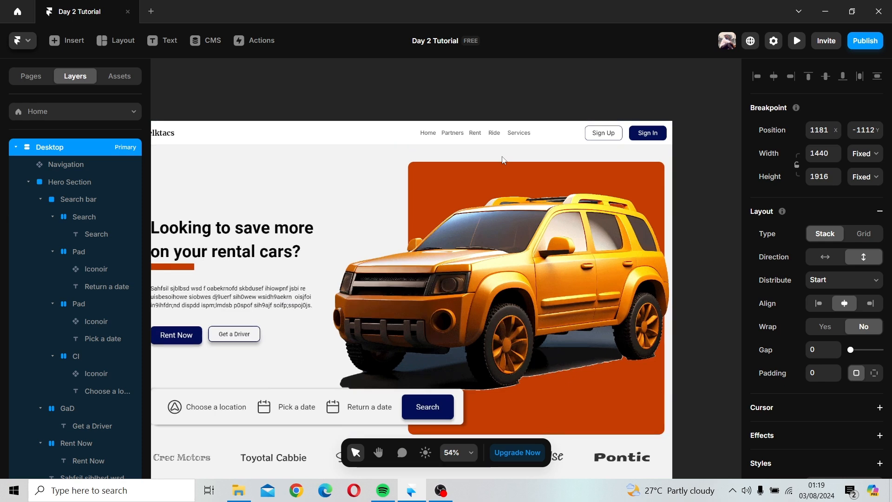
pyautogui.scroll(-6, 503, 160)
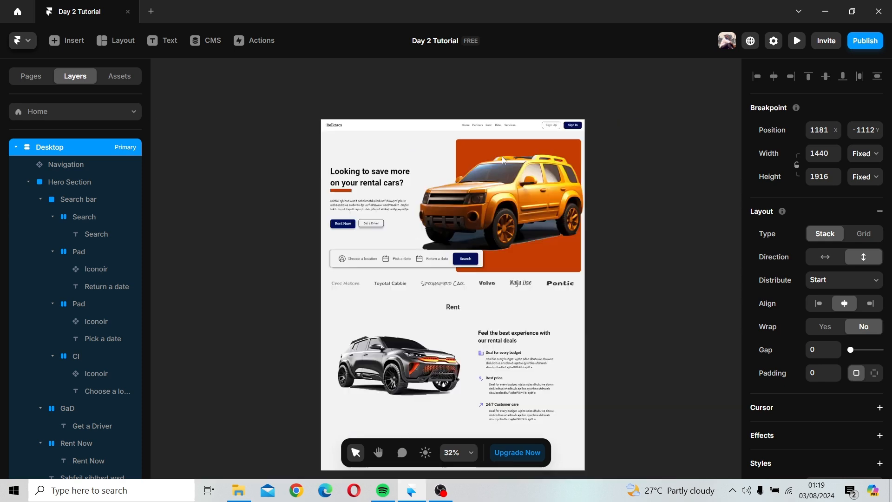
pyautogui.moveTo(500, 158); pyautogui.dragTo(474, 133)
pyautogui.moveTo(446, 322); pyautogui.dragTo(446, 420)
# Step: Draw a new full-width frame about 778 px tall directly below the Rent section
pyautogui.scroll(5, 467, 330)
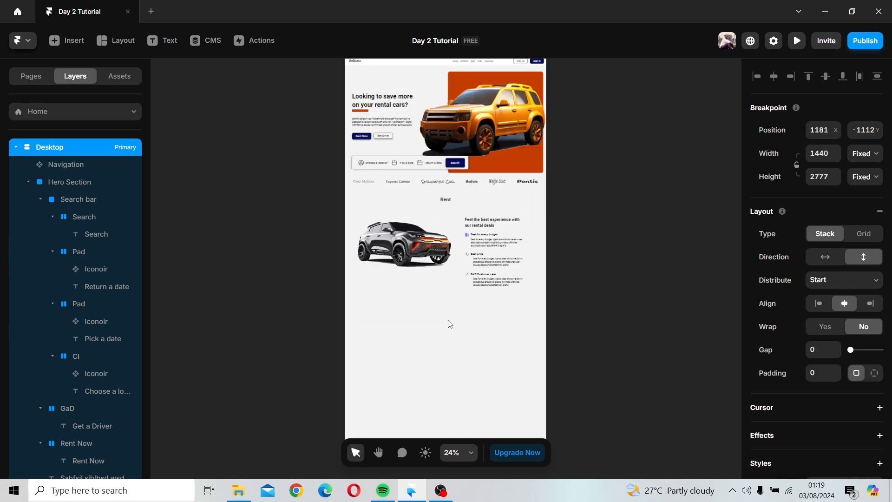
pyautogui.click(455, 278)
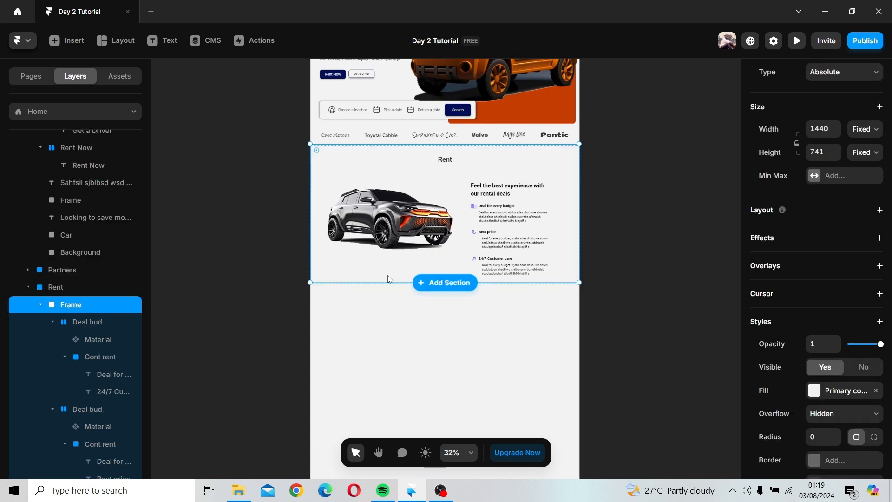
pyautogui.click(114, 40)
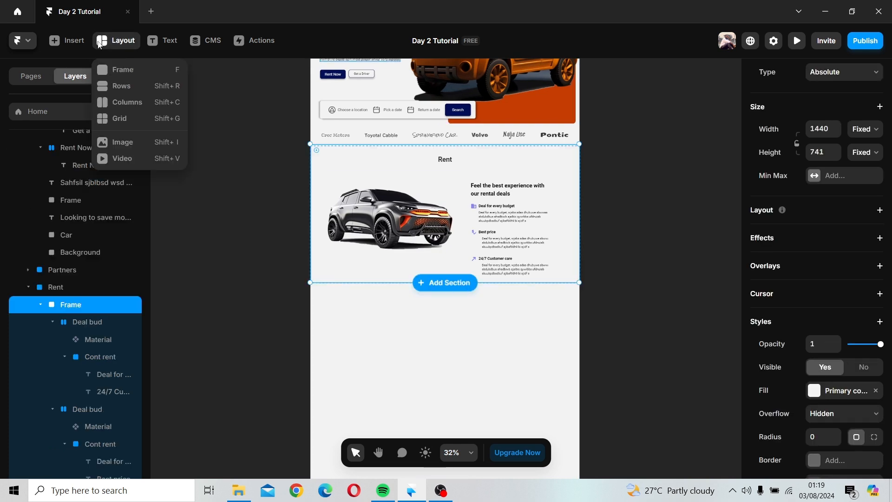
pyautogui.click(119, 75)
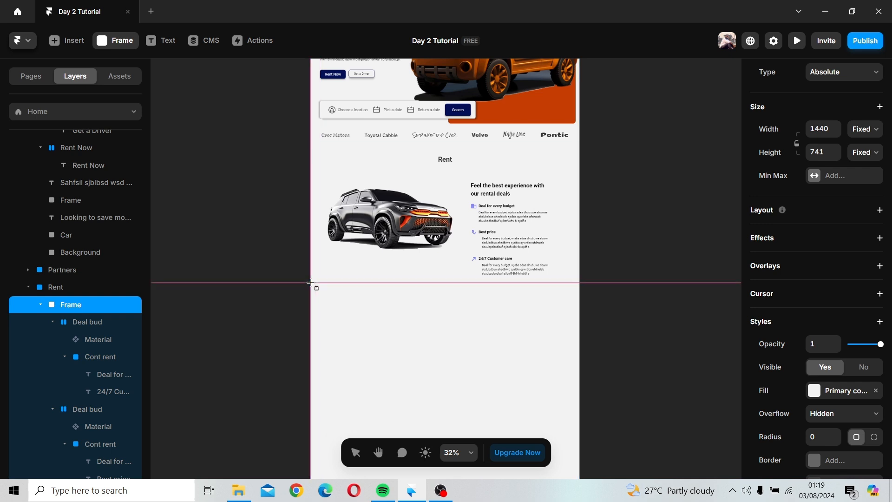
pyautogui.moveTo(311, 287); pyautogui.dragTo(580, 431)
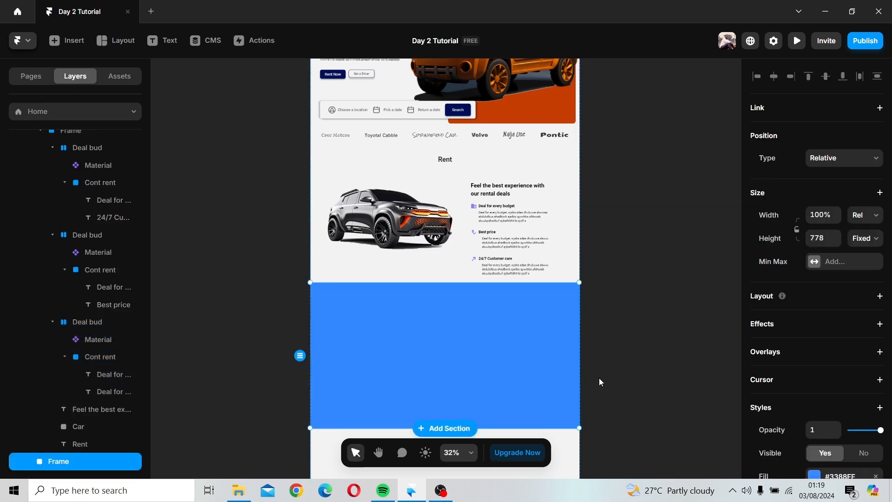
# Step: Fill the new frame below the Rent section with the Other color style
pyautogui.press('space')
pyautogui.moveTo(547, 372); pyautogui.dragTo(512, 263)
pyautogui.click(519, 267)
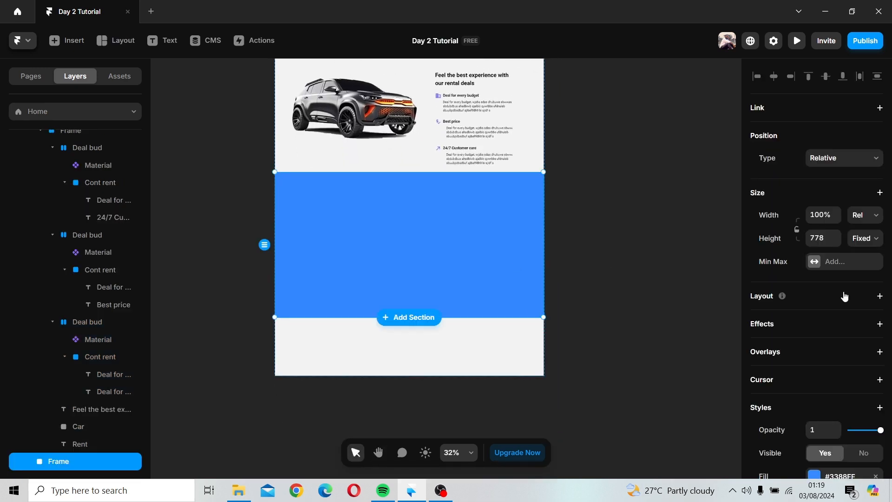
pyautogui.scroll(-5, 822, 305)
pyautogui.click(814, 245)
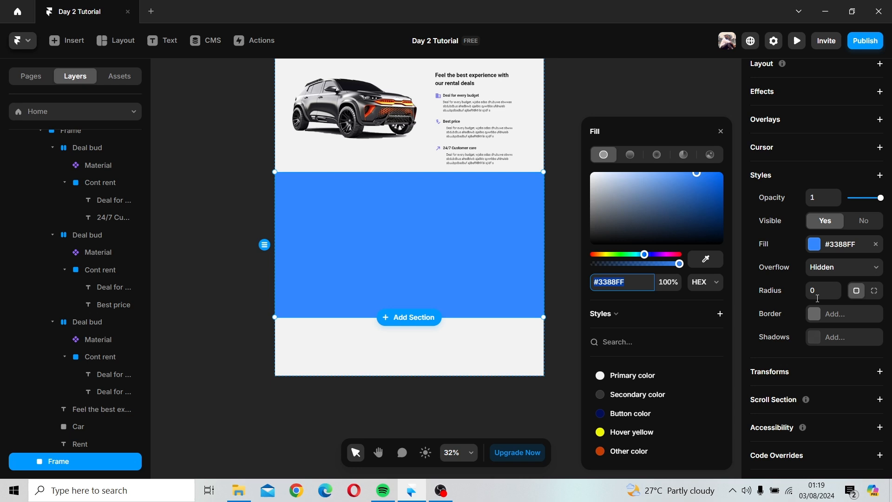
pyautogui.click(622, 452)
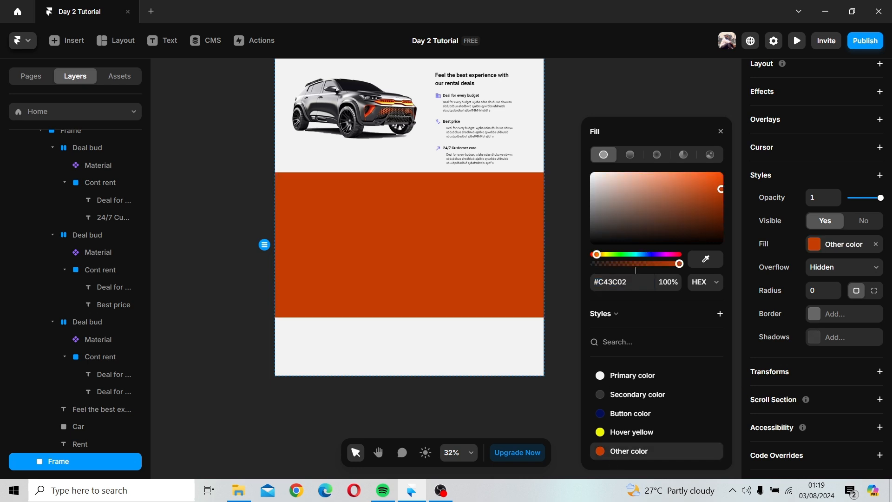
pyautogui.click(721, 132)
pyautogui.click(245, 296)
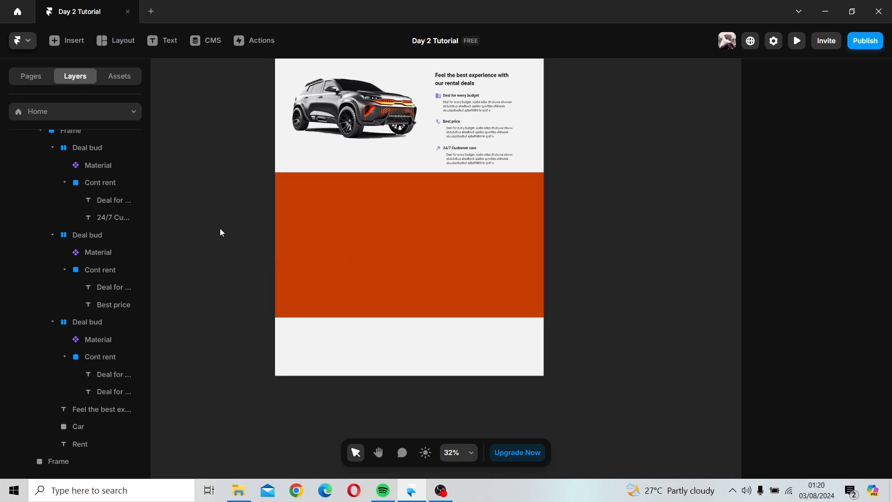
pyautogui.click(353, 238)
pyautogui.click(653, 227)
pyautogui.click(116, 40)
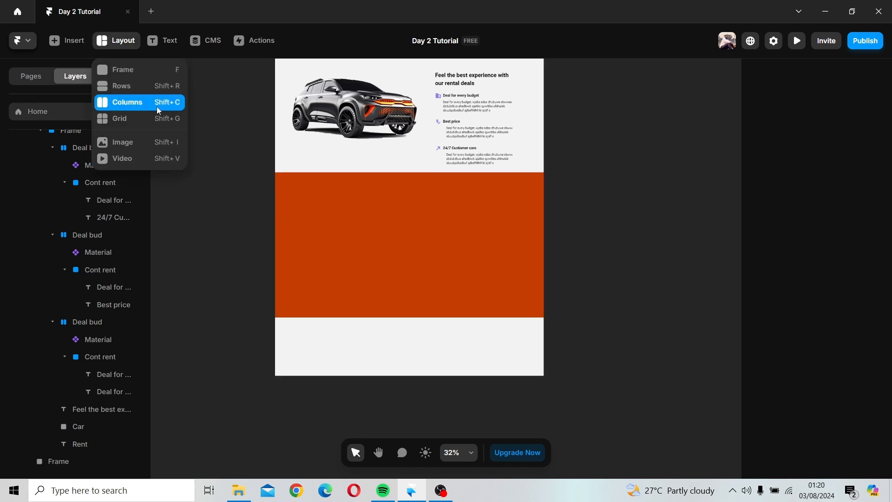
pyautogui.click(135, 69)
pyautogui.moveTo(180, 112)
pyautogui.mouseDown()
pyautogui.moveTo(223, 122)
pyautogui.moveTo(233, 153)
pyautogui.mouseUp()
pyautogui.doubleClick(203, 133)
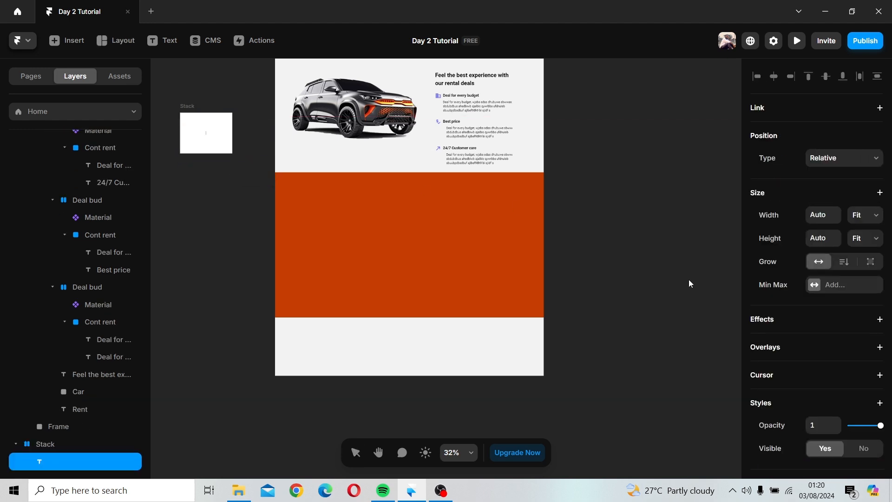
pyautogui.press('Escape')
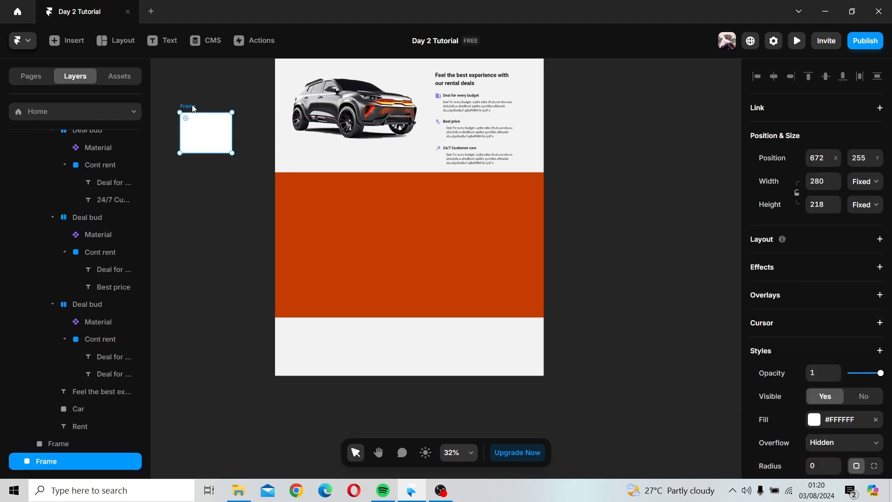
pyautogui.press('Delete')
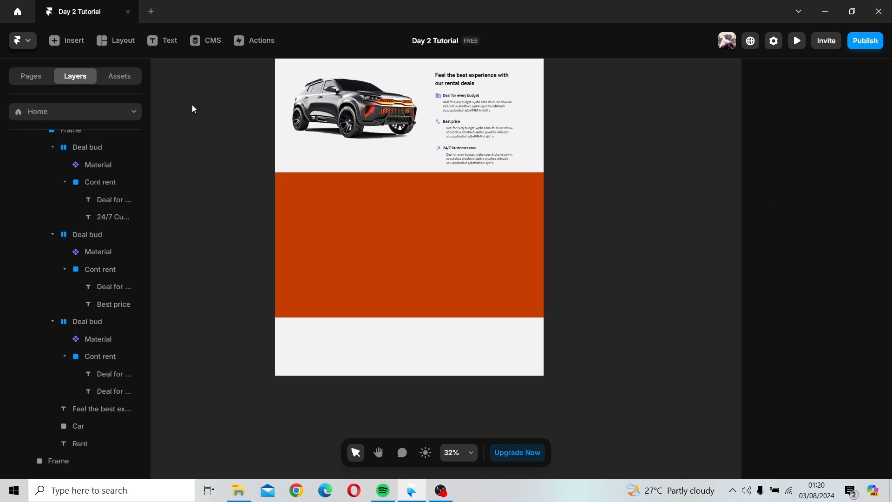
# Step: Draw an image frame beside the page and fill it with the image 3d-car-with-simple-background-(6)
pyautogui.click(105, 40)
pyautogui.click(139, 141)
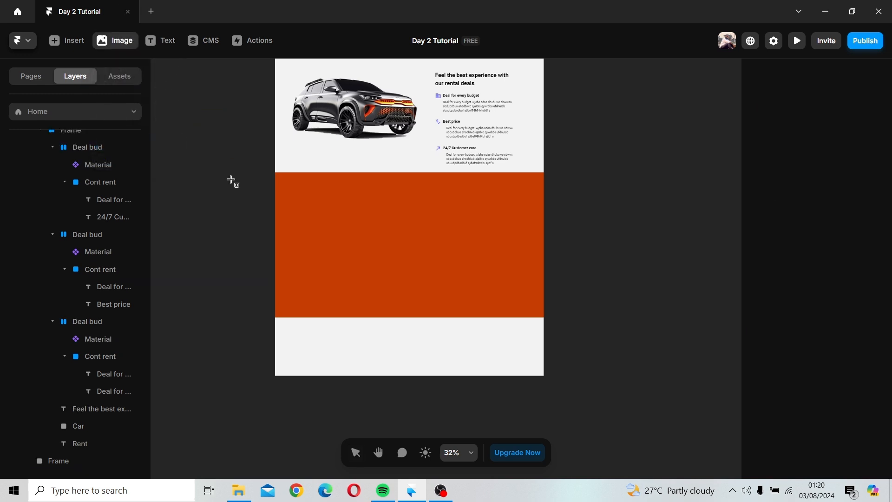
pyautogui.moveTo(180, 174); pyautogui.dragTo(264, 251)
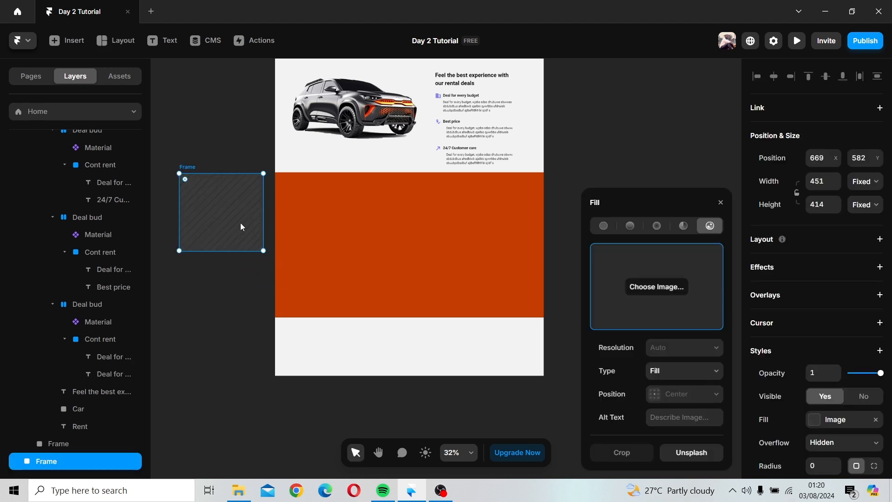
pyautogui.click(662, 288)
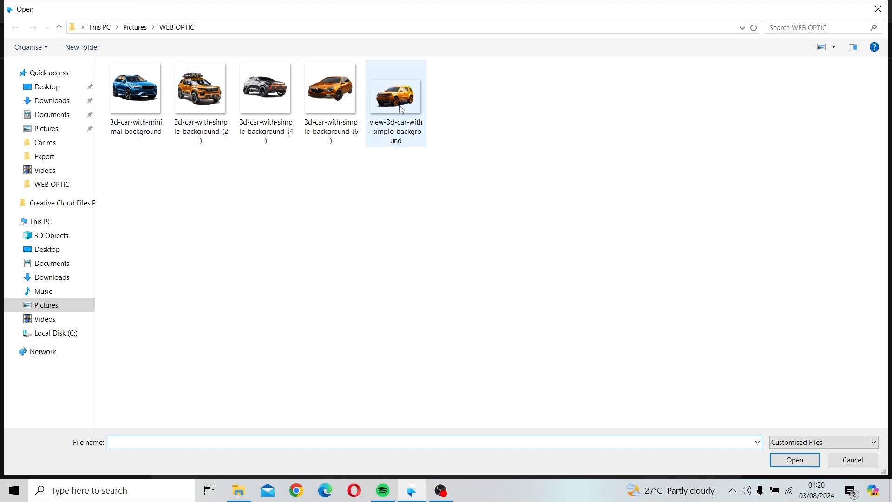
pyautogui.click(345, 121)
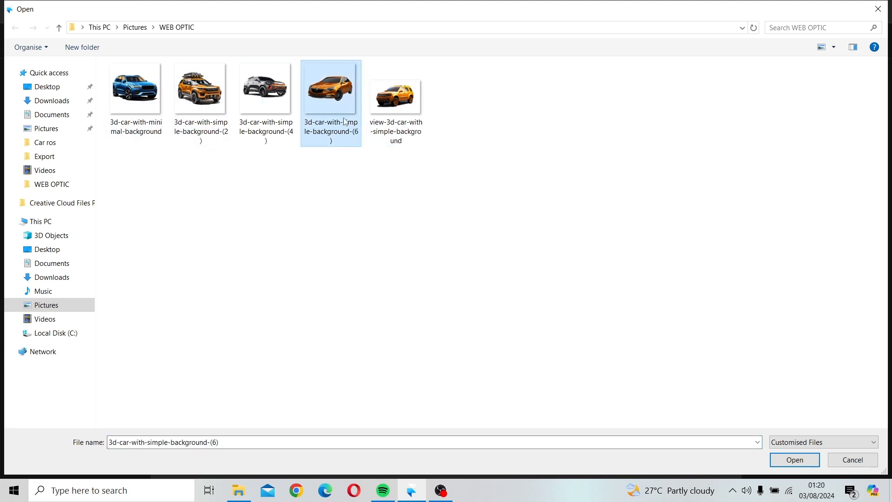
pyautogui.click(795, 460)
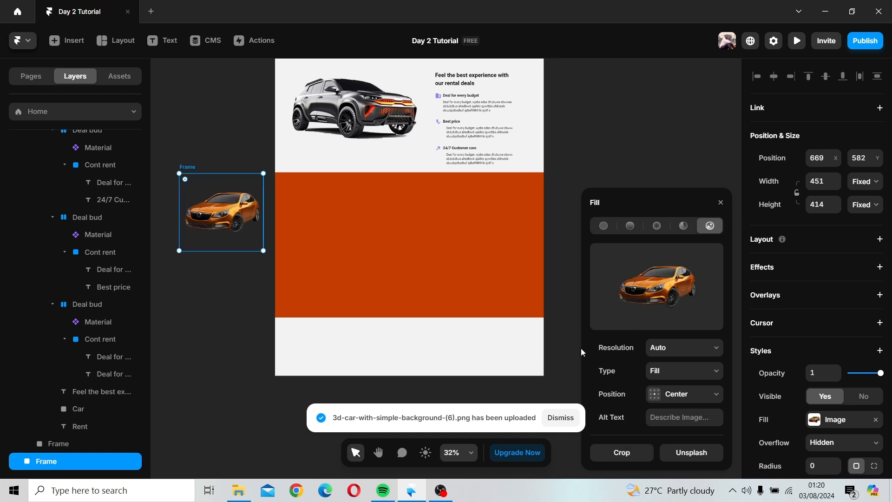
# Step: Move the car image into the orange section and resize it to about 822 × 528 px
pyautogui.moveTo(251, 239); pyautogui.dragTo(499, 317)
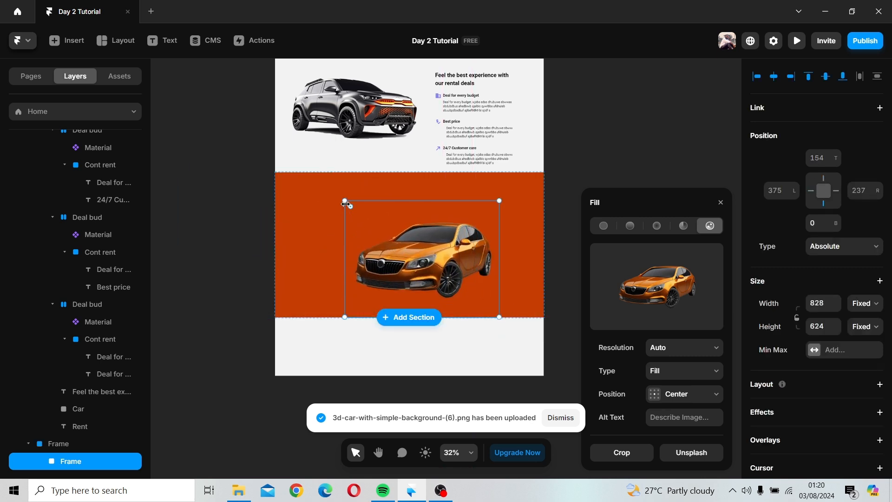
pyautogui.moveTo(345, 202); pyautogui.dragTo(334, 186)
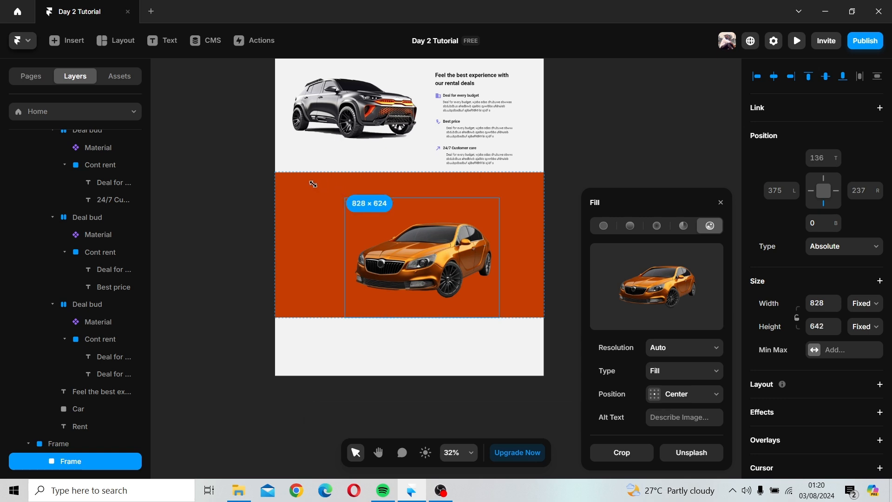
pyautogui.moveTo(355, 223); pyautogui.dragTo(302, 193)
pyautogui.moveTo(414, 251); pyautogui.dragTo(424, 252)
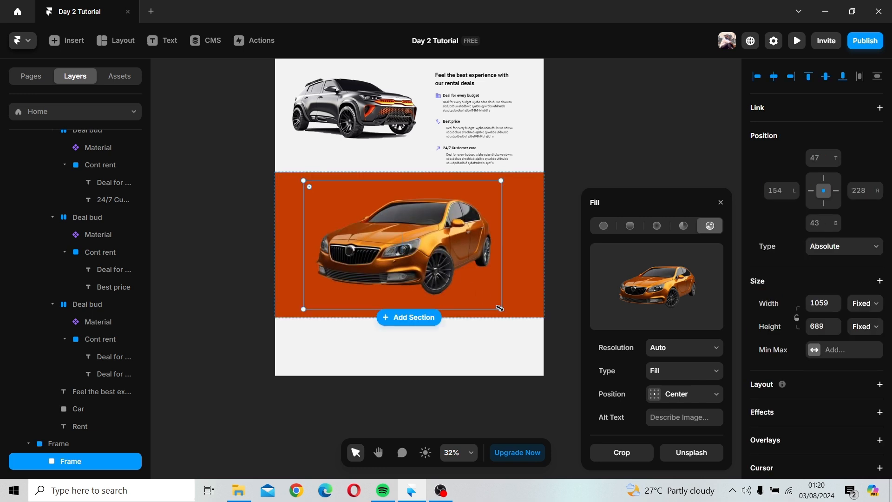
pyautogui.moveTo(500, 308); pyautogui.dragTo(490, 303)
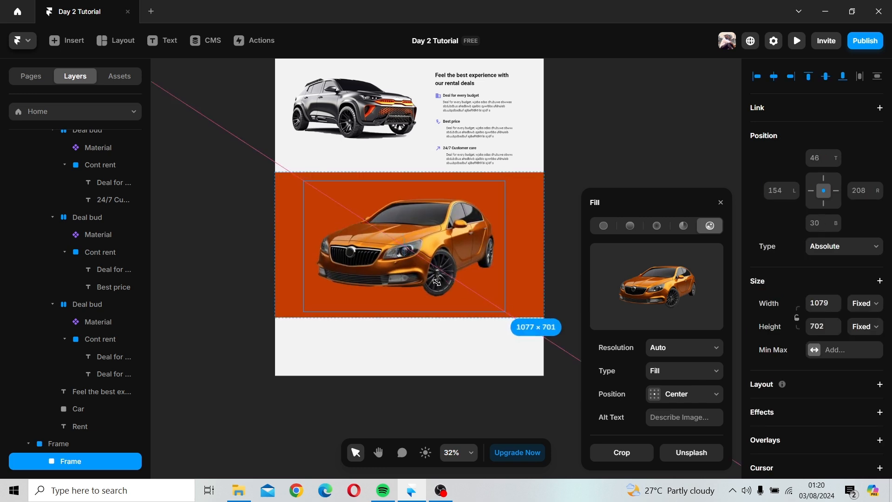
pyautogui.moveTo(502, 313); pyautogui.dragTo(453, 277)
pyautogui.moveTo(456, 280); pyautogui.dragTo(457, 280)
pyautogui.moveTo(408, 254); pyautogui.dragTo(421, 254)
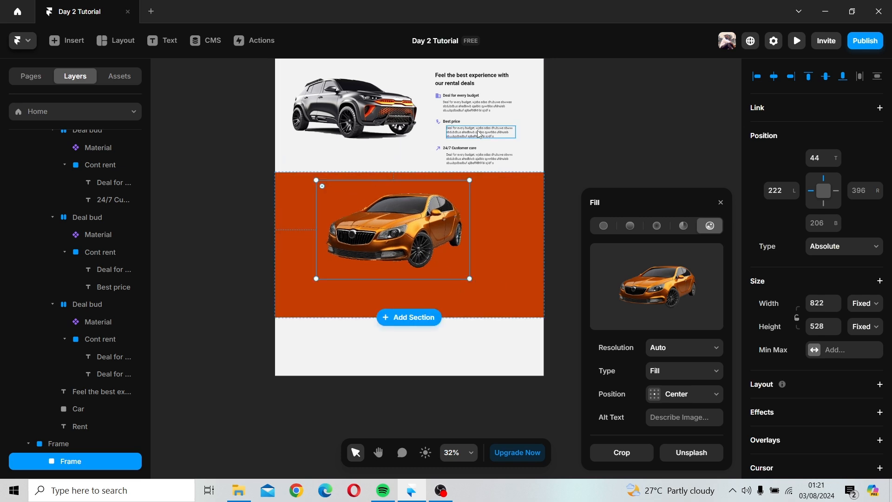
# Step: Duplicate the "Feel the best experience with our rental deals" heading into the orange section below the car
pyautogui.click(472, 79)
pyautogui.click(472, 78)
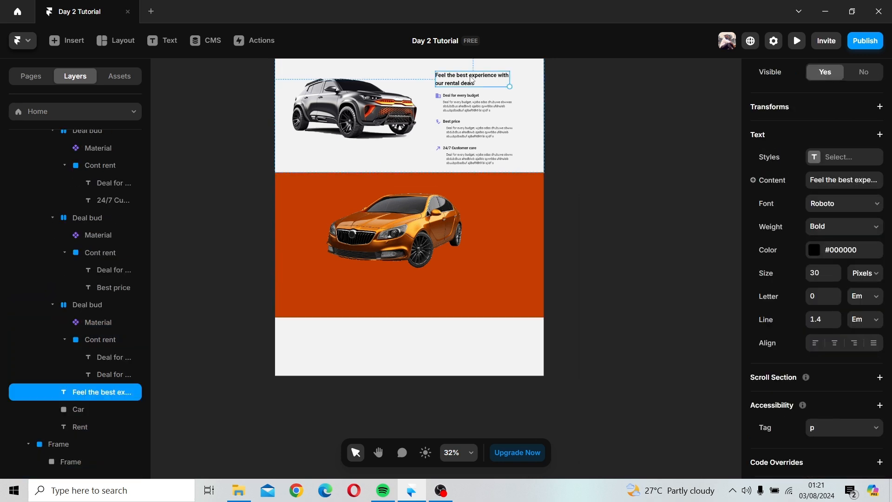
pyautogui.moveTo(471, 79); pyautogui.dragTo(393, 286)
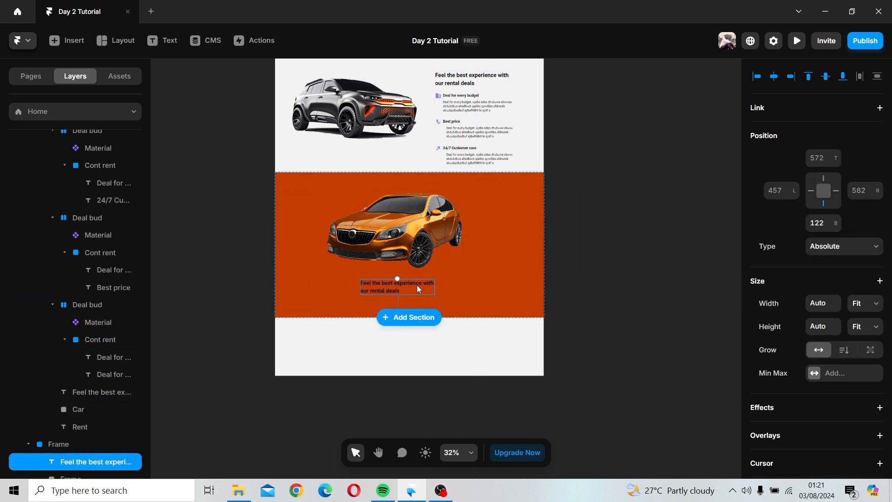
# Step: Set the duplicated heading's text color to the Primary color style
pyautogui.scroll(3, 385, 291)
pyautogui.doubleClick(380, 293)
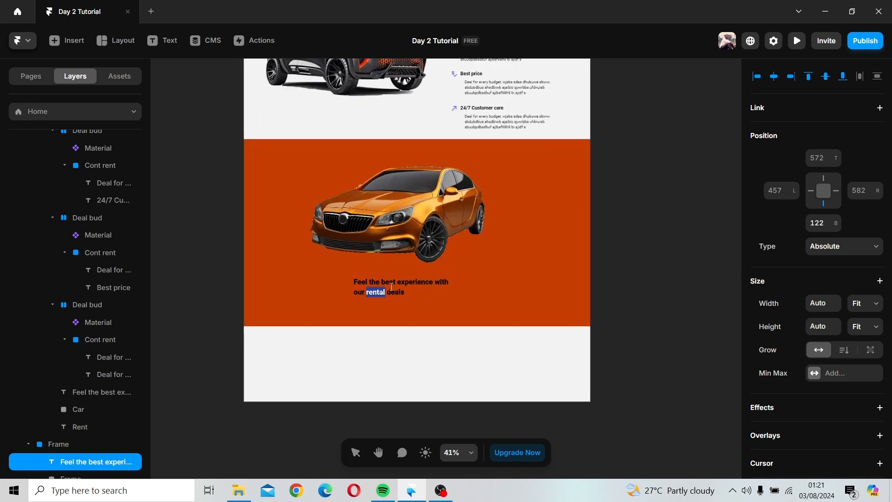
pyautogui.press('Escape')
pyautogui.scroll(-5, 832, 334)
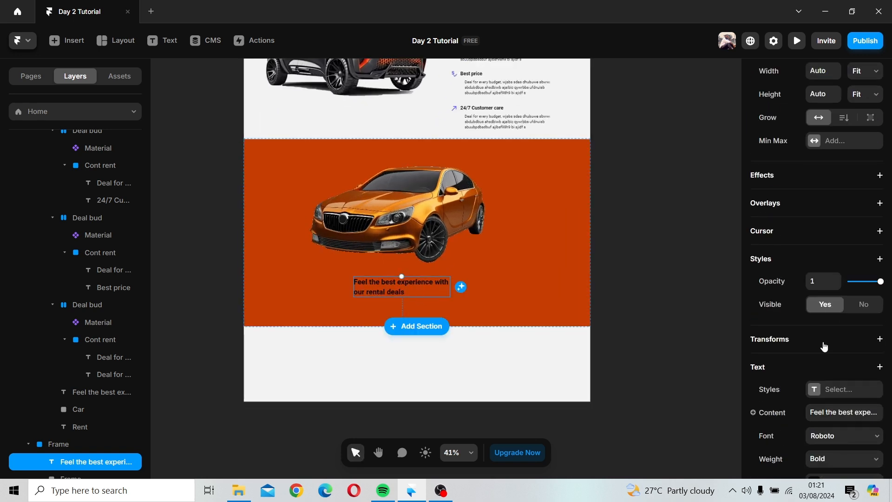
pyautogui.scroll(-5, 821, 330)
pyautogui.click(815, 253)
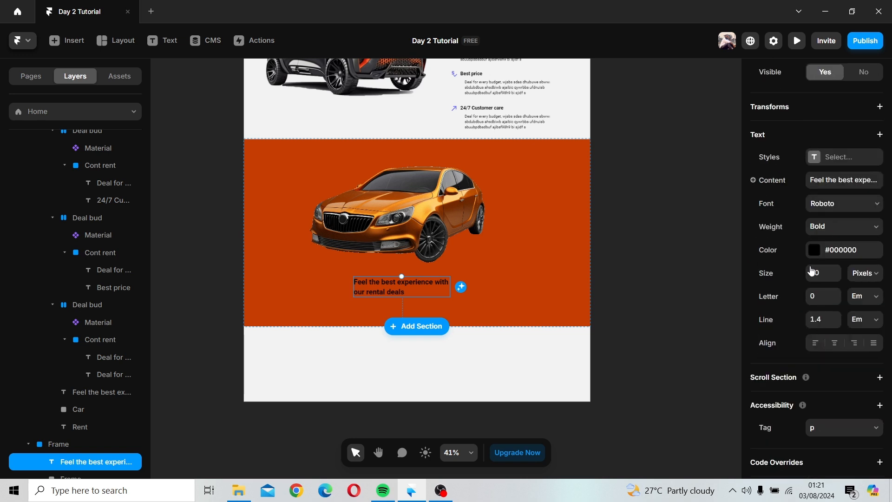
pyautogui.click(633, 375)
pyautogui.press('Escape')
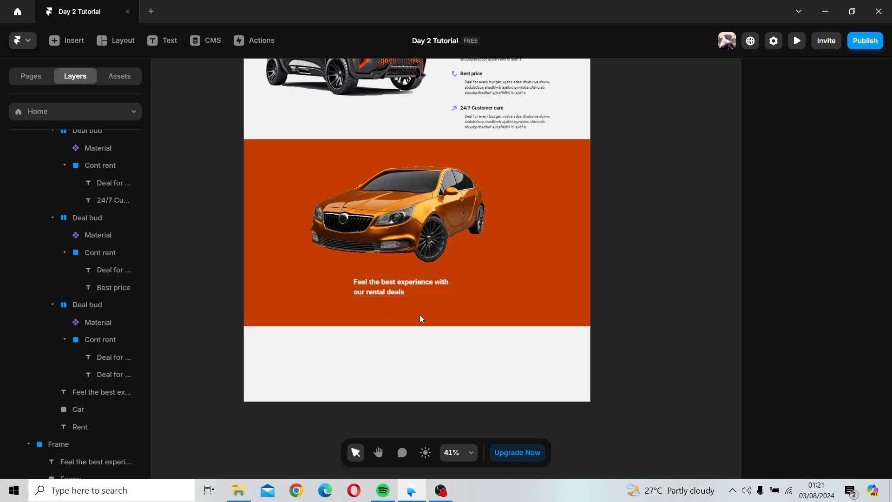
# Step: Rearrange the orange section so the heading sits near the top with the car image beneath it
pyautogui.doubleClick(392, 290)
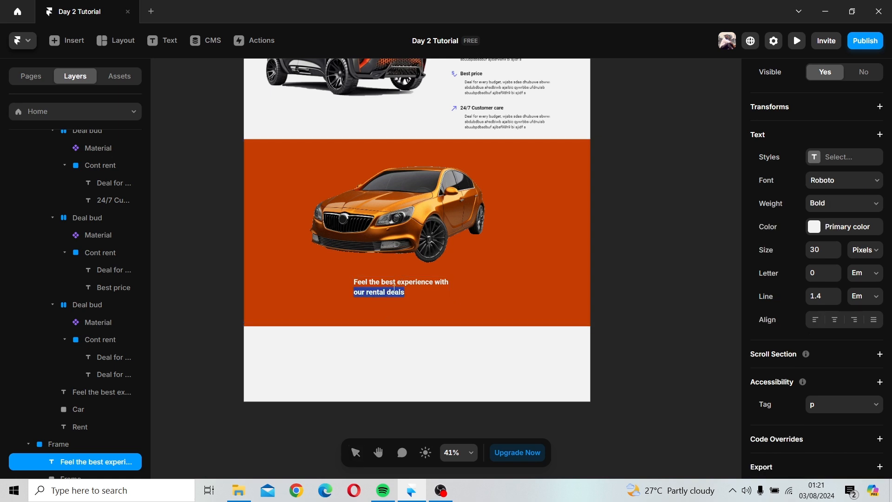
pyautogui.click(453, 291)
pyautogui.moveTo(425, 290); pyautogui.dragTo(551, 223)
pyautogui.click(433, 234)
pyautogui.click(403, 269)
pyautogui.moveTo(402, 267); pyautogui.dragTo(408, 333)
pyautogui.moveTo(350, 313); pyautogui.dragTo(440, 255)
pyautogui.click(519, 223)
pyautogui.moveTo(528, 226); pyautogui.dragTo(406, 155)
pyautogui.scroll(-2, 468, 167)
pyautogui.scroll(2, 468, 167)
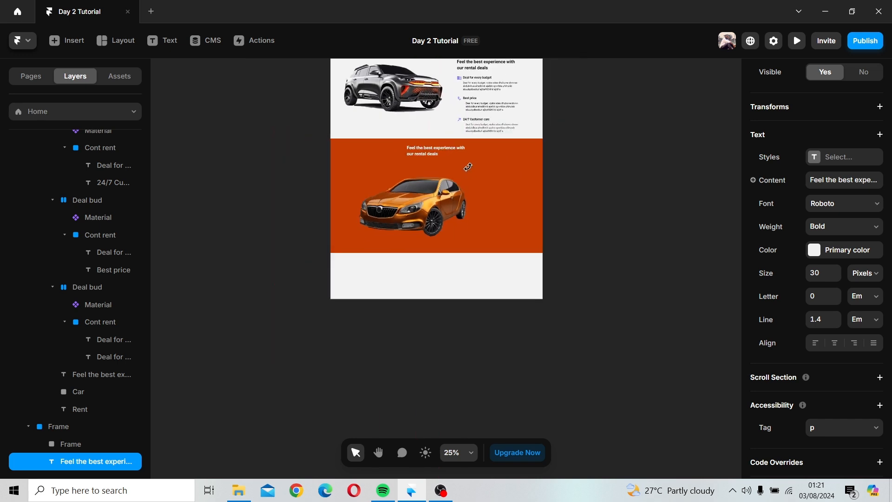
# Step: Zoom and scroll through the page to review the hero, Rent section and new orange section
pyautogui.scroll(-2, 468, 168)
pyautogui.scroll(5, 469, 165)
pyautogui.scroll(4, 469, 164)
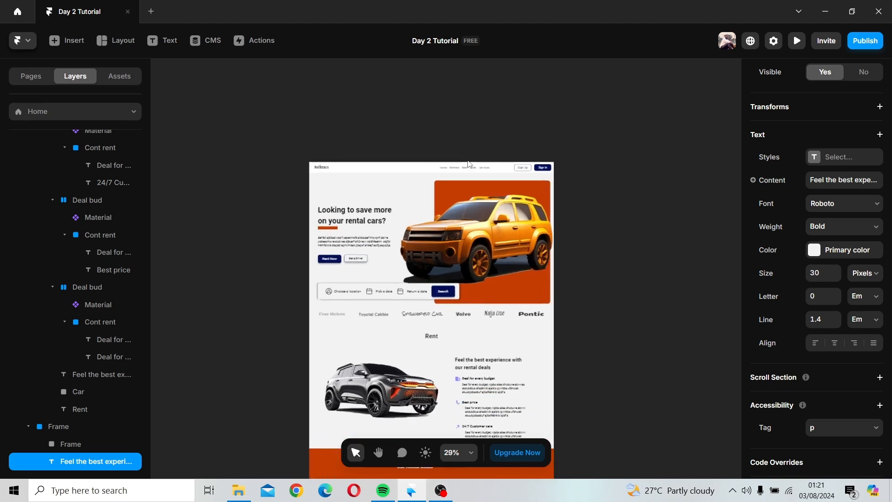
pyautogui.scroll(3, 468, 161)
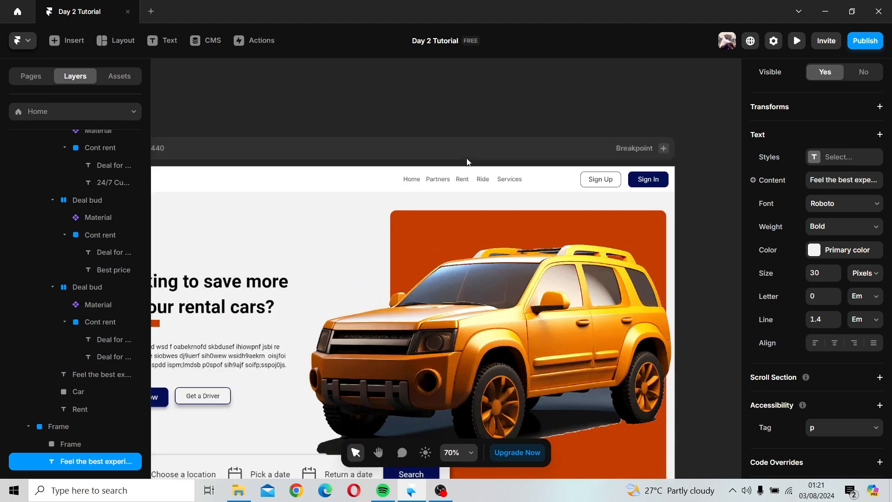
pyautogui.scroll(-3, 468, 162)
pyautogui.scroll(-3, 467, 162)
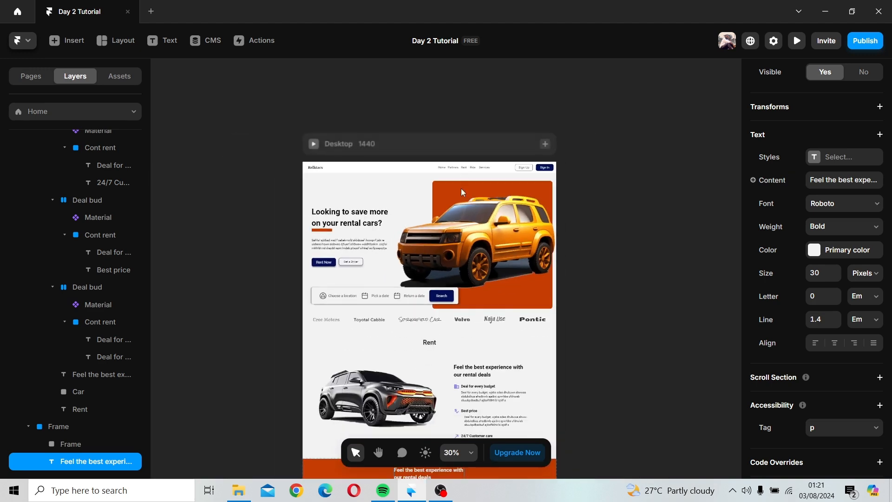
pyautogui.scroll(-5, 465, 186)
pyautogui.scroll(2, 462, 199)
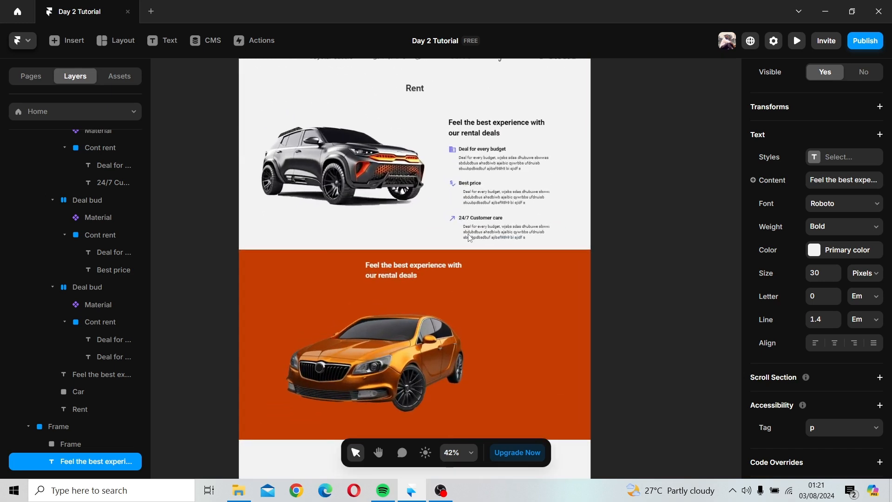
pyautogui.scroll(-3, 464, 218)
pyautogui.scroll(3, 466, 237)
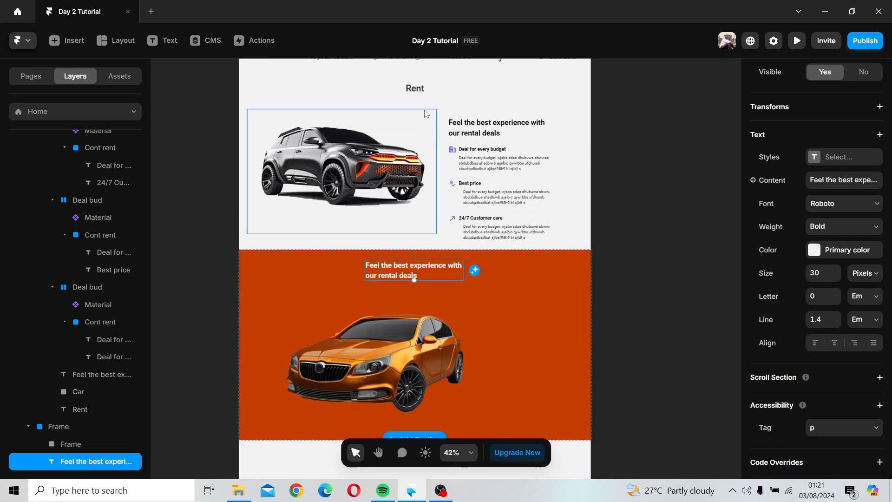
# Step: Duplicate the Rent title into the top of the orange section and centre it horizontally
pyautogui.click(415, 88)
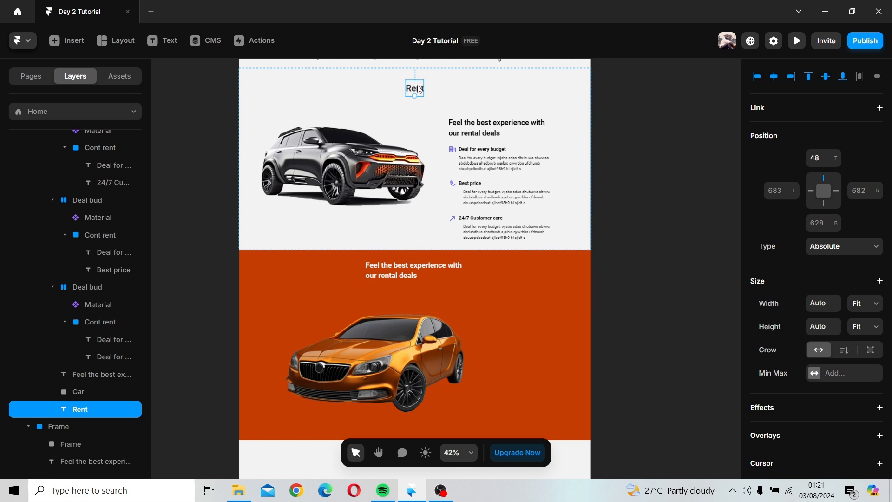
pyautogui.moveTo(419, 89); pyautogui.dragTo(445, 411)
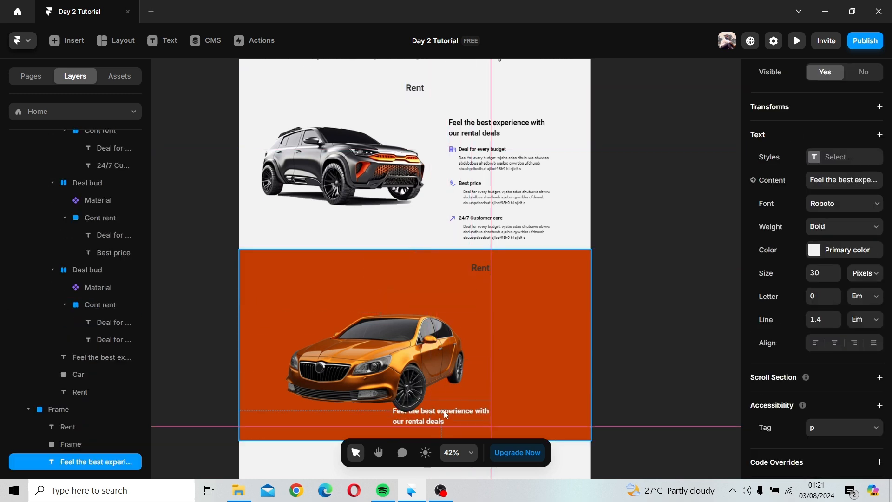
pyautogui.moveTo(481, 270); pyautogui.dragTo(561, 215)
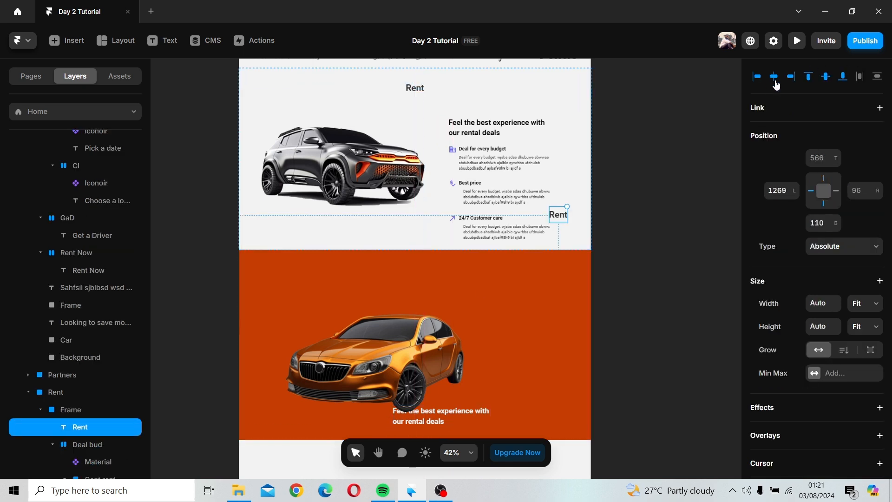
pyautogui.click(774, 77)
pyautogui.moveTo(415, 214); pyautogui.dragTo(417, 272)
pyautogui.click(773, 76)
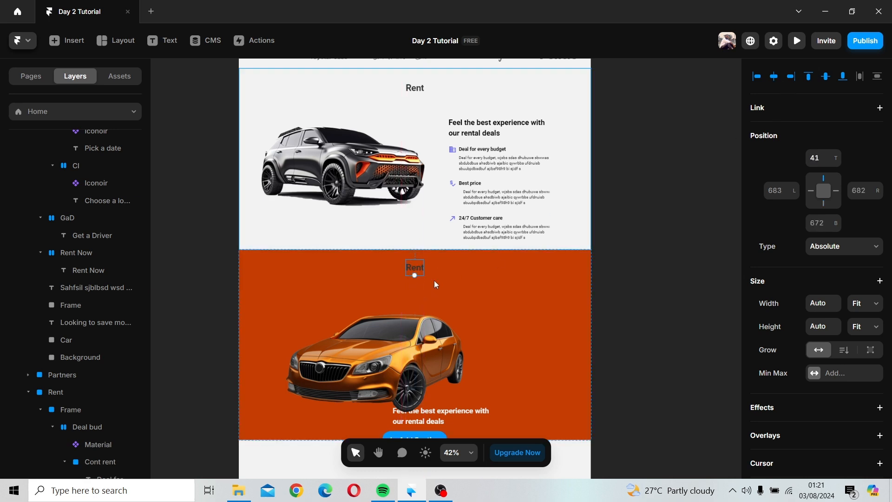
# Step: Change the duplicated title's text in the orange section to Ride
pyautogui.doubleClick(411, 269)
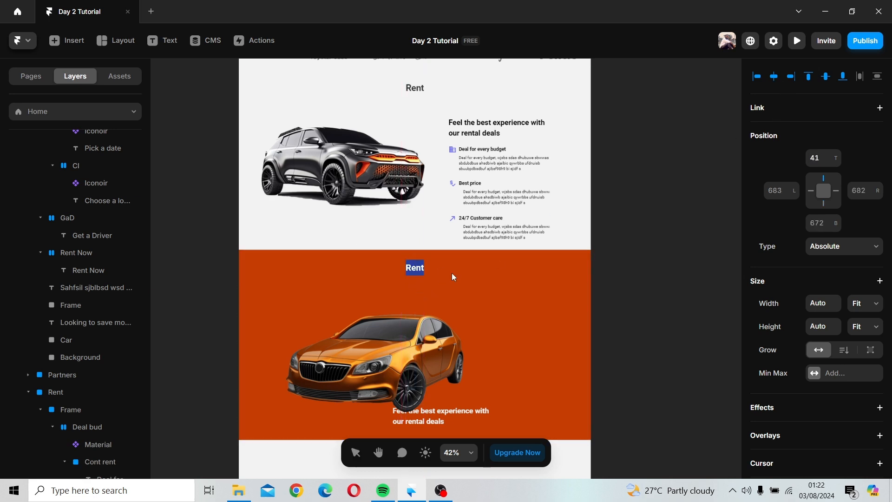
pyautogui.write('Ride')
pyautogui.press('BackSpace')
pyautogui.press('Escape')
# Step: Set the Ride title's text color to the Primary color style
pyautogui.scroll(-8, 819, 381)
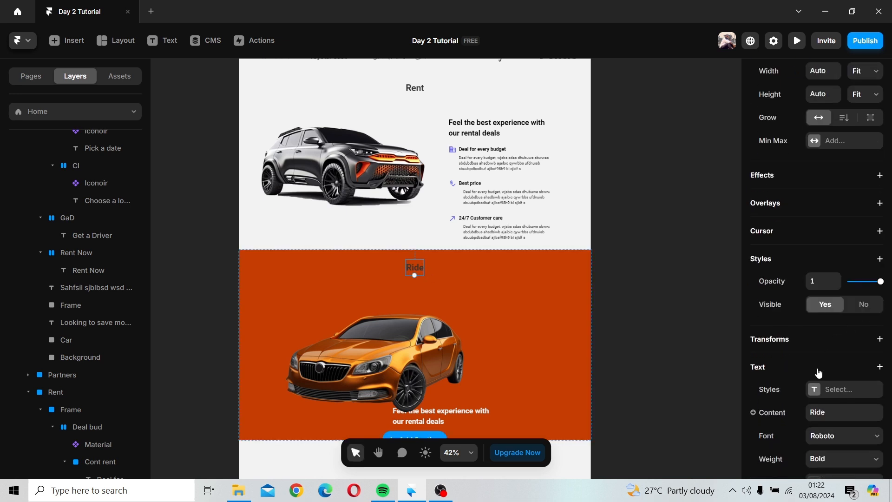
pyautogui.click(817, 318)
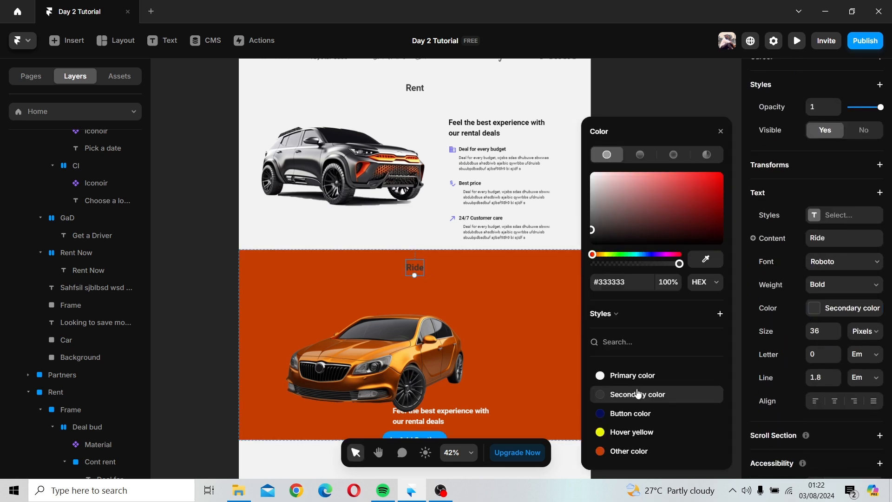
pyautogui.click(609, 375)
pyautogui.click(721, 131)
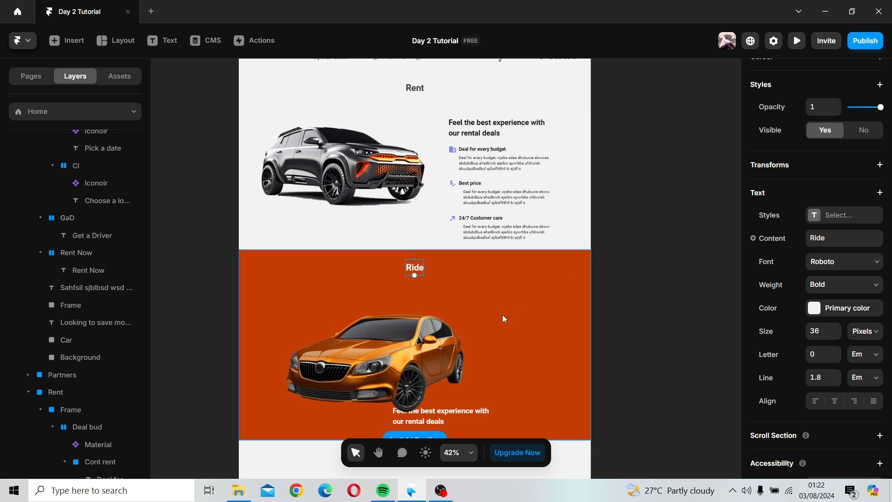
# Step: Nudge the car image slightly to the right within the orange section
pyautogui.click(430, 352)
pyautogui.moveTo(429, 352); pyautogui.dragTo(450, 349)
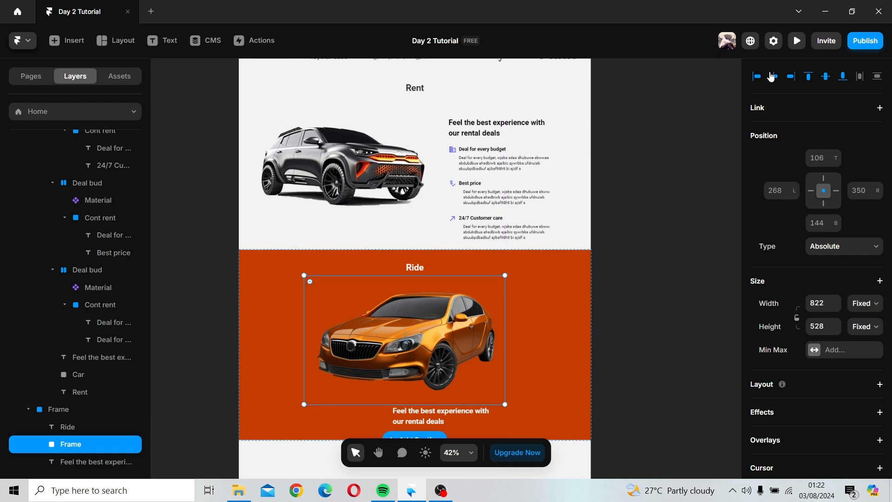
pyautogui.click(544, 299)
# Step: Replace the paragraph text beneath the car with 'Get you car here' and nudge it slightly upward
pyautogui.scroll(-2, 545, 300)
pyautogui.scroll(-3, 511, 311)
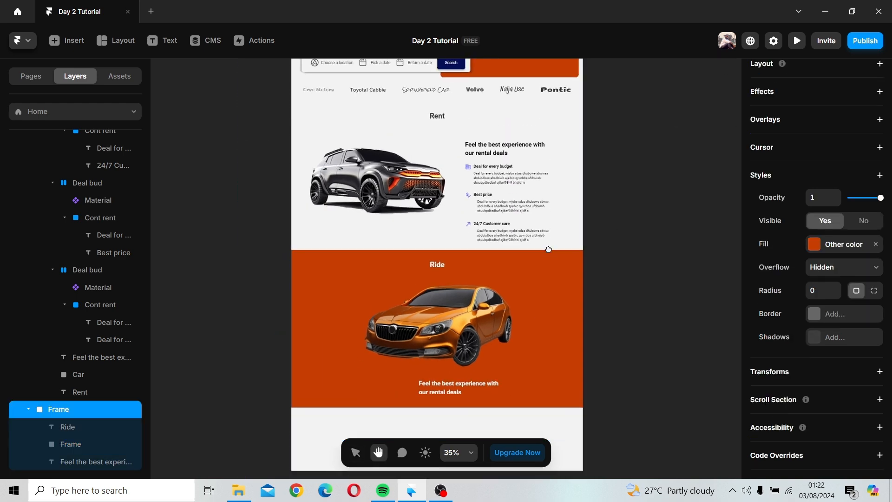
pyautogui.click(474, 322)
pyautogui.doubleClick(474, 321)
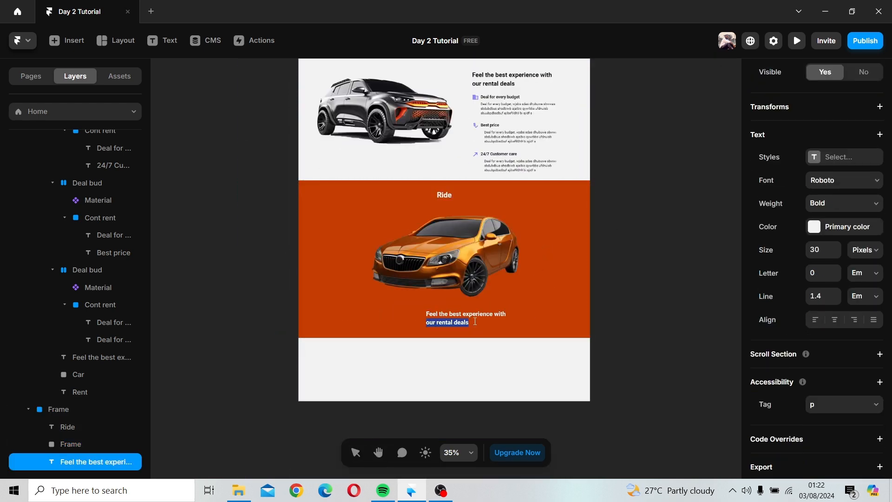
pyautogui.click(476, 320)
pyautogui.moveTo(467, 322); pyautogui.dragTo(429, 308)
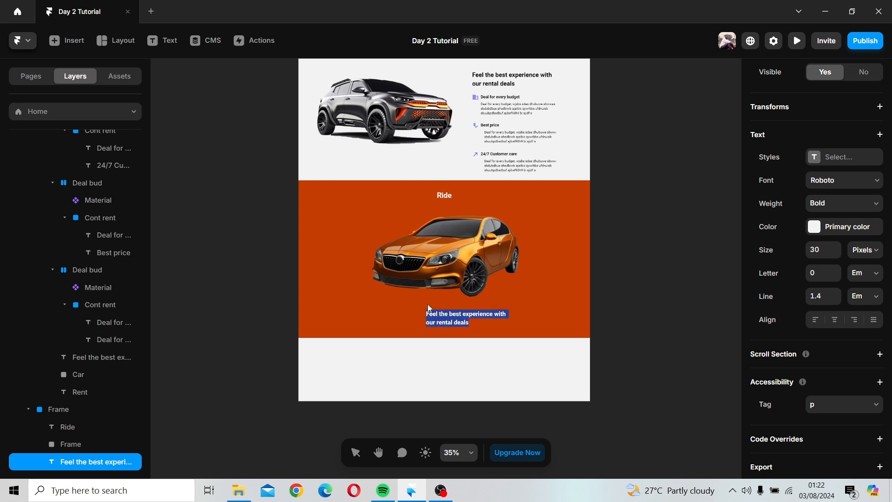
pyautogui.write('Get you')
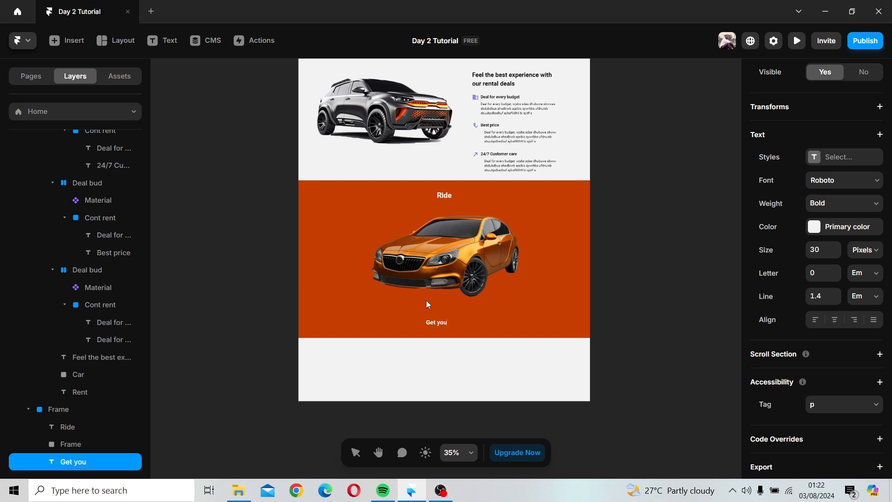
pyautogui.write('car here with good')
pyautogui.press('BackSpace')
pyautogui.press('BackSpace')
pyautogui.press('BackSpace')
pyautogui.press('BackSpace')
pyautogui.press('BackSpace')
pyautogui.press('BackSpace')
pyautogui.press('BackSpace')
pyautogui.press('BackSpace')
pyautogui.press('BackSpace')
pyautogui.press('Escape')
pyautogui.moveTo(459, 322); pyautogui.dragTo(453, 312)
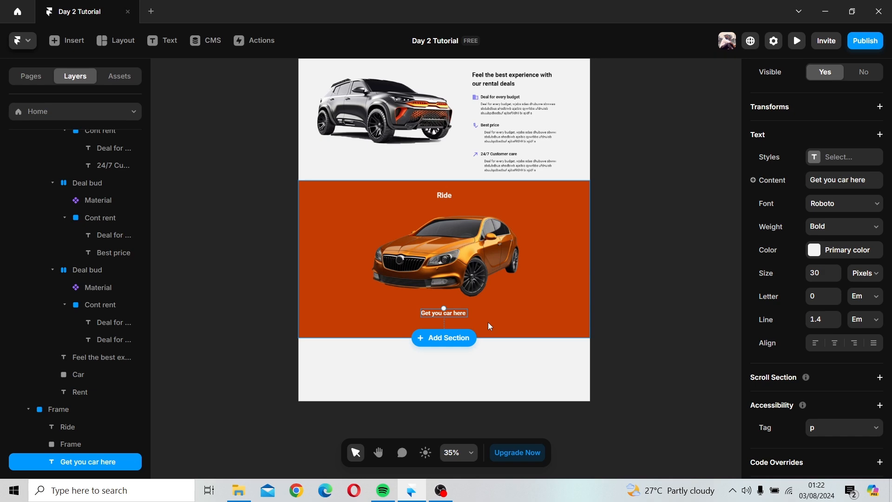
pyautogui.click(603, 338)
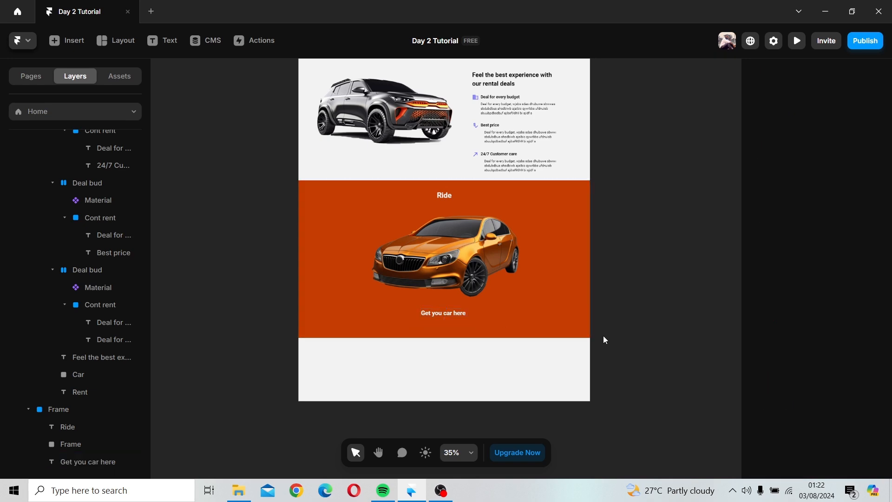
# Step: Zoom and scroll through the page to review the hero and the orange Ride section
pyautogui.scroll(-5, 604, 336)
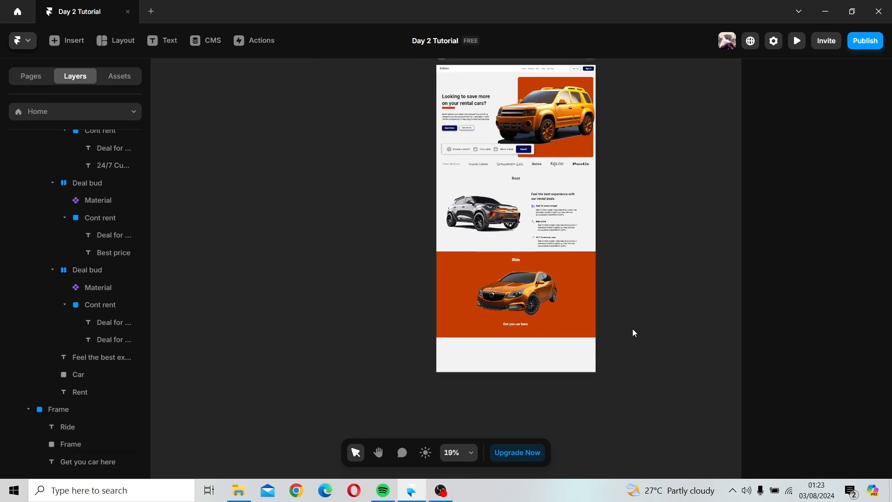
pyautogui.moveTo(634, 333); pyautogui.dragTo(520, 399)
pyautogui.scroll(6, 363, 197)
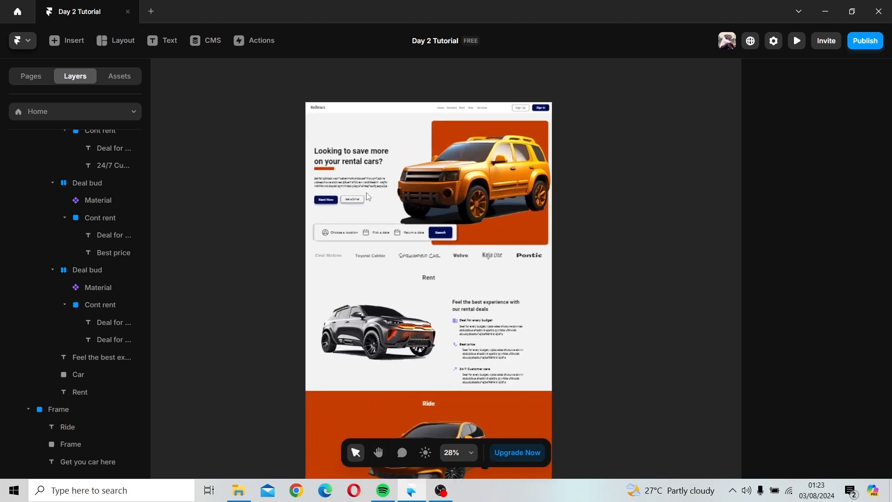
pyautogui.scroll(1, 470, 162)
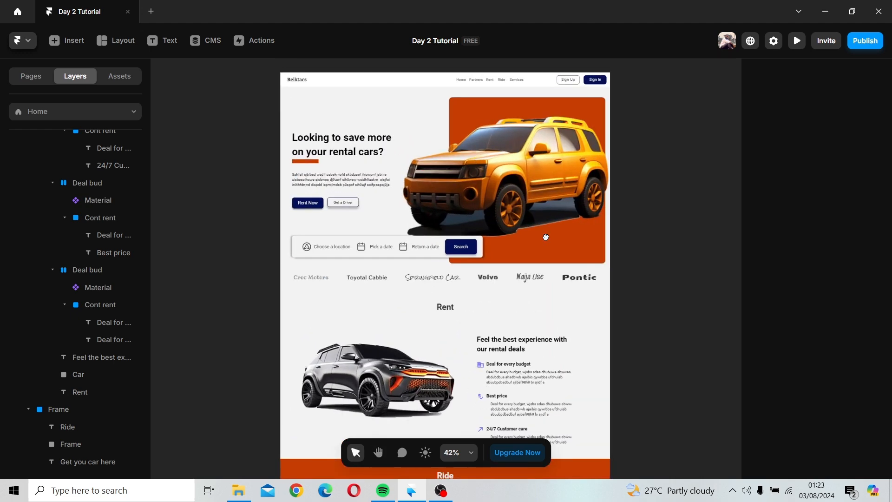
pyautogui.scroll(2, 546, 237)
pyautogui.scroll(4, 475, 194)
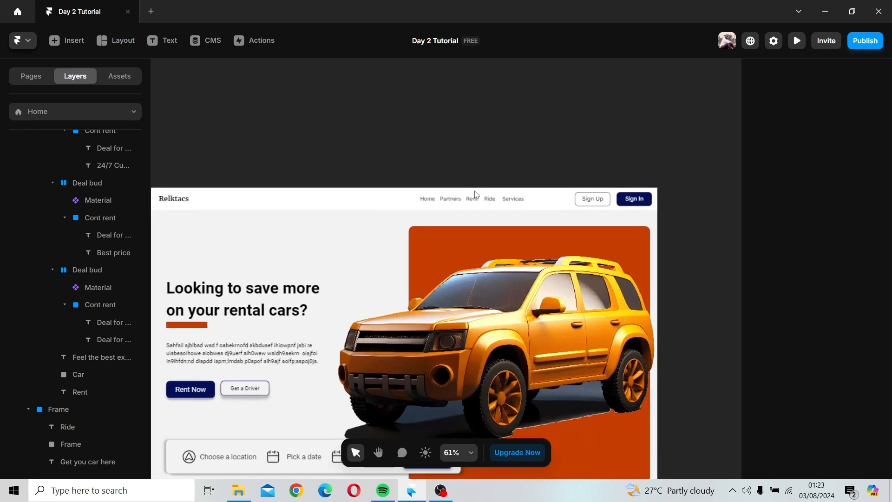
pyautogui.scroll(-5, 475, 195)
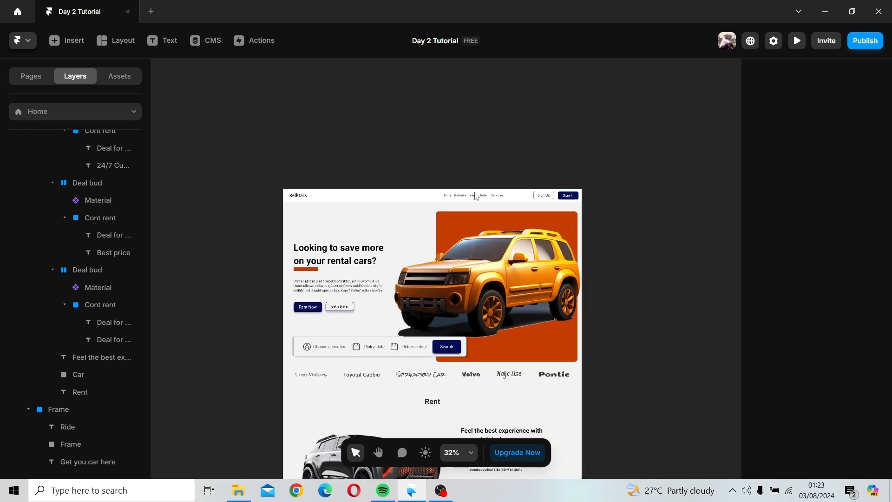
pyautogui.scroll(-6, 534, 186)
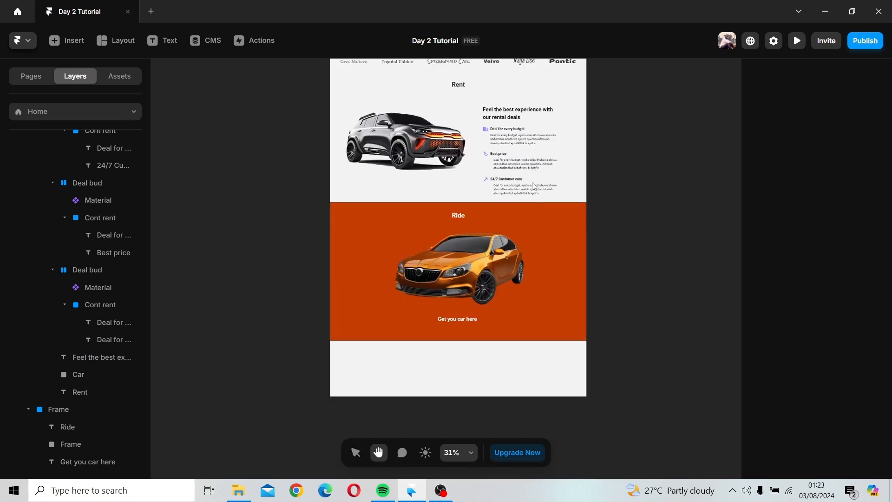
# Step: Adjust the car image and reposition the 'Get you car here' text centred just below the car
pyautogui.click(475, 317)
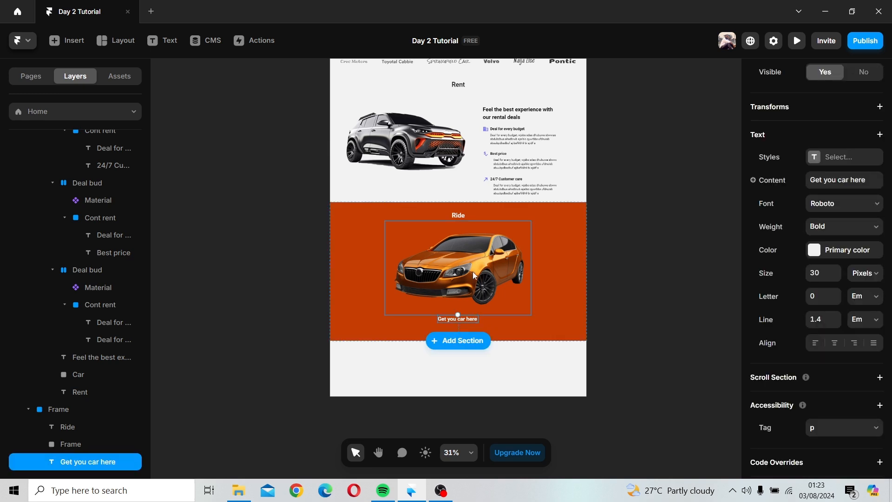
pyautogui.click(489, 273)
pyautogui.moveTo(488, 272); pyautogui.dragTo(491, 275)
pyautogui.click(464, 320)
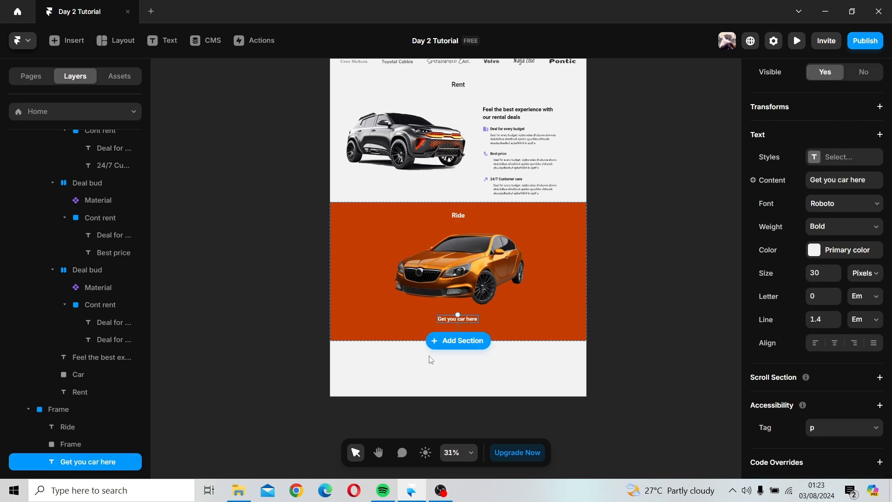
pyautogui.scroll(5, 432, 359)
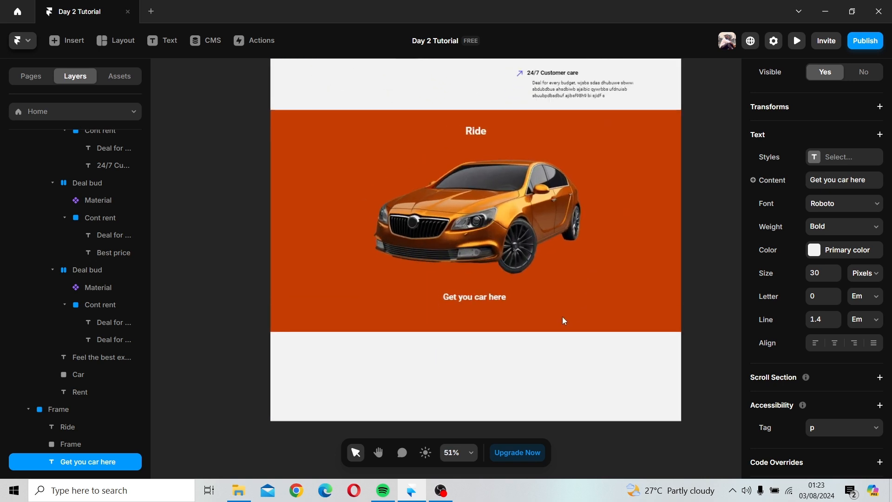
pyautogui.click(480, 305)
pyautogui.scroll(1, 481, 305)
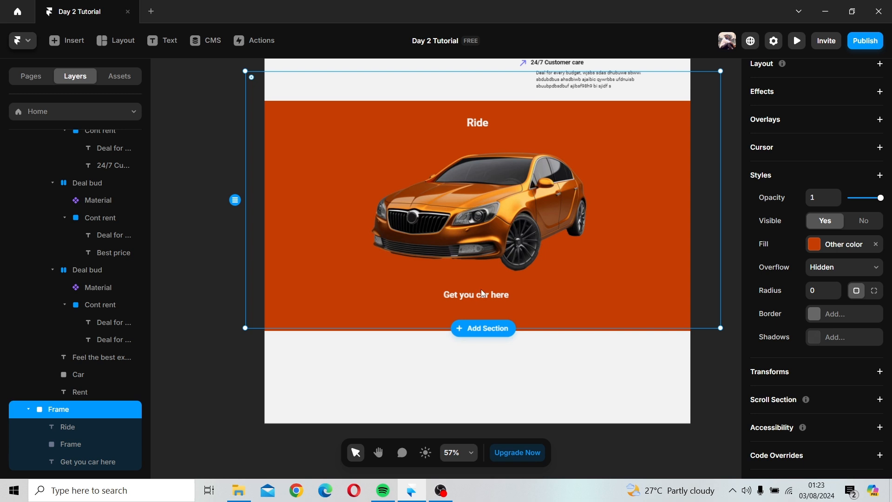
pyautogui.click(481, 288)
pyautogui.moveTo(604, 217); pyautogui.dragTo(662, 160)
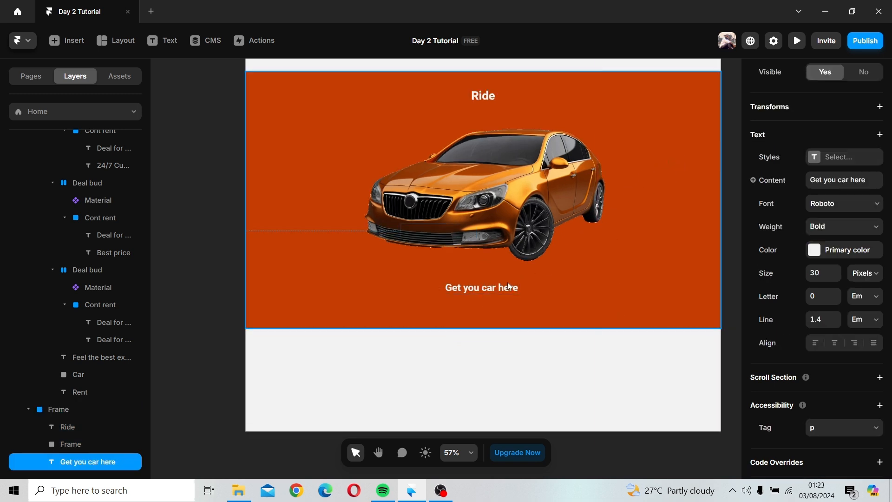
pyautogui.moveTo(508, 282); pyautogui.dragTo(510, 282)
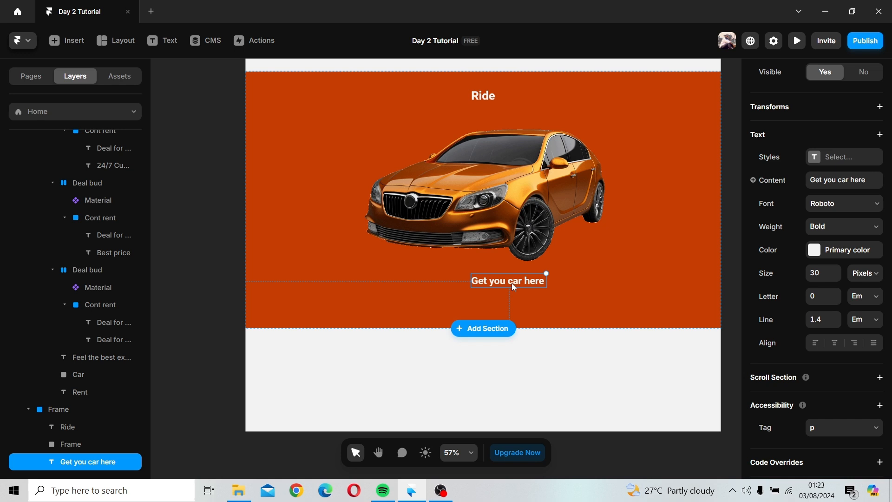
pyautogui.moveTo(512, 284); pyautogui.dragTo(495, 289)
# Step: Change the text beneath the car to Mercedes Benz
pyautogui.doubleClick(496, 289)
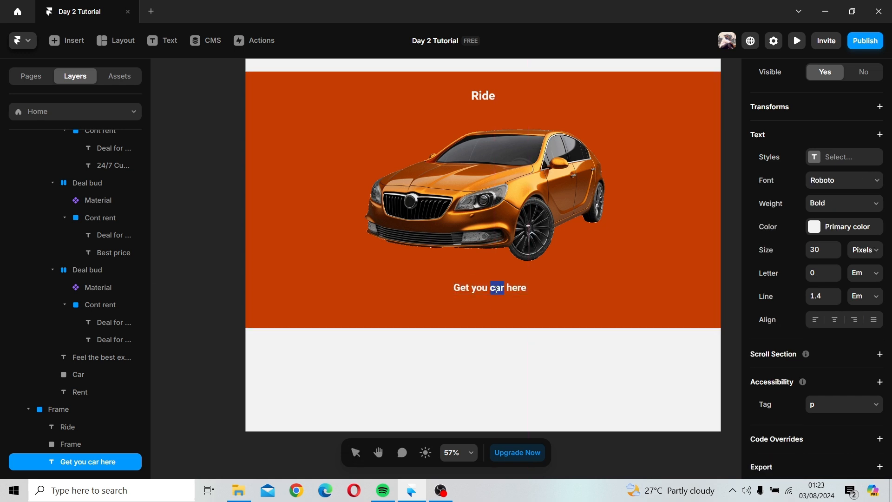
pyautogui.tripleClick(497, 289)
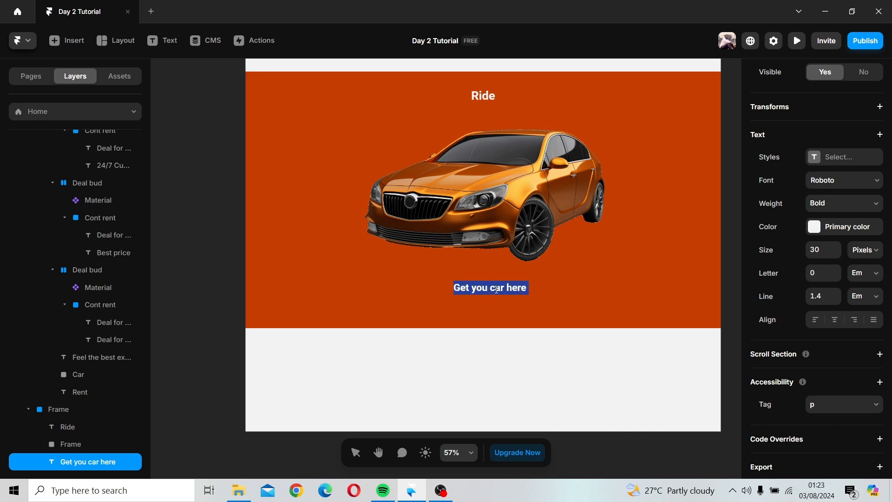
pyautogui.write('Mer')
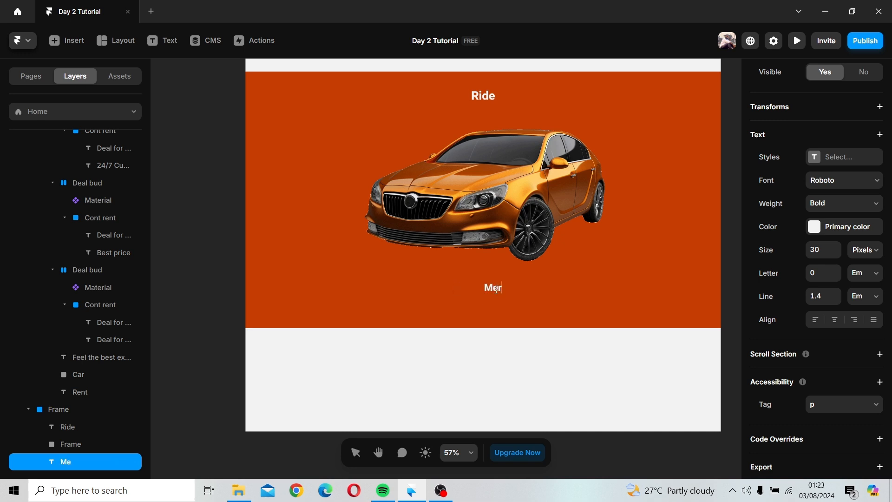
pyautogui.write('cedes Benz')
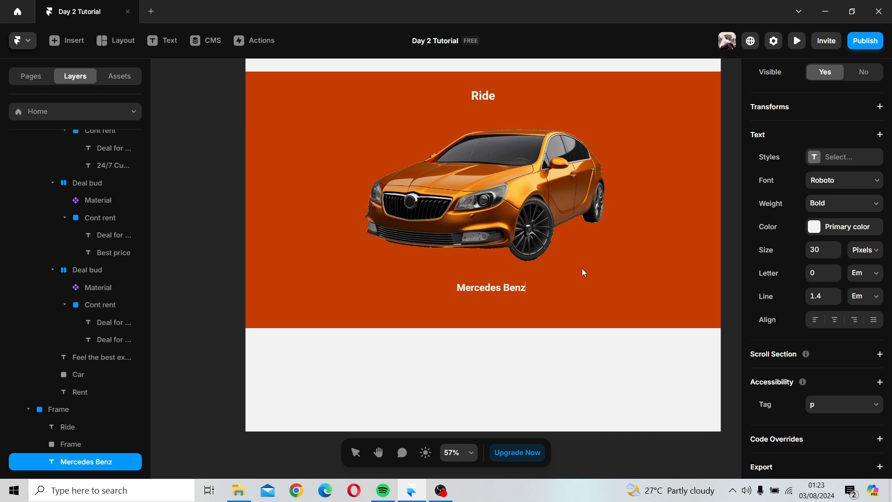
pyautogui.press('Escape')
# Step: Increase the Mercedes Benz text size to 33 px
pyautogui.scroll(-1, 835, 256)
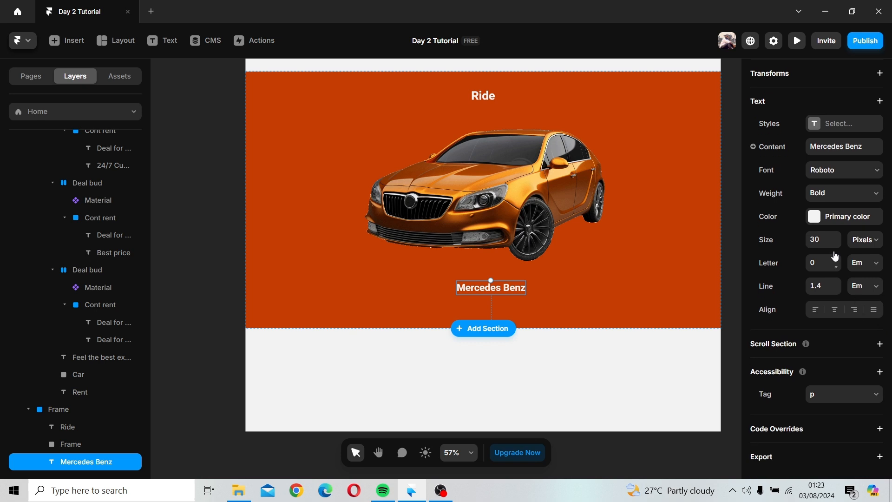
pyautogui.click(837, 236)
pyautogui.click(836, 236)
pyautogui.click(837, 236)
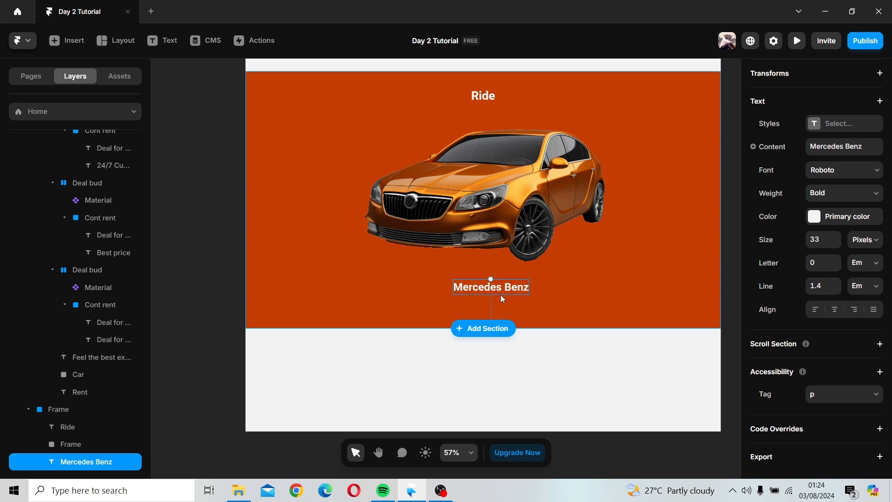
# Step: Duplicate the Mercedes Benz text directly below itself and change the copy to £50.23
pyautogui.moveTo(499, 287); pyautogui.dragTo(501, 302)
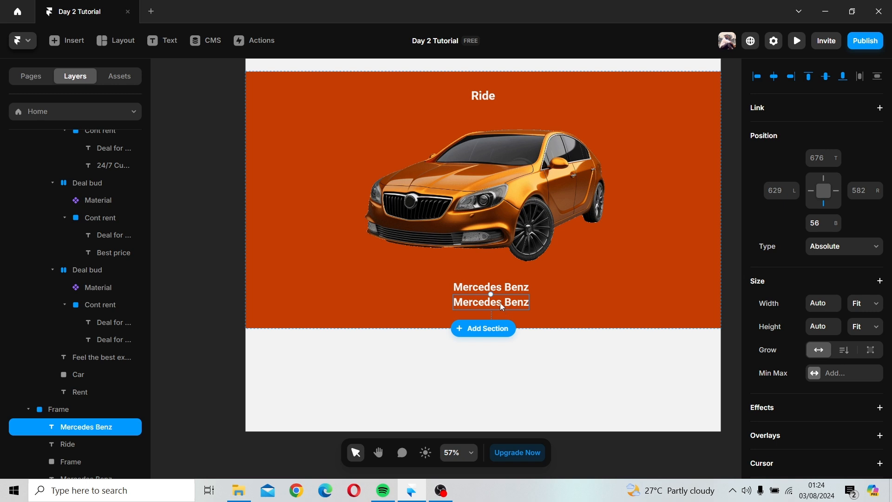
pyautogui.doubleClick(500, 302)
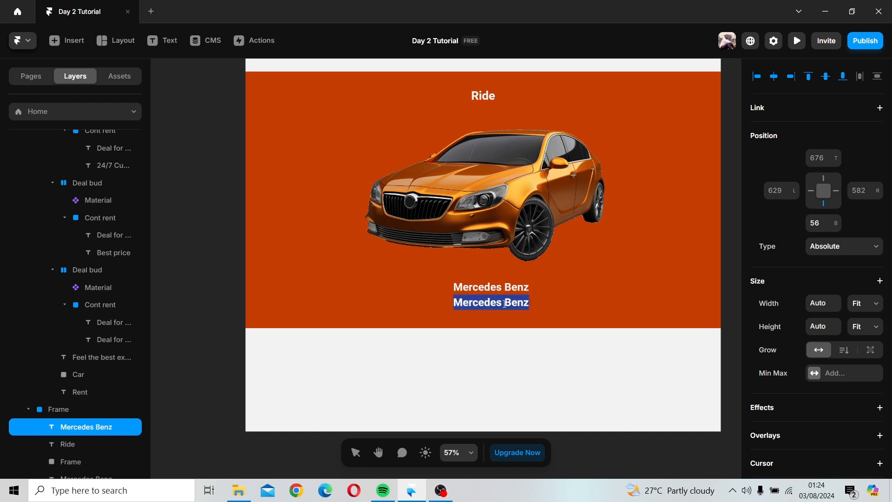
pyautogui.write('£50.')
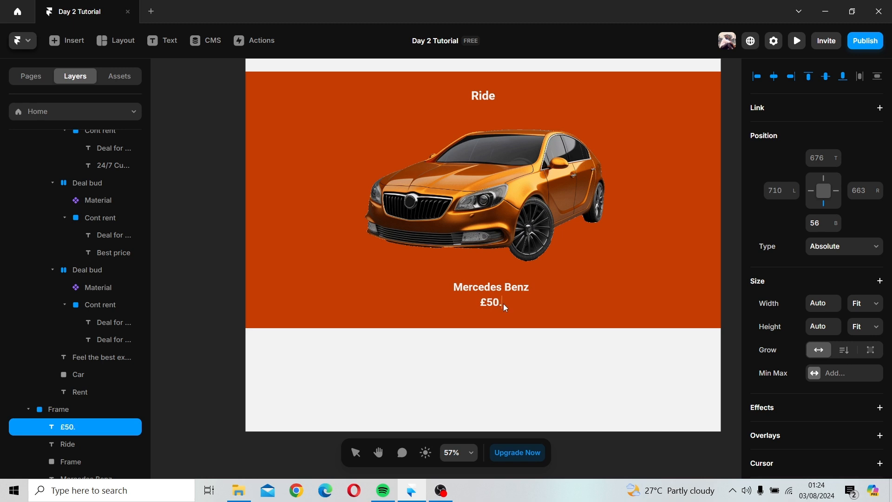
pyautogui.write('23')
pyautogui.press('Escape')
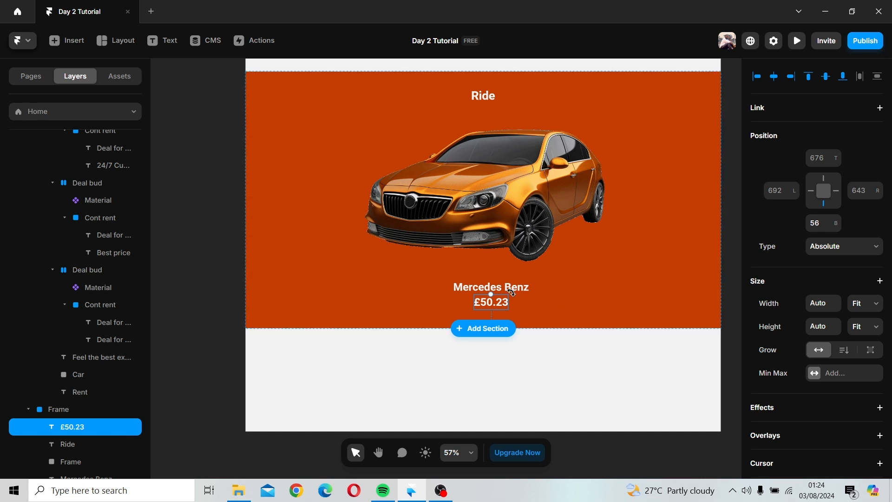
# Step: Wrap the Mercedes Benz and £50.23 texts in a new frame and rename it Car loan
pyautogui.click(532, 302)
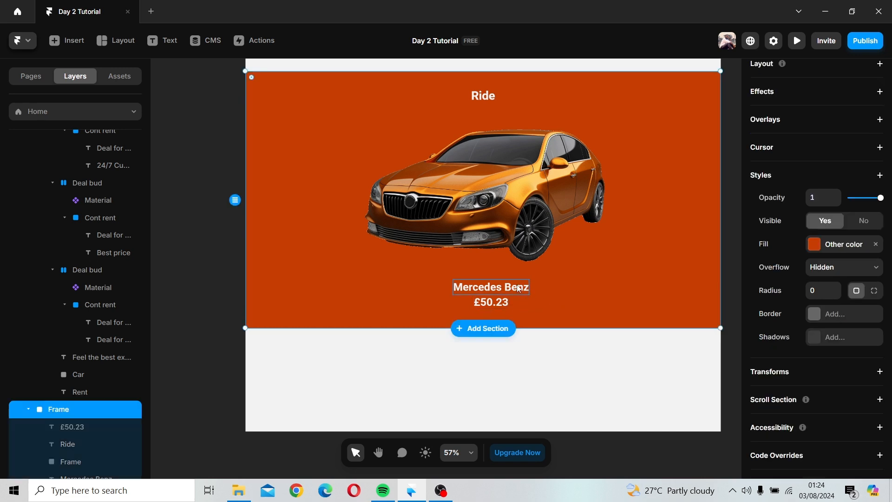
pyautogui.click(523, 291)
pyautogui.keyDown('shift'); pyautogui.click(500, 303); pyautogui.keyUp('shift')
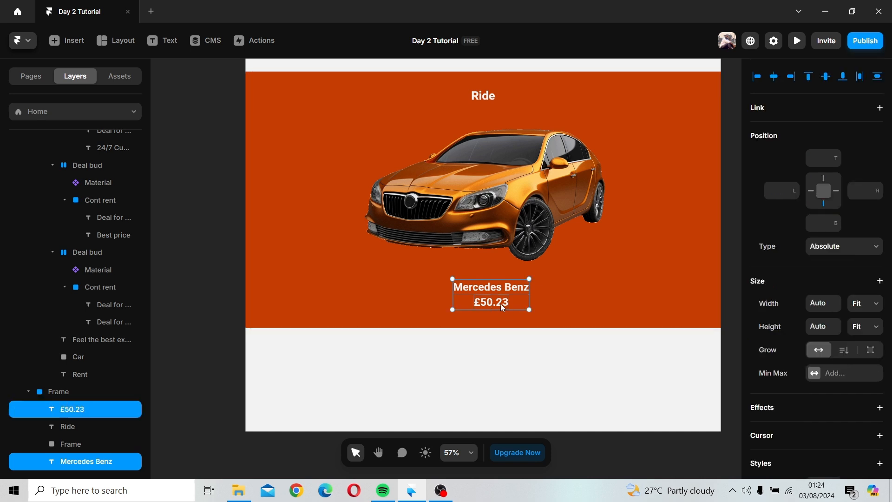
pyautogui.rightClick(500, 303)
pyautogui.click(529, 433)
pyautogui.doubleClick(74, 444)
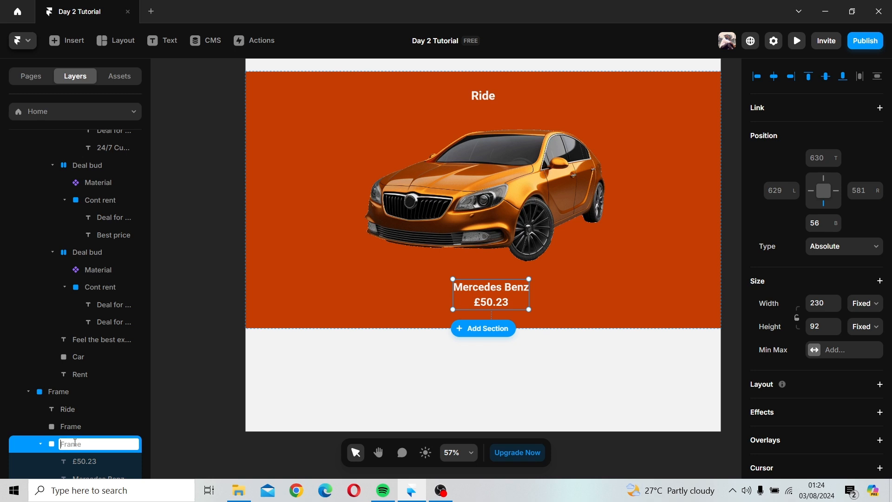
pyautogui.write('Car loan')
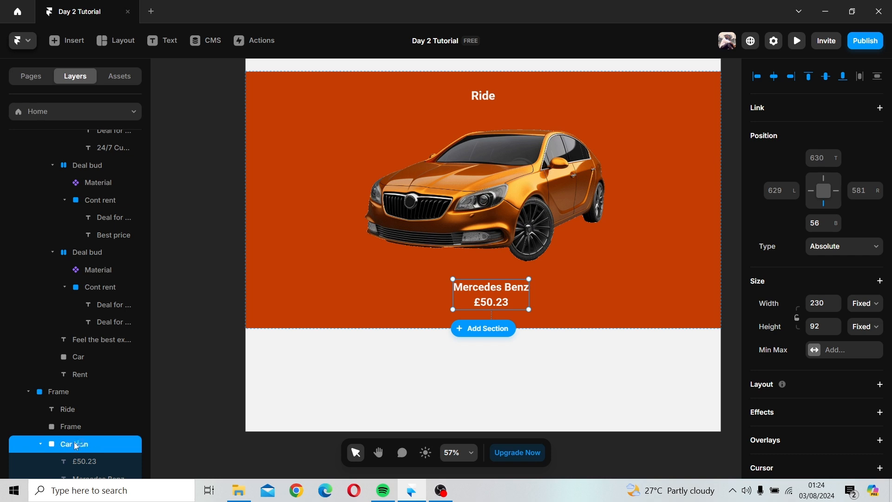
pyautogui.press('Return')
# Step: Resize the car image to about 550 × 353 and move it to the left side of the Ride section
pyautogui.click(621, 285)
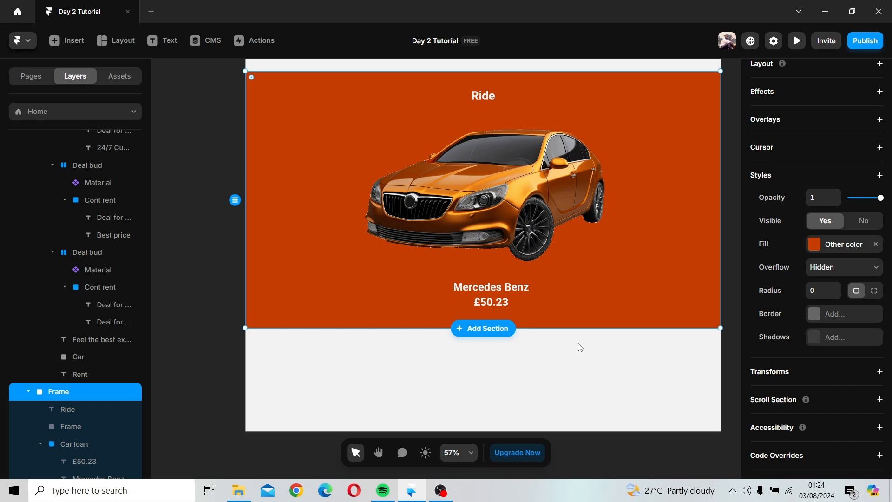
pyautogui.click(571, 389)
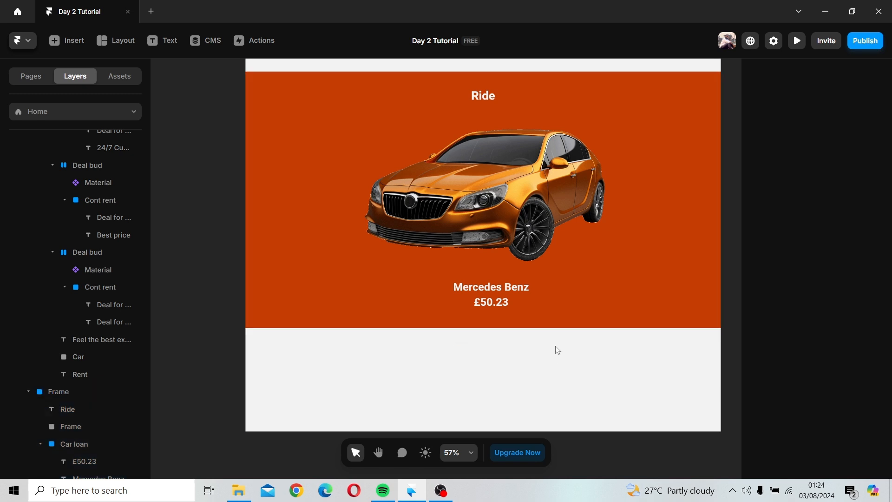
pyautogui.click(534, 369)
pyautogui.scroll(2, 533, 370)
pyautogui.hscroll(2, 534, 369)
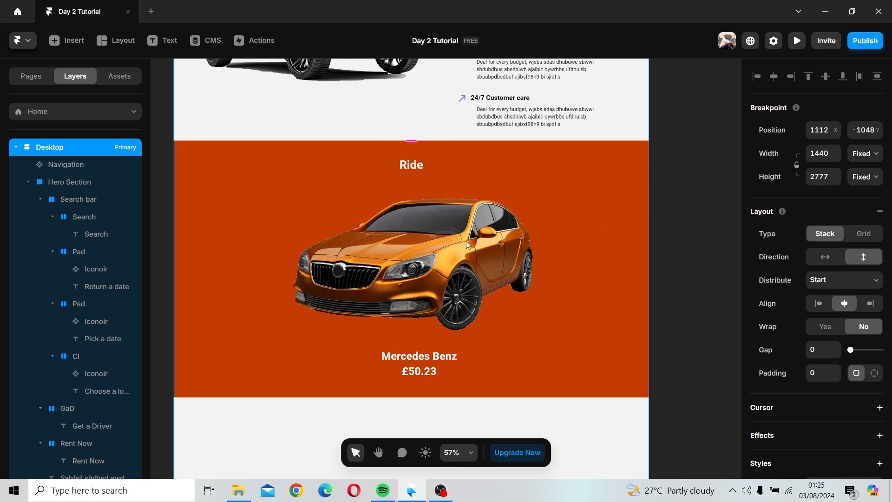
pyautogui.click(457, 281)
pyautogui.click(455, 282)
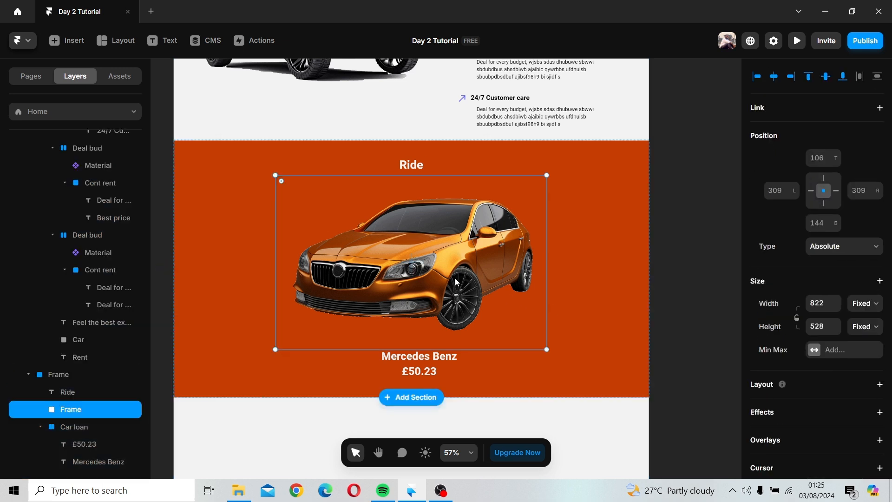
pyautogui.moveTo(547, 349); pyautogui.dragTo(496, 299)
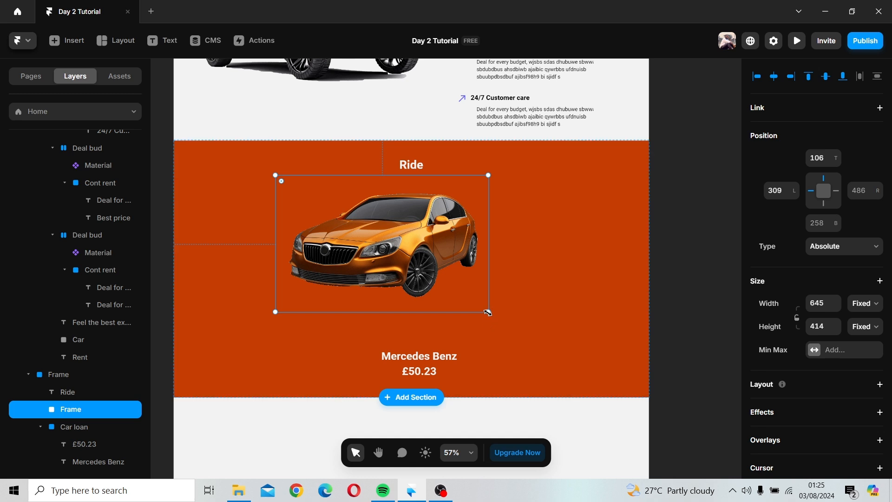
pyautogui.moveTo(488, 311); pyautogui.dragTo(459, 289)
pyautogui.moveTo(413, 251); pyautogui.dragTo(338, 258)
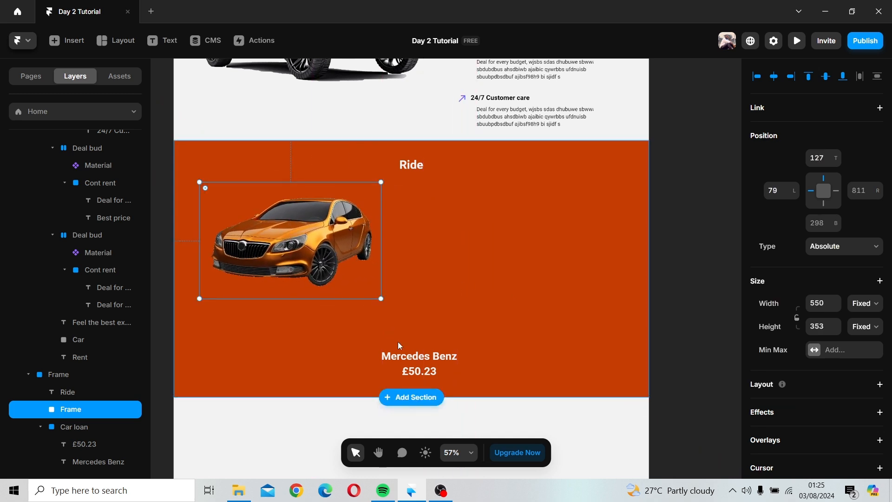
# Step: Move the Car loan frame to sit just beneath the car on the left
pyautogui.click(410, 357)
pyautogui.keyDown('shift'); pyautogui.click(411, 374); pyautogui.keyUp('shift')
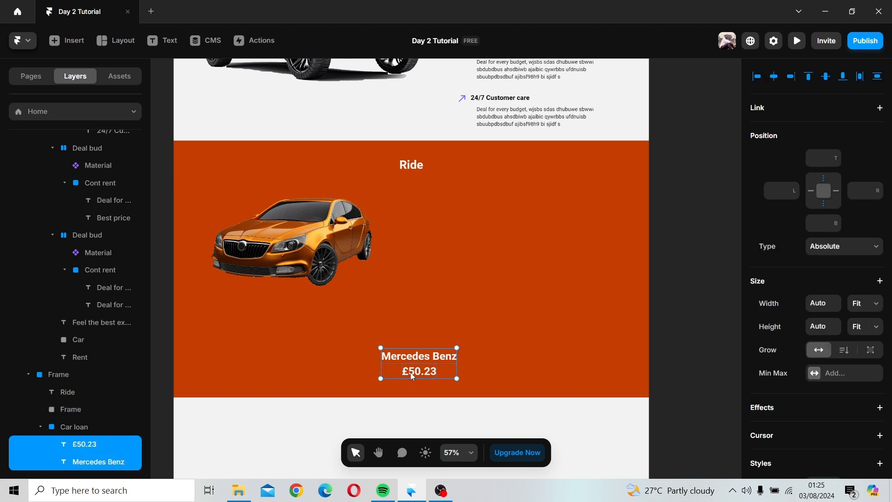
pyautogui.click(105, 428)
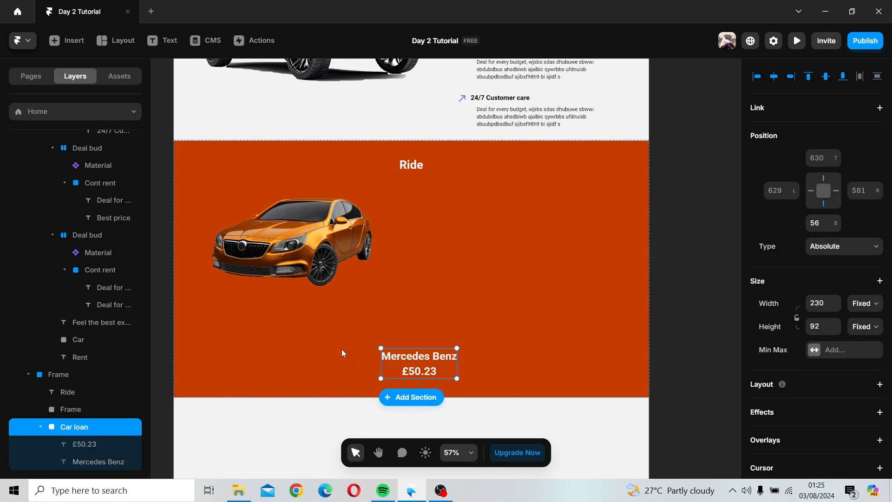
pyautogui.moveTo(403, 360); pyautogui.dragTo(255, 310)
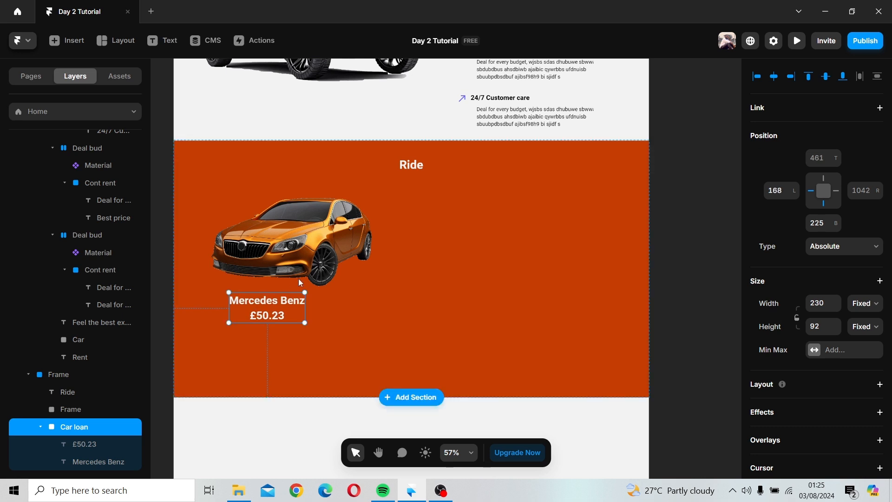
# Step: Duplicate the car image to the right of the original and open the copy's image fill settings
pyautogui.click(316, 255)
pyautogui.moveTo(349, 255); pyautogui.dragTo(482, 264)
pyautogui.doubleClick(482, 263)
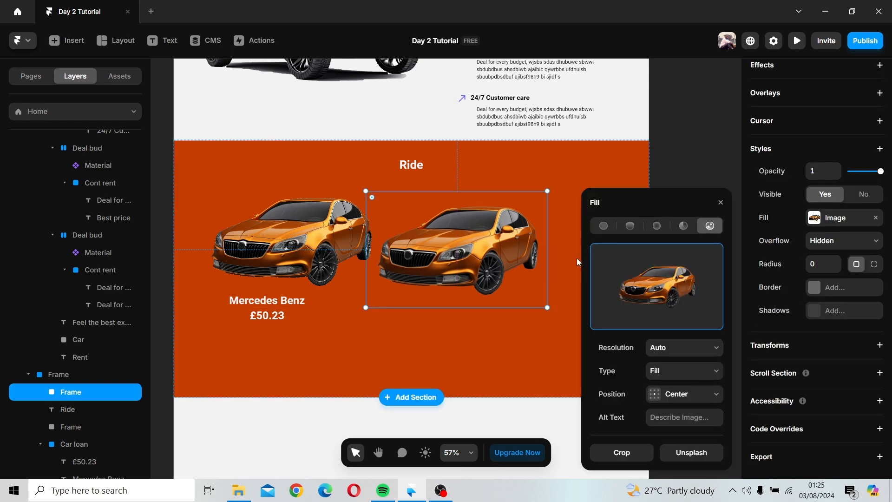
# Step: Try to replace the copied car's fill image with jjjj from the Car ros folder in Downloads
pyautogui.click(684, 294)
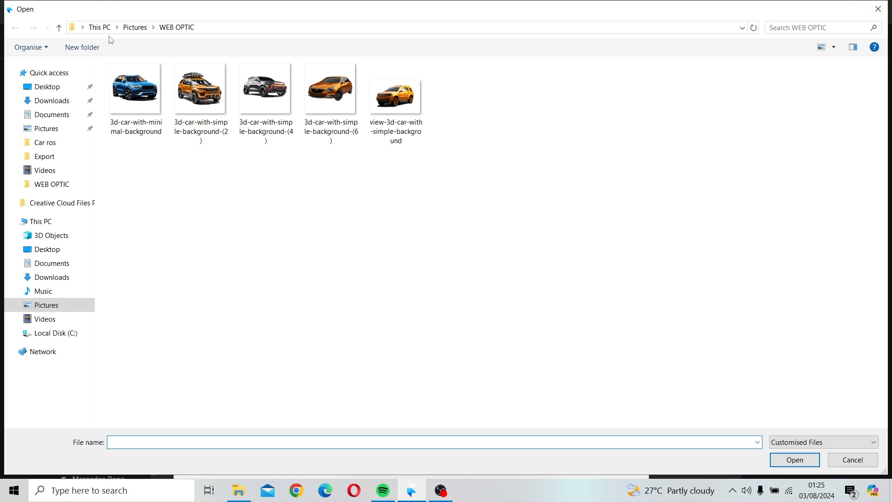
pyautogui.click(135, 27)
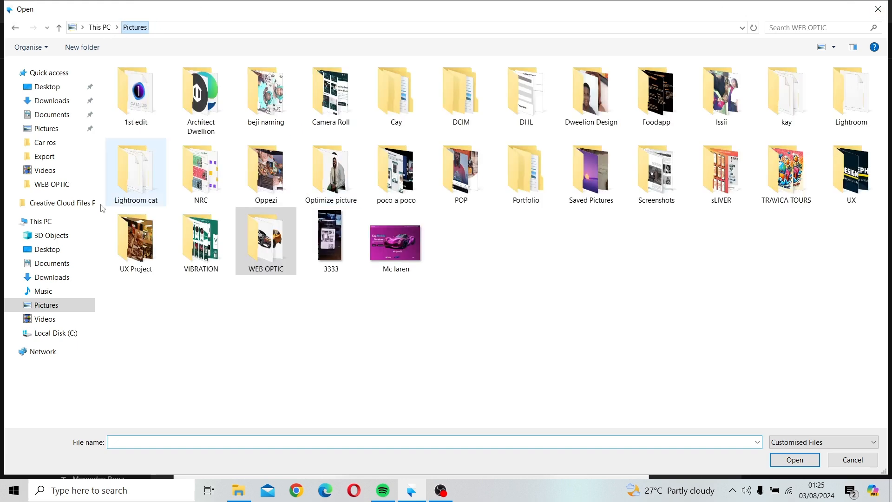
pyautogui.click(58, 278)
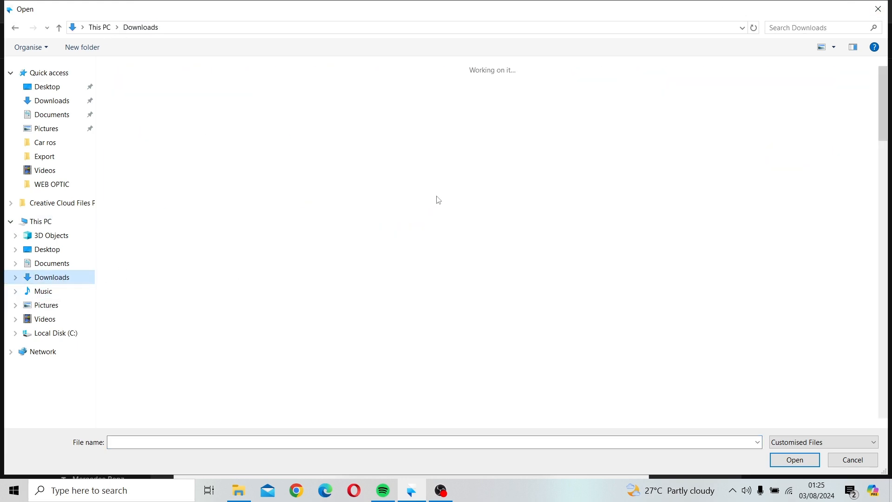
pyautogui.scroll(-10, 493, 186)
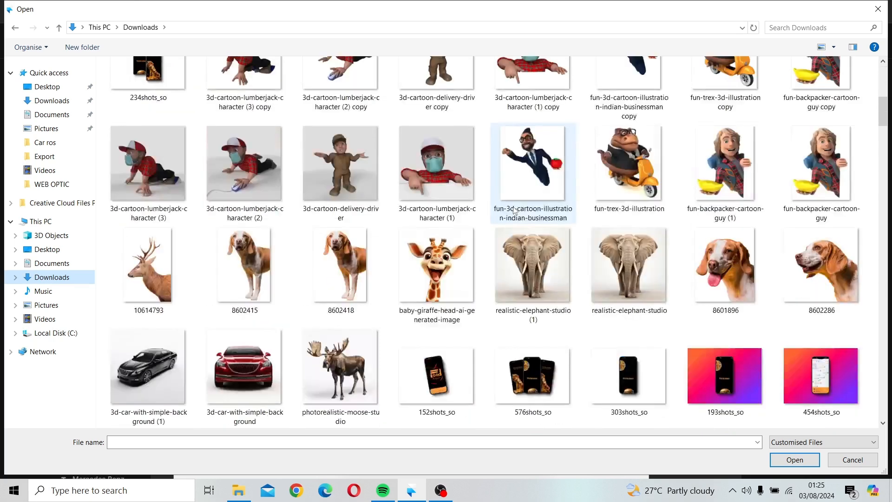
pyautogui.scroll(10, 511, 209)
pyautogui.doubleClick(208, 200)
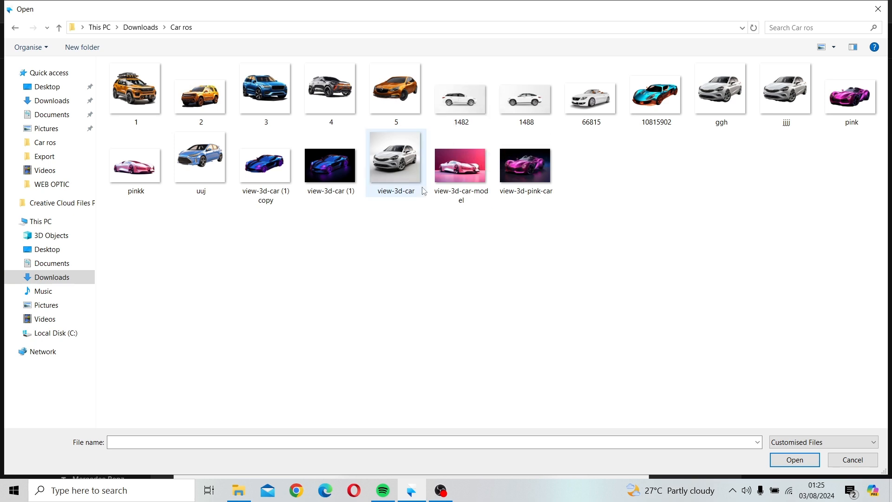
pyautogui.click(796, 99)
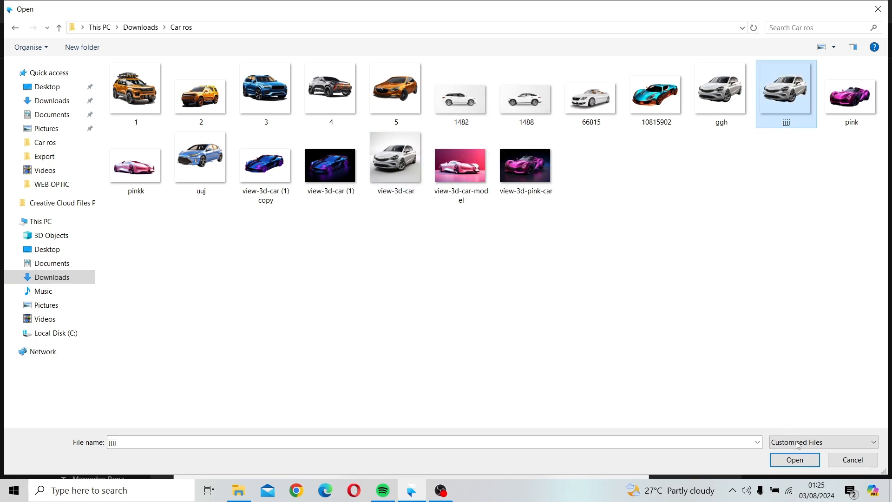
pyautogui.click(796, 460)
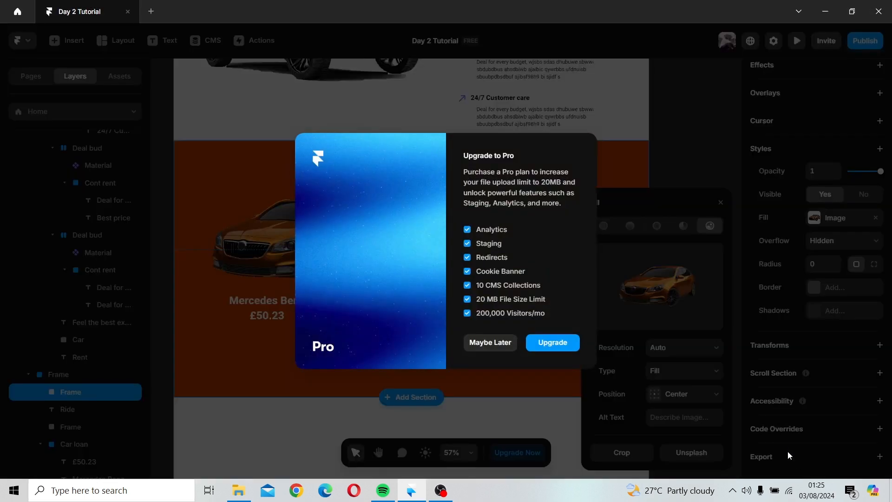
pyautogui.click(684, 130)
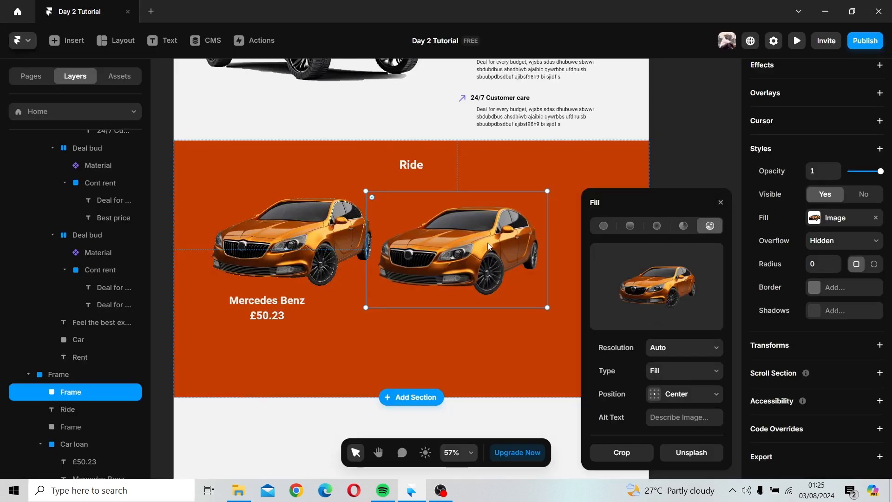
# Step: Replace the copied car's fill image with 66815 from the Car ros folder
pyautogui.click(675, 287)
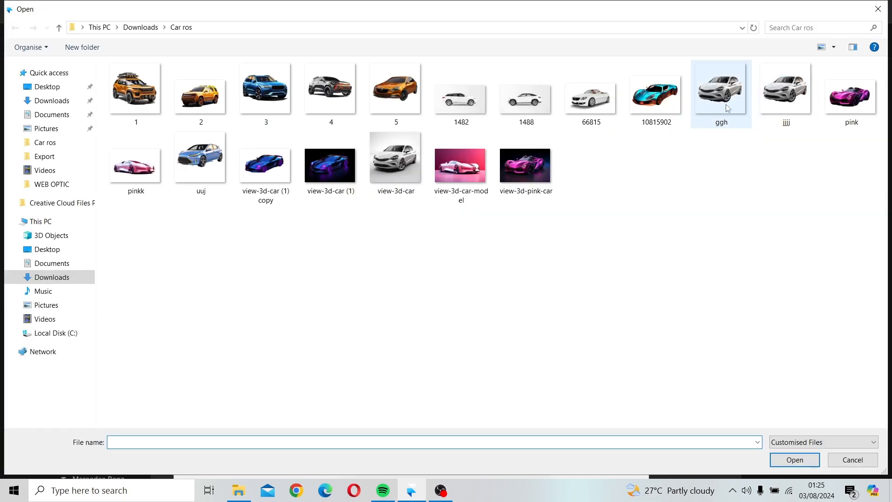
pyautogui.click(570, 107)
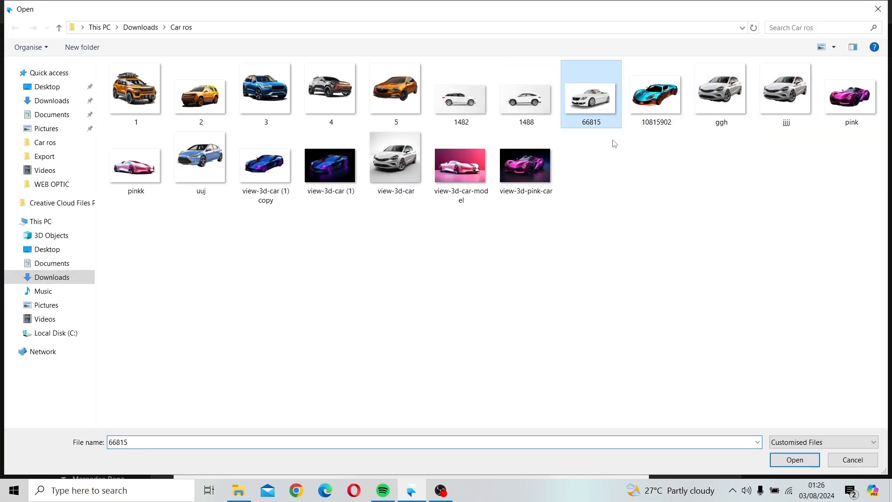
pyautogui.click(796, 461)
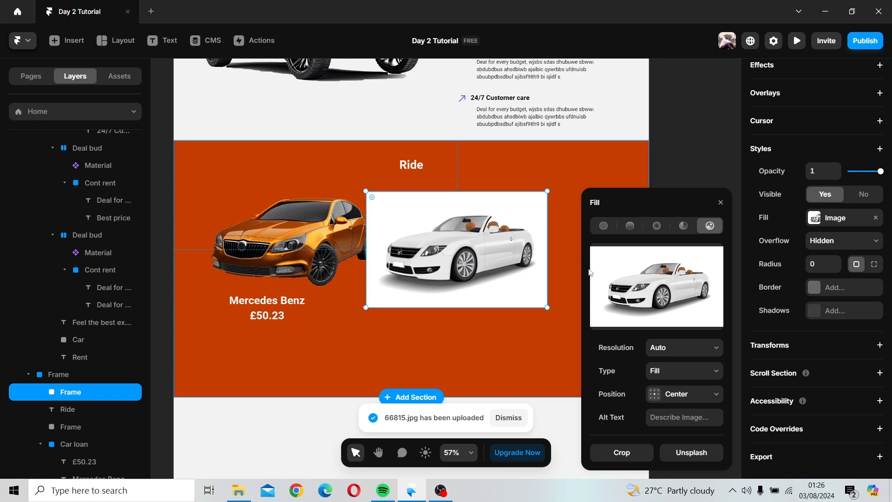
# Step: Try to replace the fill image with uuj, found by filtering Downloads for png files
pyautogui.moveTo(655, 279)
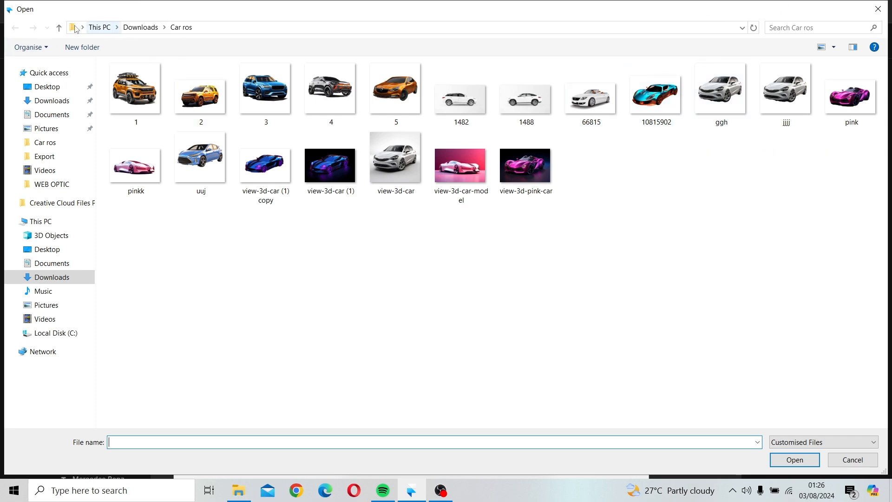
pyautogui.click(59, 27)
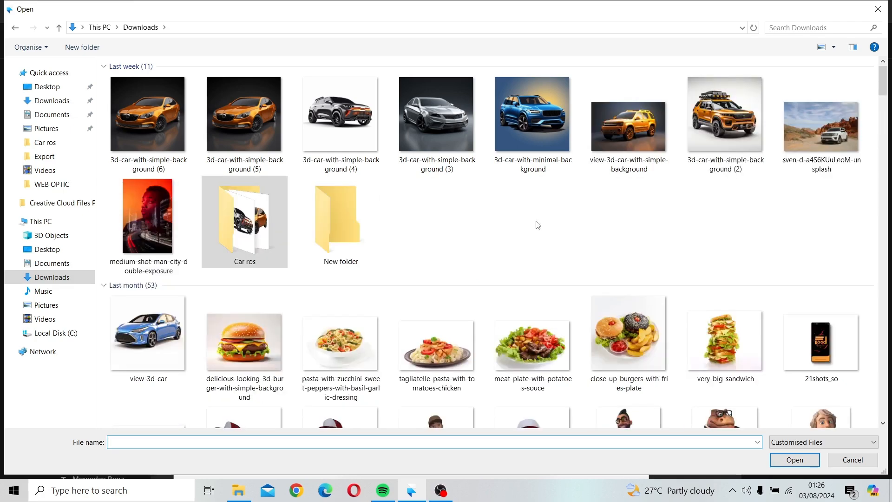
pyautogui.scroll(-7, 308, 273)
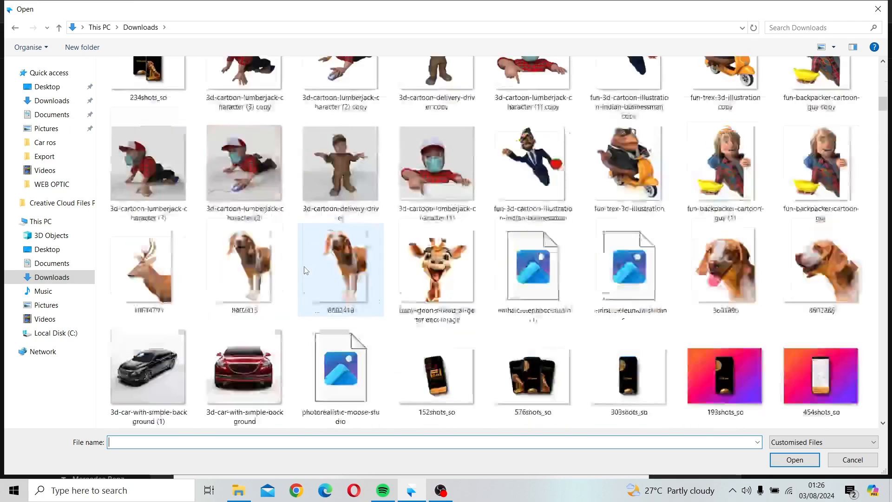
pyautogui.scroll(5, 304, 270)
pyautogui.scroll(-8, 304, 269)
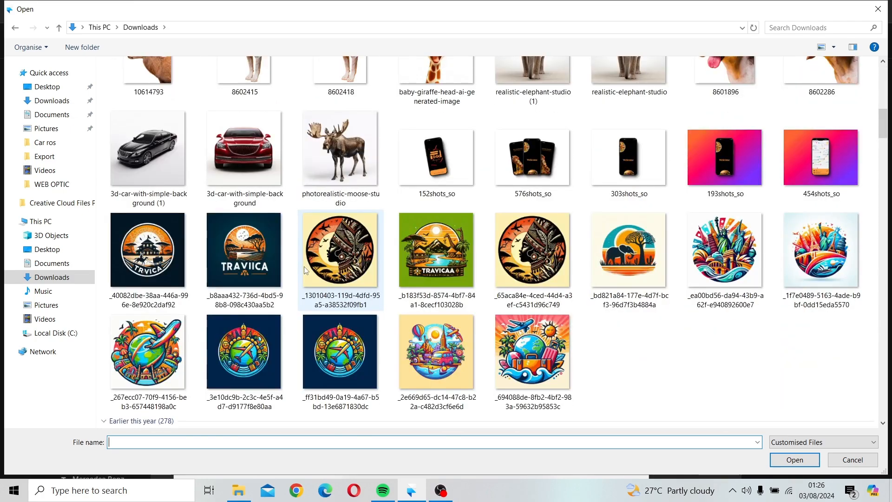
pyautogui.scroll(10, 303, 267)
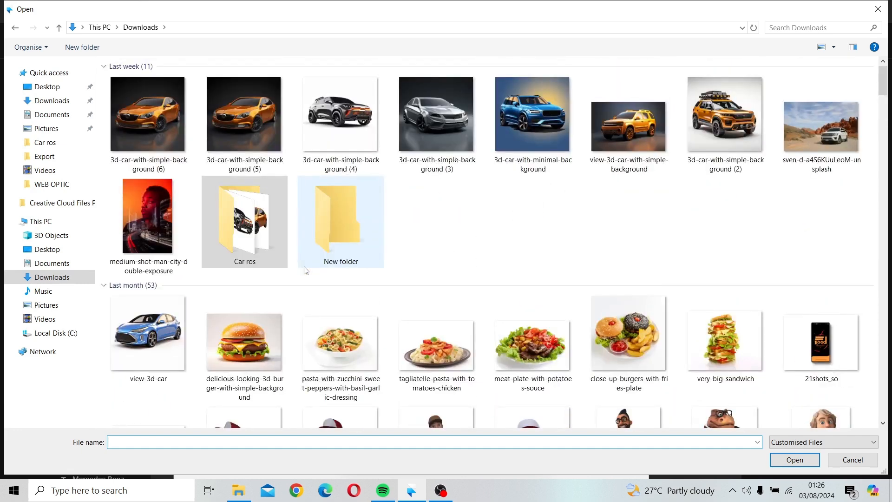
pyautogui.click(807, 27)
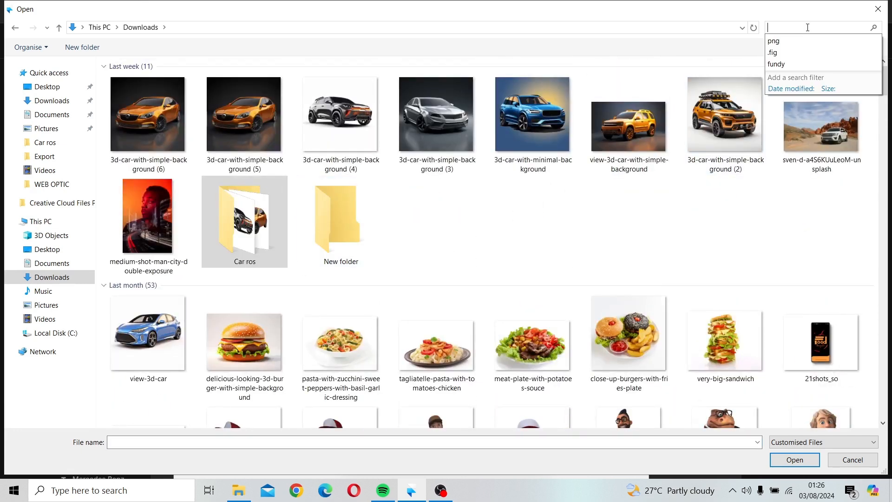
pyautogui.click(785, 42)
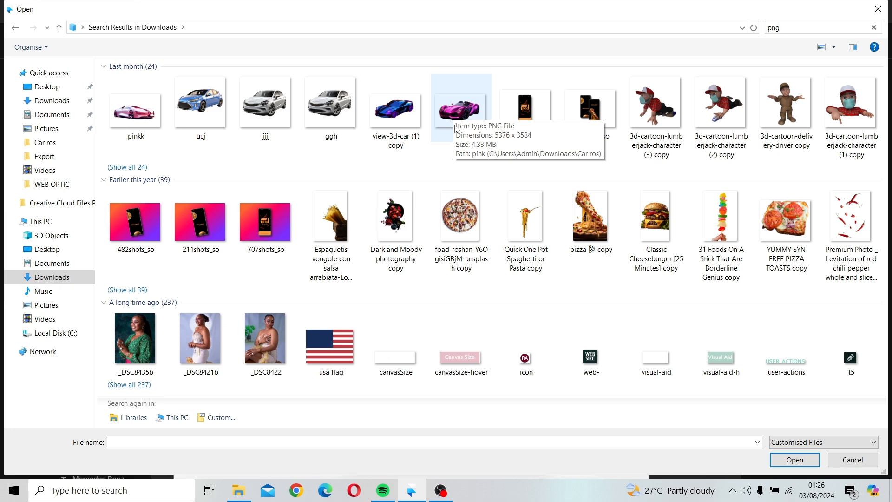
pyautogui.click(208, 115)
pyautogui.click(809, 464)
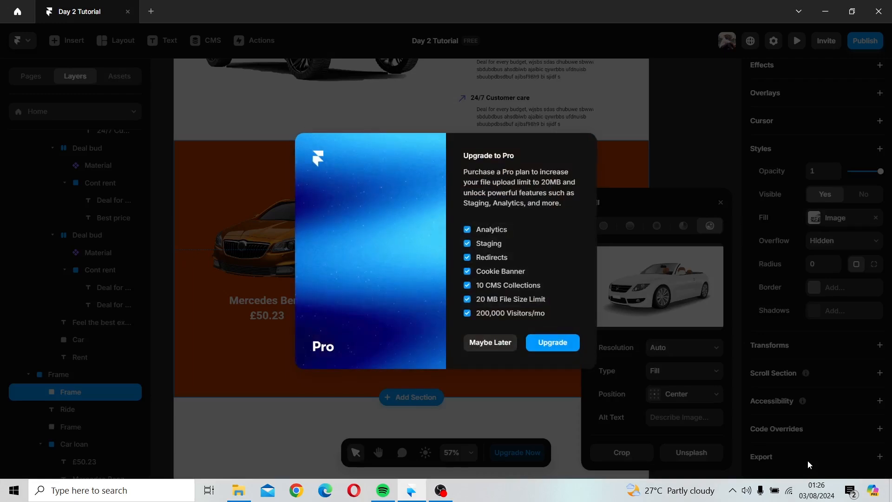
# Step: Replace the copied car's fill image with pink from the png search results in Downloads
pyautogui.click(620, 202)
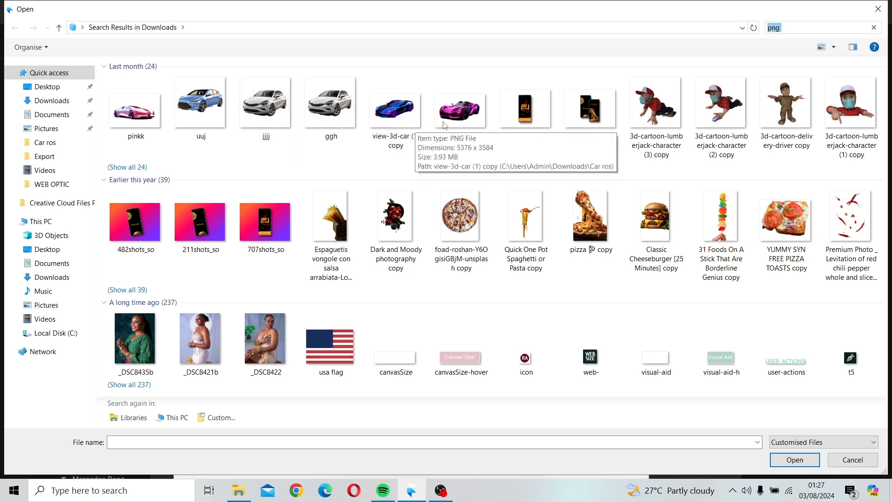
pyautogui.click(470, 123)
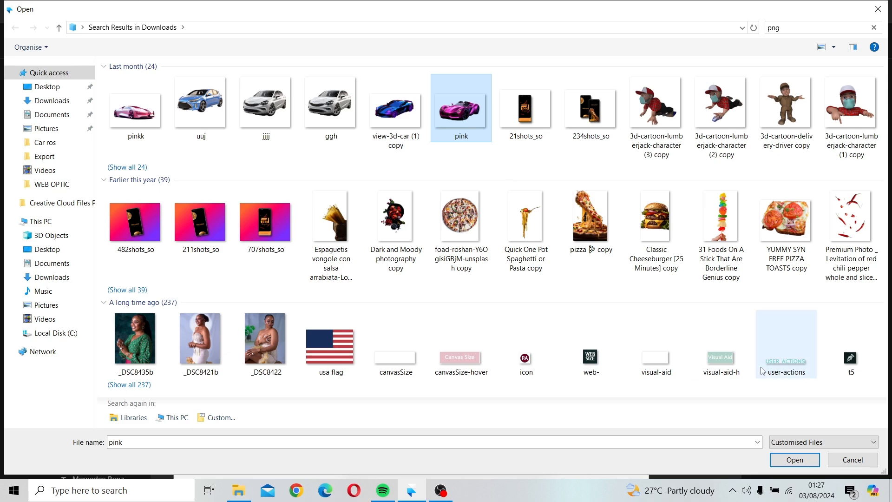
pyautogui.click(794, 461)
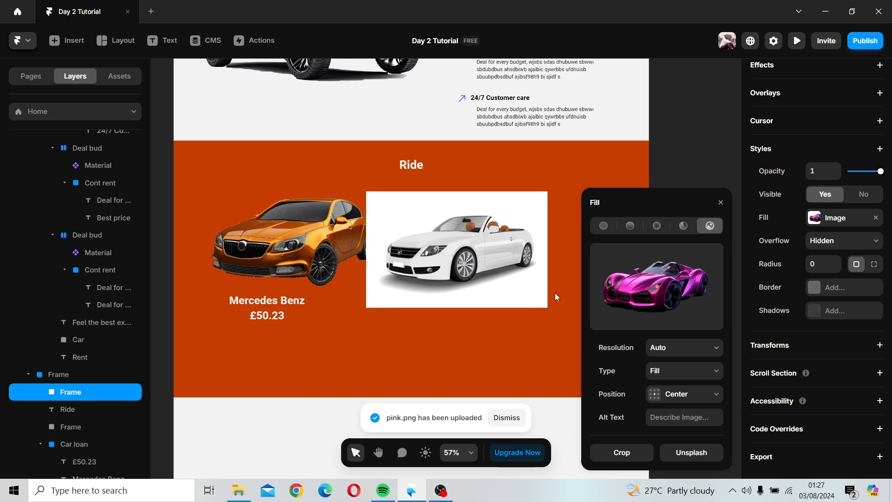
# Step: Duplicate the pink car image and place the copy to its right
pyautogui.click(444, 362)
pyautogui.scroll(-3, 444, 362)
pyautogui.moveTo(461, 346); pyautogui.dragTo(353, 316)
pyautogui.click(349, 243)
pyautogui.moveTo(356, 247); pyautogui.dragTo(409, 245)
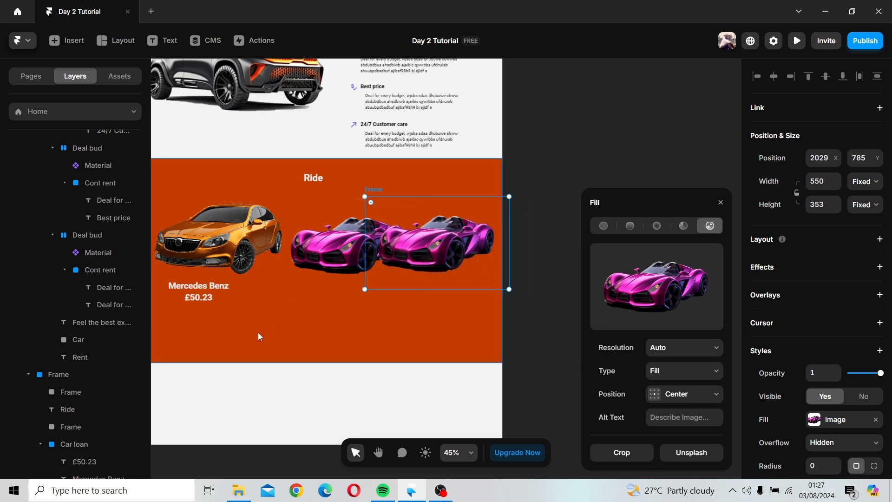
# Step: Shrink the middle pink car image so it sits beside the orange car
pyautogui.hscroll(-3, 372, 332)
pyautogui.click(375, 269)
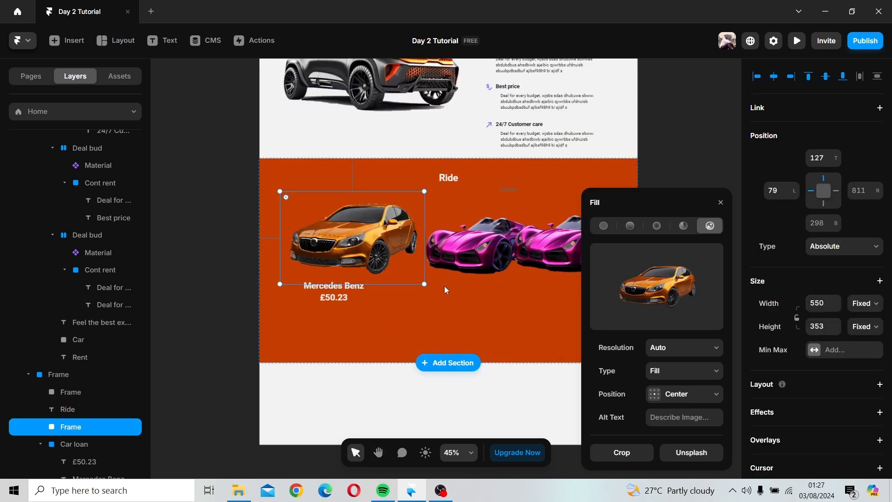
pyautogui.keyDown('shift'); pyautogui.click(483, 250); pyautogui.keyUp('shift')
pyautogui.moveTo(556, 291); pyautogui.dragTo(502, 264)
pyautogui.moveTo(515, 270); pyautogui.dragTo(523, 274)
# Step: Resize the rightmost pink car image to about 429 × 269
pyautogui.click(520, 303)
pyautogui.press('space')
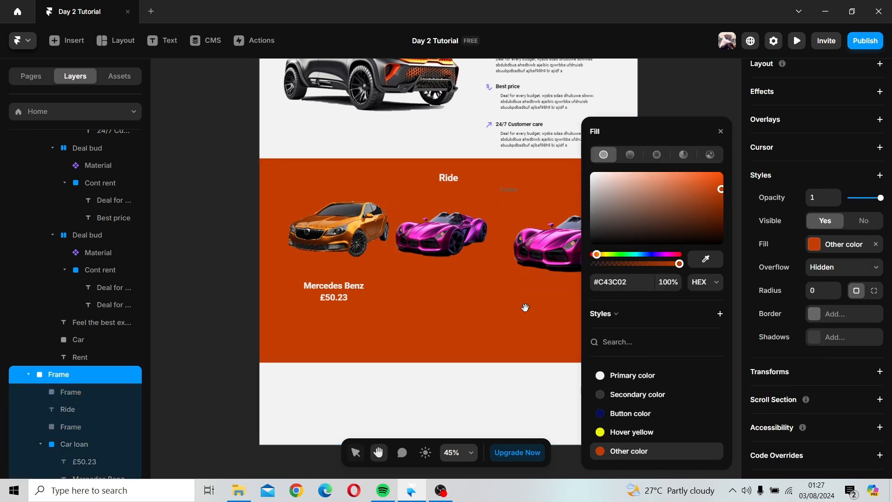
pyautogui.moveTo(525, 307); pyautogui.dragTo(420, 310)
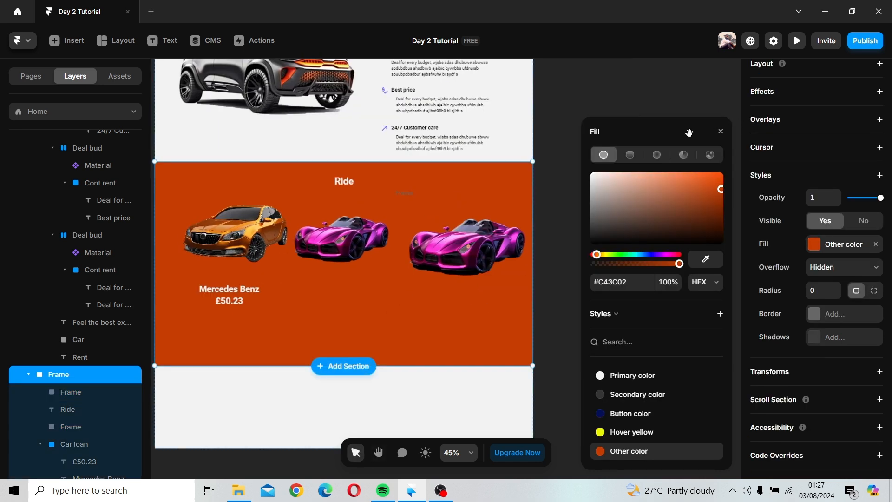
pyautogui.click(720, 132)
pyautogui.click(451, 271)
pyautogui.moveTo(445, 256); pyautogui.dragTo(440, 257)
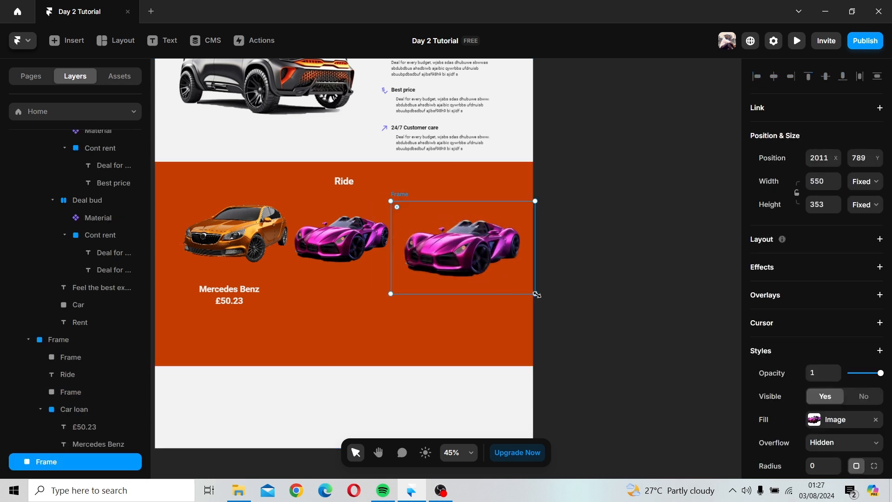
pyautogui.moveTo(536, 294); pyautogui.dragTo(497, 269)
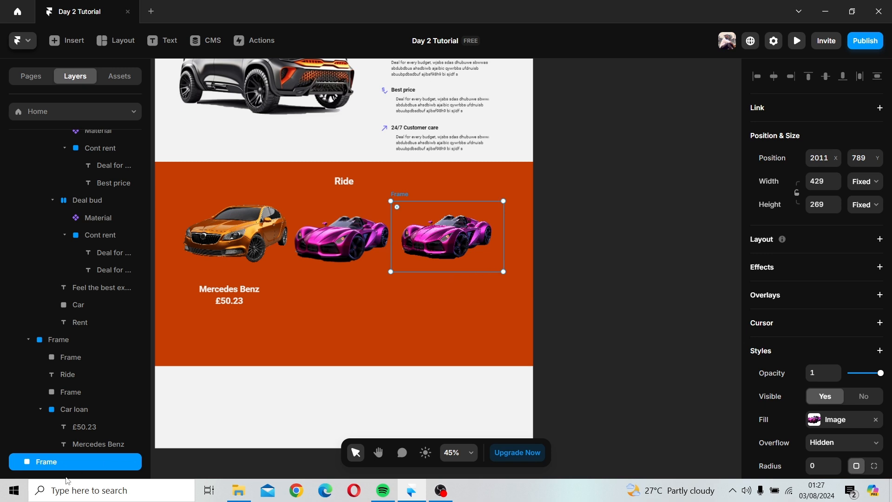
# Step: Move the rightmost car's layer up within the Ride frame and nudge the image into line with the others
pyautogui.click(40, 410)
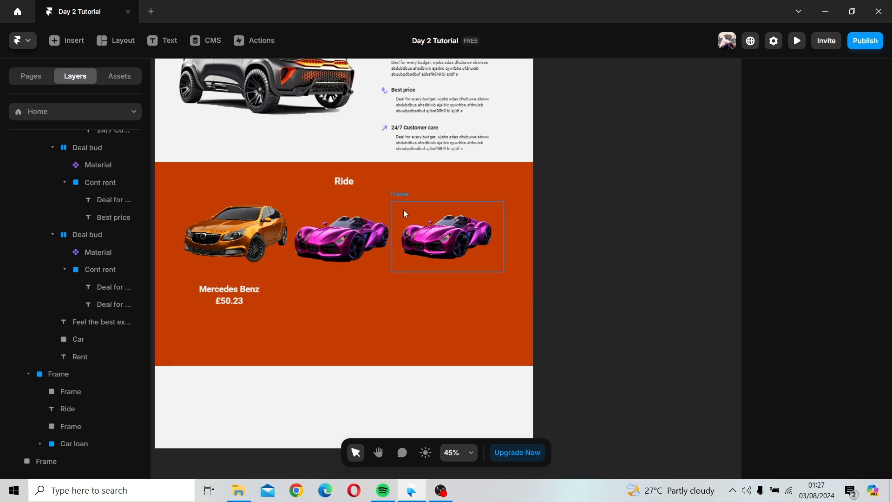
pyautogui.click(358, 230)
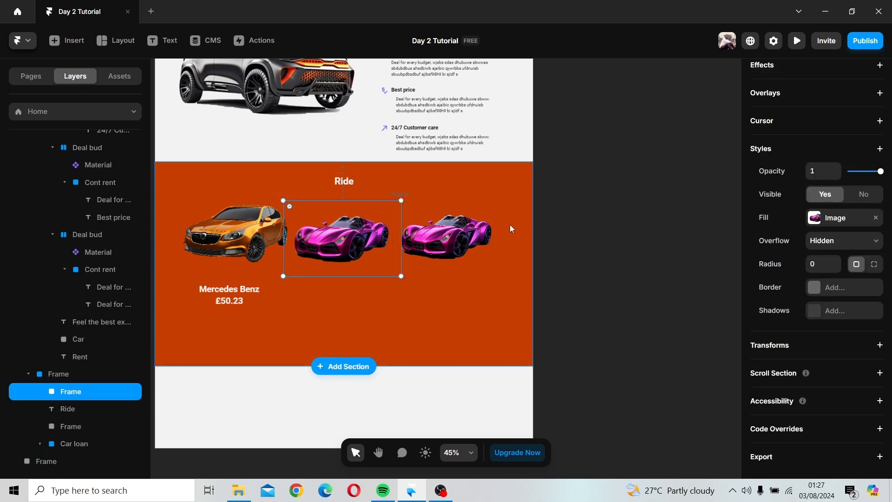
pyautogui.click(474, 229)
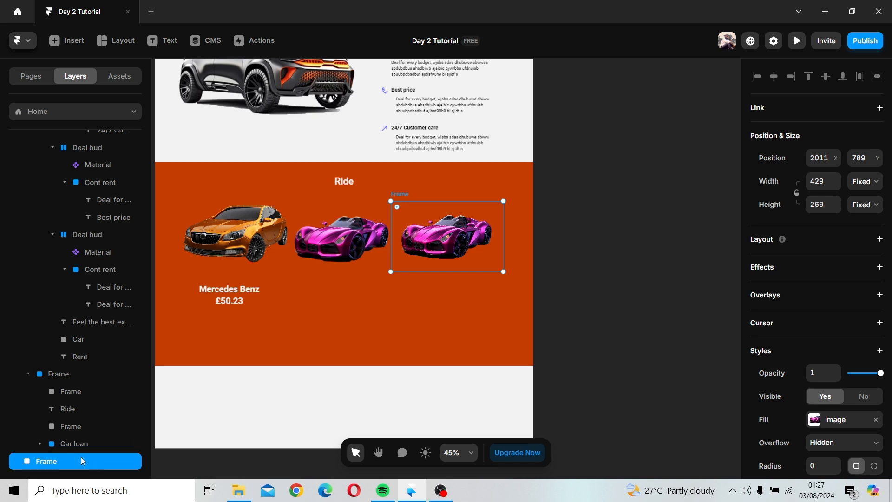
pyautogui.moveTo(81, 456); pyautogui.dragTo(98, 401)
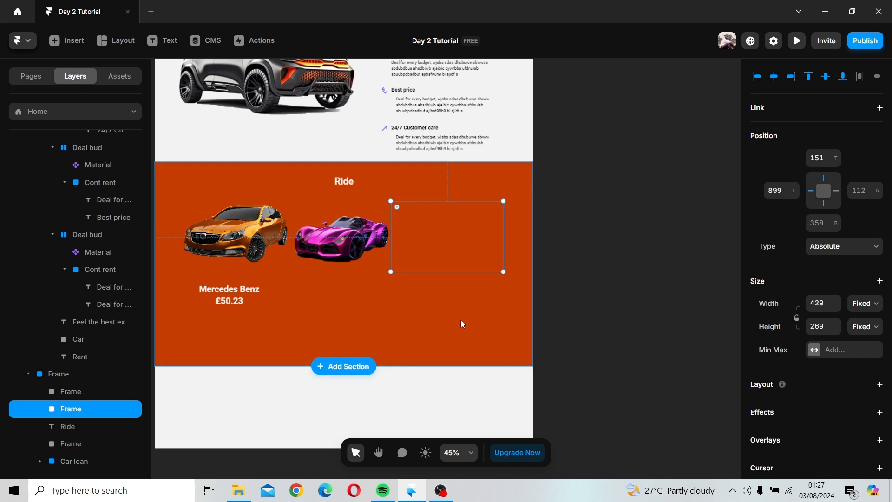
pyautogui.moveTo(481, 249); pyautogui.dragTo(486, 260)
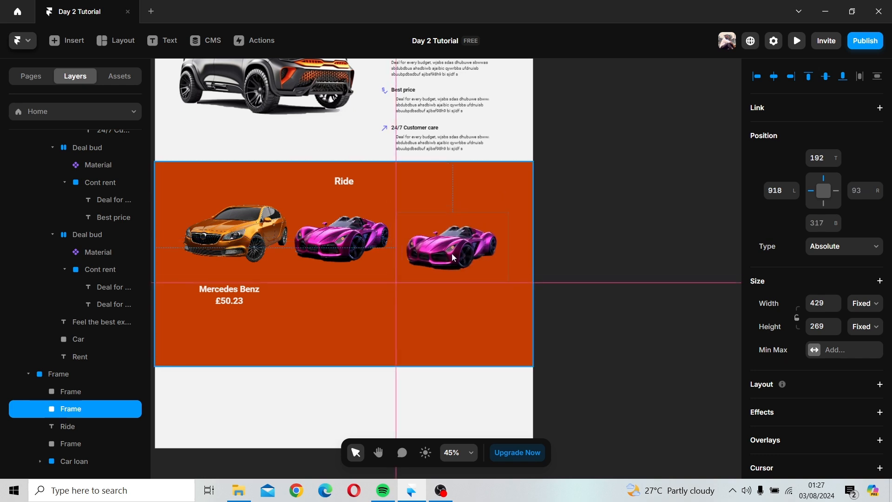
# Step: Set the middle car image's width to 450
pyautogui.click(346, 257)
pyautogui.scroll(7, 862, 251)
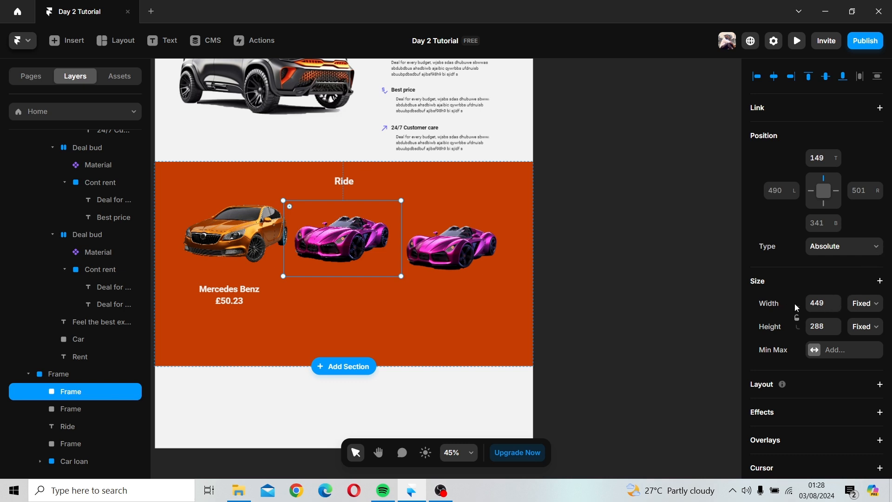
pyautogui.click(830, 302)
pyautogui.write('450')
# Step: Set the orange car image's width to 450
pyautogui.click(275, 244)
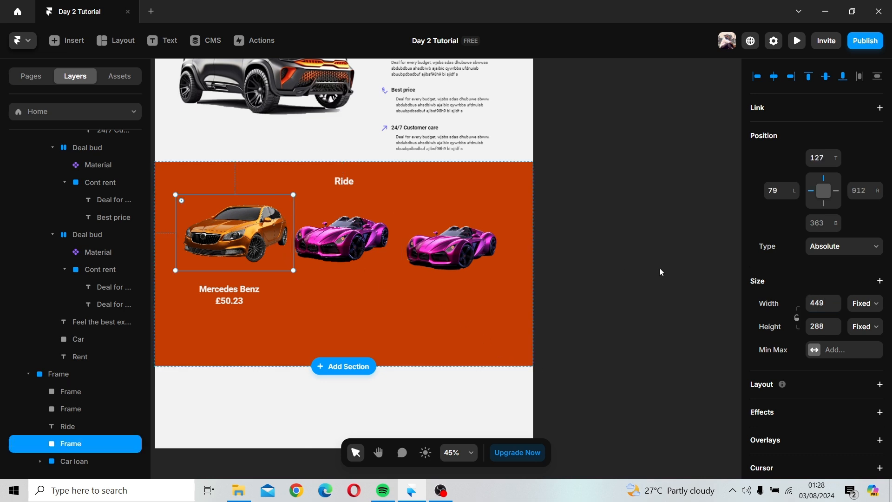
pyautogui.click(823, 300)
pyautogui.write('450')
pyautogui.click(592, 299)
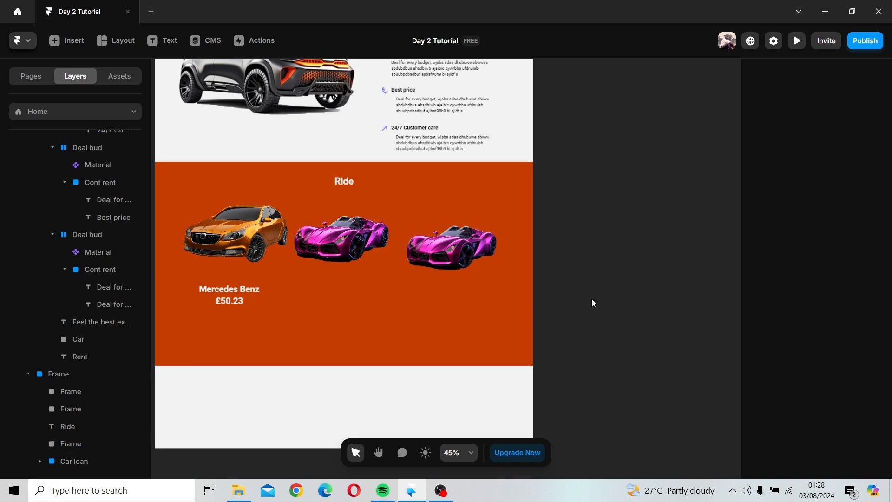
# Step: Set the rightmost car image's width to 450
pyautogui.click(228, 200)
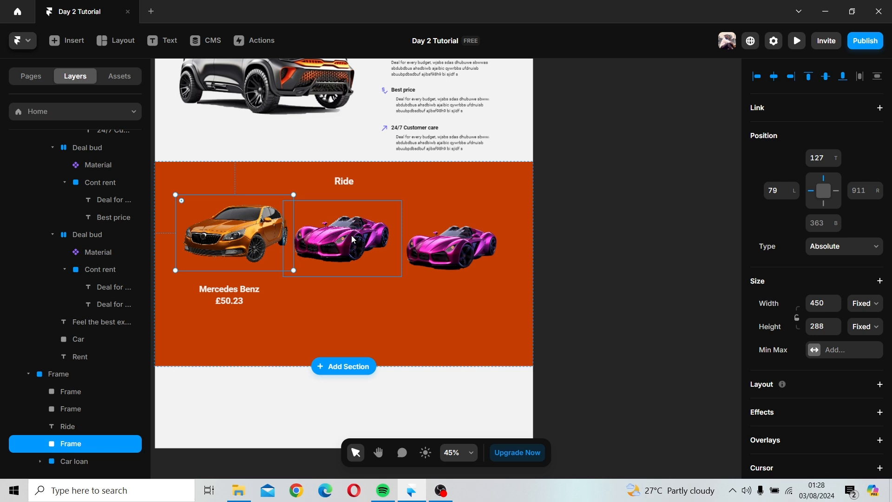
pyautogui.click(496, 261)
pyautogui.click(823, 307)
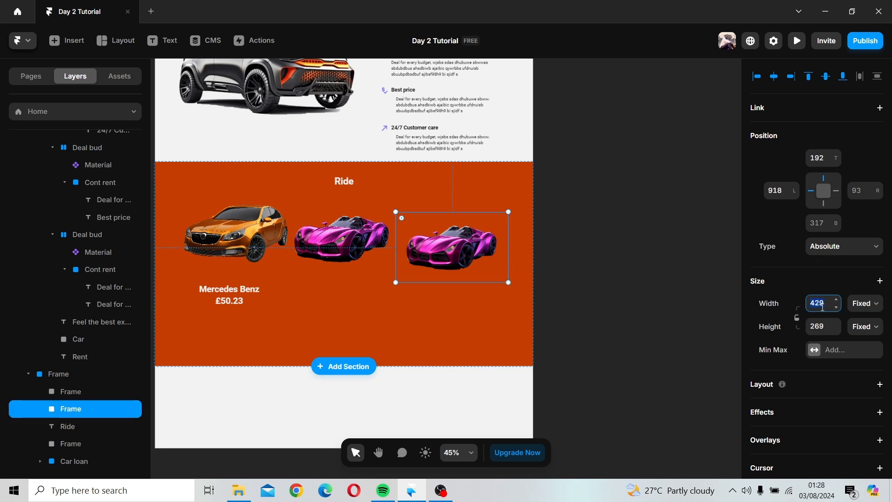
pyautogui.write('450')
pyautogui.press('Return')
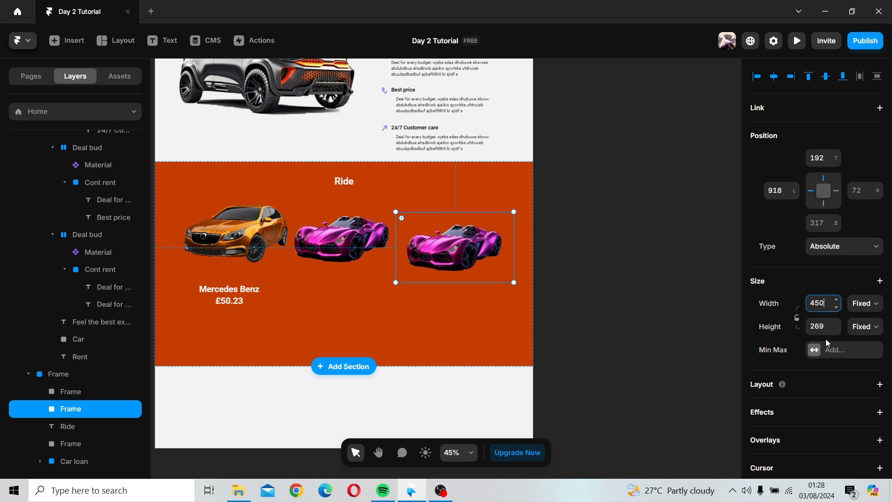
# Step: Replace the rightmost car's fill image with view-3d-car (1) copy from the Downloads search results
pyautogui.doubleClick(415, 263)
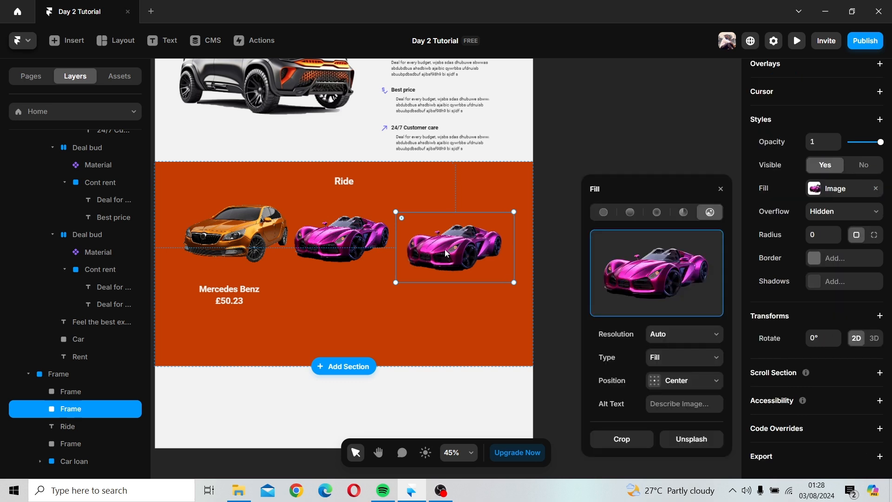
pyautogui.click(671, 277)
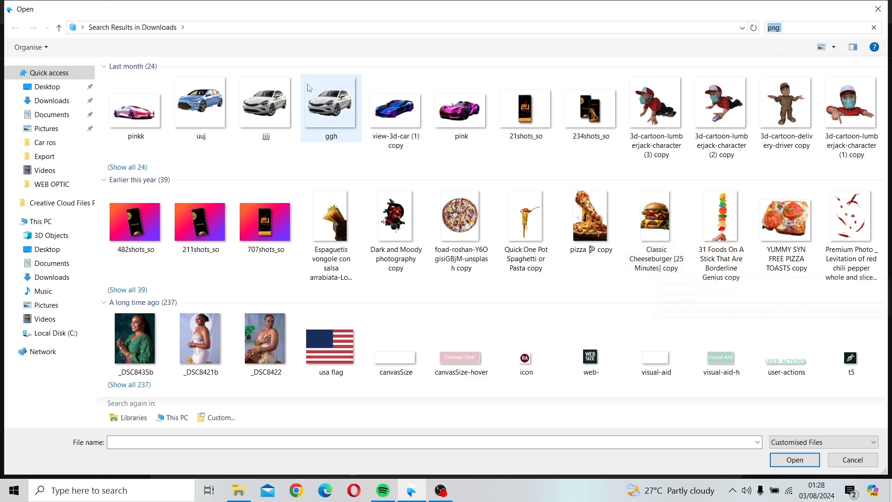
pyautogui.click(135, 109)
pyautogui.click(398, 121)
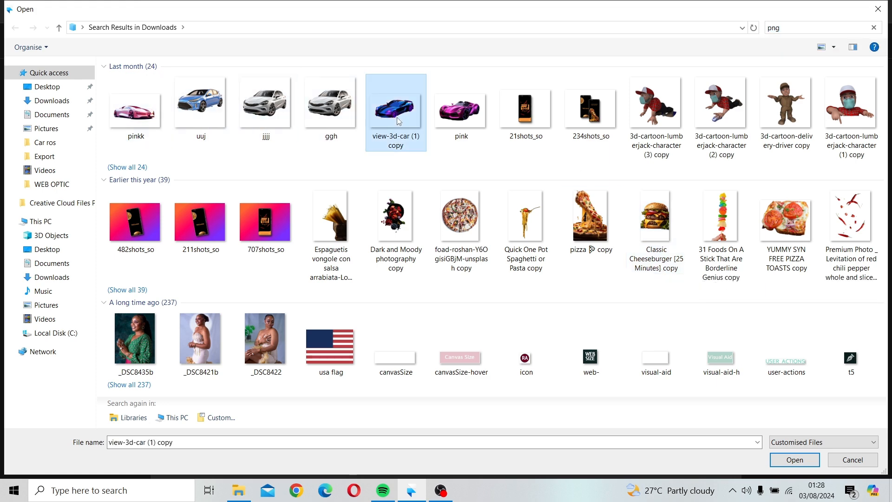
pyautogui.click(803, 459)
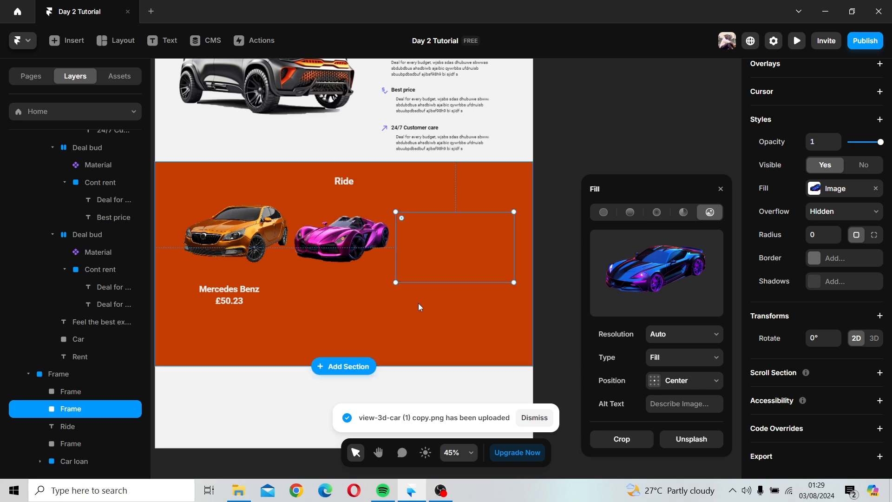
# Step: Select all three car images and align them along their vertical centers
pyautogui.click(362, 332)
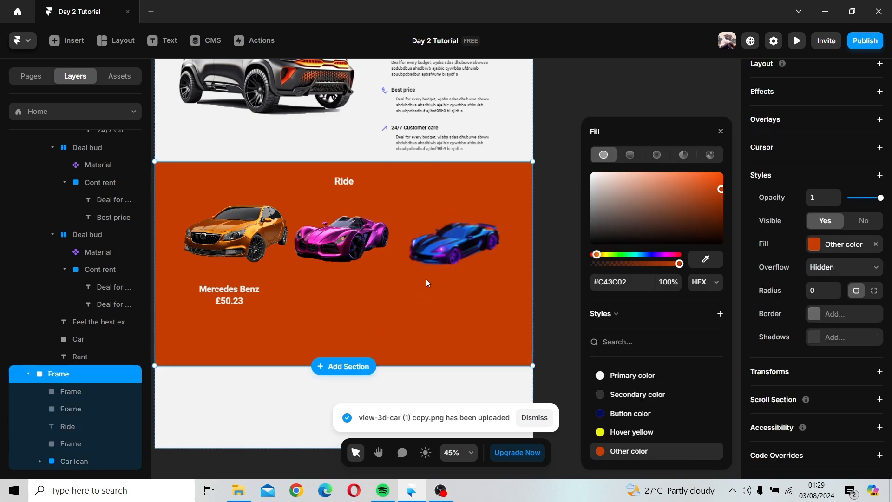
pyautogui.click(429, 260)
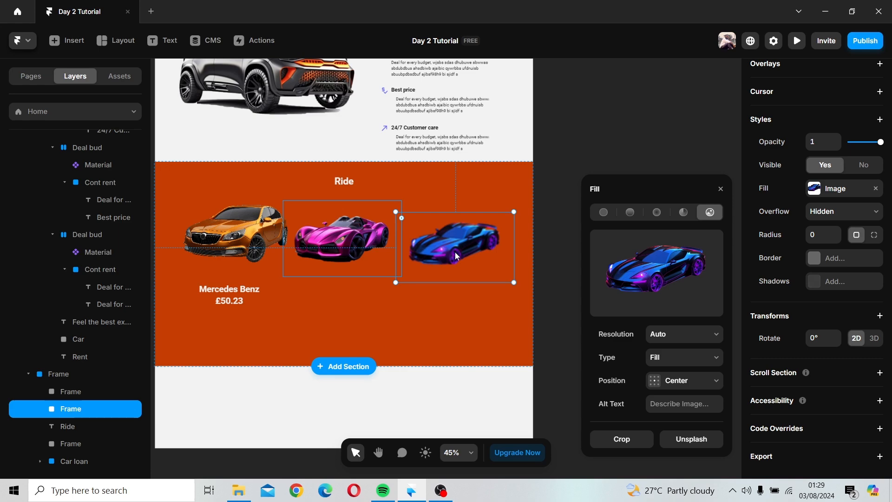
pyautogui.scroll(1, 862, 217)
pyautogui.scroll(5, 862, 218)
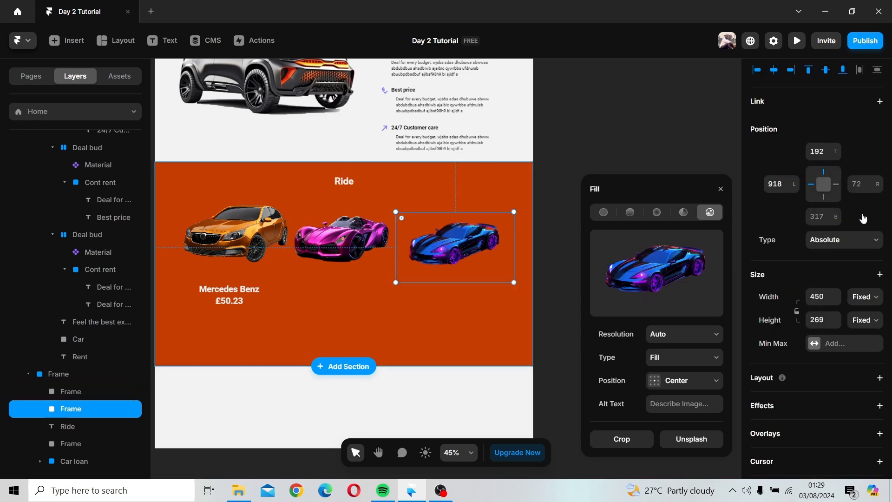
pyautogui.click(423, 277)
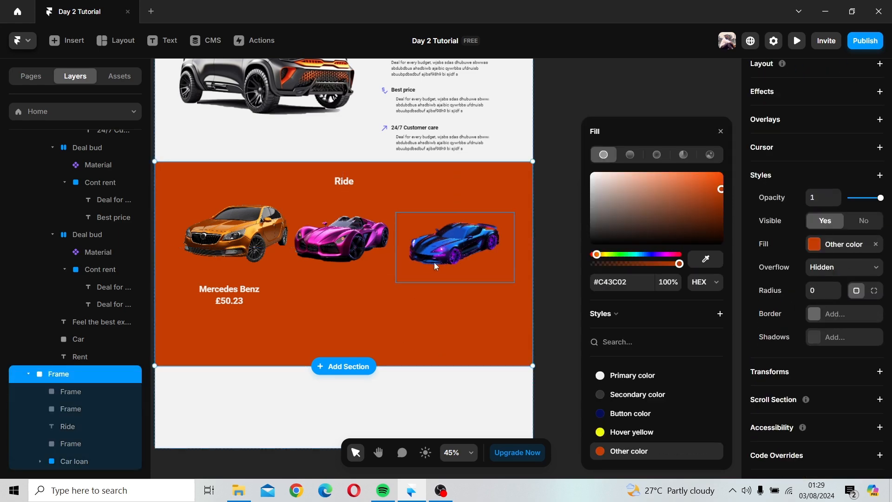
pyautogui.click(434, 262)
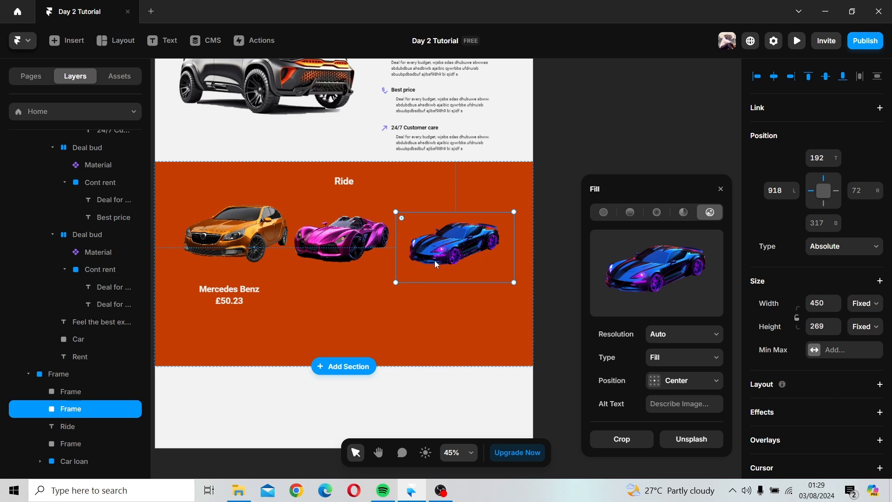
pyautogui.keyDown('shift'); pyautogui.click(357, 249); pyautogui.keyUp('shift')
pyautogui.keyDown('shift'); pyautogui.click(261, 239); pyautogui.keyUp('shift')
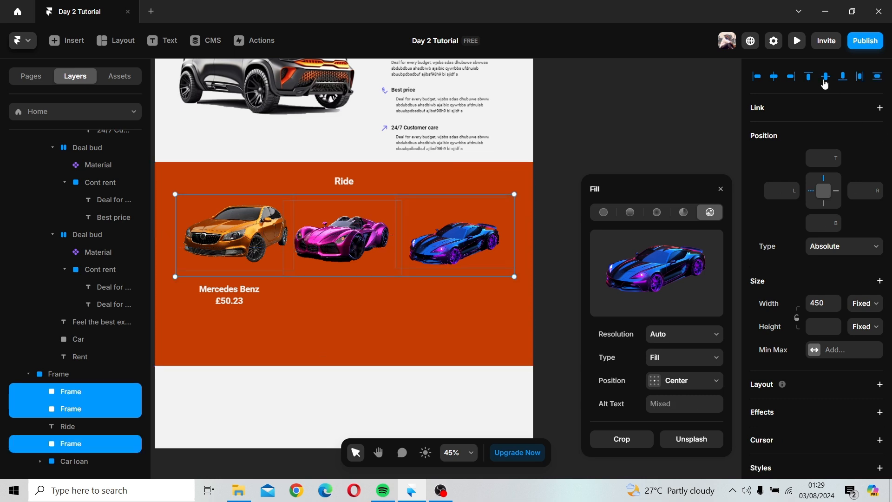
pyautogui.click(825, 80)
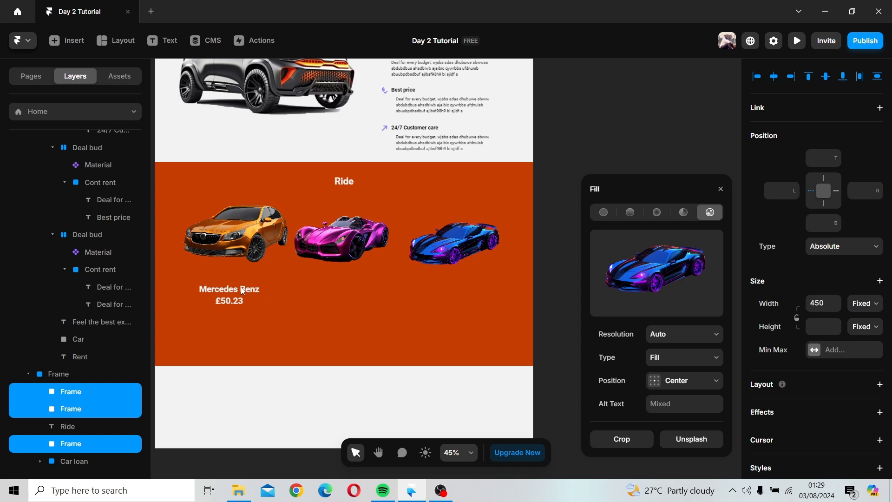
# Step: Undo the last two actions and redo one of them
pyautogui.click(257, 300)
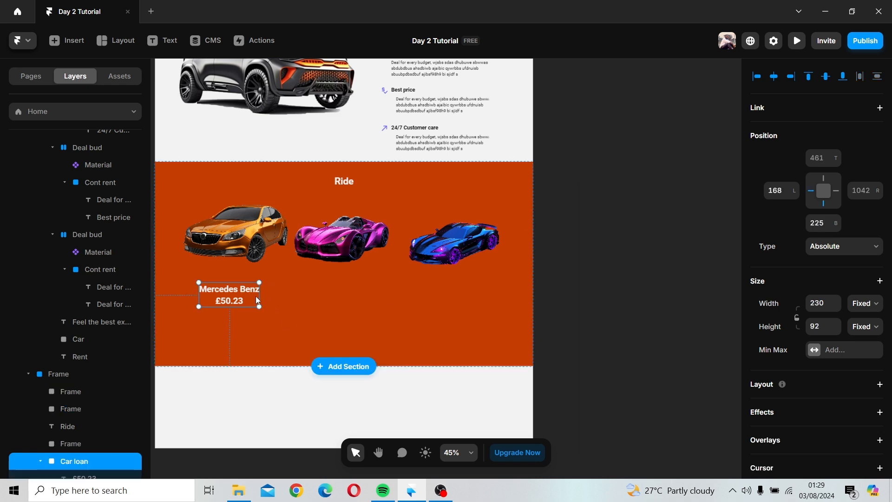
pyautogui.click(239, 282)
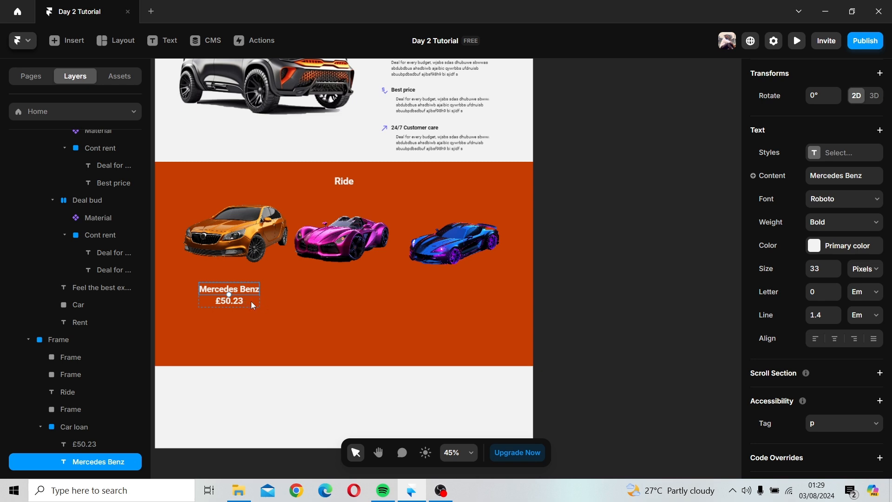
pyautogui.hotkey('ctrl', 'z')
pyautogui.hotkey('ctrl', 'z')
pyautogui.hotkey('ctrl', 'shift', 'z')
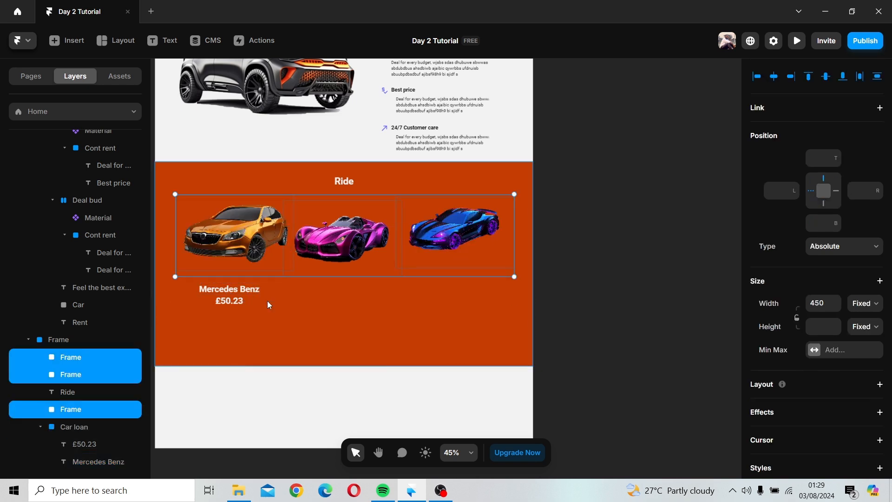
pyautogui.click(248, 294)
pyautogui.click(277, 311)
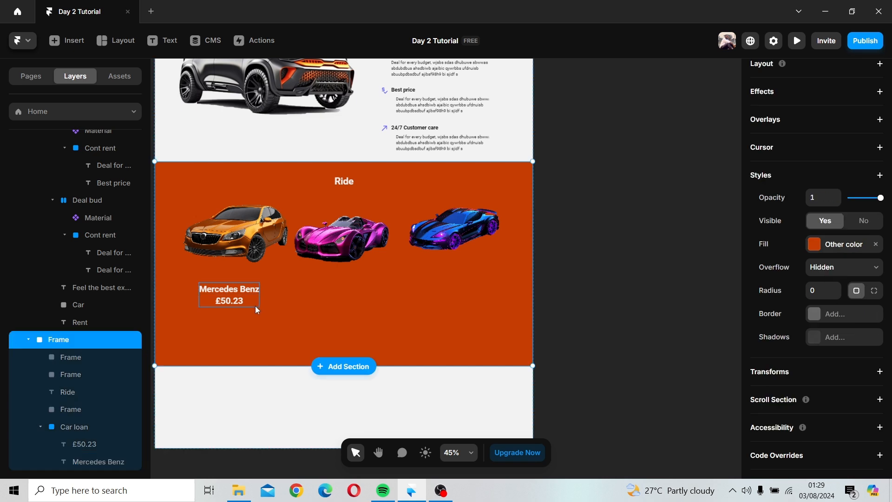
# Step: Duplicate the Mercedes Benz name and price label and place the copy under the middle car
pyautogui.click(257, 309)
pyautogui.moveTo(246, 306); pyautogui.dragTo(336, 286)
pyautogui.doubleClick(314, 279)
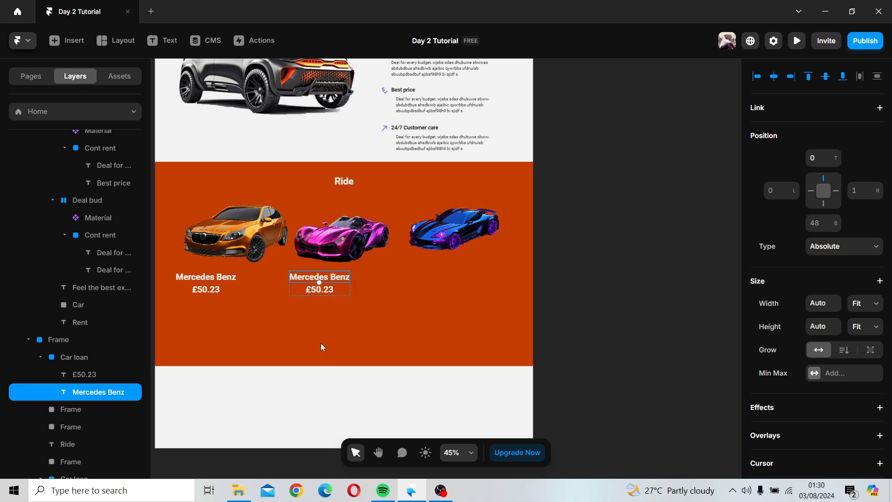
# Step: Rename the copied label's name text layer as Audi
pyautogui.click(321, 289)
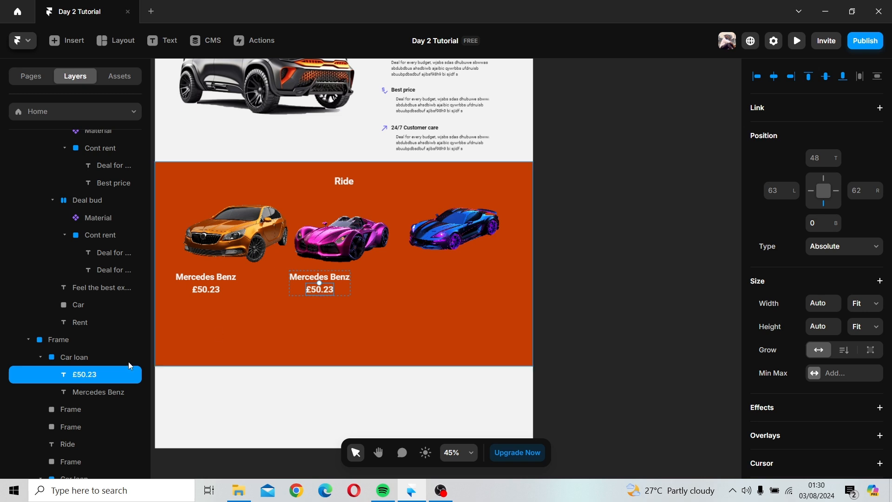
pyautogui.click(333, 277)
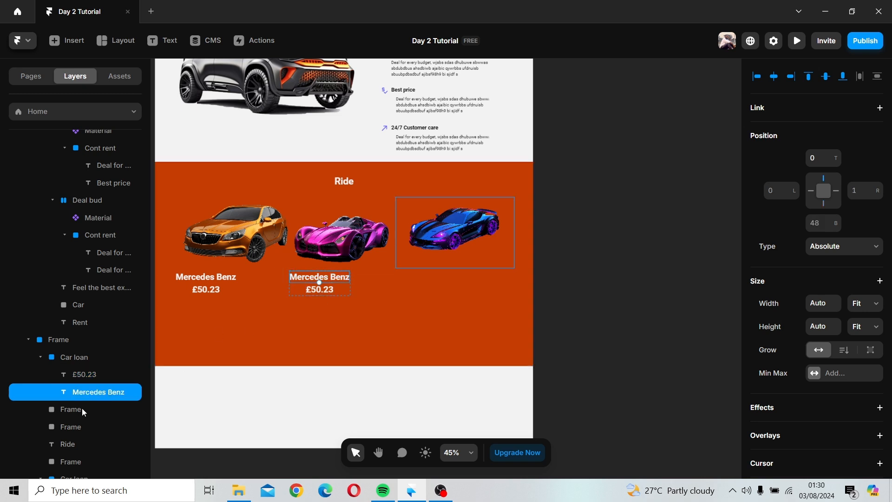
pyautogui.doubleClick(85, 394)
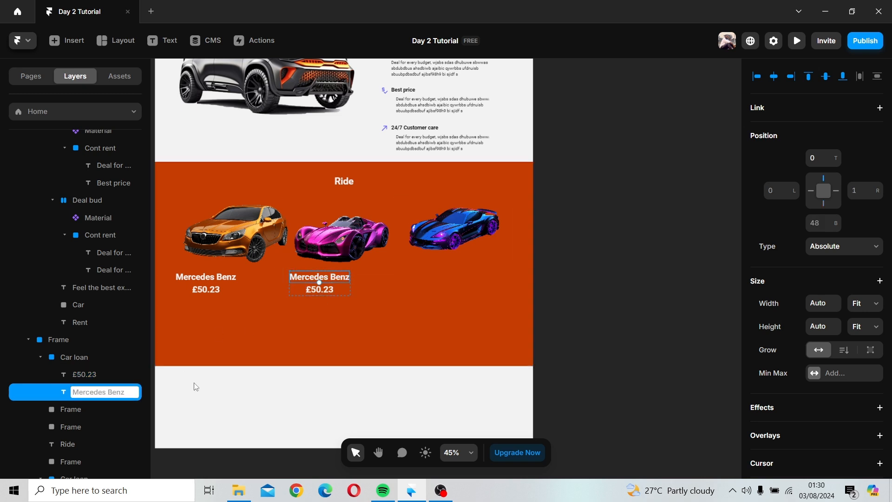
pyautogui.write('Audi')
pyautogui.press('Return')
# Step: Set the middle car label's text content to Audi
pyautogui.click(437, 314)
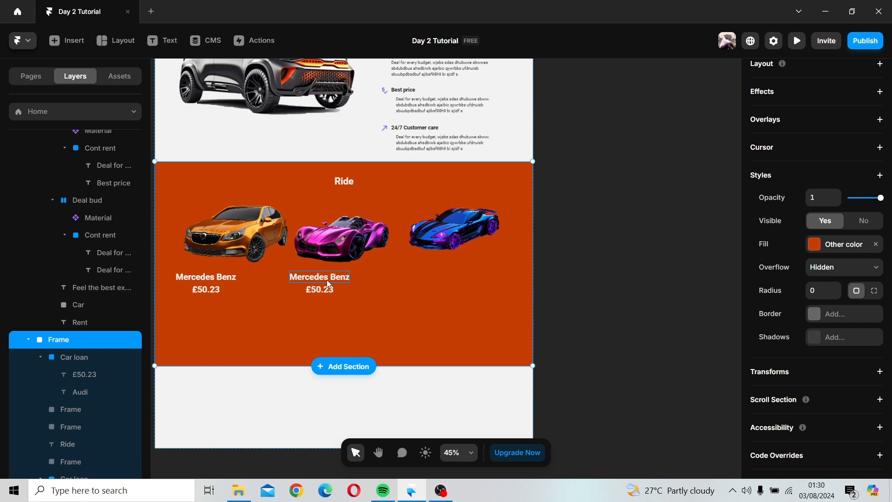
pyautogui.click(327, 280)
pyautogui.scroll(-3, 701, 301)
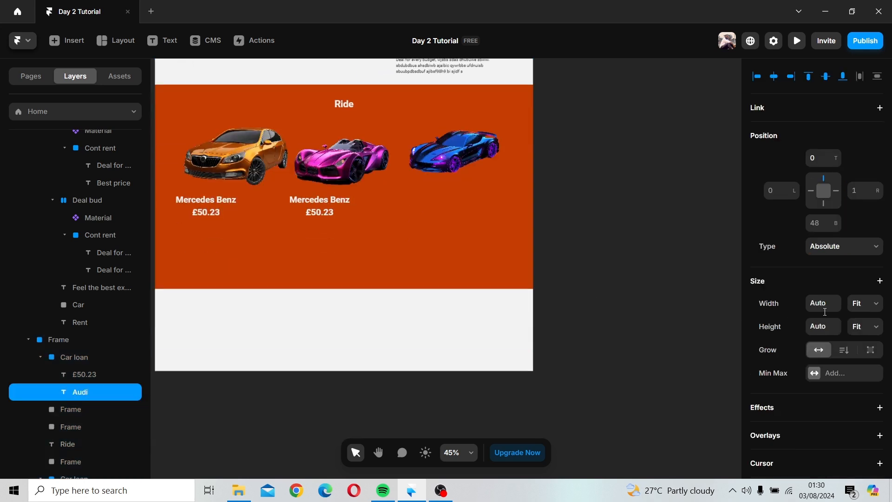
pyautogui.scroll(-10, 825, 312)
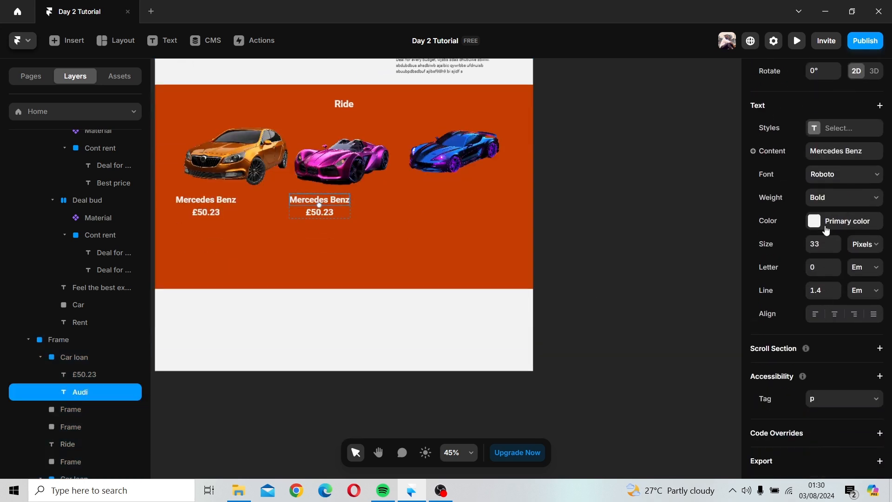
pyautogui.click(837, 152)
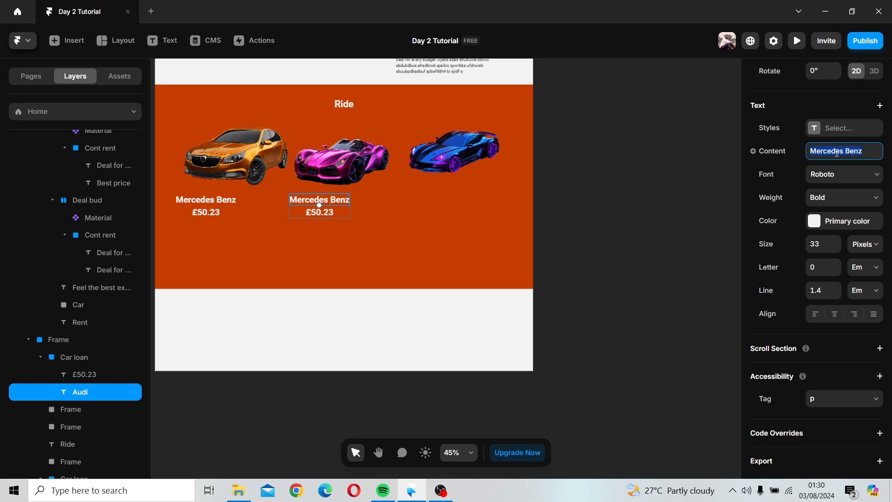
pyautogui.write('Auc')
pyautogui.press('BackSpace')
pyautogui.write('di')
pyautogui.click(570, 262)
# Step: Change the middle car's price text to £38.49
pyautogui.click(313, 201)
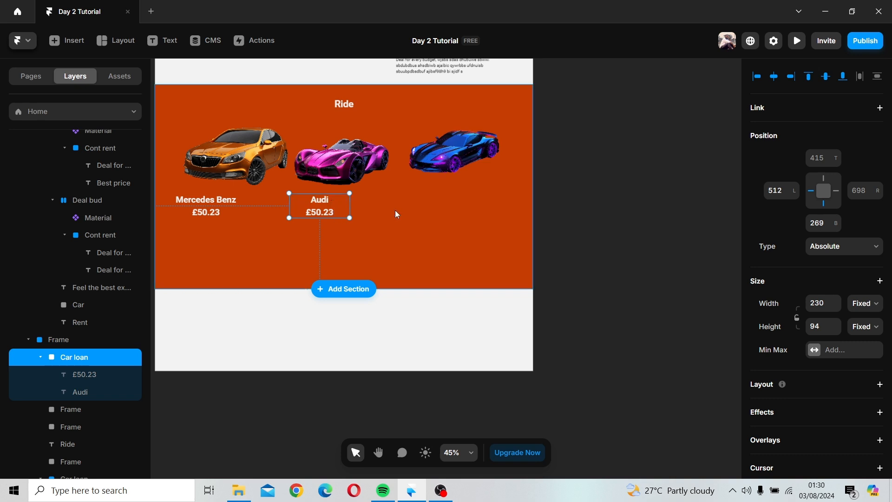
pyautogui.click(300, 237)
pyautogui.click(322, 213)
pyautogui.doubleClick(321, 213)
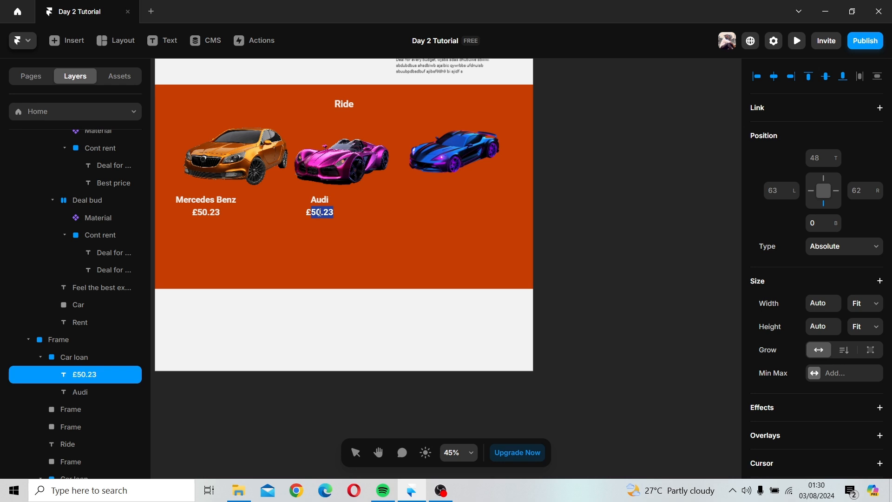
pyautogui.write('38.49')
pyautogui.press('Escape')
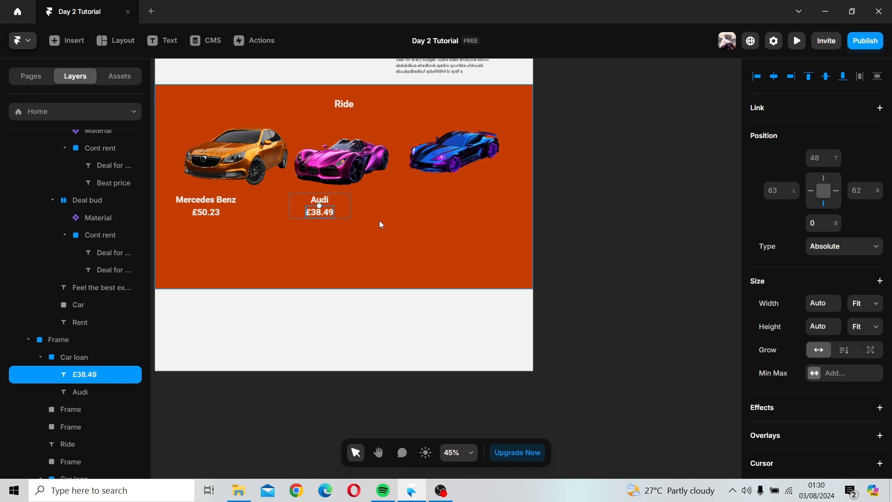
# Step: Duplicate the Audi name and price label and place the copy under the rightmost car
pyautogui.click(375, 229)
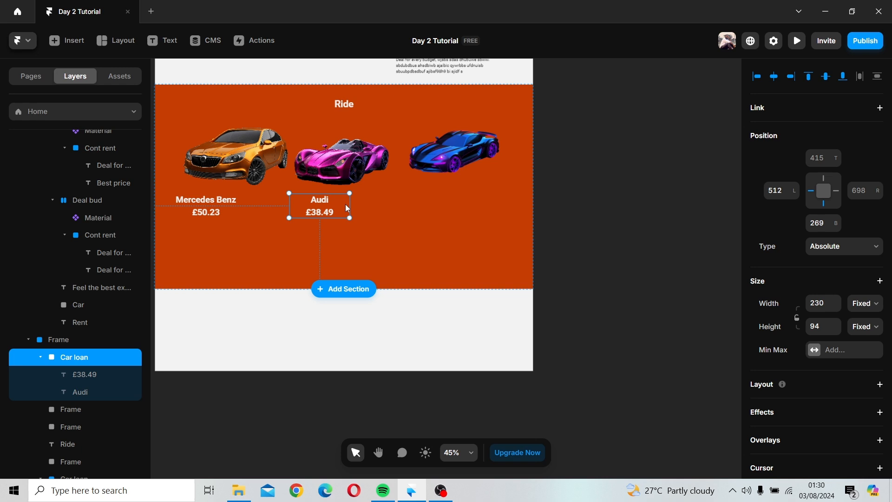
pyautogui.moveTo(346, 209); pyautogui.dragTo(468, 199)
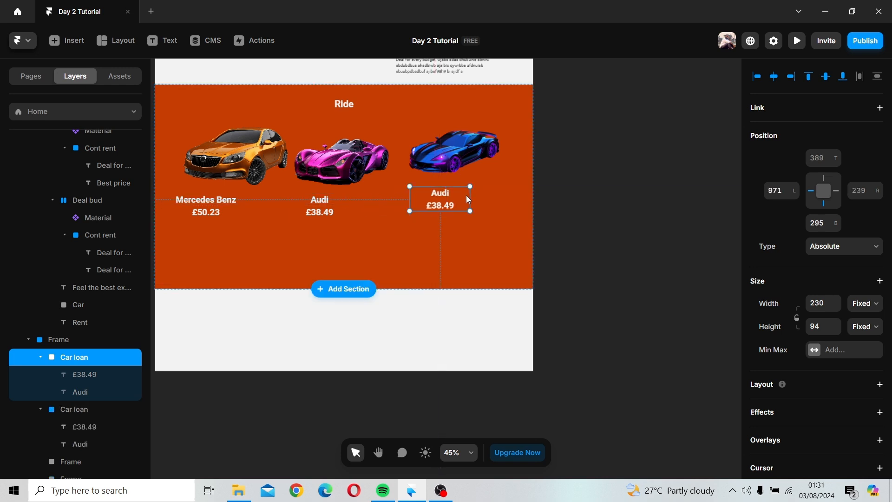
# Step: Change the rightmost car's name text to Jarguar
pyautogui.click(445, 193)
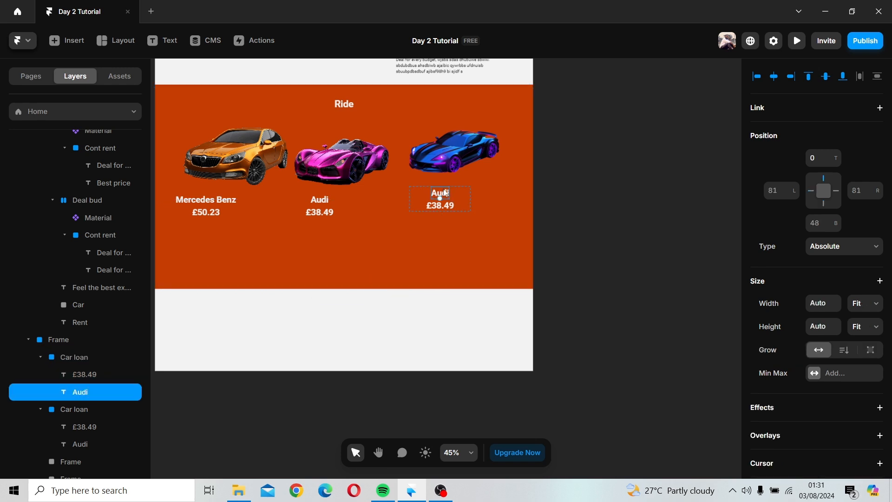
pyautogui.doubleClick(445, 193)
pyautogui.write('Jargur')
pyautogui.press('BackSpace')
pyautogui.write('ar')
pyautogui.click(440, 203)
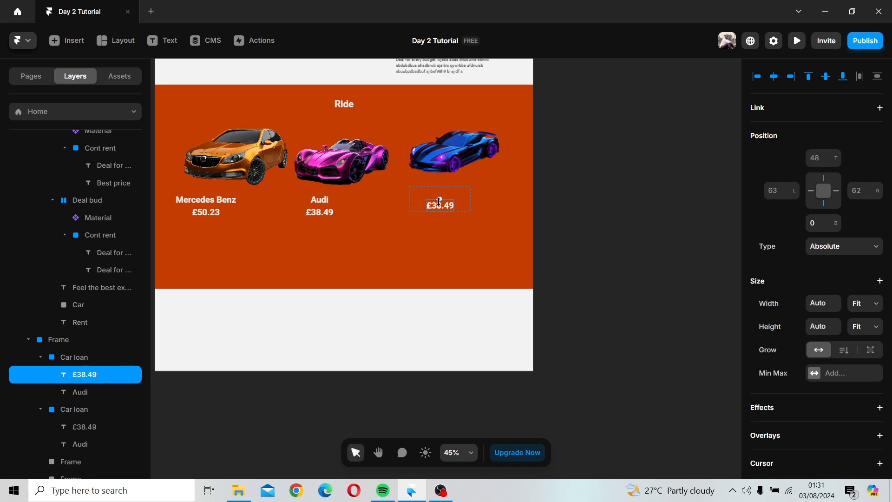
# Step: Change the rightmost car's price text to £42.49
pyautogui.doubleClick(440, 204)
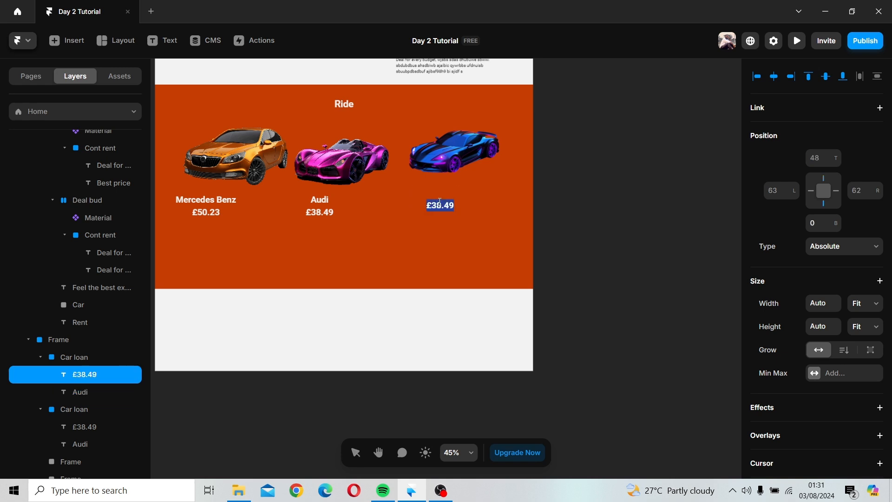
pyautogui.click(440, 204)
pyautogui.press('BackSpace')
pyautogui.press('BackSpace')
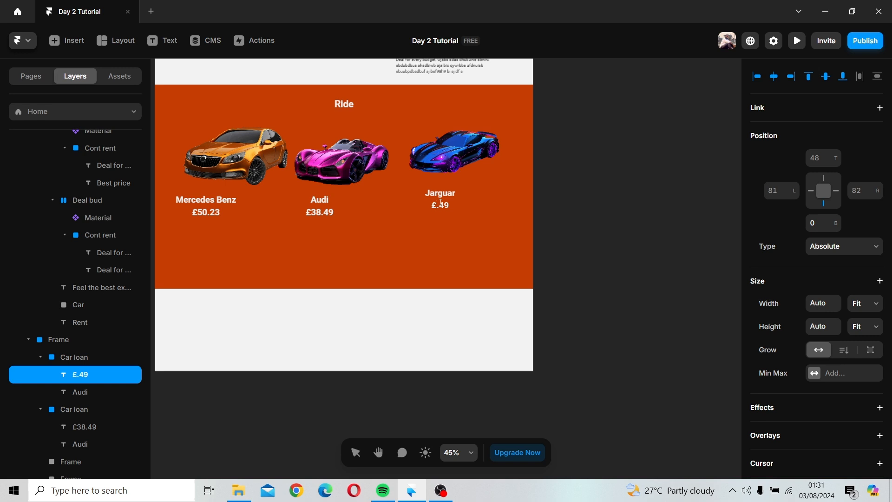
pyautogui.write('42')
pyautogui.press('Escape')
# Step: Bring the hero's Rent Now button into the Ride section, below the Mercedes Benz label
pyautogui.scroll(-3, 473, 241)
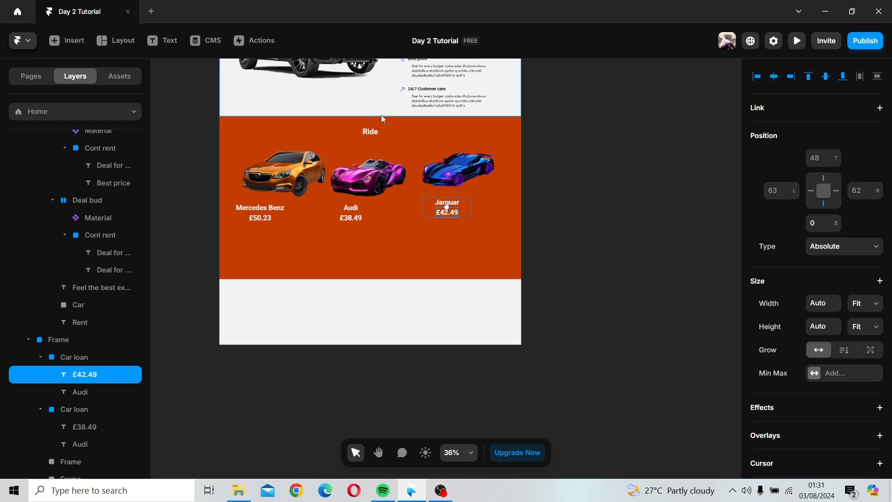
pyautogui.click(384, 129)
pyautogui.scroll(5, 384, 130)
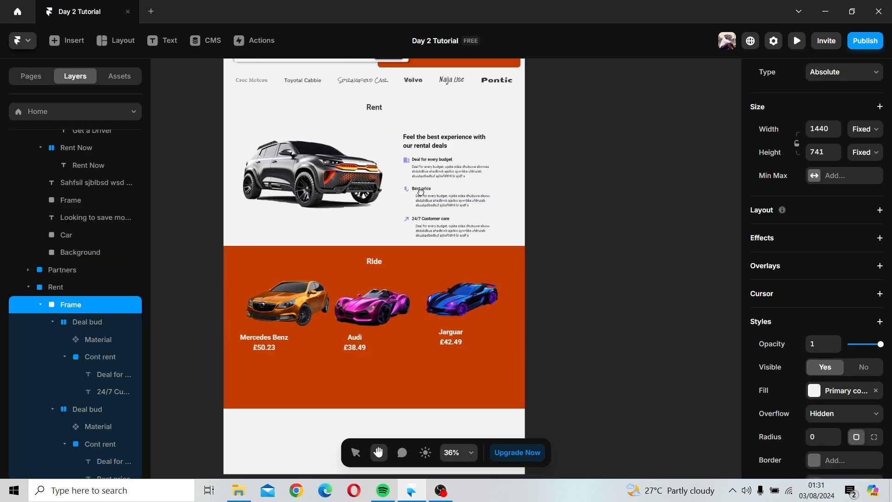
pyautogui.scroll(3, 394, 160)
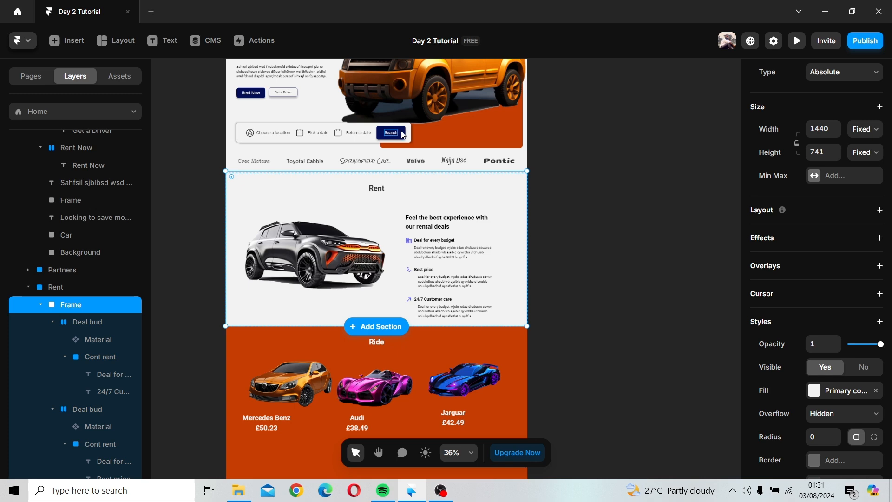
pyautogui.click(248, 93)
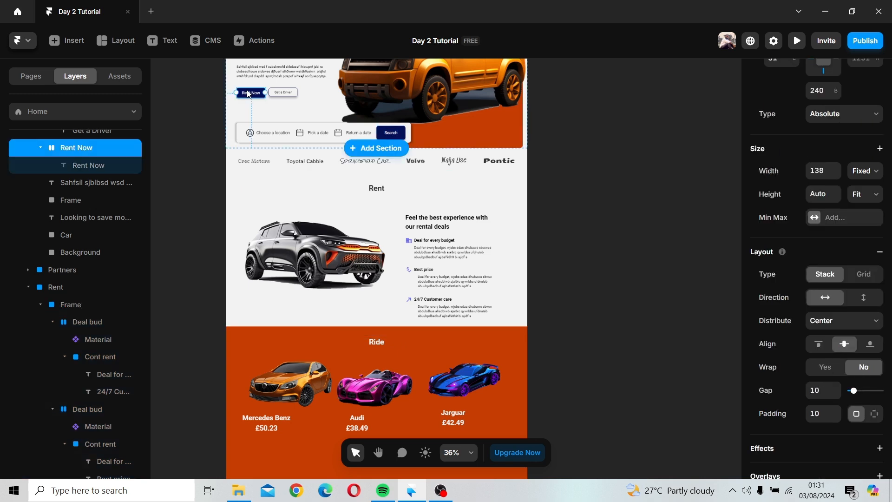
pyautogui.moveTo(215, 234); pyautogui.dragTo(177, 319)
pyautogui.click(196, 357)
pyautogui.moveTo(196, 356); pyautogui.dragTo(237, 117)
pyautogui.moveTo(210, 66); pyautogui.dragTo(317, 225)
# Step: Try Hover yellow, Primary color and Secondary color as the Rent Now button's fill
pyautogui.scroll(-10, 792, 311)
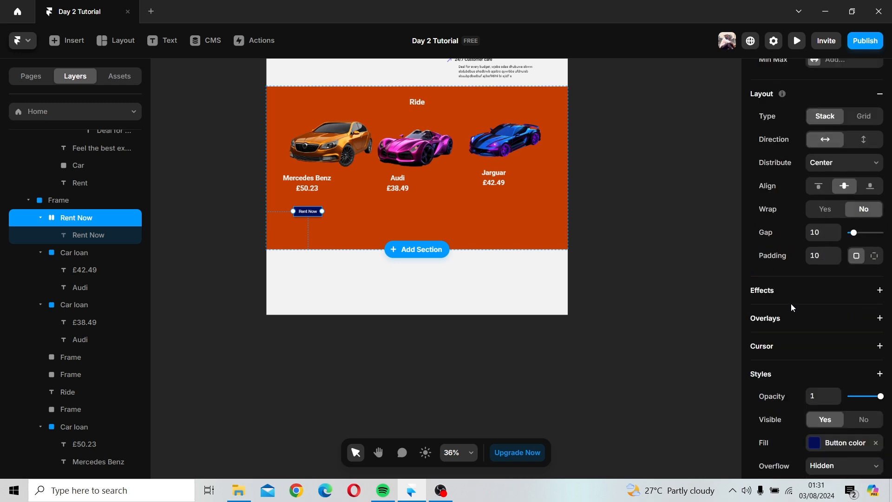
pyautogui.click(817, 269)
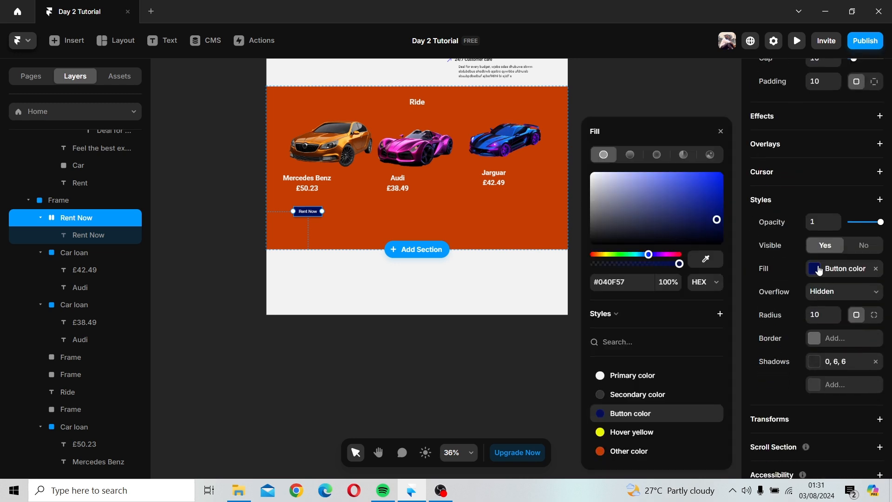
pyautogui.click(646, 433)
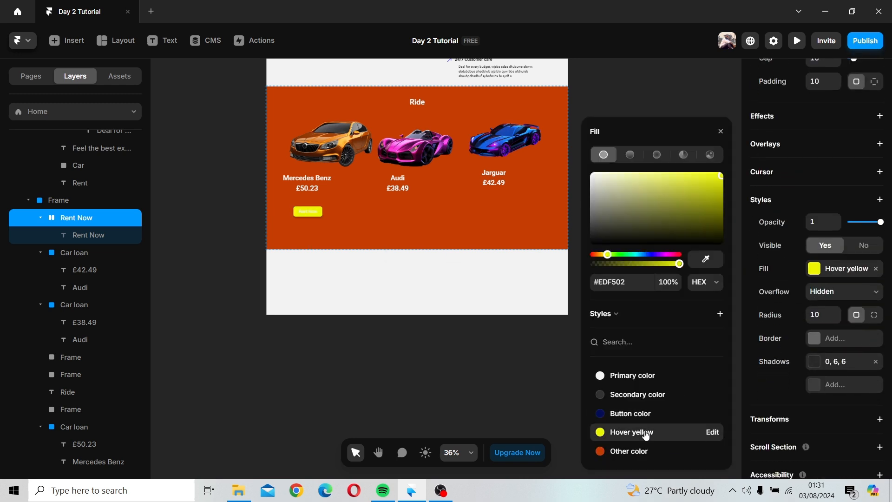
pyautogui.click(628, 377)
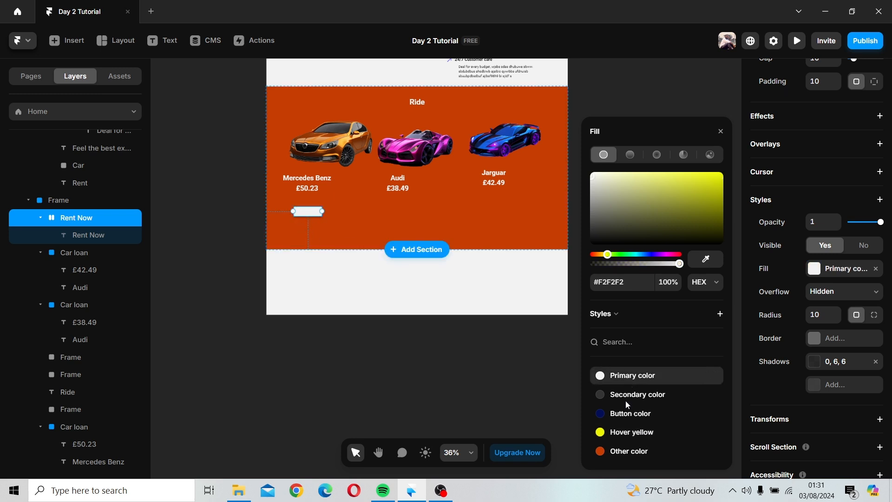
pyautogui.click(626, 399)
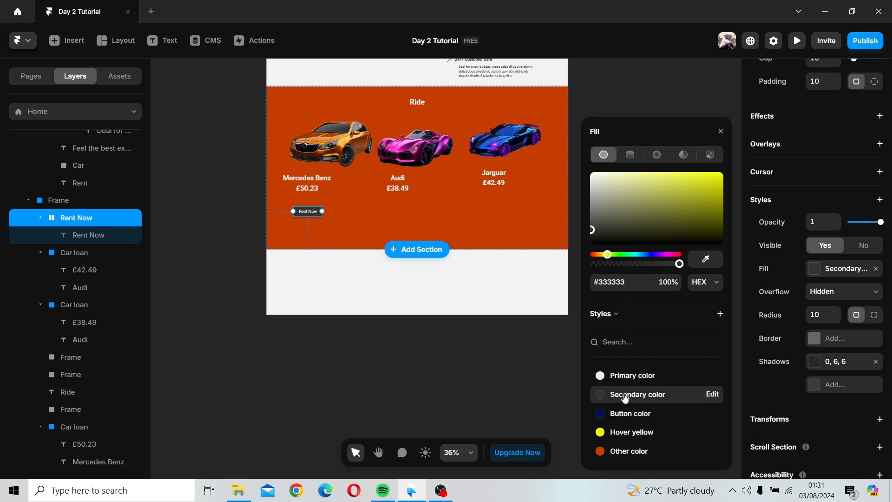
# Step: Set the Ride section's fill to the Button color style
pyautogui.click(429, 239)
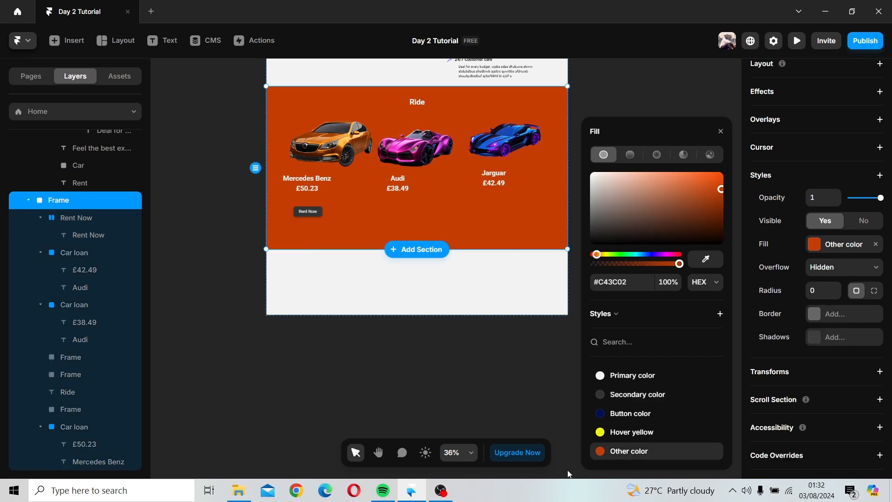
pyautogui.click(627, 420)
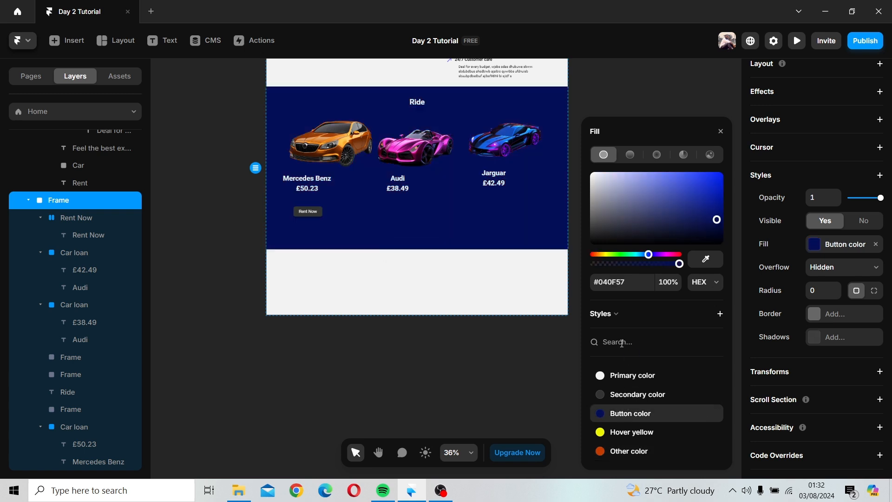
# Step: Change the Rent Now button's fill to the Other color style
pyautogui.doubleClick(307, 214)
pyautogui.click(319, 213)
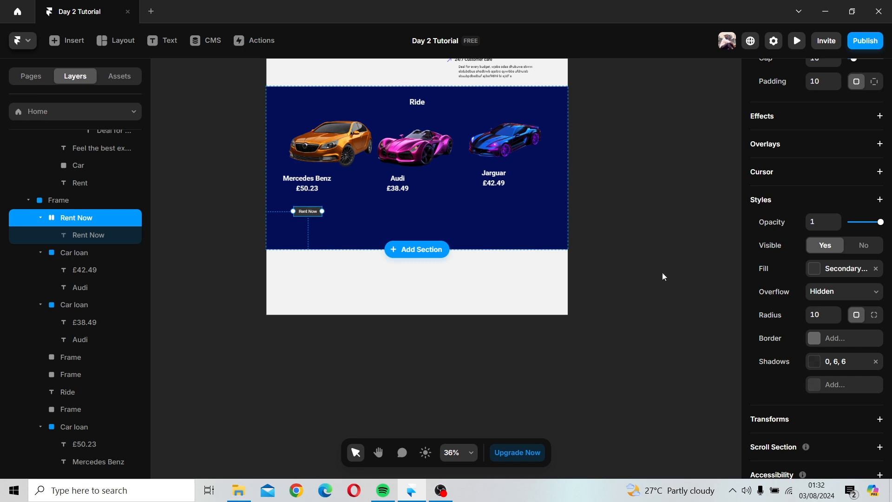
pyautogui.scroll(-2, 829, 343)
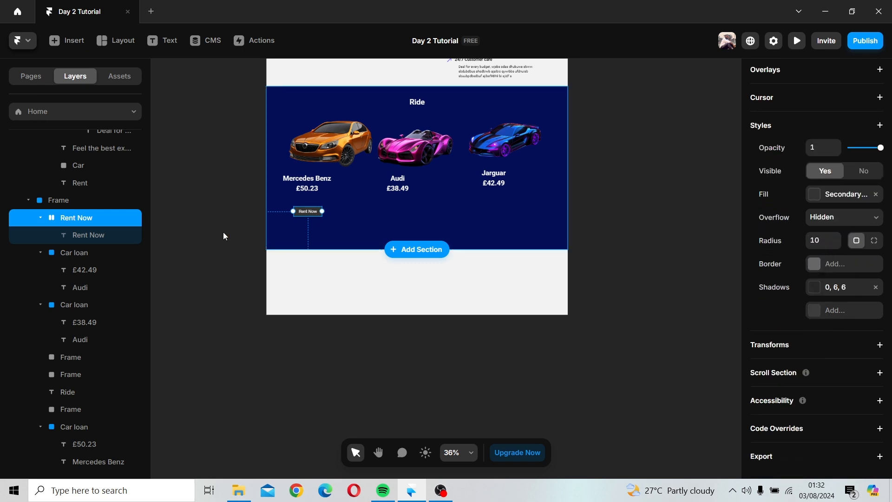
pyautogui.click(821, 195)
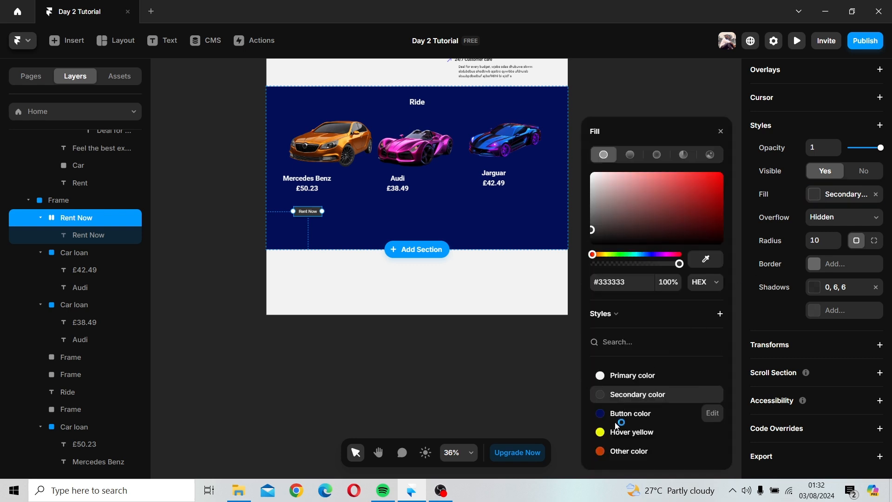
pyautogui.click(618, 451)
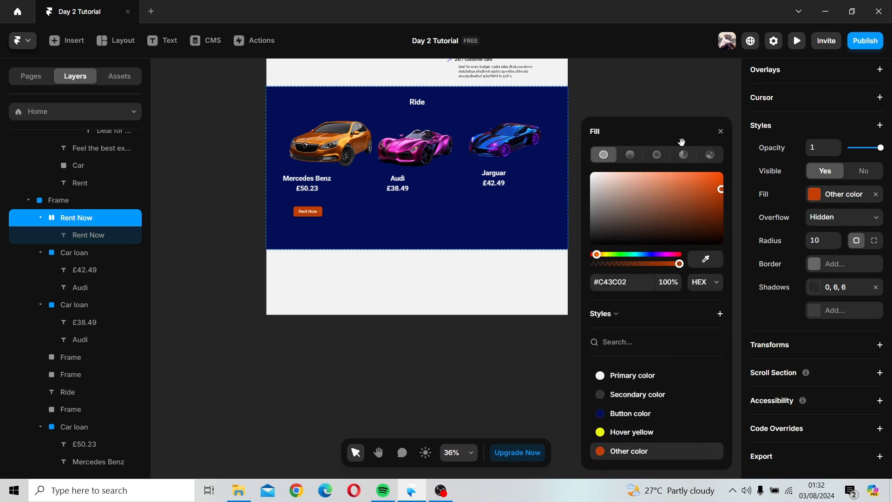
pyautogui.press('Escape')
pyautogui.press('Escape')
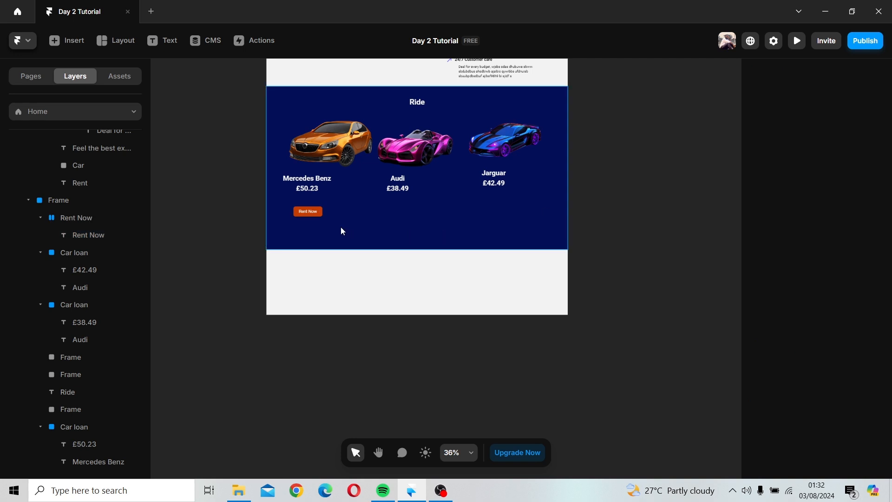
pyautogui.click(310, 213)
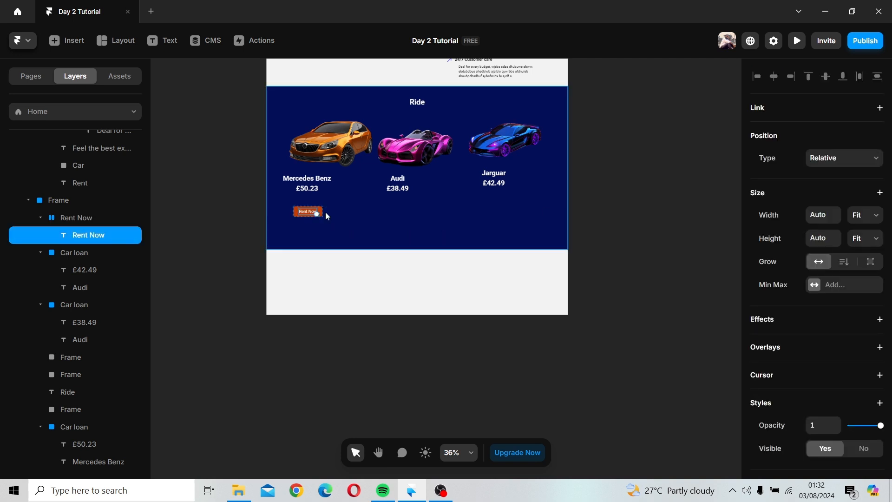
pyautogui.scroll(1, 325, 212)
pyautogui.scroll(3, 326, 212)
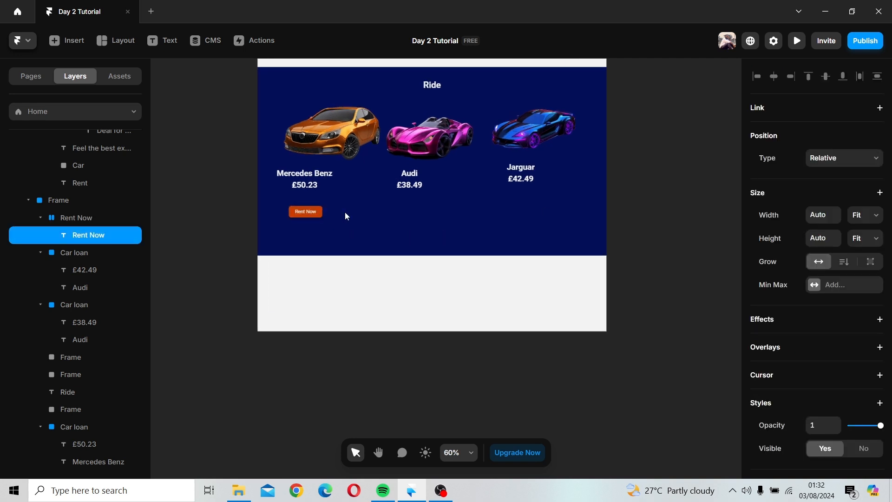
# Step: Duplicate the Rent Now button so a copy sits under the Audi and the Jarguar cars
pyautogui.scroll(2, 351, 218)
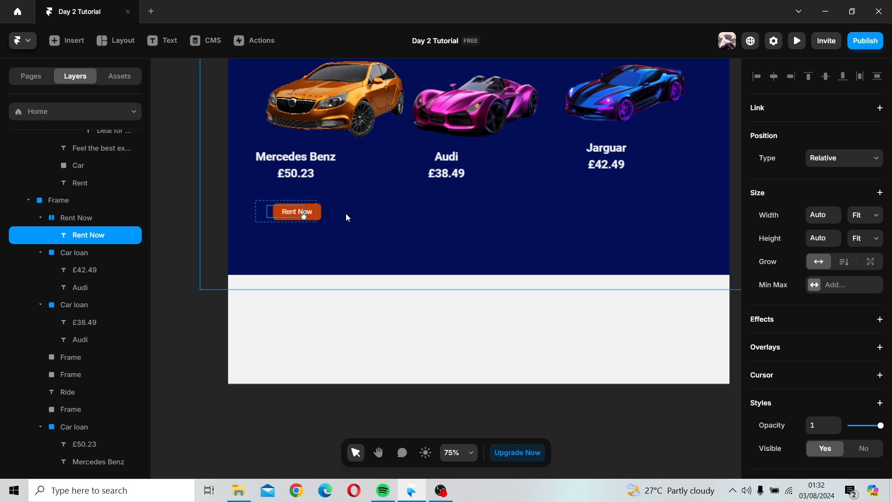
pyautogui.click(320, 219)
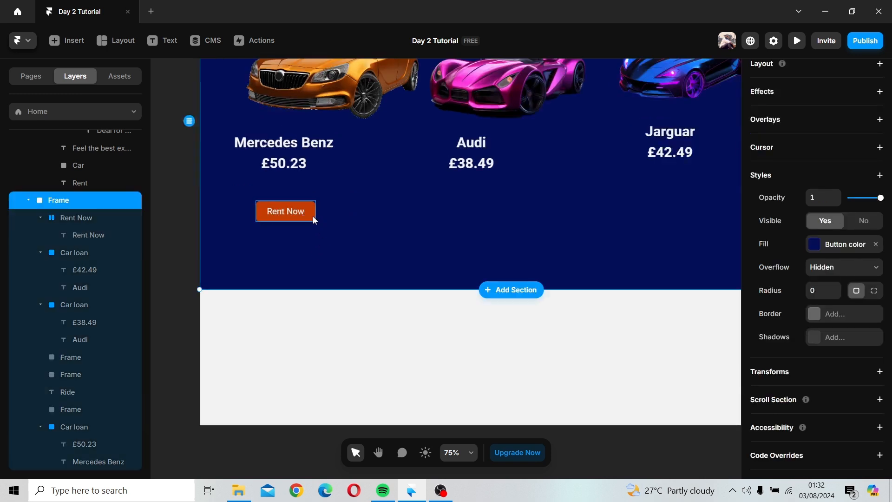
pyautogui.click(314, 216)
pyautogui.moveTo(308, 217); pyautogui.dragTo(690, 213)
pyautogui.click(587, 249)
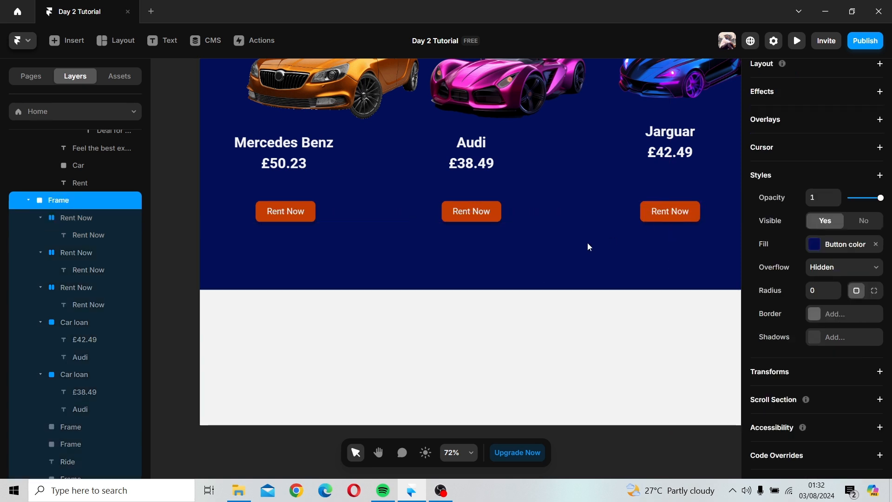
# Step: Rename the section's frame layer to Ride
pyautogui.scroll(-3, 587, 242)
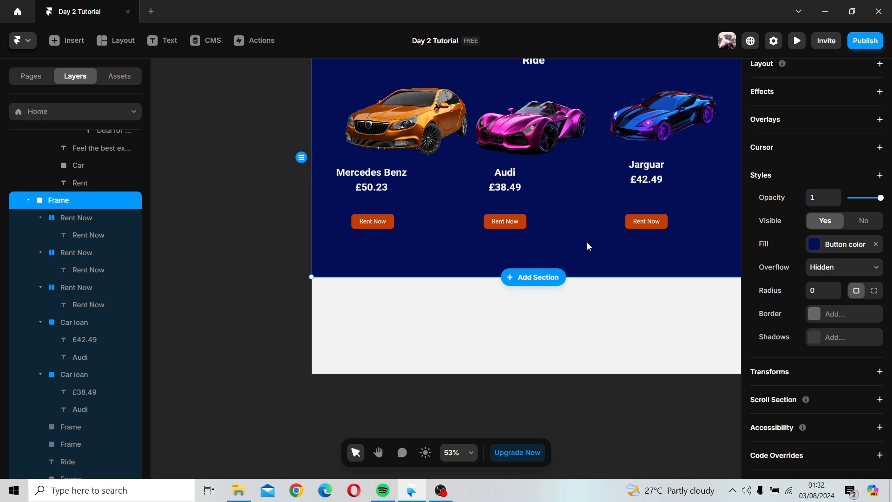
pyautogui.press('Escape')
pyautogui.press('h')
pyautogui.moveTo(578, 322); pyautogui.dragTo(488, 392)
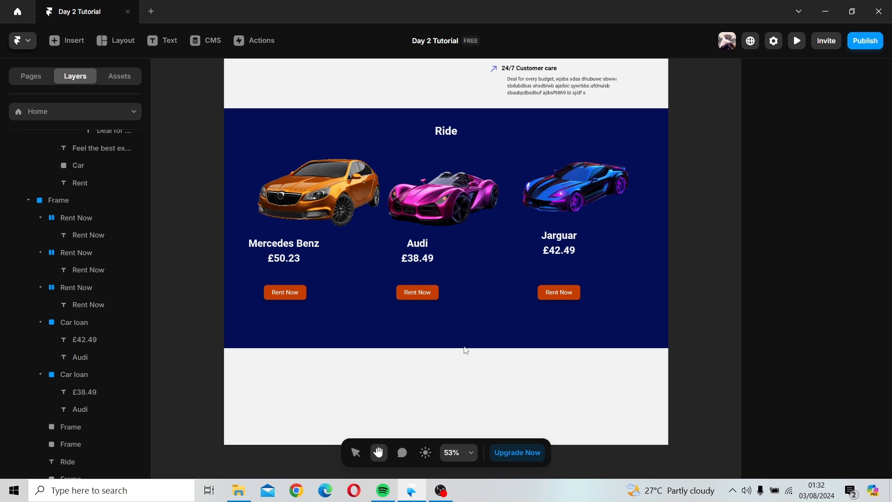
pyautogui.press('v')
pyautogui.scroll(-2, 465, 350)
pyautogui.press('space')
pyautogui.moveTo(465, 346); pyautogui.dragTo(391, 388)
pyautogui.click(389, 394)
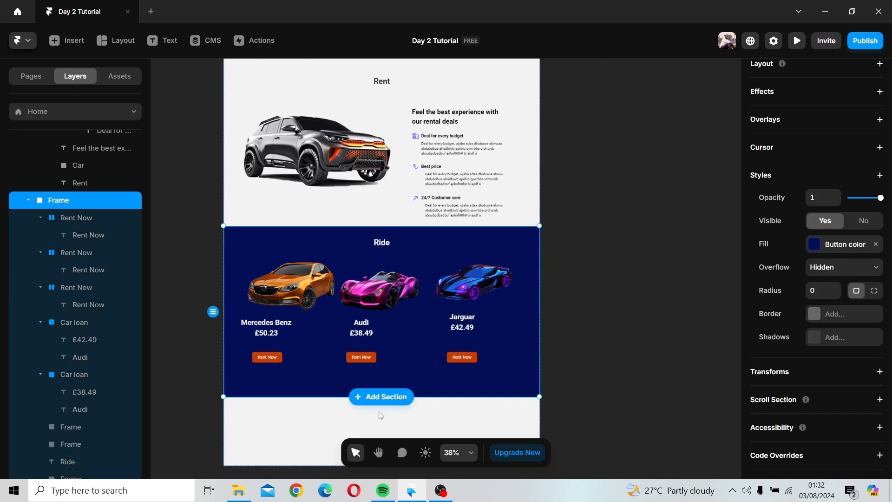
pyautogui.doubleClick(59, 200)
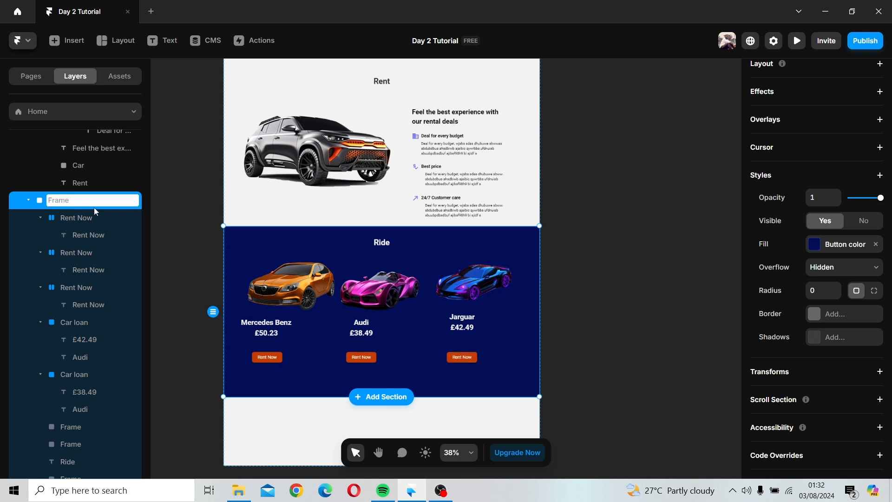
pyautogui.write('Ride')
pyautogui.press('Return')
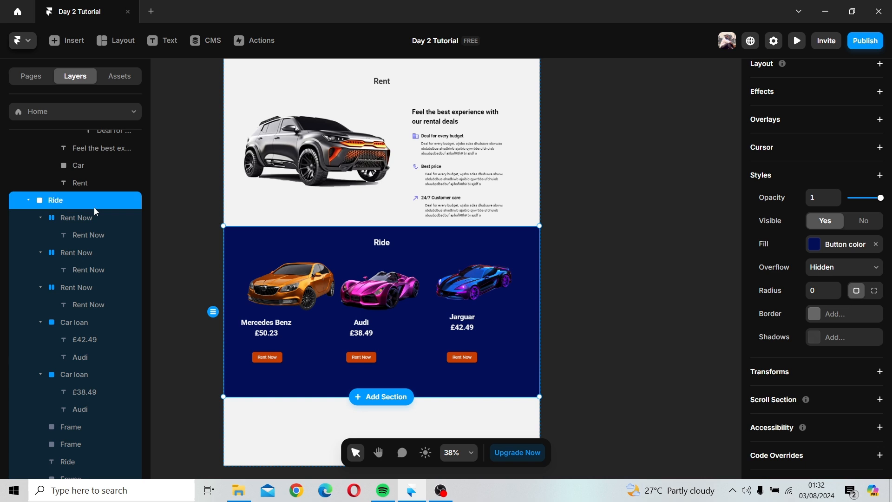
# Step: Raise the Ride section's bottom edge to make the section slightly shorter
pyautogui.moveTo(302, 394); pyautogui.dragTo(303, 381)
pyautogui.click(459, 342)
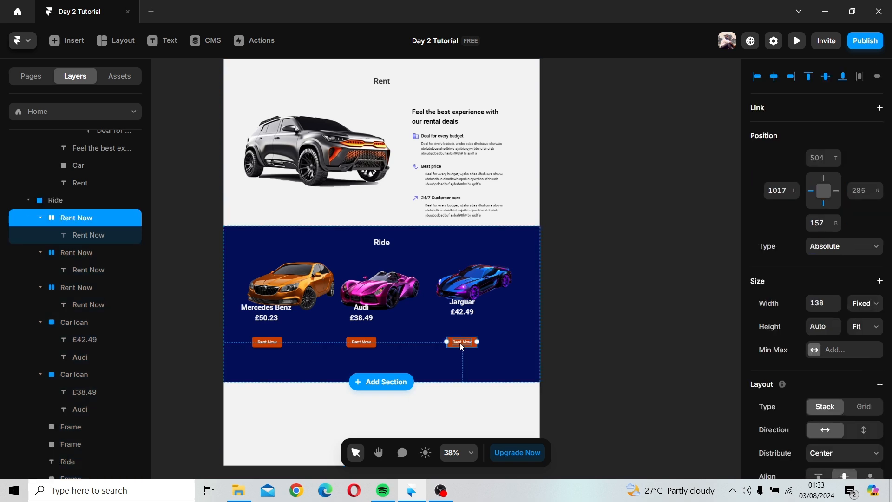
pyautogui.keyDown('shift'); pyautogui.click(463, 312); pyautogui.keyUp('shift')
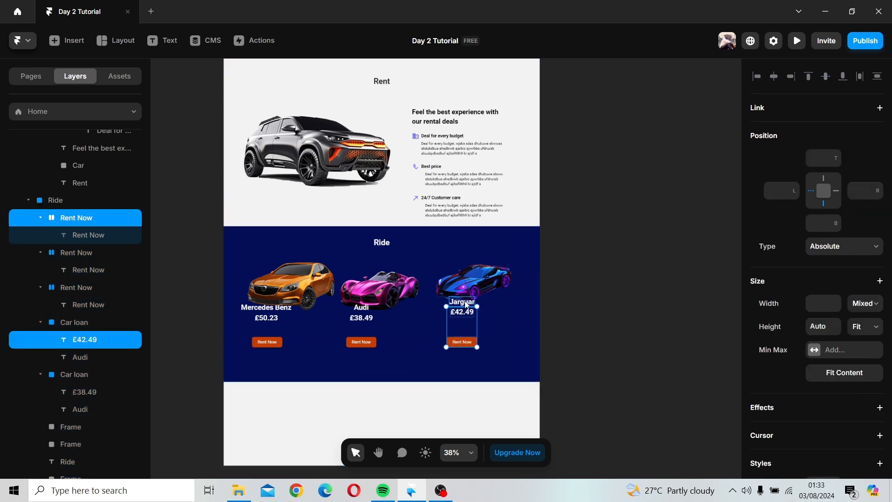
pyautogui.keyDown('shift'); pyautogui.click(466, 302); pyautogui.keyUp('shift')
pyautogui.moveTo(467, 315); pyautogui.dragTo(468, 324)
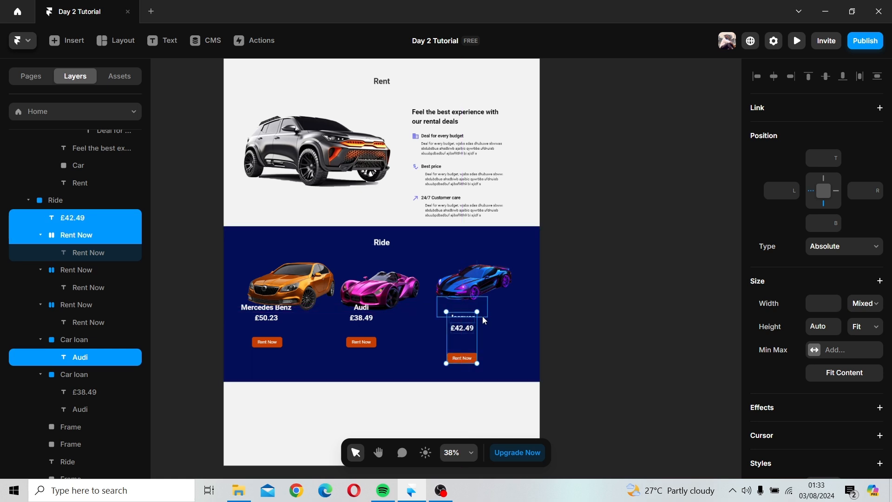
pyautogui.click(484, 317)
pyautogui.hotkey('ctrl', 'z')
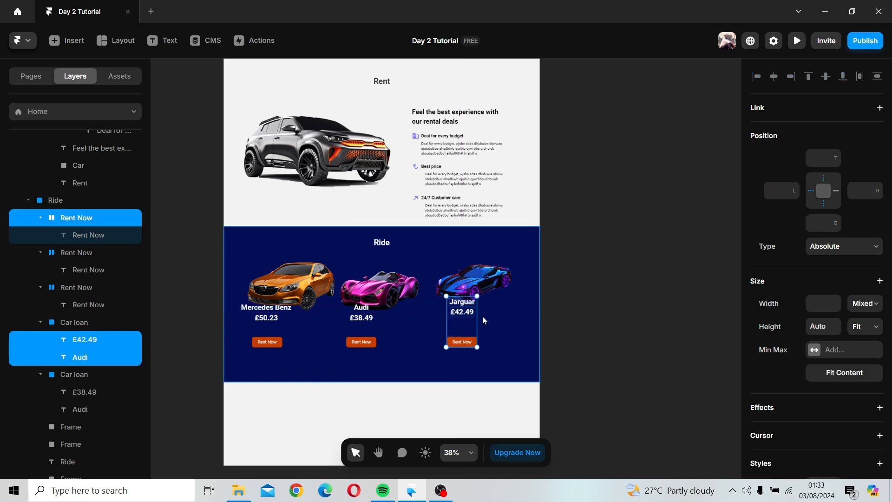
# Step: Move the Jarguar name-and-price group down closer to its Rent Now button
pyautogui.click(487, 317)
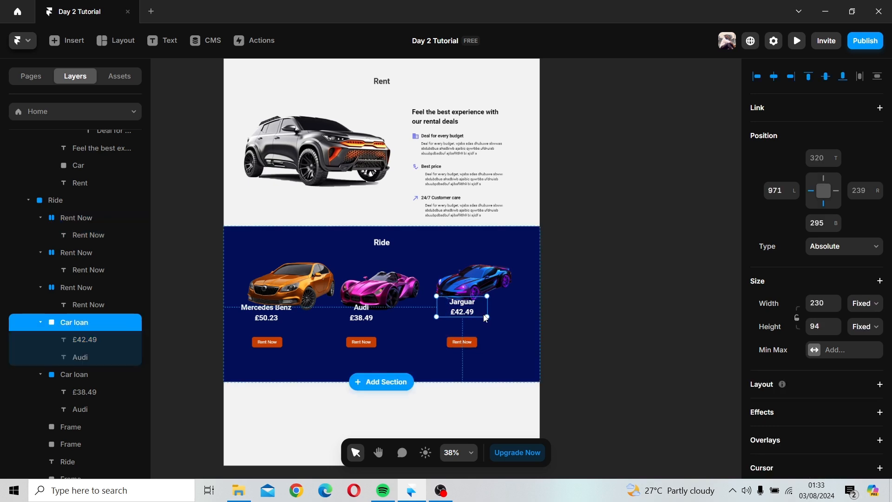
pyautogui.moveTo(486, 318); pyautogui.dragTo(476, 346)
pyautogui.keyDown('shift'); pyautogui.click(468, 342); pyautogui.keyUp('shift')
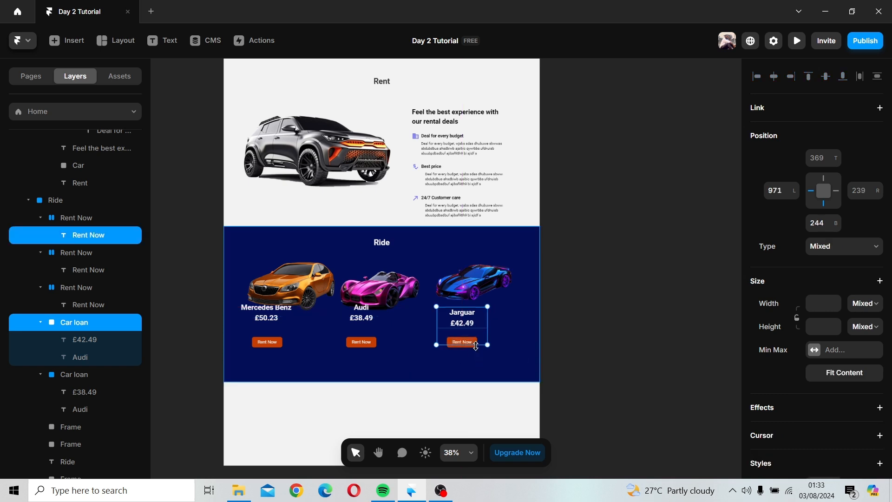
pyautogui.click(474, 351)
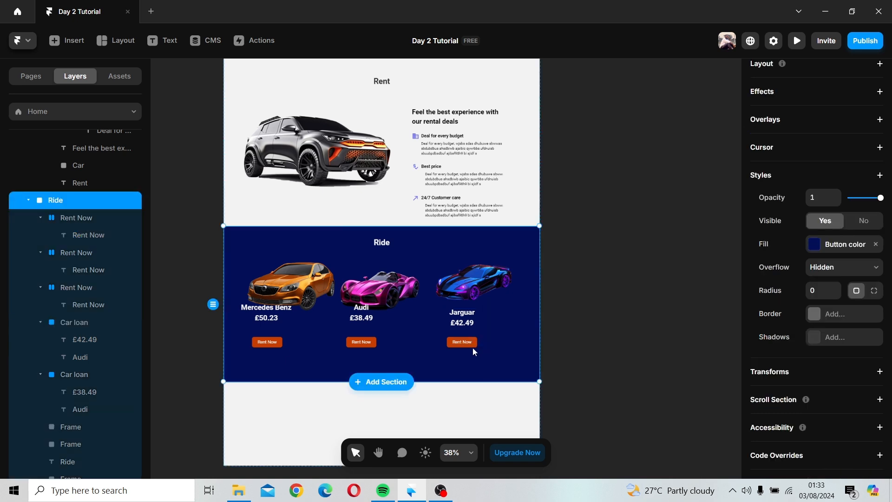
# Step: Move the Audi name-and-price group down closer to its Rent Now button
pyautogui.click(473, 346)
pyautogui.click(371, 312)
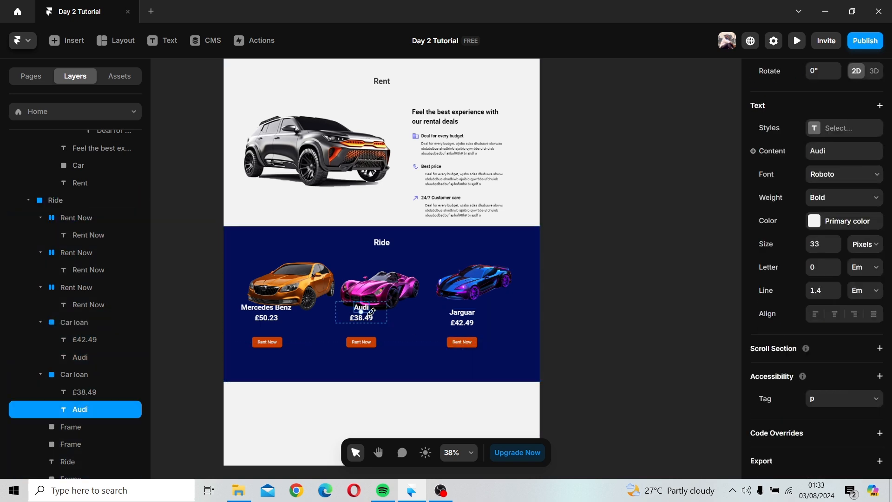
pyautogui.moveTo(382, 317); pyautogui.dragTo(386, 330)
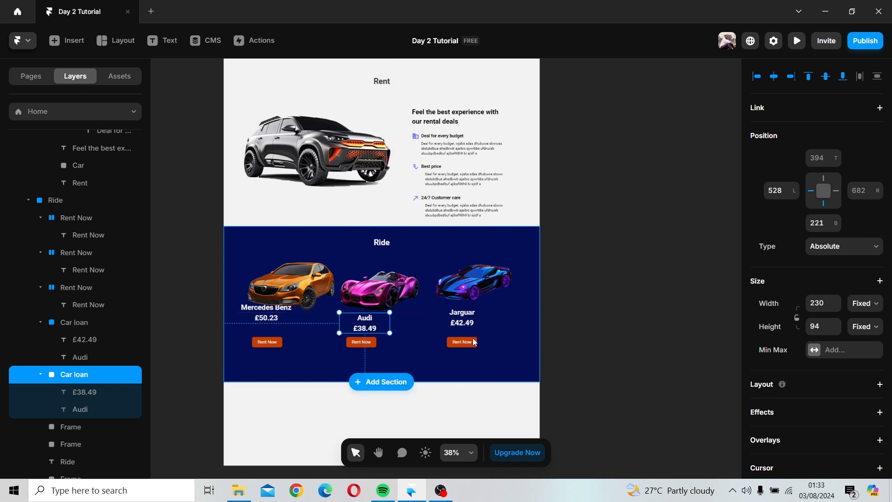
# Step: Select all three Rent Now buttons and move them down together within the Ride section
pyautogui.click(361, 346)
pyautogui.click(272, 343)
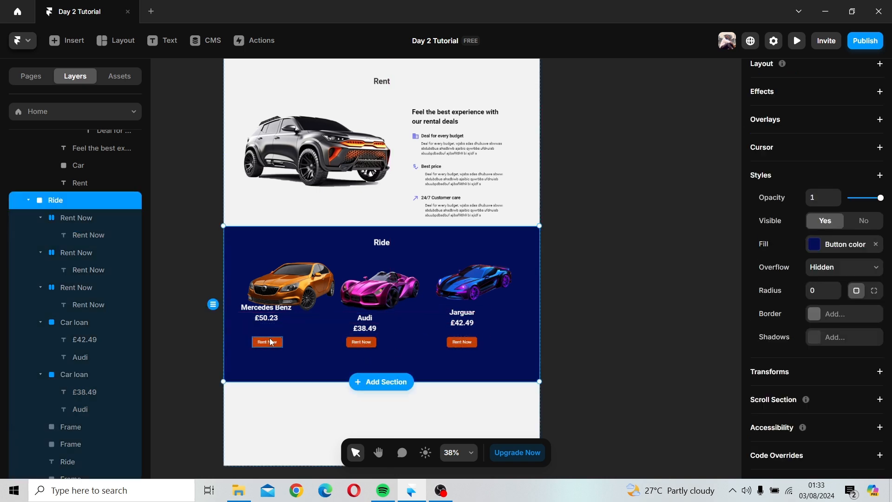
pyautogui.click(272, 342)
pyautogui.keyDown('shift'); pyautogui.click(354, 344); pyautogui.keyUp('shift')
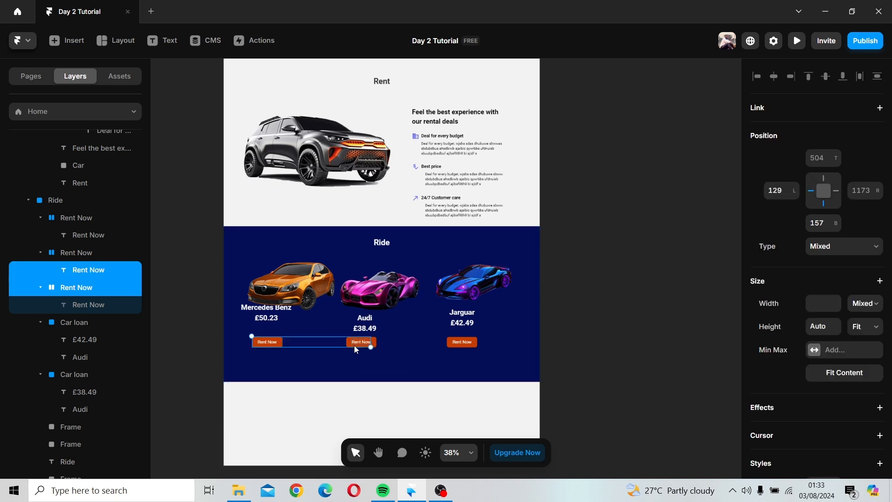
pyautogui.click(376, 347)
pyautogui.click(374, 342)
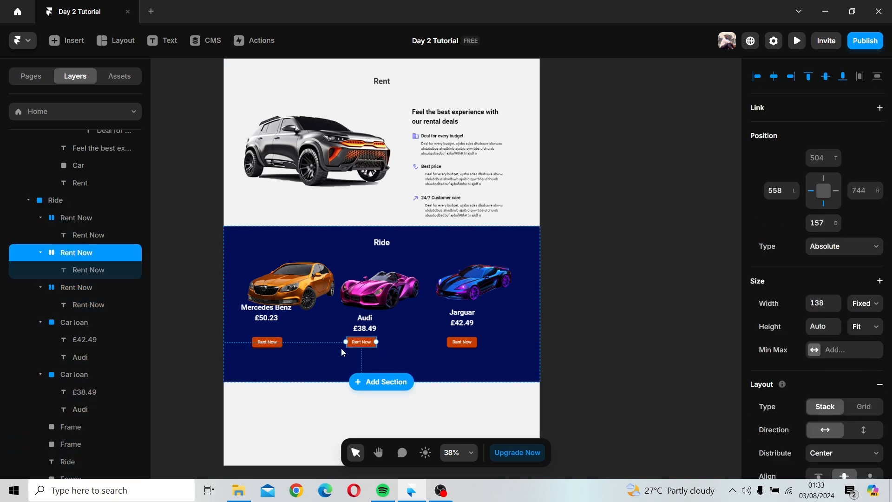
pyautogui.keyDown('shift'); pyautogui.click(267, 342); pyautogui.keyUp('shift')
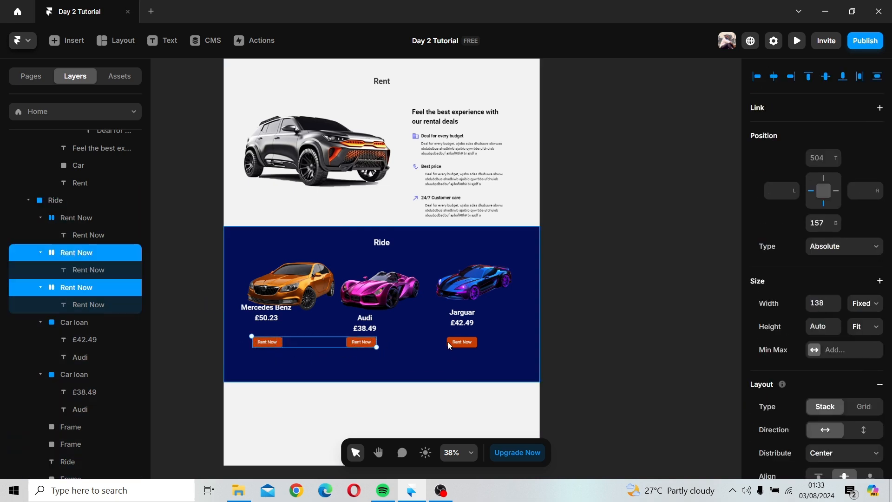
pyautogui.keyDown('shift'); pyautogui.click(449, 342); pyautogui.keyUp('shift')
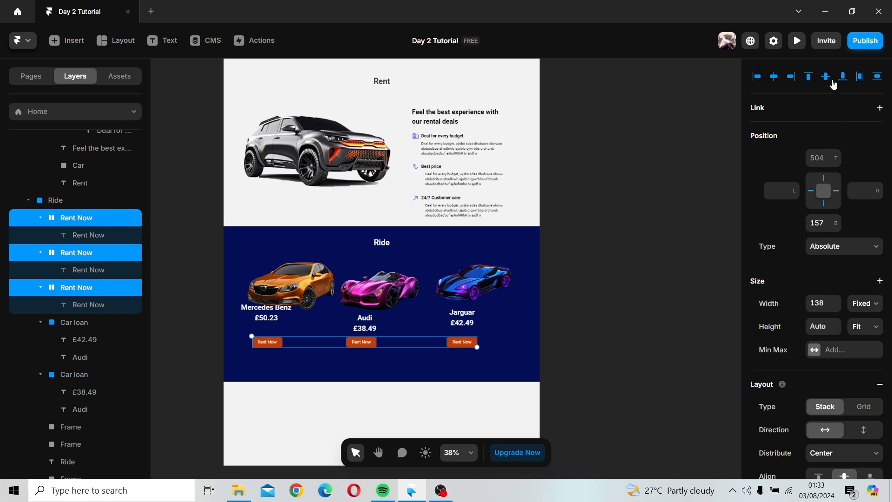
pyautogui.click(425, 349)
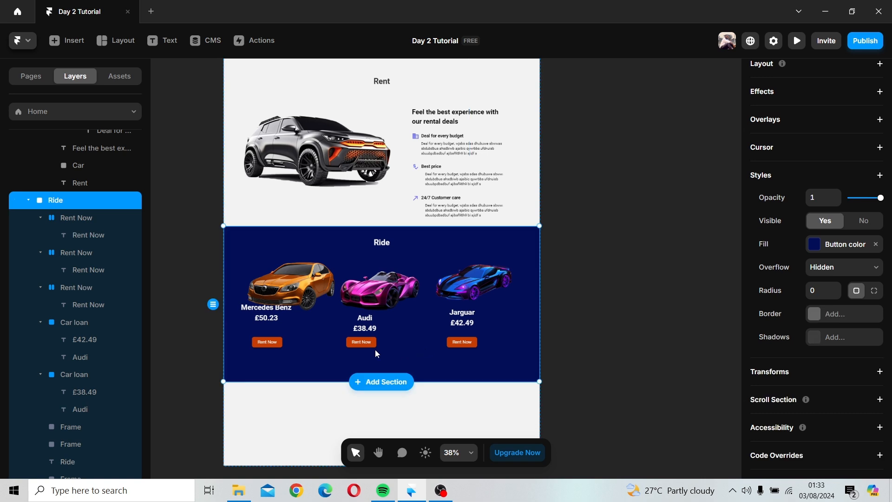
pyautogui.click(281, 344)
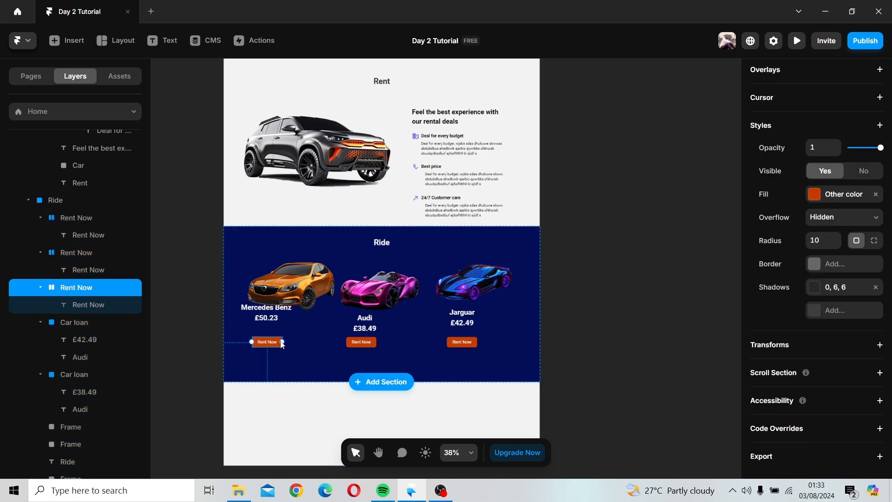
pyautogui.keyDown('shift'); pyautogui.click(355, 343); pyautogui.keyUp('shift')
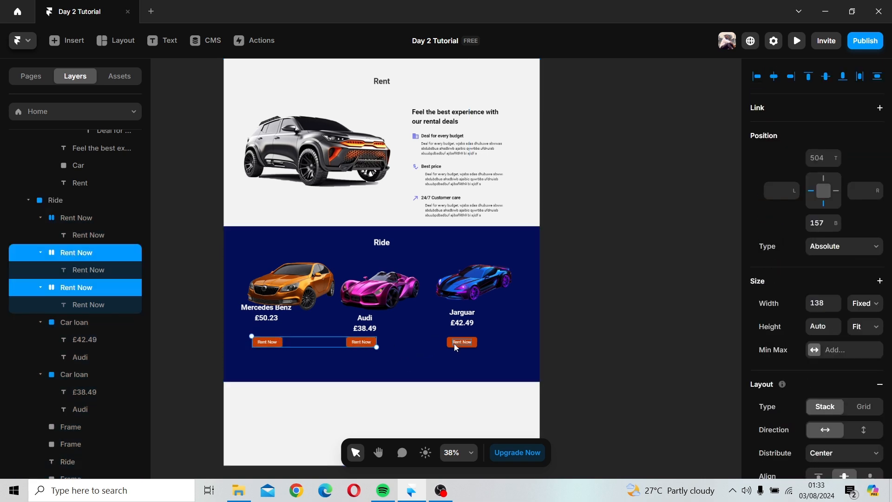
pyautogui.keyDown('shift'); pyautogui.click(449, 345); pyautogui.keyUp('shift')
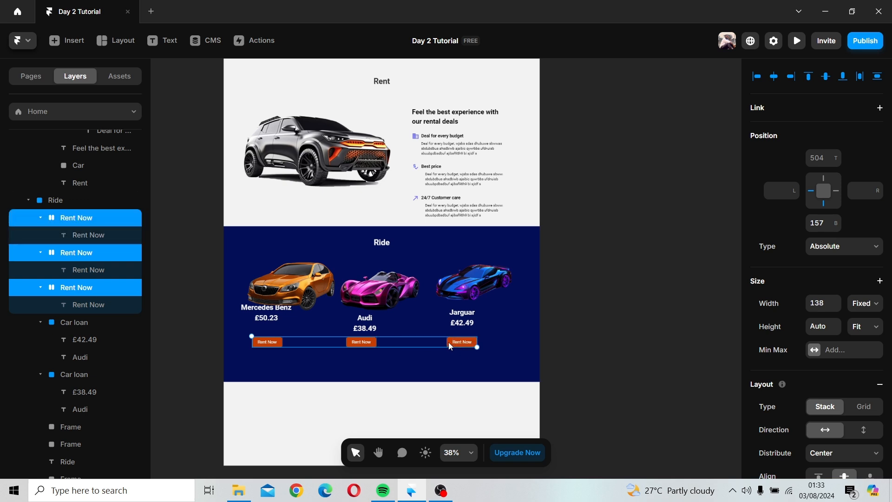
pyautogui.moveTo(450, 345); pyautogui.dragTo(451, 362)
pyautogui.click(274, 321)
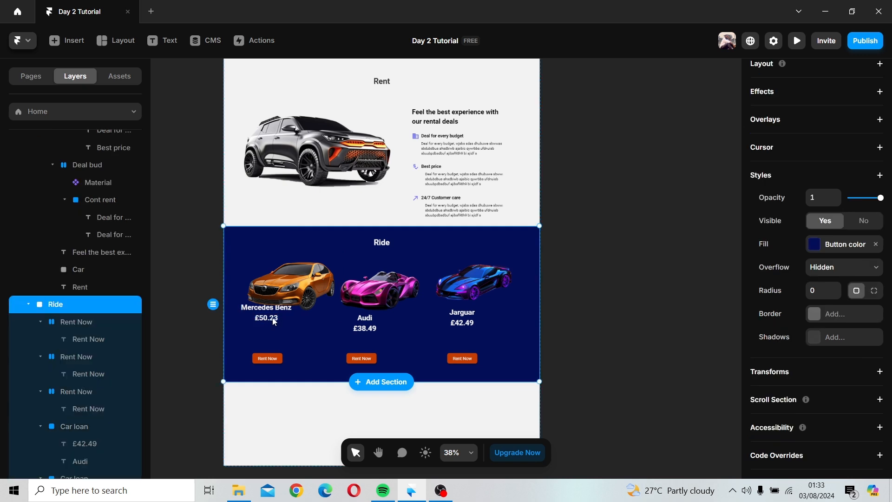
# Step: Move the Mercedes Benz name-and-price group down above its Rent Now button
pyautogui.moveTo(283, 302); pyautogui.dragTo(308, 275)
pyautogui.click(265, 309)
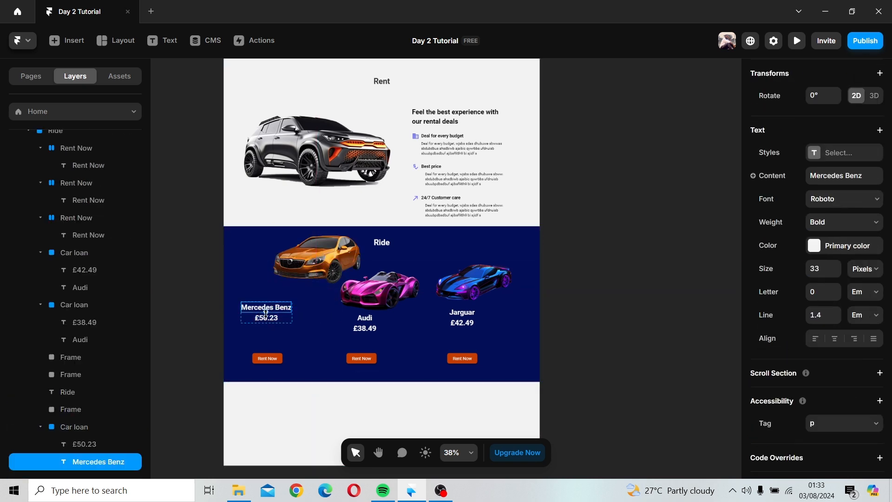
pyautogui.moveTo(280, 316); pyautogui.dragTo(286, 337)
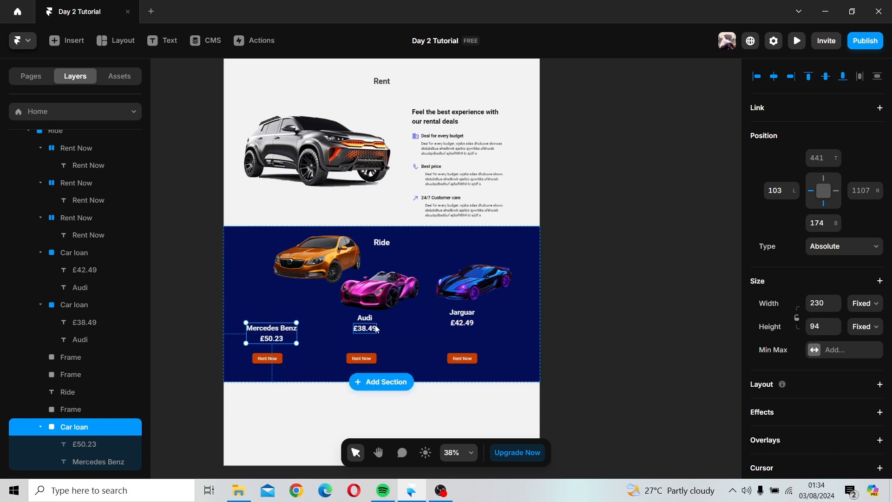
# Step: Line up the Audi and Jarguar name-and-price groups level with the Mercedes Benz group
pyautogui.click(376, 328)
pyautogui.click(387, 328)
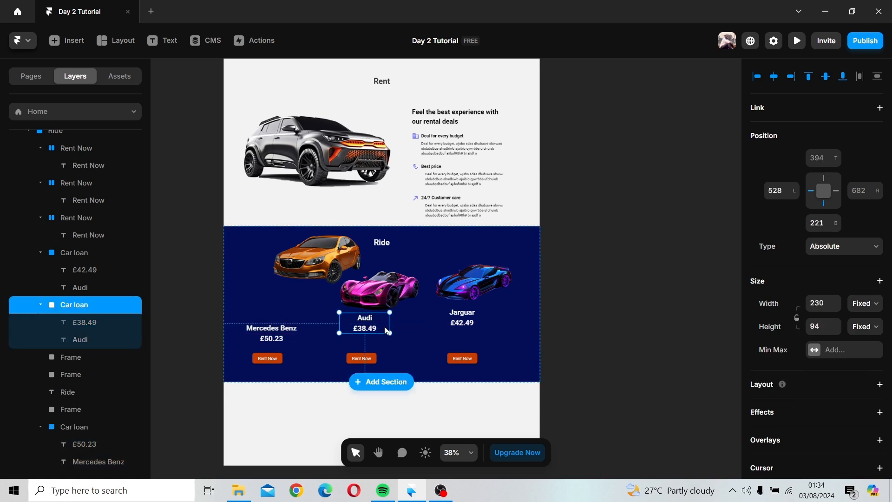
pyautogui.moveTo(386, 329); pyautogui.dragTo(387, 334)
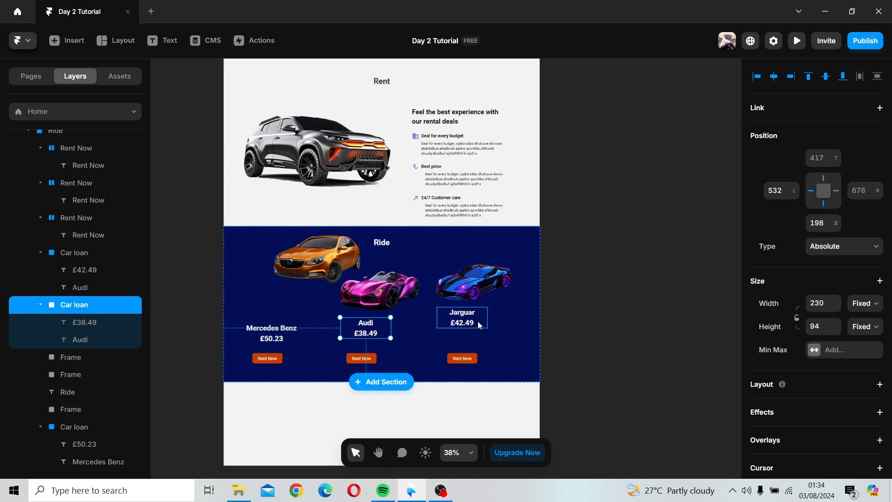
pyautogui.moveTo(389, 329); pyautogui.dragTo(385, 344)
pyautogui.moveTo(441, 323); pyautogui.dragTo(441, 338)
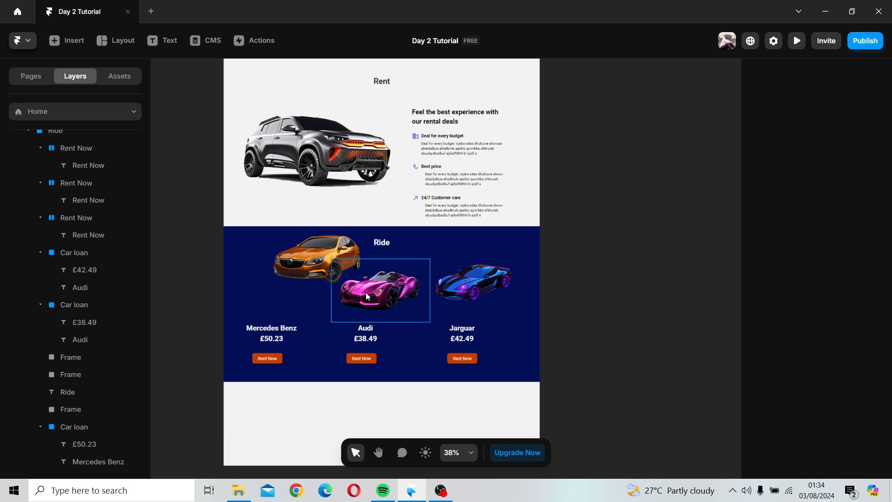
# Step: Move the Mercedes Benz car image back into the row and align all three car images to their vertical centres
pyautogui.click(324, 257)
pyautogui.moveTo(292, 294); pyautogui.dragTo(269, 294)
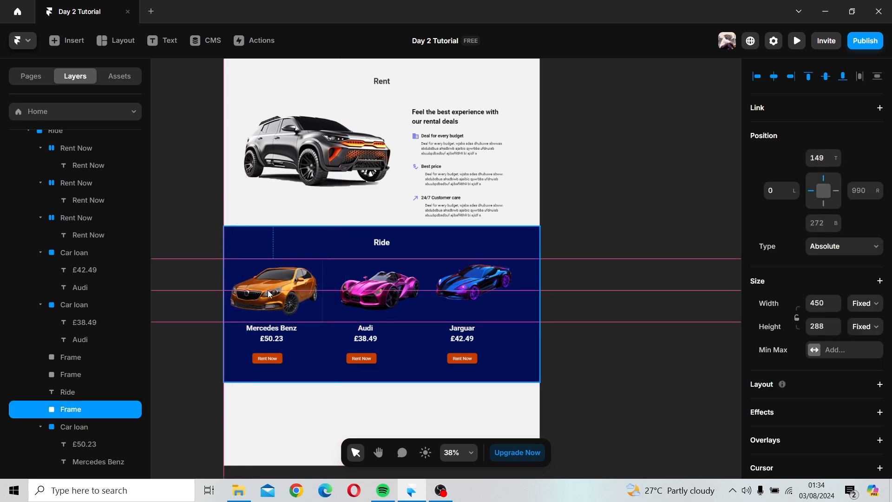
pyautogui.keyDown('shift'); pyautogui.click(381, 292); pyautogui.keyUp('shift')
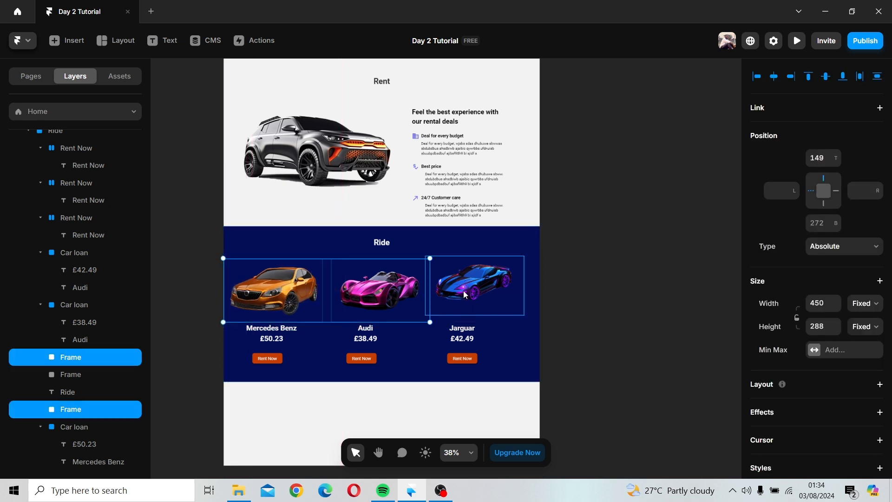
pyautogui.keyDown('shift'); pyautogui.click(466, 294); pyautogui.keyUp('shift')
pyautogui.click(825, 76)
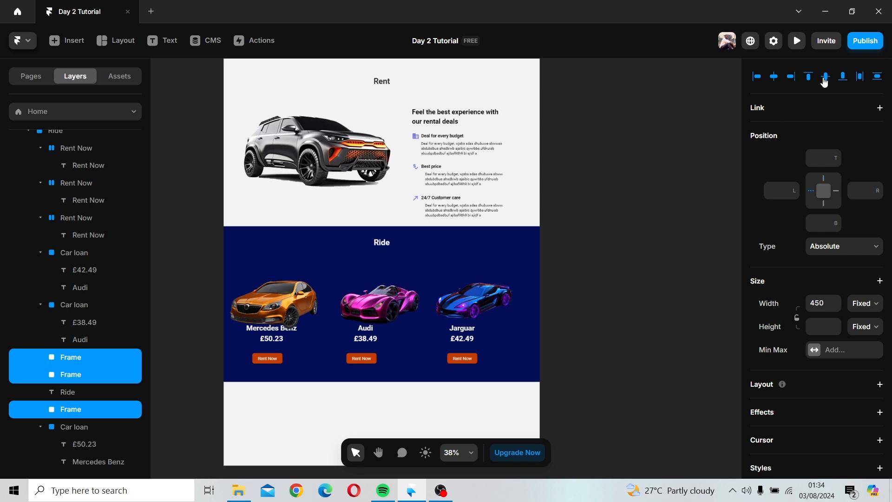
# Step: Select the three car images in the Ride section and distribute them evenly across the row
pyautogui.moveTo(409, 306); pyautogui.dragTo(414, 290)
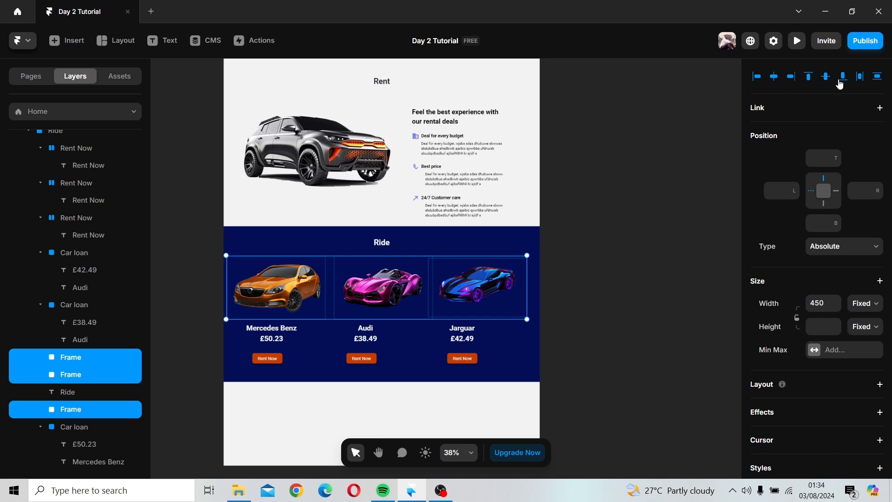
pyautogui.click(776, 82)
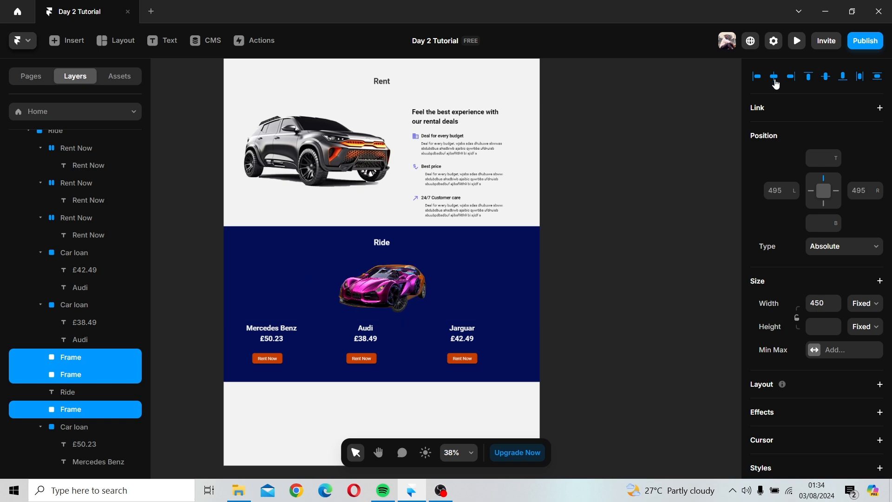
pyautogui.hotkey('ctrl', 'z')
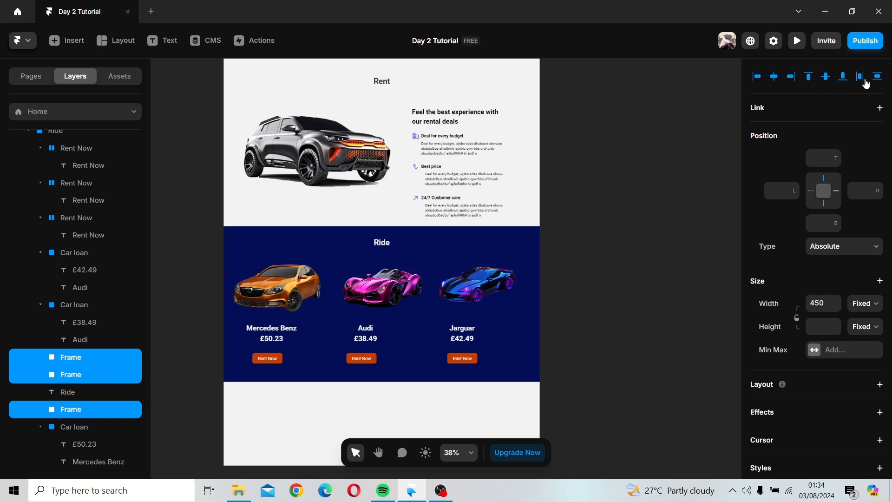
pyautogui.click(863, 81)
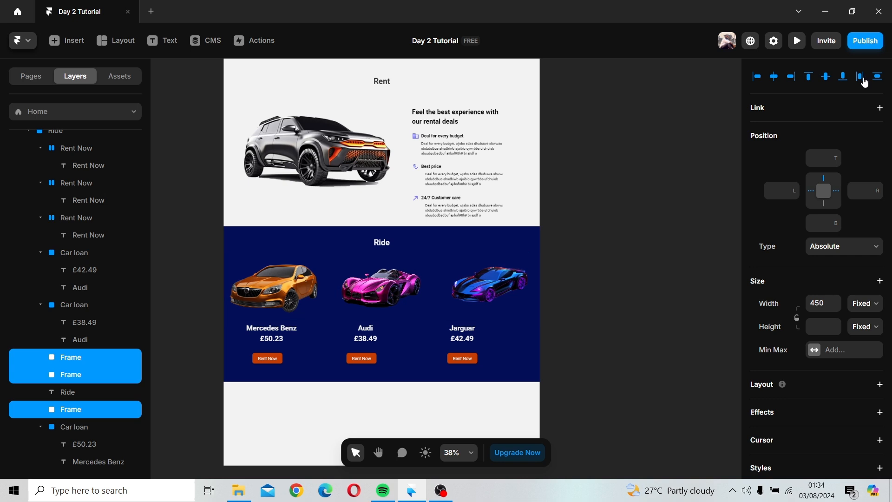
pyautogui.click(570, 300)
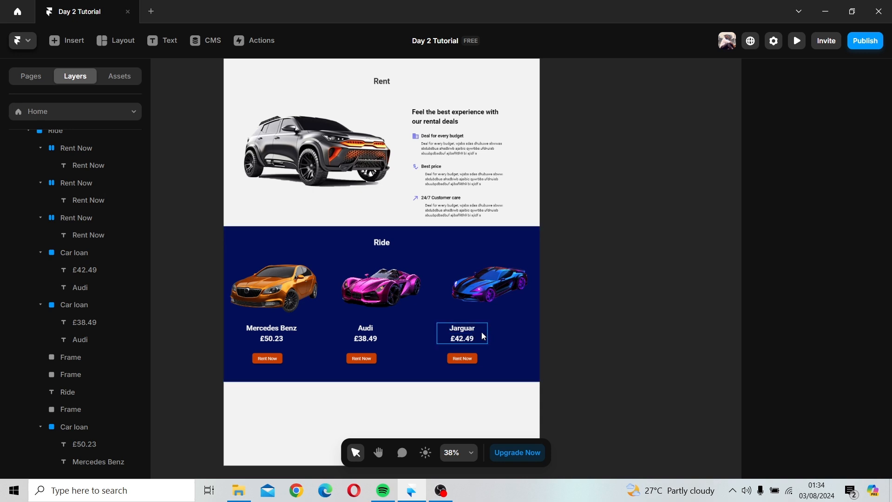
# Step: Move the Jarguar and Audi name-and-price groups and their Rent Now buttons to sit centred under their car images
pyautogui.moveTo(484, 335); pyautogui.dragTo(506, 331)
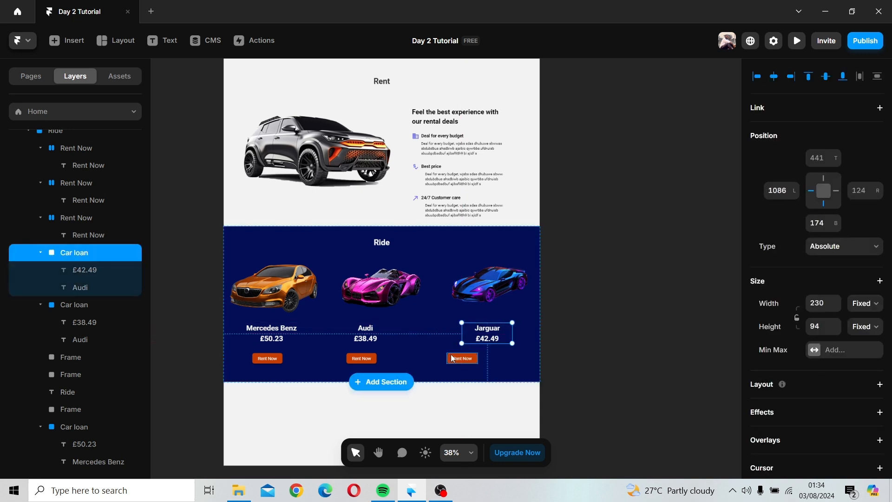
pyautogui.moveTo(453, 358); pyautogui.dragTo(476, 353)
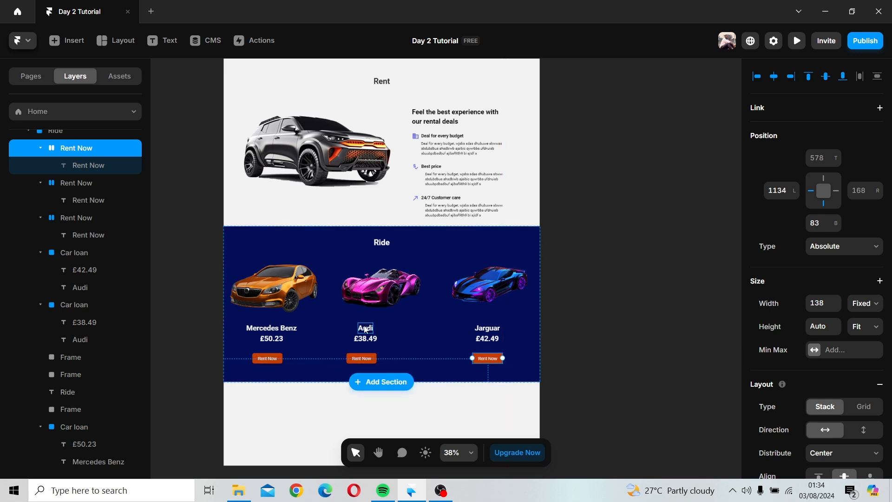
pyautogui.moveTo(386, 335); pyautogui.dragTo(396, 356)
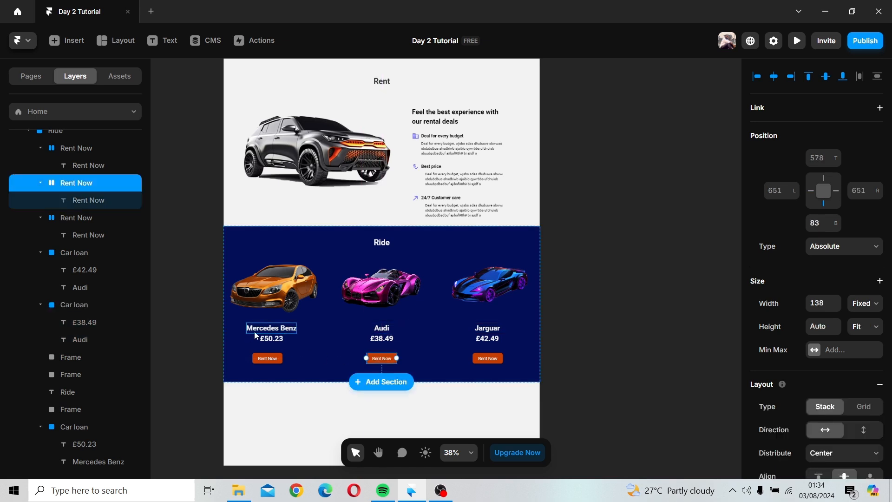
# Step: Change the hero section's background fill to the Button color style
pyautogui.click(433, 339)
pyautogui.scroll(-3, 433, 340)
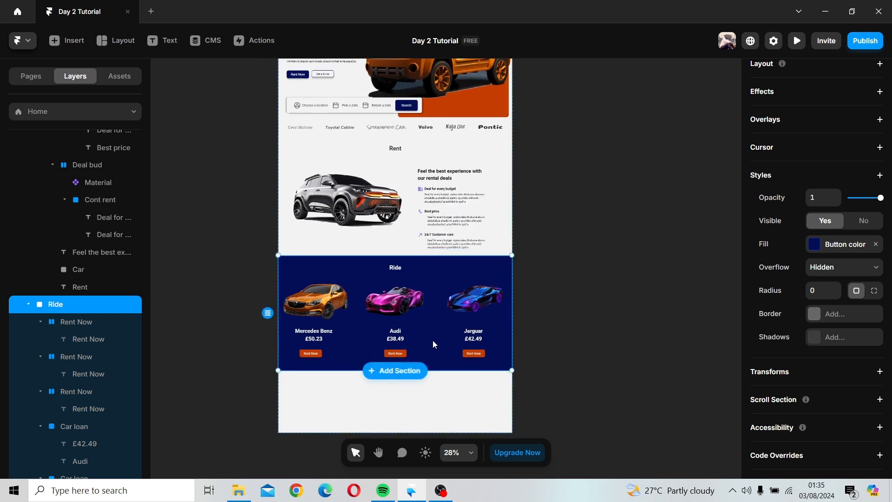
pyautogui.press('space')
pyautogui.moveTo(439, 194); pyautogui.dragTo(370, 228)
pyautogui.press('space')
pyautogui.moveTo(411, 193); pyautogui.dragTo(418, 314)
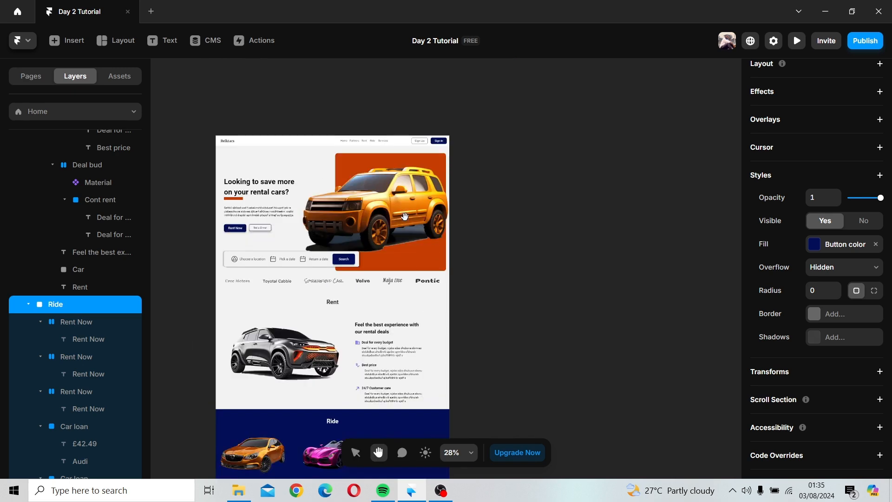
pyautogui.click(408, 260)
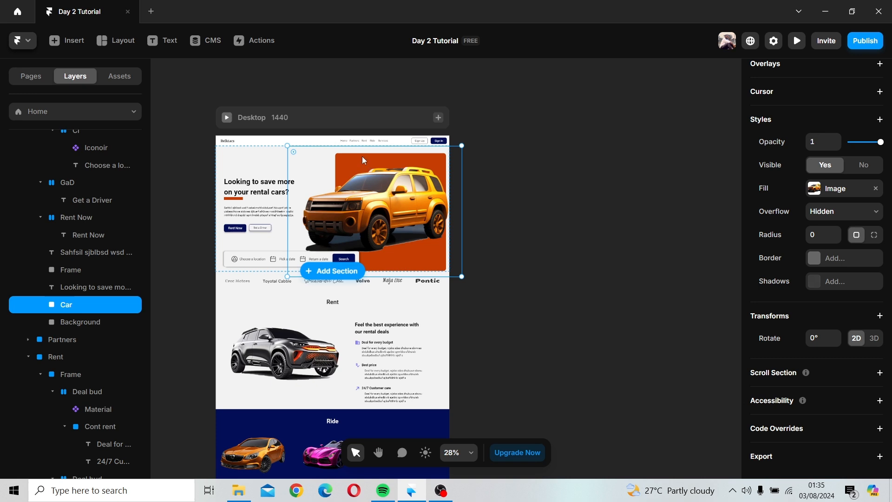
pyautogui.doubleClick(361, 157)
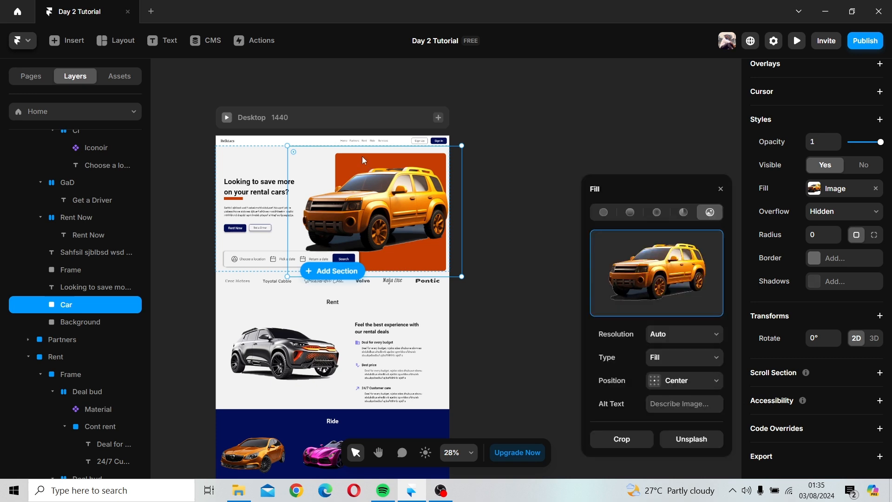
pyautogui.click(65, 322)
pyautogui.click(629, 413)
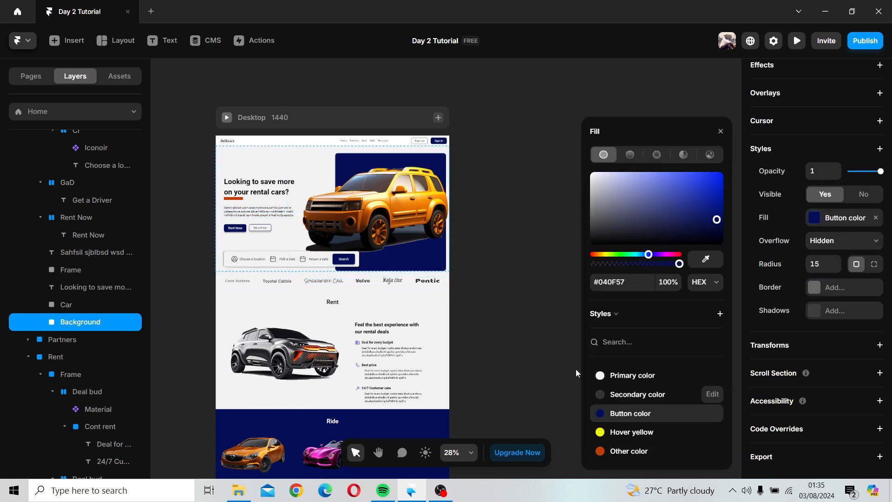
pyautogui.click(554, 189)
pyautogui.scroll(-2, 553, 191)
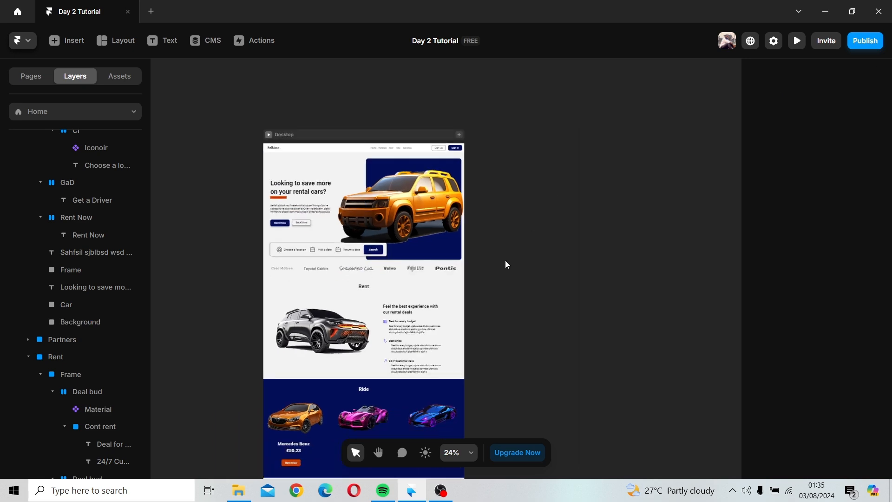
pyautogui.scroll(-3, 506, 264)
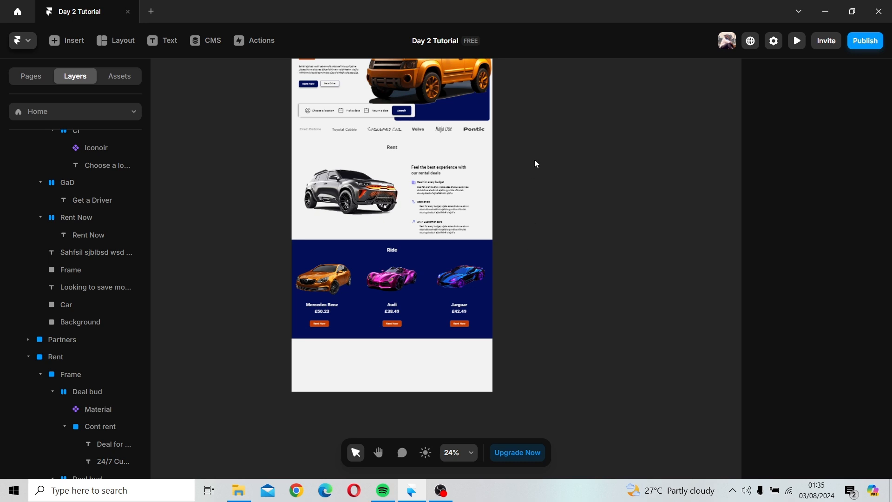
# Step: Change the Ride section's fill to a linear gradient from Button color to a darker navy
pyautogui.scroll(3, 523, 243)
pyautogui.click(423, 375)
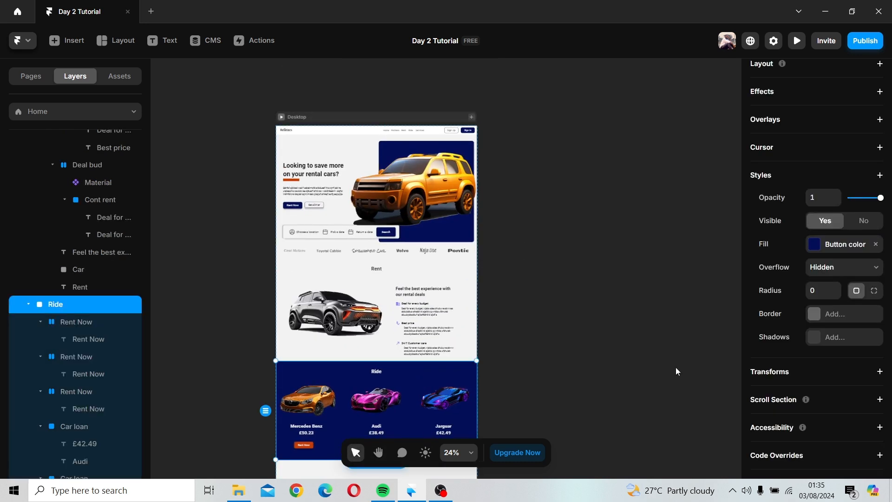
pyautogui.scroll(-1, 769, 321)
pyautogui.click(824, 227)
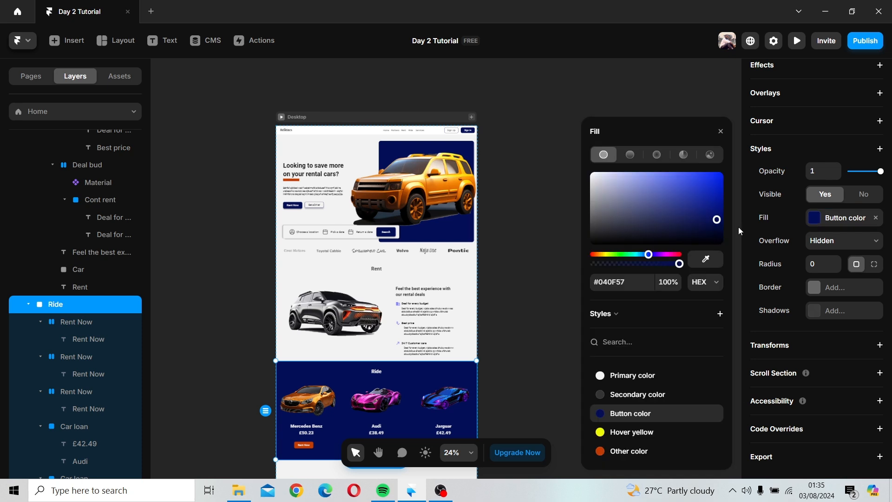
pyautogui.click(625, 155)
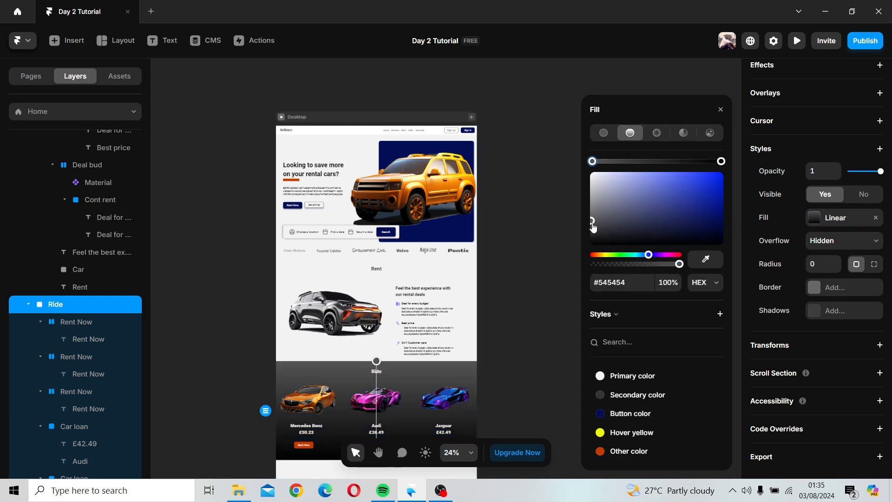
pyautogui.click(614, 414)
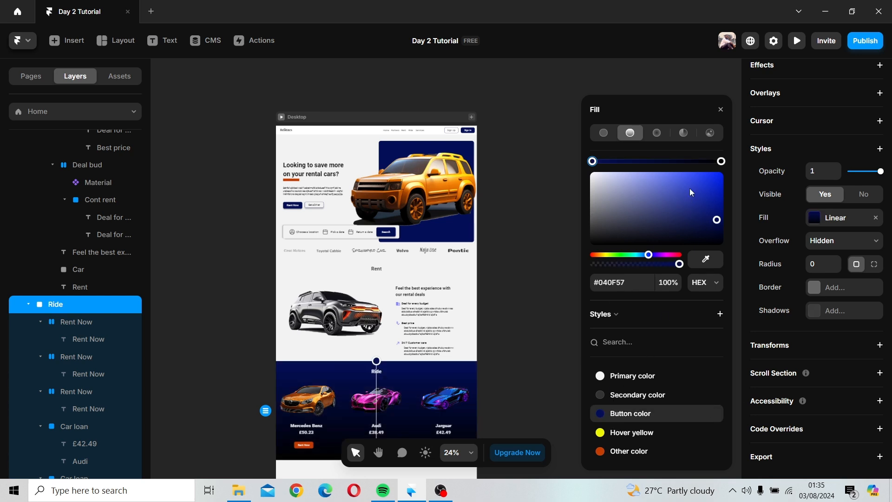
pyautogui.click(721, 161)
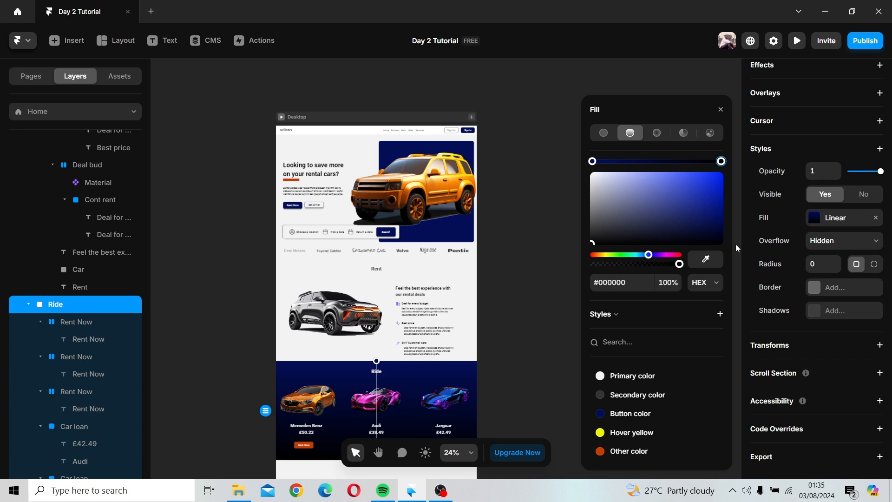
pyautogui.click(625, 413)
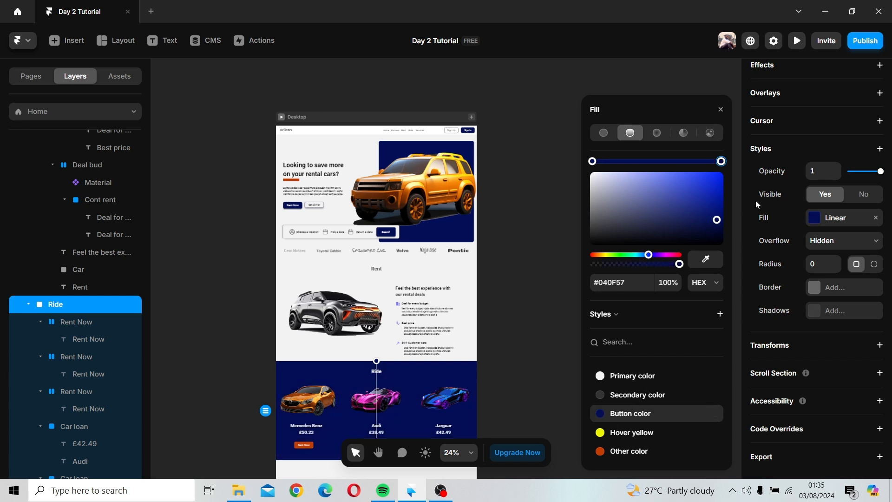
pyautogui.moveTo(723, 225)
pyautogui.mouseDown()
pyautogui.moveTo(724, 240)
pyautogui.moveTo(721, 229)
pyautogui.mouseUp()
pyautogui.moveTo(650, 255); pyautogui.dragTo(646, 255)
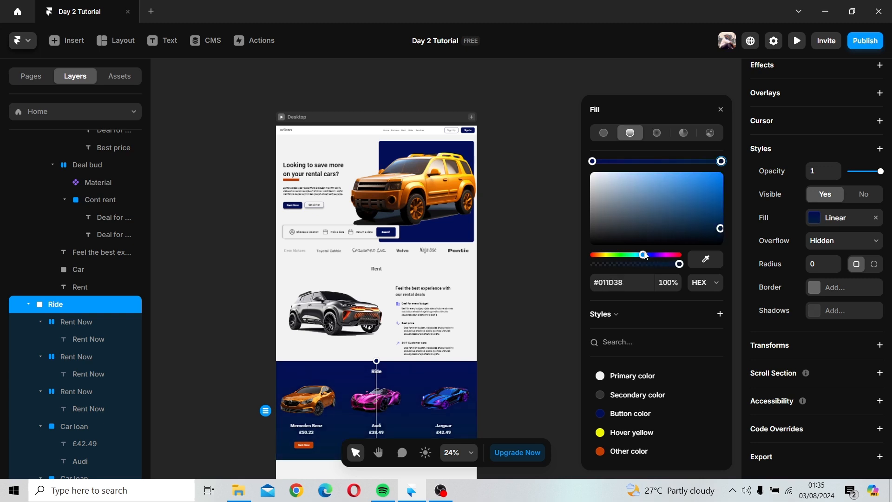
pyautogui.moveTo(720, 228); pyautogui.dragTo(721, 237)
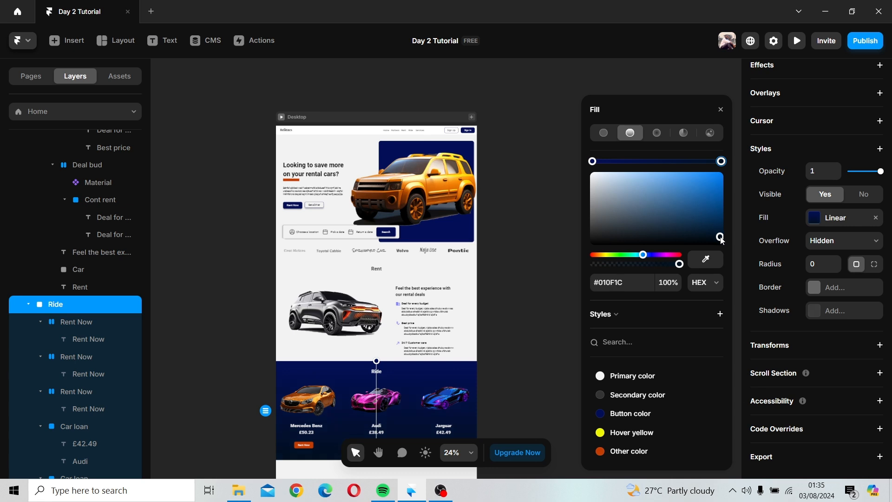
pyautogui.moveTo(649, 257); pyautogui.dragTo(651, 256)
pyautogui.click(527, 261)
# Step: Extend the Desktop frame's height to 3554 to make room below the Ride section
pyautogui.keyDown('ctrl'); pyautogui.scroll(-2, 529, 261); pyautogui.keyUp('ctrl')
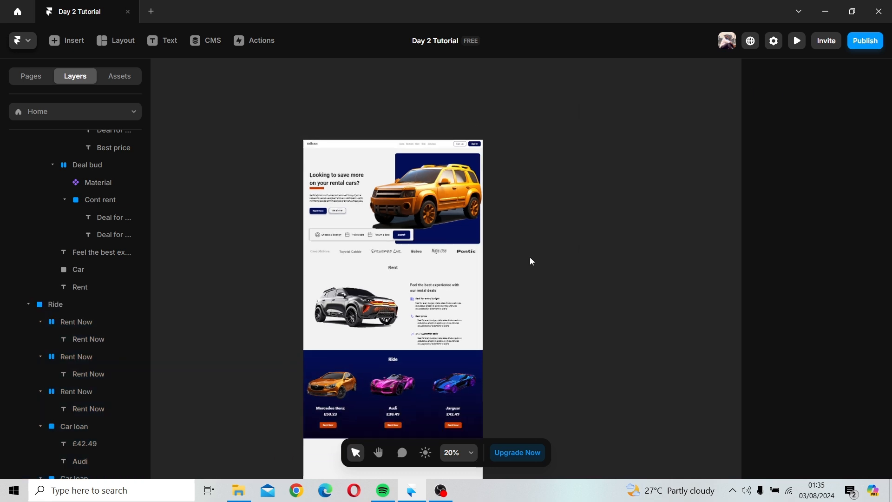
pyautogui.scroll(-3, 549, 260)
pyautogui.scroll(-2, 547, 260)
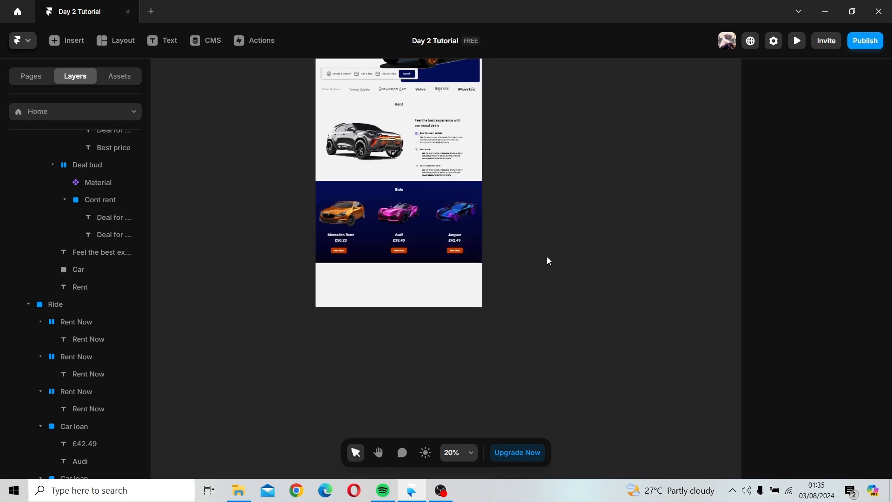
pyautogui.keyDown('ctrl'); pyautogui.scroll(-3, 547, 260); pyautogui.keyUp('ctrl')
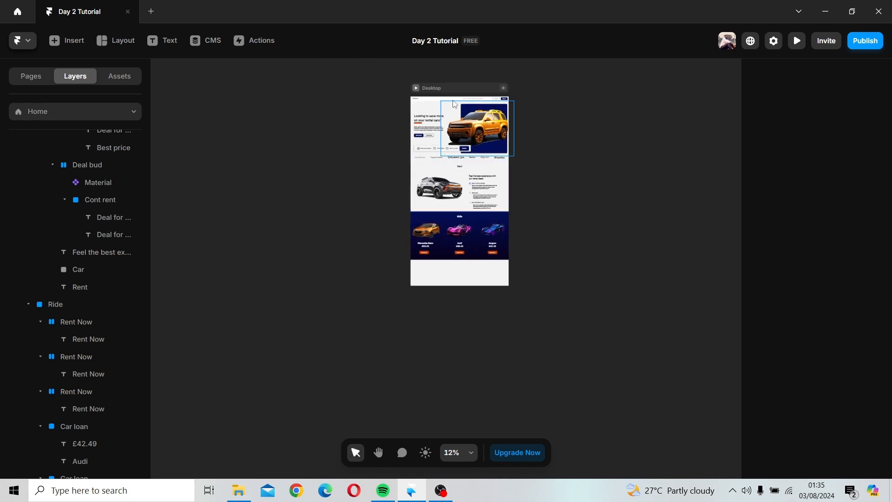
pyautogui.click(457, 284)
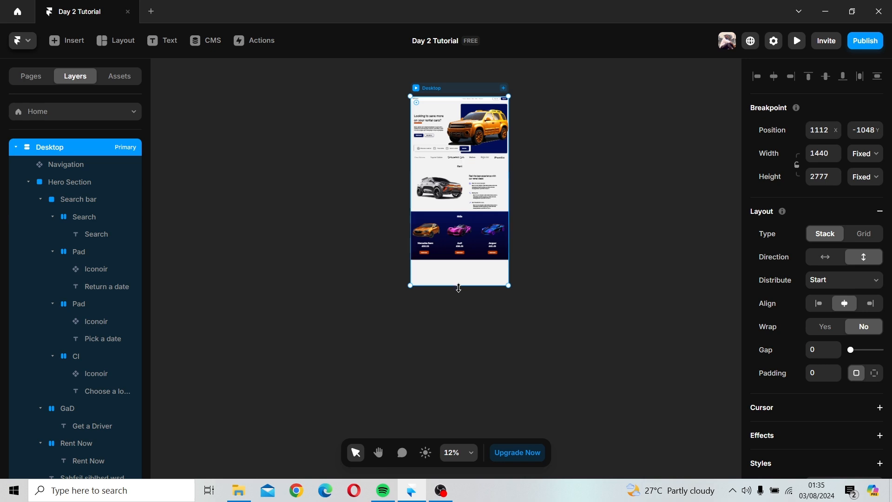
pyautogui.moveTo(458, 286); pyautogui.dragTo(458, 338)
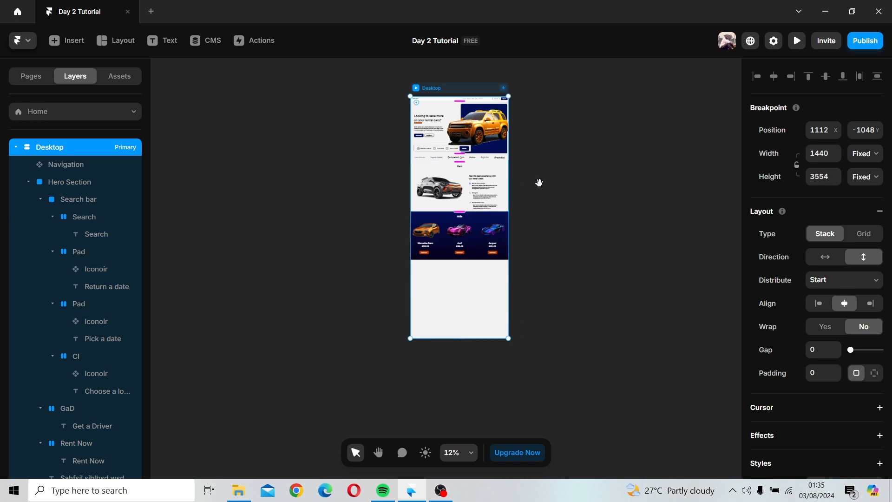
# Step: Copy the Ride heading out onto the empty canvas beside the page
pyautogui.moveTo(537, 183); pyautogui.dragTo(550, 290)
pyautogui.keyDown('ctrl'); pyautogui.scroll(1, 493, 256); pyautogui.keyUp('ctrl')
pyautogui.keyDown('ctrl'); pyautogui.scroll(6, 493, 256); pyautogui.keyUp('ctrl')
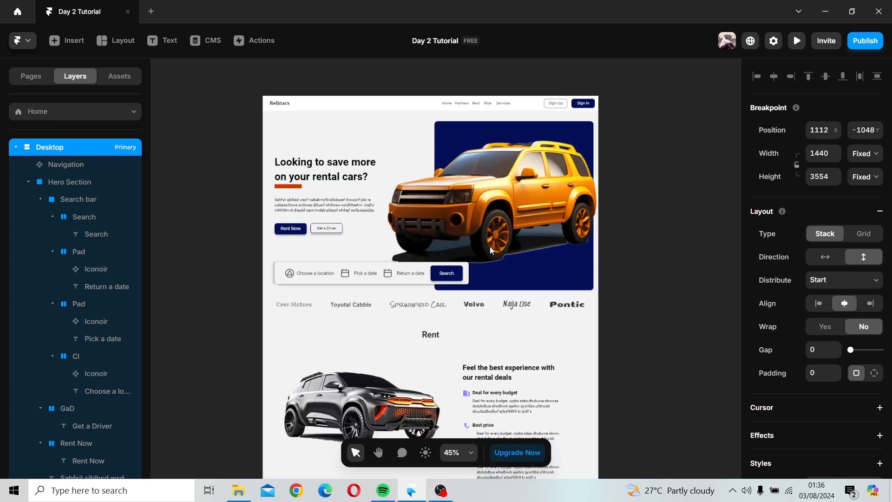
pyautogui.keyDown('ctrl'); pyautogui.scroll(2, 608, 226); pyautogui.keyUp('ctrl')
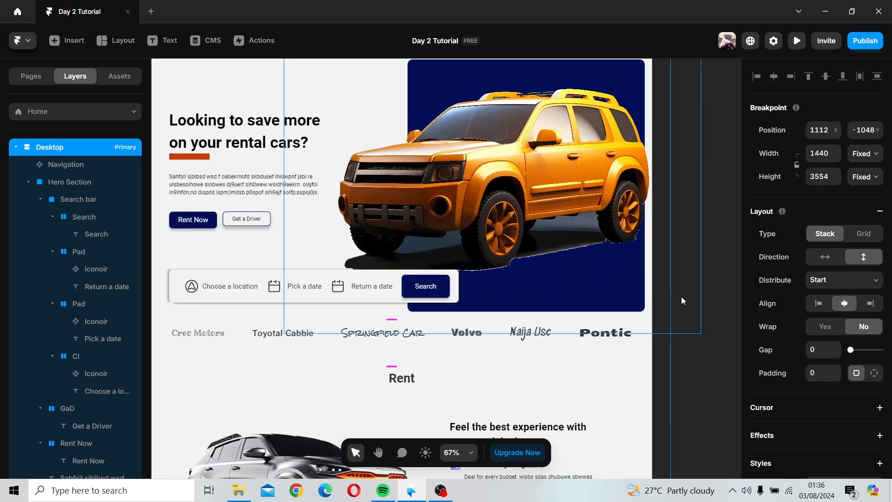
pyautogui.press('space')
pyautogui.moveTo(687, 331); pyautogui.dragTo(687, 319)
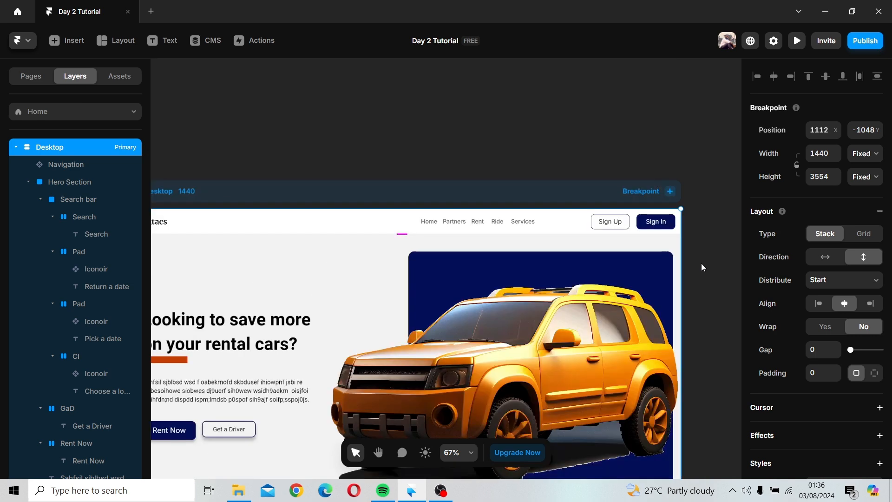
pyautogui.scroll(-2, 701, 263)
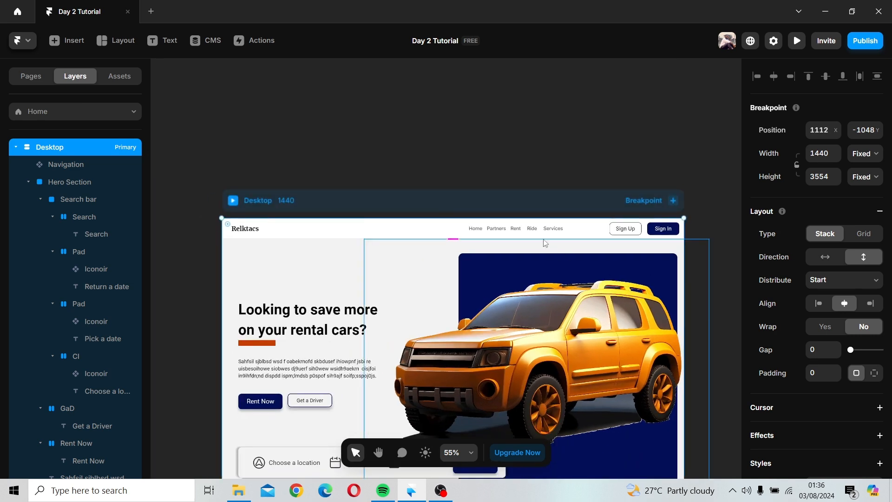
pyautogui.click(579, 176)
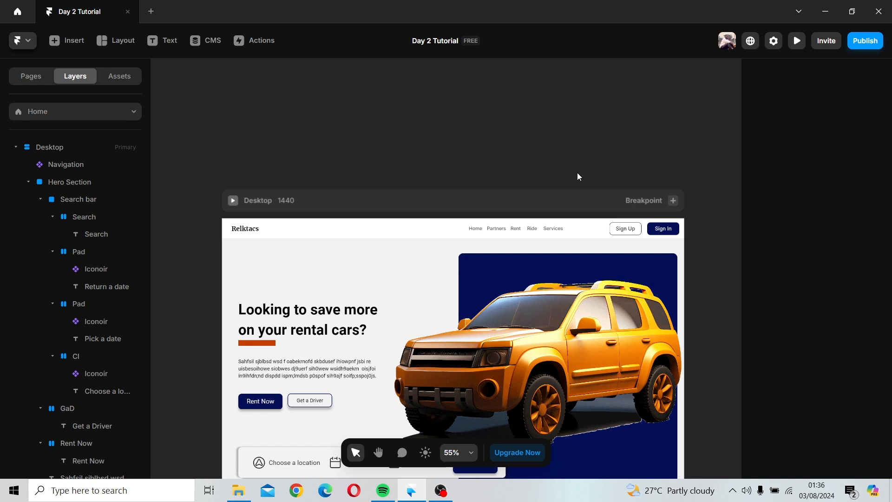
pyautogui.scroll(-5, 578, 176)
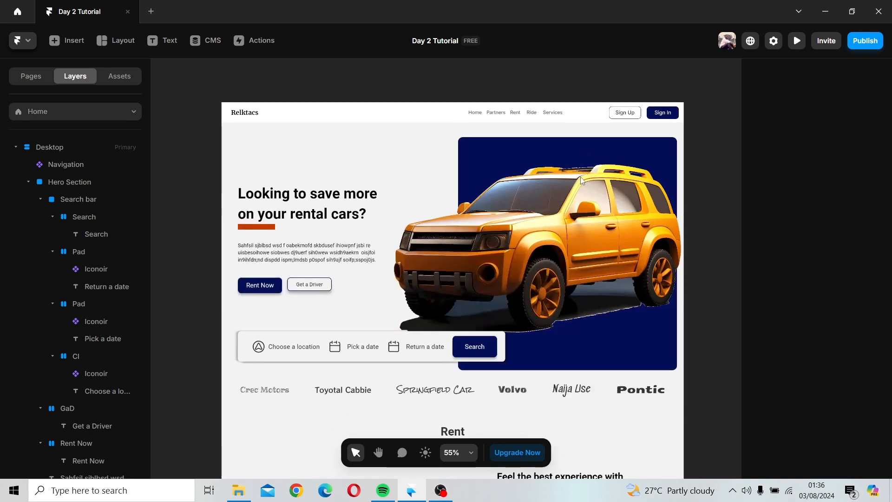
pyautogui.scroll(-3, 579, 183)
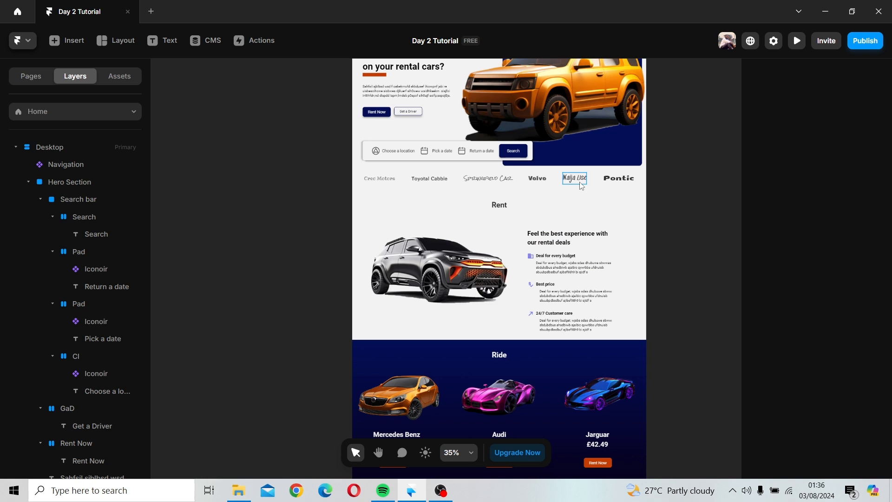
pyautogui.scroll(-10, 581, 186)
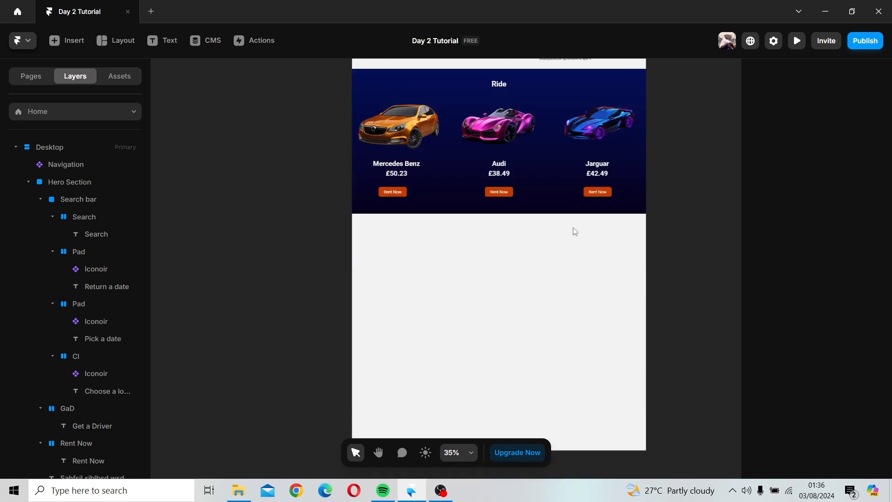
pyautogui.click(499, 91)
pyautogui.moveTo(499, 84); pyautogui.dragTo(274, 263)
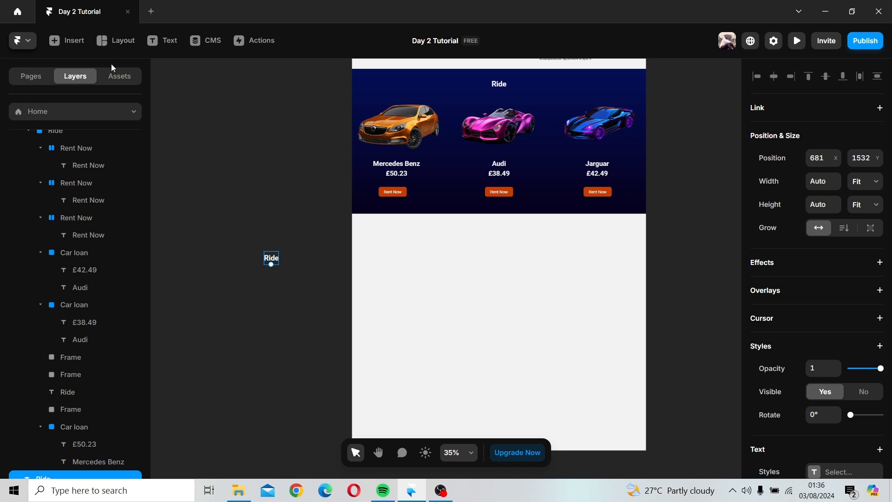
# Step: Draw a two-column stack below the Ride section spanning the page width
pyautogui.click(108, 44)
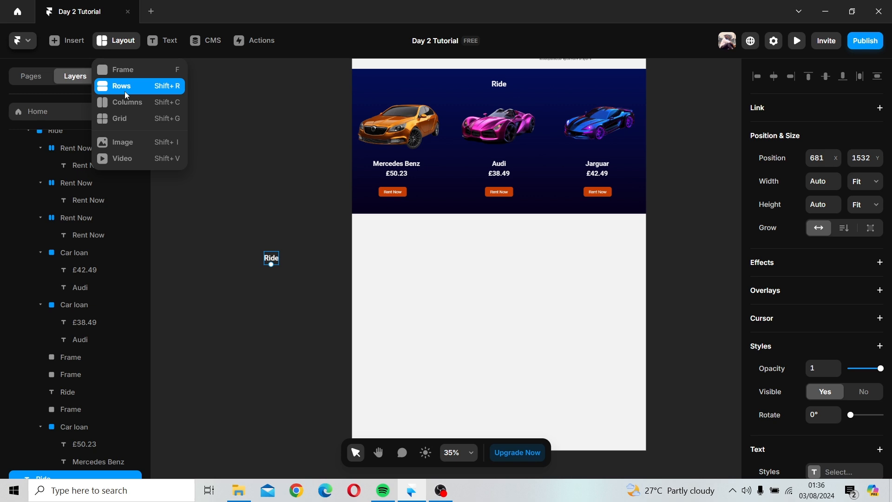
pyautogui.click(129, 102)
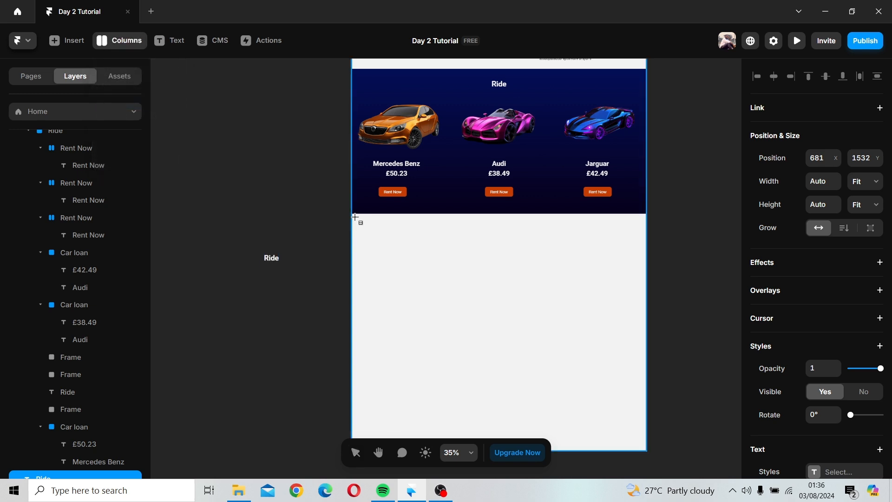
pyautogui.moveTo(355, 217)
pyautogui.mouseDown()
pyautogui.moveTo(607, 259)
pyautogui.moveTo(660, 305)
pyautogui.moveTo(646, 359)
pyautogui.mouseUp()
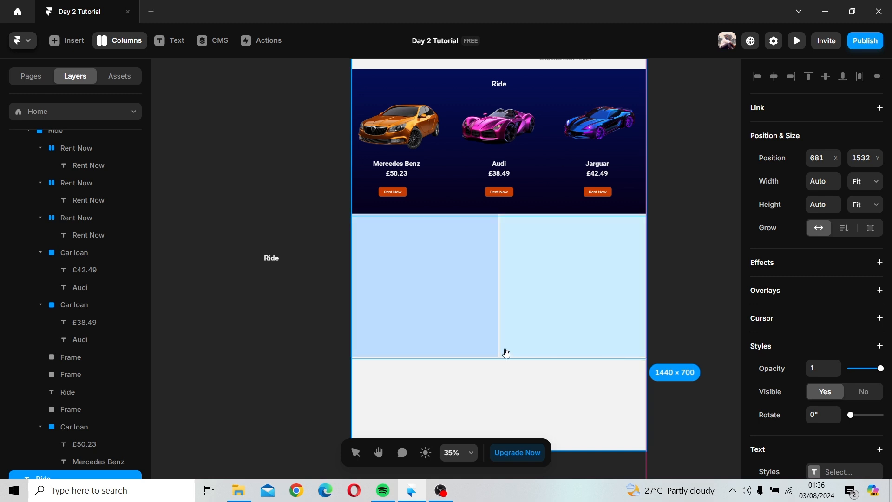
pyautogui.click(506, 291)
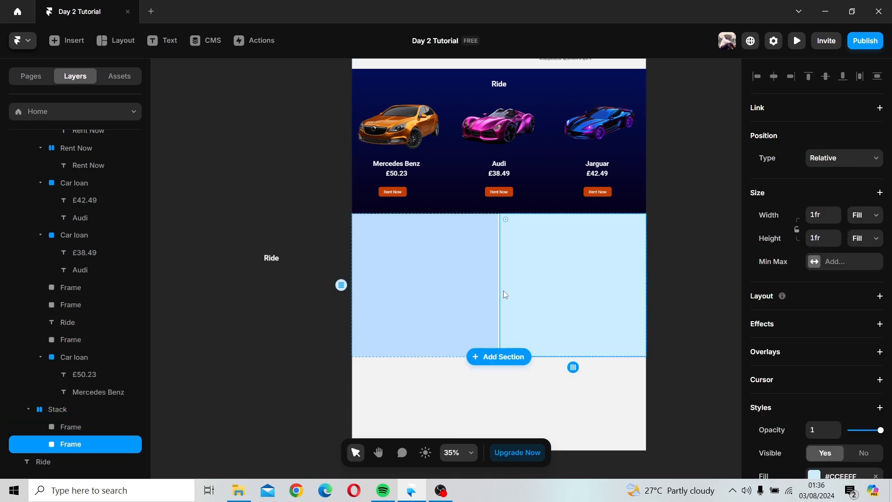
# Step: Set the copied heading's colour to Secondary color and change its text to Services
pyautogui.click(272, 258)
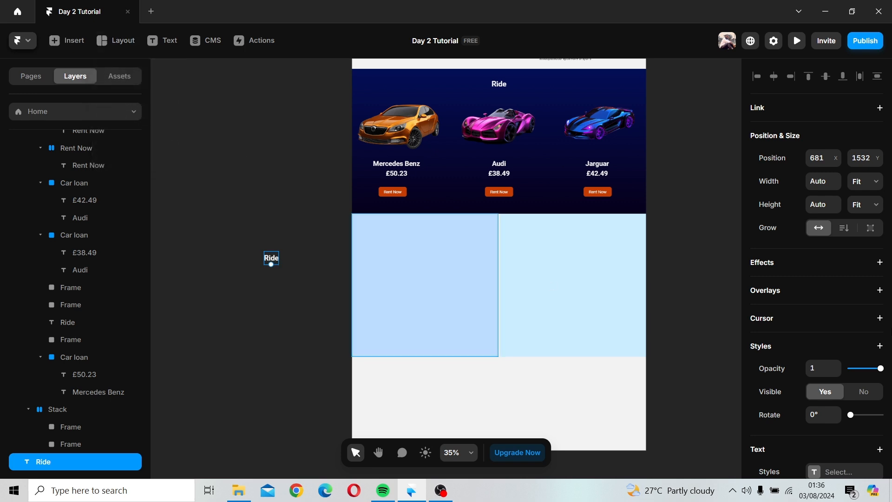
pyautogui.scroll(-5, 873, 339)
pyautogui.click(815, 333)
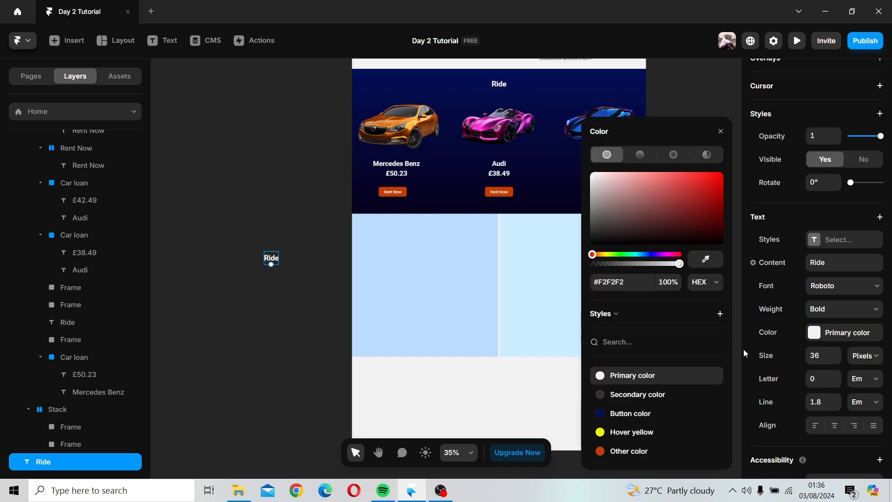
pyautogui.click(622, 394)
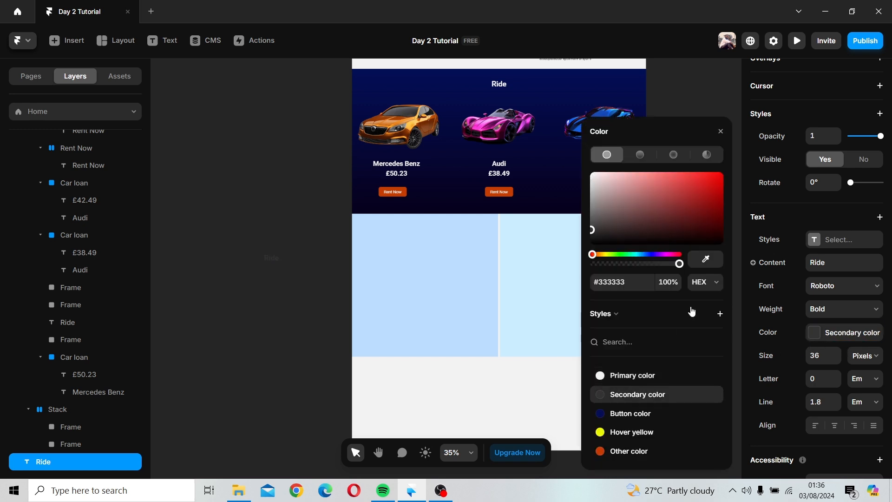
pyautogui.click(720, 132)
pyautogui.doubleClick(276, 259)
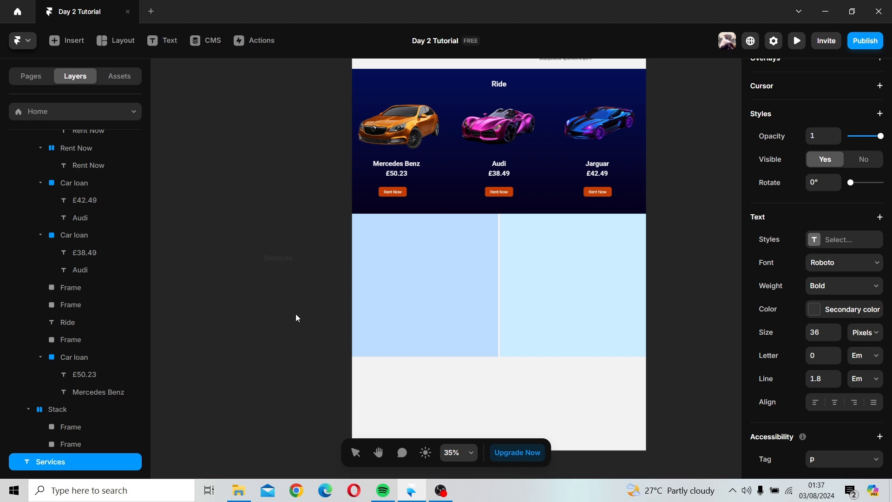
pyautogui.click(282, 266)
# Step: Move the Services heading into the top of the stack's left column frame
pyautogui.moveTo(281, 264); pyautogui.dragTo(501, 227)
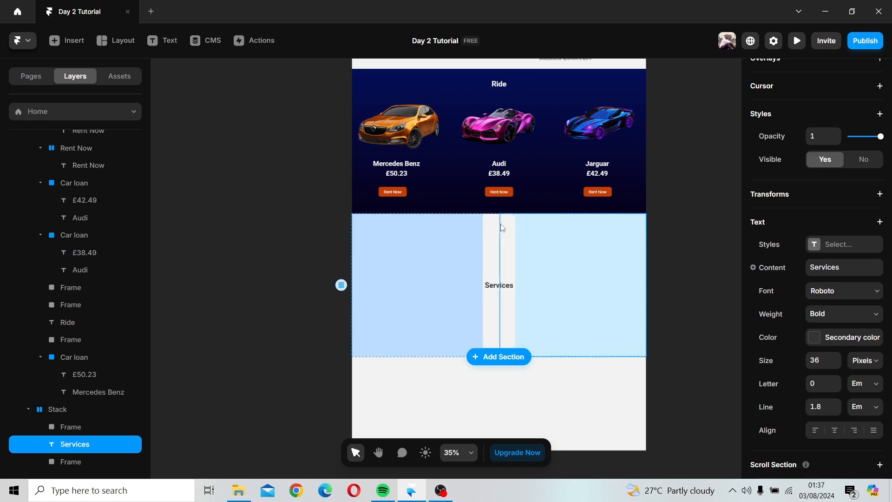
pyautogui.hotkey('ctrl', 'z')
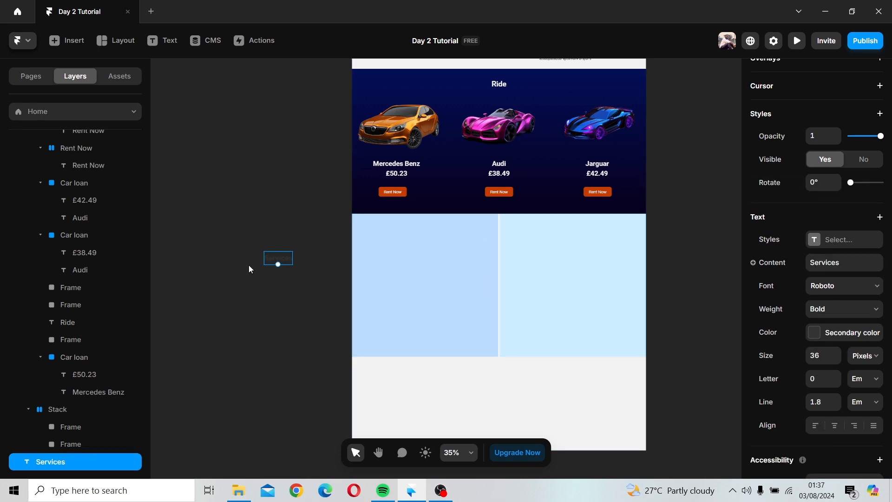
pyautogui.moveTo(271, 263); pyautogui.dragTo(452, 230)
pyautogui.click(496, 257)
pyautogui.click(515, 256)
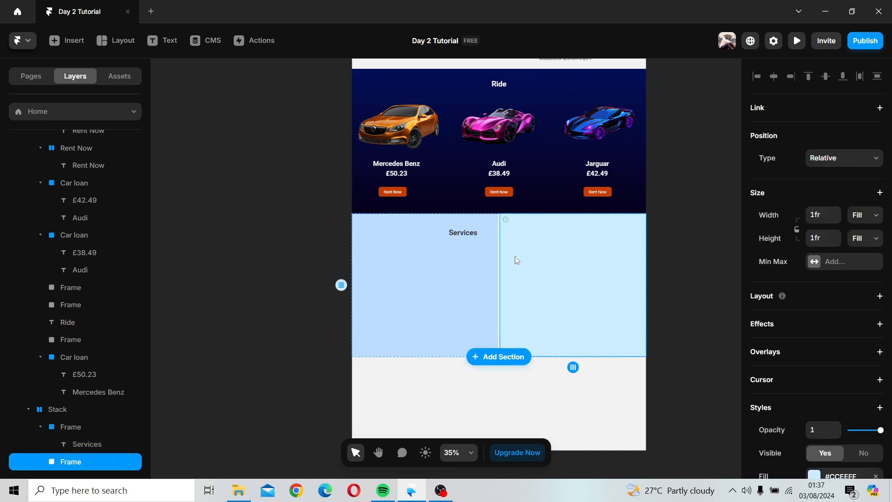
pyautogui.moveTo(456, 232); pyautogui.dragTo(472, 222)
# Step: Drag the stack's right column frame out onto the canvas beside the page
pyautogui.click(511, 247)
pyautogui.moveTo(534, 318); pyautogui.dragTo(260, 299)
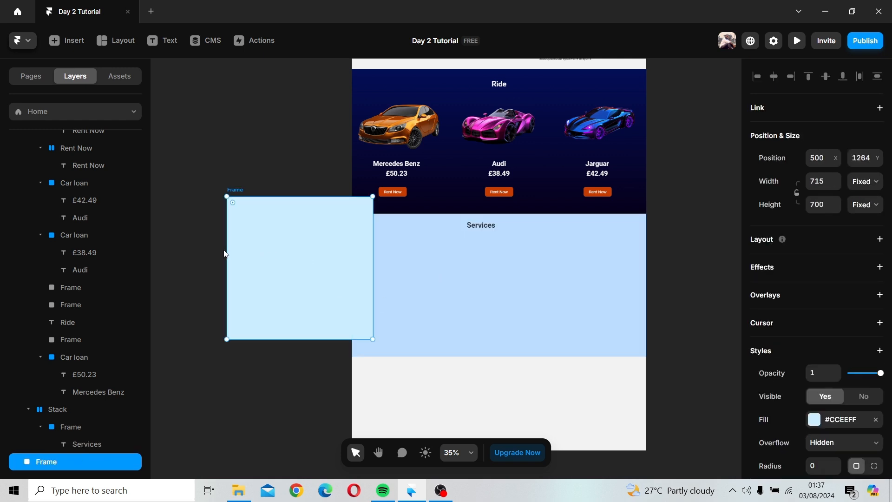
pyautogui.click(477, 227)
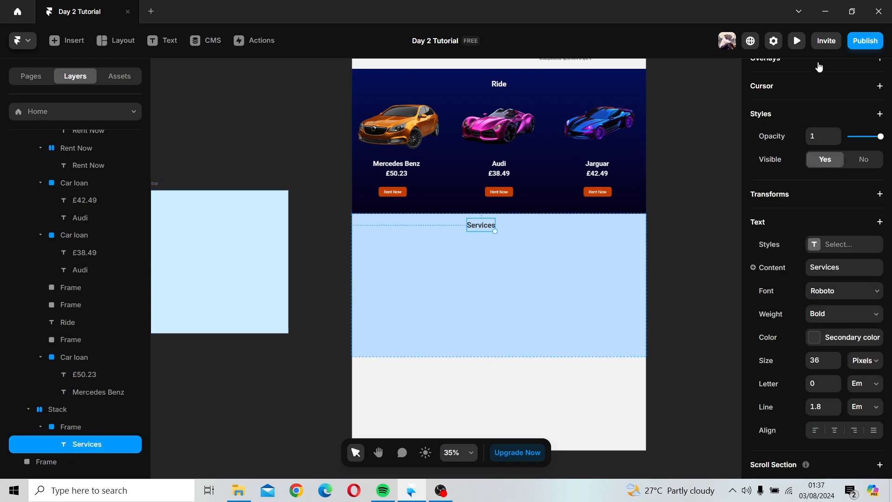
# Step: Center the Services heading horizontally within the stack's left column frame
pyautogui.scroll(8, 819, 67)
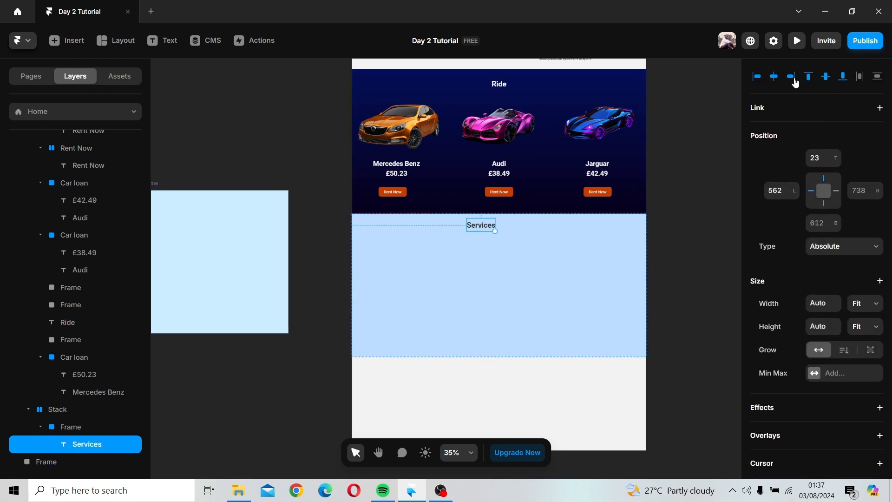
pyautogui.click(774, 76)
pyautogui.click(519, 242)
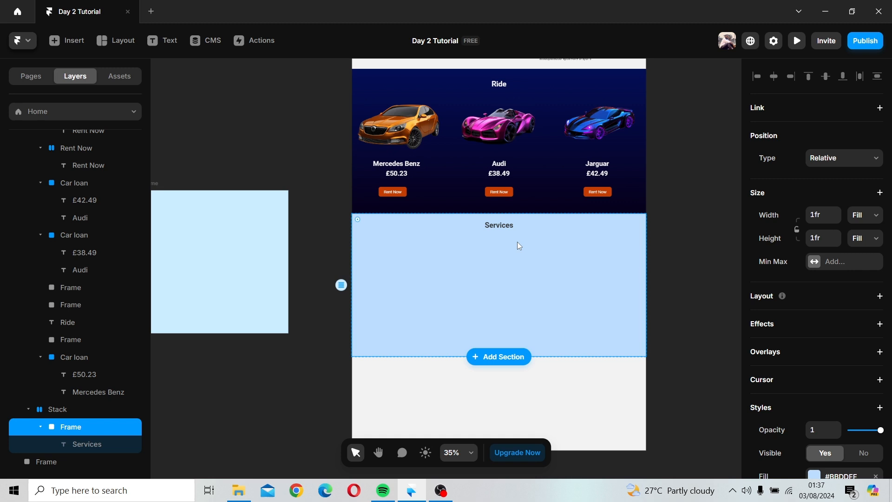
# Step: Inspect the detached frame beside the page and the stack's left column frame
pyautogui.click(274, 250)
pyautogui.click(488, 268)
pyautogui.click(233, 309)
pyautogui.scroll(-3, 371, 305)
pyautogui.hscroll(-2, 371, 304)
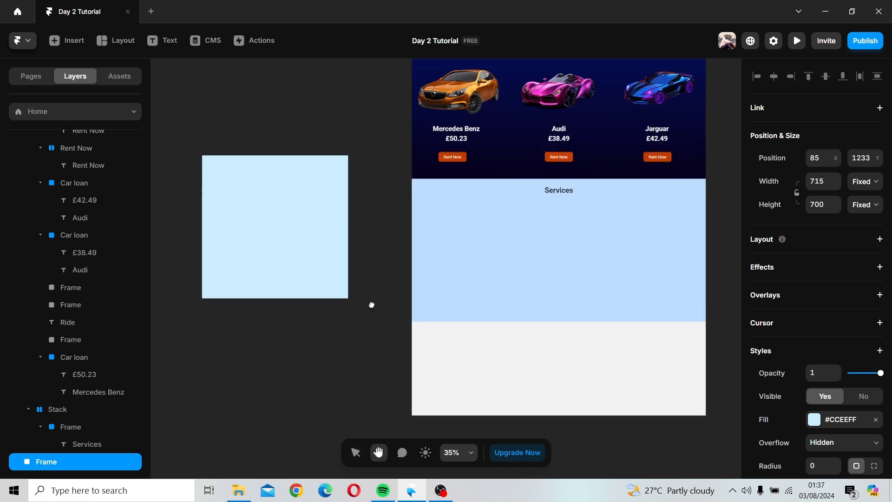
pyautogui.click(526, 286)
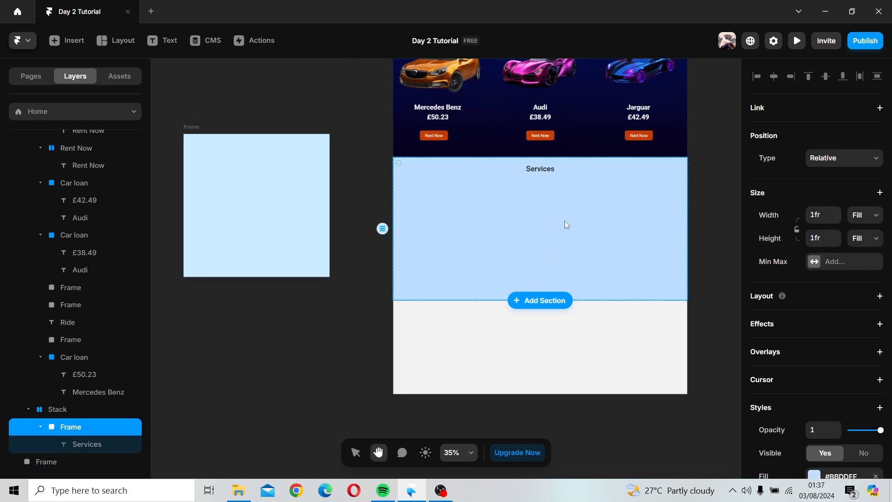
pyautogui.moveTo(564, 221); pyautogui.dragTo(547, 264)
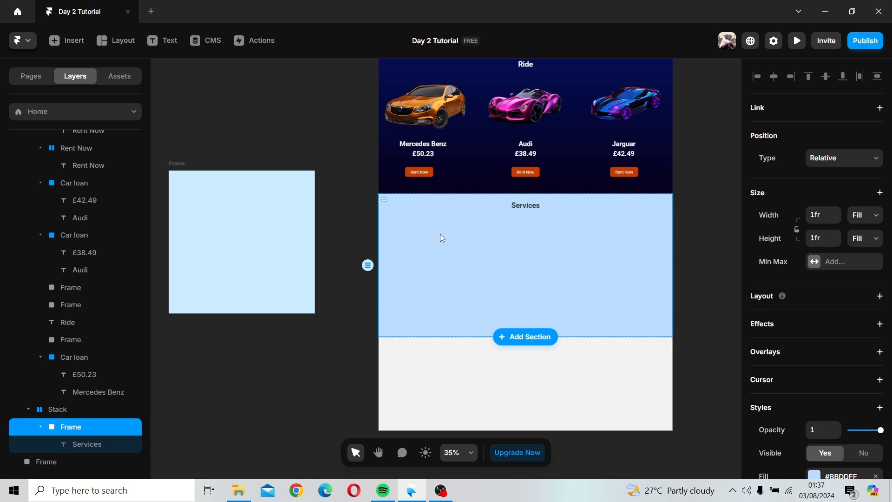
pyautogui.click(524, 208)
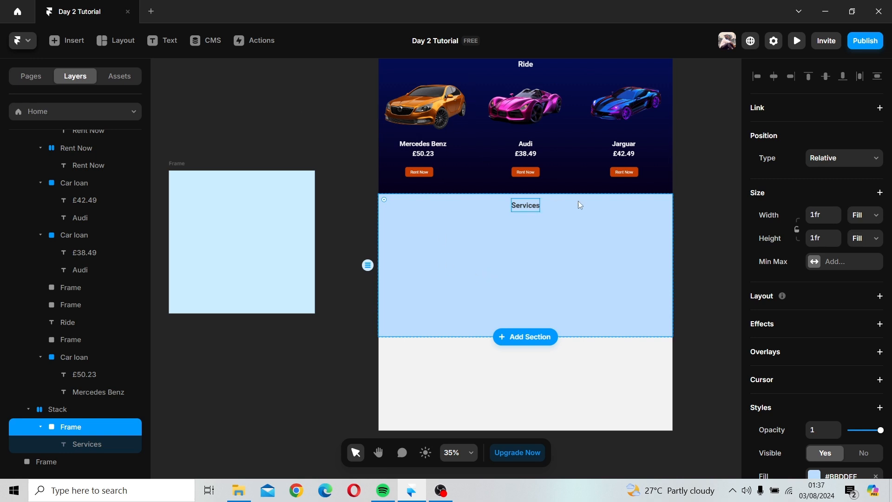
# Step: Set the left column frame's fill to the Primary color style
pyautogui.click(611, 244)
pyautogui.scroll(-5, 818, 307)
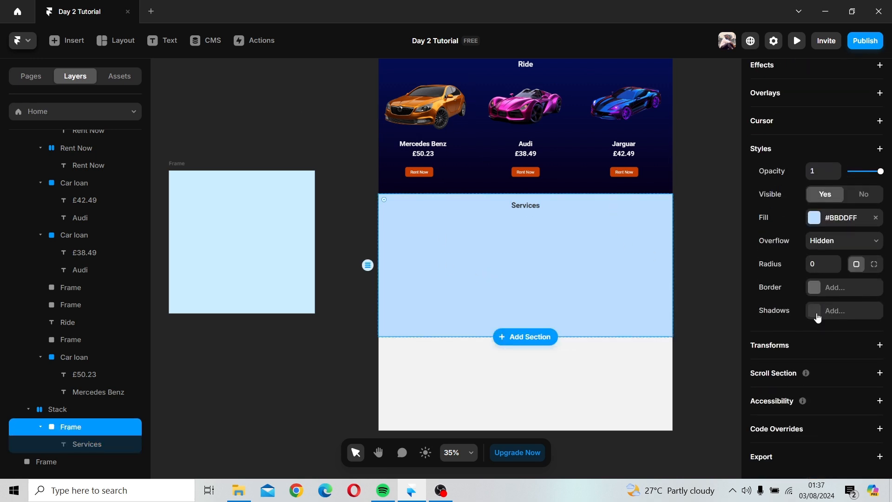
pyautogui.click(816, 225)
pyautogui.click(611, 374)
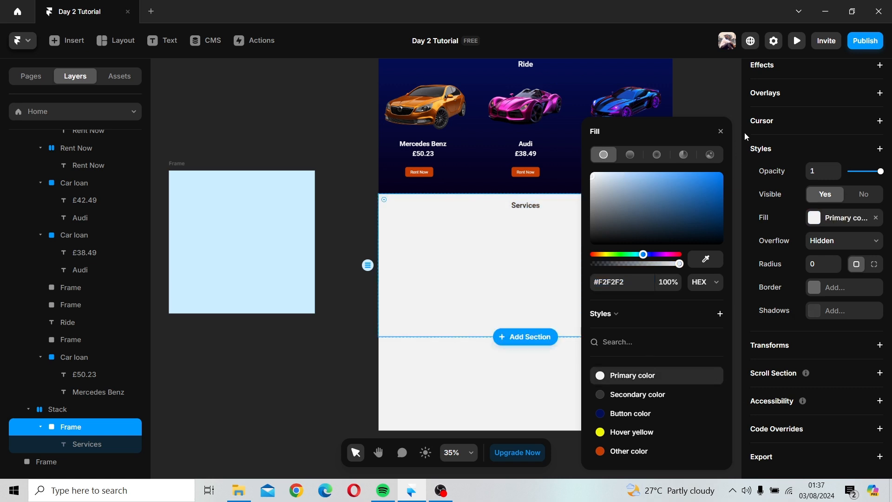
pyautogui.click(720, 132)
pyautogui.click(712, 169)
# Step: Draw a new frame about 686 × 455 beside the page and open an image picker for its fill without choosing a file
pyautogui.press('h')
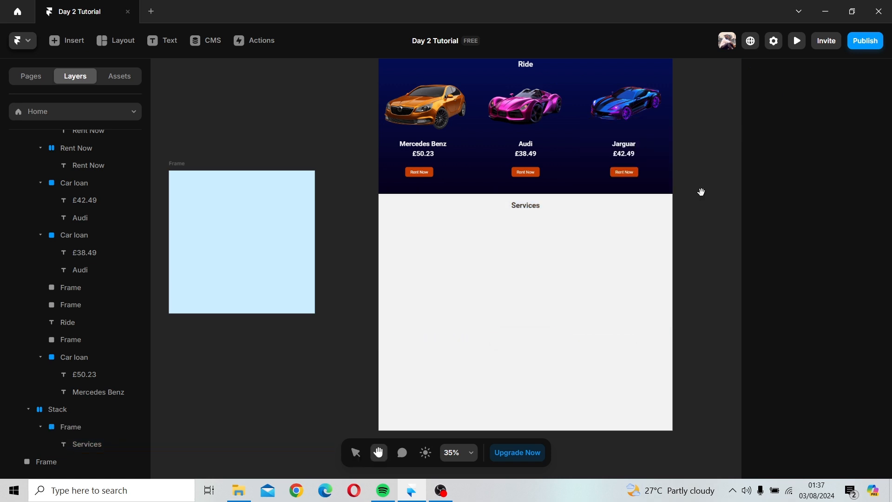
pyautogui.moveTo(701, 191); pyautogui.dragTo(633, 191)
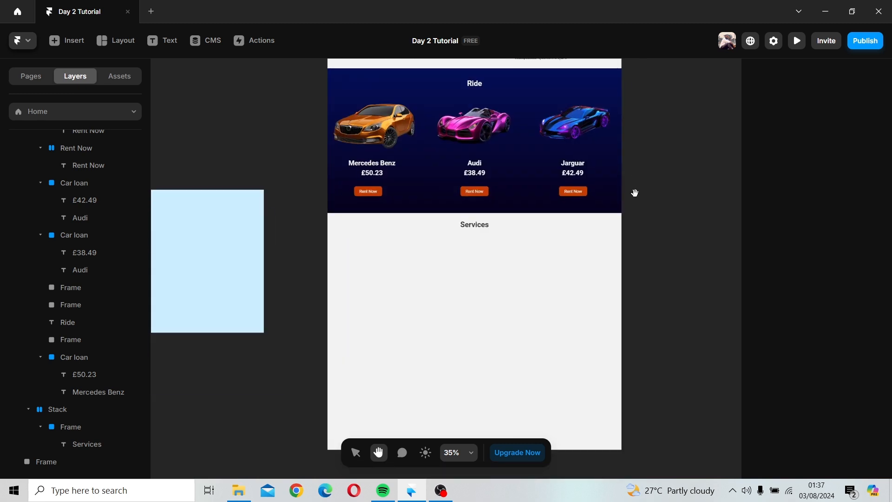
pyautogui.press('v')
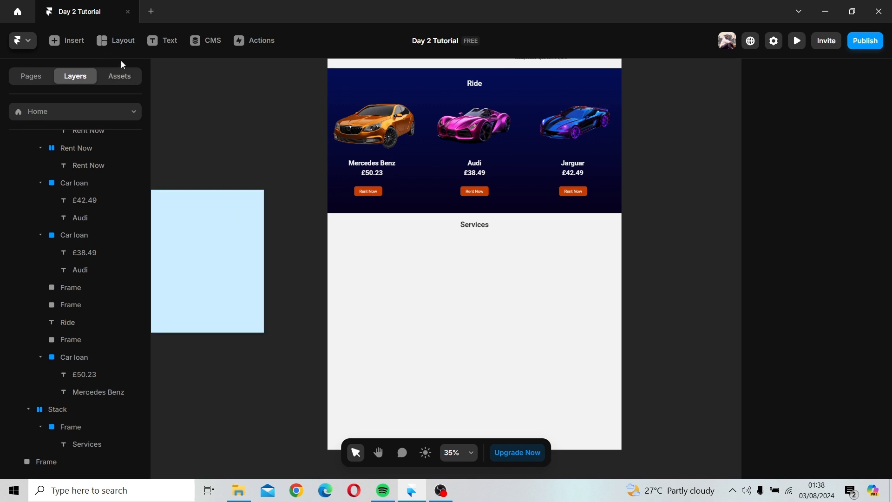
pyautogui.click(104, 43)
pyautogui.click(134, 142)
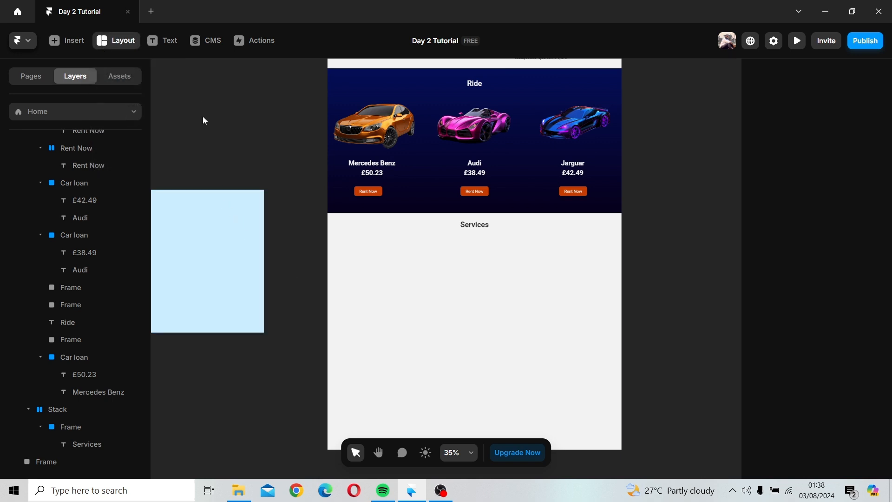
pyautogui.moveTo(173, 81); pyautogui.dragTo(313, 173)
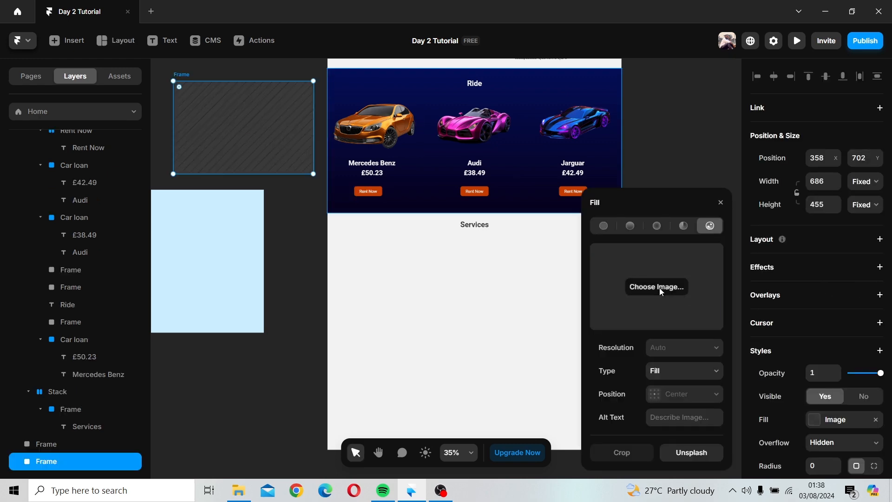
pyautogui.click(662, 287)
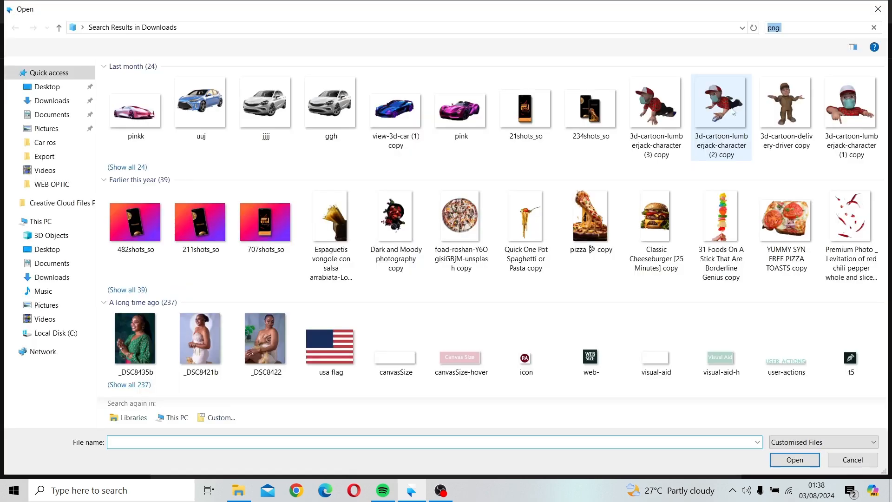
pyautogui.click(837, 26)
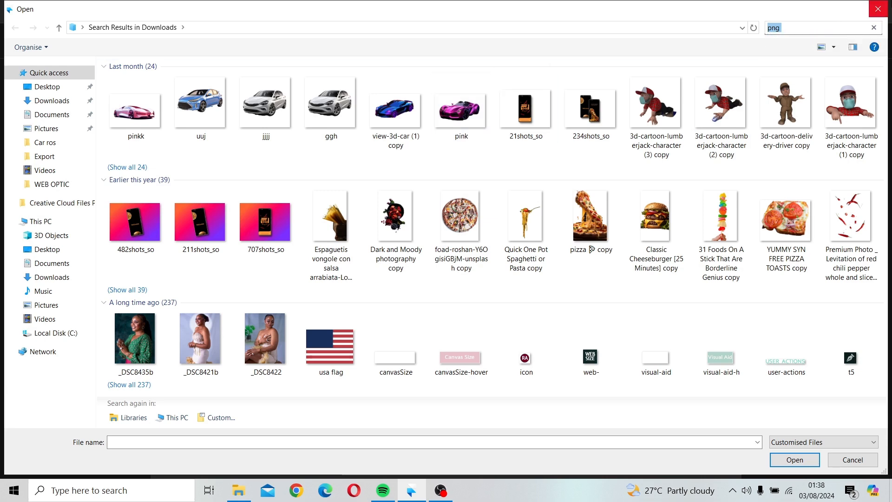
pyautogui.click(880, 10)
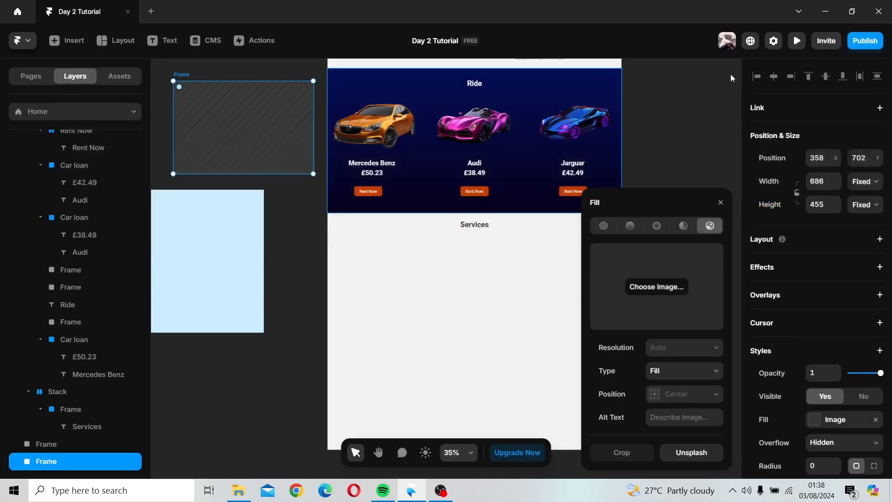
pyautogui.click(721, 203)
# Step: Add a text reading Provide Drivers services below the Services heading in the left column frame
pyautogui.moveTo(492, 223); pyautogui.dragTo(483, 173)
pyautogui.click(156, 42)
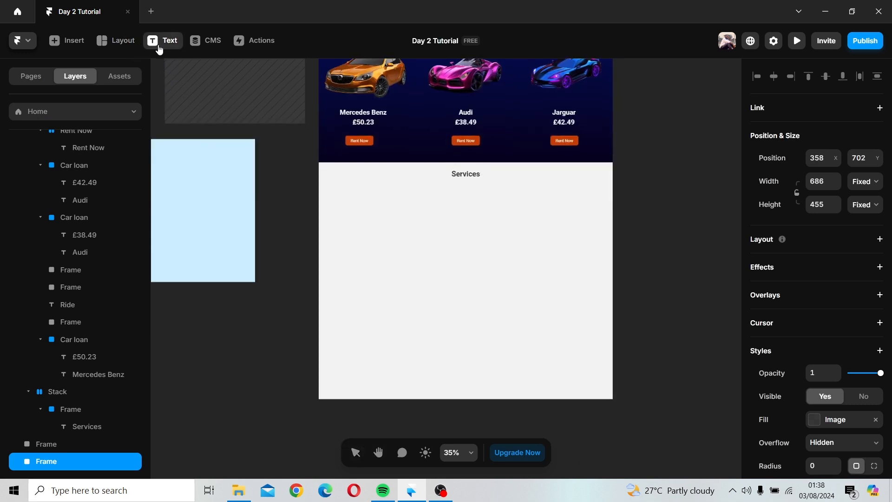
pyautogui.click(341, 199)
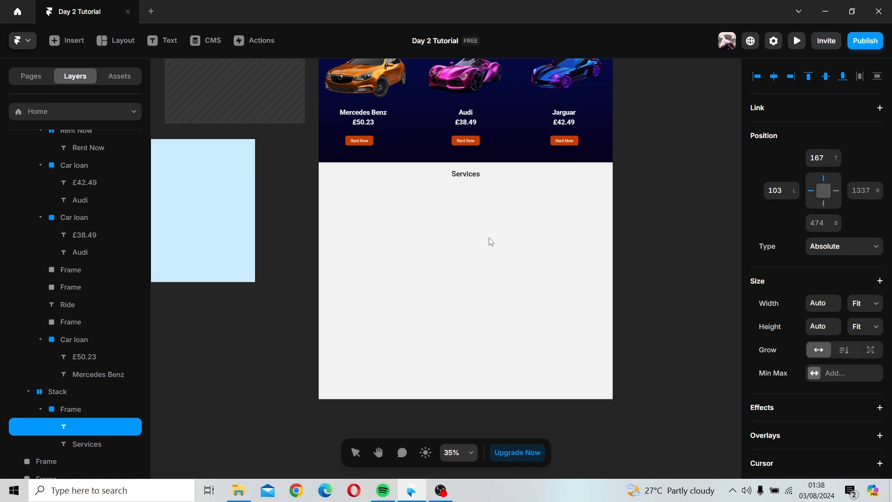
pyautogui.write('Provide Drivers')
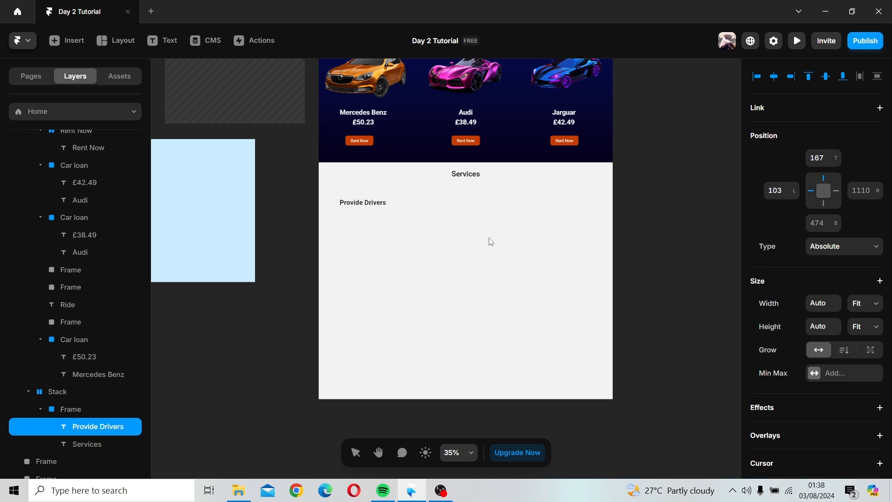
pyautogui.write(' services')
pyautogui.press('Escape')
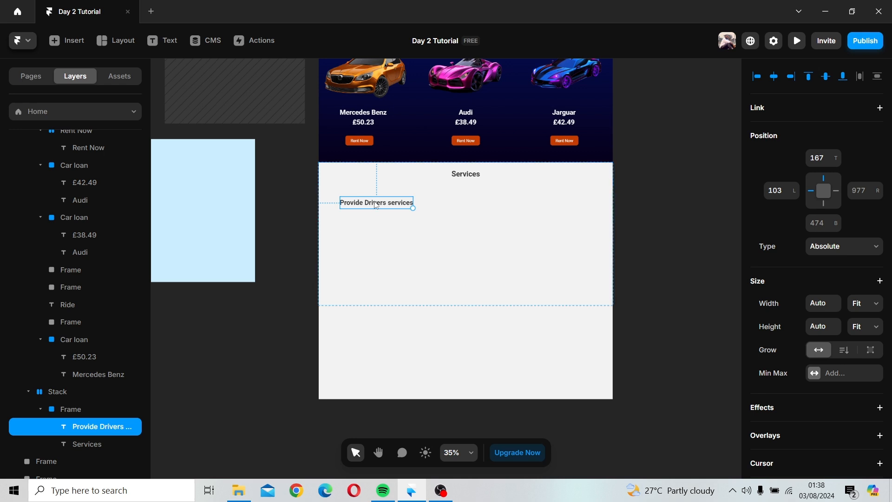
pyautogui.moveTo(376, 204)
pyautogui.mouseDown()
pyautogui.moveTo(382, 263)
pyautogui.moveTo(382, 216)
pyautogui.mouseUp()
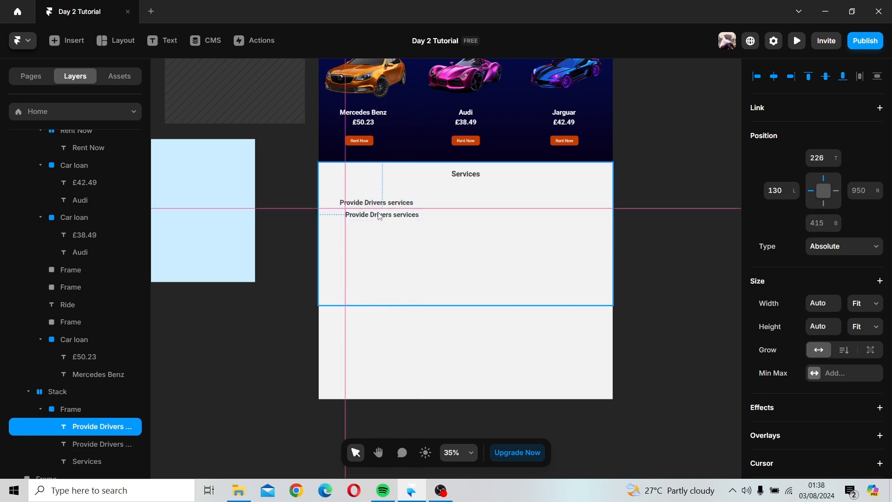
pyautogui.click(428, 216)
pyautogui.scroll(2, 460, 260)
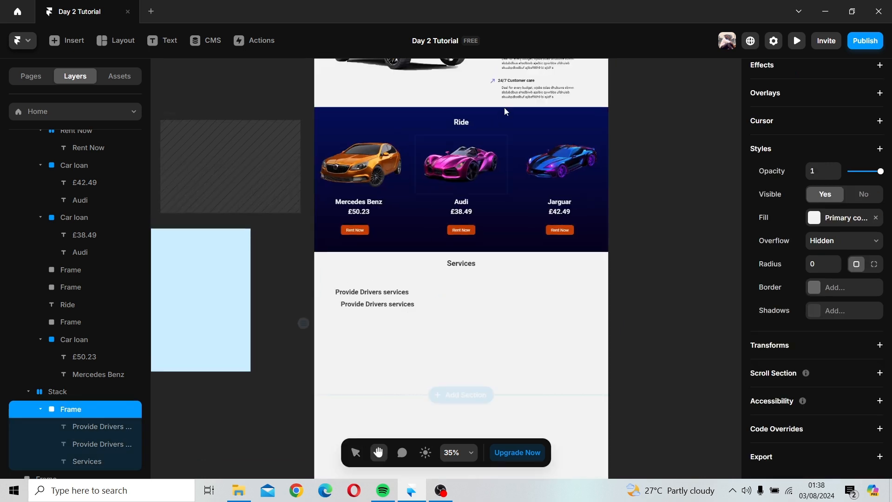
# Step: Copy the hero's 24/7 Customer care description into the left column frame and delete the duplicated heading
pyautogui.click(535, 93)
pyautogui.moveTo(536, 96); pyautogui.dragTo(369, 304)
pyautogui.click(384, 304)
pyautogui.press('Delete')
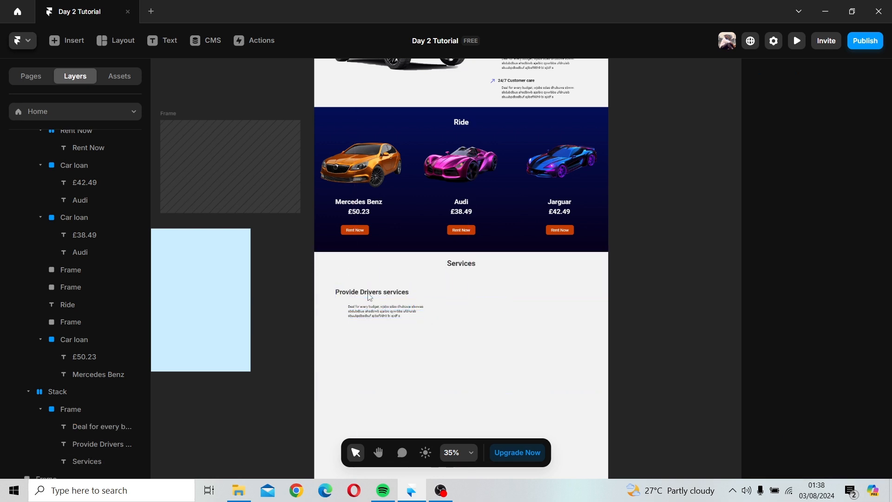
# Step: Move the description text to align left directly under the Provide Drivers services heading
pyautogui.click(385, 314)
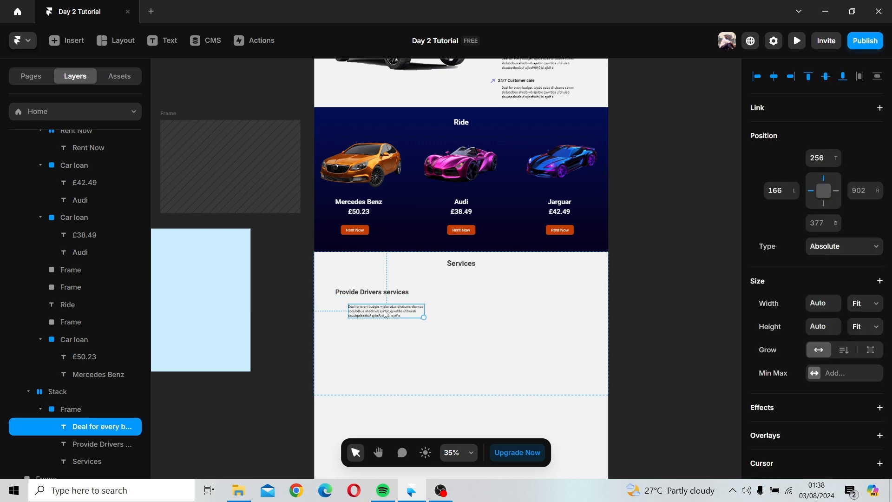
pyautogui.scroll(5, 403, 310)
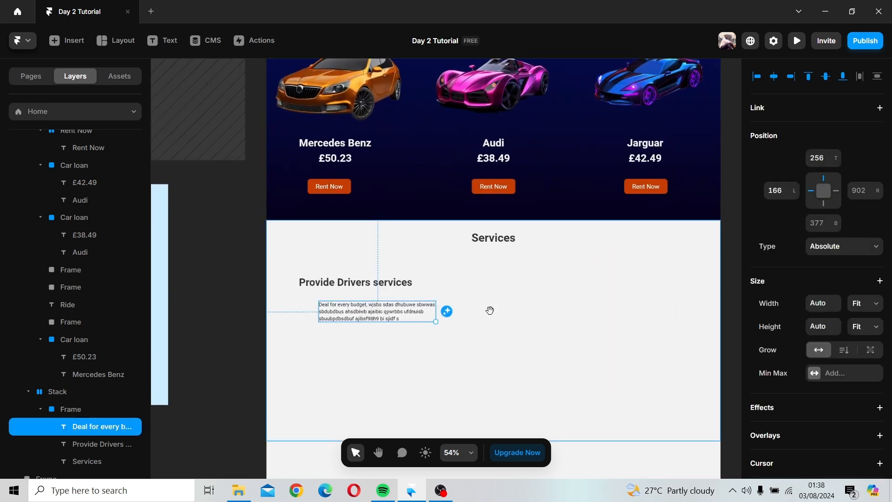
pyautogui.moveTo(491, 310); pyautogui.dragTo(398, 218)
pyautogui.click(283, 239)
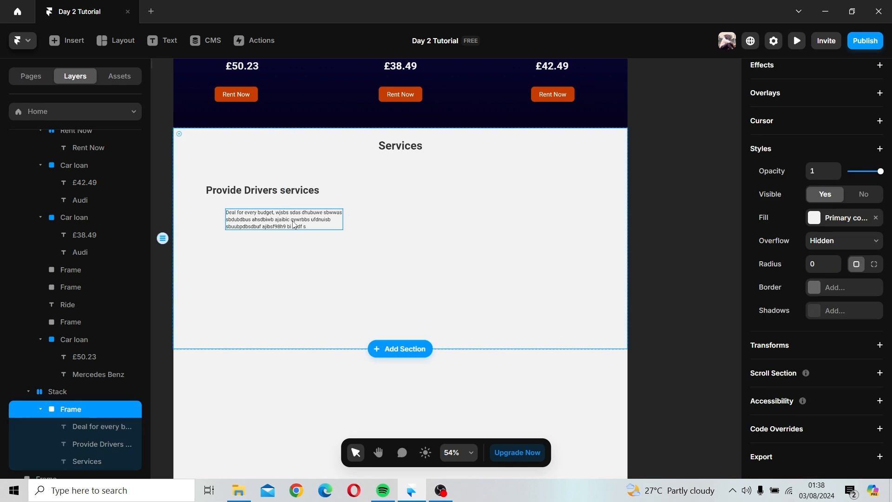
pyautogui.moveTo(294, 225); pyautogui.dragTo(274, 216)
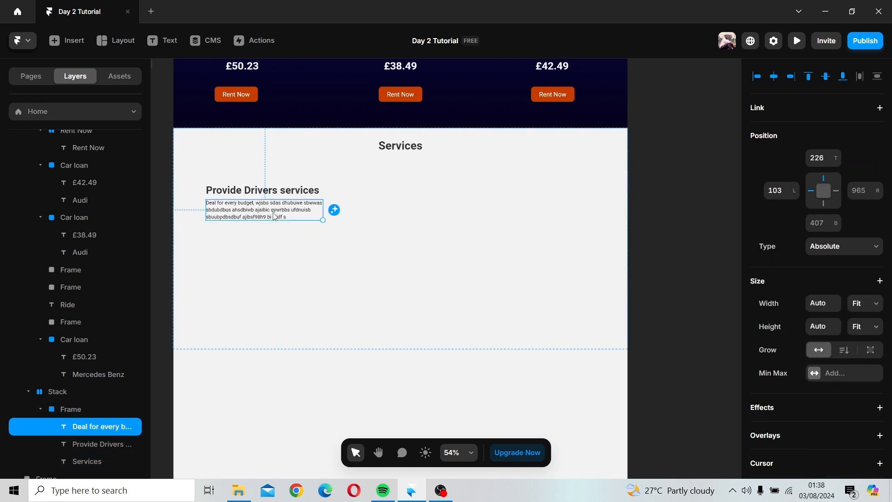
# Step: Remove the line breaks in the description so it runs as a single line
pyautogui.doubleClick(275, 216)
pyautogui.press('Escape')
pyautogui.tripleClick(287, 217)
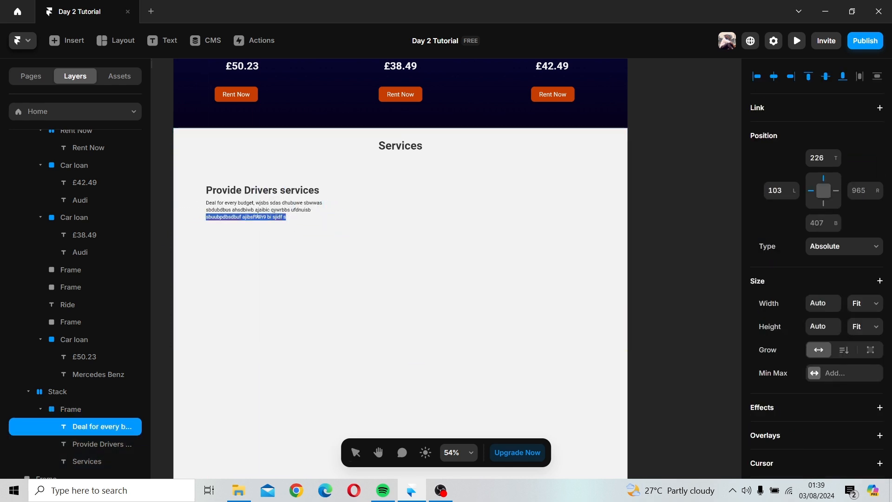
pyautogui.click(207, 209)
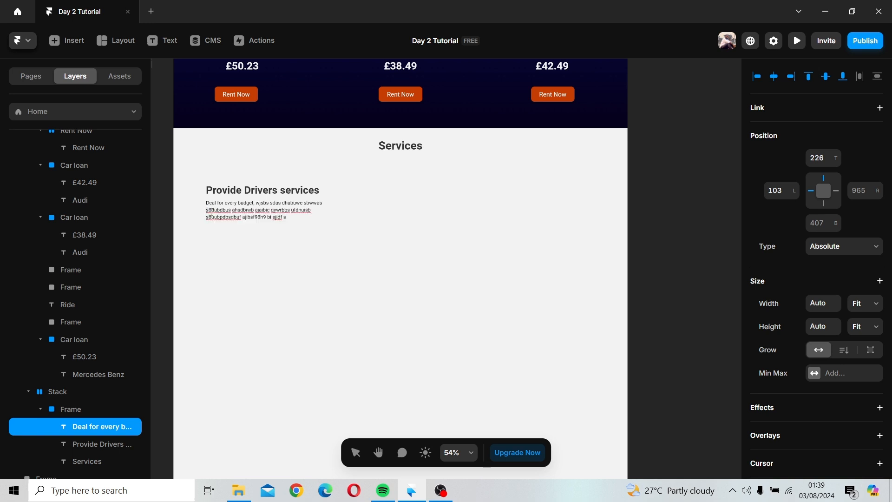
pyautogui.press('BackSpace')
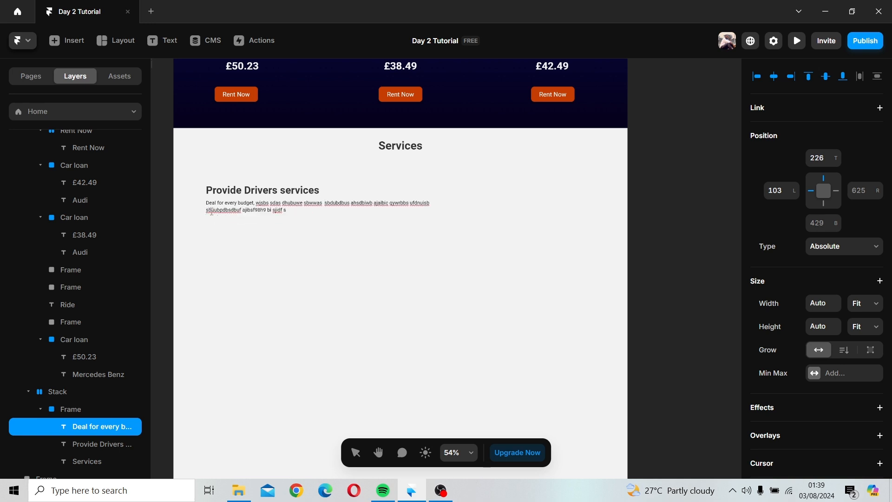
pyautogui.press('BackSpace')
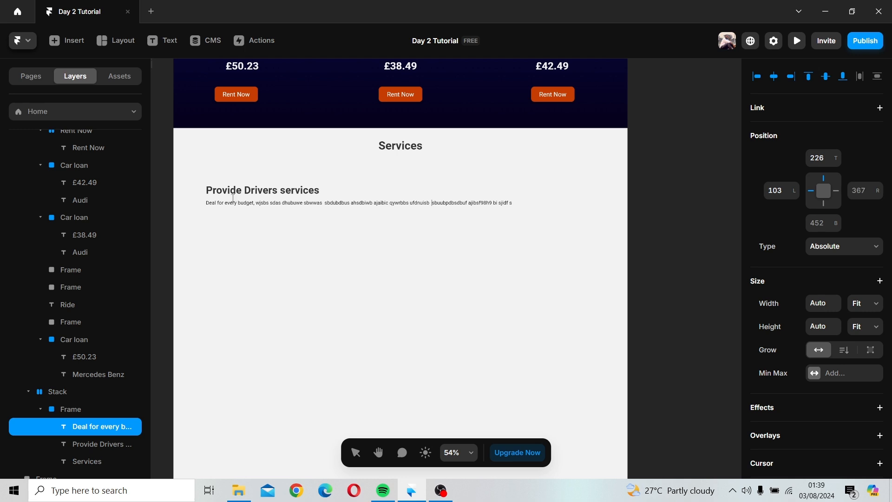
pyautogui.press('Escape')
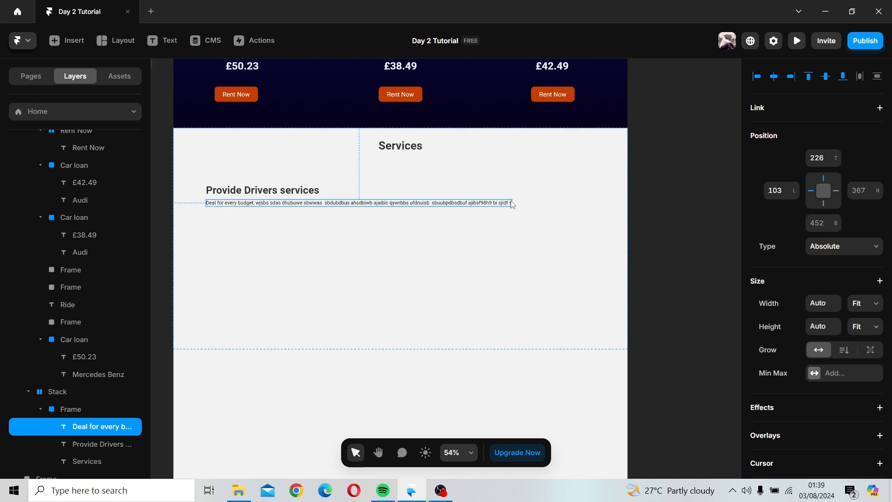
# Step: Extend the Provide Drivers services description with a long run of placeholder filler text
pyautogui.doubleClick(511, 203)
pyautogui.click(512, 203)
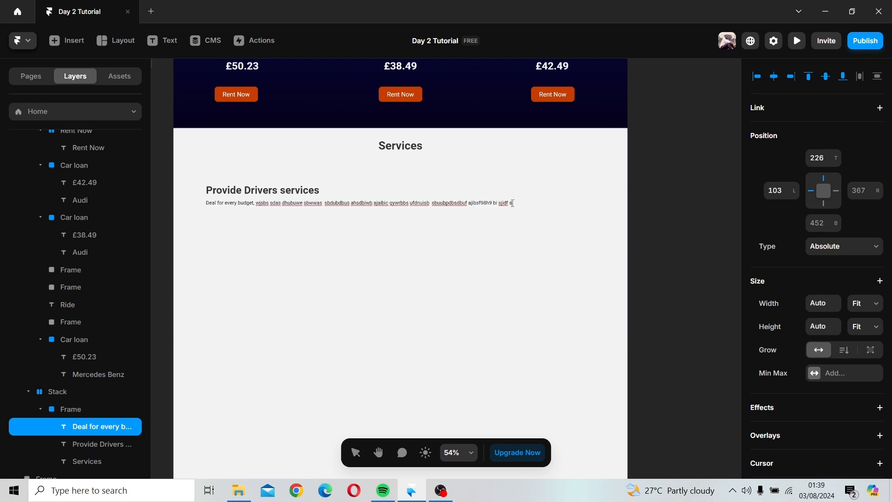
pyautogui.write('hvak ,sblfbsdlbs BFIUAWEBwe .KBaiFWEBF')
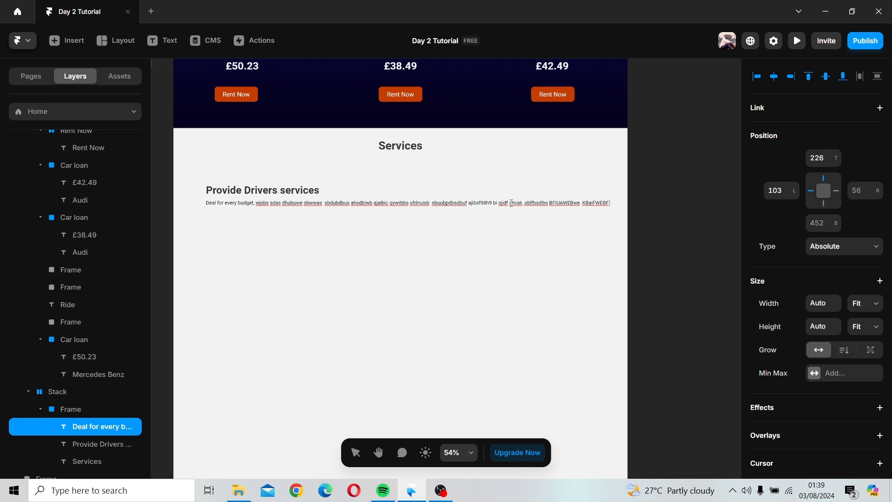
pyautogui.write(' IglesV> fbsiLUCa wfABSIUXBV \\ BS;s;a Siusdb')
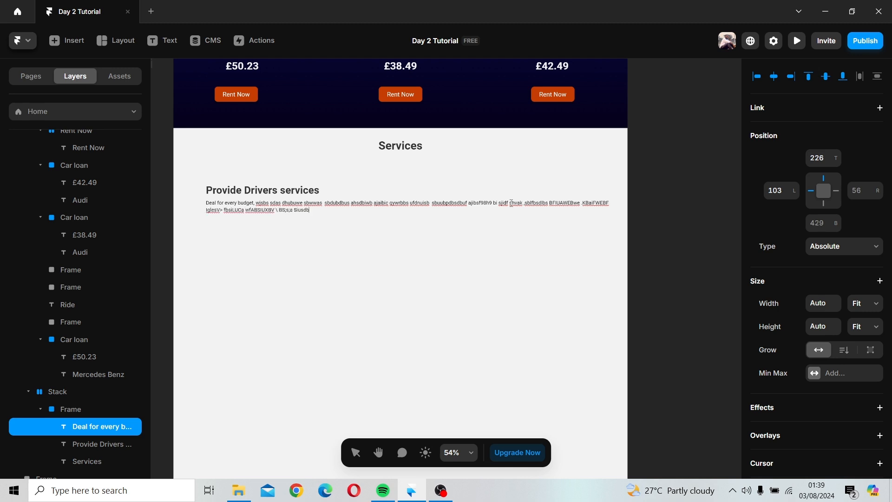
pyautogui.write('ODjWE/A G. IH. AE\\RB DOWE;NG sak> .BASAN Q;oibdf;')
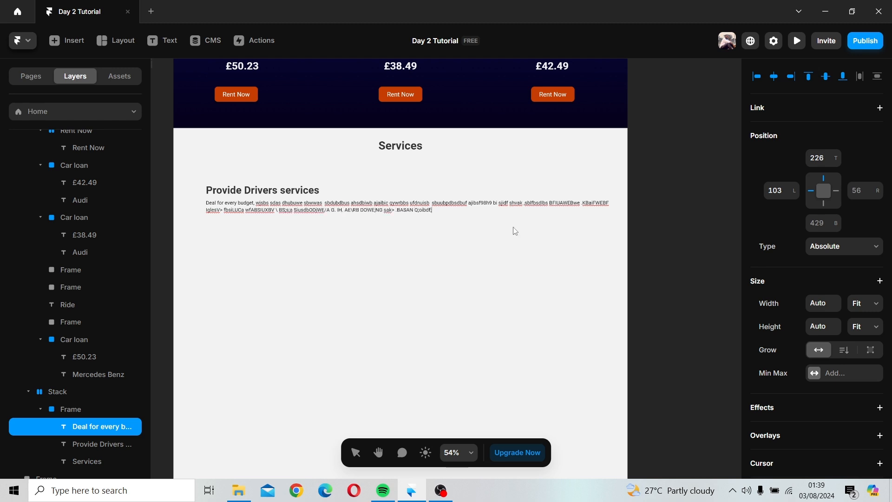
pyautogui.write('na dfoi;ans d,mgz sdzbig bg fxf,nvoidg .s,\\ bfkasbidagf;g a,mbo;aieh;ngrl.elsnd')
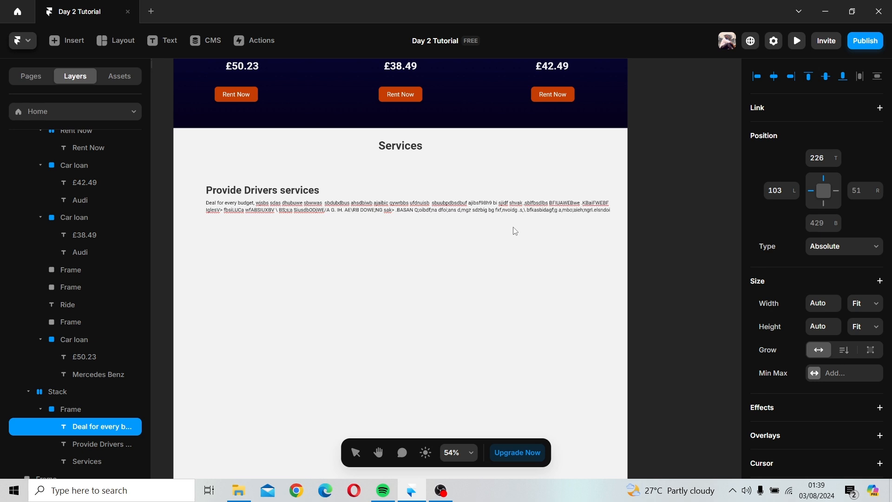
pyautogui.write('oi')
pyautogui.press('Return')
pyautogui.write('hijdoi;vnabnoikld v\\a')
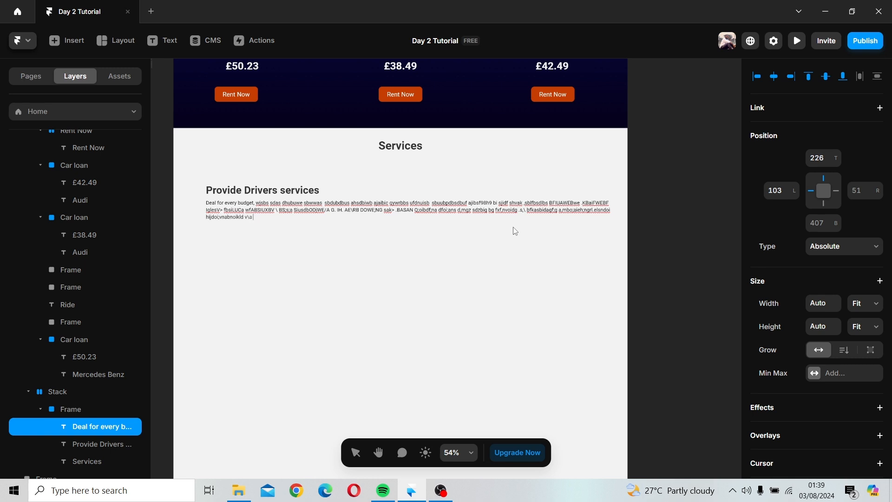
pyautogui.write(" vlkng mb;oid.npo klndoinp'/ga slkdg;a/ g/bjad;ogihaf kdhvdsijv;ds")
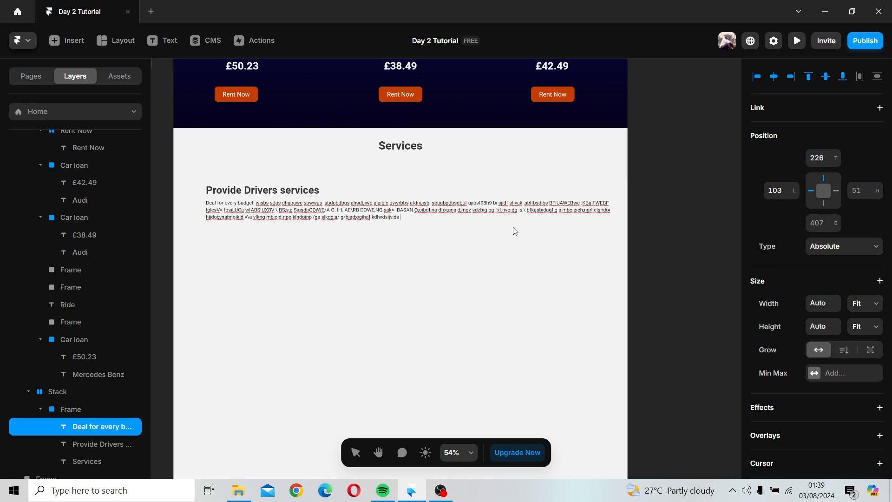
pyautogui.write(' vsdmlvbdndpsdnva/ vdnadibnanb kj bsf;mlampldmv[pE g.')
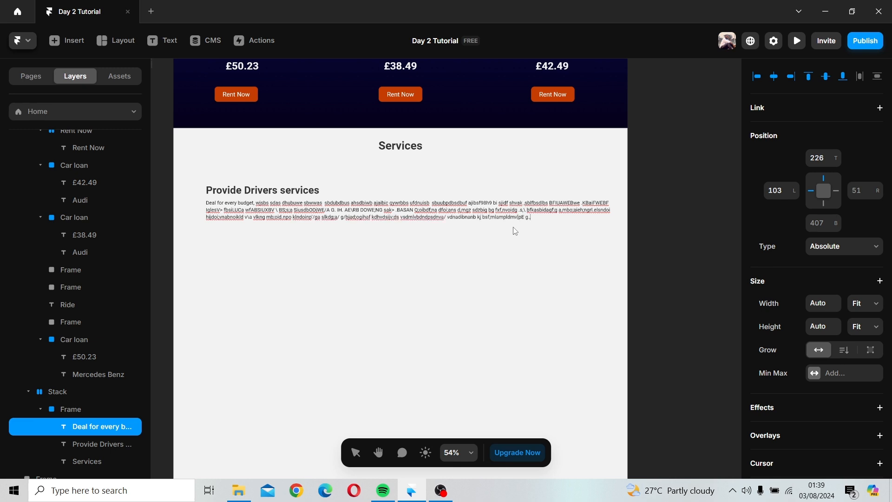
pyautogui.write(',mdpamv::DMv/sds sv;dfmmfplv dl djkkonvkn sdoi;')
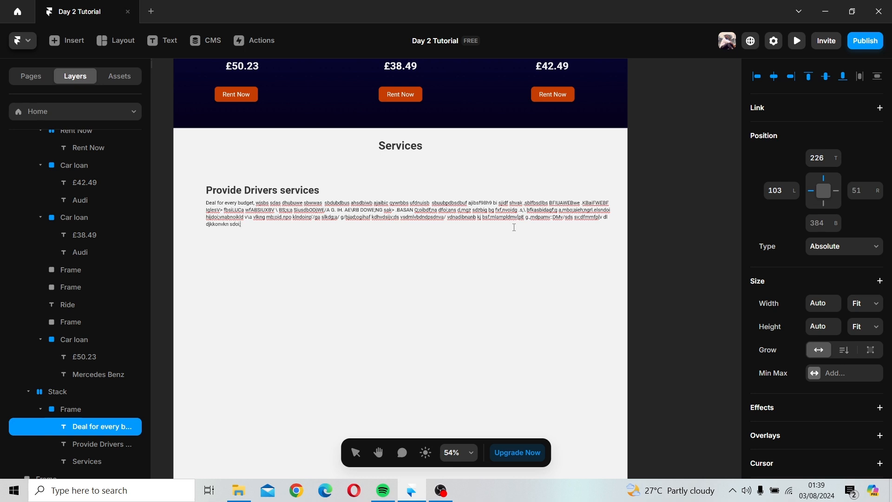
pyautogui.write("odd do;i;nsmbd bpodfngfgmpob dsf;onpfnpodg fdlkngong'/sbfd /podl l, f b/dgn s/do")
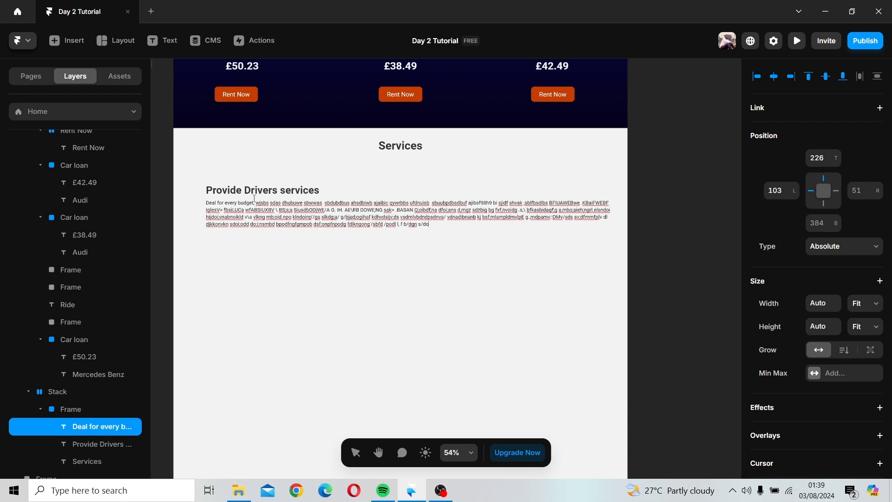
pyautogui.press('Escape')
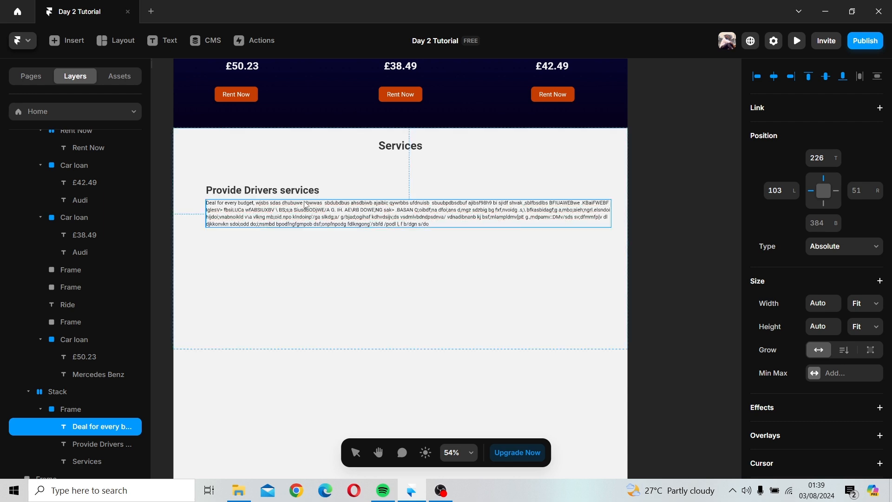
# Step: Wrap the Provide Drivers services heading and its description in a new frame named PDS
pyautogui.click(296, 190)
pyautogui.keyDown('shift'); pyautogui.click(296, 220); pyautogui.keyUp('shift')
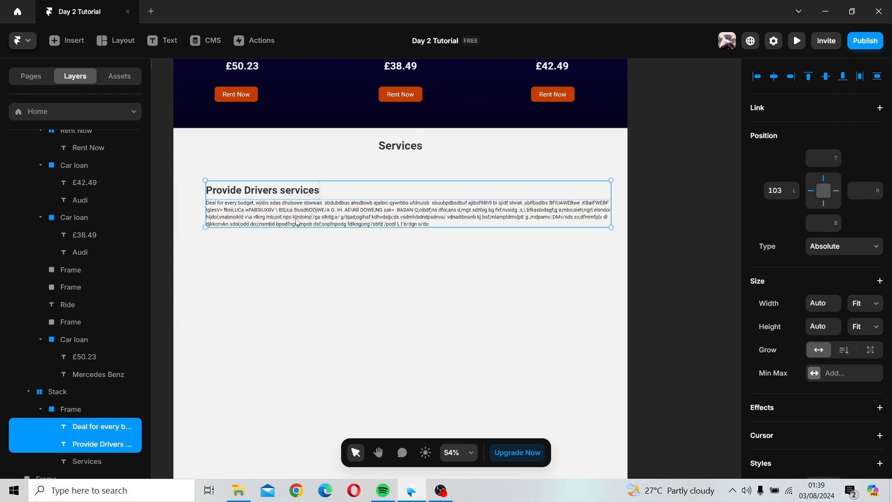
pyautogui.rightClick(298, 223)
pyautogui.click(340, 422)
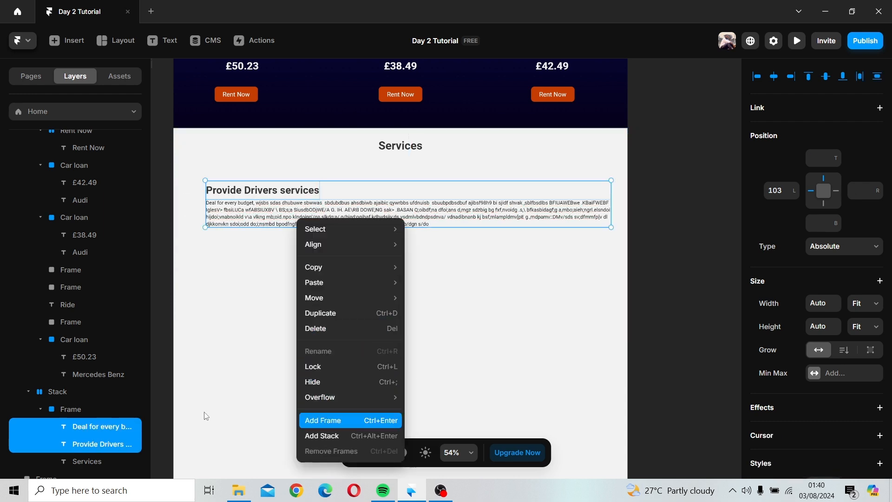
pyautogui.doubleClick(79, 425)
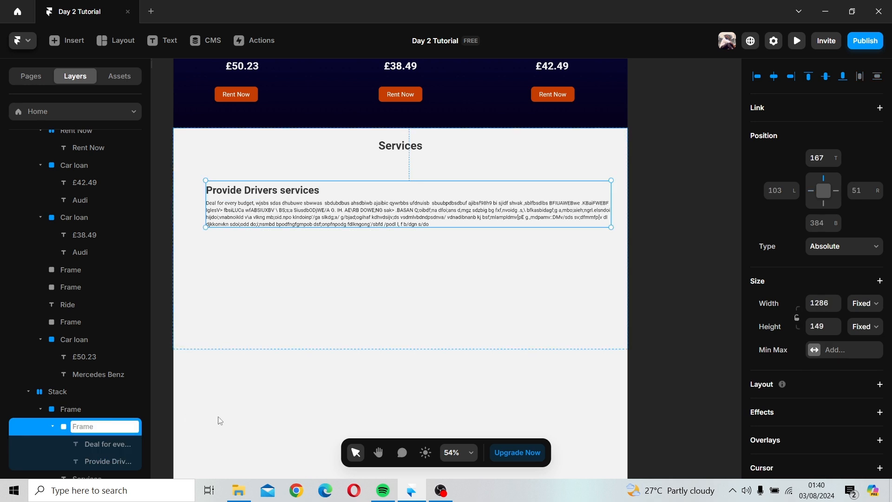
pyautogui.write('PDS')
pyautogui.click(219, 418)
# Step: Duplicate the PDS frame and place the copy directly below the original
pyautogui.click(265, 191)
pyautogui.click(294, 198)
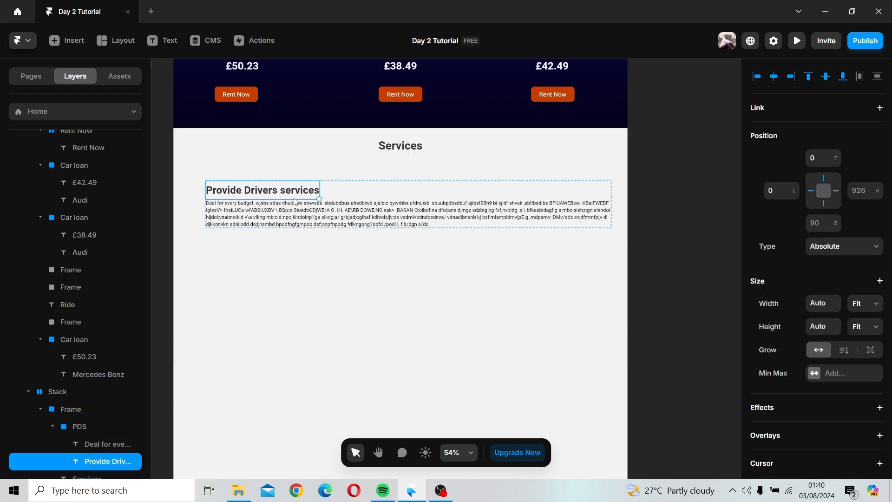
pyautogui.click(378, 194)
pyautogui.moveTo(377, 194); pyautogui.dragTo(333, 249)
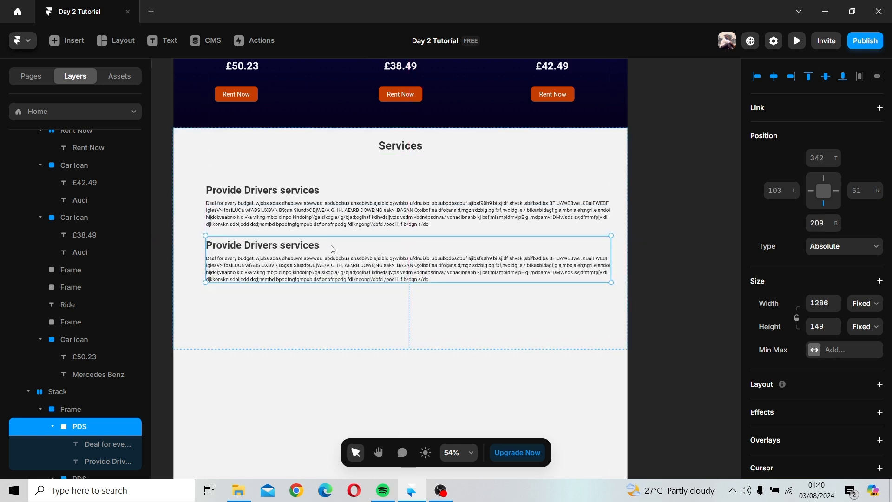
# Step: Change the copied heading text to Buying used cars
pyautogui.click(278, 246)
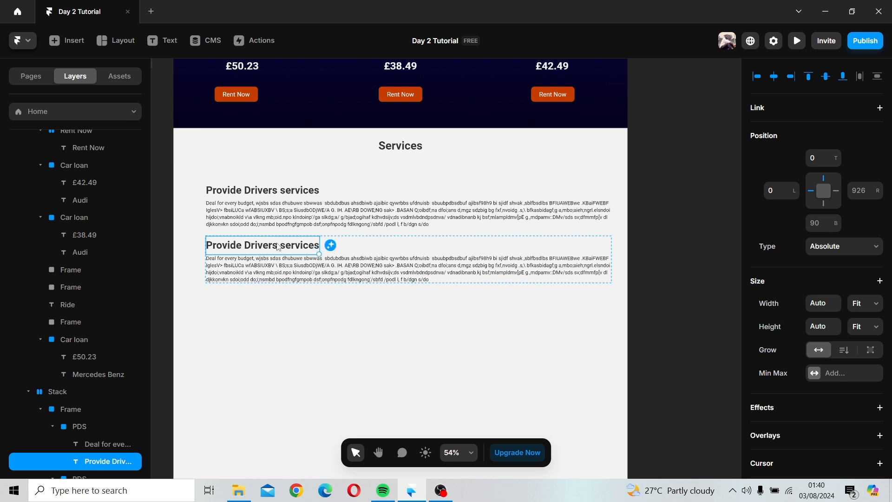
pyautogui.doubleClick(277, 246)
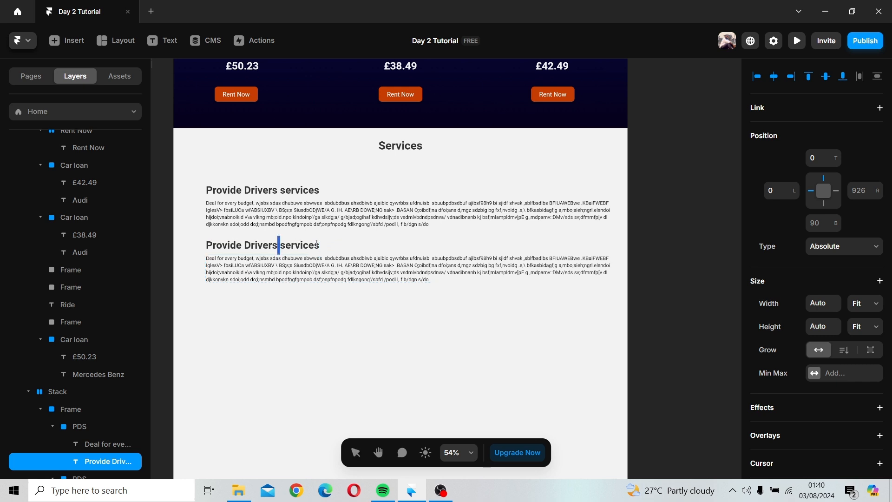
pyautogui.tripleClick(308, 250)
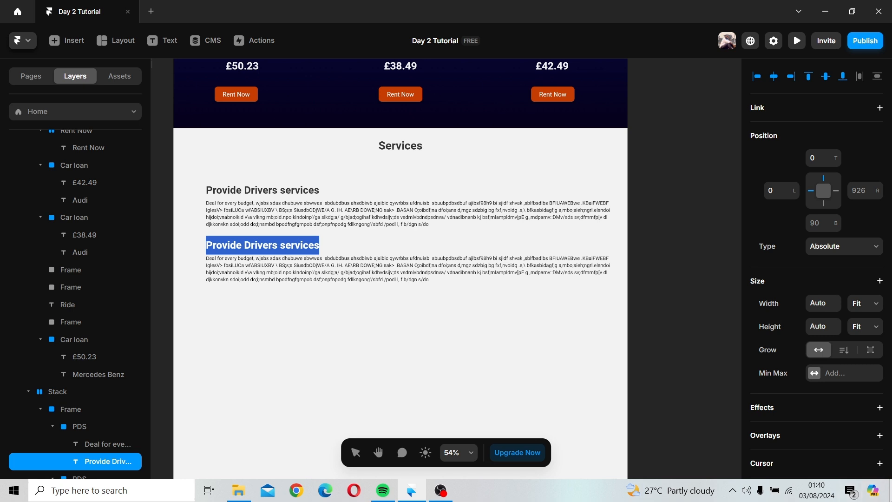
pyautogui.write('Buyi')
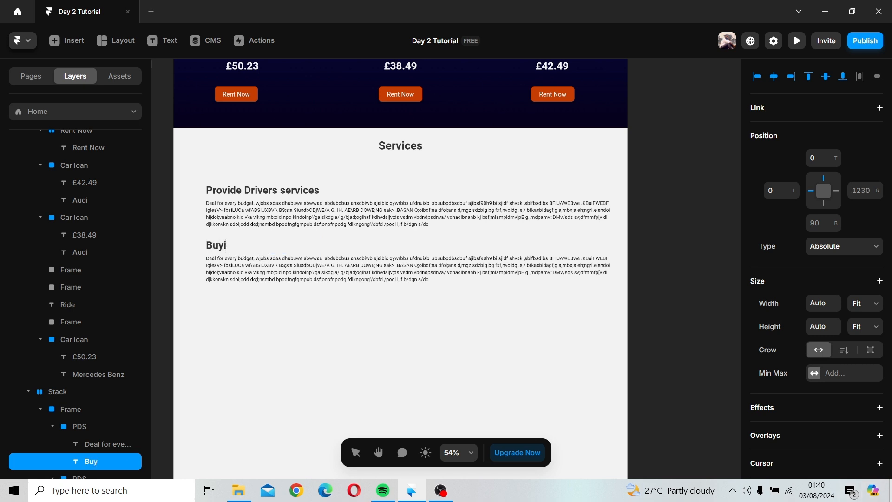
pyautogui.write('ng usd')
pyautogui.press('BackSpace')
pyautogui.write('ed cars')
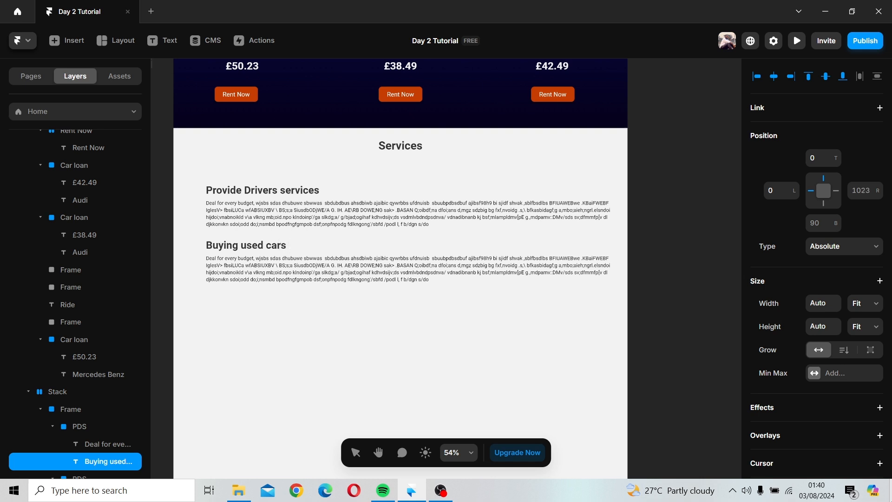
# Step: Rename the copied frame layer to buc
pyautogui.click(262, 250)
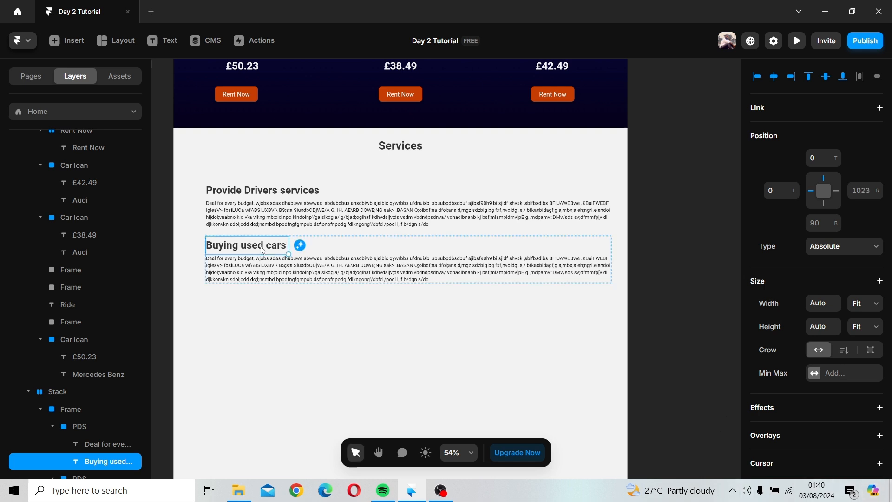
pyautogui.click(365, 254)
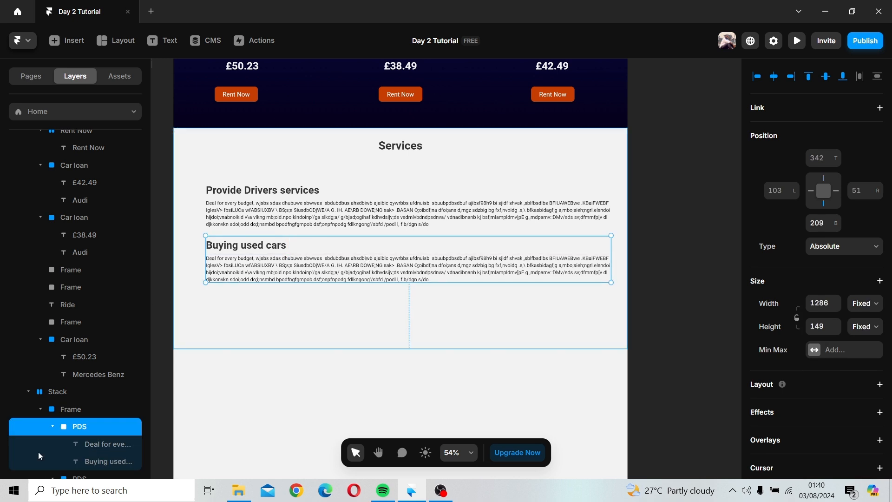
pyautogui.doubleClick(87, 430)
pyautogui.write('buc')
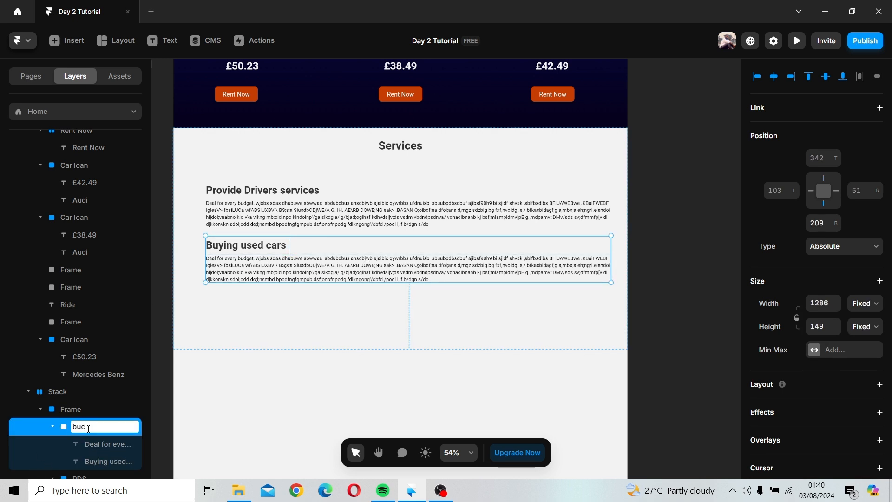
pyautogui.press('Return')
pyautogui.click(404, 402)
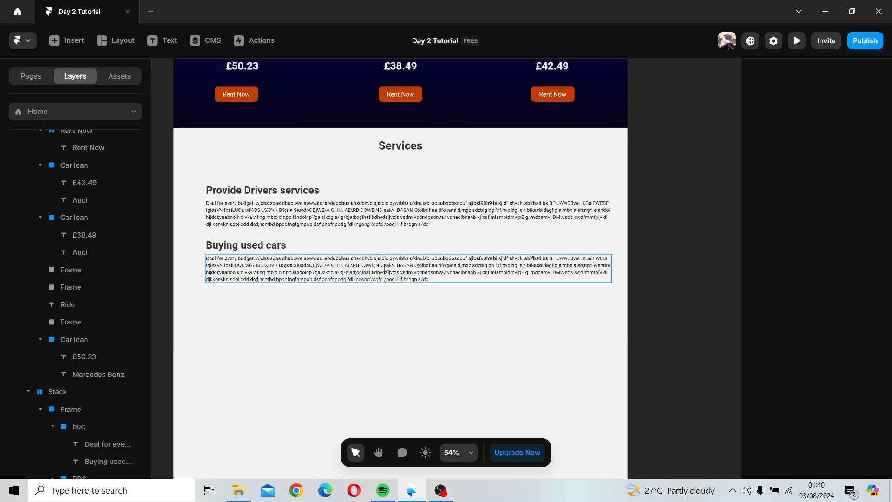
# Step: Duplicate the buc frame below it and retitle the new copy's heading Scrapping Team
pyautogui.click(389, 266)
pyautogui.moveTo(397, 249); pyautogui.dragTo(395, 302)
pyautogui.click(248, 301)
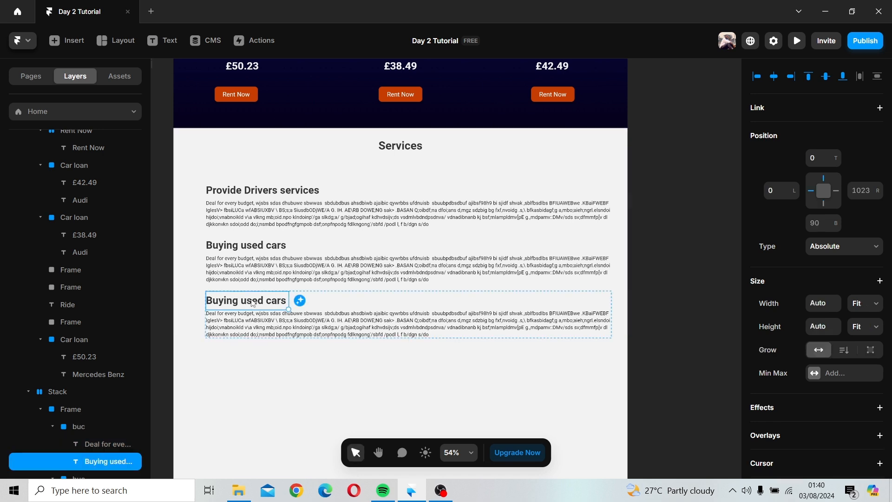
pyautogui.doubleClick(255, 301)
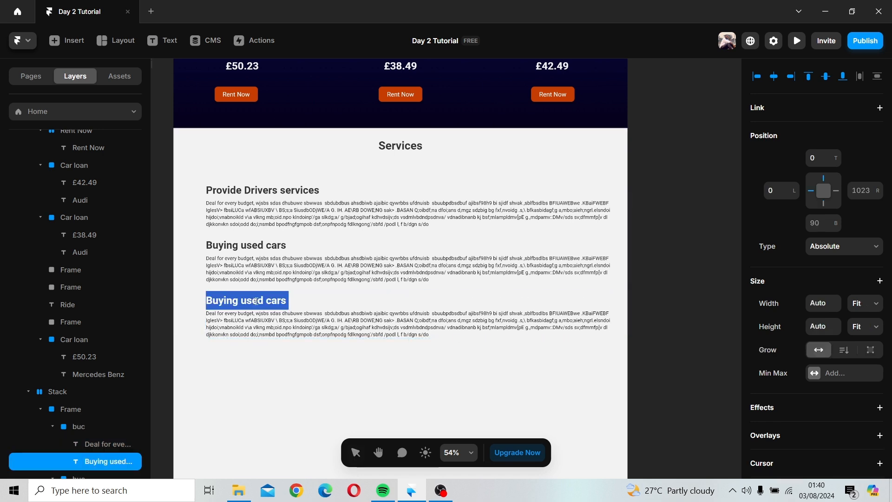
pyautogui.write('Scrapping Team')
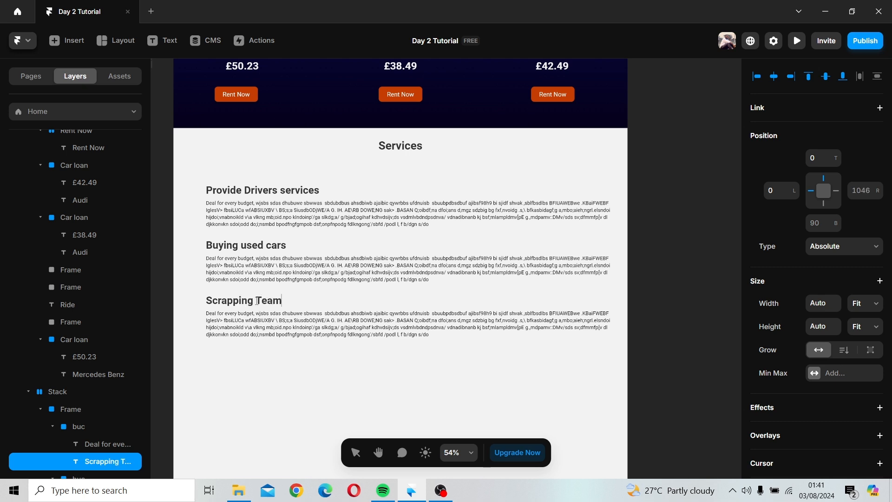
pyautogui.press('Escape')
# Step: Browse the Insert panel's section, page and menu templates for a layout to add below Services
pyautogui.scroll(-5, 646, 283)
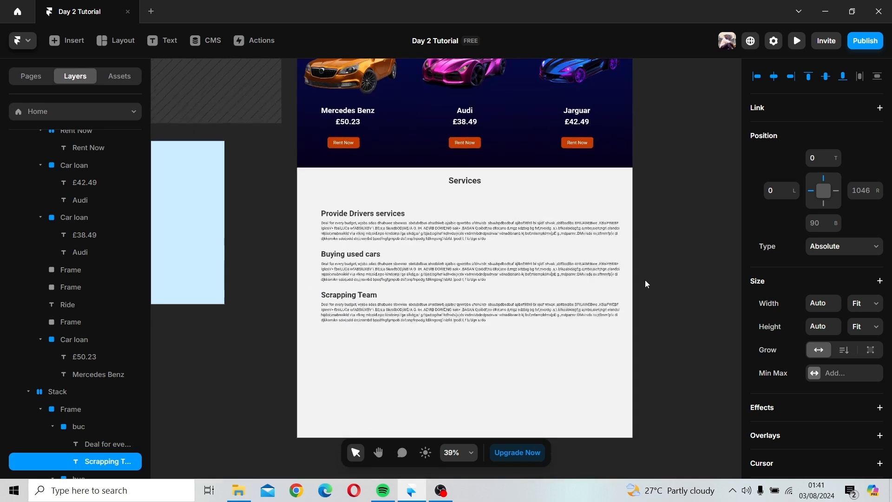
pyautogui.press('h')
pyautogui.moveTo(637, 293); pyautogui.dragTo(584, 207)
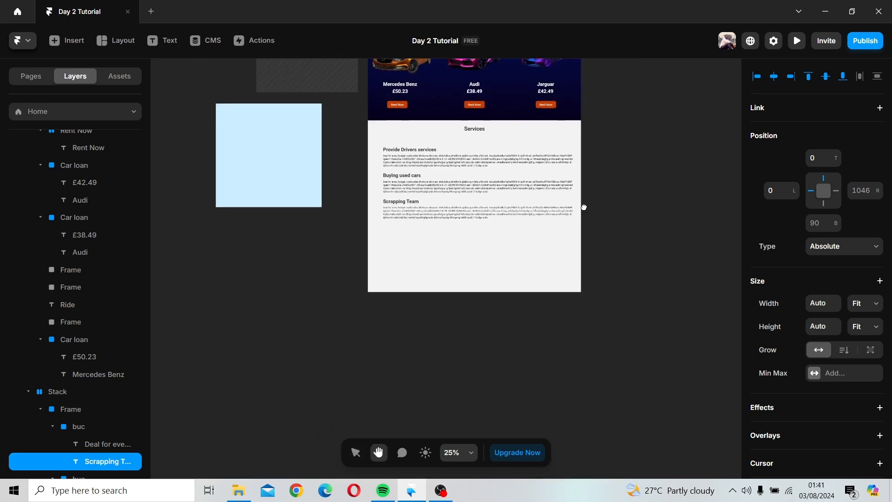
pyautogui.press('v')
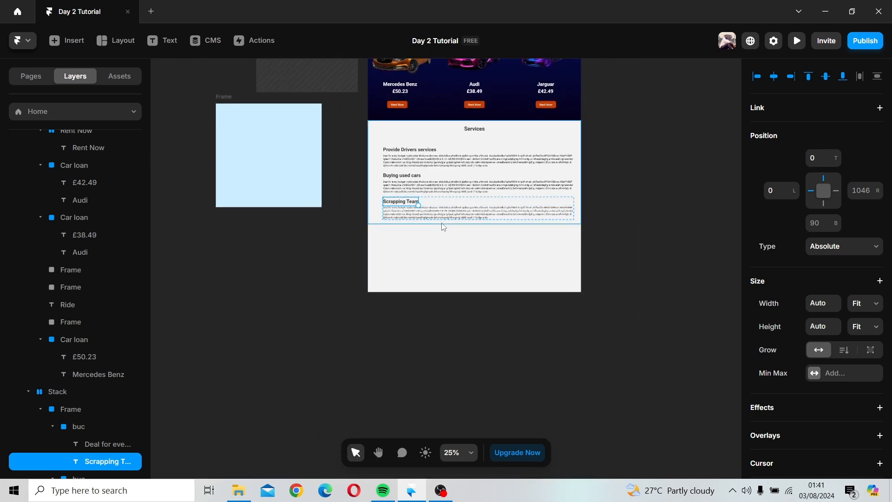
pyautogui.click(443, 222)
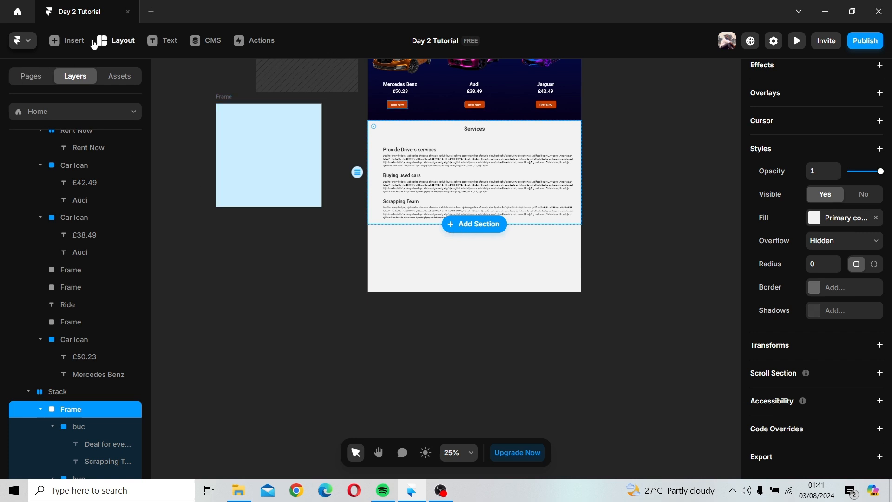
pyautogui.click(69, 41)
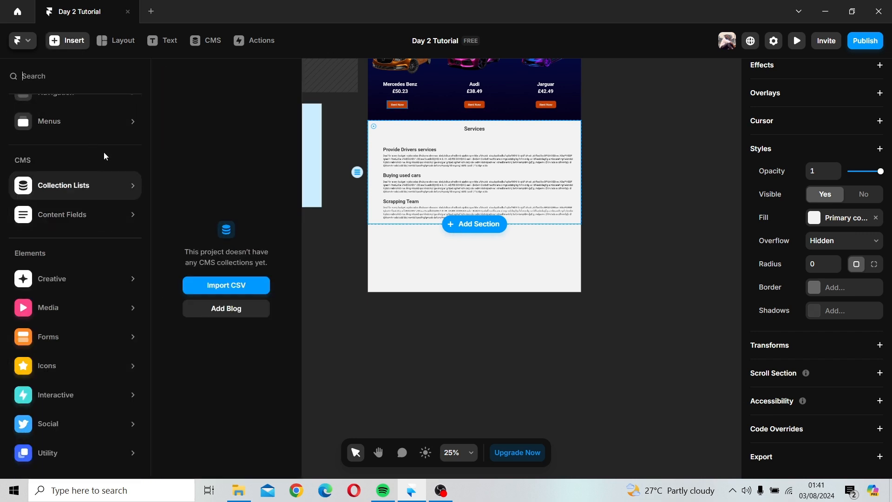
pyautogui.scroll(3, 101, 115)
pyautogui.moveTo(115, 167)
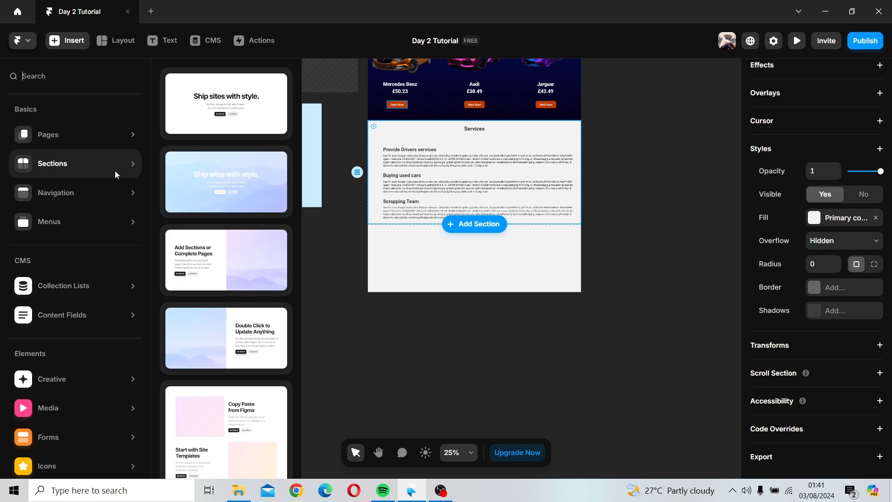
pyautogui.moveTo(113, 189)
pyautogui.moveTo(115, 210)
pyautogui.moveTo(114, 138)
pyautogui.scroll(-10, 219, 191)
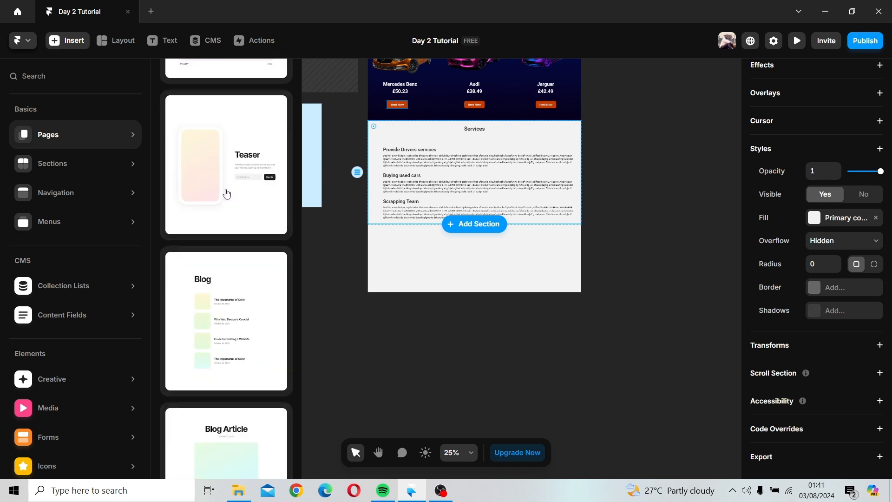
pyautogui.scroll(-8, 211, 250)
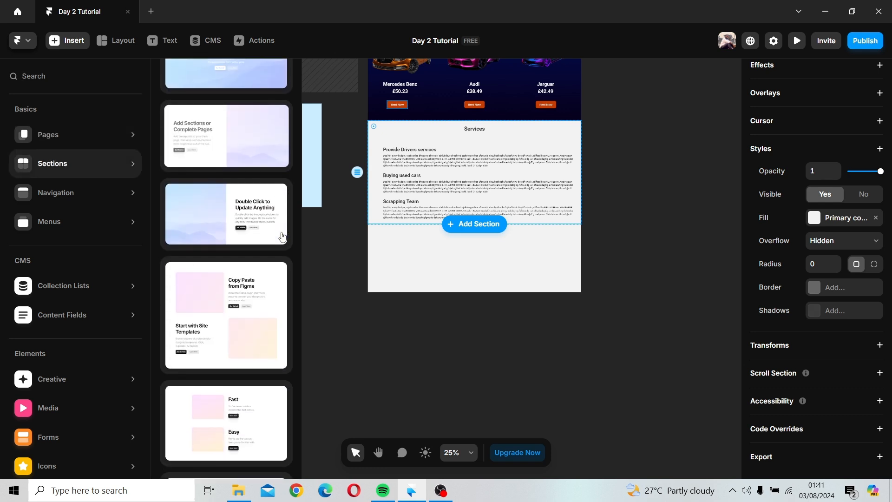
pyautogui.moveTo(69, 197)
pyautogui.scroll(-4, 186, 225)
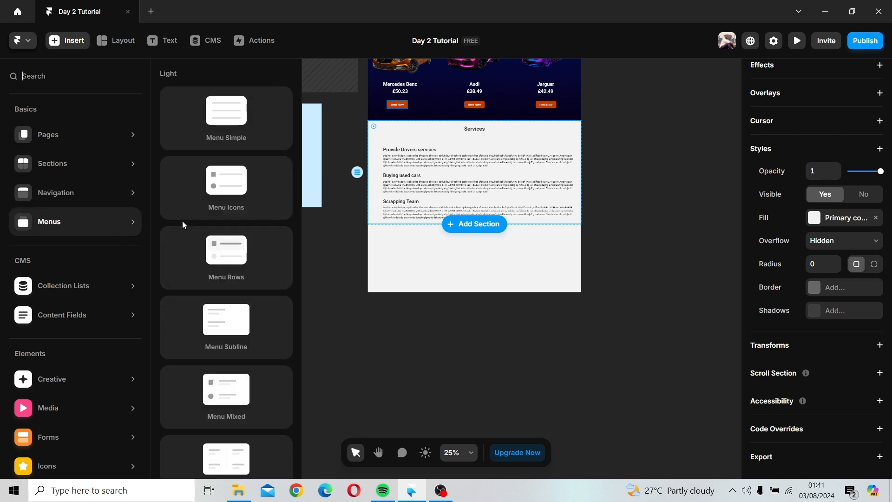
pyautogui.scroll(-5, 259, 234)
pyautogui.scroll(-5, 260, 233)
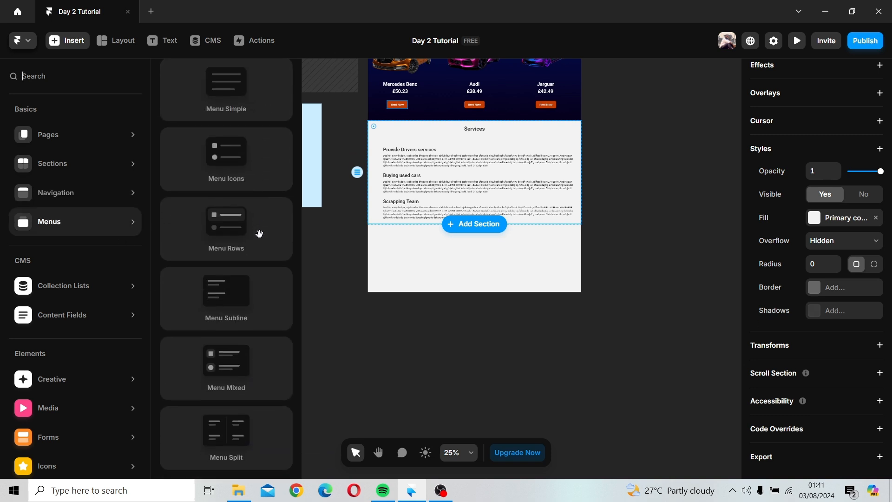
pyautogui.moveTo(82, 134)
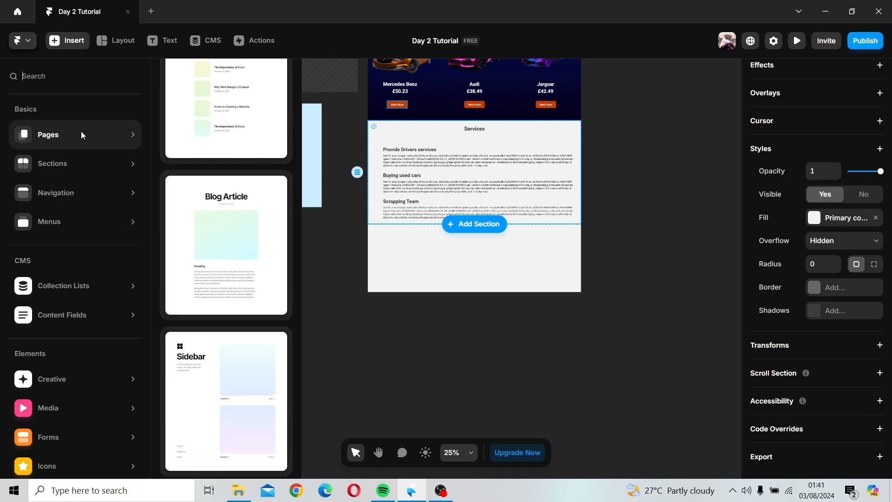
pyautogui.click(465, 369)
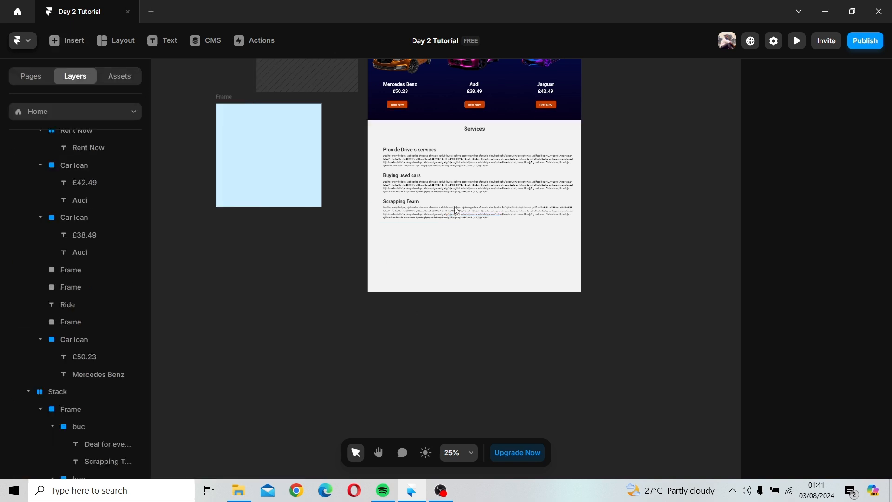
# Step: Move the light blue 715 × 520 frame into the page below the Services section and set its width to Fill
pyautogui.click(223, 110)
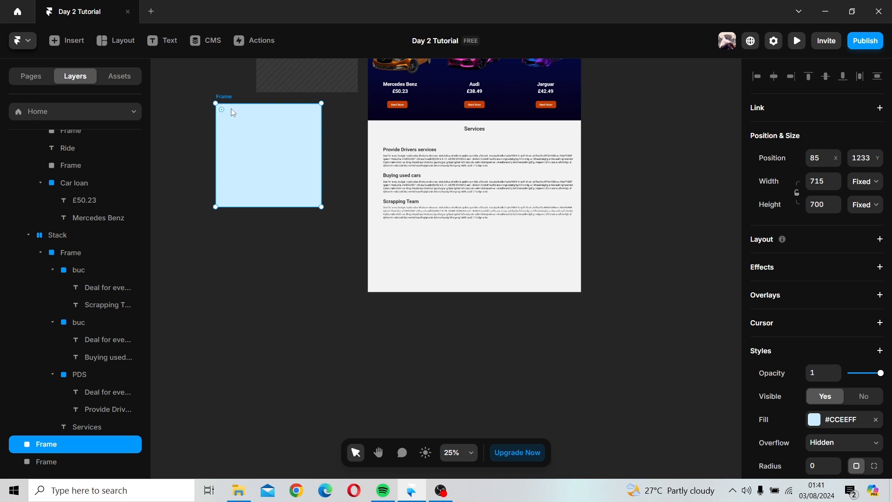
pyautogui.moveTo(231, 105); pyautogui.dragTo(234, 130)
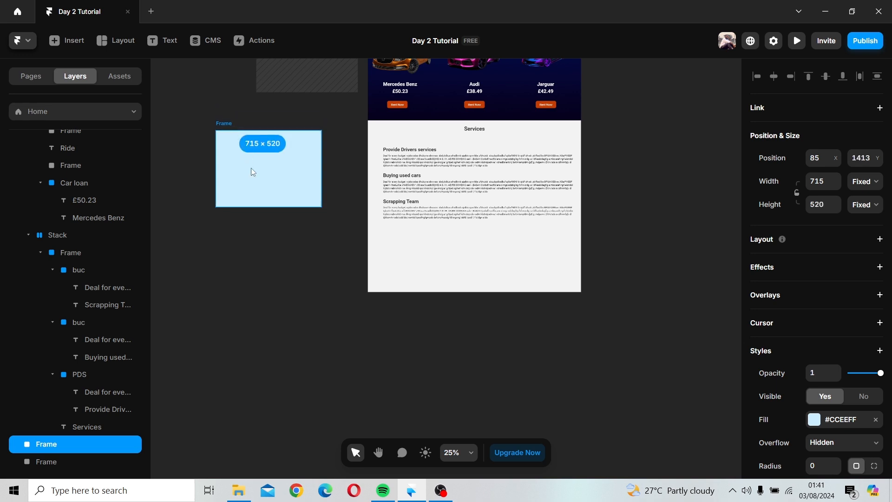
pyautogui.moveTo(253, 172); pyautogui.dragTo(473, 266)
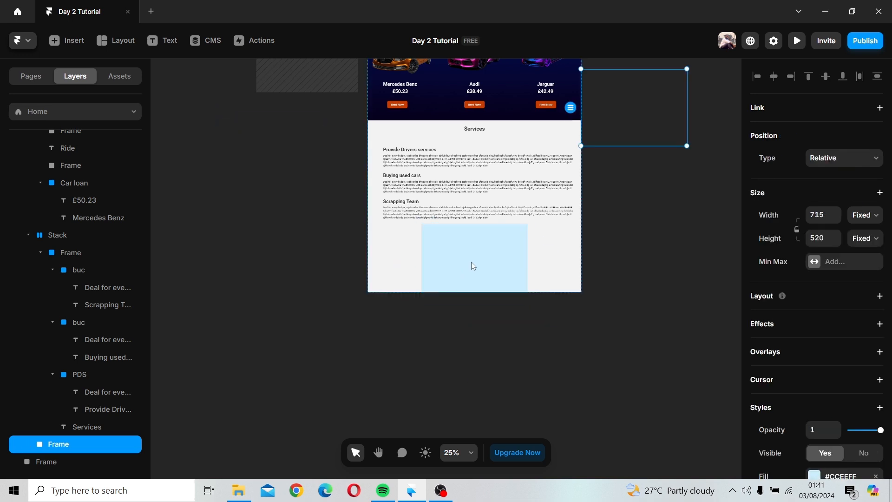
pyautogui.moveTo(529, 257); pyautogui.dragTo(632, 259)
pyautogui.click(864, 222)
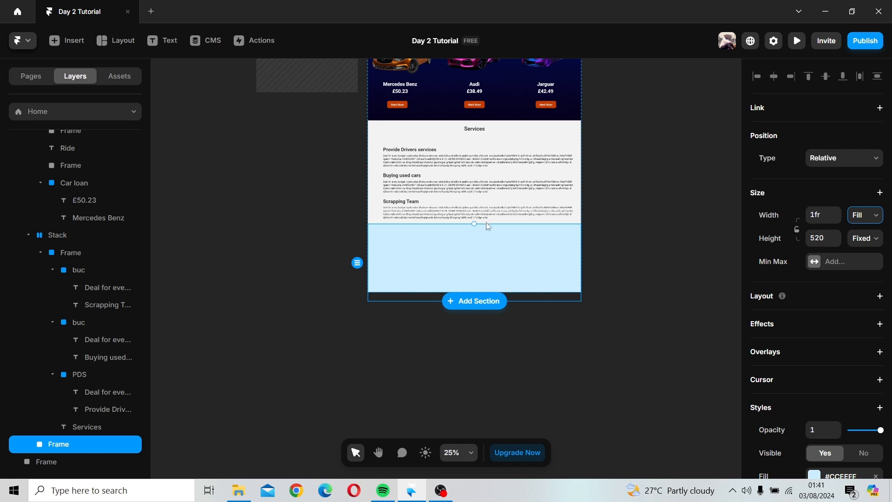
# Step: Lengthen the Desktop breakpoint frame to about 3614 px tall so the new frame fits
pyautogui.scroll(7, 564, 233)
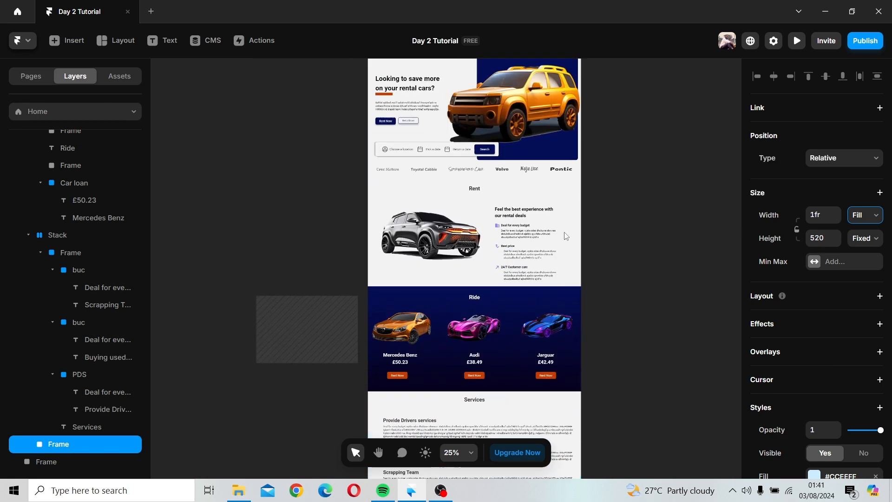
pyautogui.scroll(2, 565, 233)
pyautogui.click(400, 155)
pyautogui.scroll(-5, 566, 242)
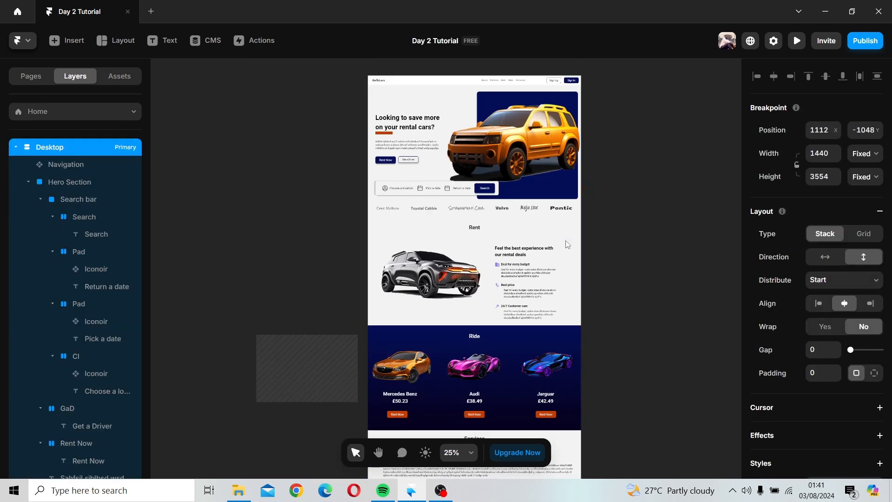
pyautogui.scroll(-5, 566, 244)
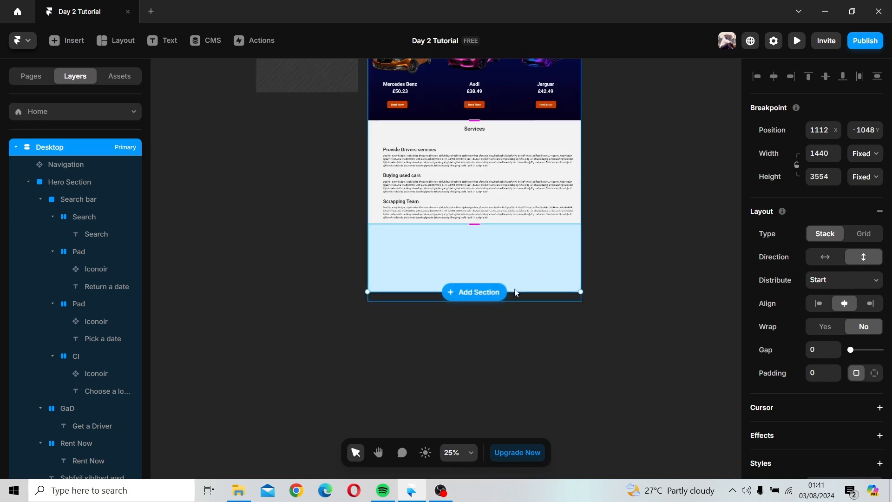
pyautogui.moveTo(515, 292); pyautogui.dragTo(636, 300)
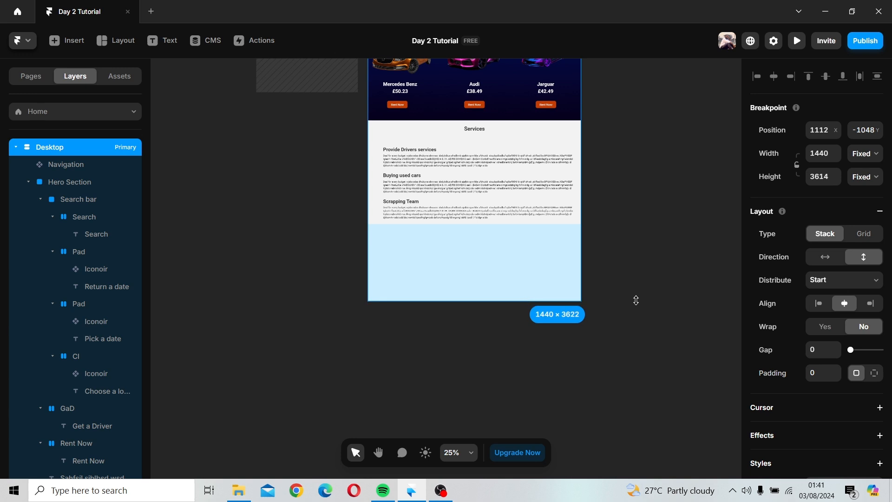
# Step: Set the new frame's fill to the Button color style
pyautogui.click(509, 271)
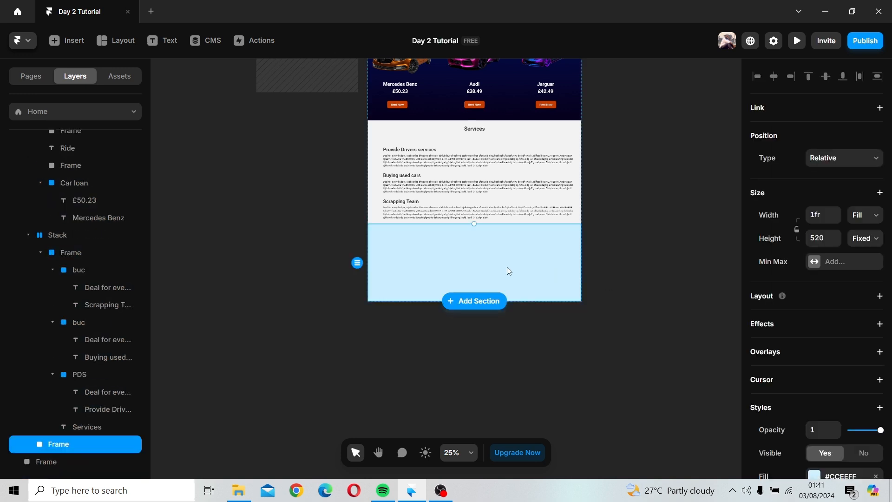
pyautogui.scroll(-5, 861, 294)
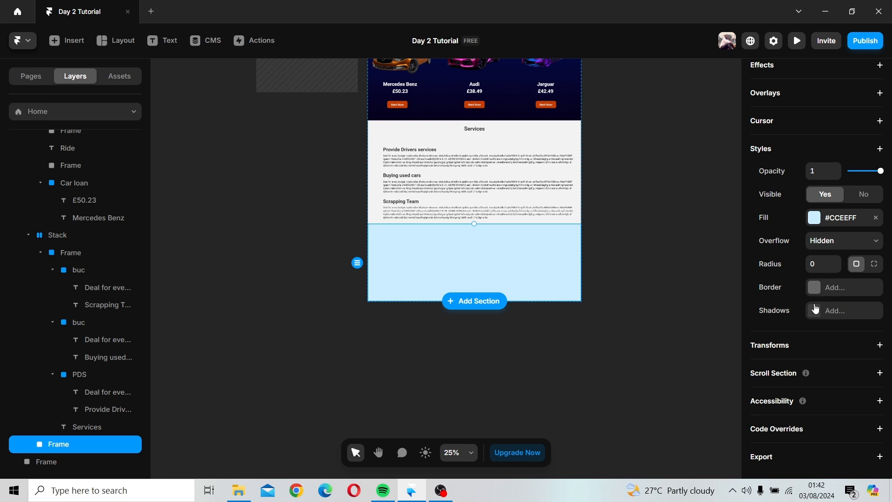
pyautogui.click(817, 220)
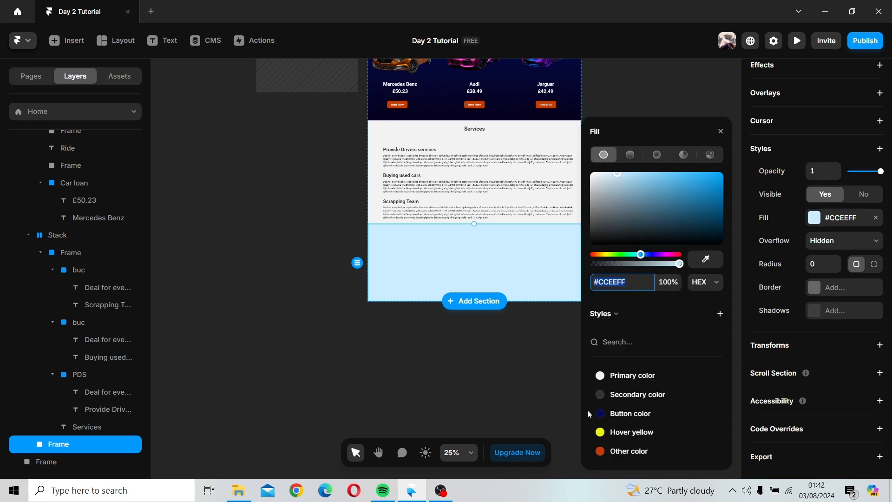
pyautogui.click(618, 413)
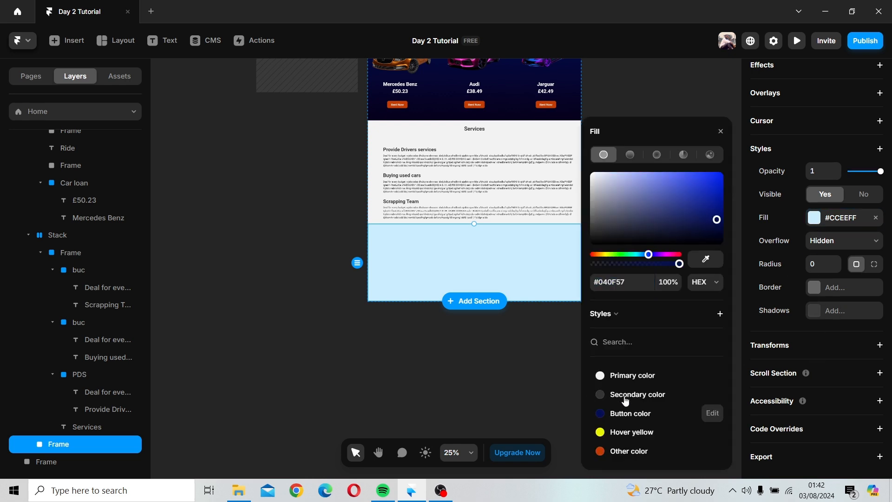
pyautogui.click(721, 133)
pyautogui.click(709, 135)
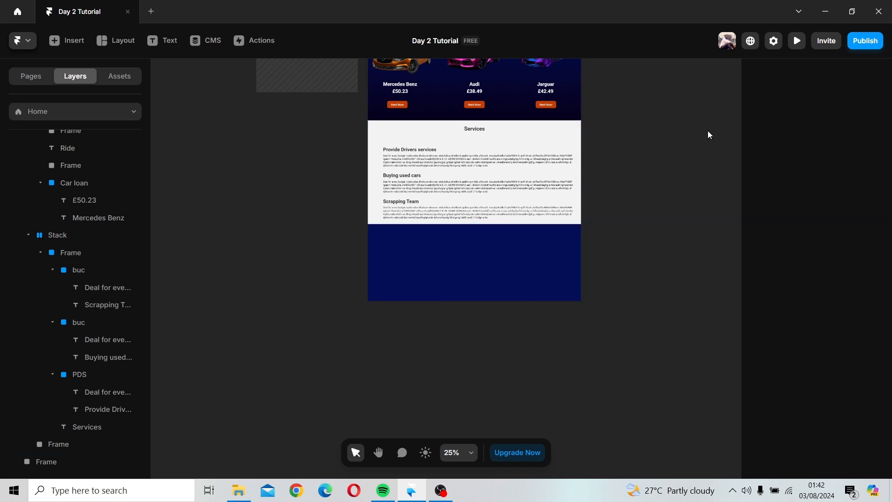
# Step: Change the new frame's fill to the Primary color style
pyautogui.scroll(2, 625, 244)
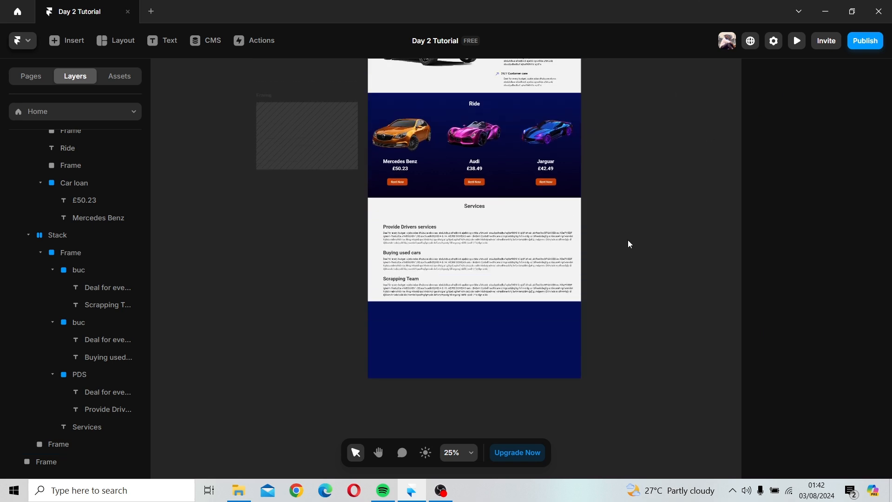
pyautogui.scroll(6, 629, 240)
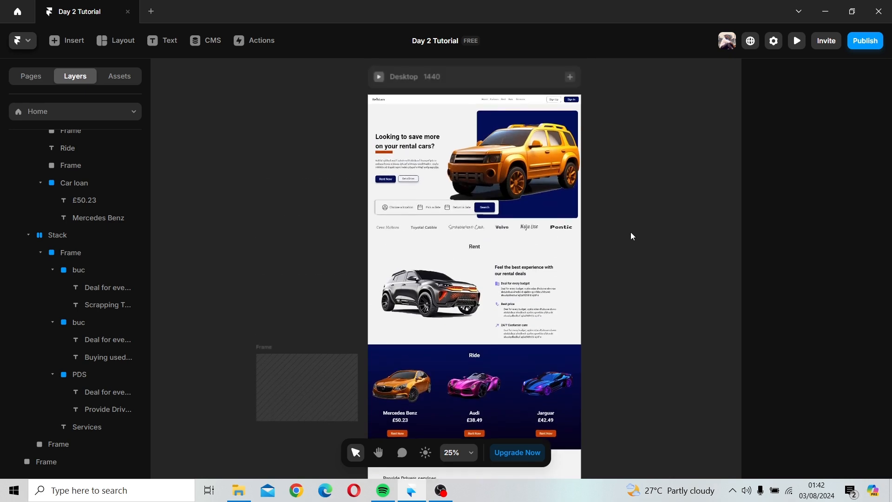
pyautogui.scroll(-7, 631, 232)
pyautogui.click(513, 292)
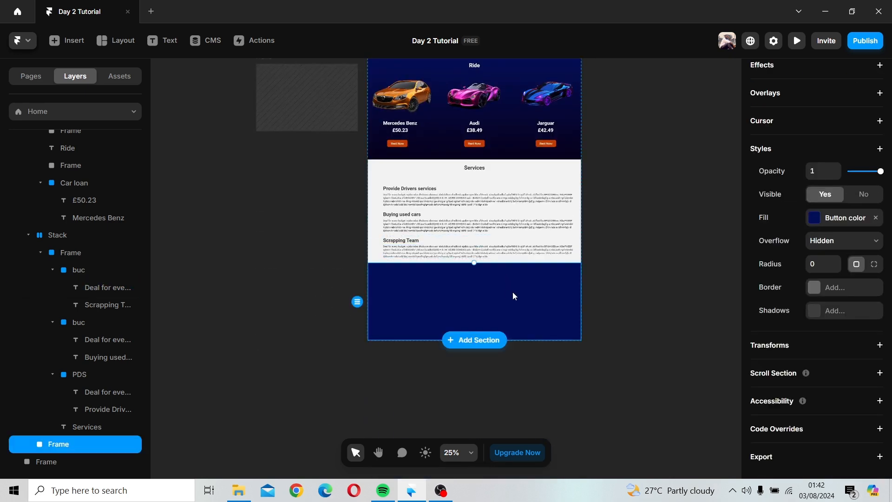
pyautogui.click(819, 221)
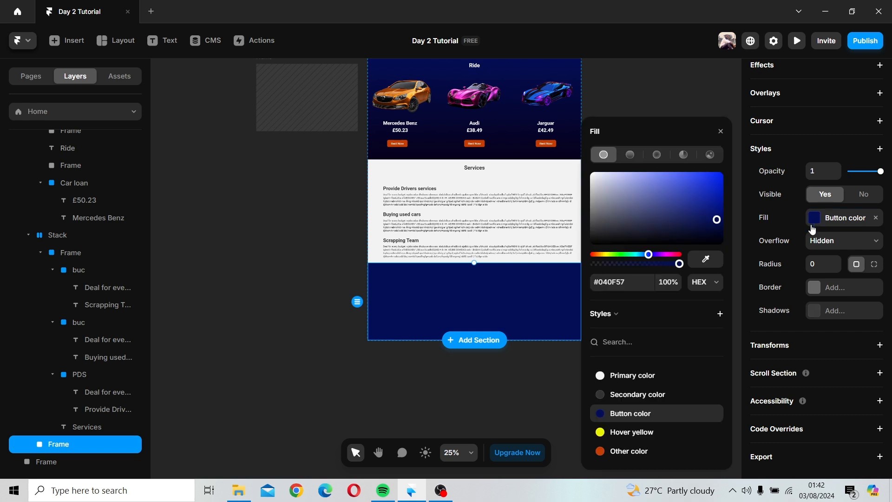
pyautogui.click(606, 374)
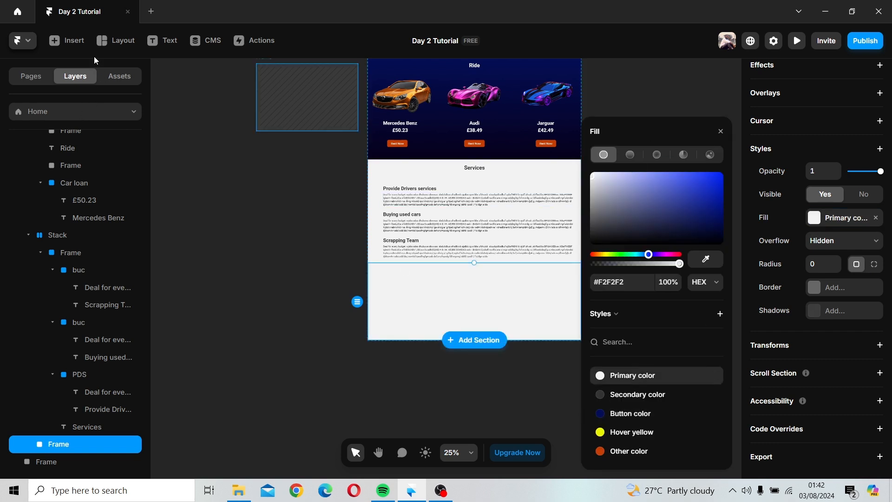
# Step: Browse the Insert library's section, navigation and page templates
pyautogui.click(67, 40)
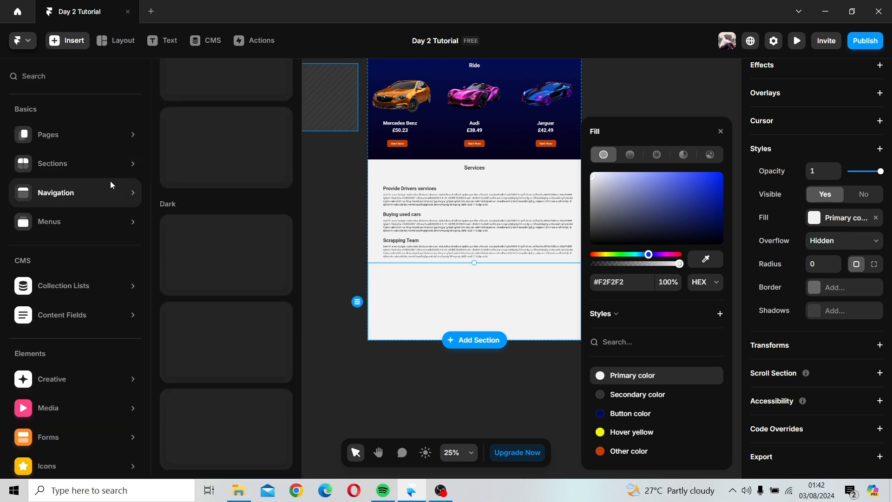
pyautogui.scroll(-5, 260, 241)
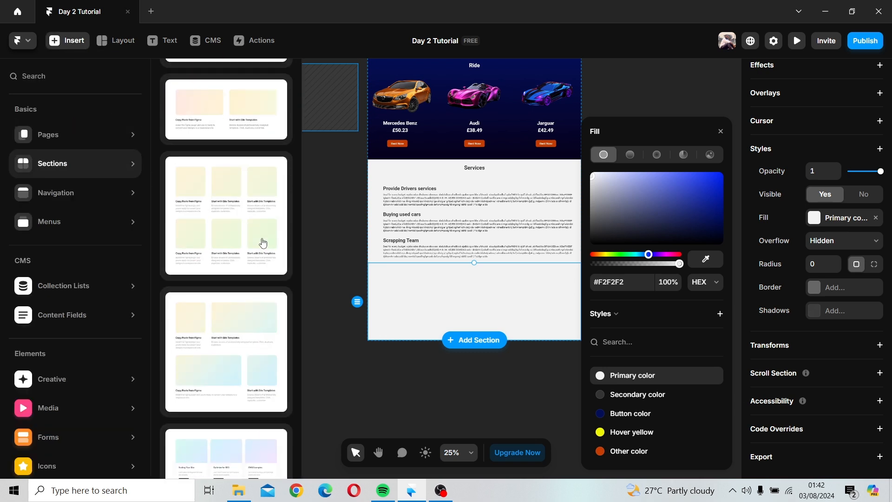
pyautogui.scroll(-6, 263, 241)
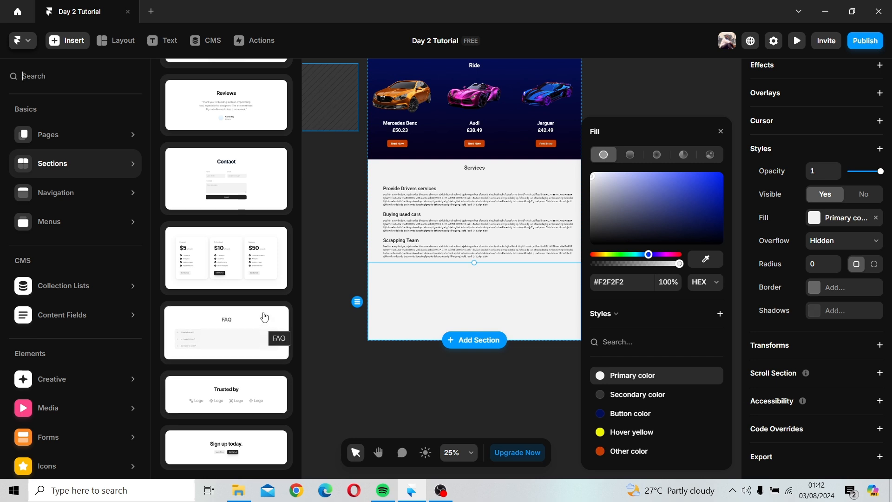
pyautogui.scroll(3, 248, 193)
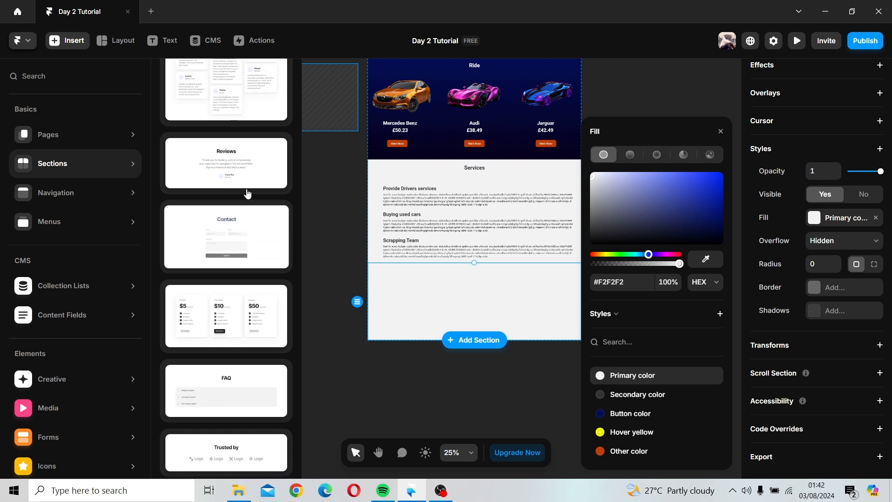
pyautogui.scroll(5, 247, 194)
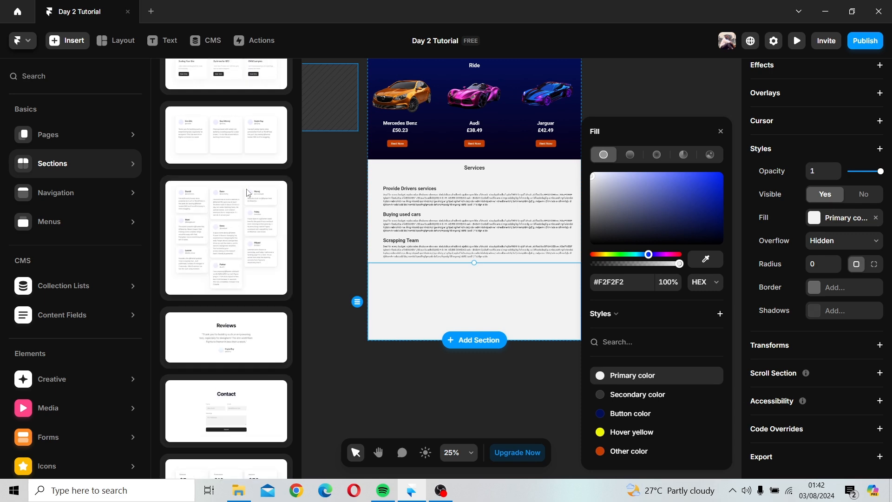
pyautogui.scroll(-6, 247, 193)
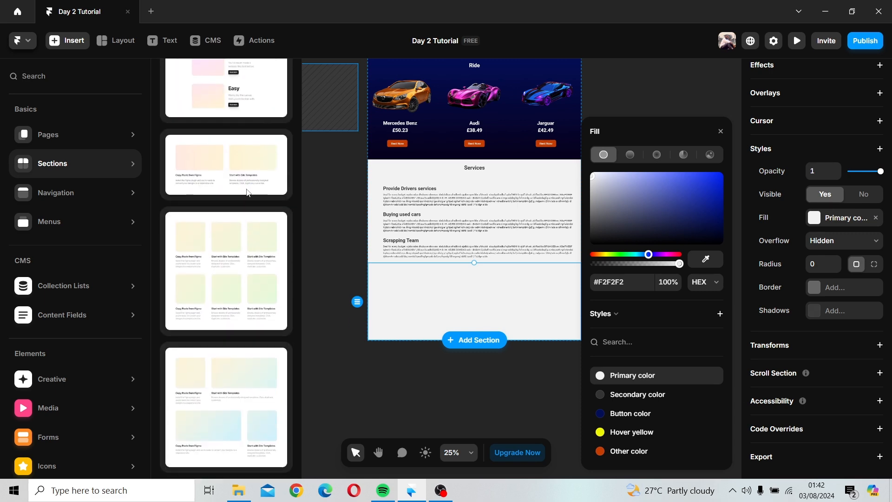
pyautogui.scroll(-1, 246, 193)
pyautogui.scroll(1, 247, 193)
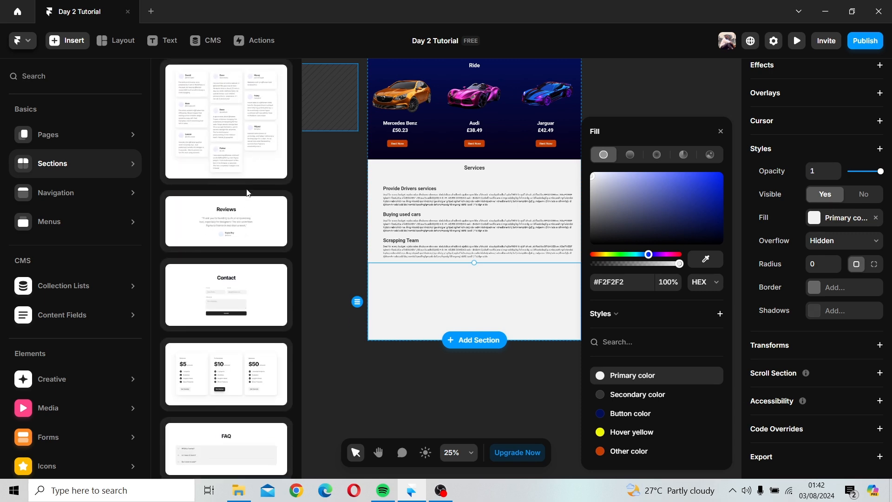
pyautogui.scroll(-2, 260, 302)
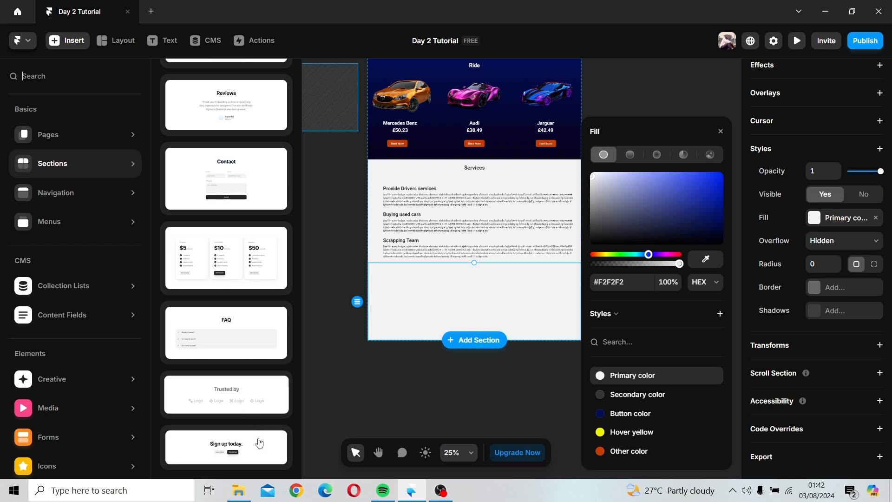
pyautogui.moveTo(68, 194)
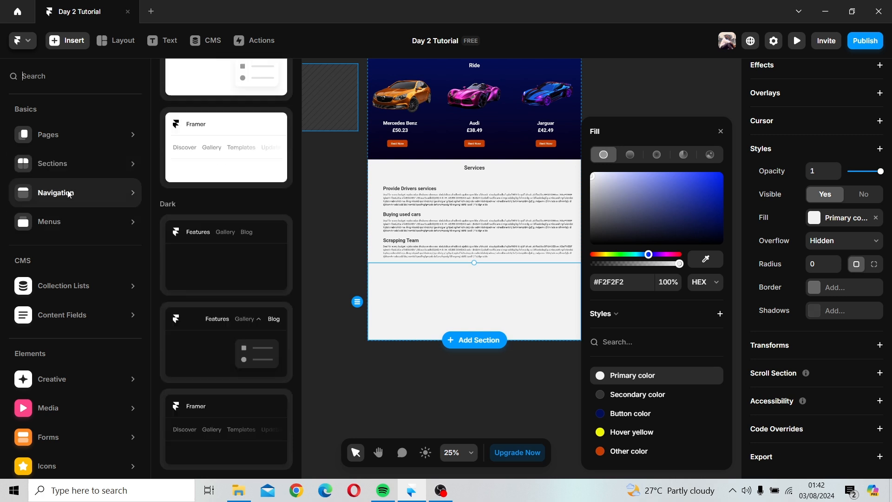
pyautogui.moveTo(109, 136)
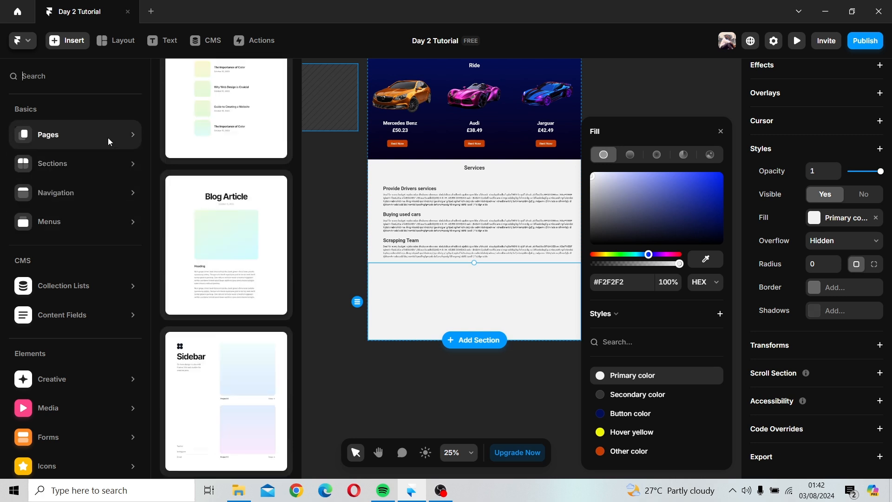
pyautogui.scroll(-5, 251, 238)
pyautogui.scroll(-10, 250, 238)
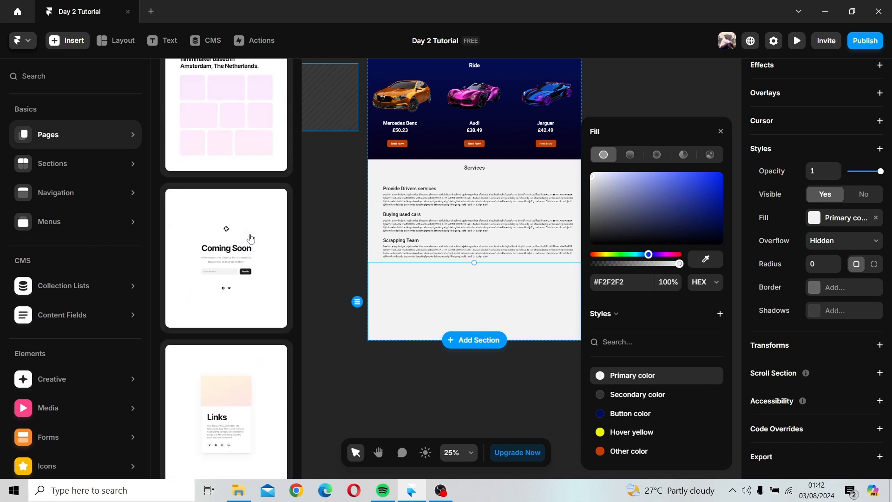
pyautogui.moveTo(251, 239)
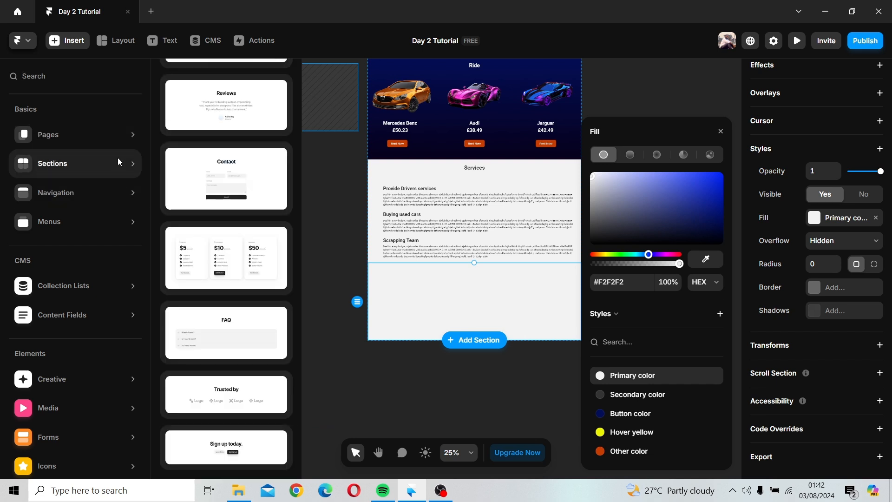
pyautogui.scroll(-10, 230, 258)
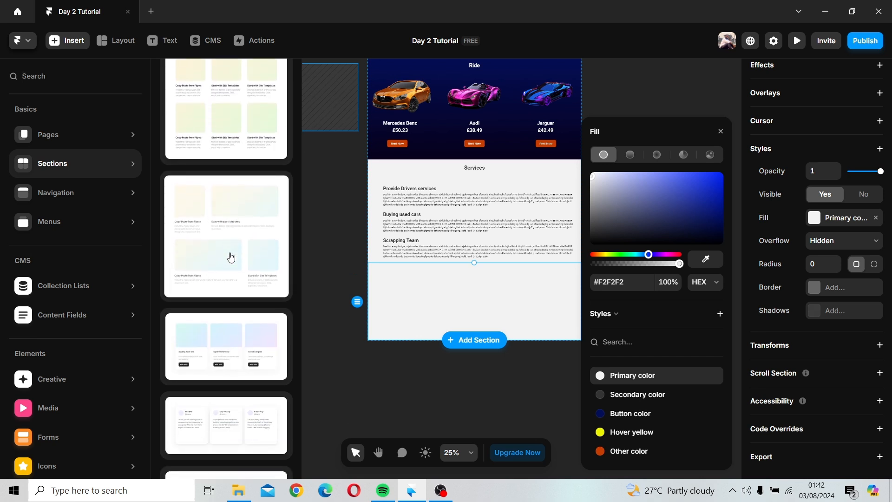
pyautogui.scroll(5, 231, 257)
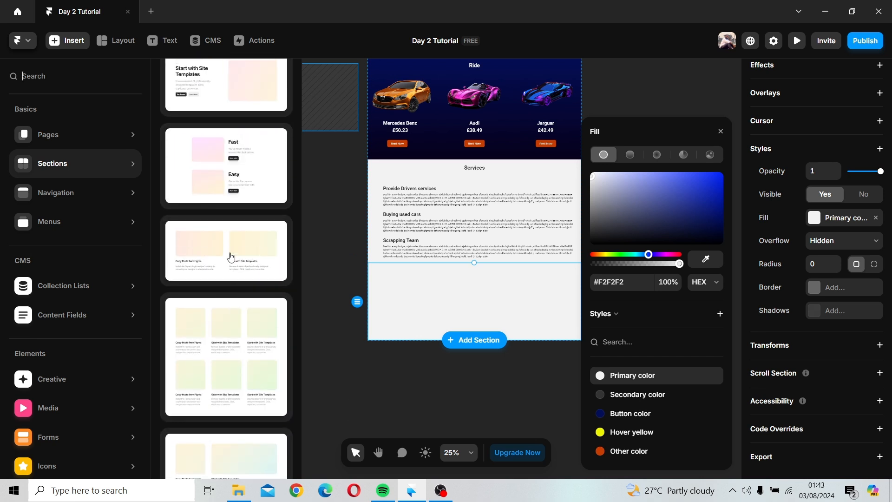
pyautogui.scroll(-5, 231, 257)
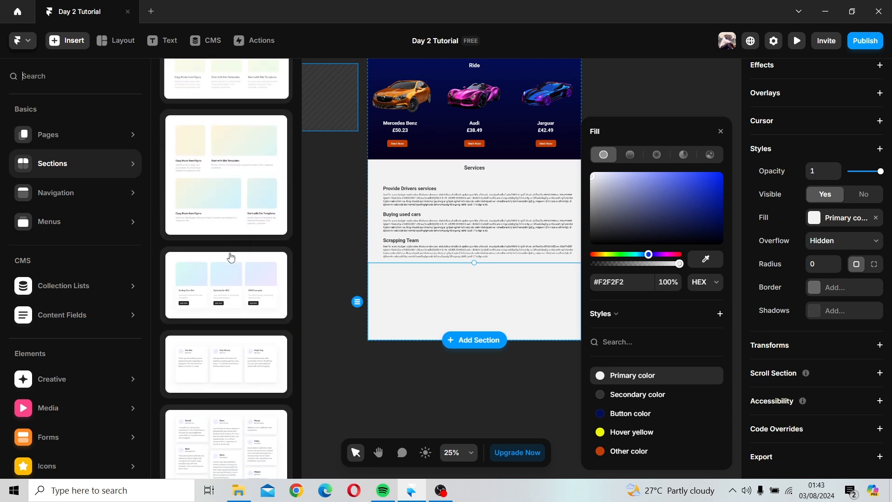
pyautogui.scroll(-5, 231, 258)
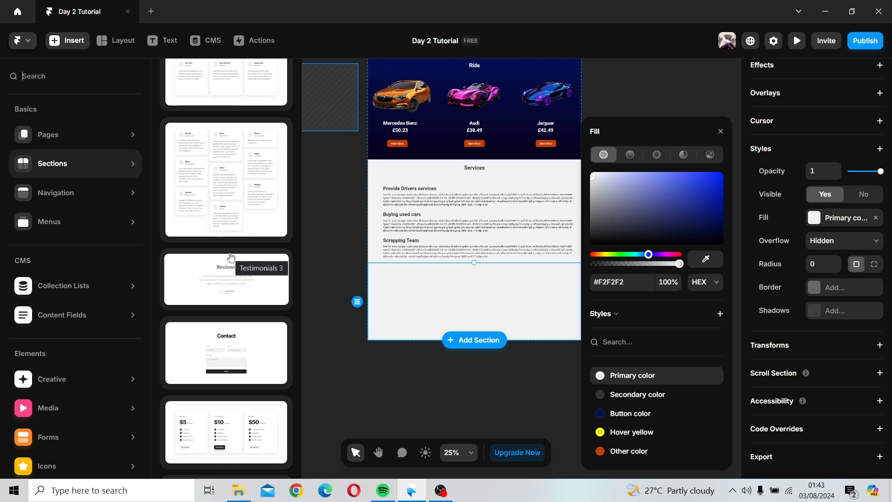
pyautogui.scroll(-4, 231, 257)
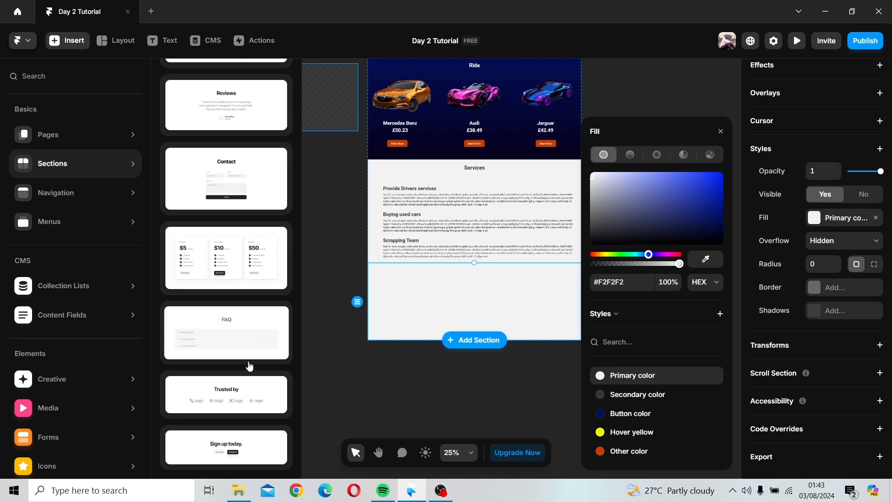
pyautogui.click(45, 220)
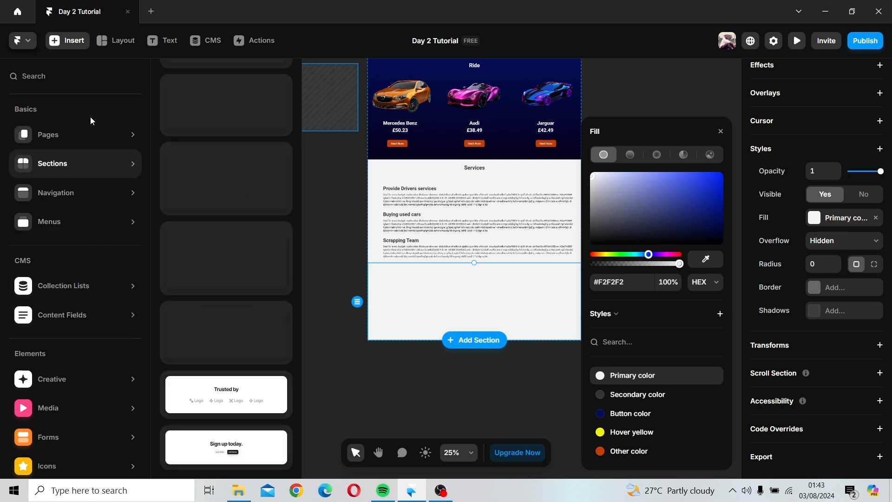
pyautogui.moveTo(235, 225)
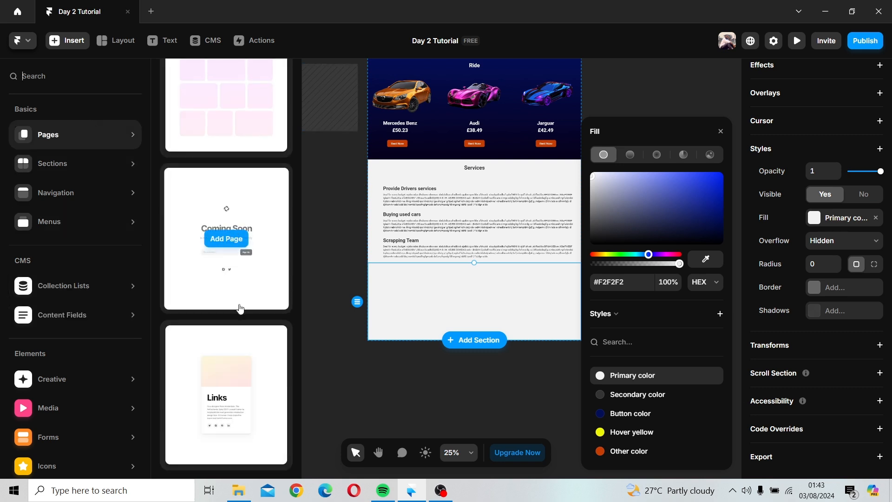
pyautogui.scroll(15, 240, 308)
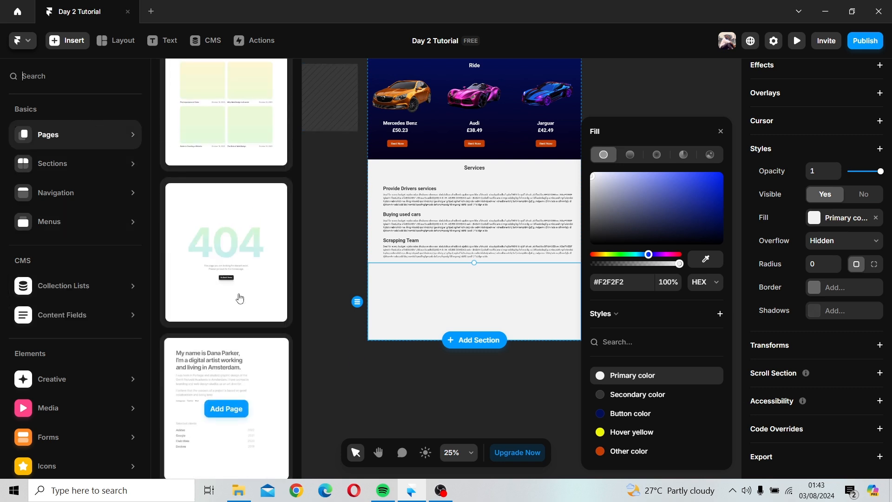
pyautogui.scroll(15, 240, 298)
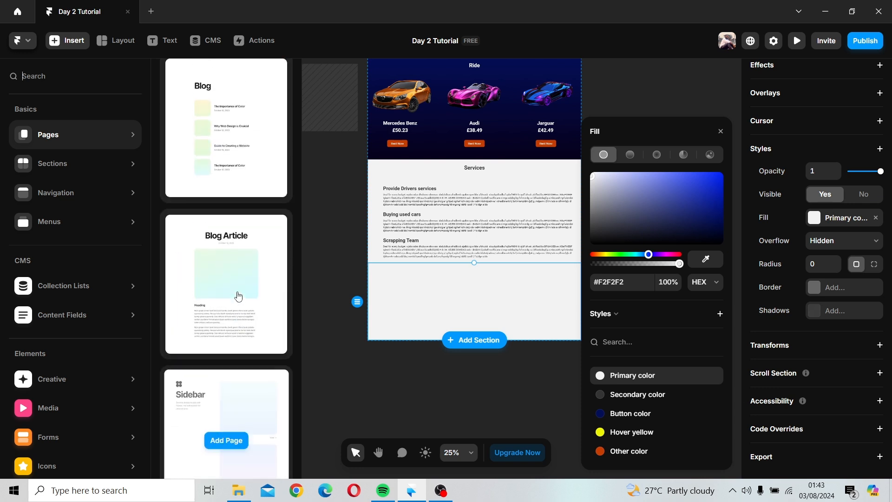
pyautogui.scroll(12, 238, 296)
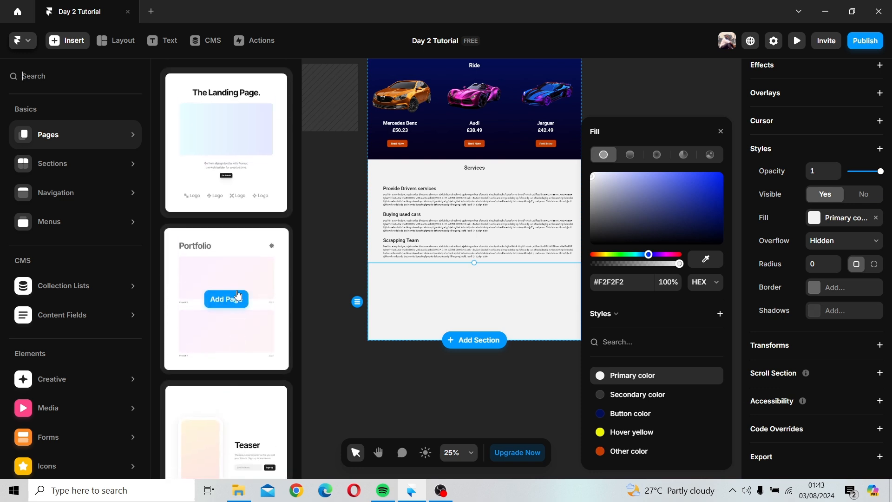
pyautogui.scroll(-15, 238, 296)
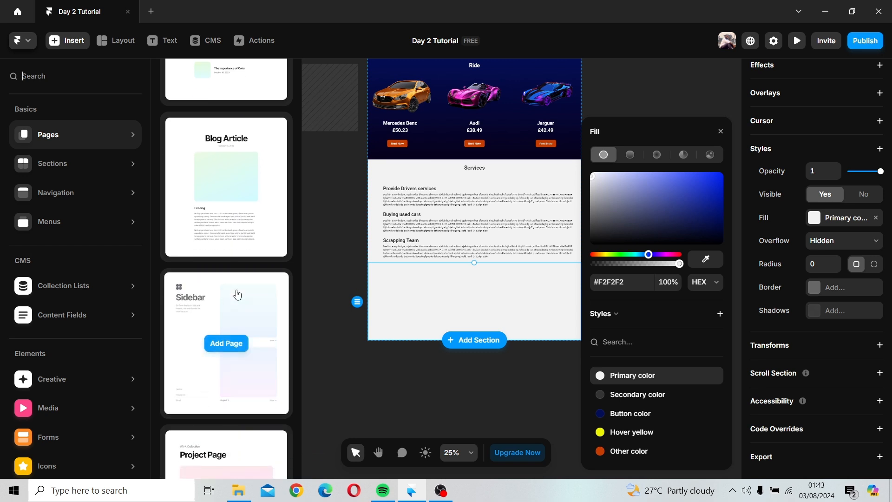
pyautogui.scroll(-10, 237, 294)
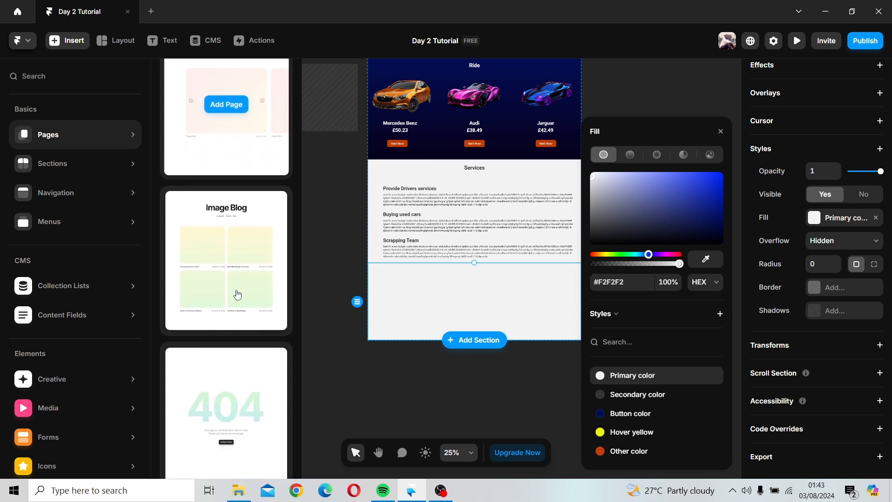
pyautogui.scroll(-10, 237, 295)
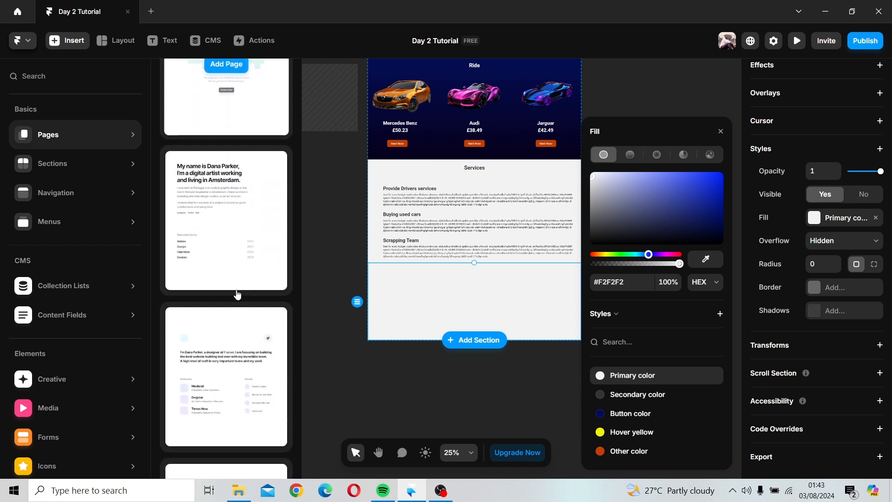
pyautogui.scroll(-5, 237, 295)
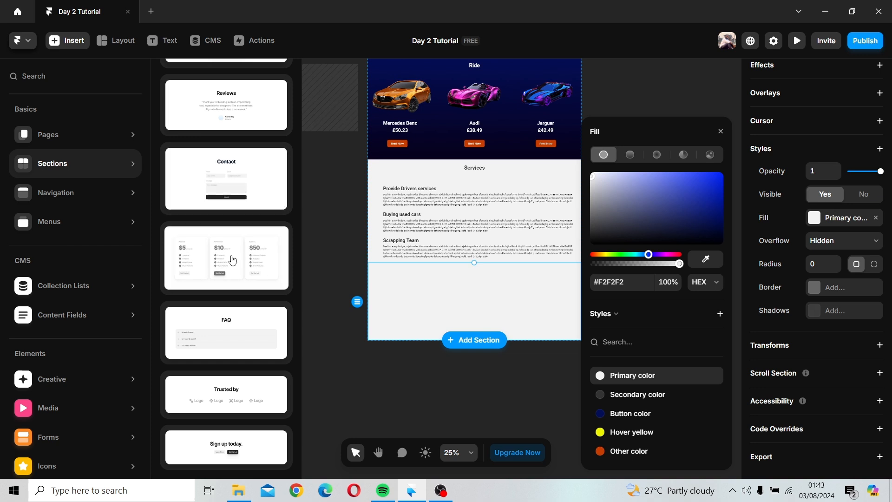
pyautogui.scroll(2, 227, 415)
pyautogui.scroll(5, 228, 417)
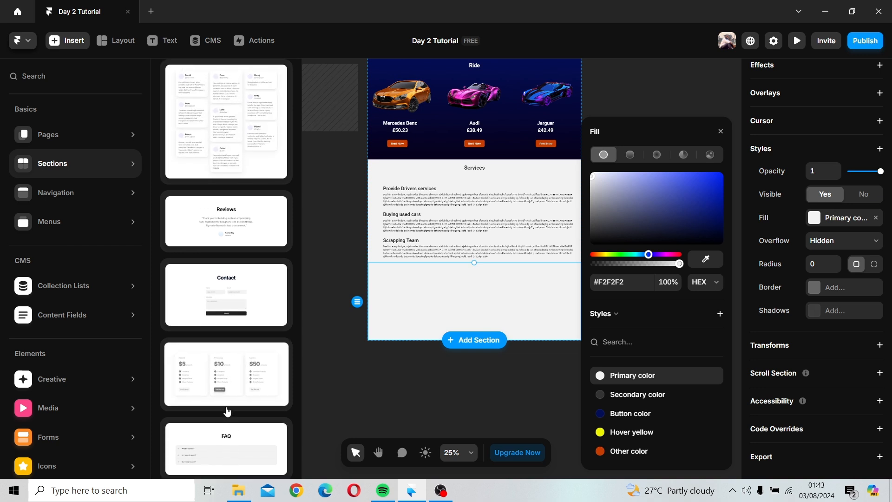
pyautogui.scroll(4, 231, 396)
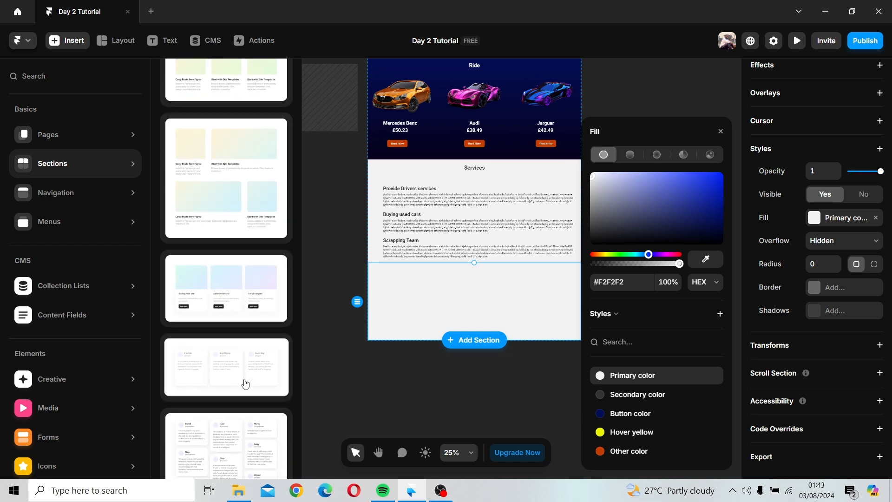
# Step: Insert the Testimonials section template onto the page below the new frame and close the fill panel
pyautogui.moveTo(244, 383); pyautogui.dragTo(472, 309)
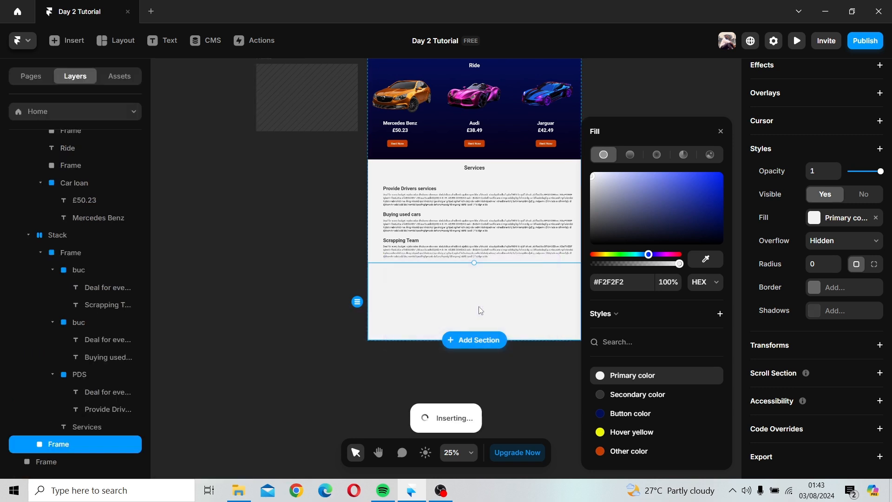
pyautogui.click(721, 131)
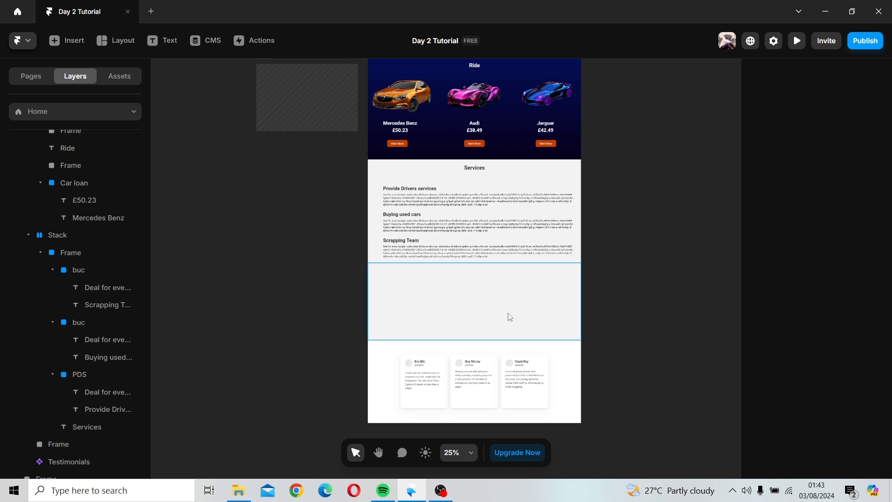
# Step: Try to move the testimonial cards stack up into the empty frame
pyautogui.click(453, 322)
pyautogui.click(454, 367)
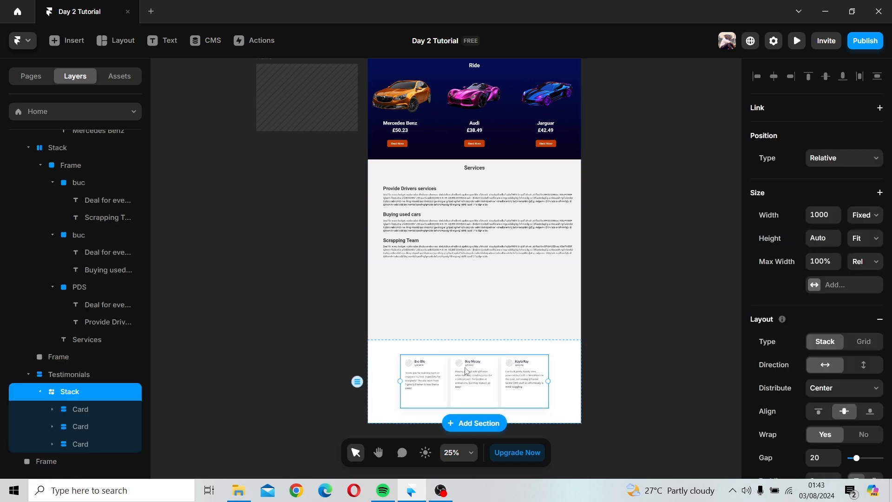
pyautogui.moveTo(492, 390); pyautogui.dragTo(492, 309)
pyautogui.hotkey('ctrl', 'z')
pyautogui.moveTo(523, 390); pyautogui.dragTo(516, 302)
pyautogui.click(379, 404)
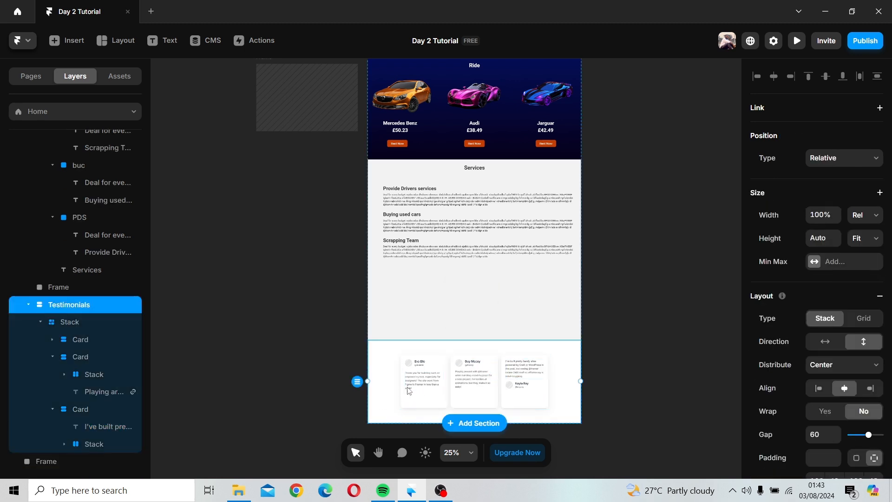
# Step: Delete the empty frame between the Services and Testimonials sections, then select the Services frame
pyautogui.click(413, 306)
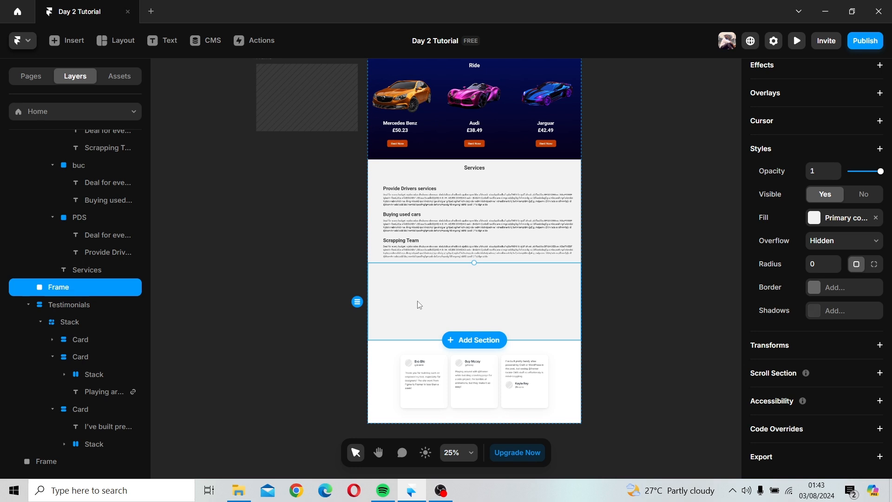
pyautogui.press('Delete')
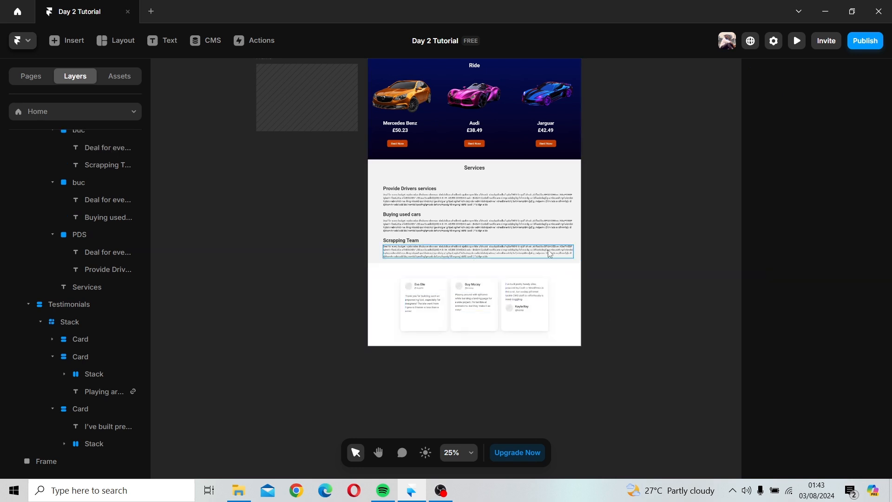
pyautogui.scroll(1, 550, 253)
pyautogui.click(556, 237)
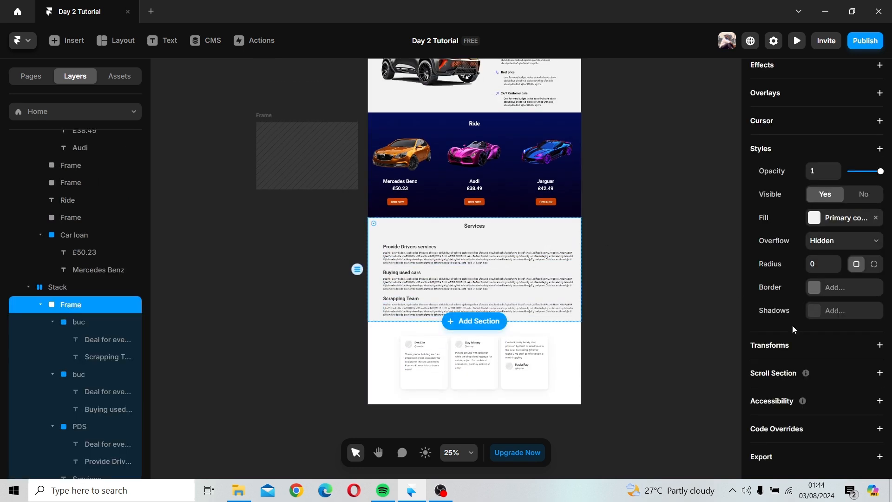
pyautogui.click(817, 289)
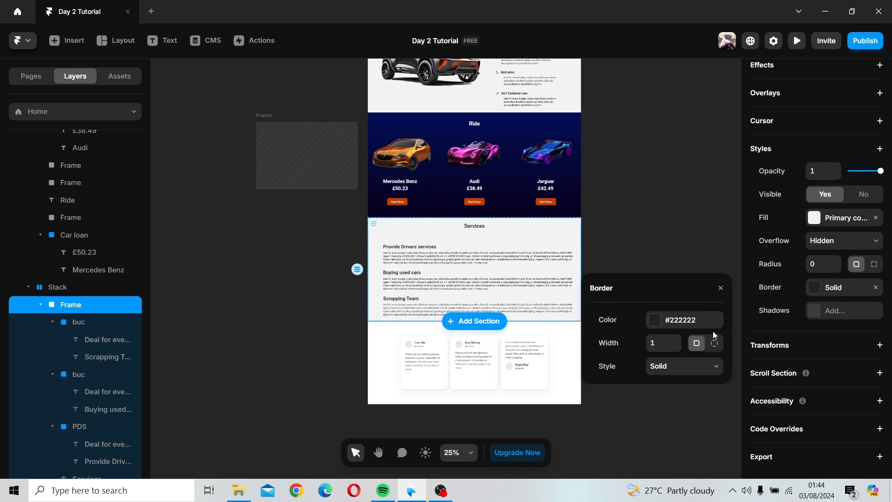
pyautogui.click(656, 327)
pyautogui.click(631, 384)
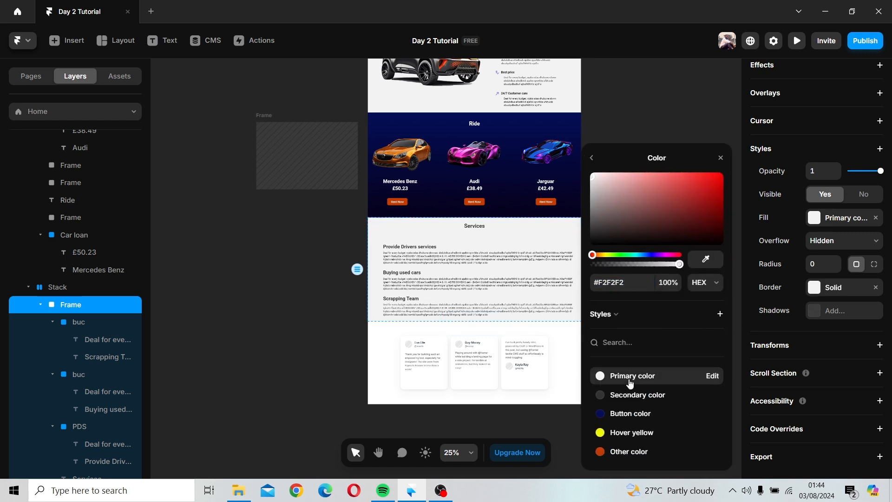
pyautogui.click(564, 407)
pyautogui.click(538, 301)
pyautogui.click(552, 240)
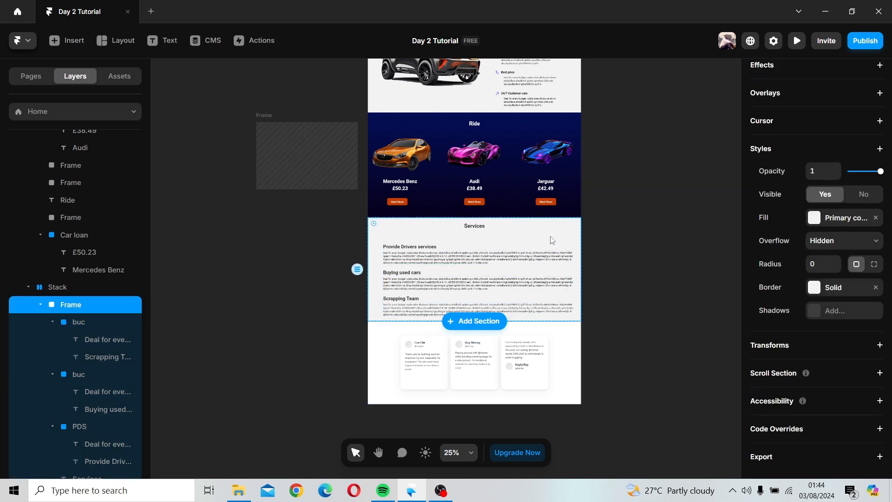
pyautogui.click(821, 290)
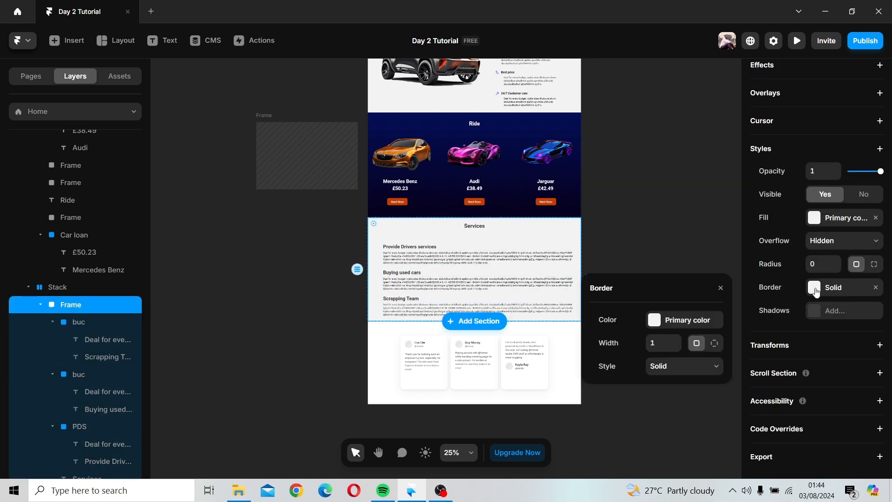
pyautogui.click(721, 295)
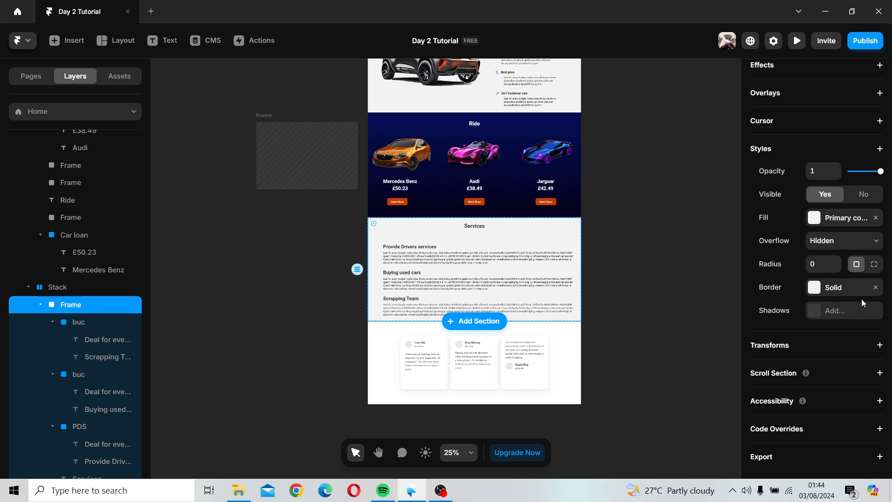
pyautogui.click(876, 289)
pyautogui.click(820, 222)
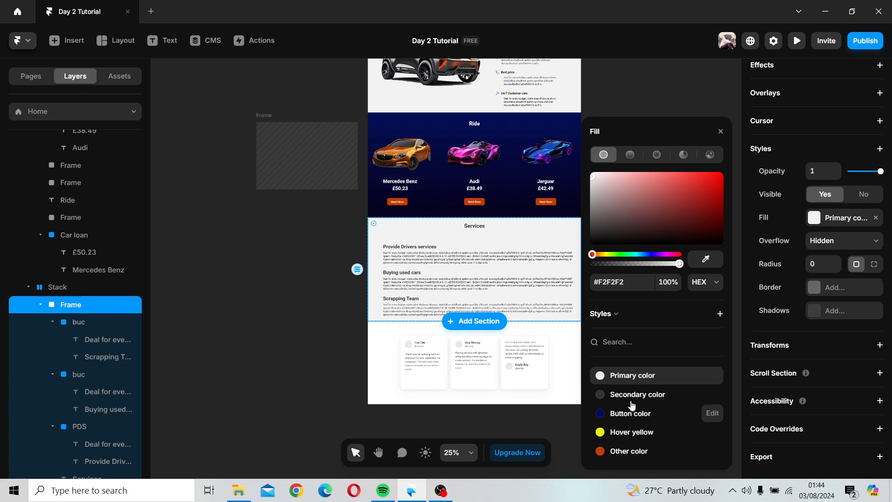
pyautogui.click(721, 131)
# Step: Set the Testimonials section's fill to the Primary color style
pyautogui.click(564, 343)
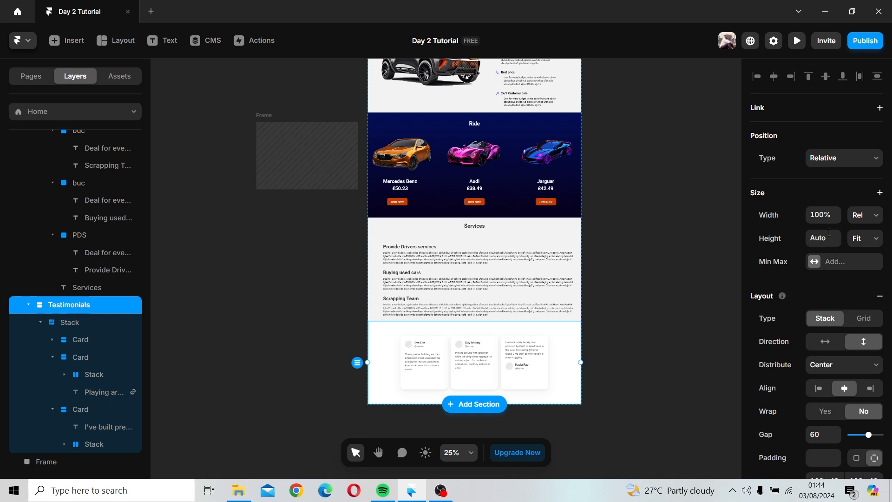
pyautogui.scroll(-2, 830, 304)
pyautogui.scroll(-5, 829, 304)
pyautogui.click(842, 329)
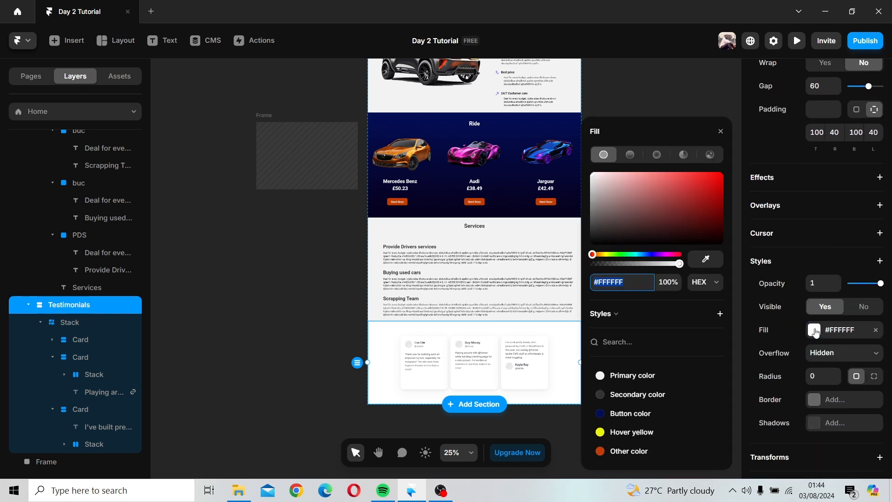
pyautogui.click(620, 379)
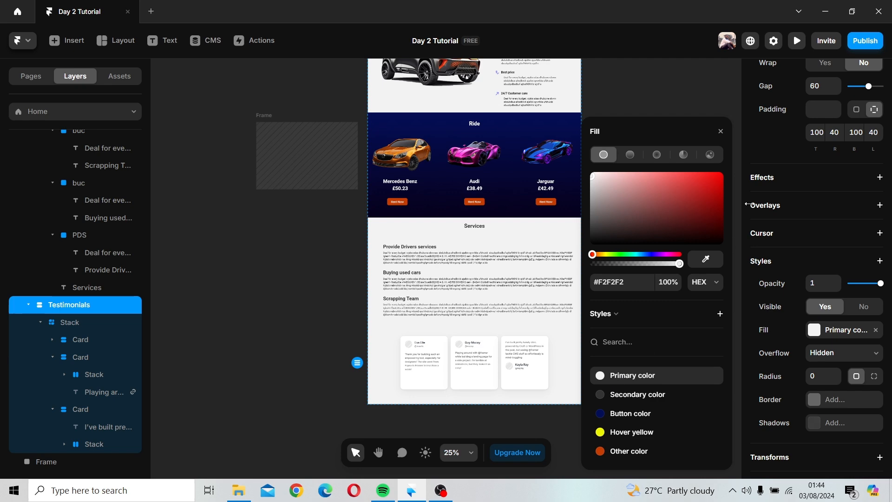
pyautogui.click(721, 131)
pyautogui.click(659, 270)
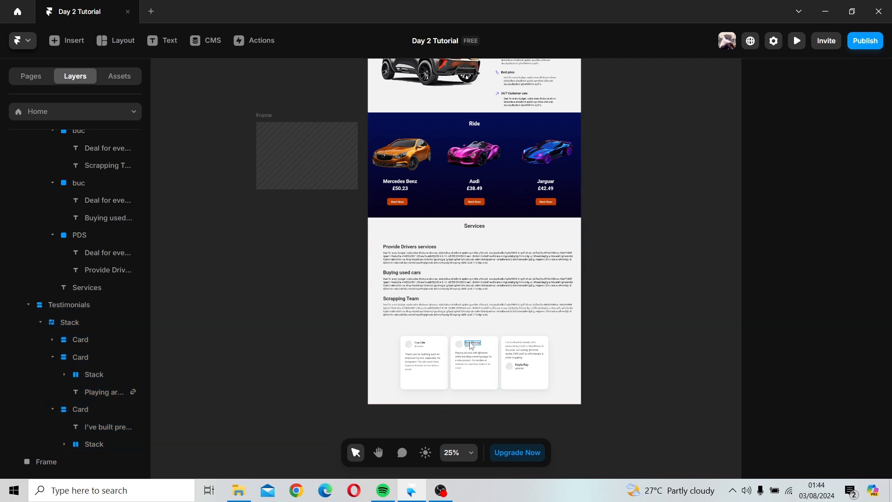
# Step: Delete the first and third testimonial cards from the Testimonials section
pyautogui.scroll(4, 472, 346)
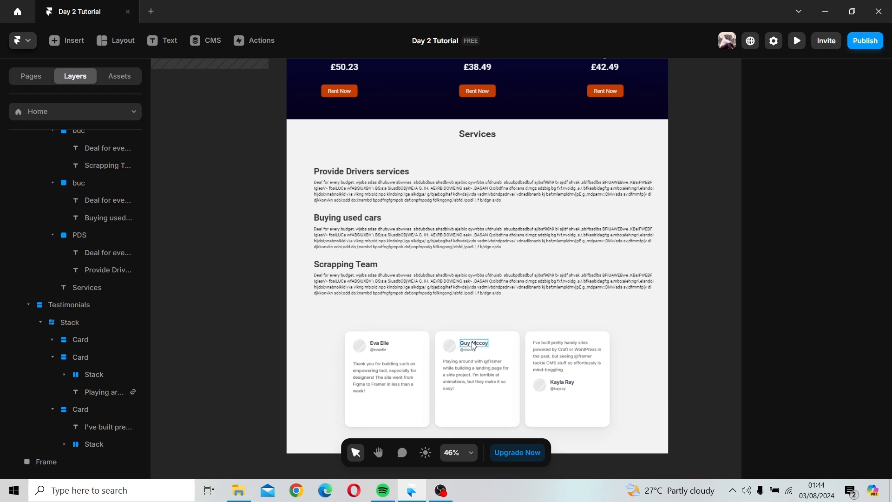
pyautogui.click(384, 341)
pyautogui.press('Delete')
pyautogui.click(428, 350)
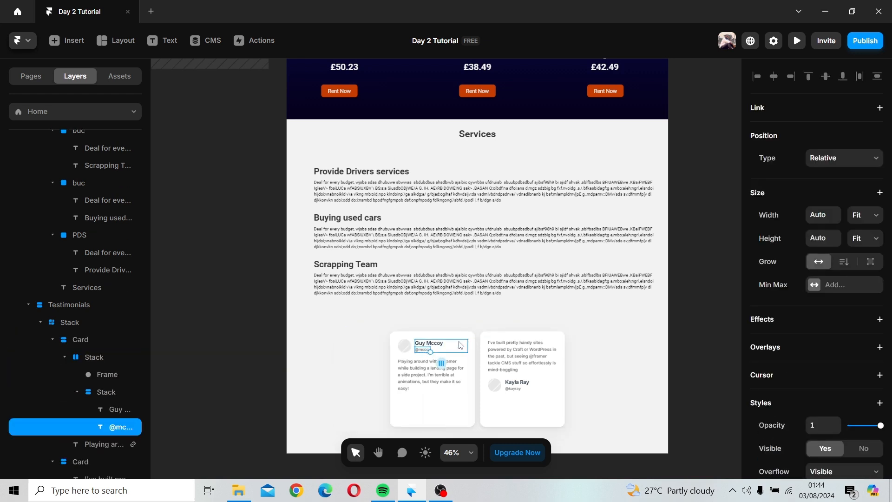
pyautogui.click(460, 344)
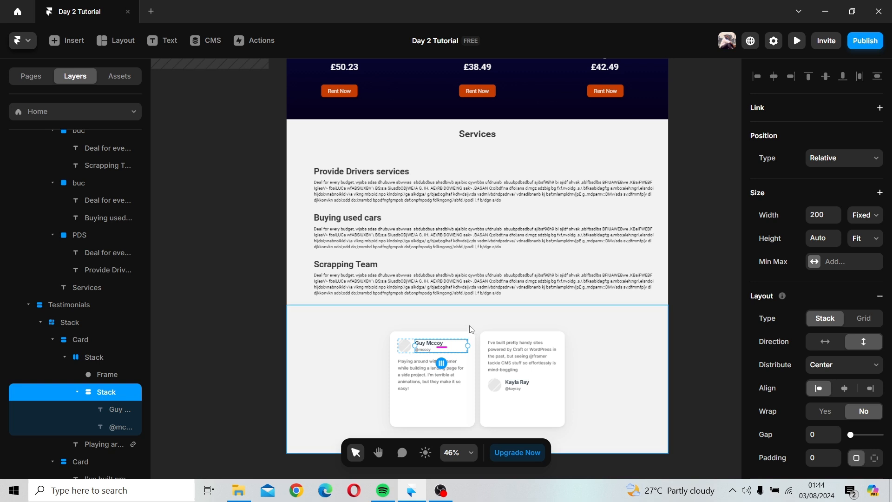
pyautogui.click(505, 346)
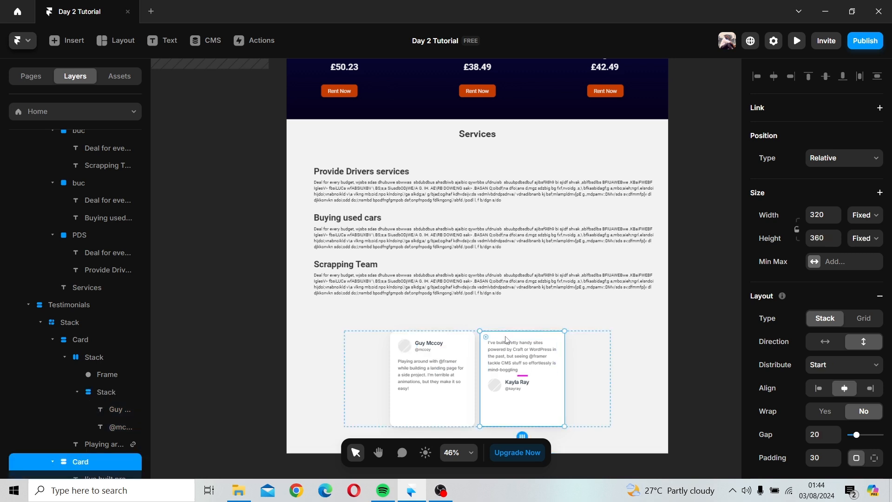
pyautogui.press('Delete')
# Step: Delete the remaining testimonial card and its now-empty stack, leaving the Testimonials section blank
pyautogui.click(477, 344)
pyautogui.press('Delete')
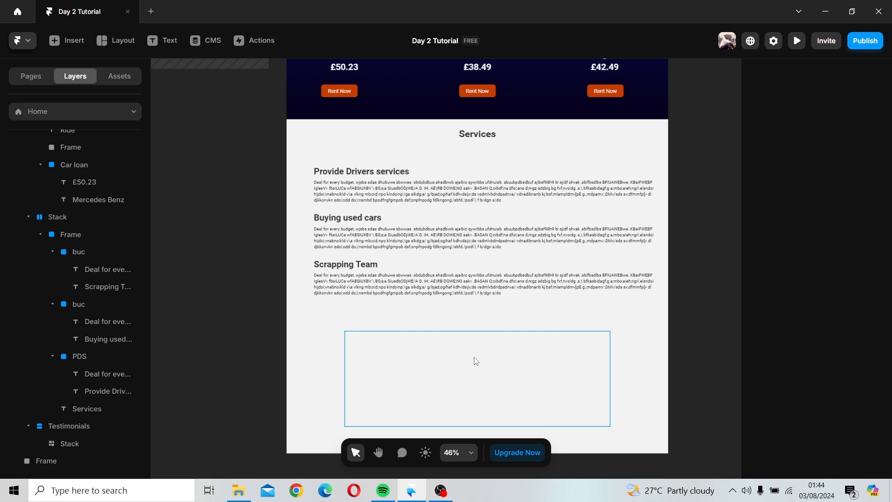
pyautogui.click(476, 361)
pyautogui.press('Delete')
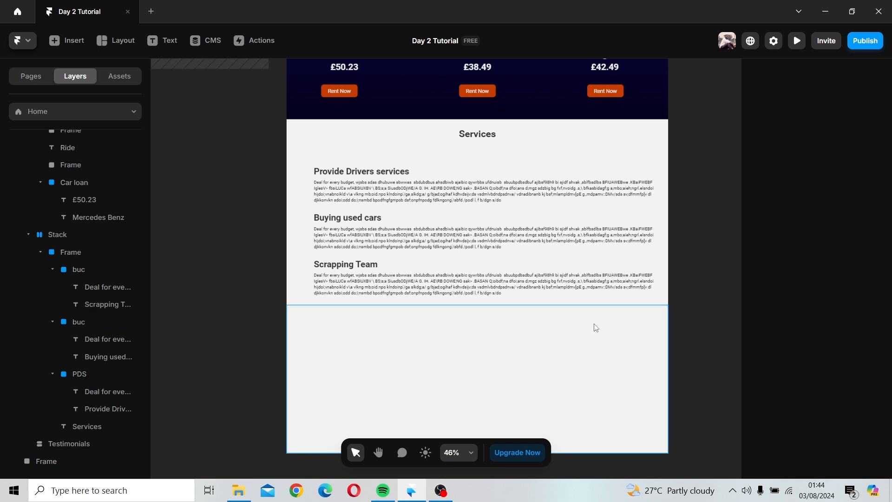
# Step: Browse the Insert library's menus, content fields, navigation, sections, icons and page templates for new content
pyautogui.scroll(-1, 596, 333)
pyautogui.scroll(-1, 595, 332)
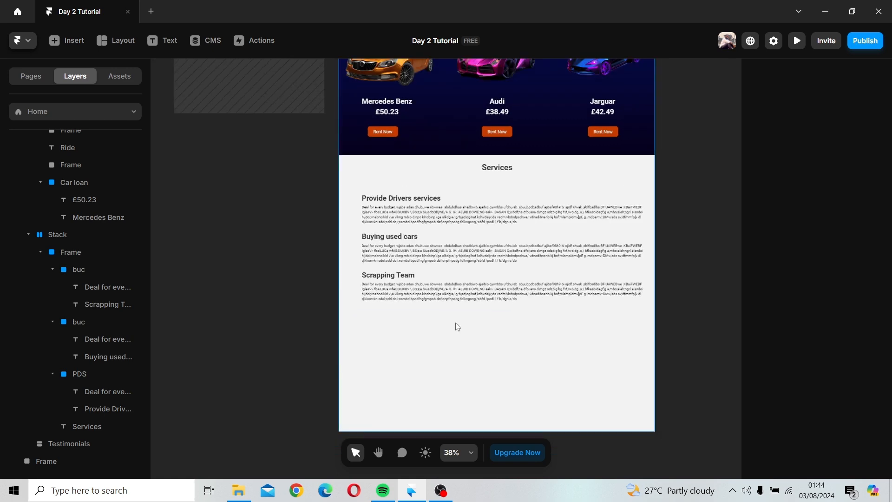
pyautogui.click(68, 40)
pyautogui.moveTo(118, 224)
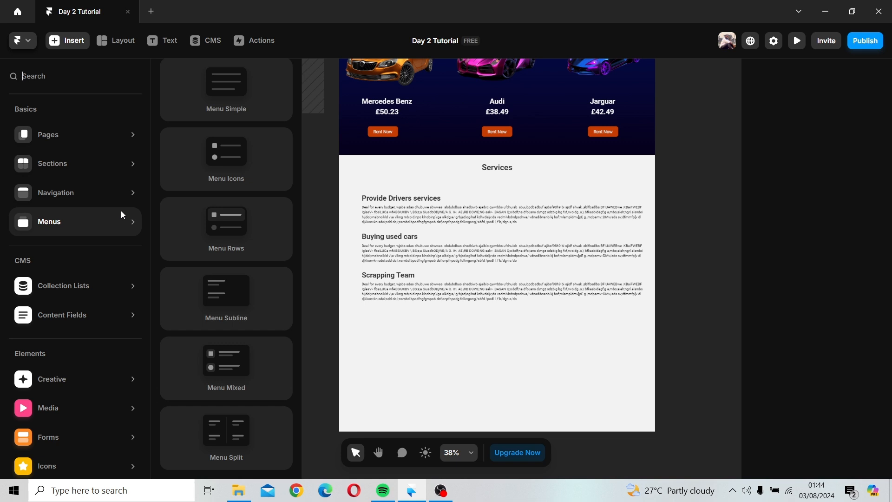
pyautogui.moveTo(135, 314)
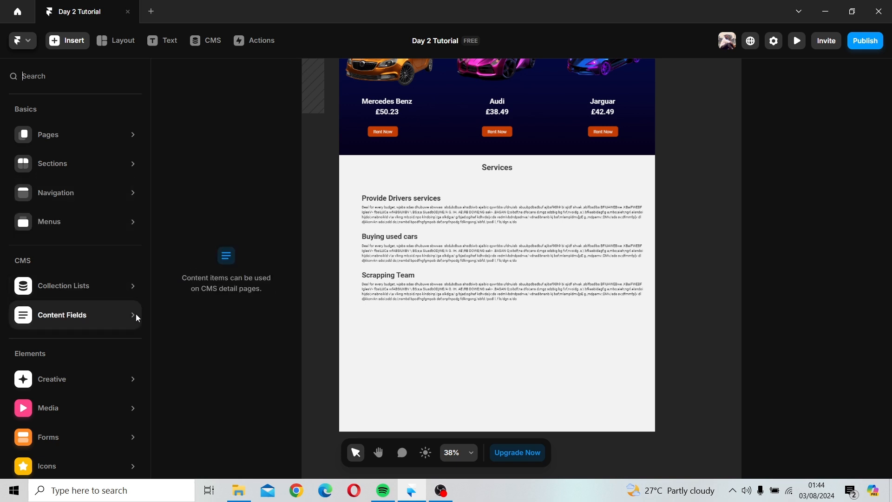
pyautogui.moveTo(101, 201)
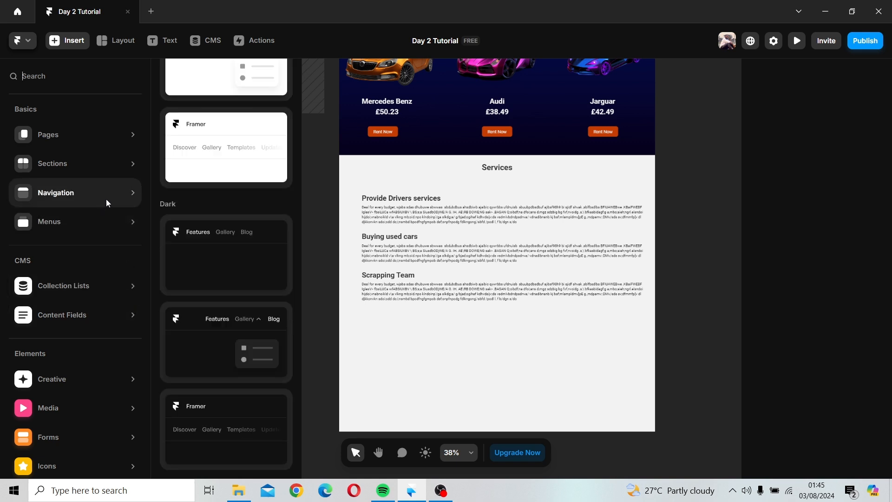
pyautogui.scroll(5, 234, 269)
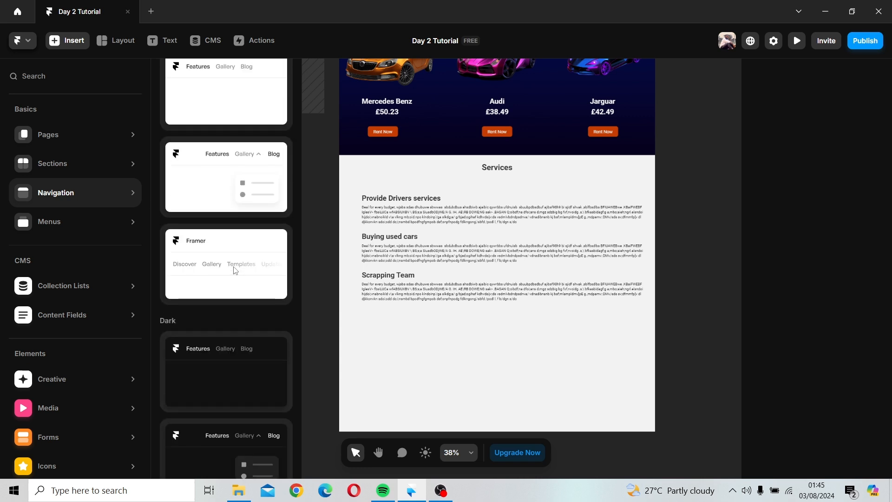
pyautogui.scroll(-5, 167, 241)
pyautogui.moveTo(118, 160)
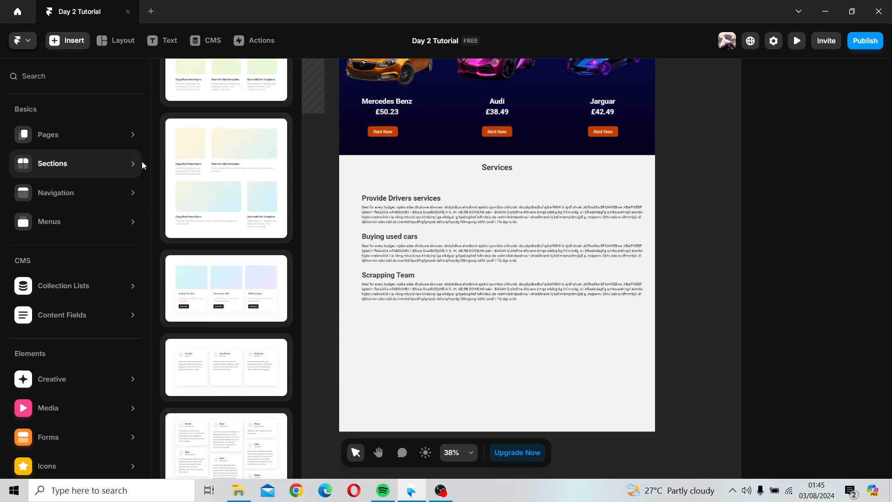
pyautogui.scroll(-5, 259, 212)
pyautogui.scroll(-5, 258, 212)
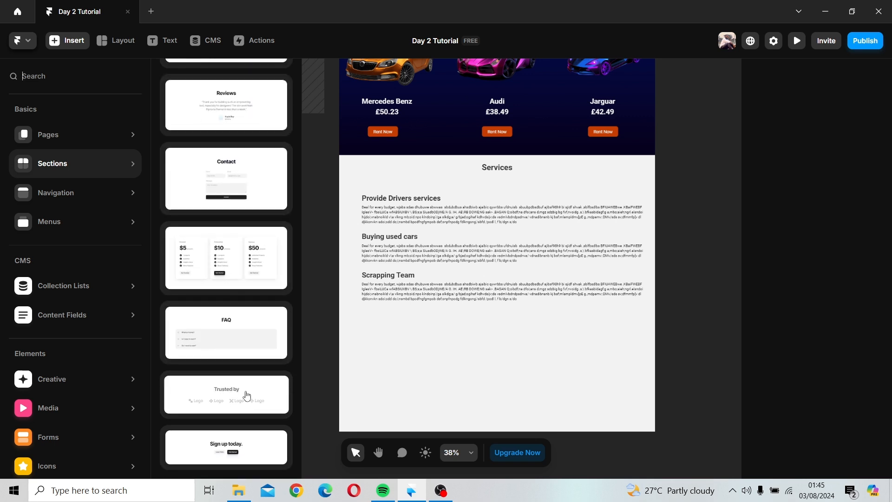
pyautogui.scroll(2, 253, 388)
pyautogui.scroll(-8, 253, 387)
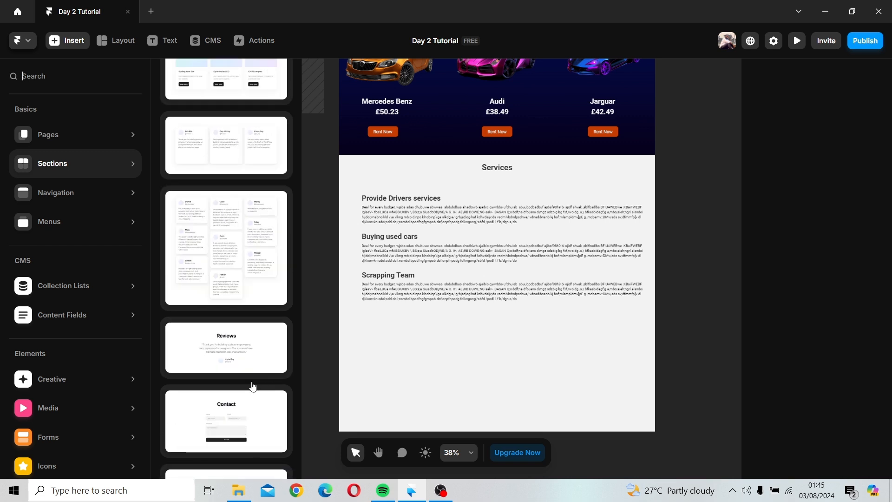
pyautogui.scroll(3, 253, 377)
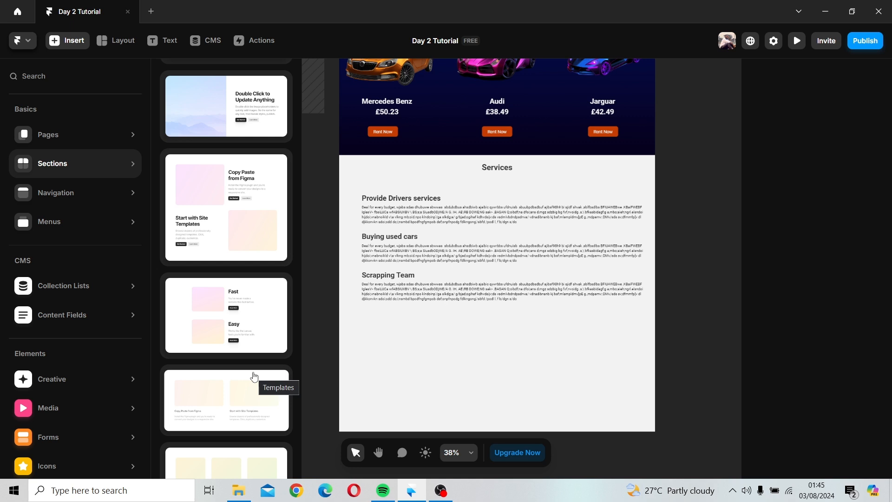
pyautogui.scroll(-2, 32, 356)
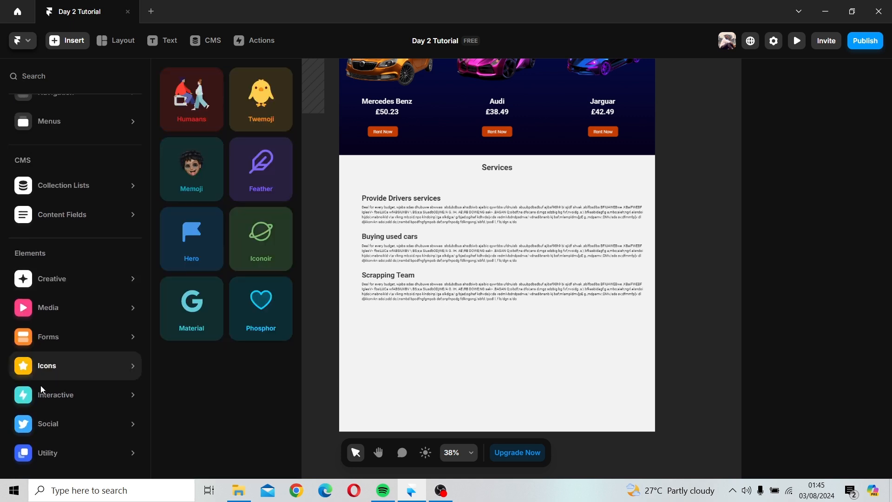
pyautogui.scroll(2, 85, 257)
pyautogui.moveTo(96, 286)
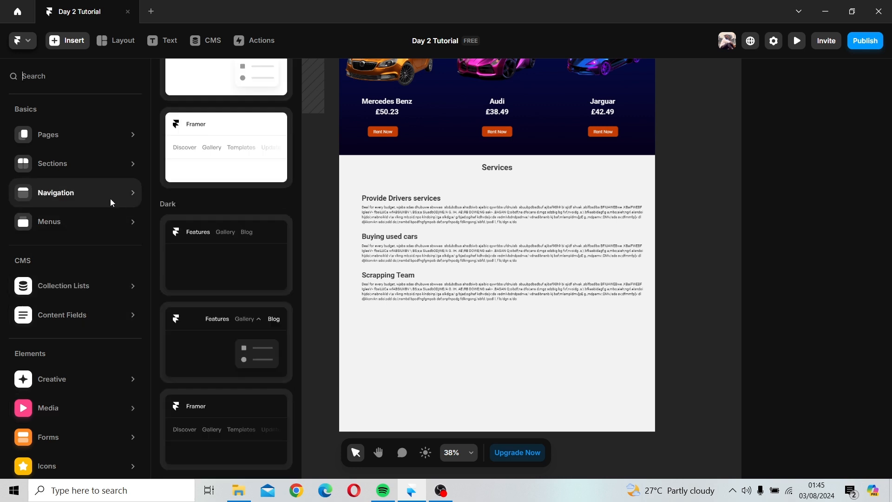
pyautogui.moveTo(79, 137)
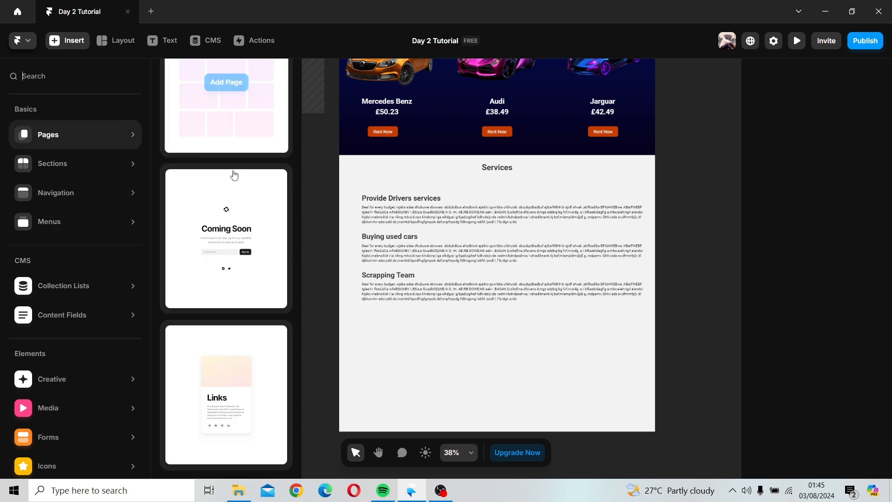
pyautogui.moveTo(255, 304)
pyautogui.moveTo(241, 380)
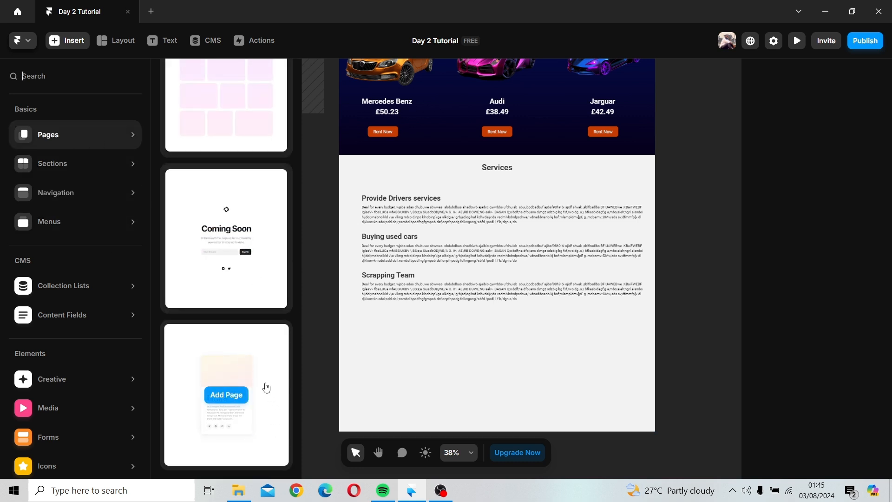
pyautogui.scroll(6, 267, 368)
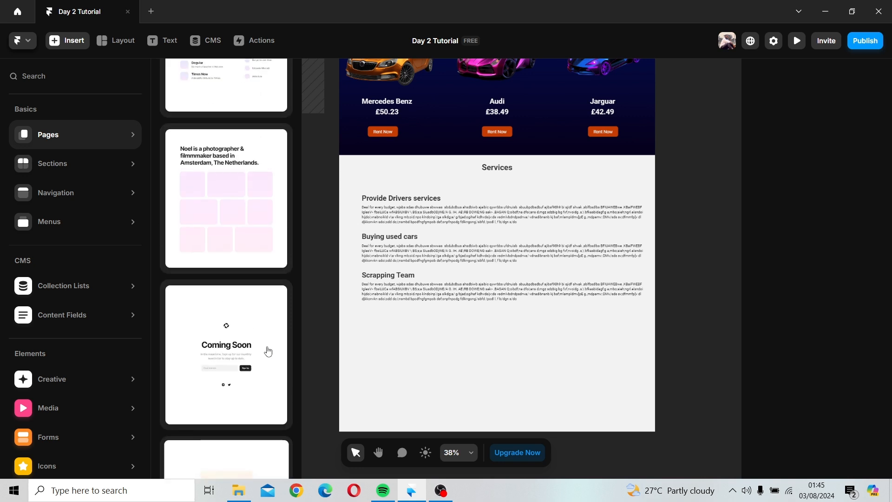
pyautogui.scroll(4, 268, 351)
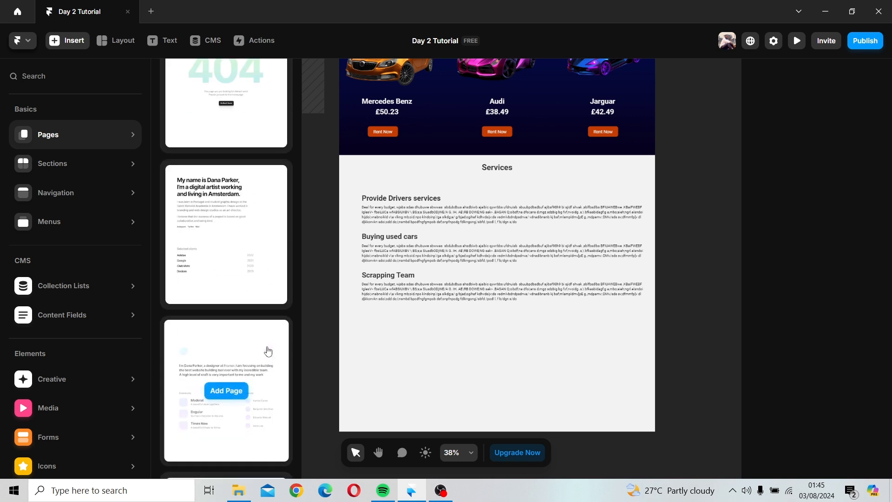
pyautogui.scroll(4, 268, 351)
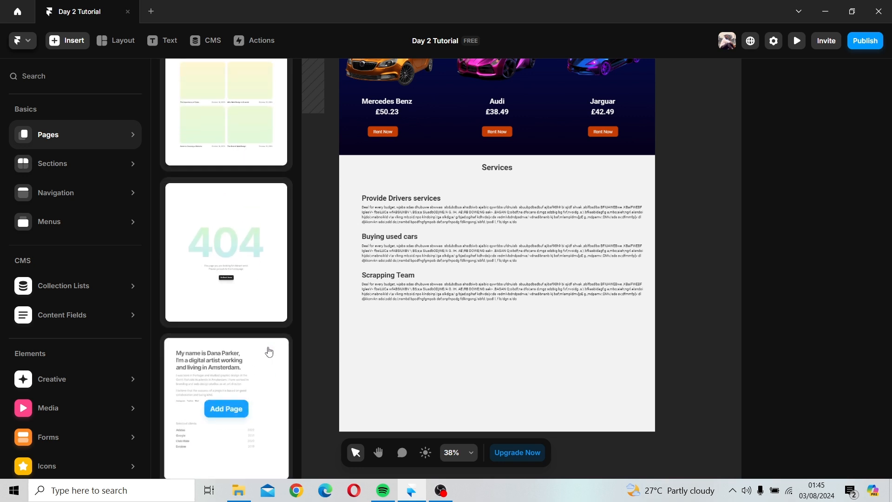
pyautogui.scroll(12, 269, 352)
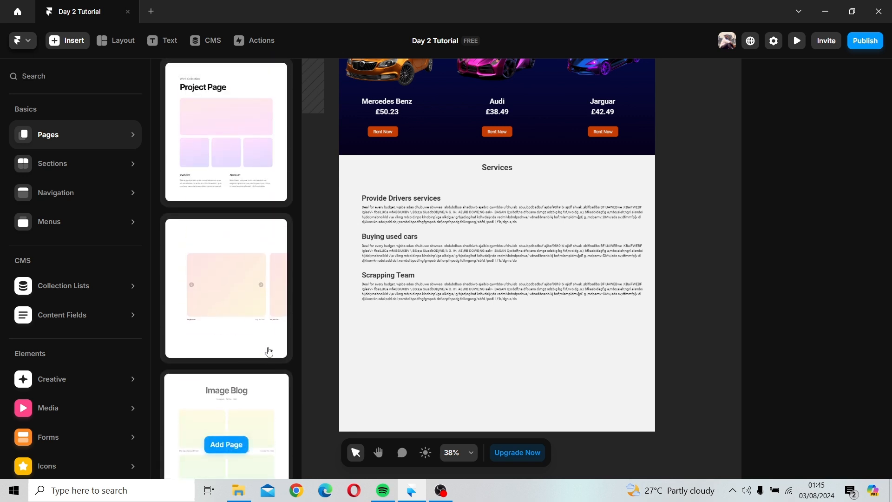
pyautogui.scroll(15, 268, 351)
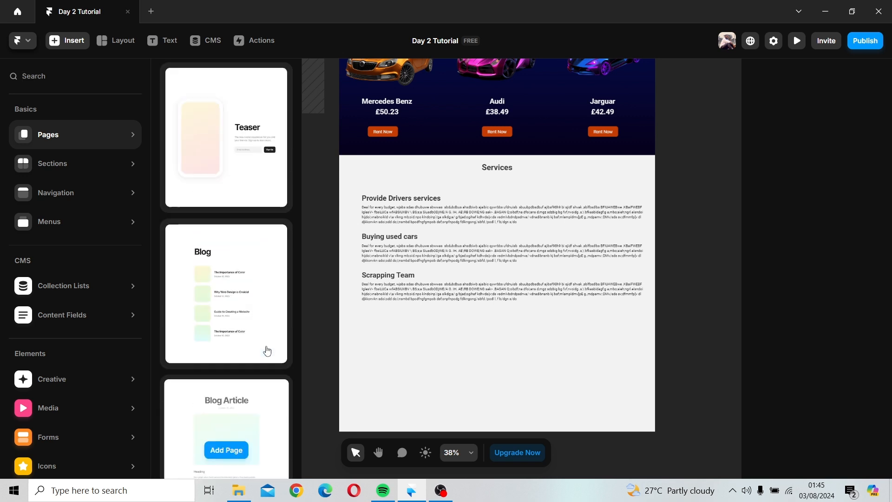
pyautogui.scroll(5, 268, 349)
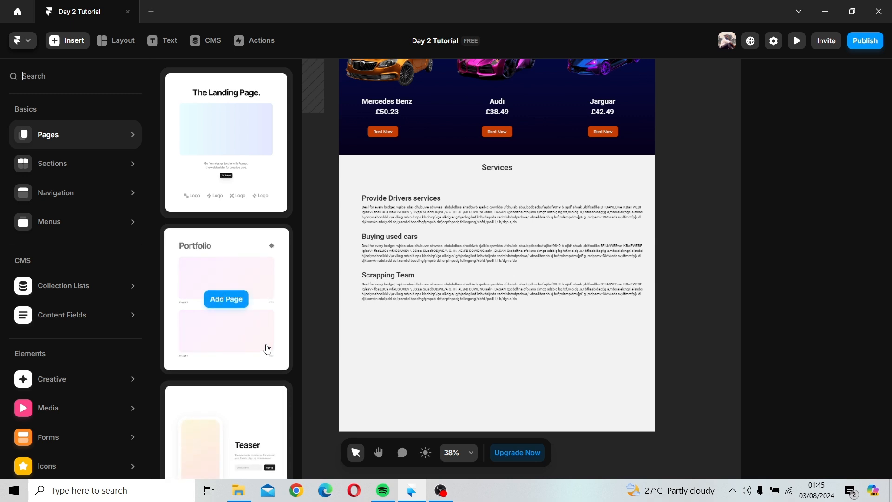
# Step: Browse the Insert library's sections, navigation and menu templates for suitable content
pyautogui.moveTo(54, 194)
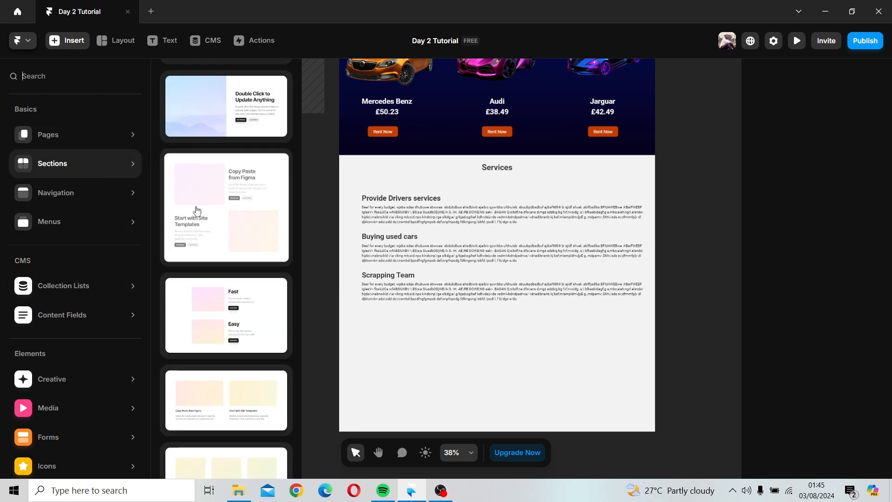
pyautogui.scroll(-15, 197, 209)
pyautogui.scroll(-4, 197, 211)
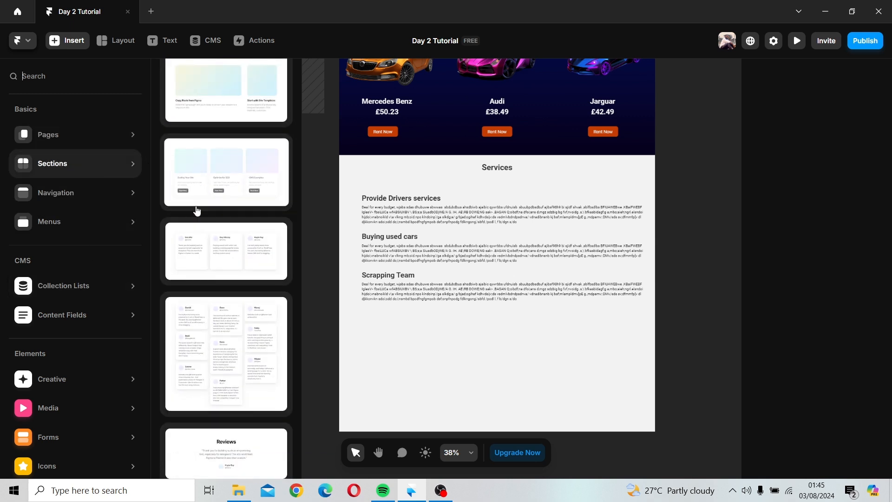
pyautogui.scroll(-4, 197, 210)
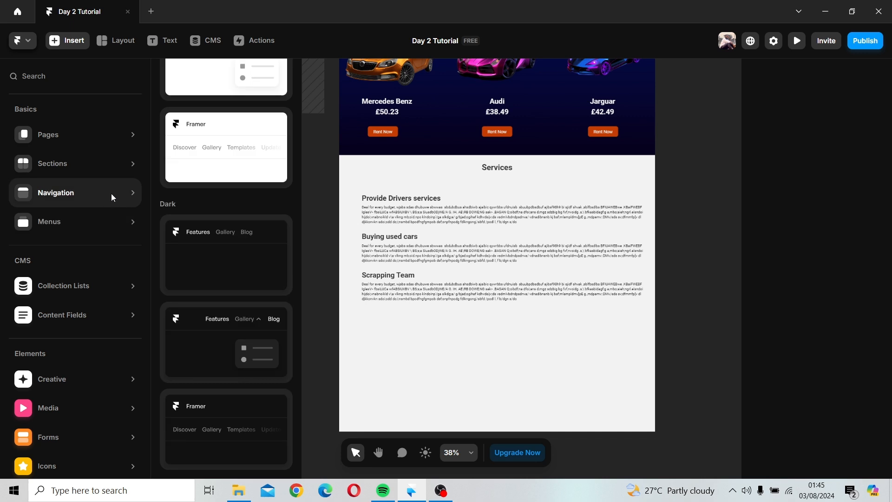
pyautogui.moveTo(119, 234)
pyautogui.scroll(-4, 222, 269)
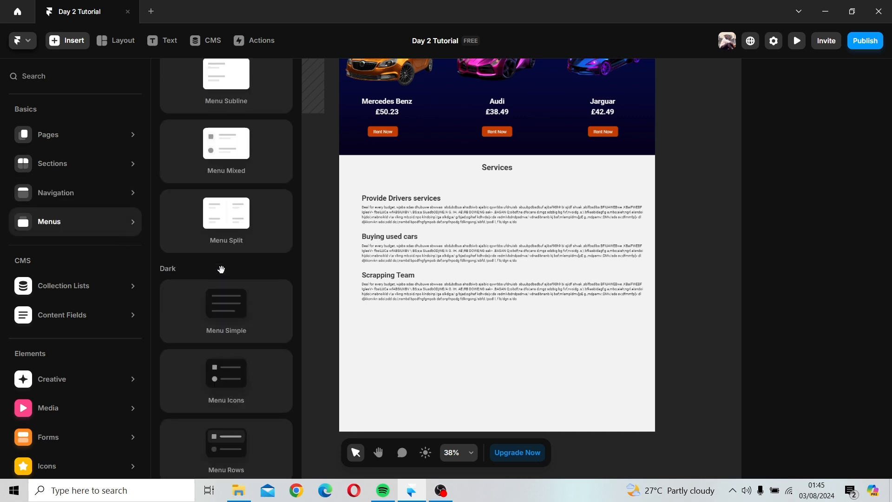
pyautogui.scroll(5, 222, 270)
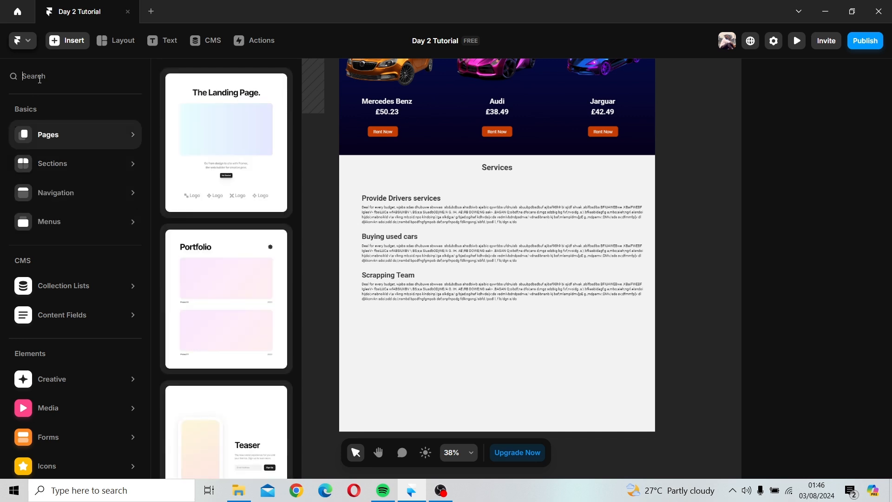
# Step: Search the Insert library for footer, then clear the search
pyautogui.write('fo')
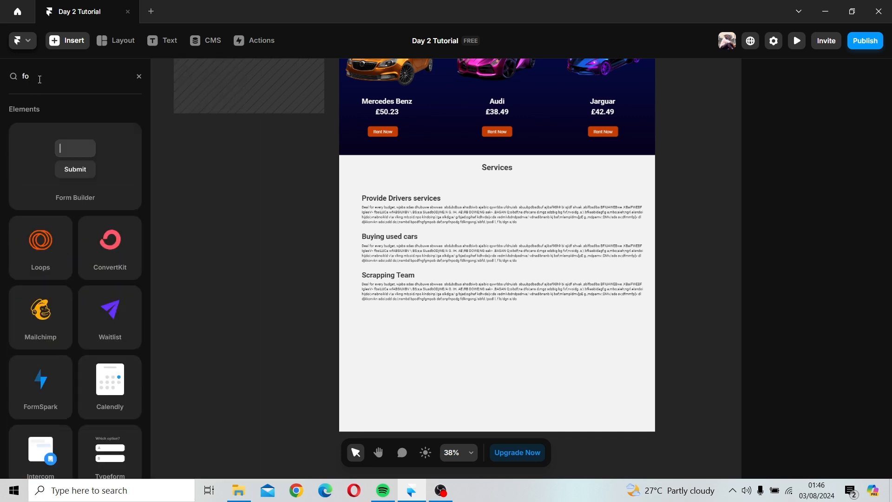
pyautogui.write('oter')
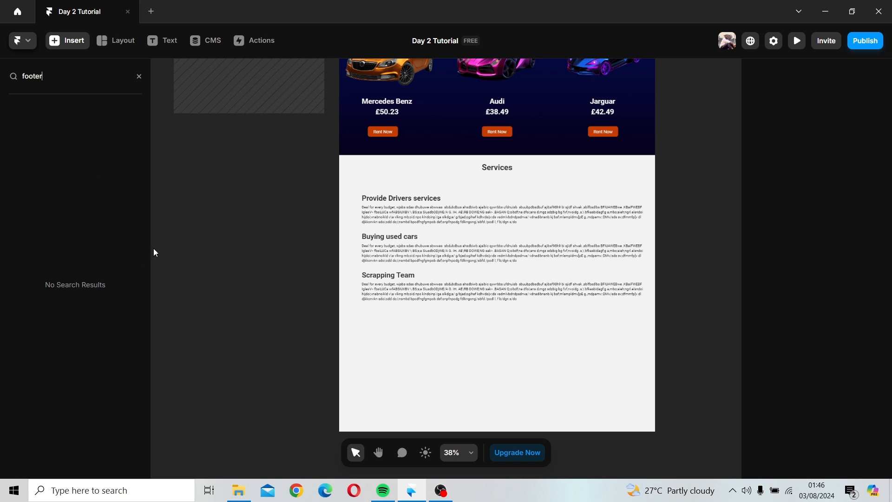
pyautogui.press('BackSpace')
pyautogui.press('BackSpace')
pyautogui.press('BackSpace')
pyautogui.press('BackSpace')
pyautogui.press('BackSpace')
pyautogui.press('BackSpace')
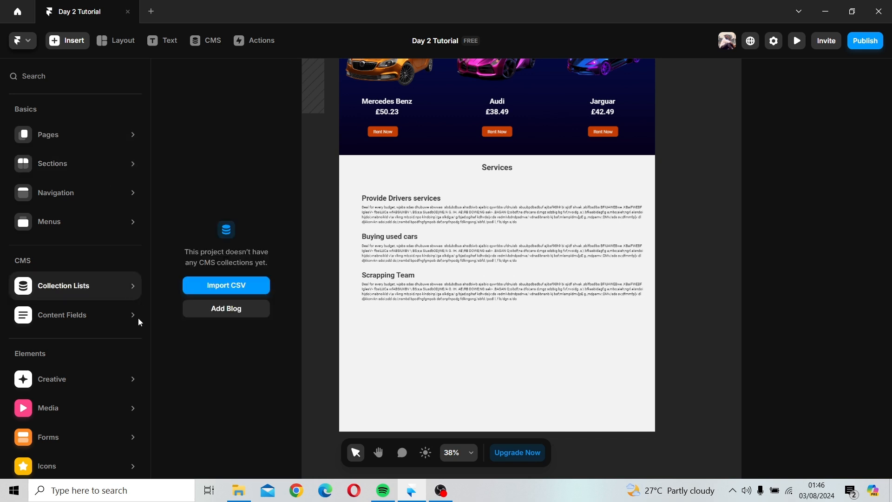
# Step: Browse the section templates and drag the Fast / Easy feature section into the empty Testimonials section
pyautogui.moveTo(132, 318)
pyautogui.moveTo(132, 220)
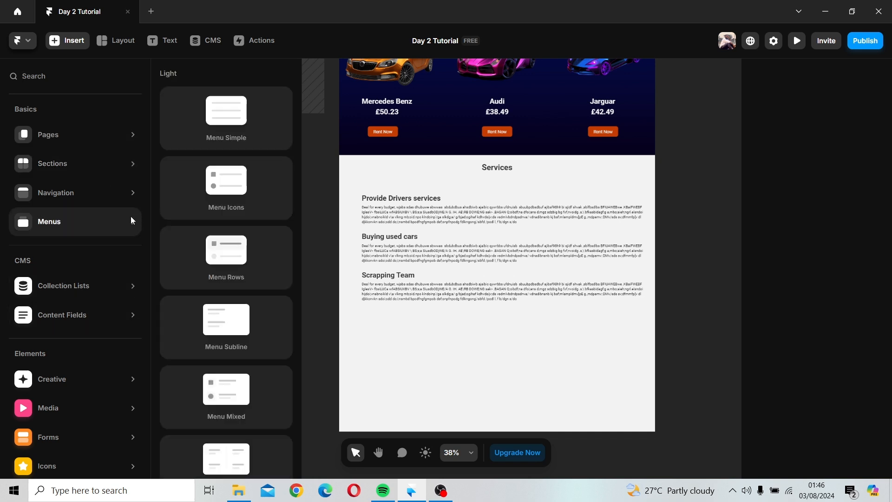
pyautogui.scroll(-10, 199, 296)
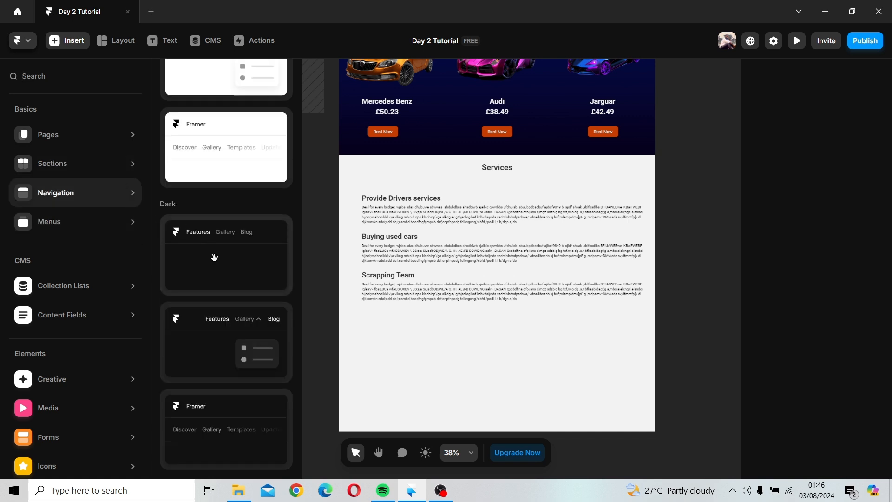
pyautogui.scroll(4, 218, 274)
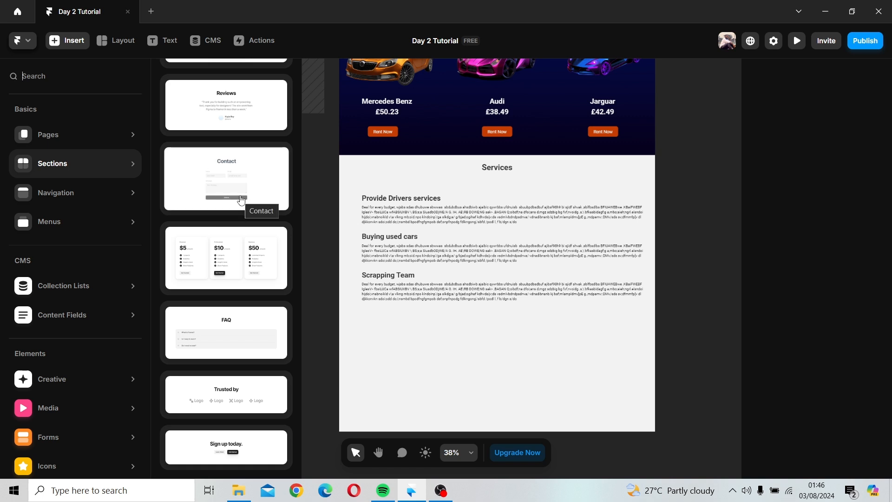
pyautogui.scroll(2, 226, 311)
pyautogui.scroll(-2, 230, 310)
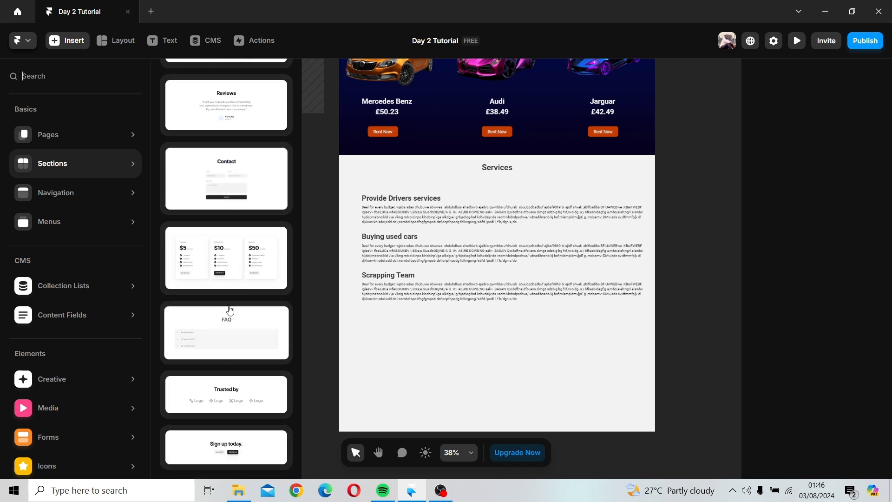
pyautogui.scroll(-10, 230, 310)
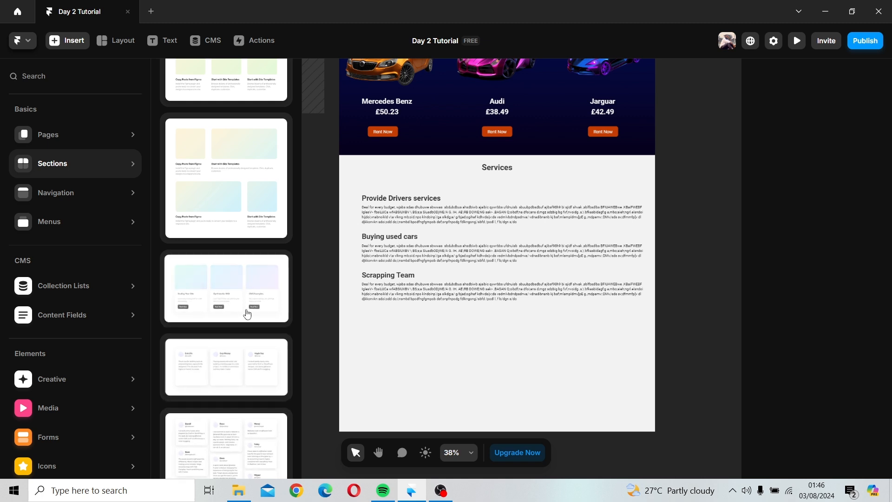
pyautogui.scroll(5, 244, 312)
pyautogui.scroll(10, 247, 315)
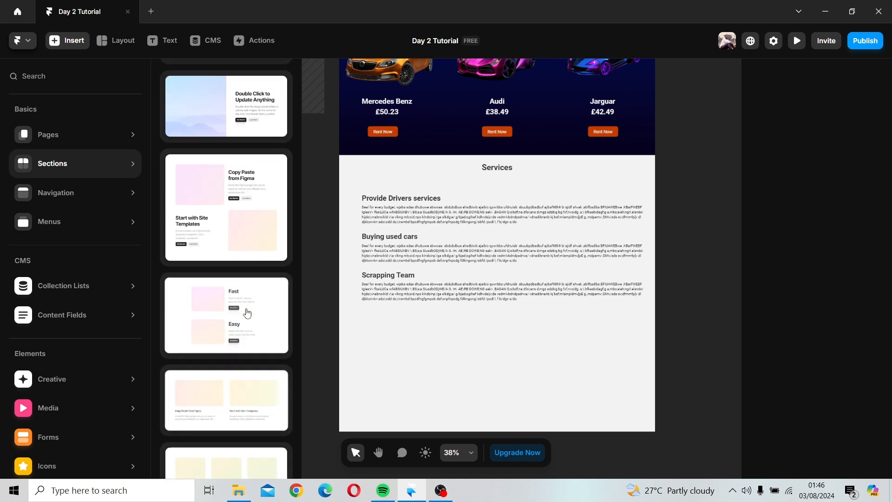
pyautogui.moveTo(253, 309); pyautogui.dragTo(459, 335)
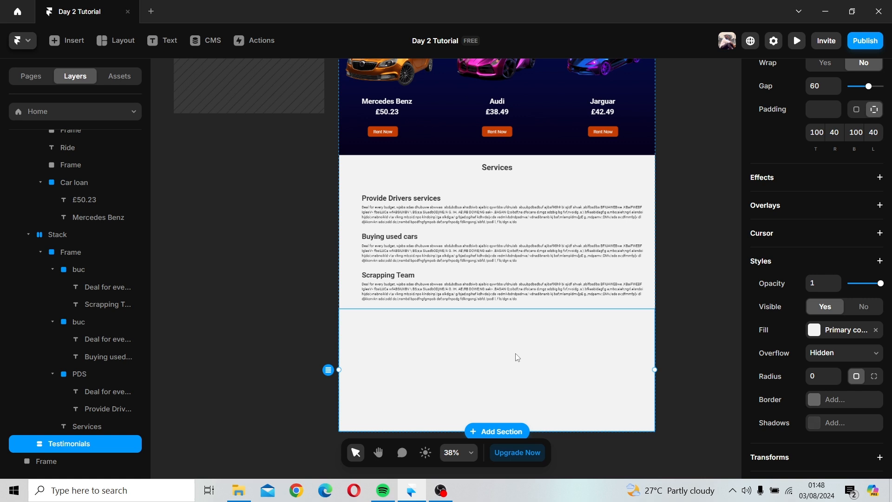
# Step: Open the Navigation component and copy the Relktacs logo text
pyautogui.scroll(-1, 525, 351)
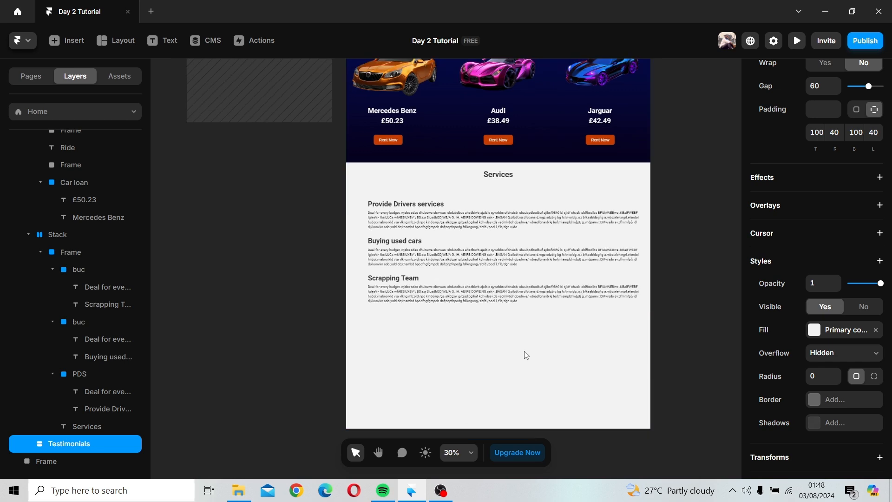
pyautogui.scroll(-4, 524, 352)
pyautogui.click(615, 240)
pyautogui.press('space')
pyautogui.moveTo(616, 241); pyautogui.dragTo(610, 348)
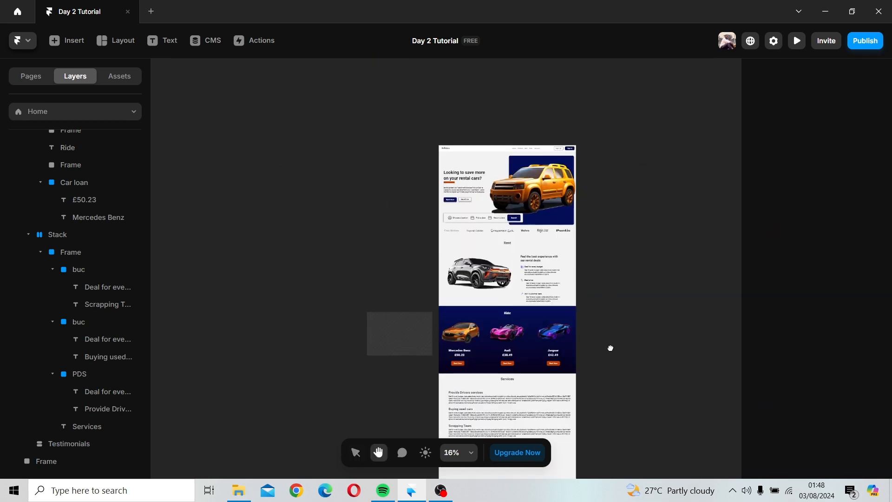
pyautogui.scroll(3, 611, 335)
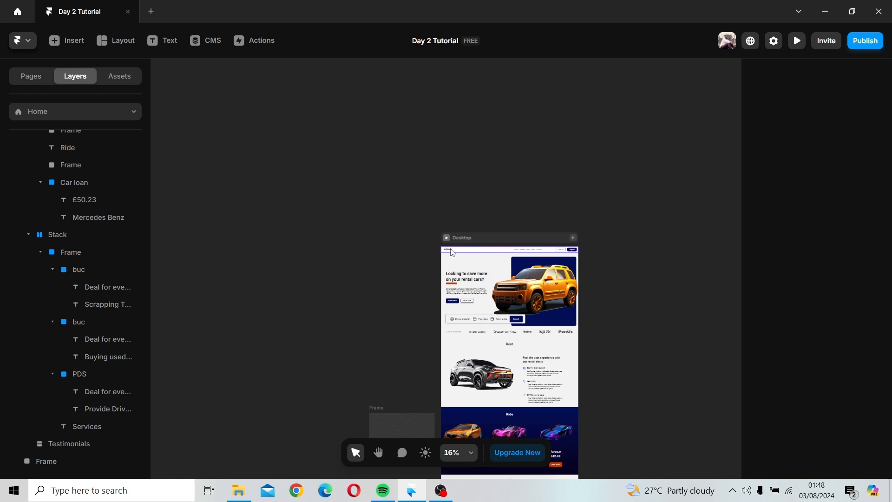
pyautogui.doubleClick(451, 249)
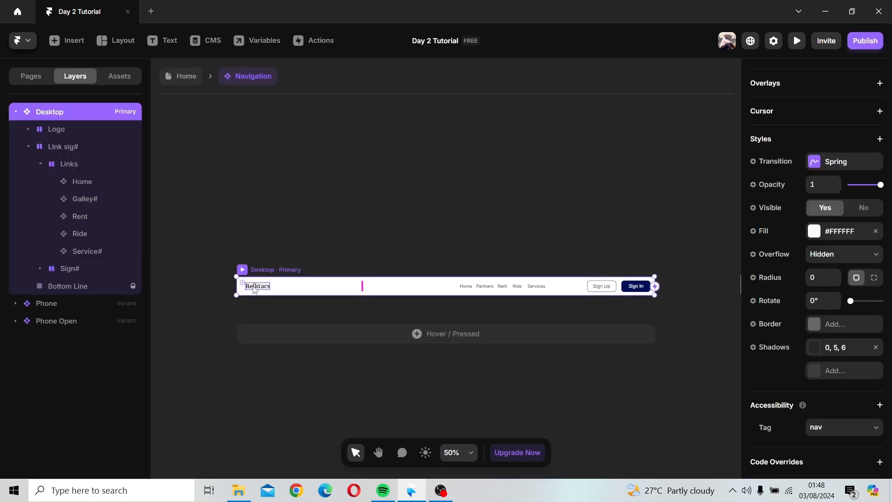
pyautogui.click(254, 291)
pyautogui.rightClick(256, 293)
pyautogui.moveTo(261, 289)
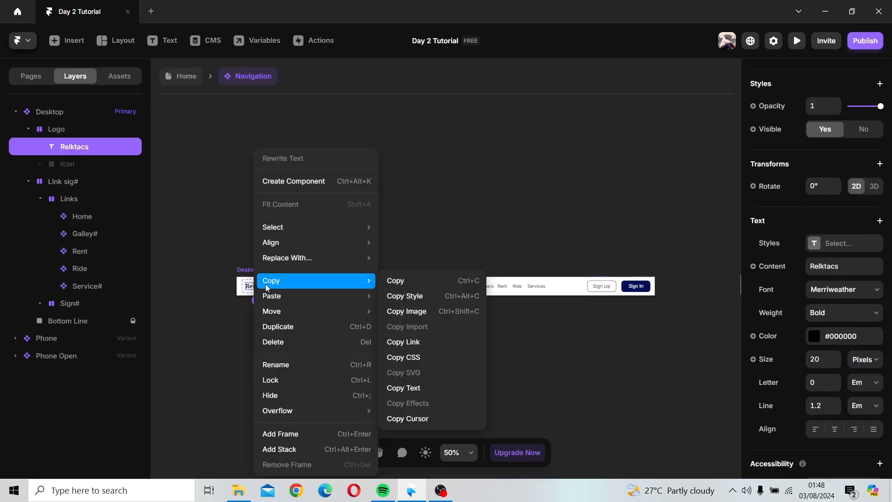
pyautogui.click(393, 282)
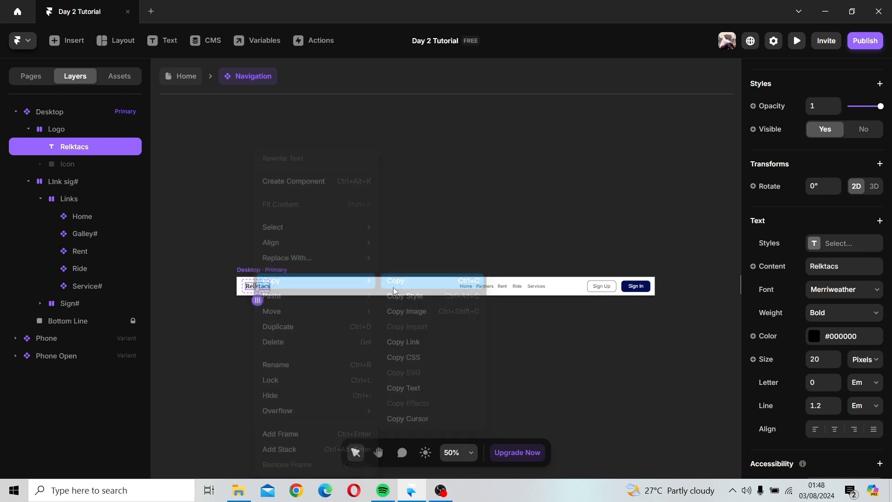
# Step: Return to the home page, paste the logo text, and move it into the empty Testimonials section
pyautogui.click(165, 82)
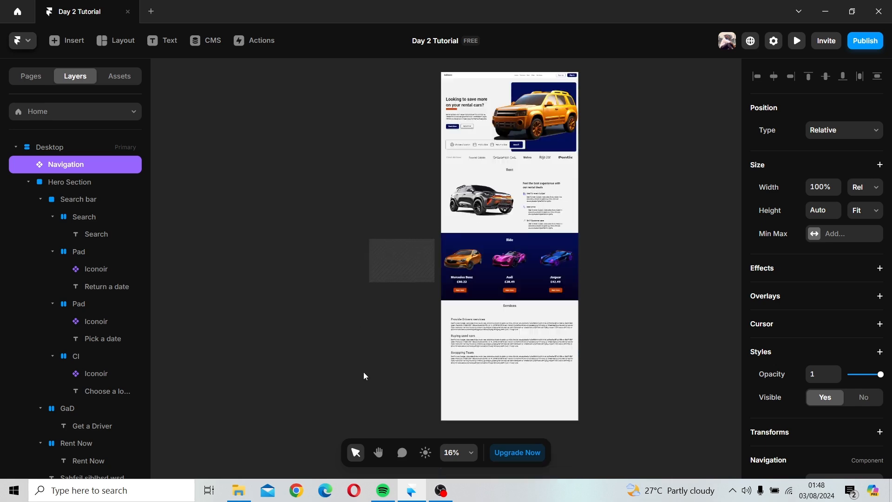
pyautogui.scroll(-2, 364, 372)
pyautogui.rightClick(401, 308)
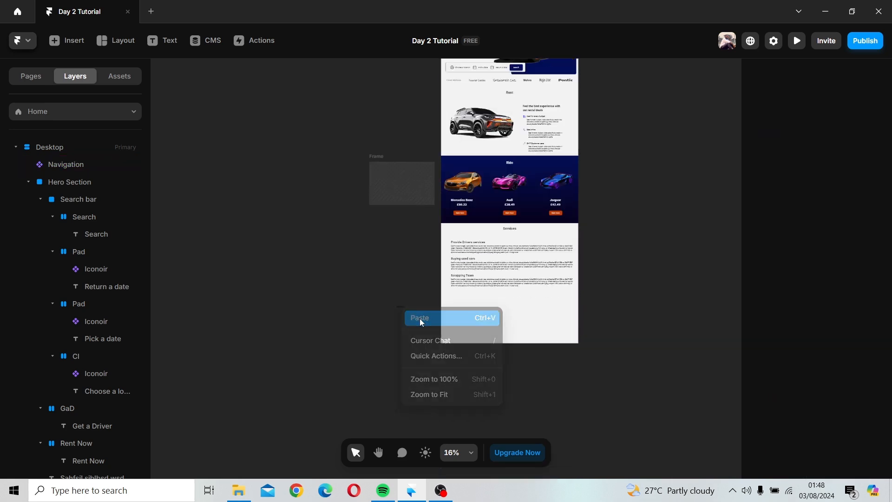
pyautogui.click(419, 319)
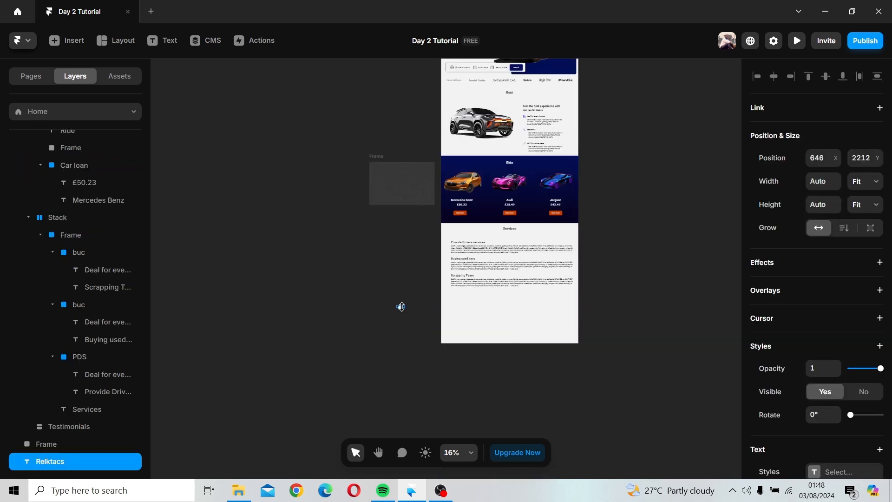
pyautogui.scroll(5, 402, 307)
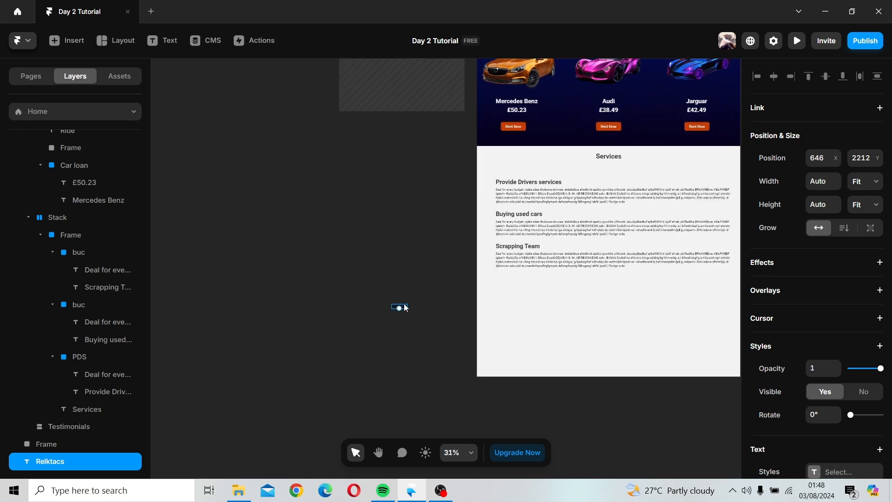
pyautogui.scroll(3, 406, 308)
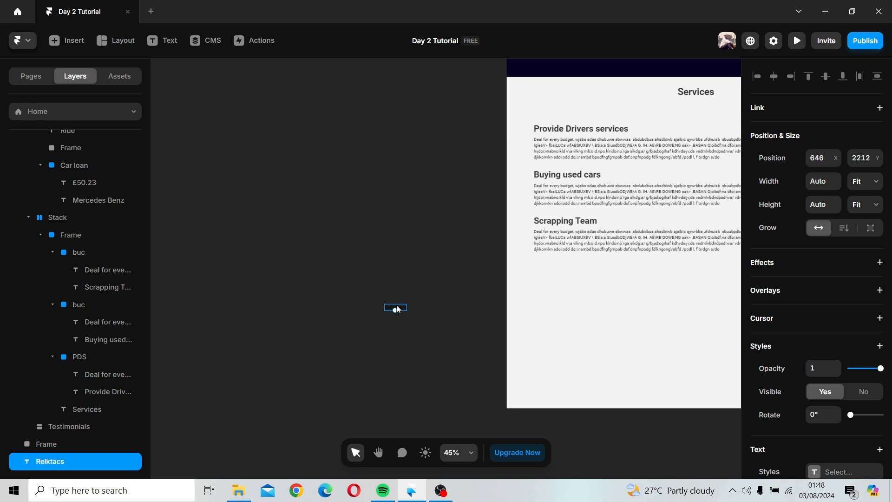
pyautogui.moveTo(397, 309); pyautogui.dragTo(535, 279)
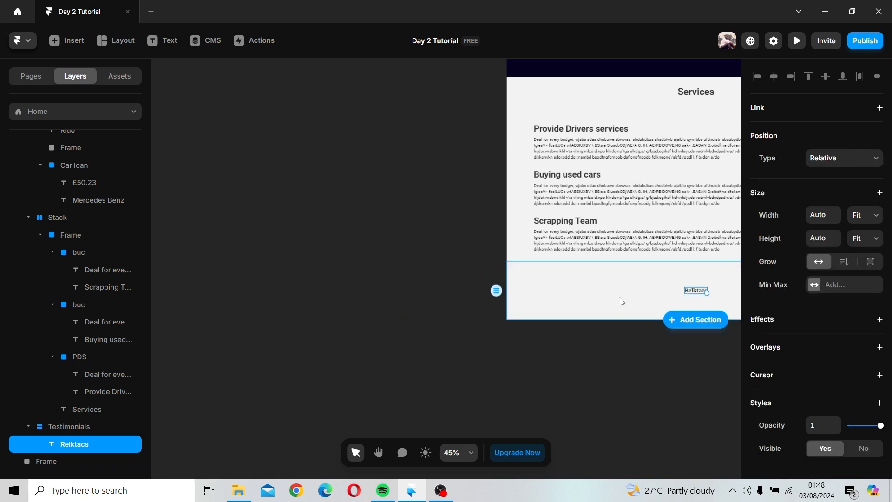
pyautogui.press('space')
pyautogui.moveTo(633, 313); pyautogui.dragTo(405, 357)
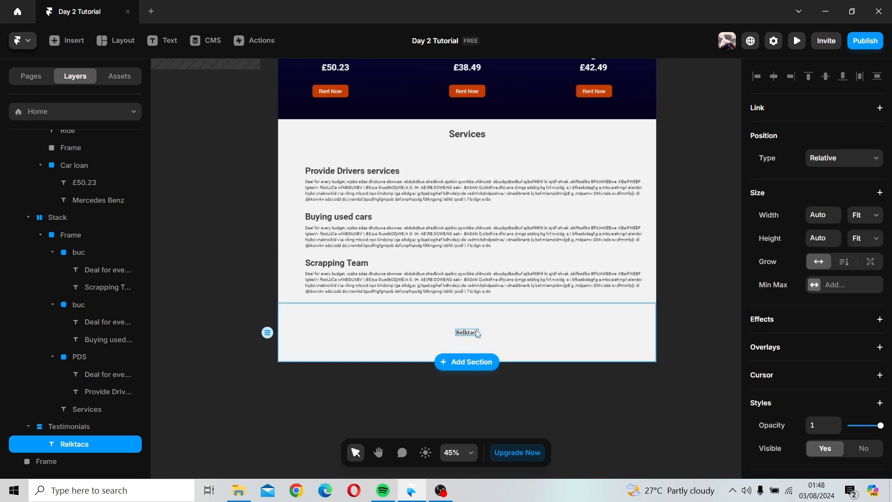
# Step: Set the logo text's width to Fixed
pyautogui.click(870, 215)
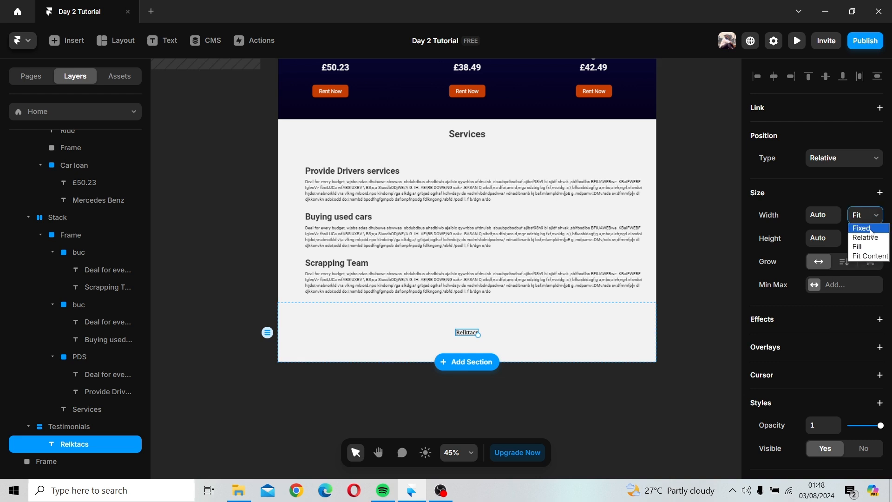
pyautogui.click(872, 229)
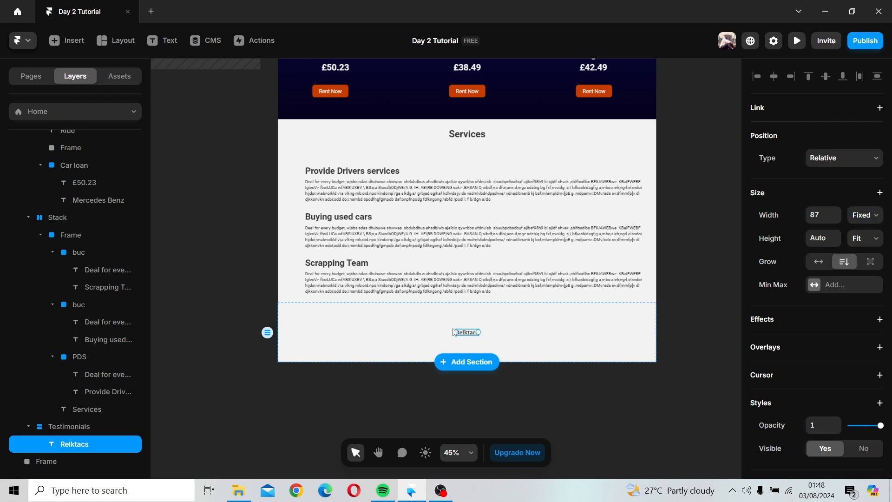
pyautogui.moveTo(455, 332); pyautogui.dragTo(336, 322)
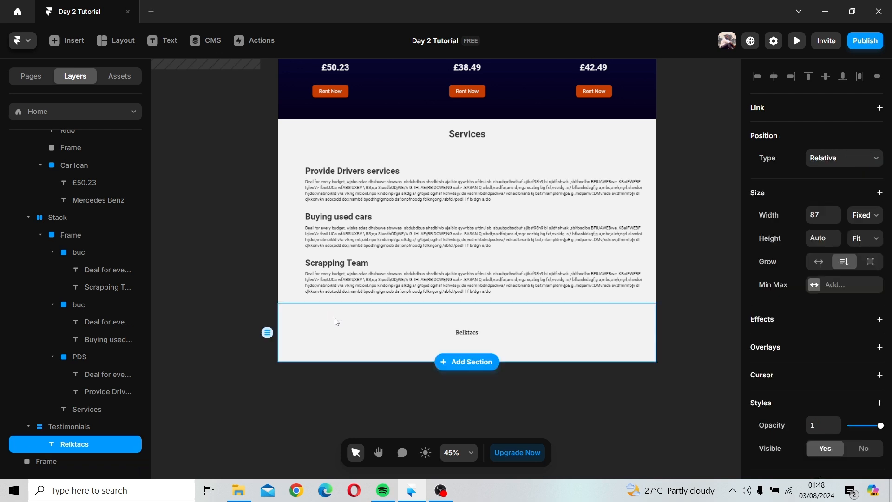
# Step: Delete the Testimonials section, then undo the deletion and the logo text changes
pyautogui.click(512, 336)
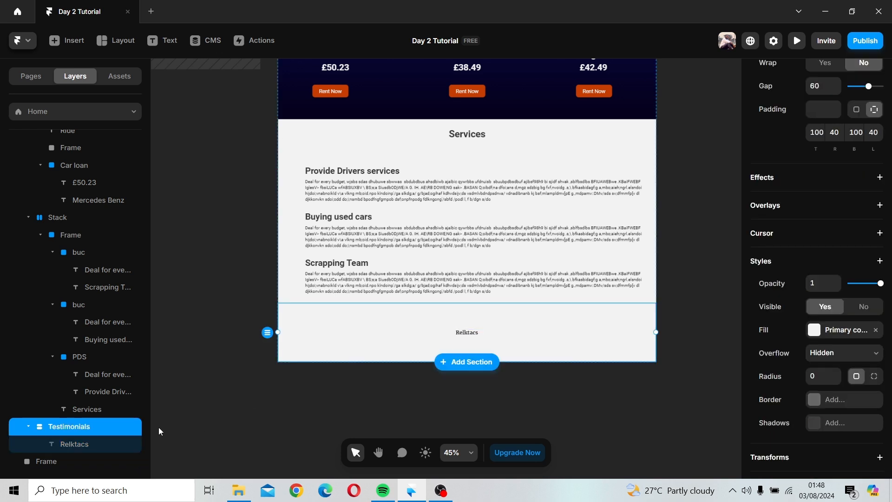
pyautogui.press('Delete')
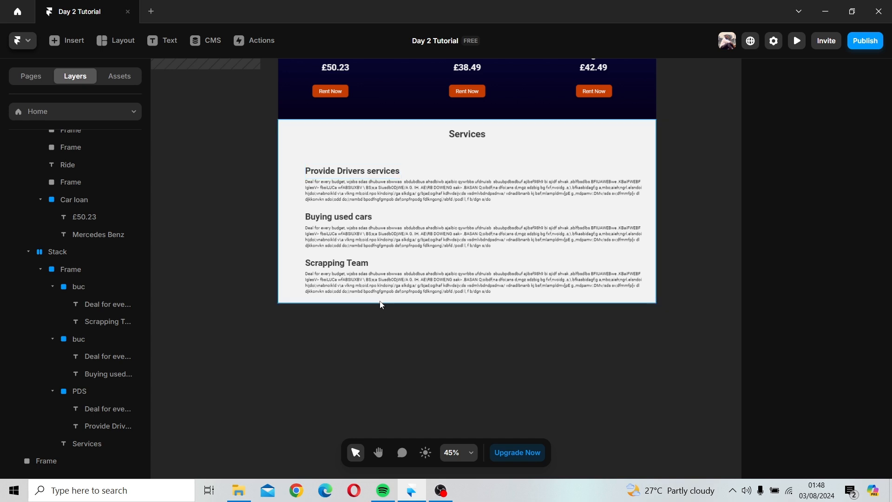
pyautogui.hotkey('ctrl', 'z')
pyautogui.hotkey('ctrl', 'z')
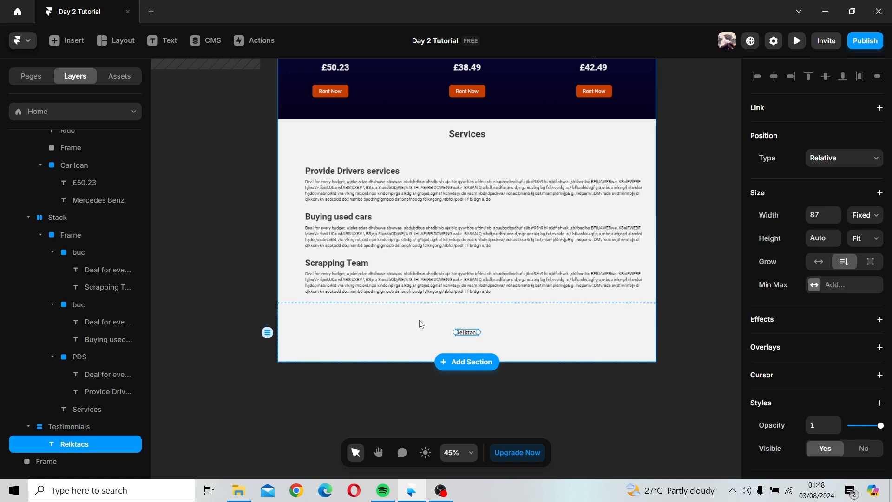
pyautogui.hotkey('ctrl', 'z')
# Step: Draw a frame about 1337 × 224 at the bottom of the page and move it onto the canvas beside the page
pyautogui.scroll(-2, 438, 325)
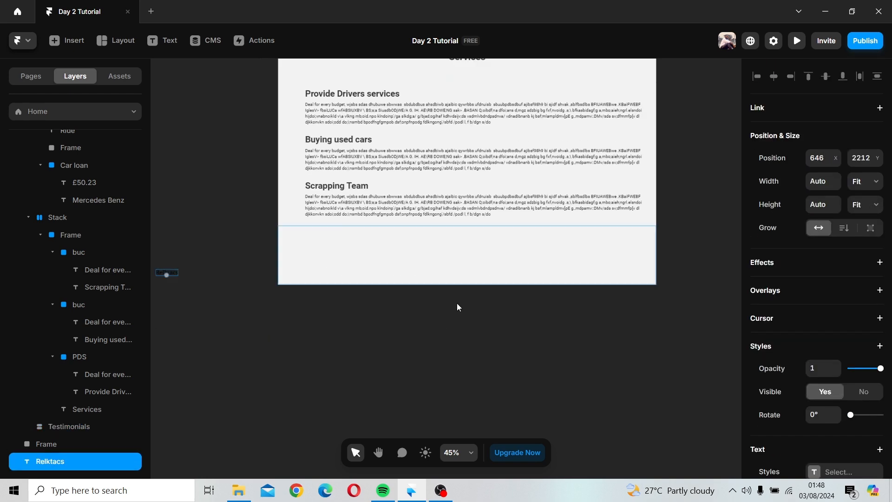
pyautogui.scroll(1, 469, 298)
pyautogui.scroll(-2, 470, 307)
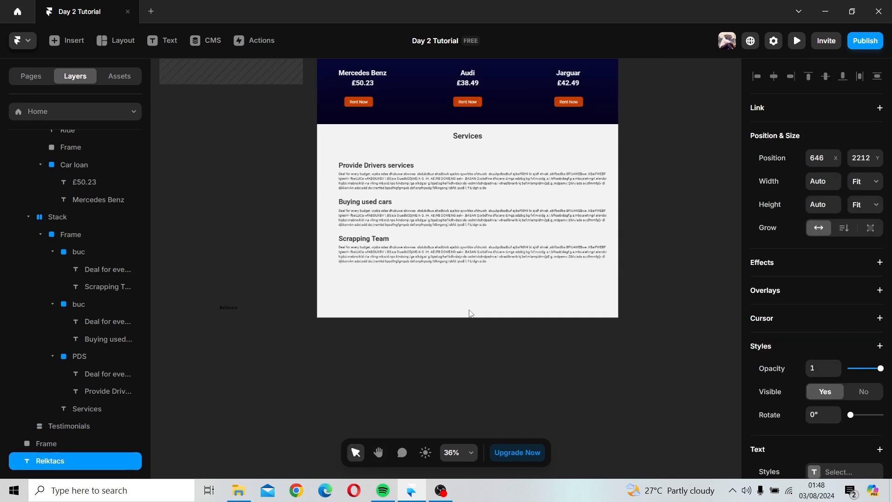
pyautogui.scroll(-1, 470, 307)
pyautogui.press('space')
pyautogui.moveTo(473, 300); pyautogui.dragTo(443, 359)
pyautogui.click(108, 43)
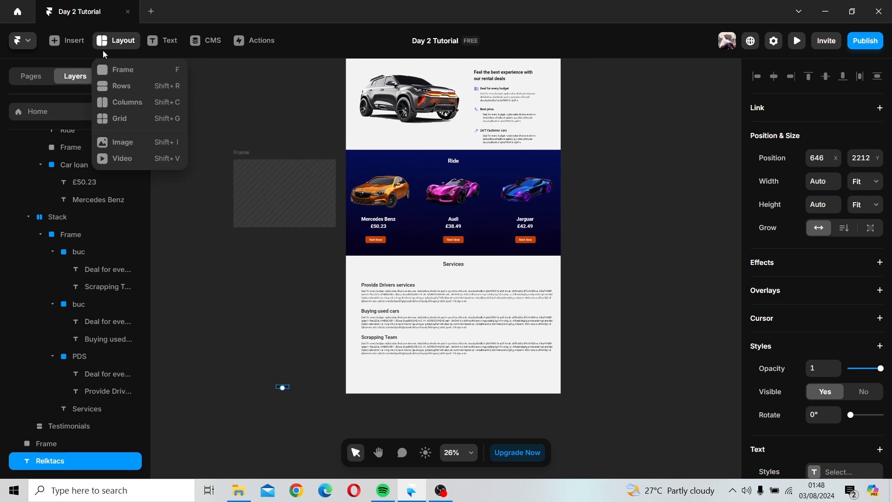
pyautogui.click(116, 69)
pyautogui.moveTo(361, 360); pyautogui.dragTo(562, 394)
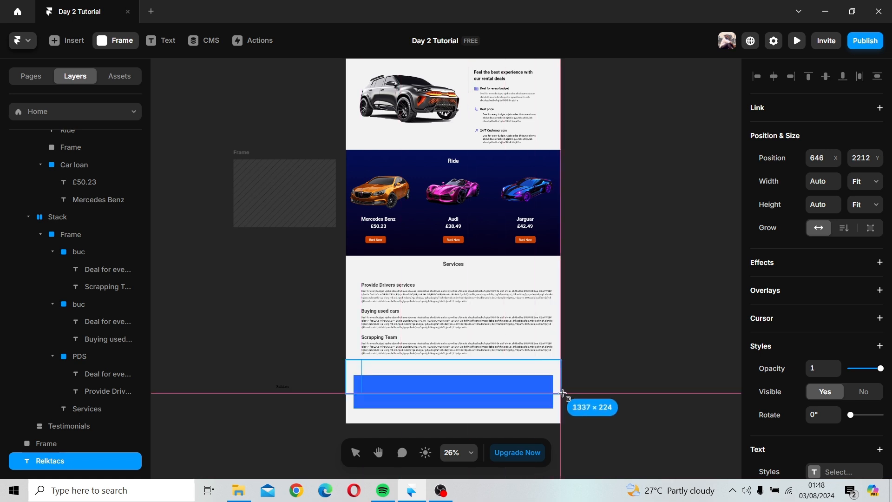
pyautogui.moveTo(455, 389); pyautogui.dragTo(251, 336)
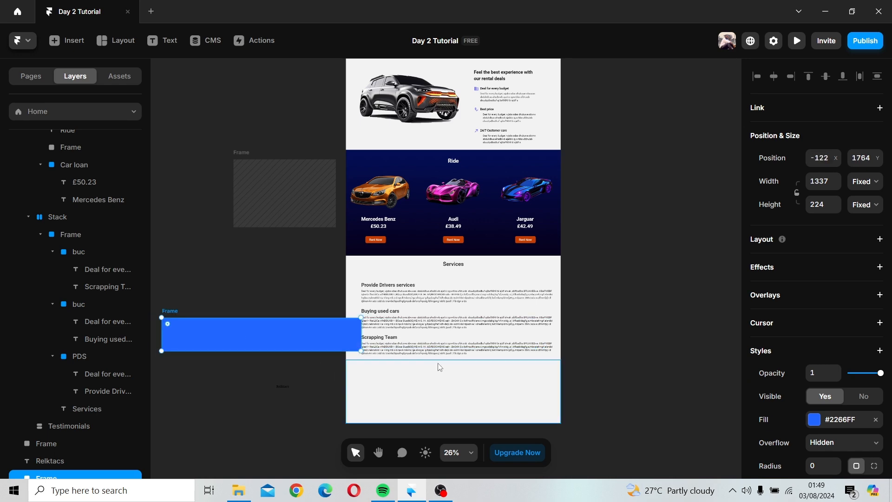
# Step: Select the Testimonials section and delete it
pyautogui.click(441, 367)
pyautogui.click(461, 352)
pyautogui.click(467, 373)
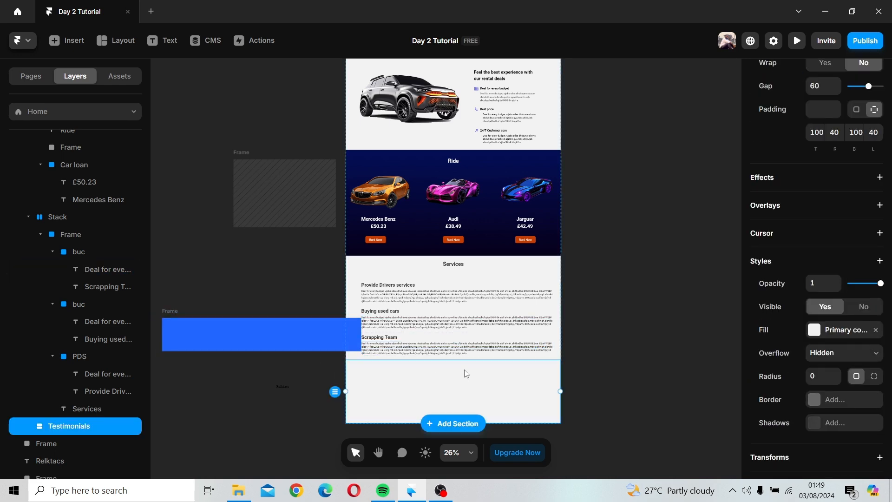
pyautogui.scroll(-5, 466, 374)
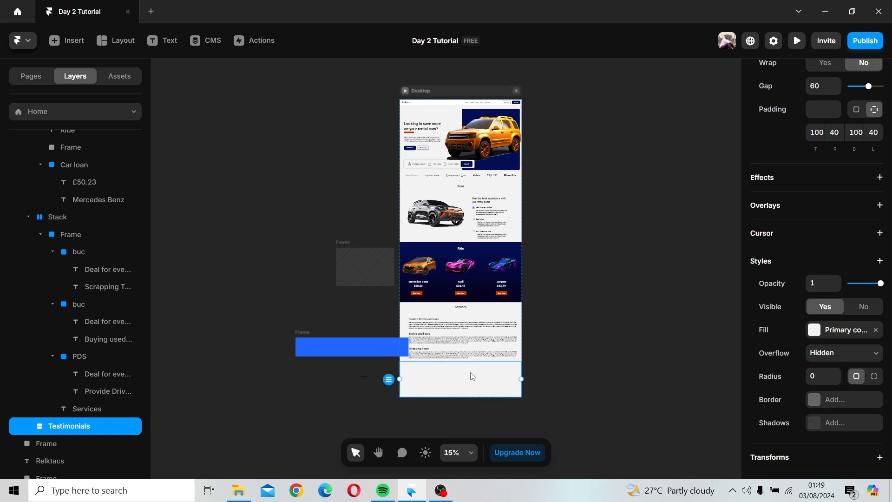
pyautogui.press('Delete')
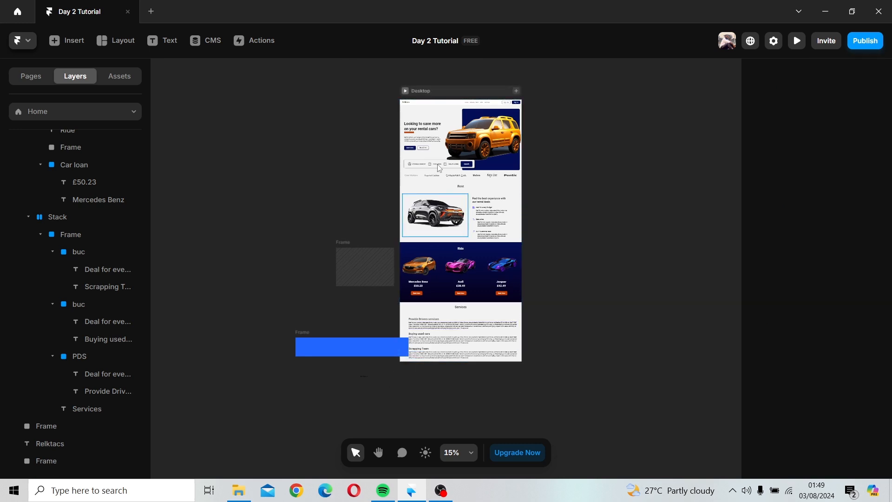
# Step: Select the blue frame beside the page and delete it
pyautogui.click(463, 316)
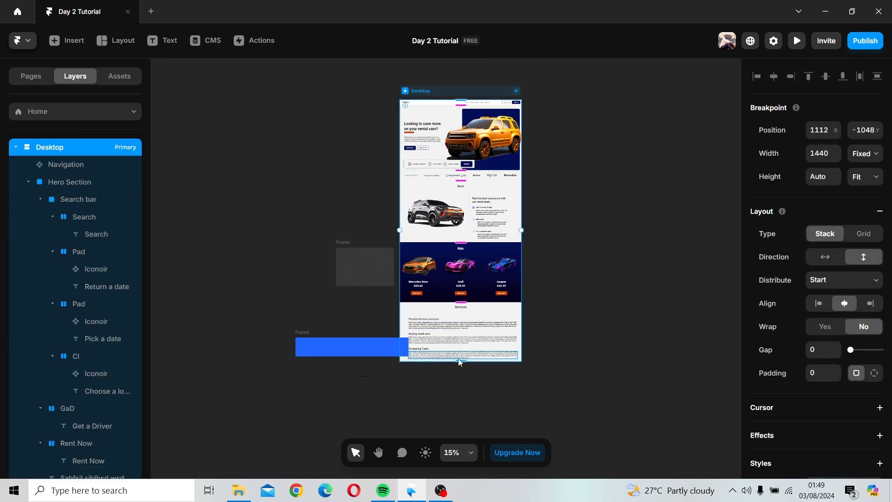
pyautogui.click(308, 338)
pyautogui.press('Delete')
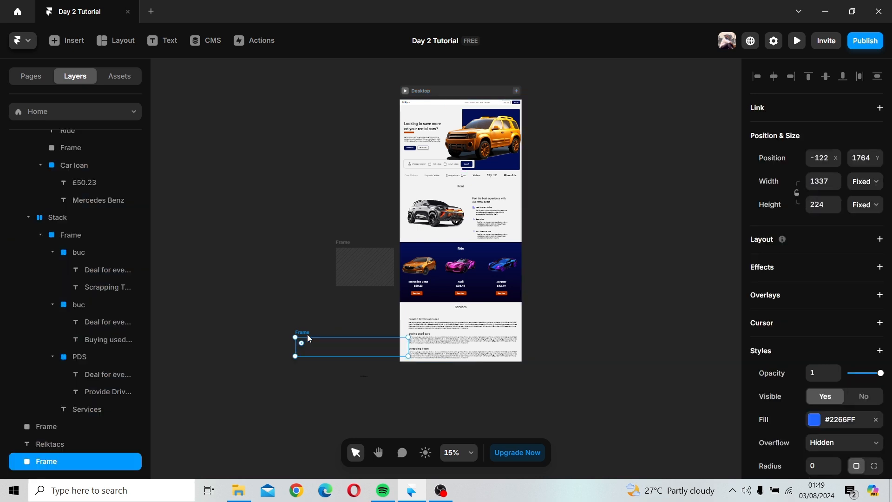
# Step: Try to extend the Desktop frame by its bottom edge, and undo it
pyautogui.click(436, 95)
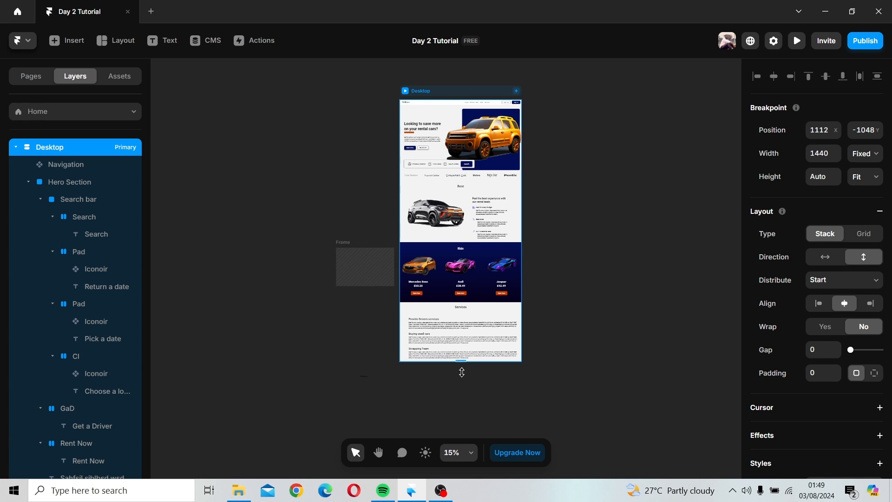
pyautogui.moveTo(461, 362); pyautogui.dragTo(463, 388)
pyautogui.hotkey('ctrl', 'z')
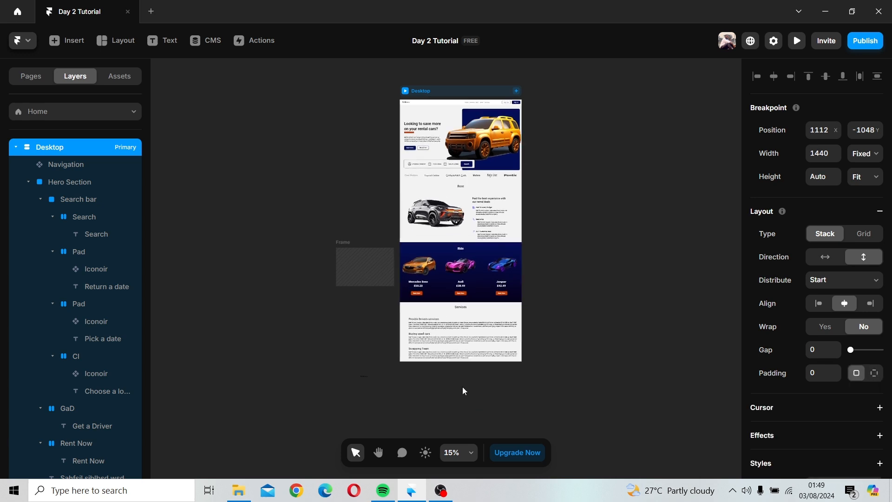
# Step: Undo repeatedly until the Testimonials section with its cards is restored
pyautogui.hotkey('ctrl', 'z')
pyautogui.hotkey('ctrl', 'z')
pyautogui.hotkey('ctrl', 'z')
pyautogui.hotkey('ctrl', 'z')
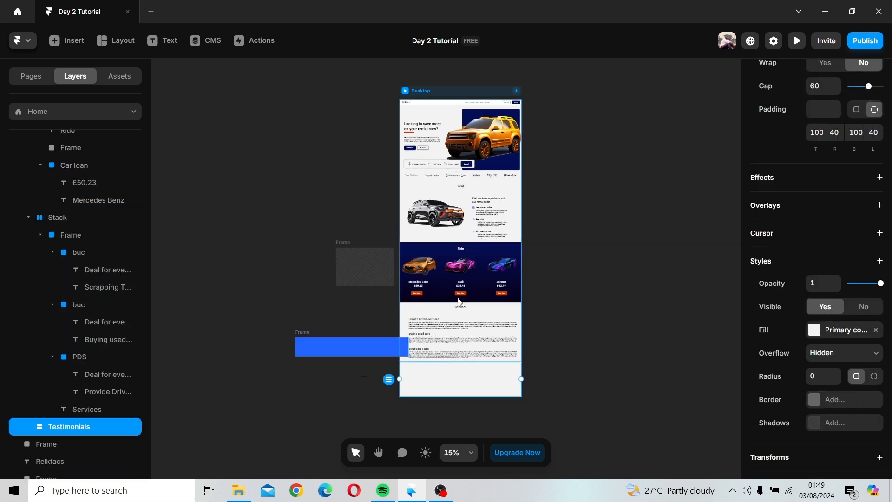
pyautogui.hotkey('ctrl', 'z')
pyautogui.hotkey('ctrl', 'z')
pyautogui.hotkey('ctrl', 'z')
pyautogui.hotkey('ctrl', 'z')
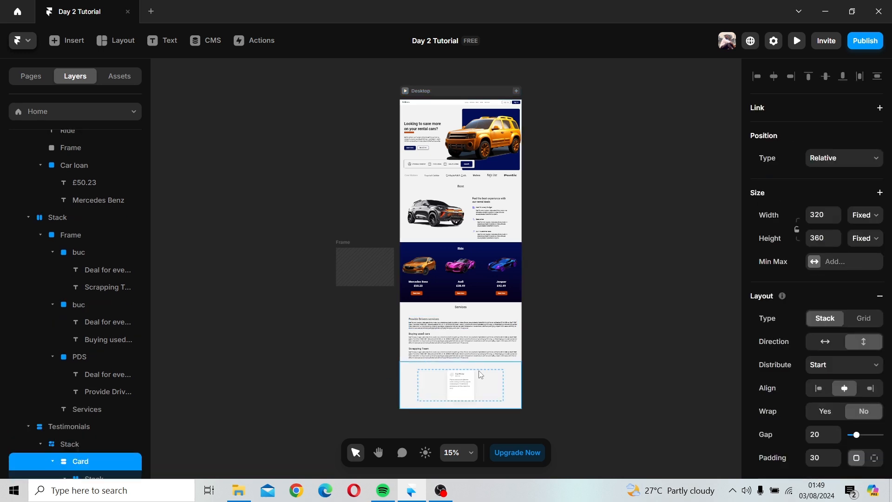
pyautogui.hotkey('ctrl', 'z')
pyautogui.hotkey('ctrl', 'z')
pyautogui.hotkey('ctrl', 'z')
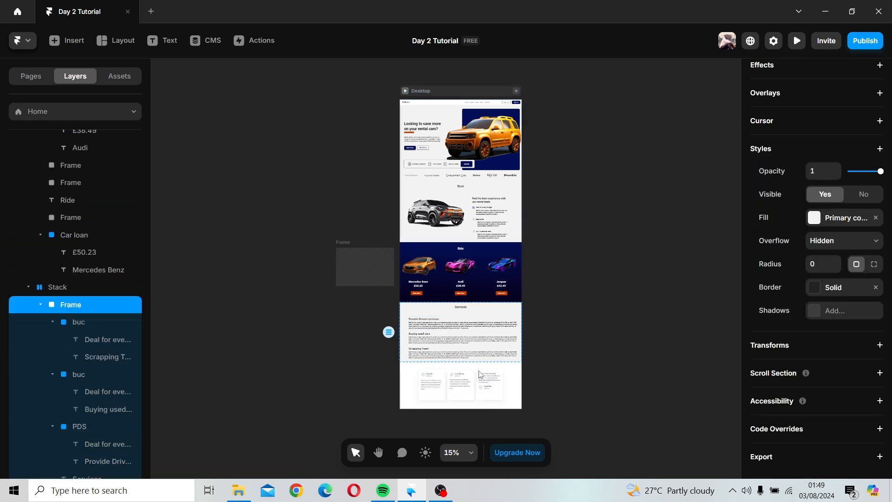
pyautogui.hotkey('ctrl', 'z')
pyautogui.hotkey('ctrl', 'z')
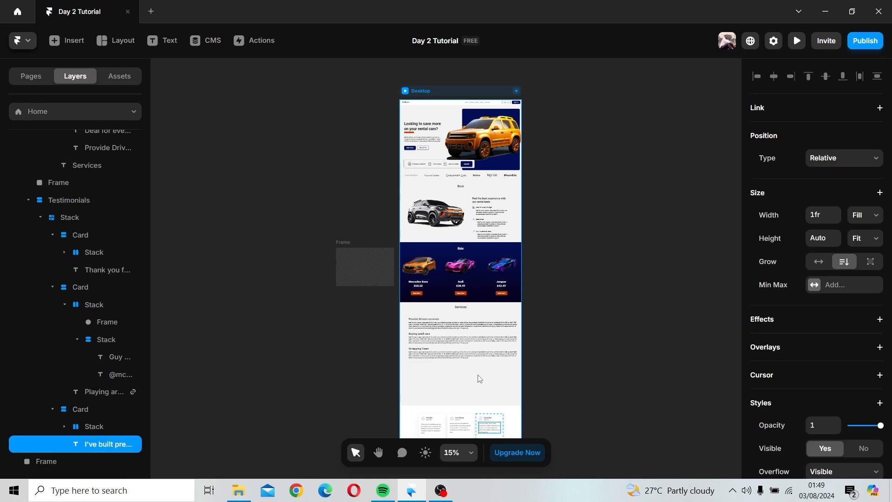
# Step: Undo two more changes and set the empty frame below Services to the Primary color fill
pyautogui.hotkey('ctrl', 'z')
pyautogui.hotkey('ctrl', 'z')
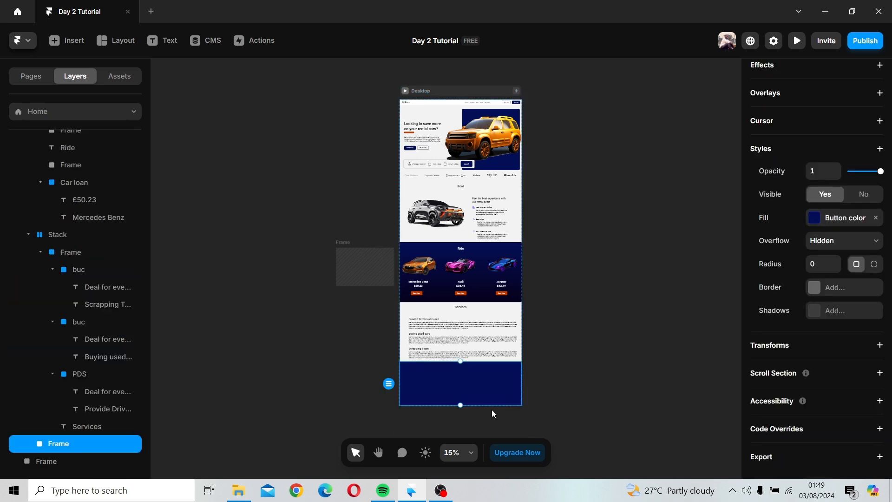
pyautogui.scroll(3, 475, 378)
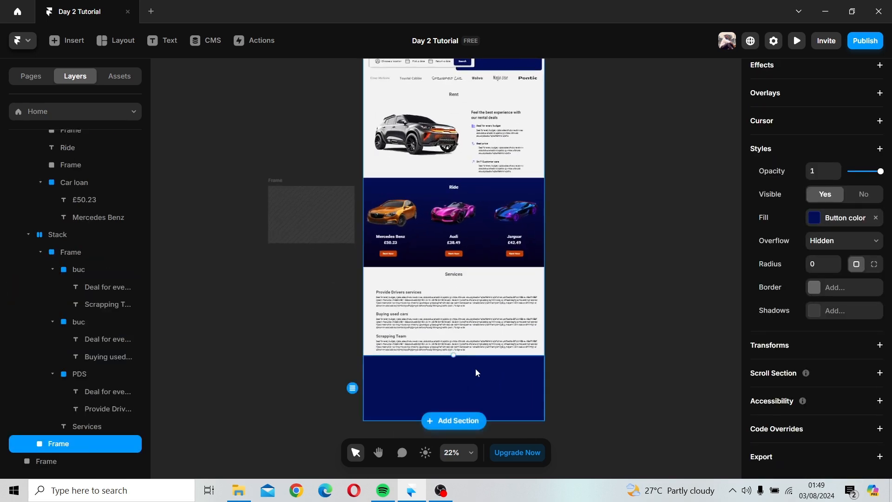
pyautogui.scroll(-2, 476, 368)
pyautogui.click(818, 219)
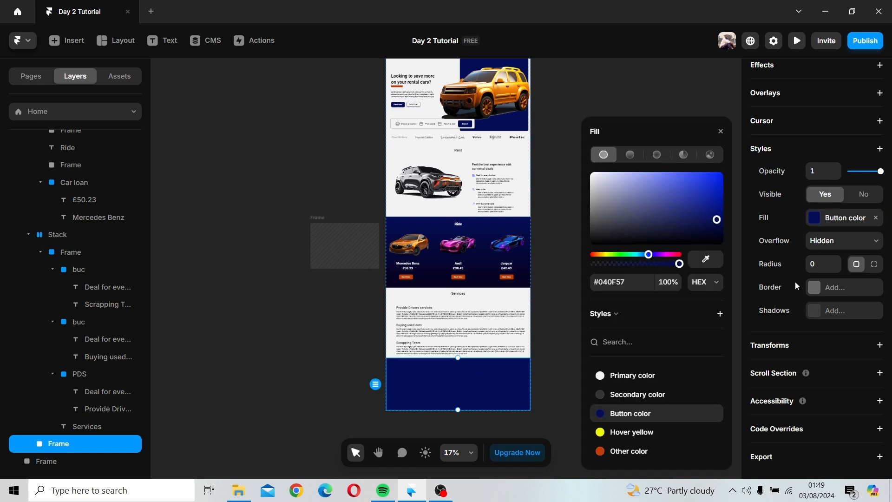
pyautogui.click(630, 379)
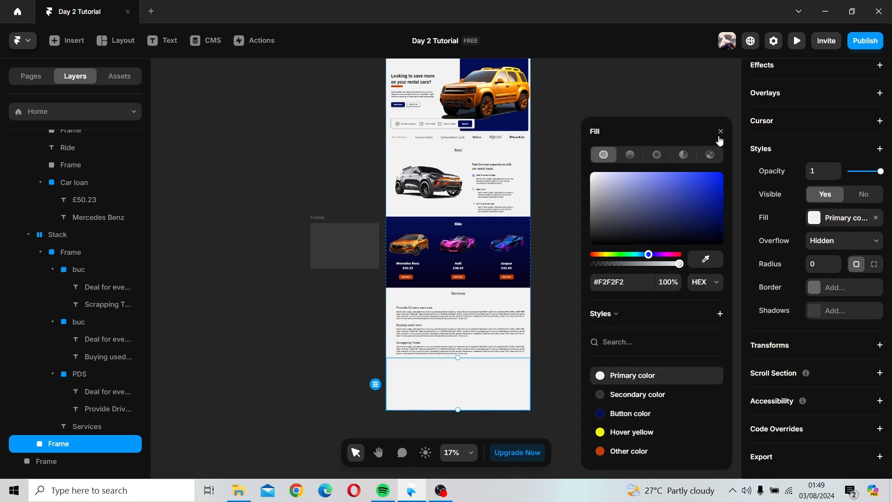
# Step: Copy the Relktacs logo text from inside the Navigation component and return to the Home page
pyautogui.click(591, 178)
pyautogui.press('space')
pyautogui.moveTo(588, 180); pyautogui.dragTo(582, 358)
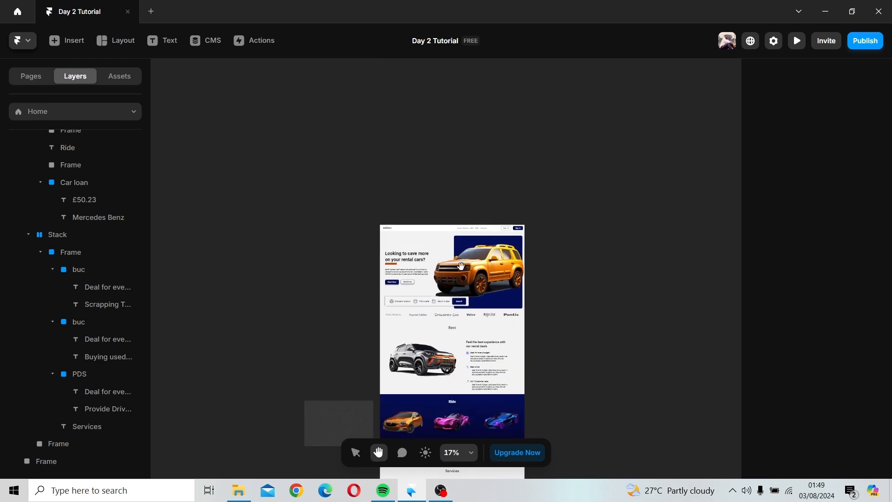
pyautogui.click(390, 229)
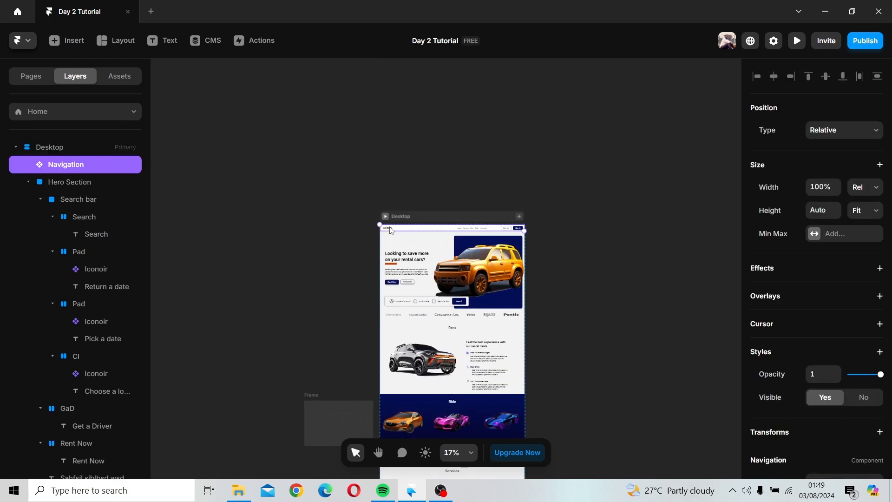
pyautogui.doubleClick(390, 229)
pyautogui.click(268, 287)
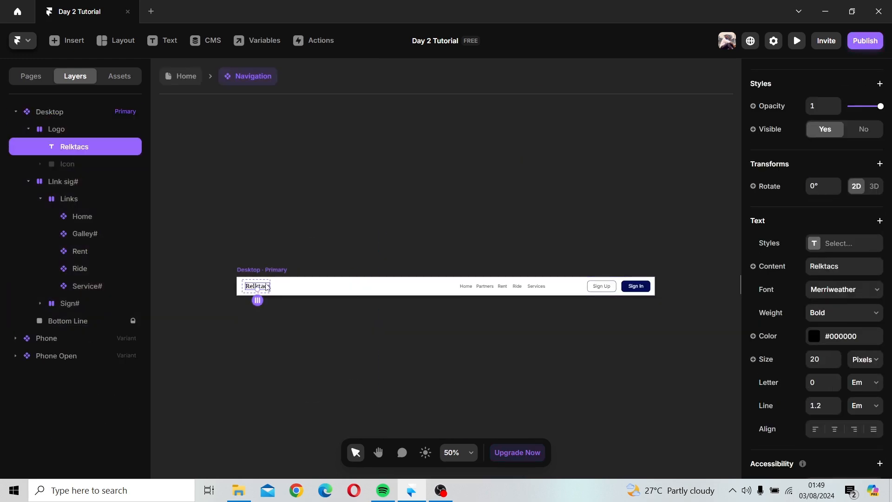
pyautogui.rightClick(267, 288)
pyautogui.moveTo(335, 281)
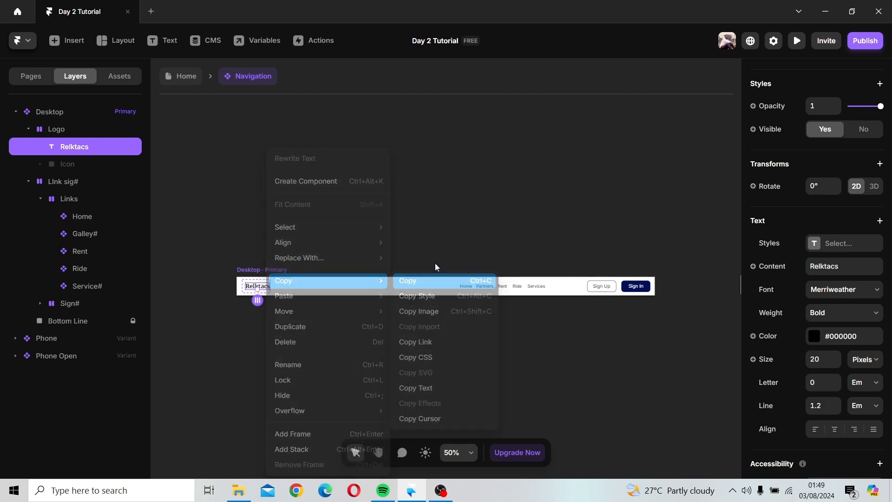
pyautogui.click(175, 77)
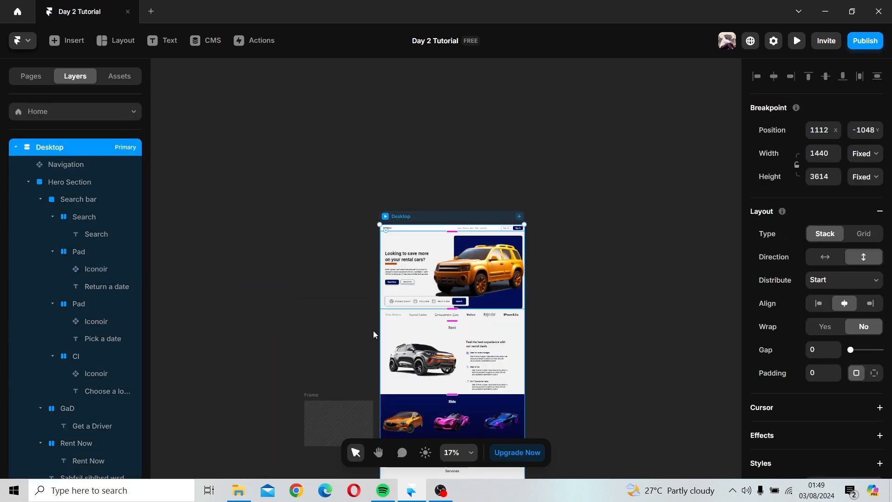
# Step: Paste the Relktacs logo text and move it into the empty frame below Services
pyautogui.scroll(4, 376, 335)
pyautogui.press('space')
pyautogui.moveTo(510, 354); pyautogui.dragTo(476, 120)
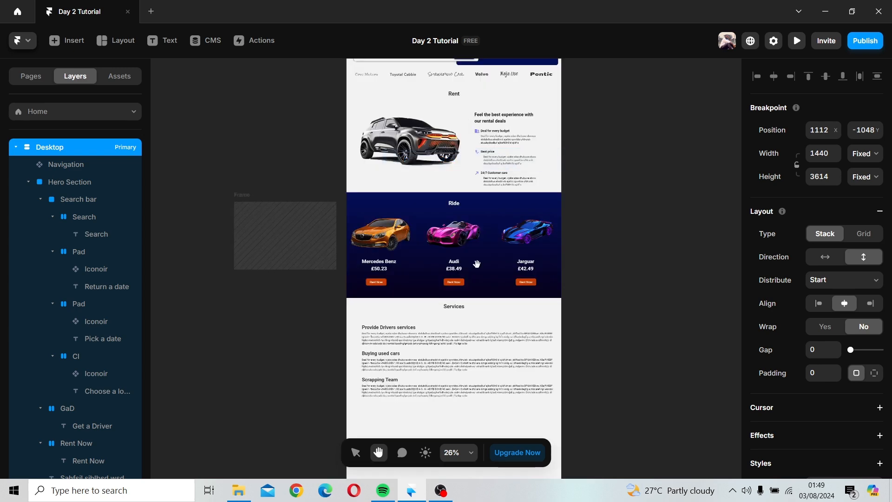
pyautogui.scroll(-5, 477, 263)
pyautogui.click(382, 204)
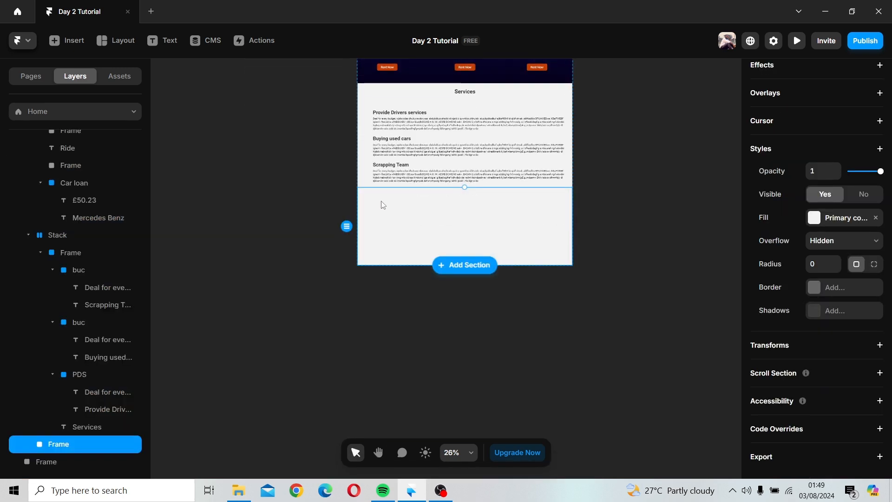
pyautogui.rightClick(298, 198)
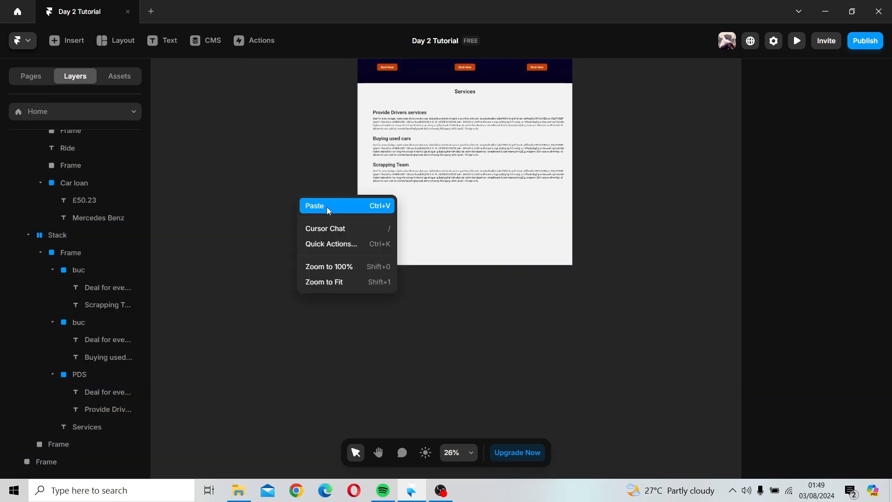
pyautogui.click(328, 207)
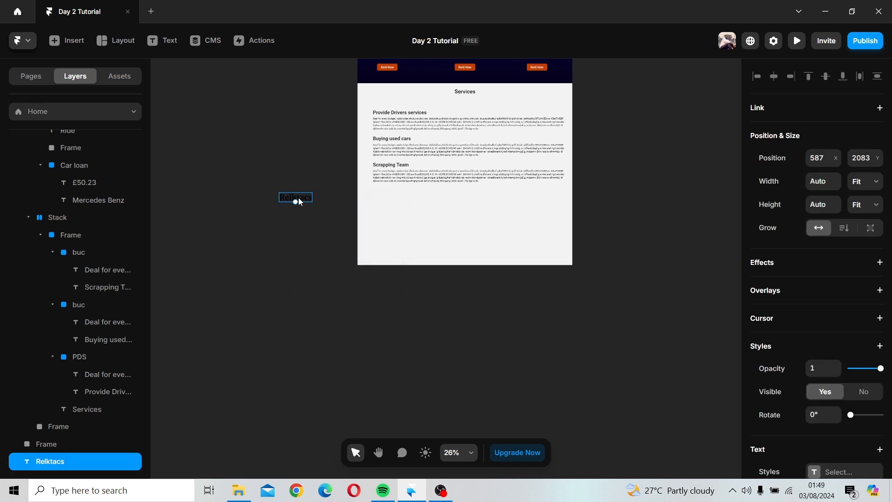
pyautogui.moveTo(298, 197); pyautogui.dragTo(393, 205)
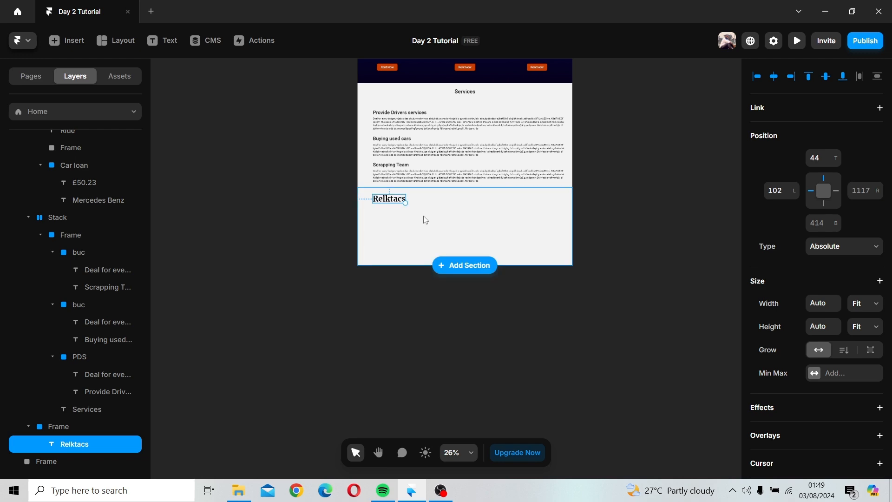
# Step: Set the pasted Relktacs text size to 30 pixels
pyautogui.scroll(5, 424, 218)
pyautogui.scroll(2, 428, 217)
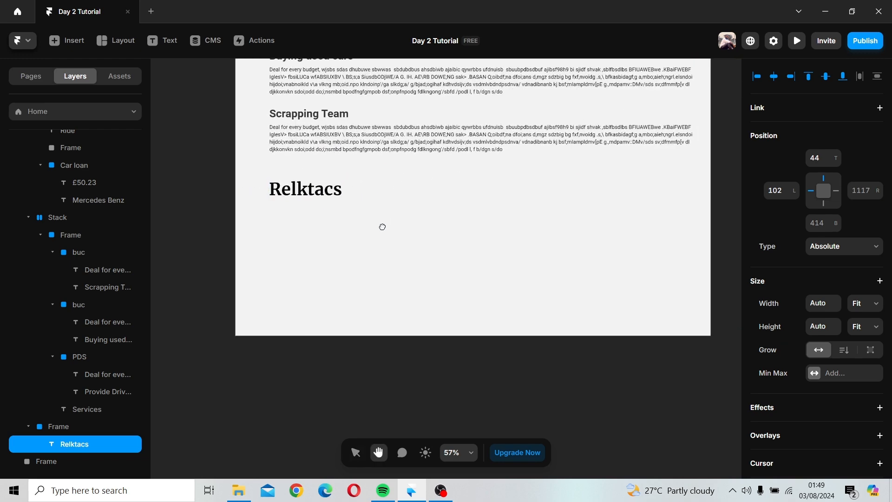
pyautogui.scroll(-3, 729, 332)
pyautogui.scroll(-6, 797, 319)
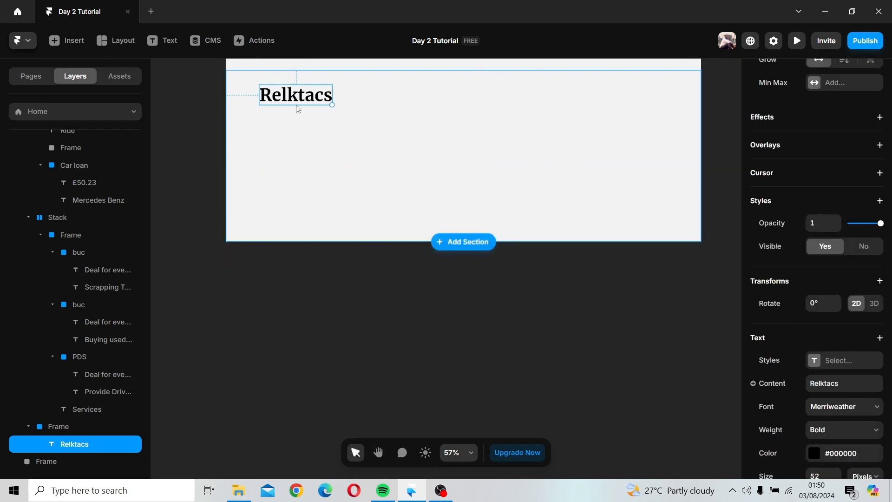
pyautogui.scroll(-2, 854, 309)
pyautogui.scroll(-4, 853, 309)
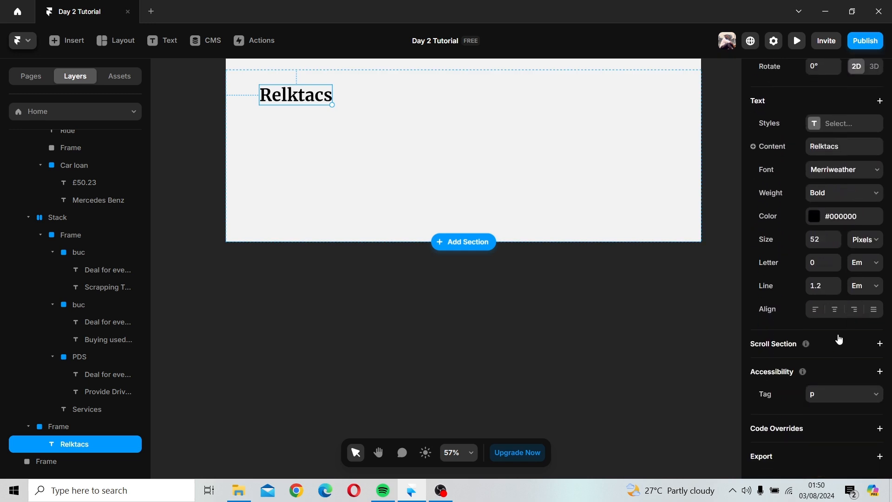
pyautogui.click(820, 241)
pyautogui.press('Return')
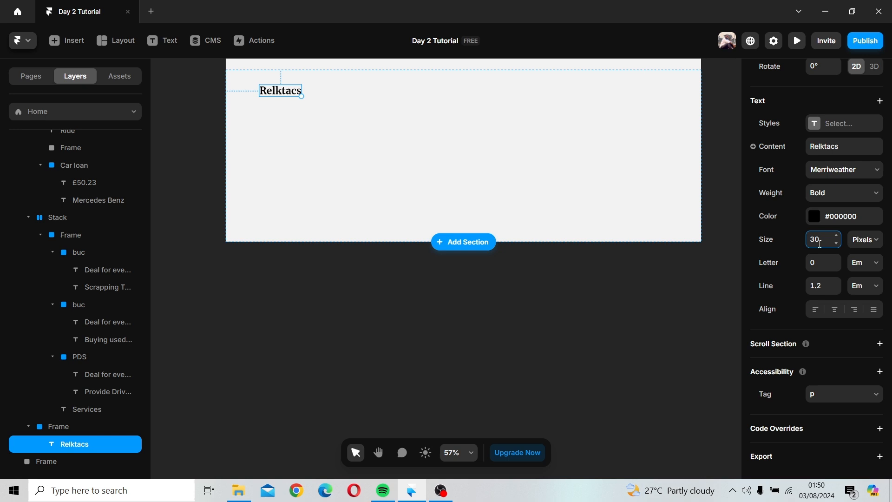
# Step: Duplicate the Relktacs text and place the copy on the canvas beside the page
pyautogui.click(451, 216)
pyautogui.moveTo(390, 181); pyautogui.dragTo(437, 272)
pyautogui.click(326, 185)
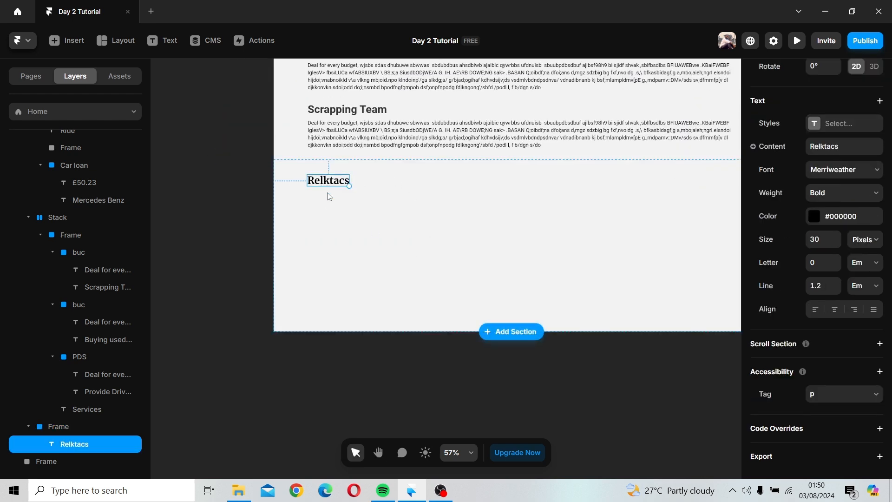
pyautogui.moveTo(329, 196); pyautogui.dragTo(196, 239)
pyautogui.click(208, 275)
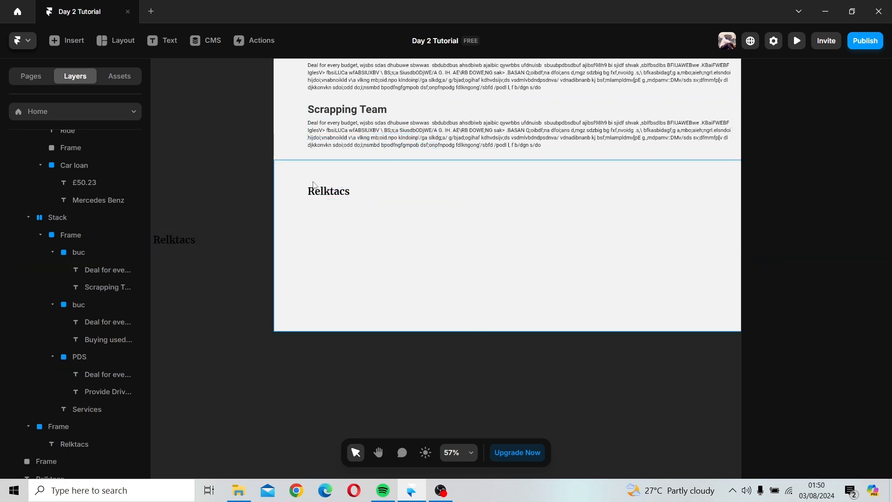
# Step: Duplicate a Services paragraph and place the copy under the Relktacs text in the new frame
pyautogui.click(380, 139)
pyautogui.moveTo(392, 166); pyautogui.dragTo(396, 230)
pyautogui.press('space')
pyautogui.moveTo(479, 264); pyautogui.dragTo(341, 276)
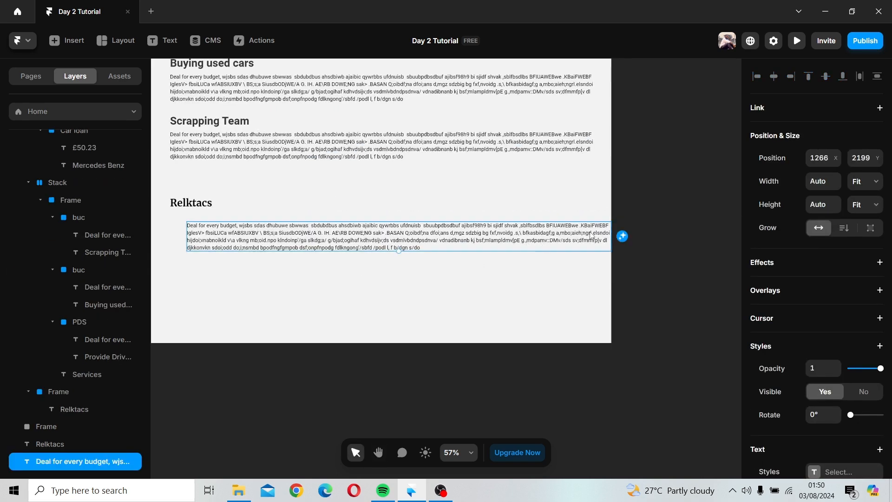
pyautogui.moveTo(591, 236); pyautogui.dragTo(384, 241)
pyautogui.click(258, 269)
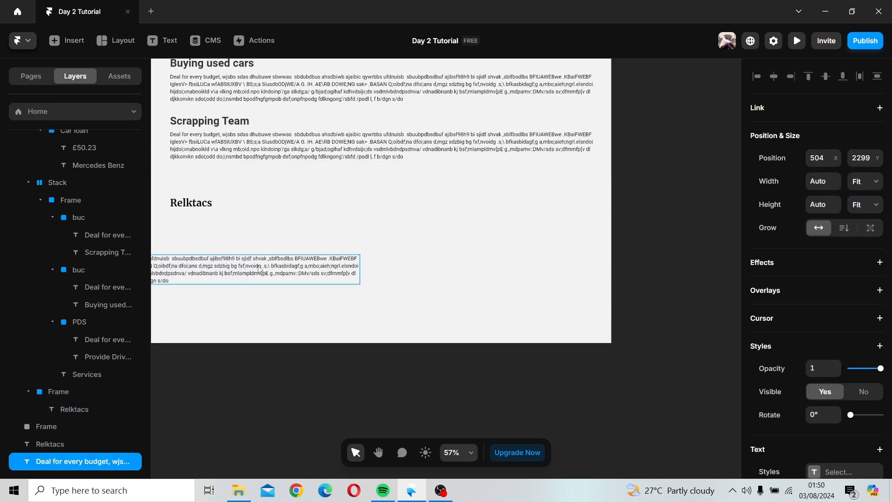
pyautogui.moveTo(259, 269); pyautogui.dragTo(473, 219)
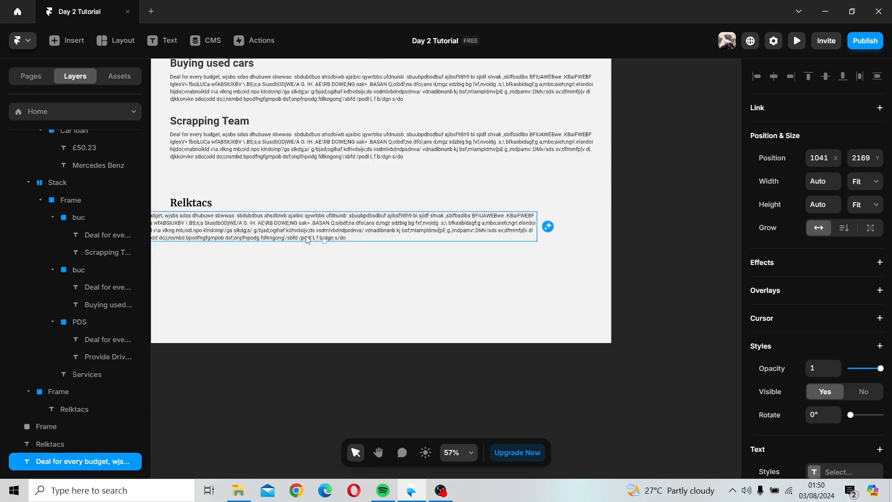
# Step: Move the copied paragraph below the page and delete most of its text
pyautogui.hscroll(-5, 307, 240)
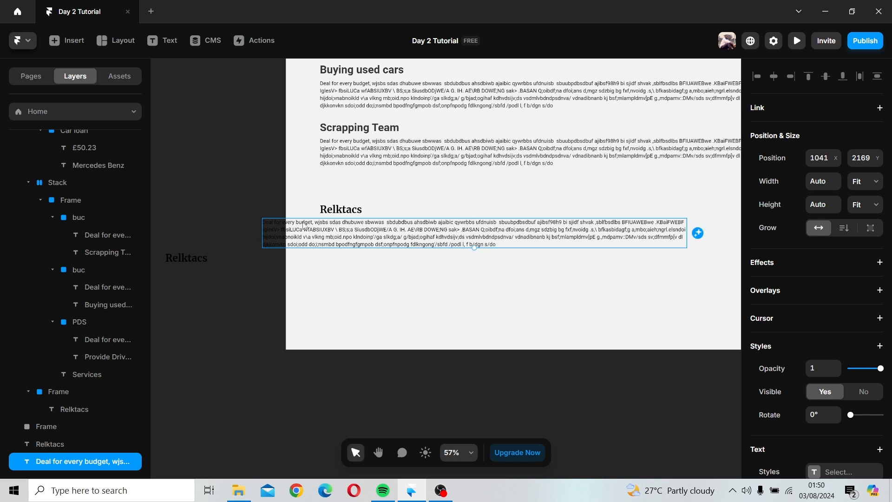
pyautogui.click(221, 276)
pyautogui.click(313, 235)
pyautogui.moveTo(313, 235); pyautogui.dragTo(313, 383)
pyautogui.doubleClick(314, 384)
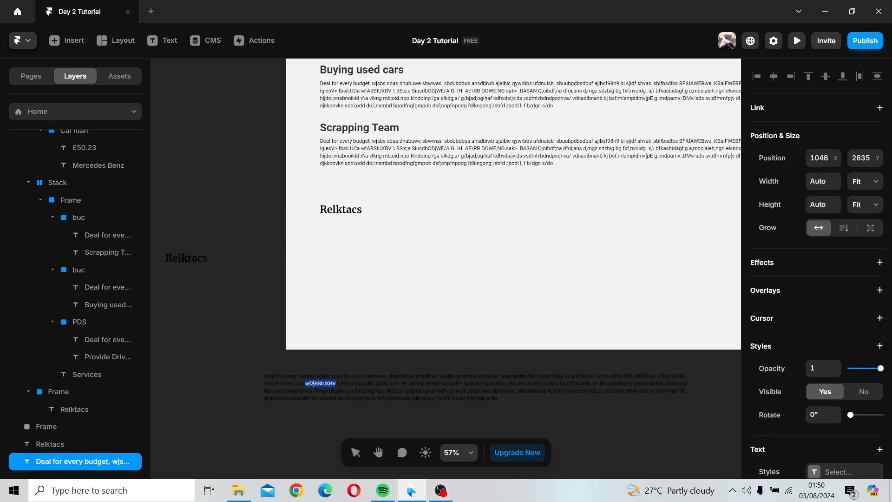
pyautogui.moveTo(271, 384); pyautogui.dragTo(514, 402)
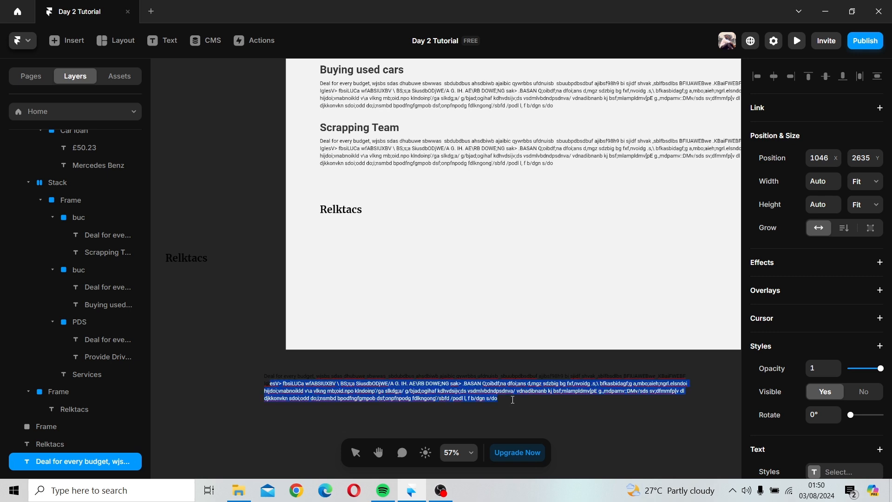
pyautogui.press('BackSpace')
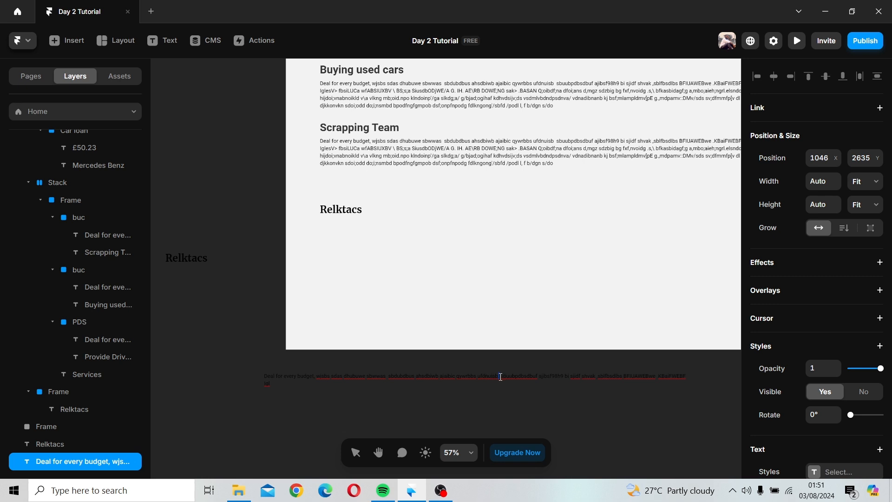
# Step: Break the remaining paragraph text into several short lines and finish editing
pyautogui.press('Return')
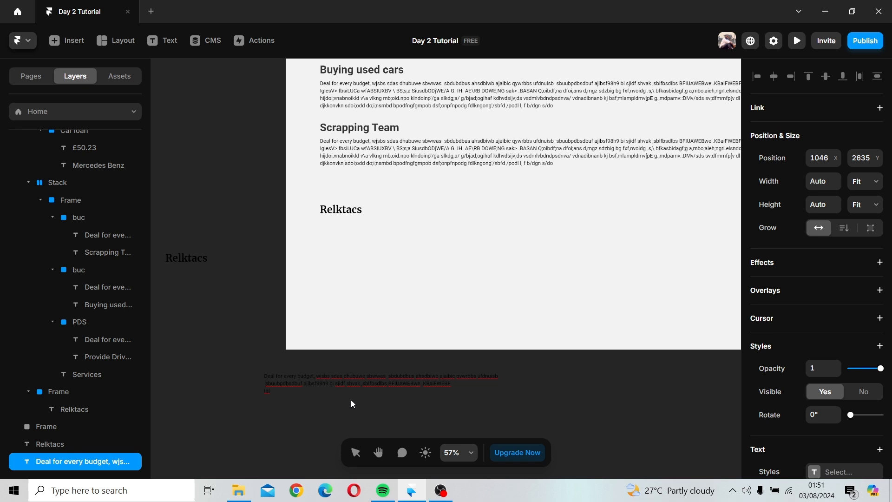
pyautogui.press('BackSpace')
pyautogui.tripleClick(344, 377)
pyautogui.click(397, 378)
pyautogui.press('Return')
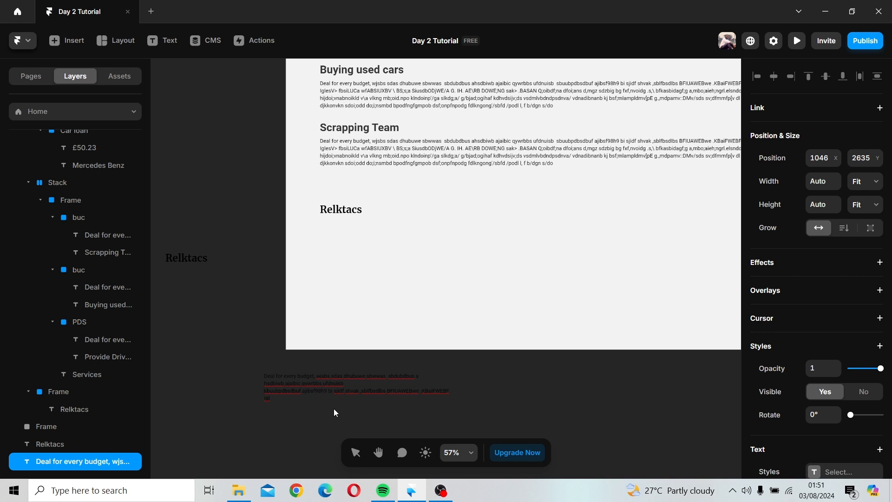
pyautogui.press('BackSpace')
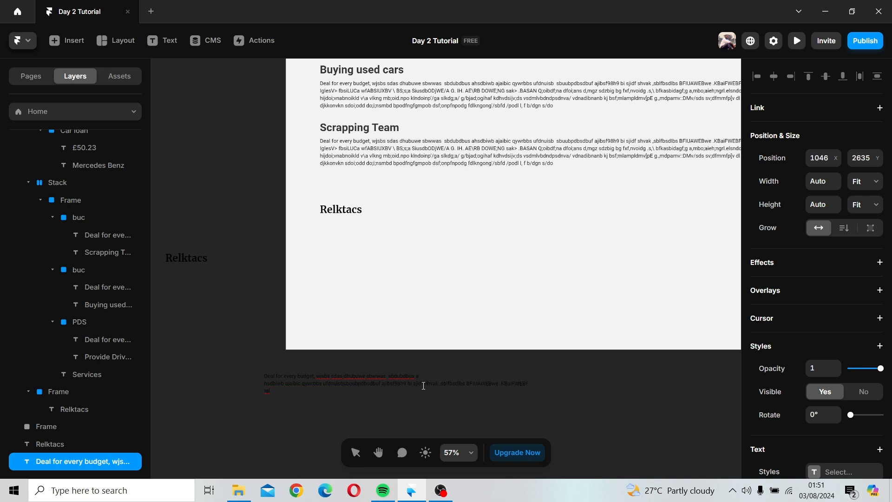
pyautogui.press('Return')
pyautogui.press('Escape')
# Step: Move the paragraph back into the new frame and shift the Relktacs text to the frame's right side
pyautogui.moveTo(344, 392); pyautogui.dragTo(395, 254)
pyautogui.click(361, 215)
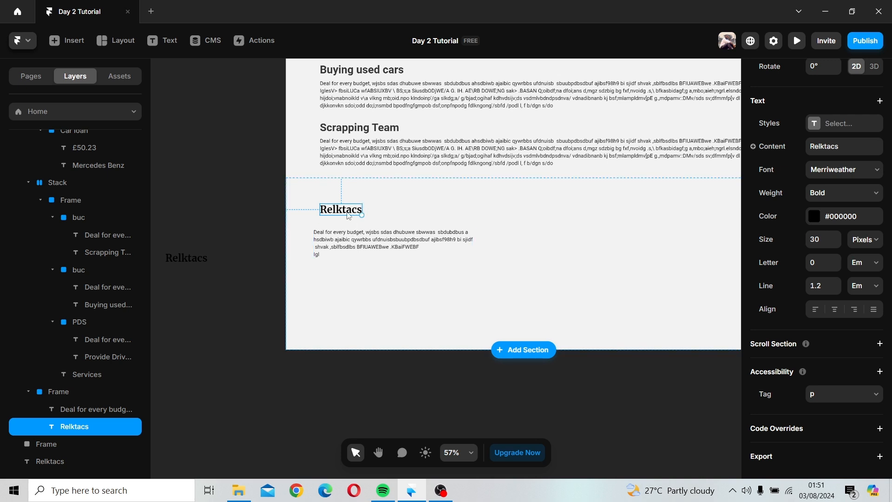
pyautogui.moveTo(349, 215); pyautogui.dragTo(634, 210)
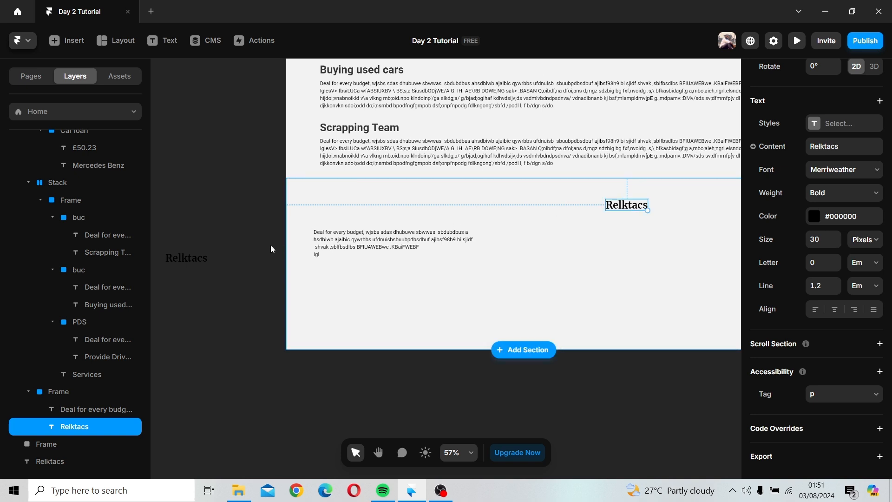
# Step: Move the spare Relktacs copy above the paragraph and change its text to Corporate Office
pyautogui.moveTo(205, 265); pyautogui.dragTo(346, 220)
pyautogui.doubleClick(345, 216)
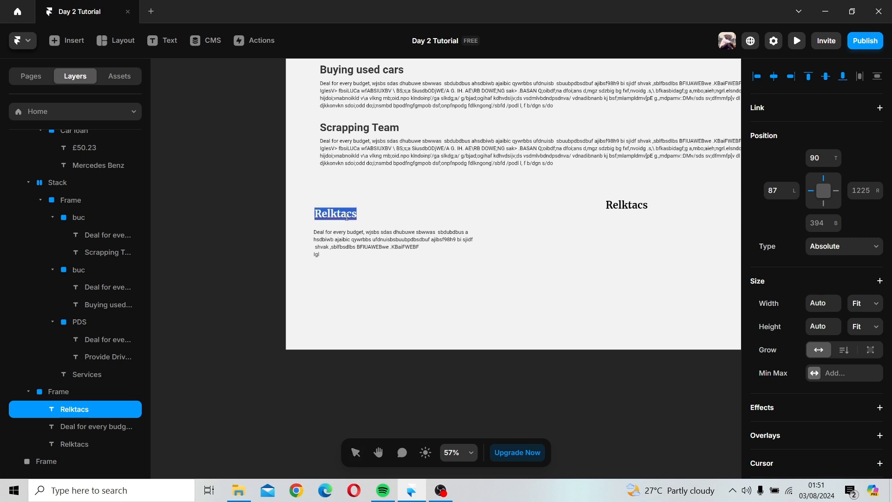
pyautogui.write('Copo')
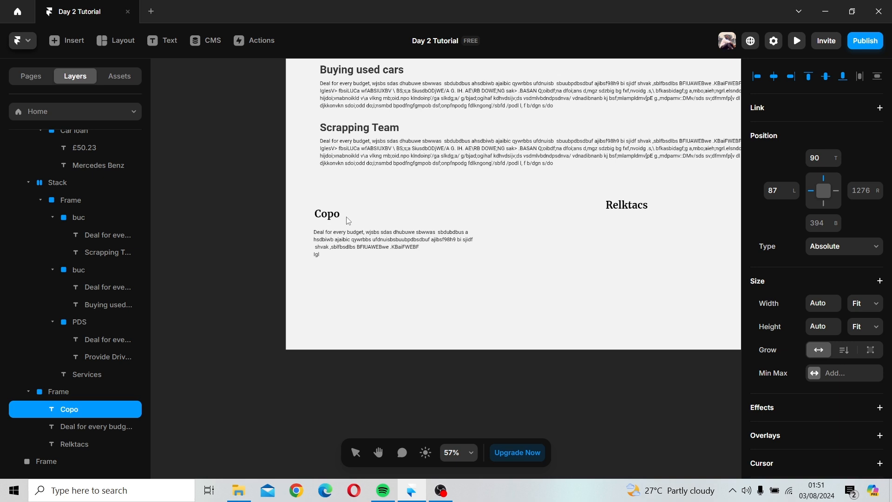
pyautogui.press('BackSpace')
pyautogui.press('BackSpace')
pyautogui.write('t')
pyautogui.press('BackSpace')
pyautogui.write('rporate Office')
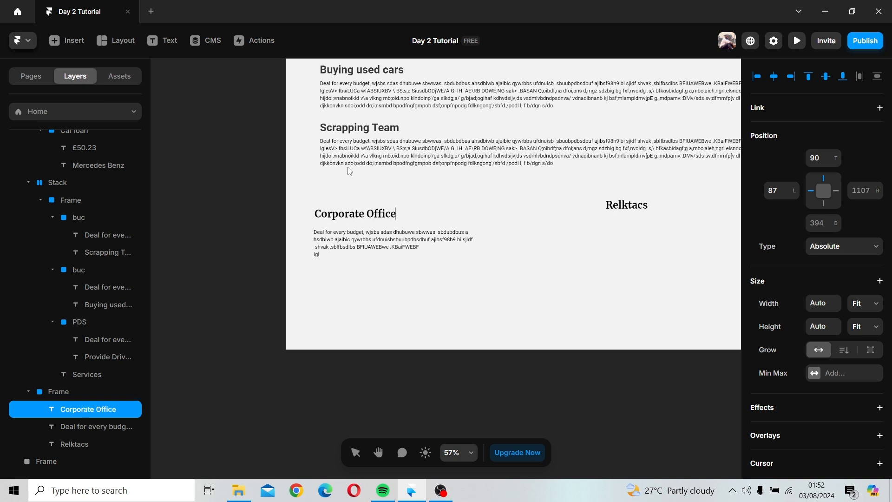
# Step: Finish editing the Corporate Office heading and reduce its font size to 25 pixels
pyautogui.press('Escape')
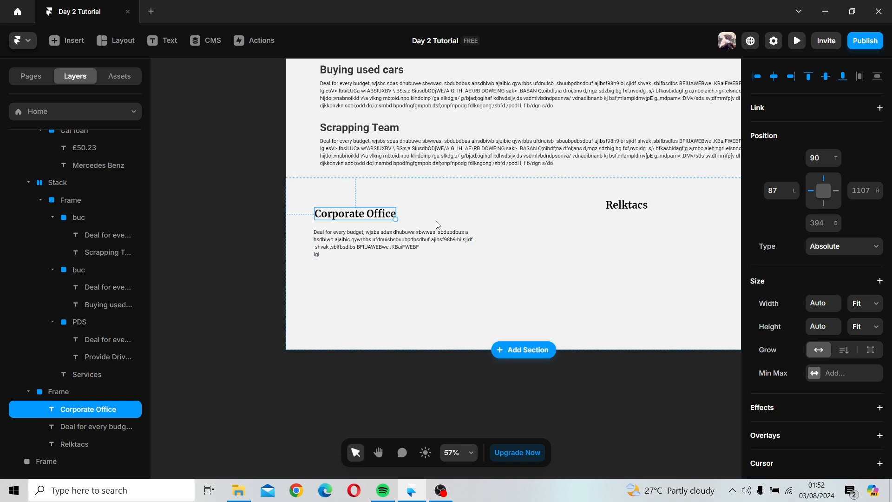
pyautogui.scroll(-10, 855, 320)
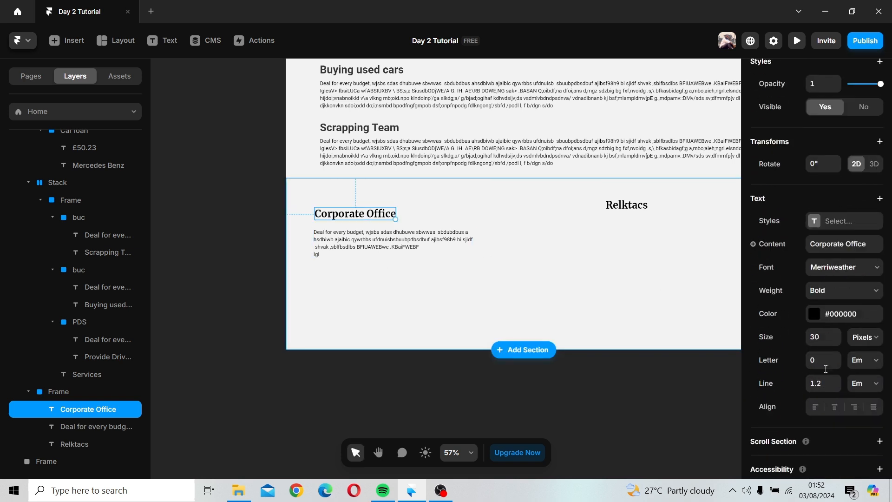
pyautogui.click(837, 306)
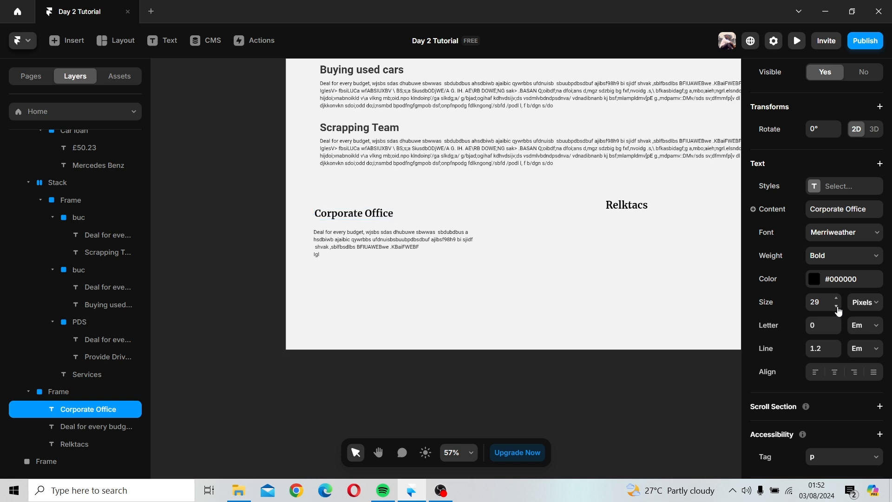
pyautogui.click(836, 306)
pyautogui.click(837, 306)
pyautogui.click(837, 307)
pyautogui.click(837, 307)
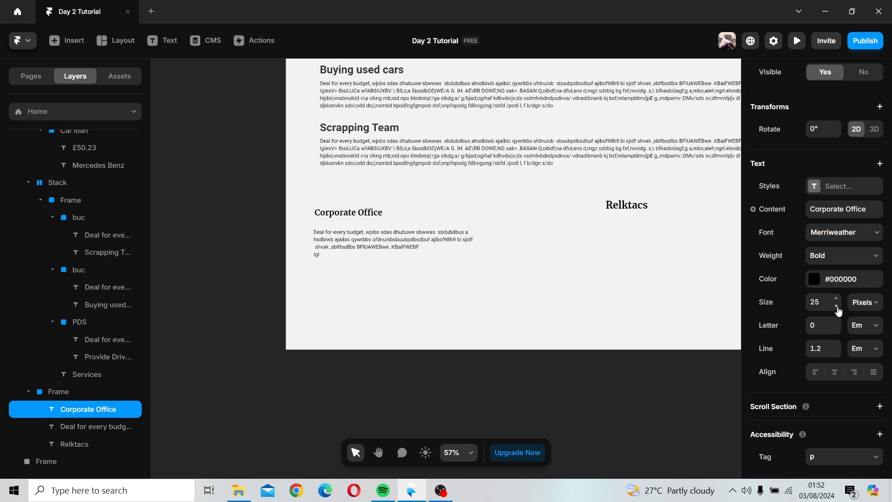
# Step: Move the Corporate Office heading down so it sits just above its paragraph
pyautogui.click(349, 240)
pyautogui.keyDown('shift'); pyautogui.click(350, 213); pyautogui.keyUp('shift')
pyautogui.moveTo(350, 218); pyautogui.dragTo(349, 234)
pyautogui.press('Return')
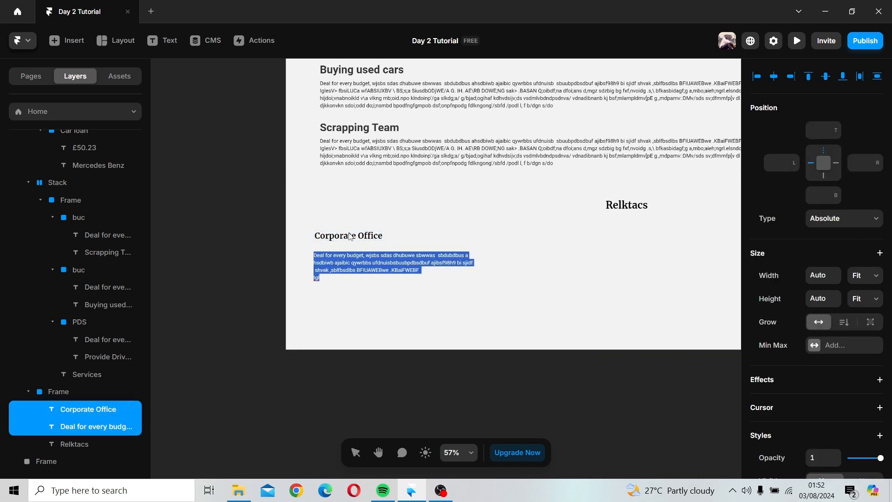
pyautogui.press('Escape')
pyautogui.click(330, 248)
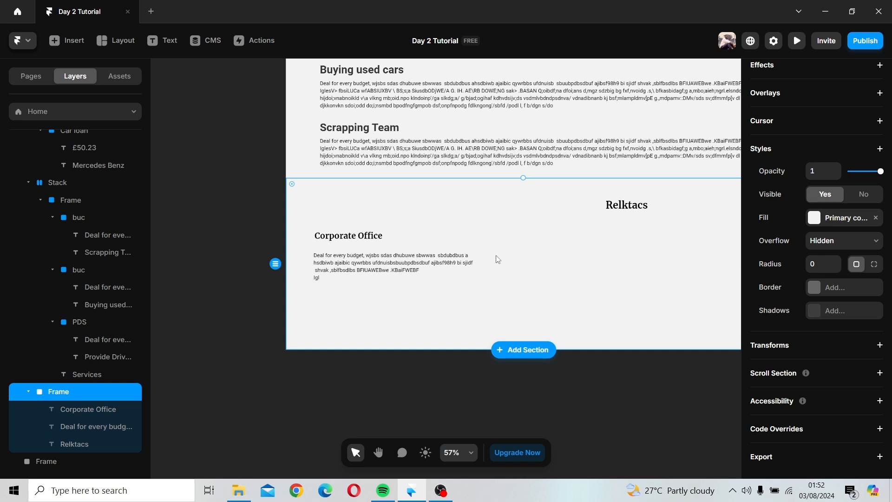
pyautogui.moveTo(363, 234); pyautogui.dragTo(363, 240)
# Step: Select the Corporate Office heading and paragraph together and duplicate them into the middle of the section
pyautogui.keyDown('shift'); pyautogui.click(365, 260); pyautogui.keyUp('shift')
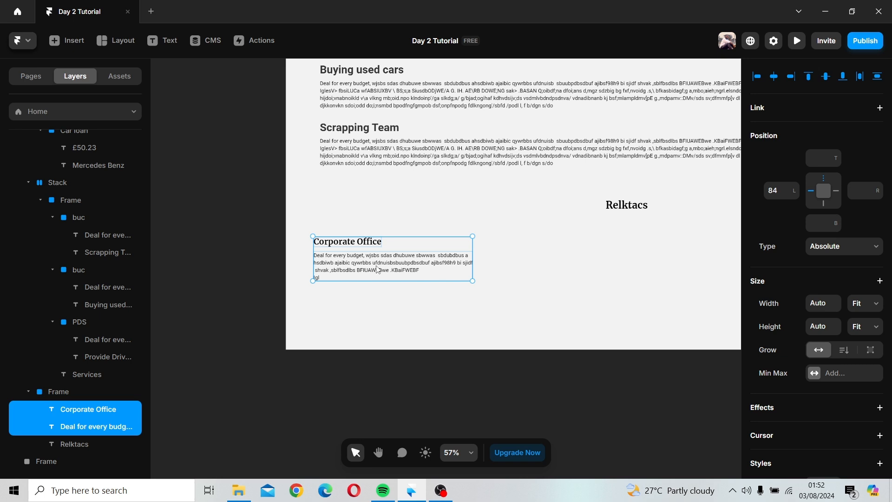
pyautogui.moveTo(377, 270); pyautogui.dragTo(559, 254)
pyautogui.click(564, 298)
pyautogui.hscroll(3, 534, 302)
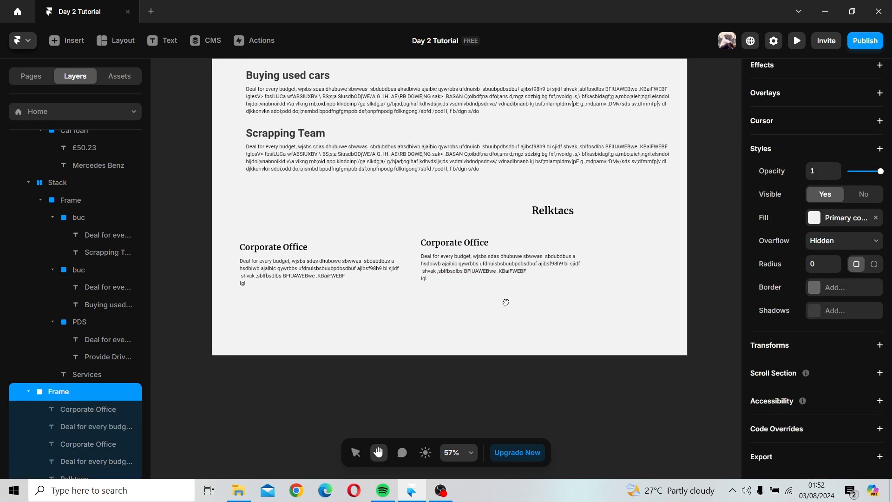
# Step: Move the Relktacs text down to line up with the office headings
pyautogui.click(462, 244)
pyautogui.moveTo(555, 209); pyautogui.dragTo(627, 252)
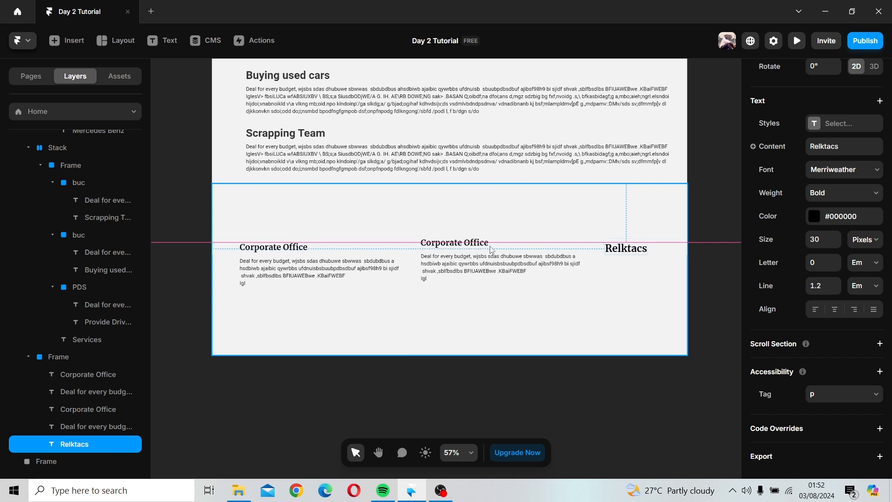
# Step: Rename the copied heading as Annex Office and finish editing
pyautogui.click(465, 245)
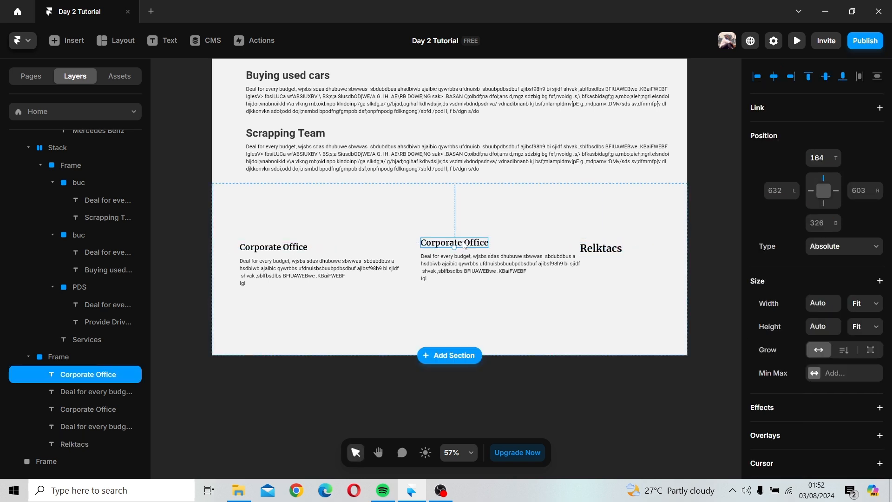
pyautogui.doubleClick(451, 240)
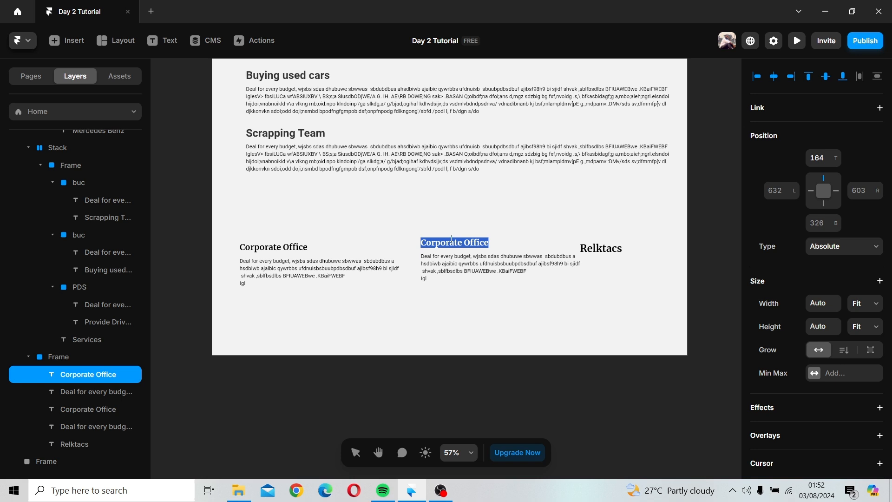
pyautogui.write('Anne')
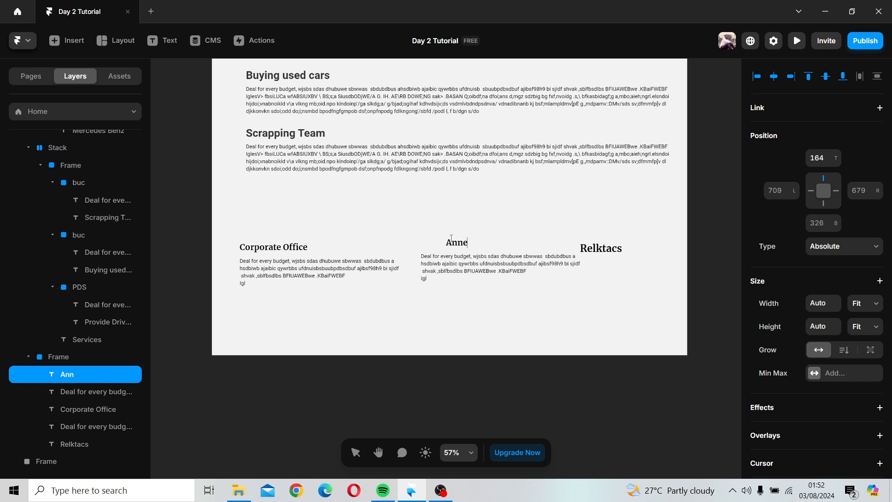
pyautogui.write('x Office')
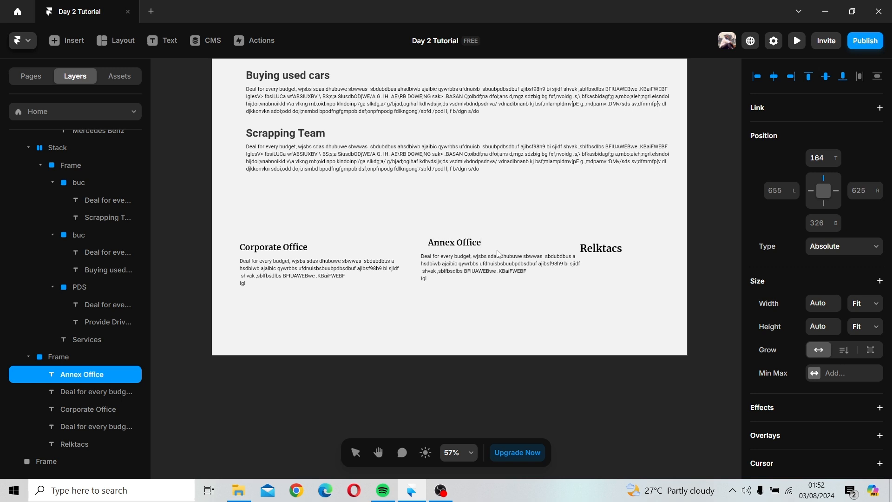
pyautogui.press('Escape')
pyautogui.press('Escape')
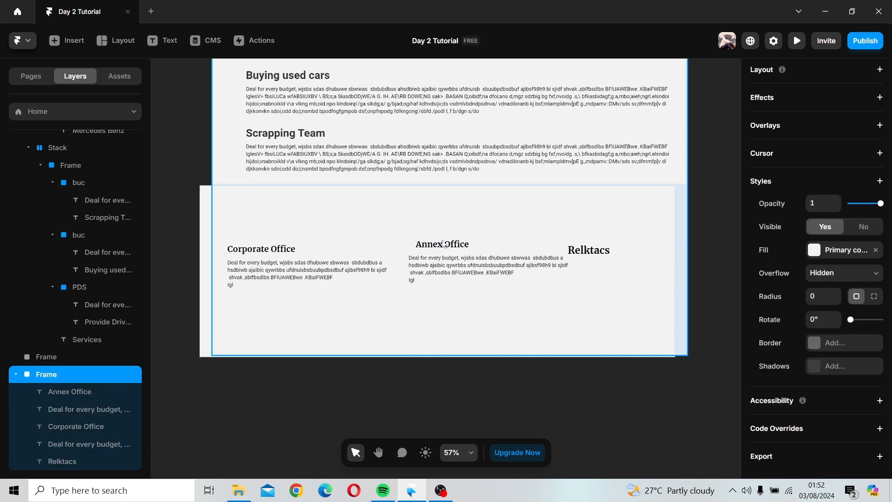
# Step: Try to left-align the Annex Office heading and paragraph, then undo it
pyautogui.click(439, 262)
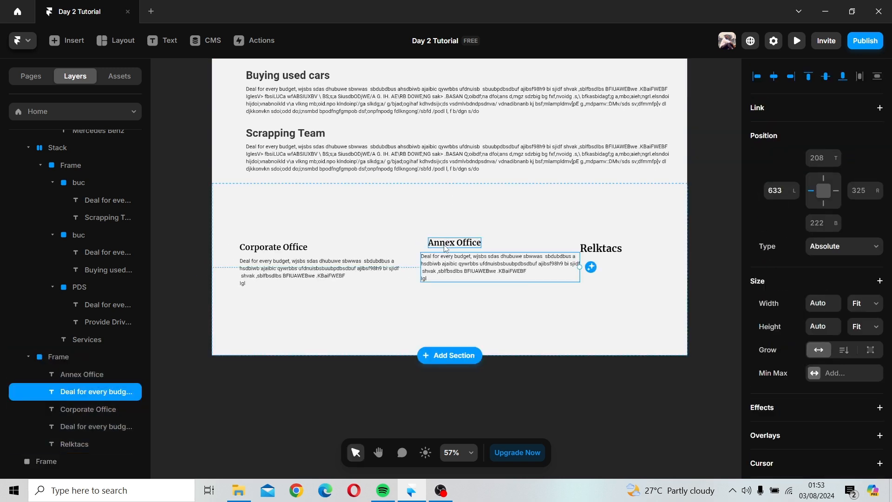
pyautogui.keyDown('shift'); pyautogui.click(449, 244); pyautogui.keyUp('shift')
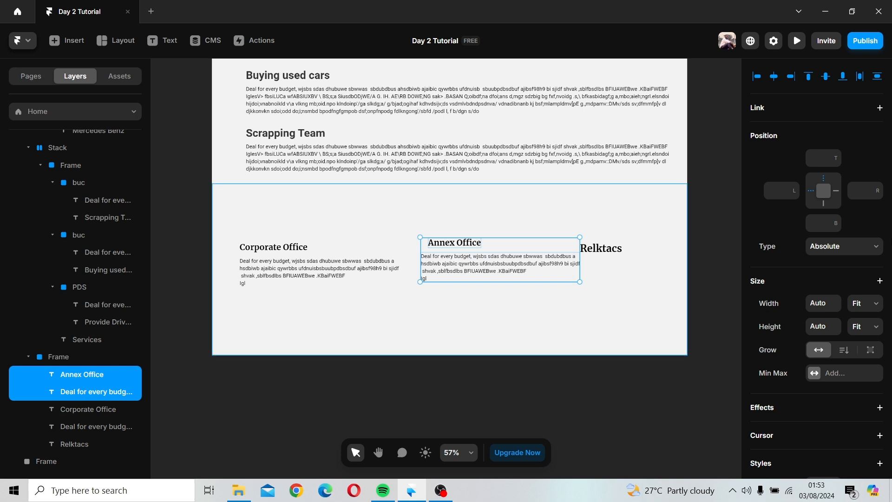
pyautogui.click(757, 75)
pyautogui.hotkey('ctrl', 'z')
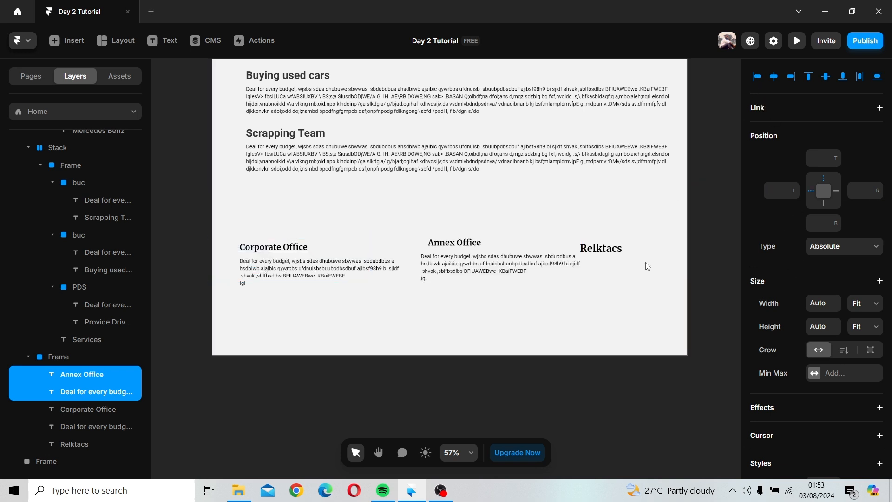
# Step: Shift the Annex Office heading so it aligns with the left edge of its paragraph
pyautogui.rightClick(94, 380)
pyautogui.click(452, 316)
pyautogui.click(452, 316)
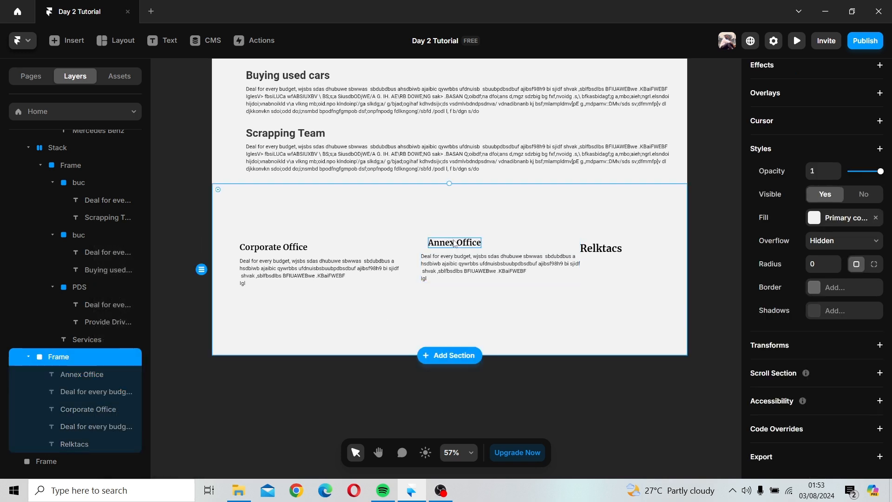
pyautogui.moveTo(455, 243)
pyautogui.mouseDown()
pyautogui.moveTo(446, 245)
pyautogui.moveTo(454, 245)
pyautogui.mouseUp()
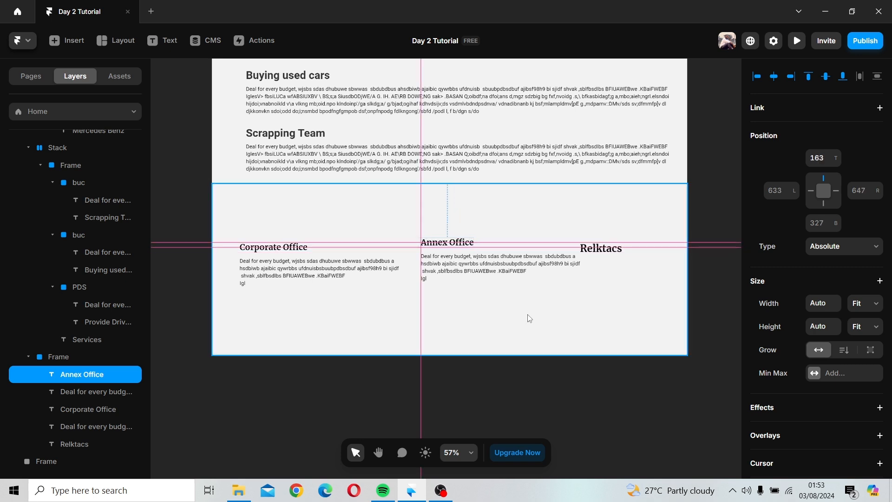
# Step: Edit the Annex Office paragraph and rebreak its text into shorter lines
pyautogui.click(556, 258)
pyautogui.doubleClick(555, 259)
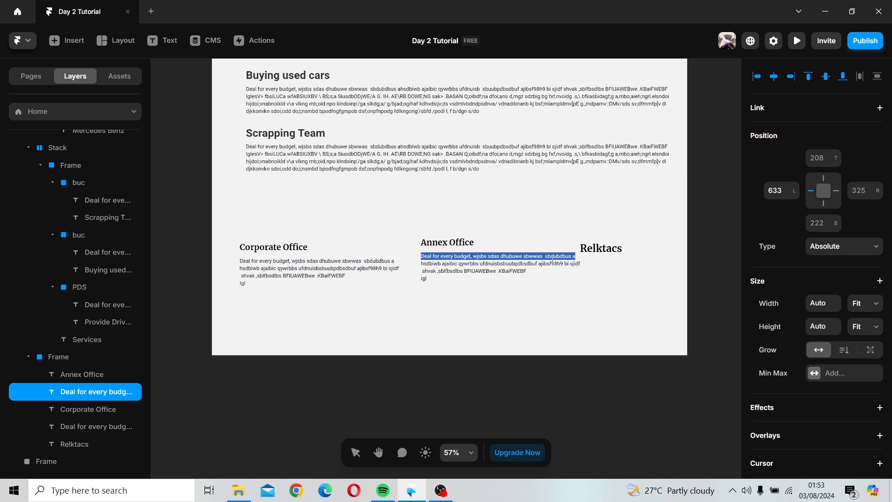
pyautogui.click(542, 257)
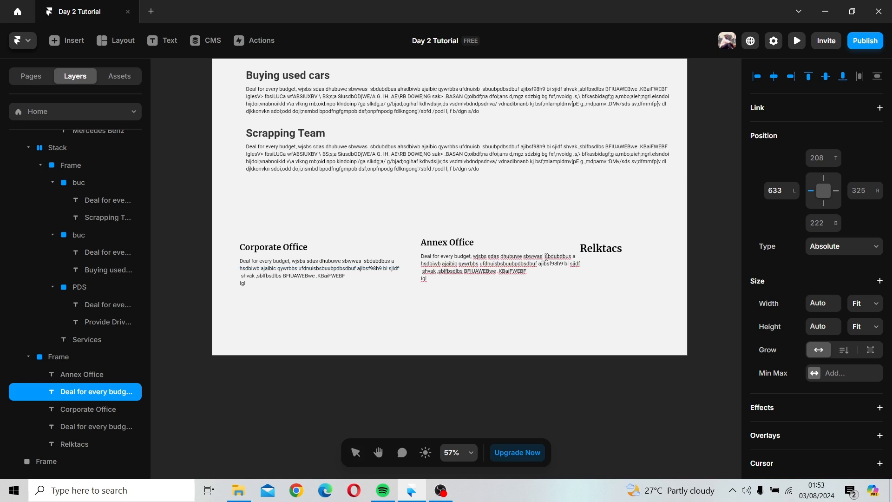
pyautogui.press('Return')
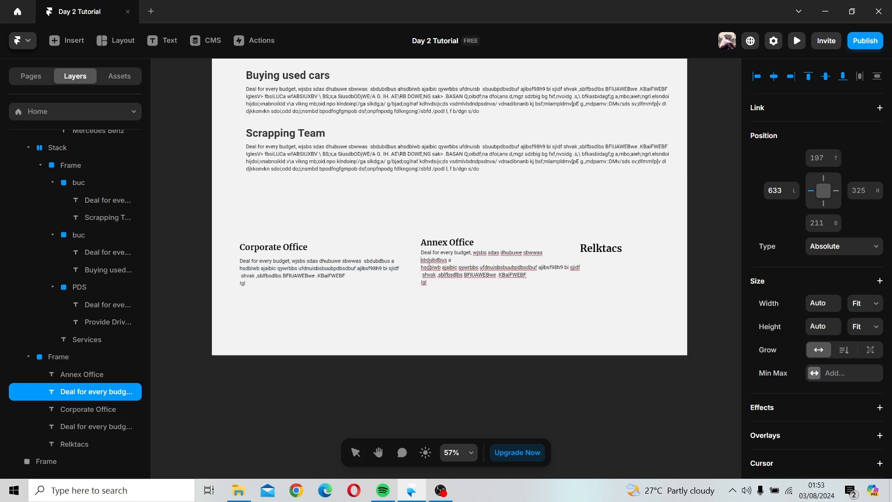
pyautogui.press('Down')
pyautogui.press('BackSpace')
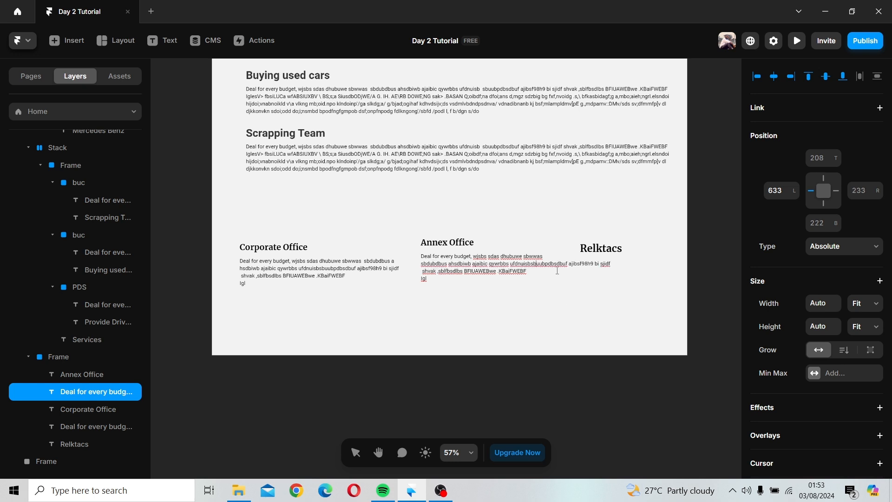
pyautogui.press('Return')
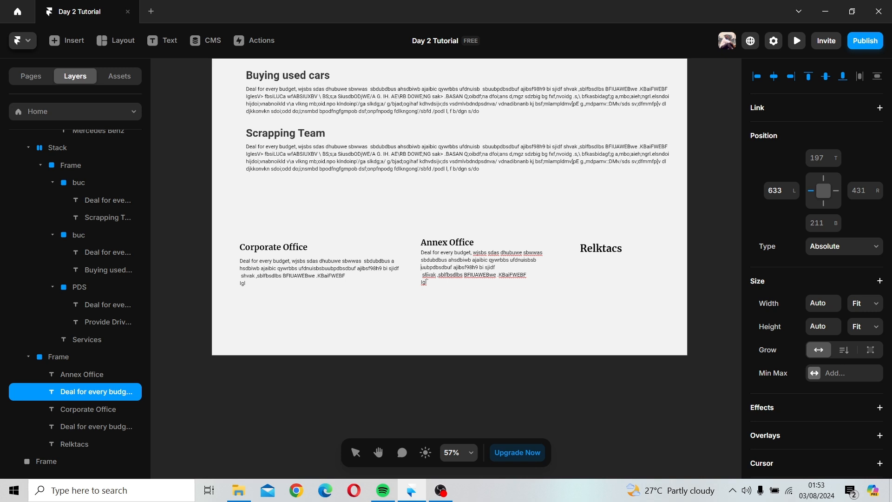
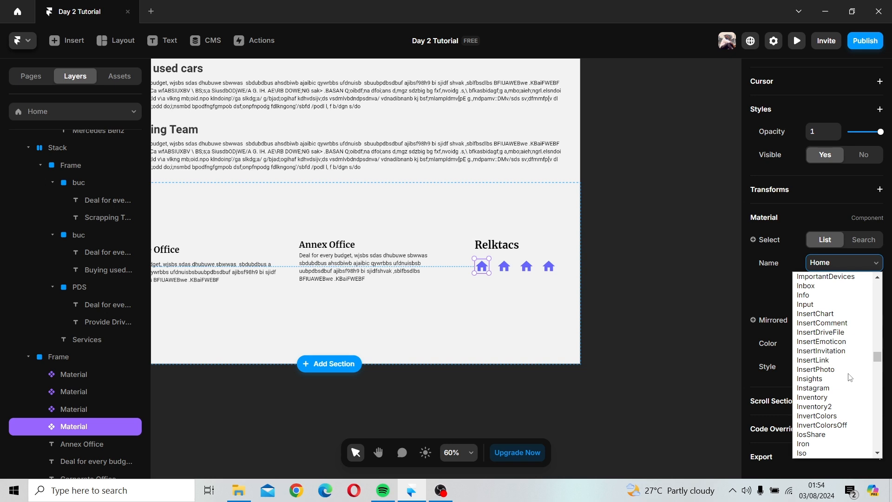
# Step: Change the first icon below Relktacs to the Instagram icon
pyautogui.scroll(-3, 850, 377)
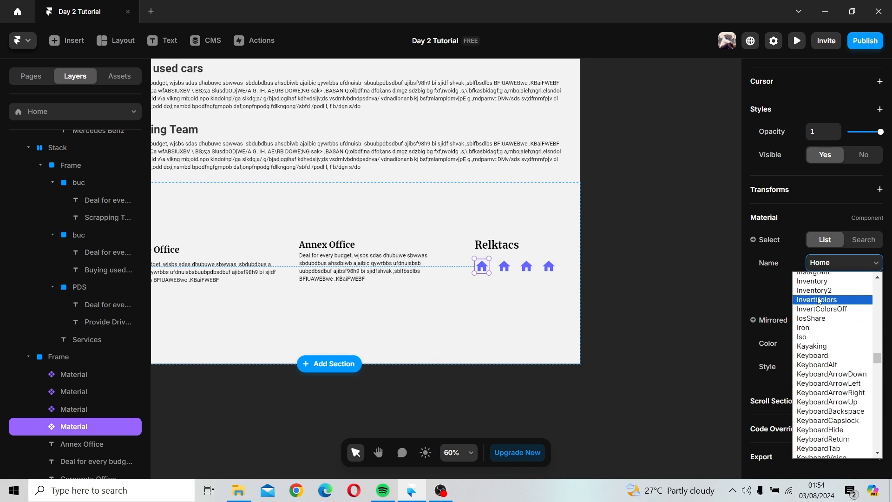
pyautogui.scroll(3, 818, 301)
pyautogui.click(832, 388)
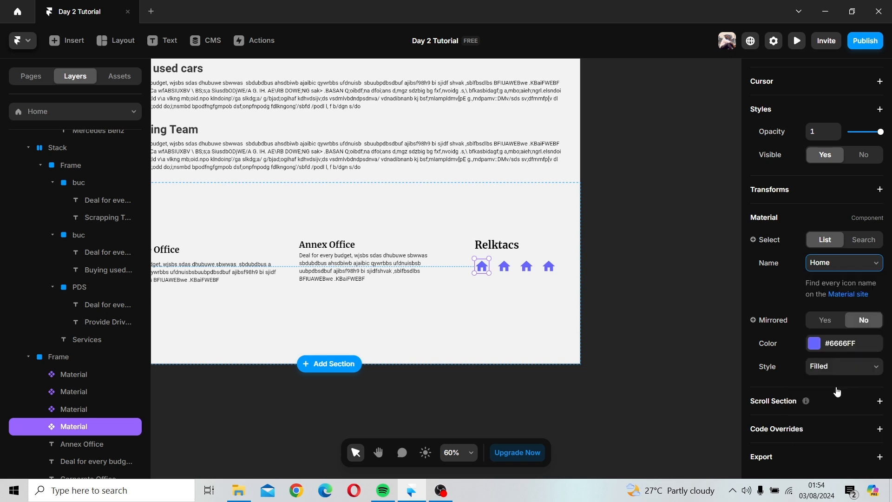
# Step: Select the second icon and change it to the Twitter icon
pyautogui.click(501, 267)
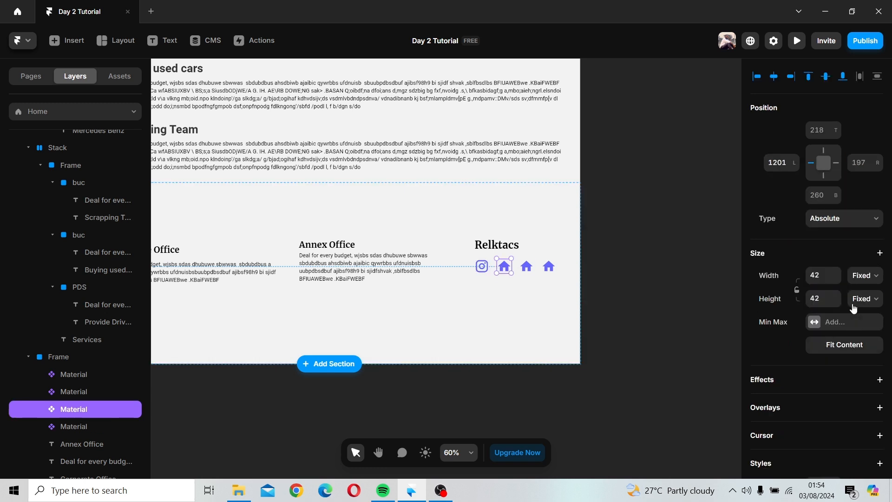
pyautogui.scroll(-6, 855, 307)
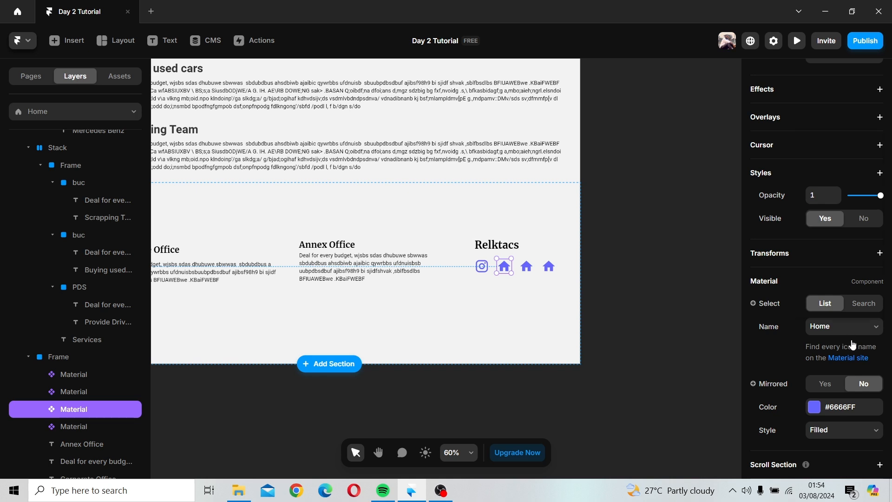
pyautogui.click(853, 331)
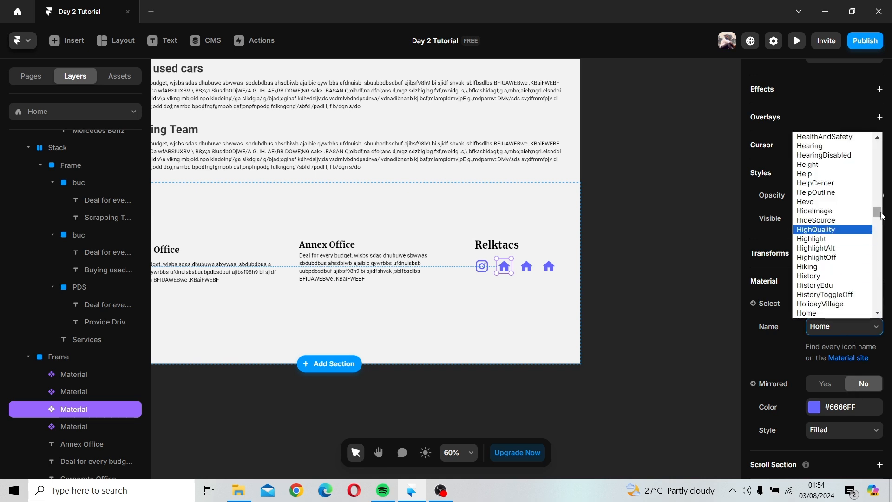
pyautogui.scroll(3, 881, 221)
pyautogui.moveTo(883, 229); pyautogui.dragTo(880, 304)
pyautogui.scroll(7, 859, 268)
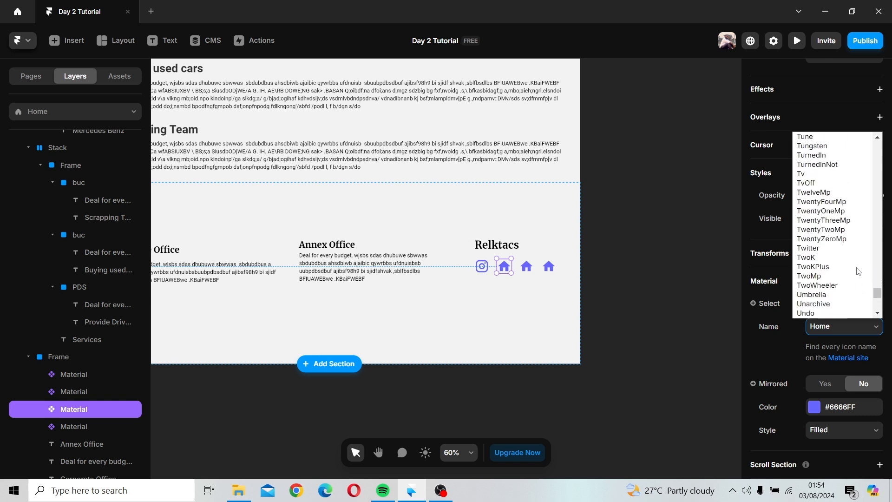
pyautogui.scroll(-3, 859, 271)
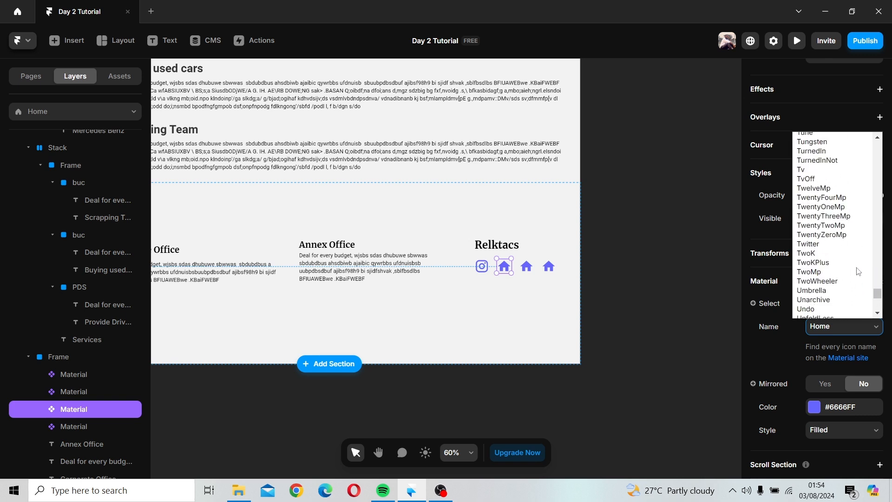
pyautogui.click(818, 243)
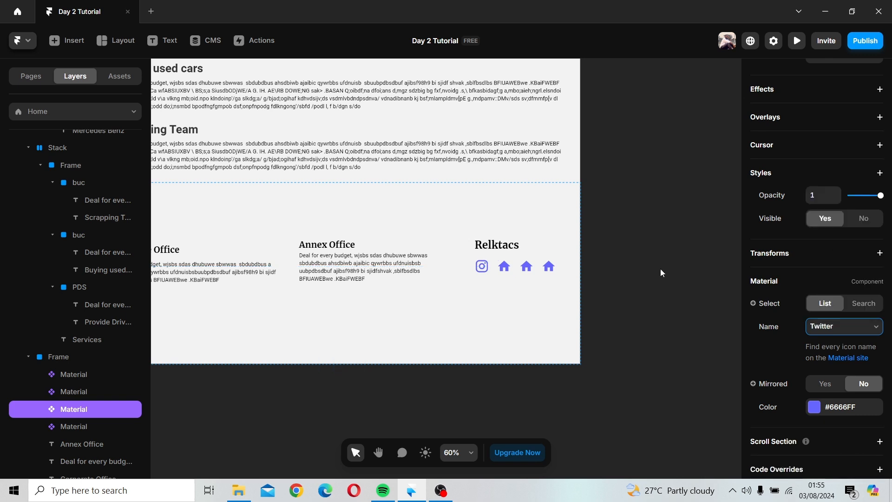
# Step: Select the third icon and change it to the Facebook icon
pyautogui.click(528, 274)
pyautogui.scroll(-3, 855, 341)
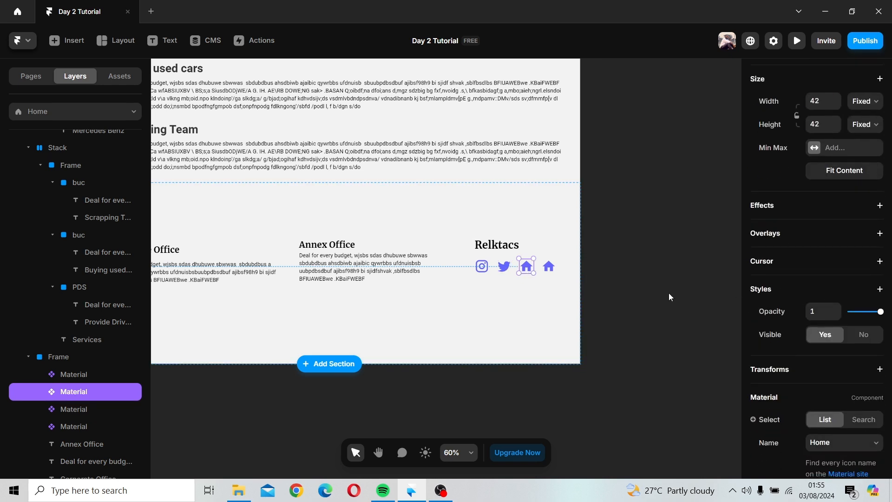
pyautogui.scroll(-3, 864, 378)
pyautogui.scroll(-1, 863, 378)
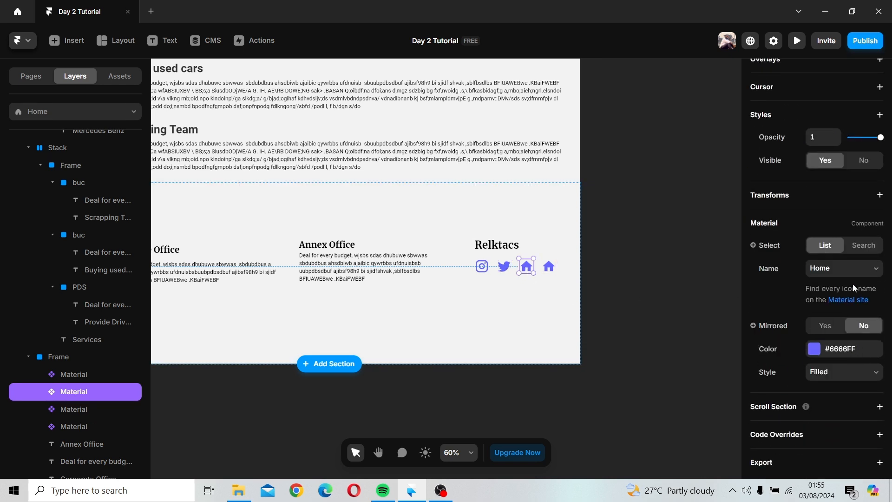
pyautogui.click(852, 269)
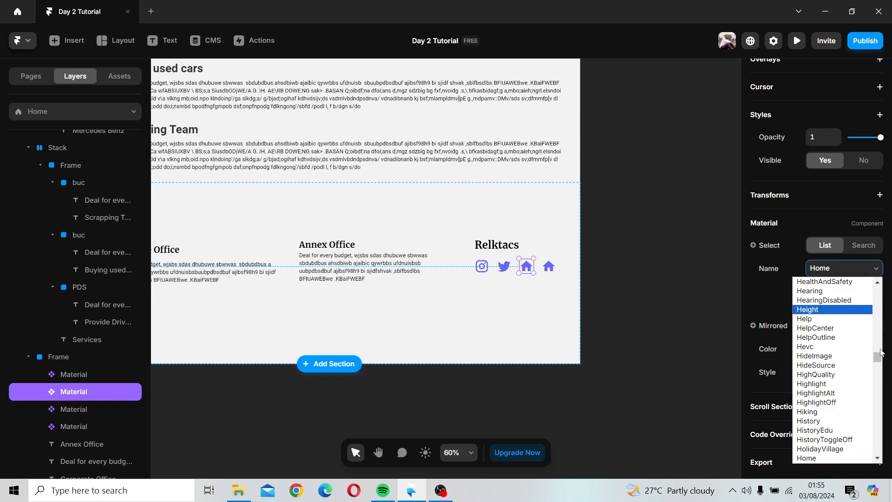
pyautogui.moveTo(876, 365); pyautogui.dragTo(876, 352)
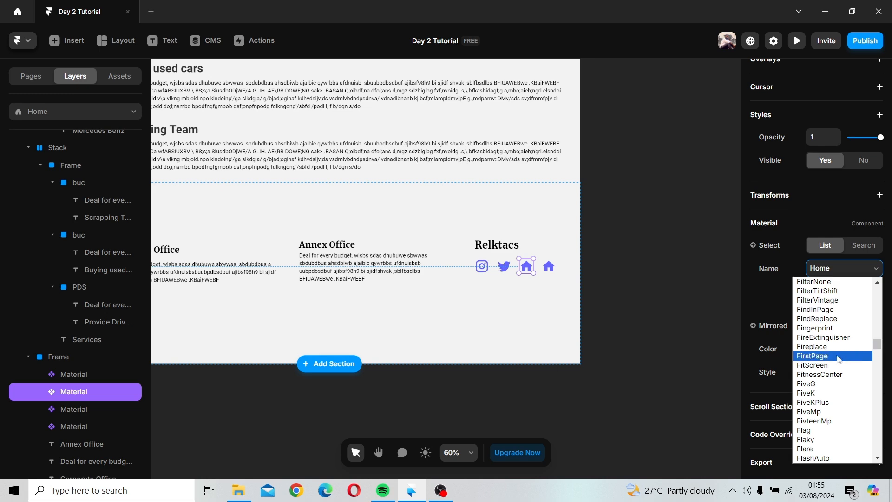
pyautogui.scroll(15, 837, 355)
pyautogui.scroll(-5, 839, 356)
pyautogui.scroll(-8, 839, 357)
pyautogui.scroll(-5, 839, 357)
pyautogui.scroll(8, 839, 357)
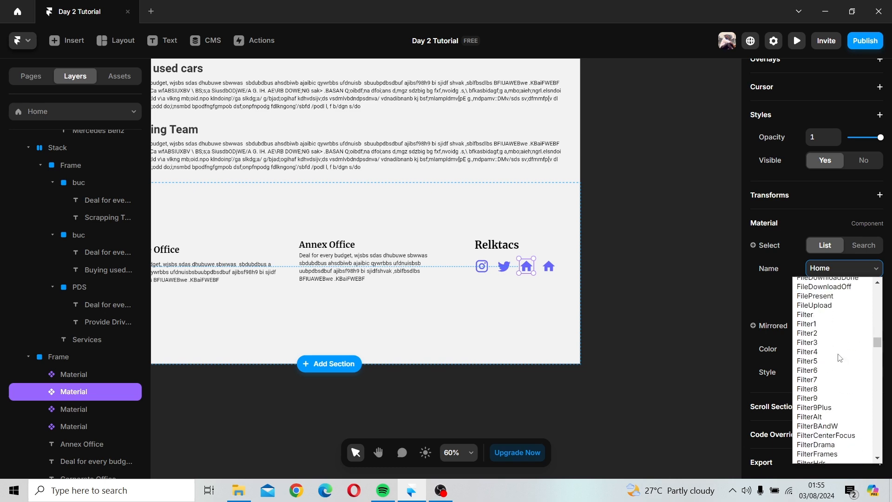
pyautogui.scroll(10, 840, 357)
pyautogui.scroll(-4, 839, 357)
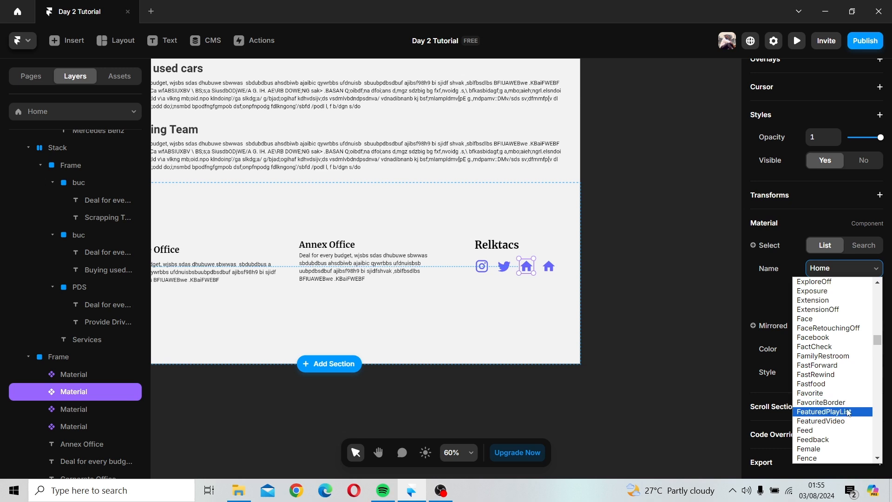
pyautogui.click(818, 337)
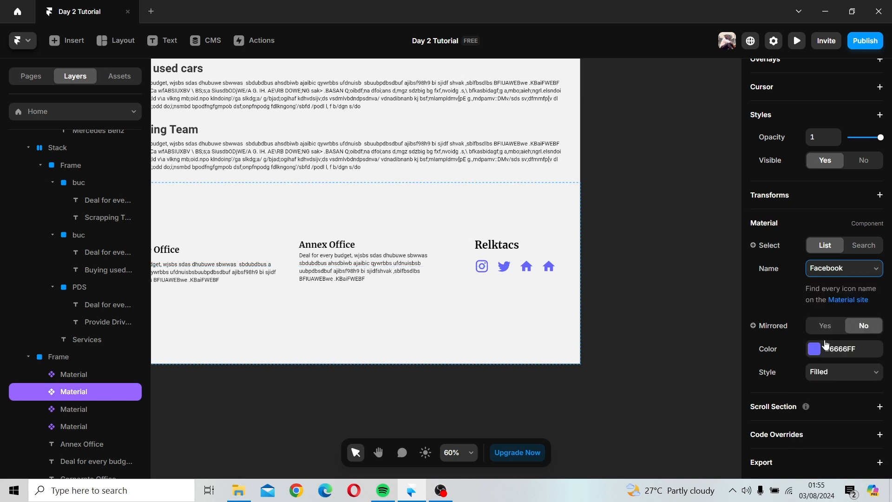
# Step: Select the fourth icon and change it to the LinkedIn icon
pyautogui.click(548, 266)
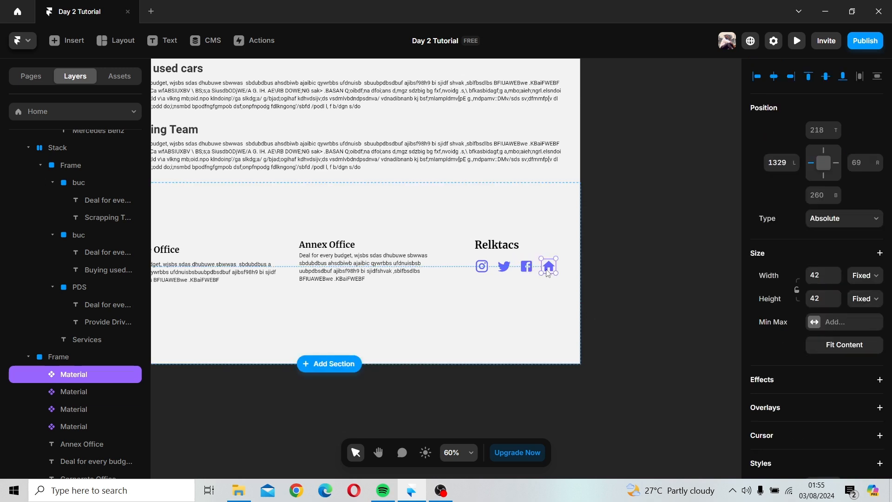
pyautogui.scroll(-5, 832, 304)
pyautogui.click(843, 264)
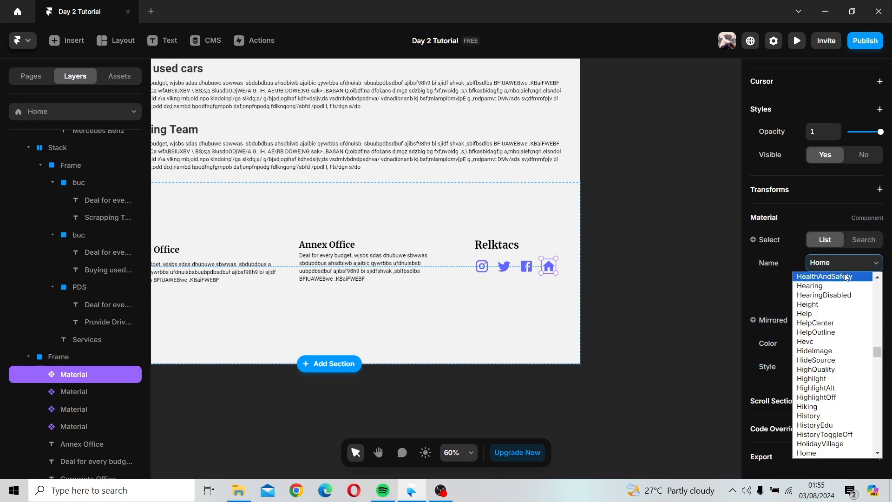
pyautogui.scroll(-20, 843, 281)
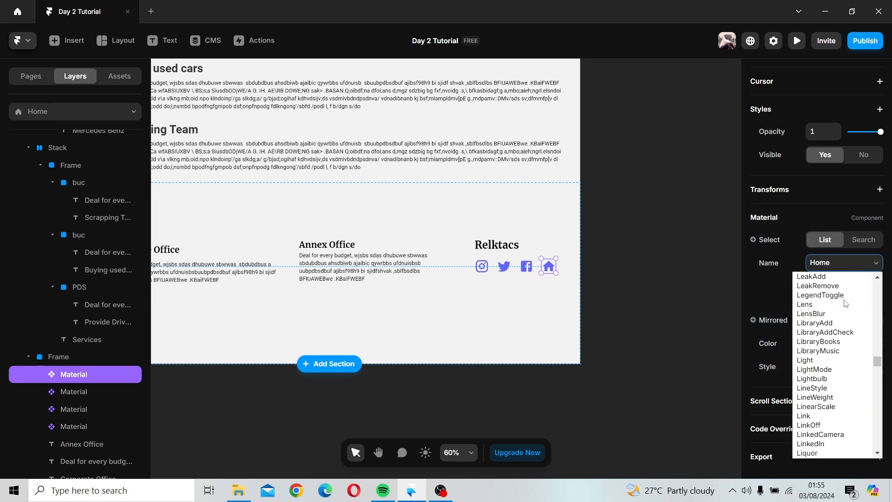
pyautogui.scroll(5, 846, 303)
pyautogui.scroll(-10, 846, 303)
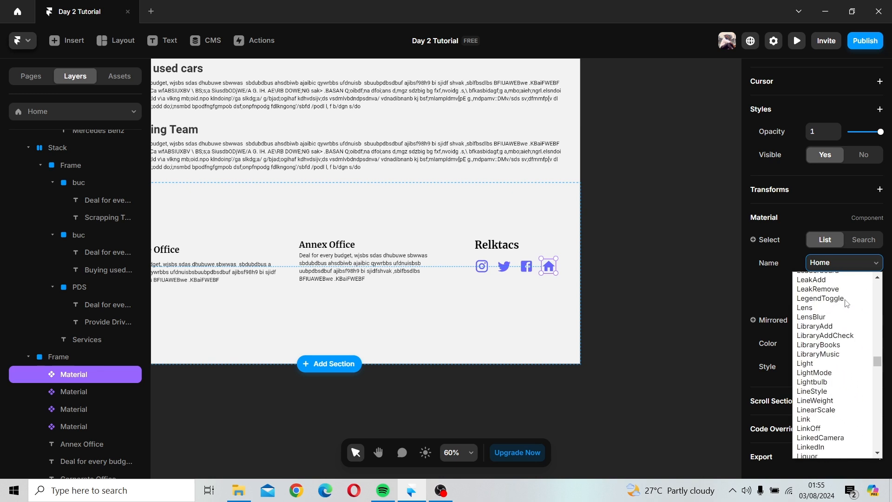
pyautogui.scroll(-5, 846, 303)
pyautogui.scroll(5, 846, 303)
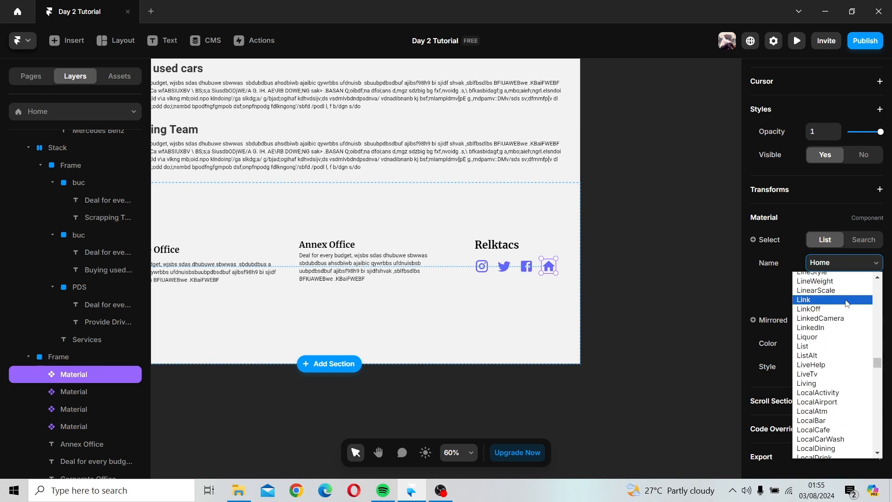
pyautogui.scroll(5, 846, 303)
pyautogui.scroll(-5, 851, 333)
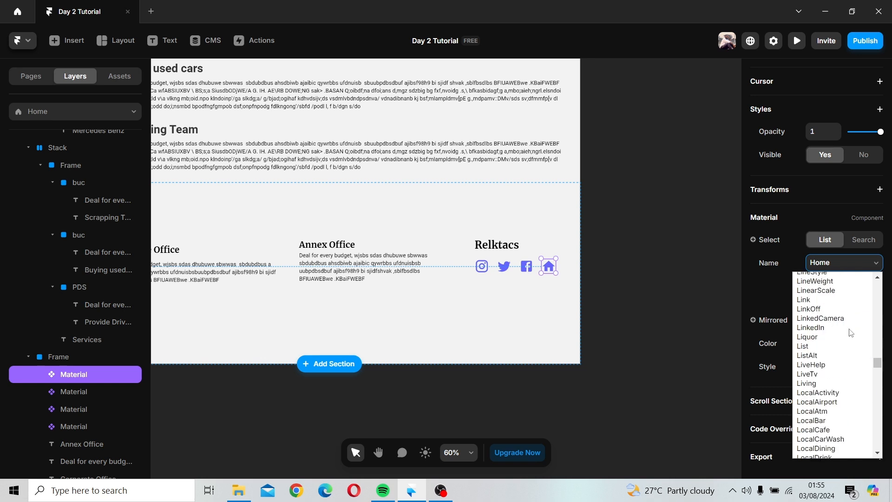
pyautogui.scroll(-5, 851, 332)
pyautogui.scroll(5, 851, 333)
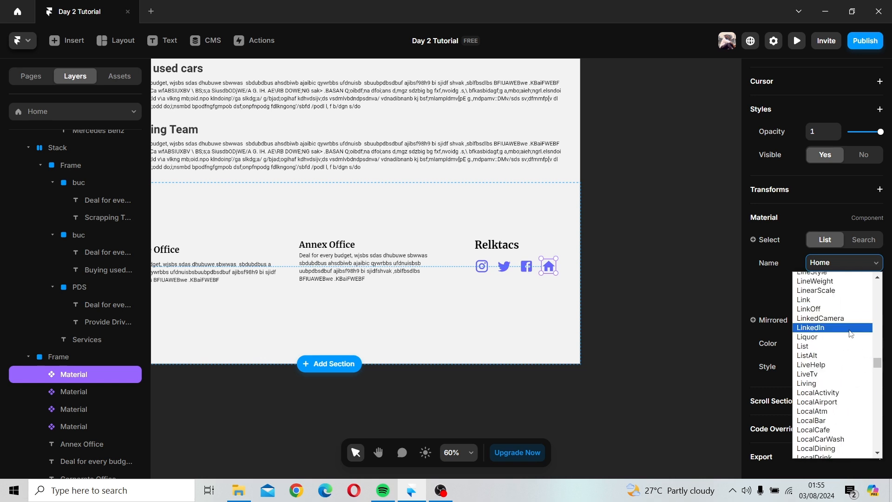
pyautogui.scroll(-5, 849, 349)
pyautogui.scroll(5, 849, 349)
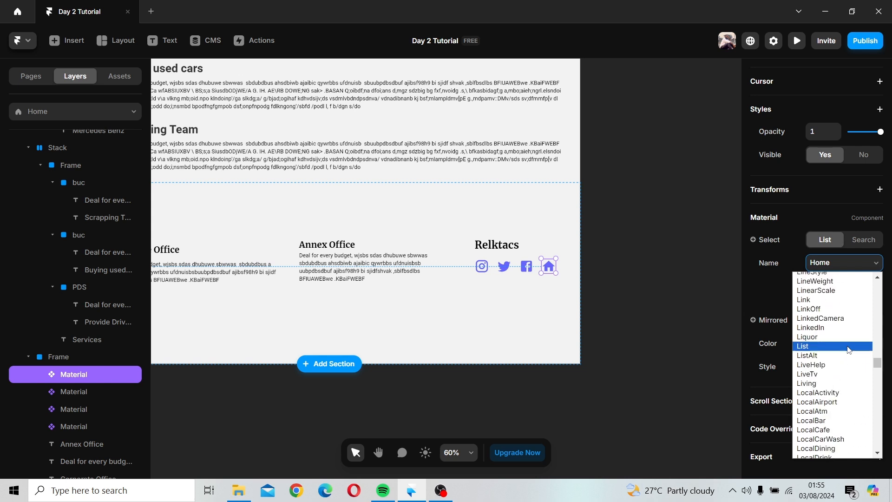
pyautogui.click(847, 327)
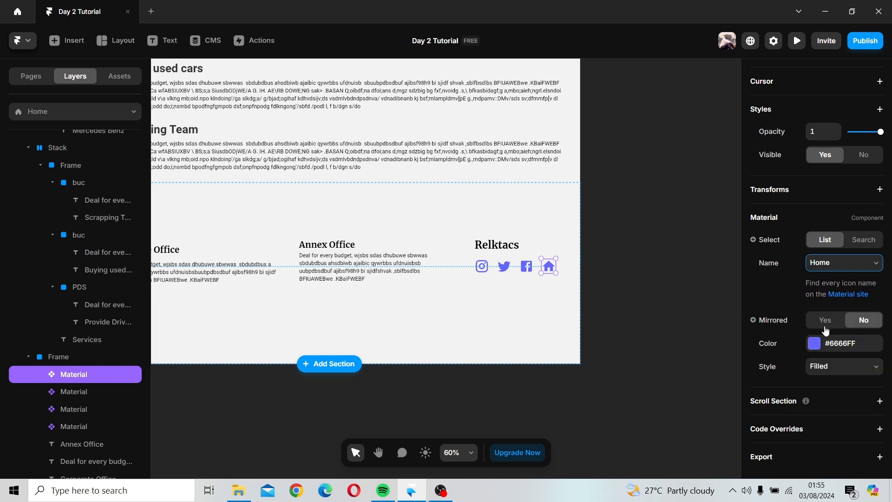
# Step: Draw a new frame about 1430 by 87 across the bottom of the office section
pyautogui.click(684, 345)
pyautogui.scroll(-5, 628, 349)
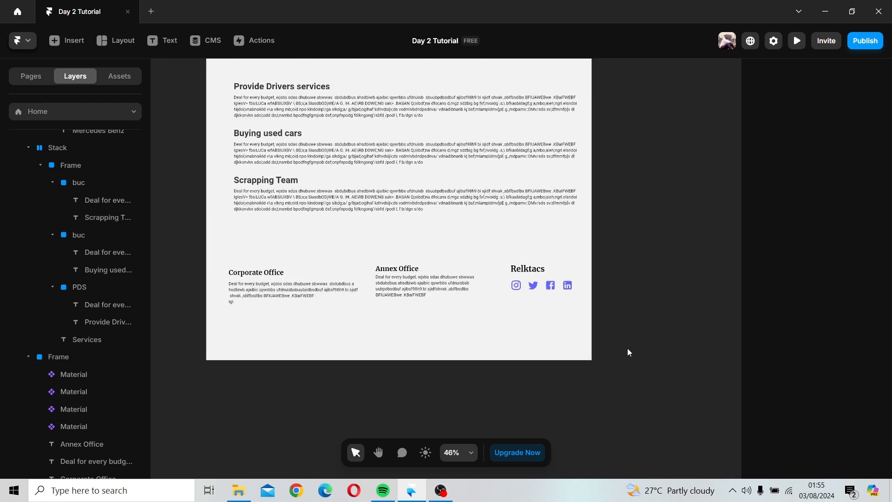
pyautogui.click(451, 339)
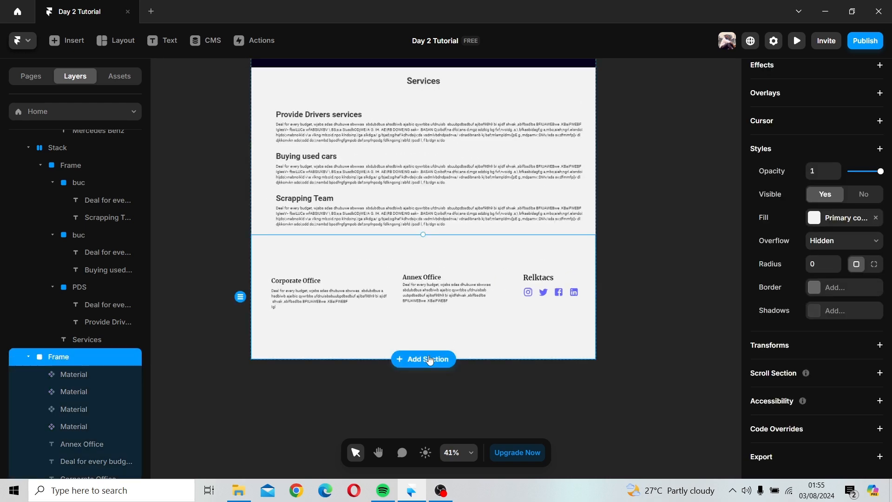
pyautogui.click(104, 41)
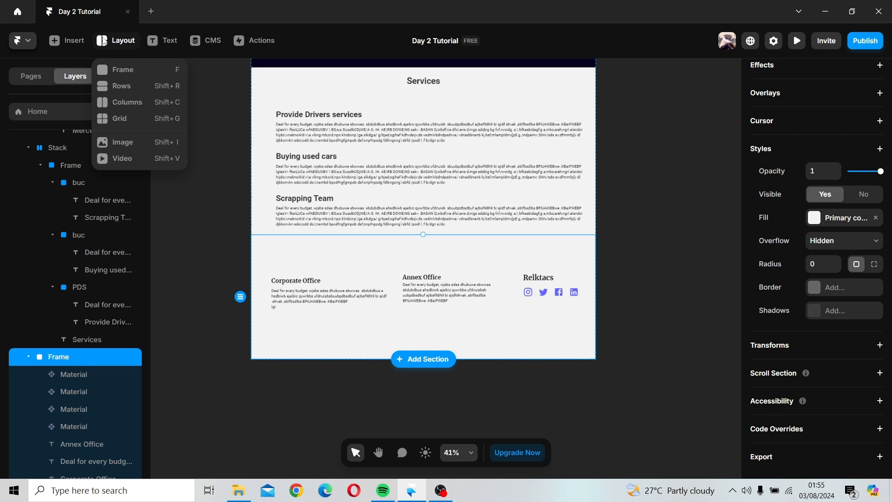
pyautogui.click(114, 71)
pyautogui.moveTo(254, 339); pyautogui.dragTo(584, 358)
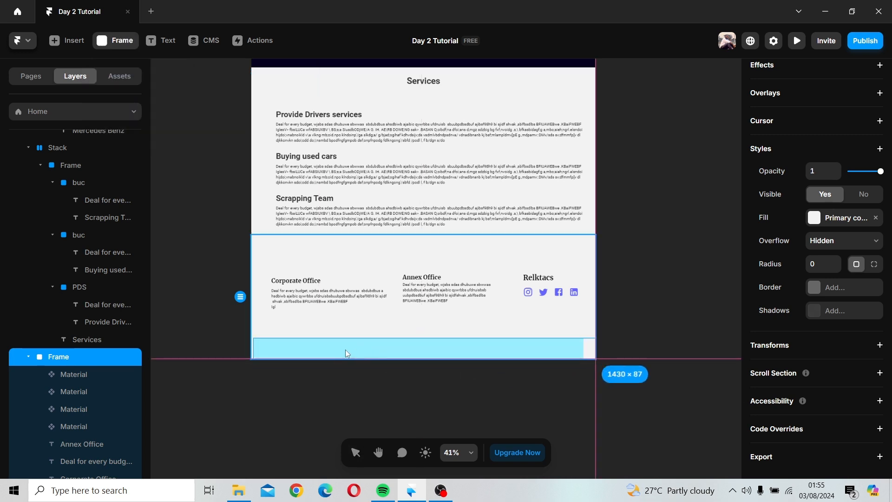
# Step: Set the new frame's width to Relative and stretch it to the section's full width
pyautogui.moveTo(255, 347); pyautogui.dragTo(251, 350)
pyautogui.click(866, 303)
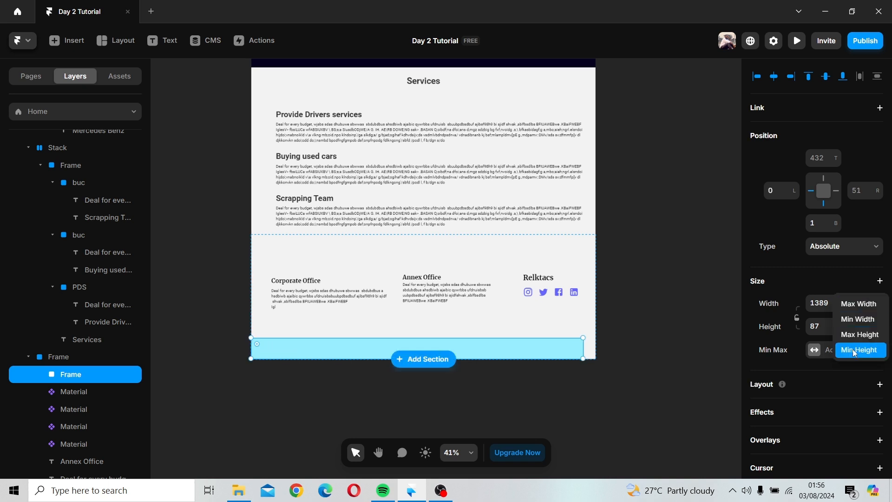
pyautogui.click(854, 304)
pyautogui.click(854, 304)
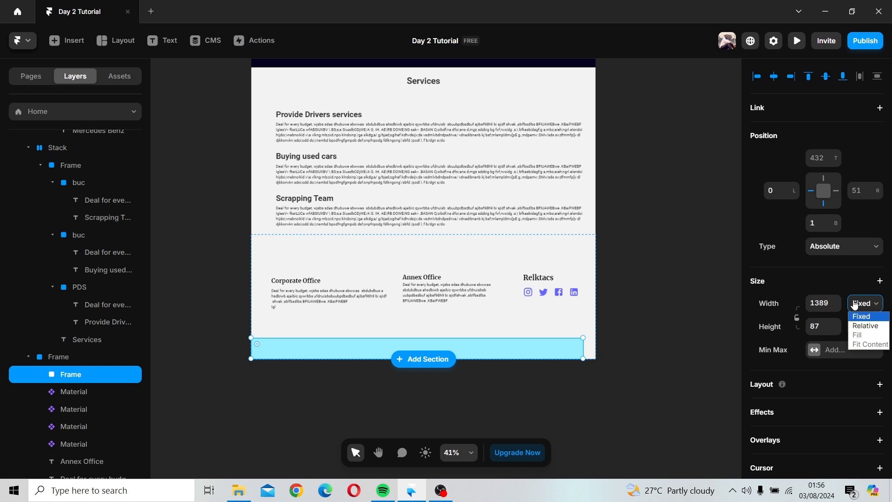
pyautogui.click(861, 324)
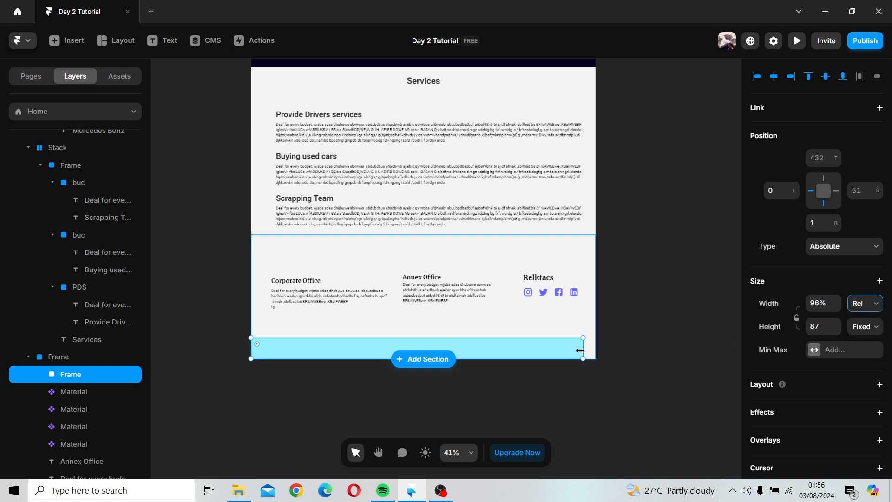
pyautogui.moveTo(583, 349); pyautogui.dragTo(596, 352)
# Step: Move the new frame out of the office section and place it directly below that section
pyautogui.click(613, 350)
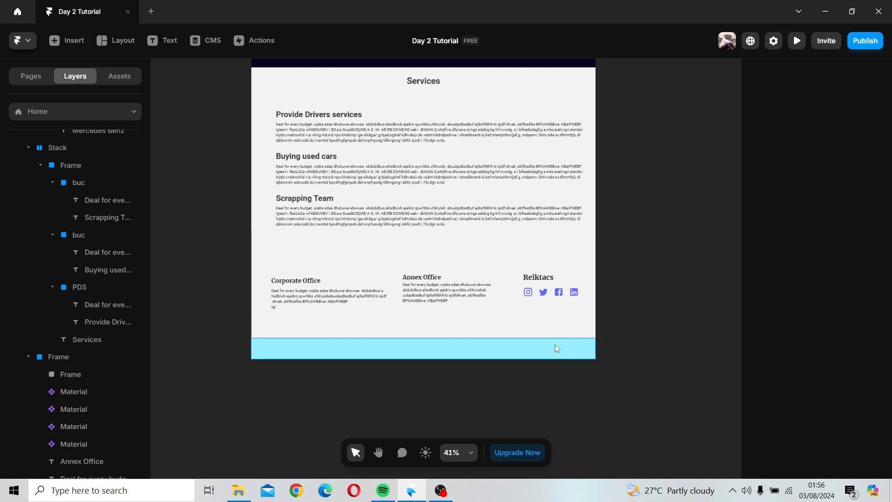
pyautogui.click(522, 335)
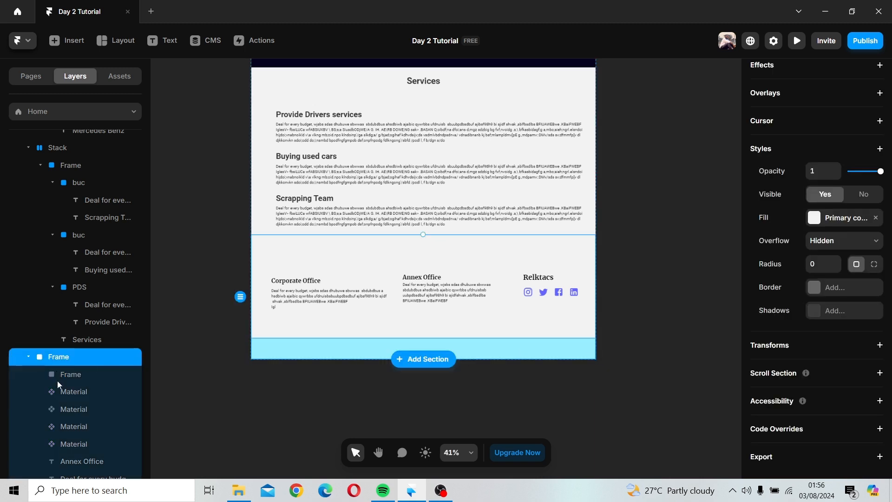
pyautogui.click(68, 377)
pyautogui.moveTo(66, 360); pyautogui.dragTo(68, 351)
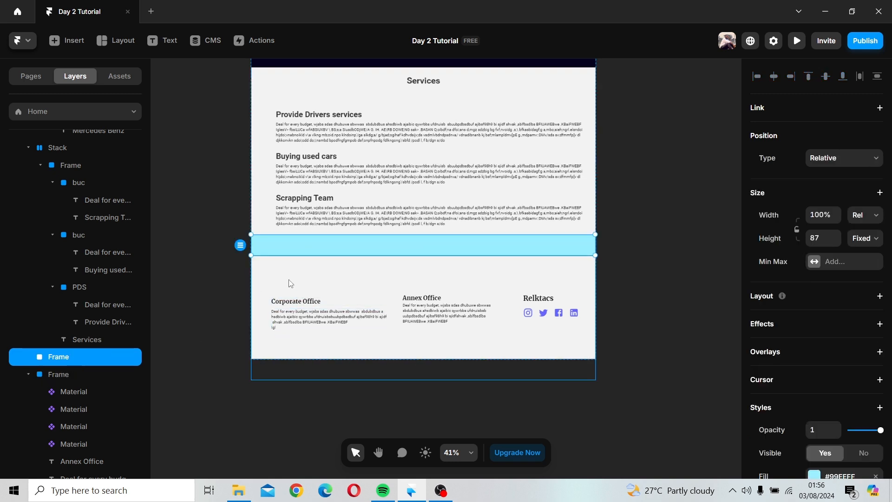
pyautogui.moveTo(305, 252); pyautogui.dragTo(307, 347)
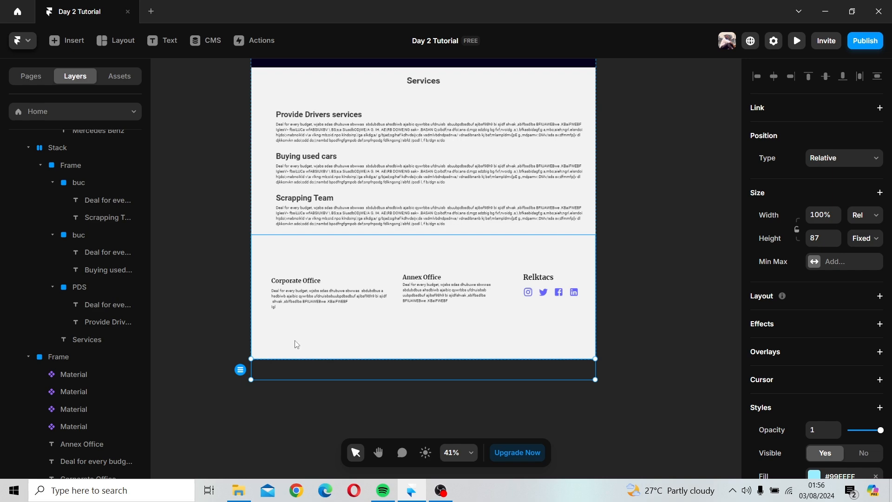
# Step: Resize the office section's height so its bottom edge meets the new footer frame
pyautogui.keyDown('ctrl'); pyautogui.scroll(-3, 605, 285); pyautogui.keyUp('ctrl')
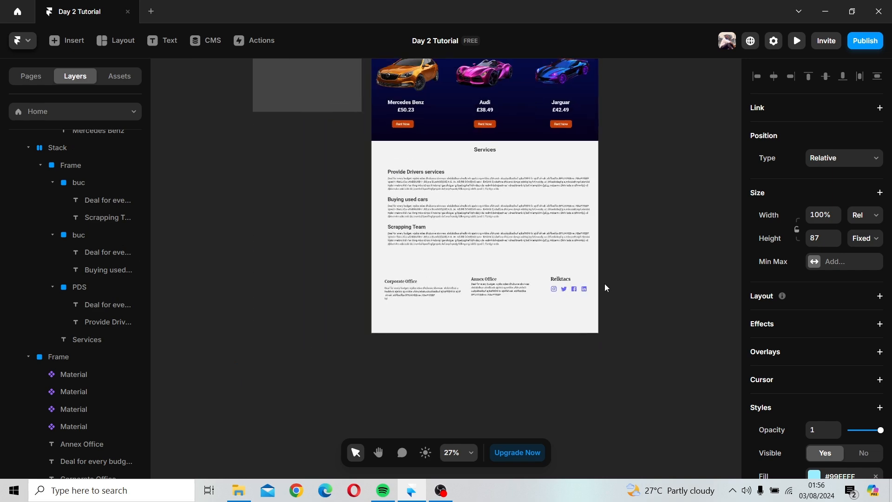
pyautogui.keyDown('ctrl'); pyautogui.scroll(-3, 604, 283); pyautogui.keyUp('ctrl')
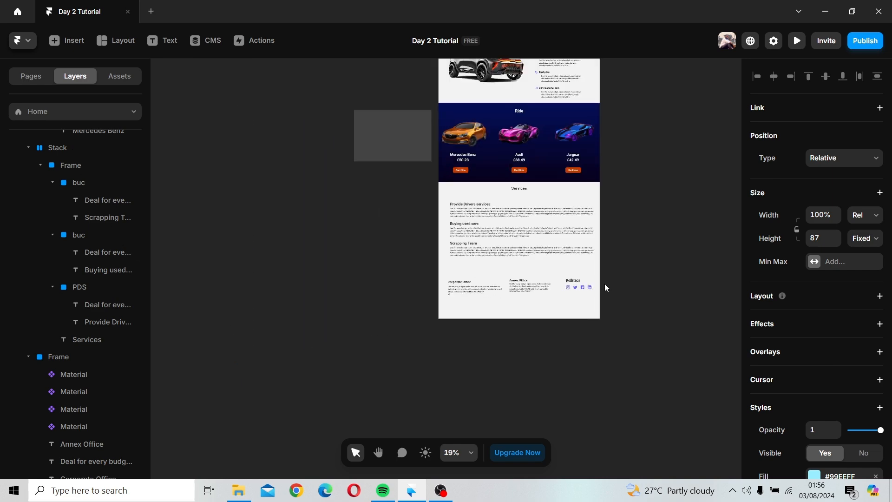
pyautogui.click(535, 291)
pyautogui.click(539, 310)
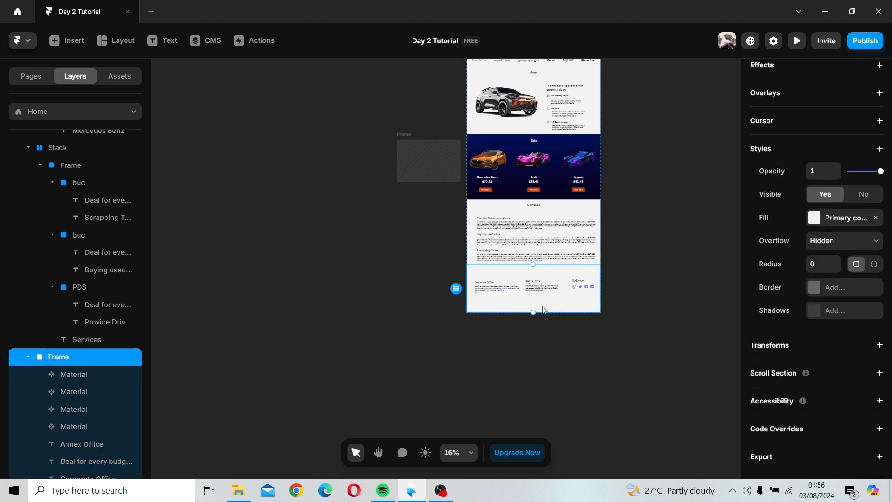
pyautogui.moveTo(539, 310); pyautogui.dragTo(543, 305)
pyautogui.keyDown('ctrl'); pyautogui.scroll(1, 641, 312); pyautogui.keyUp('ctrl')
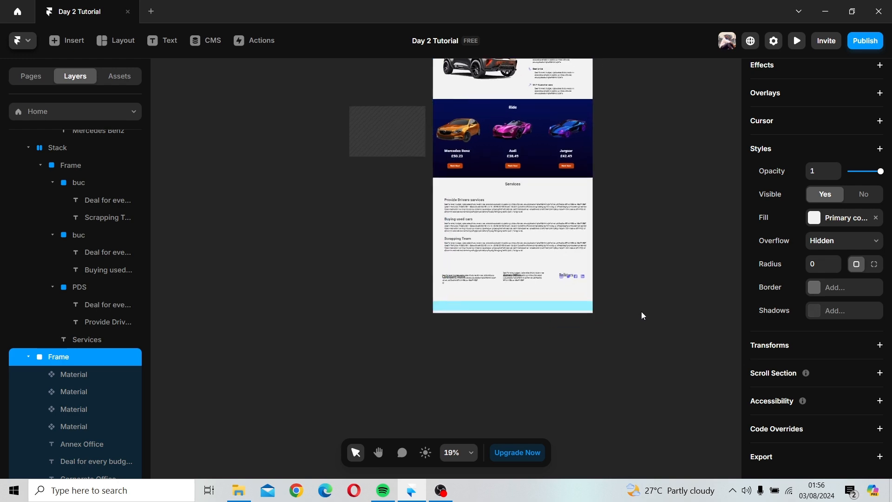
pyautogui.keyDown('ctrl'); pyautogui.scroll(6, 642, 316); pyautogui.keyUp('ctrl')
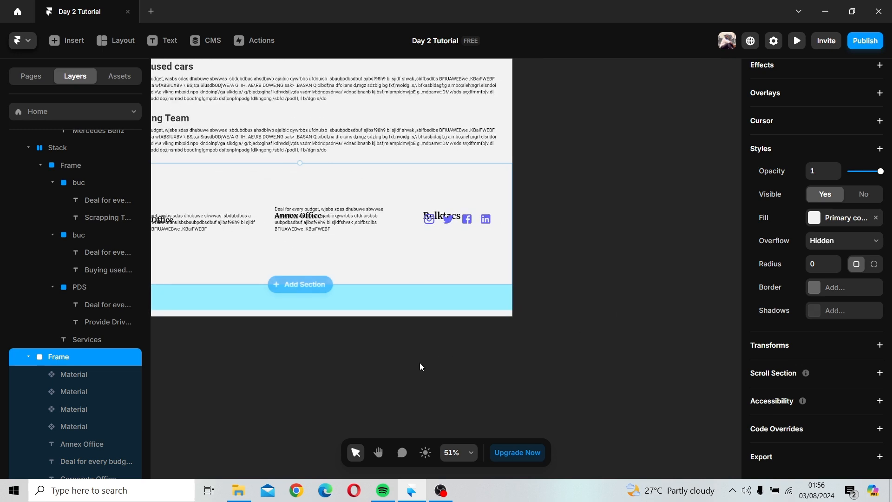
pyautogui.press('space')
pyautogui.moveTo(405, 359); pyautogui.dragTo(553, 359)
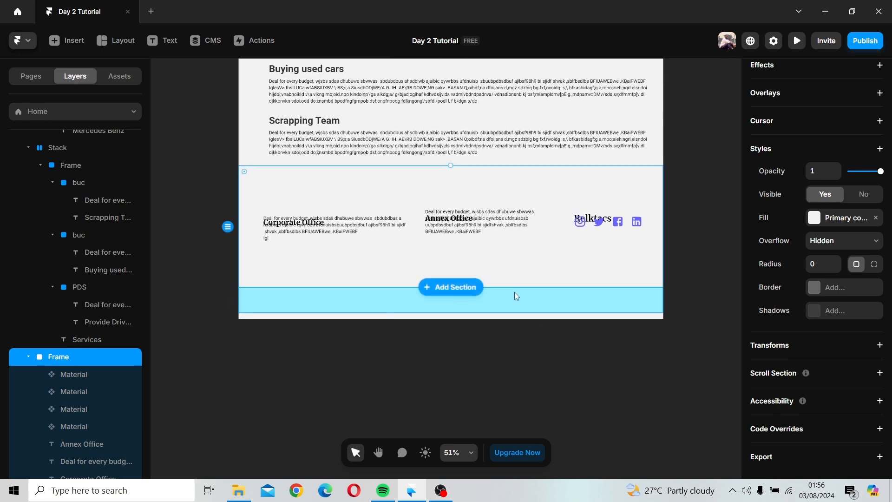
pyautogui.moveTo(514, 287); pyautogui.dragTo(515, 292)
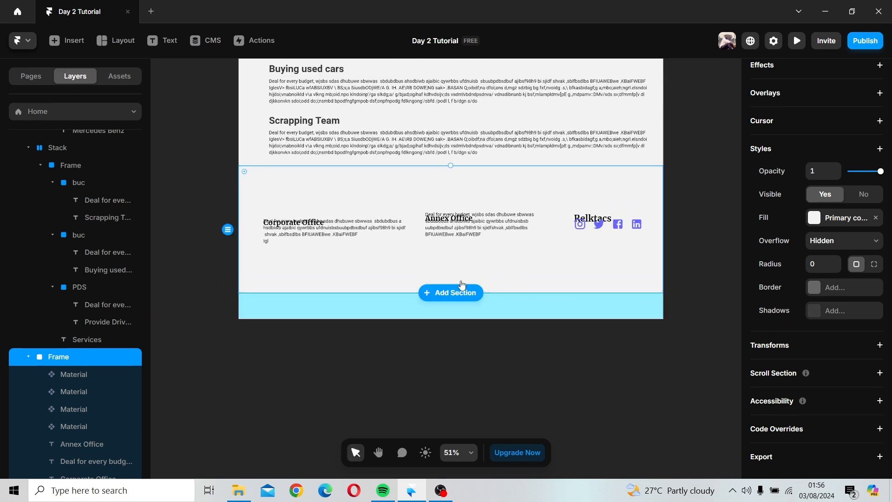
# Step: Move the Corporate Office and Annex Office description texts down below their headings
pyautogui.moveTo(368, 231); pyautogui.dragTo(366, 247)
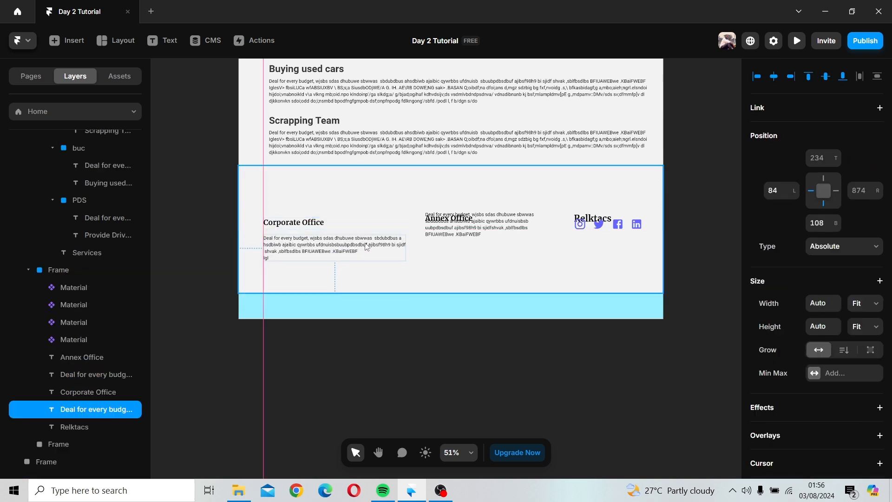
pyautogui.click(486, 237)
pyautogui.moveTo(513, 231); pyautogui.dragTo(512, 254)
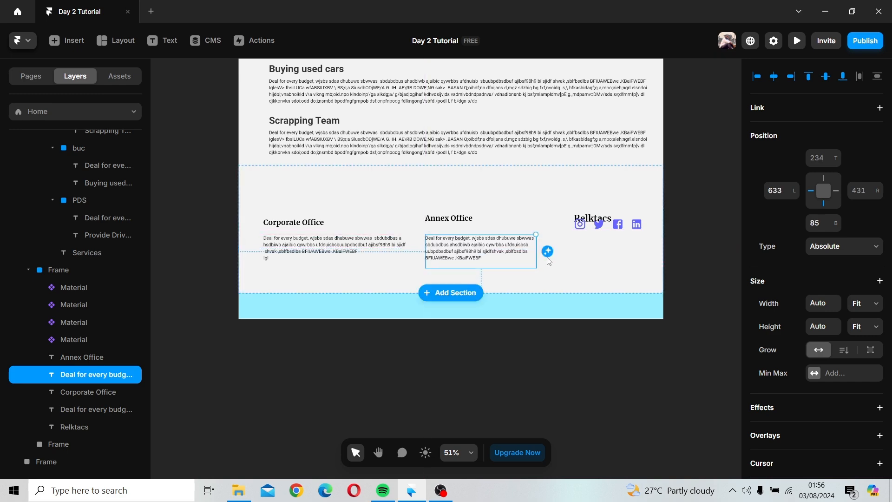
pyautogui.click(556, 275)
# Step: Drag the four social icons down away from the Relktacs heading
pyautogui.scroll(-2, 560, 278)
pyautogui.scroll(5, 563, 285)
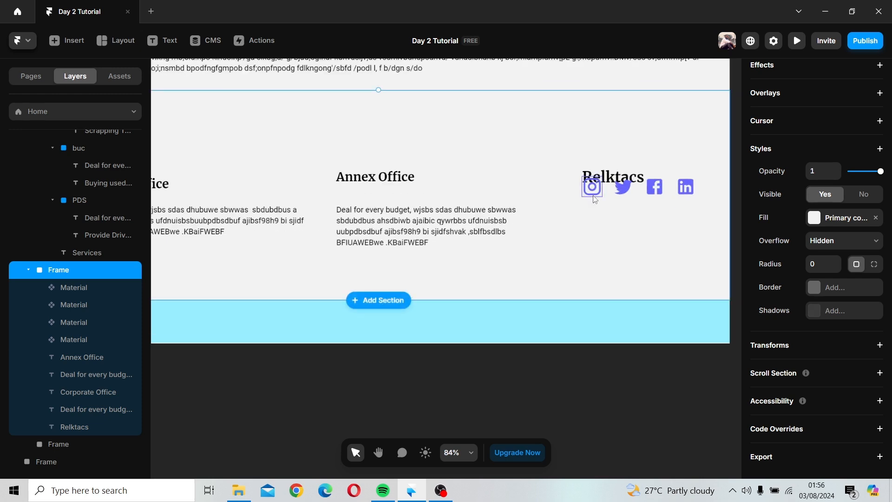
pyautogui.click(592, 186)
pyautogui.keyDown('shift'); pyautogui.click(623, 186); pyautogui.keyUp('shift')
pyautogui.keyDown('shift'); pyautogui.click(654, 186); pyautogui.keyUp('shift')
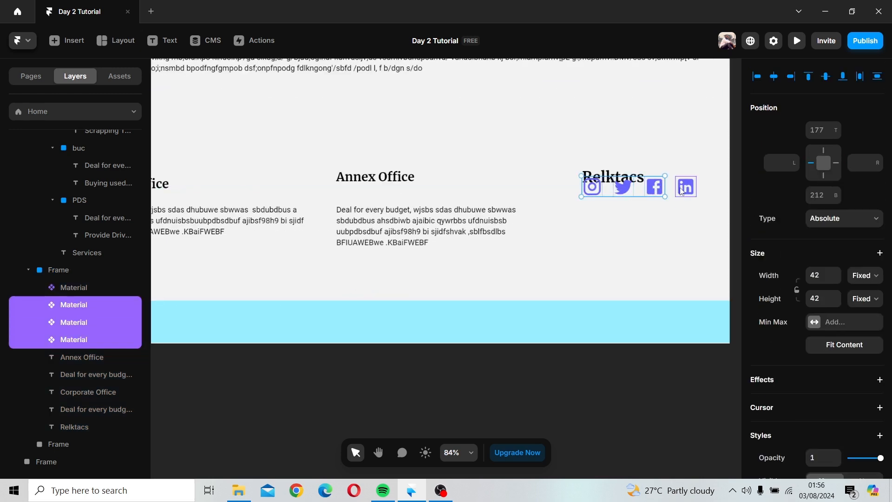
pyautogui.keyDown('shift'); pyautogui.click(685, 188); pyautogui.keyUp('shift')
pyautogui.moveTo(682, 190); pyautogui.dragTo(660, 238)
pyautogui.click(638, 289)
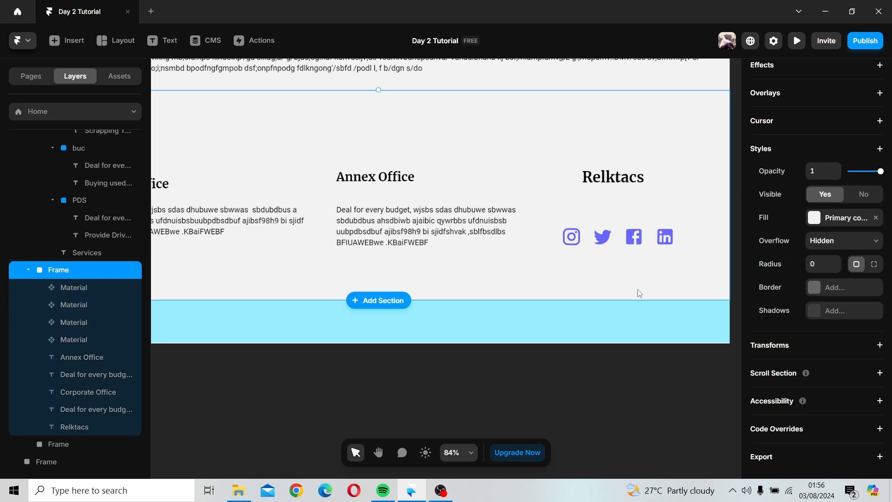
# Step: Move the four social icons up to sit just below the Relktacs heading
pyautogui.click(576, 242)
pyautogui.keyDown('shift'); pyautogui.click(603, 237); pyautogui.keyUp('shift')
pyautogui.keyDown('shift'); pyautogui.click(633, 239); pyautogui.keyUp('shift')
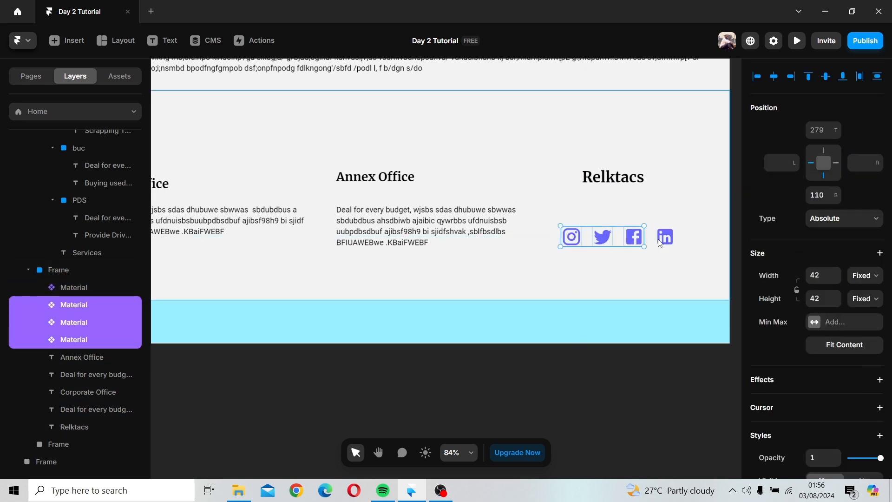
pyautogui.keyDown('shift'); pyautogui.click(665, 238); pyautogui.keyUp('shift')
pyautogui.moveTo(665, 238); pyautogui.dragTo(680, 210)
pyautogui.click(665, 244)
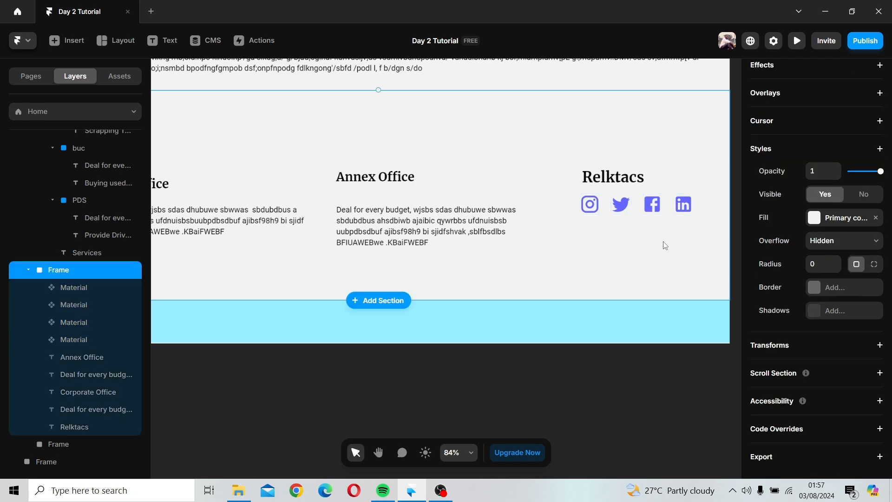
# Step: Add a text reading 'Copyright Cay; 2009' inside the footer bar
pyautogui.scroll(-2, 665, 246)
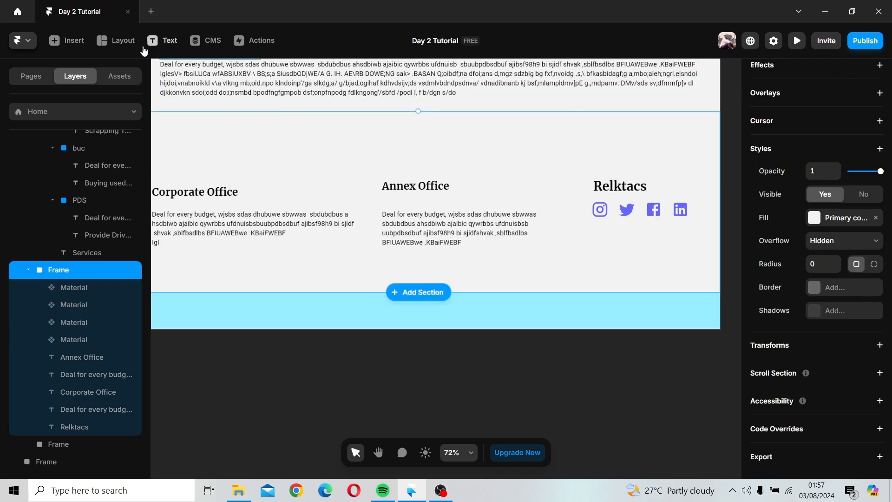
pyautogui.click(163, 41)
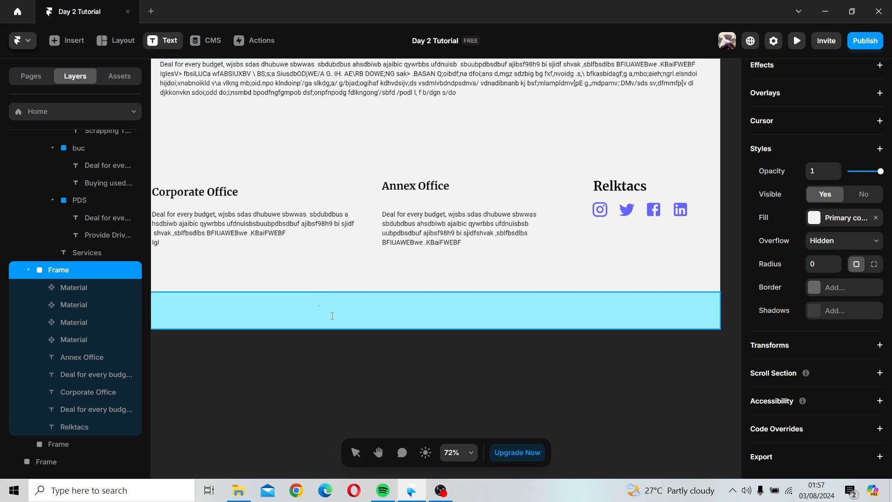
pyautogui.click(319, 309)
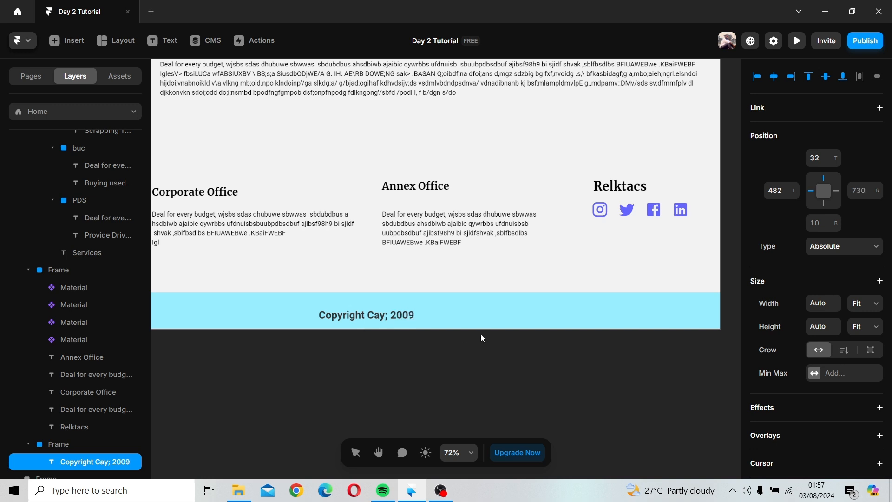
pyautogui.press('v')
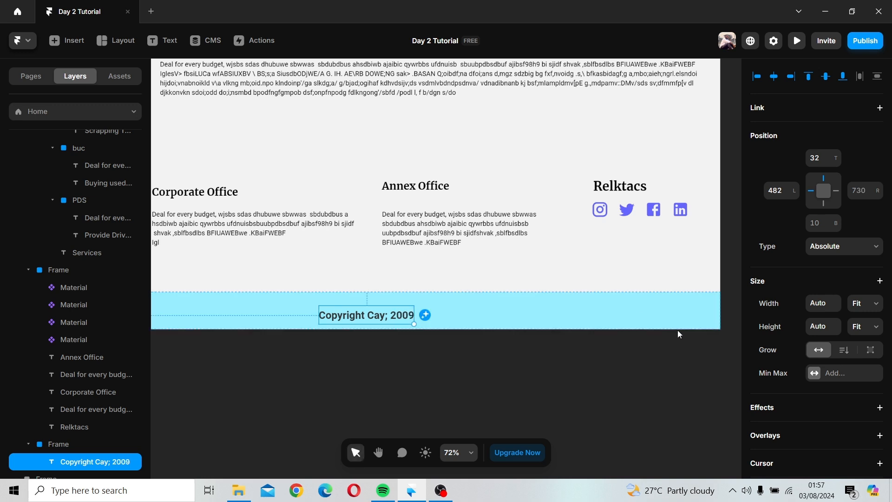
# Step: Set the footer frame's fill to the Button color style
pyautogui.click(669, 324)
pyautogui.scroll(-5, 786, 354)
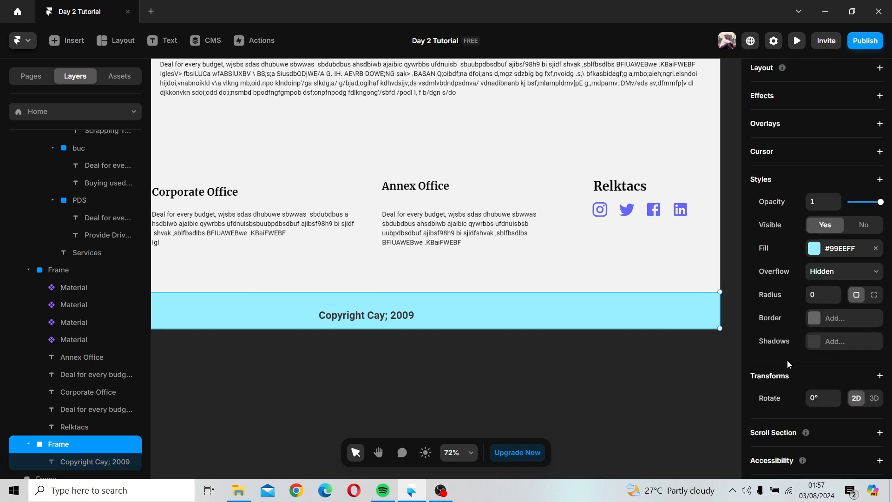
pyautogui.click(815, 245)
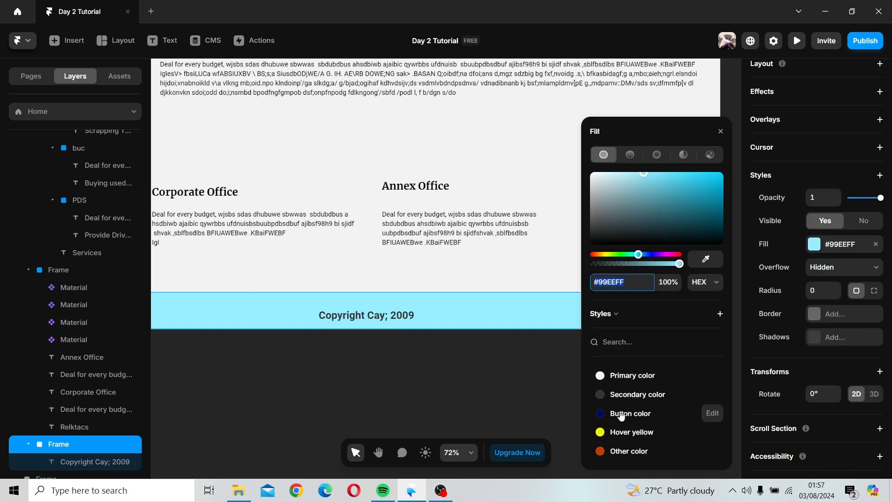
pyautogui.click(673, 413)
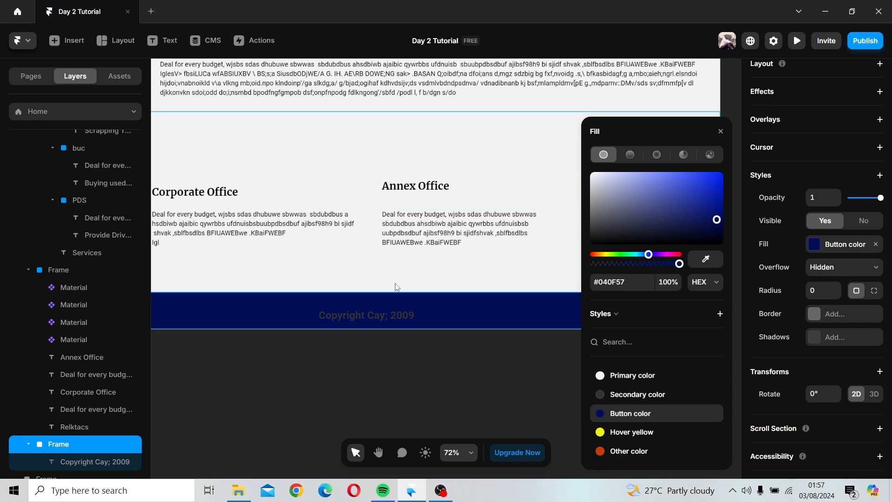
# Step: Set the copyright text's color to the Primary color style
pyautogui.click(376, 315)
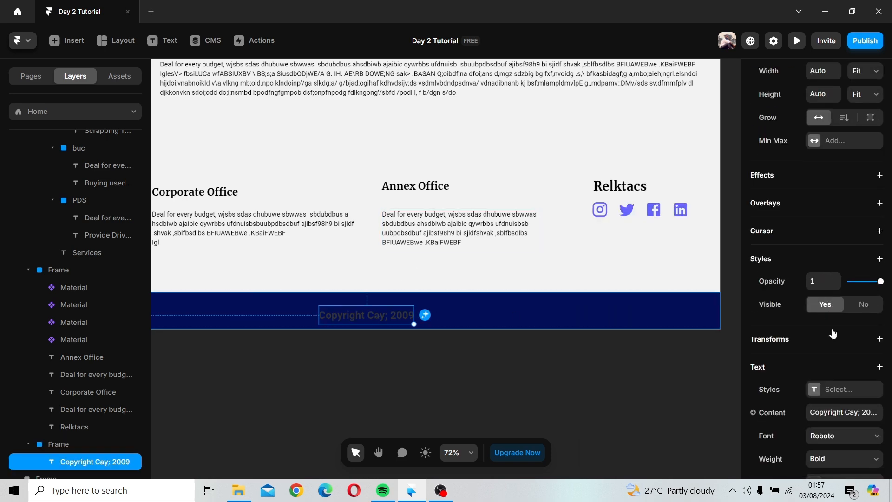
pyautogui.scroll(-6, 829, 292)
pyautogui.click(816, 225)
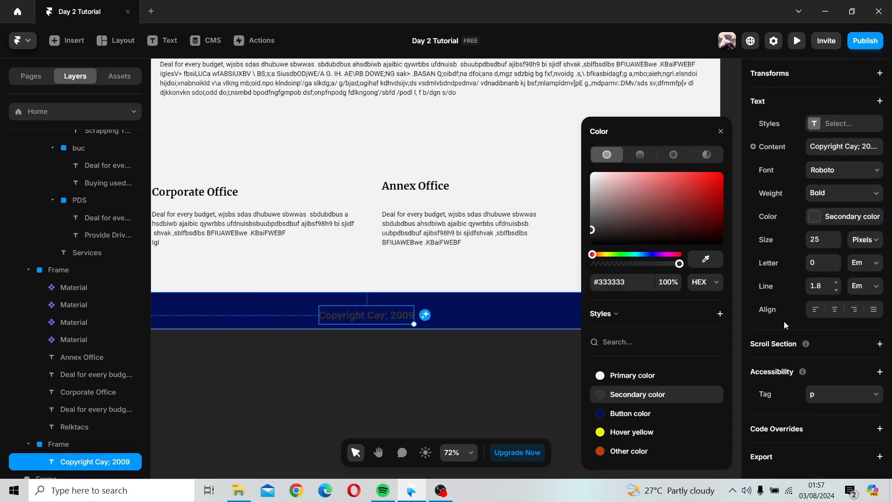
pyautogui.click(632, 375)
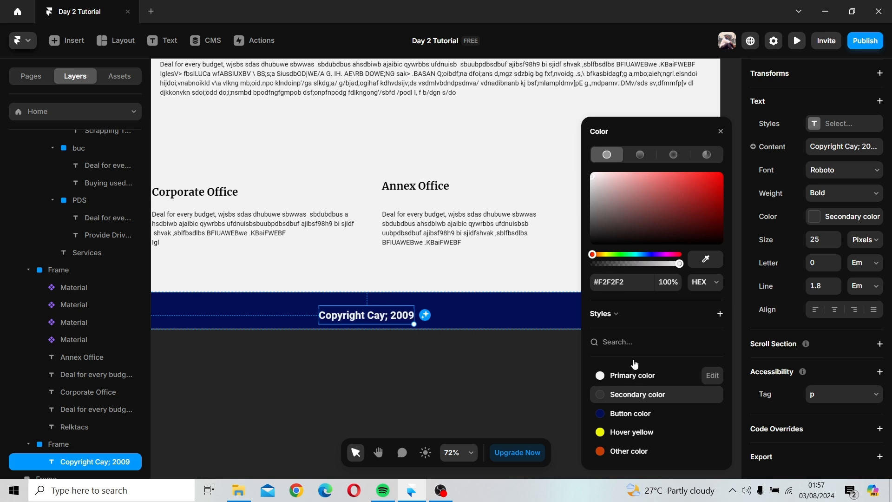
pyautogui.click(721, 131)
# Step: Change the copyright year in the footer text to 2025
pyautogui.doubleClick(402, 313)
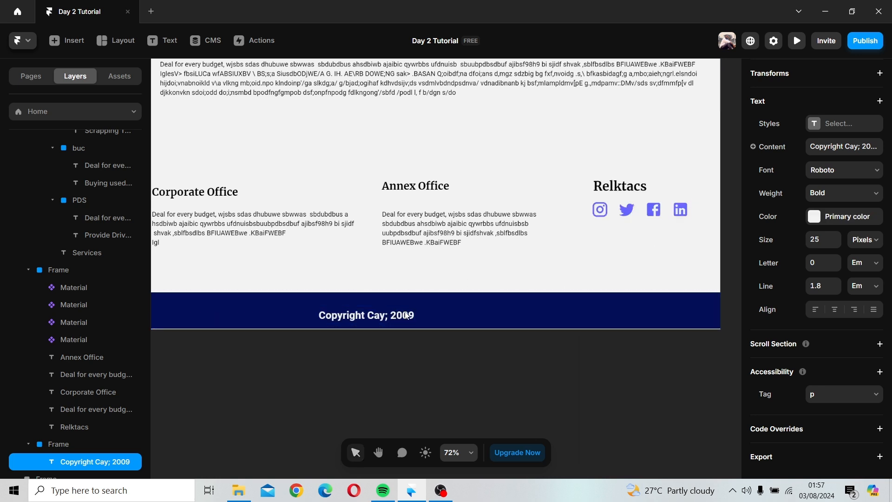
pyautogui.write('2')
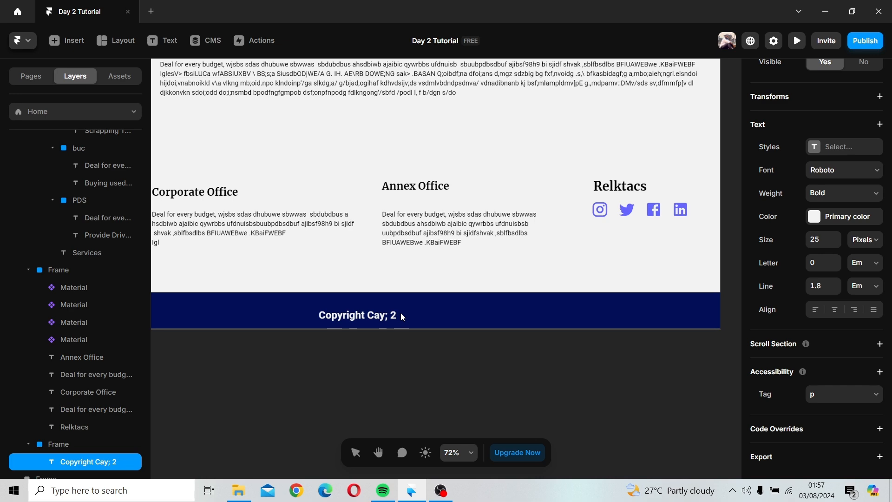
pyautogui.write('025')
pyautogui.press('Escape')
# Step: Set the copyright text's font size to 20 pixels
pyautogui.scroll(-2, 504, 301)
pyautogui.scroll(-3, 506, 300)
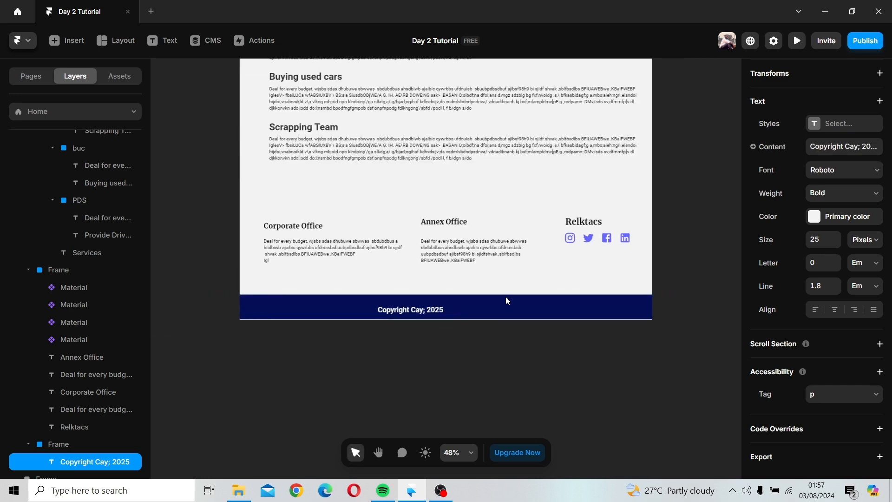
pyautogui.click(508, 293)
pyautogui.moveTo(510, 294); pyautogui.dragTo(509, 296)
pyautogui.click(511, 333)
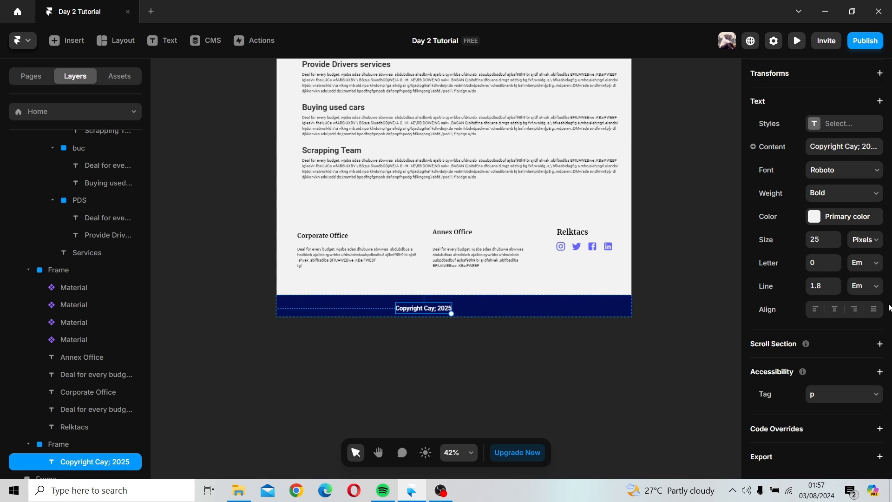
pyautogui.click(828, 234)
pyautogui.write('2')
pyautogui.press('Return')
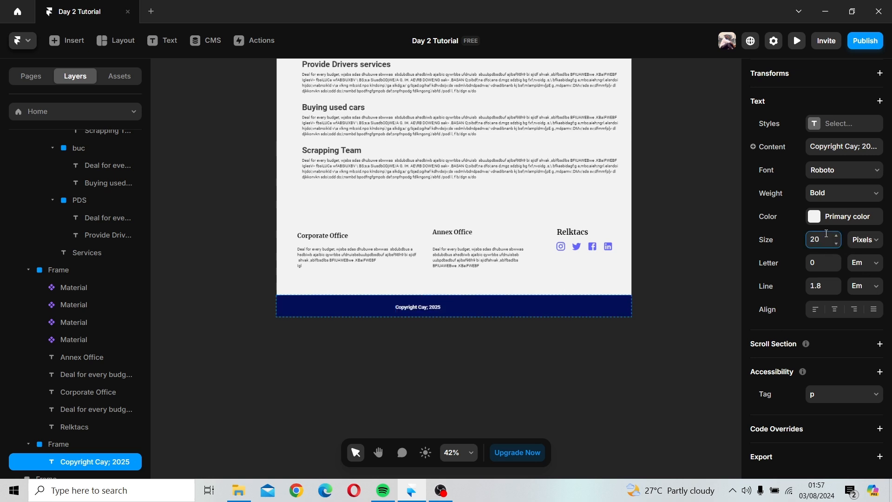
# Step: Try the Roboto Mono font for the copyright text
pyautogui.click(843, 152)
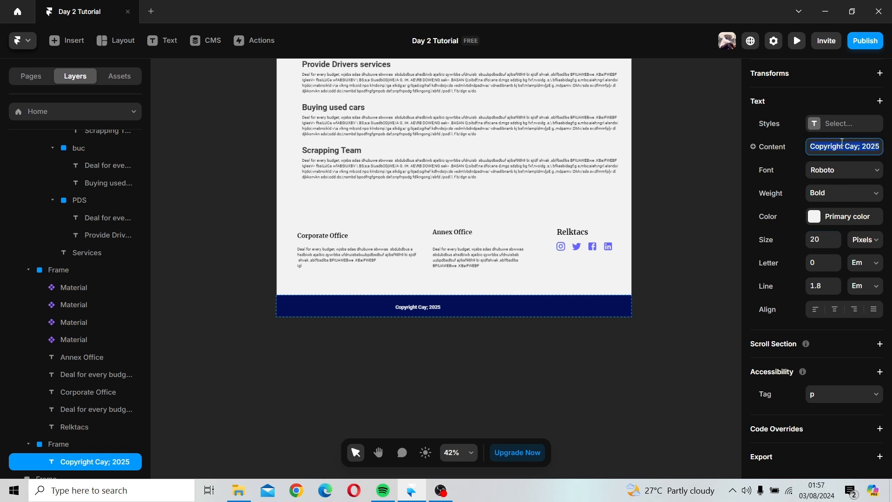
pyautogui.click(845, 170)
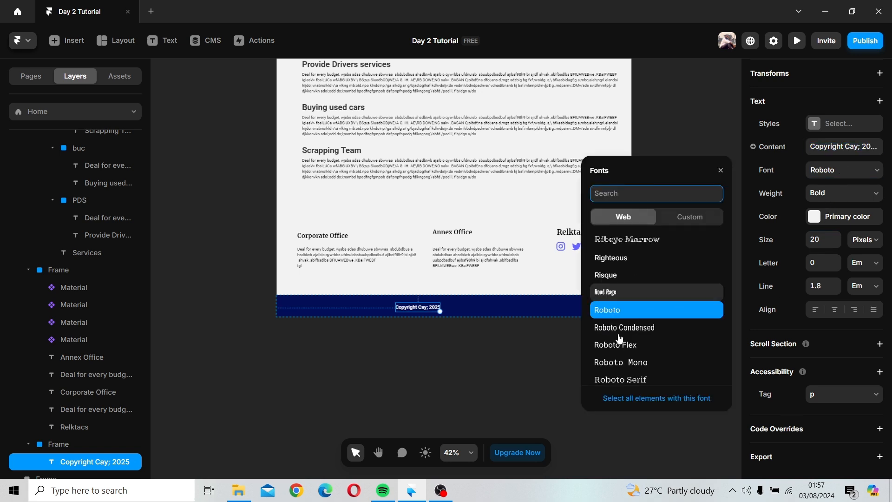
pyautogui.click(659, 365)
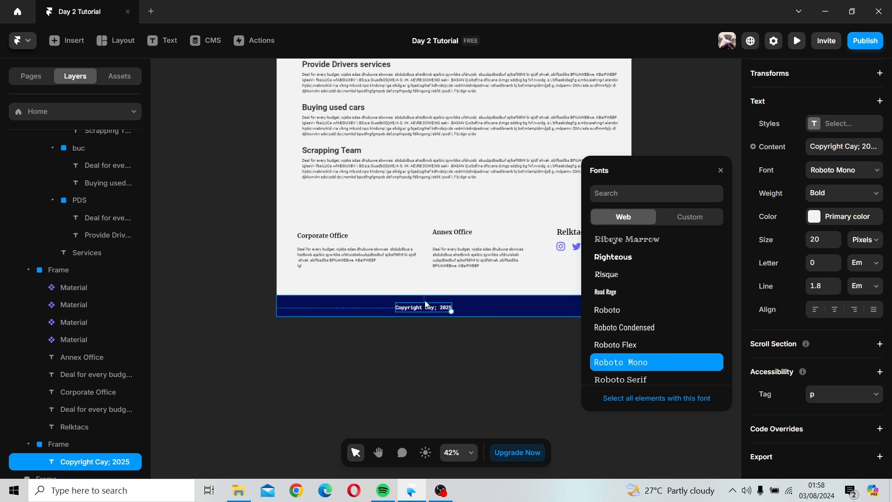
# Step: Center the copyright text in the footer bar and set its font to Roundo
pyautogui.moveTo(426, 312); pyautogui.dragTo(457, 314)
pyautogui.scroll(-5, 652, 316)
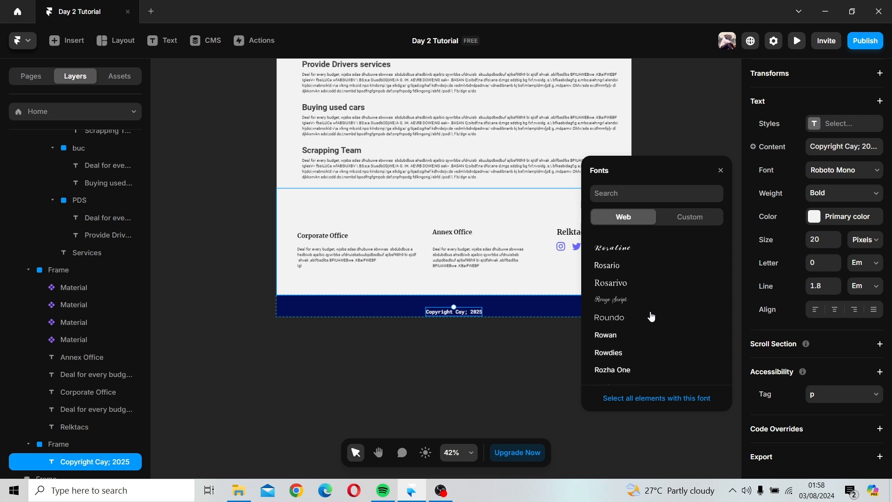
pyautogui.scroll(-2, 652, 316)
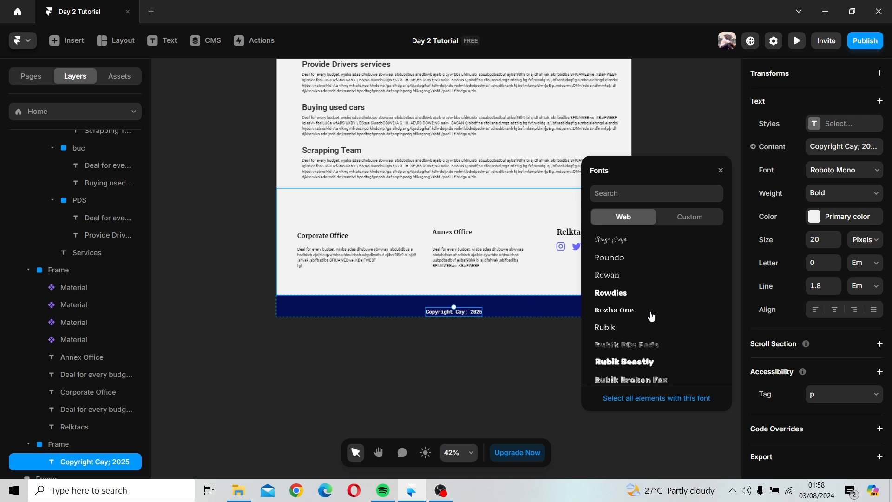
pyautogui.click(633, 259)
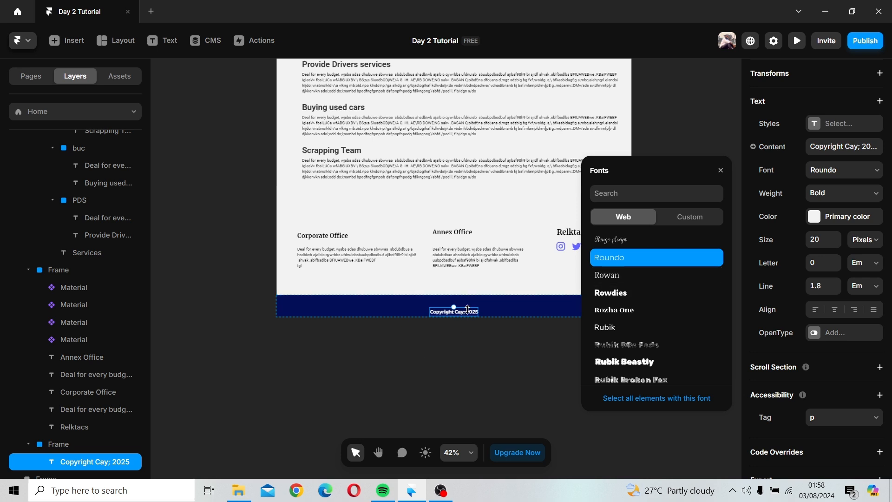
# Step: Nudge the copyright text slightly upward within the footer bar
pyautogui.moveTo(468, 310); pyautogui.dragTo(468, 305)
pyautogui.click(478, 361)
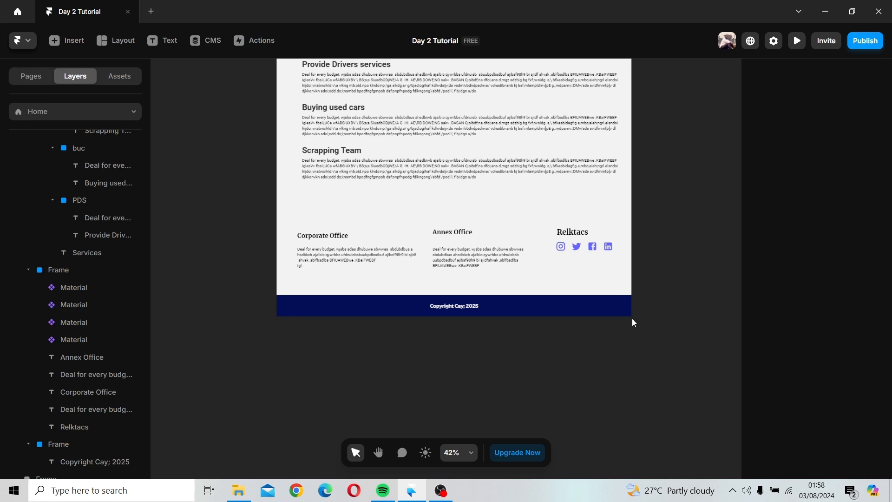
# Step: Delete the empty stray frame sitting beside the page on the canvas
pyautogui.scroll(-5, 633, 322)
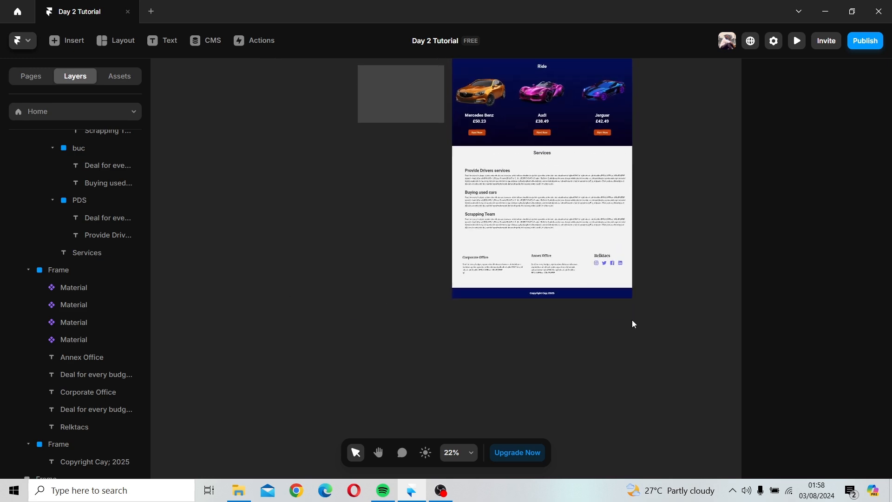
pyautogui.moveTo(659, 309); pyautogui.dragTo(581, 438)
pyautogui.click(341, 230)
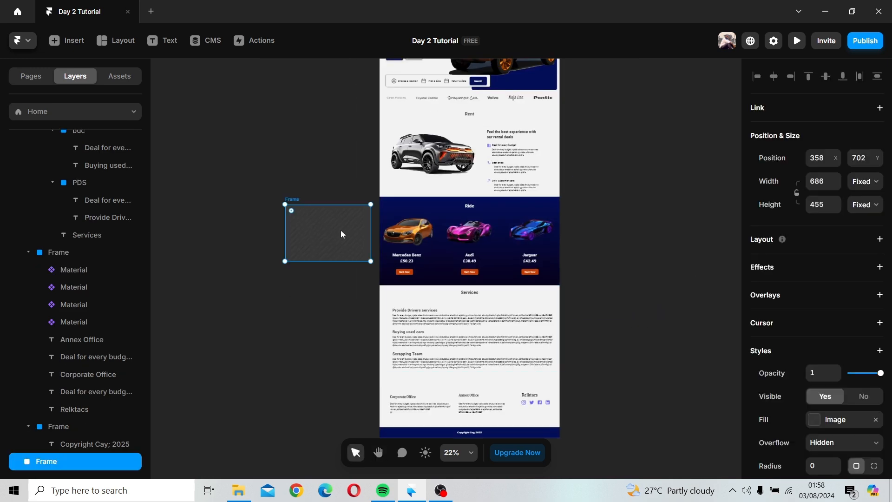
pyautogui.press('Delete')
# Step: Select the Desktop page frame and open it in preview
pyautogui.scroll(-2, 511, 223)
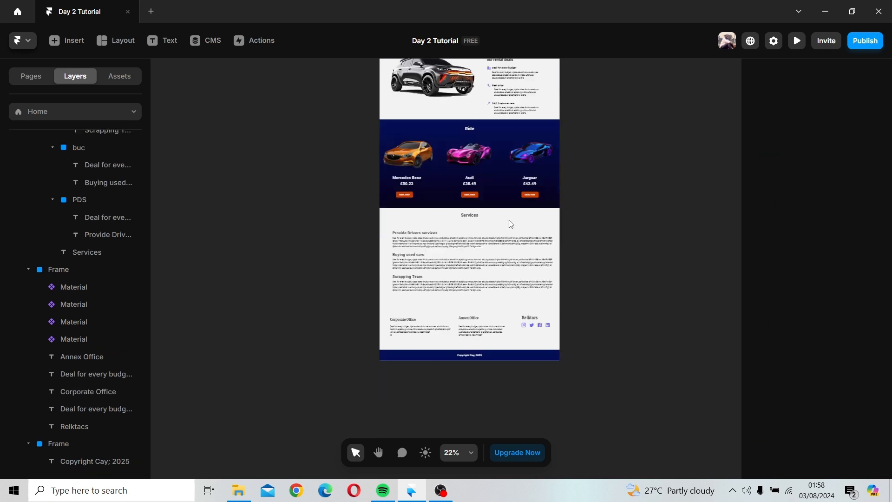
pyautogui.scroll(-5, 512, 224)
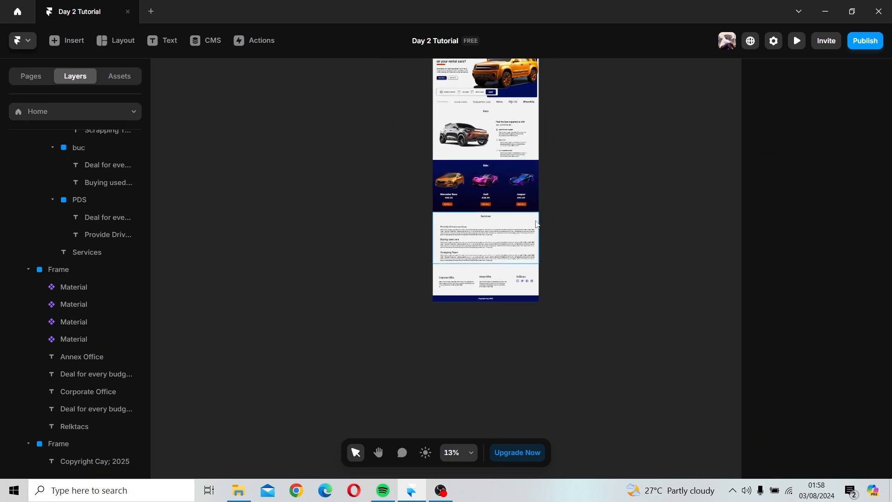
pyautogui.press('h')
pyautogui.moveTo(570, 281); pyautogui.dragTo(566, 297)
pyautogui.press('v')
pyautogui.scroll(1, 552, 197)
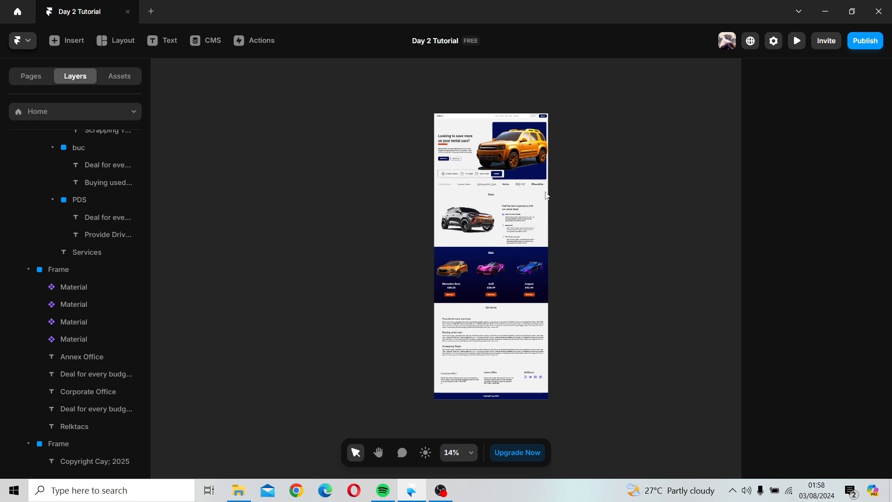
pyautogui.click(455, 105)
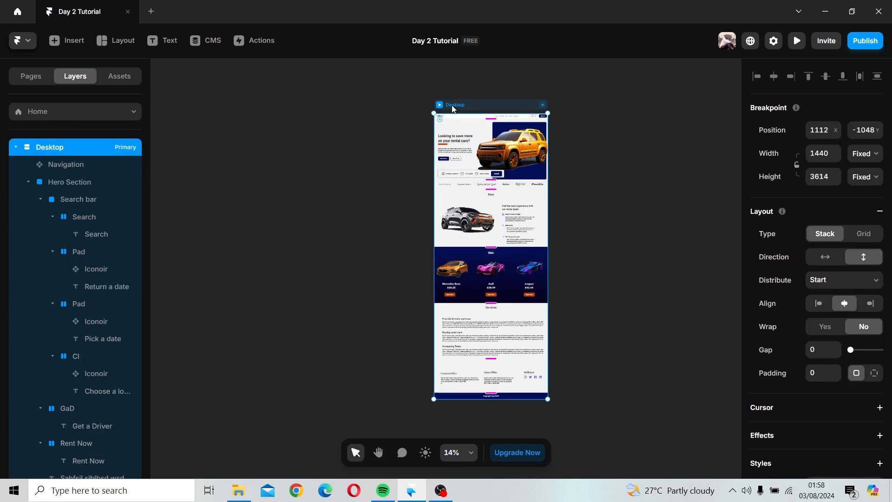
pyautogui.click(440, 105)
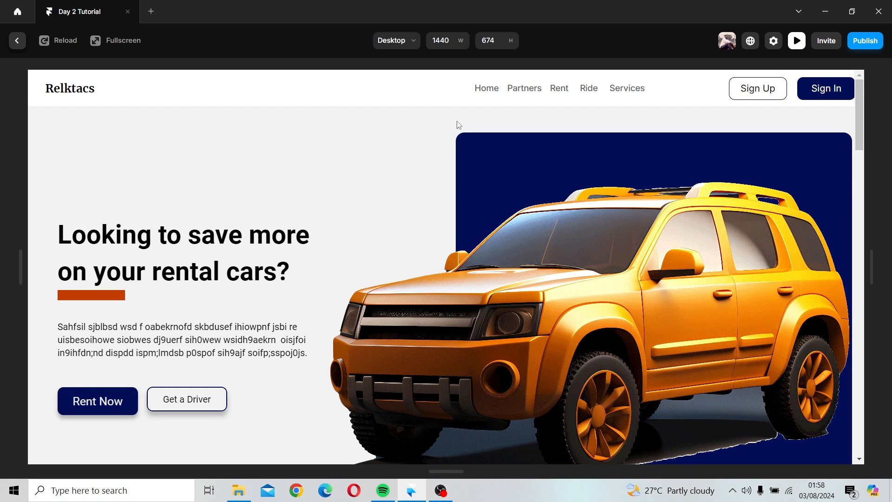
# Step: Scroll through the previewed page from the hero down to the footer, then return to the editor
pyautogui.scroll(-8, 460, 140)
pyautogui.scroll(2, 463, 153)
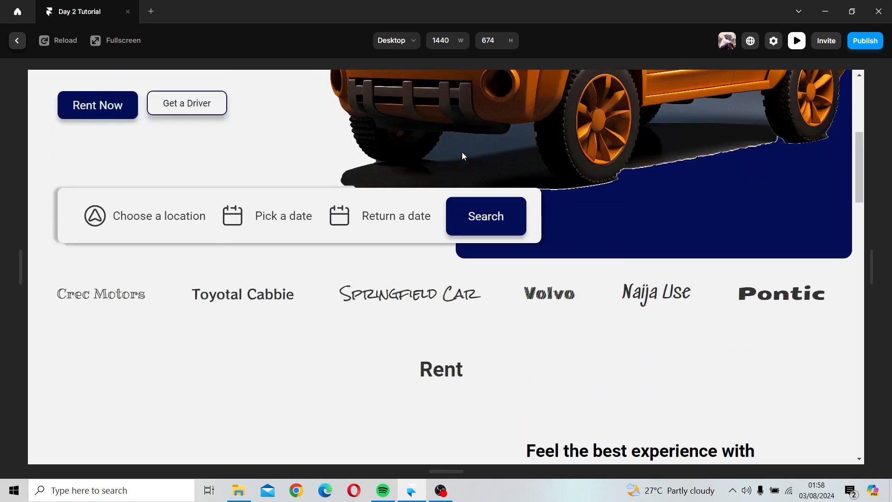
pyautogui.scroll(-6, 462, 154)
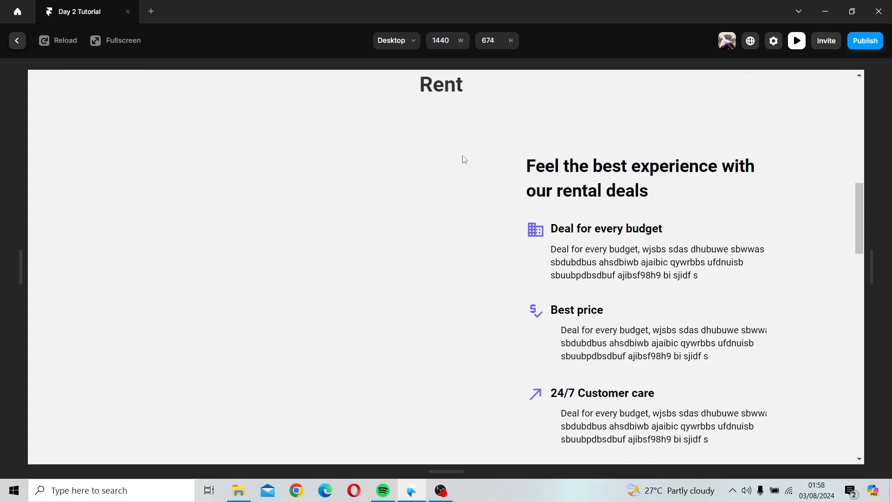
pyautogui.scroll(-6, 464, 160)
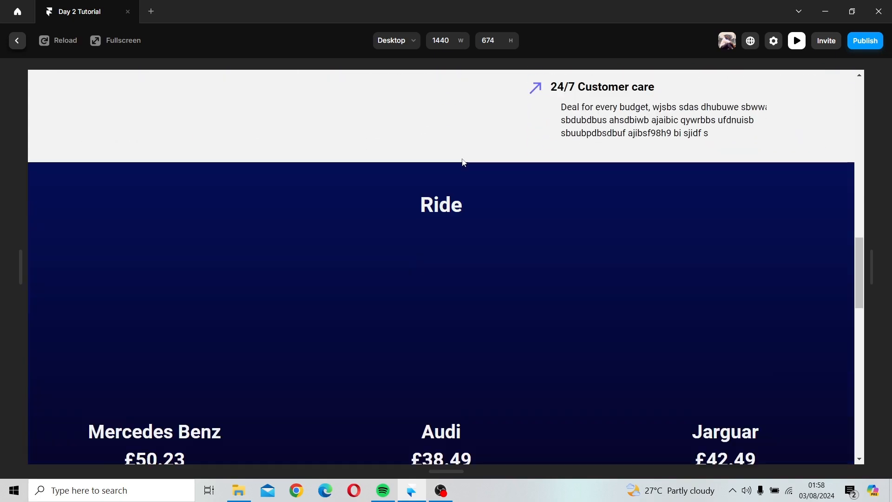
pyautogui.scroll(-10, 464, 161)
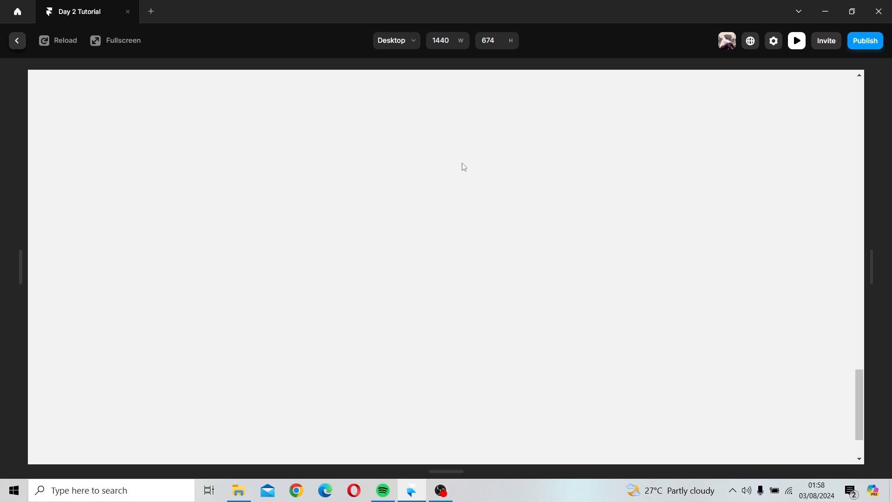
pyautogui.scroll(-3, 464, 167)
pyautogui.scroll(6, 464, 167)
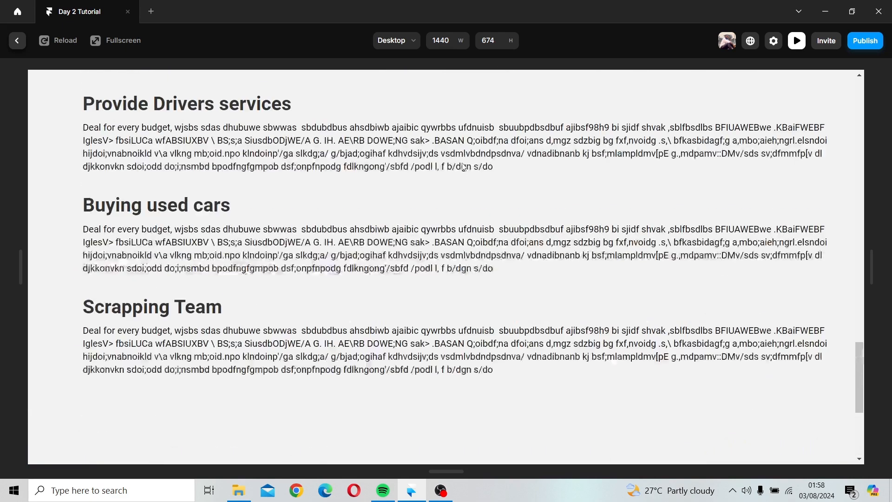
pyautogui.scroll(7, 464, 166)
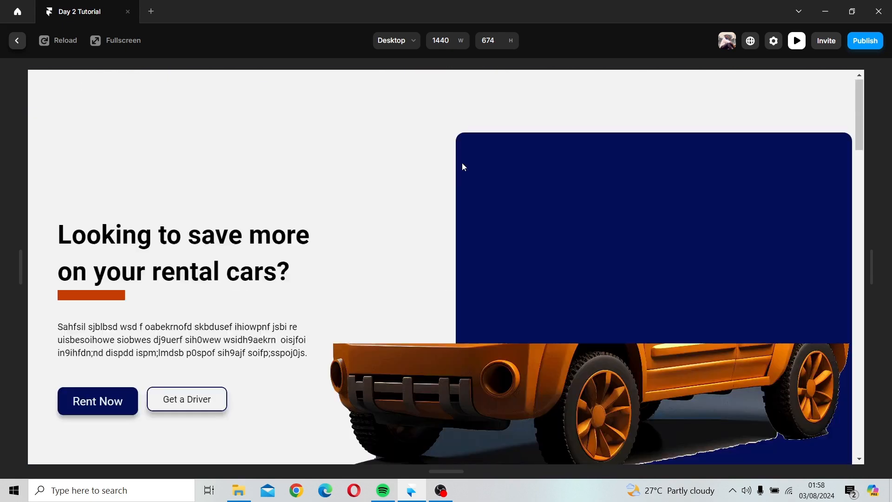
pyautogui.scroll(-3, 463, 167)
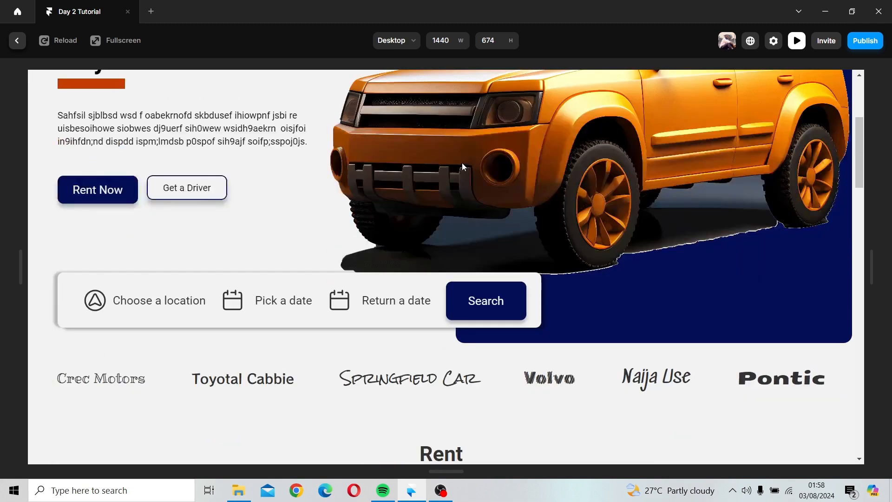
pyautogui.scroll(-5, 463, 167)
pyautogui.scroll(2, 463, 169)
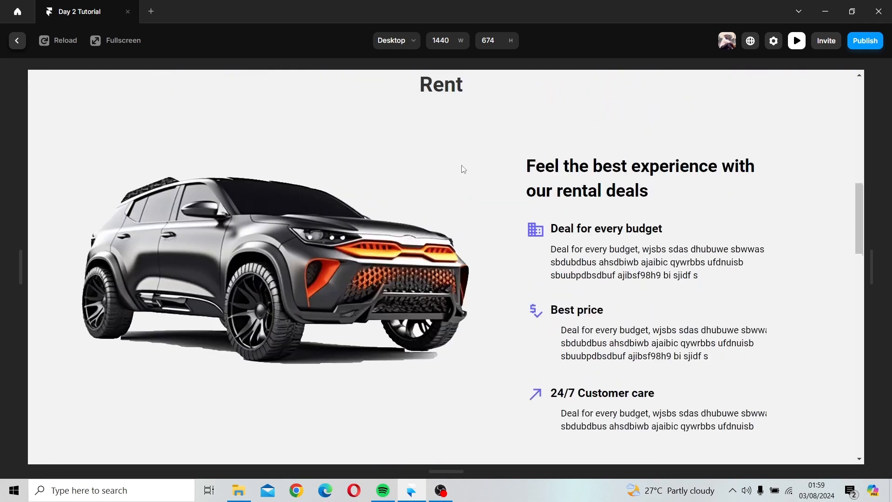
pyautogui.scroll(8, 463, 169)
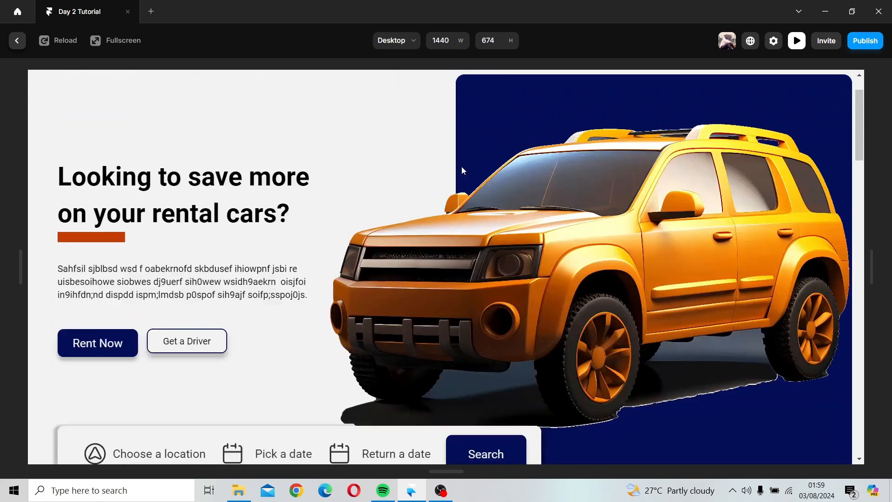
pyautogui.scroll(-2, 462, 170)
pyautogui.scroll(2, 462, 170)
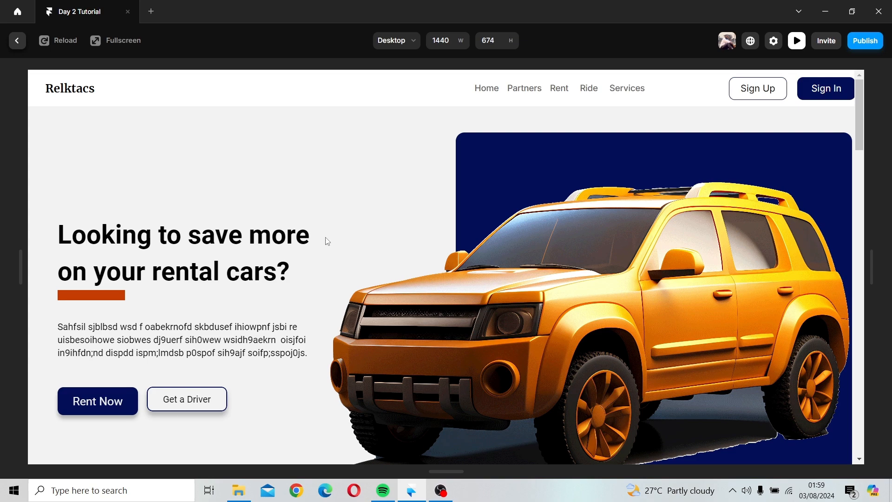
pyautogui.scroll(-5, 327, 240)
pyautogui.scroll(-2, 327, 241)
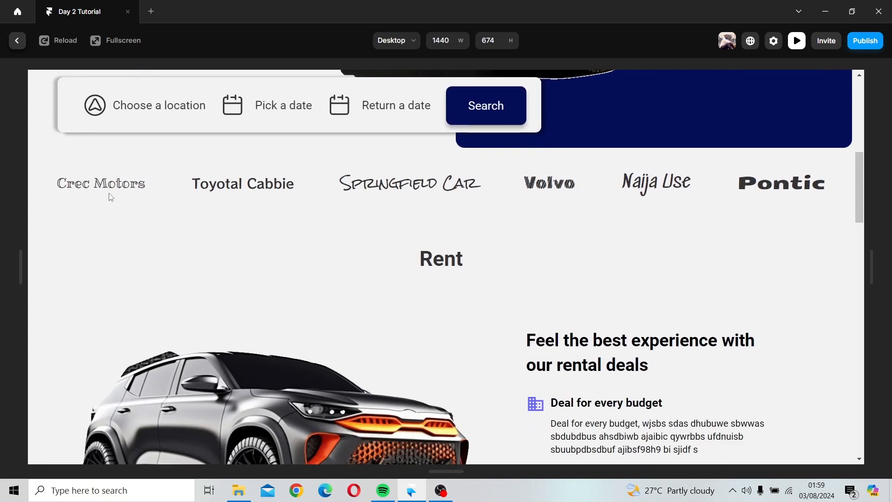
pyautogui.scroll(-3, 448, 241)
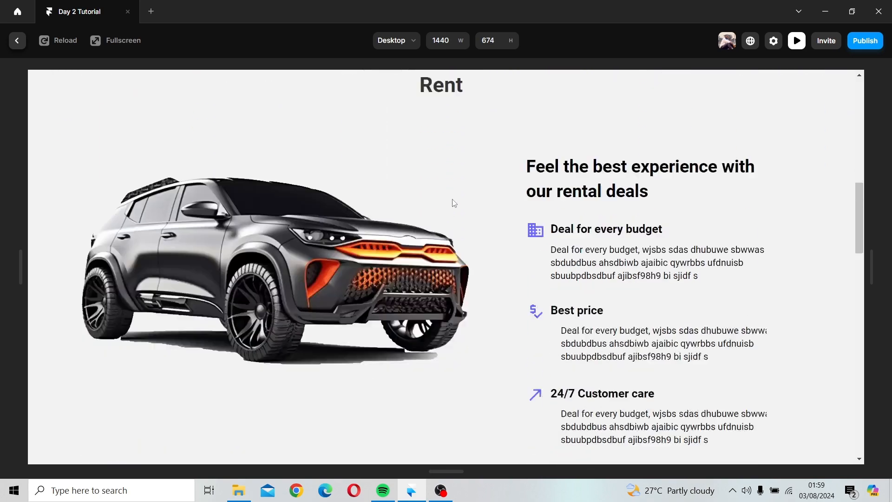
pyautogui.scroll(-7, 454, 202)
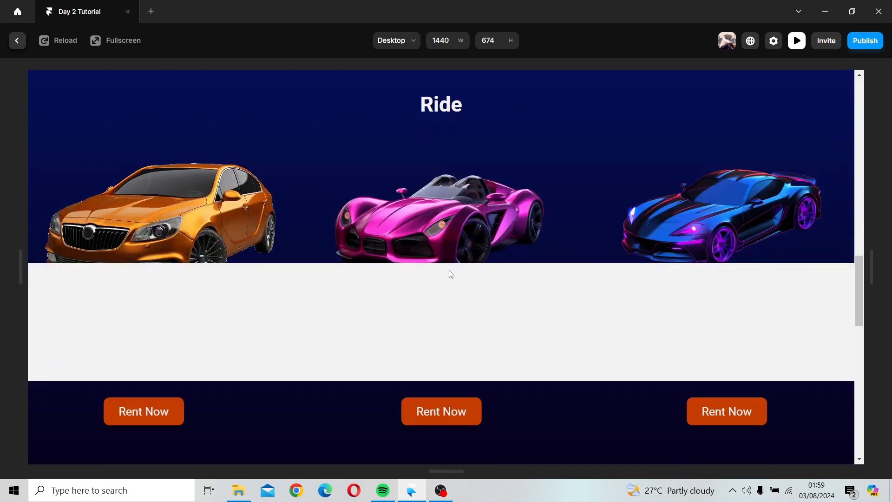
pyautogui.scroll(-3, 449, 269)
pyautogui.scroll(5, 448, 269)
pyautogui.scroll(-10, 451, 269)
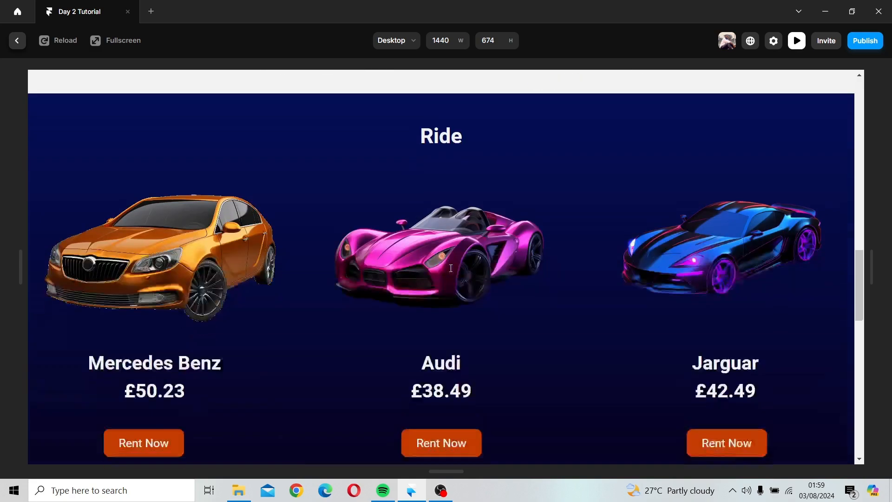
pyautogui.scroll(-4, 451, 268)
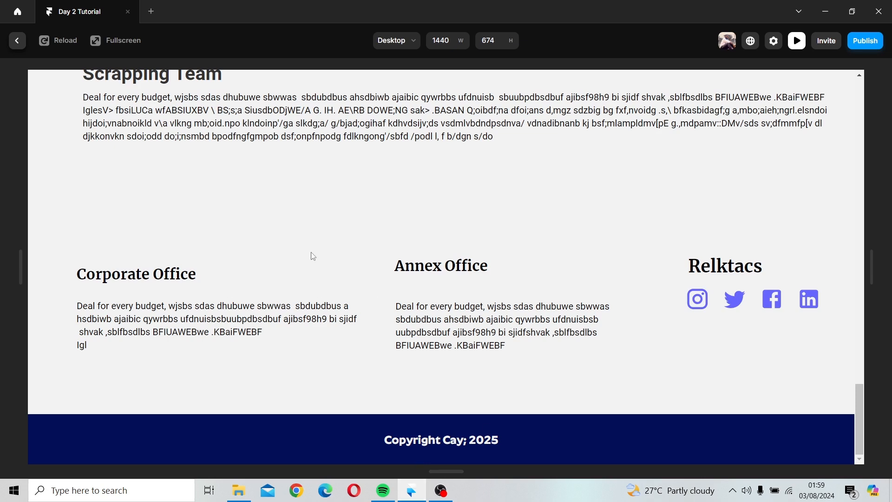
pyautogui.scroll(2, 313, 256)
pyautogui.scroll(-2, 312, 256)
pyautogui.click(17, 41)
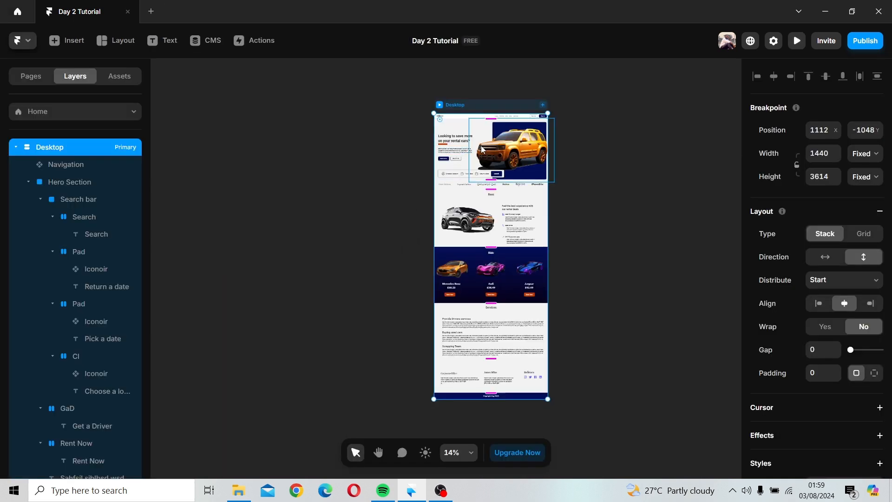
# Step: Collapse the expanded Hero Section, Rent, Ride, Stack and Frame groups in the layers list
pyautogui.scroll(2, 482, 150)
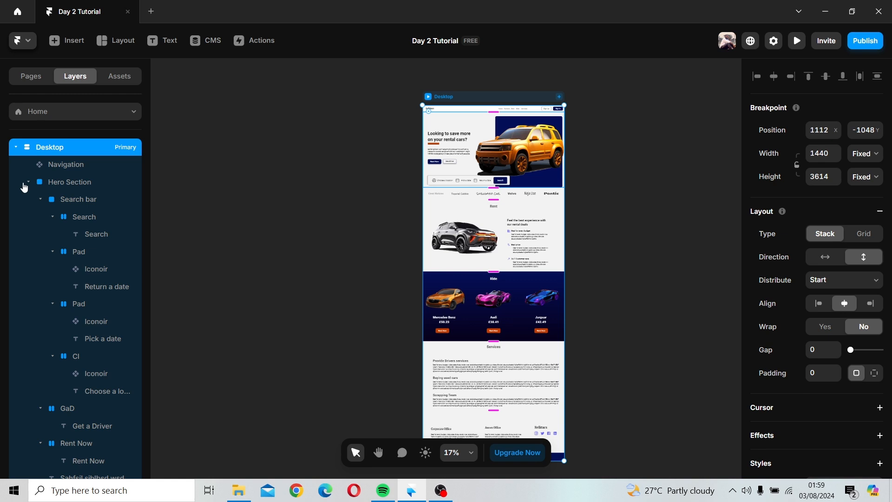
pyautogui.click(28, 182)
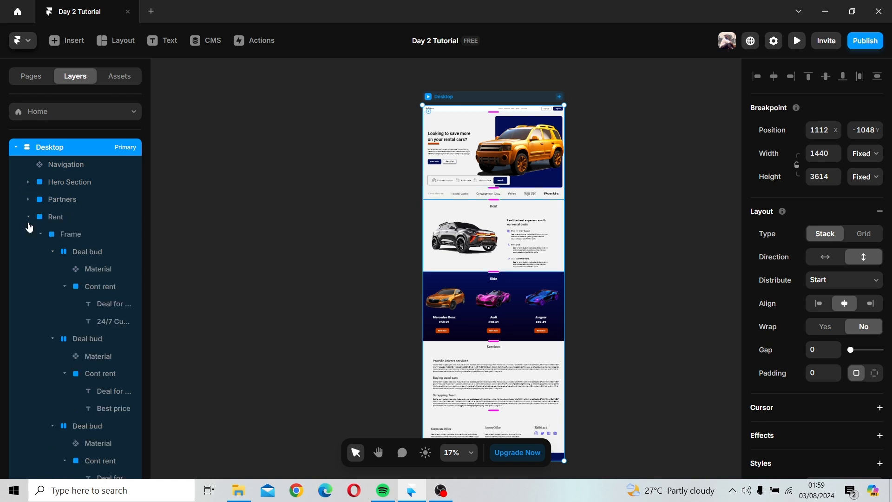
pyautogui.click(27, 218)
pyautogui.click(28, 235)
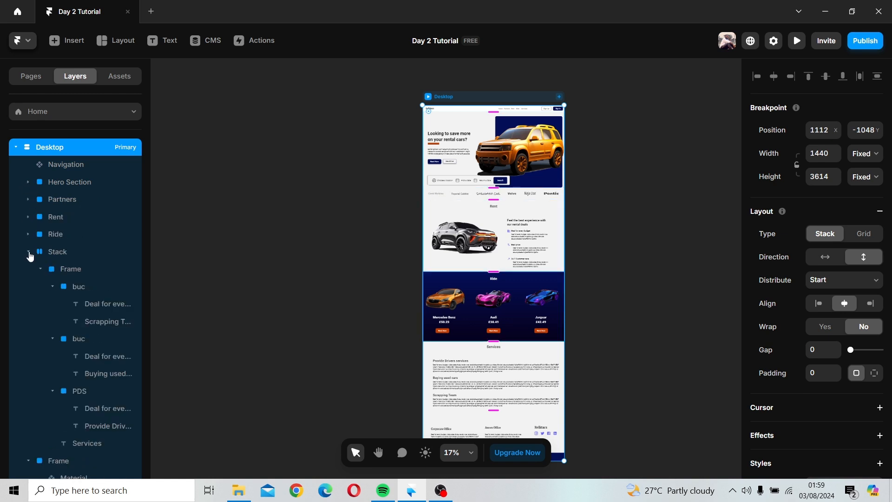
pyautogui.click(28, 252)
pyautogui.click(28, 269)
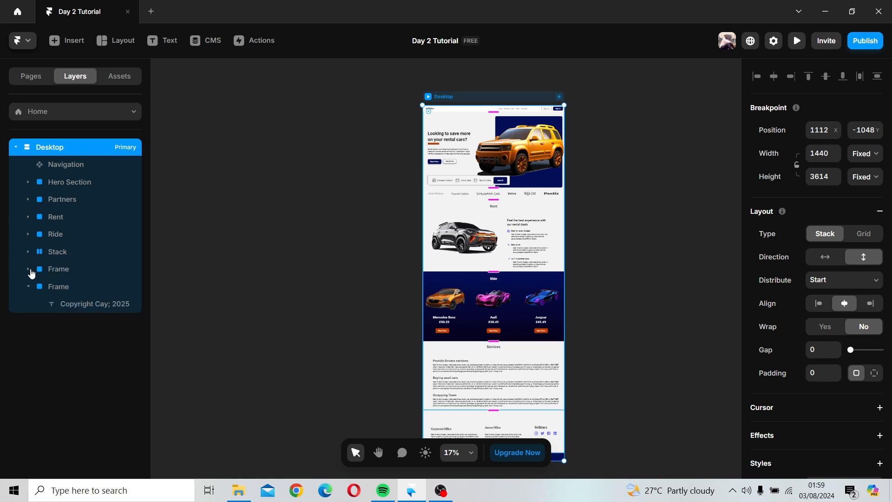
# Step: Select the Rent, Partners, Hero Section and Ride layers in turn to inspect each page section
pyautogui.click(79, 217)
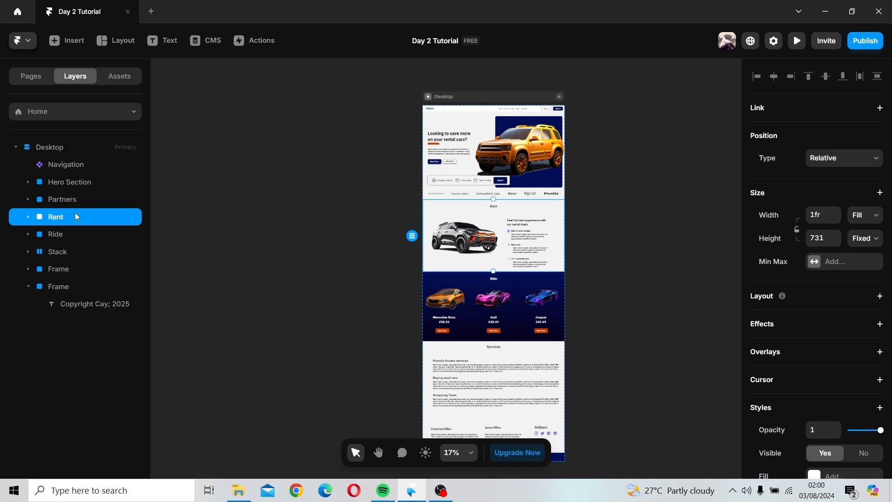
pyautogui.click(67, 200)
pyautogui.click(67, 183)
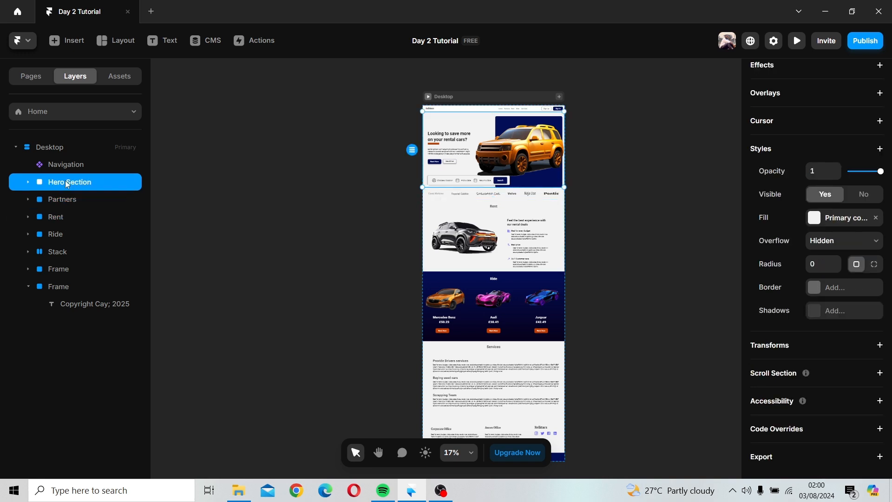
pyautogui.click(63, 200)
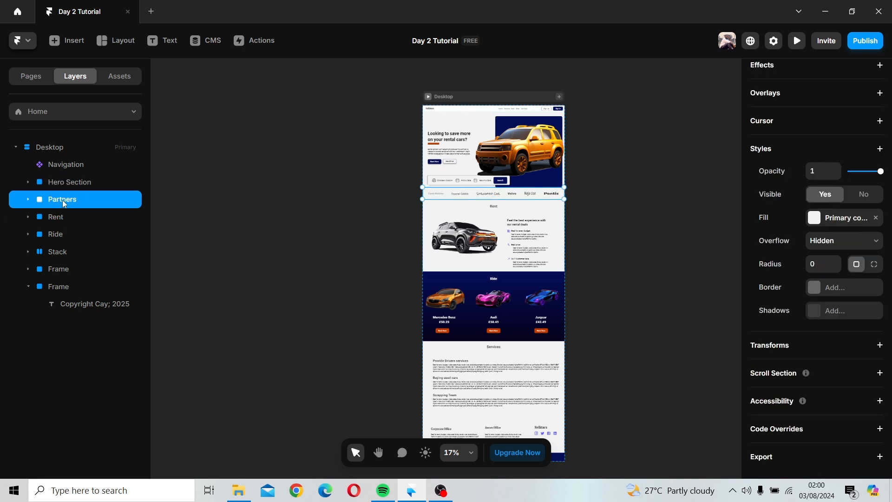
pyautogui.click(64, 217)
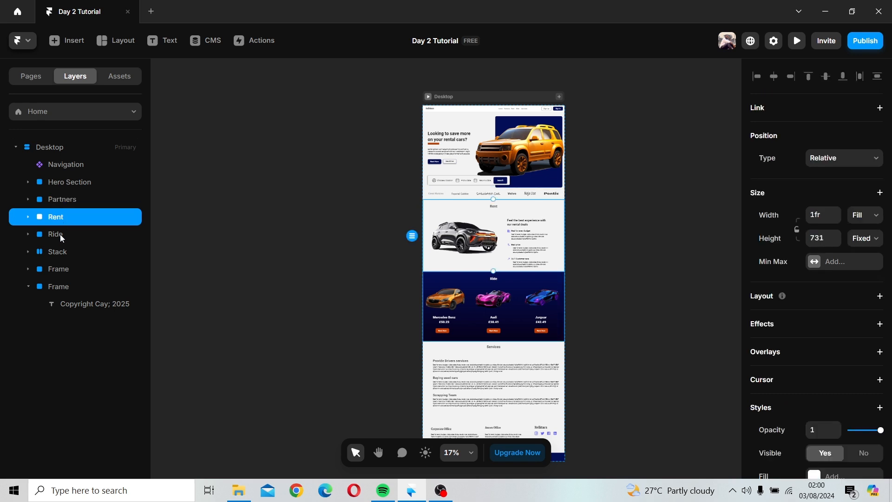
pyautogui.click(62, 237)
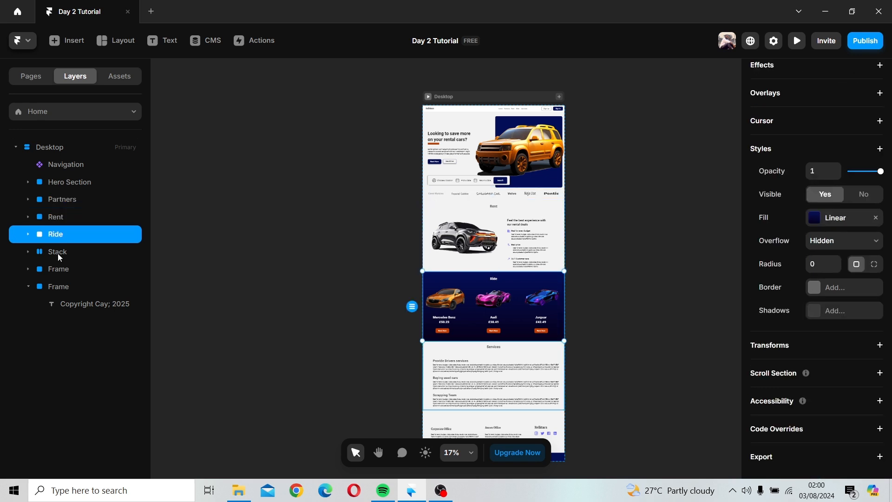
# Step: Rename the Stack layer as Service
pyautogui.doubleClick(58, 253)
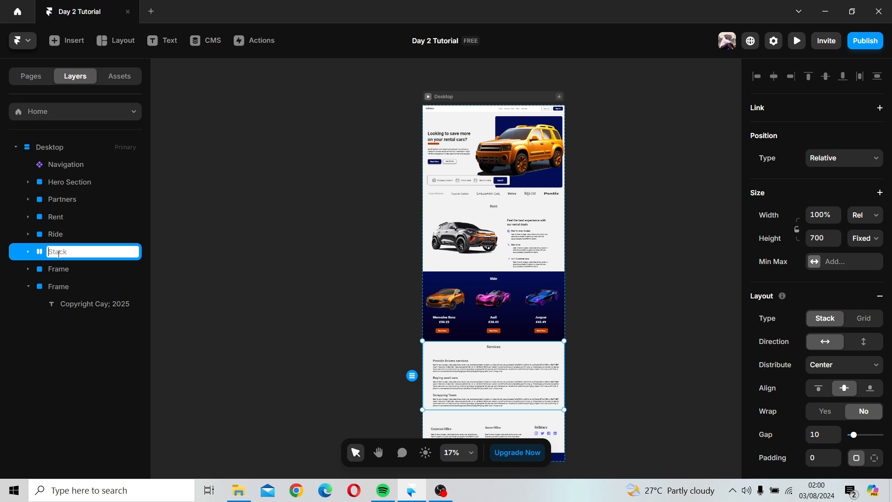
pyautogui.write('Service')
pyautogui.press('Escape')
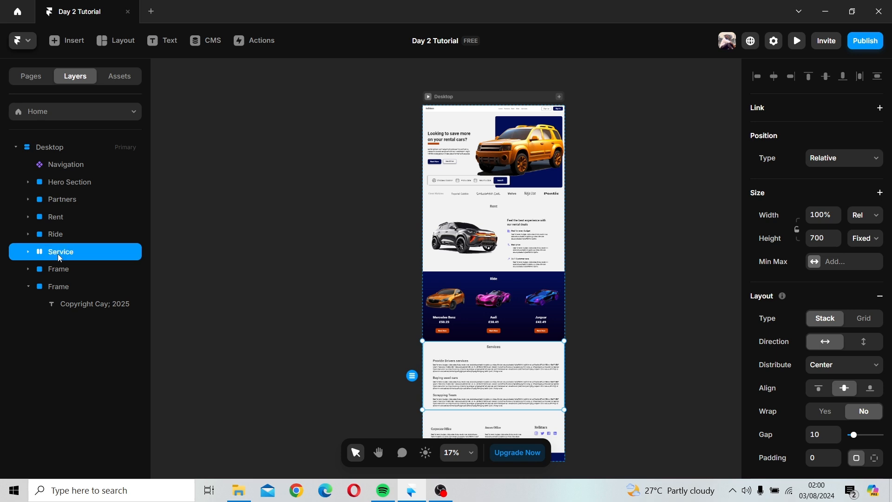
# Step: Rename the Frame layer below Service as Footer
pyautogui.click(74, 269)
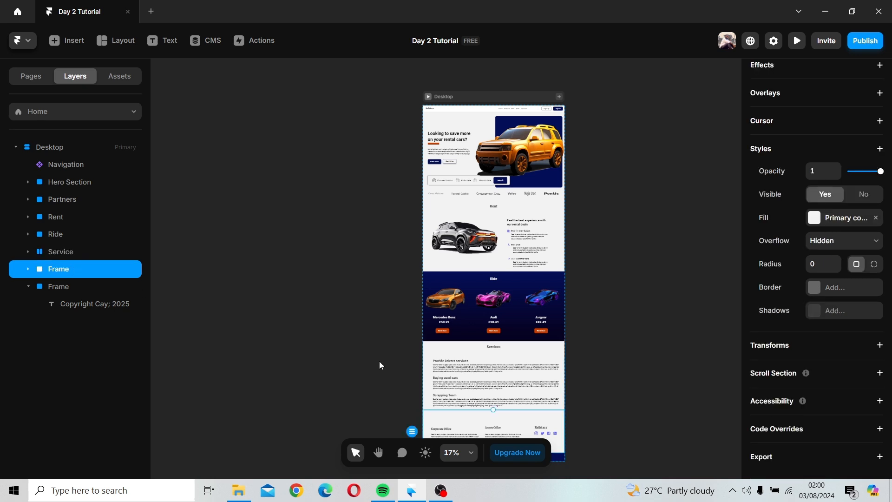
pyautogui.scroll(-1, 380, 365)
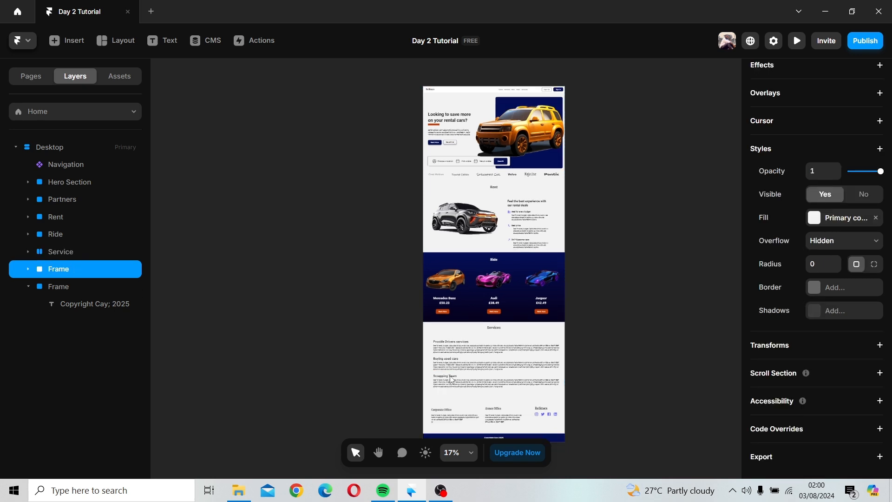
pyautogui.doubleClick(60, 270)
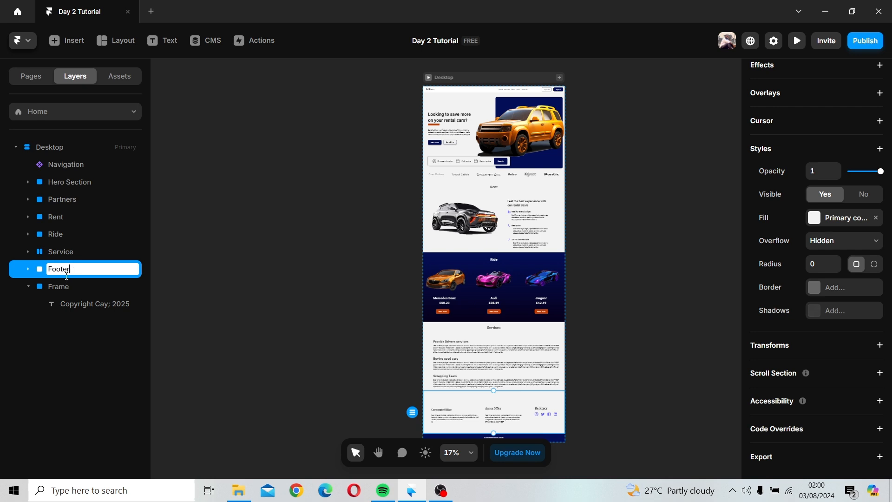
pyautogui.write('Footer')
pyautogui.press('Return')
# Step: Rename the remaining Frame layer, which holds the copyright text, as Copyright
pyautogui.doubleClick(66, 287)
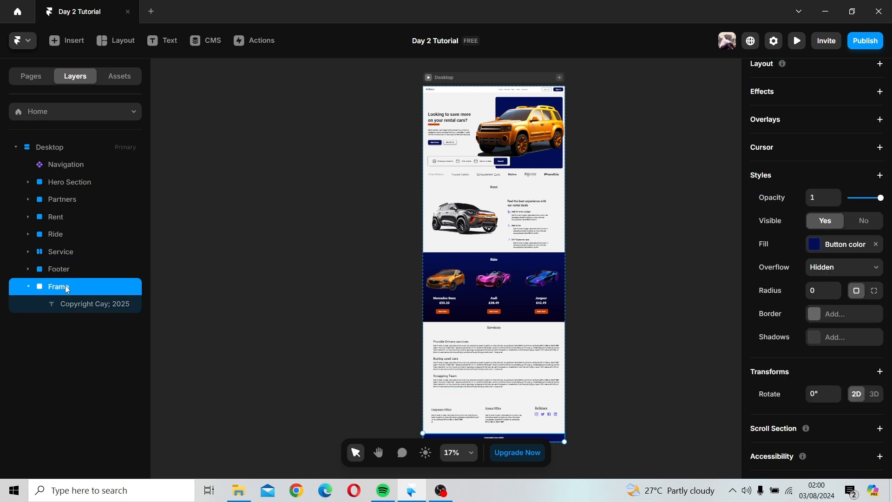
pyautogui.write('Copyright')
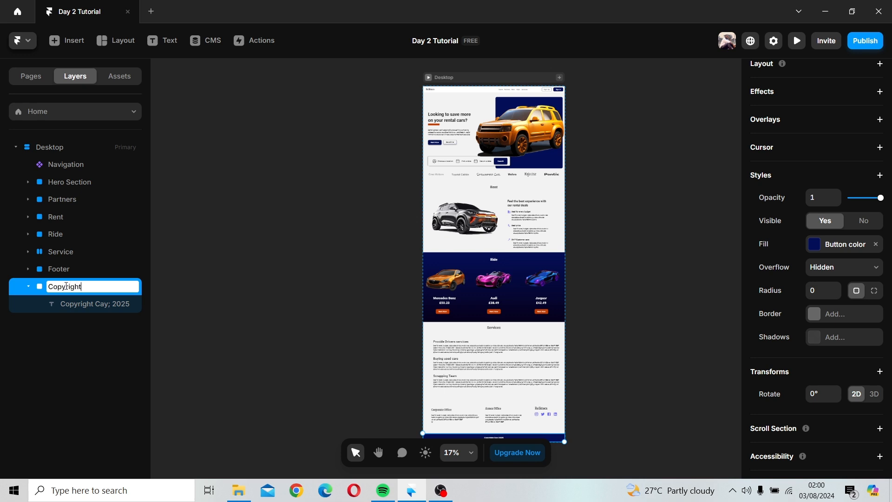
pyautogui.press('Return')
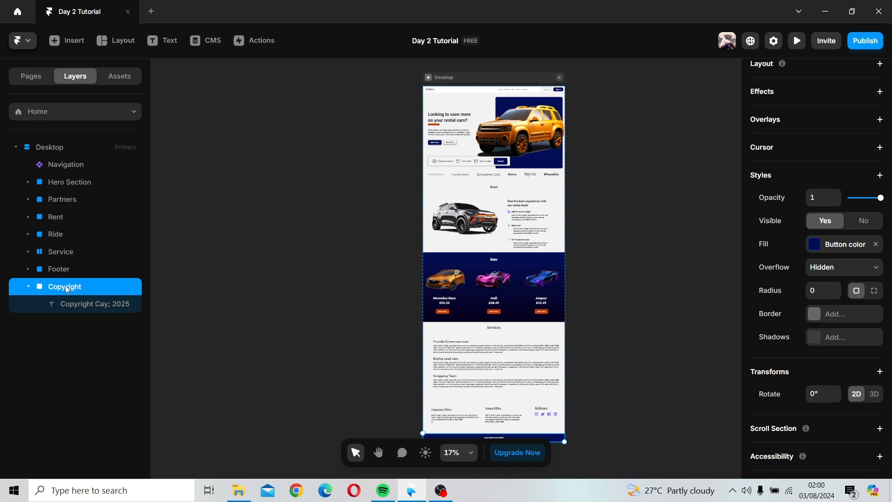
pyautogui.click(312, 295)
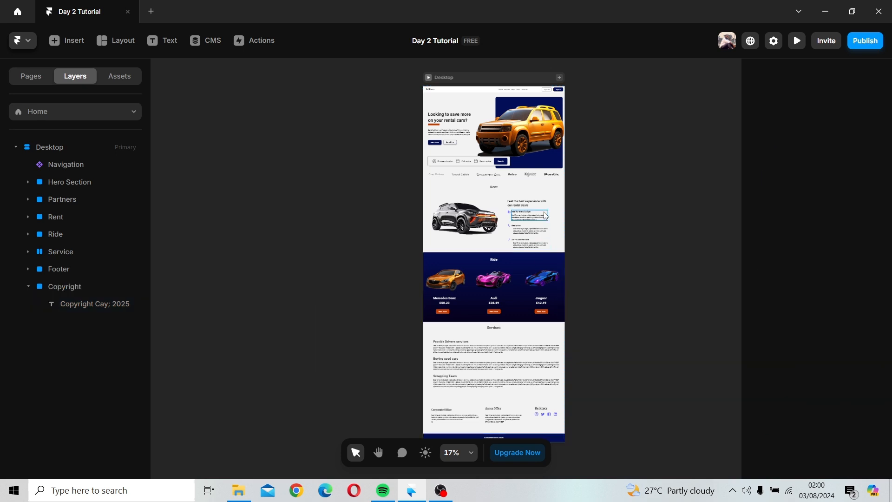
# Step: Open the navigation component and link the hover variant of its Home item to the Home page
pyautogui.scroll(2, 545, 210)
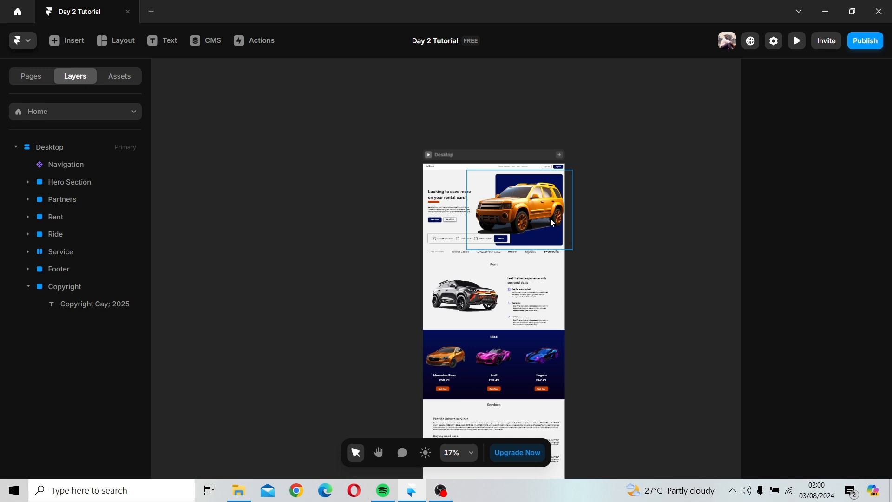
pyautogui.scroll(5, 551, 218)
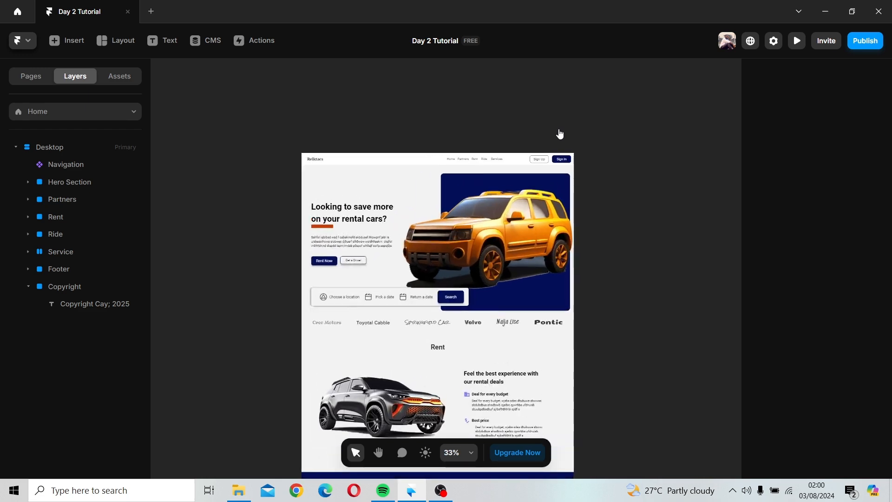
pyautogui.scroll(2, 560, 133)
pyautogui.scroll(1, 559, 134)
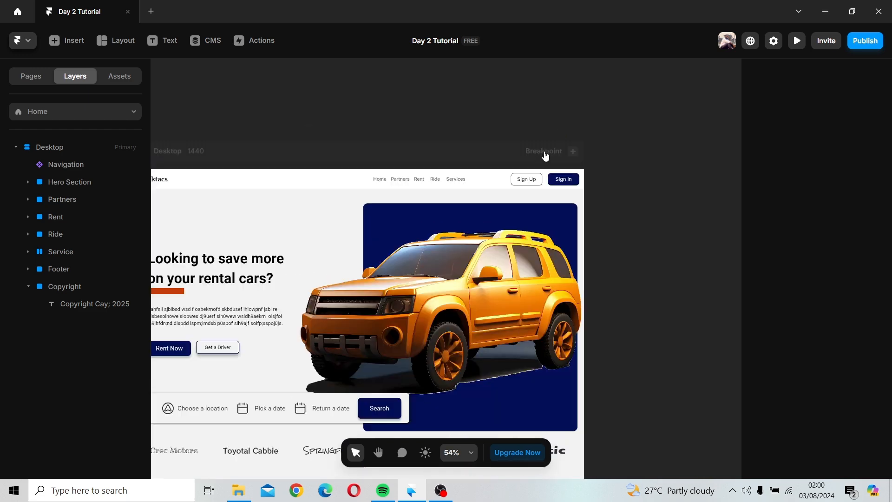
pyautogui.moveTo(390, 137); pyautogui.dragTo(462, 165)
pyautogui.click(459, 173)
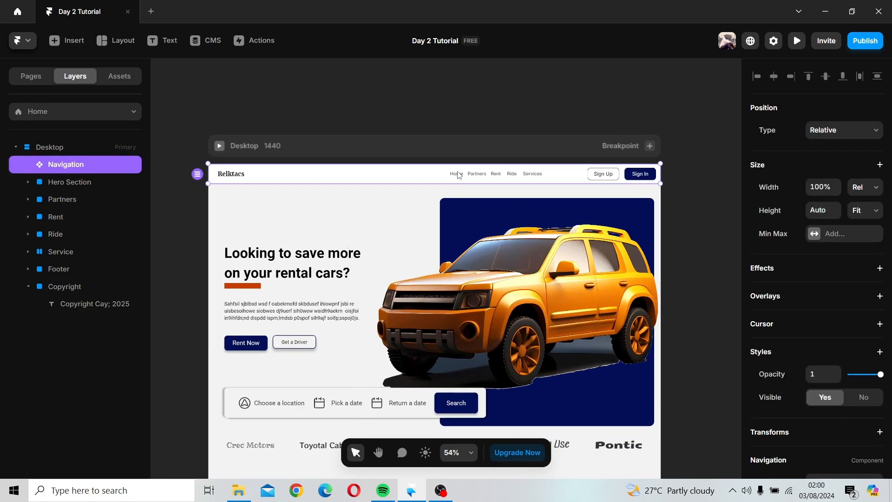
pyautogui.doubleClick(459, 173)
pyautogui.click(466, 287)
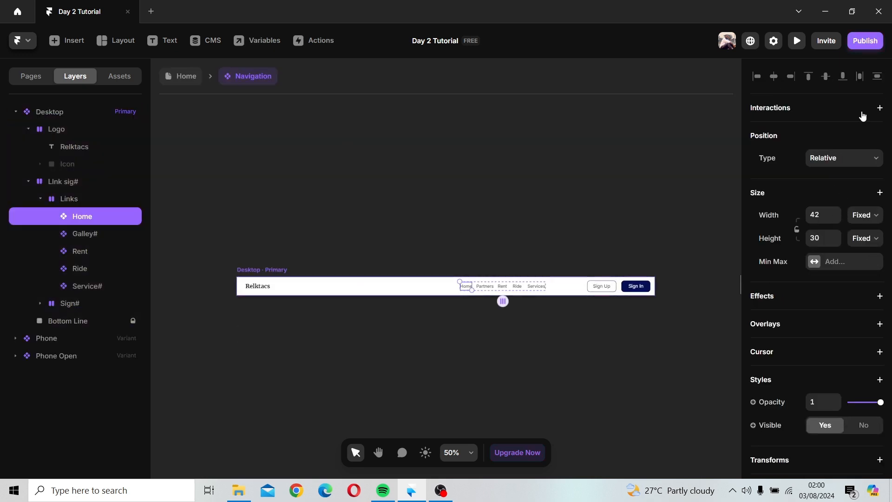
pyautogui.click(880, 108)
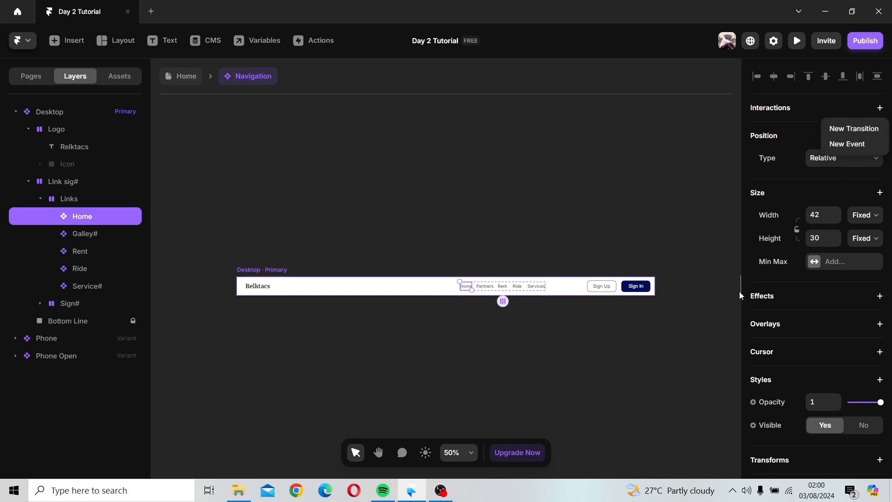
pyautogui.doubleClick(466, 286)
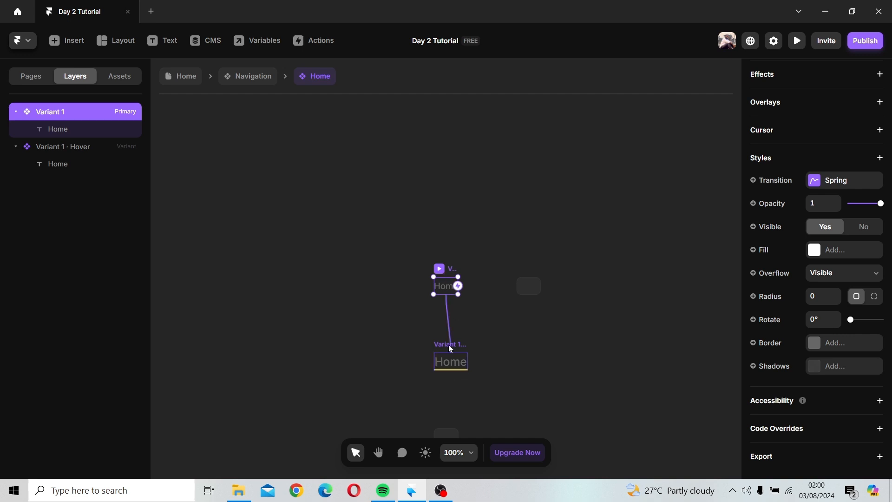
pyautogui.click(450, 354)
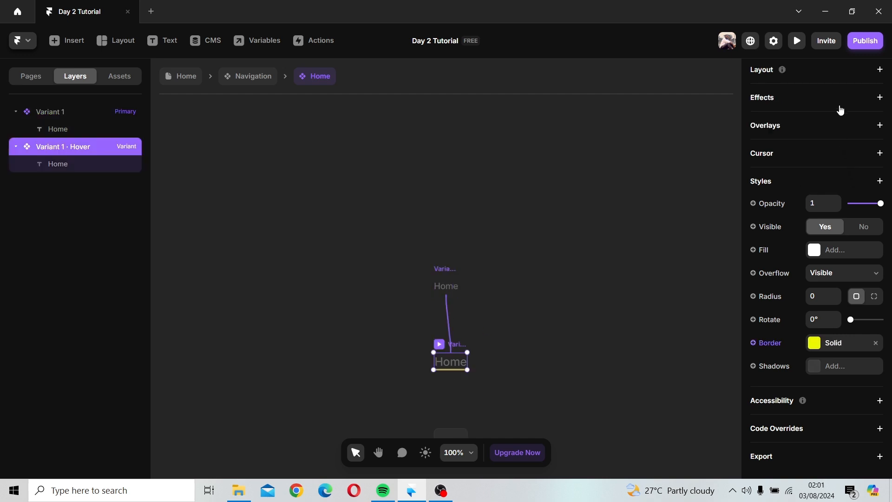
pyautogui.scroll(5, 841, 110)
pyautogui.click(862, 110)
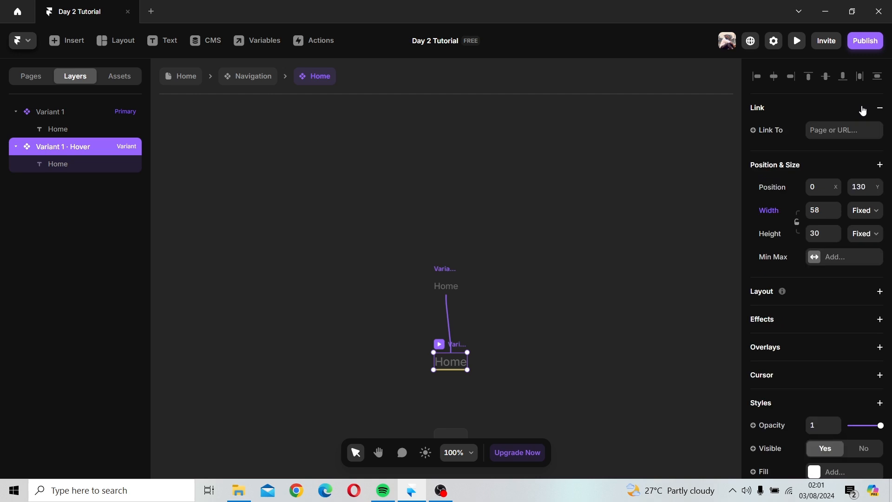
pyautogui.click(820, 131)
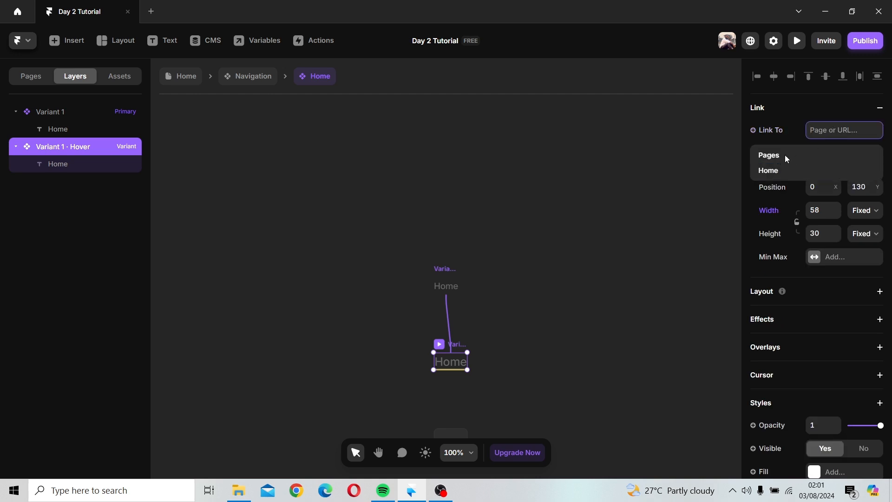
pyautogui.click(772, 170)
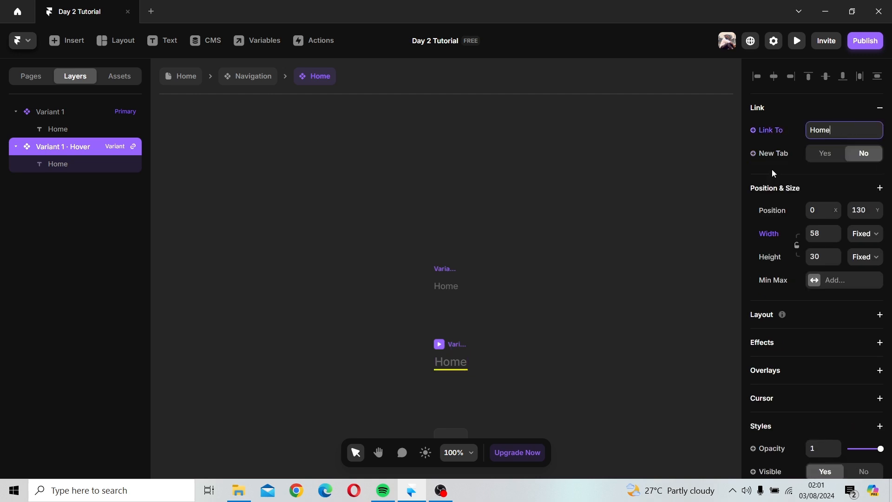
pyautogui.click(826, 128)
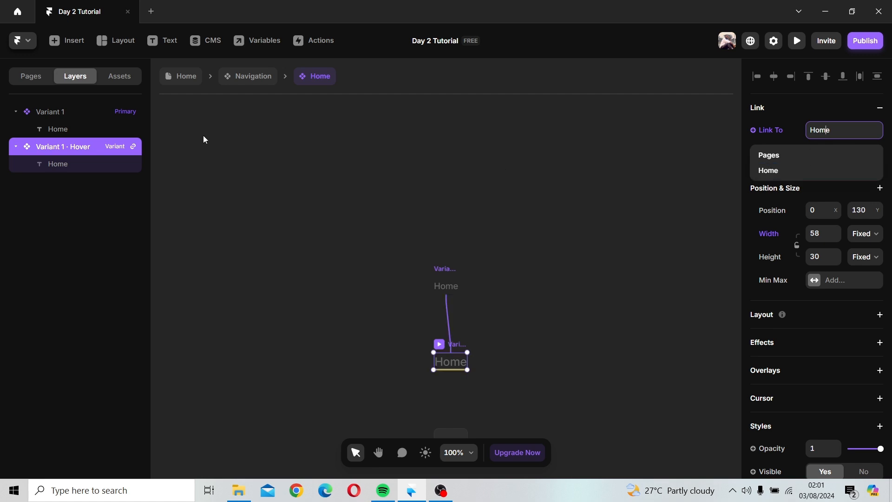
pyautogui.click(192, 79)
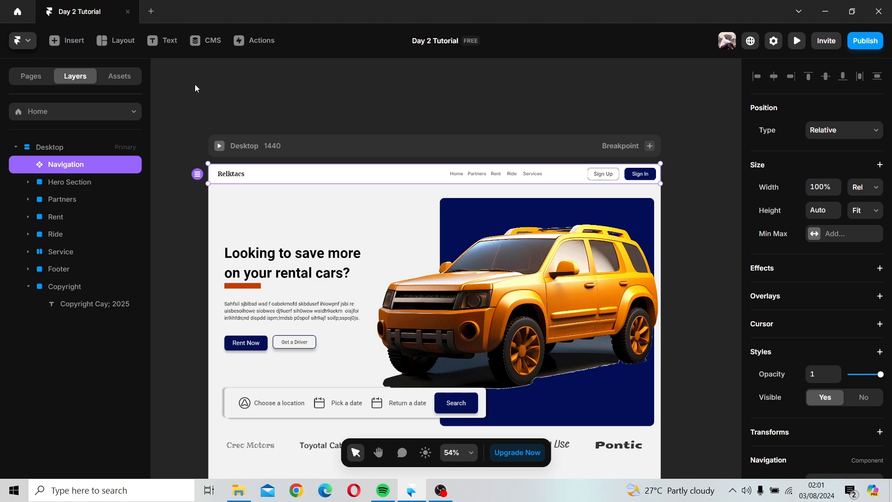
pyautogui.click(50, 182)
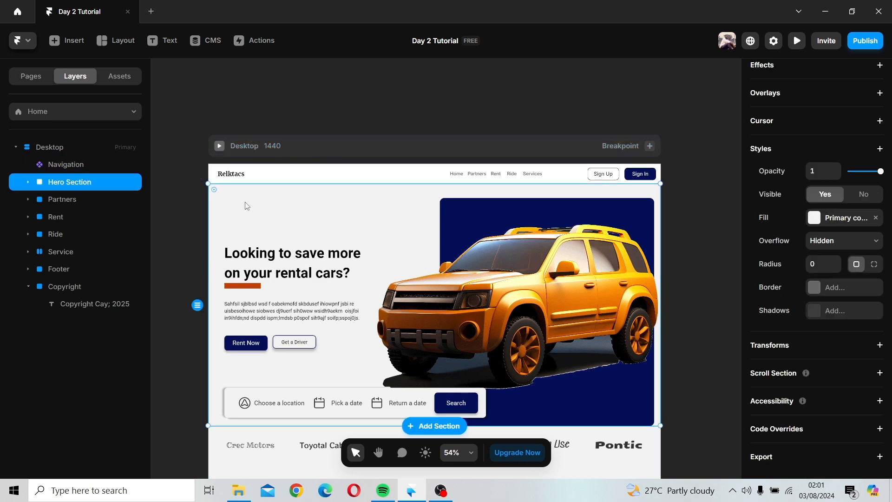
pyautogui.click(55, 199)
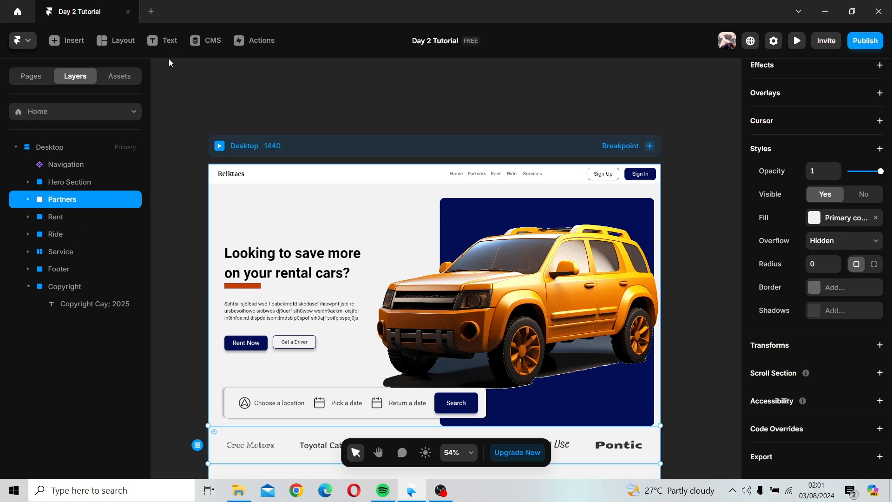
# Step: Link the primary variant of the navigation's Home item to the Home page as well, then return to the page
pyautogui.click(367, 174)
pyautogui.doubleClick(367, 173)
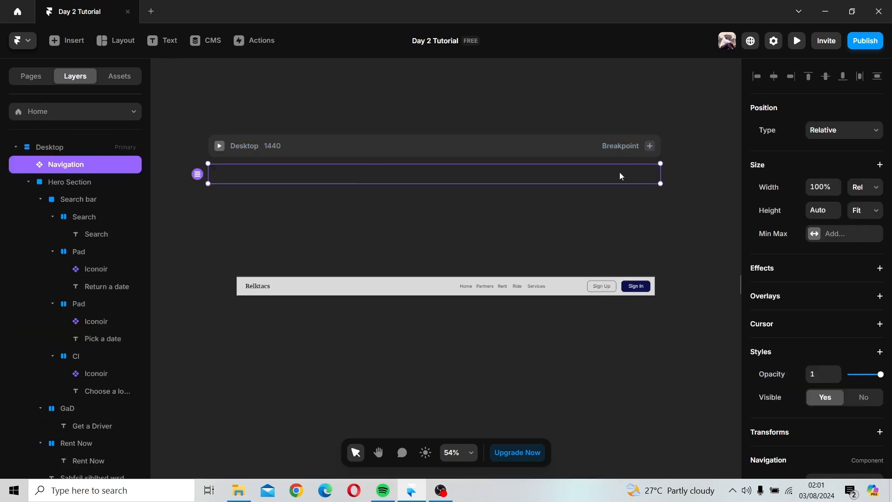
pyautogui.click(466, 286)
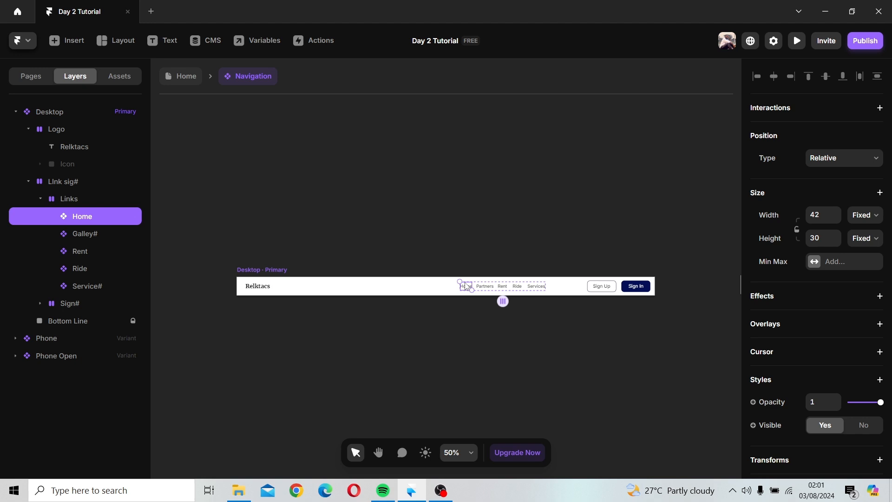
pyautogui.doubleClick(466, 286)
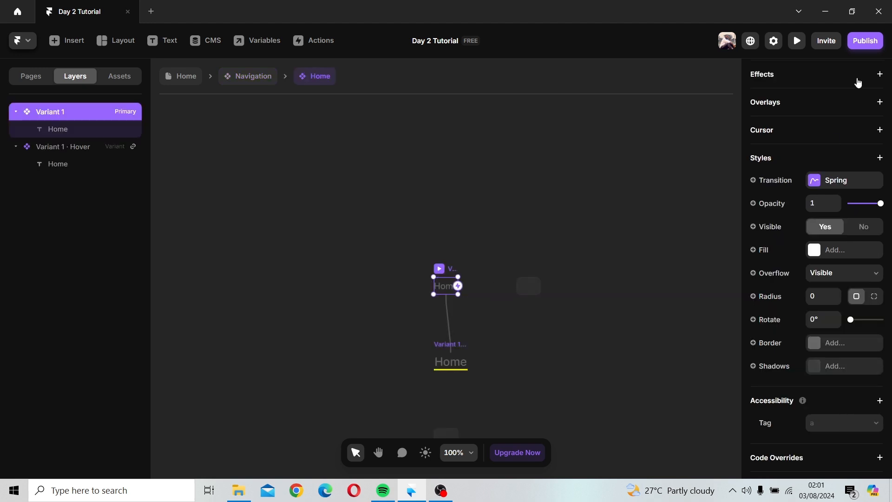
pyautogui.scroll(5, 855, 82)
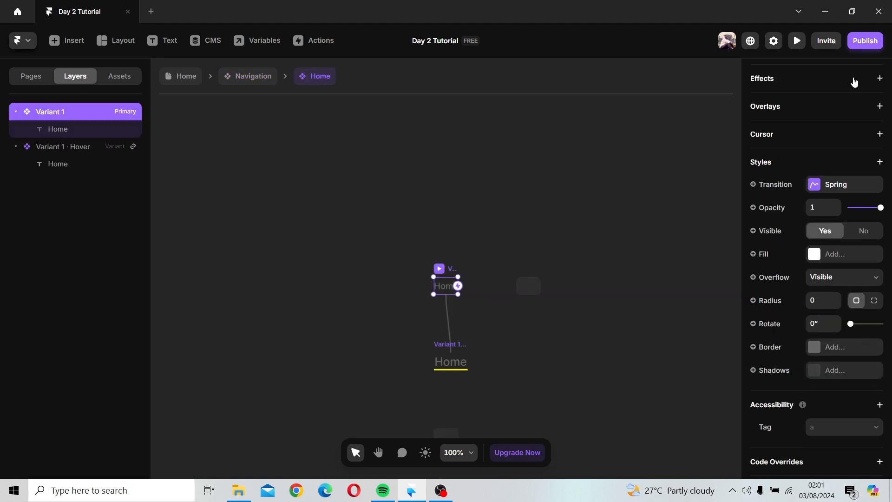
pyautogui.click(841, 147)
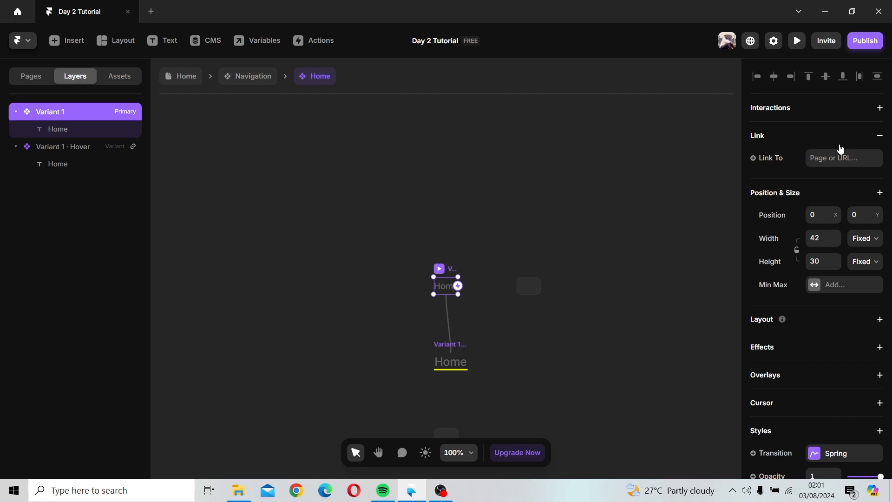
pyautogui.click(878, 136)
pyautogui.click(879, 138)
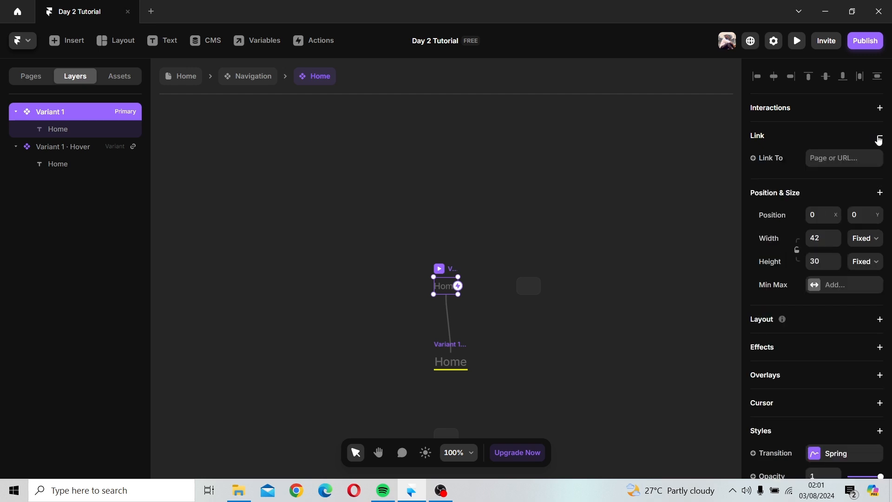
pyautogui.click(836, 160)
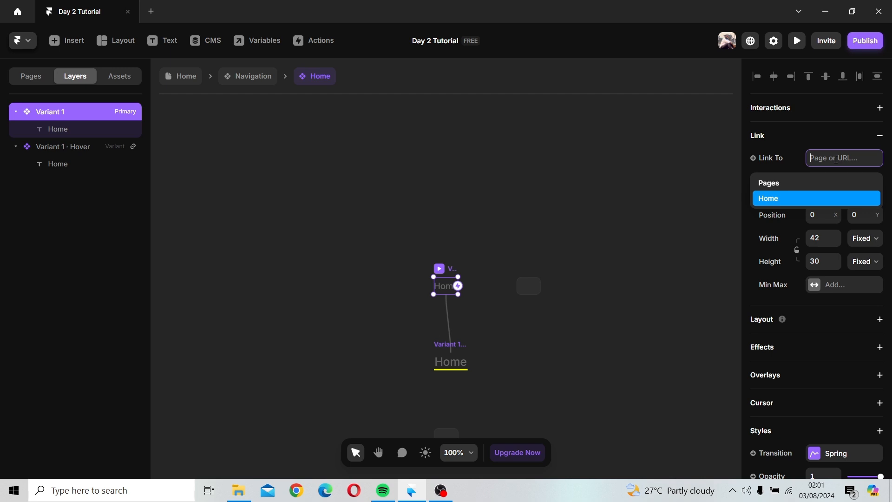
pyautogui.click(807, 198)
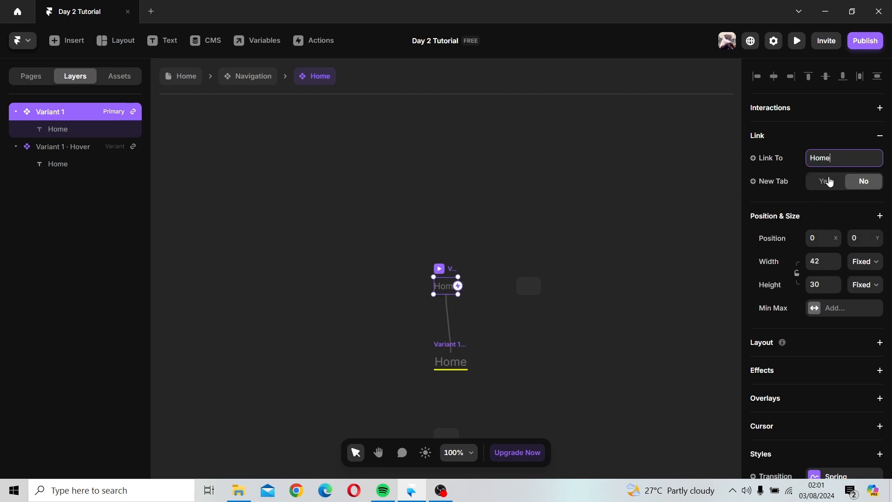
pyautogui.click(381, 196)
pyautogui.click(170, 79)
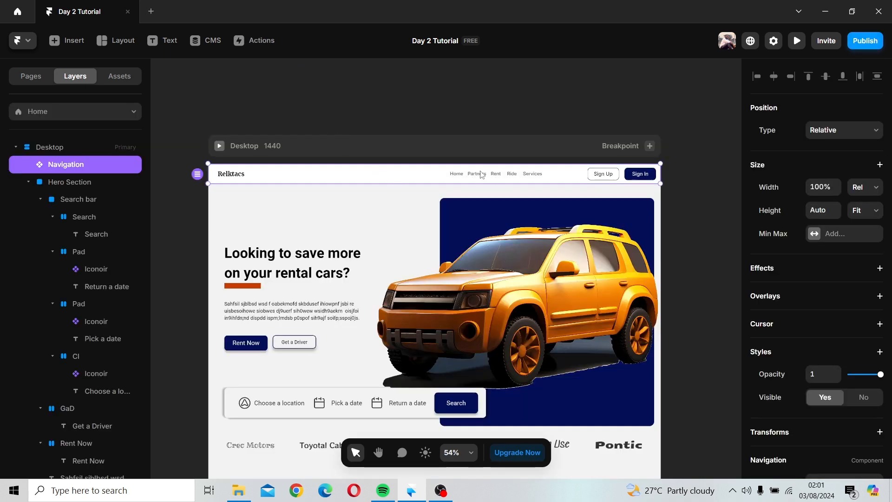
# Step: Open the navigation's Partners item component, try to add a page link to its primary variant, then return to the Home page
pyautogui.doubleClick(480, 172)
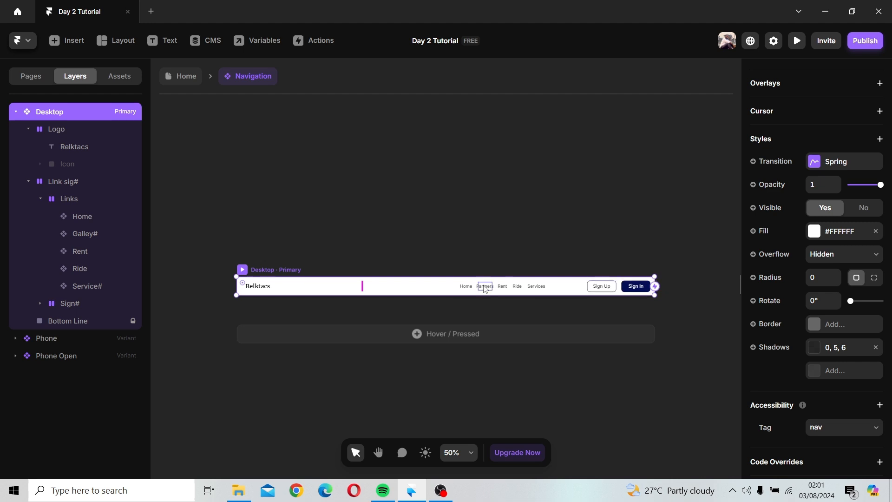
pyautogui.click(485, 288)
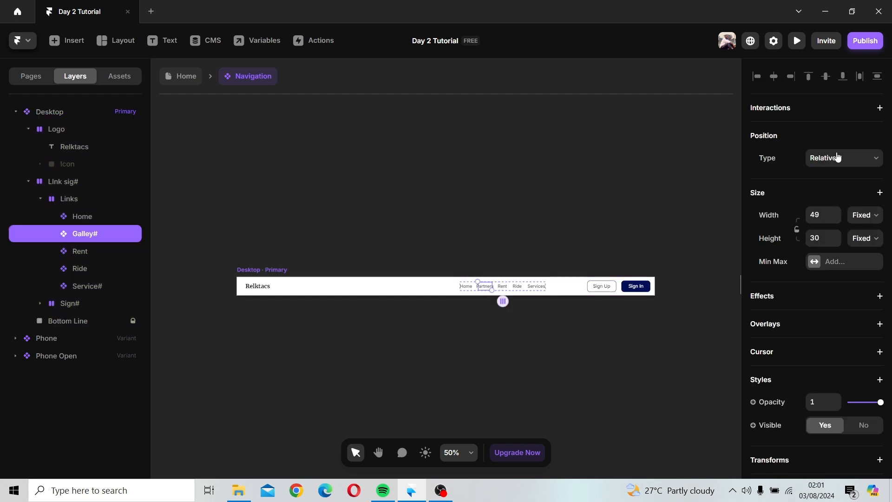
pyautogui.doubleClick(486, 288)
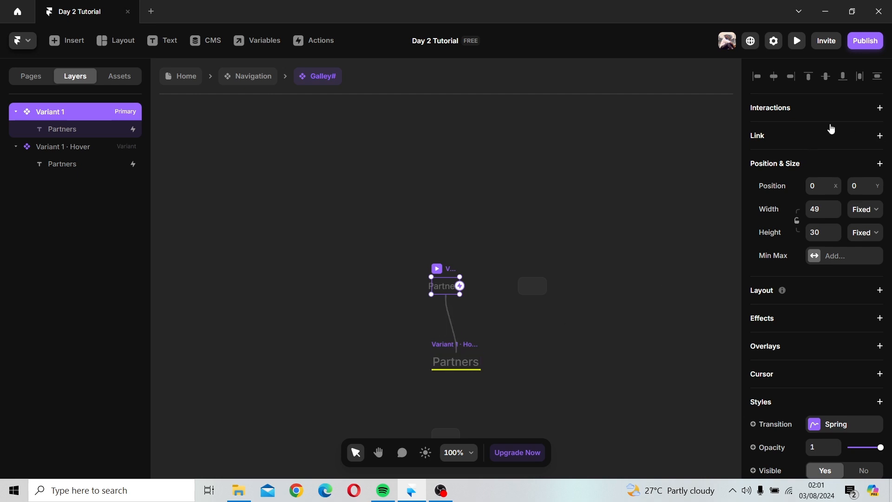
pyautogui.click(836, 138)
pyautogui.click(840, 156)
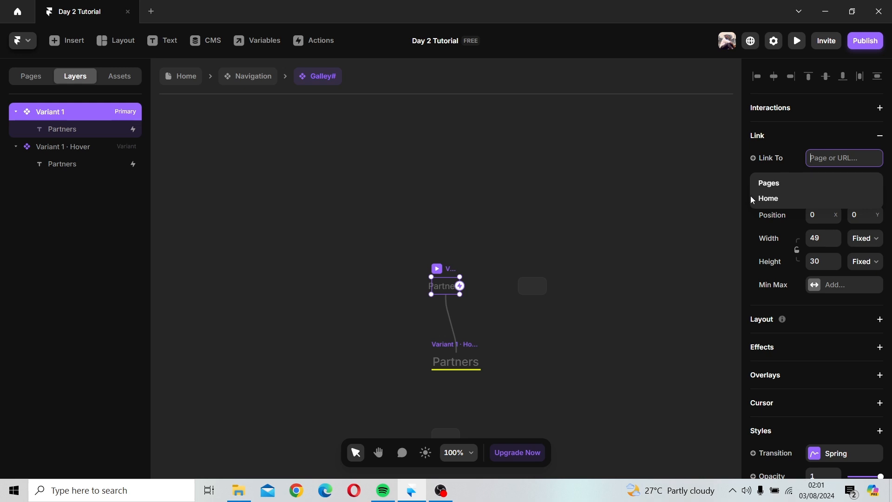
pyautogui.click(753, 160)
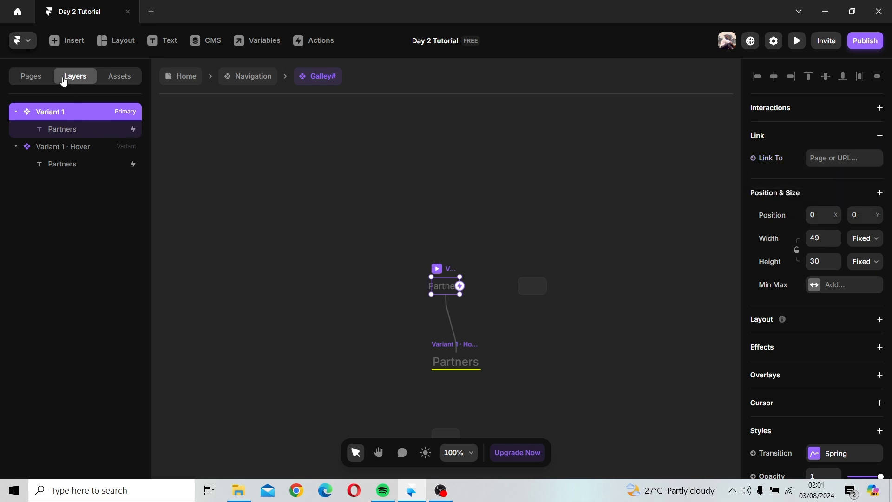
pyautogui.click(41, 78)
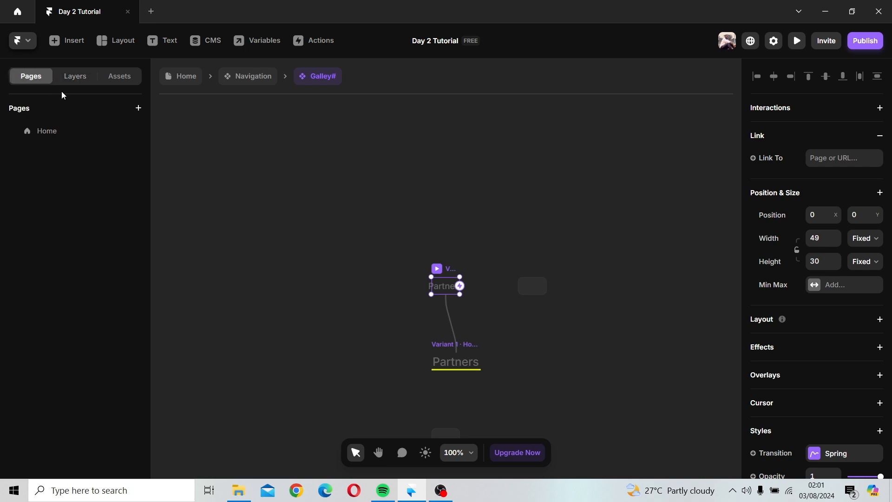
pyautogui.click(187, 77)
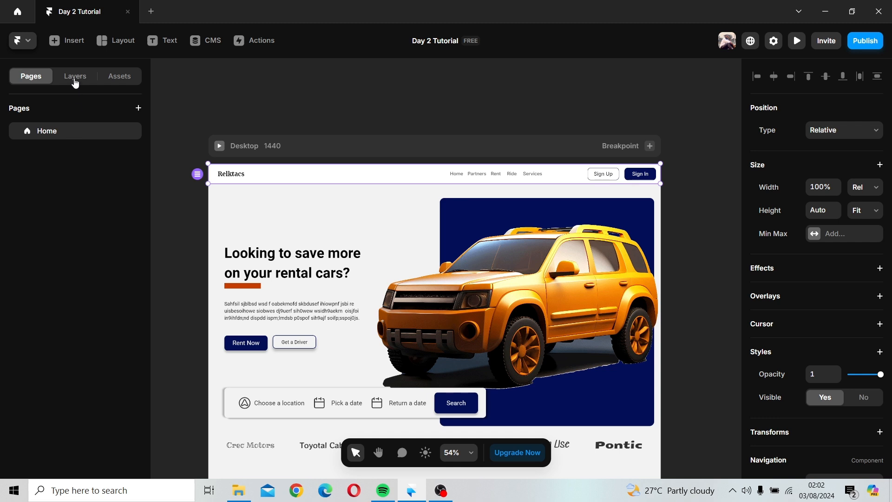
# Step: Select the Partners section in the page's layer list and review its properties
pyautogui.click(75, 76)
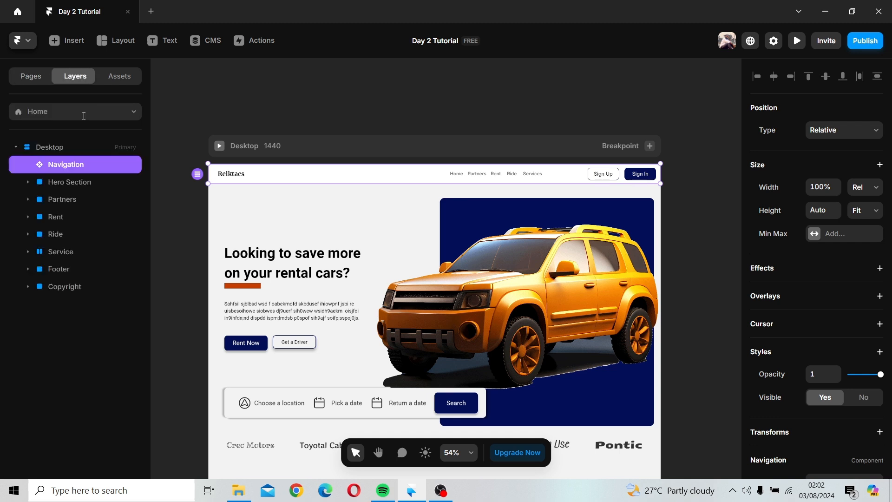
pyautogui.click(68, 200)
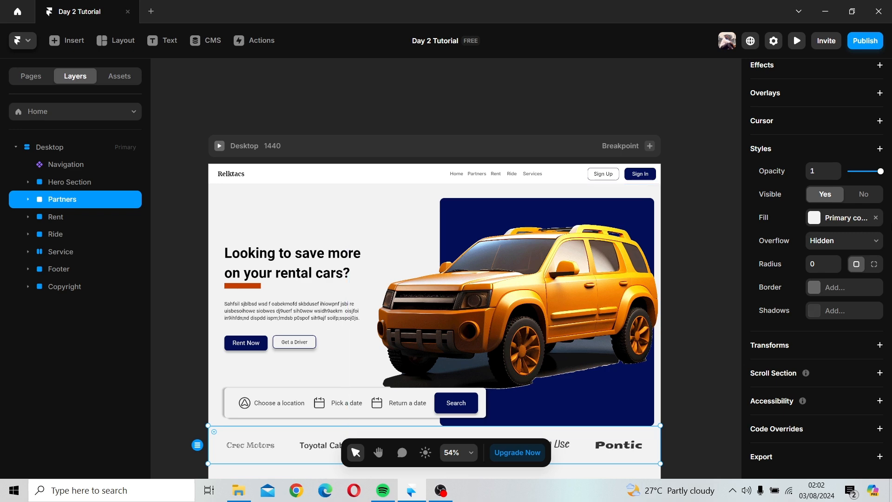
pyautogui.scroll(5, 867, 177)
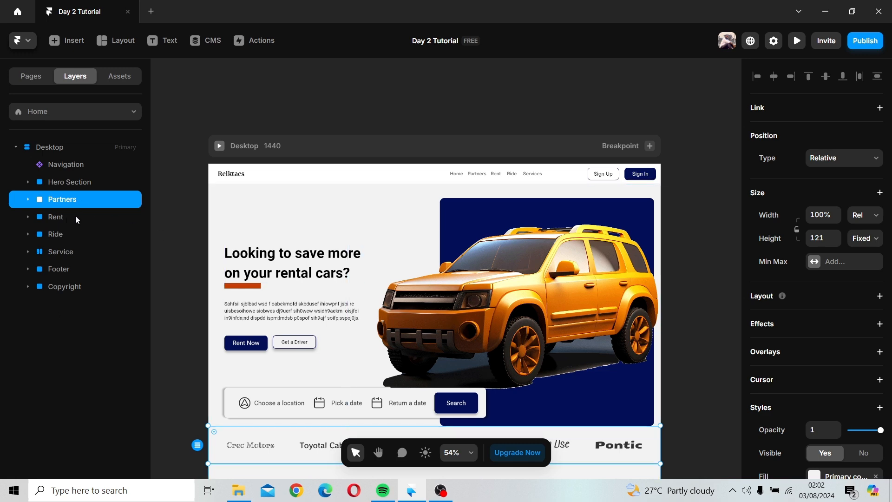
pyautogui.click(511, 92)
# Step: Add an Export setting to the whole Desktop frame and open its export scale options
pyautogui.keyDown('ctrl'); pyautogui.scroll(-2, 512, 93); pyautogui.keyUp('ctrl')
pyautogui.keyDown('ctrl'); pyautogui.scroll(-5, 510, 98); pyautogui.keyUp('ctrl')
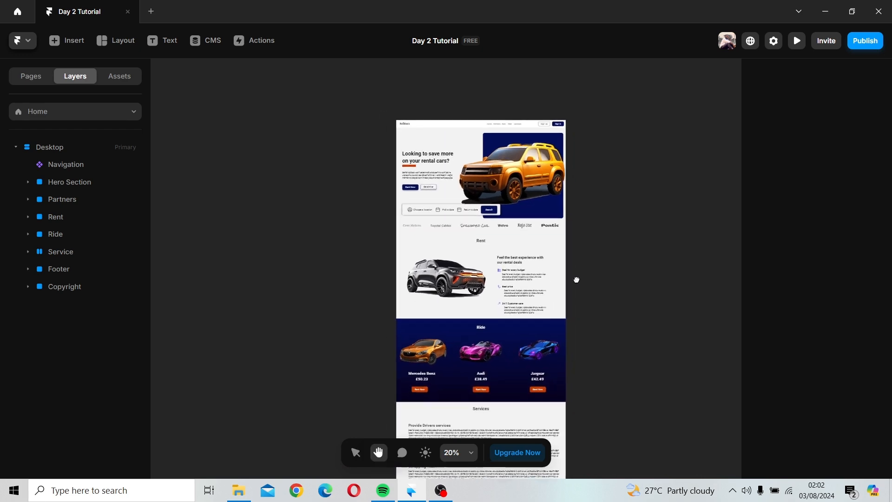
pyautogui.scroll(-2, 574, 277)
pyautogui.keyDown('ctrl'); pyautogui.scroll(-3, 571, 235); pyautogui.keyUp('ctrl')
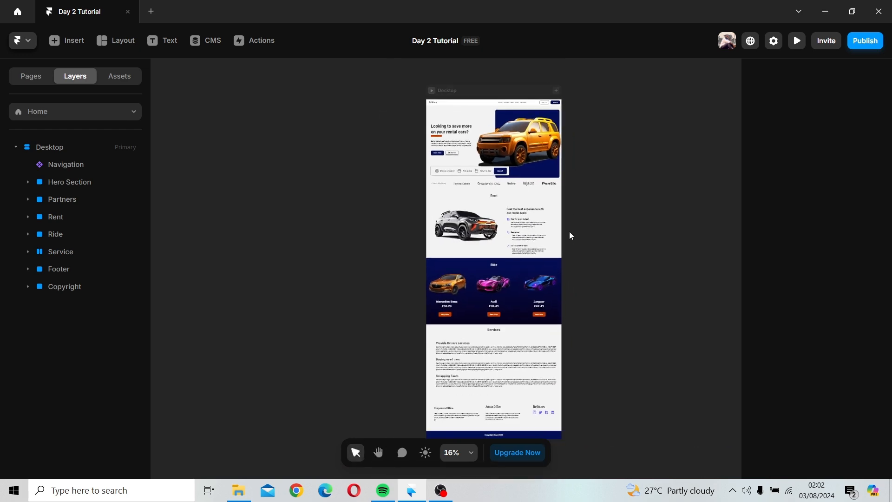
pyautogui.keyDown('ctrl'); pyautogui.scroll(1, 571, 236); pyautogui.keyUp('ctrl')
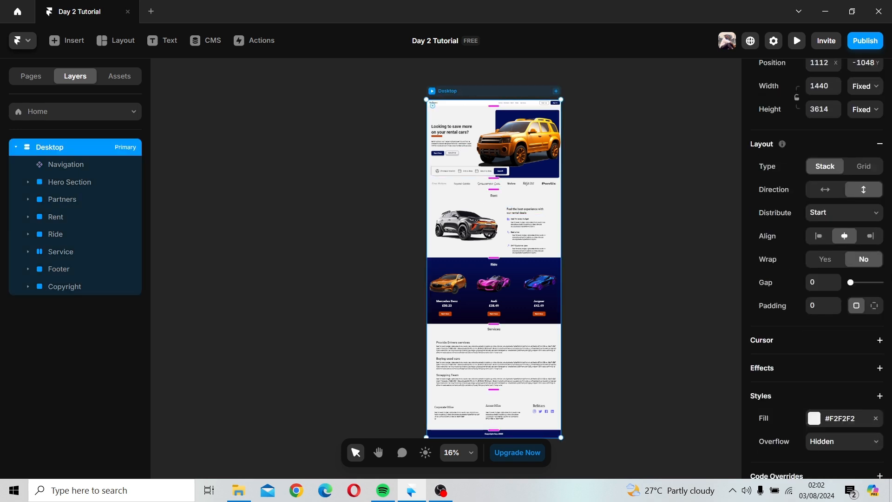
pyautogui.scroll(-2, 874, 418)
pyautogui.click(880, 457)
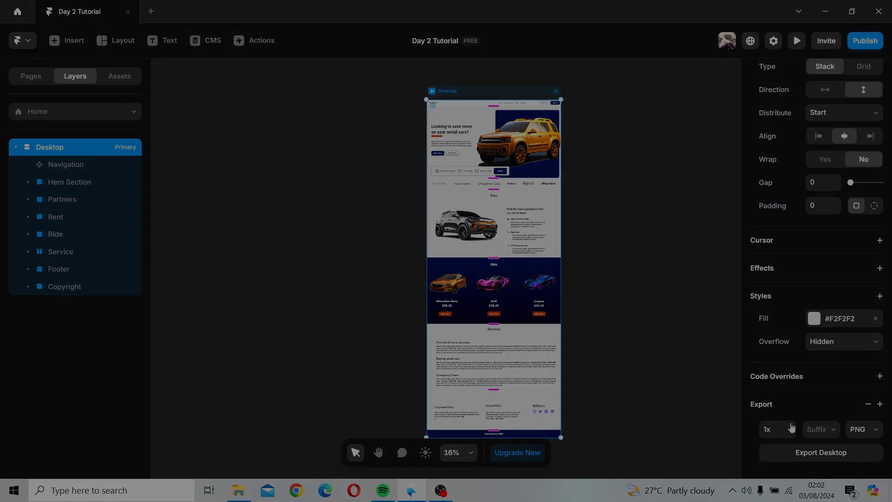
pyautogui.click(792, 428)
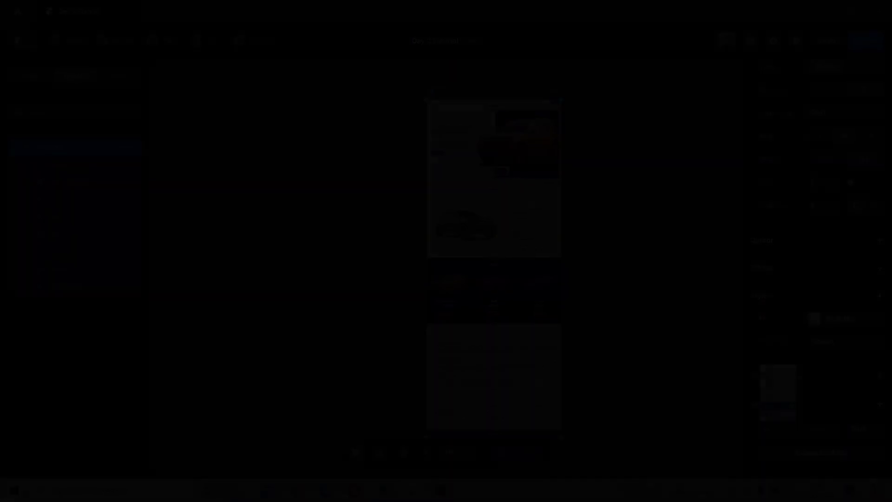